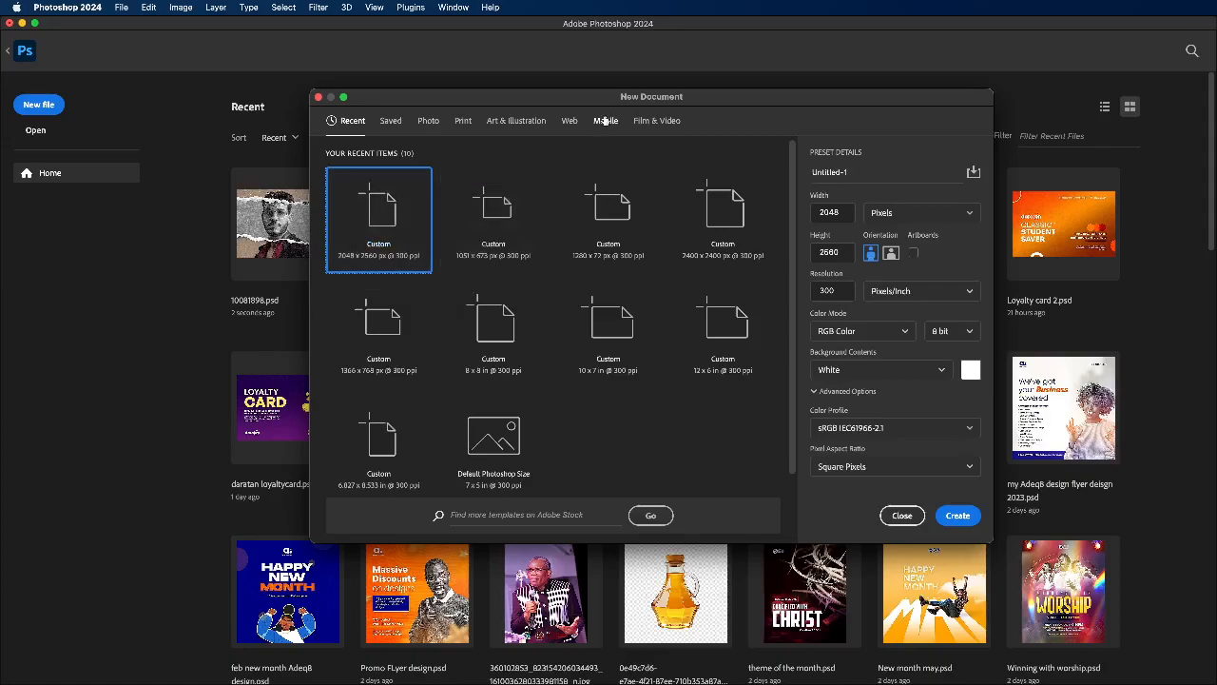
Step: Create a new portrait document of 2048 x 2560 px at 300 ppi in RGB Color with a white background
drag(637, 100, 554, 100)
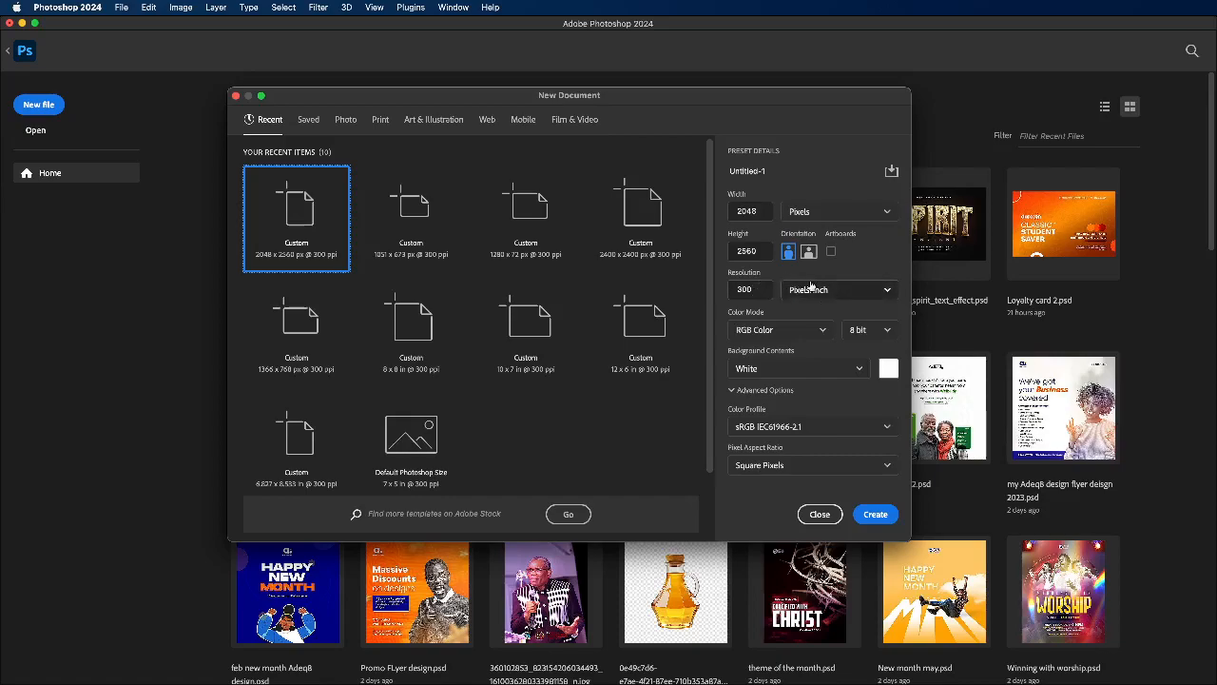
click(876, 515)
scroll(576, 276, down, 2)
scroll(490, 301, up, 2)
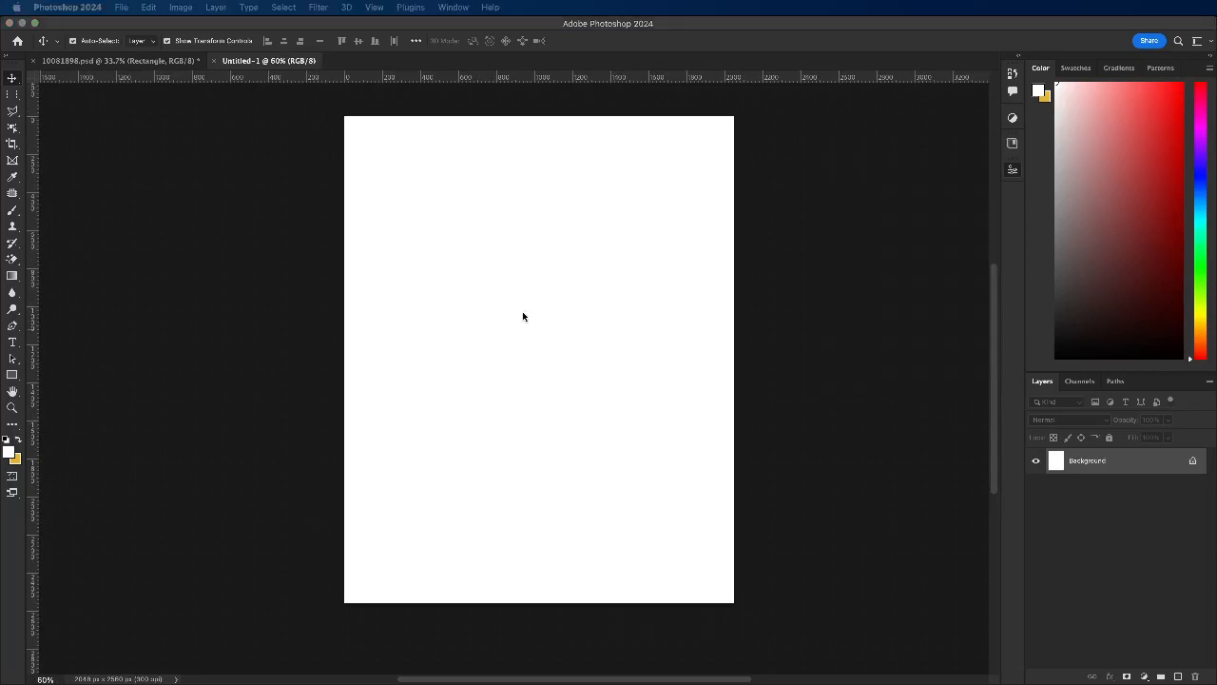
scroll(669, 313, down, 2)
scroll(542, 309, up, 3)
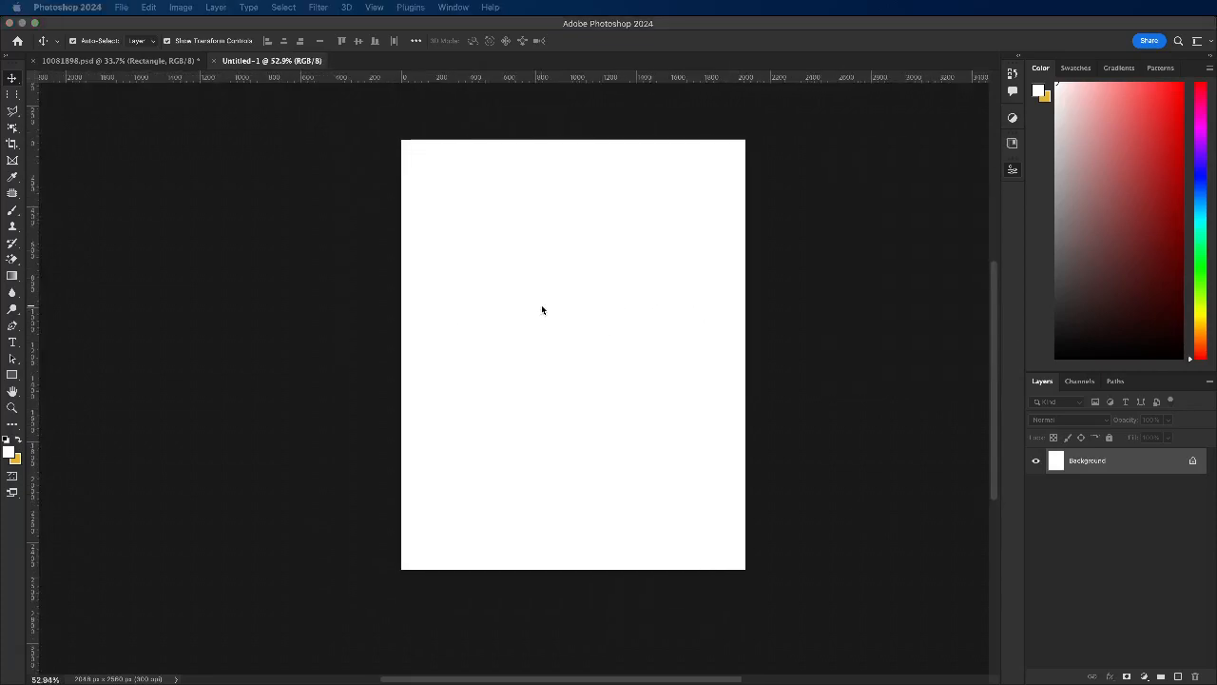
scroll(542, 310, down, 2)
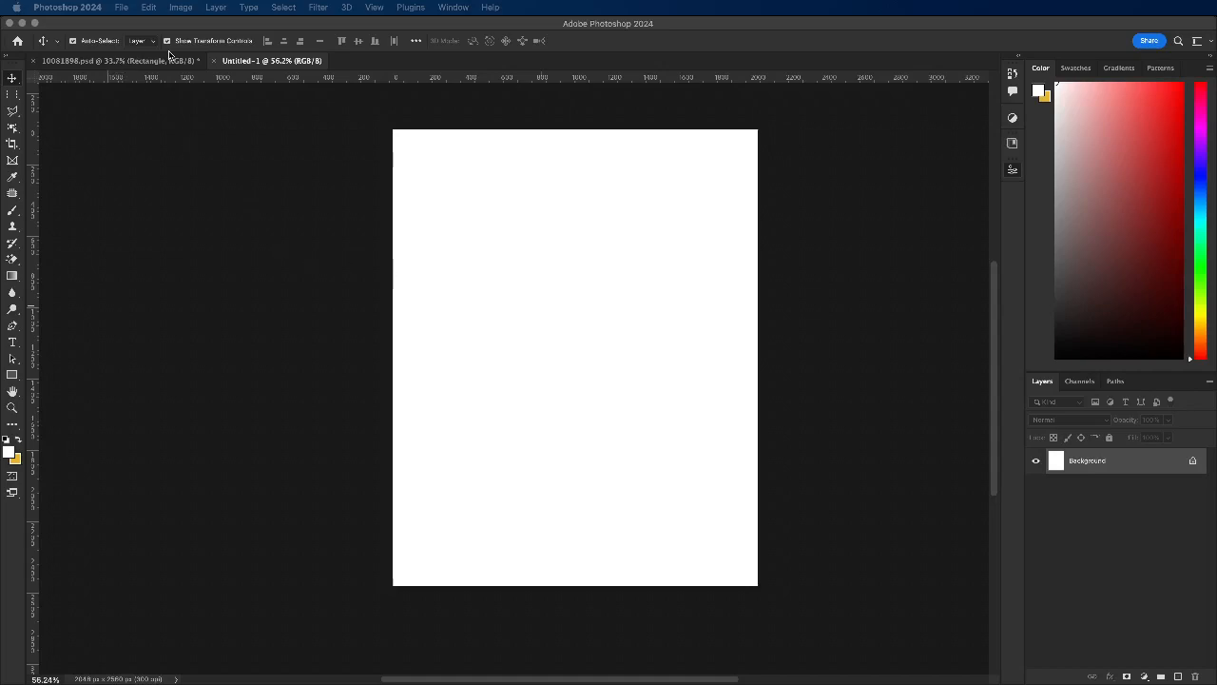
click(669, 261)
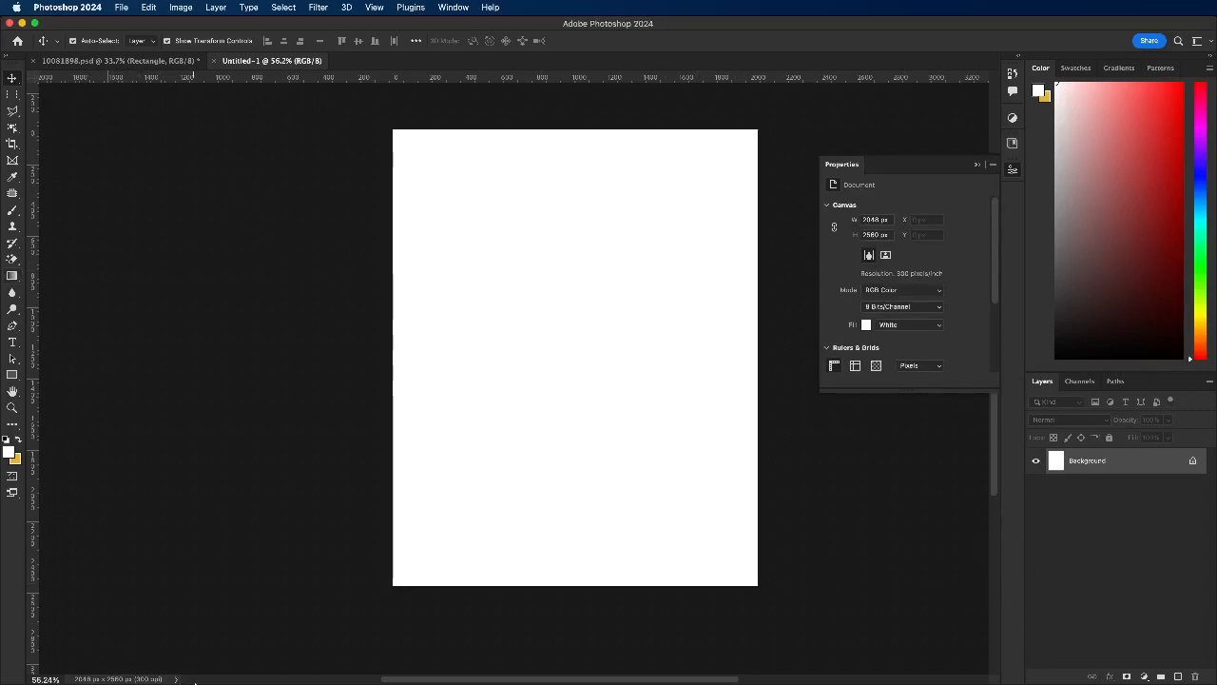
Step: Open the layout sketch IMG_0344.PNG from the Downloads folder as a separate document
click(121, 6)
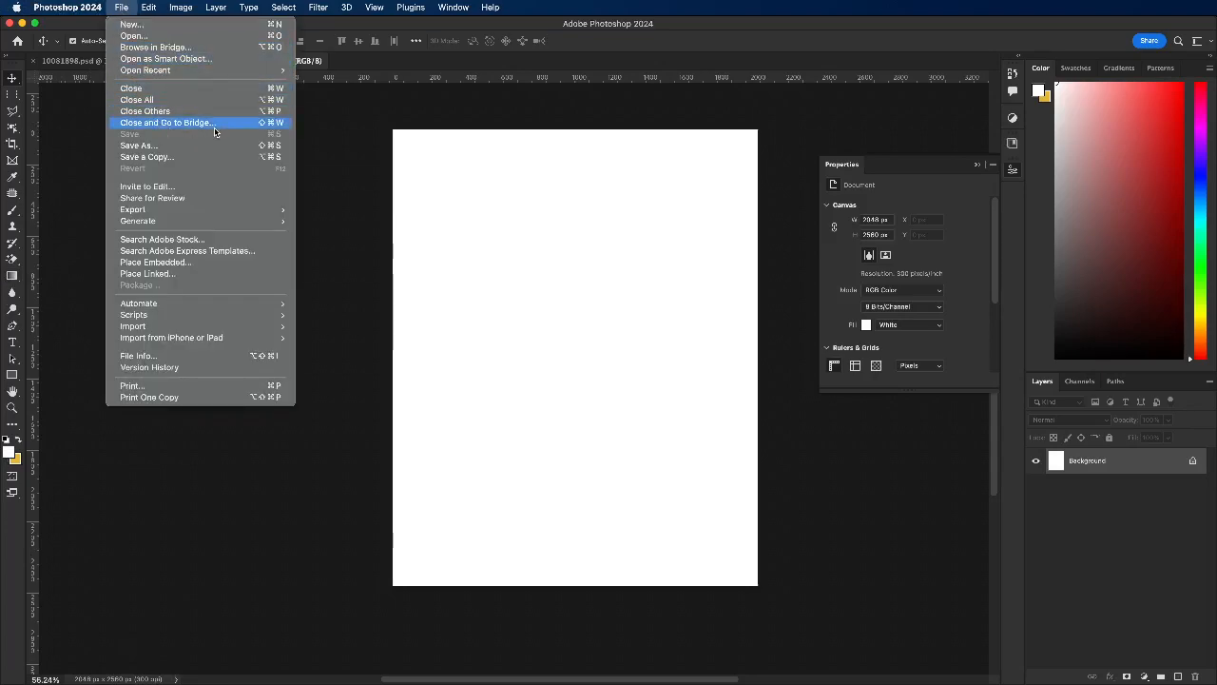
click(206, 38)
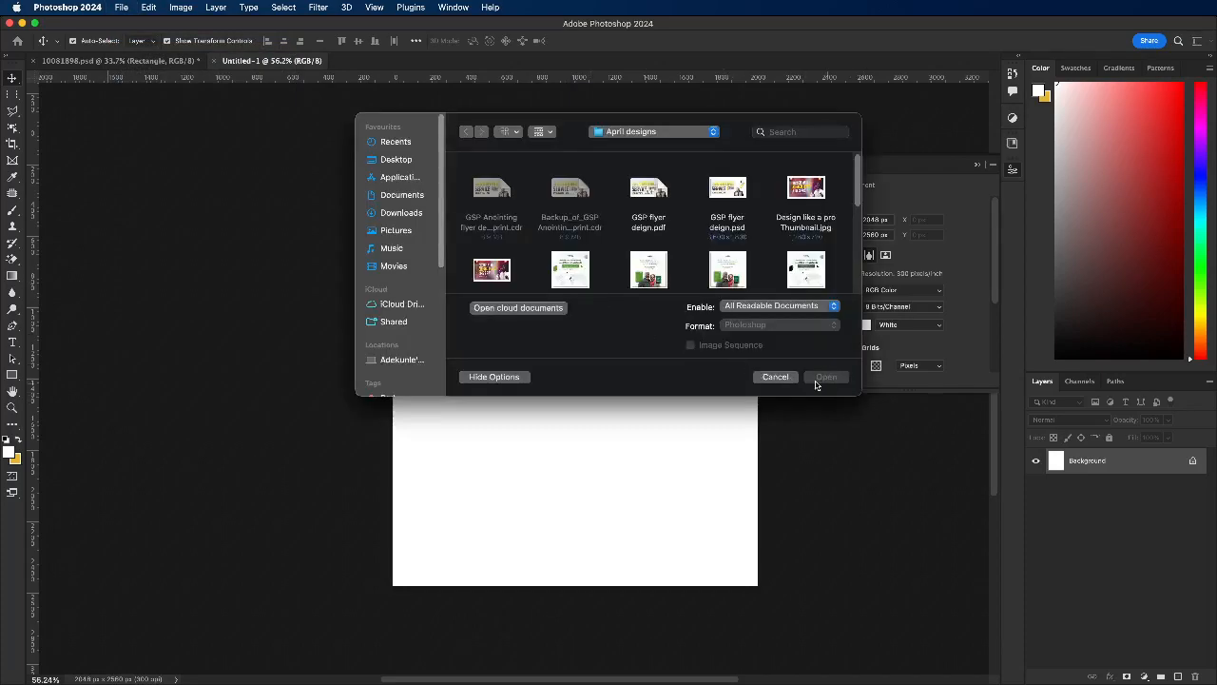
click(403, 213)
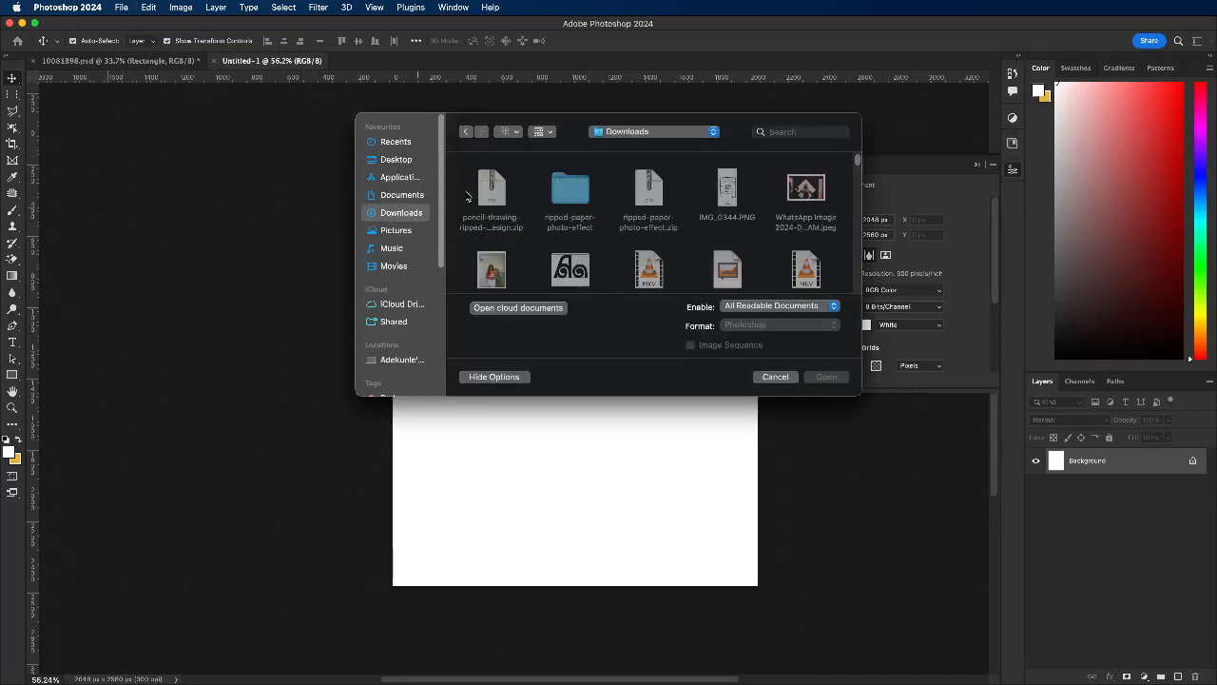
click(731, 187)
click(825, 377)
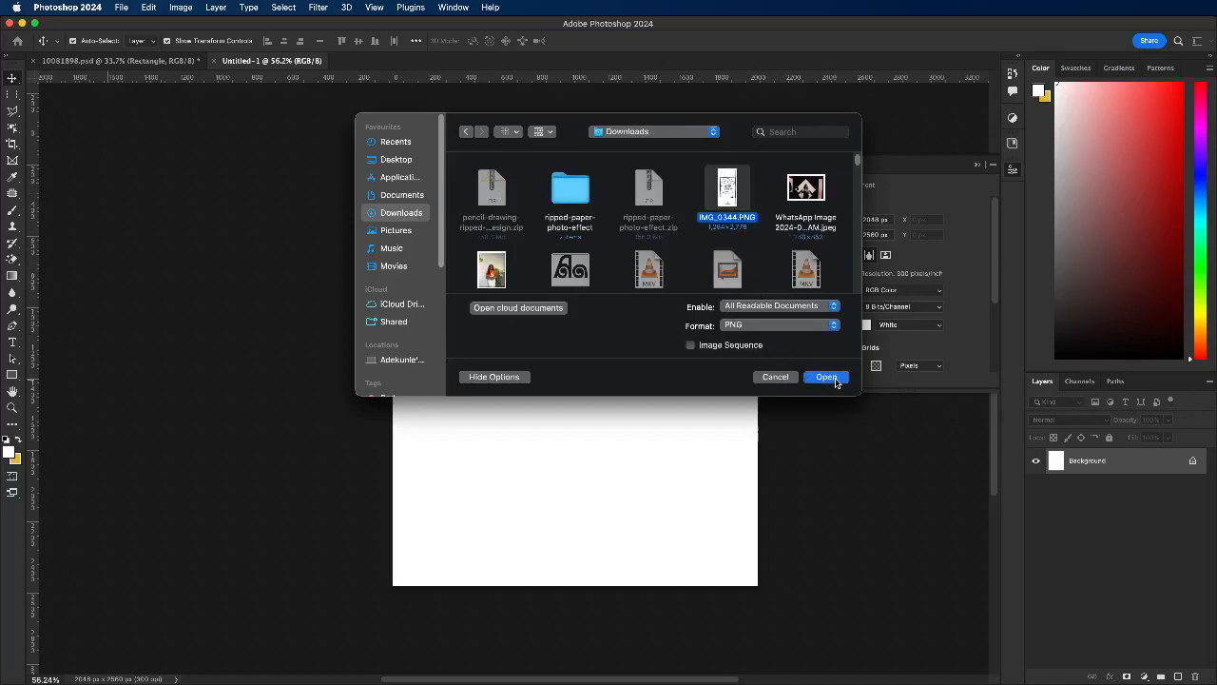
scroll(544, 363, up, 3)
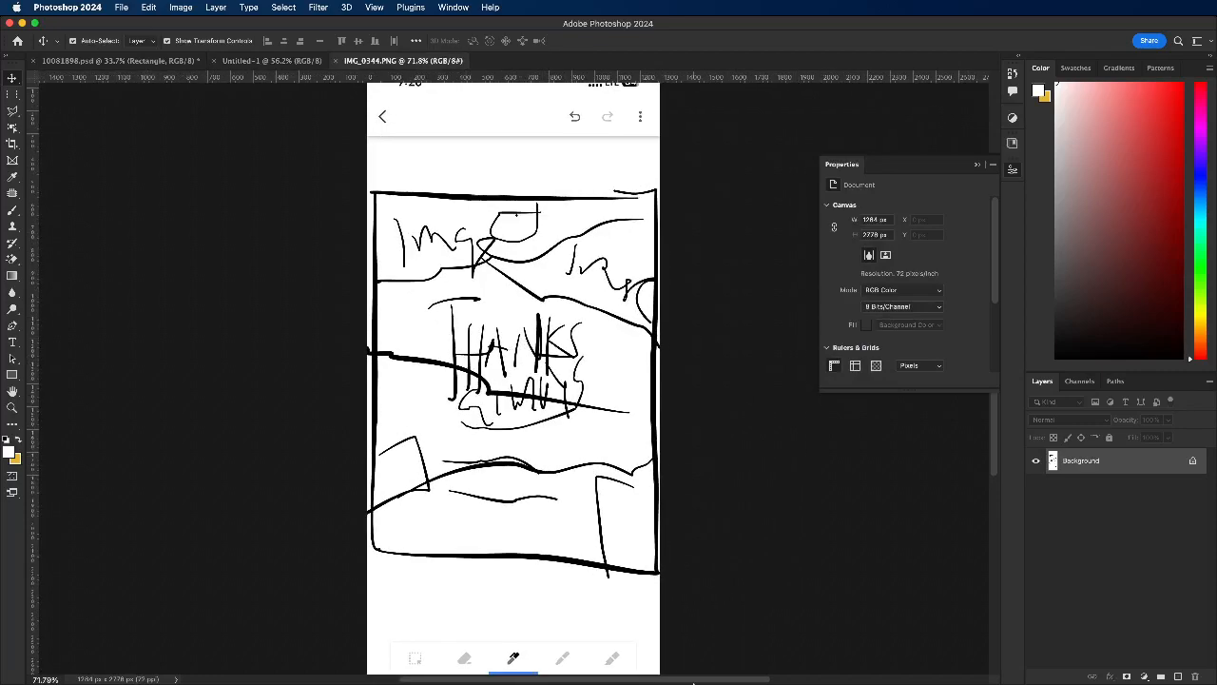
click(700, 672)
click(270, 325)
scroll(461, 369, down, 2)
scroll(456, 327, up, 2)
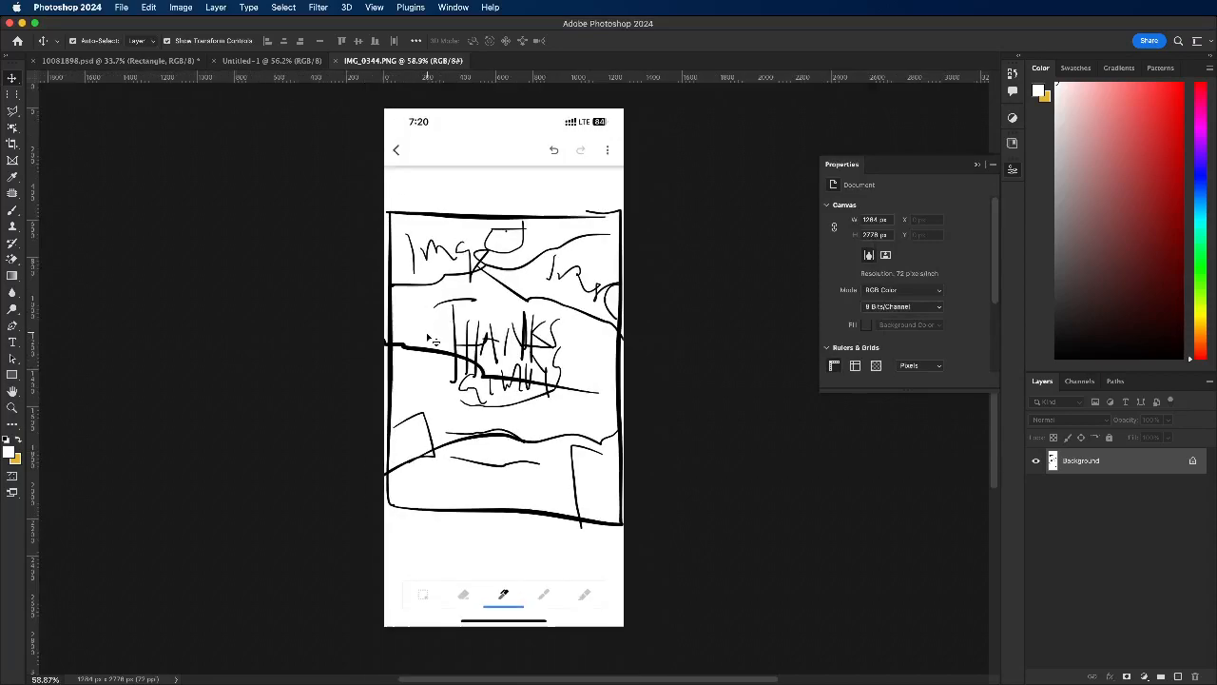
Step: Examine the layout sketch alongside the torn-paper file 10081898.psd and the blank canvas
drag(612, 249, 461, 301)
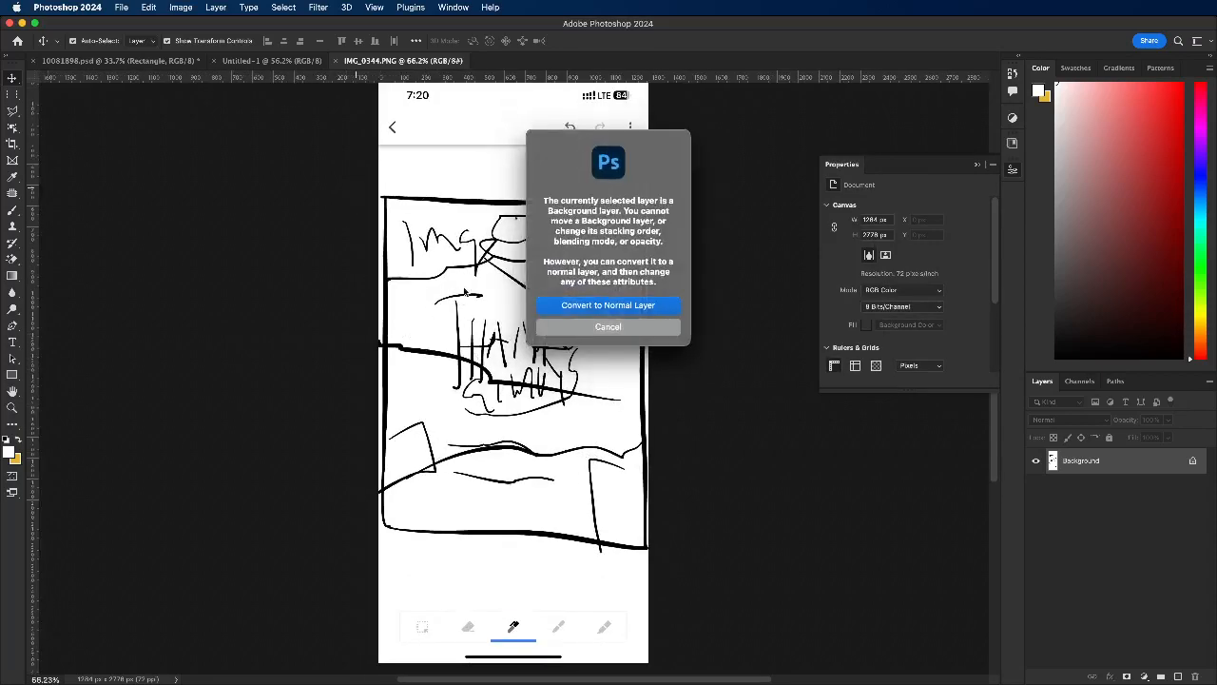
click(583, 329)
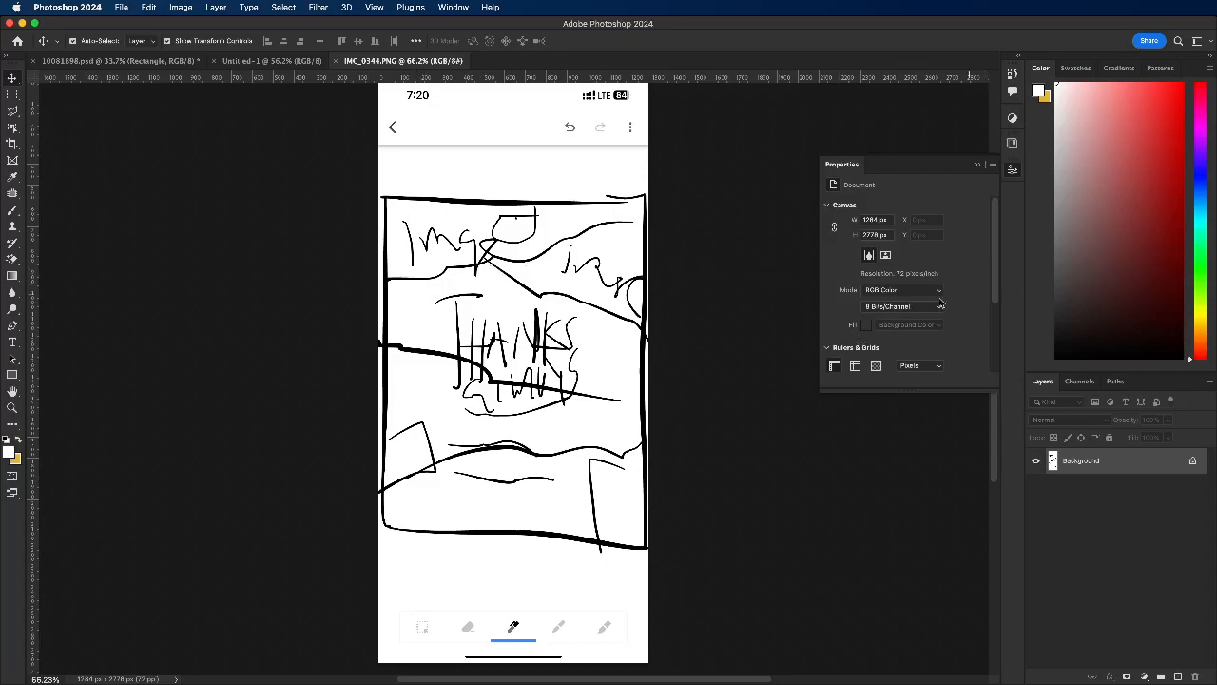
click(272, 60)
click(110, 60)
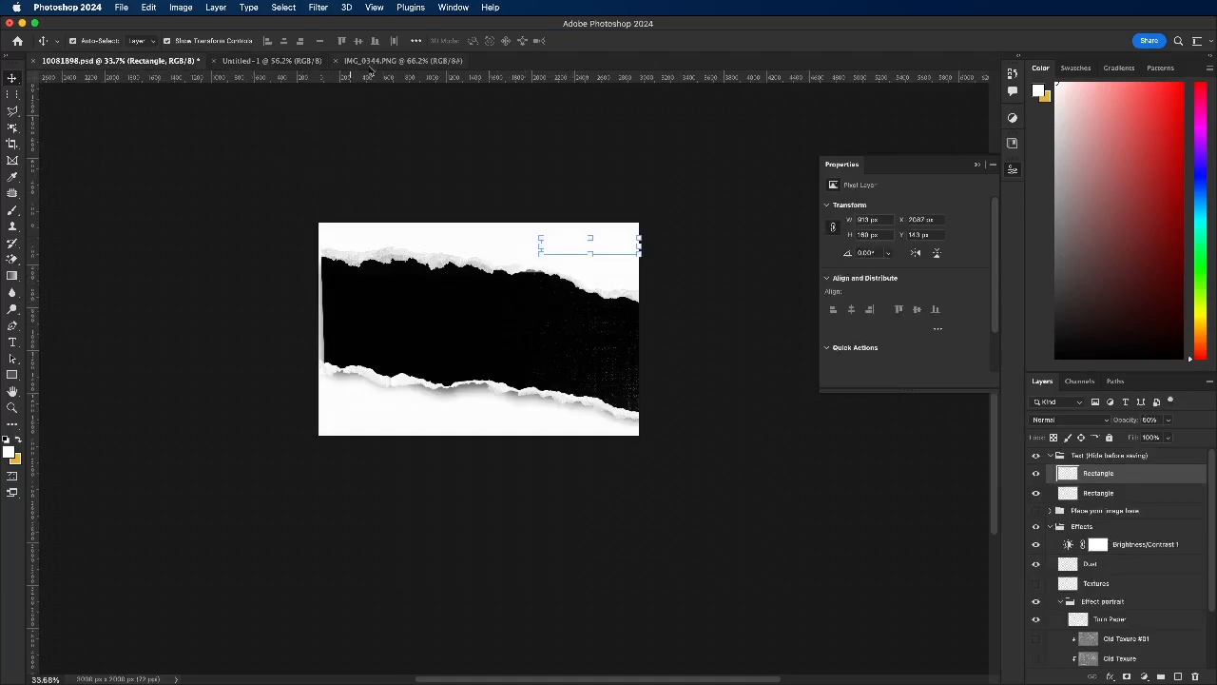
click(300, 61)
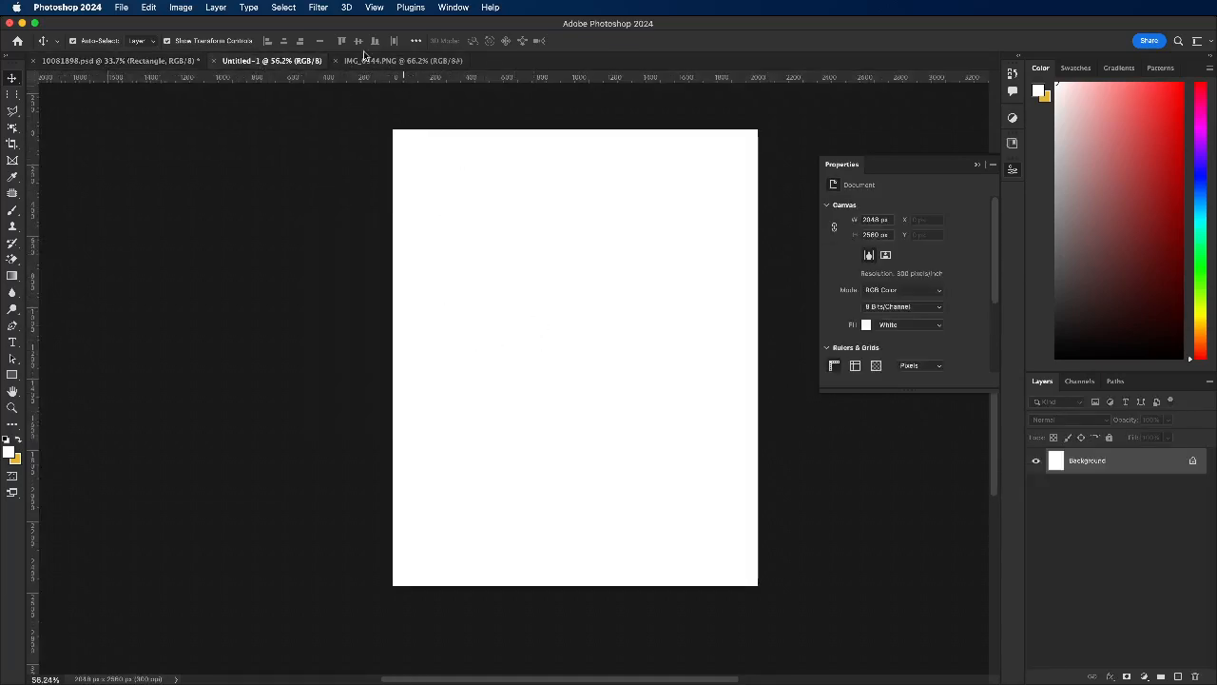
click(384, 61)
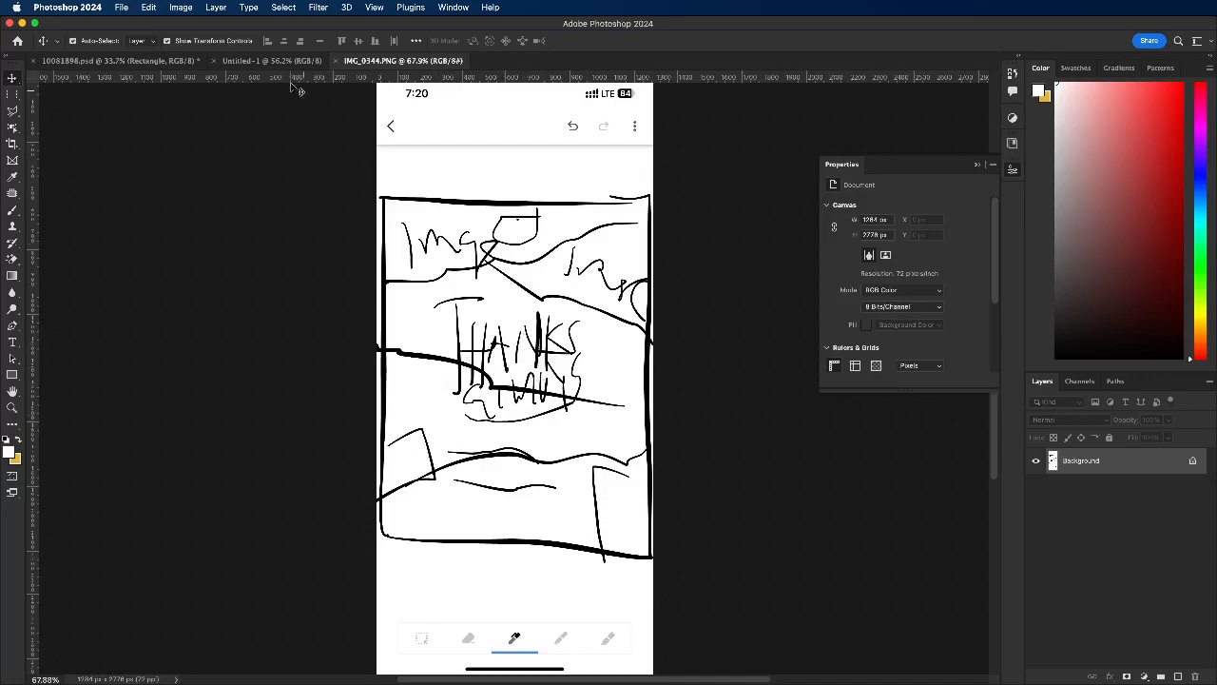
click(255, 61)
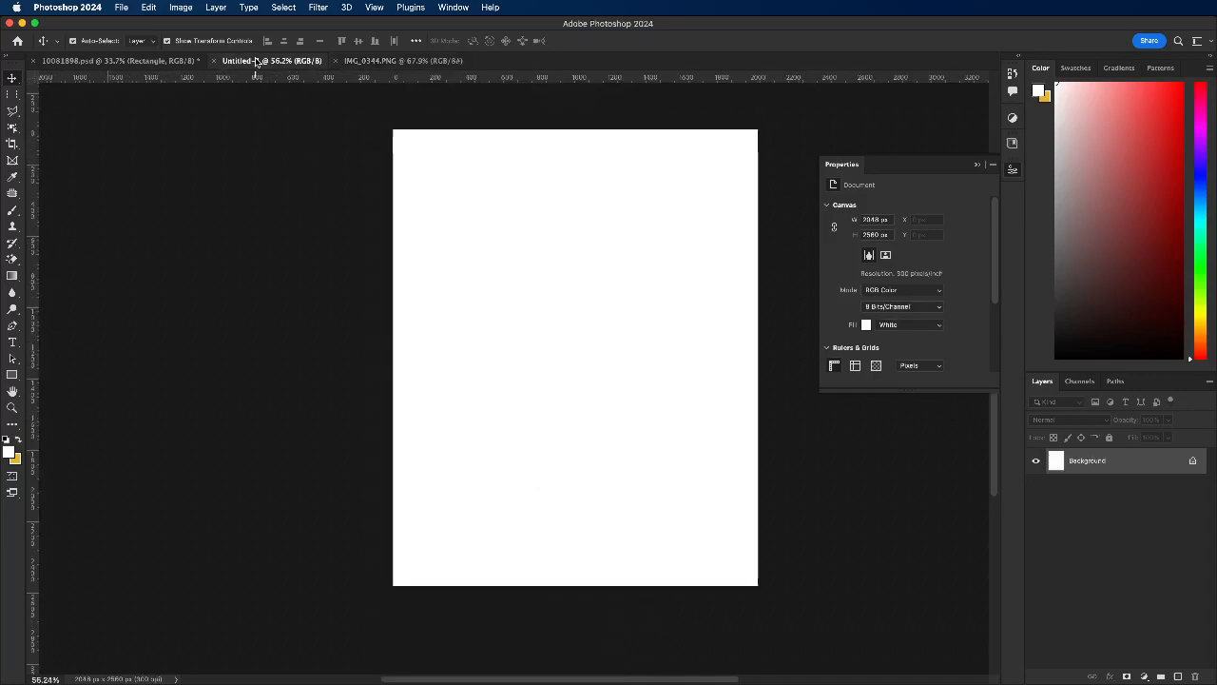
Step: Copy the Dust, Torn Paper and Clipping Mask Image layers from 10081898.psd into the Untitled-1 document
click(122, 61)
click(519, 320)
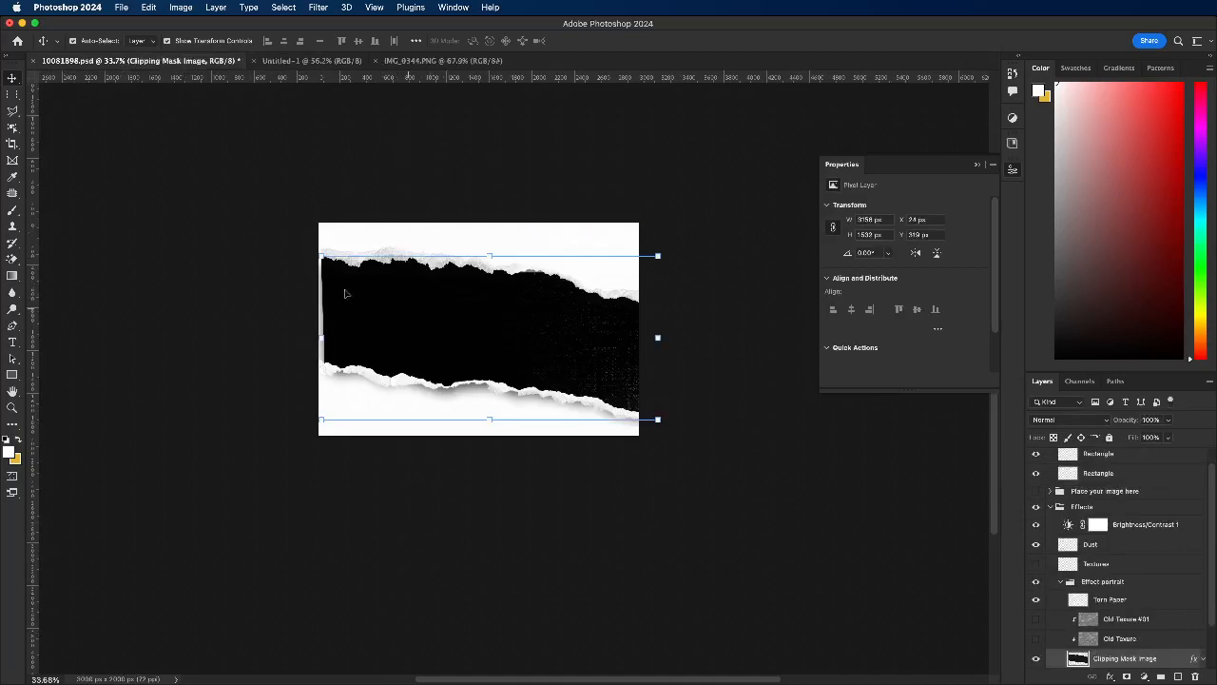
drag(274, 247, 556, 315)
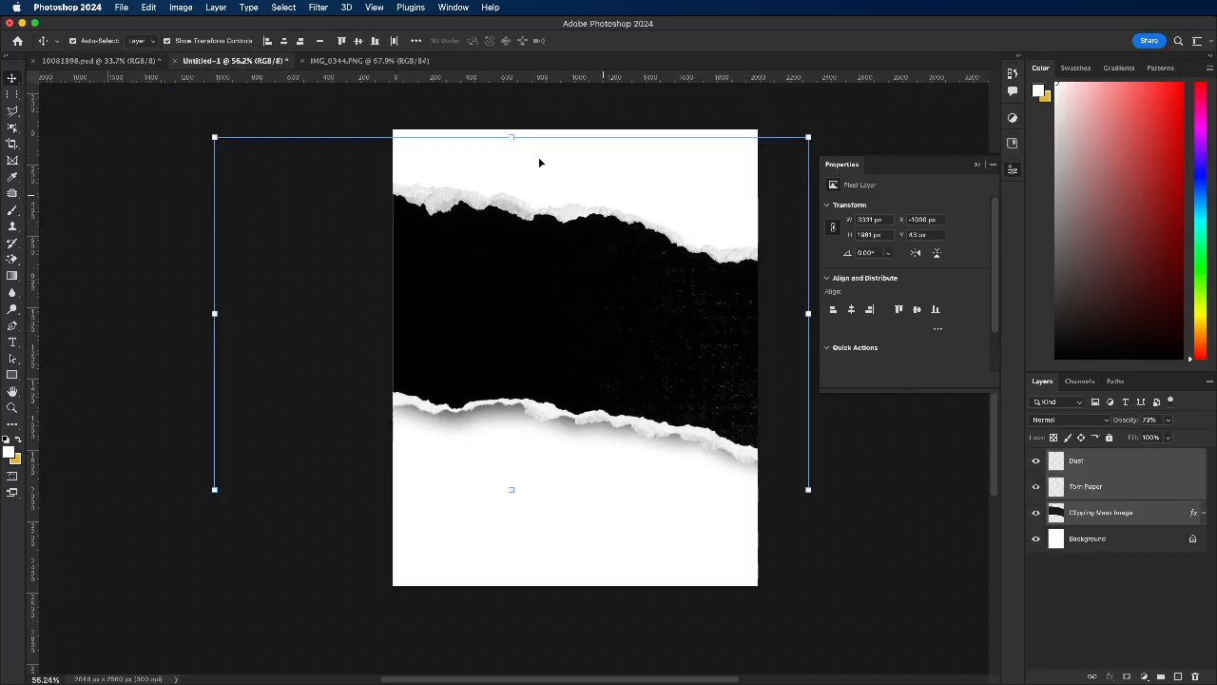
Step: Scale the torn-paper strip to about 66% in the canvas's upper part, and duplicate it into the lower half
drag(507, 134, 547, 254)
drag(704, 329, 624, 284)
click(643, 41)
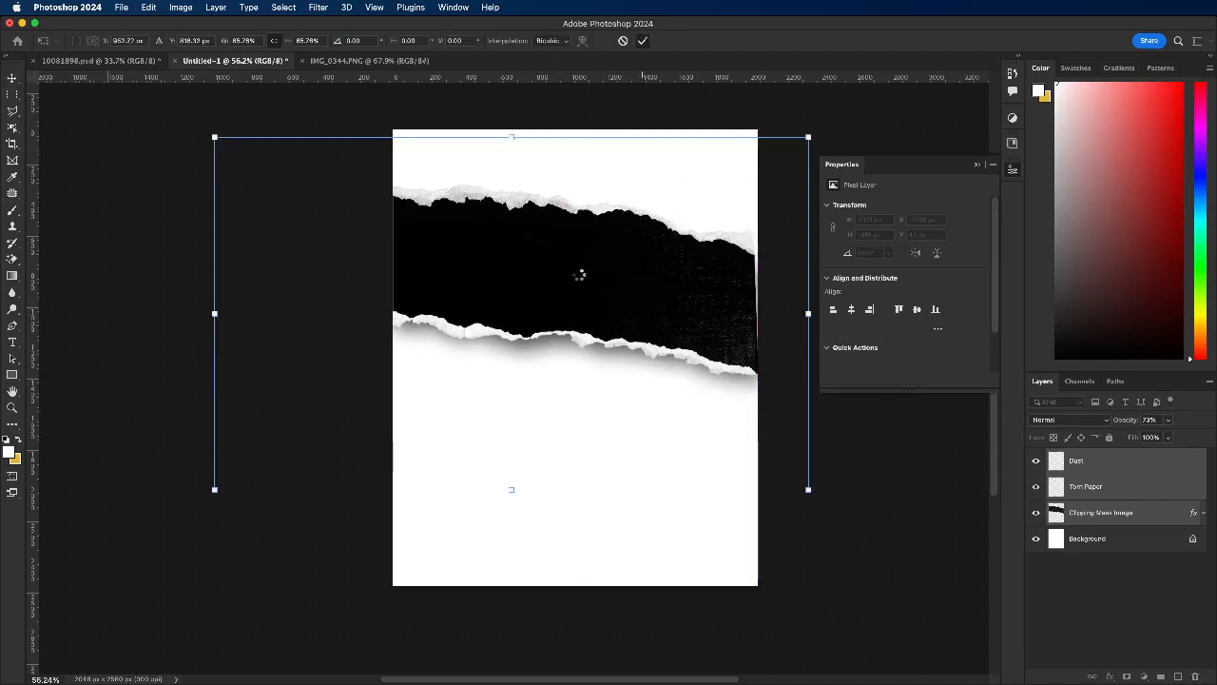
drag(576, 279, 582, 460)
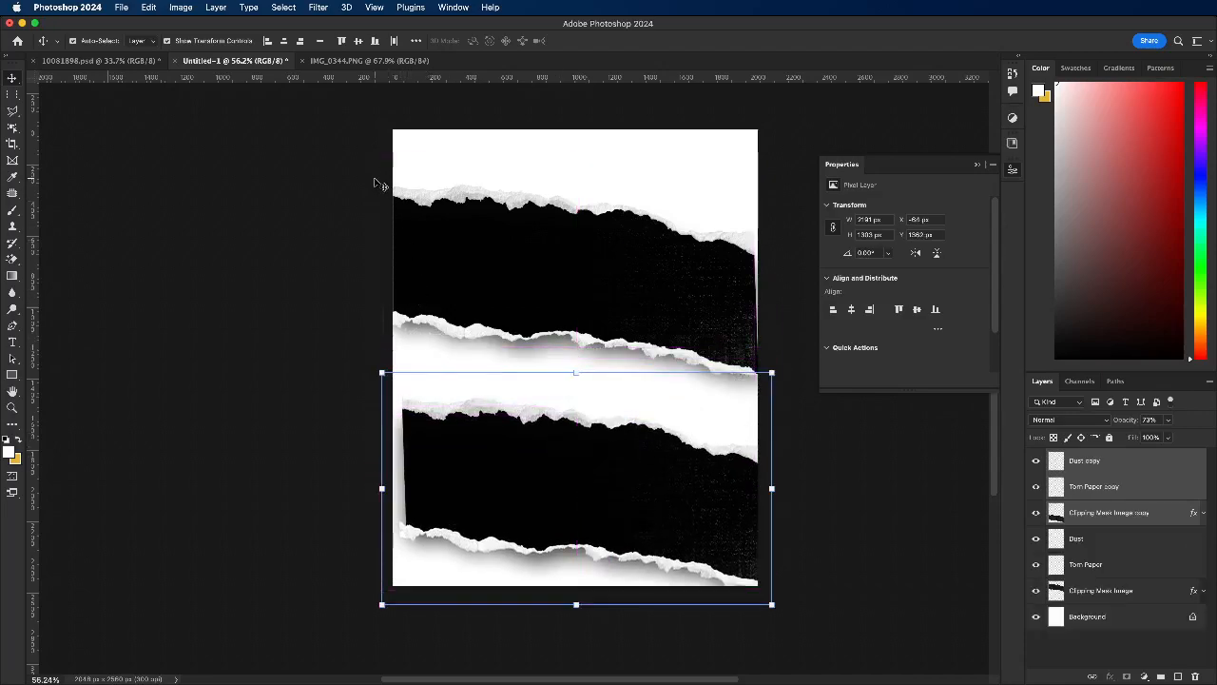
Step: Skew the upper torn-paper strip vertically by about -19.3° so it rises towards the canvas's right side
drag(327, 163, 644, 330)
drag(590, 257, 594, 328)
key(super+z)
drag(331, 158, 777, 164)
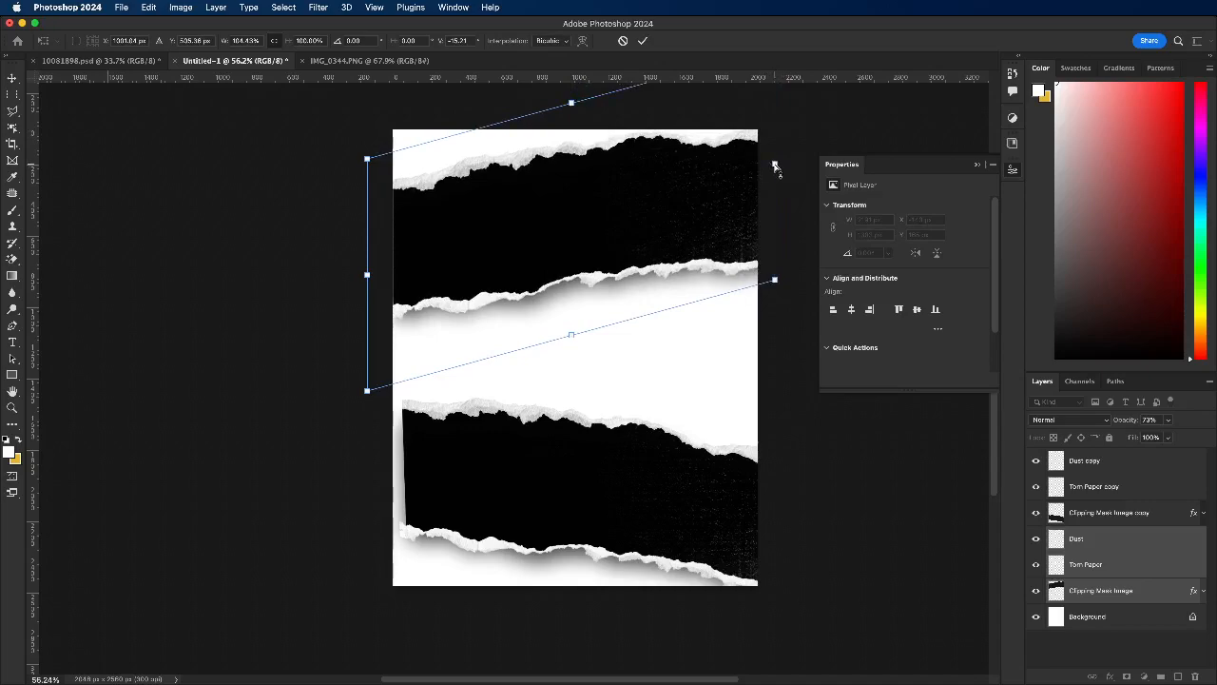
drag(775, 165, 775, 132)
Step: Move the skewed strip up against the canvas's top edge and enlarge it to cover the full canvas width
drag(452, 239, 419, 189)
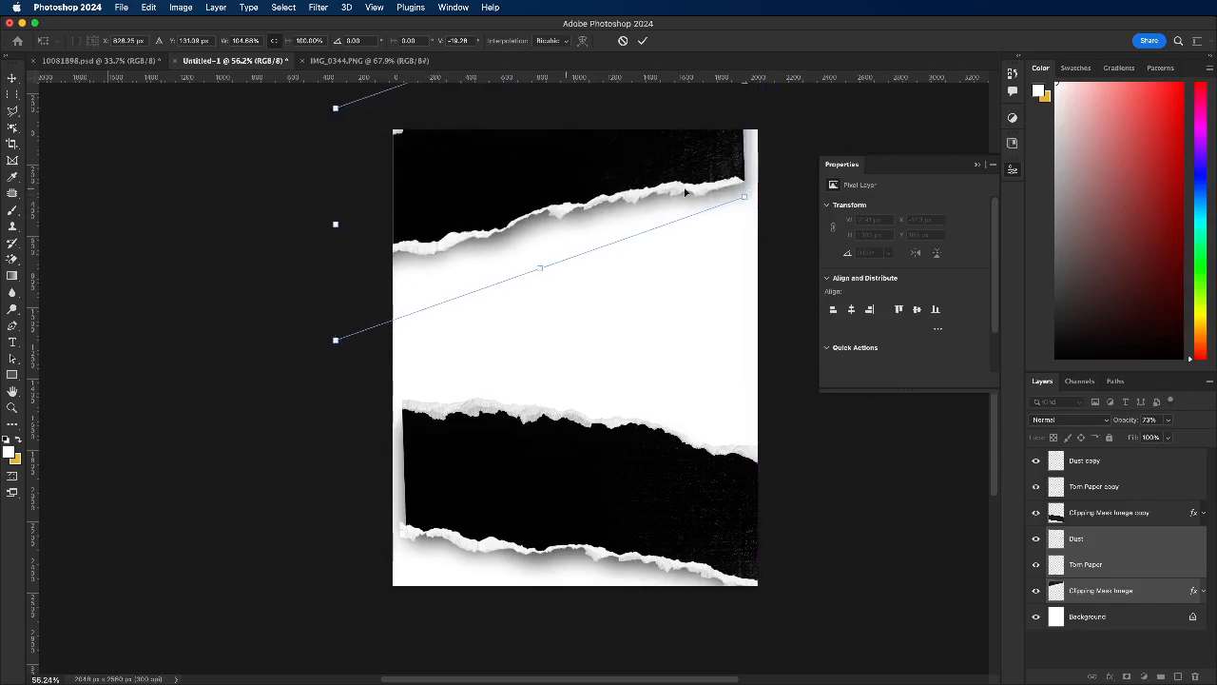
drag(746, 198, 793, 209)
mouse_move(478, 209)
mouse_down()
mouse_move(462, 200)
mouse_move(465, 209)
mouse_up()
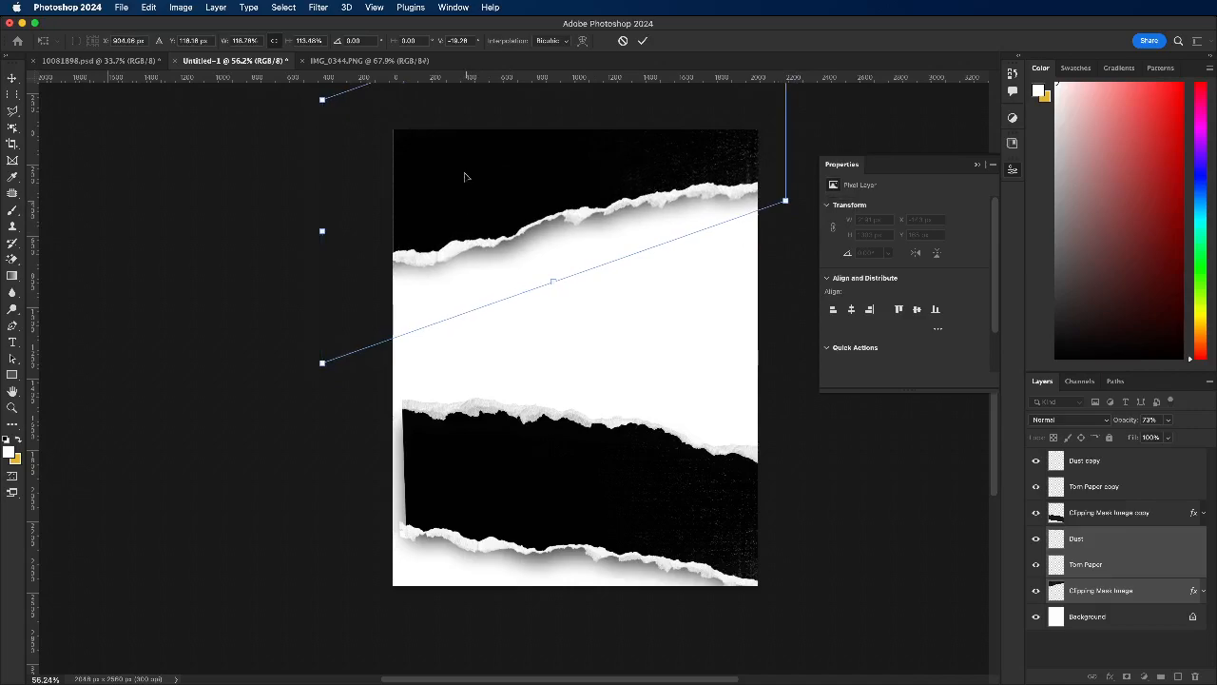
click(642, 40)
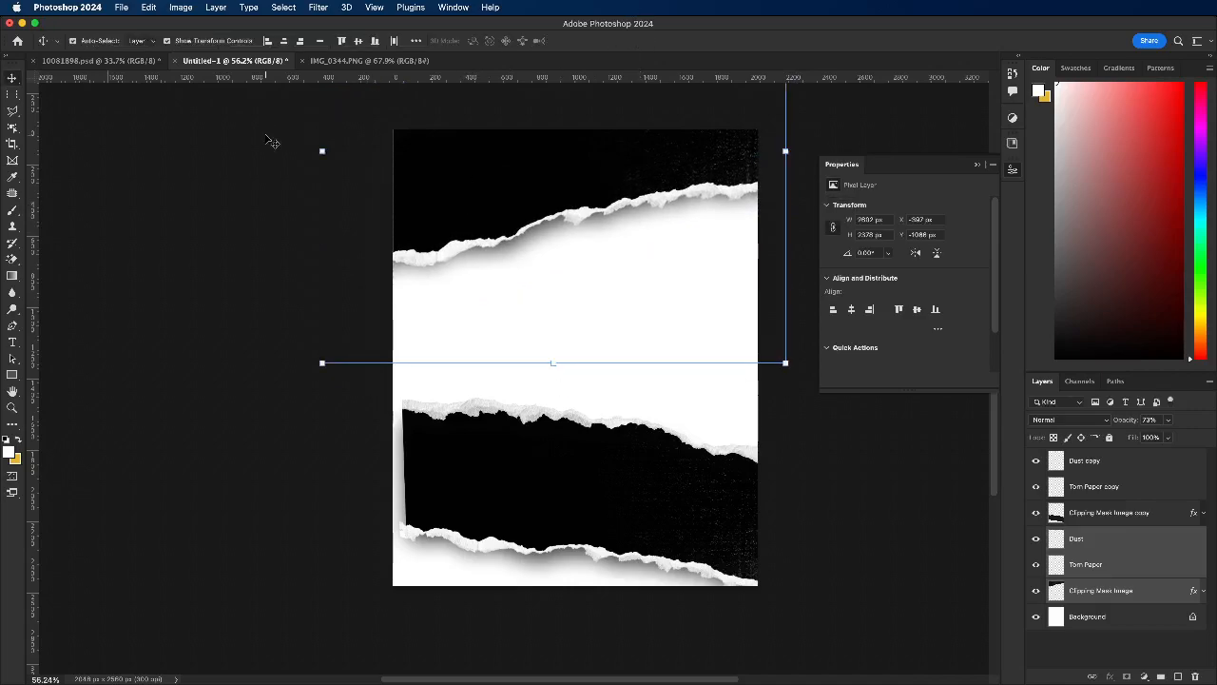
Step: Check the layout sketch and the torn-paper source file, and shift the upper torn-paper strip slightly upward
click(274, 140)
click(351, 60)
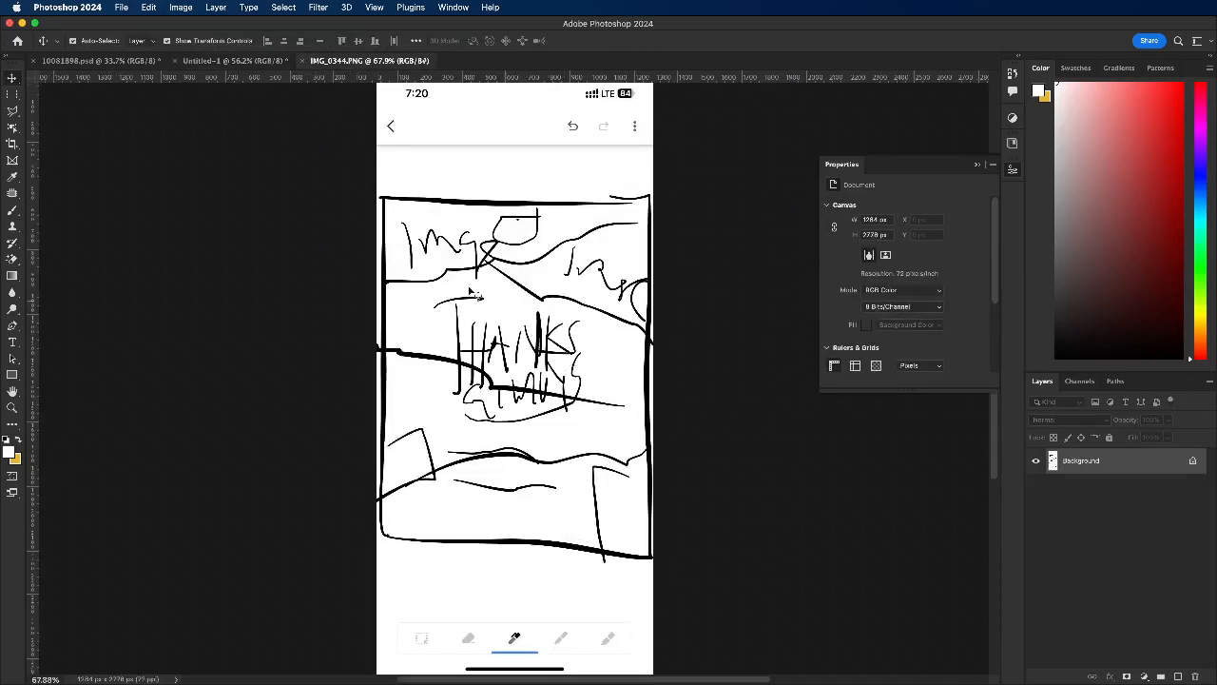
click(133, 62)
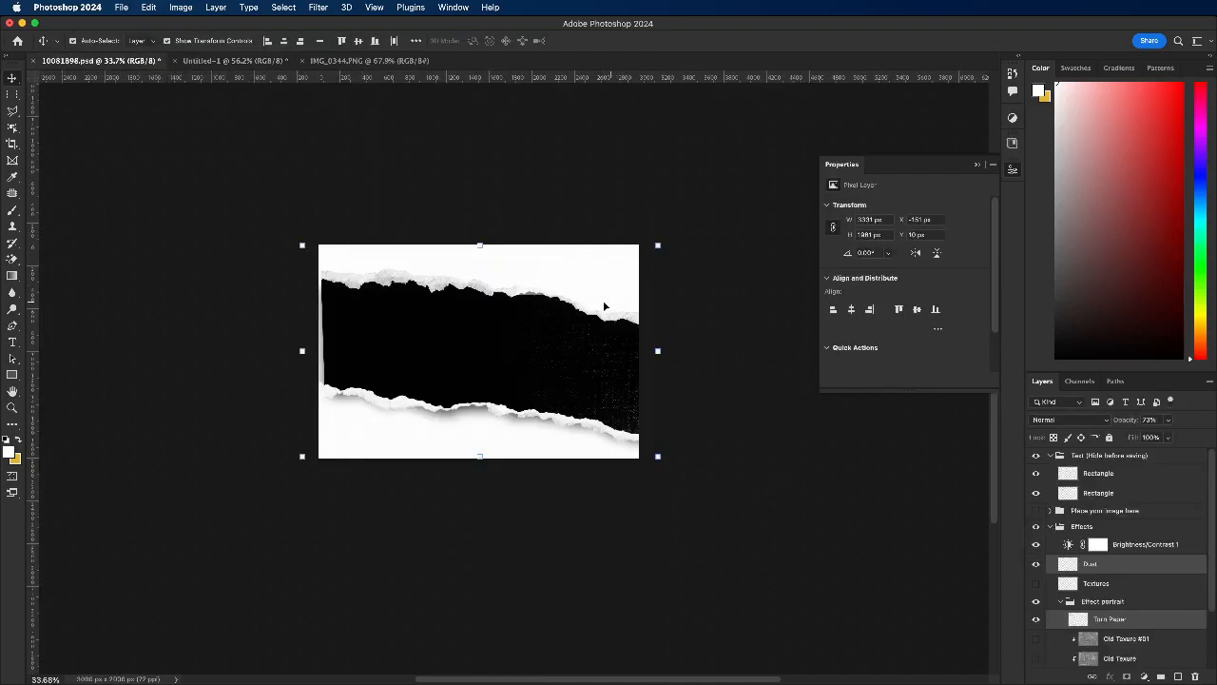
click(239, 64)
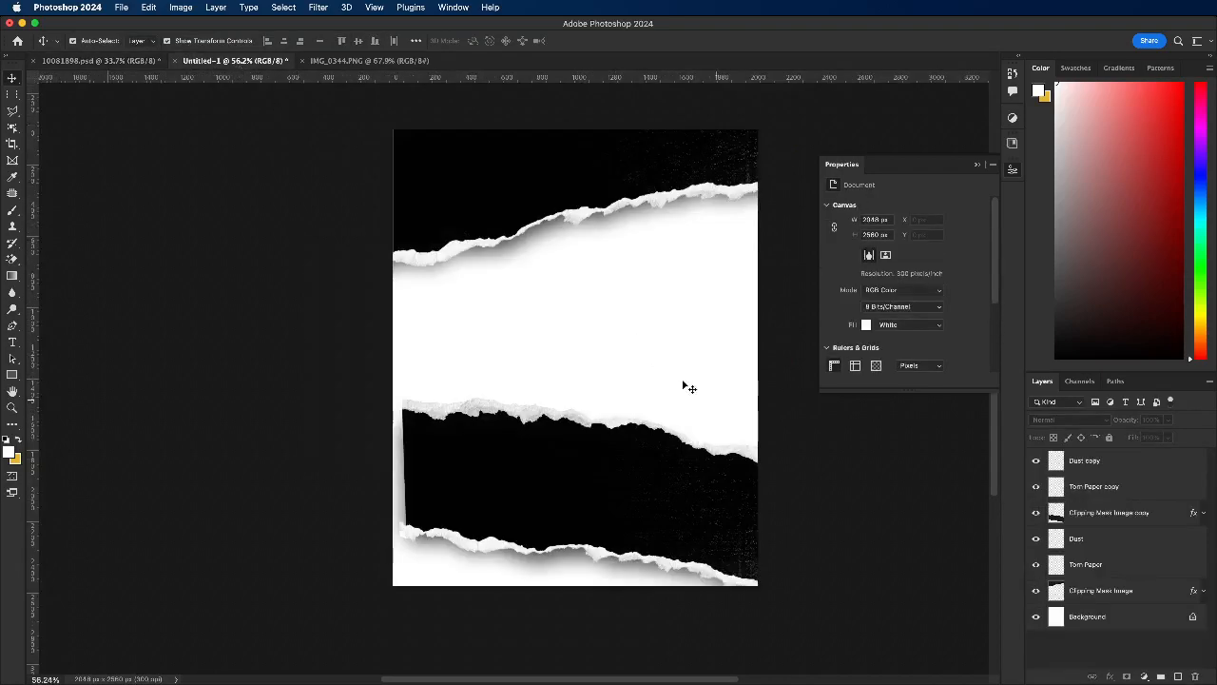
drag(315, 121, 679, 257)
drag(550, 205, 549, 187)
click(239, 340)
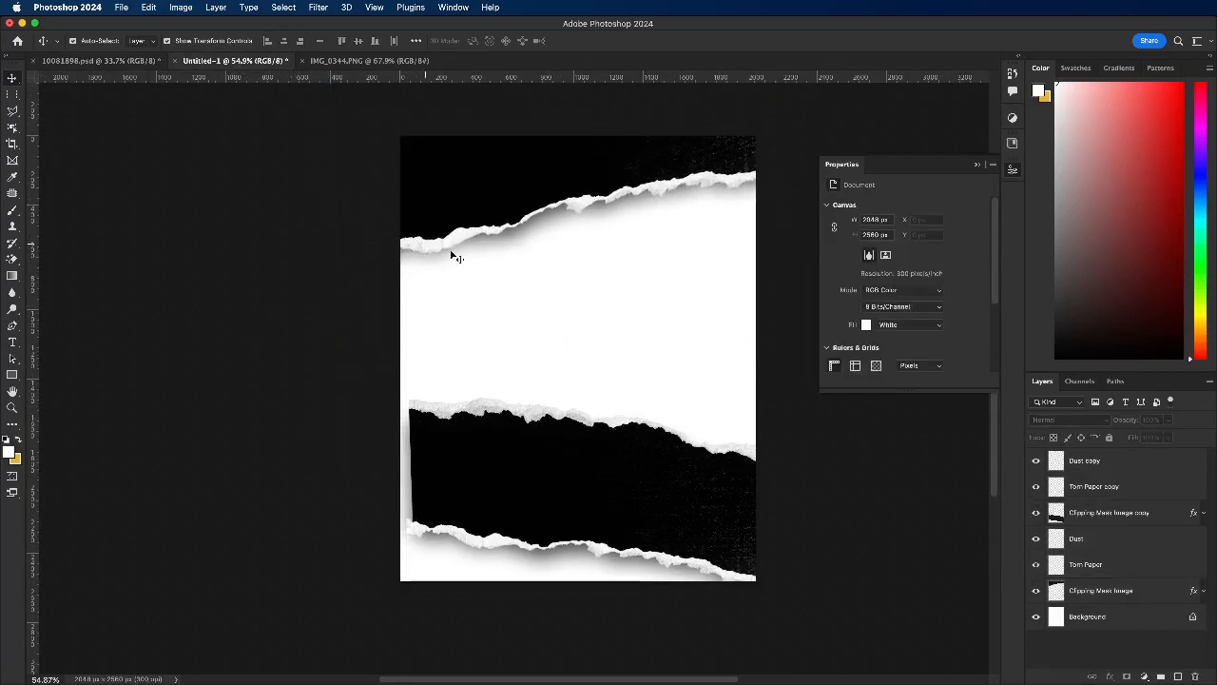
Step: Hide the Drop Shadow effect on both the Clipping Mask Image copy and Clipping Mask Image layers
click(447, 253)
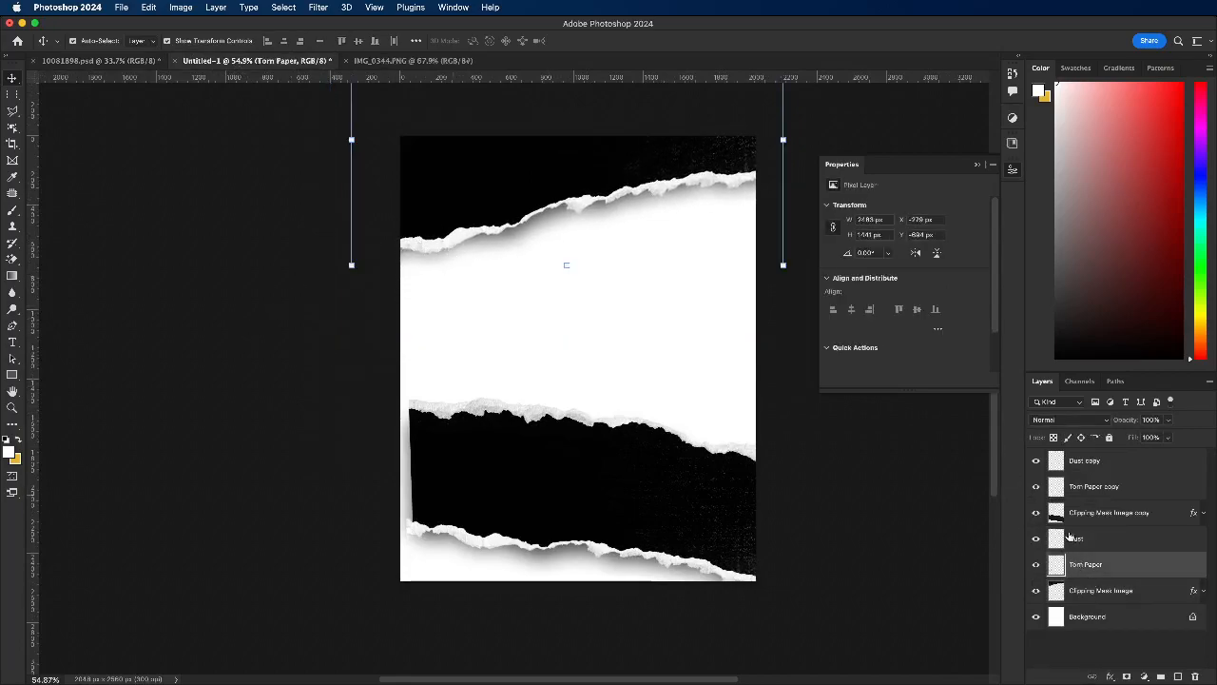
click(1107, 518)
click(1202, 513)
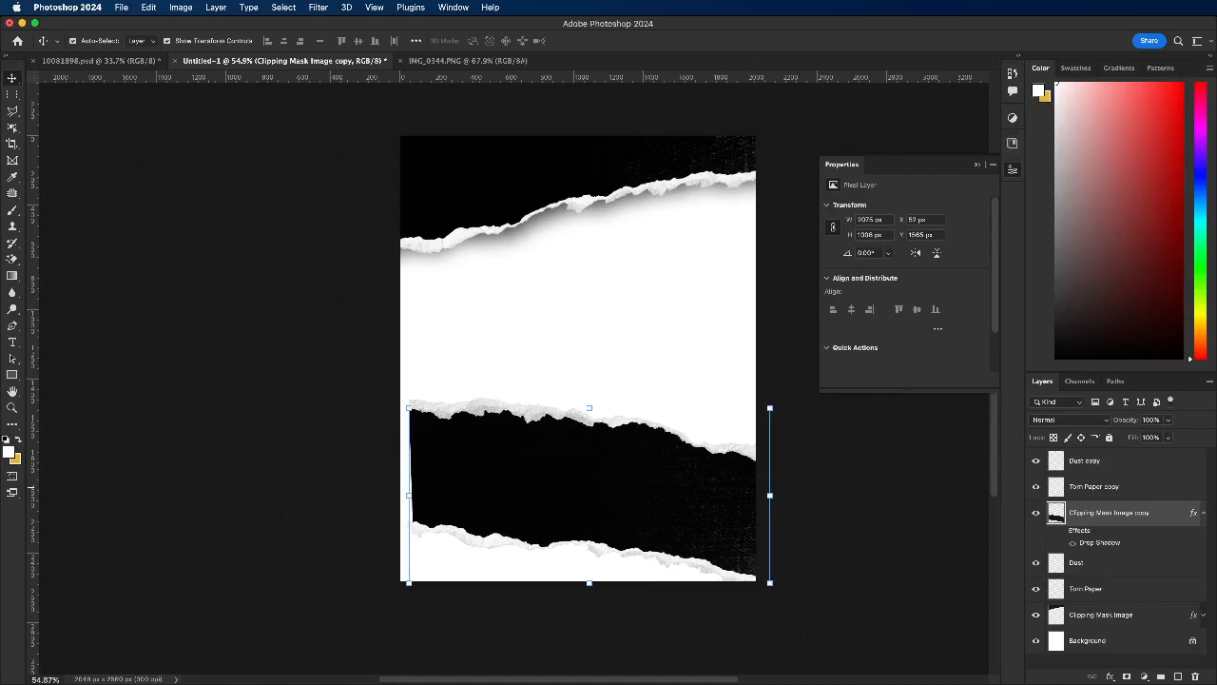
click(1204, 614)
click(1061, 628)
click(286, 232)
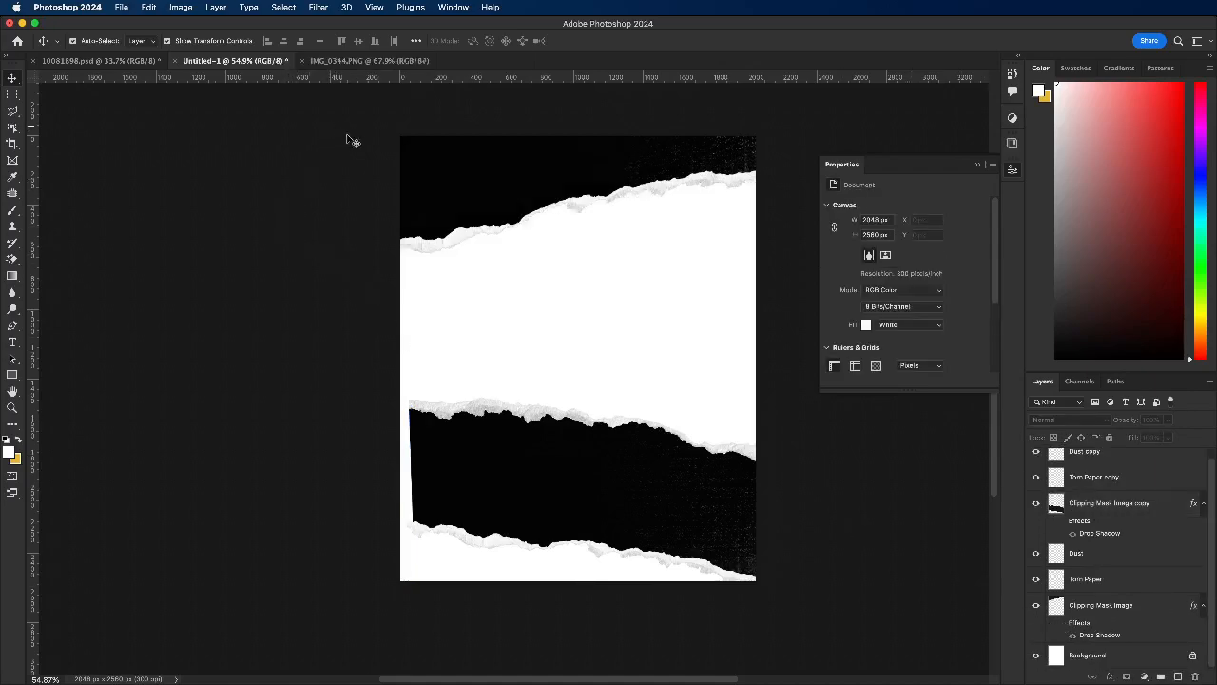
Step: Add a teal-green Color Overlay at 100% opacity to the upper strip's Clipping Mask Image layer
click(467, 184)
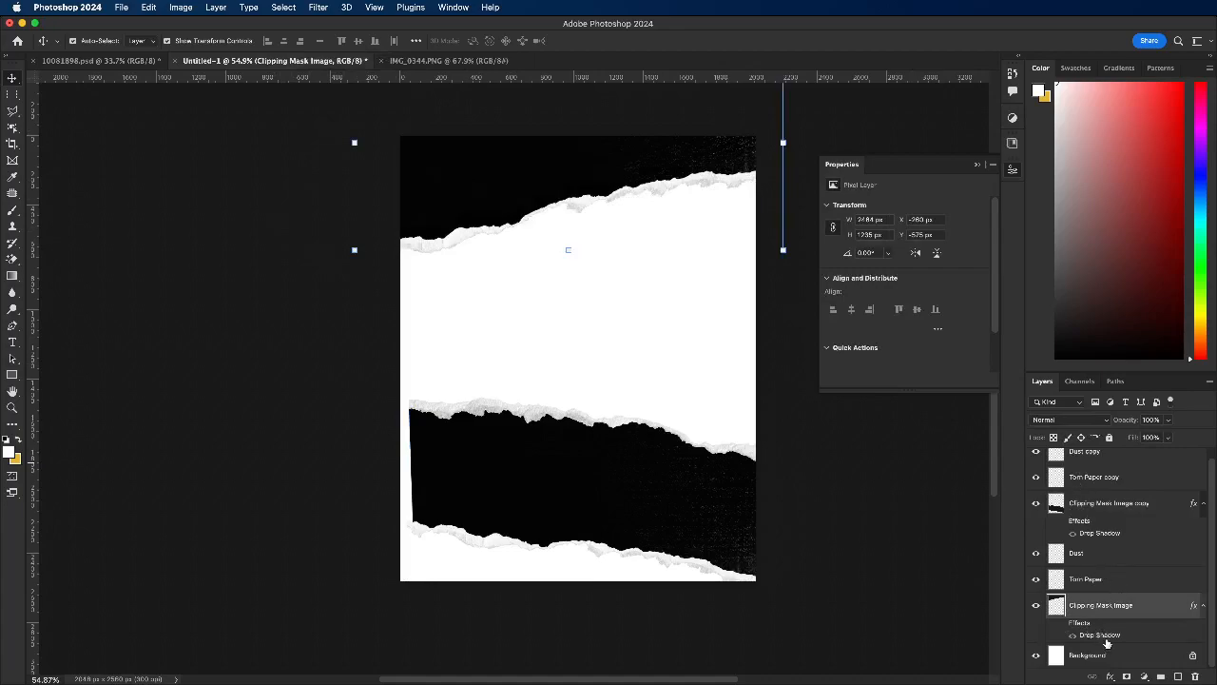
click(1062, 626)
click(1110, 676)
click(1136, 659)
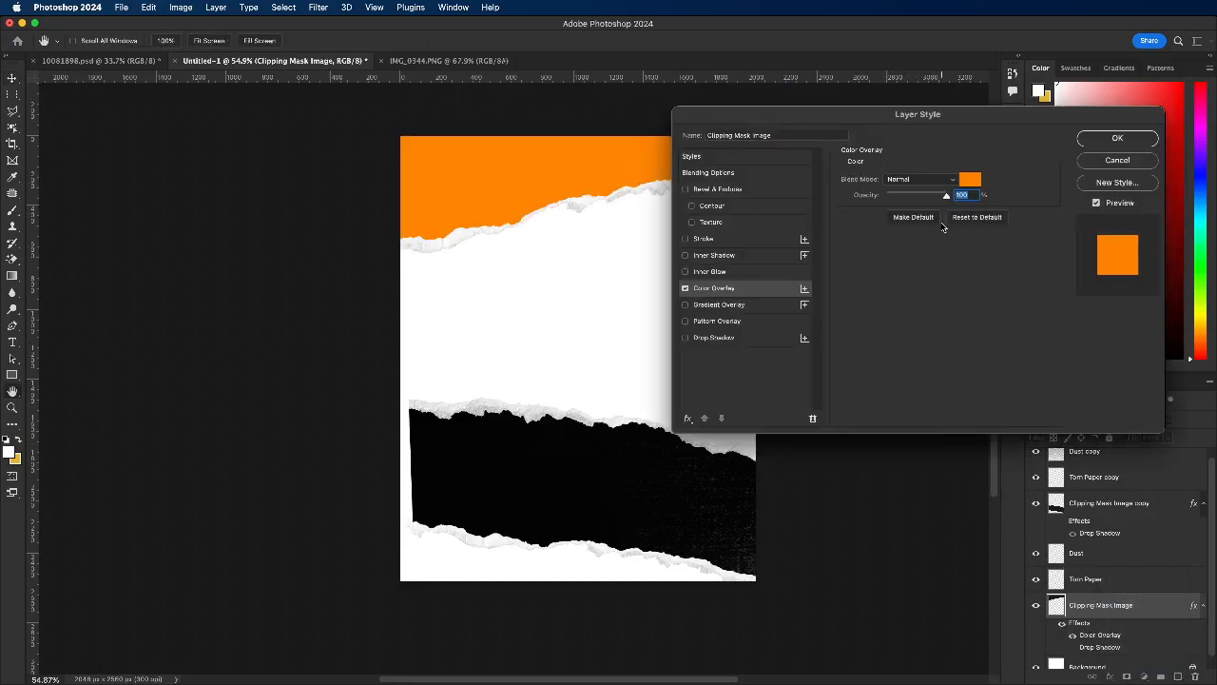
click(980, 182)
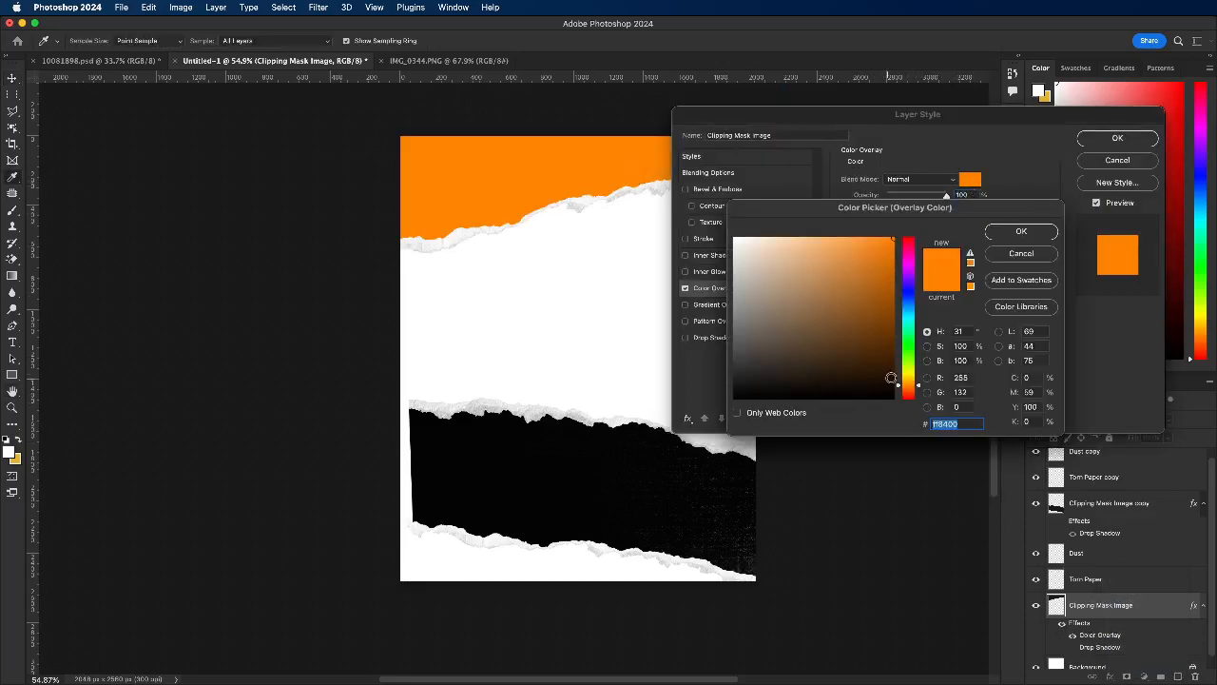
drag(910, 385, 910, 323)
mouse_move(928, 245)
mouse_down()
mouse_move(897, 306)
mouse_move(920, 265)
mouse_move(857, 285)
mouse_up()
click(1021, 231)
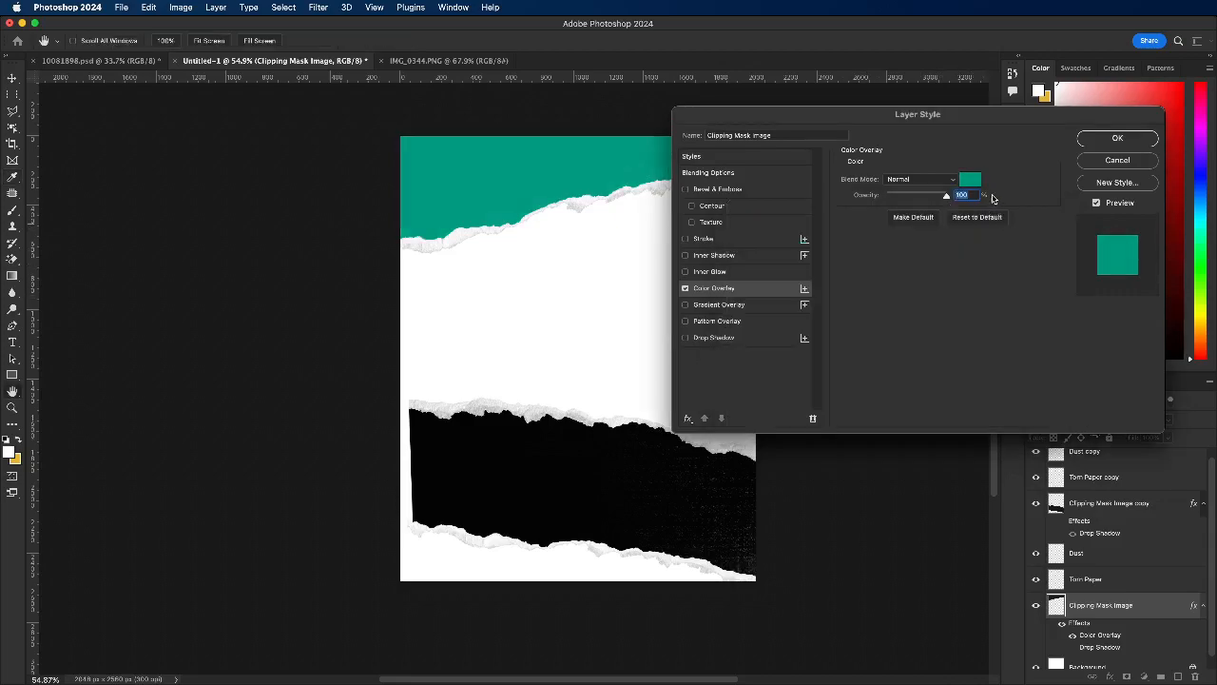
click(1117, 138)
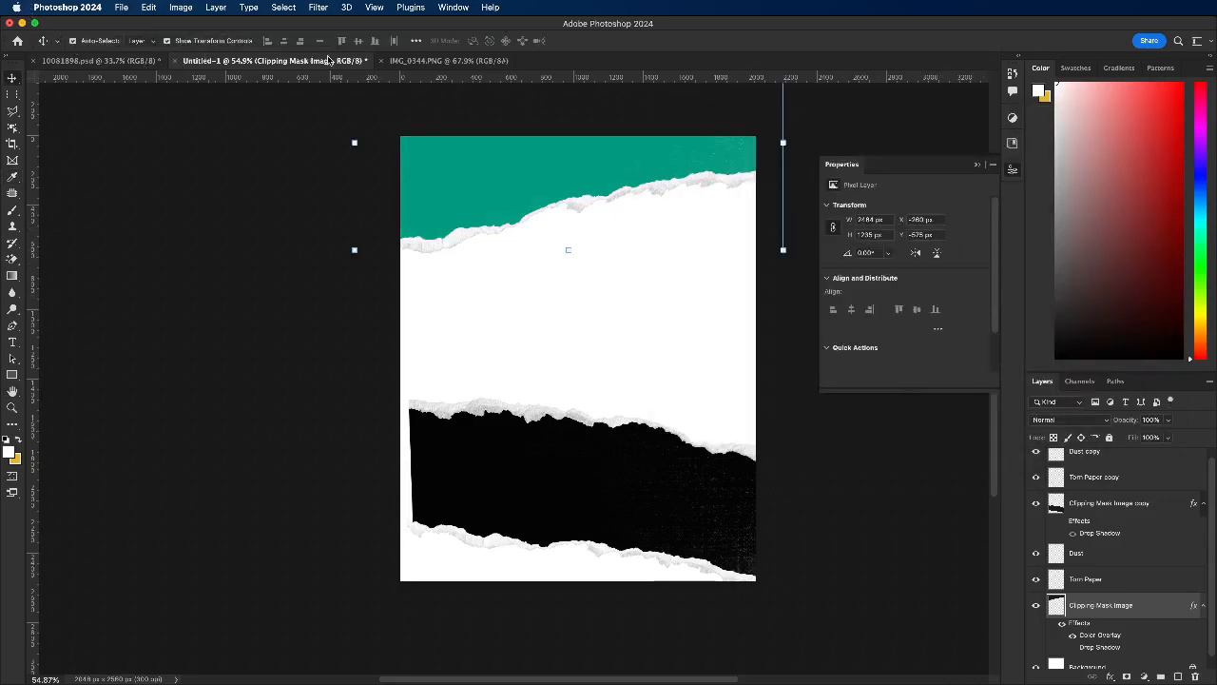
Step: Check the layout sketch and duplicate the lower torn-paper strip, placing the copy slightly lower at the canvas's bottom edge
click(410, 61)
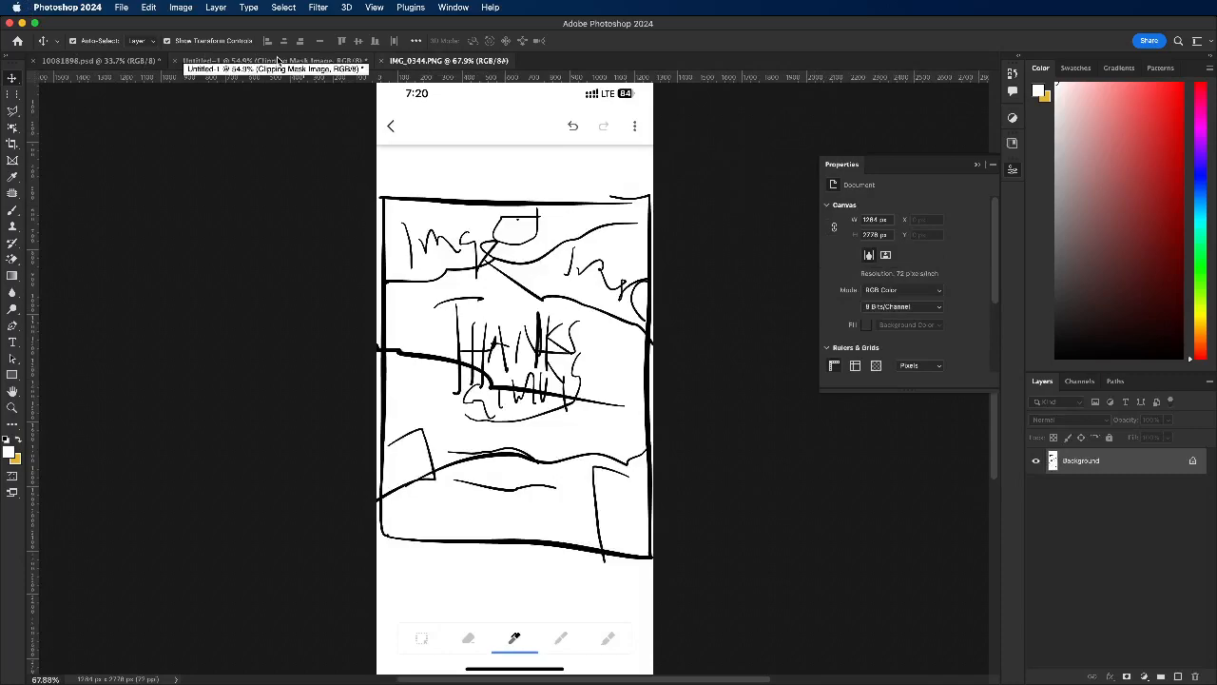
click(277, 61)
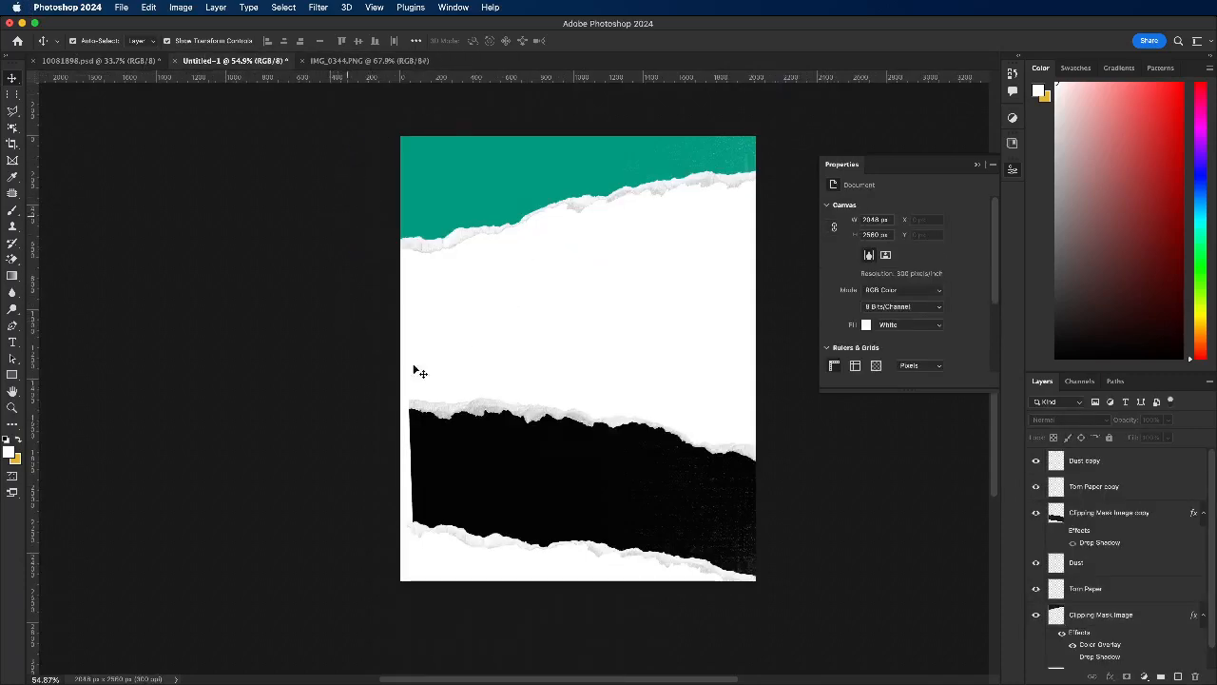
click(597, 497)
drag(603, 501, 579, 540)
drag(593, 275, 613, 317)
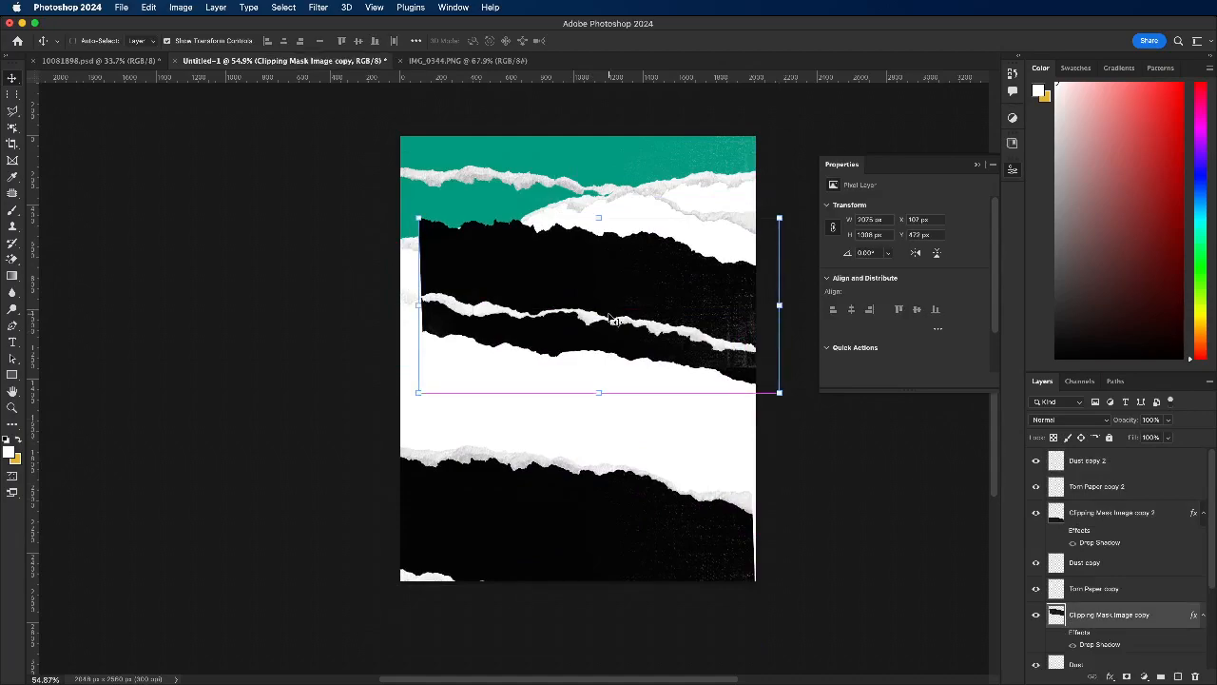
key(super+z)
Step: Move the original black strip to the canvas's upper right, scale it to about 81%, and skew its left end up to the top edge
drag(466, 311, 572, 264)
drag(606, 212, 616, 254)
drag(557, 299, 581, 251)
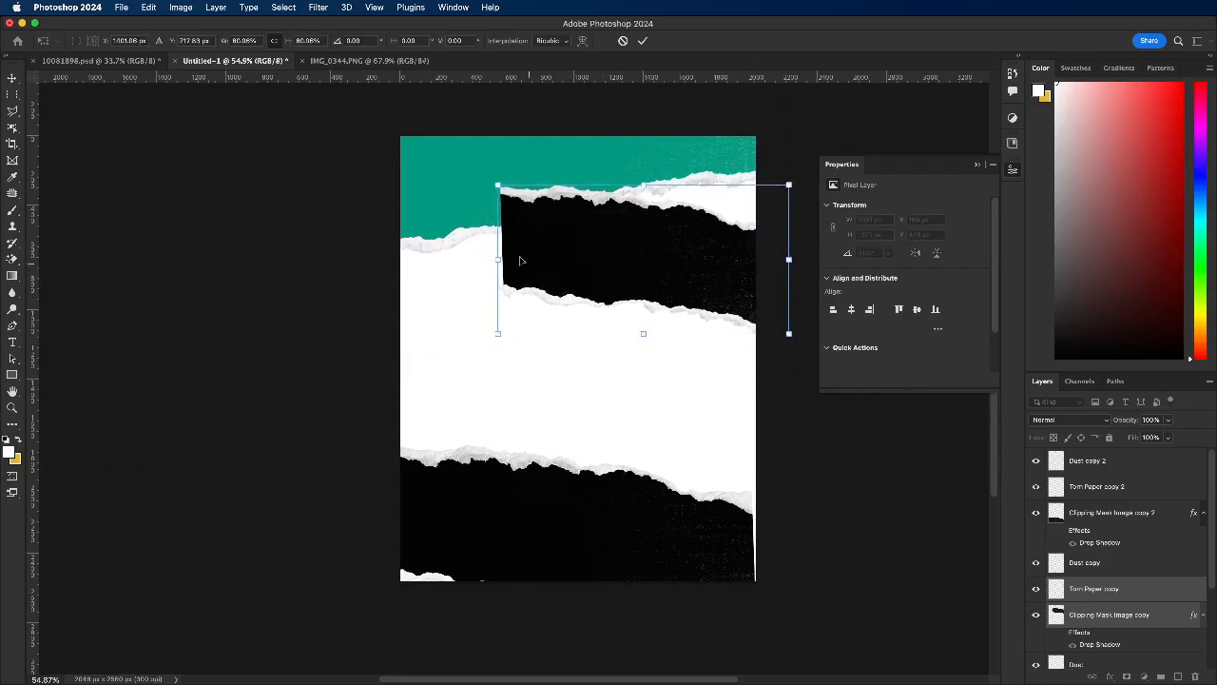
drag(499, 267, 449, 214)
click(644, 40)
Step: Compare with the layout sketch, and enlarge and skew the upper black strip to about 2385 px wide, extending past the canvas's right edge
click(337, 61)
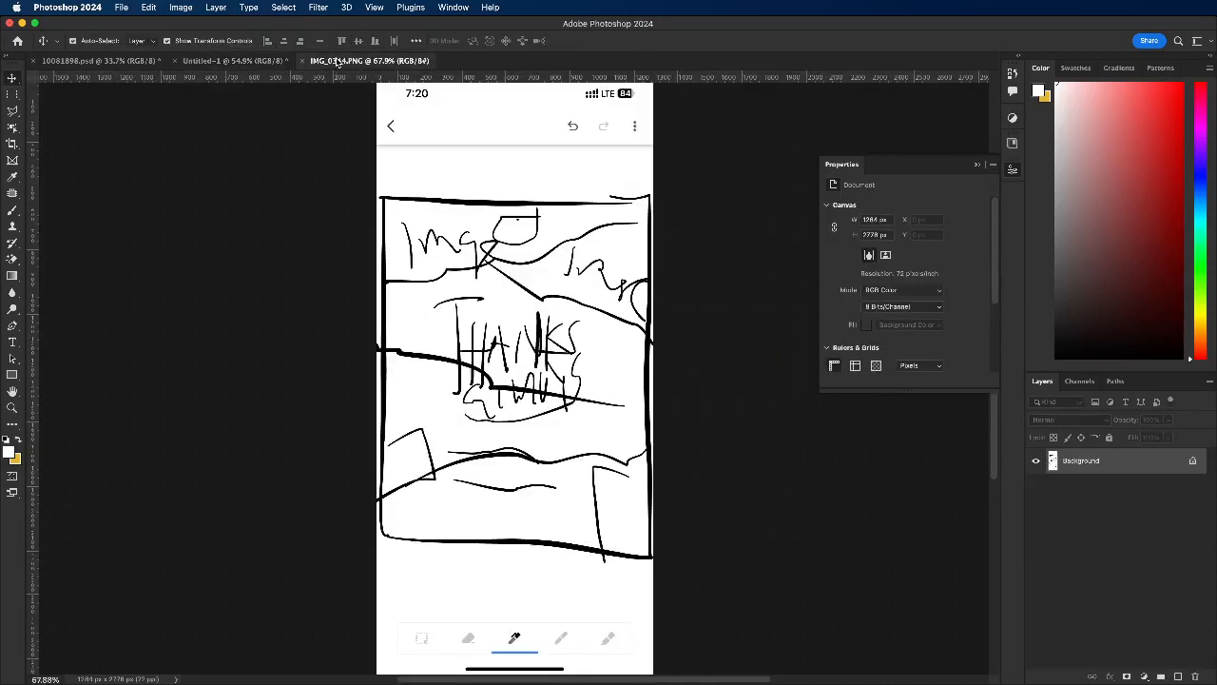
click(223, 61)
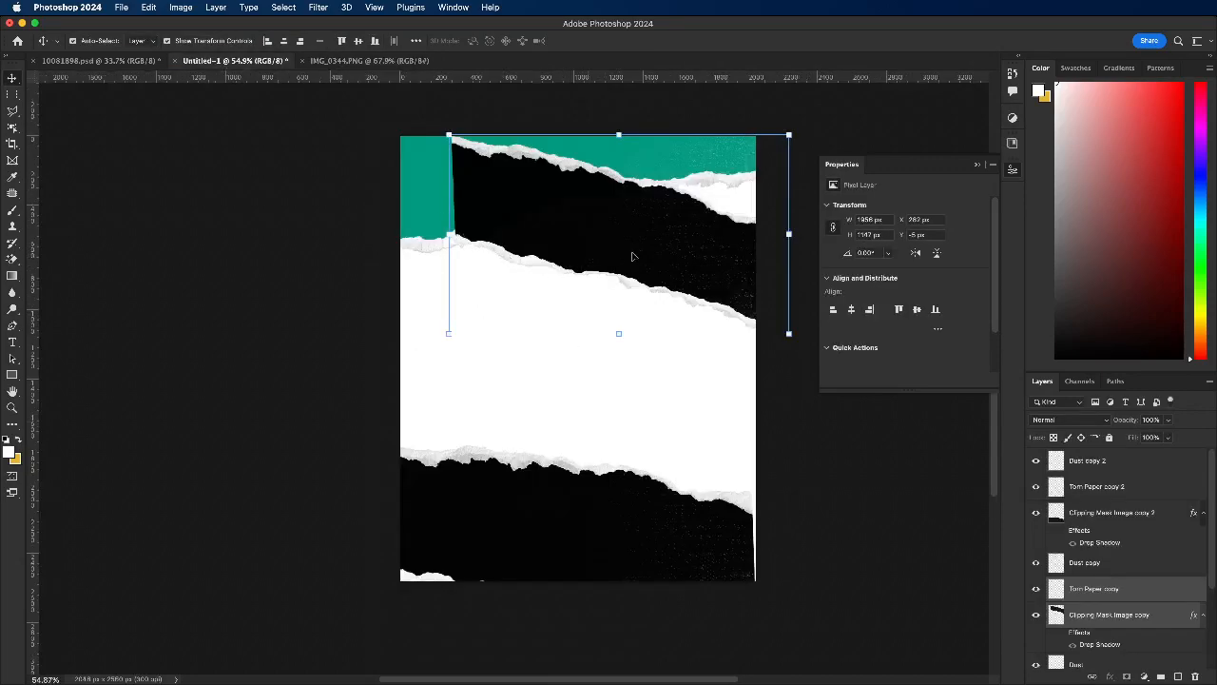
drag(790, 140, 918, 52)
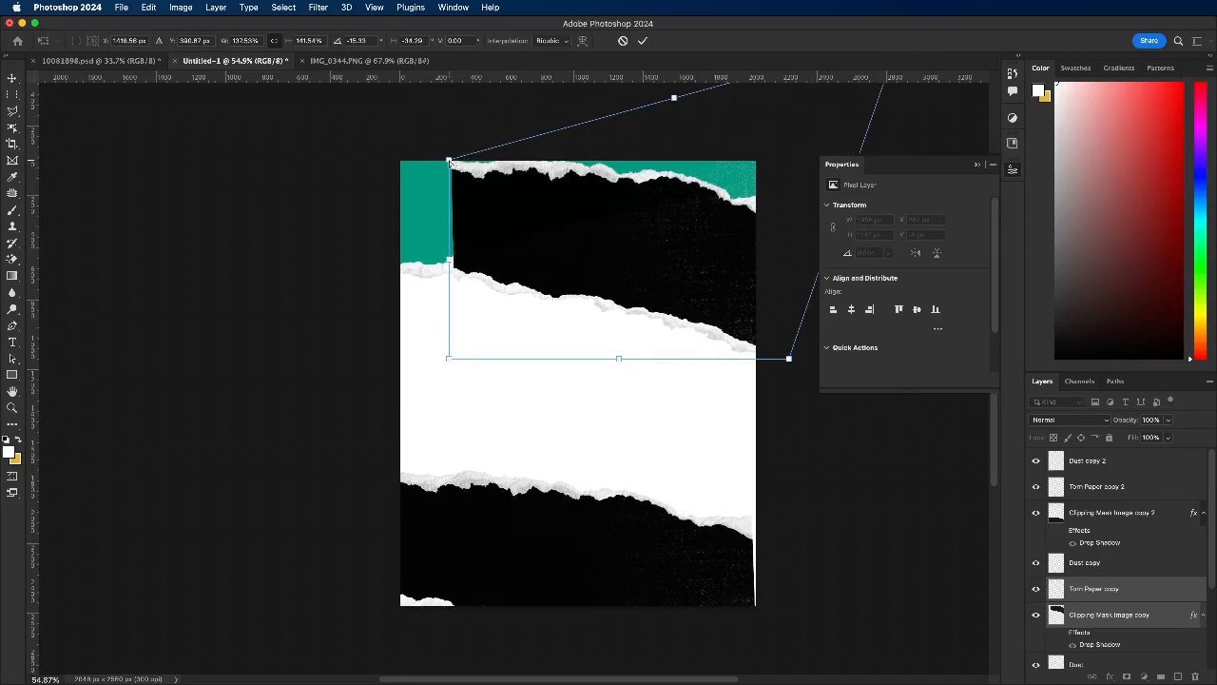
drag(448, 358, 421, 381)
drag(573, 298, 592, 295)
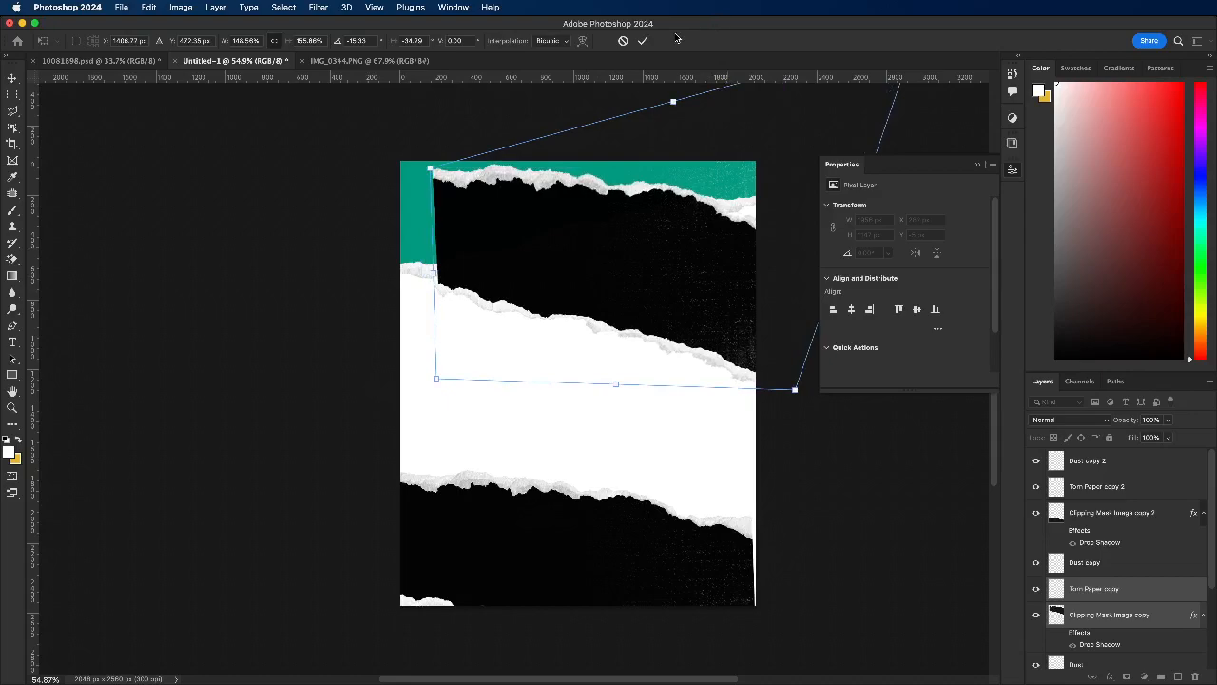
click(646, 42)
Step: Place Torn Paper copy and Clipping Mask Image copy below Clipping Mask Image, and shift the black strip so it emerges from behind the green one
scroll(1137, 566, down, 2)
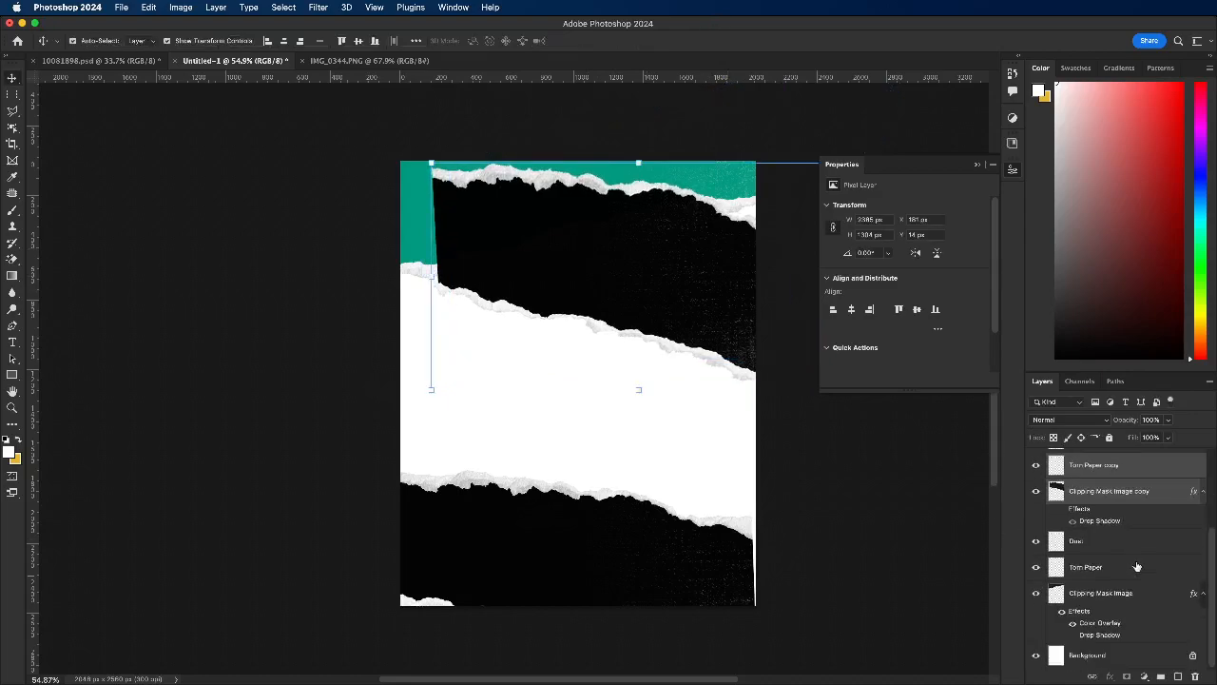
drag(1124, 512, 1141, 666)
drag(603, 294, 622, 276)
click(291, 212)
click(453, 223)
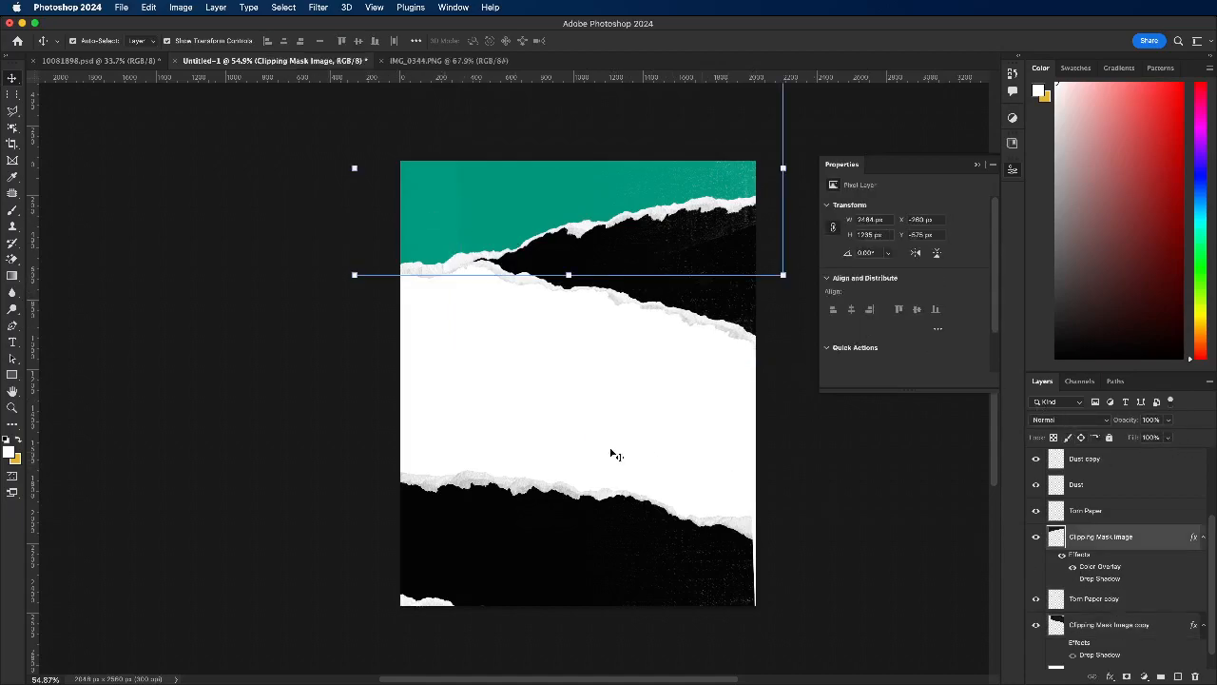
click(322, 325)
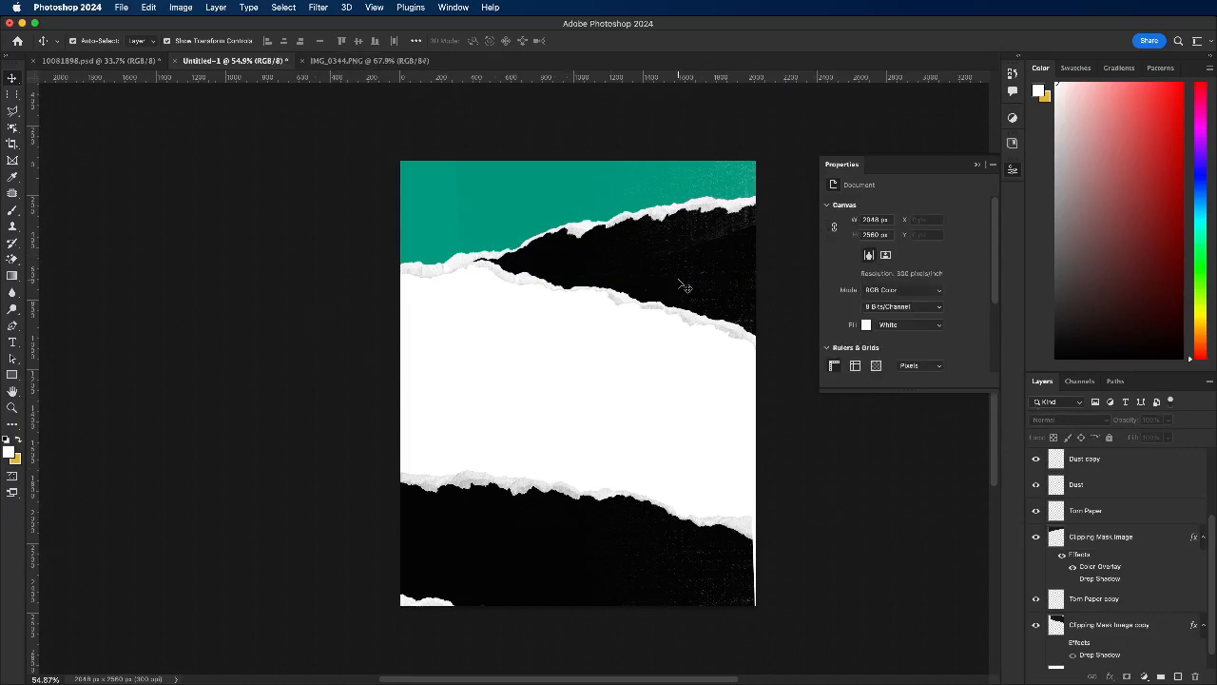
Step: Select the green and upper black strips together, scale them to about 109%, and position them lower on the canvas
drag(673, 385, 706, 287)
drag(624, 265, 626, 258)
drag(296, 153, 728, 323)
drag(608, 388, 605, 426)
click(645, 42)
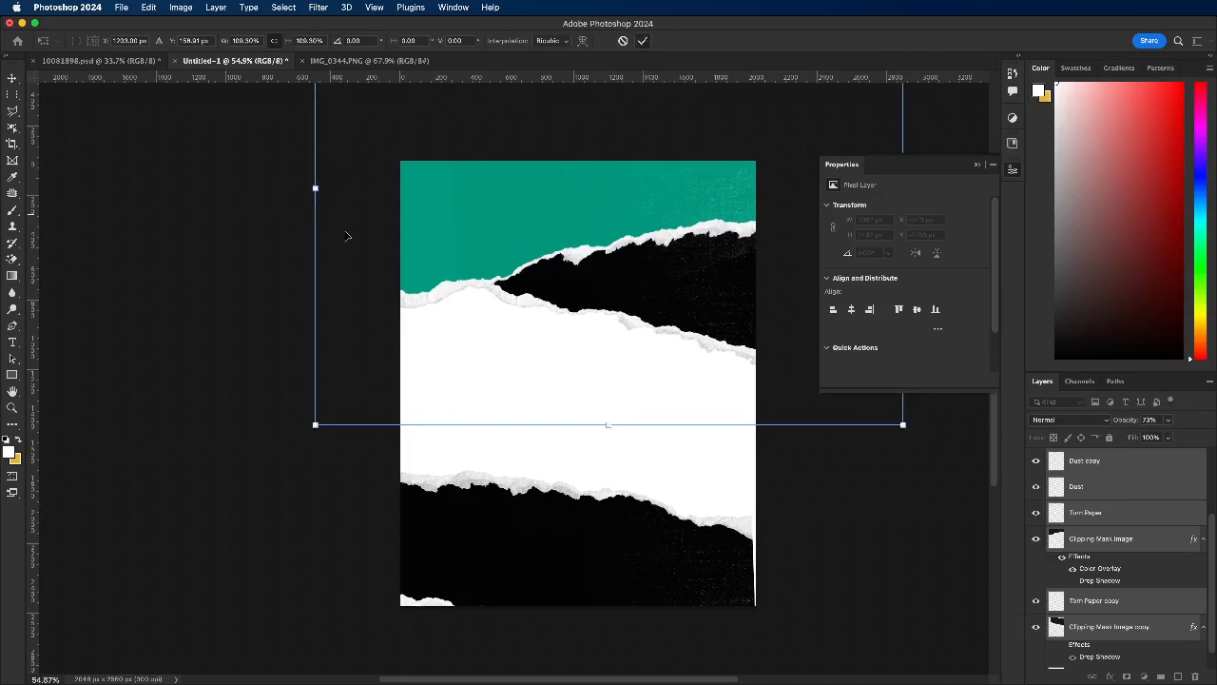
drag(293, 208, 416, 287)
drag(426, 286, 700, 302)
drag(463, 225, 465, 210)
key(super+z)
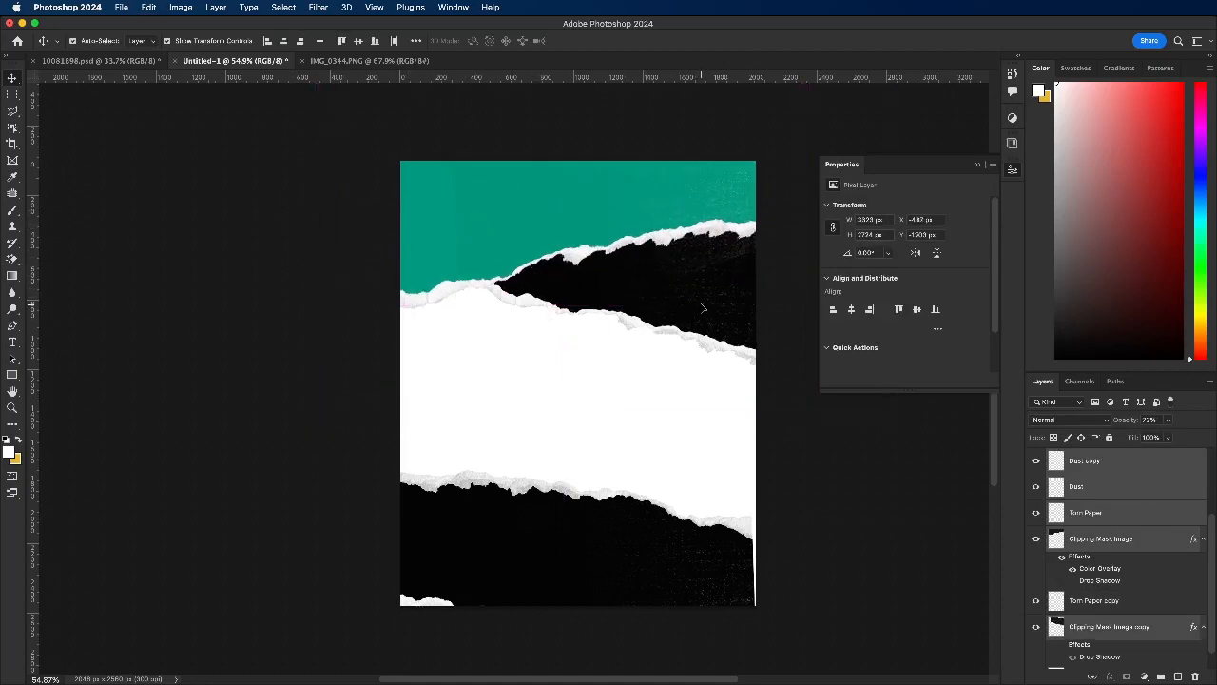
key(super+z)
click(947, 587)
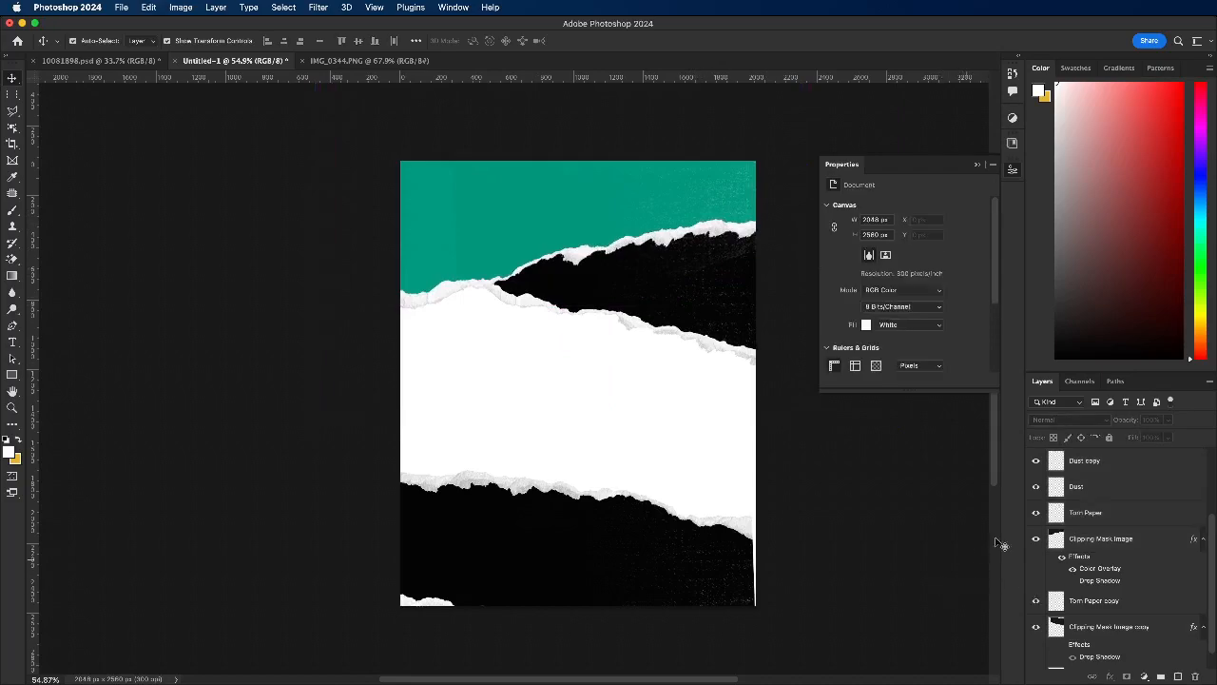
Step: Hide the Dust and Dust copy layers, and move the green strip with its torn edge slightly upward
click(1037, 487)
click(467, 239)
click(433, 320)
click(433, 306)
drag(426, 249, 435, 228)
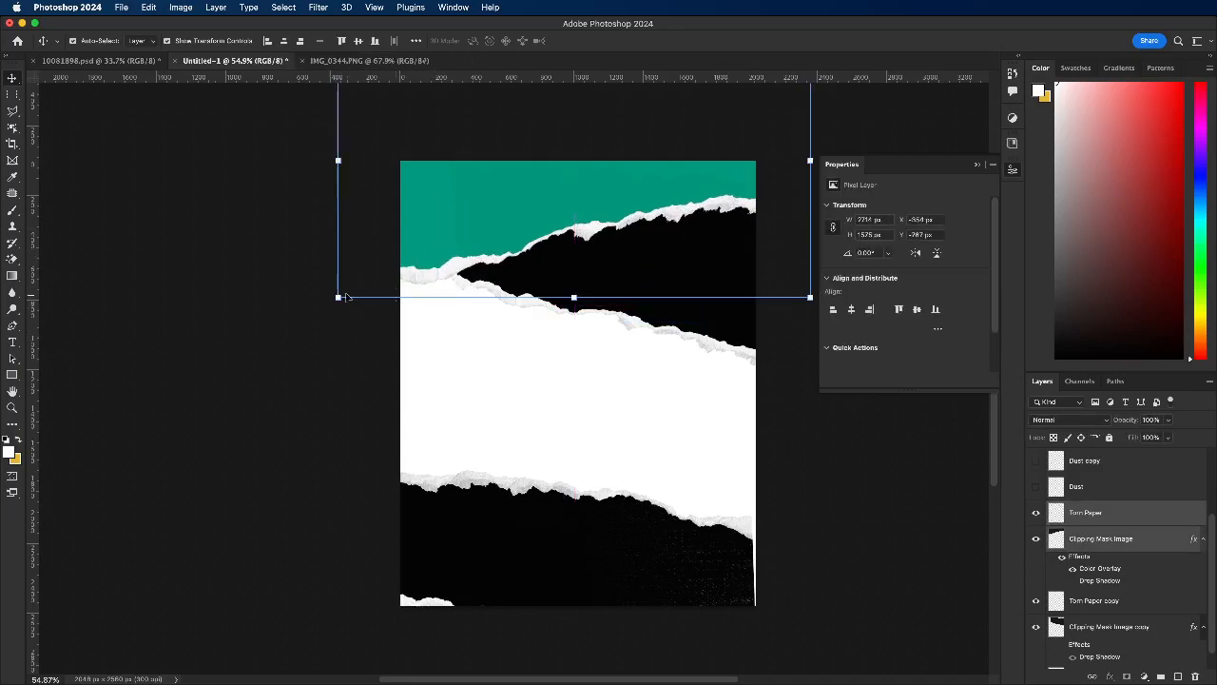
Step: Stretch the green strip to about 117% height and skew it so its torn edge rises more steeply towards the right
drag(341, 302, 342, 340)
drag(471, 270, 462, 261)
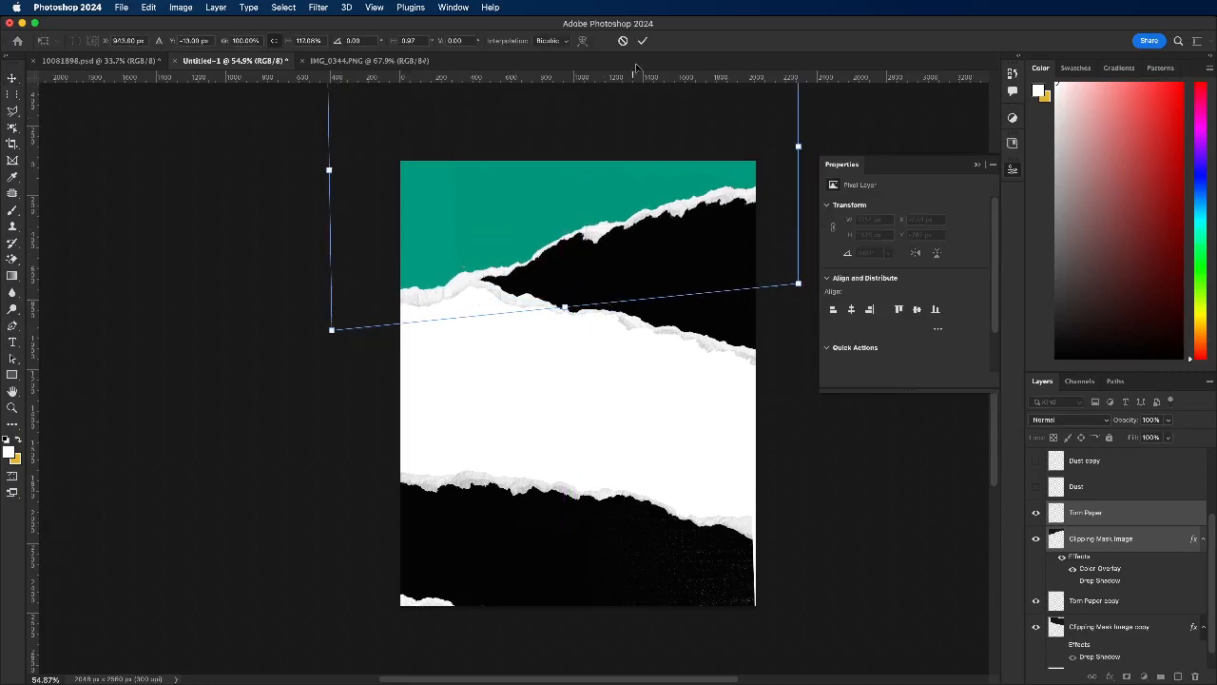
click(642, 42)
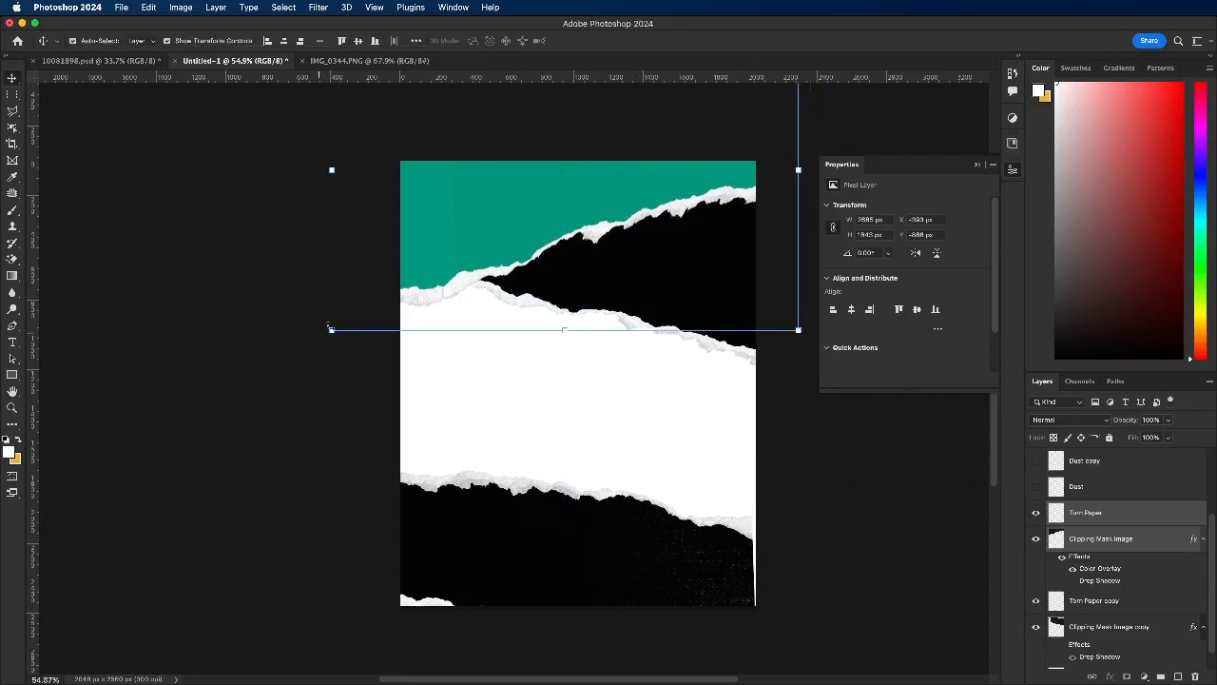
click(267, 200)
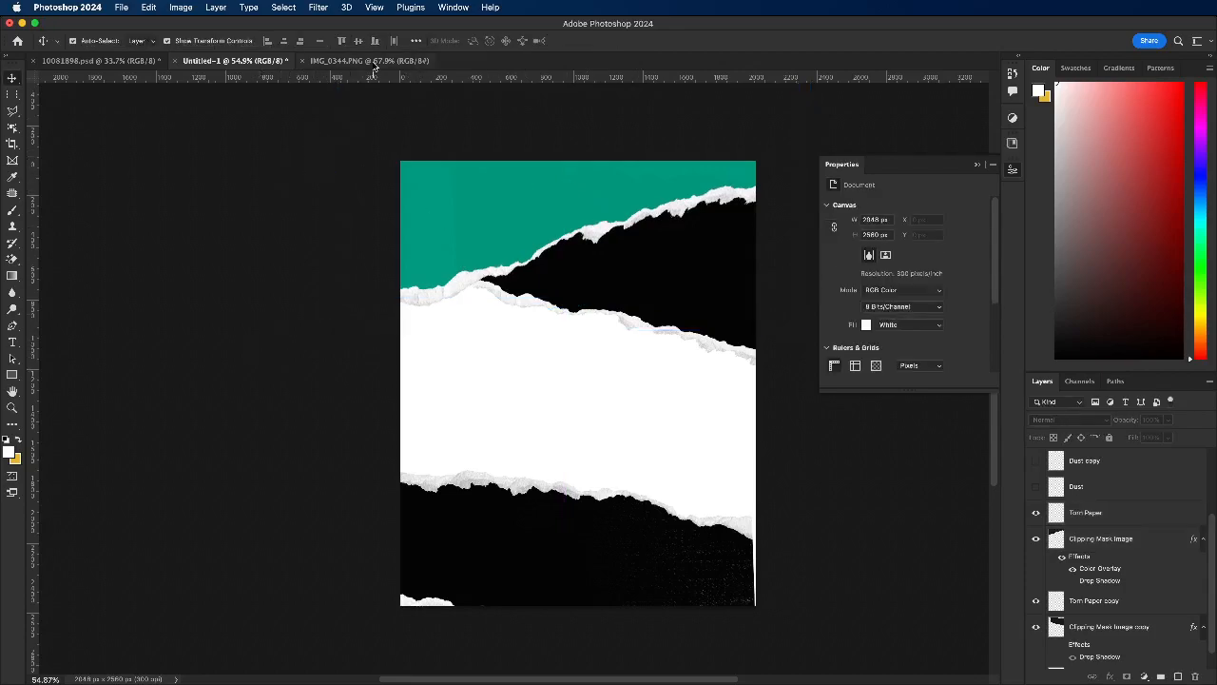
Step: Check the layout sketch and duplicate the bottom torn-paper strip with its dust and torn edge into the middle of the canvas
click(369, 59)
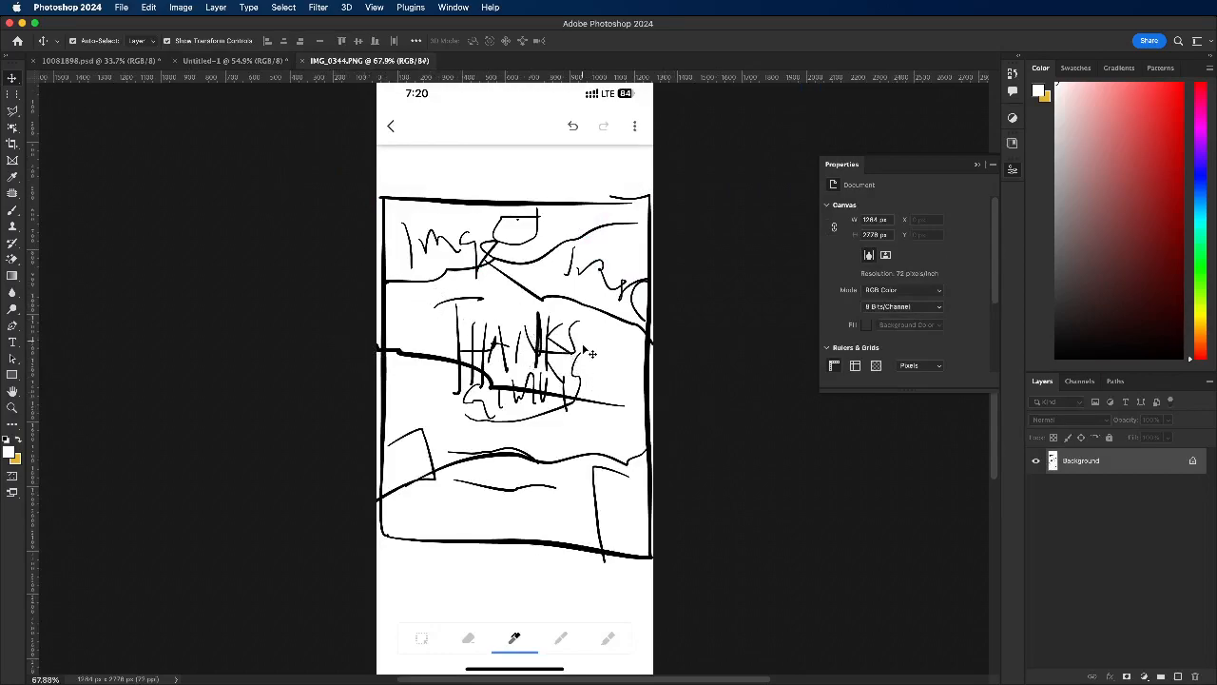
click(203, 63)
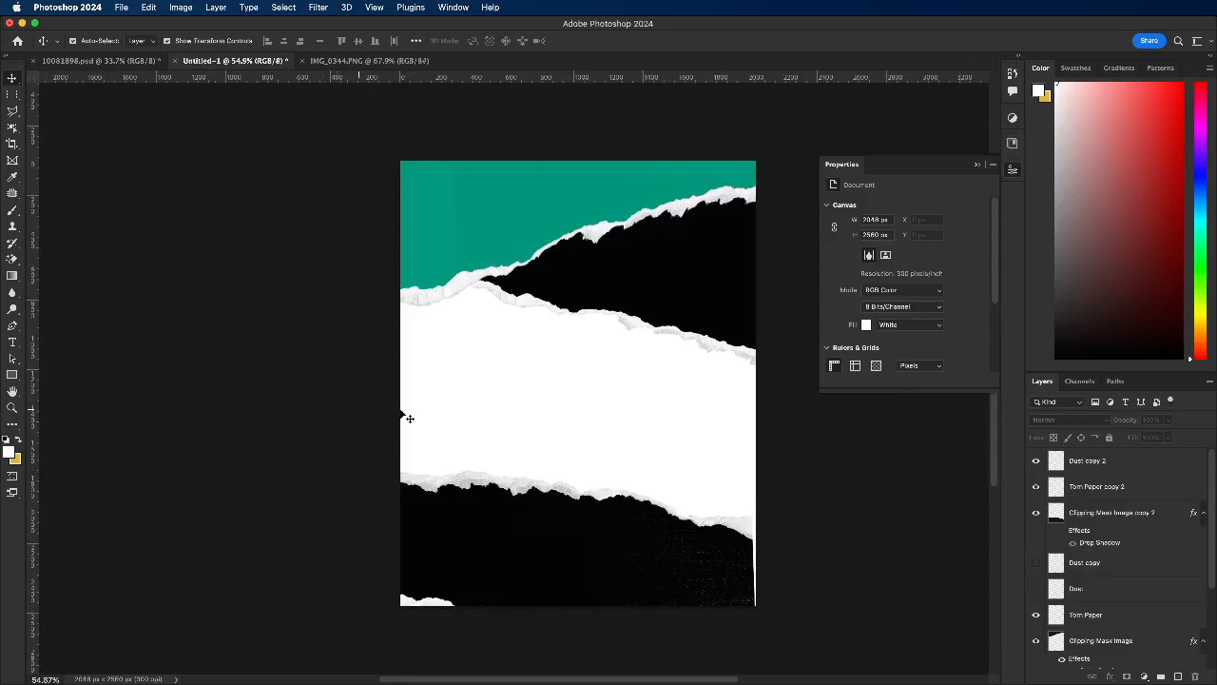
scroll(395, 419, down, 2)
drag(398, 422, 620, 545)
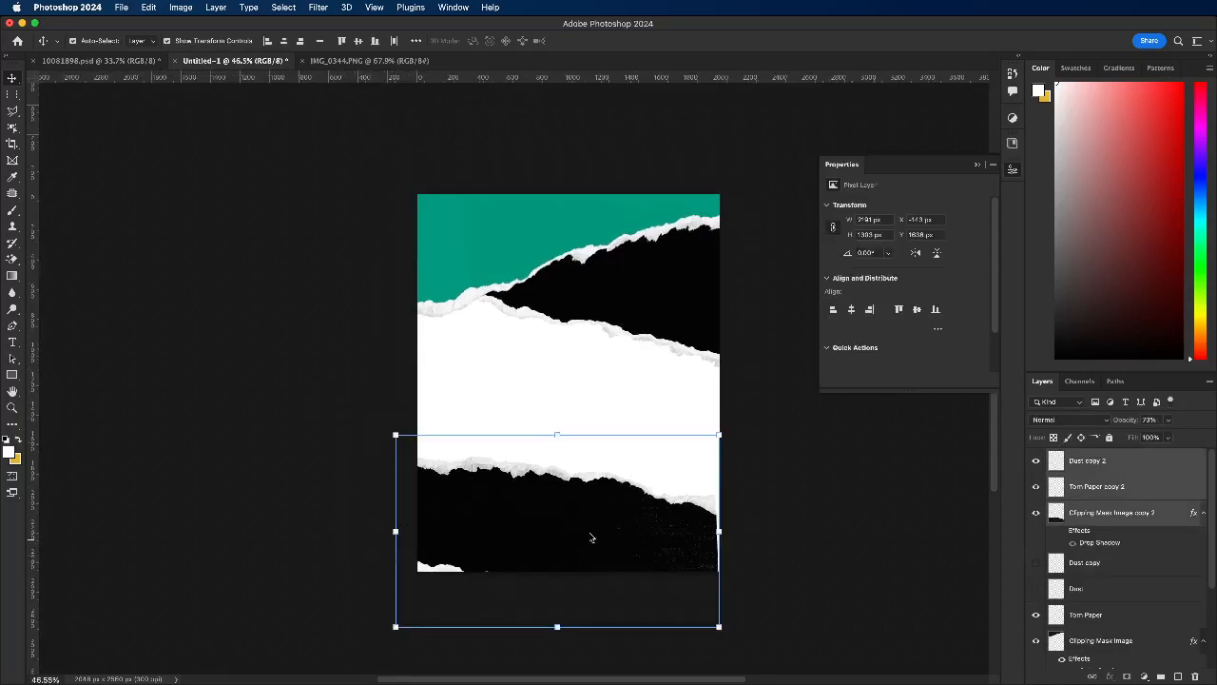
drag(557, 524, 536, 391)
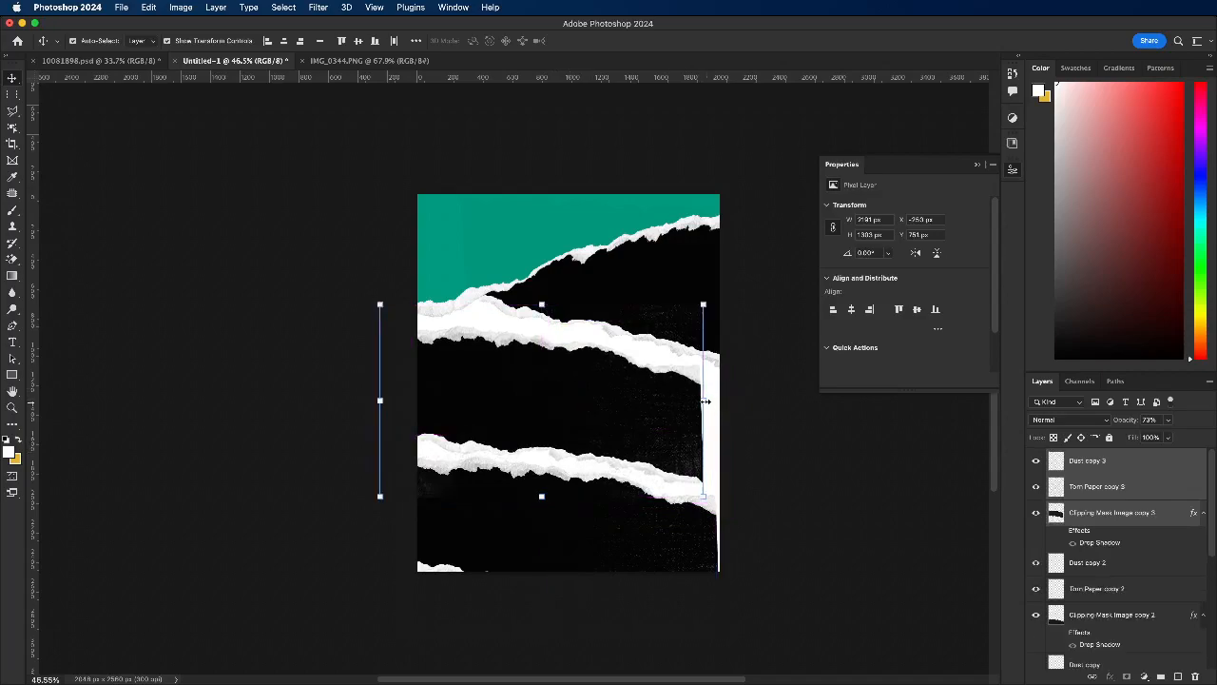
Step: Hide the Dust copy 3 layer, and enlarge and skew the middle strip to span the canvas width just beneath the upper strips
click(849, 445)
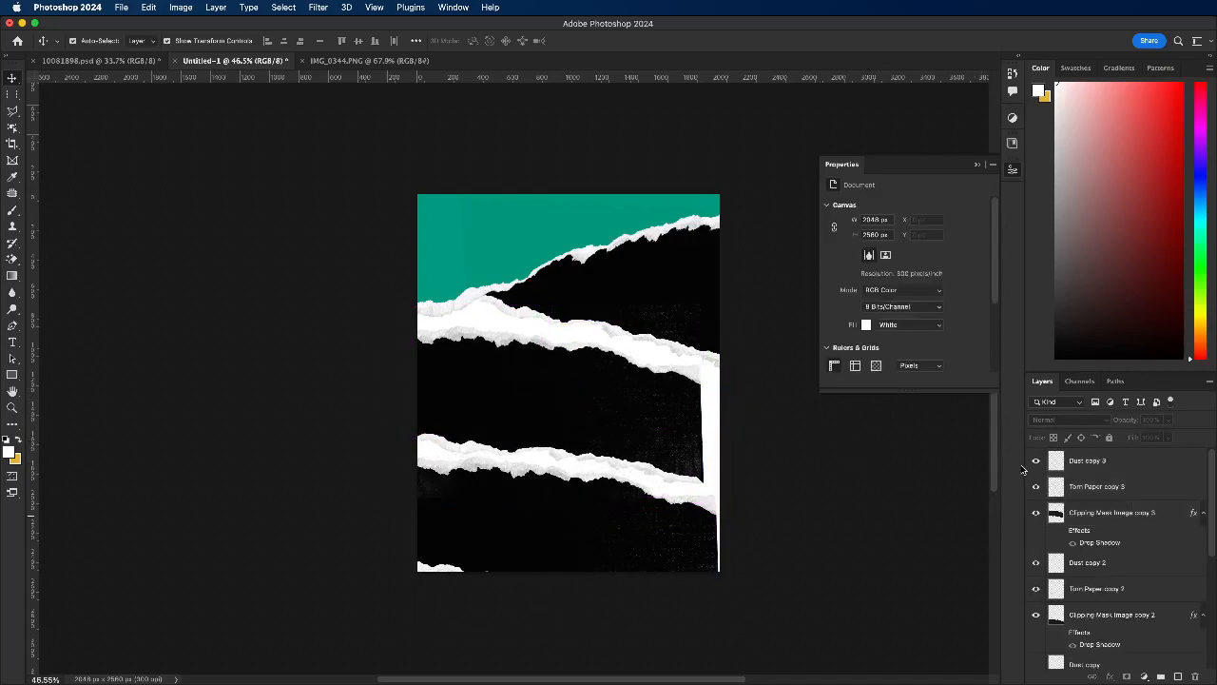
click(706, 407)
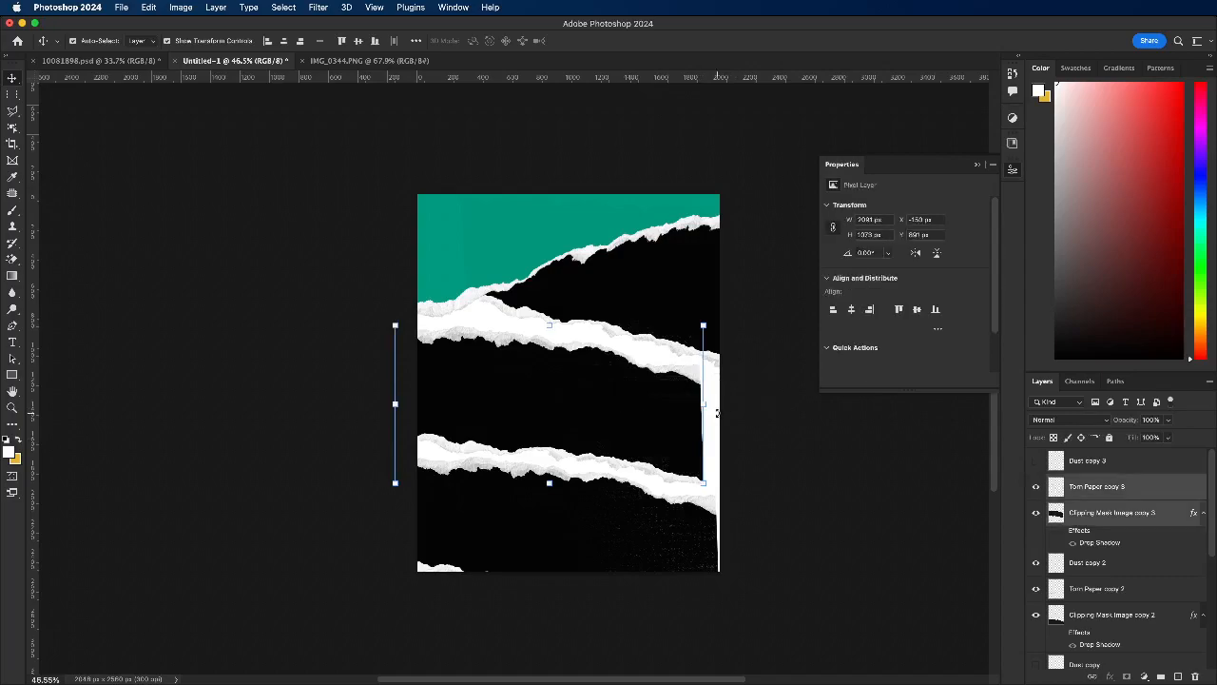
drag(705, 407, 772, 353)
drag(583, 301, 579, 273)
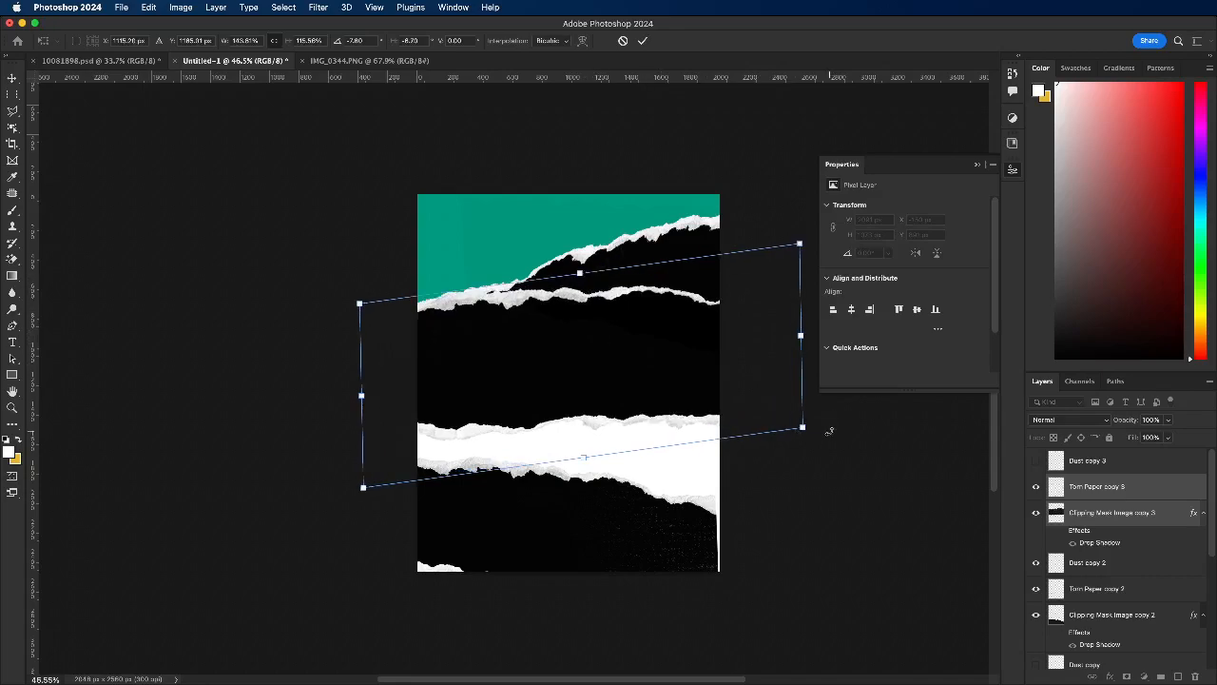
drag(803, 348, 792, 387)
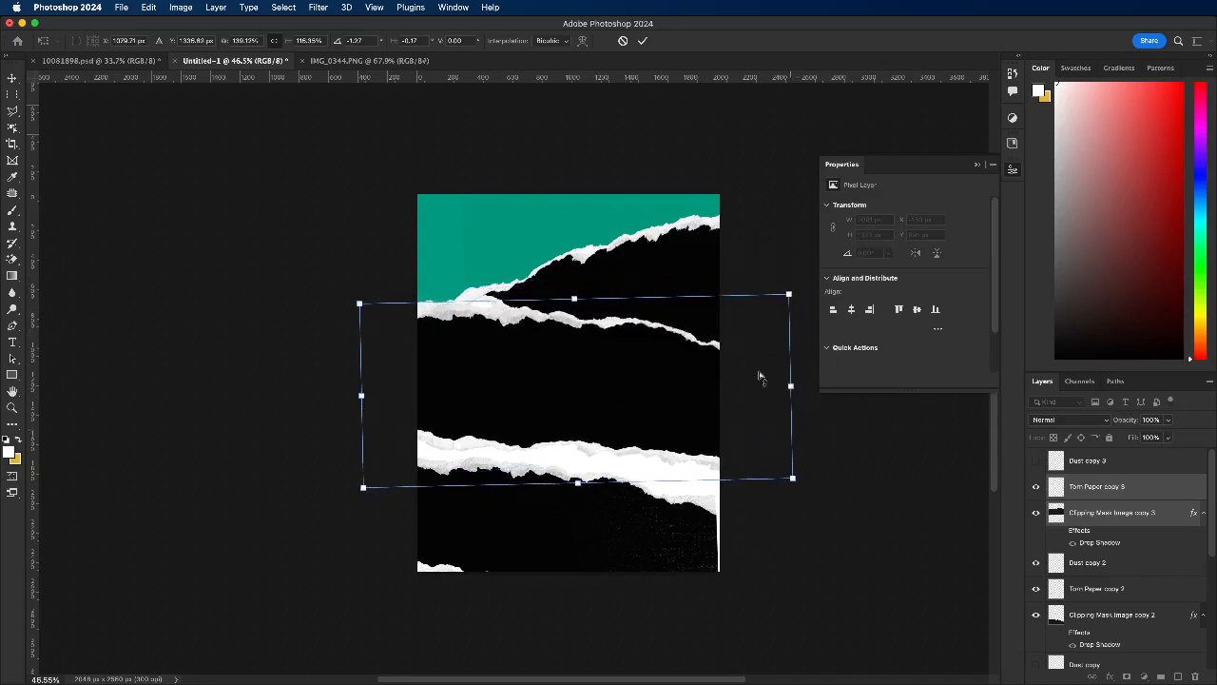
drag(568, 292, 583, 284)
click(643, 41)
Step: Enable effects on Clipping Mask Image copy 3 with Drop Shadow hidden, and add an orange Color Overlay at 100% opacity
click(634, 405)
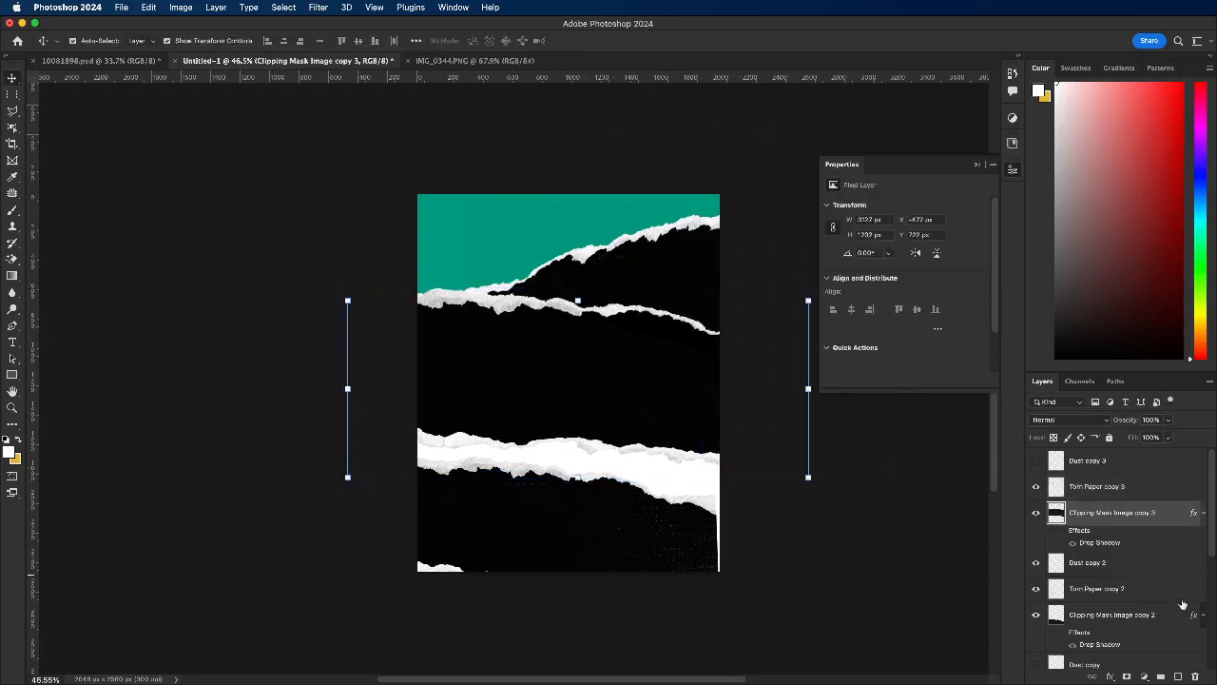
click(1063, 532)
click(1072, 543)
click(1109, 677)
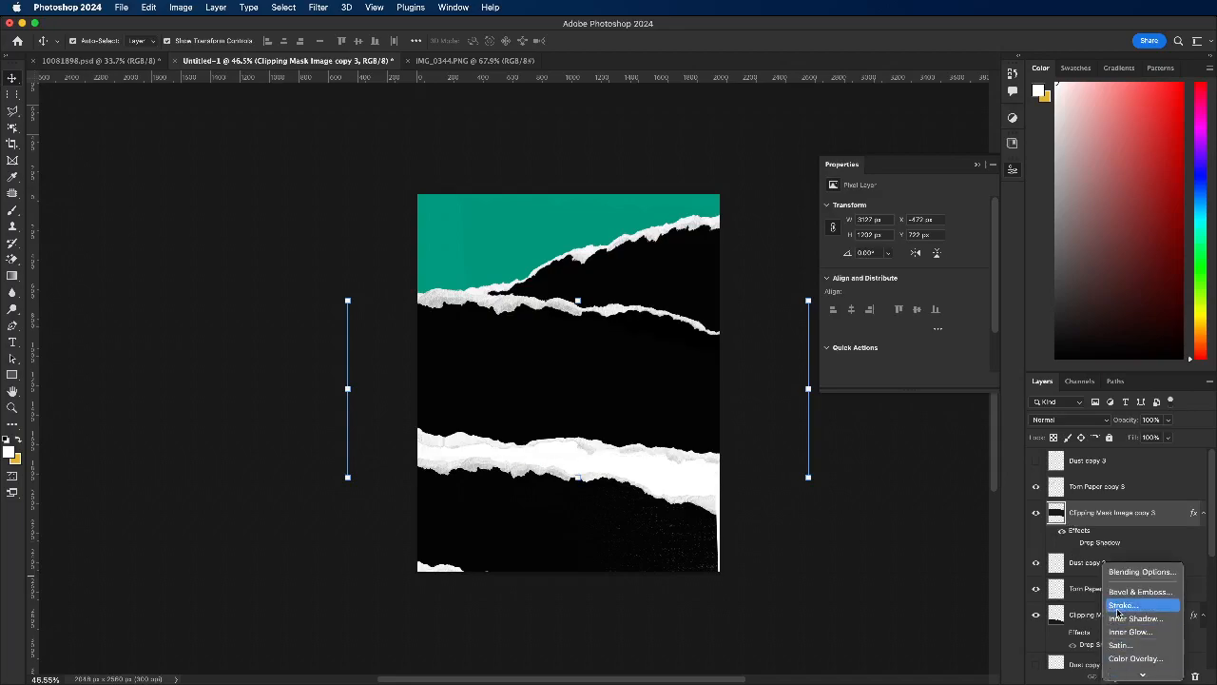
click(1141, 663)
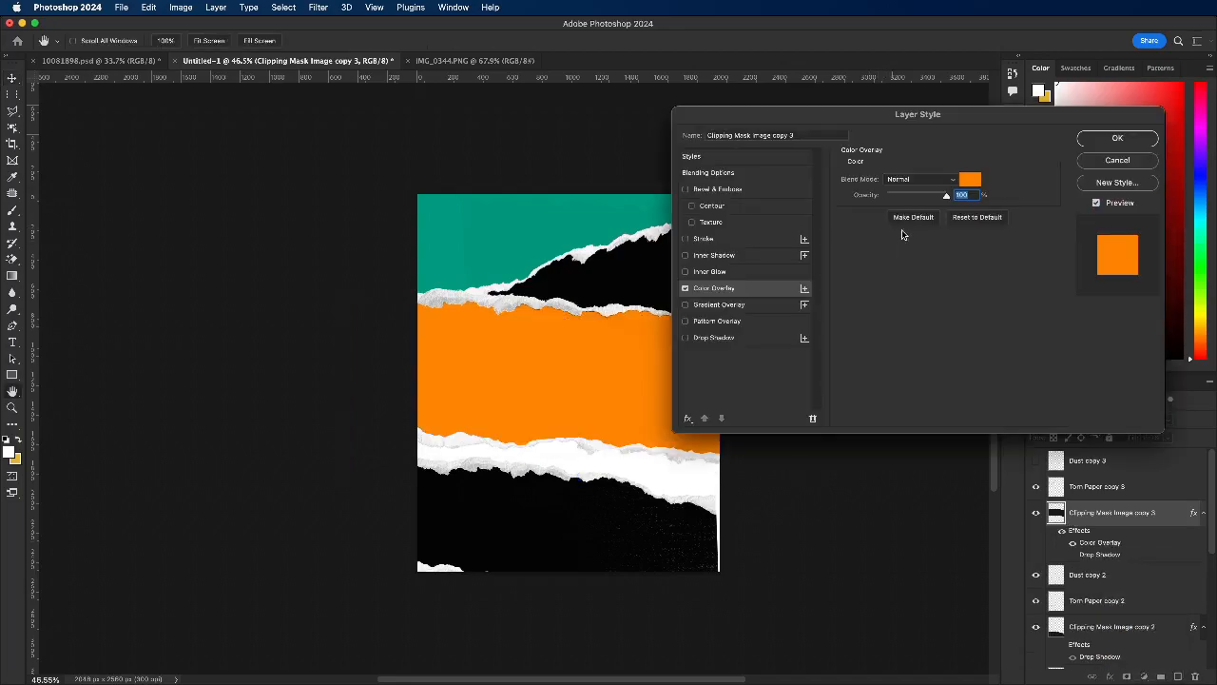
click(1112, 139)
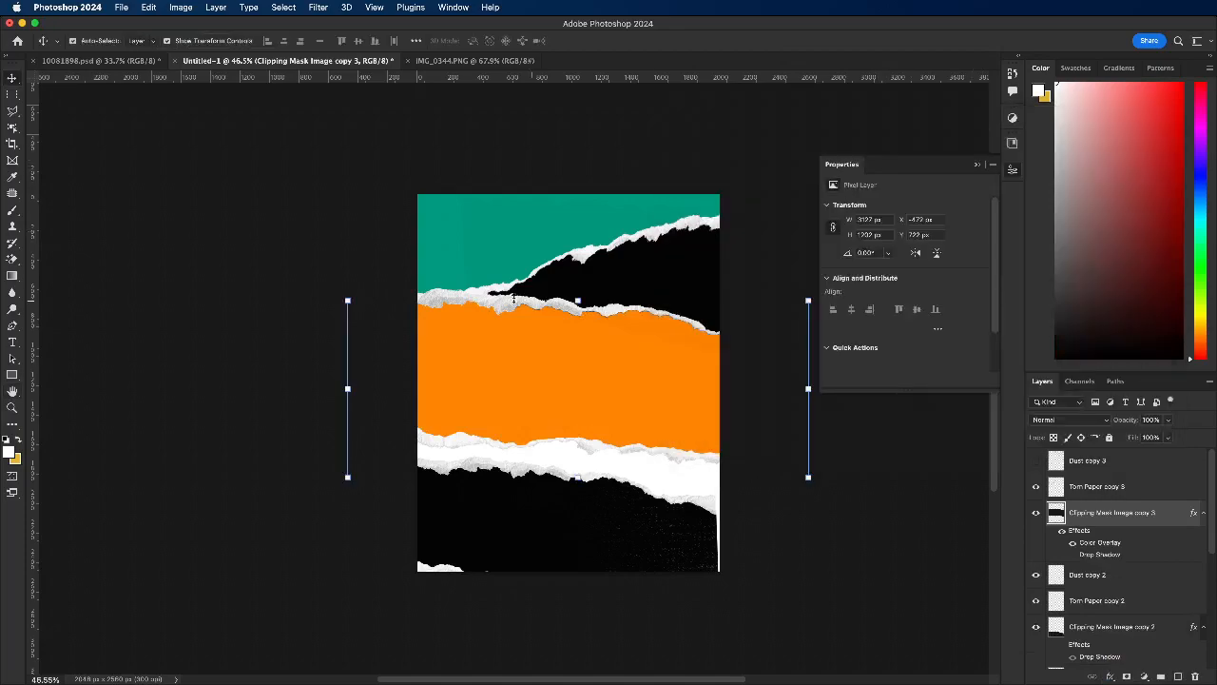
Step: Move the orange strip and its torn edge beneath the other strips, directly above the Background layer, and nudge them slightly up
click(1101, 574)
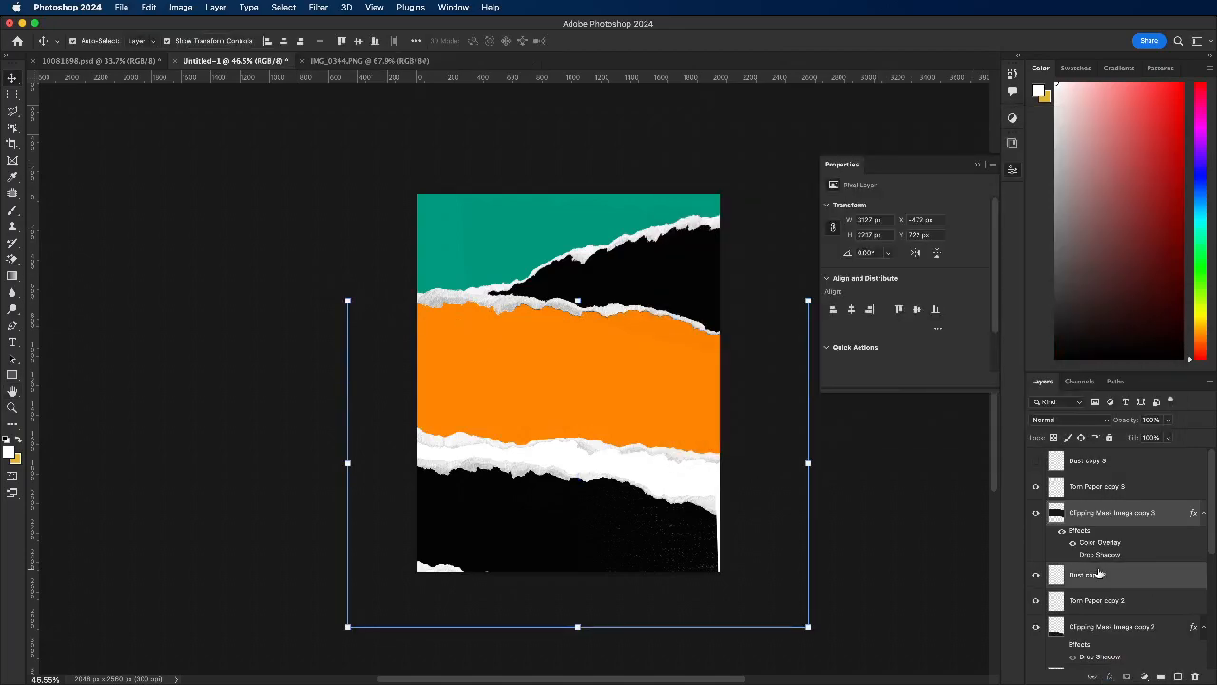
click(909, 557)
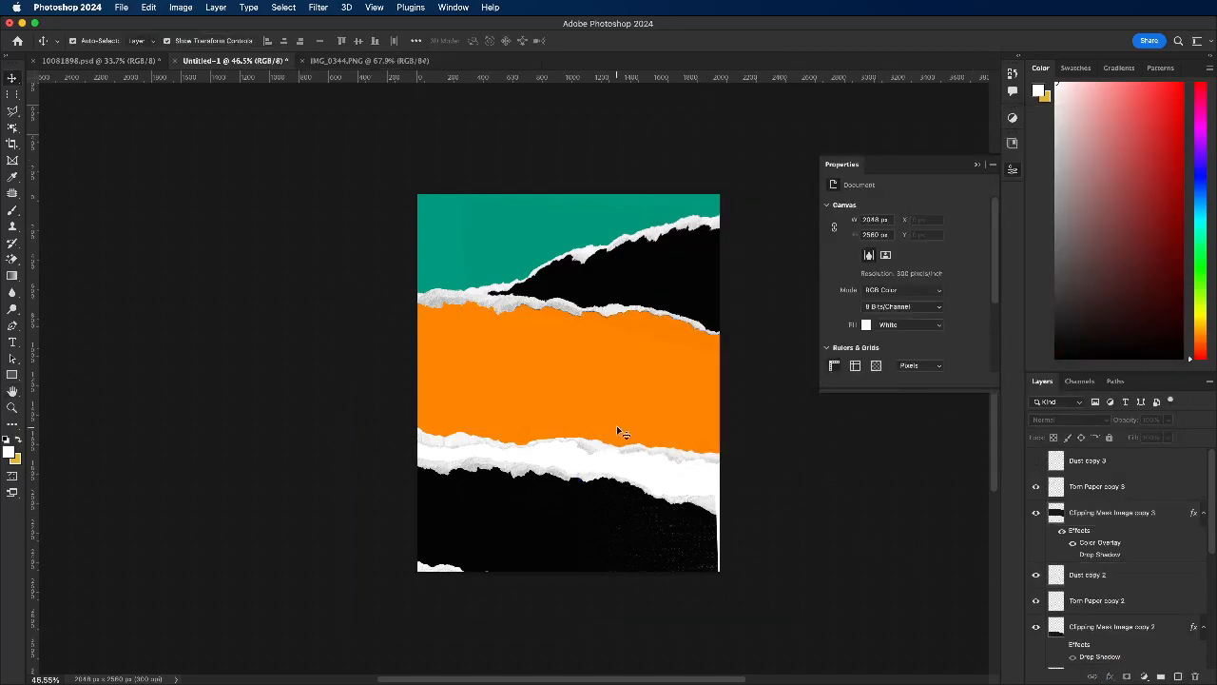
click(666, 461)
drag(1104, 515, 1117, 633)
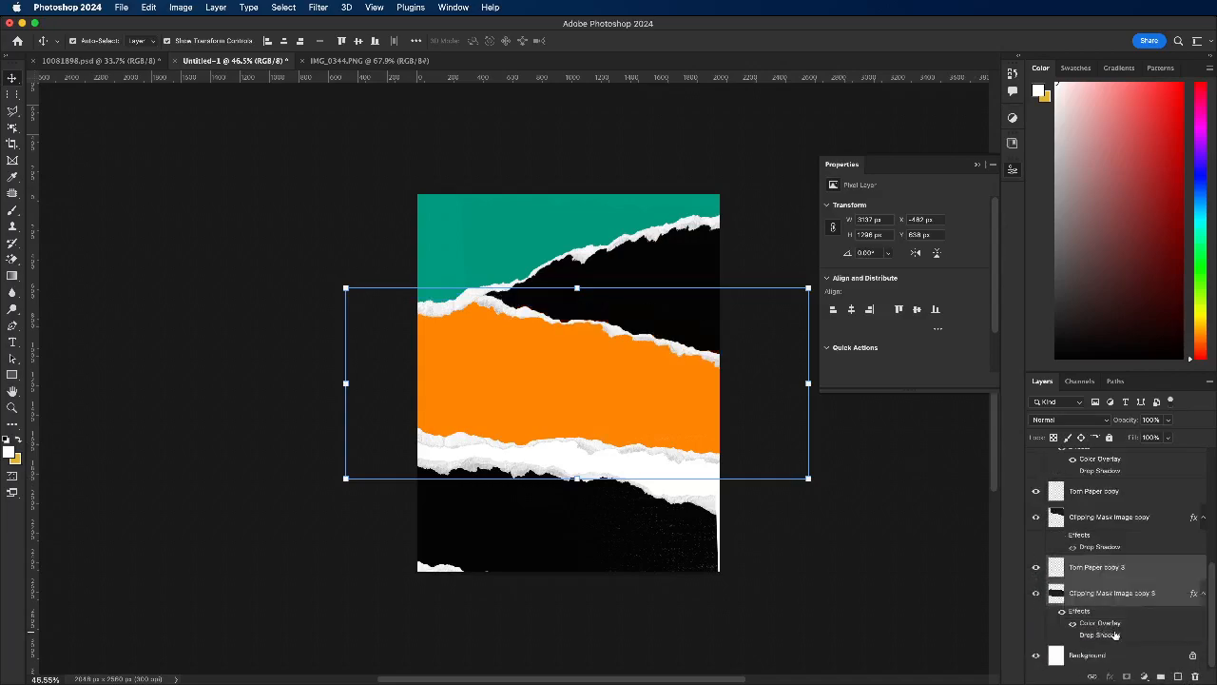
click(863, 508)
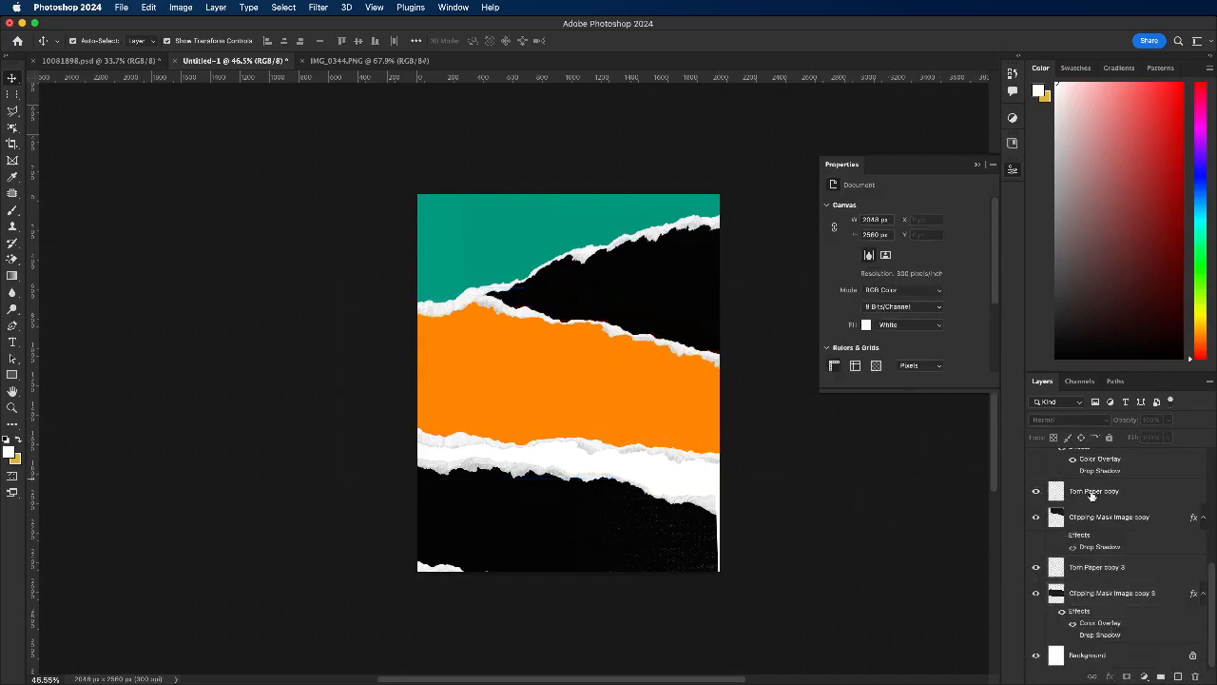
scroll(1108, 497, up, 3)
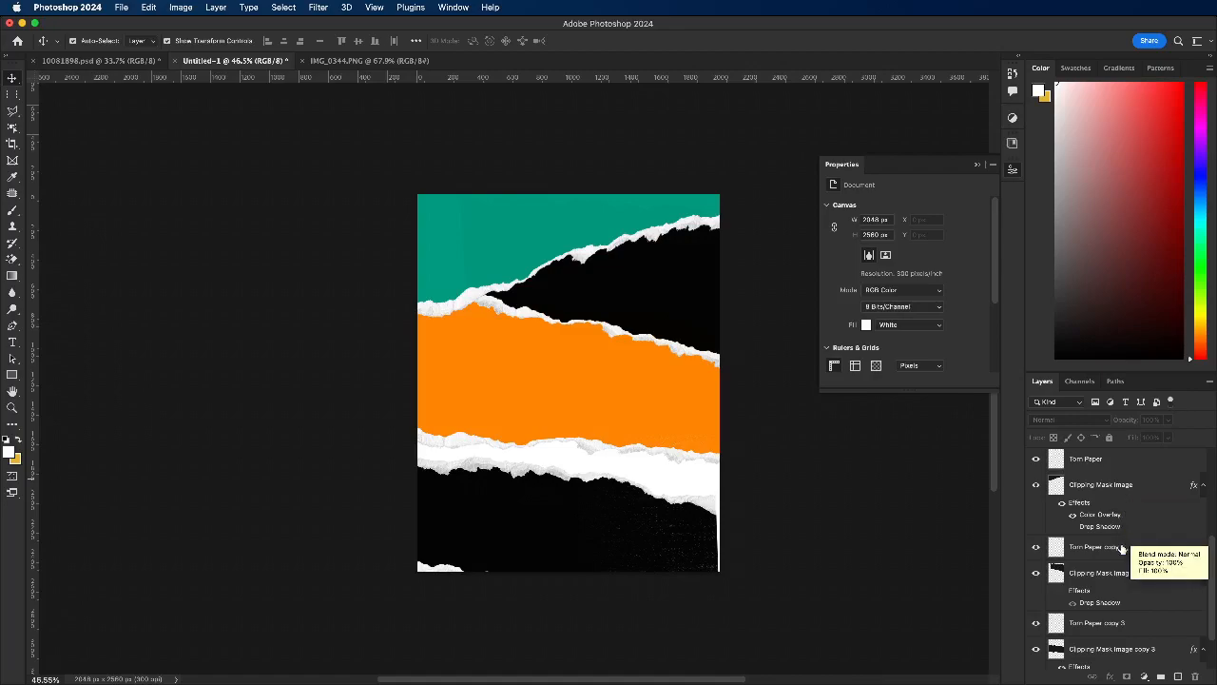
drag(386, 375, 479, 391)
click(301, 355)
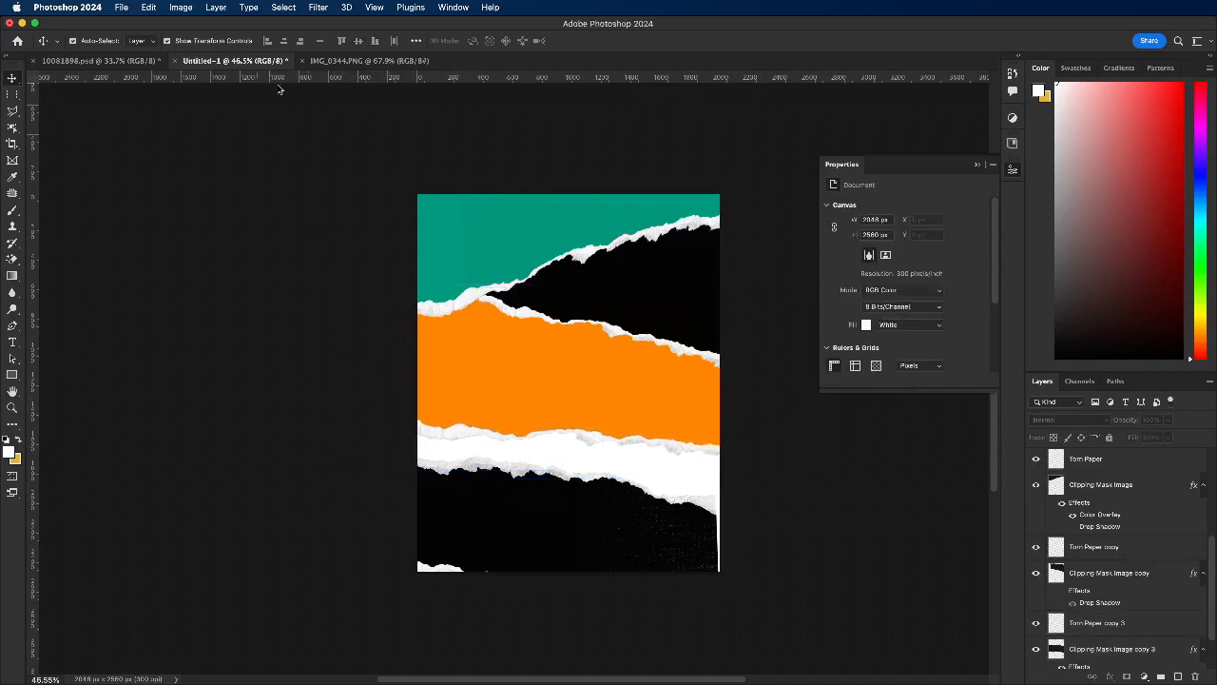
Step: Check the layout sketch and hide the Dust copy 2 layer over the bottom black strip
click(364, 61)
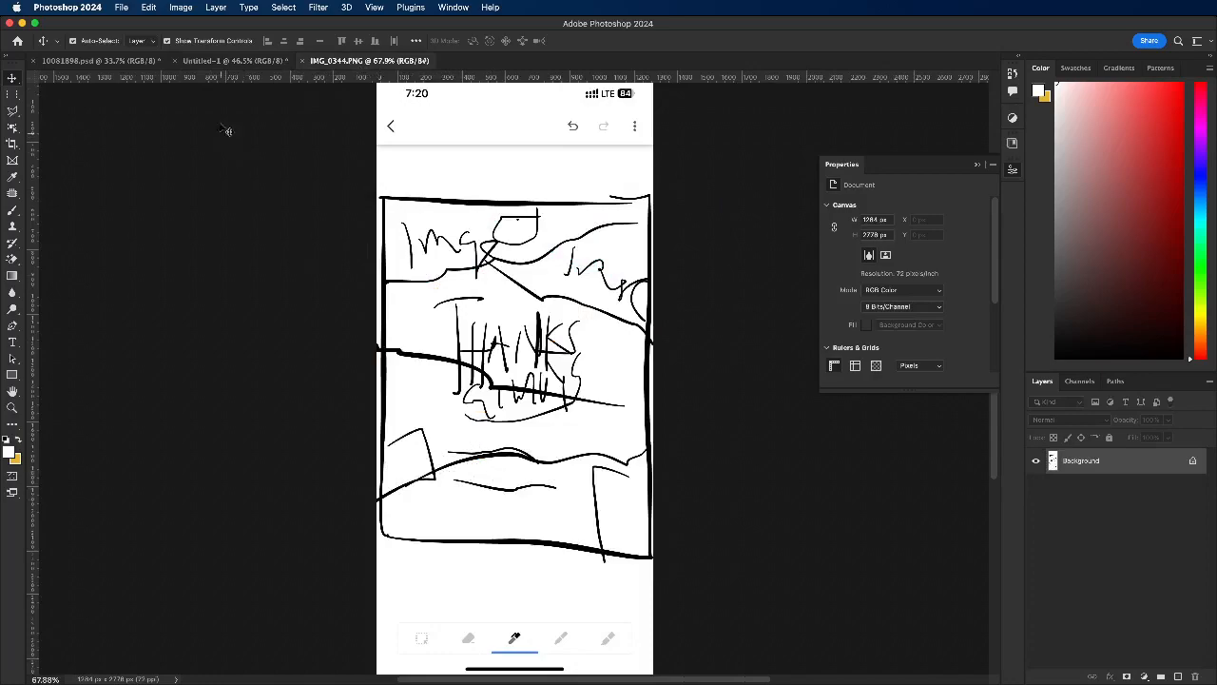
click(190, 61)
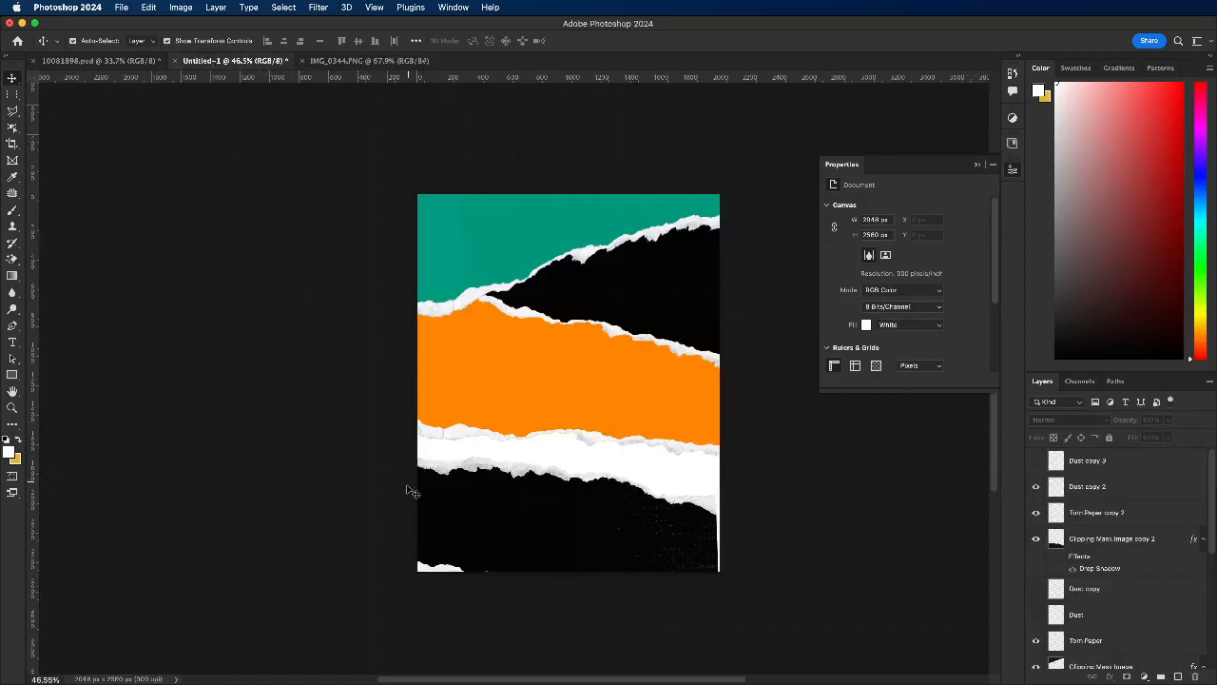
drag(371, 460, 652, 517)
click(261, 447)
click(516, 530)
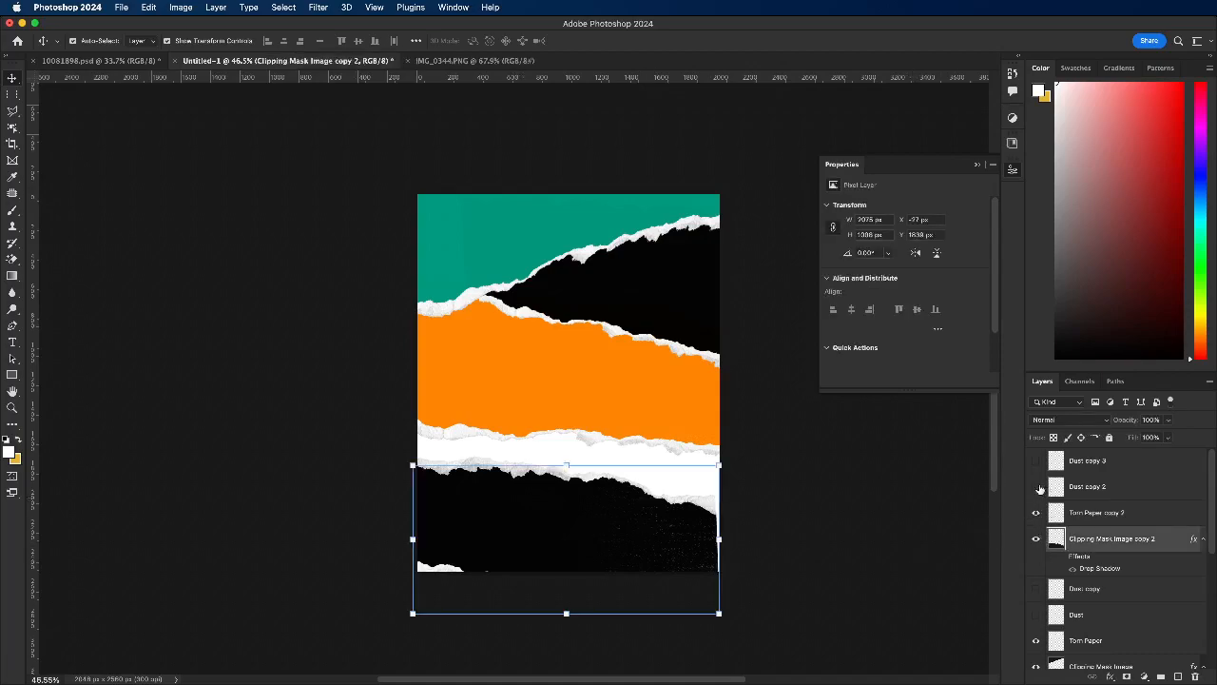
Step: Enlarge the bottom black strip and its torn edge to about 128% width and 122% height, rotated about -23° and skewed to rise rightwards
drag(805, 495, 526, 501)
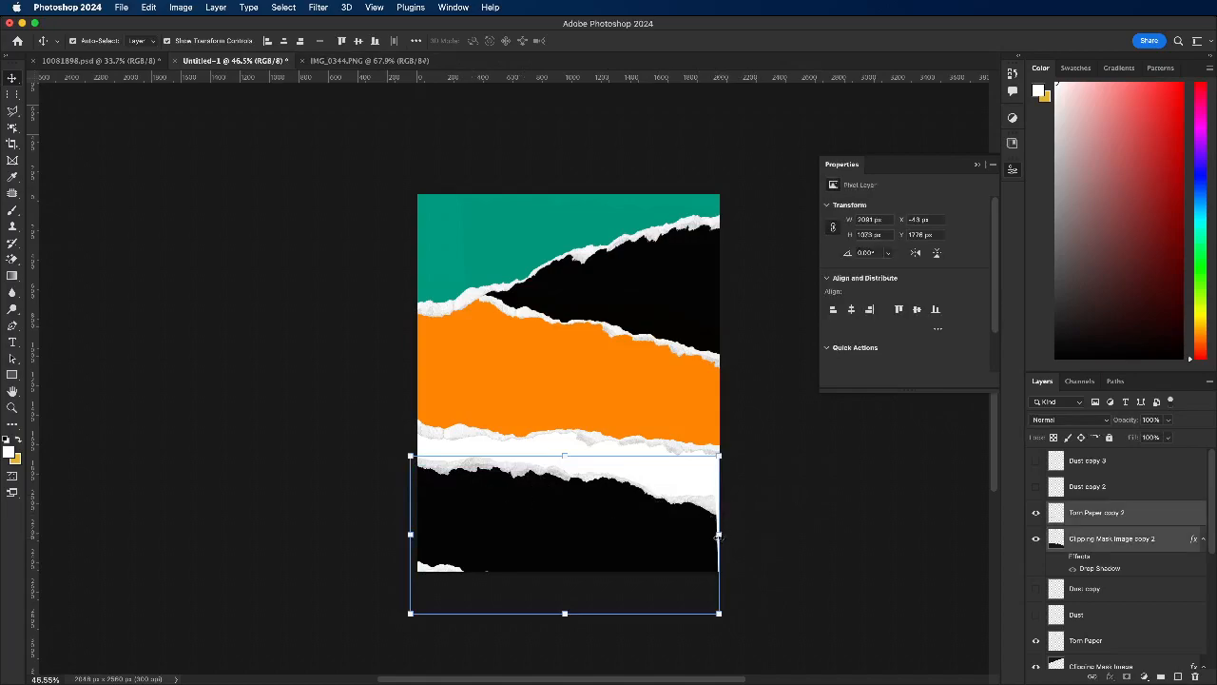
drag(720, 541, 742, 443)
drag(511, 459, 447, 438)
drag(563, 473, 569, 456)
drag(571, 453, 571, 466)
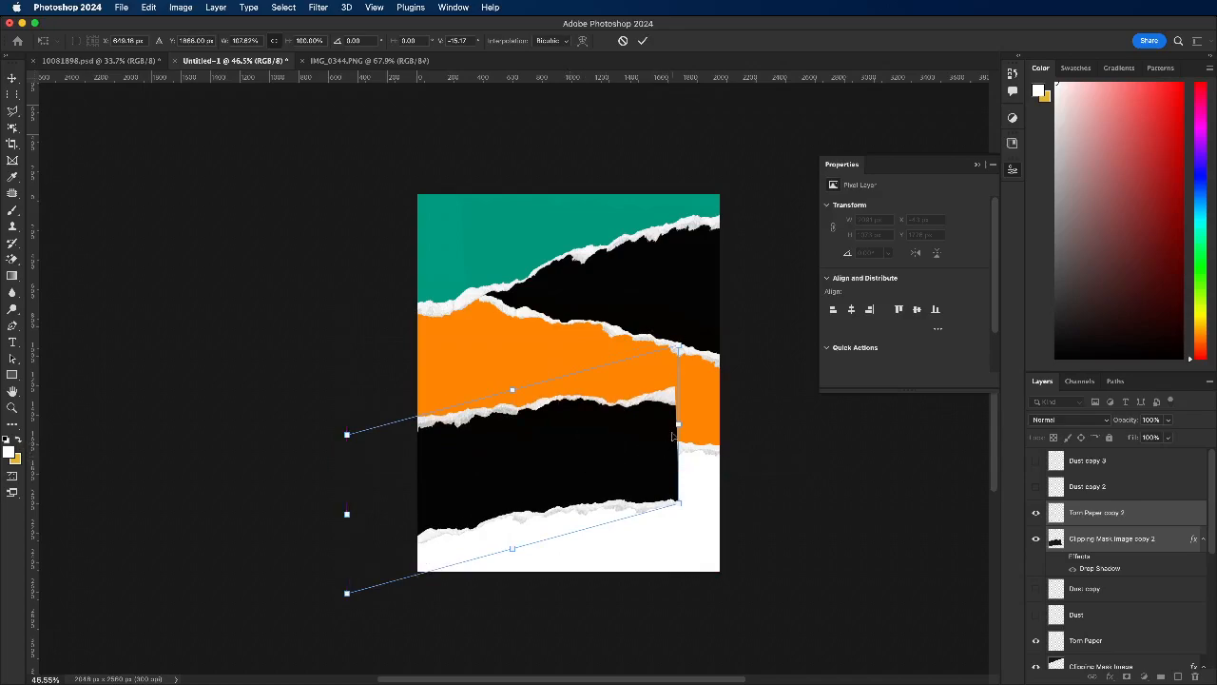
drag(679, 428, 712, 361)
drag(533, 521, 565, 558)
drag(428, 507, 423, 521)
drag(561, 508, 547, 508)
drag(546, 508, 574, 513)
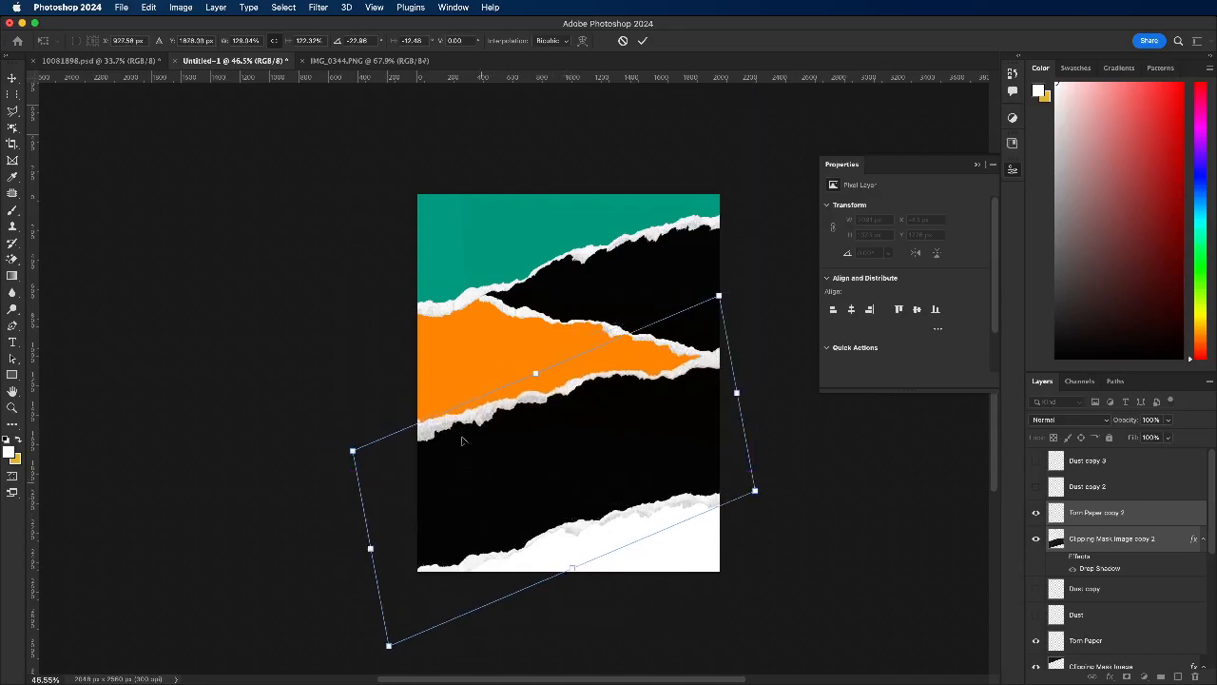
click(644, 41)
click(251, 342)
Step: Add a yellow (#ffc600) Color Overlay at 100% opacity to Clipping Mask Image copy 2, with Gradient Overlay off
click(535, 473)
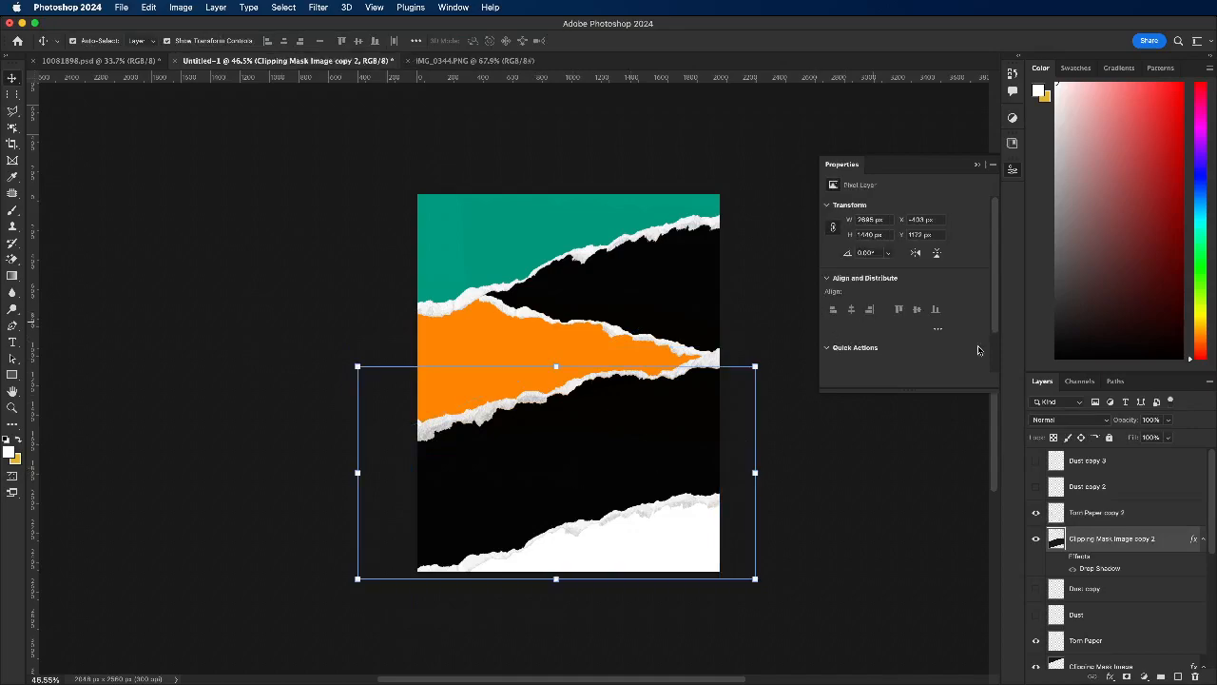
click(1063, 558)
click(1063, 557)
click(1110, 676)
click(1122, 654)
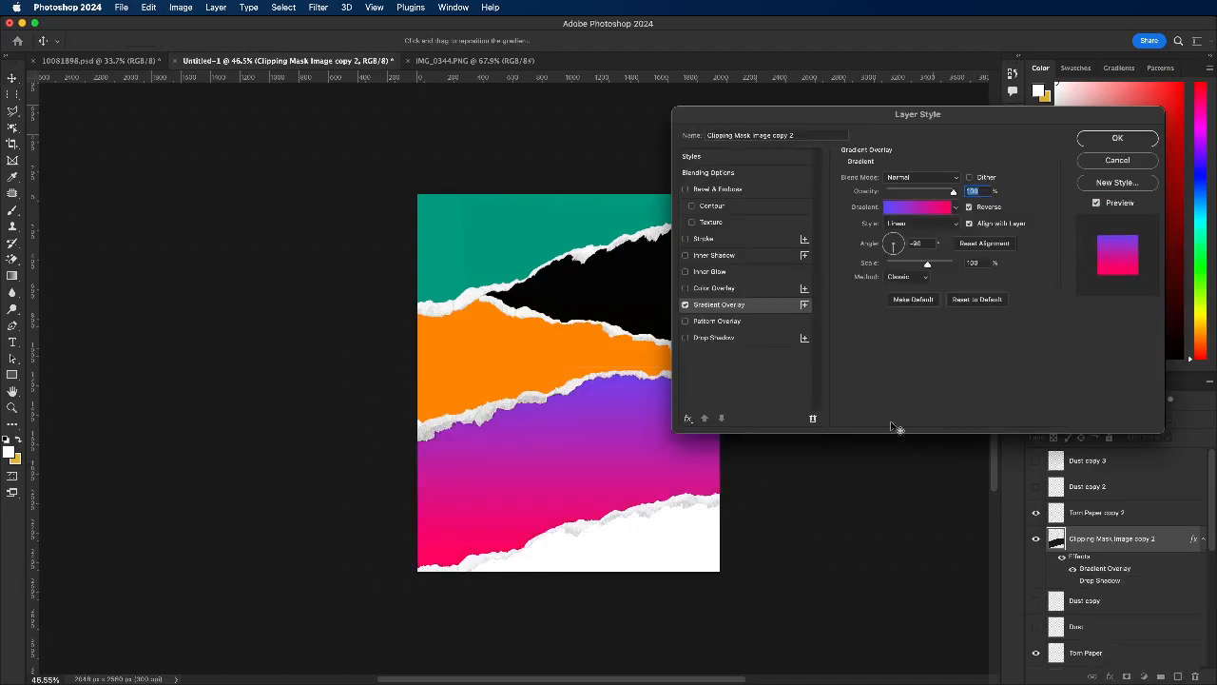
click(685, 304)
click(685, 289)
click(711, 288)
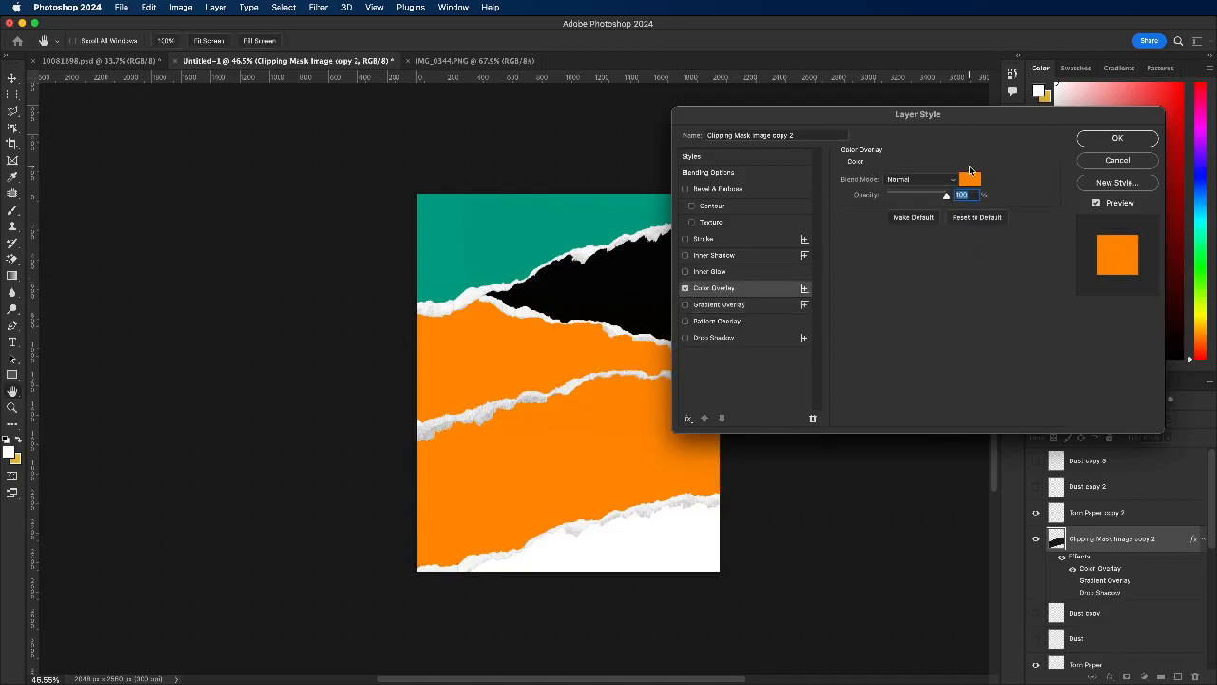
click(971, 178)
drag(902, 319, 911, 380)
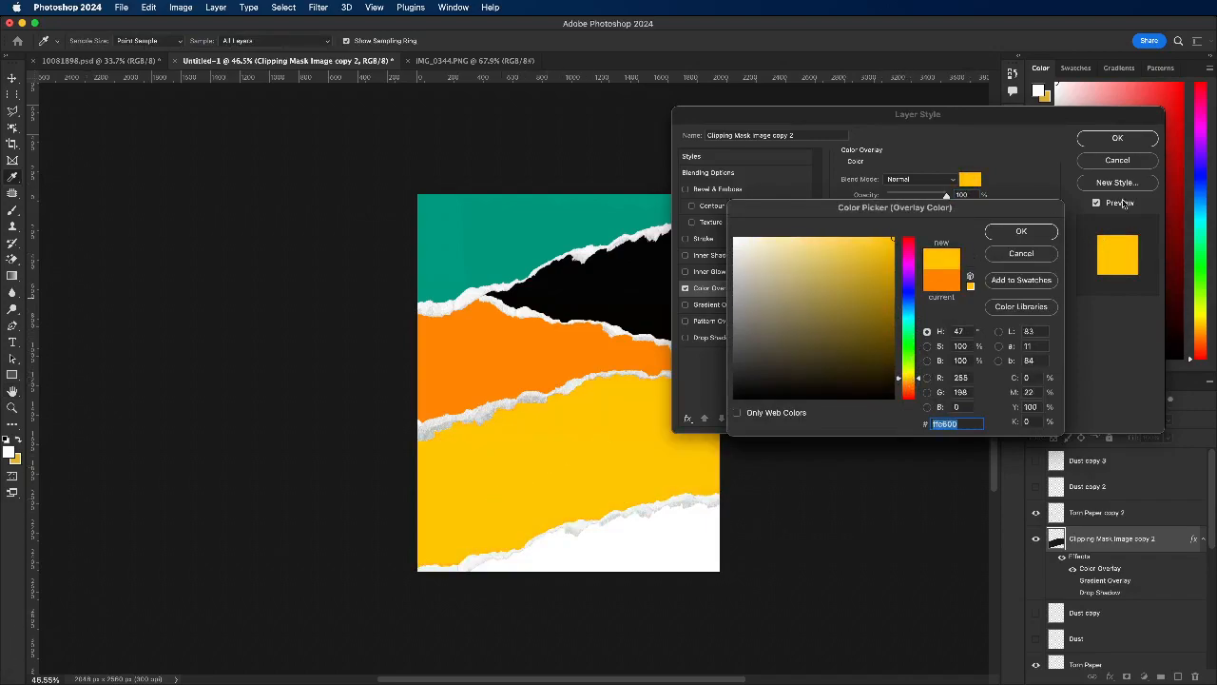
click(1022, 231)
click(1118, 138)
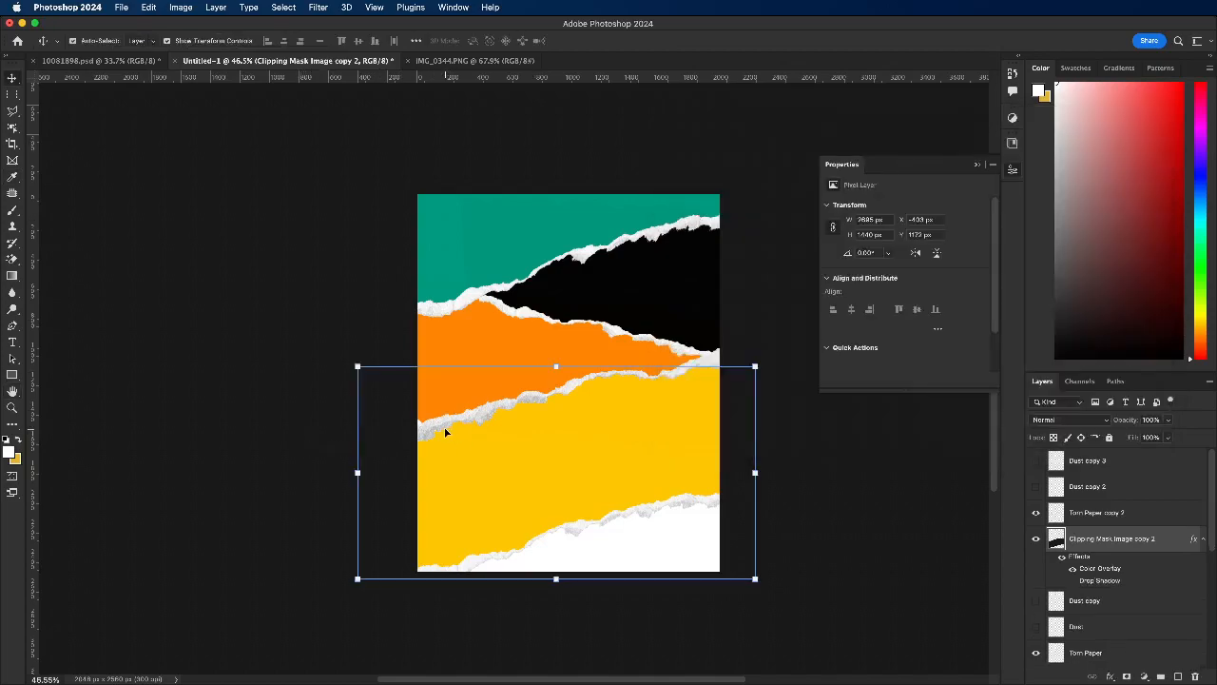
Step: Move the yellow strip and its torn edge below the orange strip's layers, directly above the Background layer
click(1114, 513)
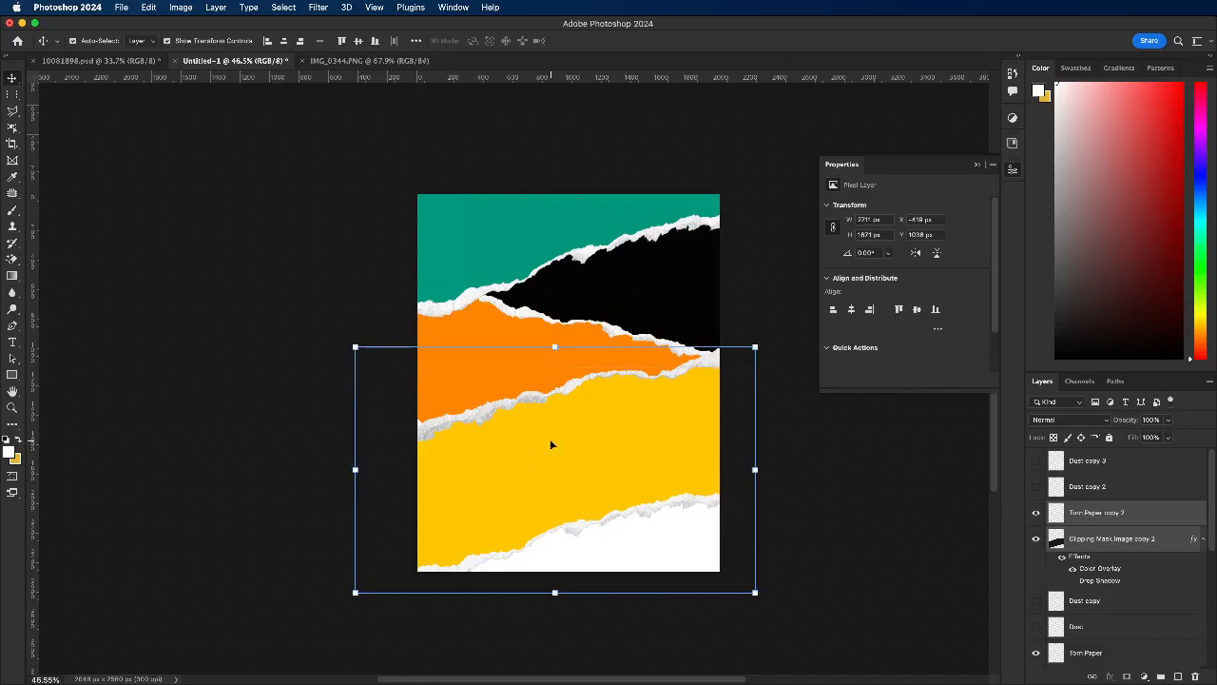
drag(1174, 547, 1150, 637)
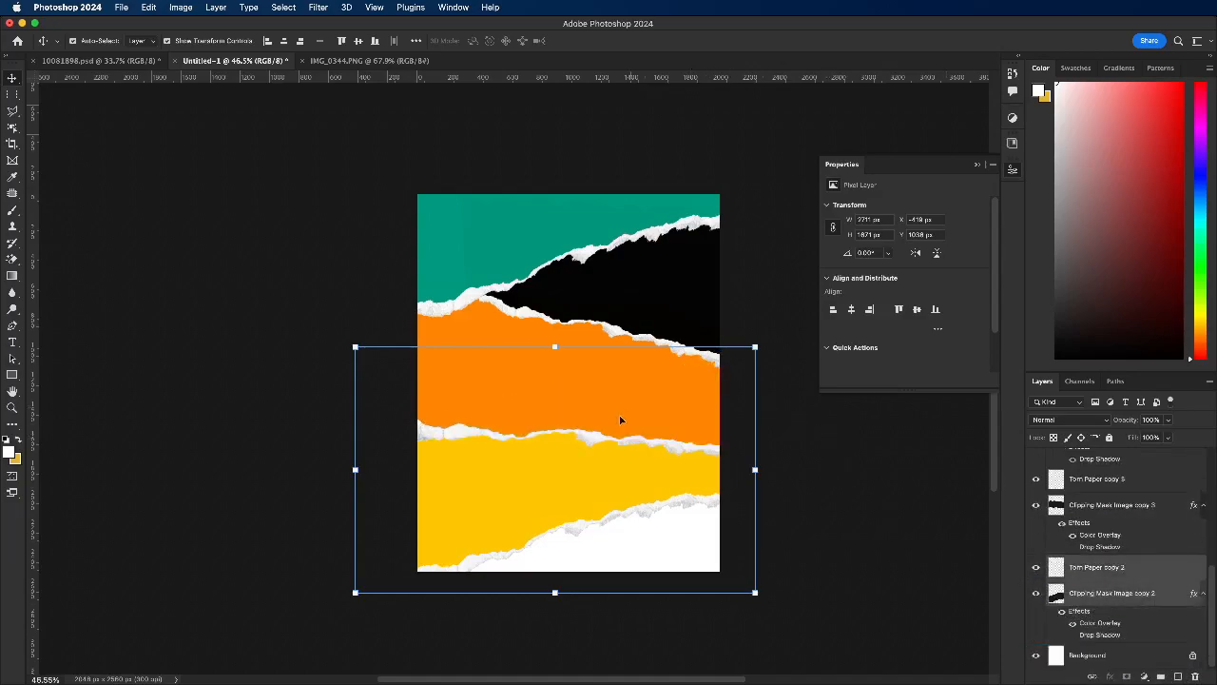
click(309, 403)
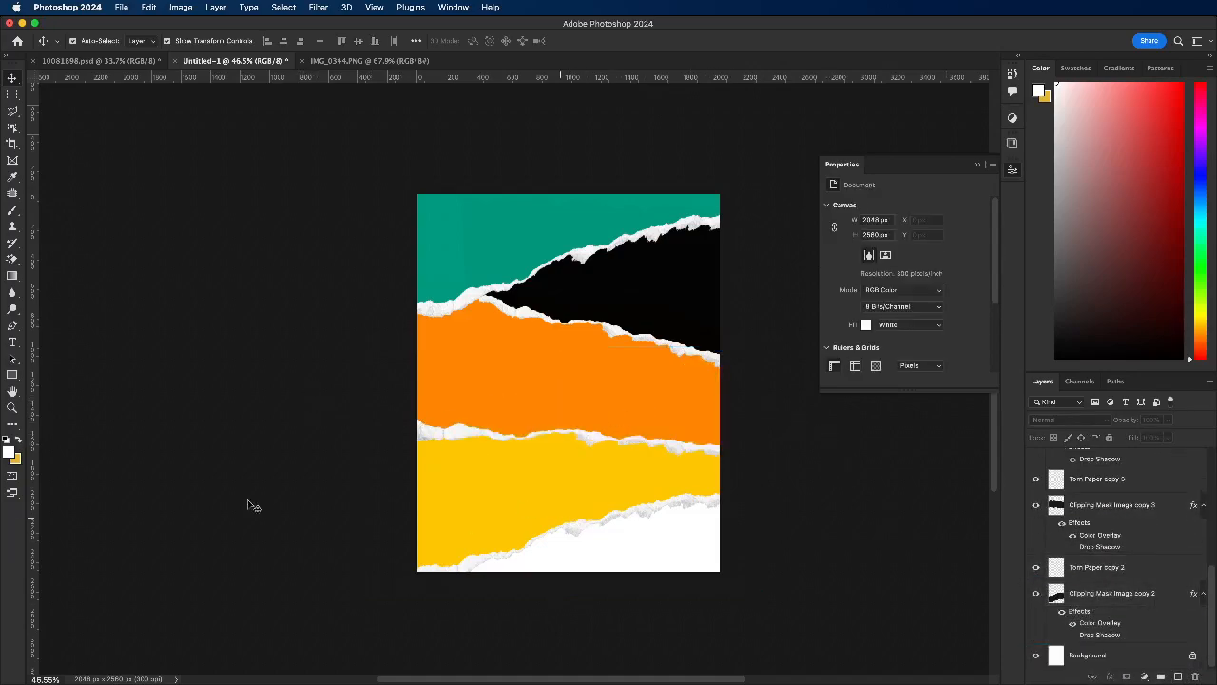
Step: Shift the yellow strip and its torn edge up by about 105 px
click(438, 537)
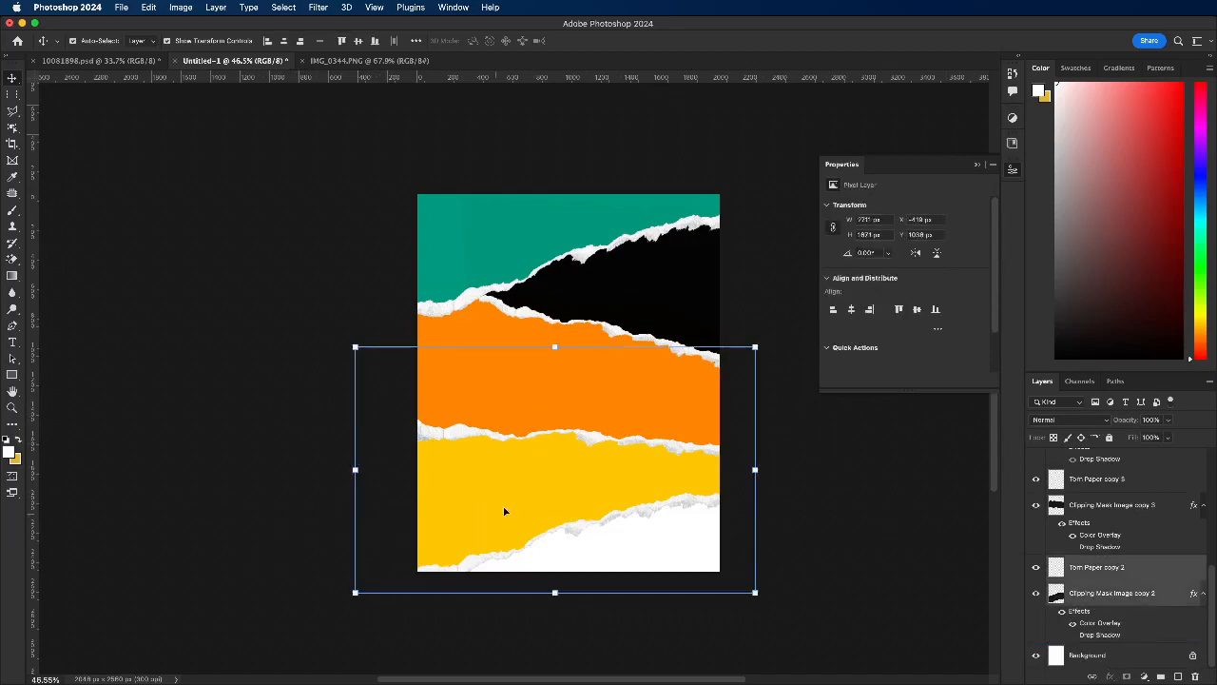
click(283, 456)
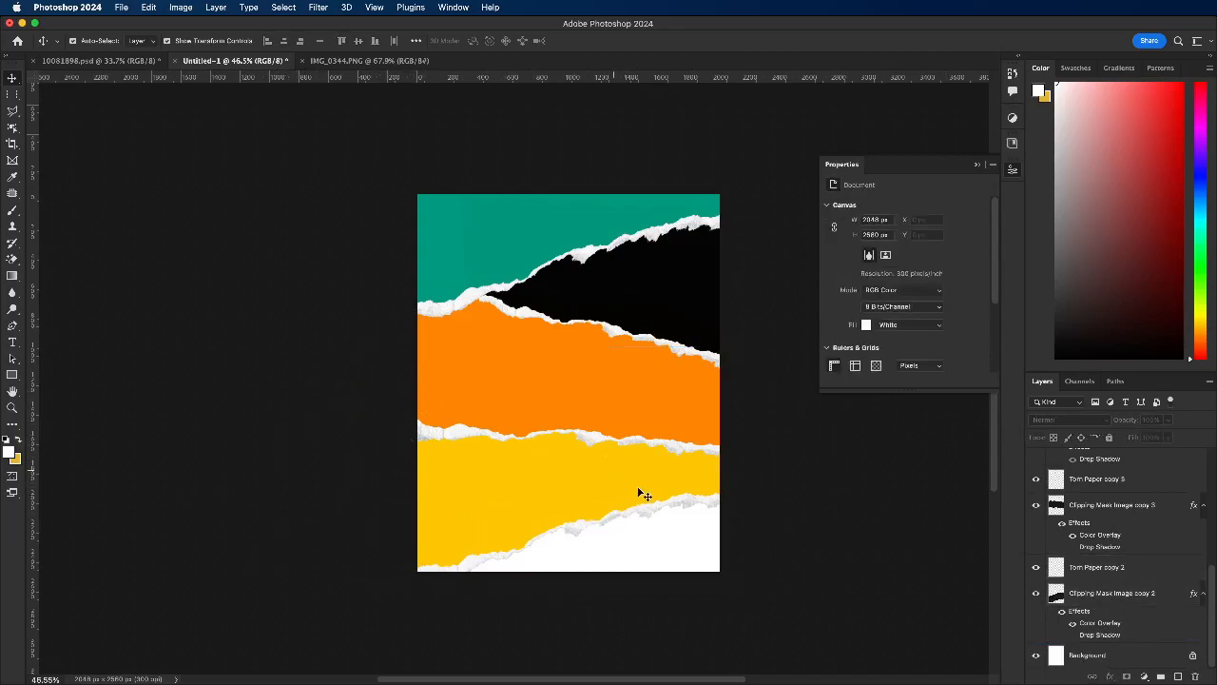
click(461, 509)
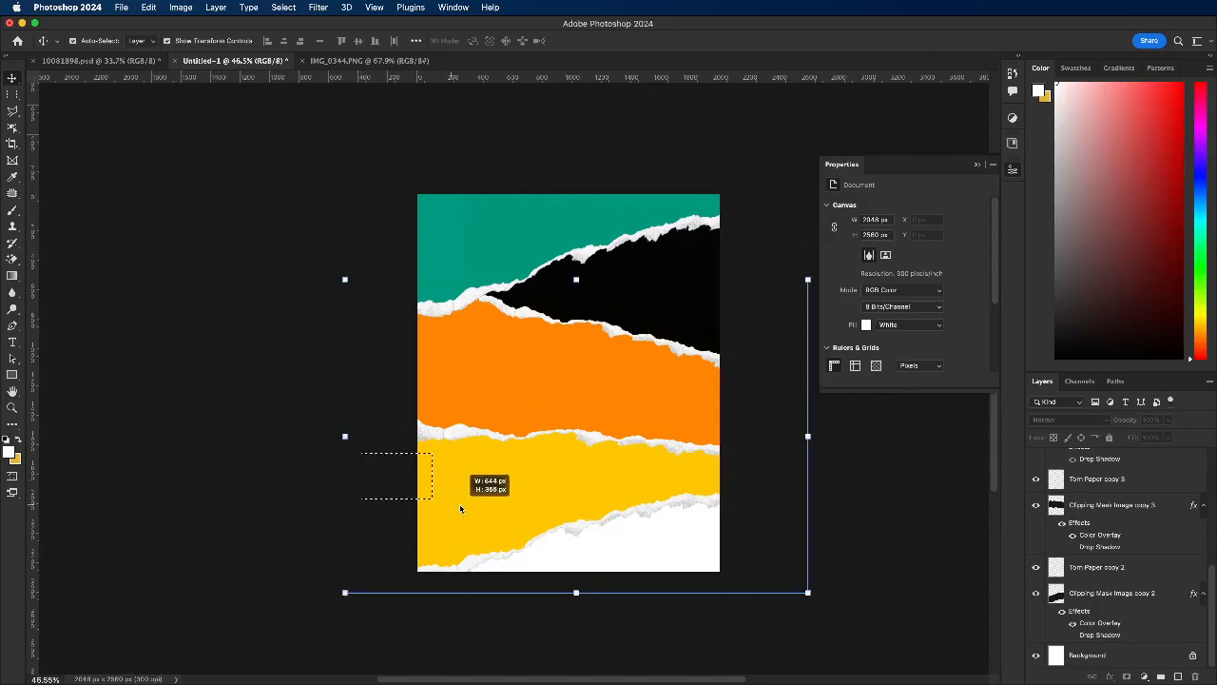
click(617, 489)
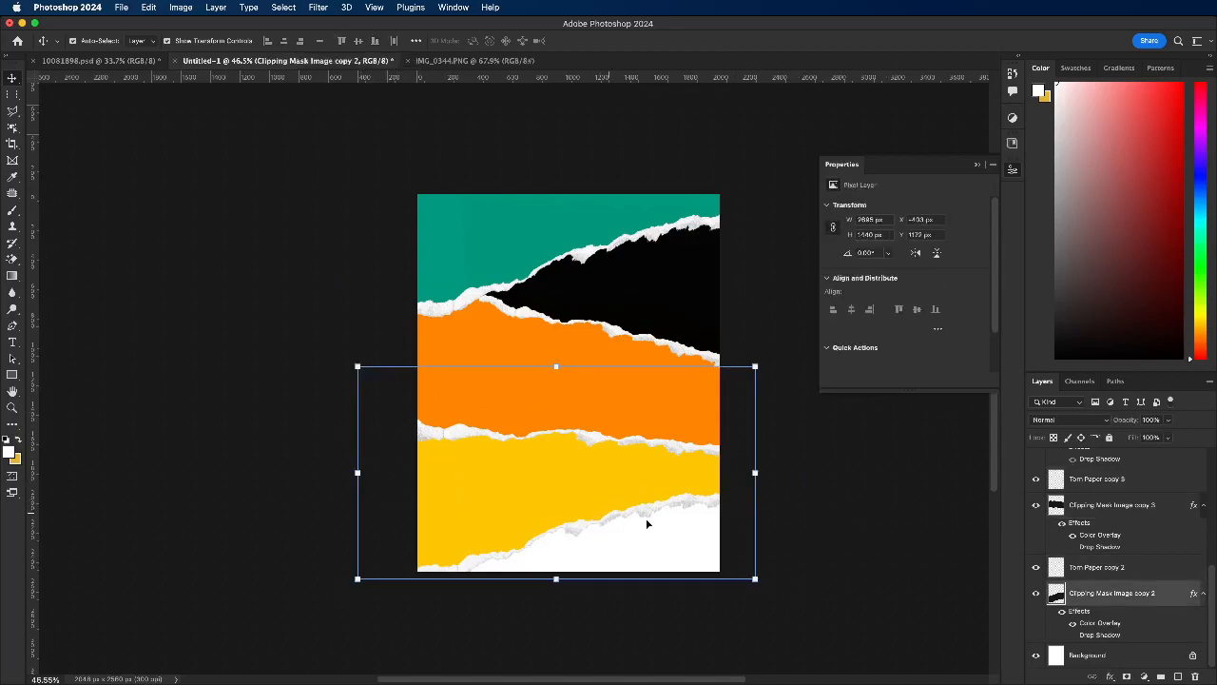
click(1110, 576)
drag(524, 512, 518, 469)
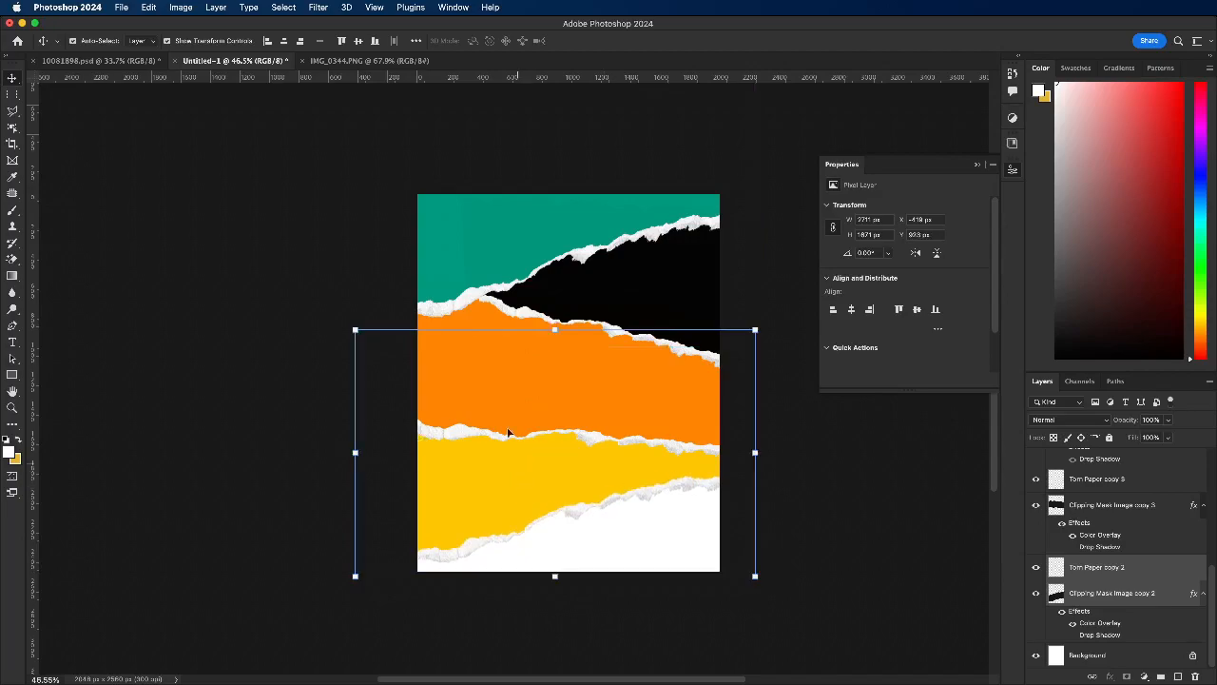
Step: Nudge the orange strip and its torn edge slightly up over the yellow strip
click(495, 393)
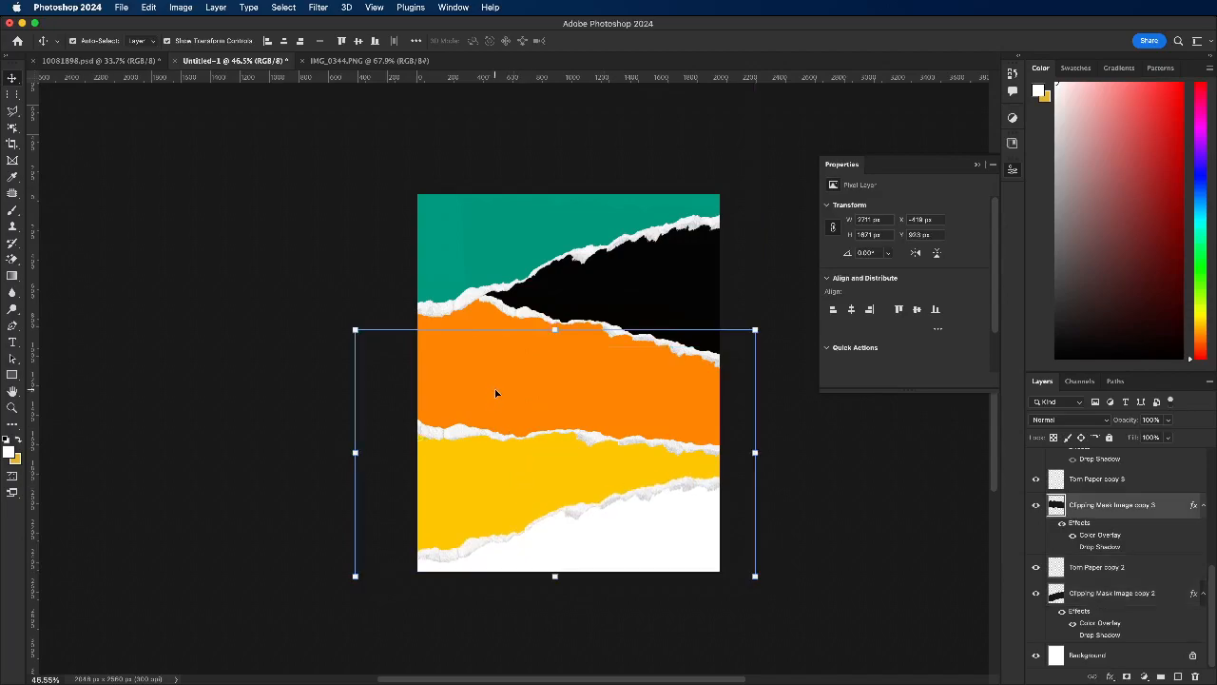
click(1116, 485)
drag(521, 335, 528, 324)
click(242, 372)
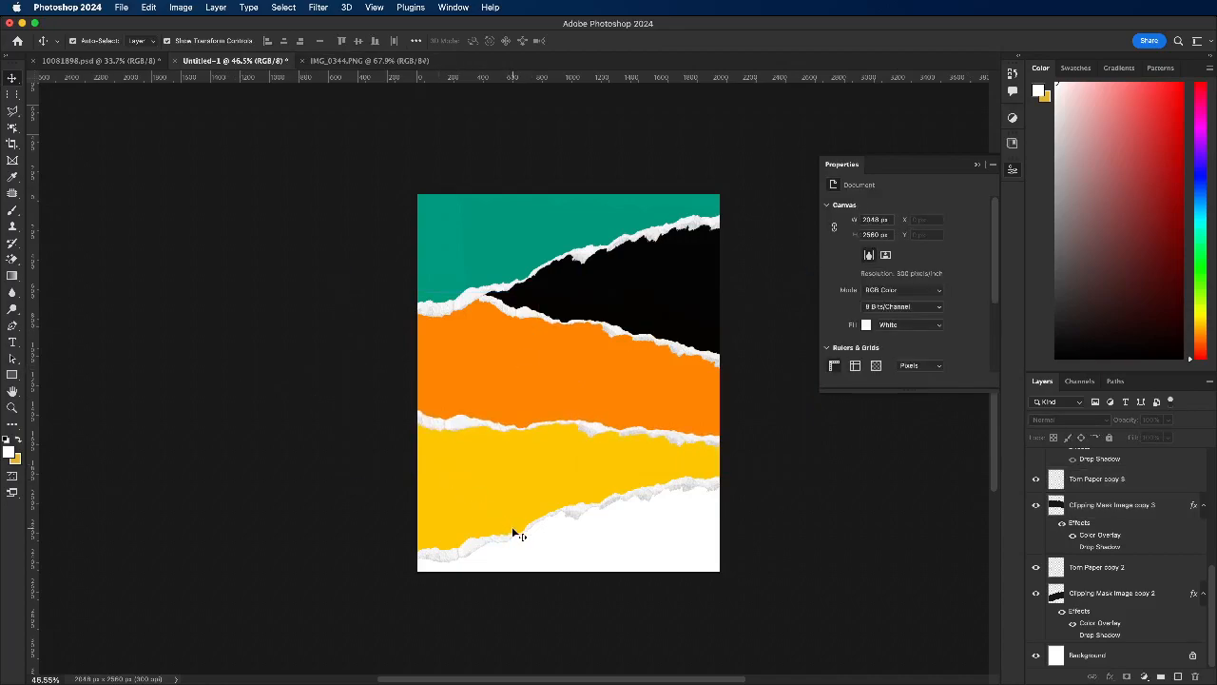
Step: Skew the yellow strip and its torn edge vertically so the lower edge rises more steeply towards the right
click(530, 497)
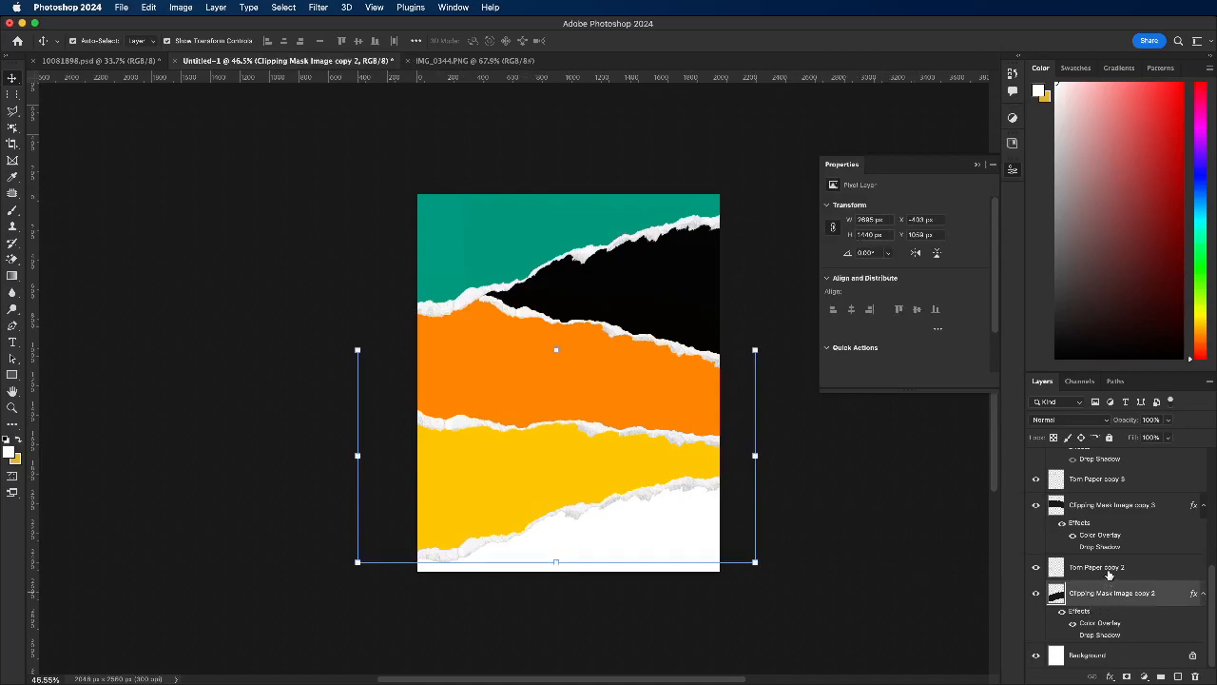
shift+click(1109, 569)
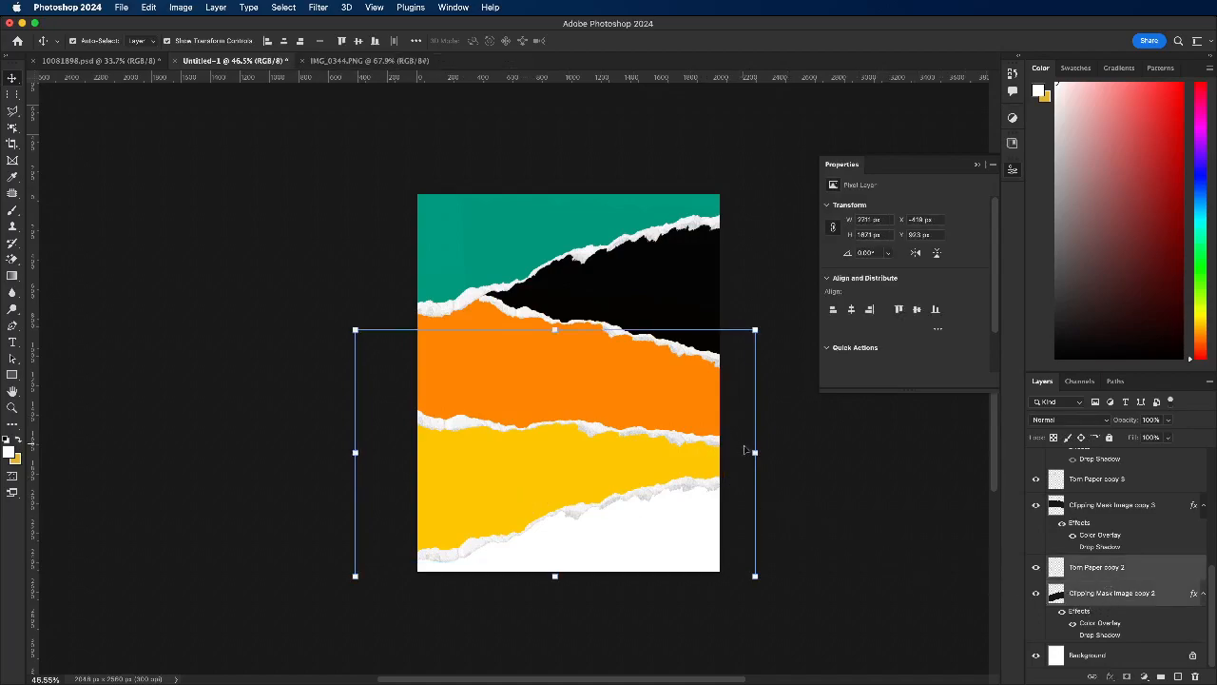
drag(751, 451, 754, 418)
click(642, 41)
click(285, 334)
Step: Duplicate the yellow strip with its torn edge and offset the copy down and right to X 0 px, Y 975 px
click(493, 501)
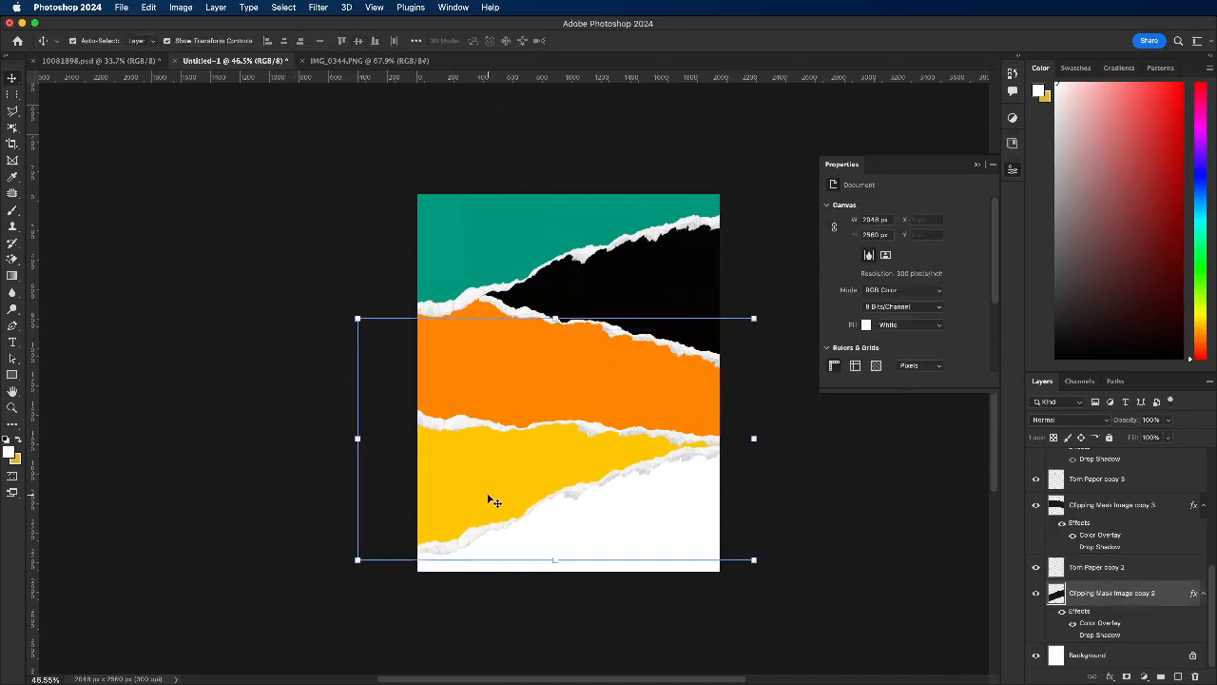
click(459, 546)
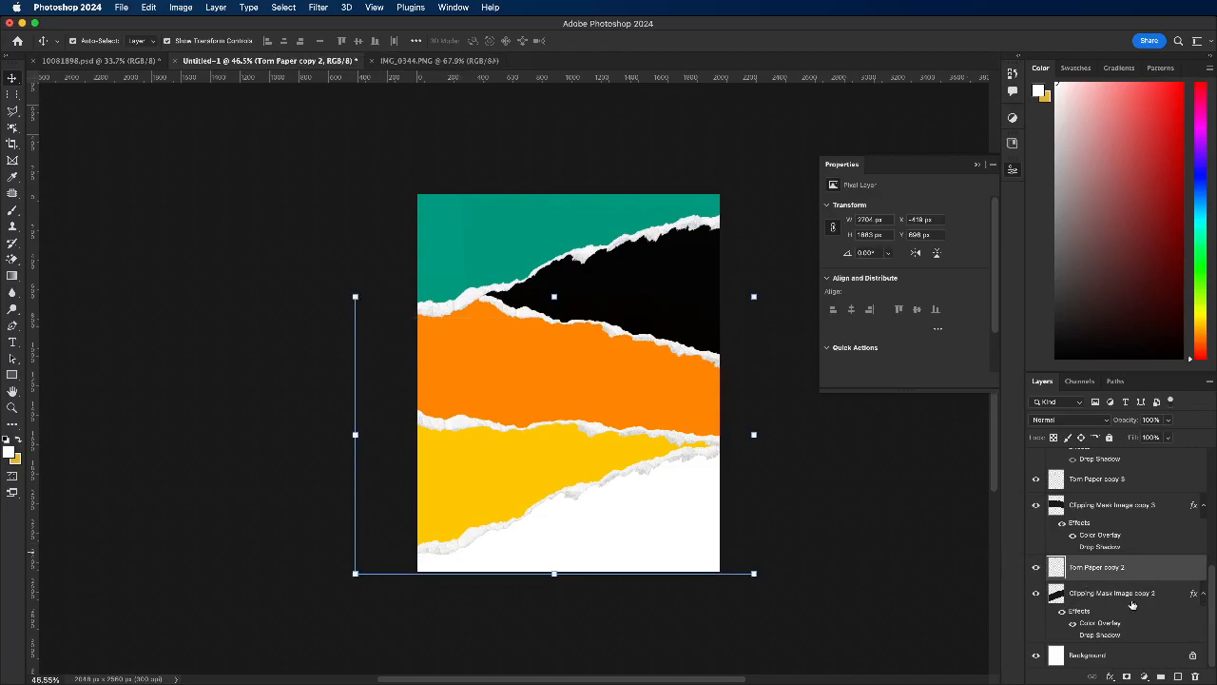
click(1096, 593)
shift+click(1092, 569)
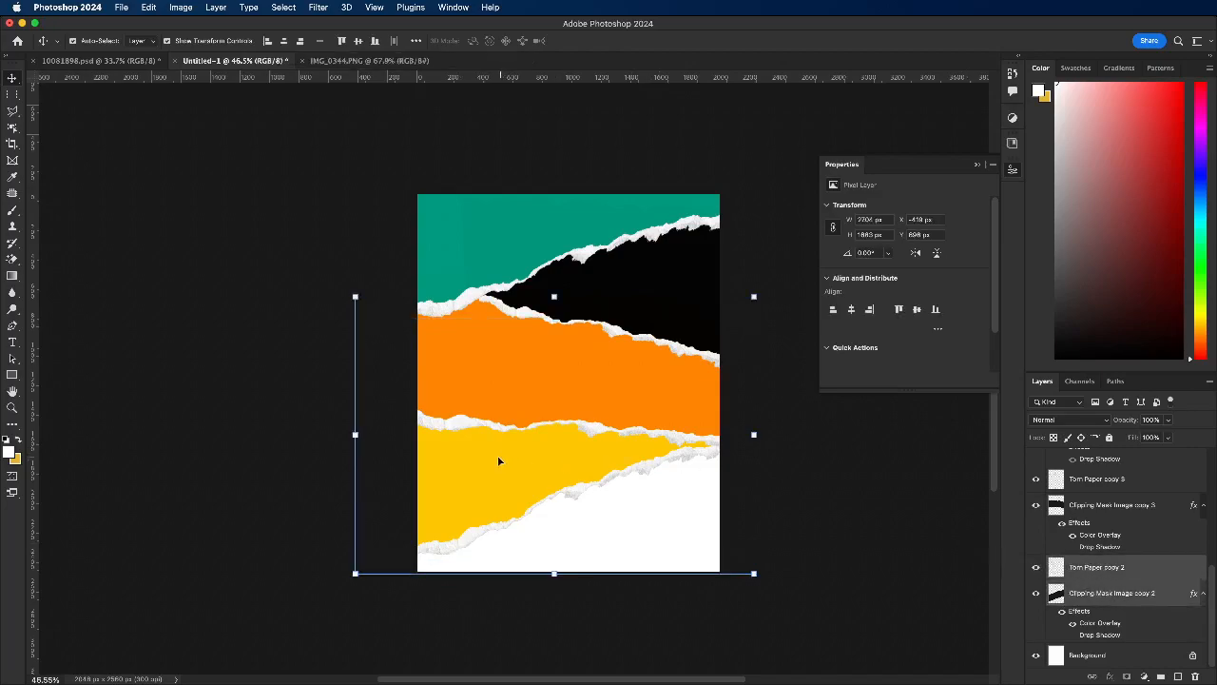
drag(495, 461, 561, 506)
Step: Flip the duplicated yellow strip and its torn edge horizontally by setting the transform width to -100%
key(super+t)
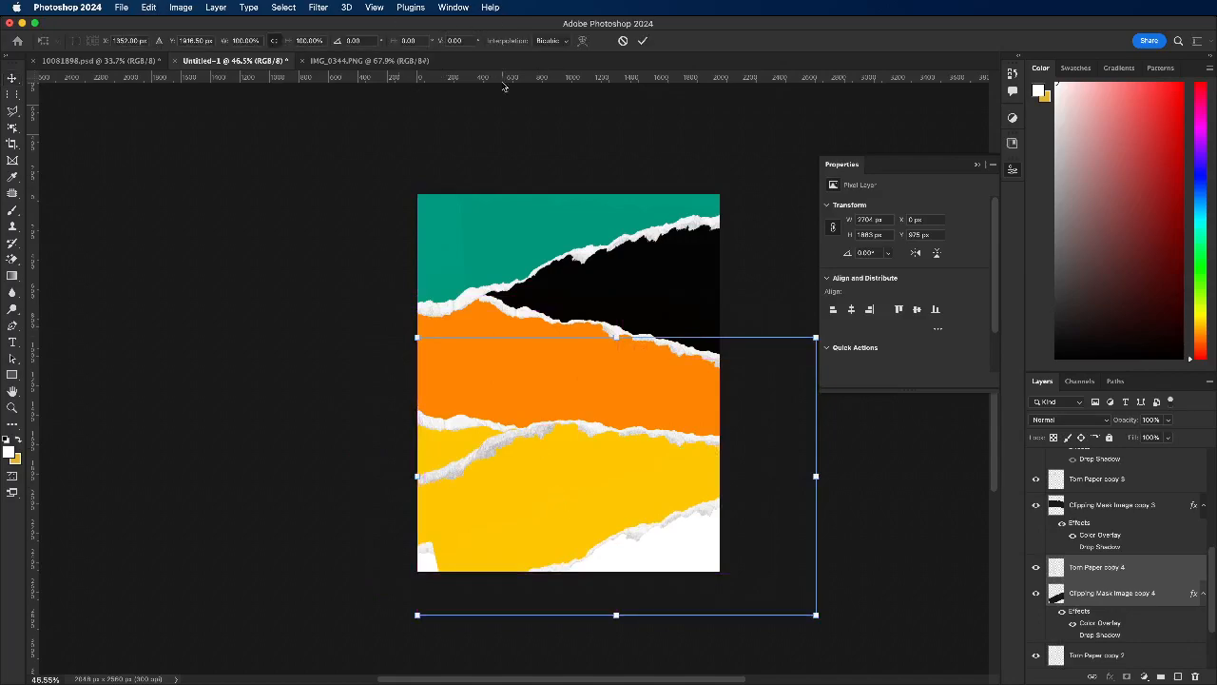
click(238, 40)
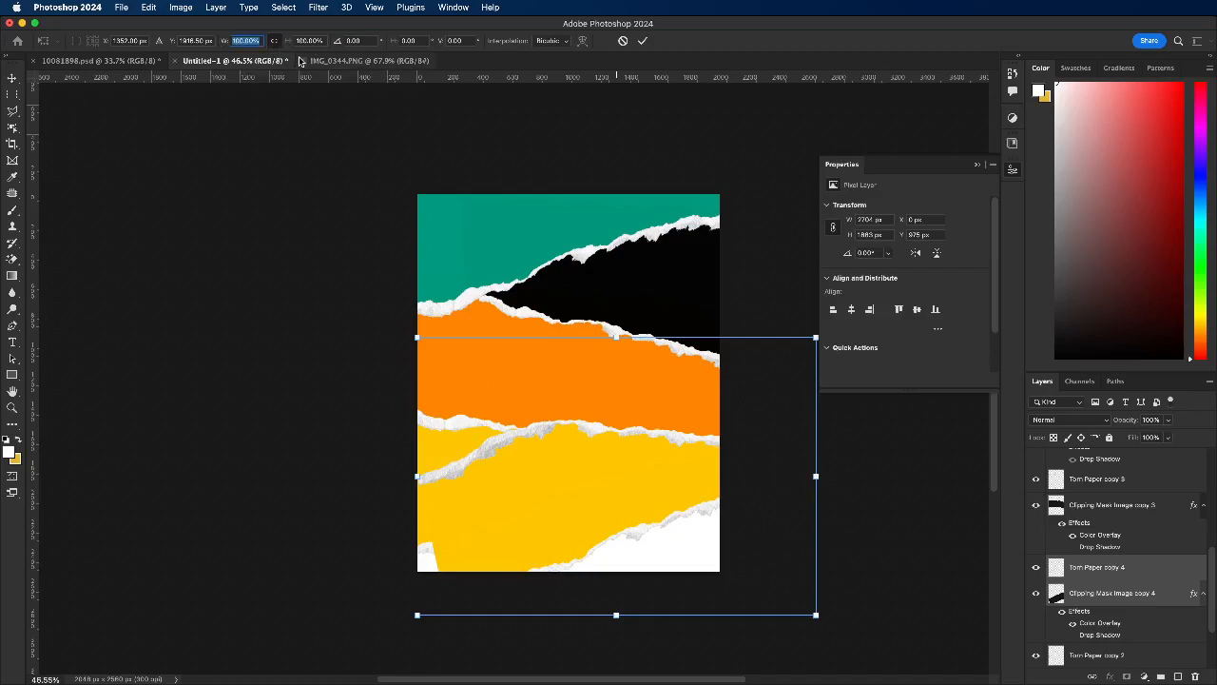
key(Left)
text(-)
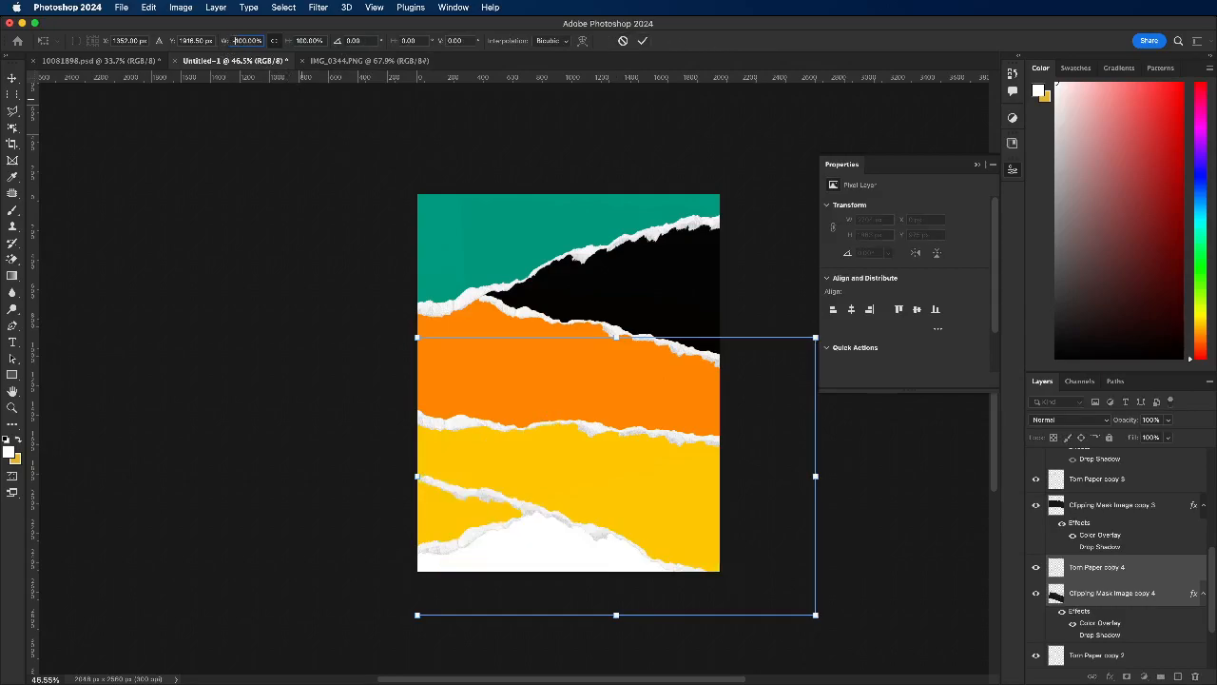
click(643, 41)
Step: Try to move the flipped strip and its torn edge lower and enlarge them to cover the flyer's bottom area
drag(630, 473, 547, 540)
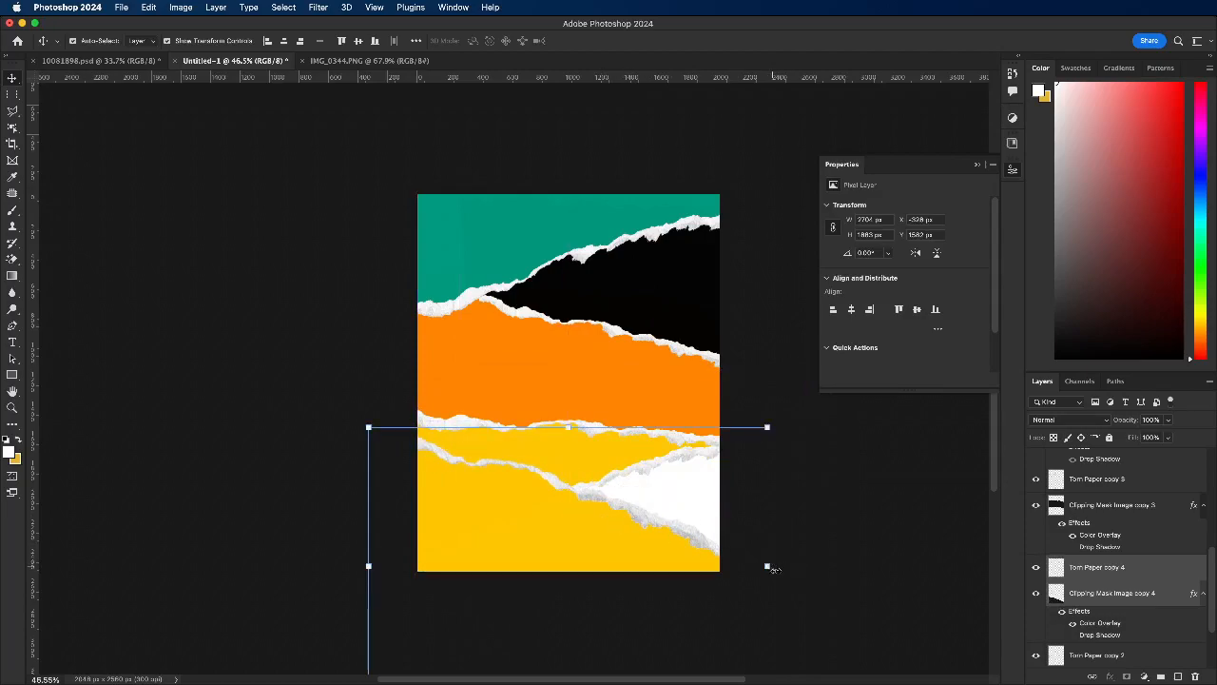
drag(769, 569, 923, 555)
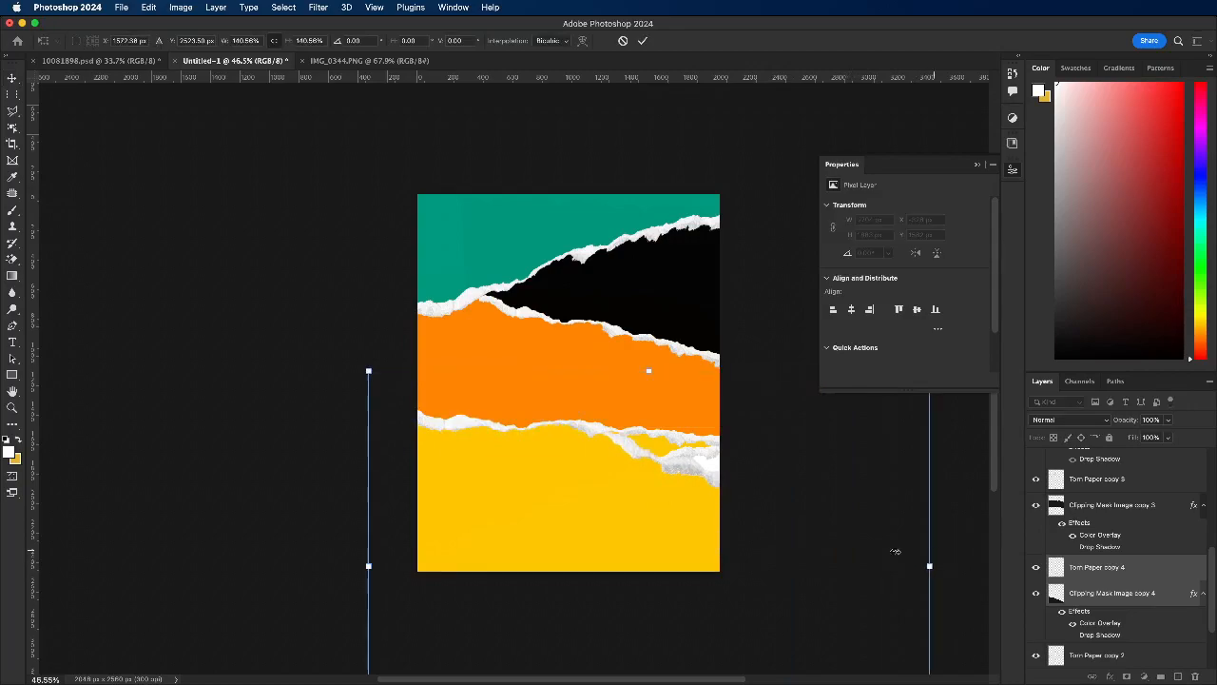
drag(657, 492, 677, 486)
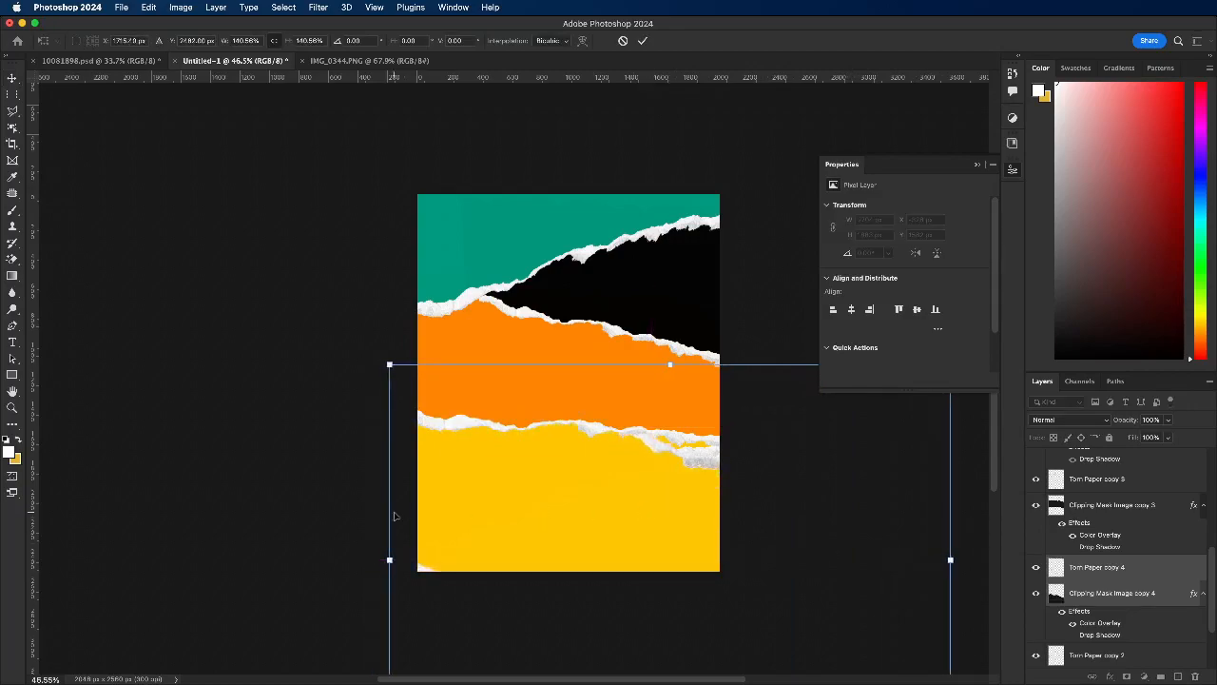
drag(388, 559, 354, 559)
drag(527, 529, 569, 528)
drag(397, 560, 358, 560)
drag(582, 535, 591, 534)
click(641, 41)
drag(625, 524, 630, 547)
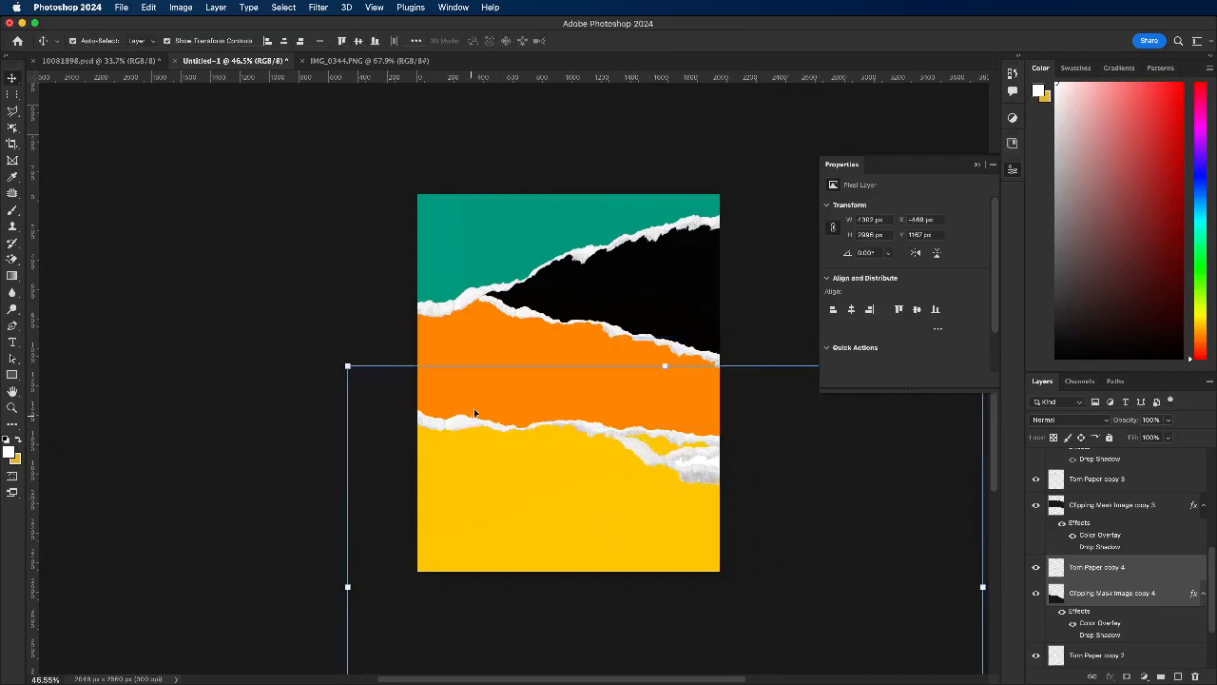
Step: Undo the enlargement and moves of the flipped strip and its torn edge
key(super+z)
key(super+z)
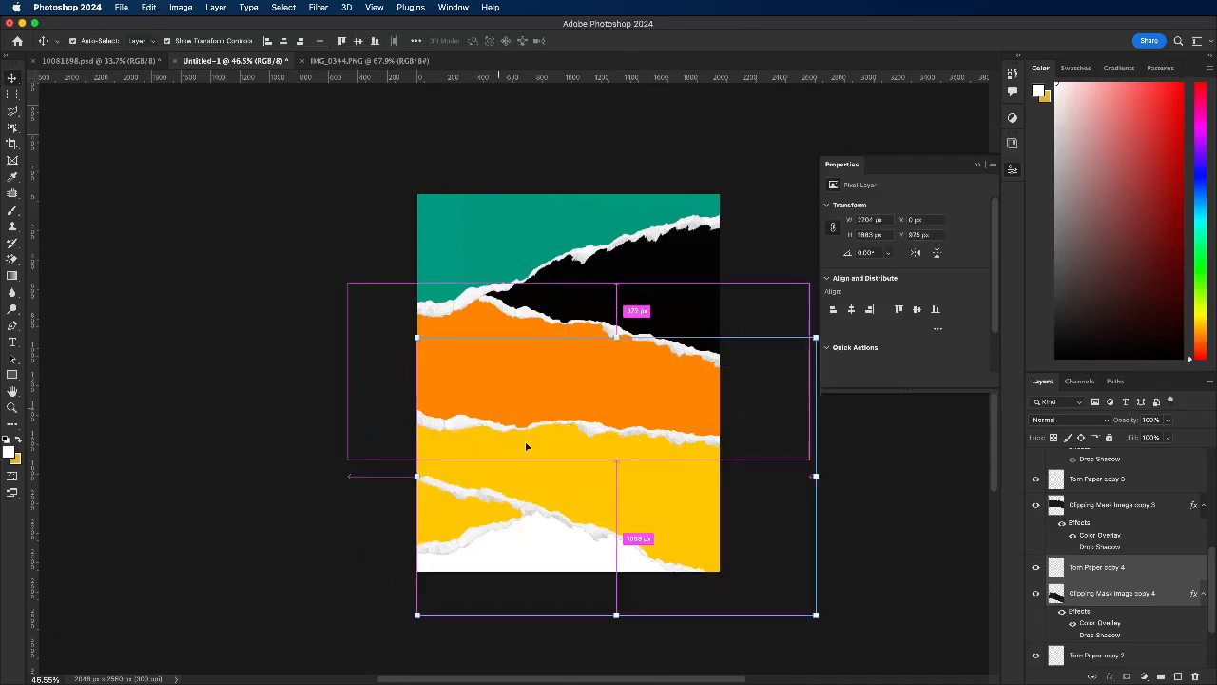
key(super+z)
Step: Move the flipped strip and its torn edge up, skew their lower side left, and stretch the upper-right corner outward
drag(587, 514, 563, 456)
drag(578, 622, 516, 676)
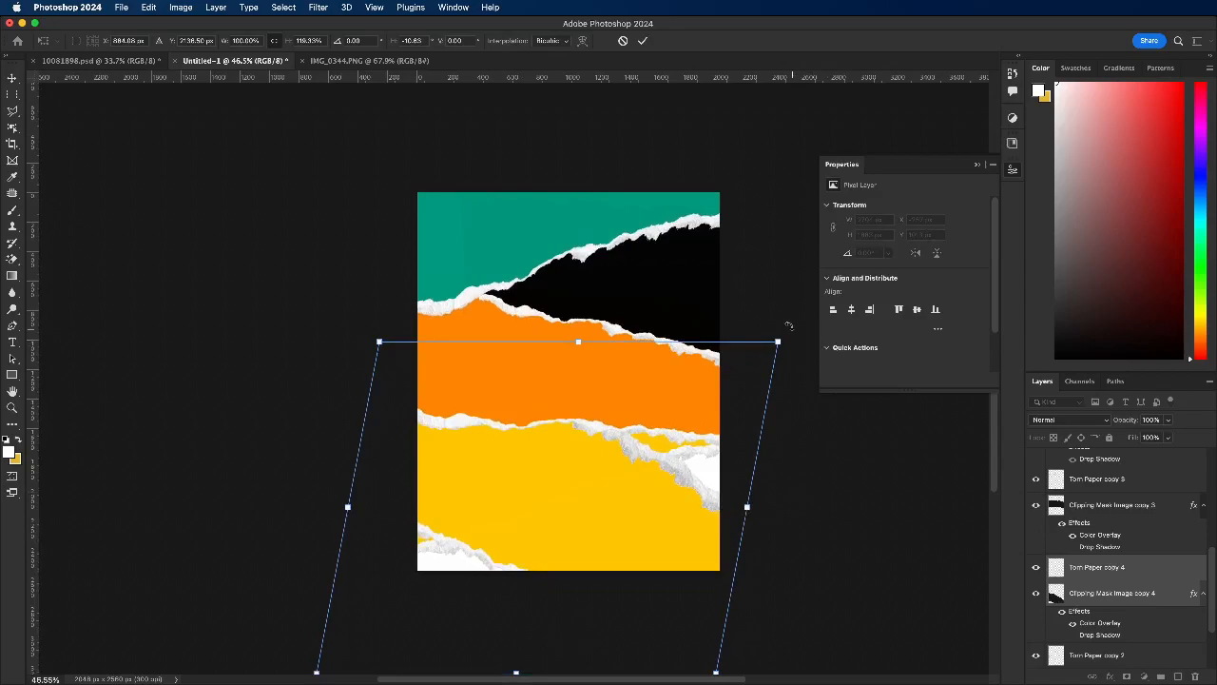
drag(779, 342, 876, 265)
drag(553, 550, 583, 554)
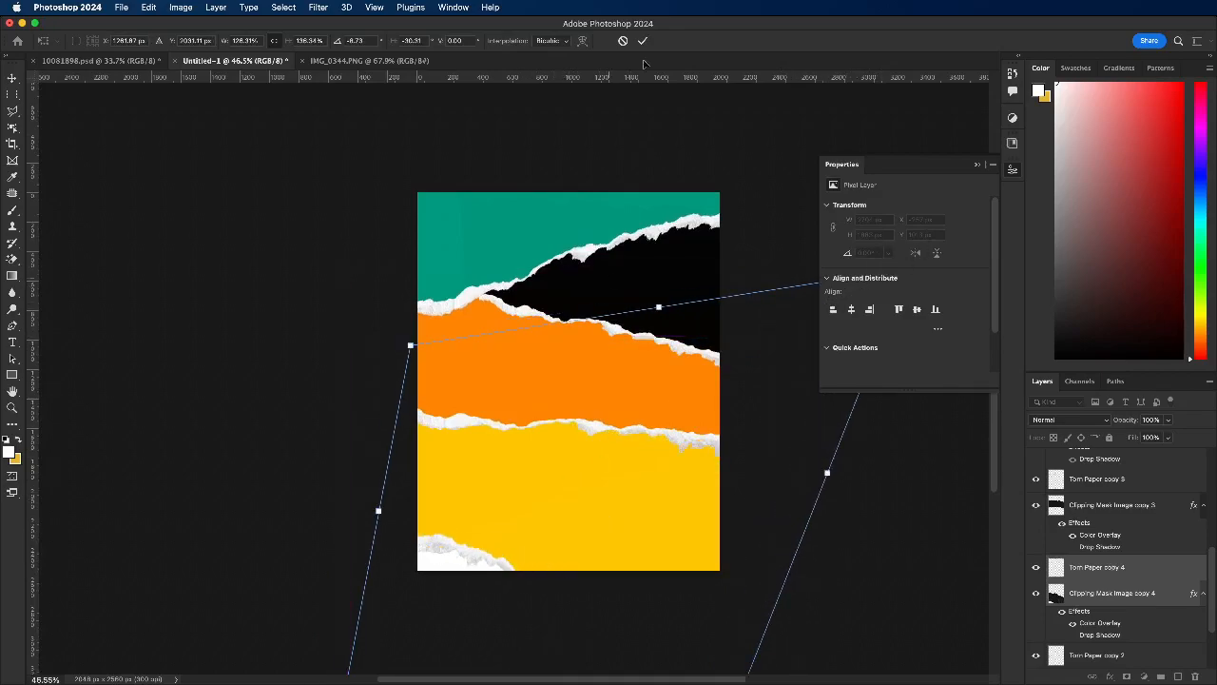
click(644, 43)
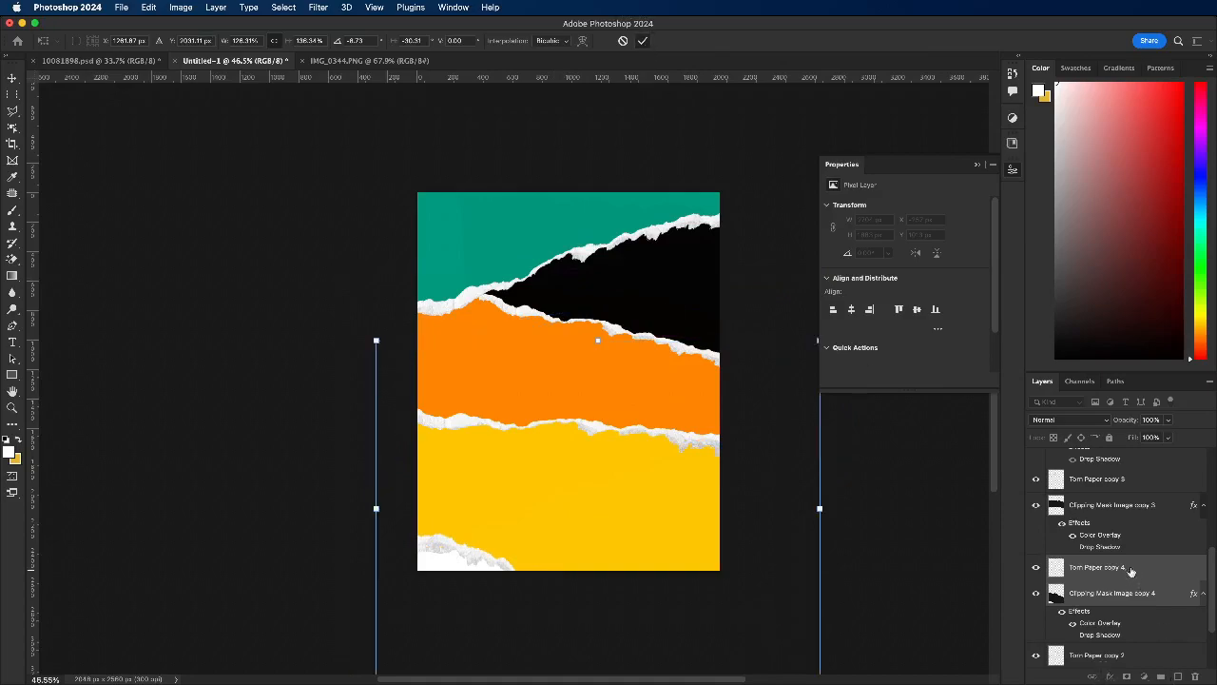
Step: Reorder the layers so the flipped strip and its torn edge sit behind the original yellow strip
scroll(1129, 565, down, 3)
drag(1115, 510, 1119, 643)
click(753, 490)
Step: Change the Color Overlay of the bottom strip, Clipping Mask Image copy 4, to orange-red
click(613, 527)
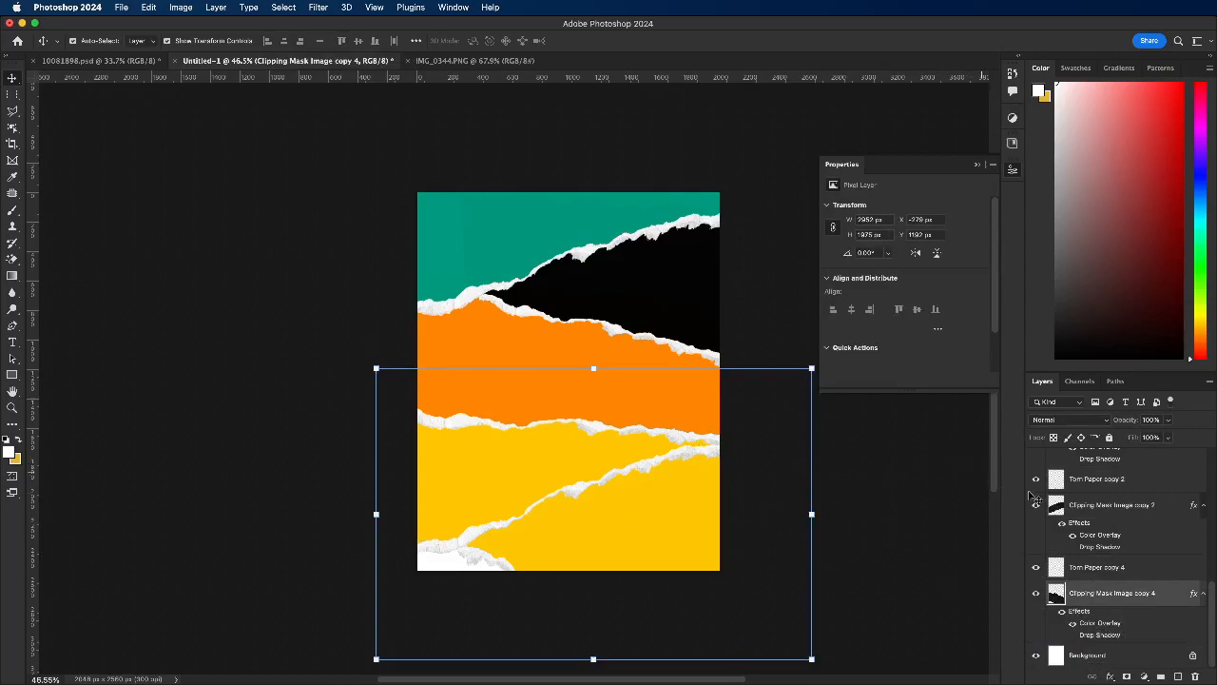
double_click(1097, 625)
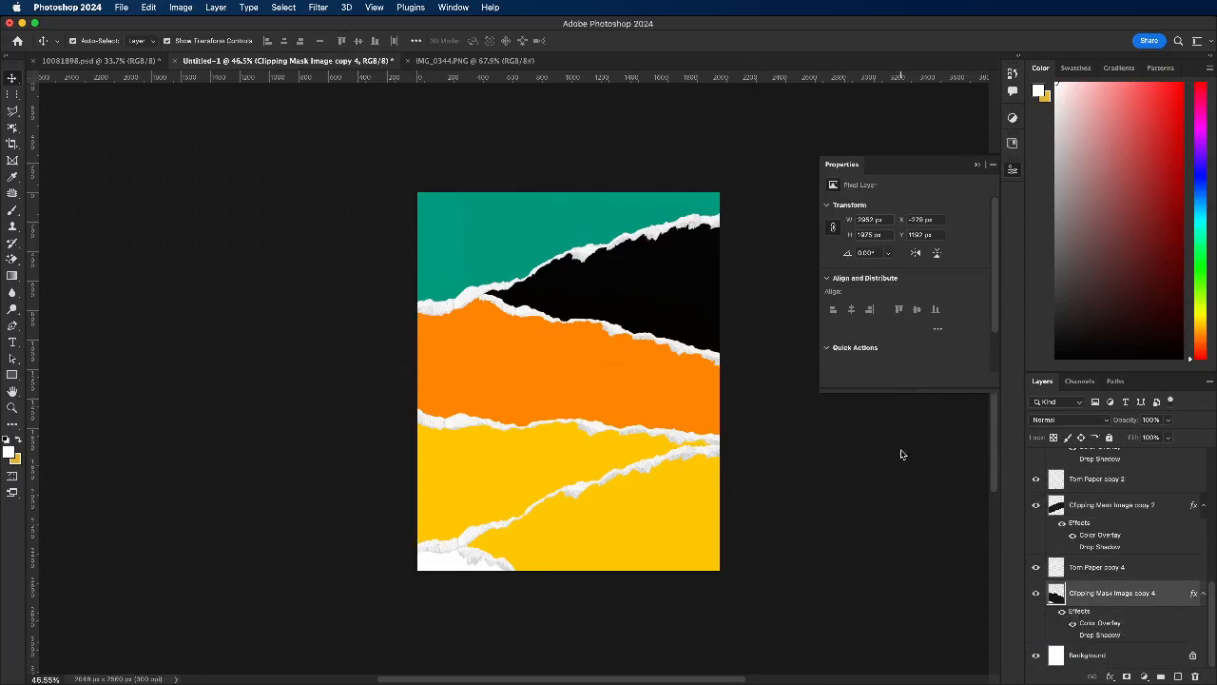
click(969, 180)
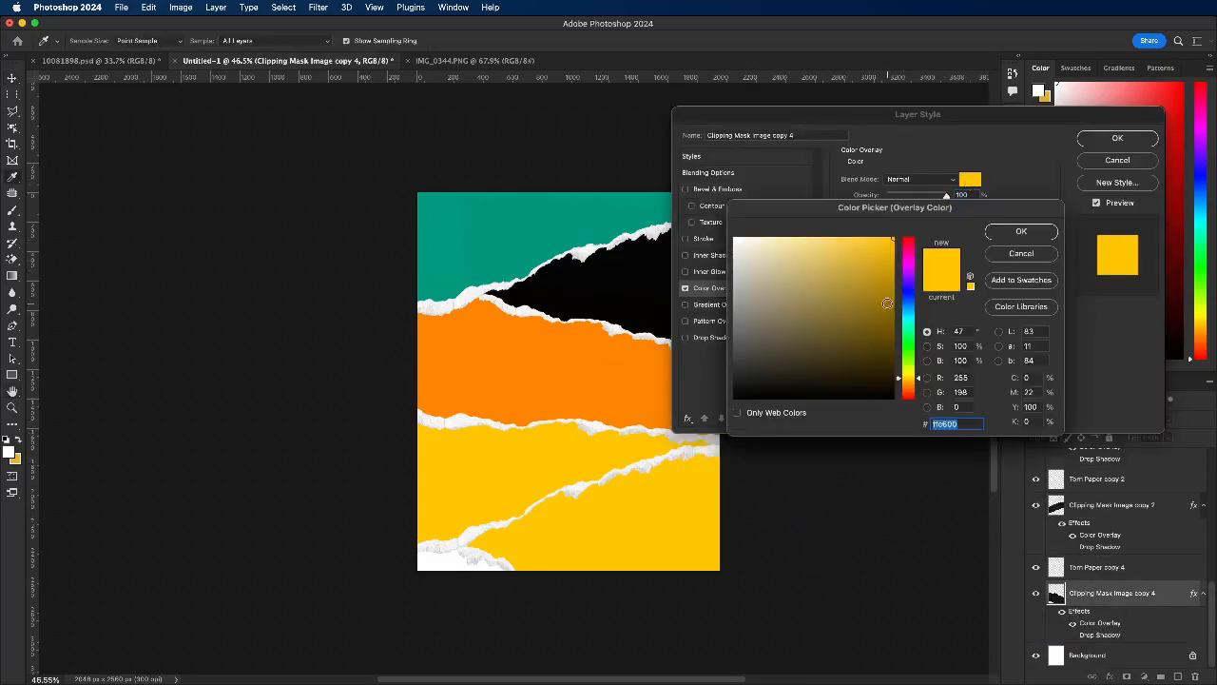
drag(912, 333, 911, 238)
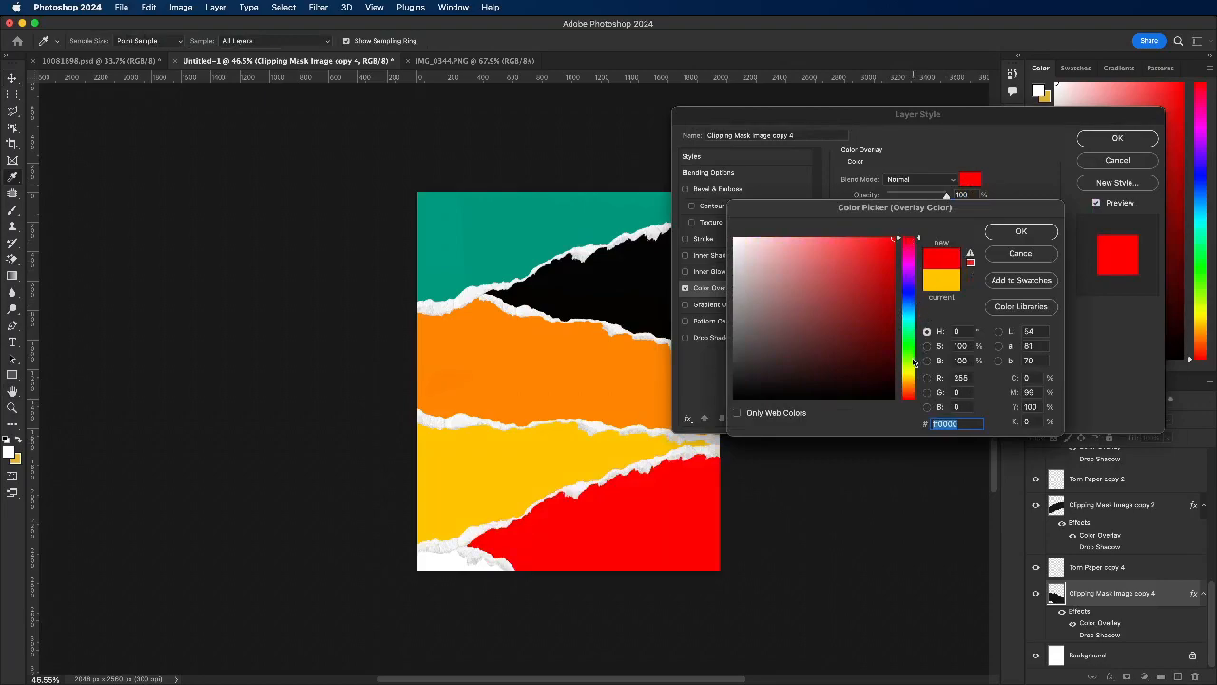
drag(910, 376, 911, 394)
click(1020, 231)
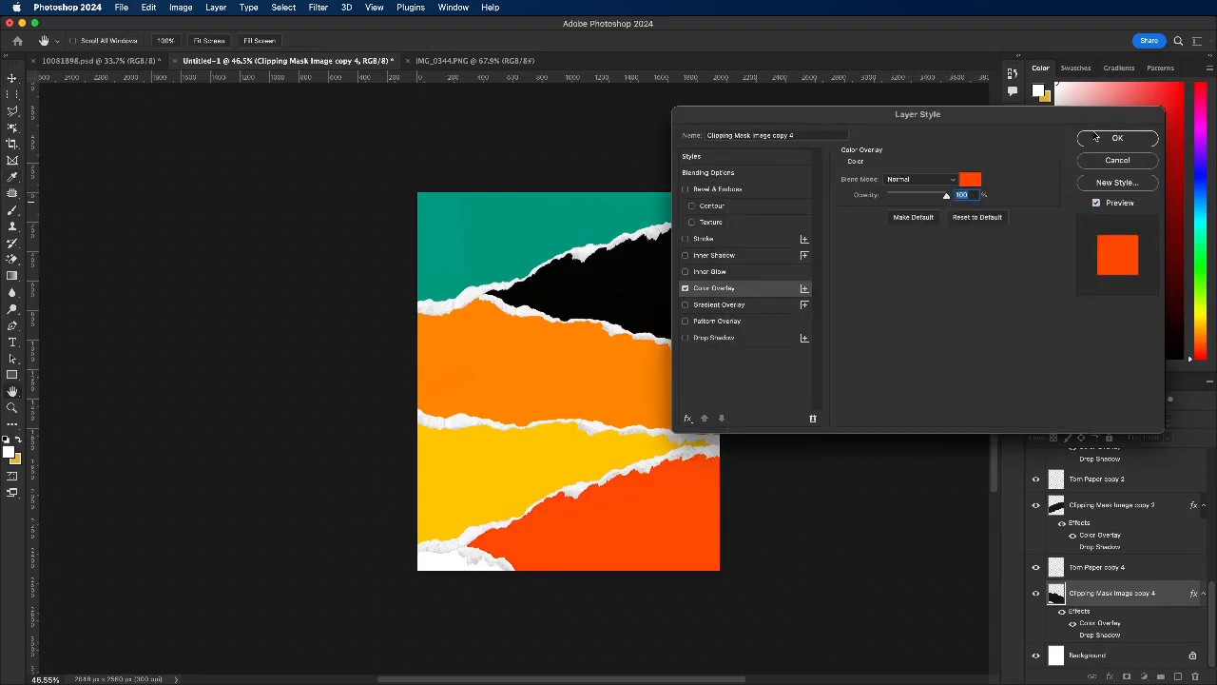
click(1118, 138)
key(v)
drag(603, 544, 623, 549)
key(super+z)
Step: Move the orange-red strip together with its torn edge down and left to X -481 px, Y 1552 px
shift+click(1086, 573)
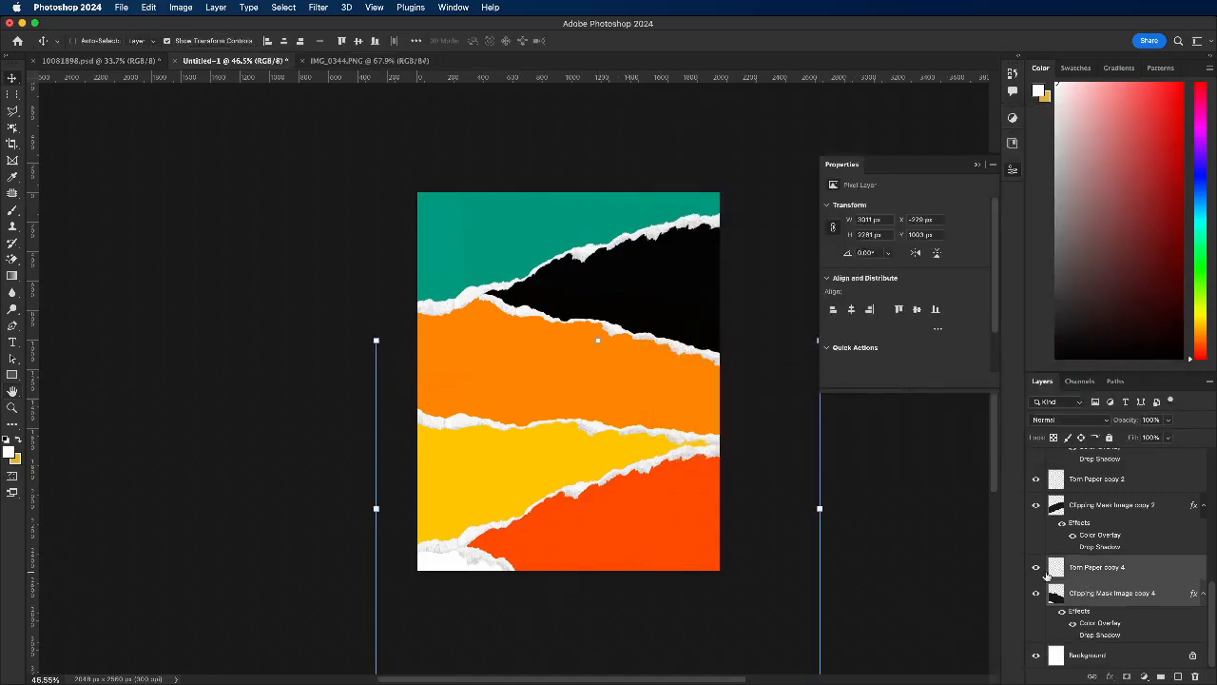
drag(634, 570, 606, 551)
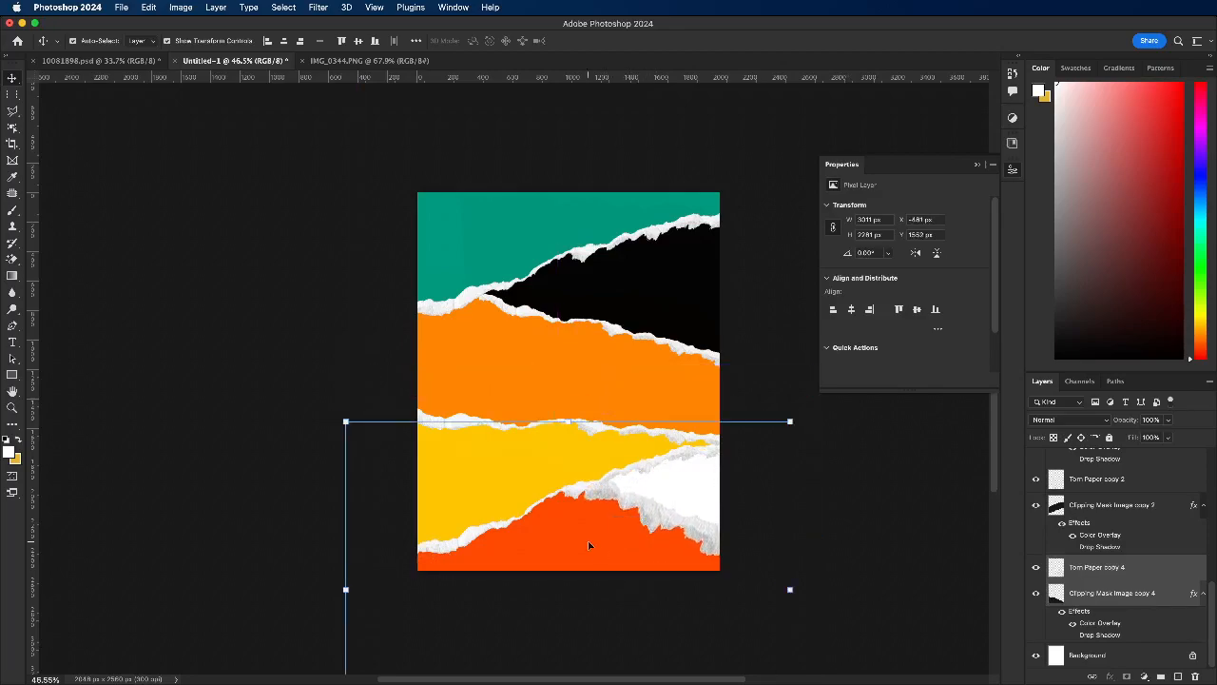
click(289, 420)
Step: Shift the yellow strip and its torn edge left and scale them up to 115.84%
click(565, 448)
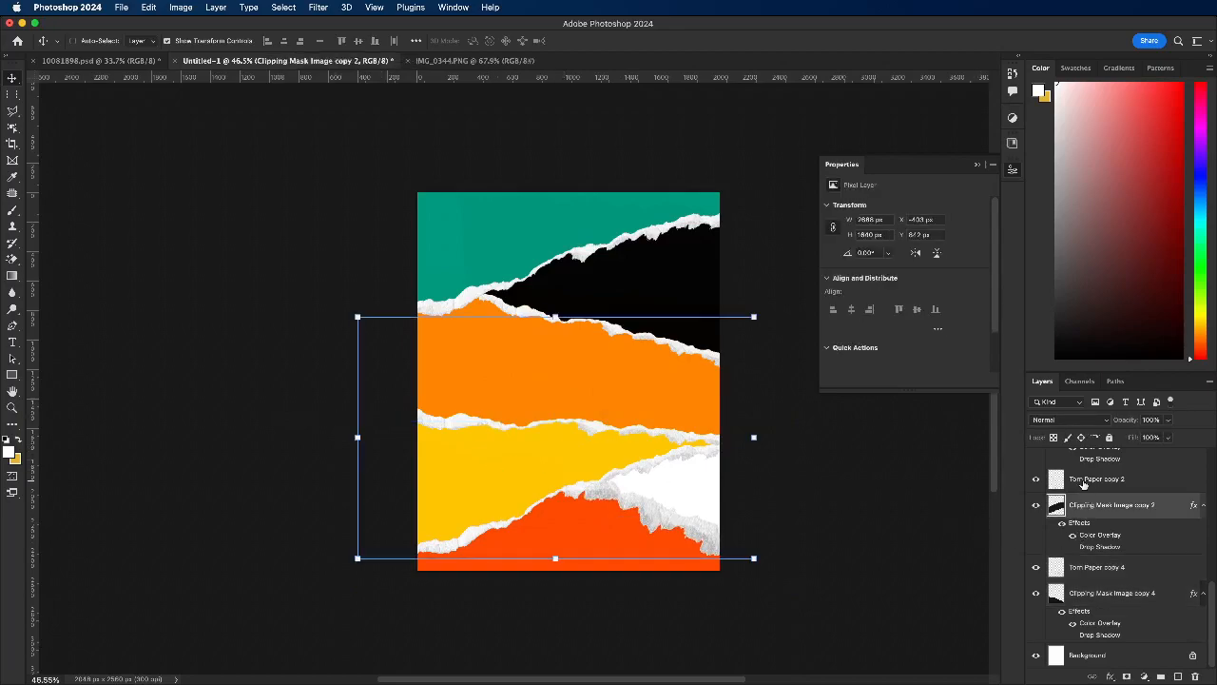
shift+click(1082, 480)
drag(641, 484, 545, 472)
key(ctrl+t)
drag(720, 435, 782, 435)
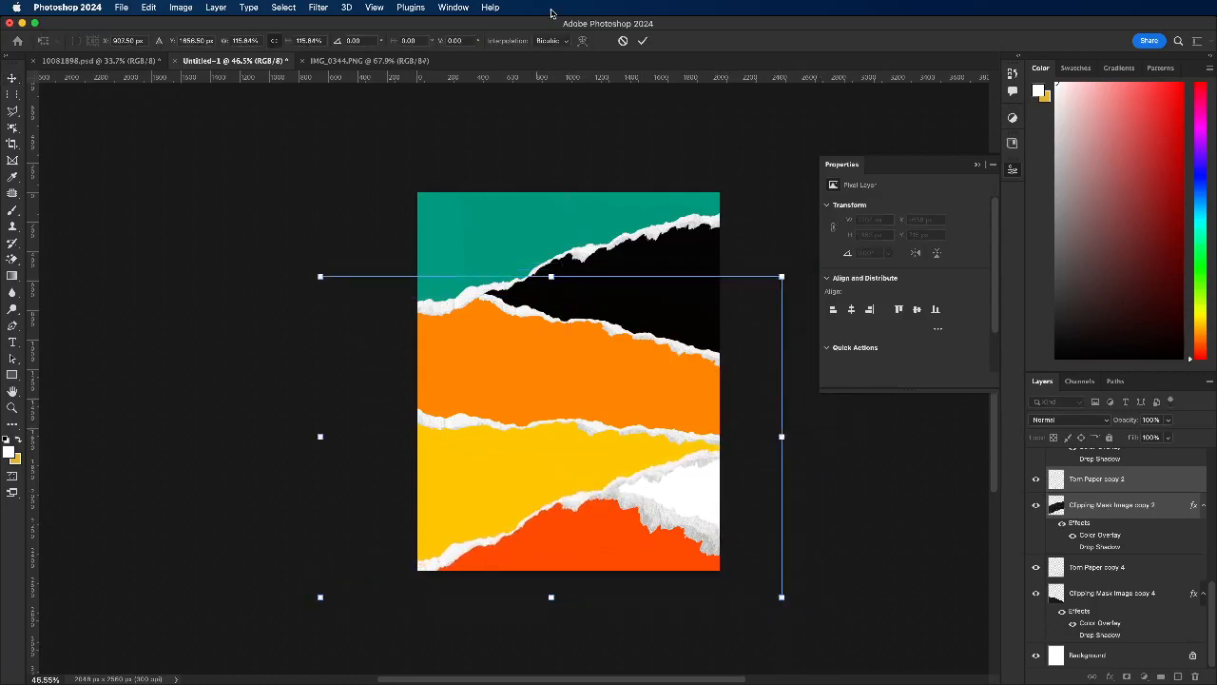
click(644, 42)
Step: Move the orange-red strip and its torn edge up and right to fill the white gap below the yellow strip, trying a 111.97% scale
click(607, 560)
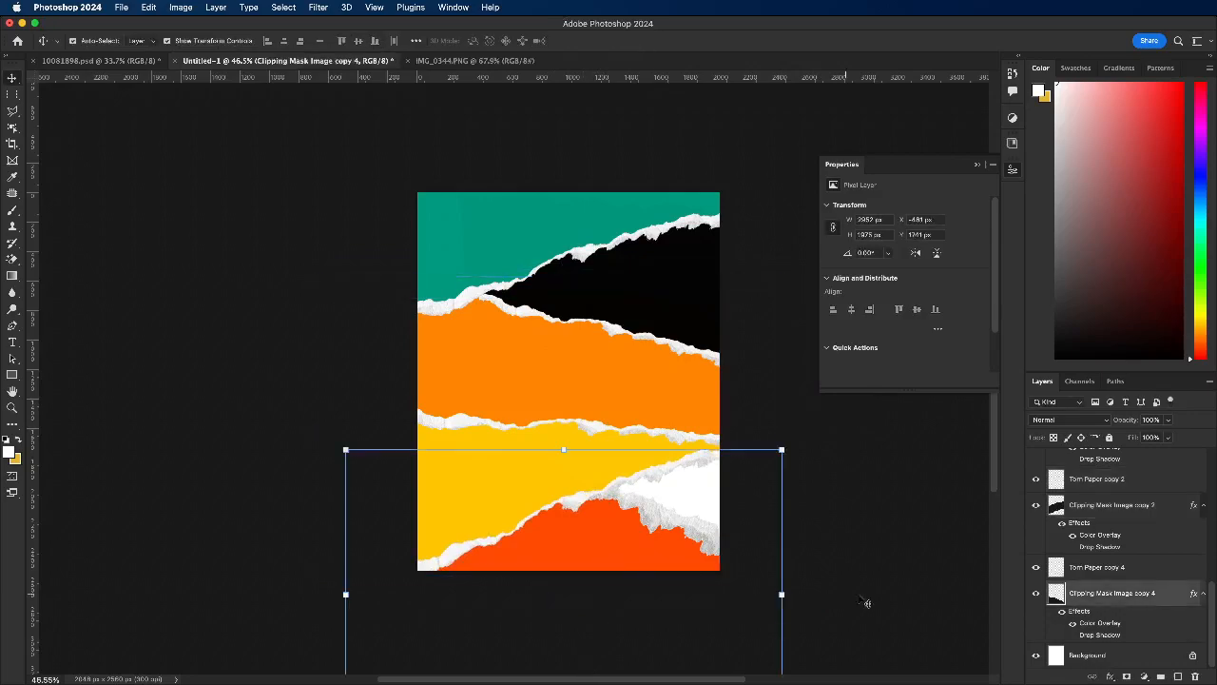
shift+click(1097, 570)
drag(586, 557, 683, 535)
drag(711, 512, 702, 518)
drag(460, 550, 406, 561)
click(643, 41)
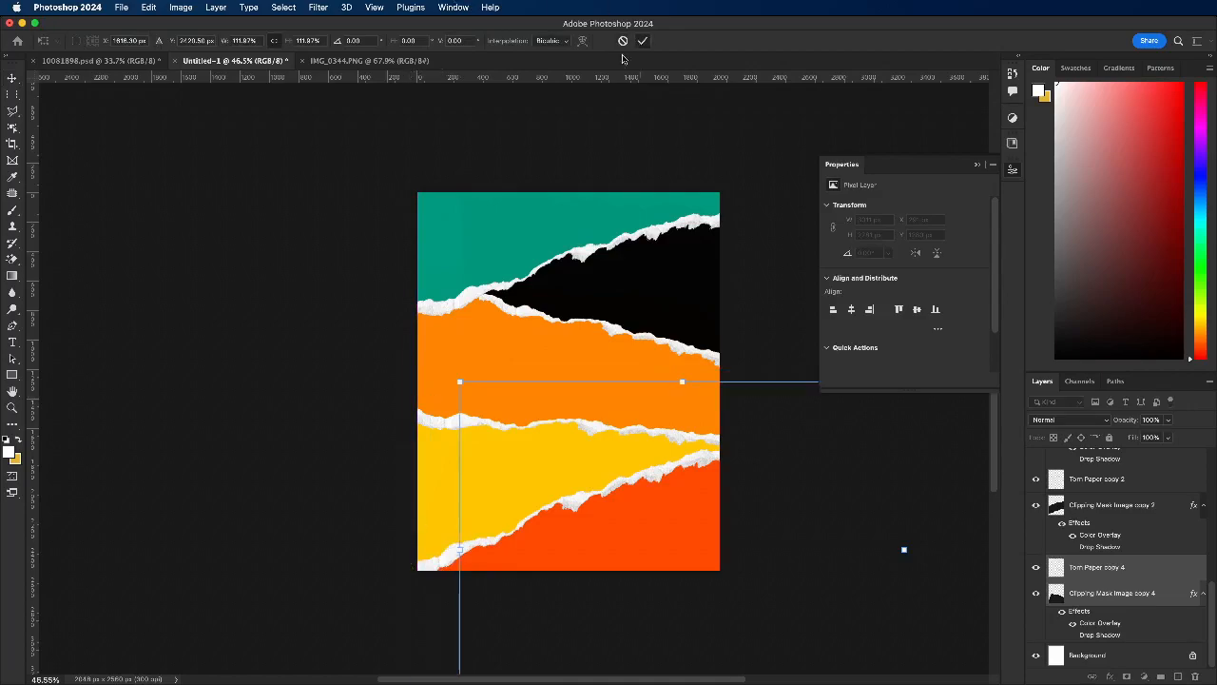
Step: Compare the torn-paper layout with the hand-drawn sketch in IMG_0344.PNG
click(330, 324)
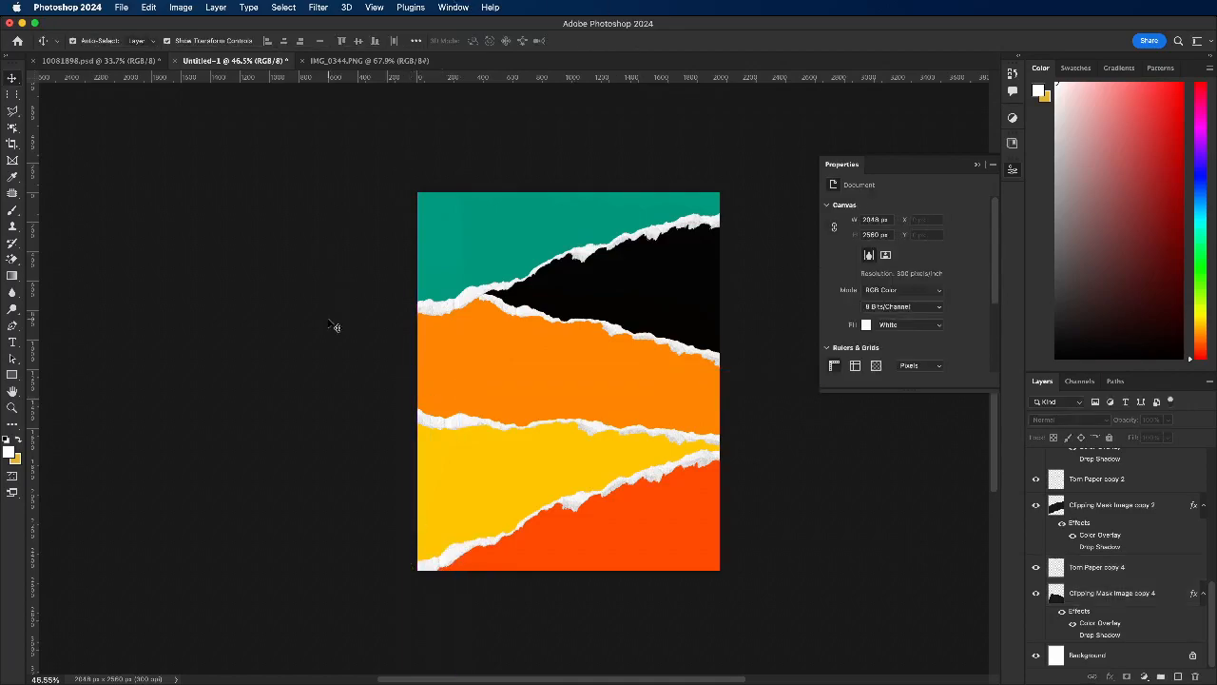
click(366, 61)
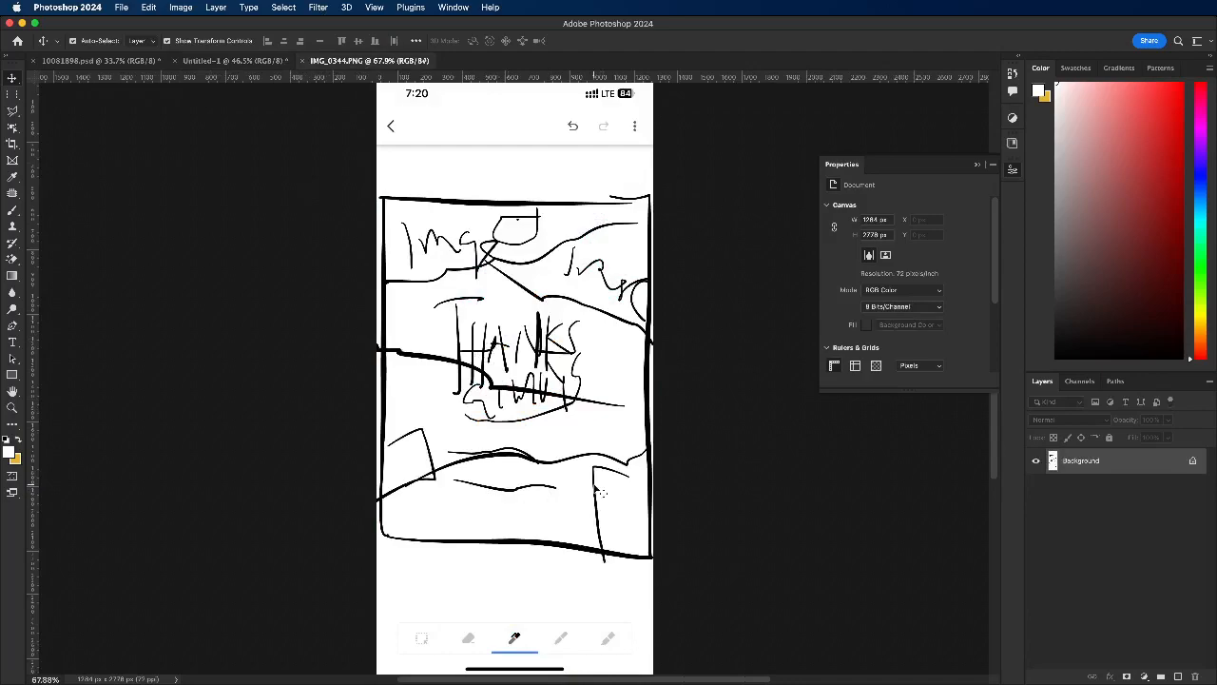
click(228, 64)
scroll(654, 445, down, 2)
scroll(618, 461, up, 1)
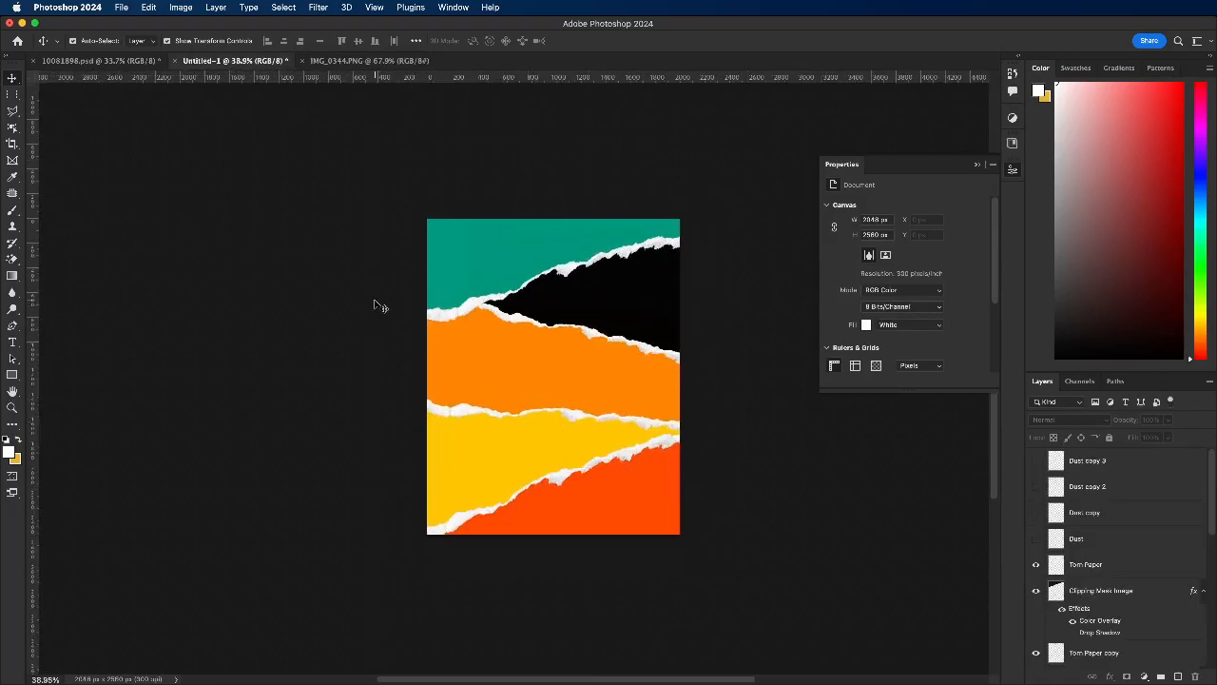
scroll(435, 307, up, 2)
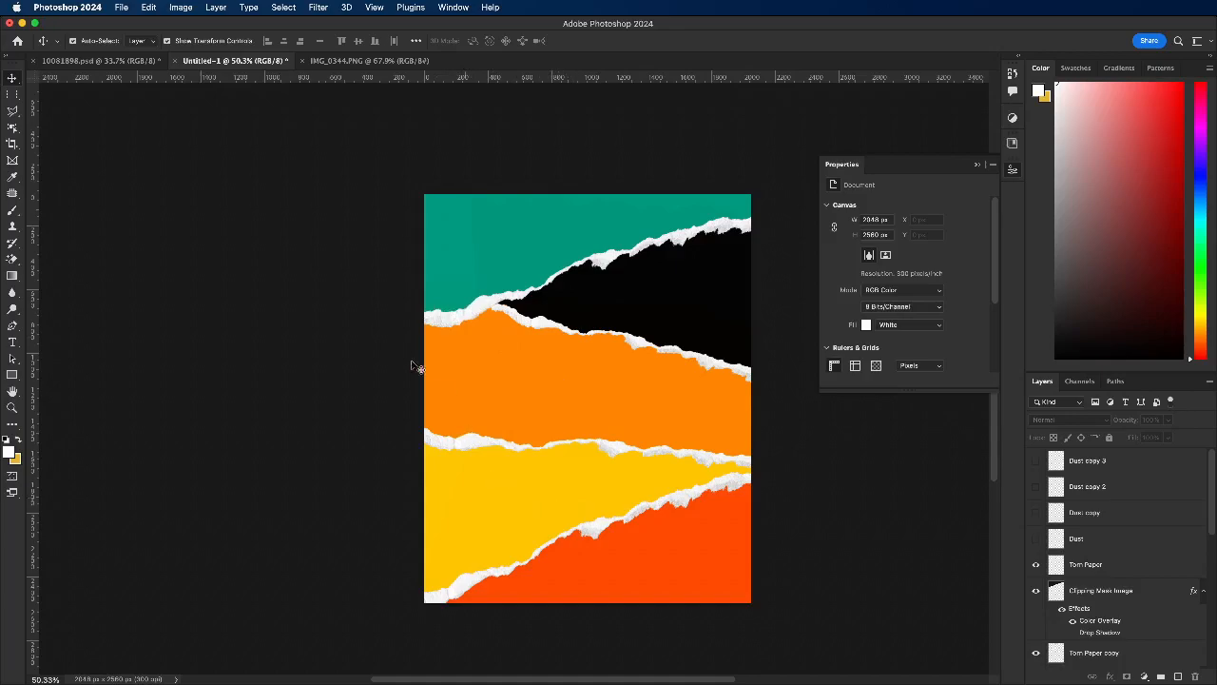
Step: Add a Color Overlay to the black strip, keeping its Drop Shadow hidden, and open the overlay colour for editing
alt+click(620, 278)
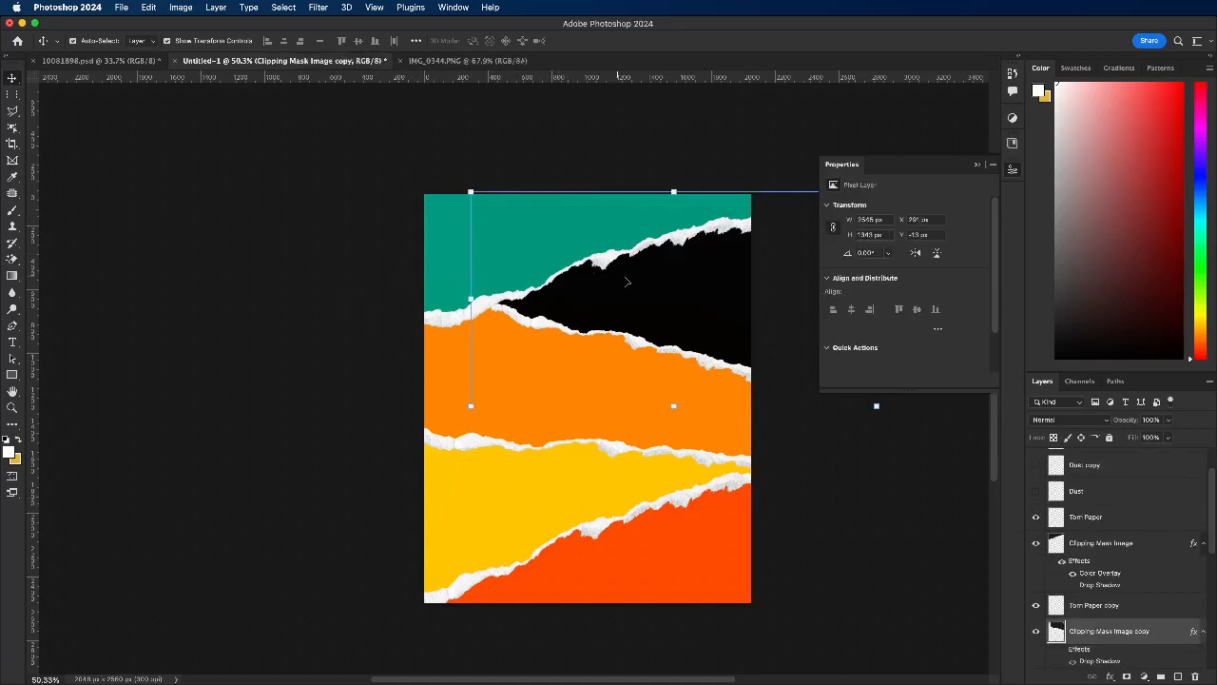
click(1063, 649)
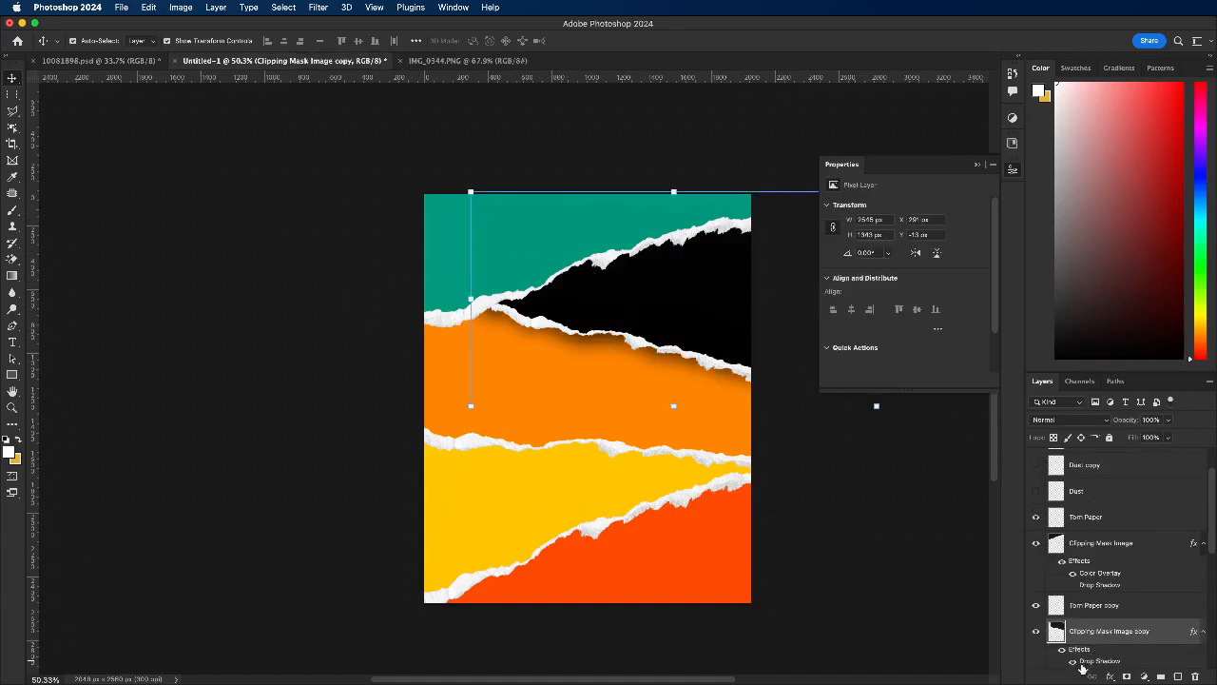
click(1074, 662)
click(1110, 677)
click(1132, 658)
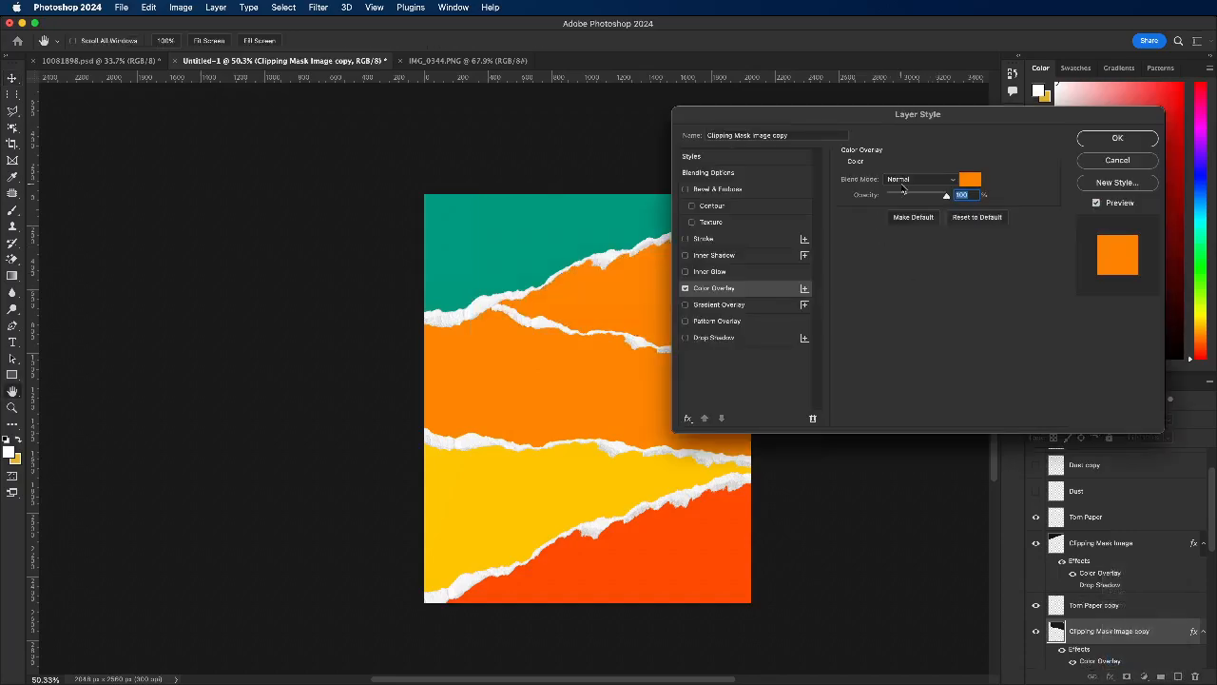
click(968, 181)
Step: Try black, blue, yellow-green and purple as overlay colours for the black strip
text(000000)
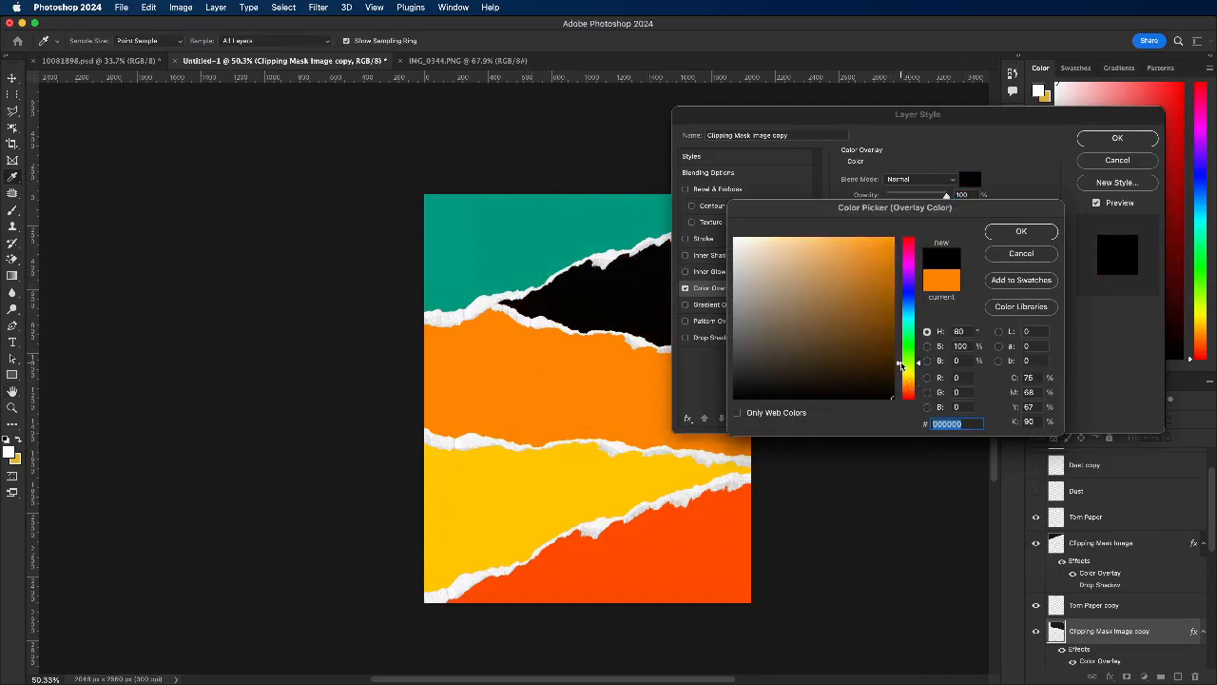
drag(907, 376, 915, 292)
click(893, 240)
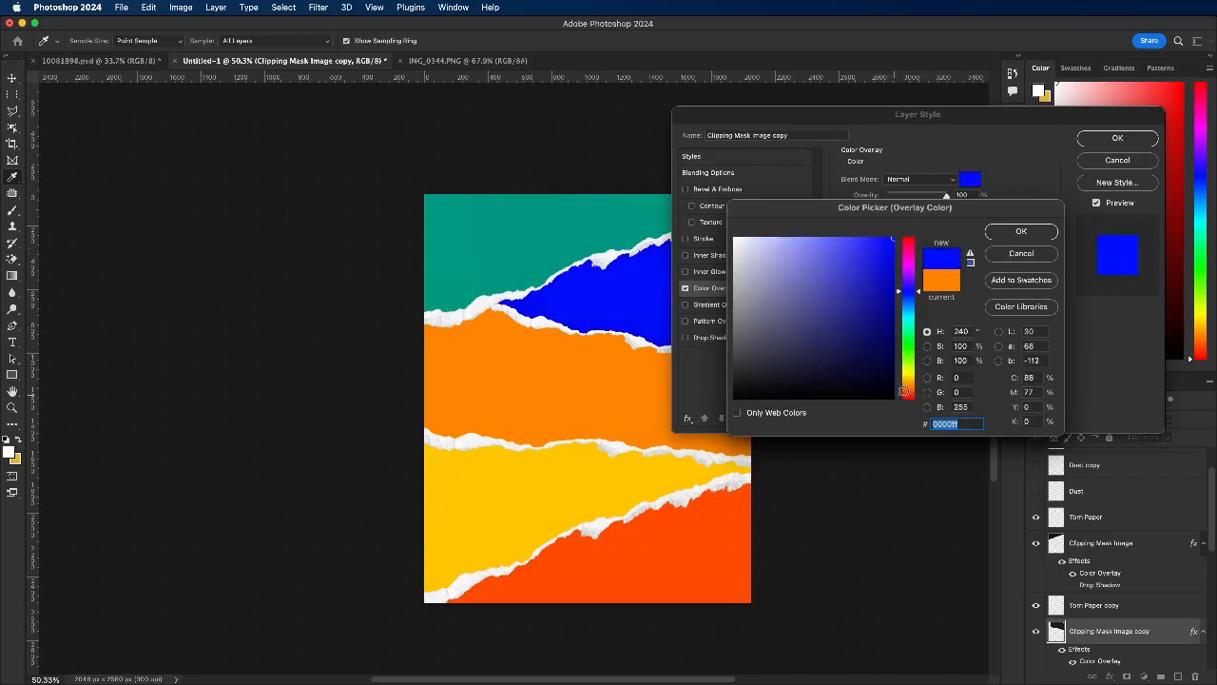
click(908, 384)
drag(909, 385, 910, 370)
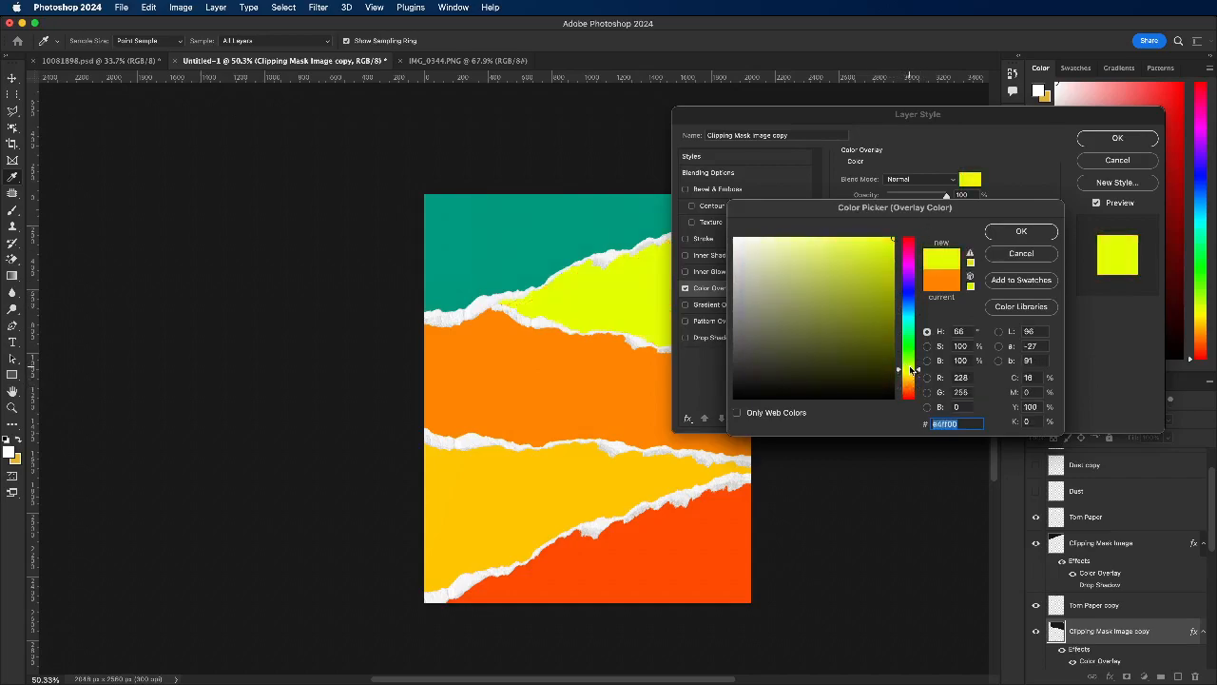
click(911, 303)
click(913, 290)
click(910, 307)
drag(910, 305, 910, 273)
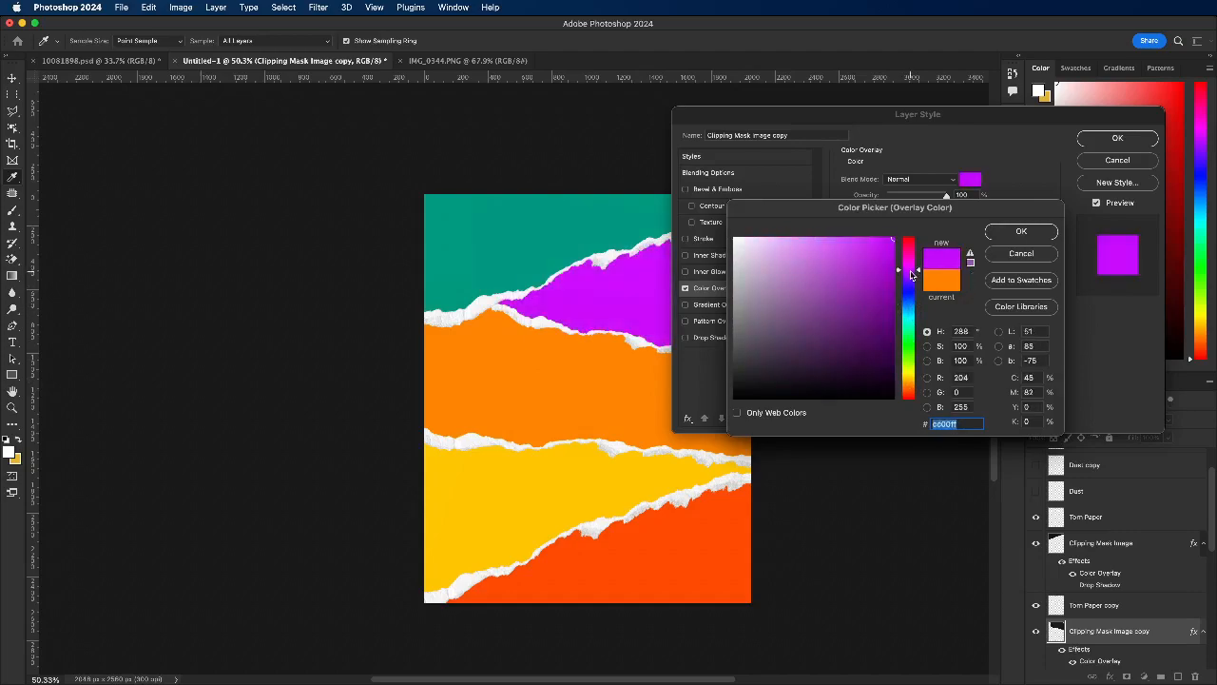
drag(911, 274, 911, 280)
Step: Set the black strip's Color Overlay to the very dark brown #190400 and apply the layer style
drag(910, 386, 910, 393)
click(857, 359)
drag(858, 358, 897, 385)
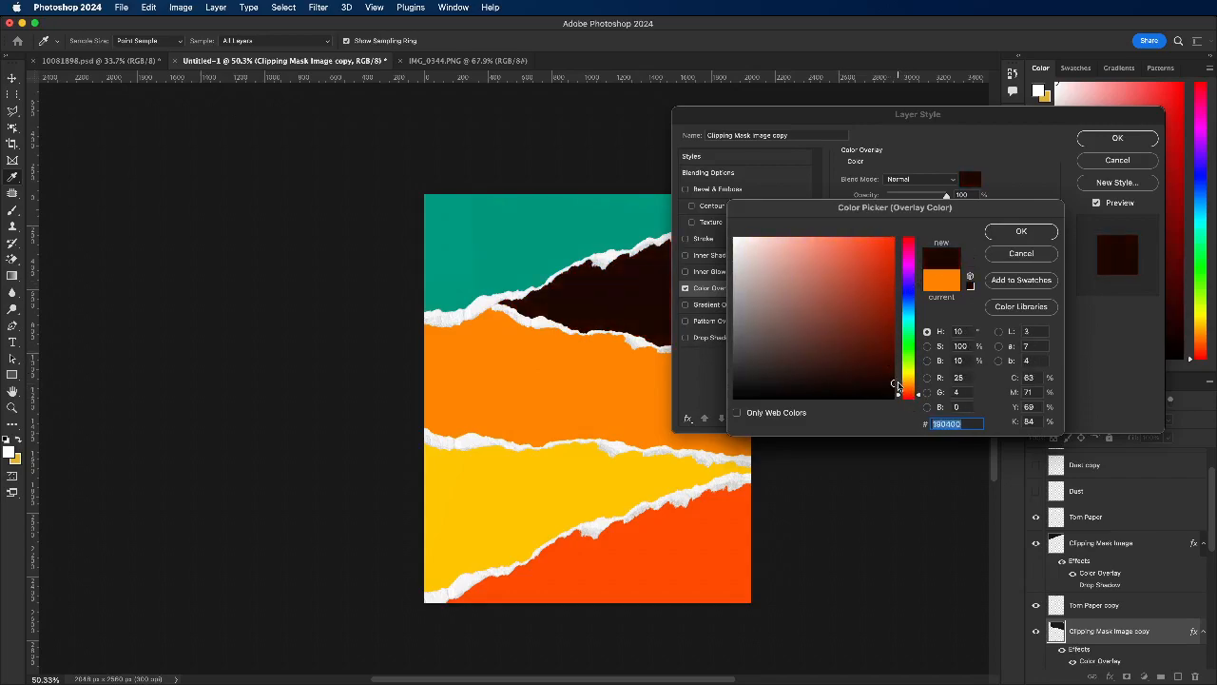
click(1028, 231)
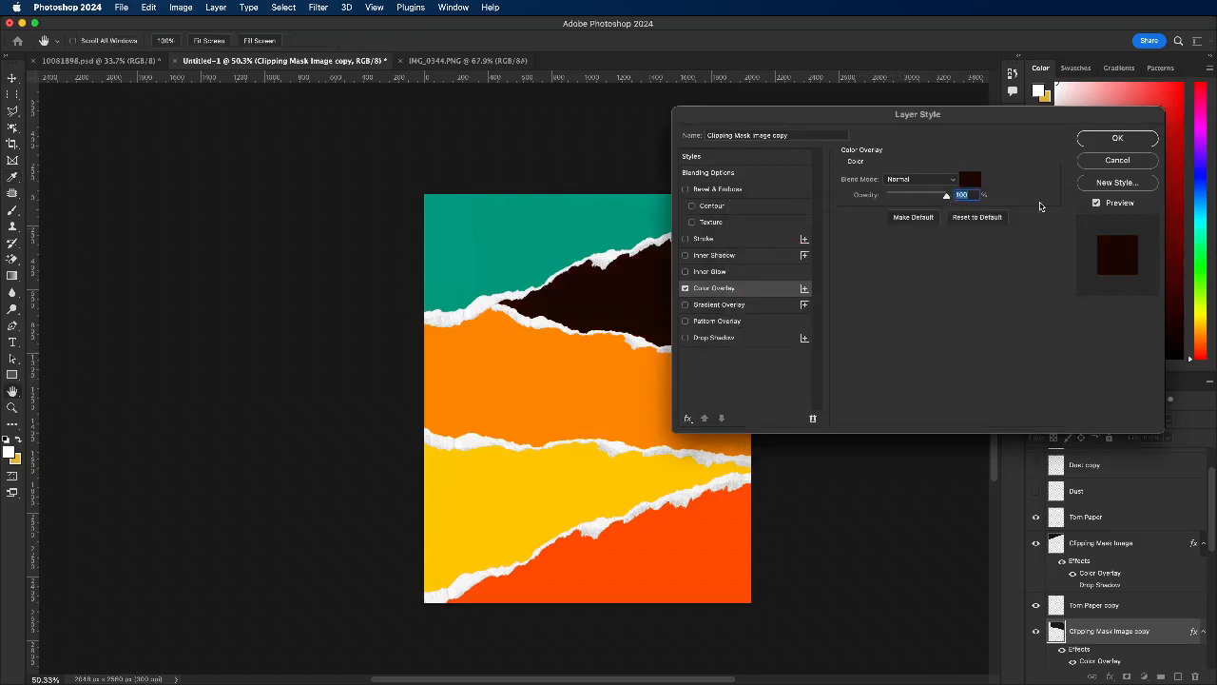
click(1117, 138)
key(v)
scroll(530, 314, up, 1)
scroll(530, 314, down, 1)
Step: Try a slightly darker green, #028e75, as the Color Overlay of the teal strip
click(437, 267)
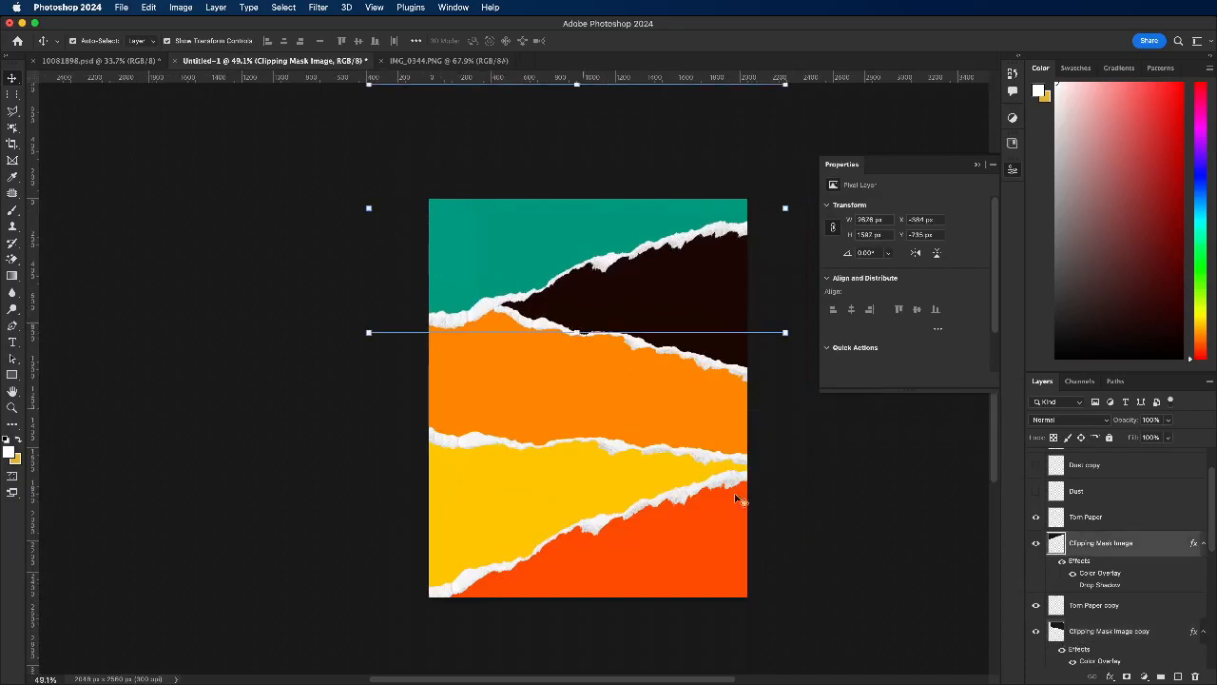
double_click(1089, 575)
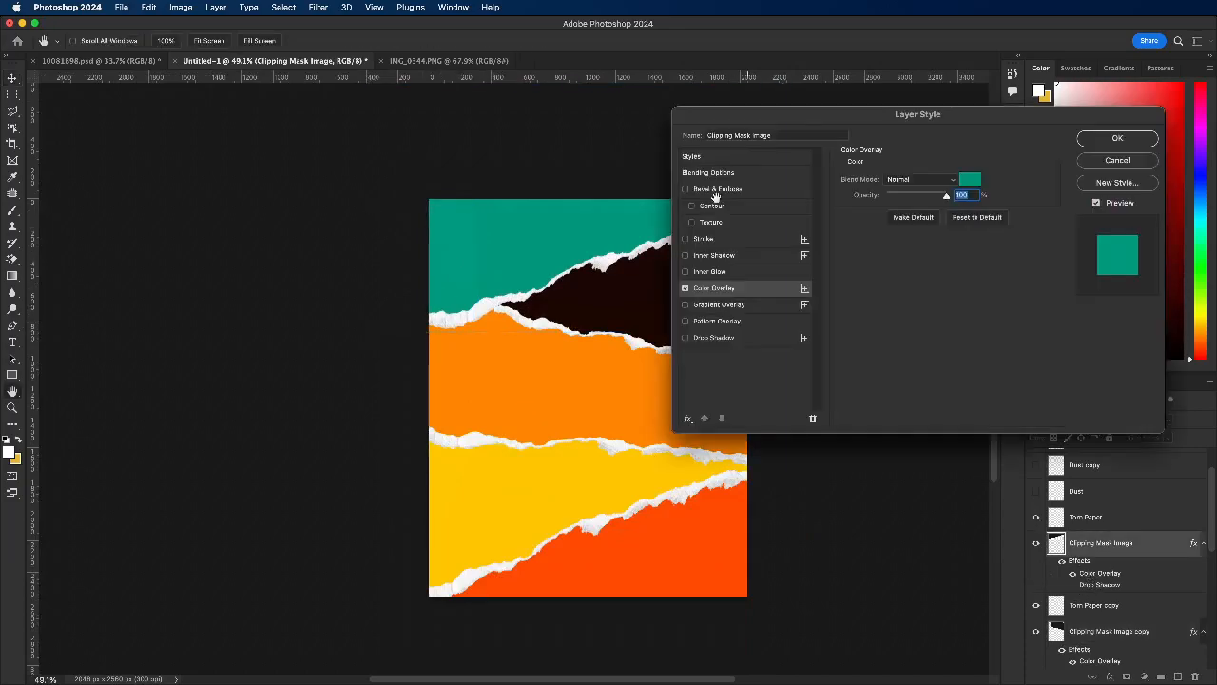
click(936, 185)
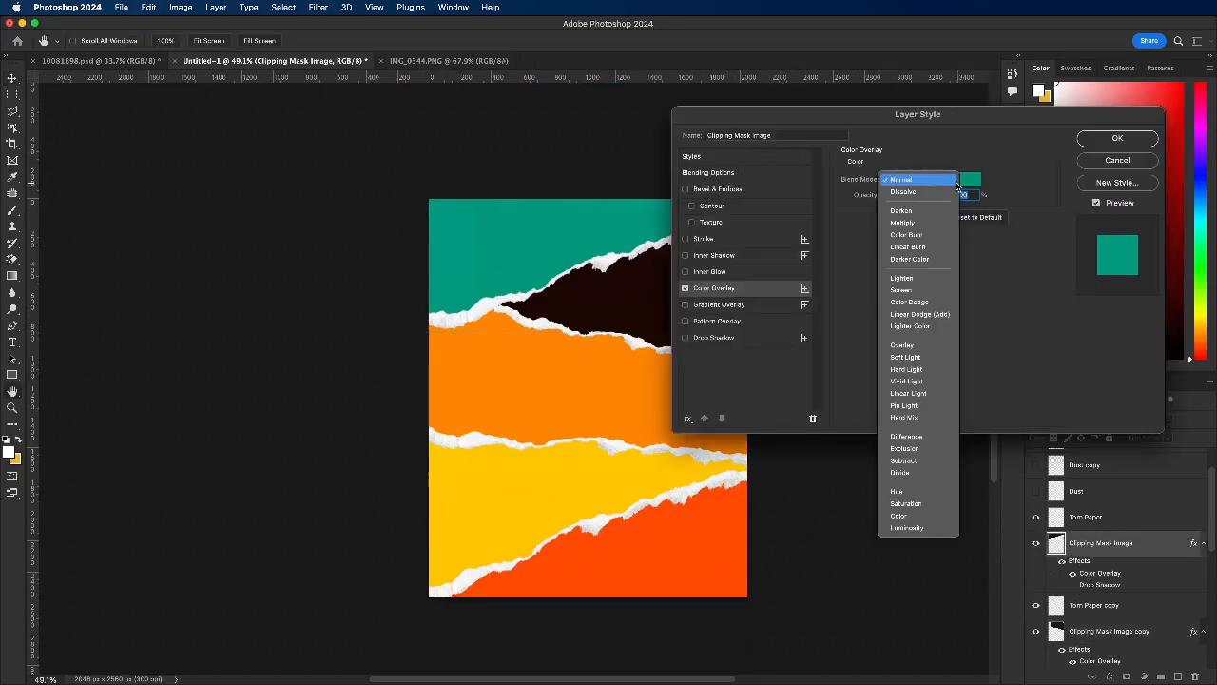
click(913, 179)
click(970, 179)
mouse_move(897, 316)
mouse_down()
mouse_move(884, 326)
mouse_move(903, 305)
mouse_move(889, 317)
mouse_move(884, 275)
mouse_move(892, 308)
mouse_up()
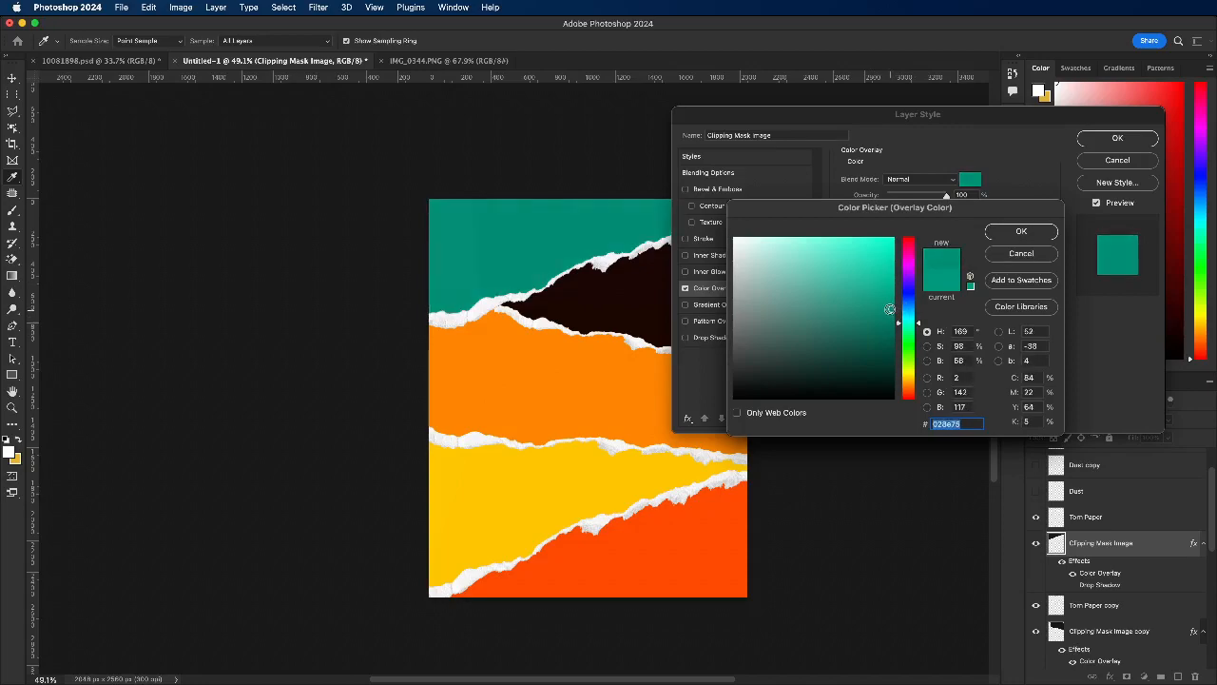
click(1022, 254)
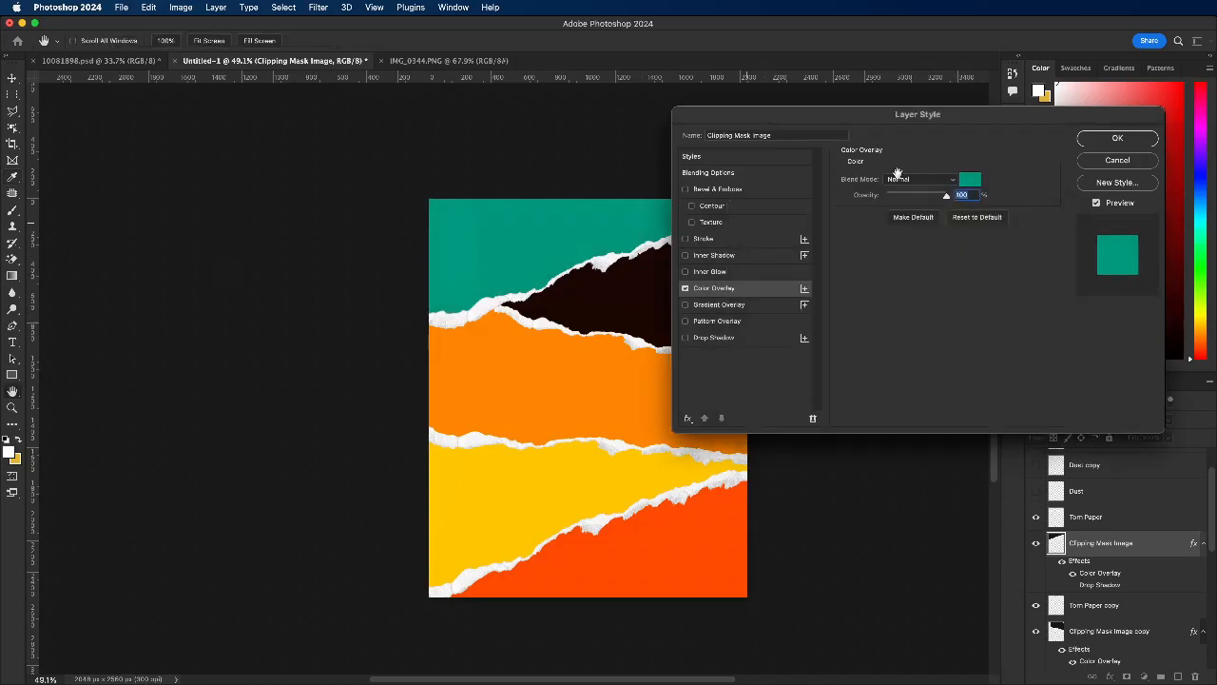
click(1118, 138)
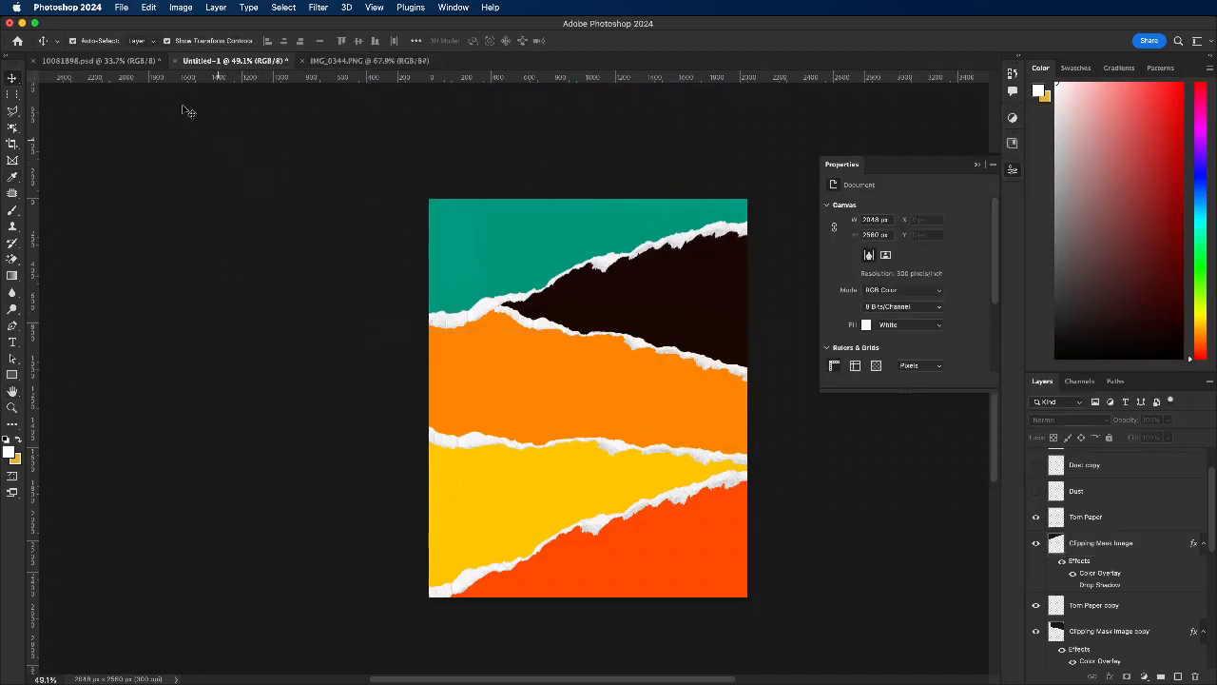
click(97, 61)
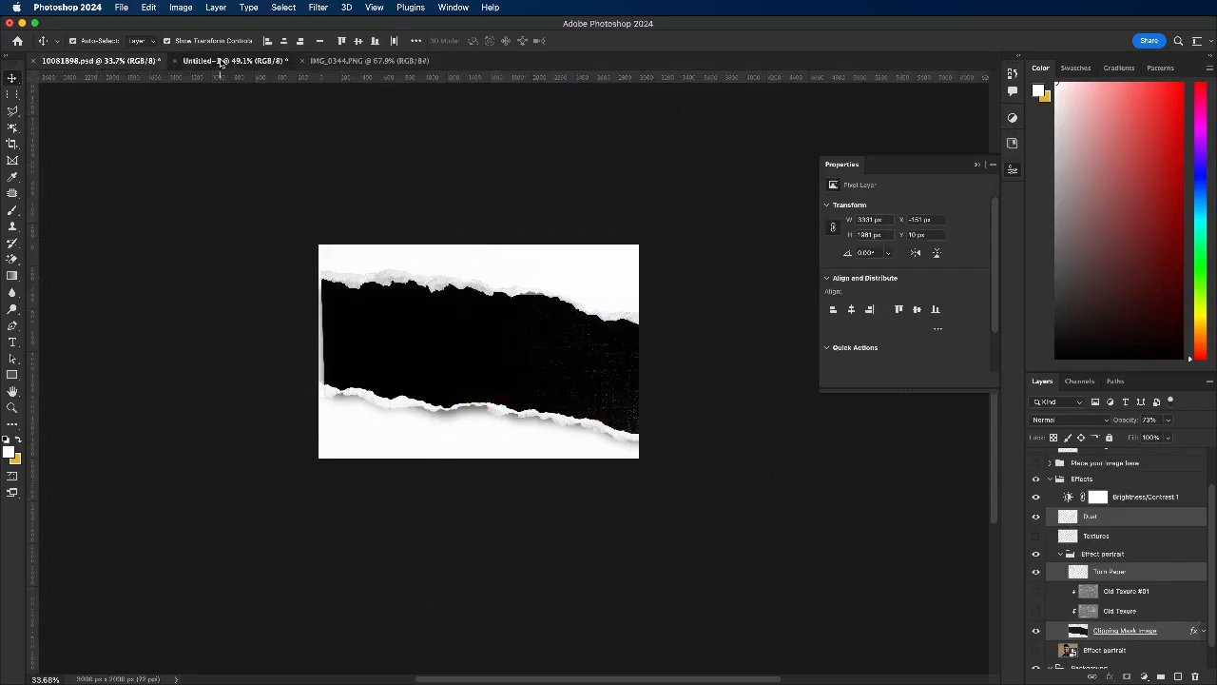
click(211, 60)
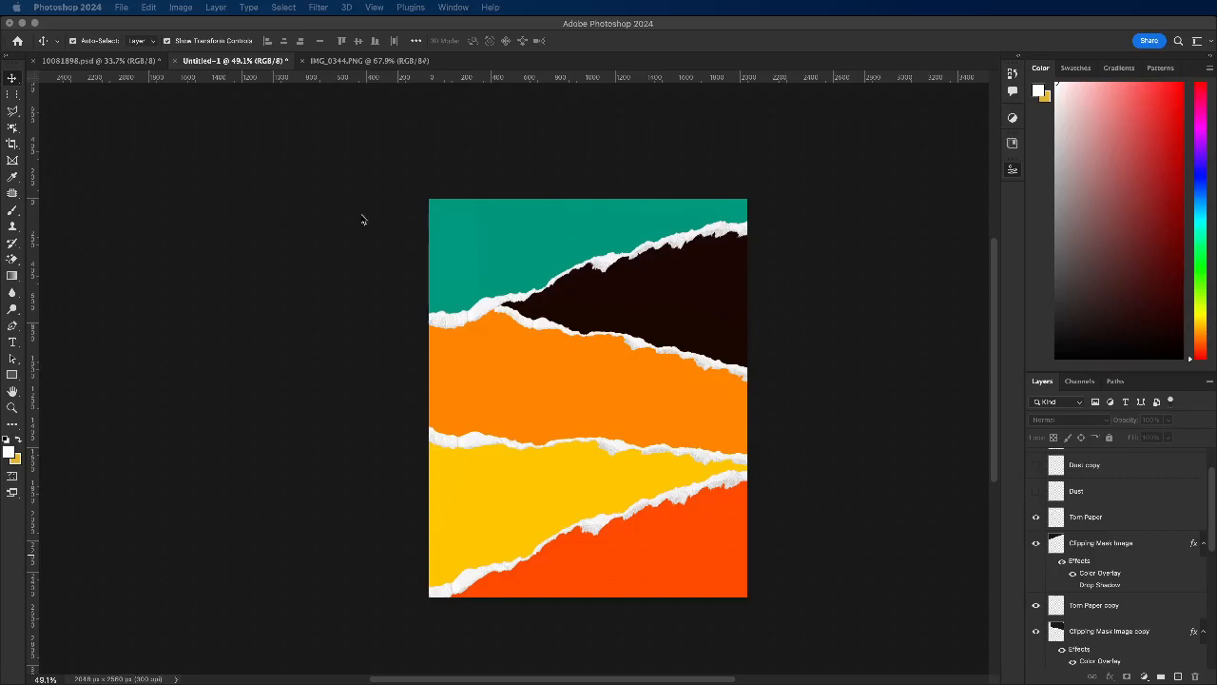
click(162, 222)
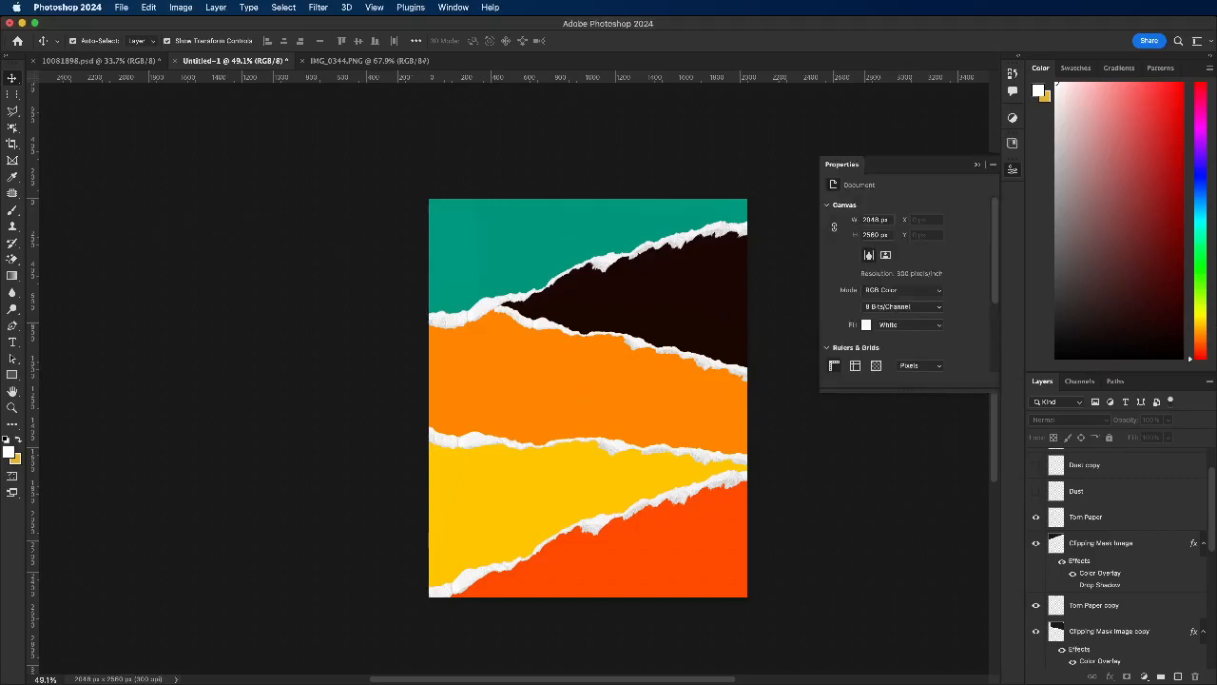
key(super+Tab)
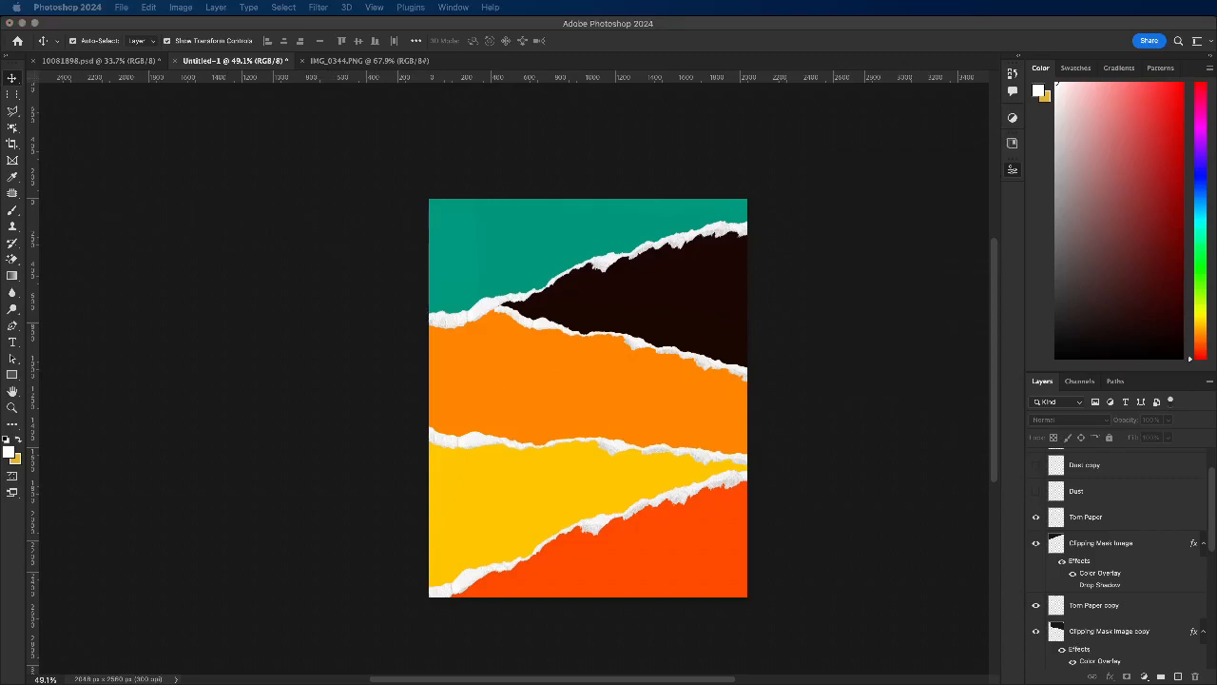
click(263, 277)
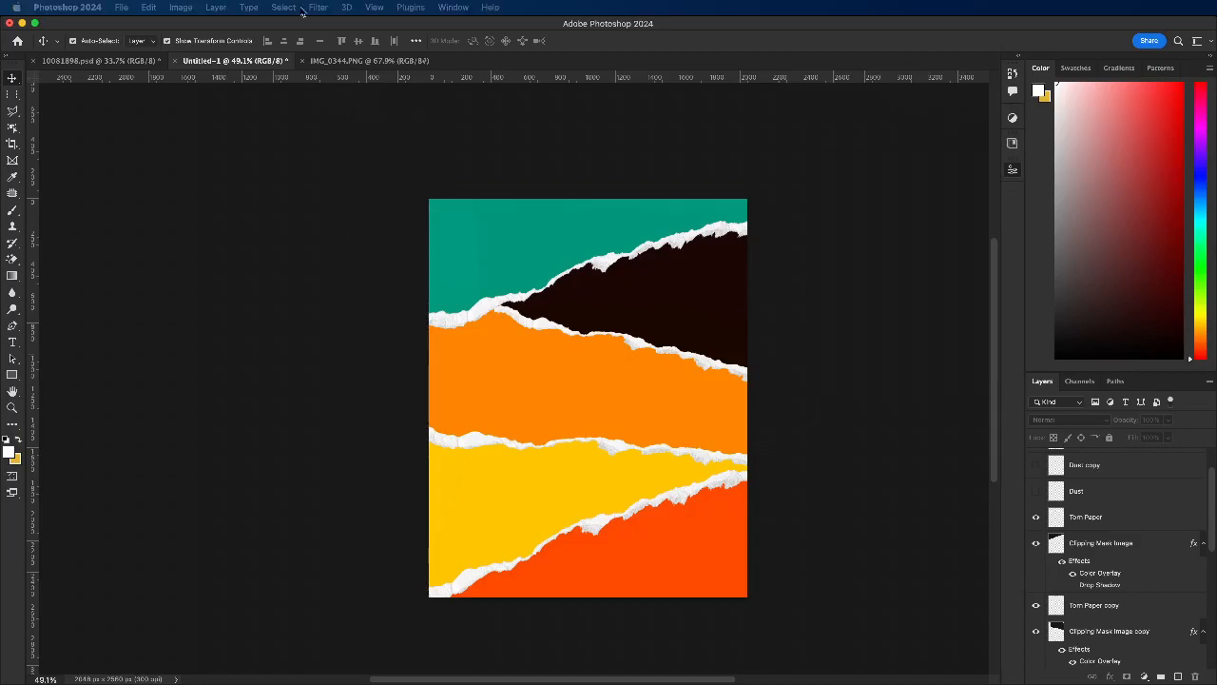
click(210, 226)
Step: Start placing an embedded image above the teal strip and browse the 28th April 2024 photo folder in Pictures
click(514, 250)
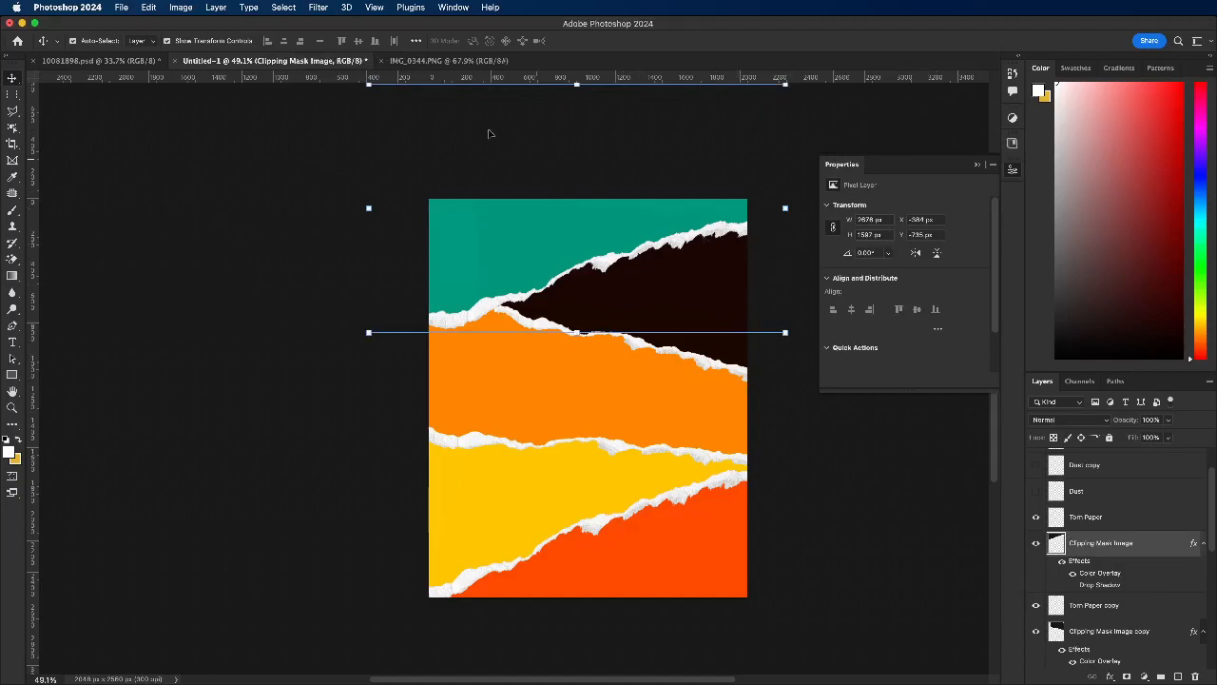
click(125, 9)
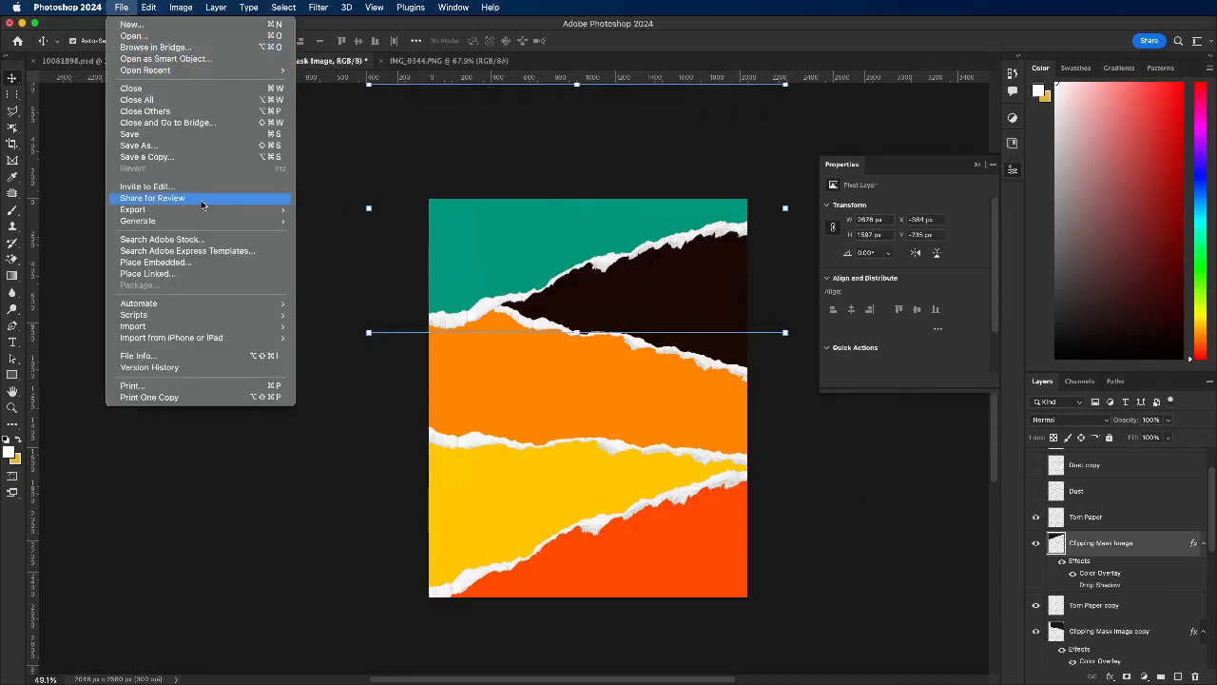
click(157, 262)
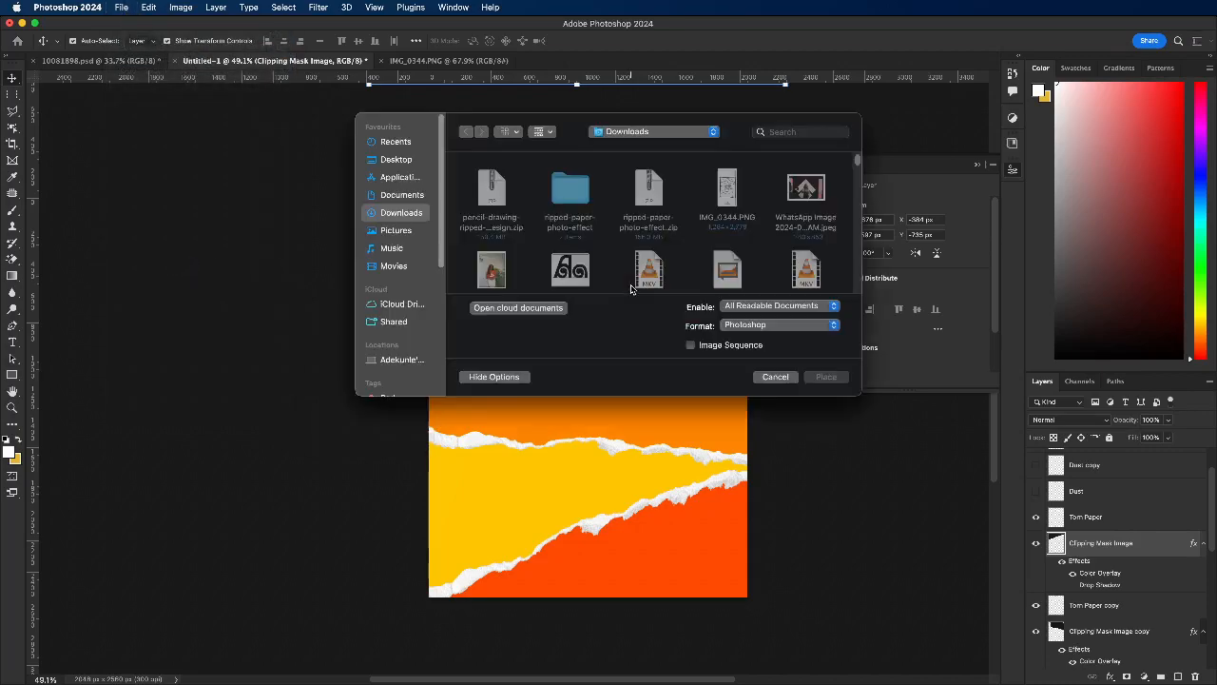
click(400, 179)
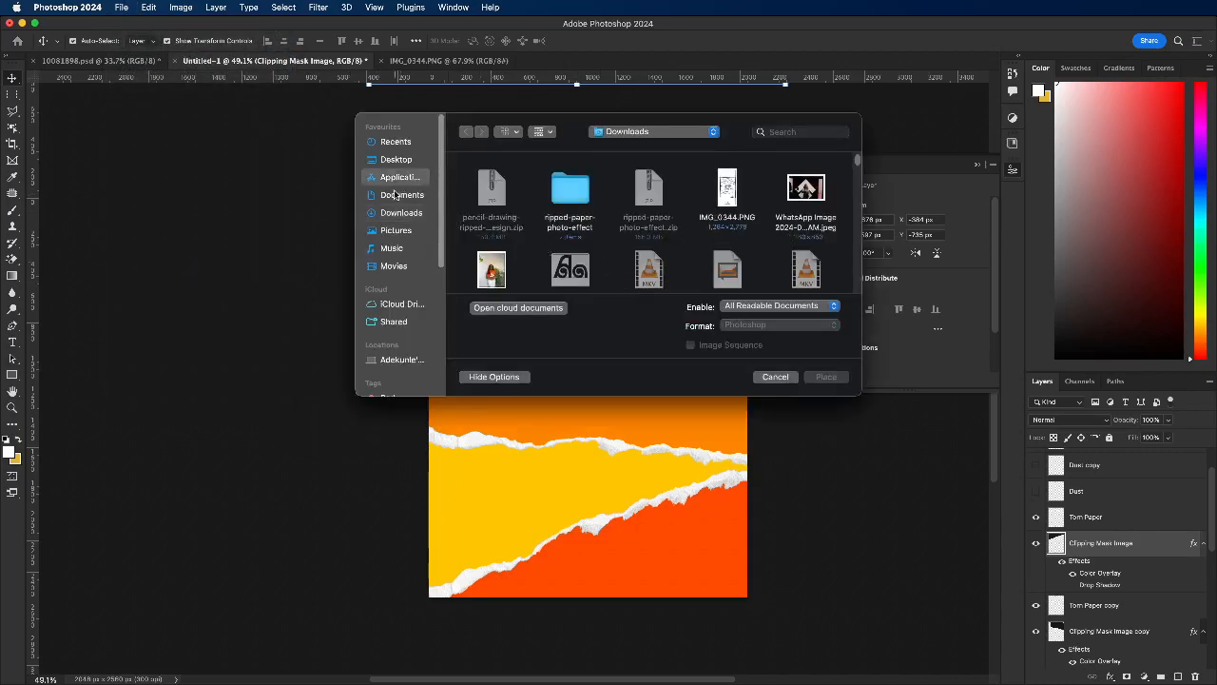
click(396, 230)
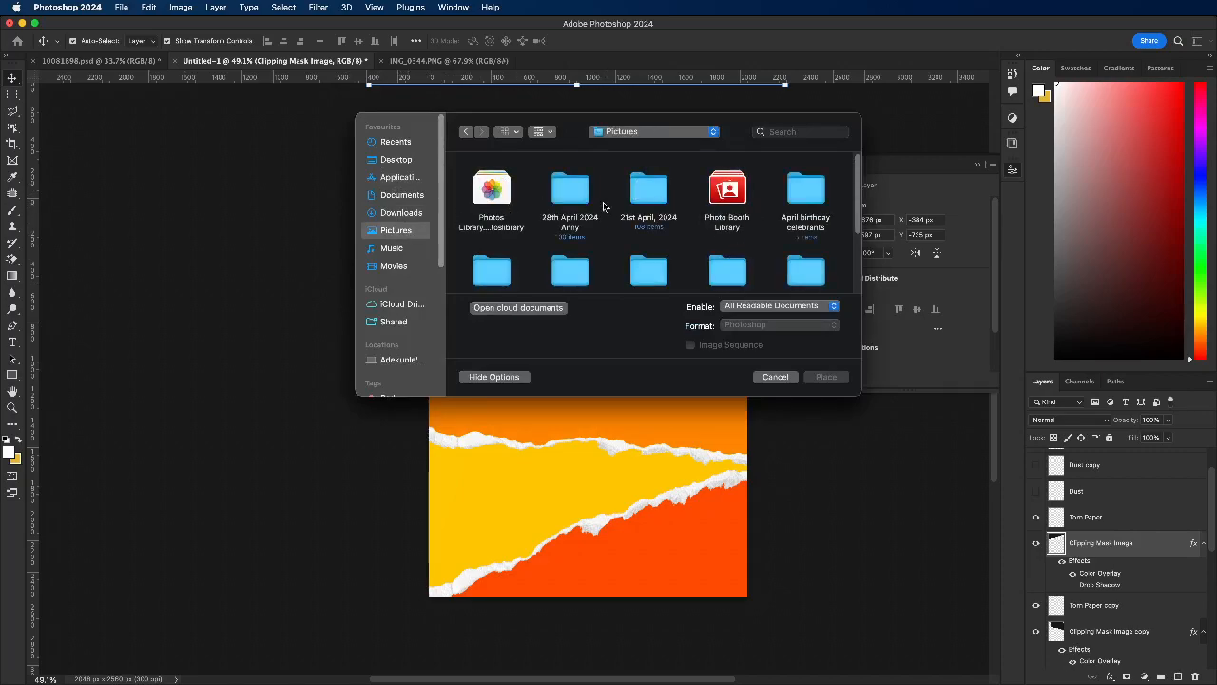
scroll(608, 200, down, 2)
double_click(573, 173)
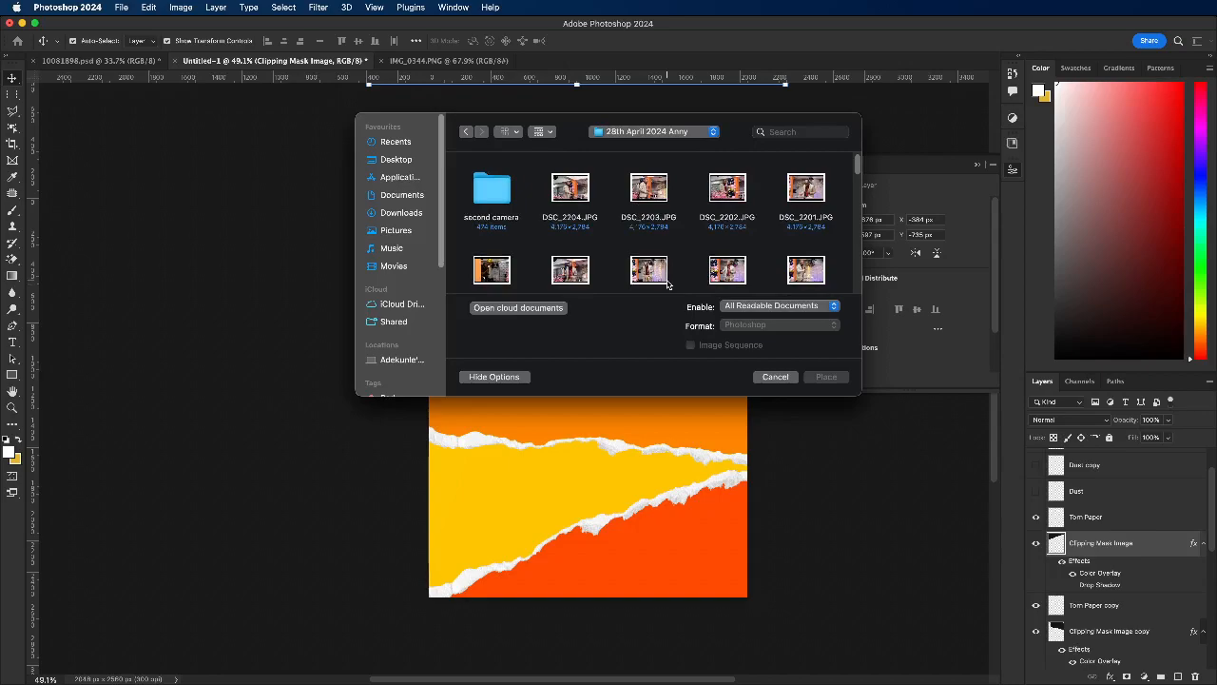
scroll(668, 283, down, 5)
scroll(758, 231, down, 5)
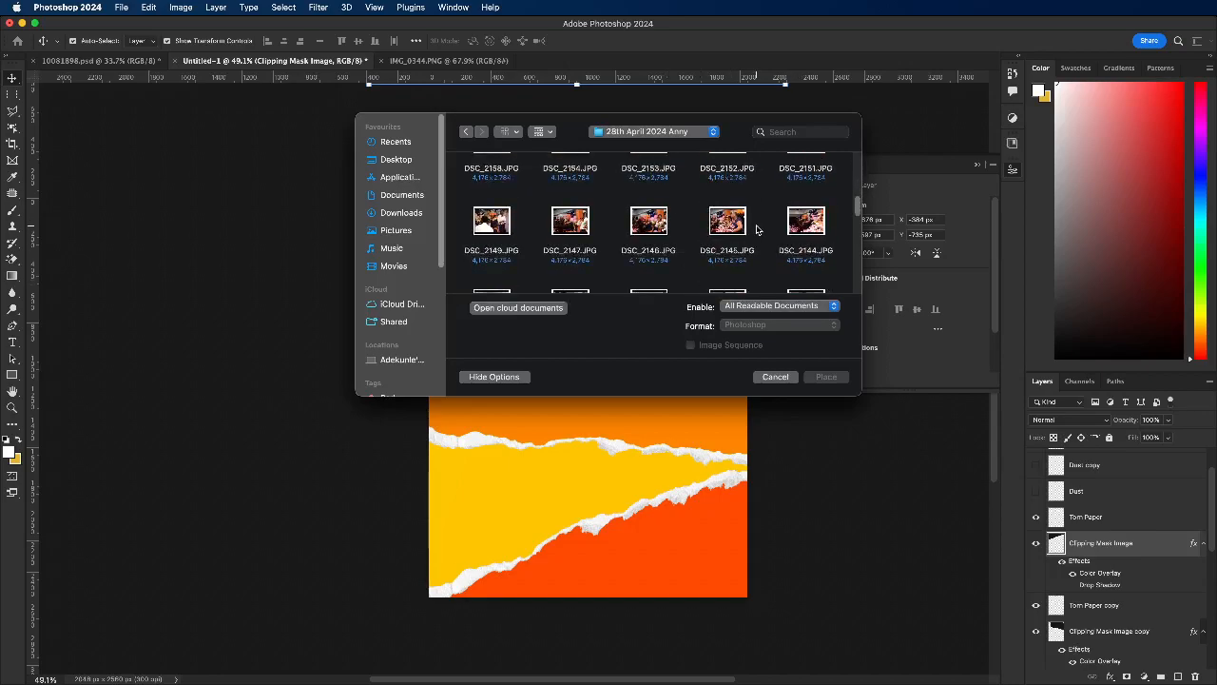
scroll(757, 230, down, 1)
scroll(757, 230, down, 3)
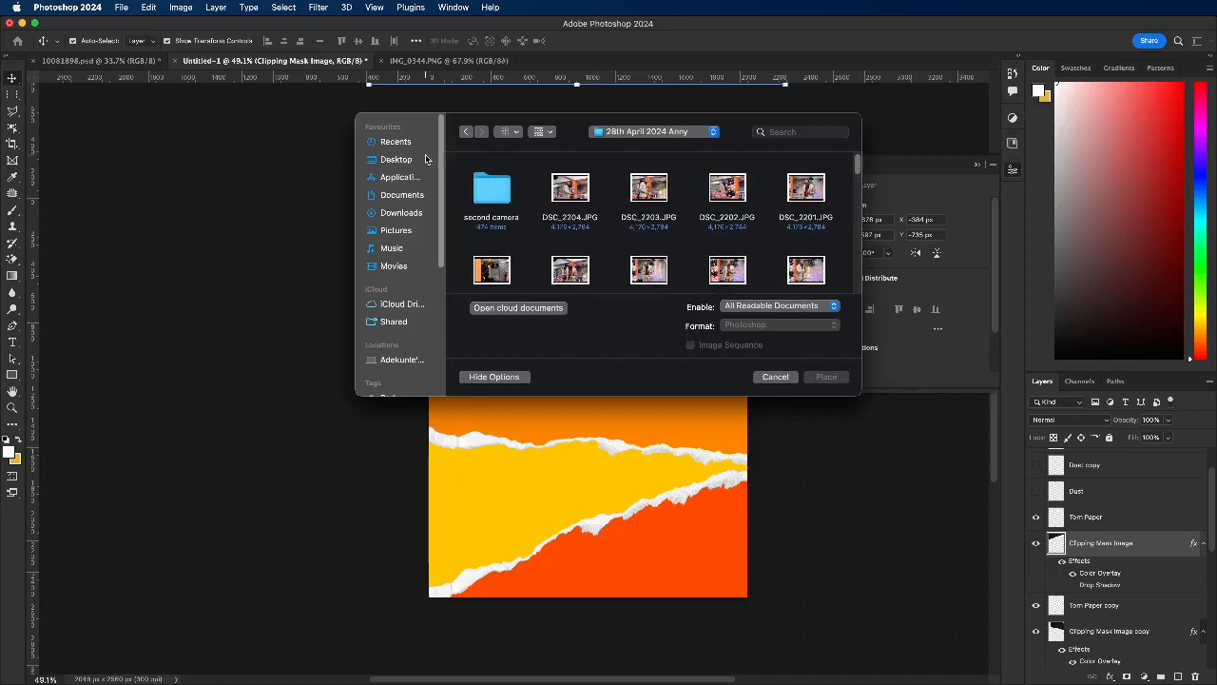
Step: Place the photo DSC_0695.JPG from the "second camera" subfolder as an embedded image above the teal strip's layer
double_click(503, 196)
scroll(663, 233, down, 5)
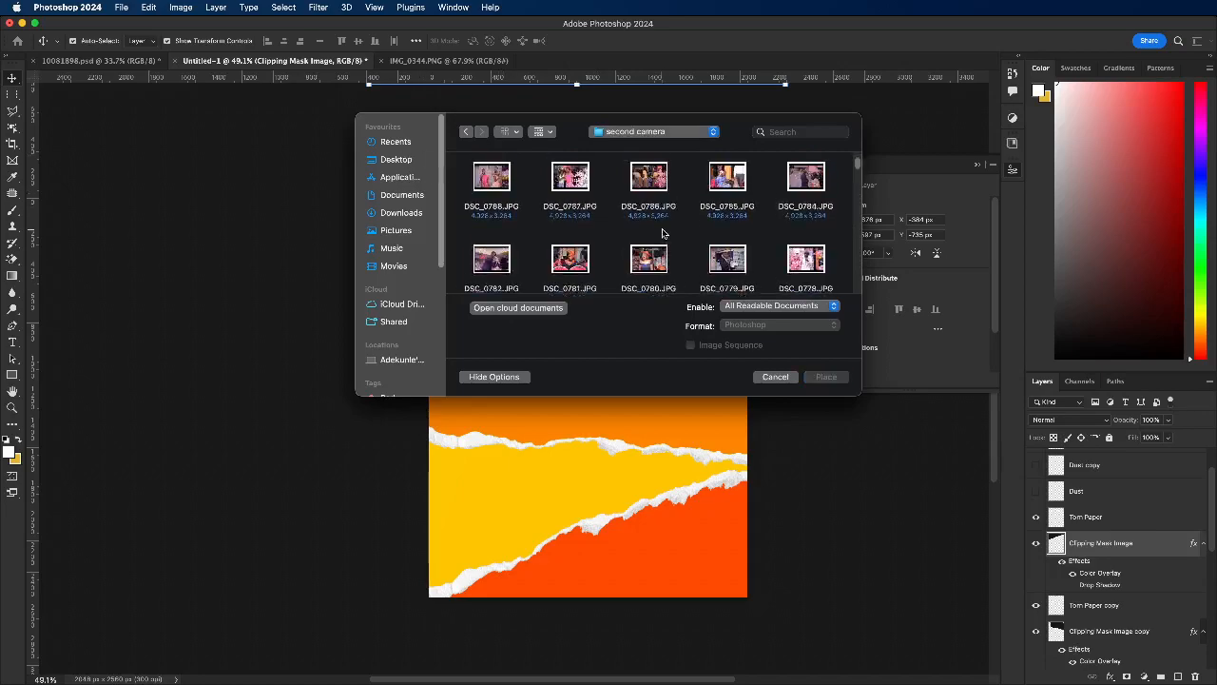
scroll(663, 233, down, 10)
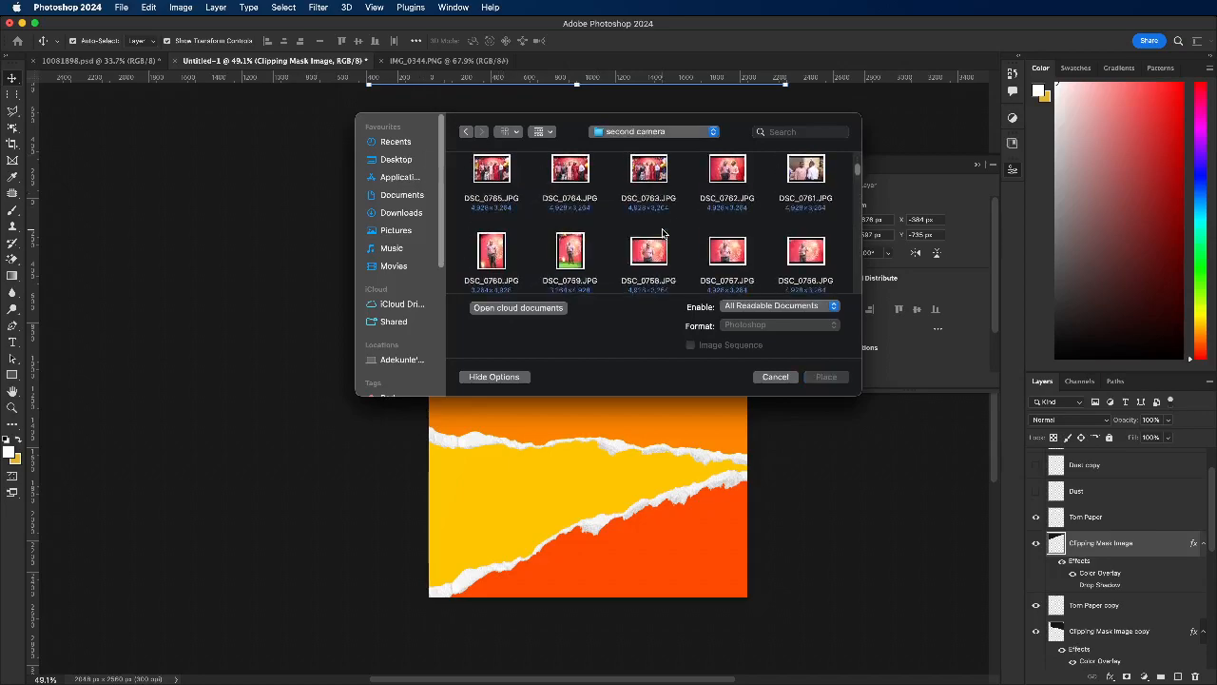
scroll(663, 233, down, 10)
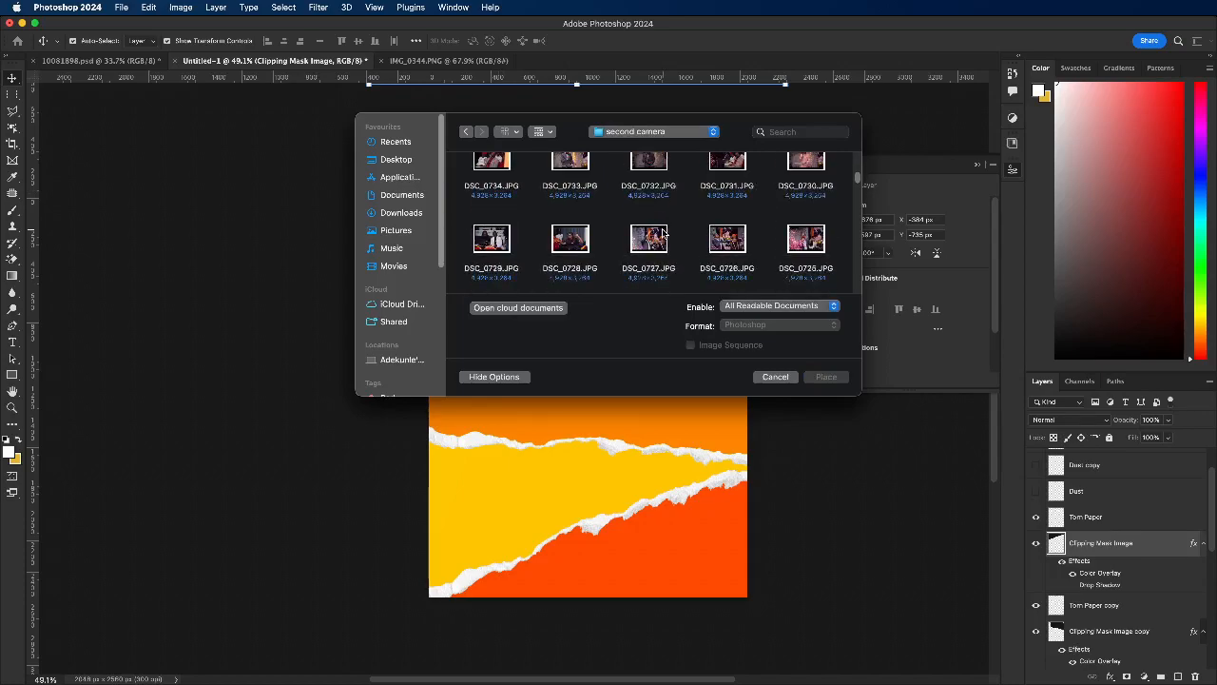
scroll(663, 233, up, 2)
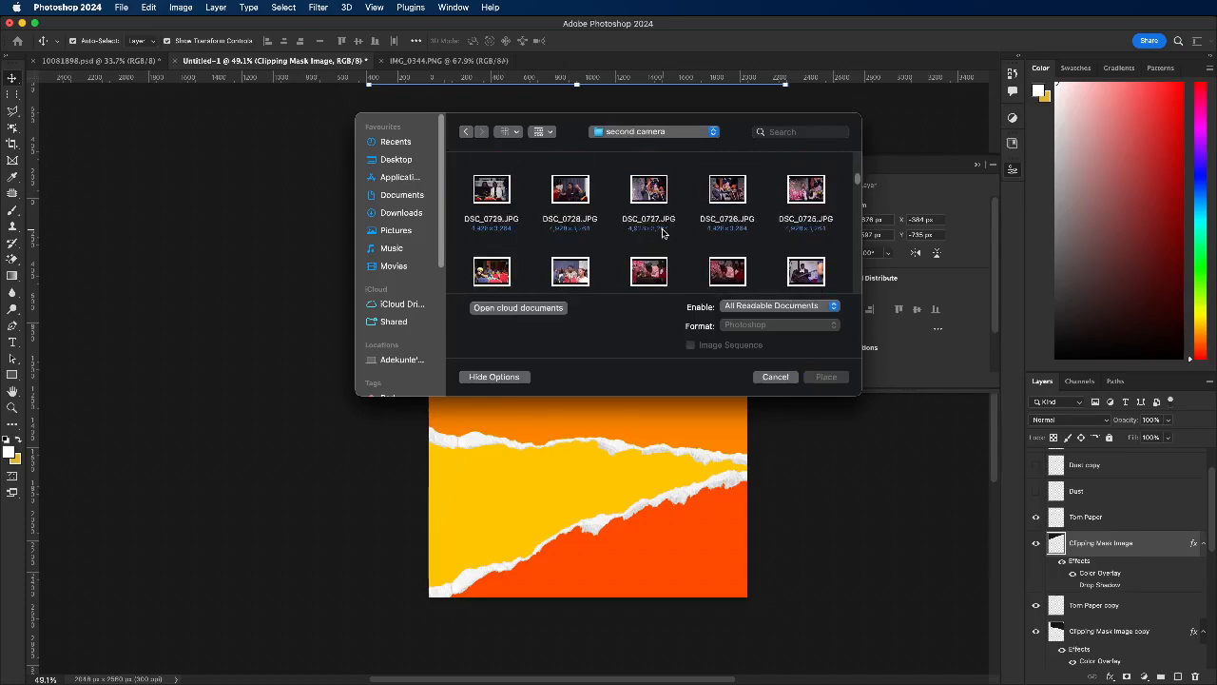
scroll(663, 233, down, 10)
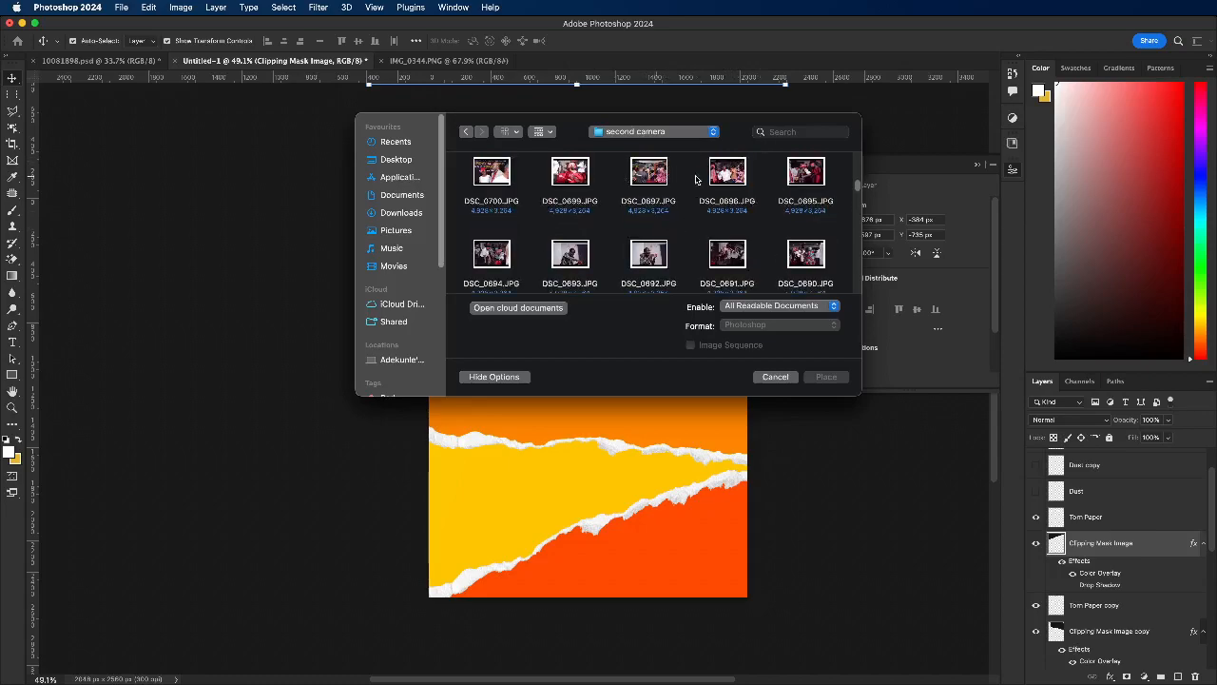
click(811, 176)
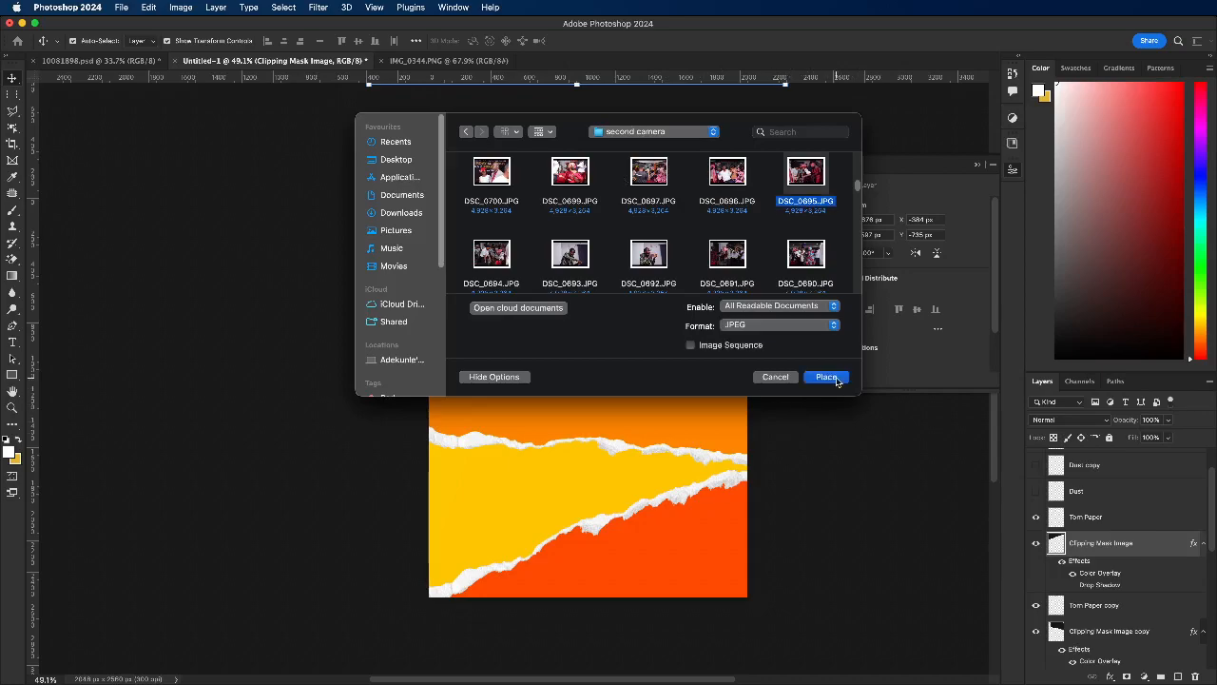
click(826, 378)
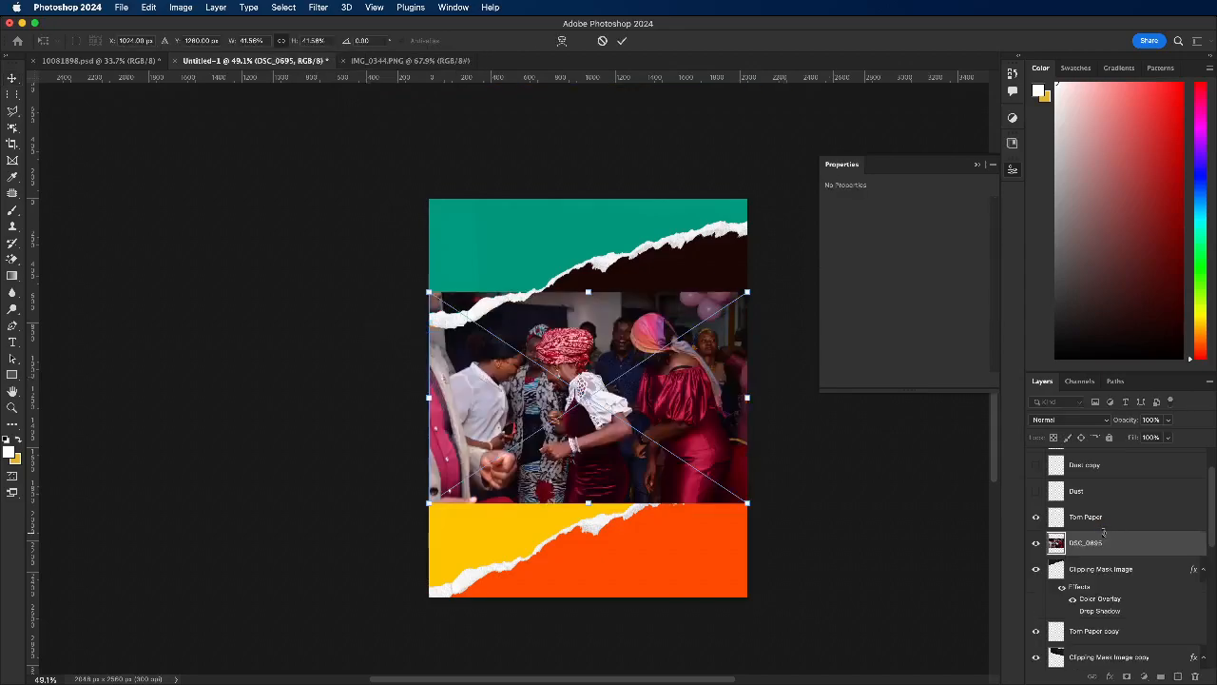
Step: Move the placed photo up over the teal and dark brown strips and scale it to about 46.17%
drag(666, 418, 648, 300)
drag(731, 280, 764, 280)
drag(574, 276, 567, 268)
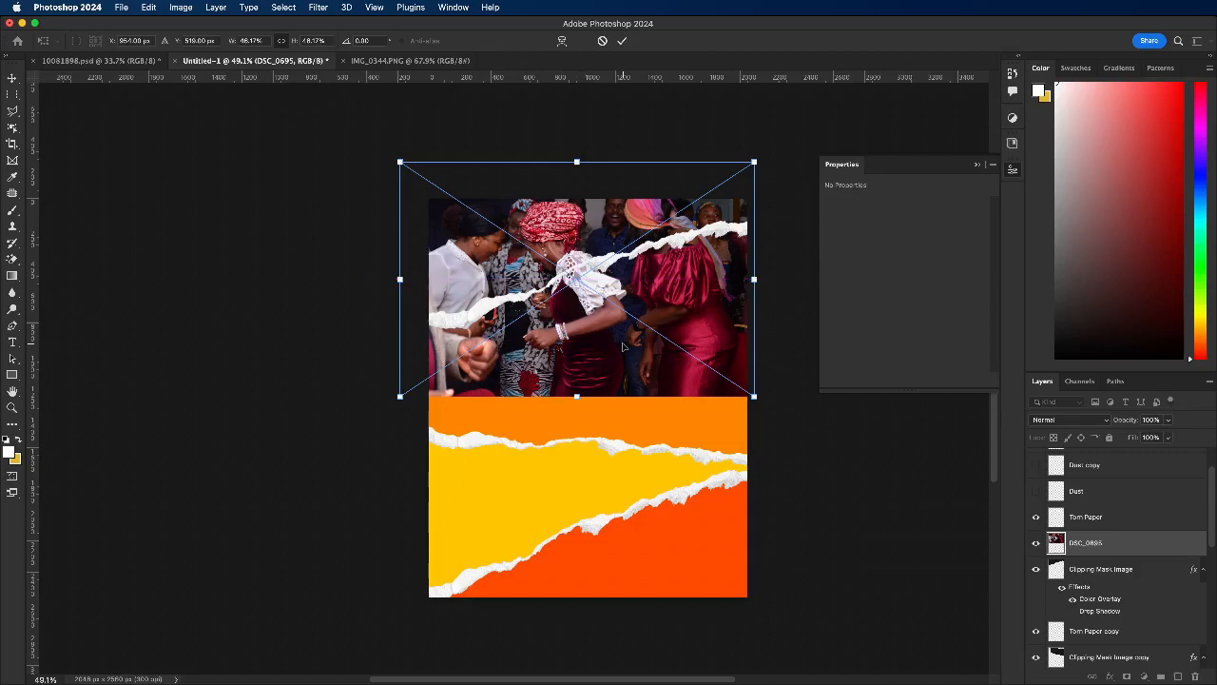
right_click(1105, 547)
click(685, 319)
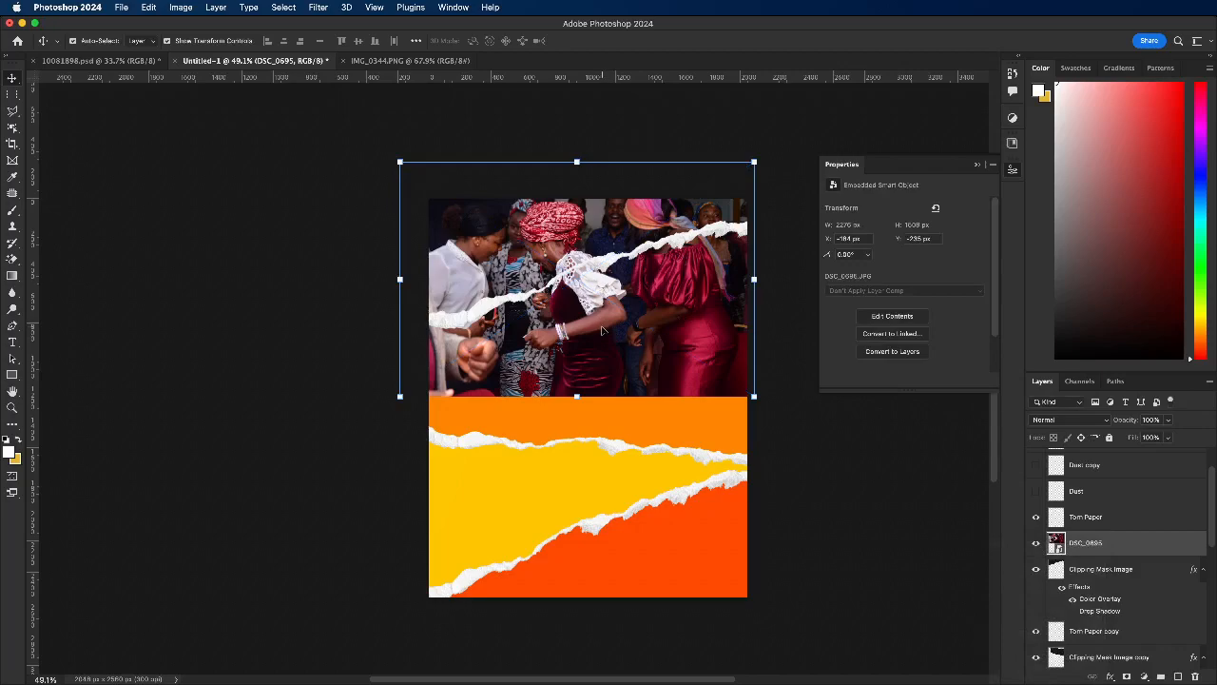
Step: Clip the DSC_0695 photo to the teal strip's layer with a clipping mask
click(1138, 578)
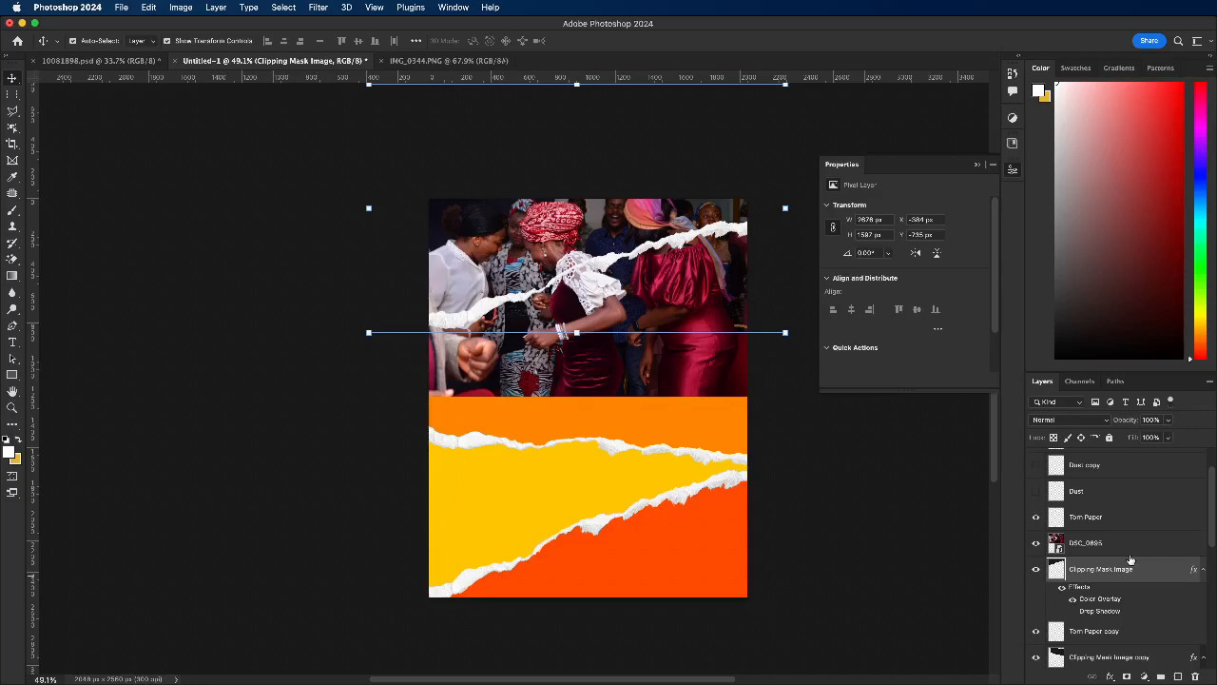
click(1113, 540)
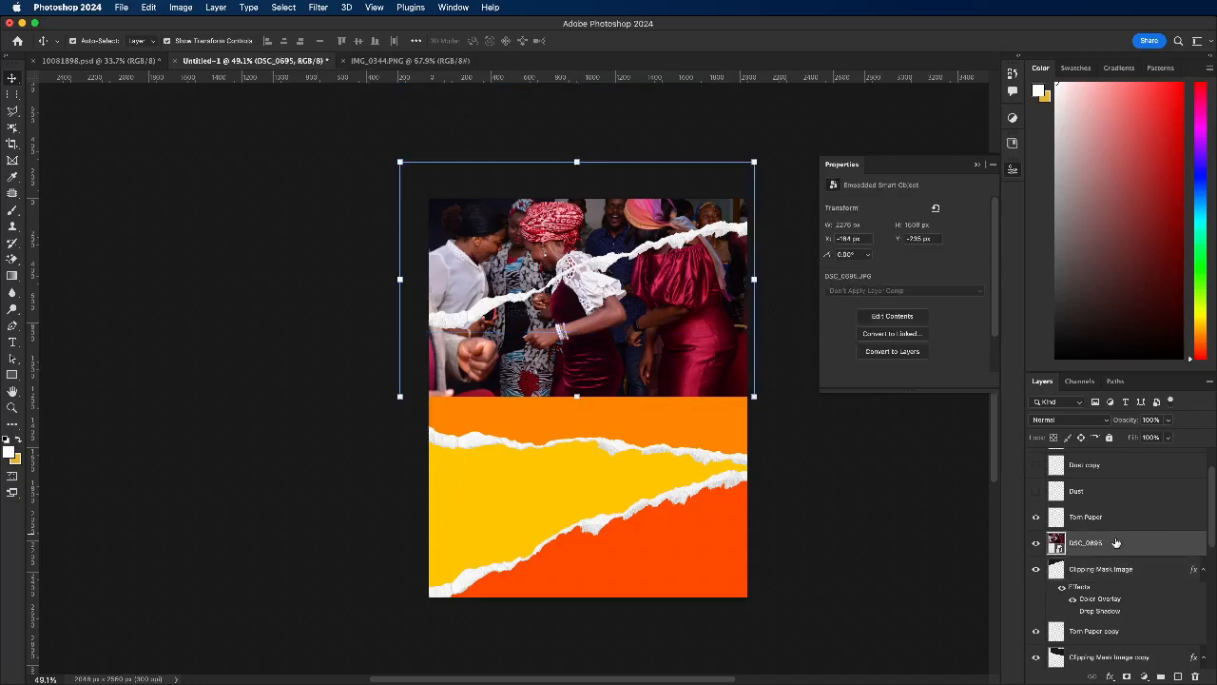
right_click(1117, 542)
right_click(1119, 545)
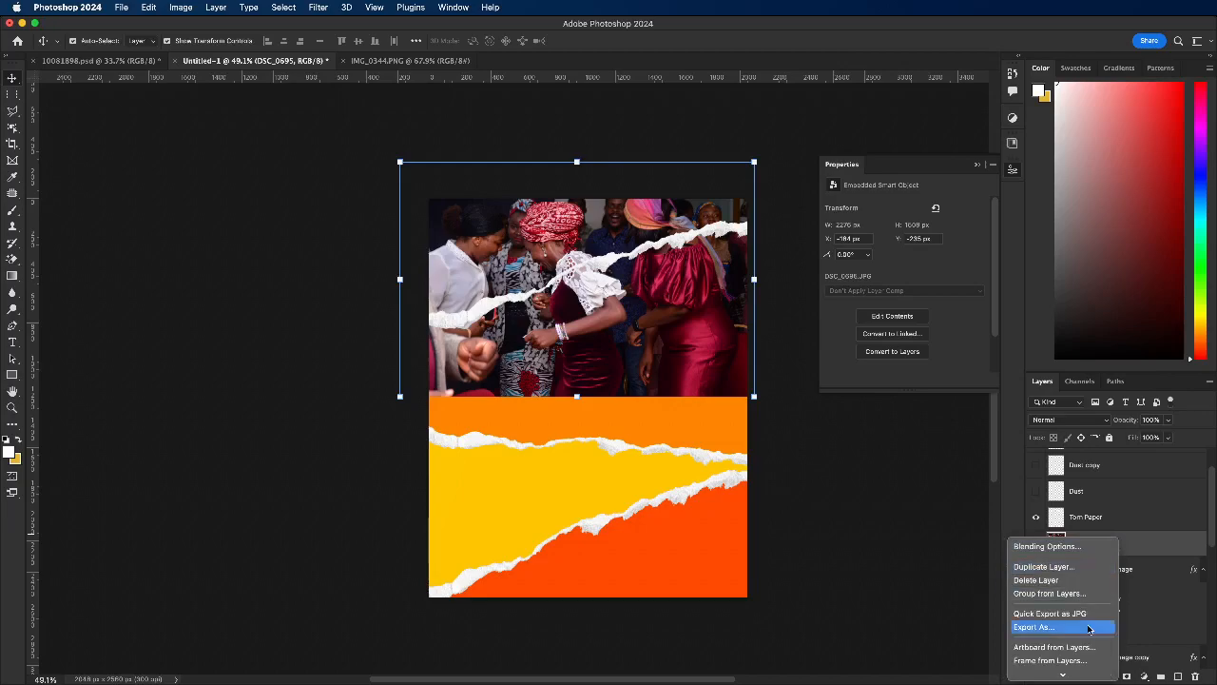
mouse_move(1061, 675)
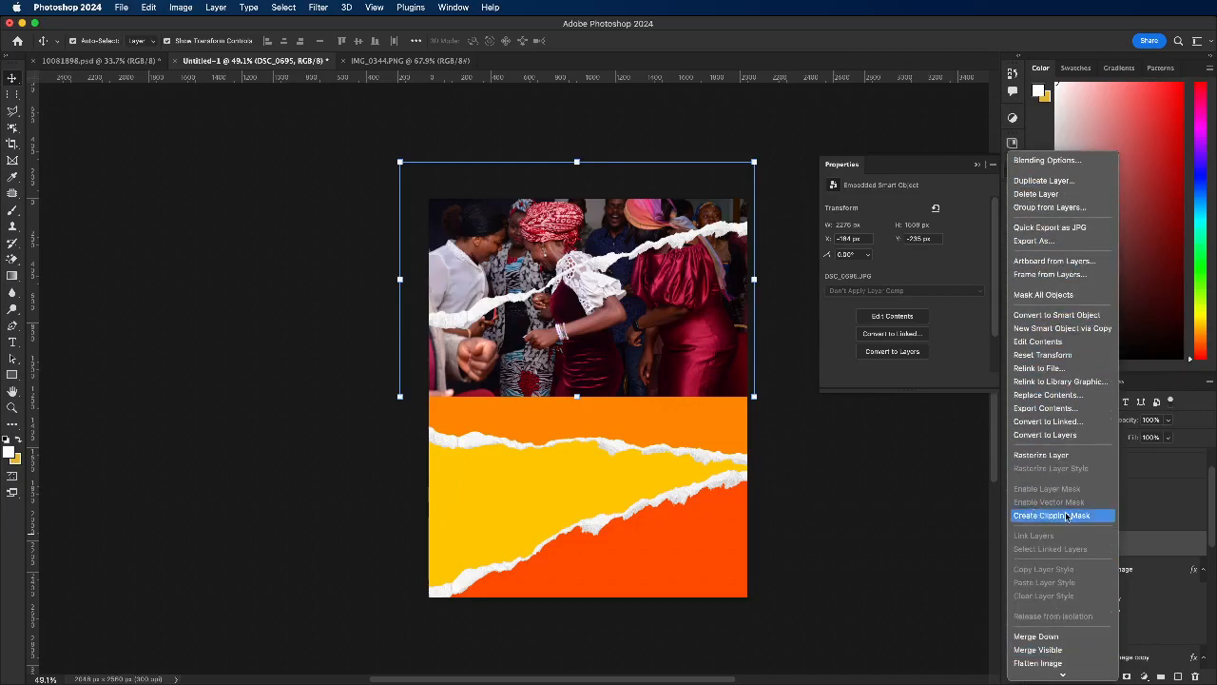
click(1086, 517)
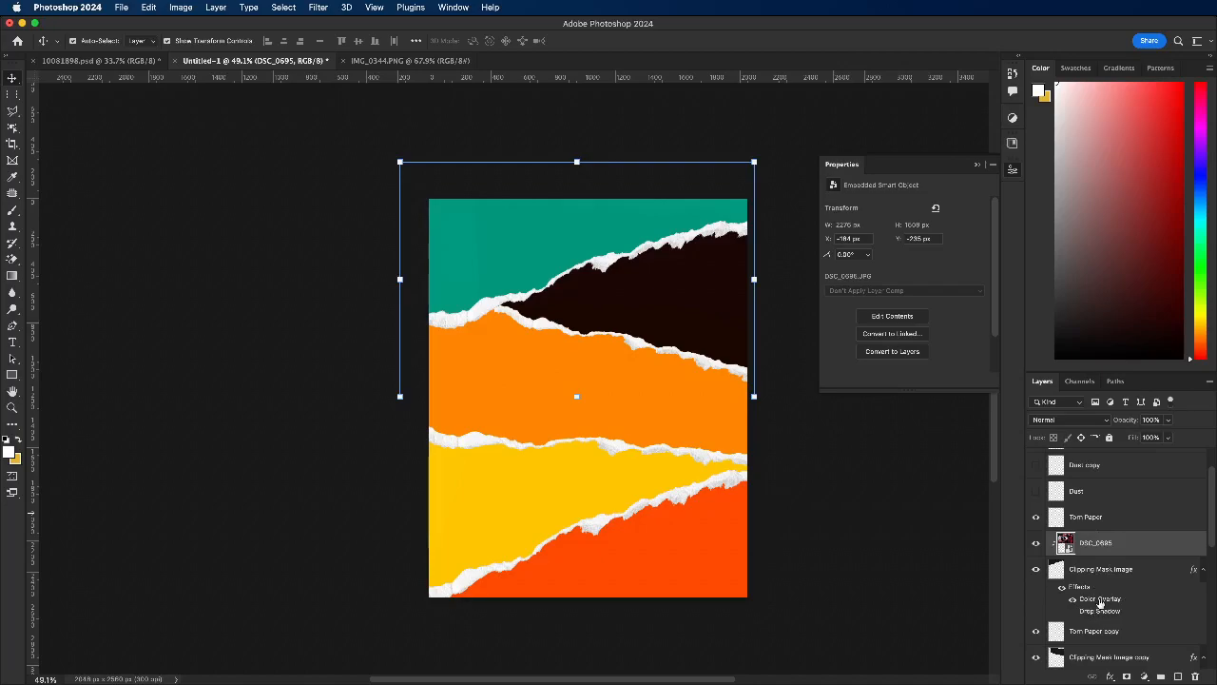
Step: Release the DSC_0695 photo from its clipping mask on the teal strip's layer
click(1122, 568)
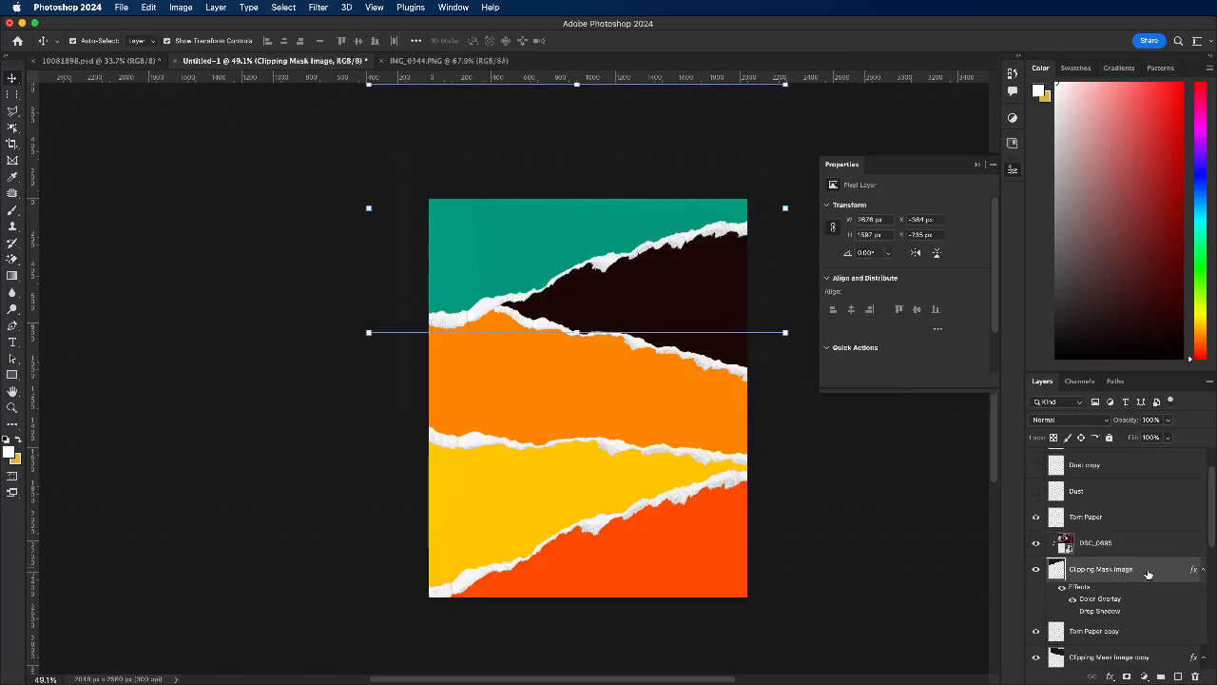
right_click(1144, 574)
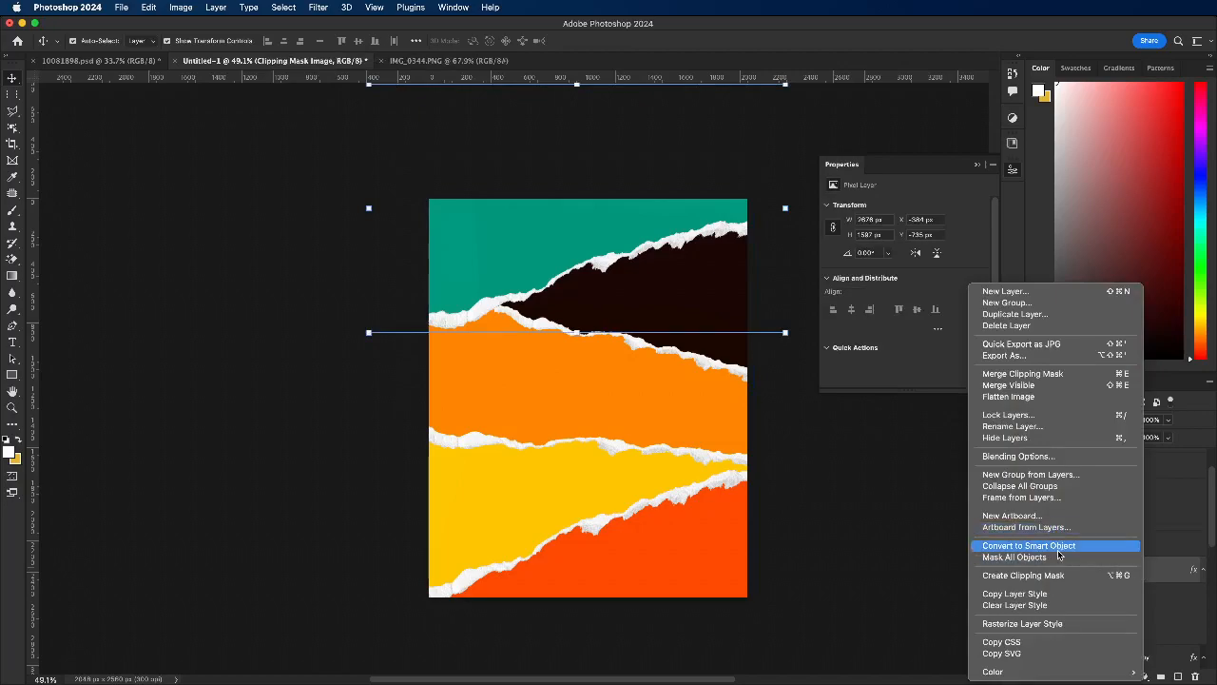
click(1184, 567)
right_click(1090, 540)
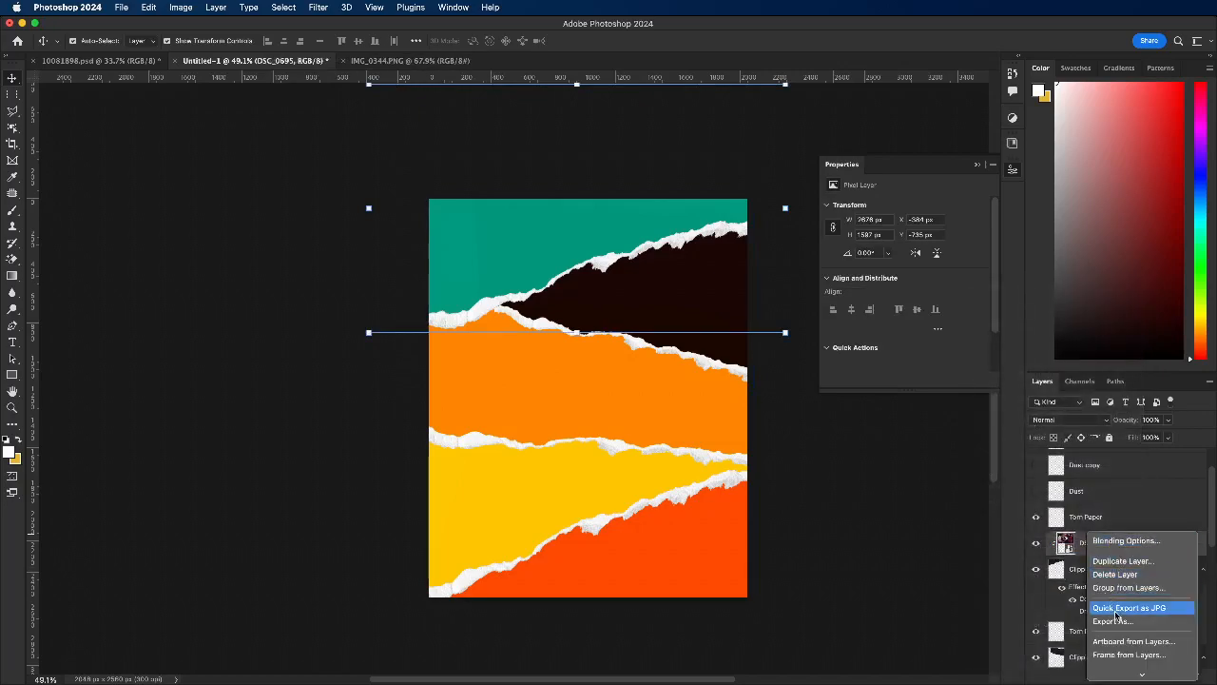
click(1122, 587)
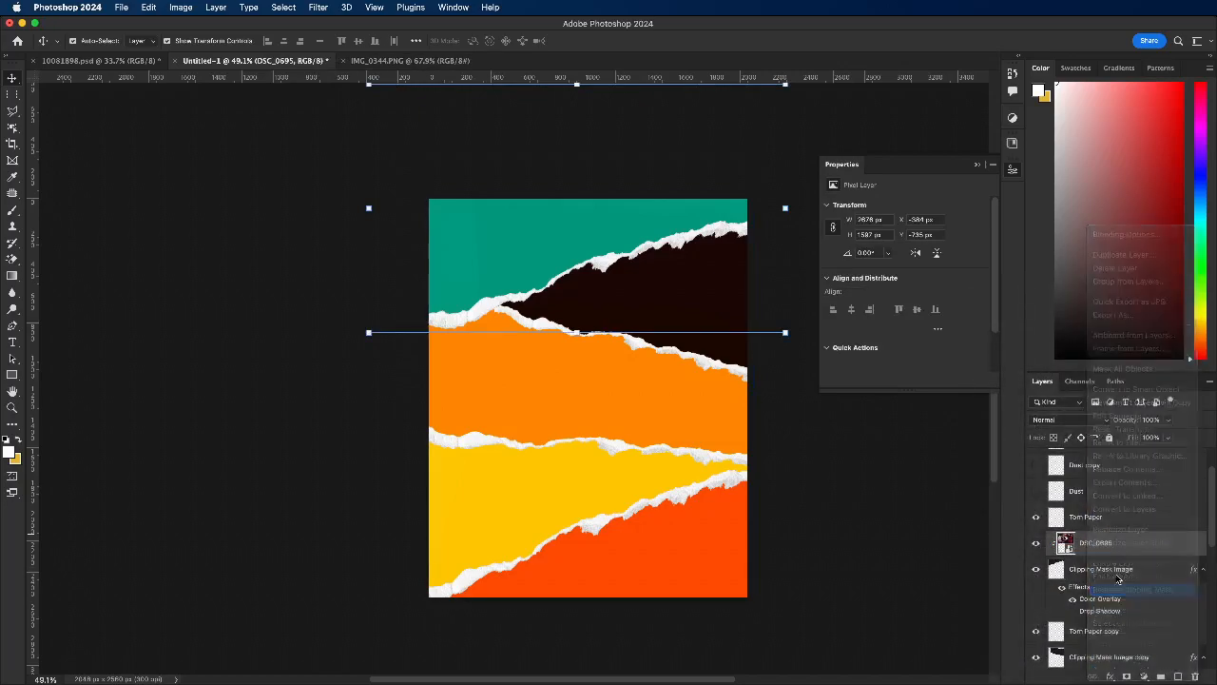
Step: Convert the teal strip's Clipping Mask Image layer to a smart object
click(1131, 569)
right_click(1128, 569)
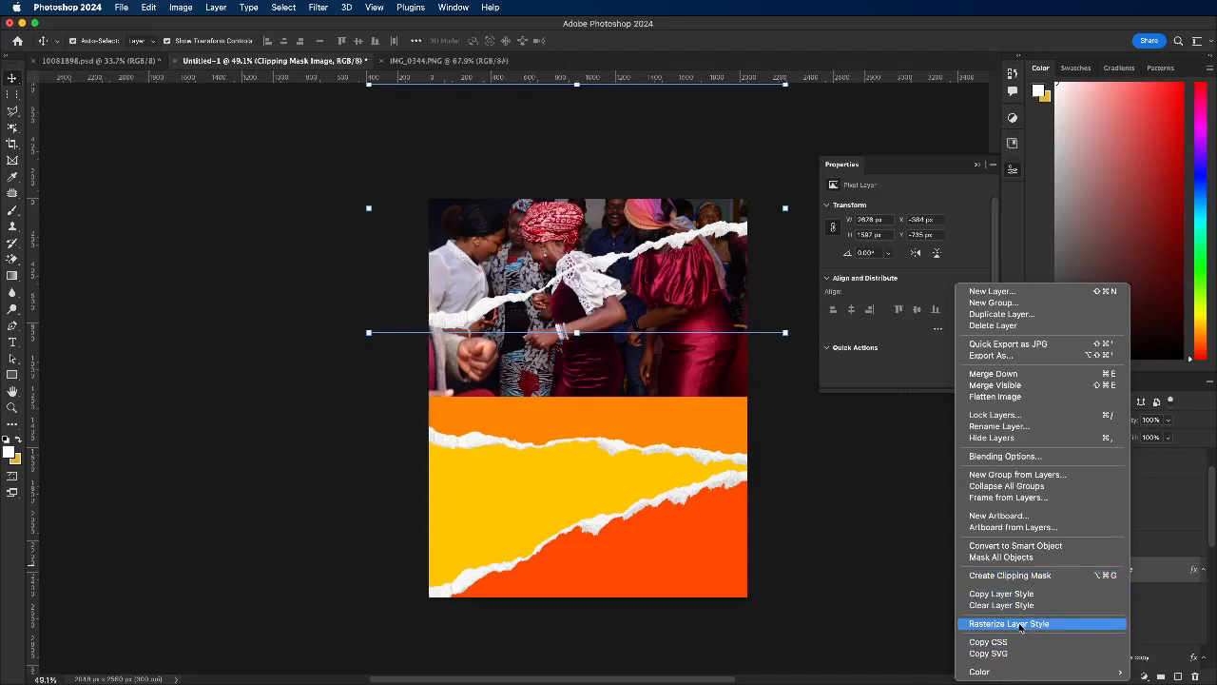
click(1038, 547)
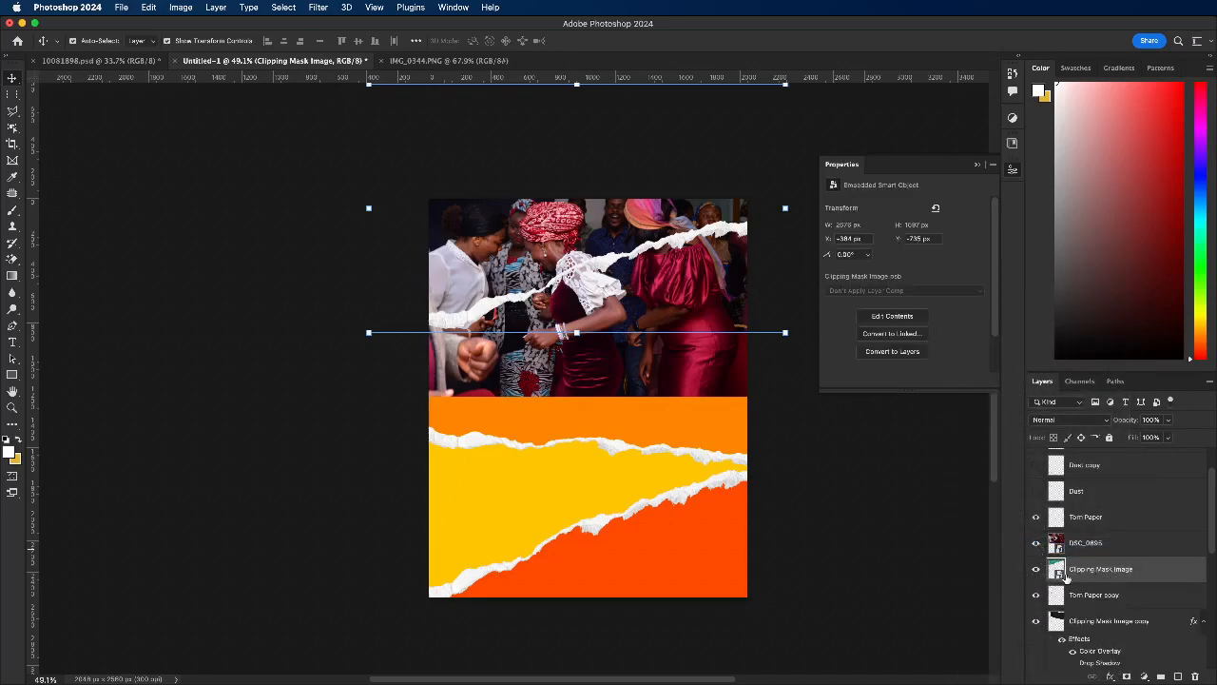
Step: Check the Color Overlay effect inside the teal strip's smart object and close its contents
double_click(1059, 577)
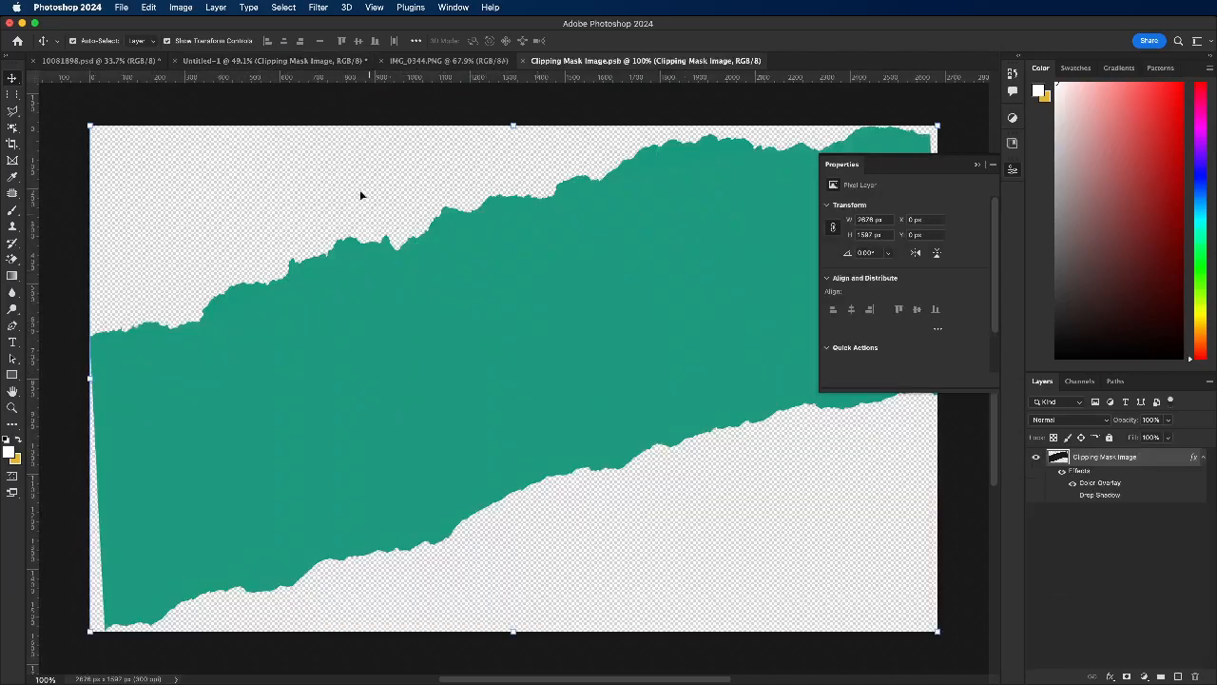
click(1073, 483)
click(1073, 483)
click(522, 63)
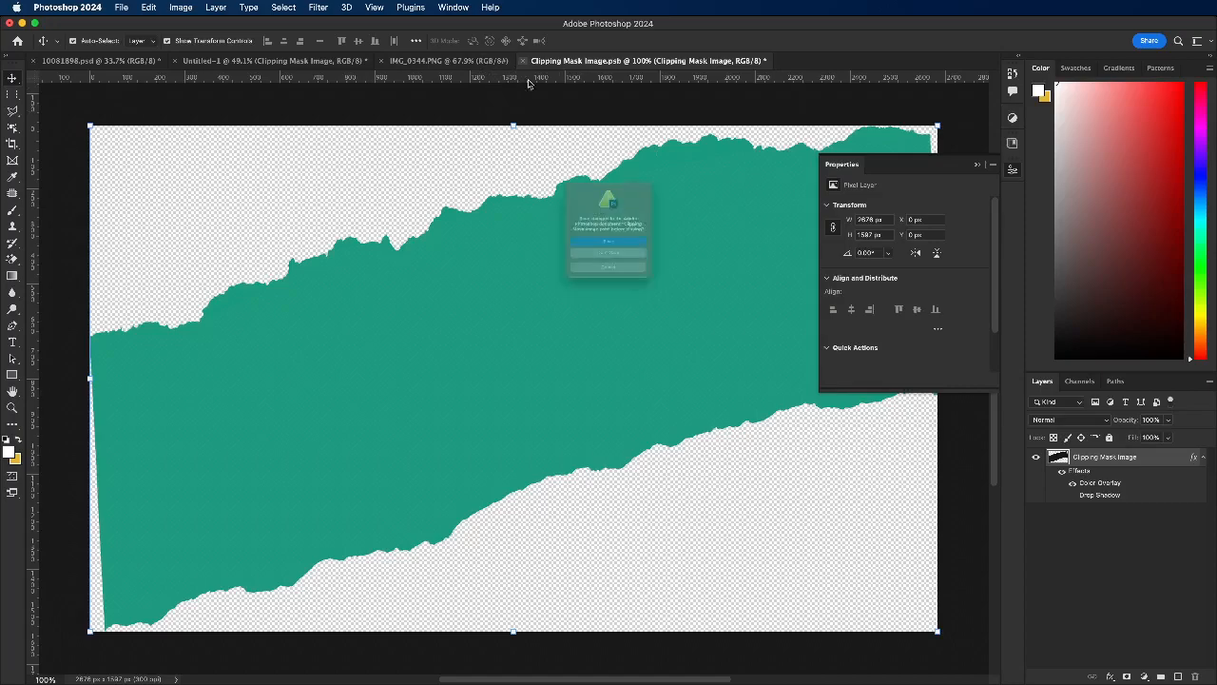
click(651, 273)
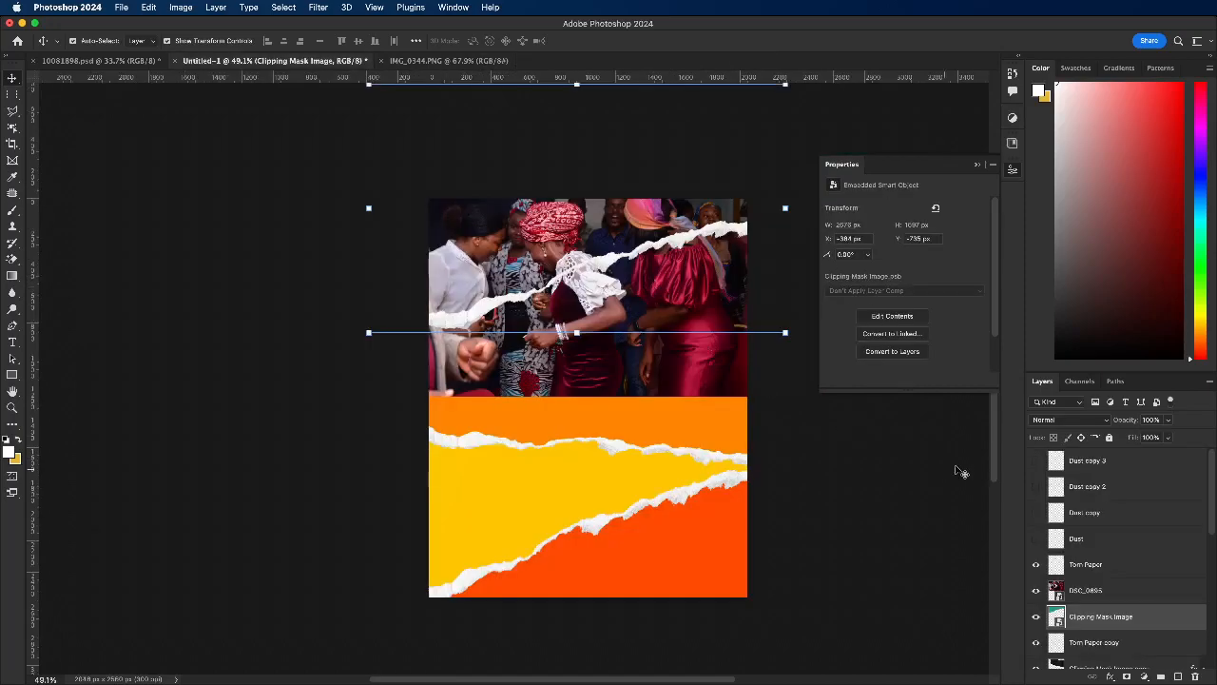
Step: Clip the DSC_0695 photo to the teal strip's smart object and lower its opacity so the teal shows through
right_click(1103, 598)
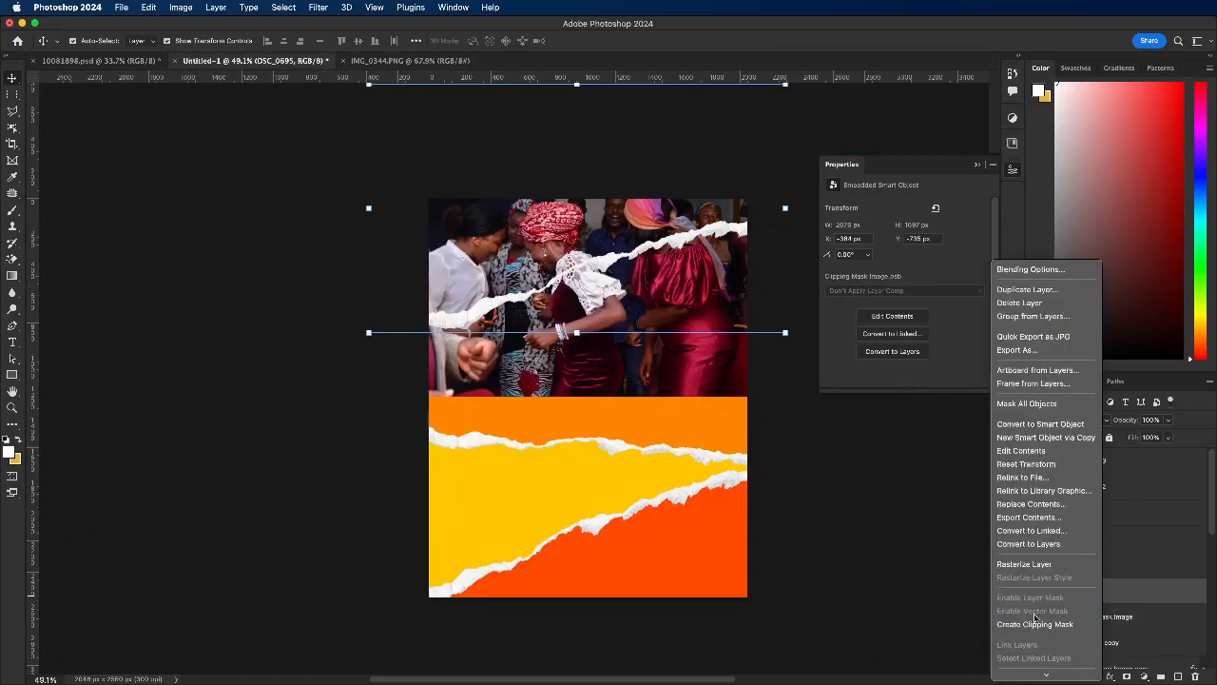
click(1035, 464)
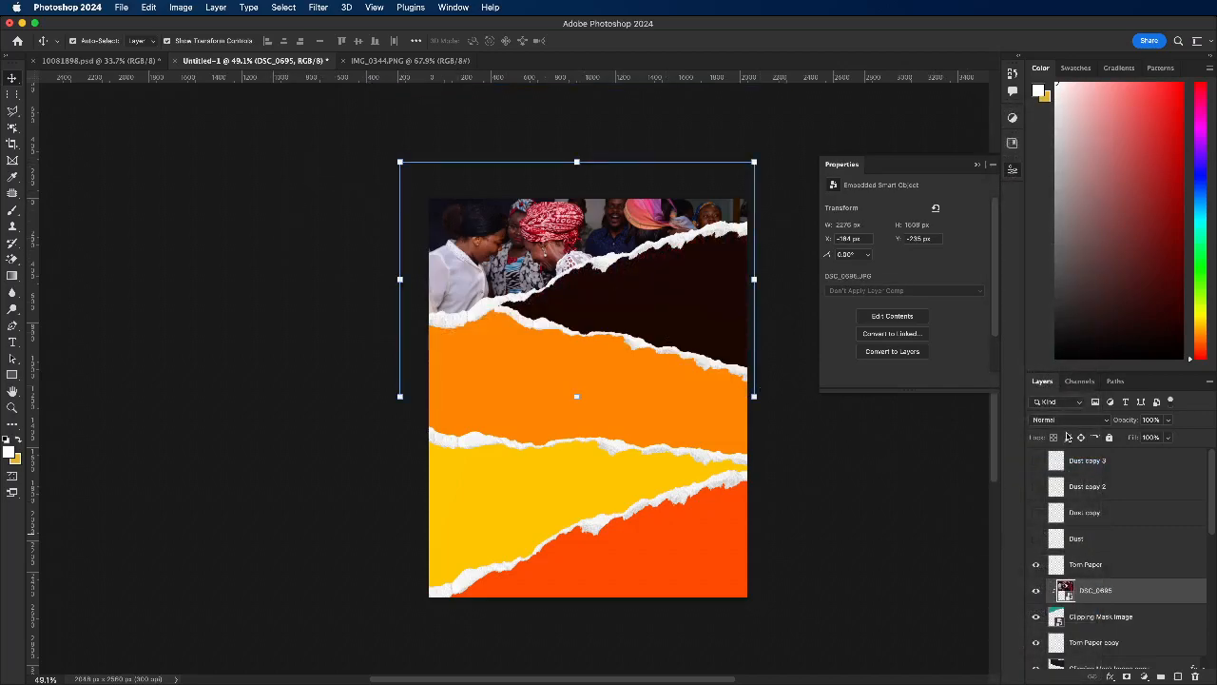
click(1170, 420)
drag(1147, 437, 1135, 437)
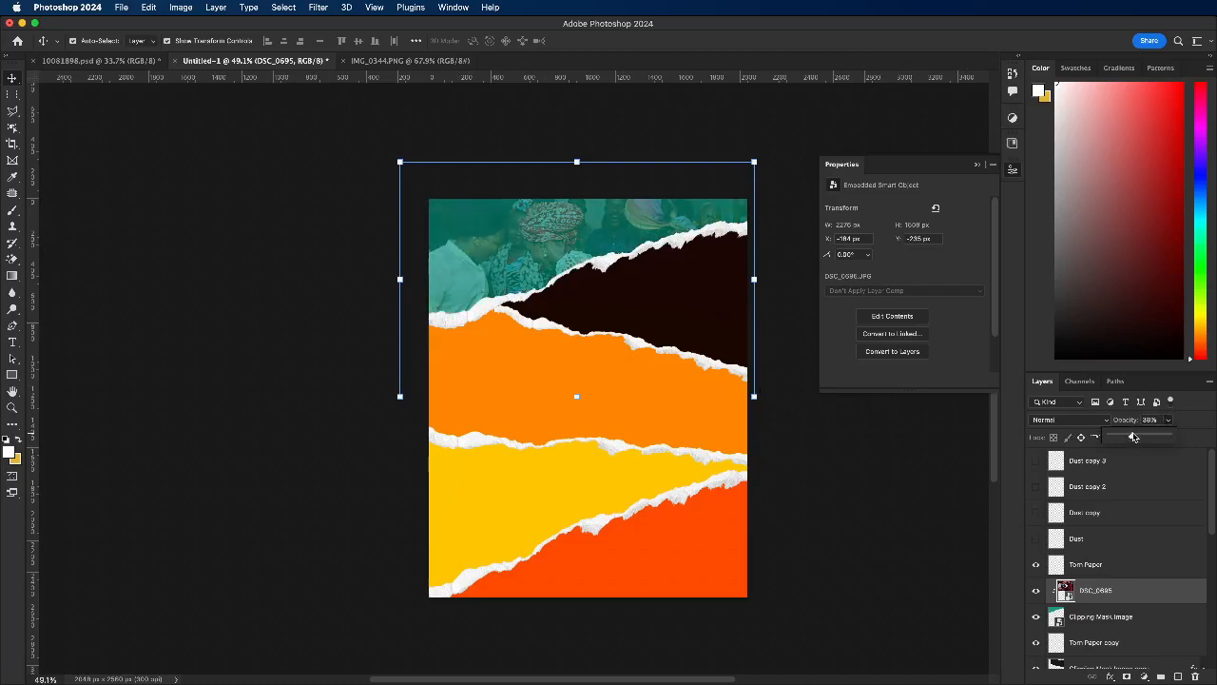
drag(1129, 435, 1127, 437)
click(397, 317)
Step: Place the photo DSC_0692.JPG from the "second camera" folder as an embedded image above the dark brown strip's layer
click(659, 323)
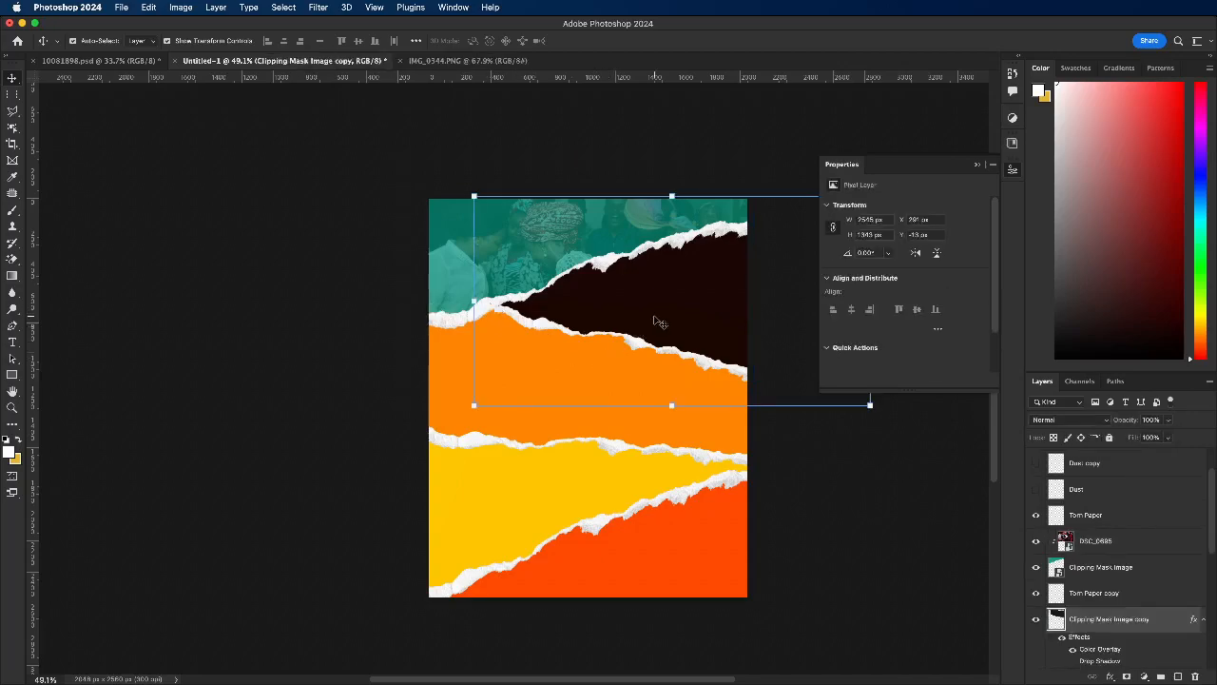
click(118, 9)
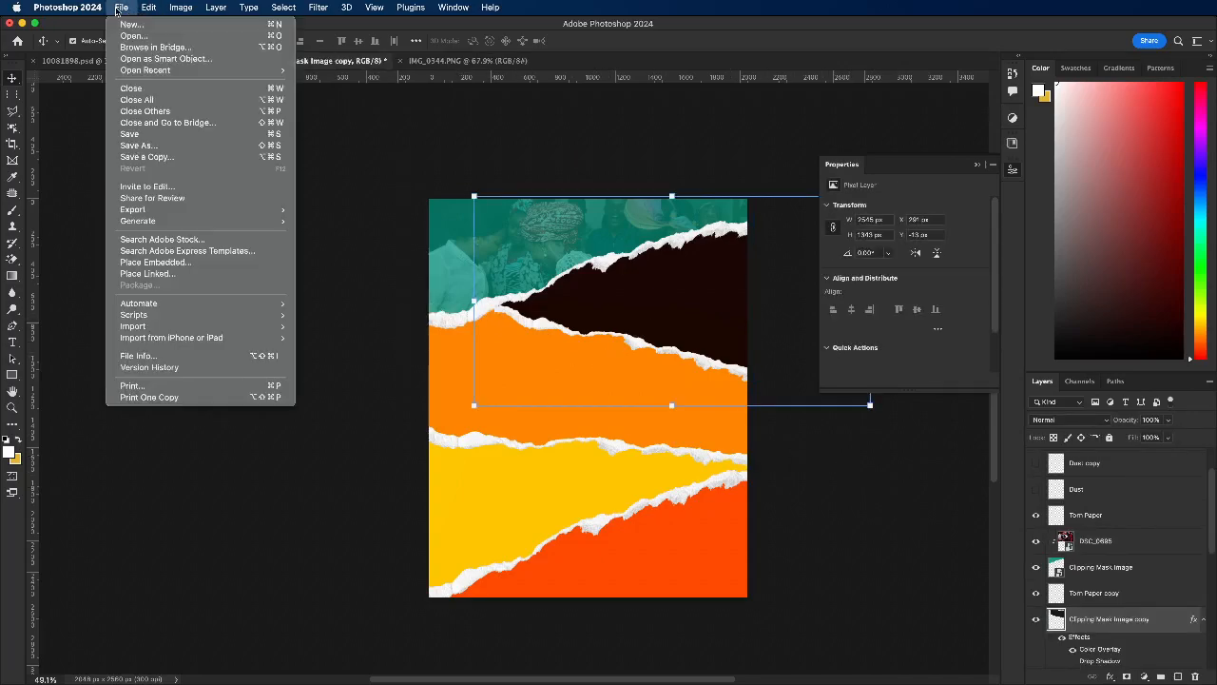
click(177, 262)
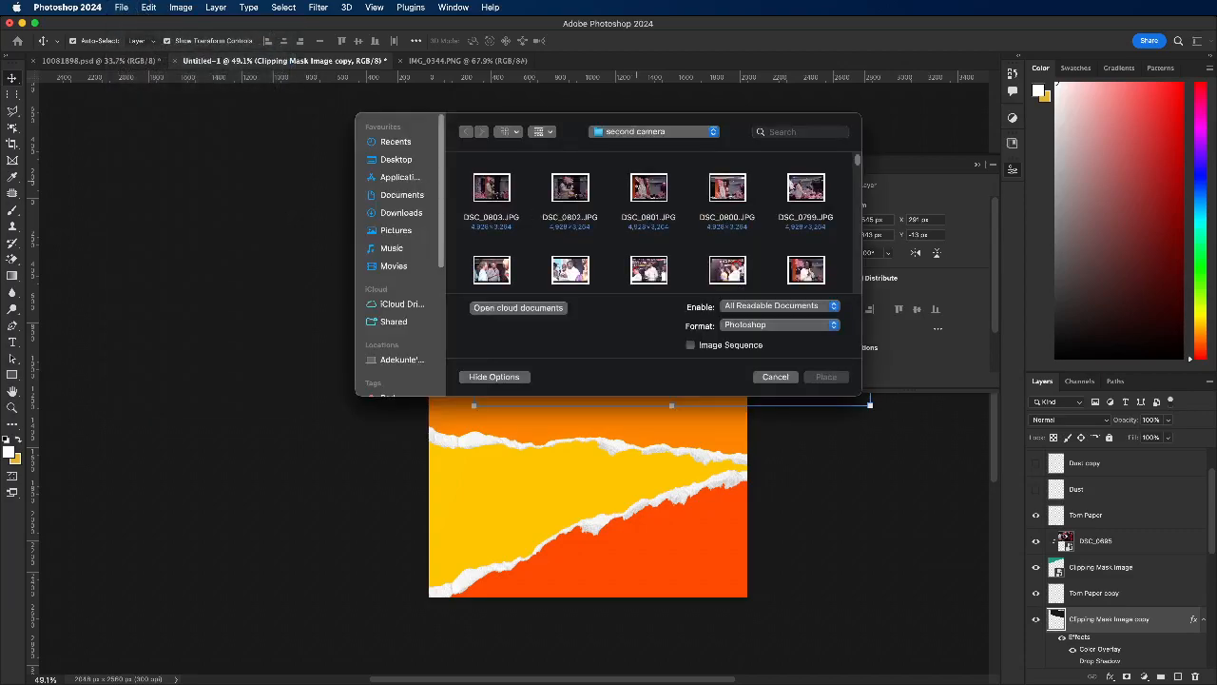
mouse_move(858, 163)
mouse_down()
mouse_move(854, 282)
mouse_move(857, 180)
mouse_up()
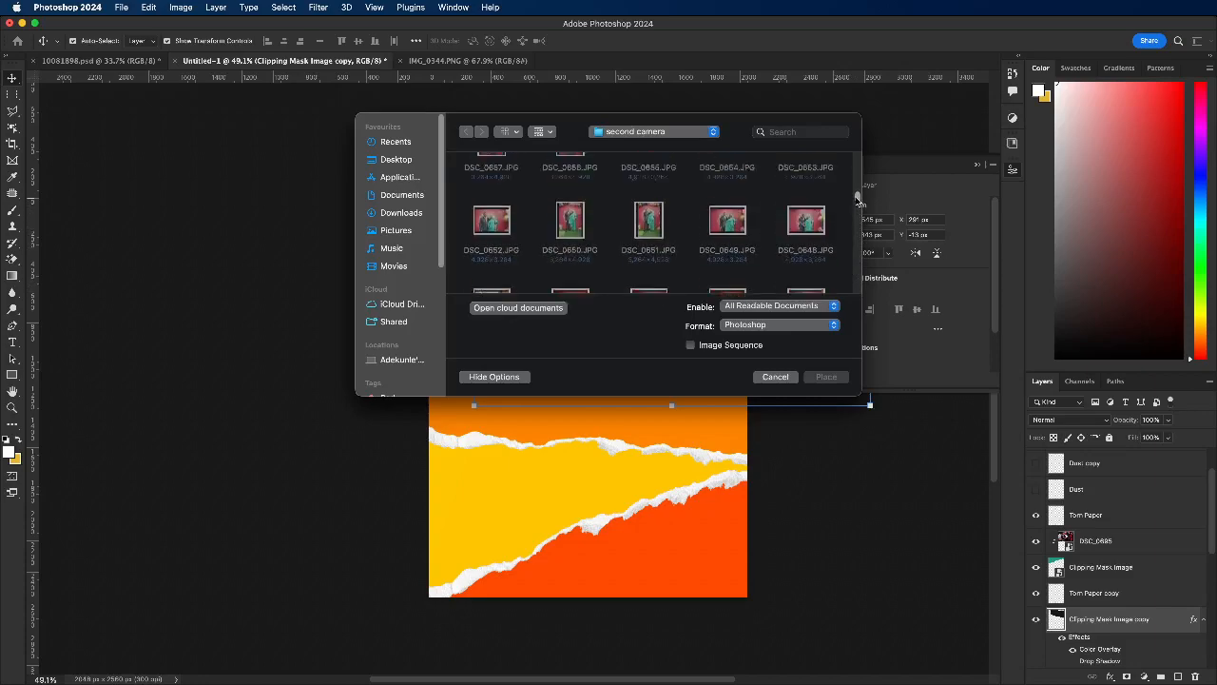
scroll(573, 222, down, 4)
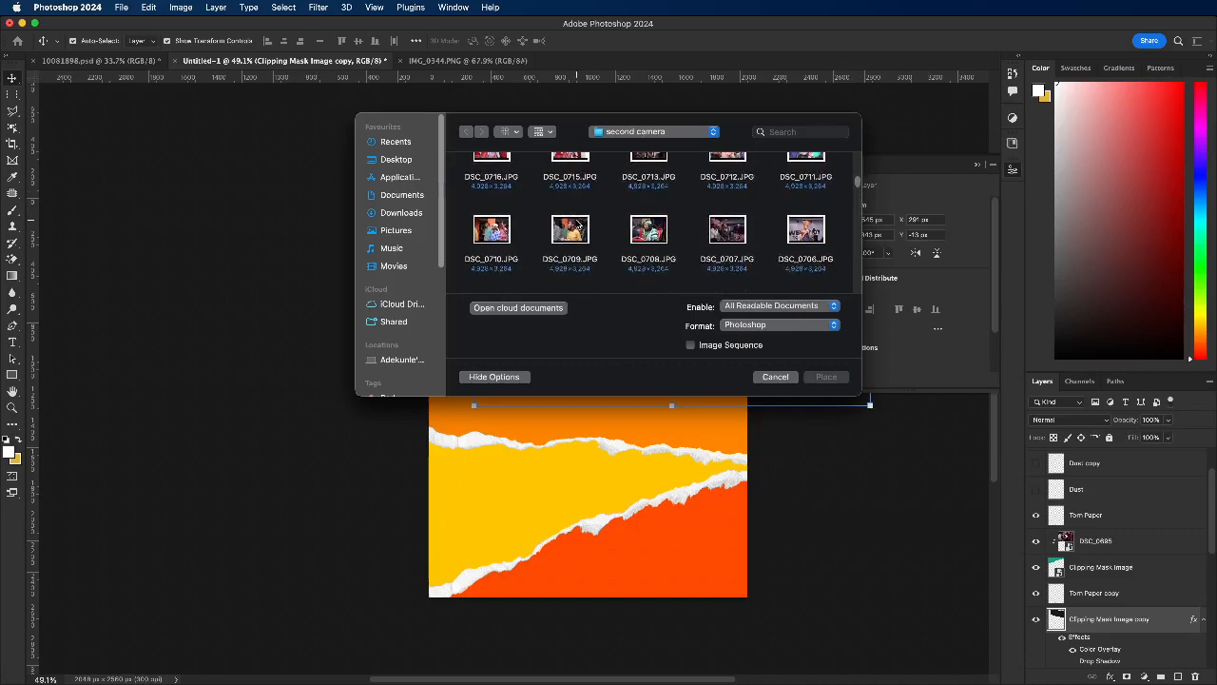
scroll(577, 223, down, 3)
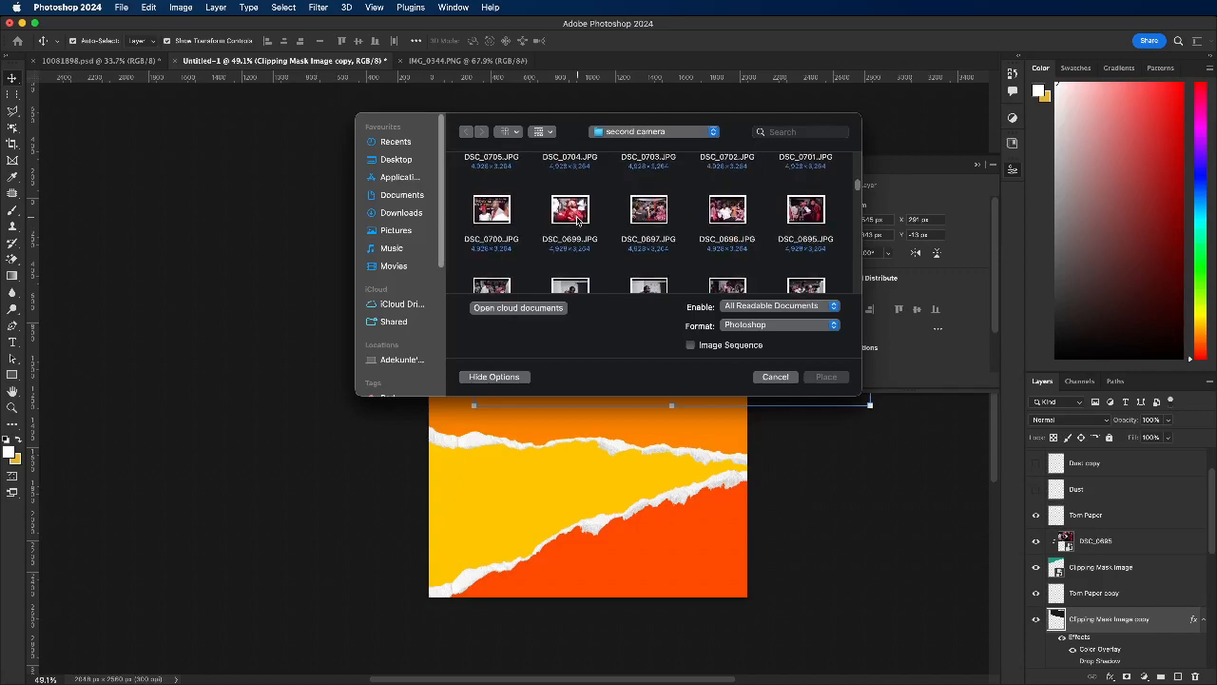
scroll(577, 221, down, 2)
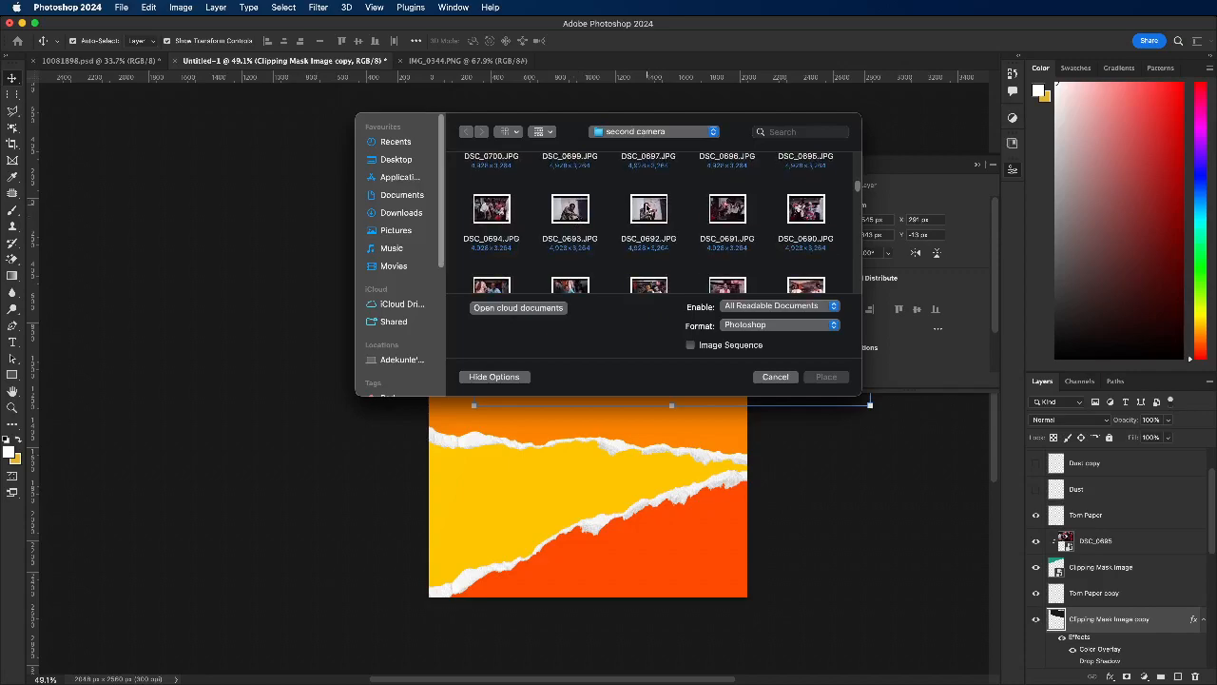
click(649, 213)
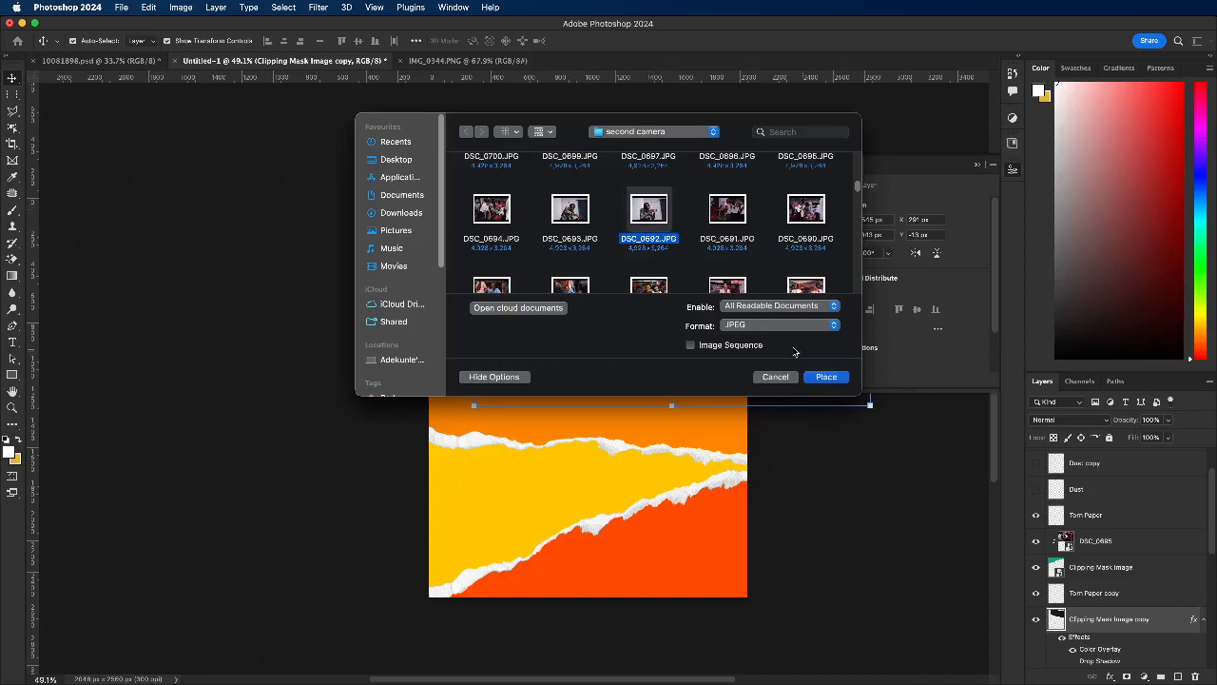
click(821, 378)
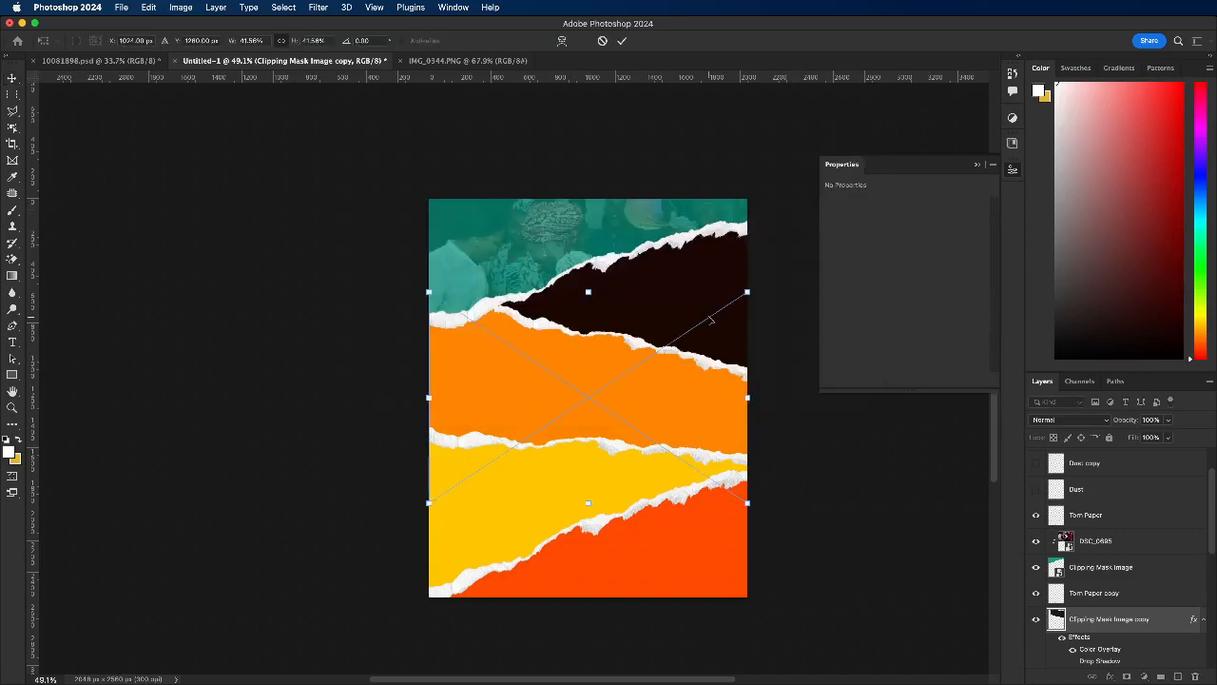
Step: Move the DSC_0692 photo over the dark brown strip and scale it to about 45.43%
drag(685, 438, 769, 339)
drag(666, 190, 666, 217)
mouse_move(663, 335)
mouse_down()
mouse_move(647, 323)
mouse_move(660, 331)
mouse_up()
drag(531, 304, 504, 304)
drag(676, 310, 631, 301)
drag(801, 213, 848, 188)
drag(675, 251, 677, 270)
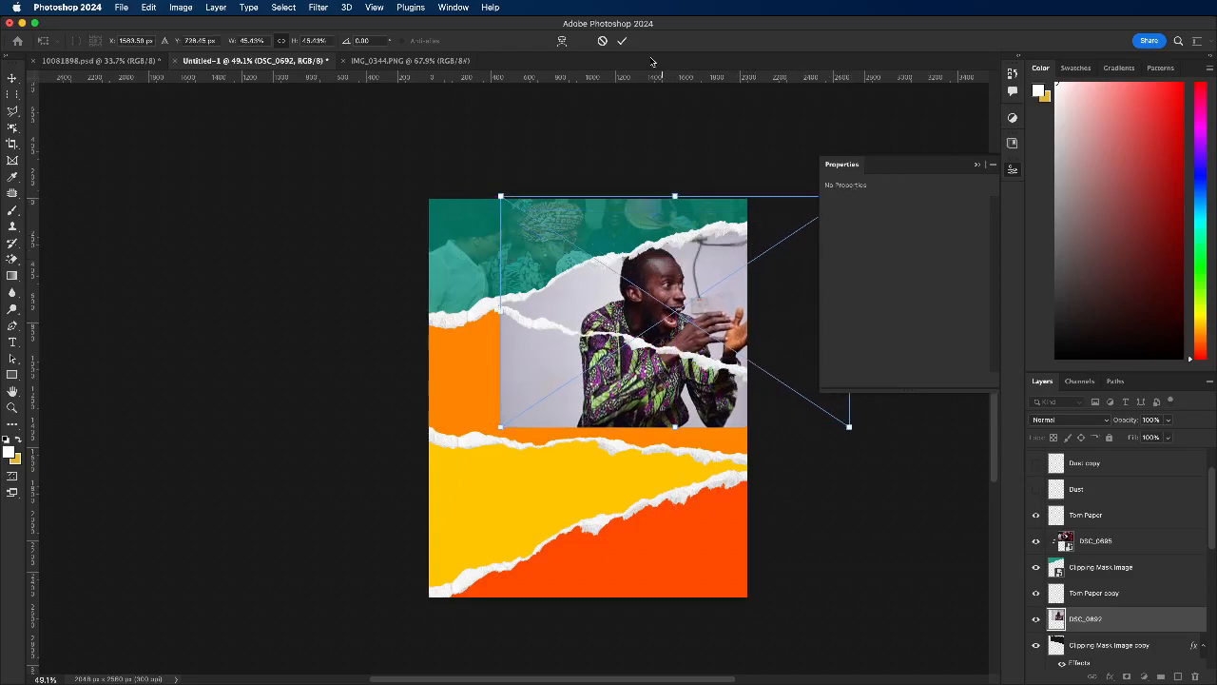
click(623, 41)
Step: Convert the dark brown strip's Clipping Mask Image copy layer to a smart object
scroll(1123, 618, down, 1)
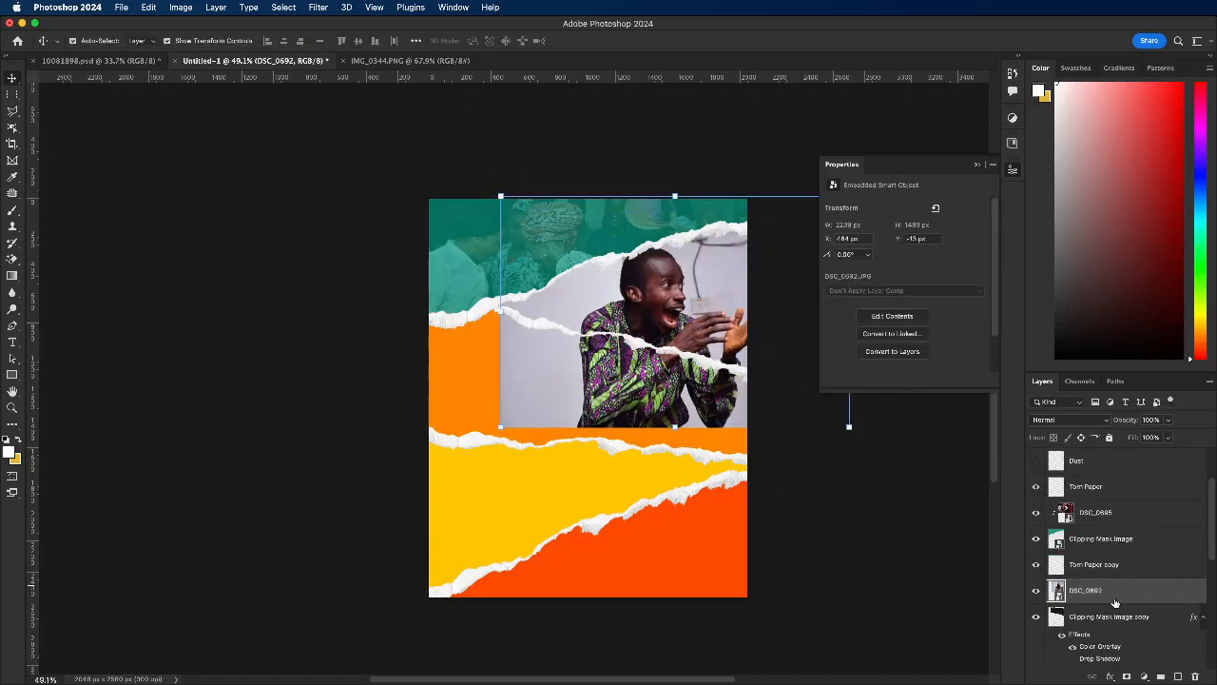
click(1094, 616)
right_click(1094, 616)
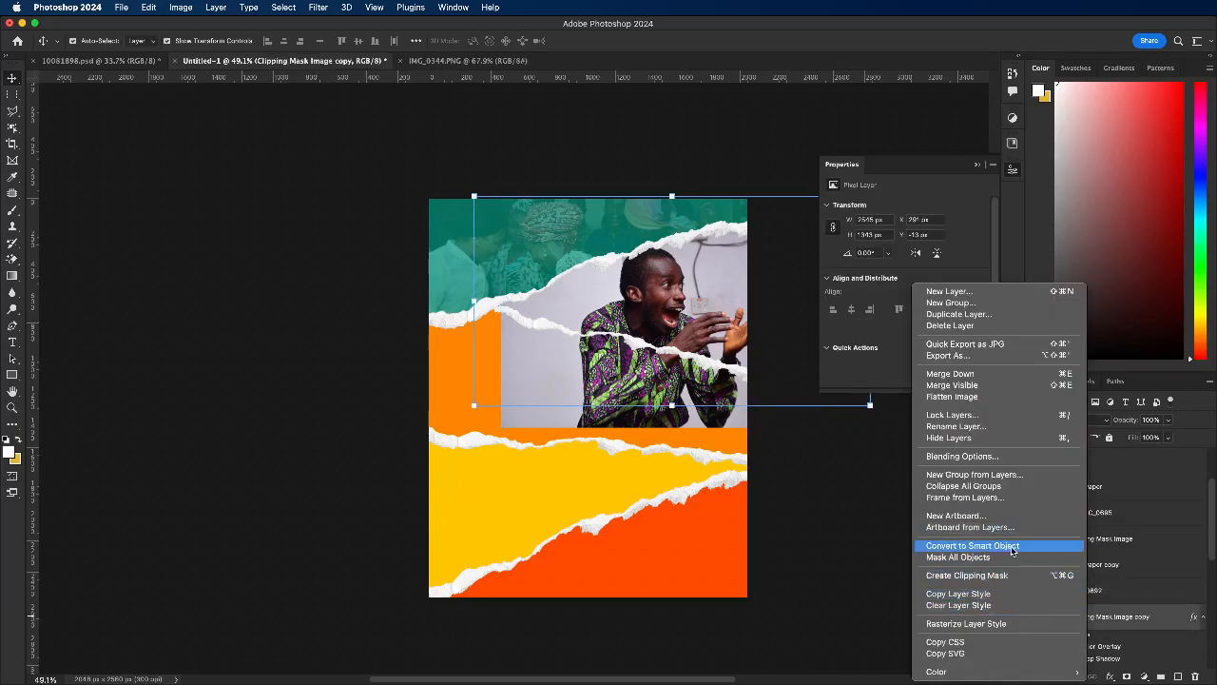
click(1130, 624)
Step: Clip the DSC_0692 photo to the dark brown strip's smart object with a clipping mask
right_click(1130, 624)
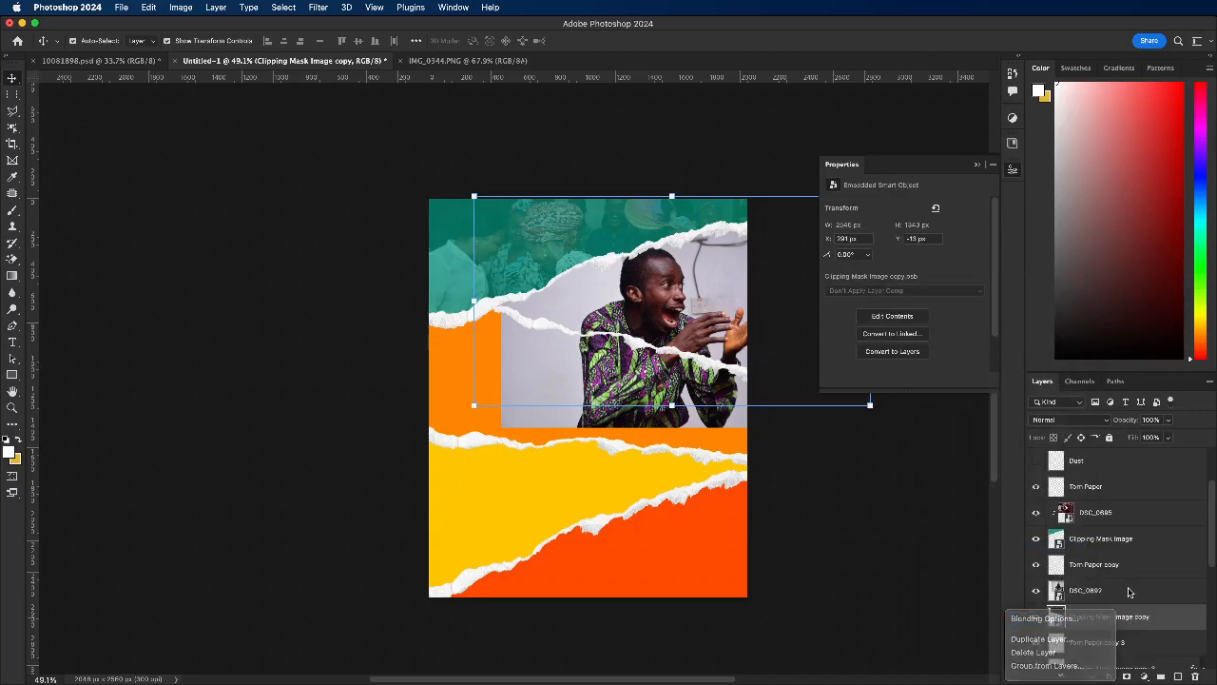
right_click(1130, 593)
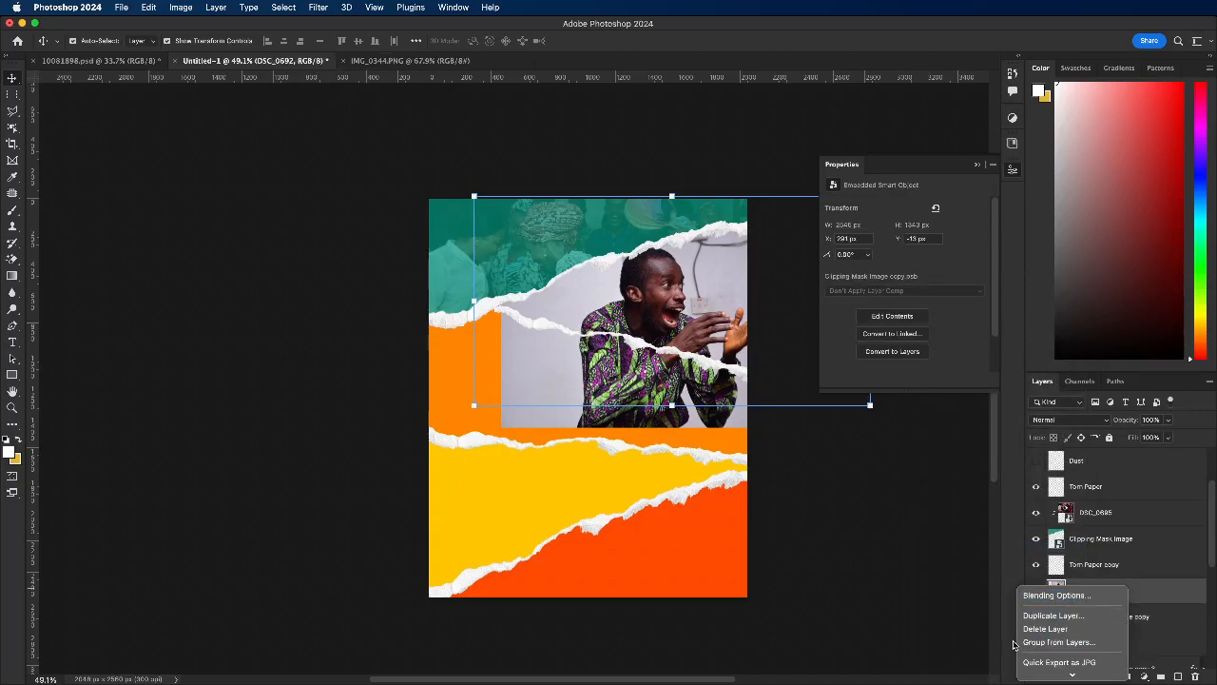
scroll(1075, 647, down, 5)
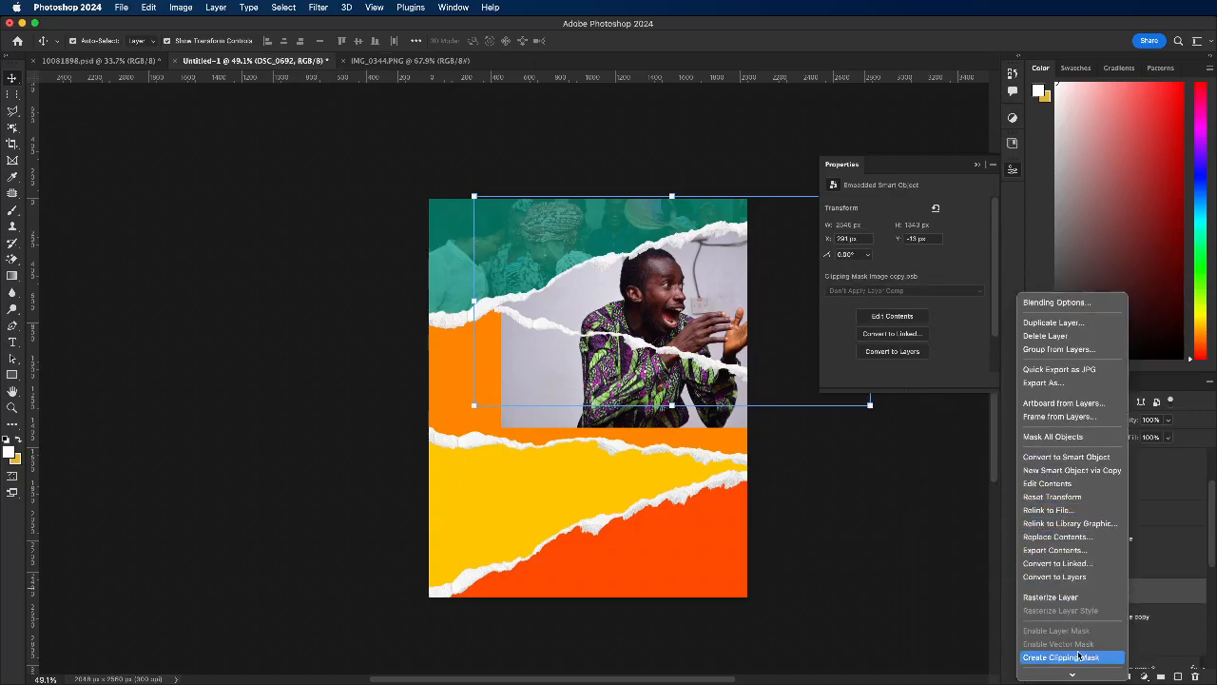
click(1074, 661)
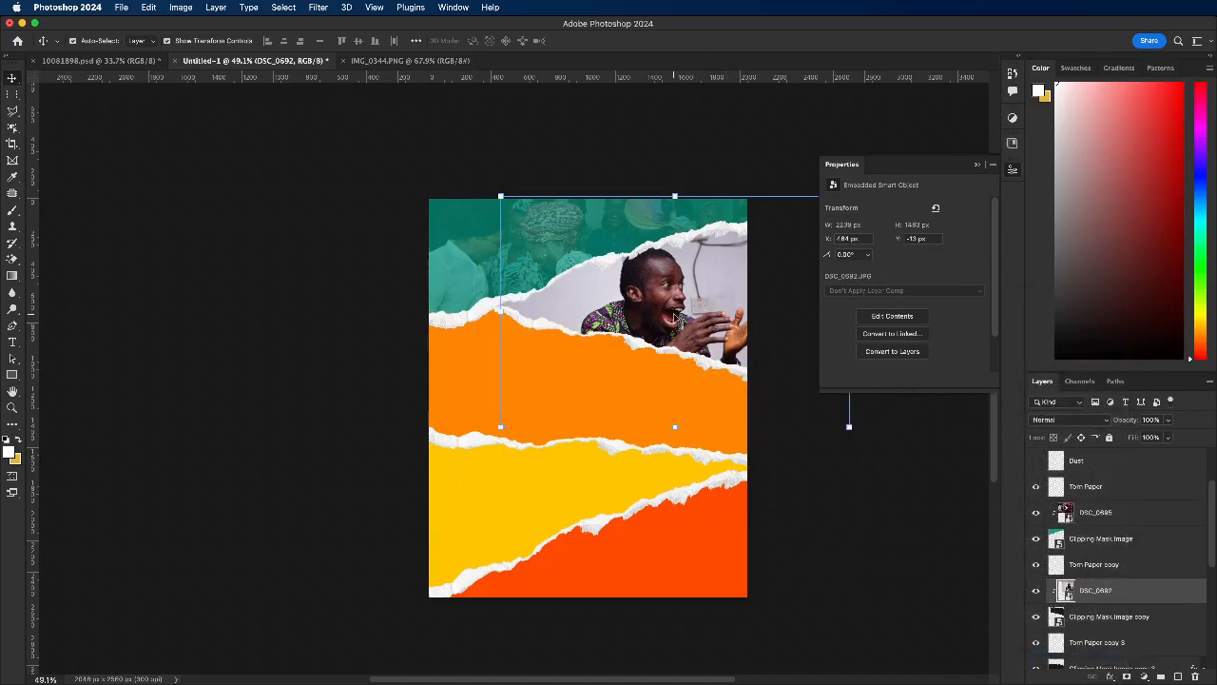
Step: Scale the DSC_0692 photo down to about 1711 px wide and reposition it so the man fits inside the dark strip
drag(679, 433, 633, 388)
drag(681, 347, 685, 359)
drag(679, 204, 679, 218)
drag(674, 329, 674, 320)
click(622, 41)
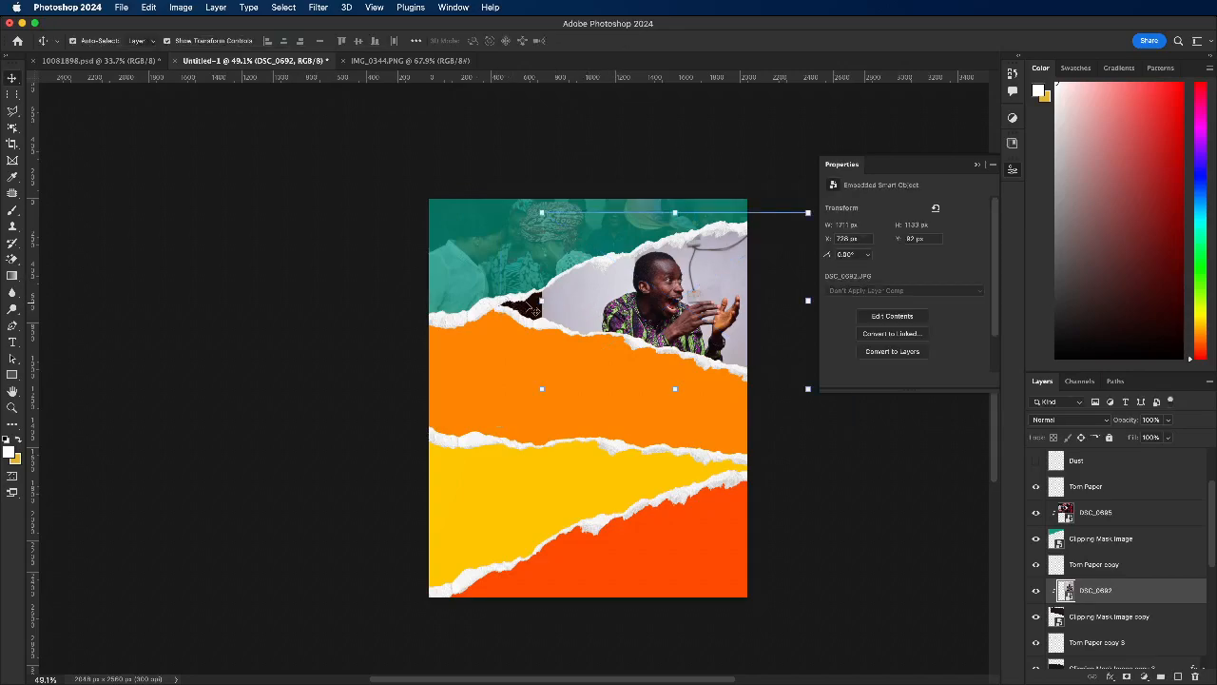
Step: Add a layer mask to the DSC_0692 photo and fade its left edge into the dark brown with a horizontal gradient
click(1129, 677)
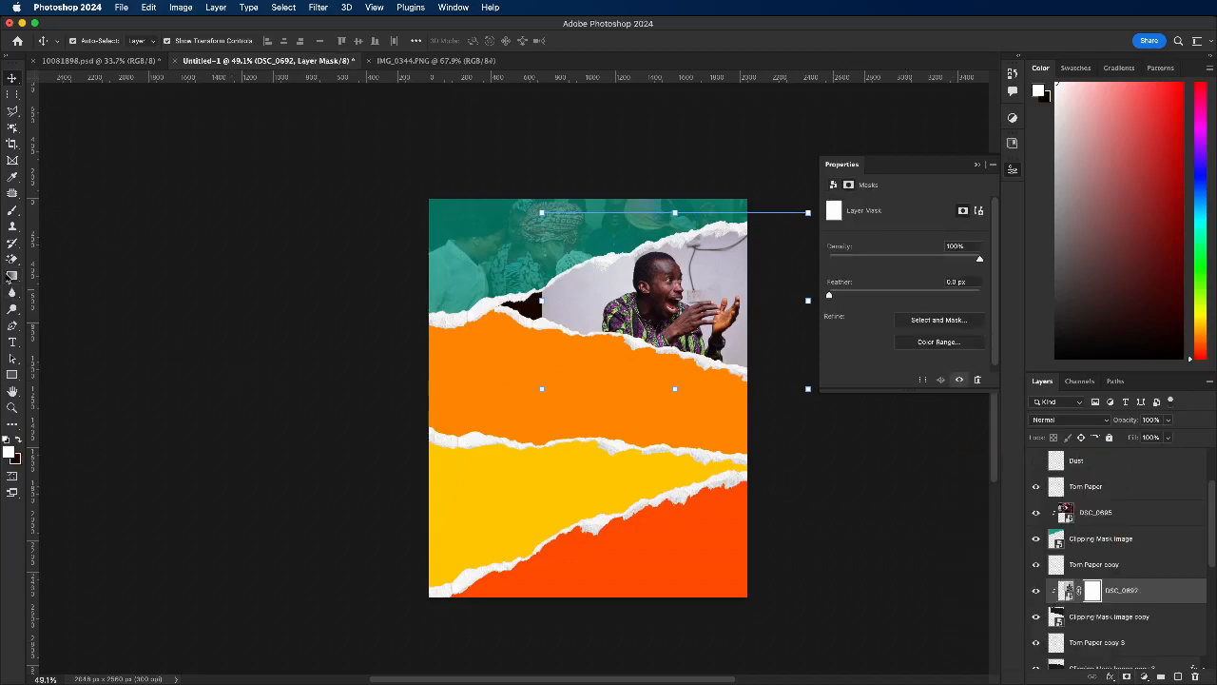
key(g)
drag(542, 311, 611, 305)
drag(487, 306, 648, 305)
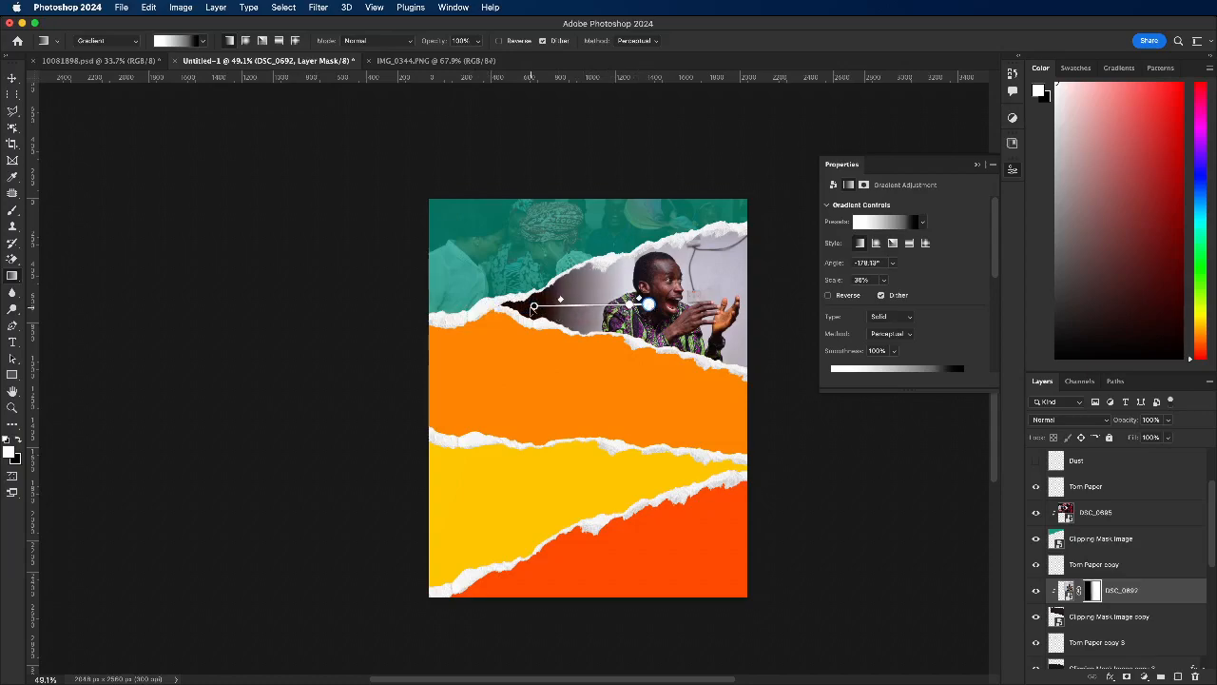
Step: Flip the DSC_0692 photo horizontally with a width of -100% and move it left to about X 482 px
click(13, 79)
key(super+t)
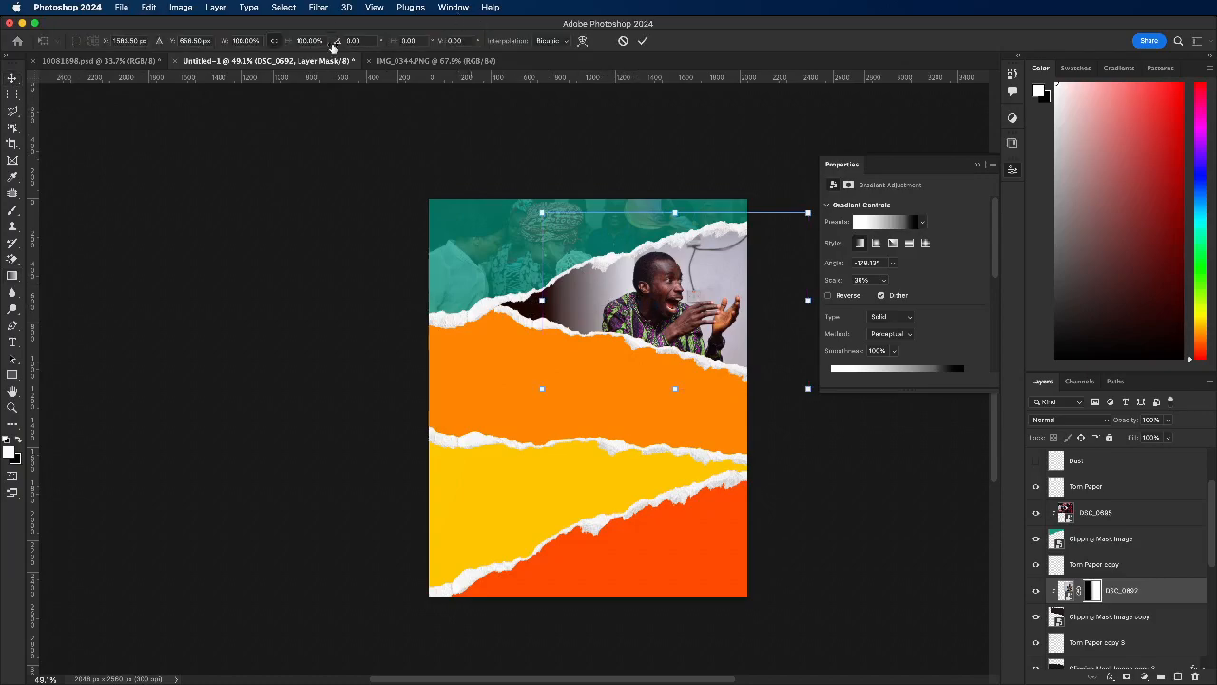
click(244, 40)
text(-100)
key(Return)
click(642, 40)
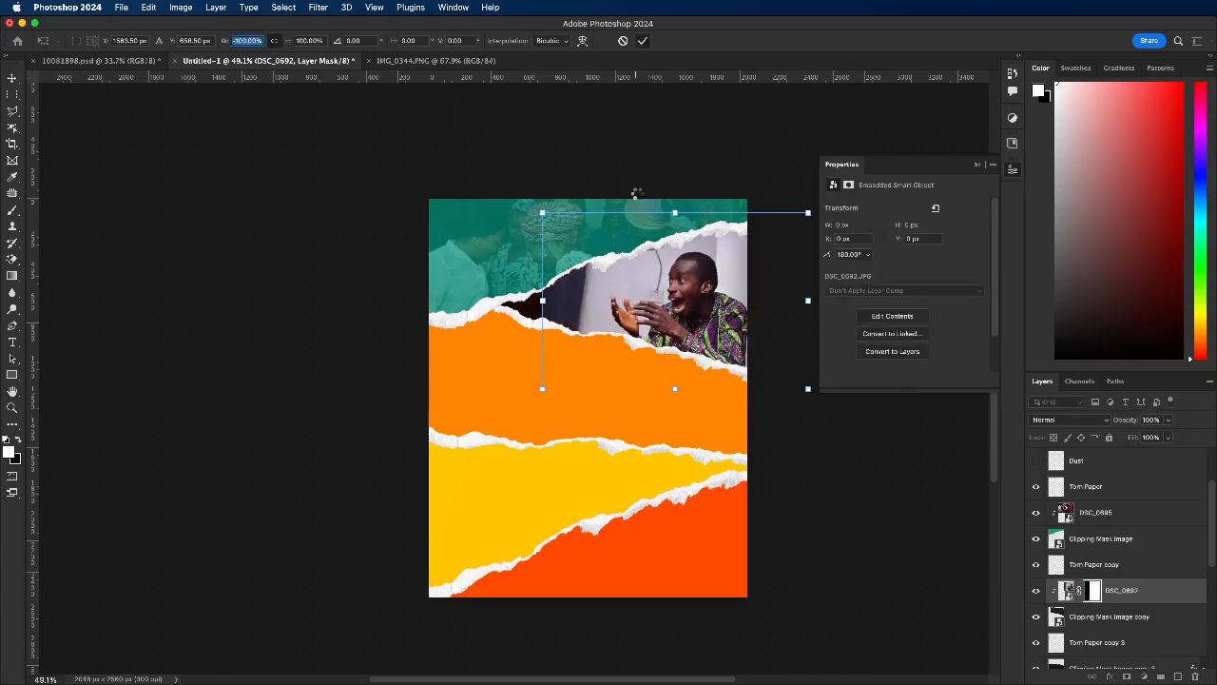
drag(683, 313, 656, 315)
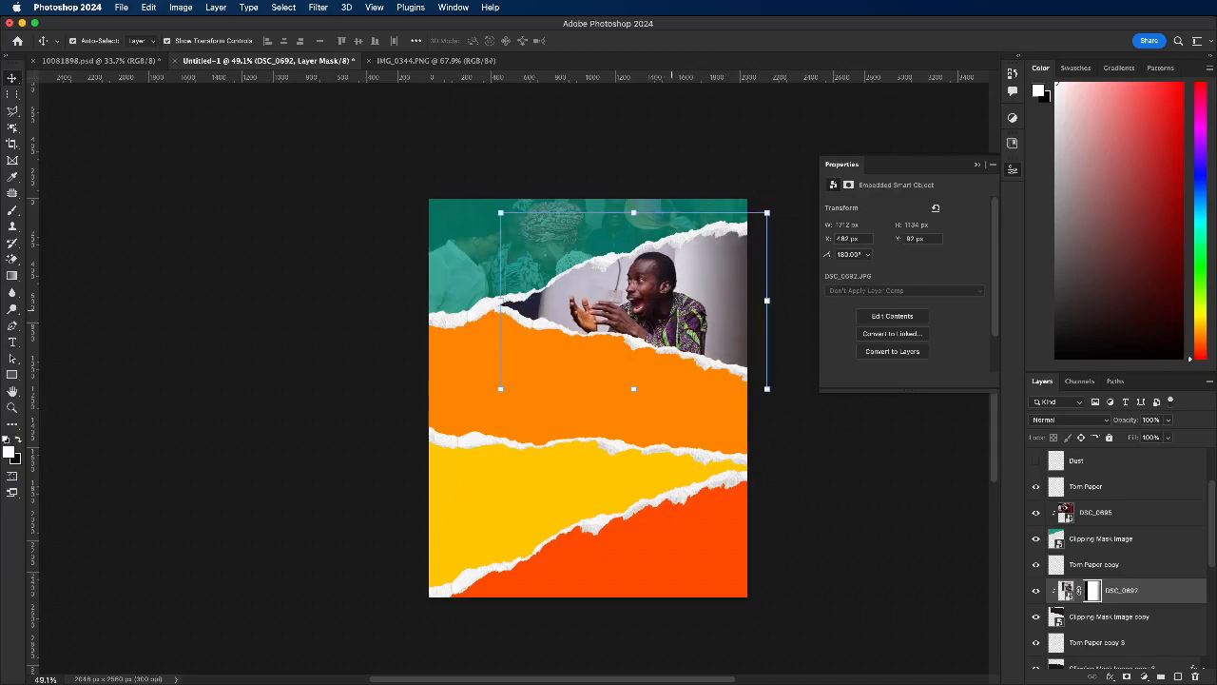
Step: Delete the layer mask from the DSC_0692 photo
right_click(1106, 593)
key(Escape)
double_click(1093, 590)
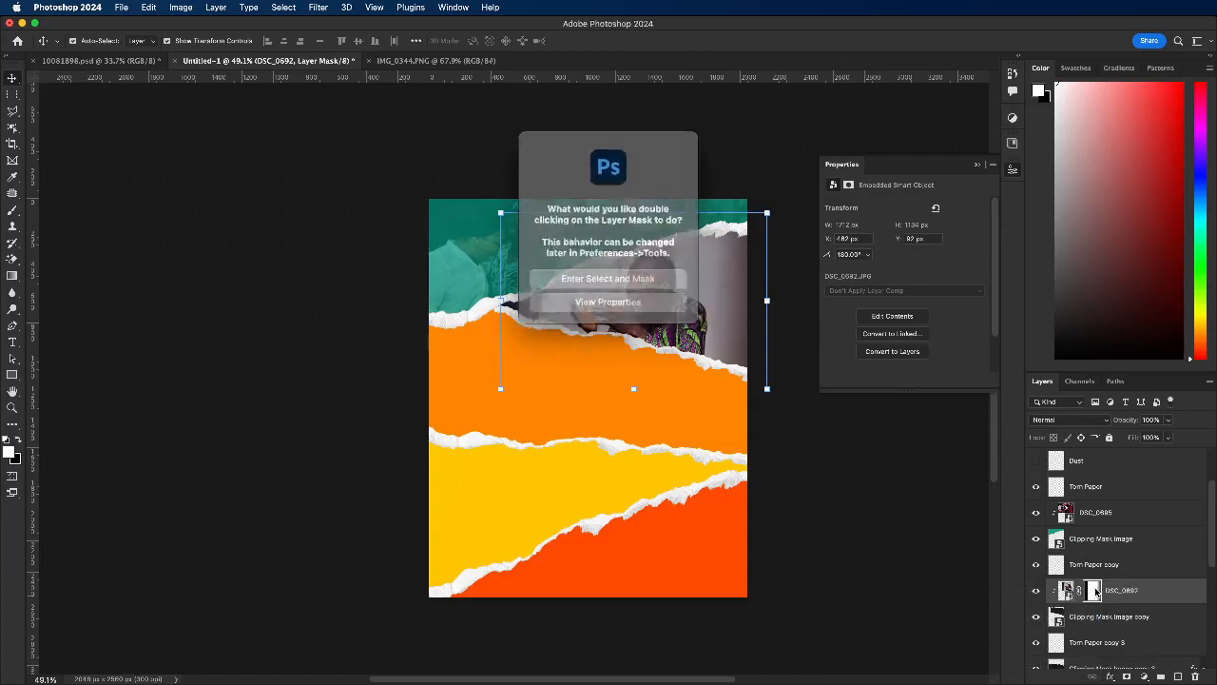
click(617, 296)
scroll(1093, 599, down, 2)
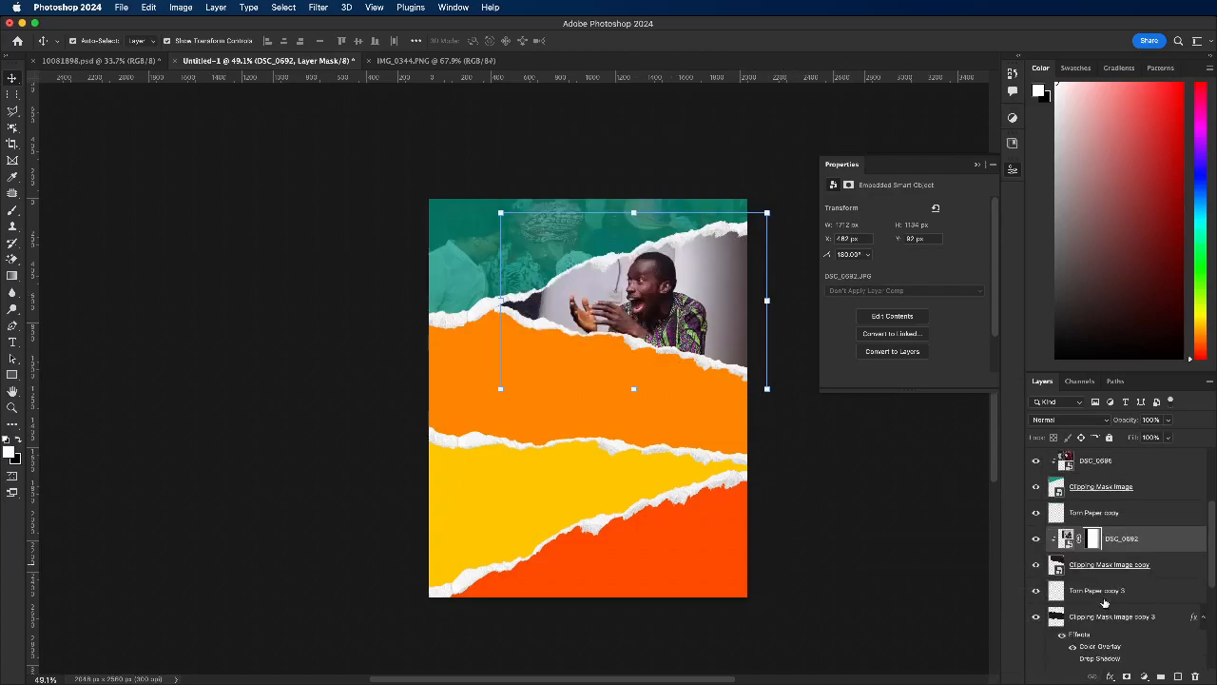
right_click(1091, 538)
click(1117, 565)
Step: Scale the DSC_0692 photo to about 1770 px wide and move it to about X 434 px, Y 100 px
drag(640, 282, 636, 282)
drag(628, 211, 630, 206)
drag(667, 281, 671, 288)
click(621, 42)
click(1083, 565)
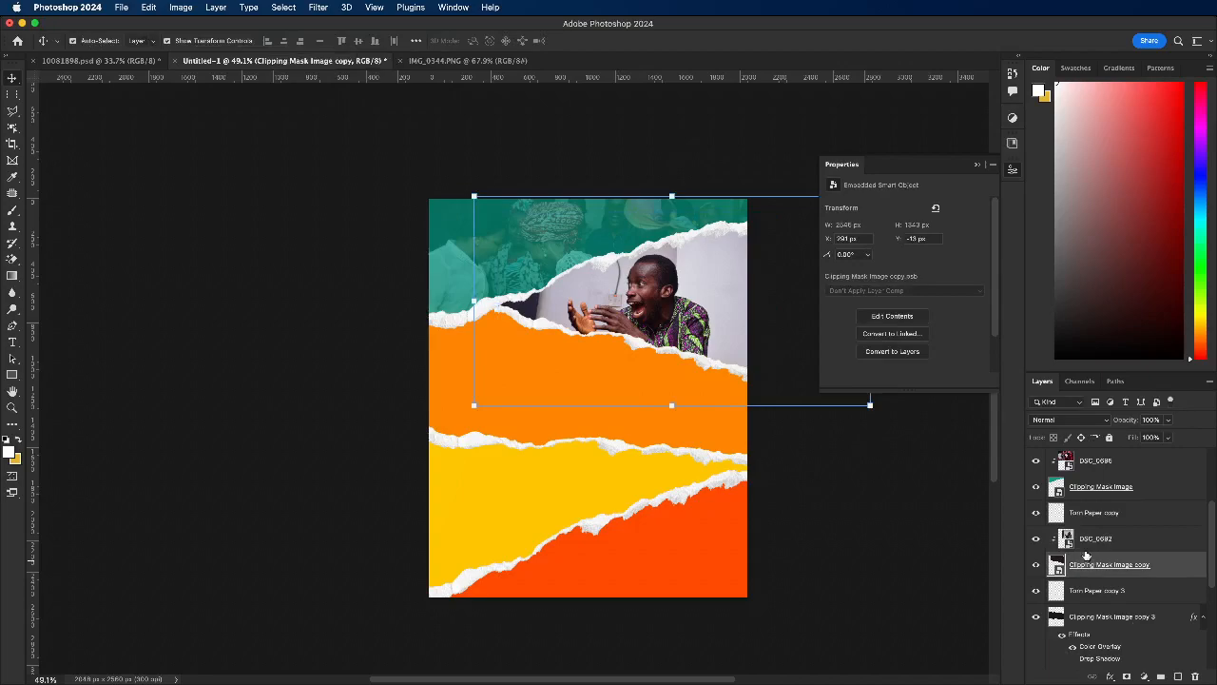
click(1086, 541)
click(1062, 421)
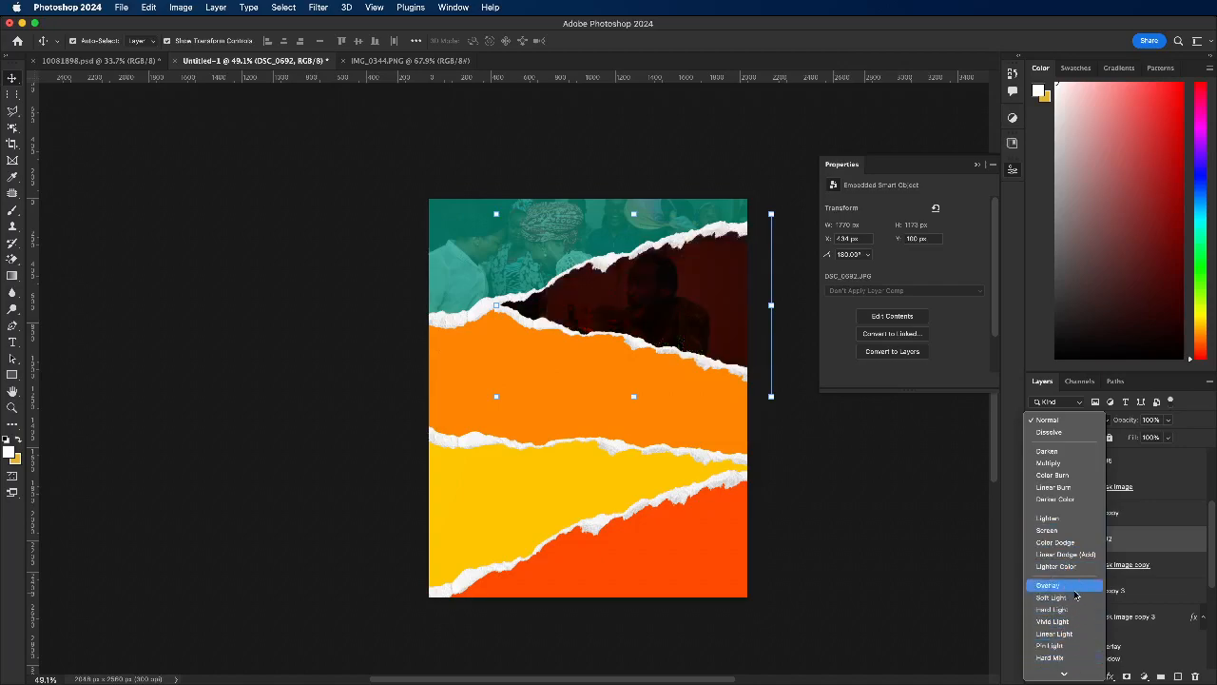
click(1168, 462)
click(1055, 419)
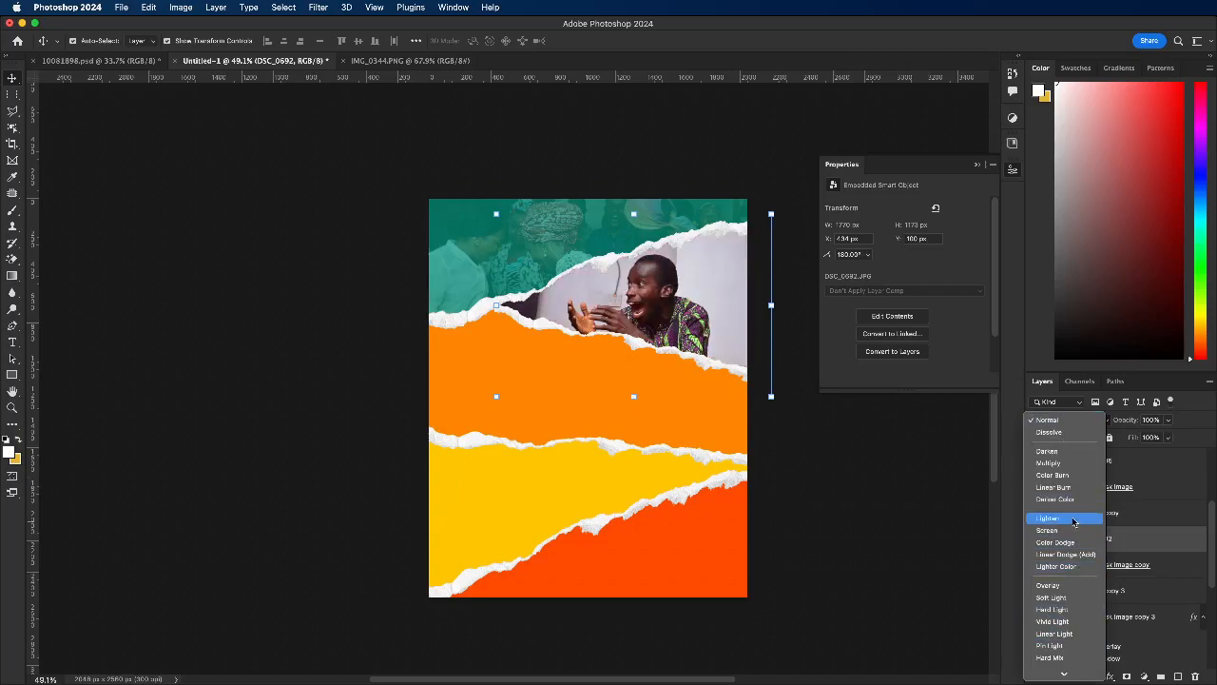
Step: Lower the DSC_0692 photo's opacity to about 48% so it blends with the dark brown strip
click(1169, 420)
drag(1169, 430, 1142, 439)
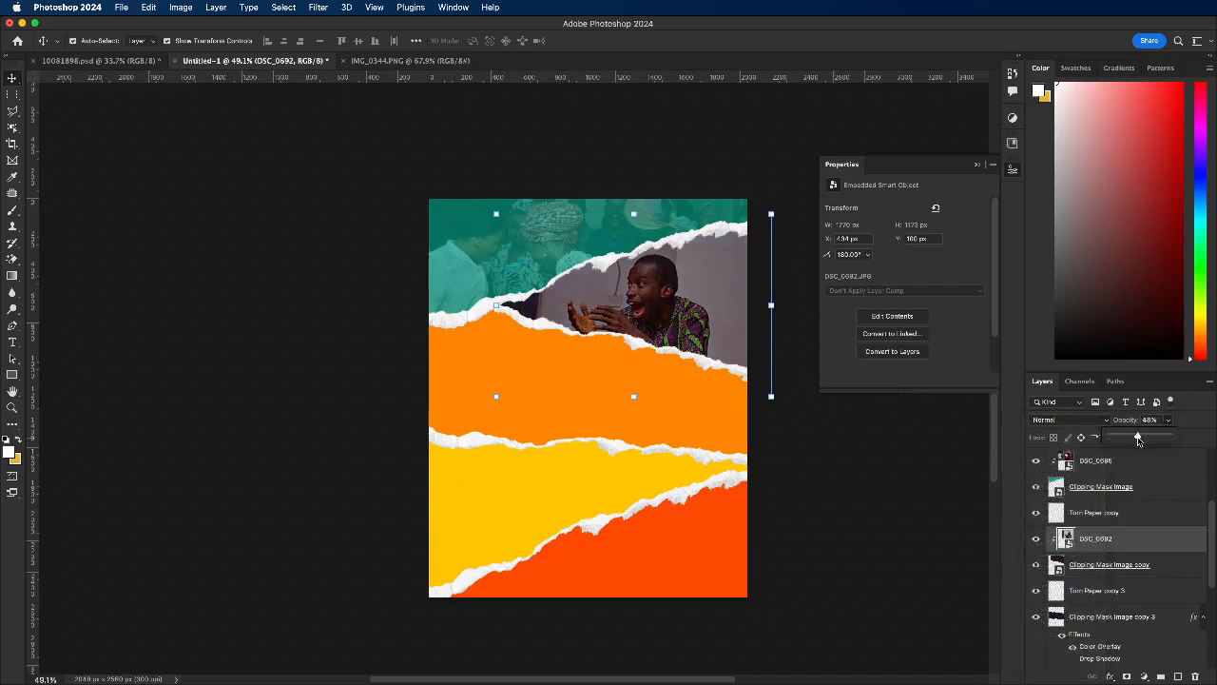
Step: Convert the orange strip's layer, Clipping Mask Image copy 3, to a smart object and keep it selected
click(647, 402)
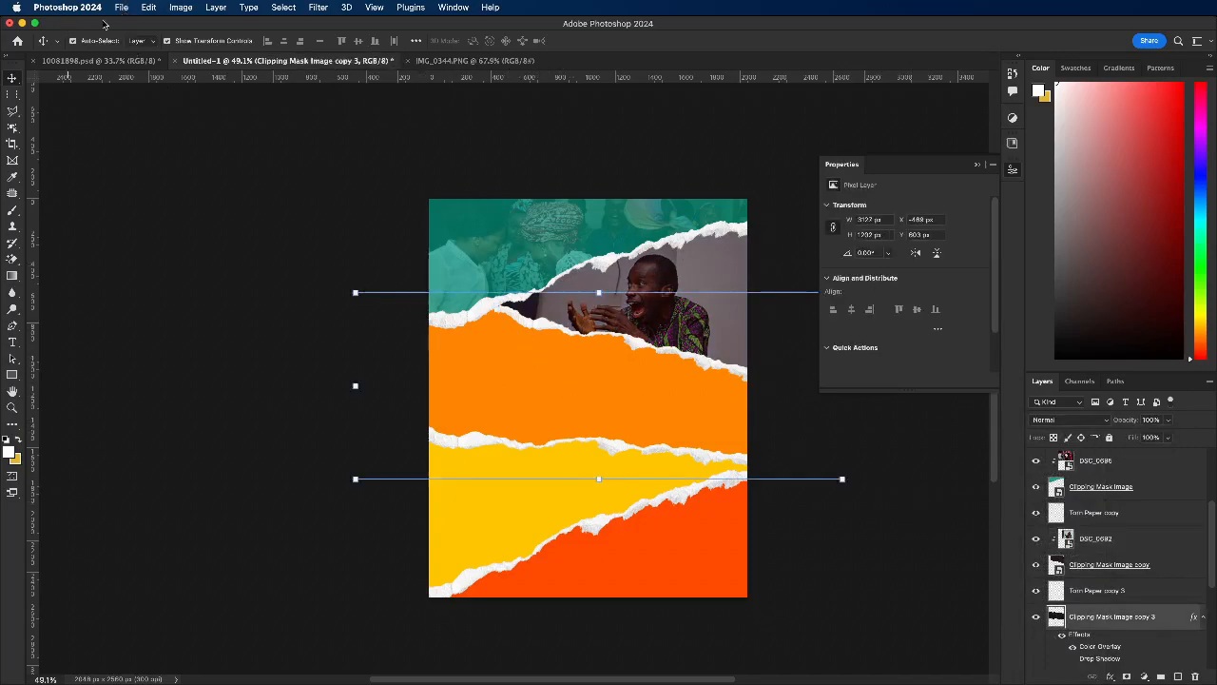
right_click(1101, 620)
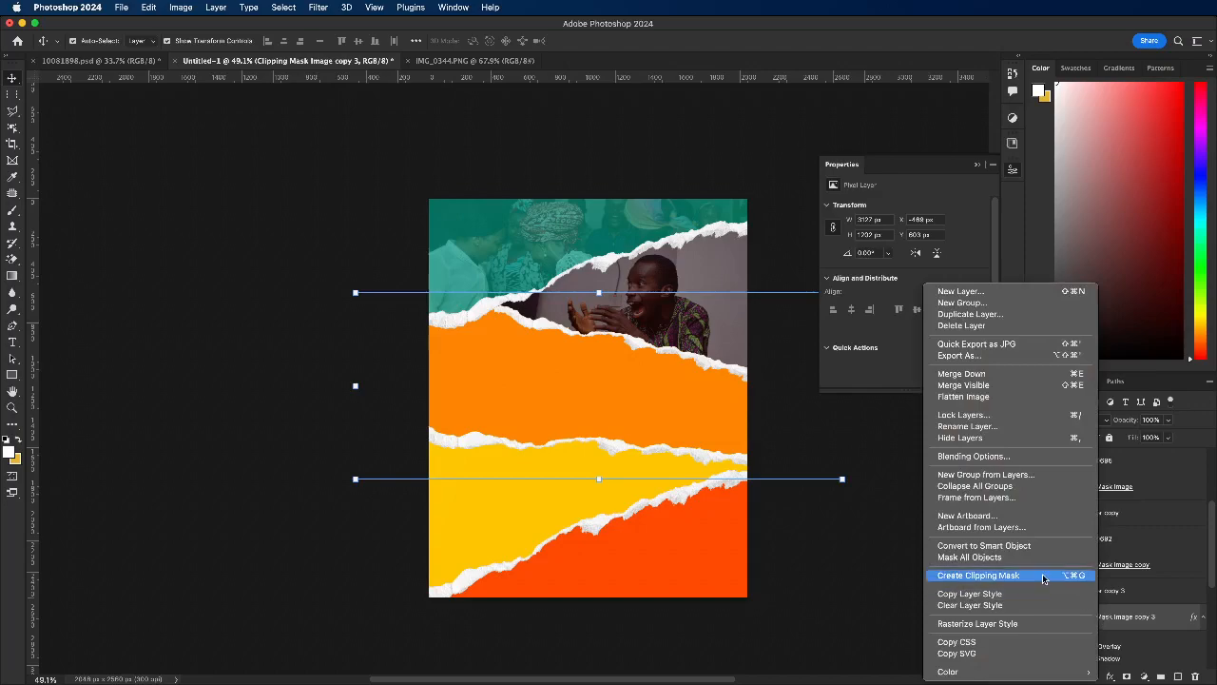
click(1040, 545)
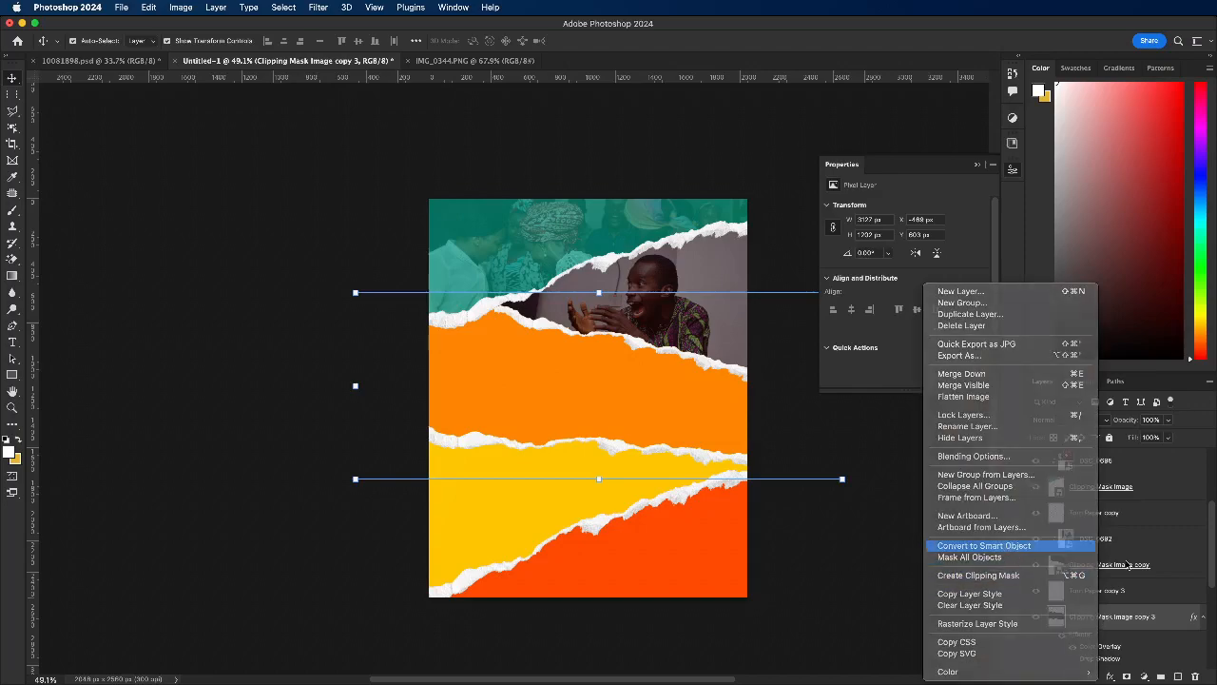
click(295, 239)
click(181, 7)
click(533, 365)
click(533, 368)
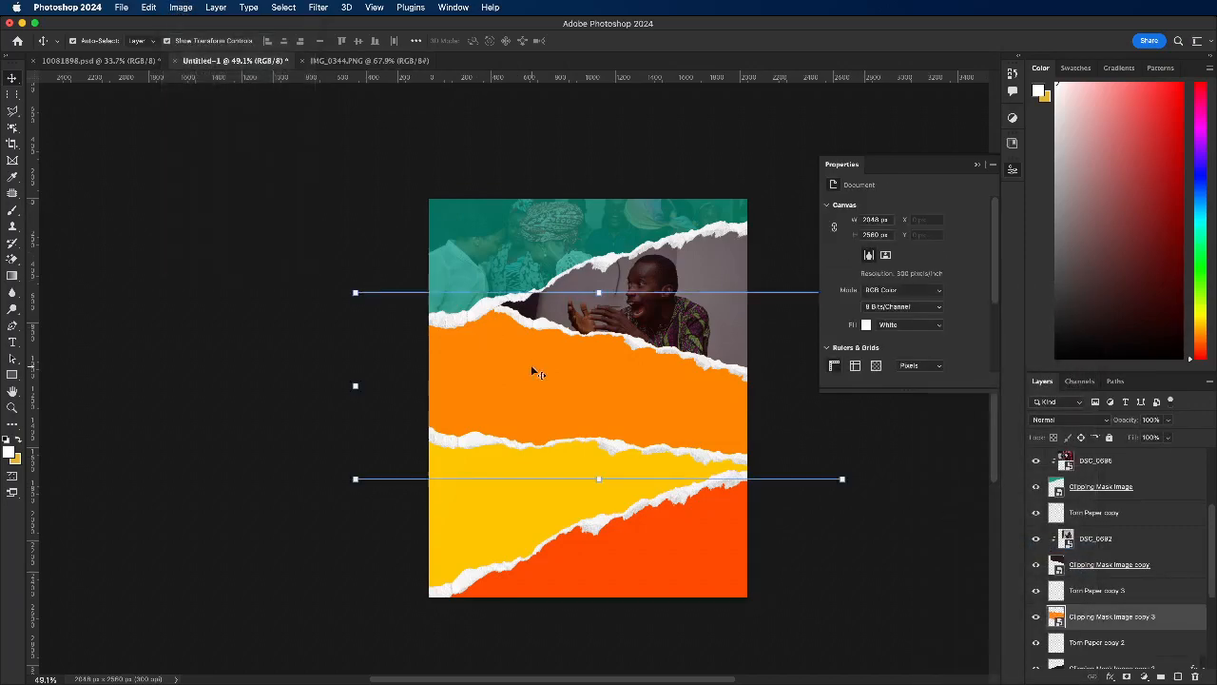
Step: Place DSC_0687.JPG from the second camera folder as an embedded photo above the orange strip's layer
click(121, 7)
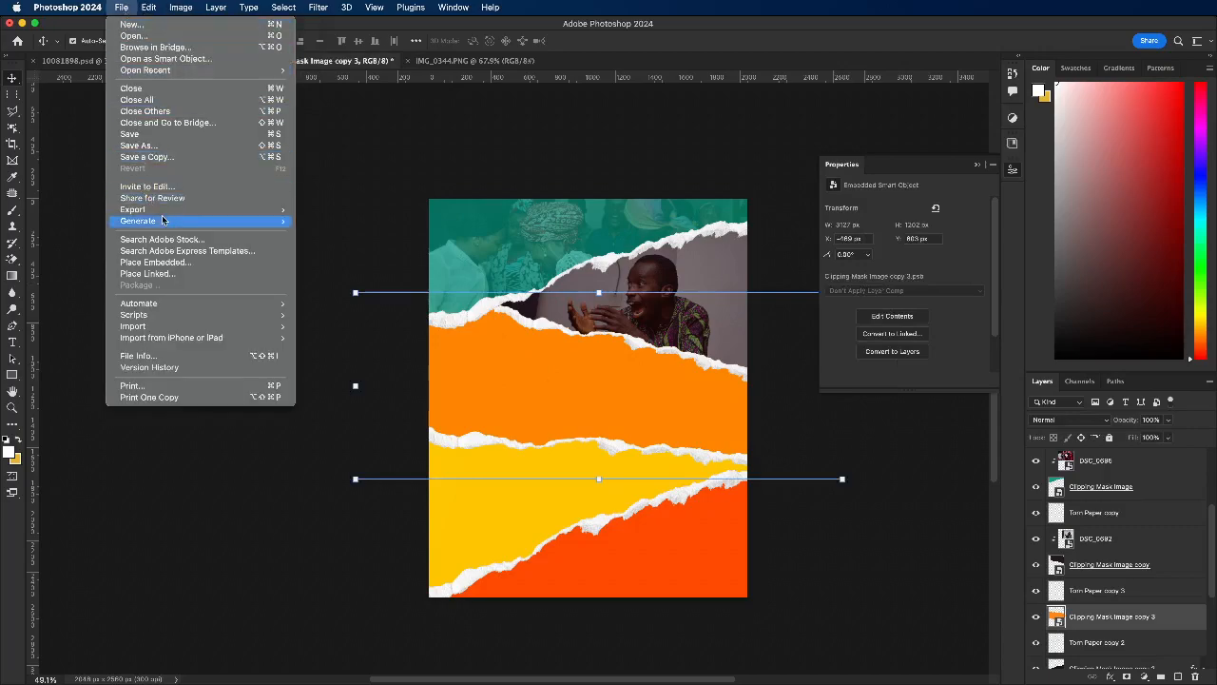
click(165, 263)
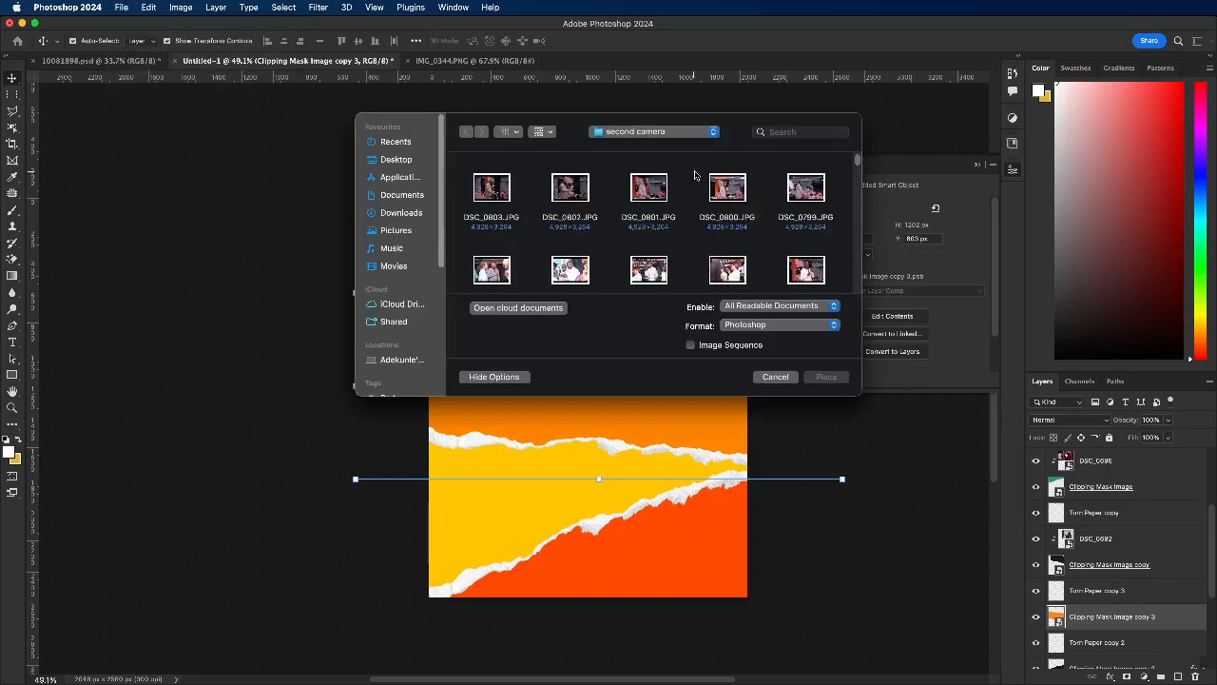
drag(857, 166, 858, 190)
scroll(585, 232, down, 1)
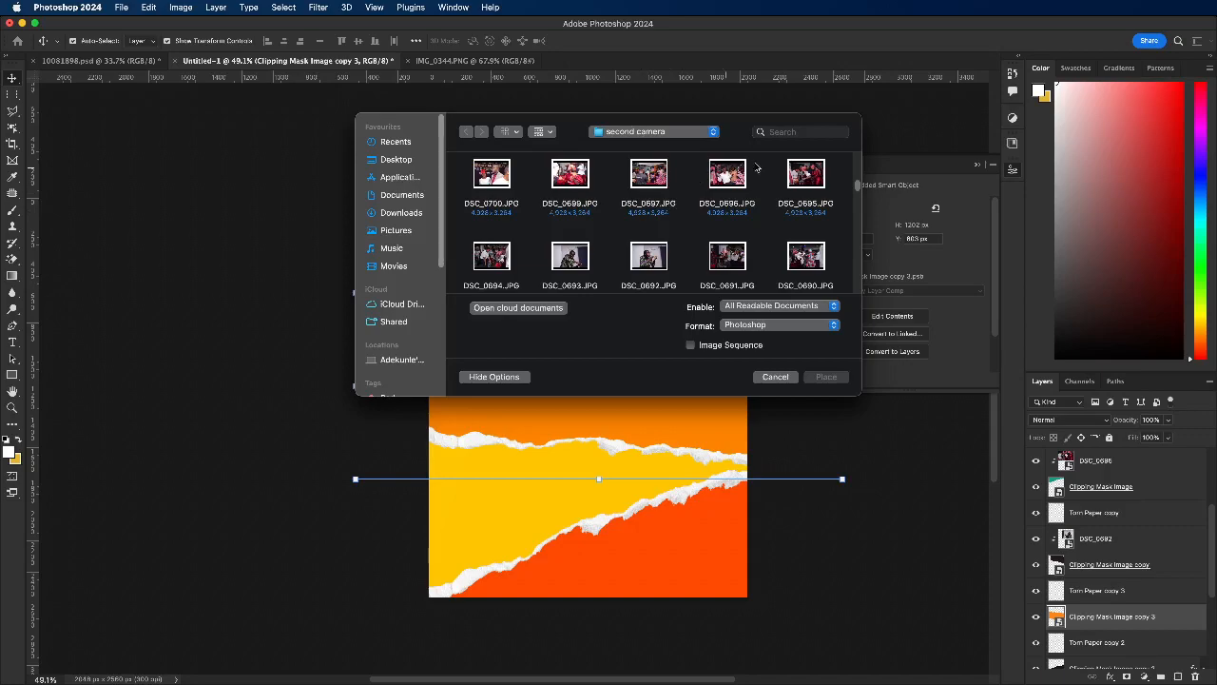
click(501, 258)
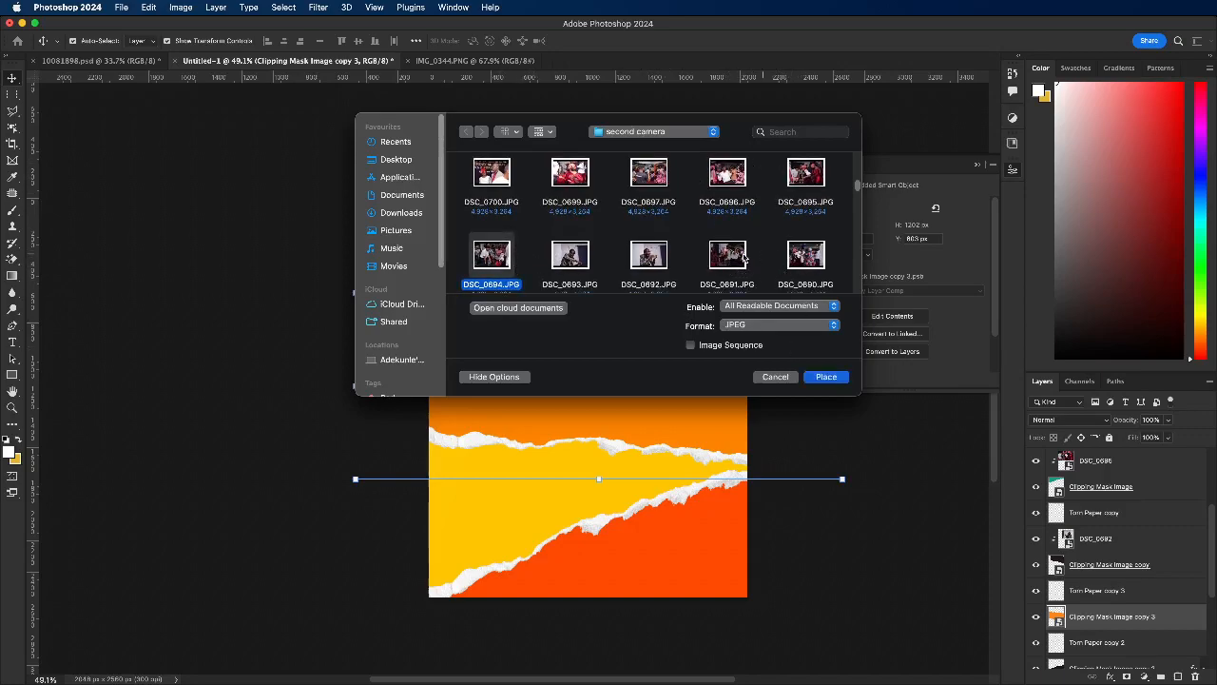
scroll(736, 259, down, 2)
scroll(736, 258, down, 1)
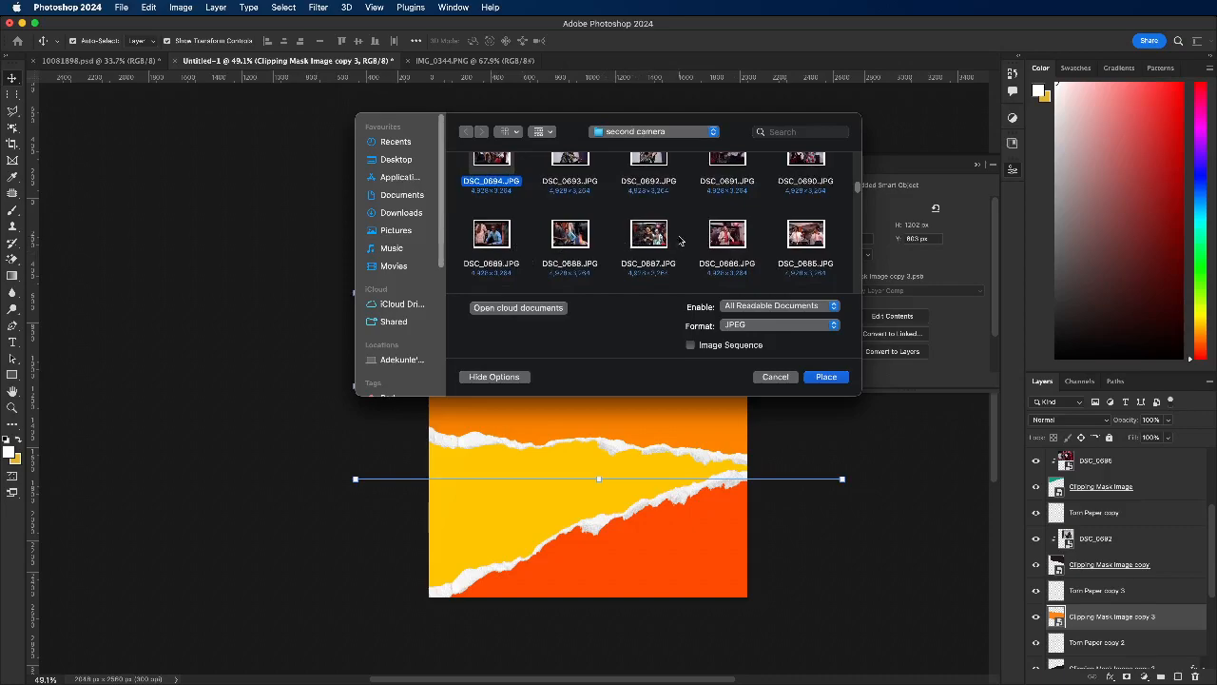
click(640, 240)
click(826, 377)
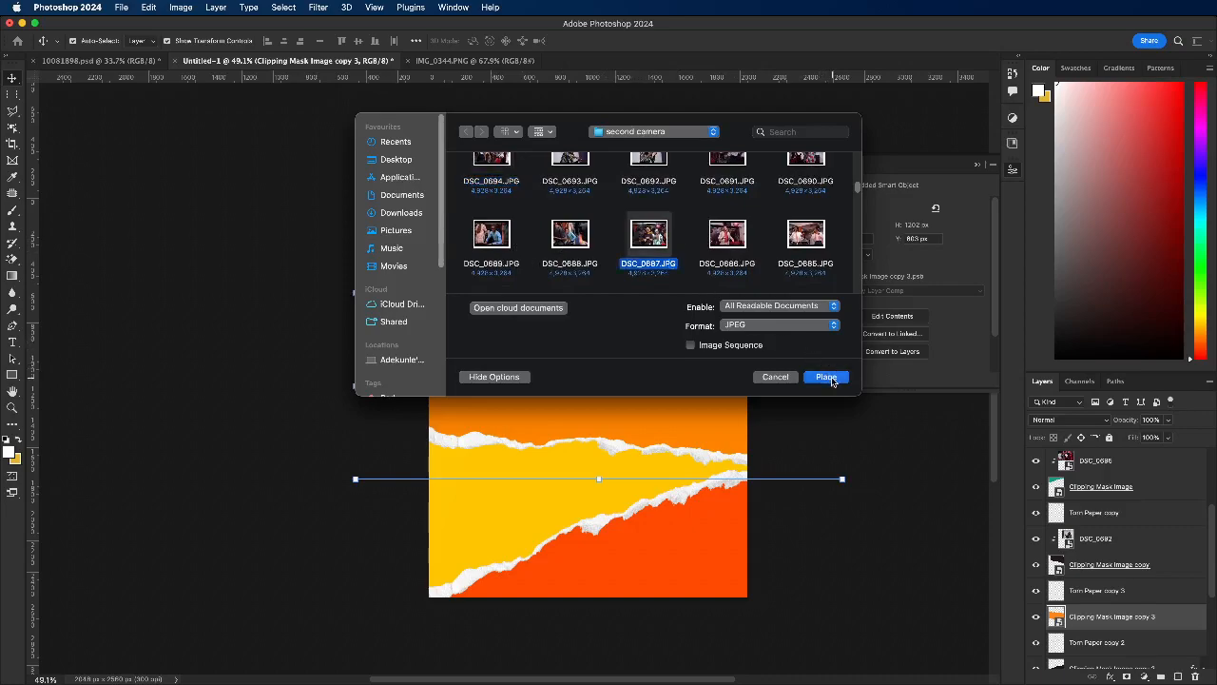
Step: Scale the DSC_0687 photo to about 2174 px wide and position it over the orange strip at about X -63 px, Y 618 px
mouse_move(590, 388)
mouse_down()
mouse_move(560, 376)
mouse_move(600, 383)
mouse_move(589, 396)
mouse_up()
mouse_move(594, 298)
mouse_down()
mouse_move(597, 277)
mouse_move(594, 293)
mouse_up()
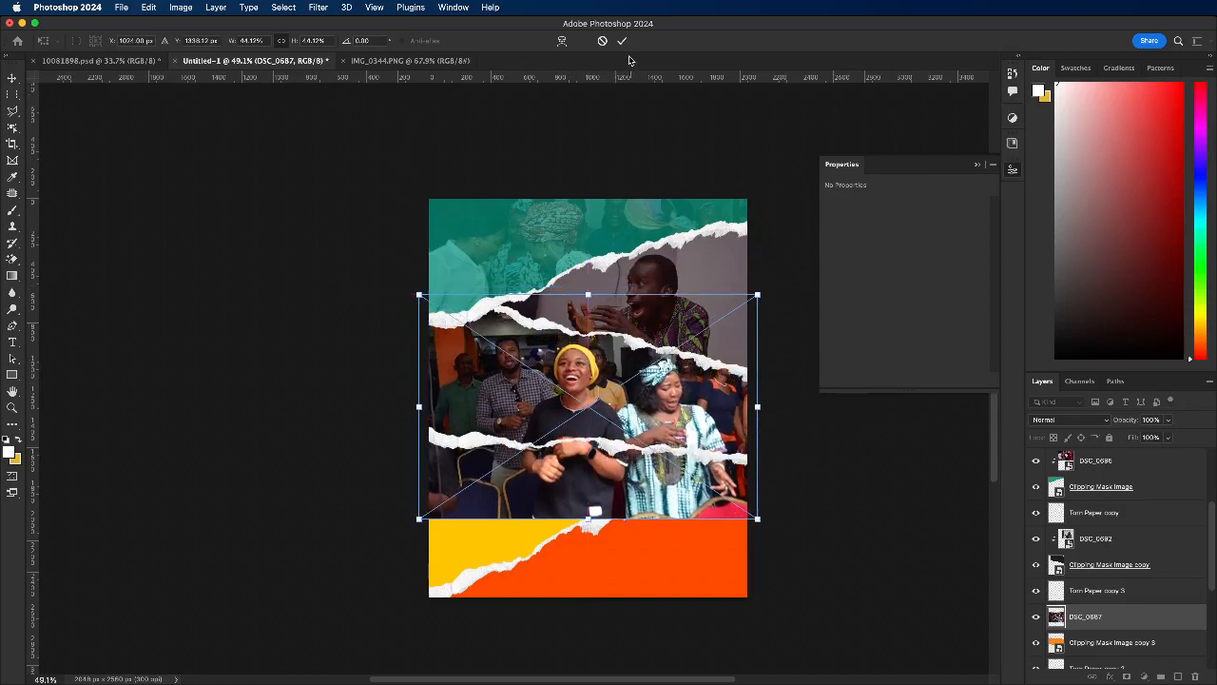
key(Return)
Step: Clip the DSC_0687 photo to the orange strip's smart object with a clipping mask
scroll(1108, 585, down, 2)
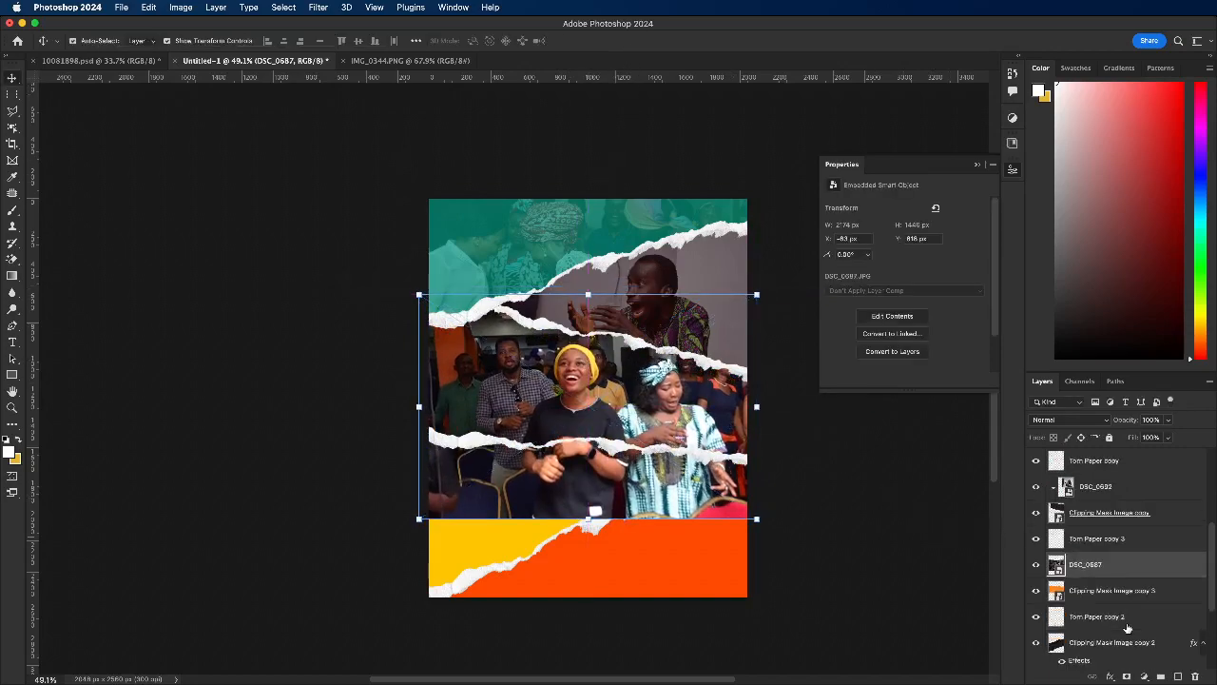
right_click(1109, 569)
scroll(1054, 666, down, 5)
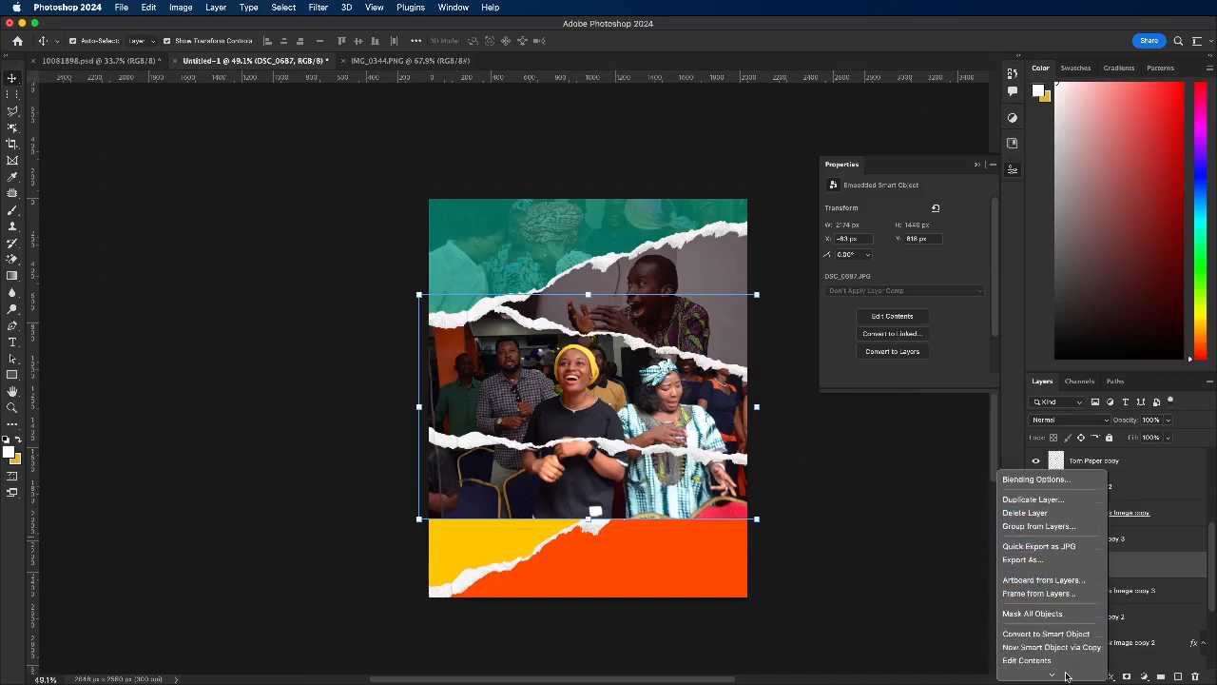
scroll(1051, 676, down, 3)
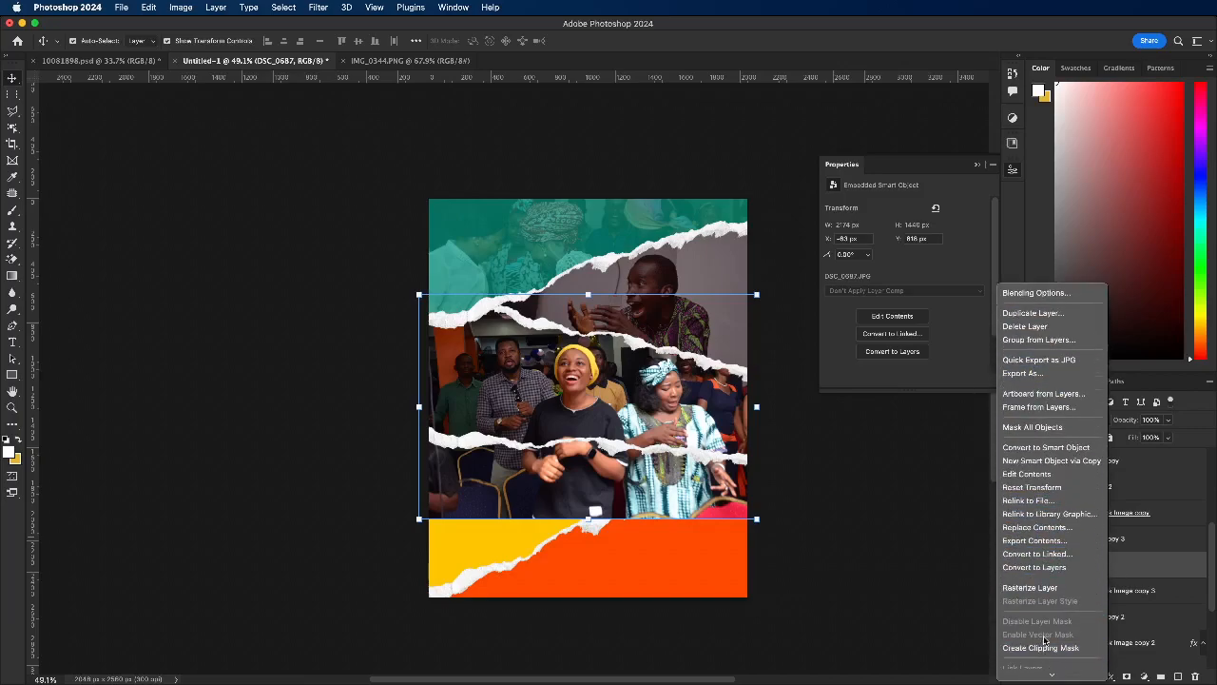
click(1046, 648)
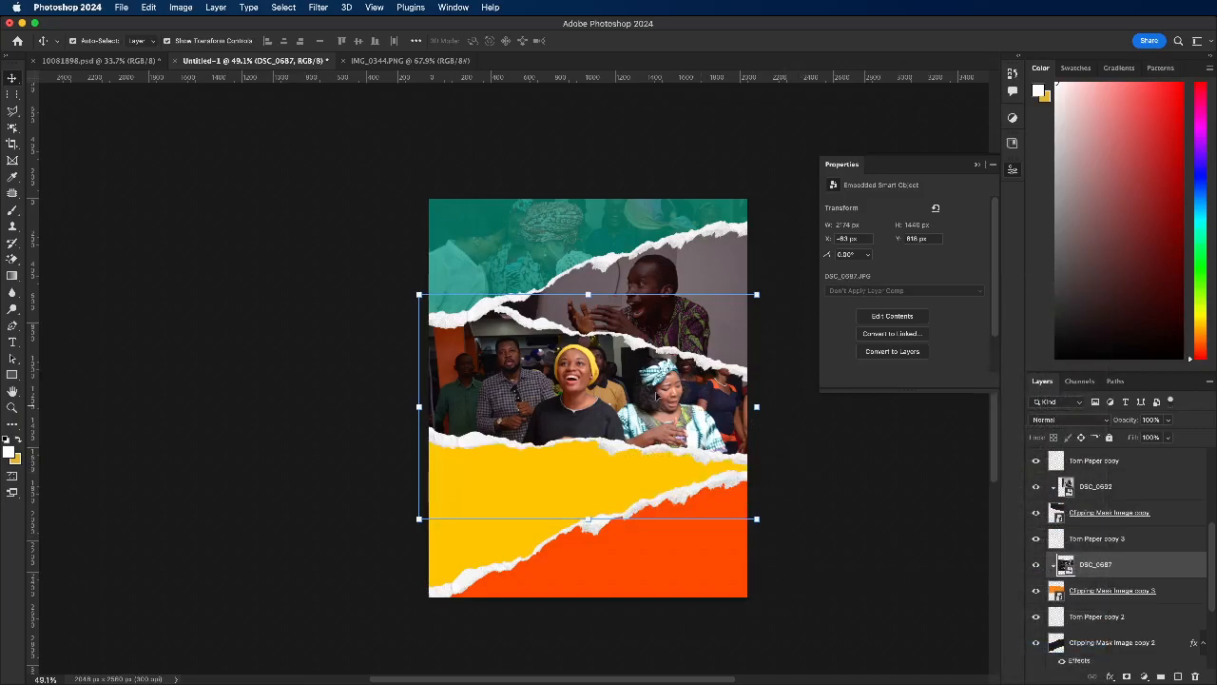
Step: Lower the DSC_0687 photo's opacity to about 26%, keeping the Normal blend mode
click(1085, 419)
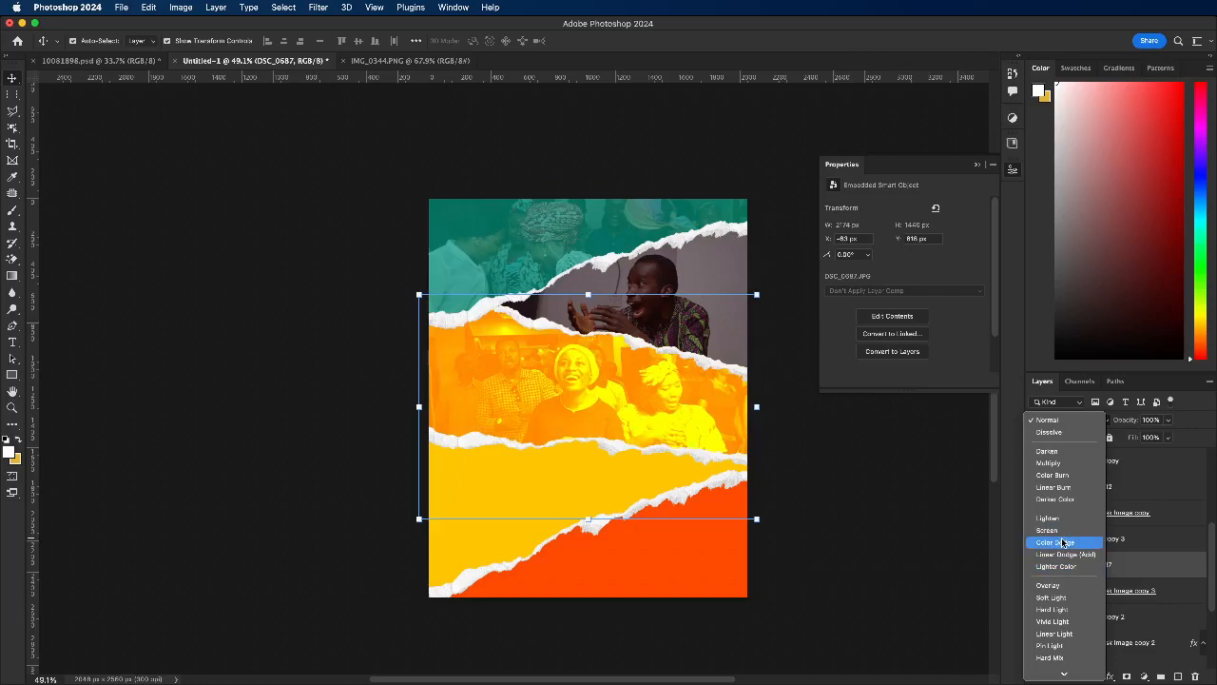
click(1196, 429)
click(1168, 419)
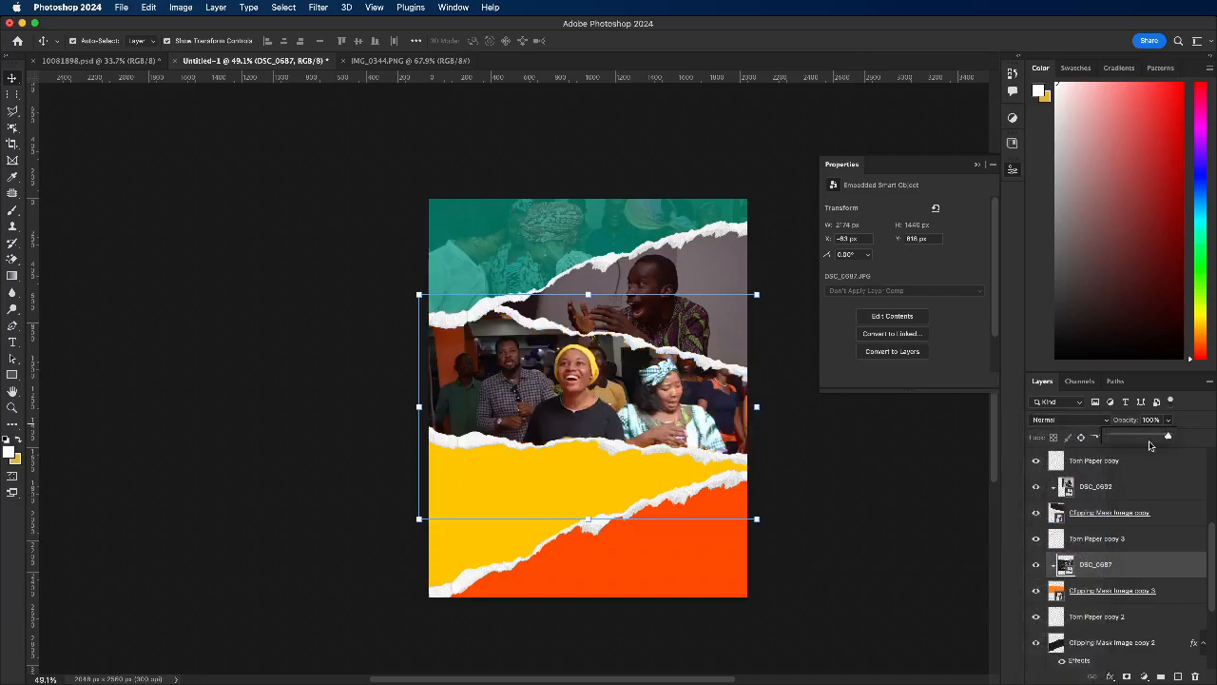
drag(1133, 443, 1125, 437)
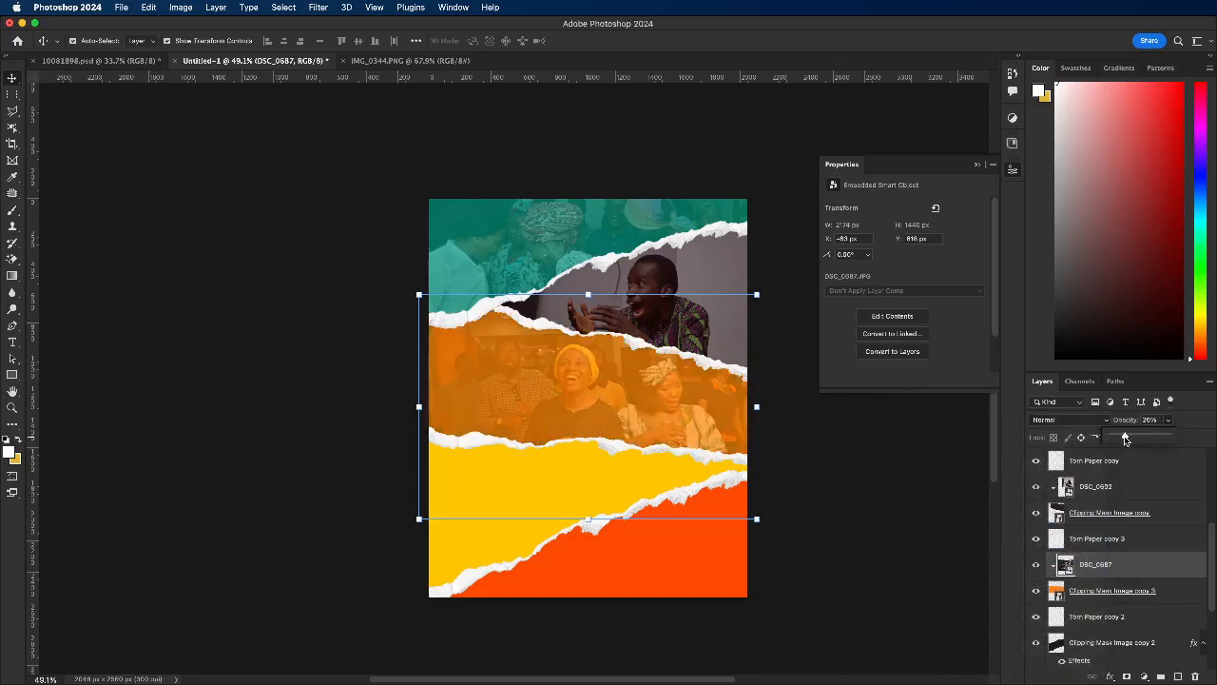
Step: Convert the yellow strip's layer, Clipping Mask Image copy 2, to a smart object
click(508, 502)
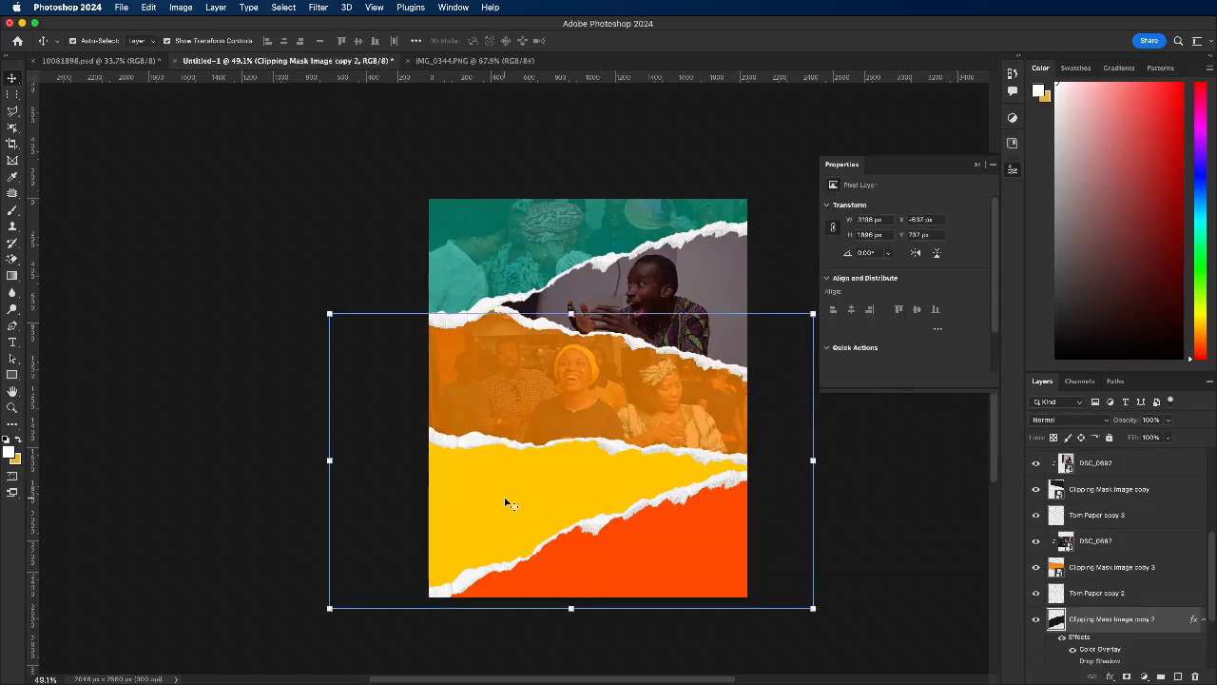
scroll(1129, 539, down, 1)
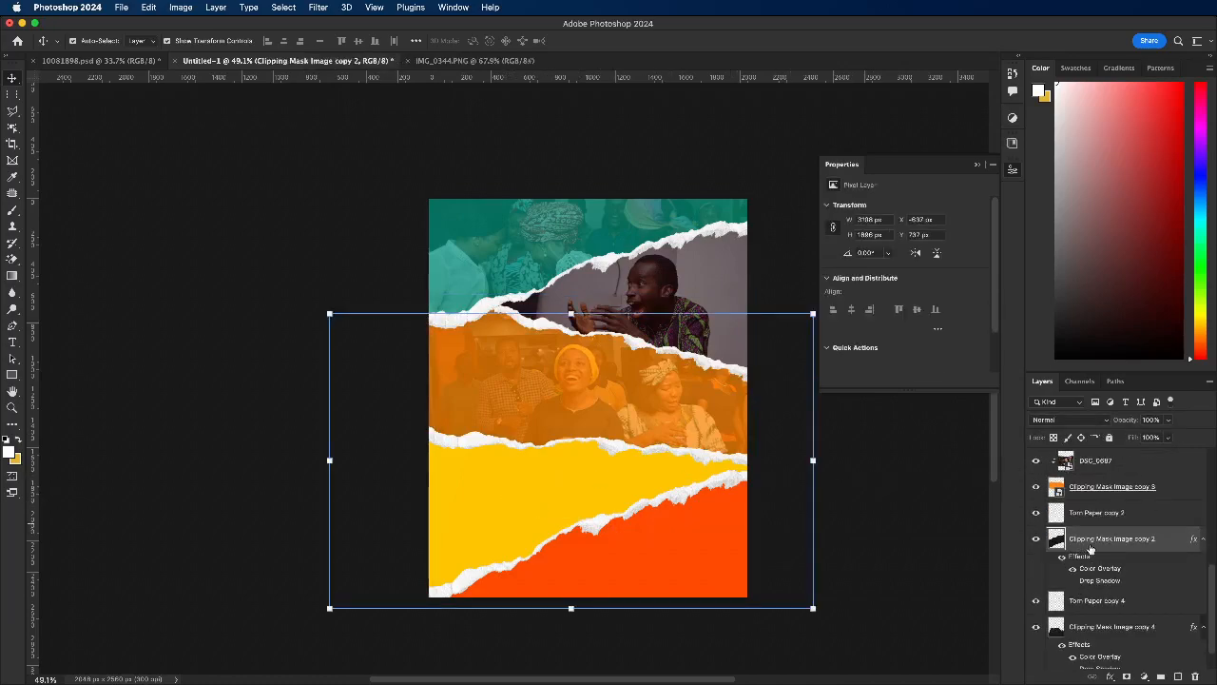
right_click(1090, 541)
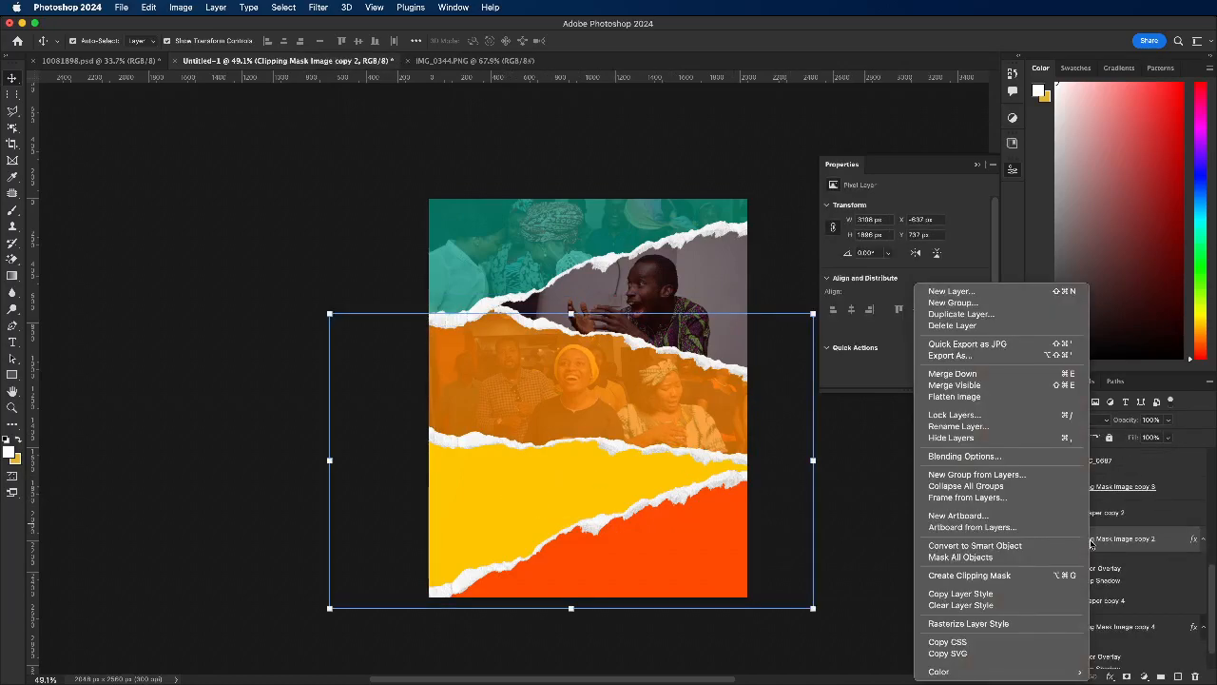
click(989, 547)
Step: Convert the red-orange strip's layer, Clipping Mask Image copy 4, to a smart object
click(1105, 593)
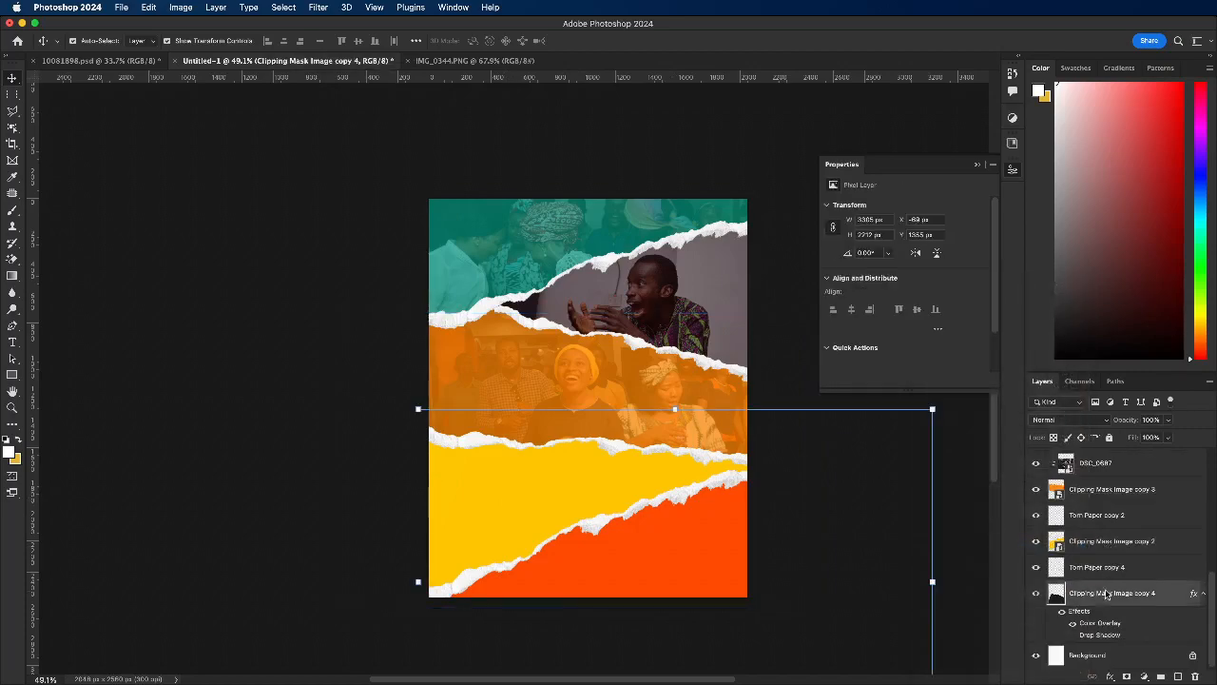
right_click(1105, 593)
click(989, 545)
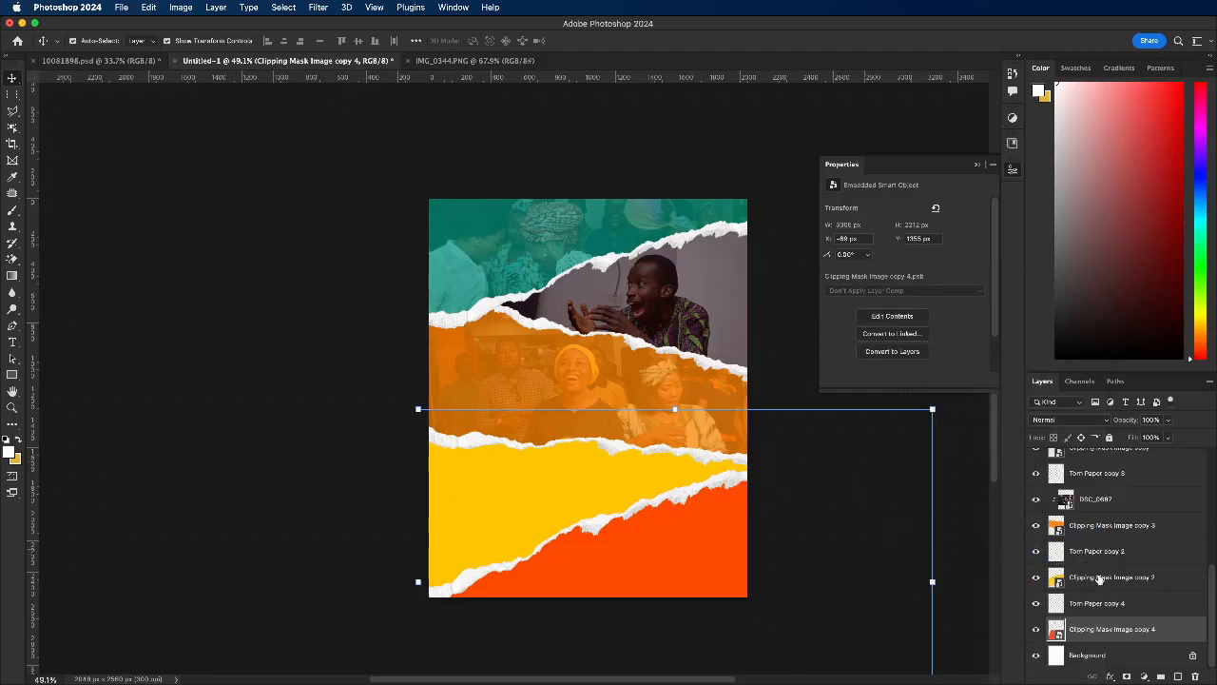
Step: Start placing an embedded image above the yellow strip's layer, Clipping Mask Image copy 2, and browse Pictures to the 14 April 2024 folder
click(1099, 578)
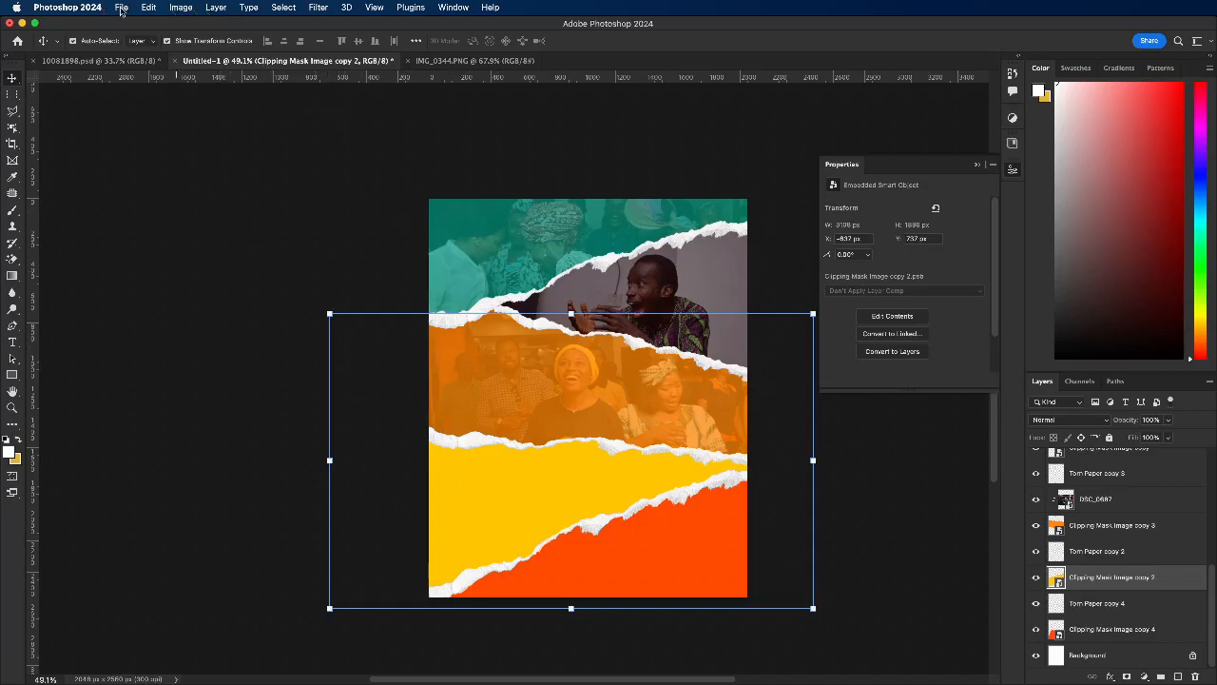
click(121, 8)
click(222, 261)
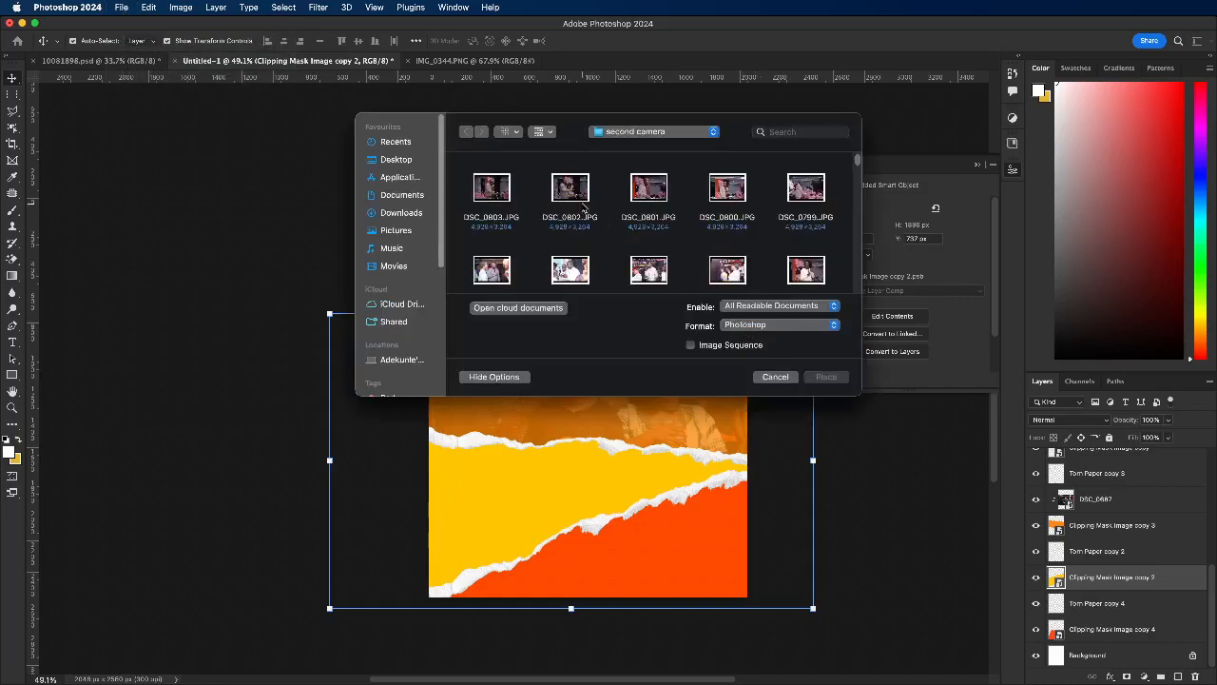
scroll(584, 207, down, 3)
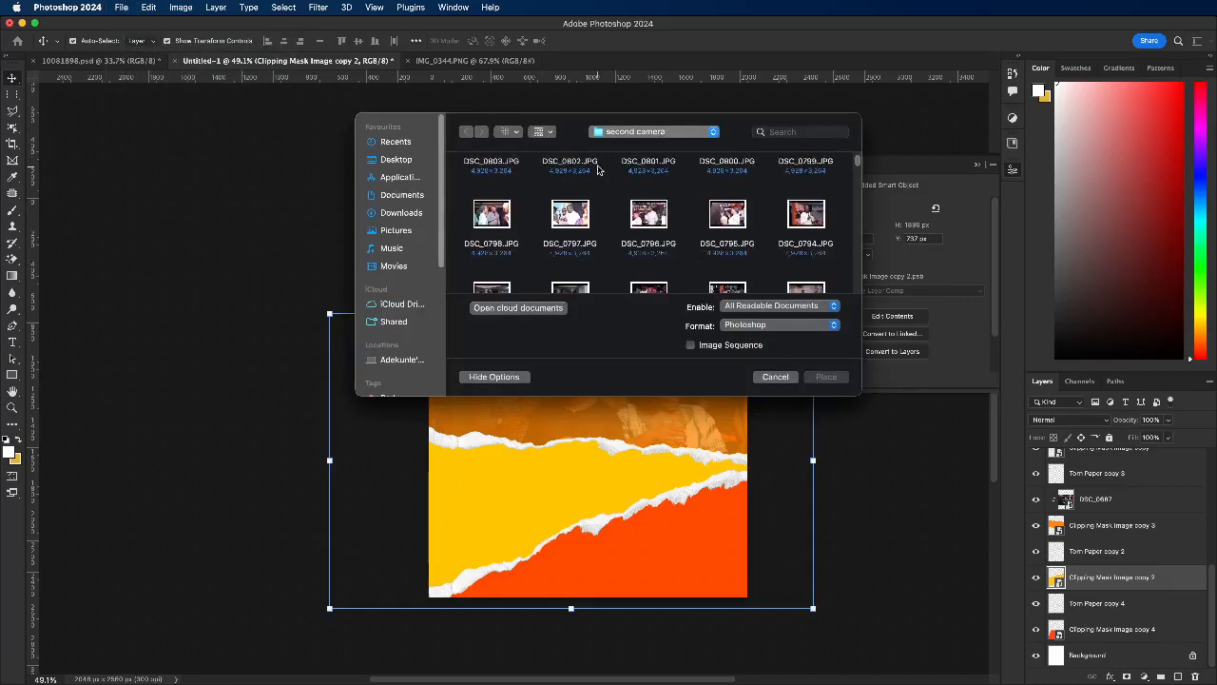
click(395, 231)
scroll(608, 256, down, 1)
click(495, 230)
double_click(504, 220)
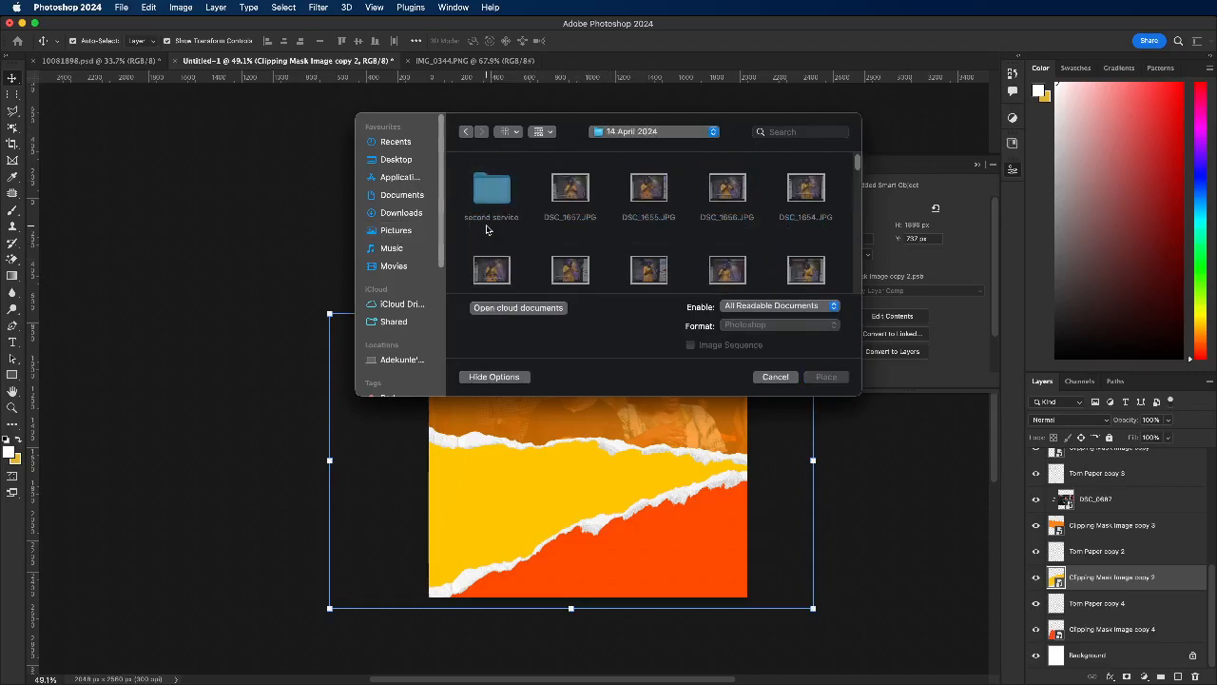
Step: Find DSC_1575.JPG in the 14 April 2024 folder and place it in the flyer
scroll(512, 211, down, 10)
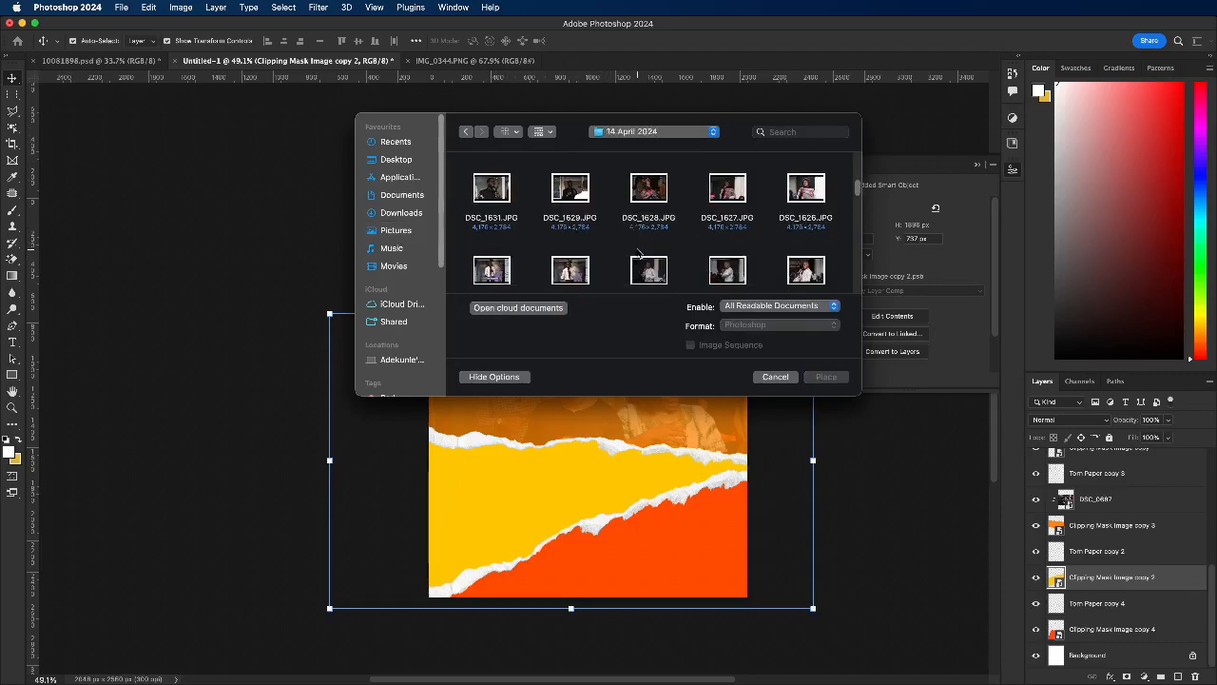
scroll(638, 254, down, 6)
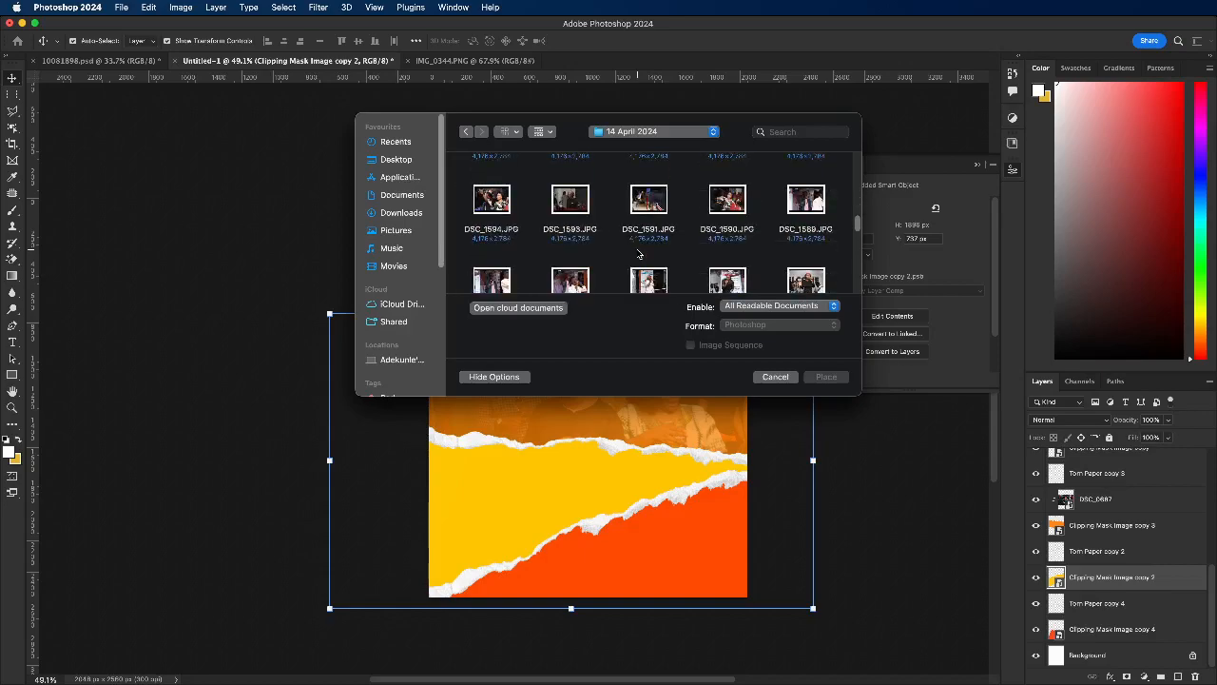
scroll(638, 255, down, 2)
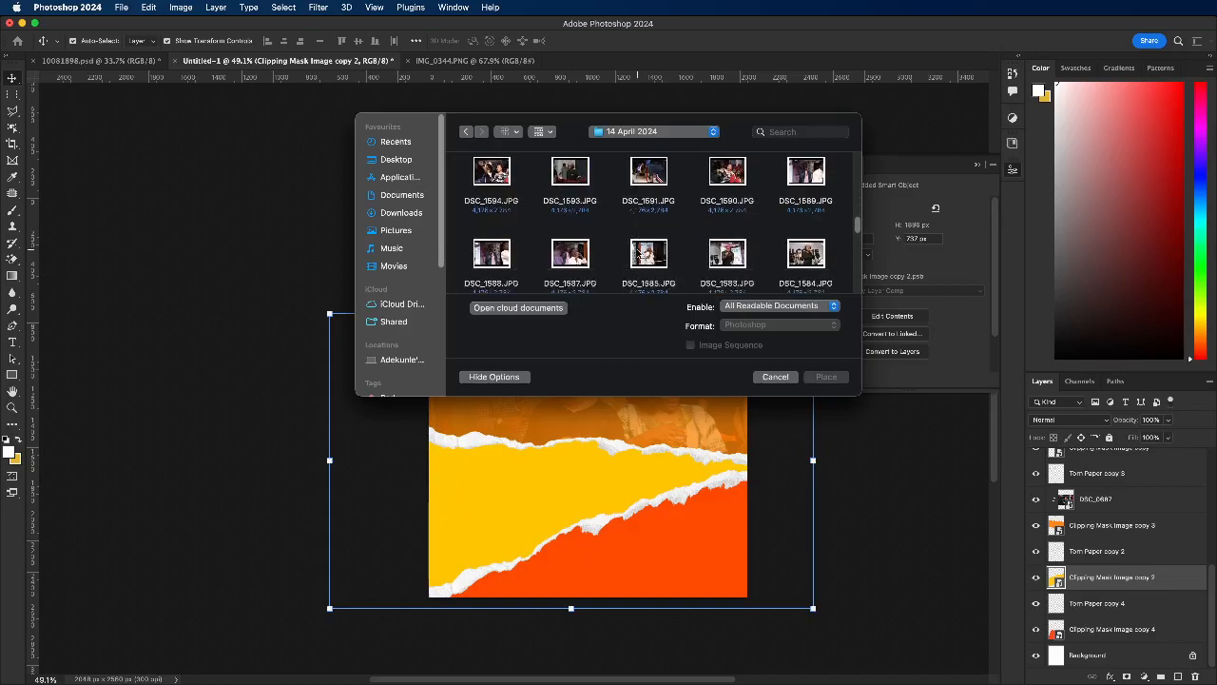
scroll(638, 255, down, 3)
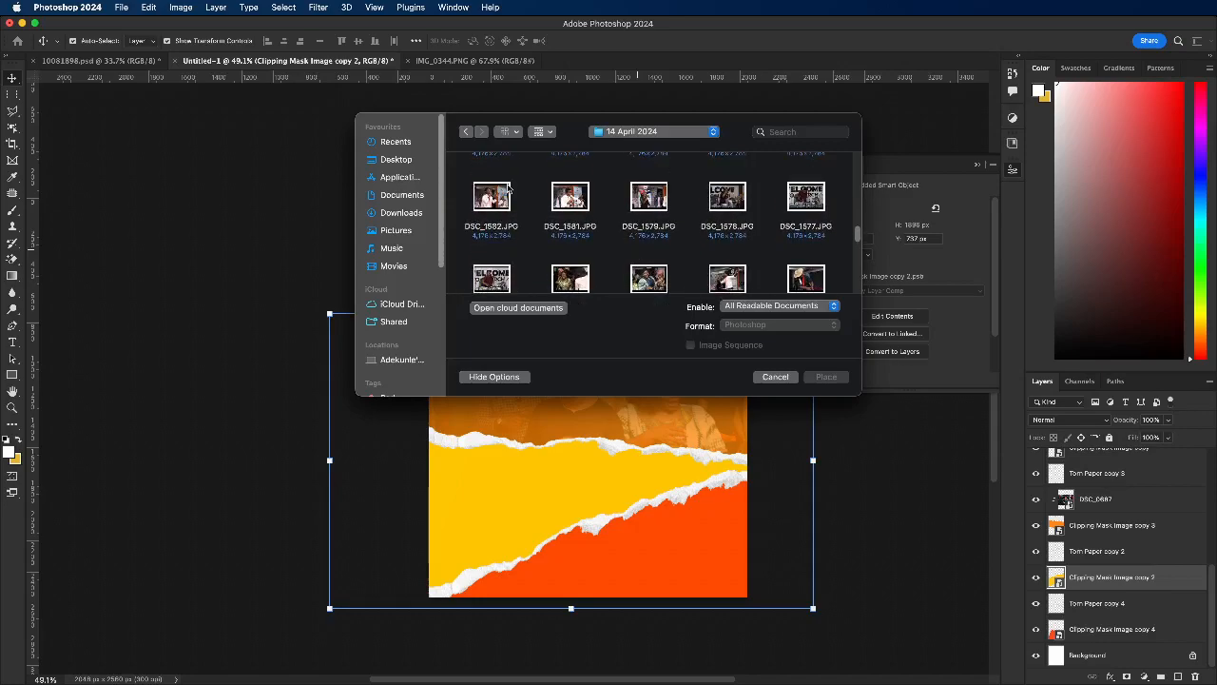
scroll(577, 271, down, 1)
click(571, 251)
scroll(640, 247, down, 2)
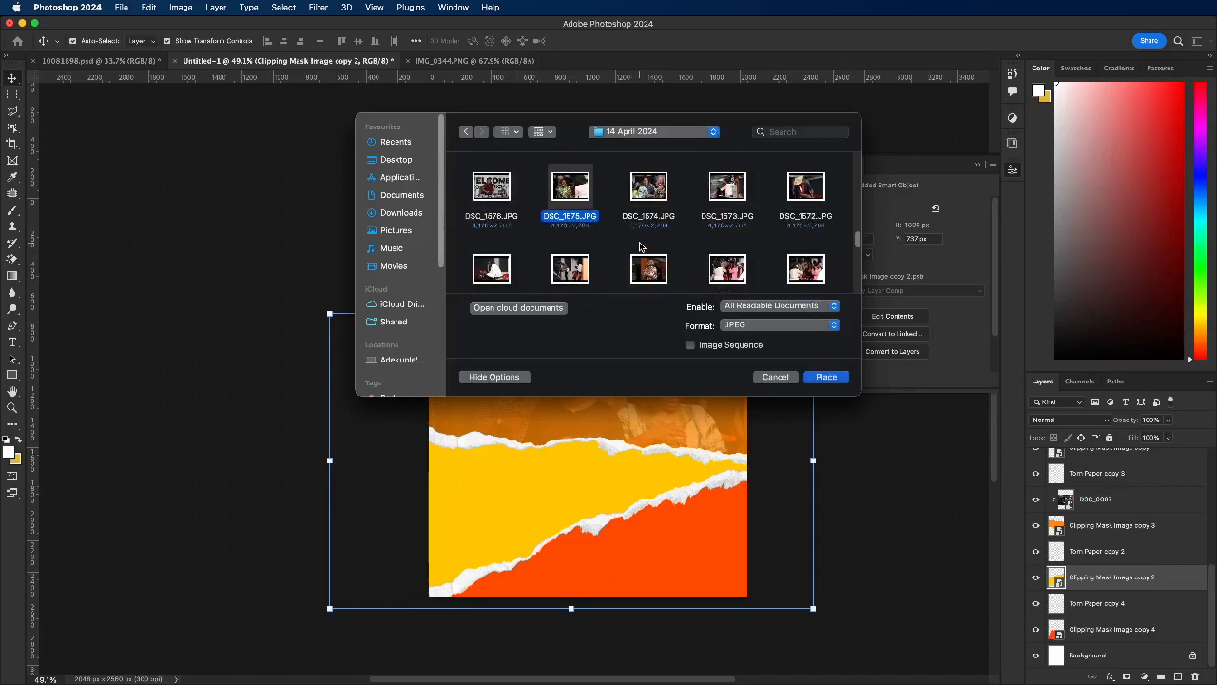
click(820, 377)
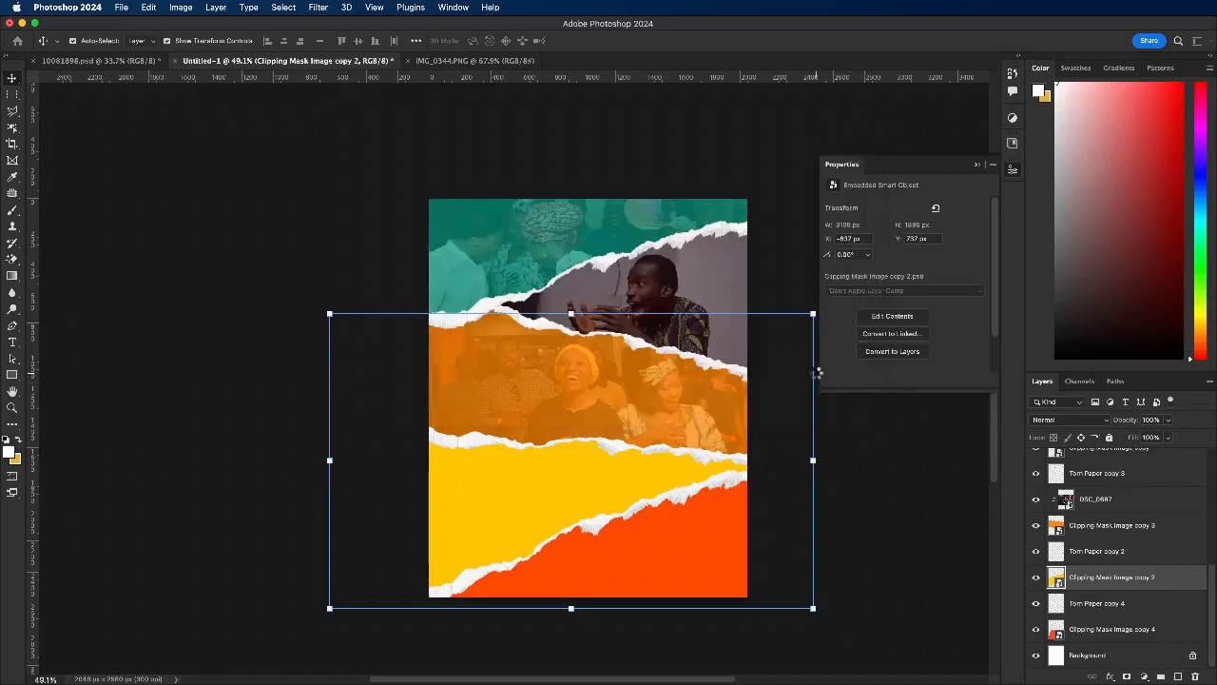
Step: Scale the DSC_1575 photo to about 37.75% and position the woman in green over the left part of the yellow strip
drag(566, 466, 545, 591)
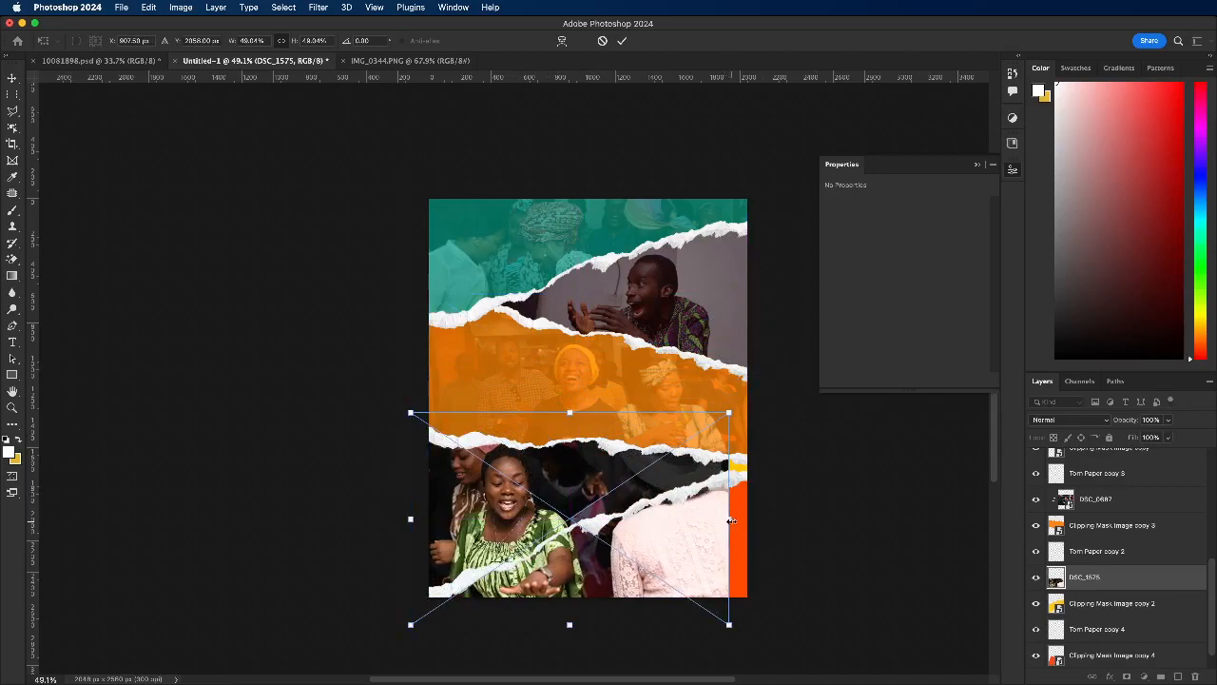
drag(730, 520, 772, 518)
drag(559, 456, 533, 444)
drag(570, 396, 524, 427)
drag(524, 471, 522, 471)
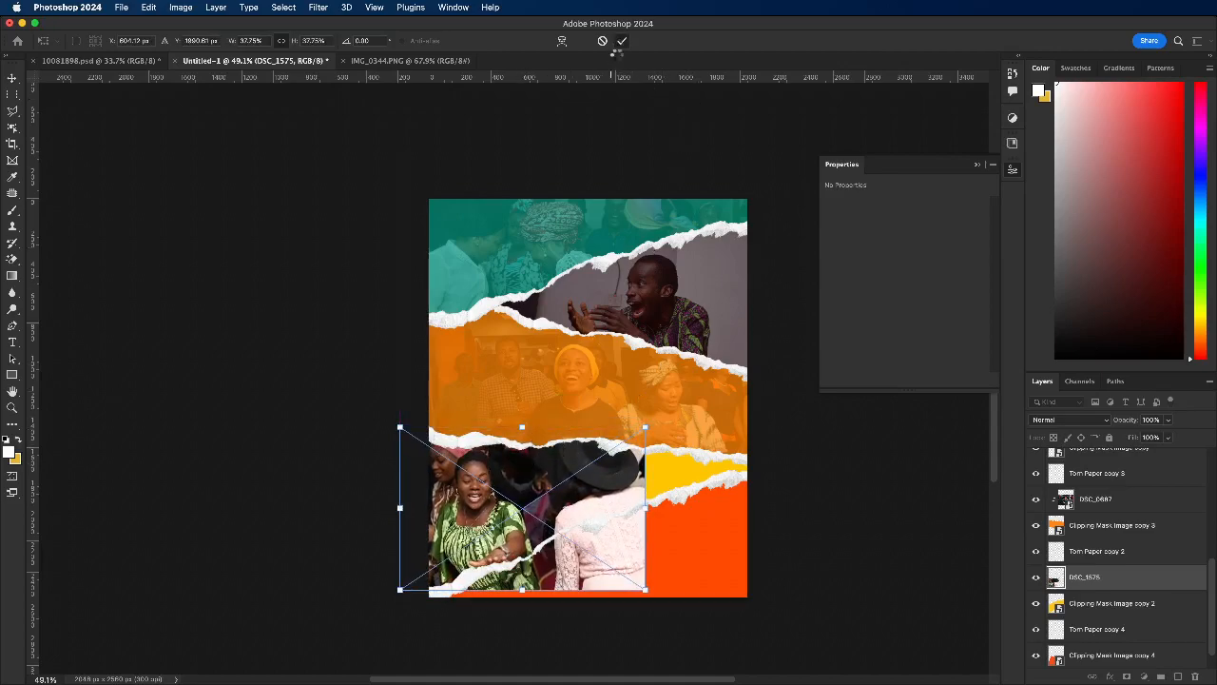
click(621, 39)
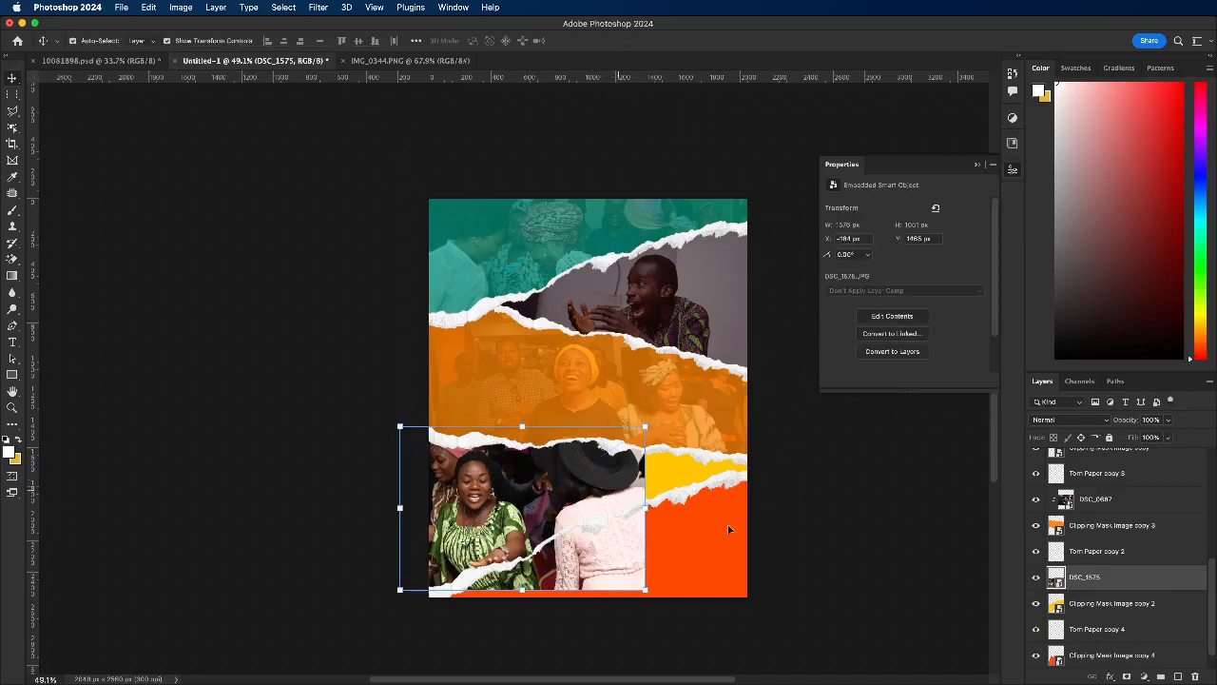
Step: Add a layer mask to the DSC_1575 photo and fade its right side into the yellow strip with a black-and-white gradient
click(1127, 676)
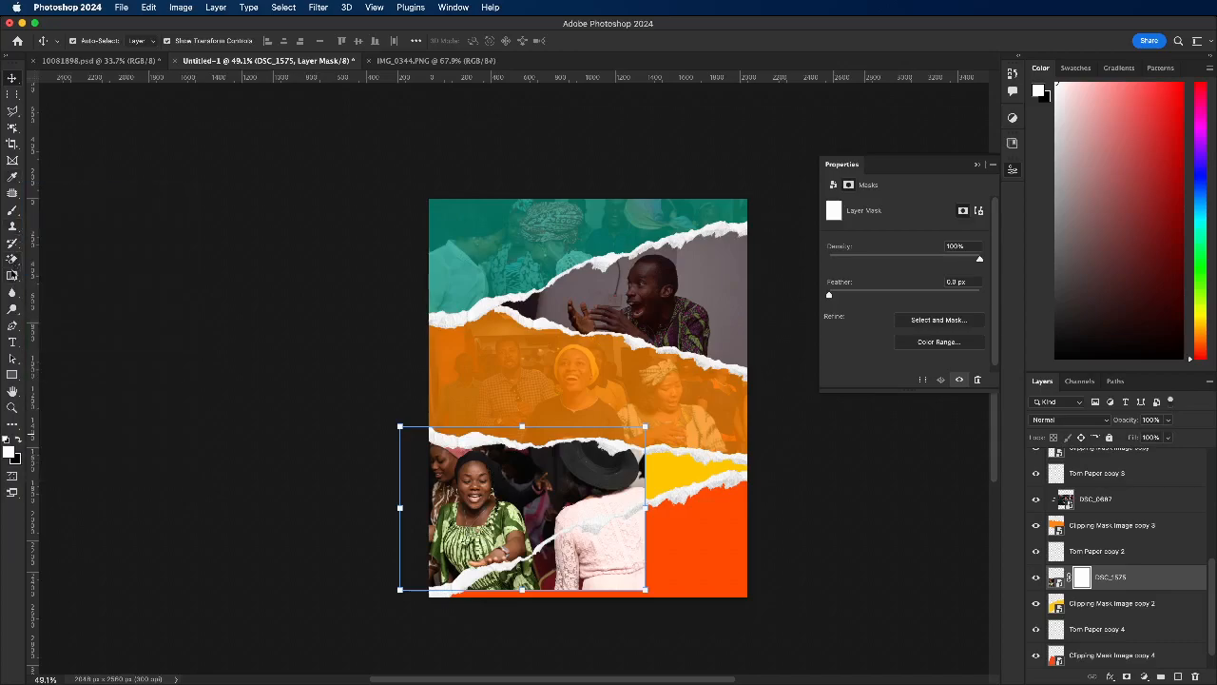
click(12, 276)
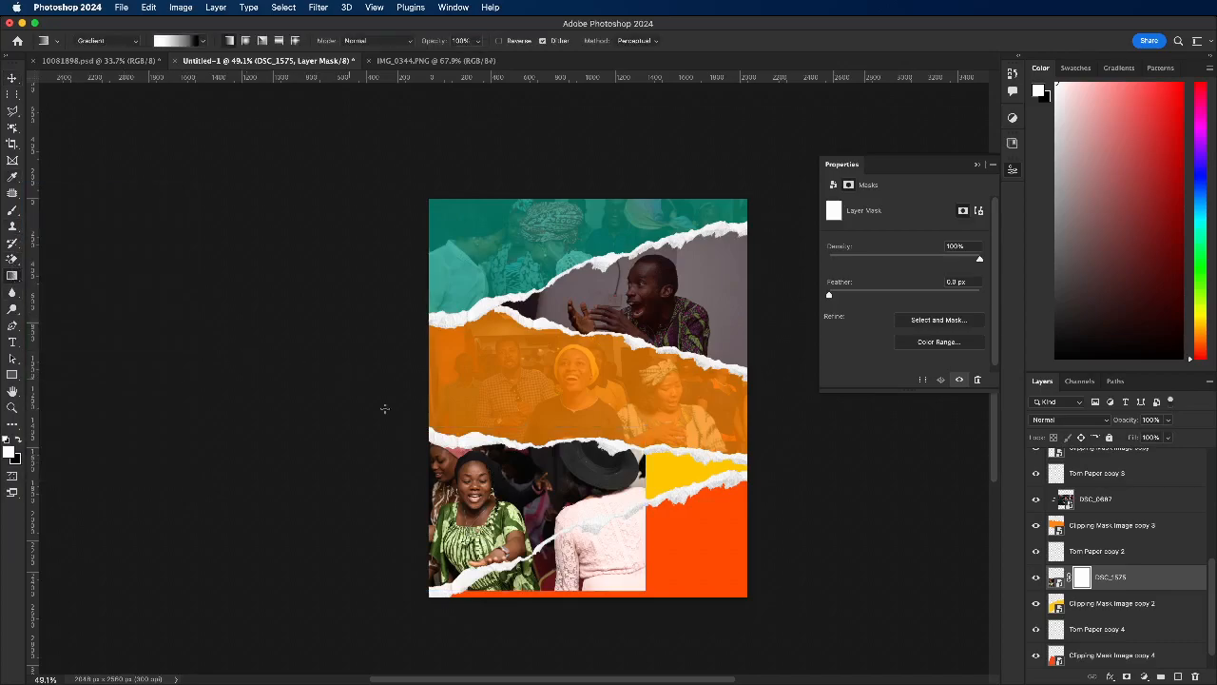
drag(650, 473, 483, 514)
drag(694, 453, 602, 487)
drag(483, 514, 394, 535)
drag(605, 489, 631, 480)
click(12, 78)
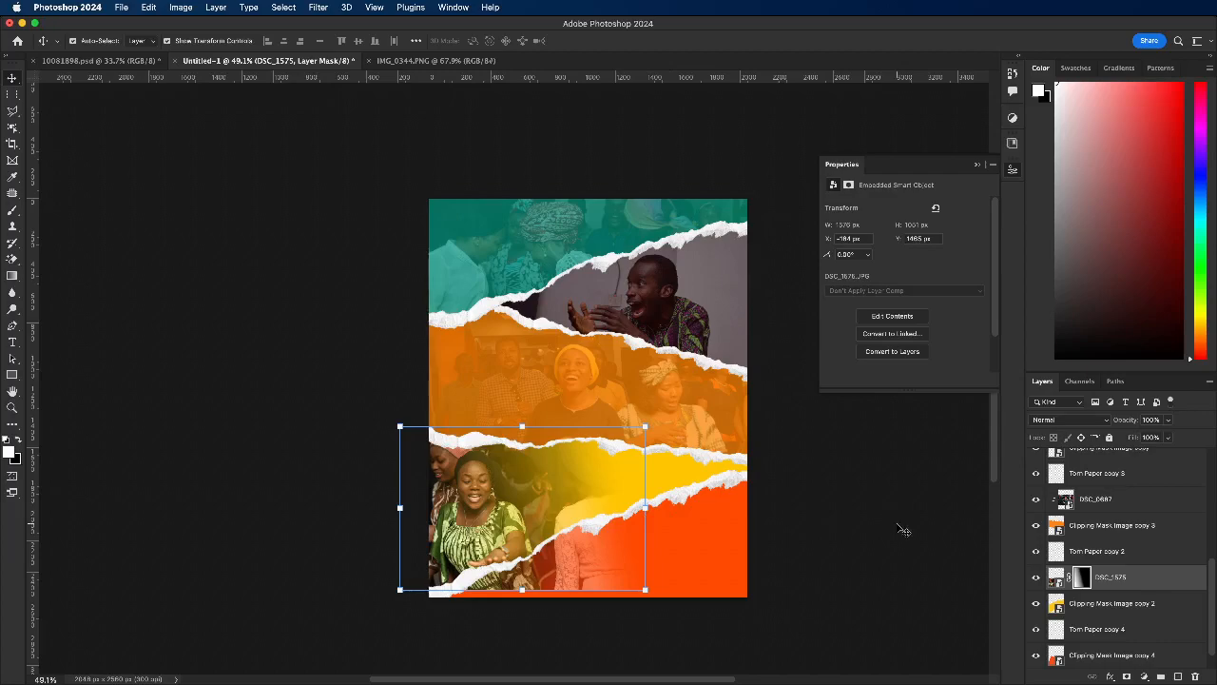
Step: Clip the masked DSC_1575 photo to the yellow strip's smart object with a clipping mask
click(1052, 577)
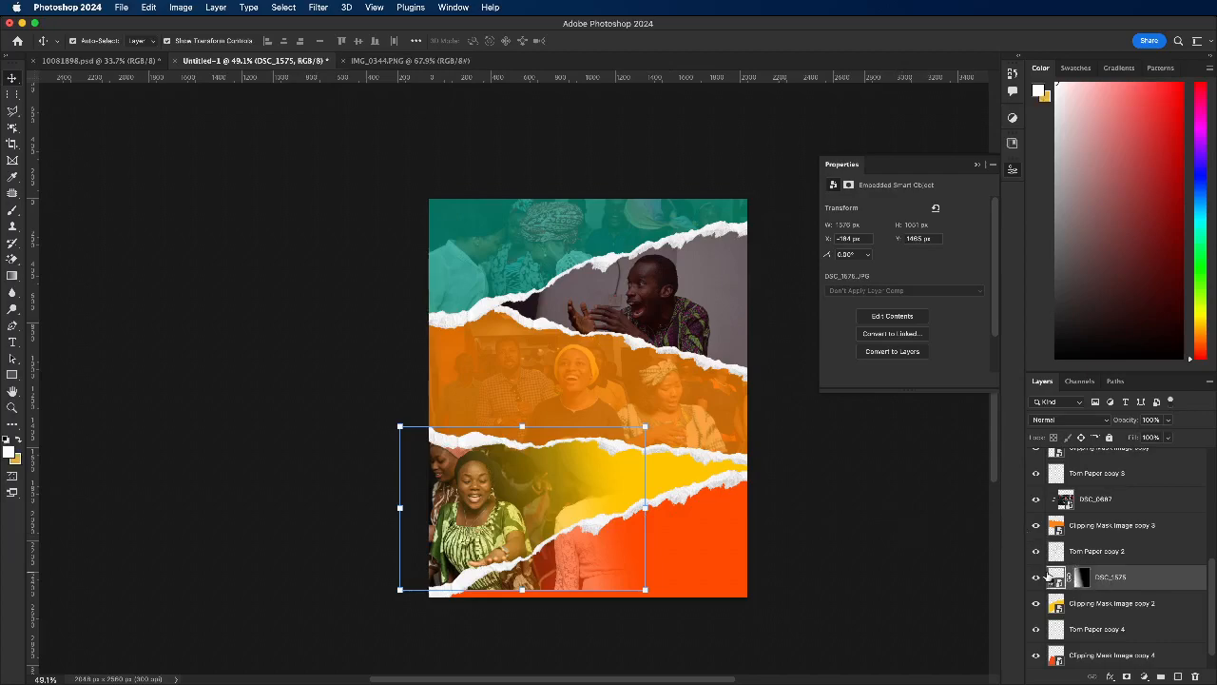
right_click(1053, 578)
click(980, 524)
right_click(1116, 574)
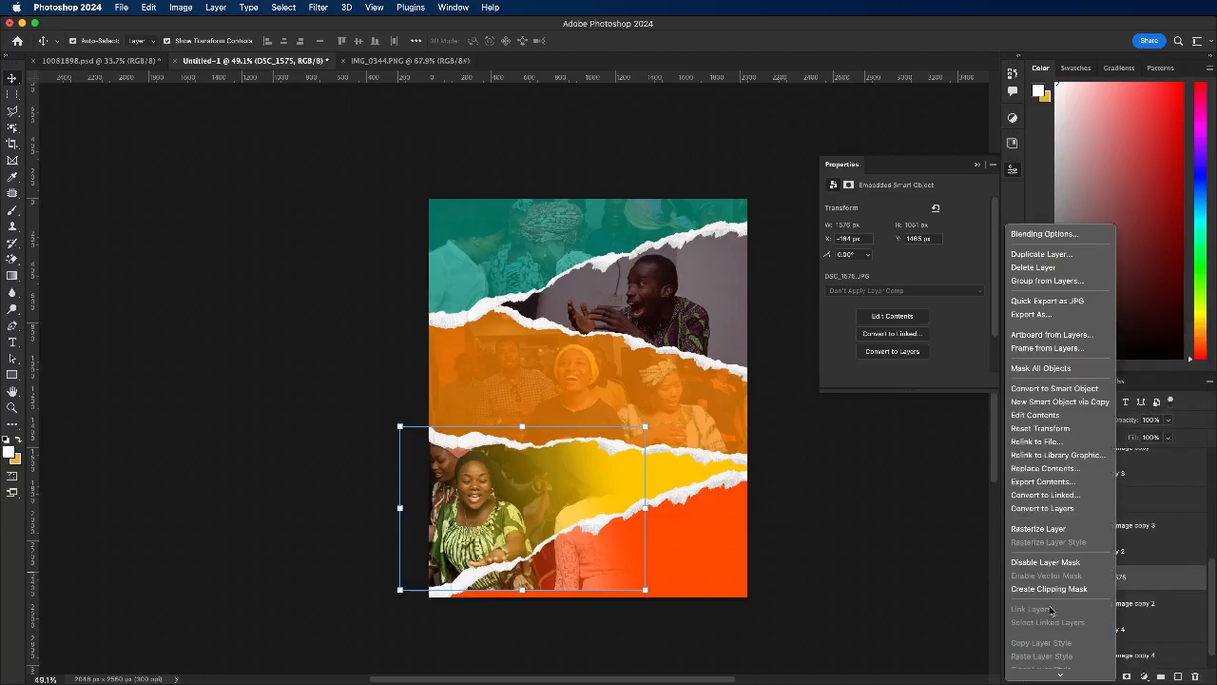
click(1049, 589)
click(332, 479)
click(552, 481)
drag(493, 495, 475, 515)
click(324, 492)
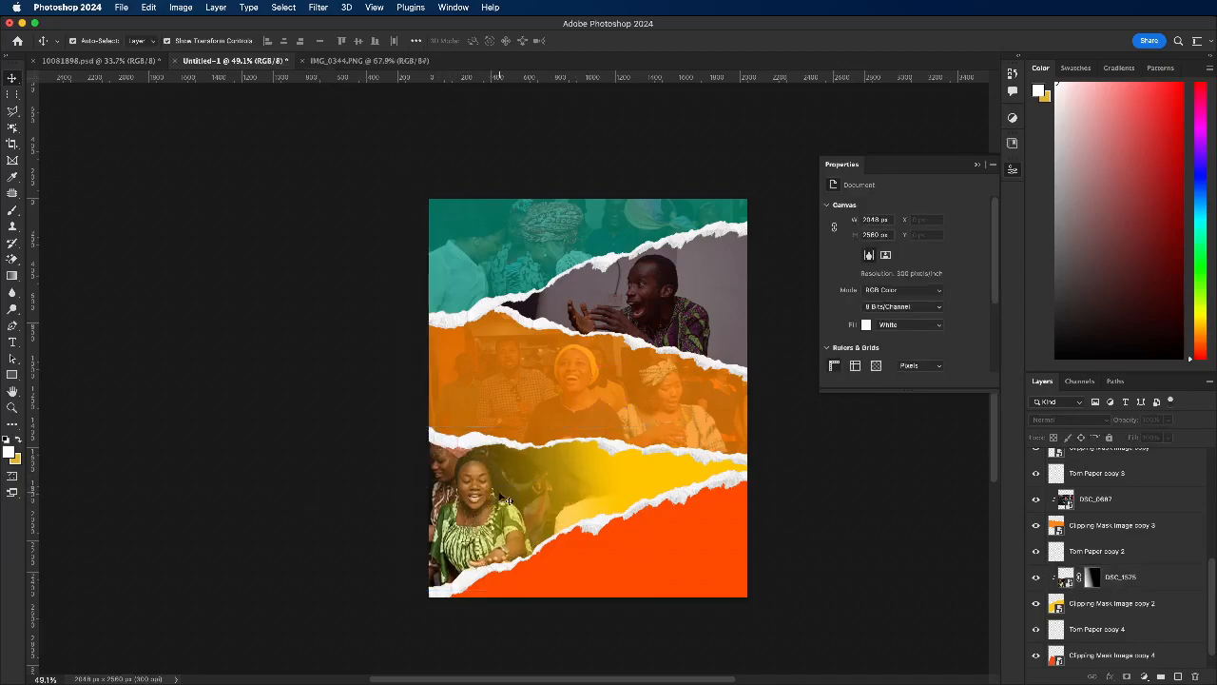
Step: Place DSC_1567.JPG from the 14 April 2024 folder as an embedded image above the red-orange strip's layer, Clipping Mask Image copy 4
click(692, 572)
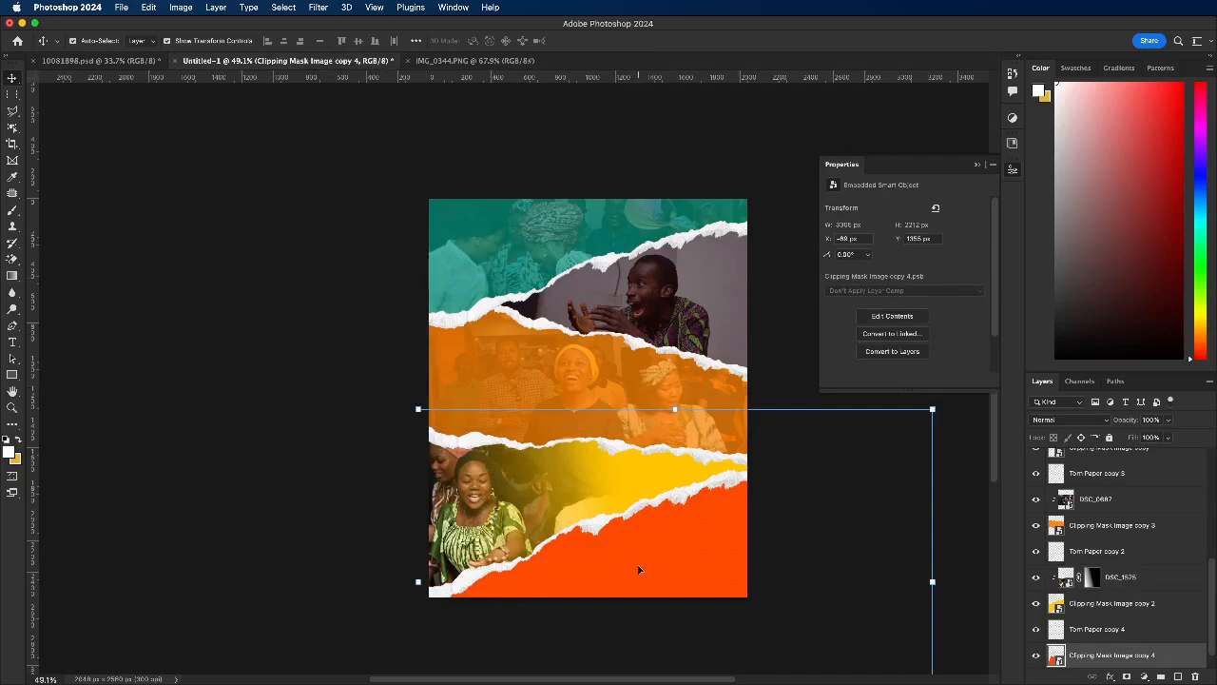
click(187, 401)
click(637, 569)
click(121, 13)
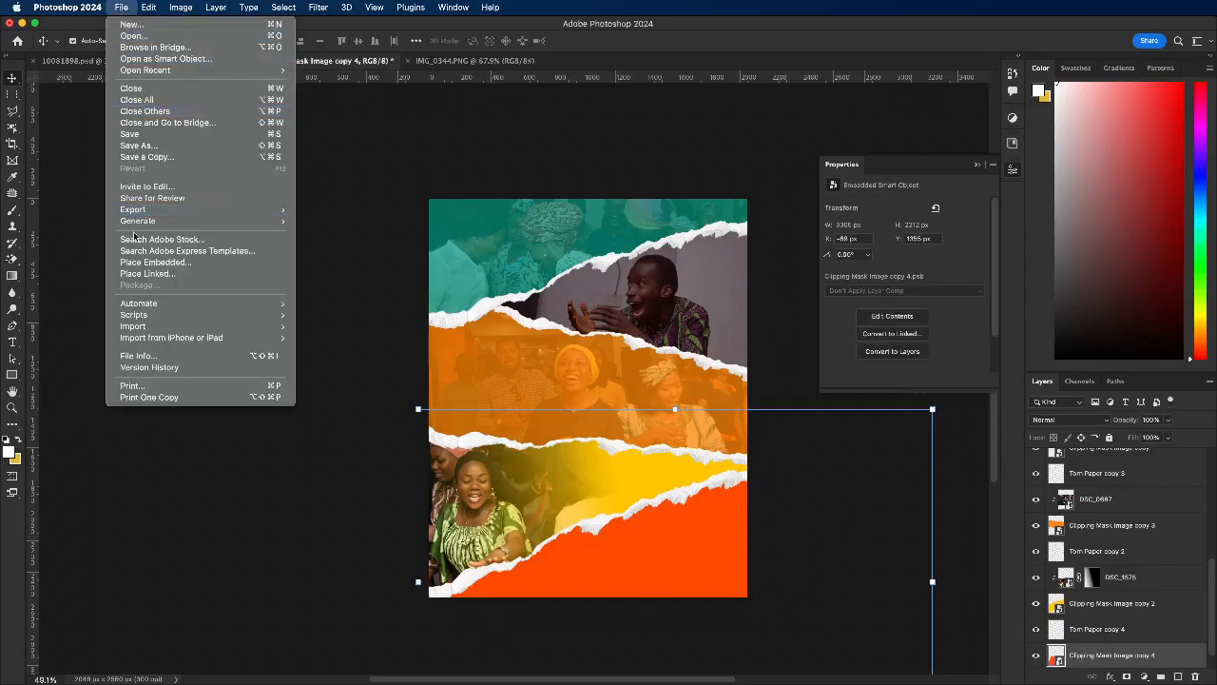
click(161, 262)
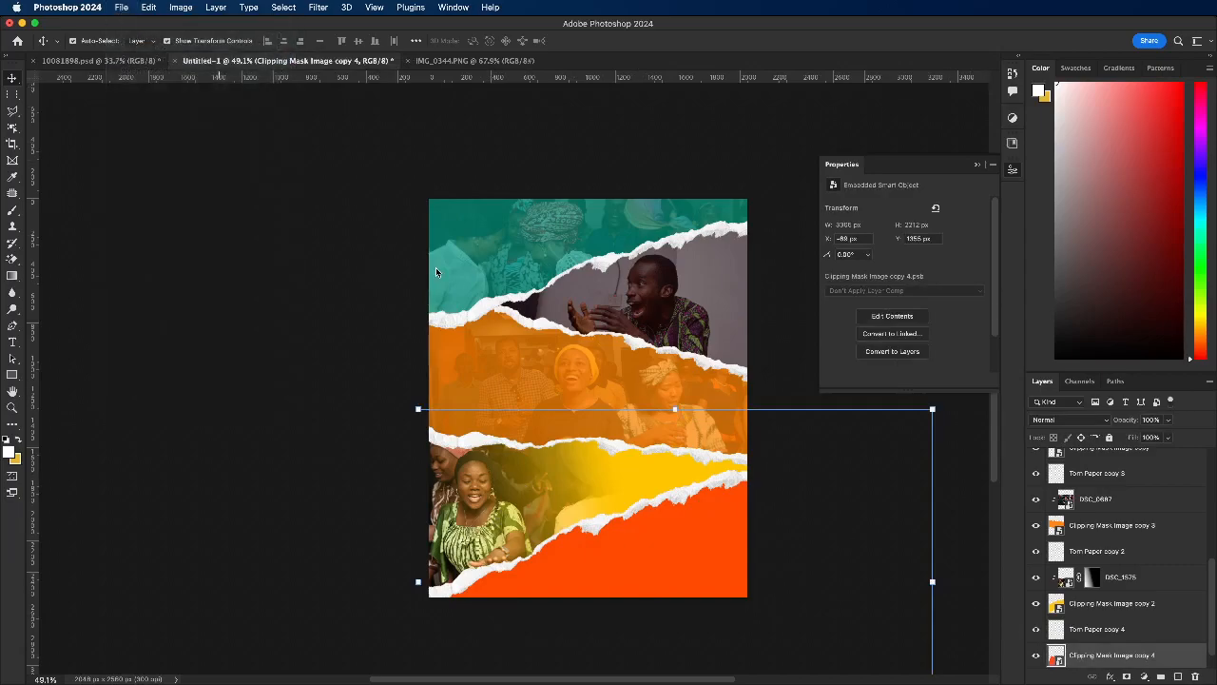
scroll(603, 269, down, 1)
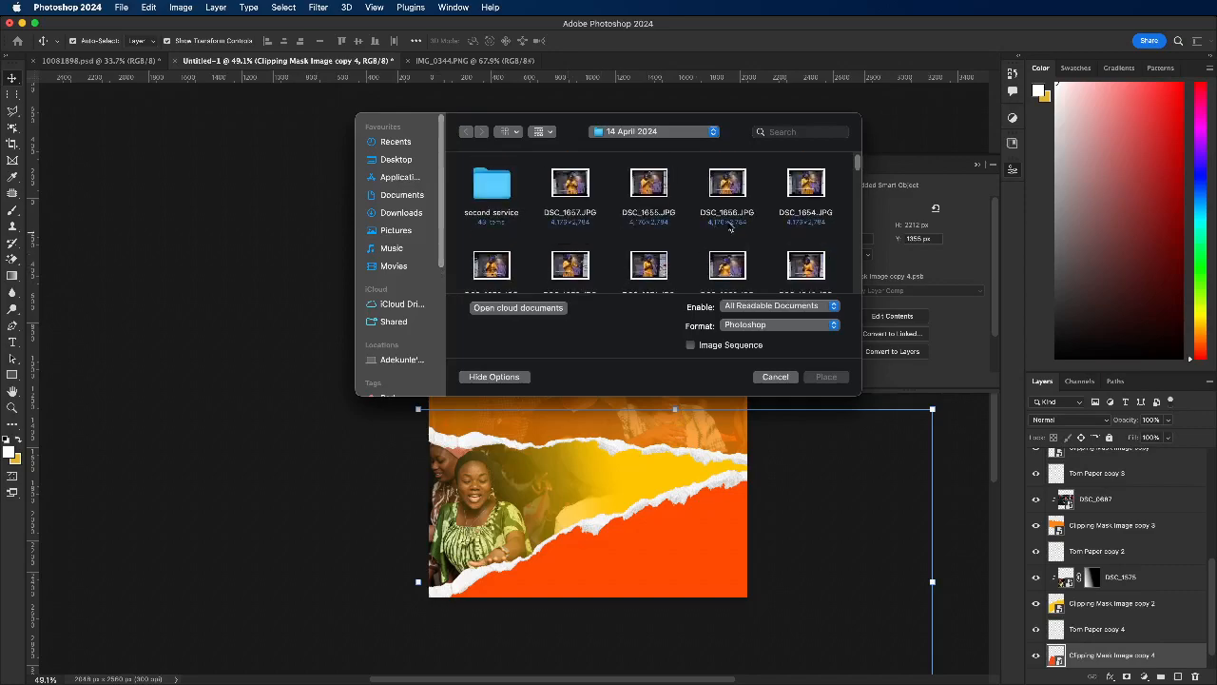
drag(857, 164, 852, 196)
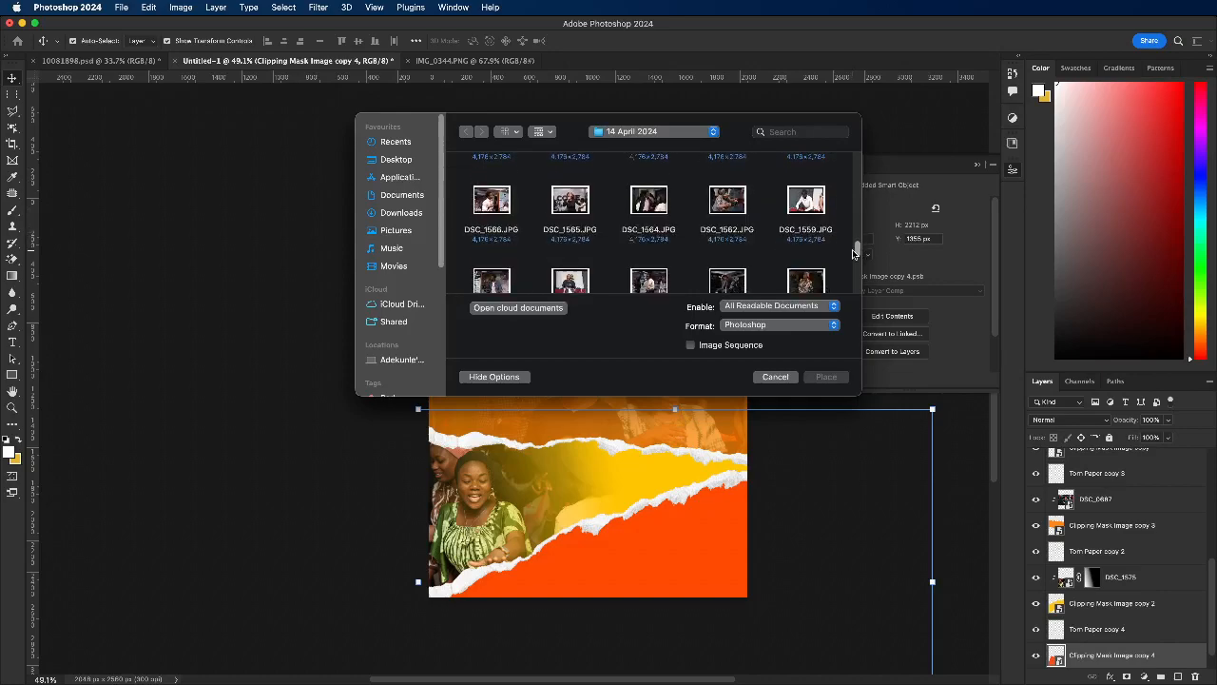
mouse_move(855, 254)
mouse_down()
mouse_move(850, 272)
mouse_move(854, 242)
mouse_up()
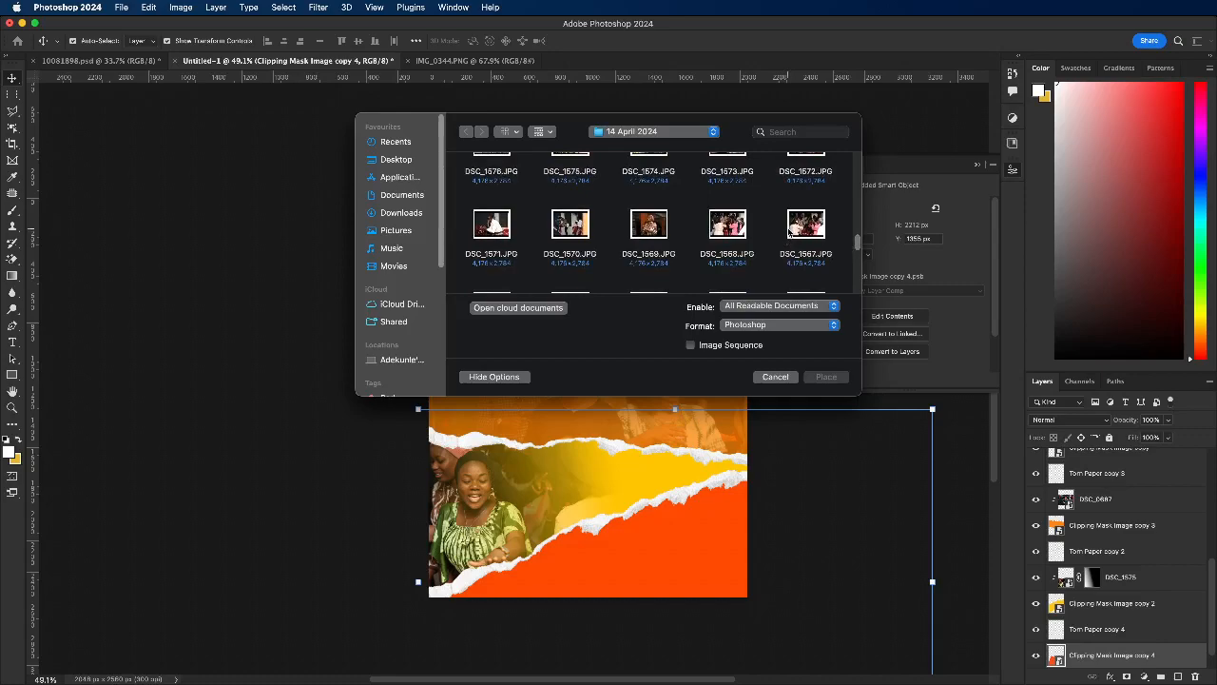
click(805, 226)
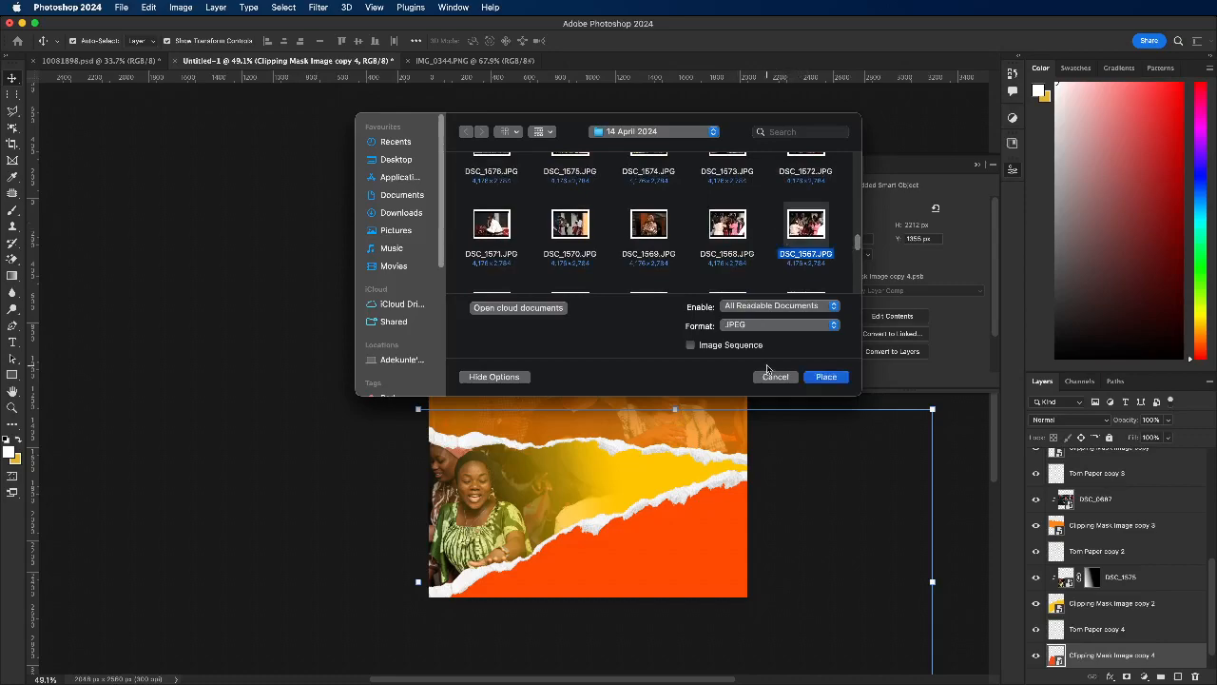
click(824, 377)
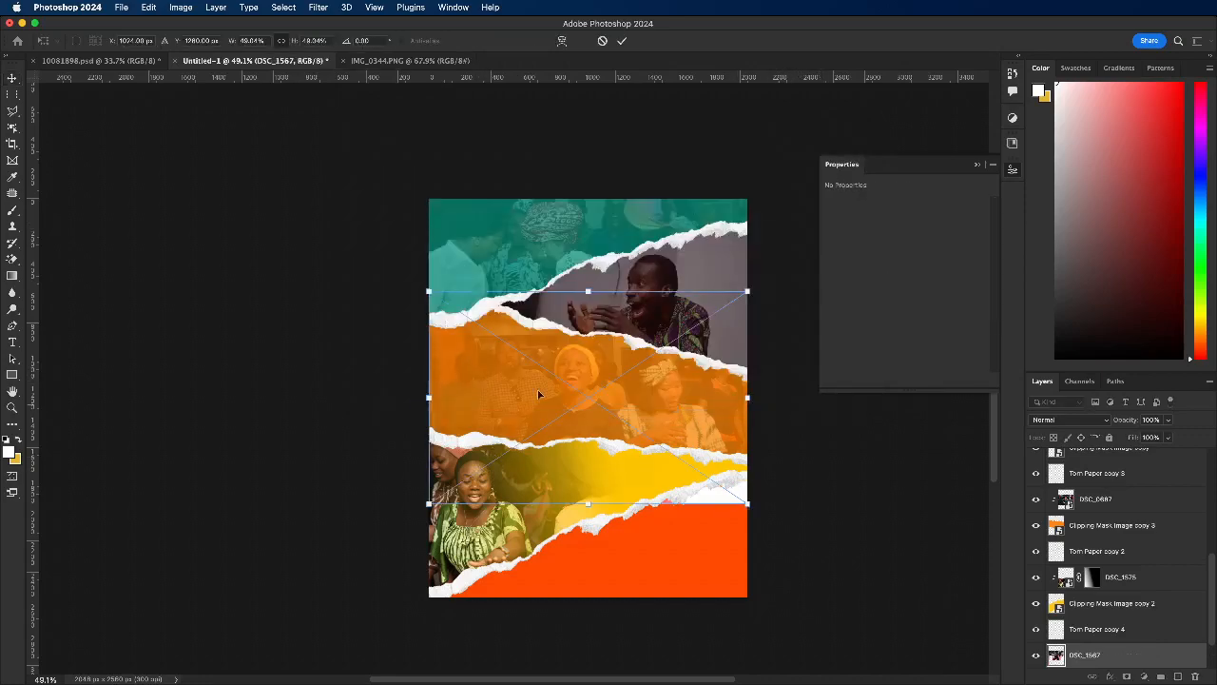
Step: Move the DSC_1567 photo down over the red-orange strip and scale it to about 2005 px wide
drag(592, 363, 608, 513)
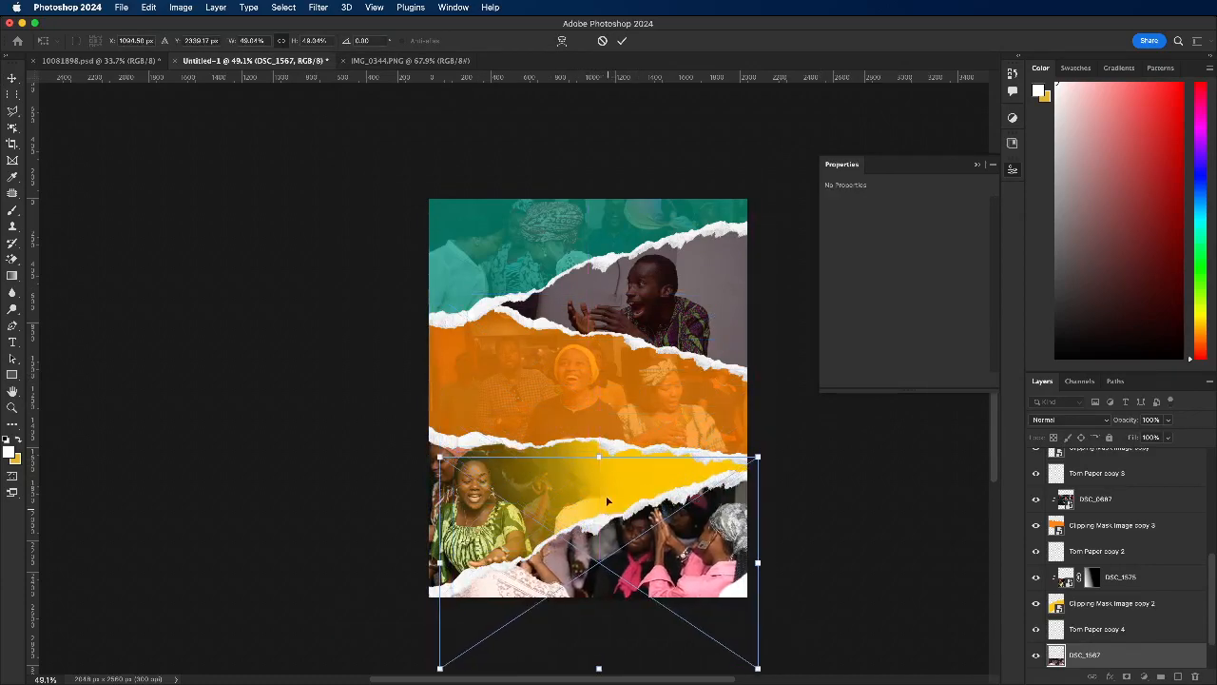
drag(601, 457, 600, 462)
drag(649, 530, 648, 530)
click(619, 40)
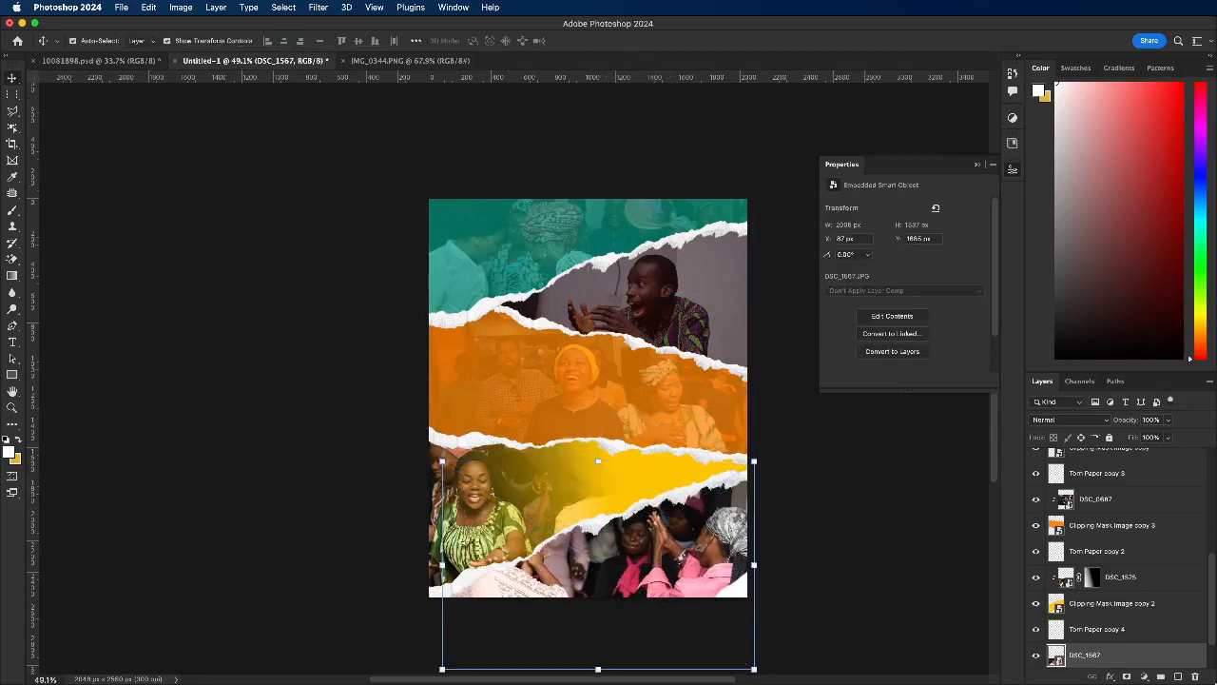
Step: Clip the DSC_1567 photo to the red-orange strip's smart object with a clipping mask
scroll(1132, 532, down, 2)
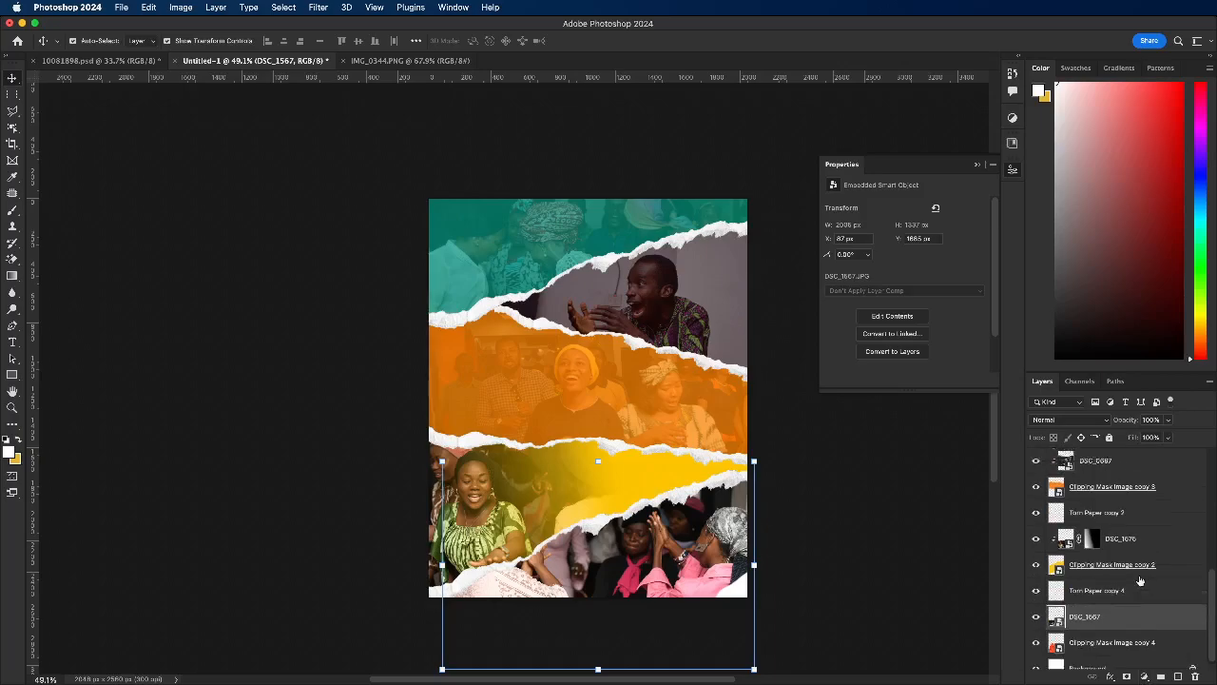
right_click(1119, 597)
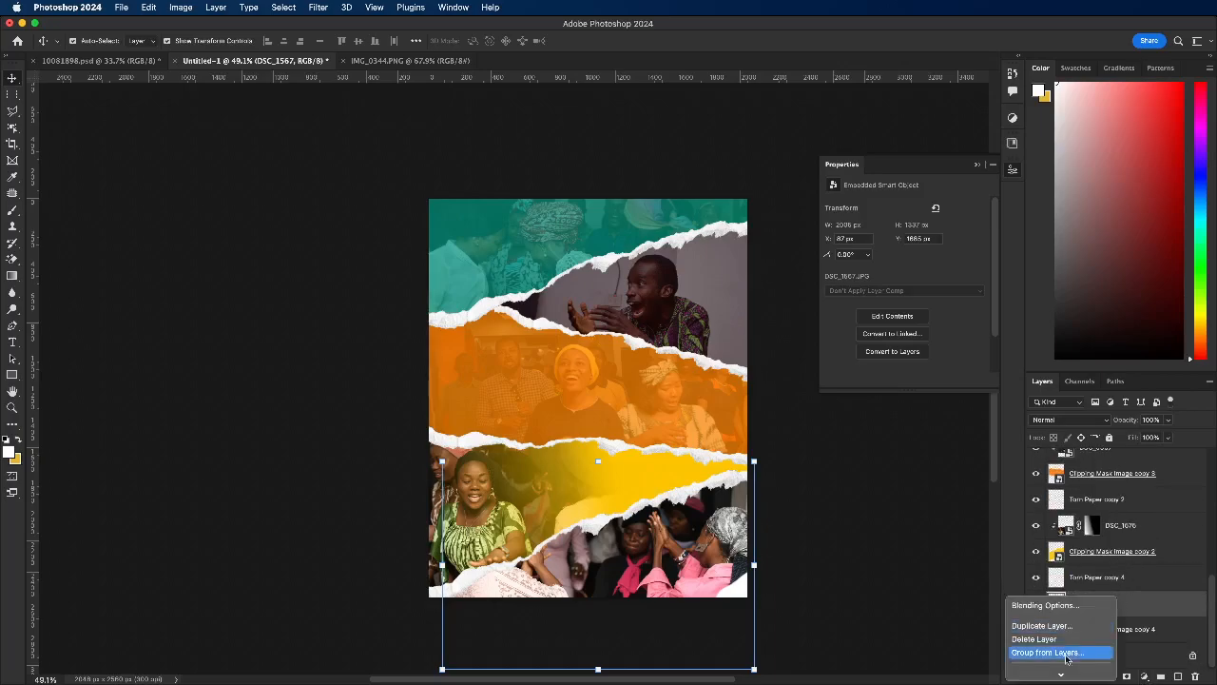
scroll(1060, 670, down, 8)
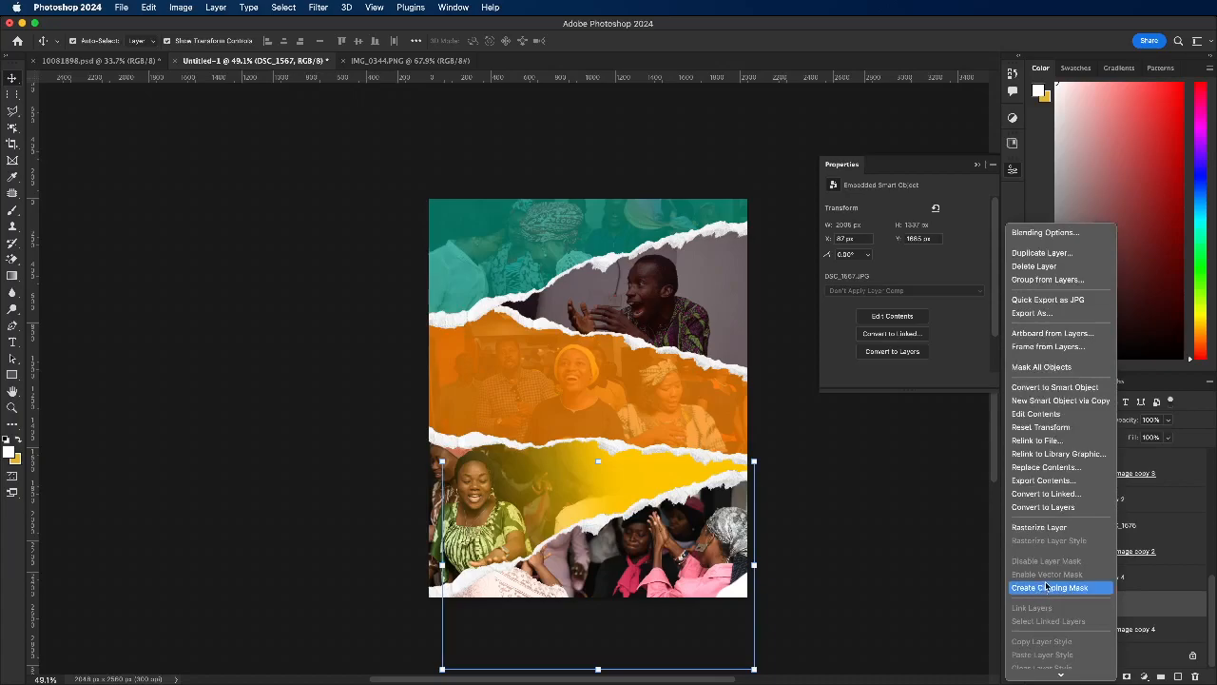
click(1049, 588)
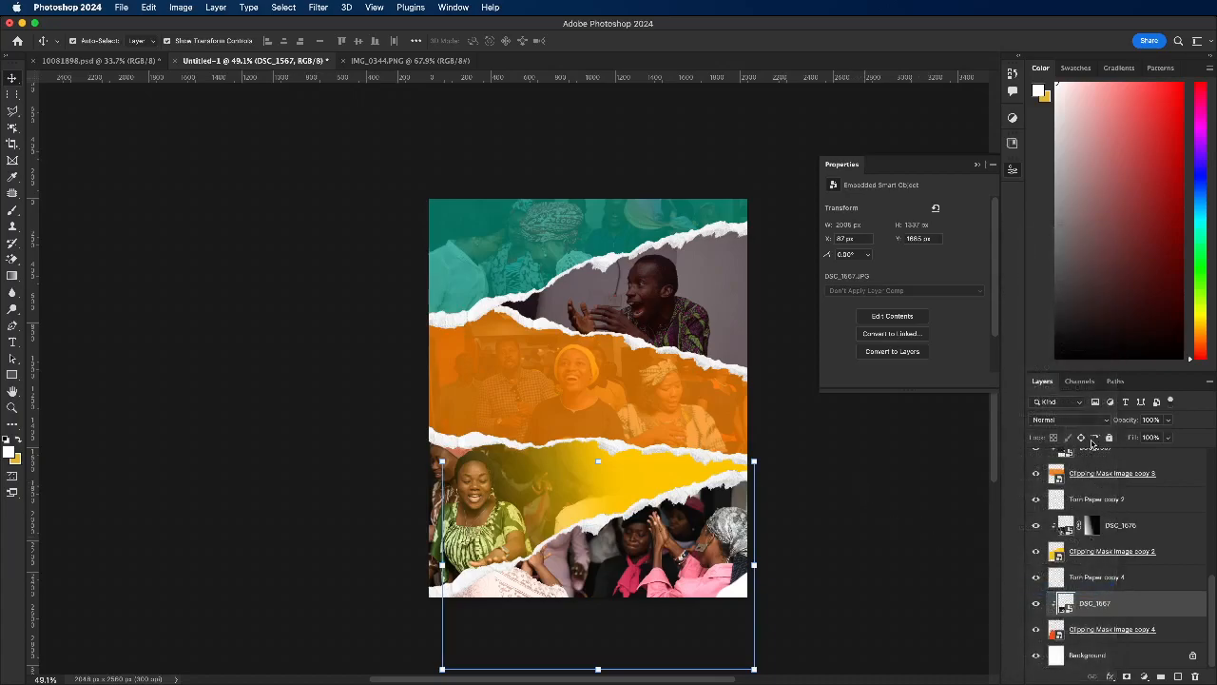
Step: Lower the DSC_1567 photo's opacity to about 30% and deselect the layer
click(1169, 420)
click(1131, 438)
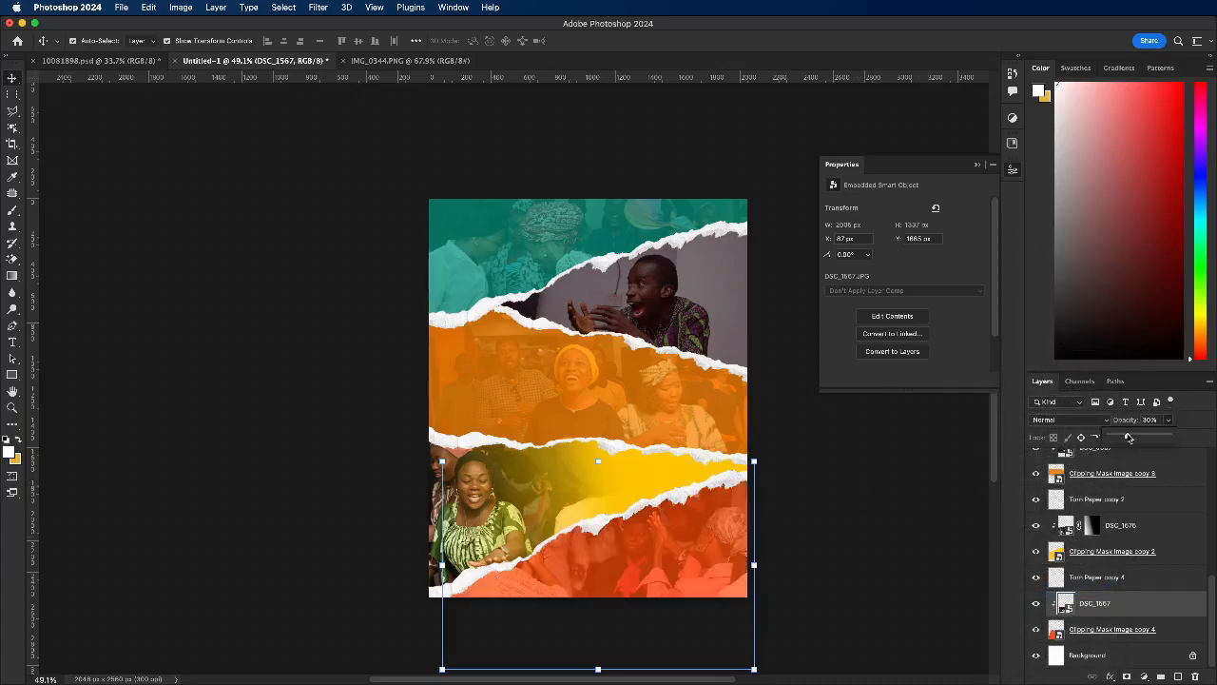
click(897, 563)
scroll(720, 433, down, 2)
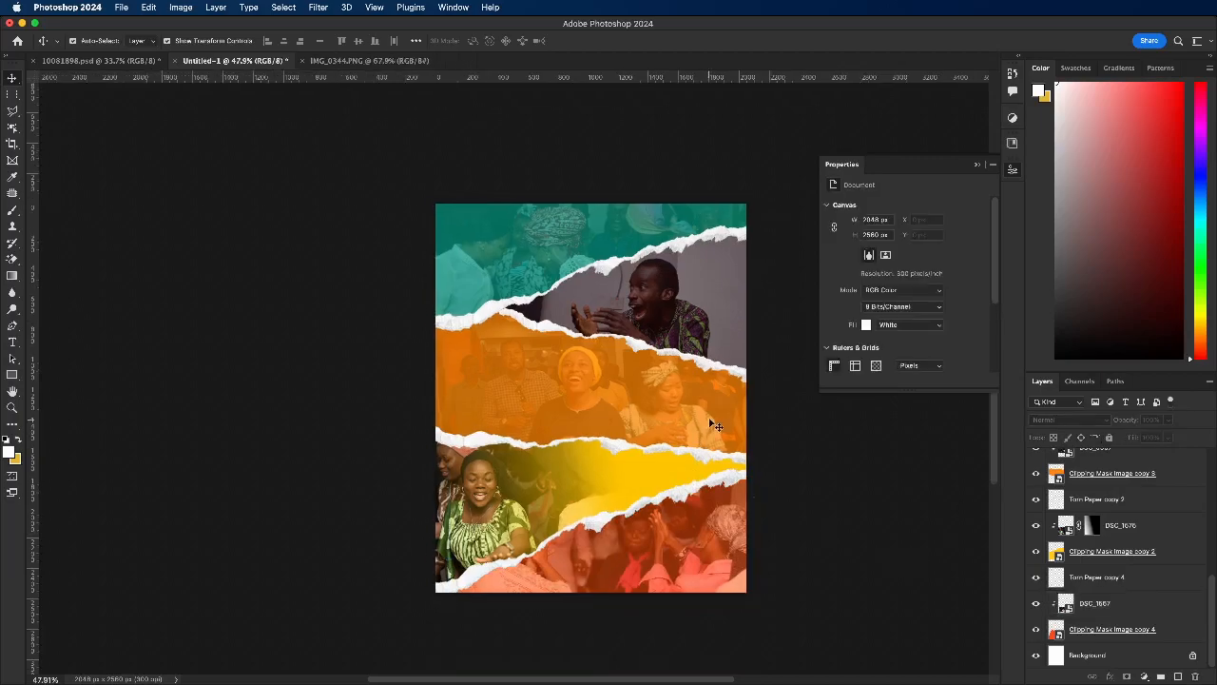
scroll(552, 262, up, 1)
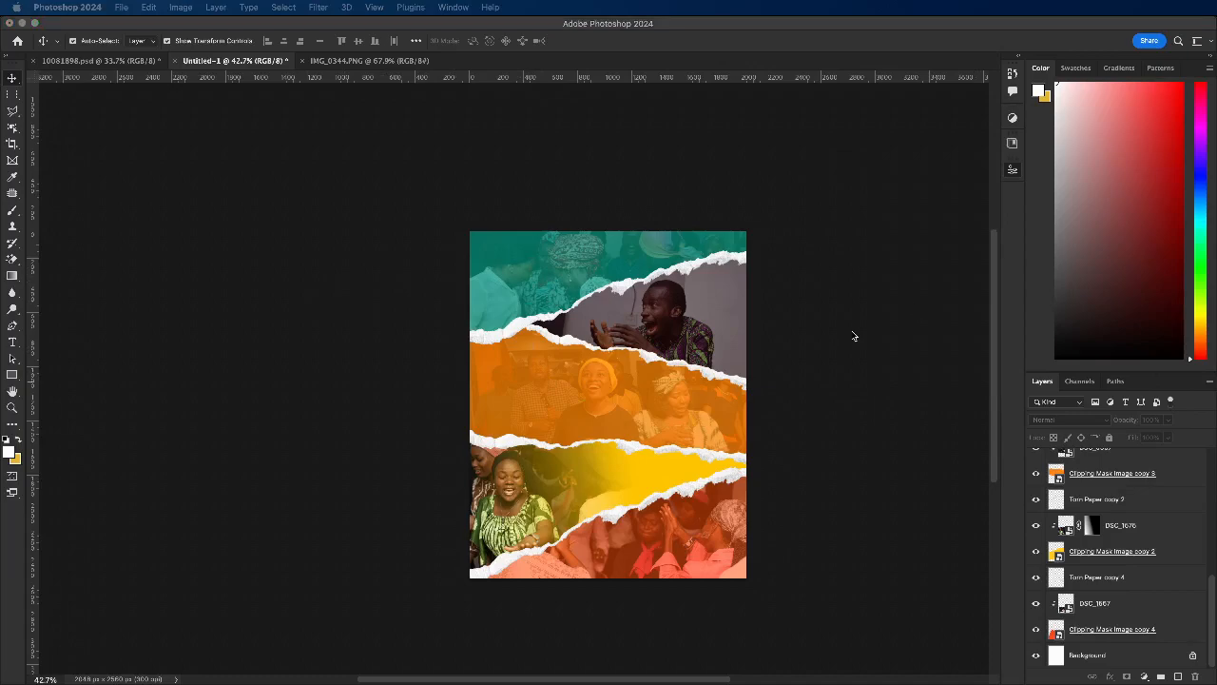
scroll(545, 471, up, 1)
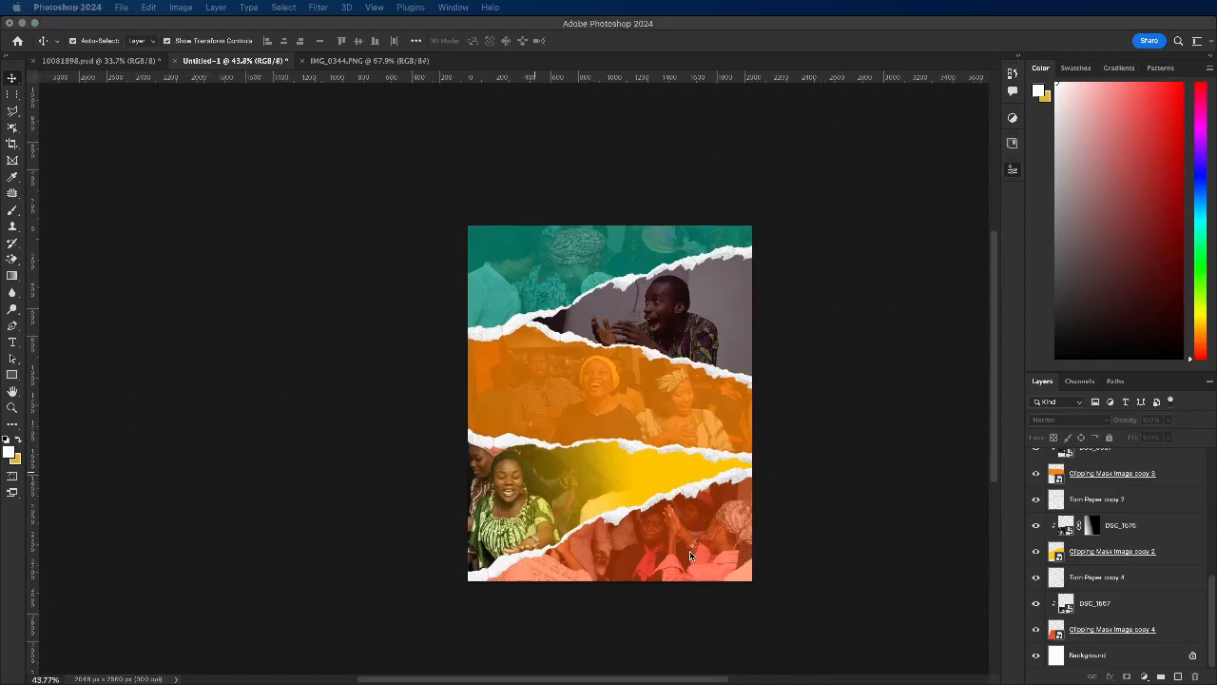
scroll(690, 550, up, 1)
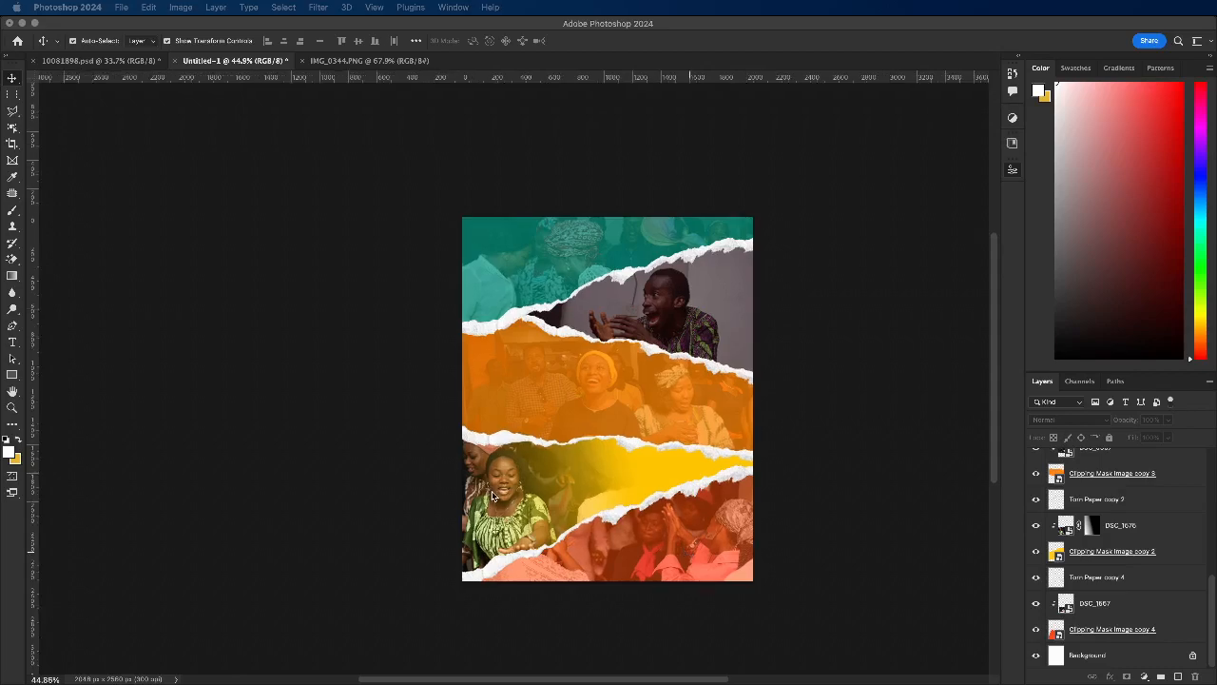
Step: Select the DSC_0695 photo clipped to the teal strip and open the Camera Raw Filter for it
click(609, 388)
click(666, 291)
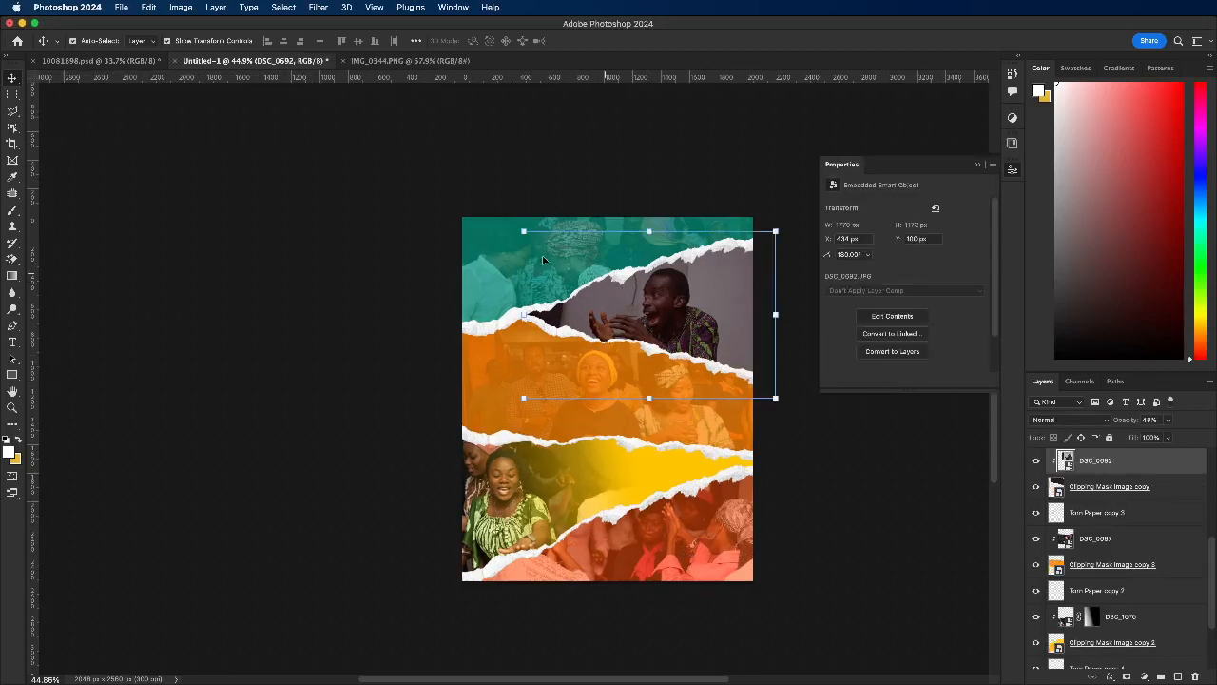
click(473, 256)
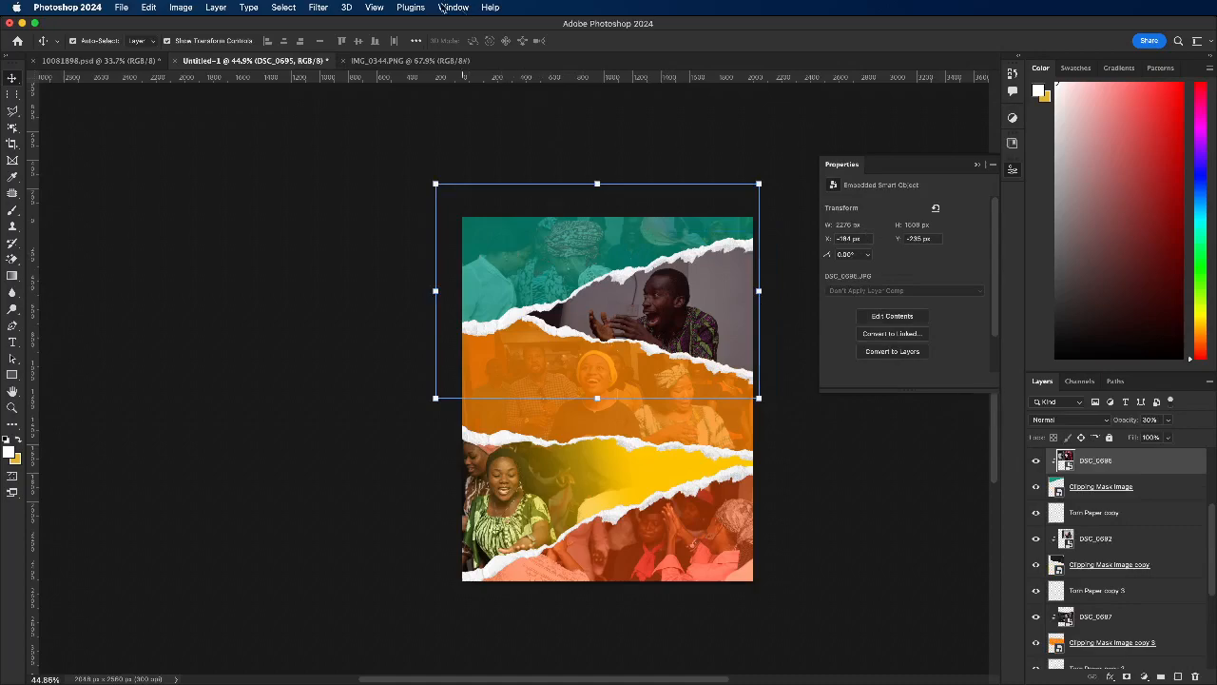
click(320, 8)
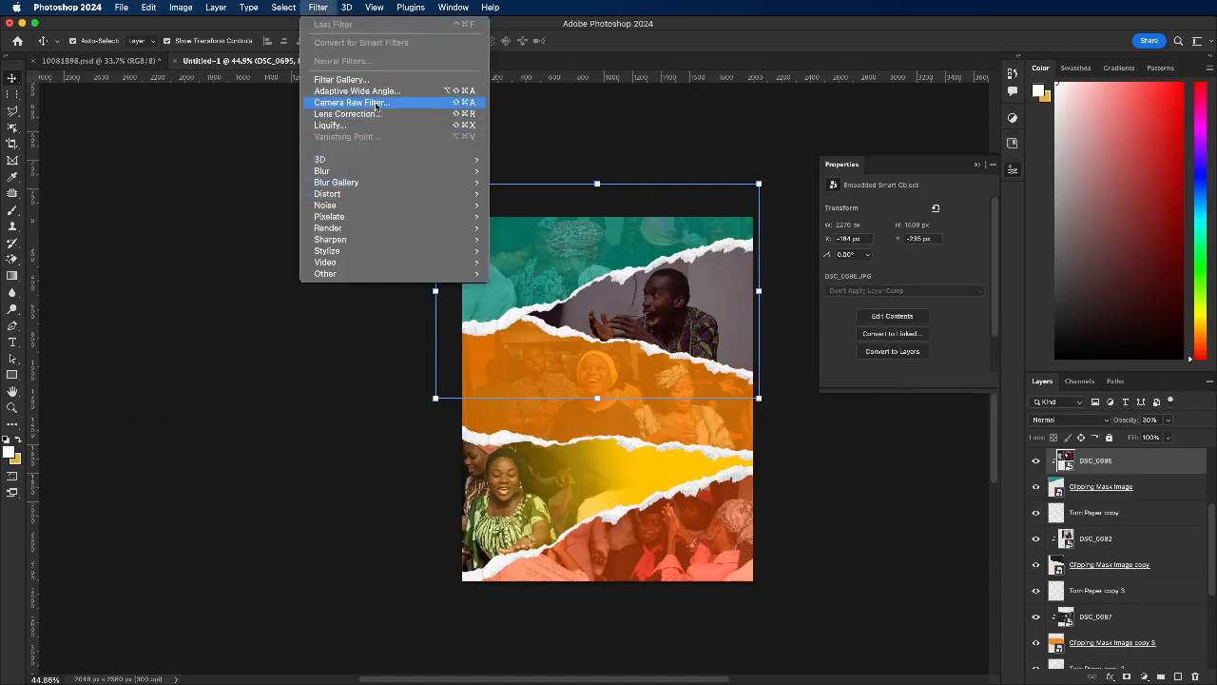
click(376, 104)
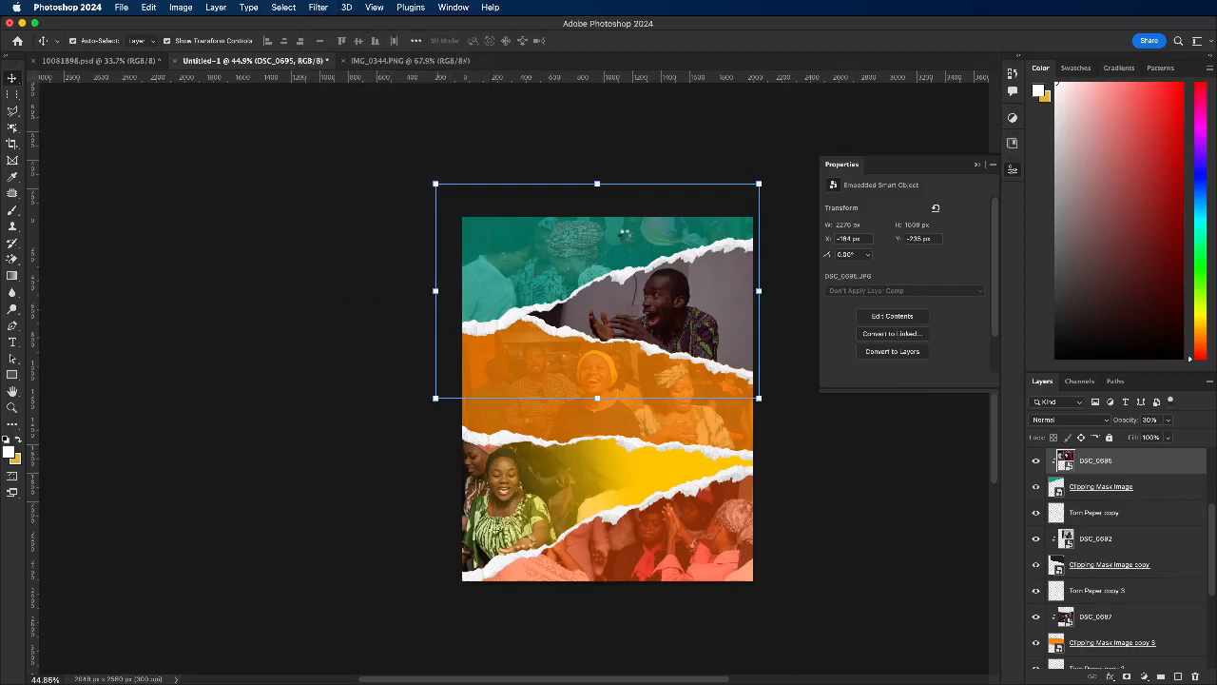
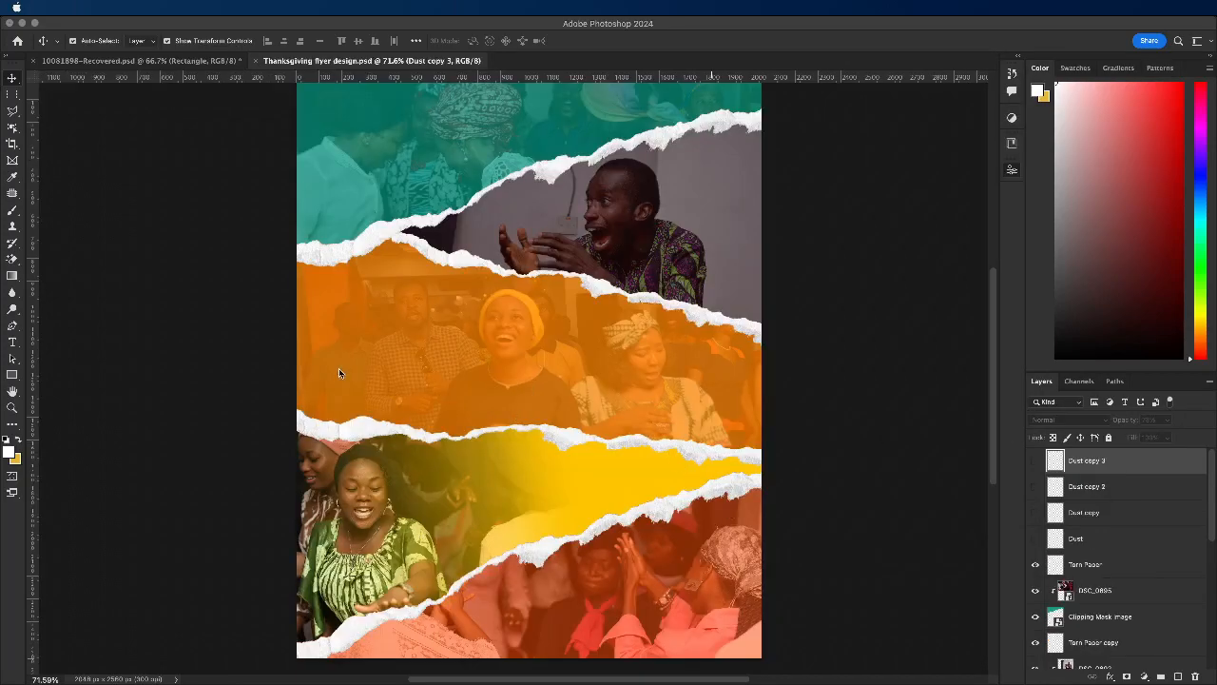
Step: Select the DSC_0695 photo clipped to the teal strip and try the Camera Raw Filter on it directly
click(189, 334)
scroll(574, 321, down, 1)
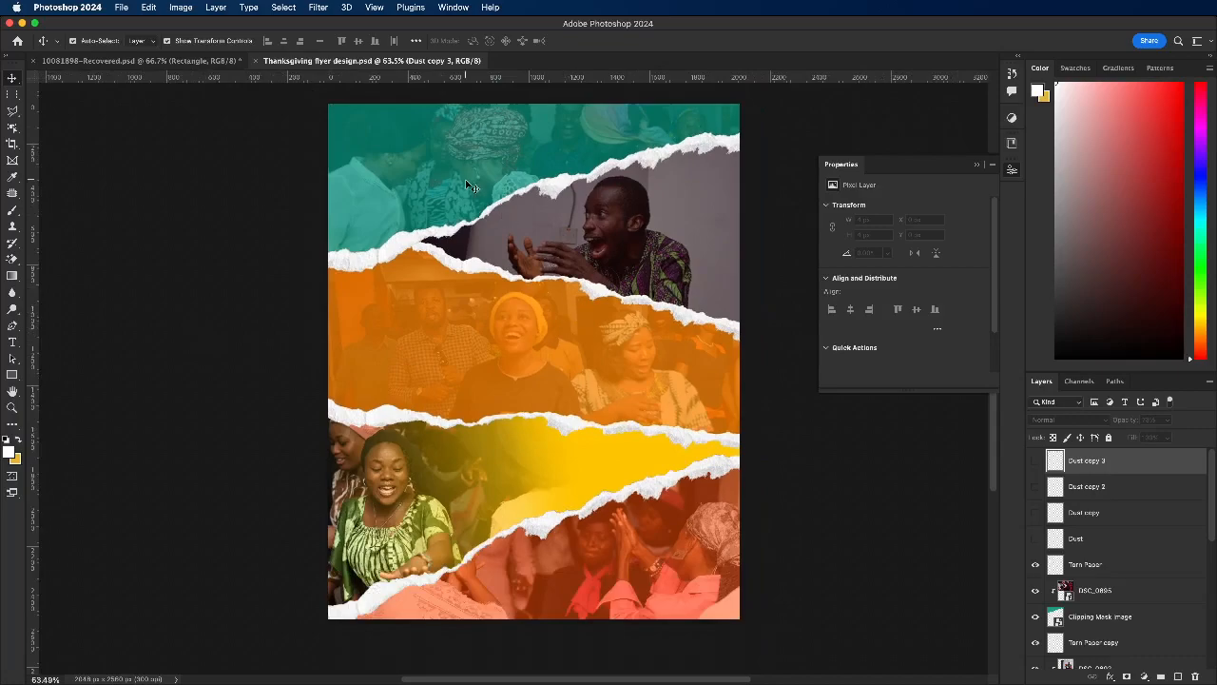
click(444, 170)
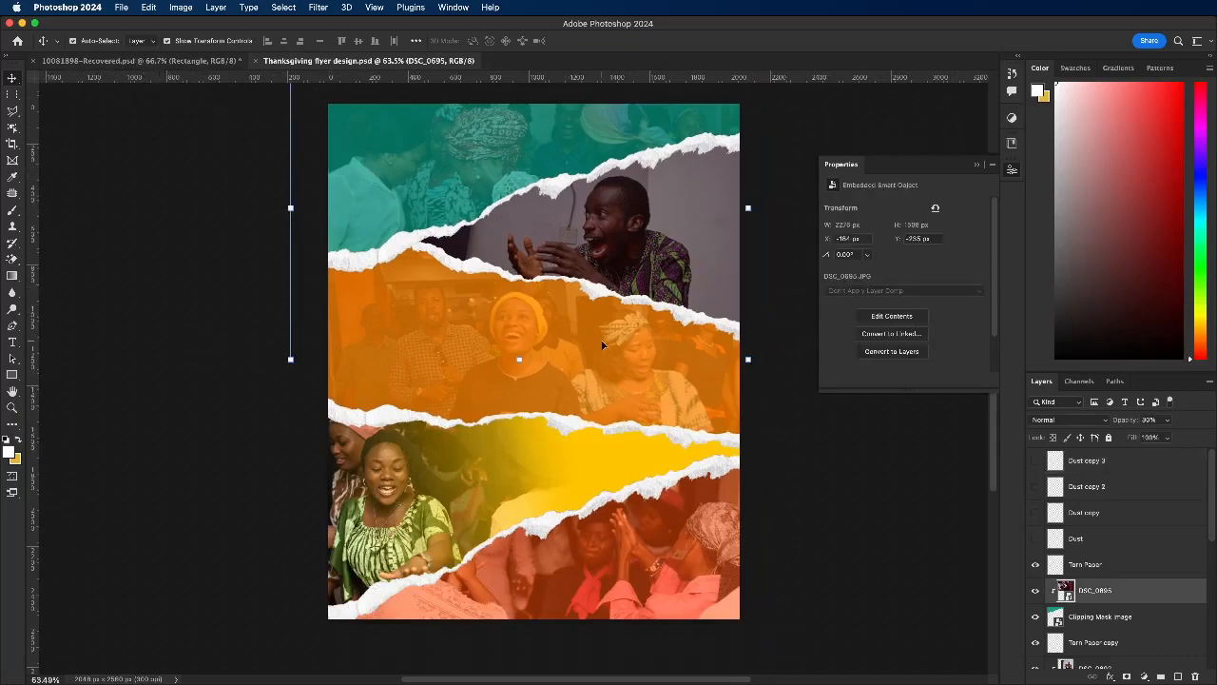
scroll(601, 340, down, 5)
scroll(527, 272, up, 3)
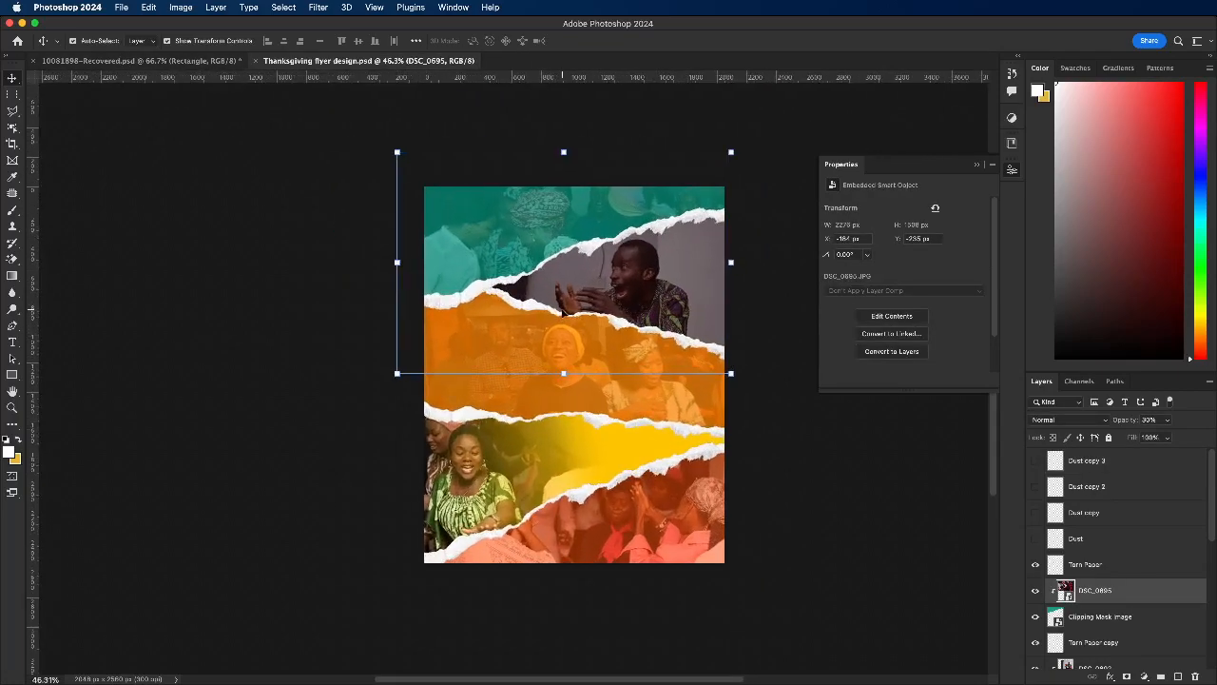
scroll(534, 229, up, 4)
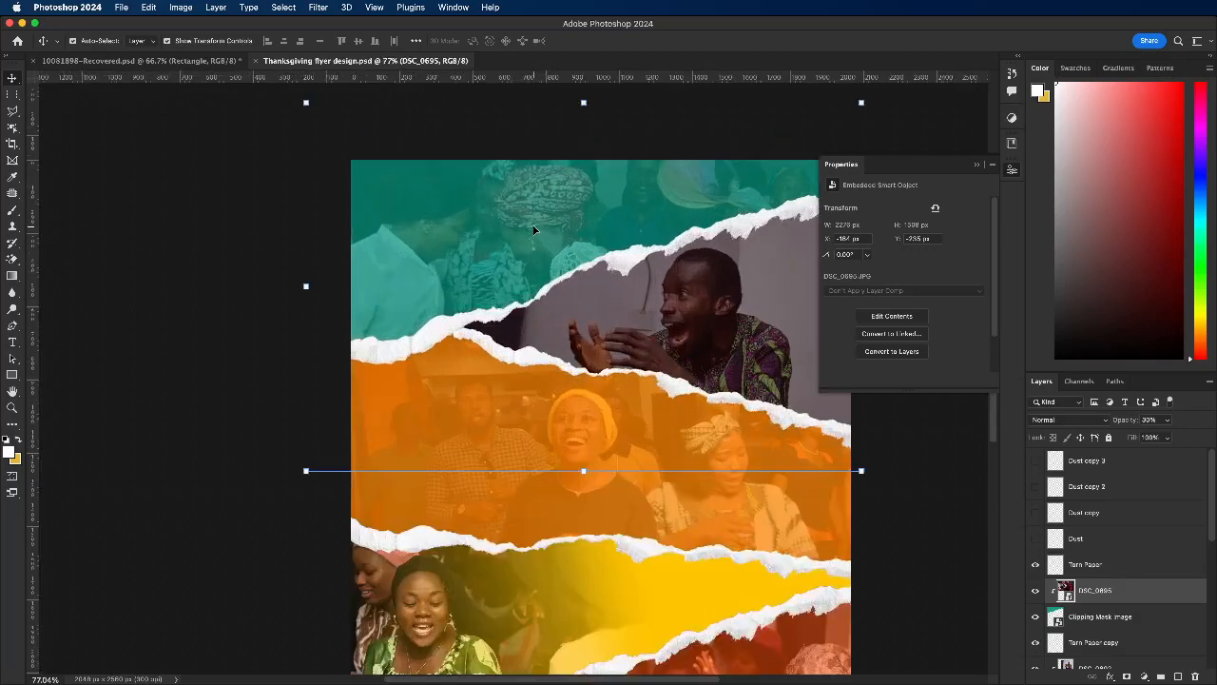
scroll(470, 216, down, 3)
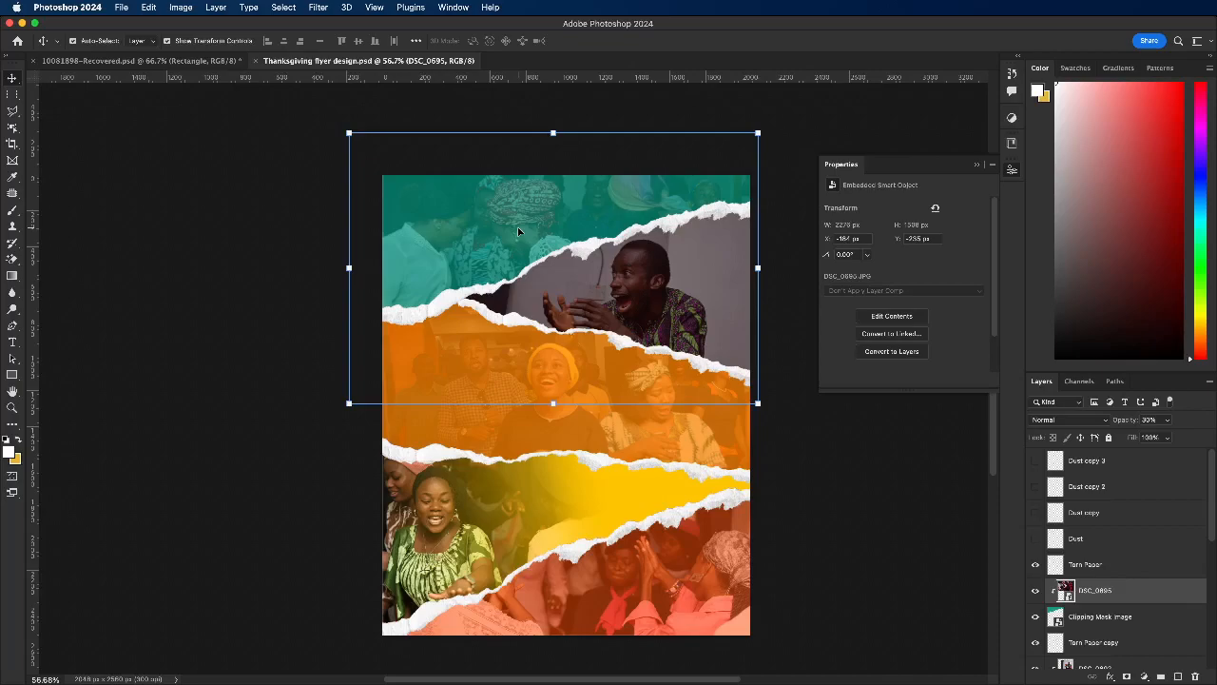
click(473, 231)
click(318, 7)
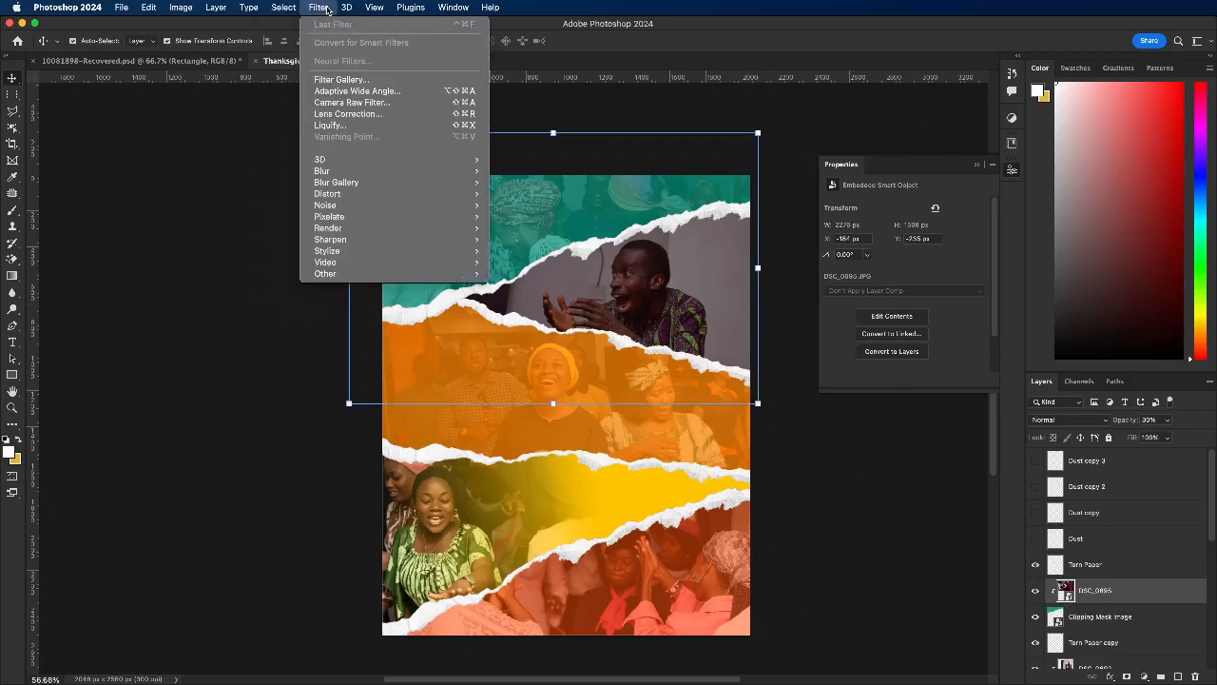
click(352, 102)
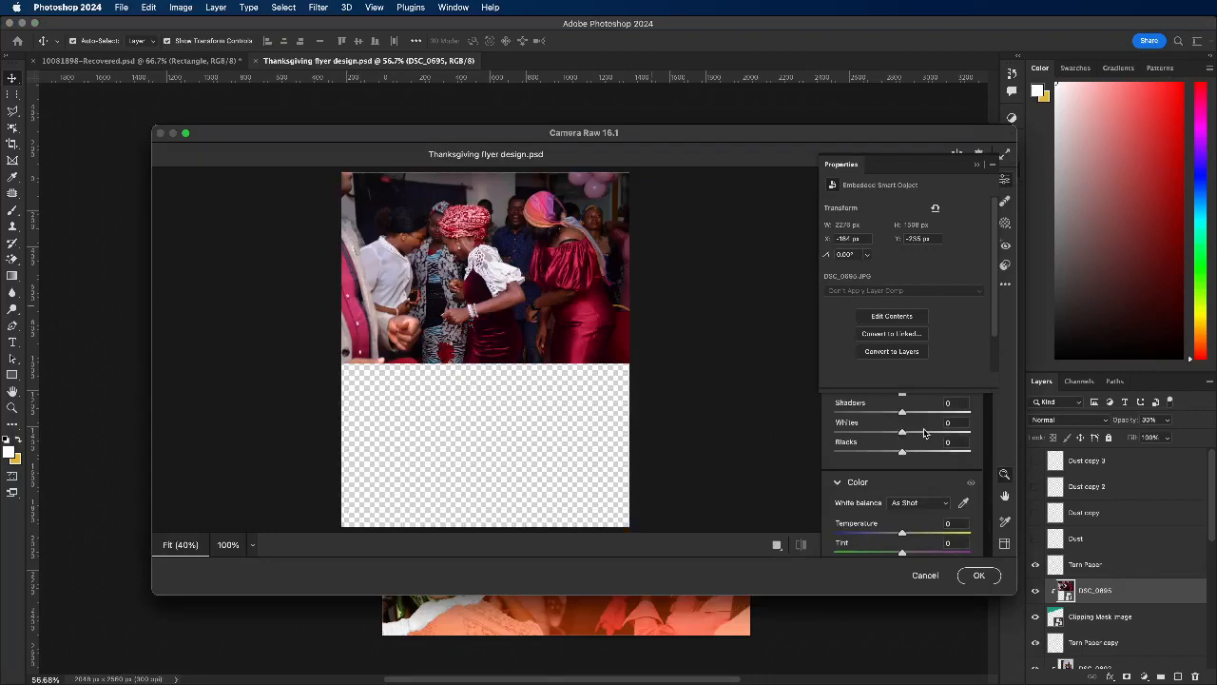
key(Return)
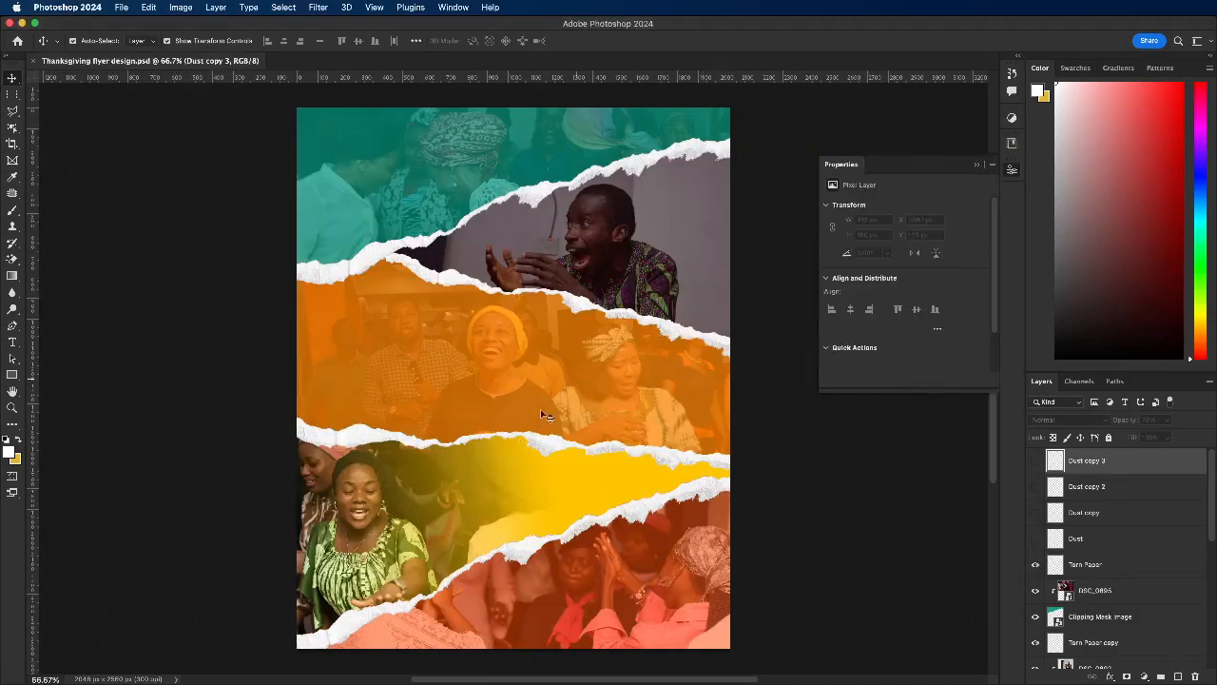
Step: Select the DSC_0695 photo on the teal strip and open its smart object contents for editing
scroll(541, 409, down, 1)
click(391, 207)
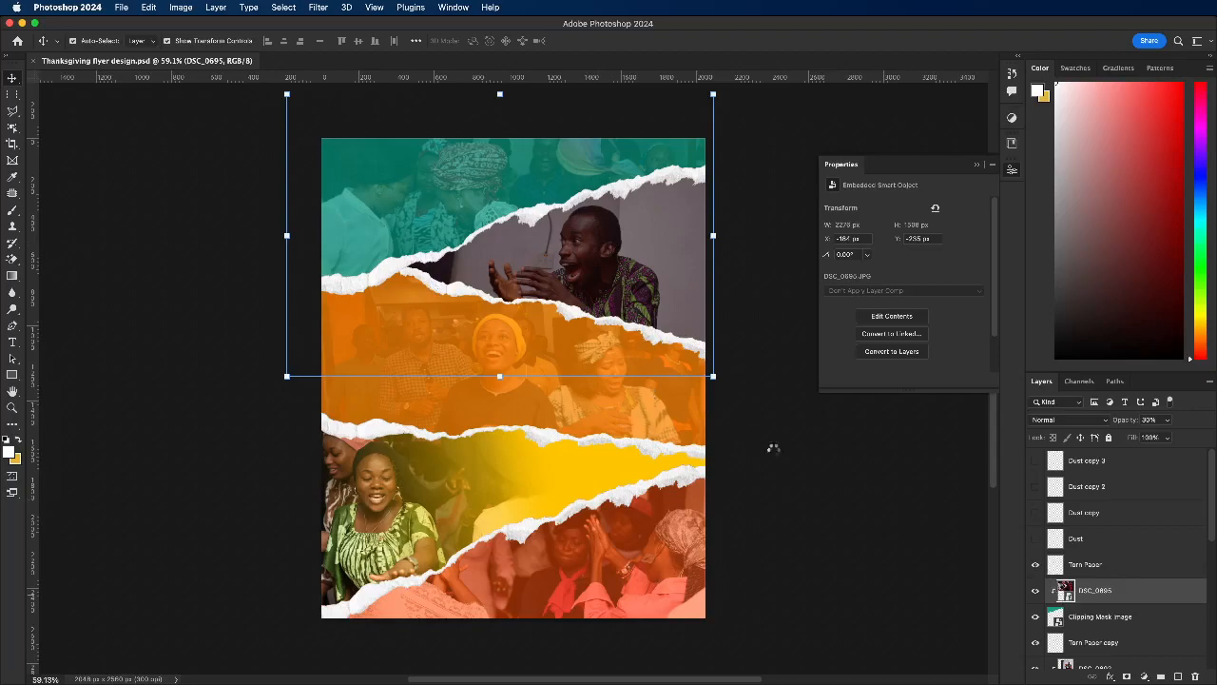
double_click(631, 353)
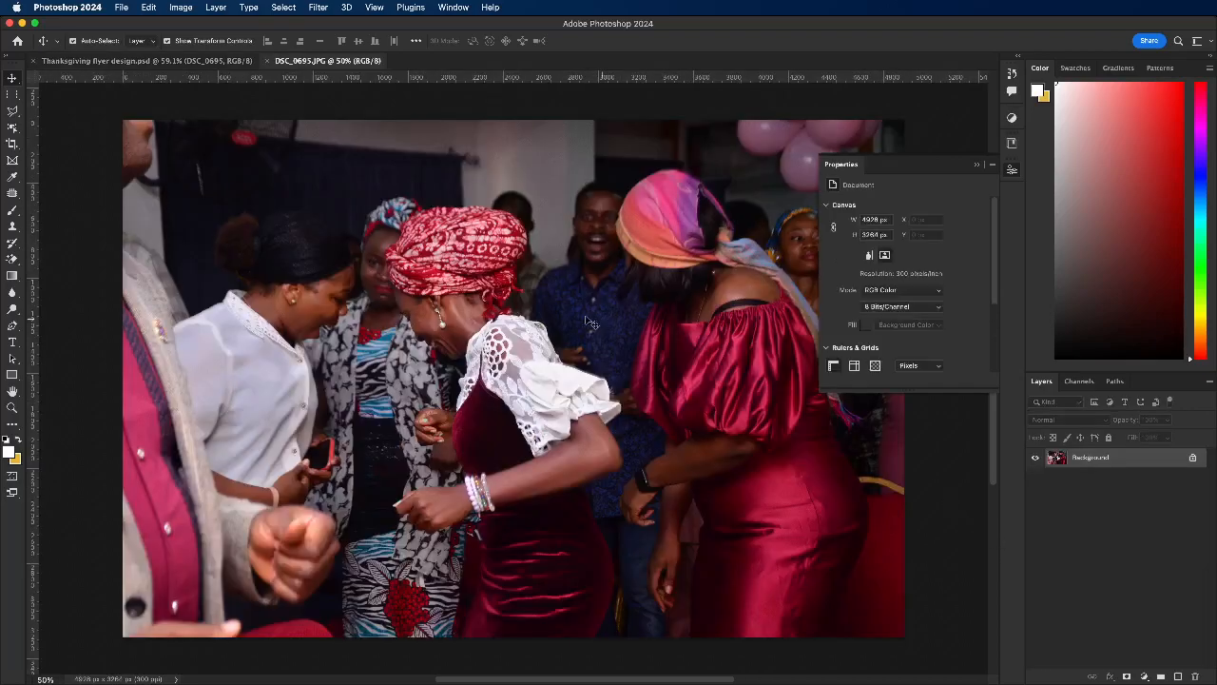
scroll(523, 295, down, 5)
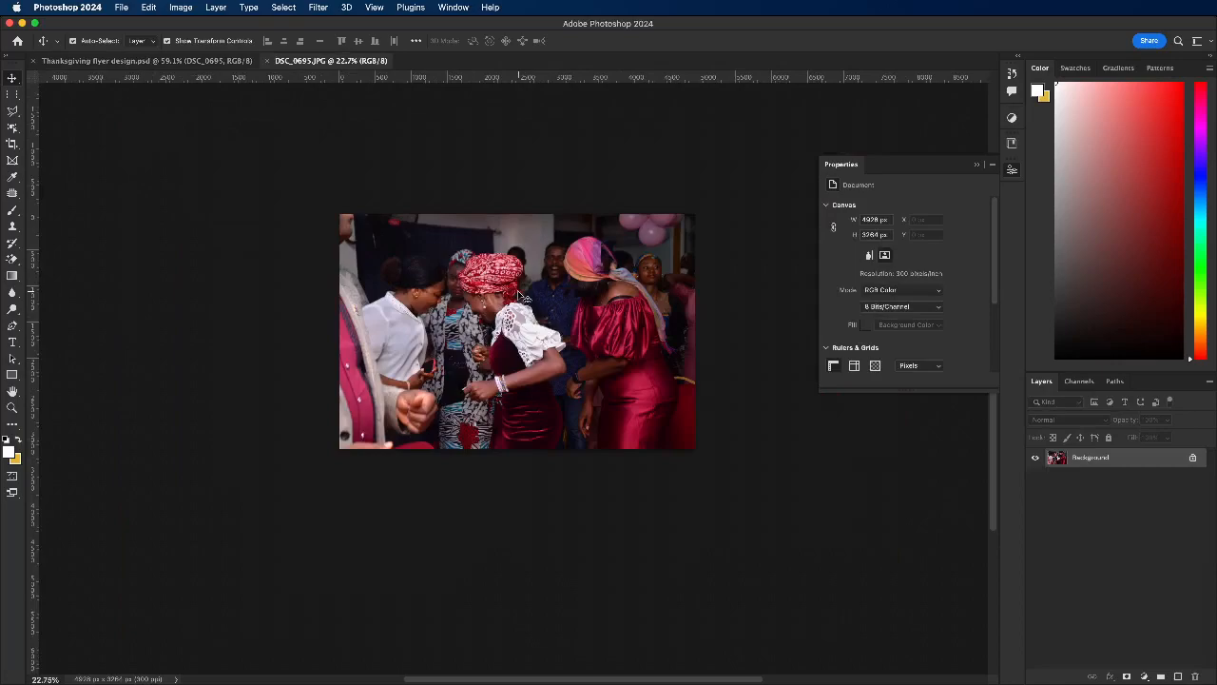
Step: Open the Camera Raw Filter for the DSC_0695 photo and set Texture to +87 and Clarity to +33
click(319, 7)
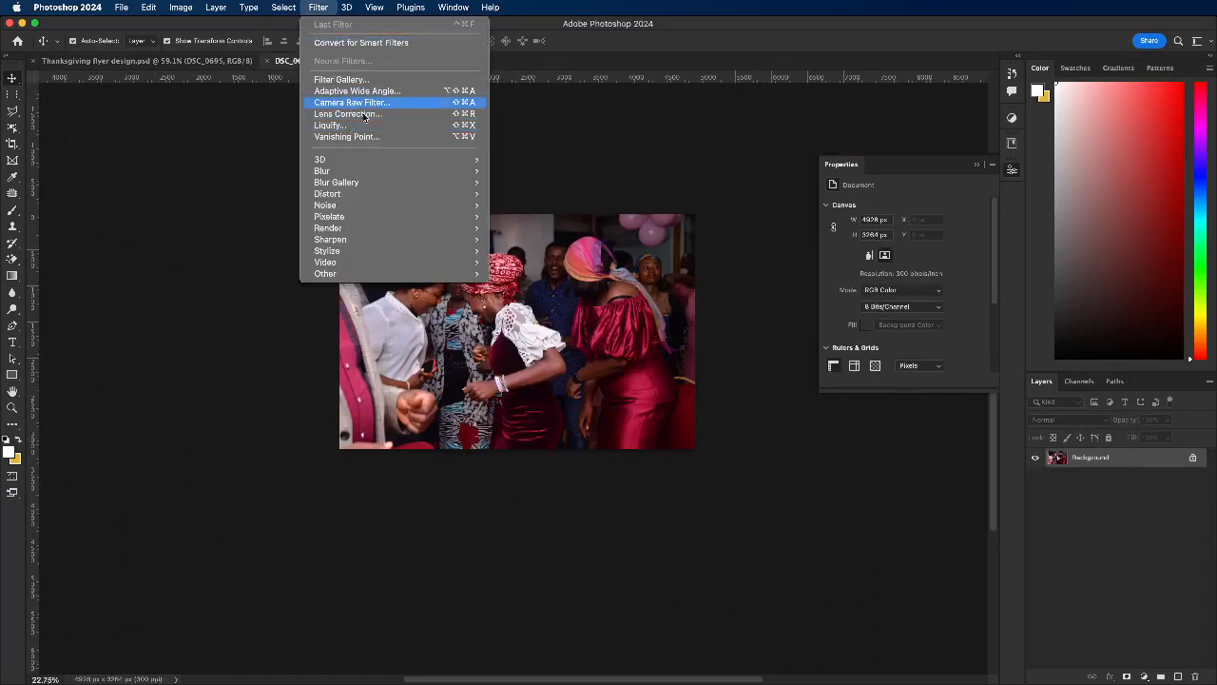
click(361, 104)
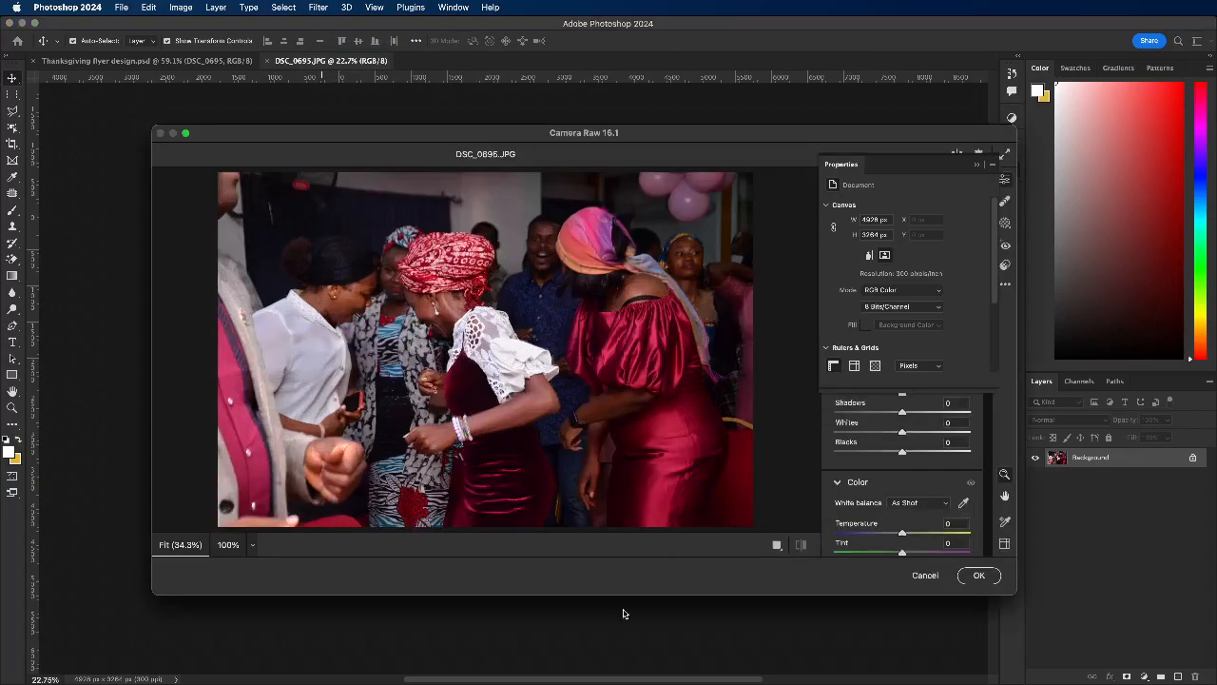
key(Escape)
key(shift+super+a)
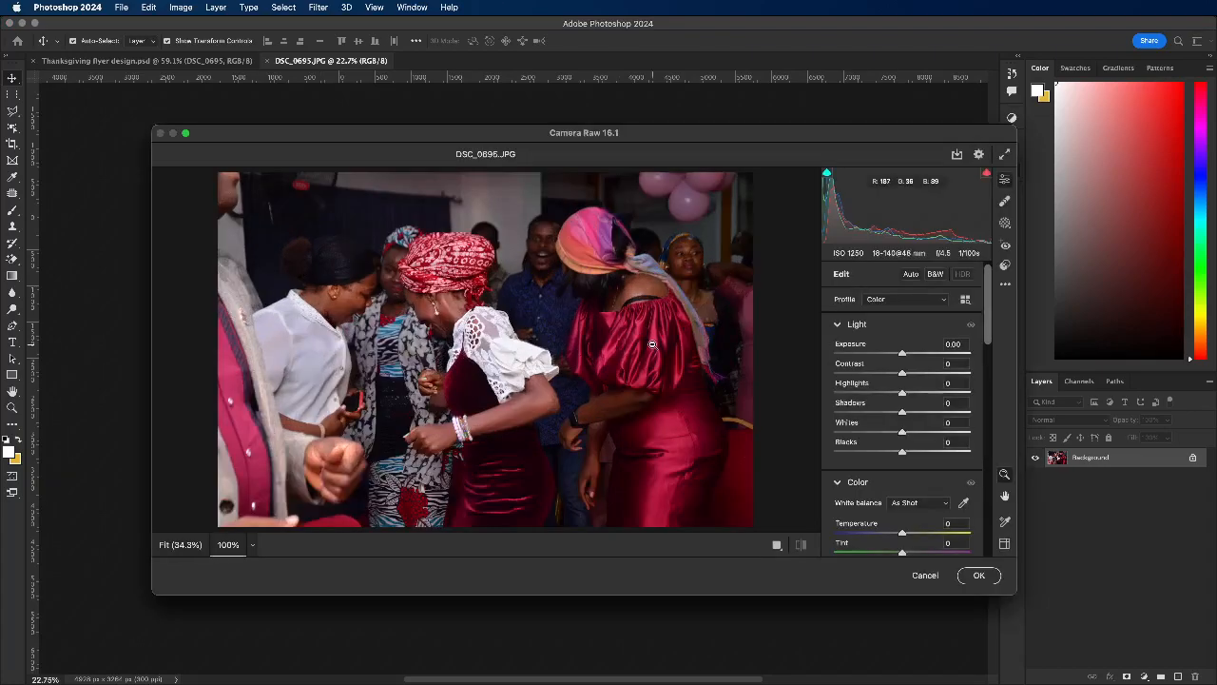
click(653, 344)
click(603, 319)
scroll(928, 447, down, 2)
scroll(915, 380, down, 15)
drag(902, 353, 963, 329)
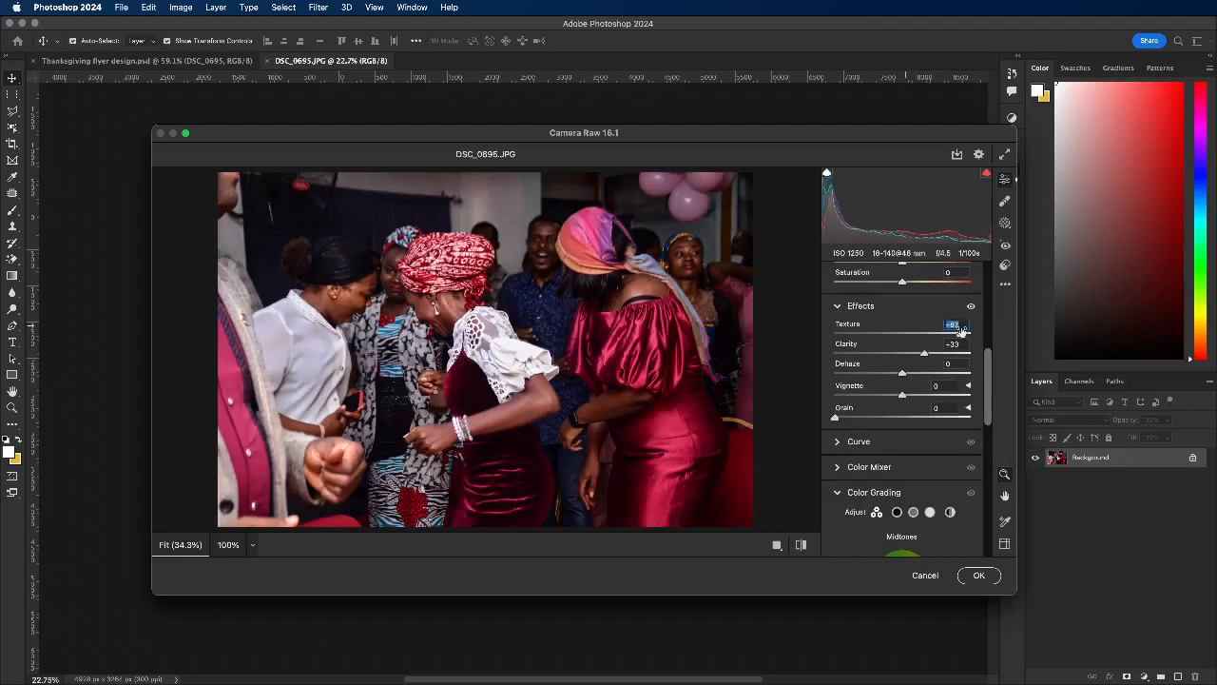
Step: Set the photo's Contrast to +32, Shadows to +68, Whites to +50 and Blacks to +43
drag(985, 401, 989, 323)
drag(903, 352, 924, 369)
drag(903, 409, 933, 448)
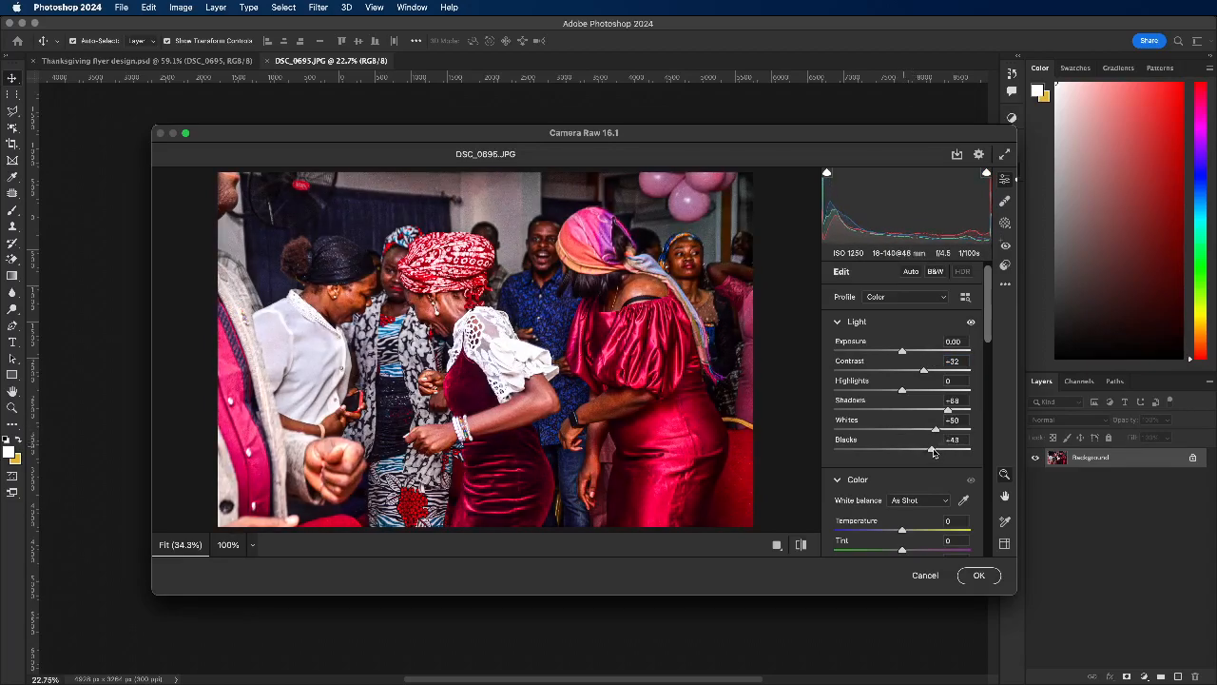
Step: Set Texture to +100 and Clarity to +94, then raise the Highlights moderately and apply the filter
drag(988, 328, 981, 407)
drag(925, 363, 965, 365)
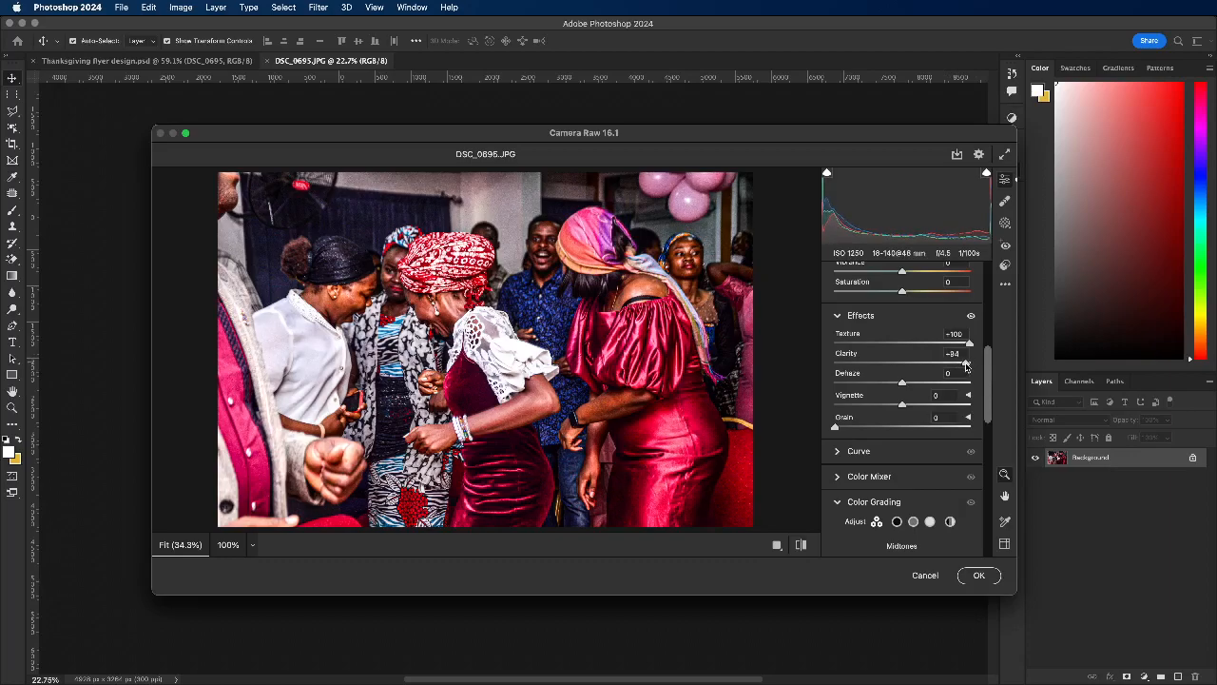
scroll(989, 385, down, 5)
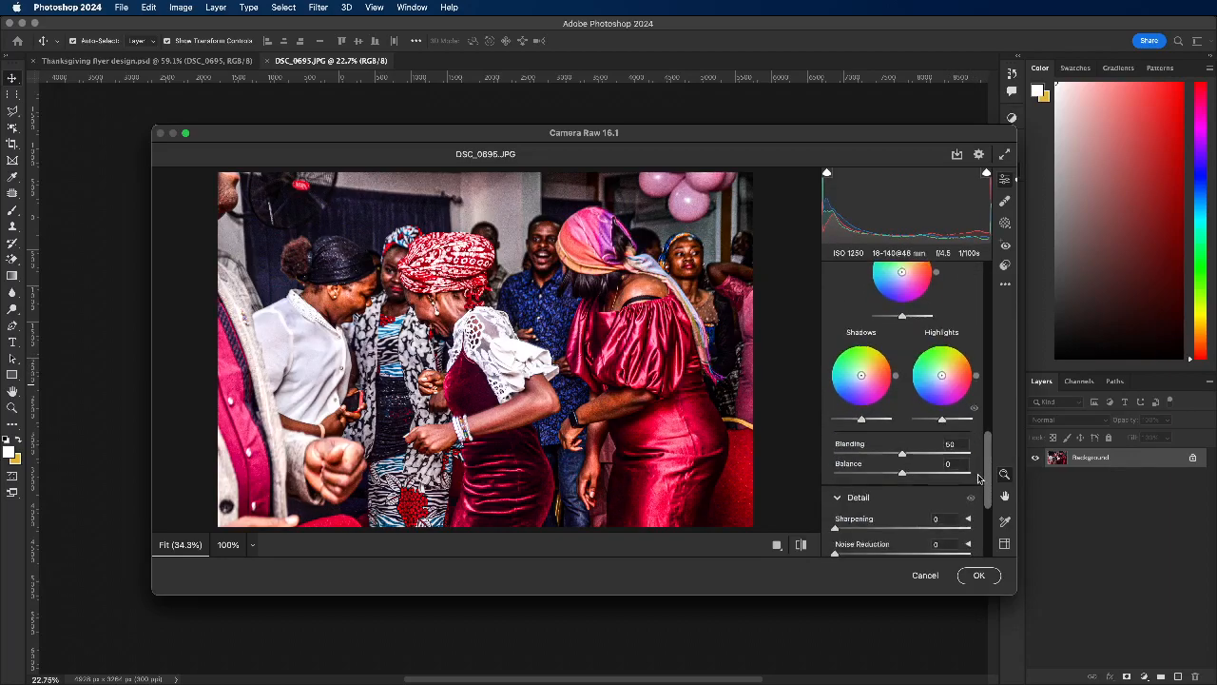
scroll(979, 364, up, 6)
scroll(979, 364, up, 5)
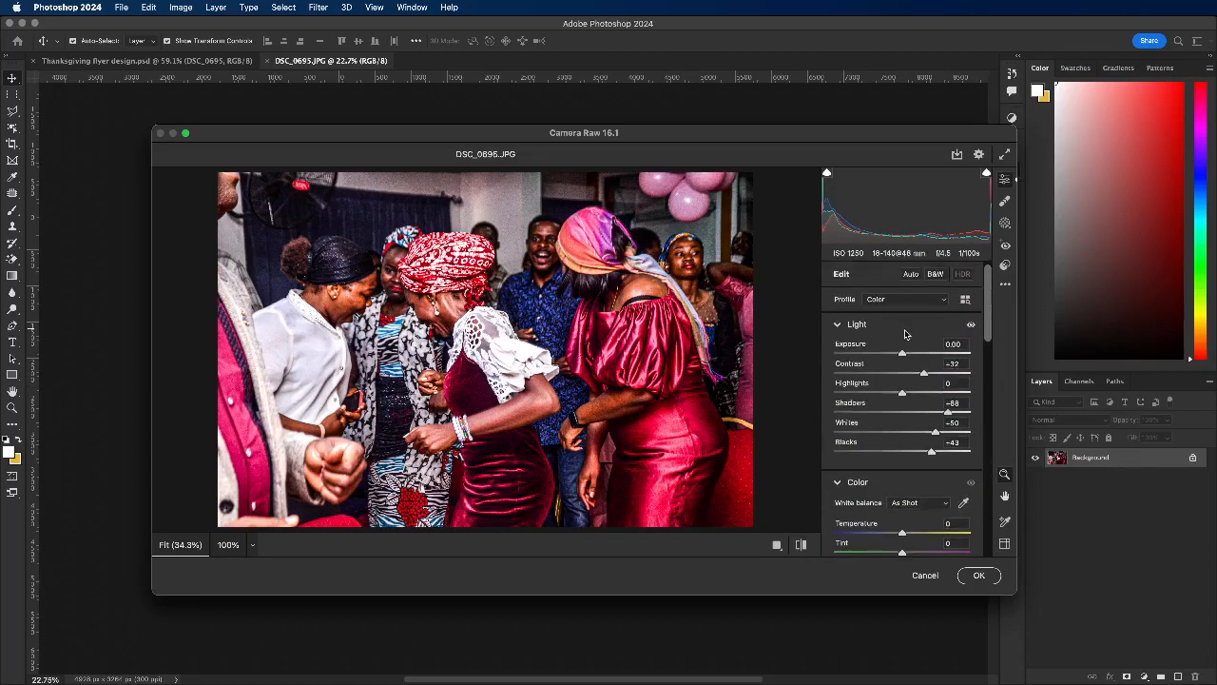
drag(902, 388, 922, 390)
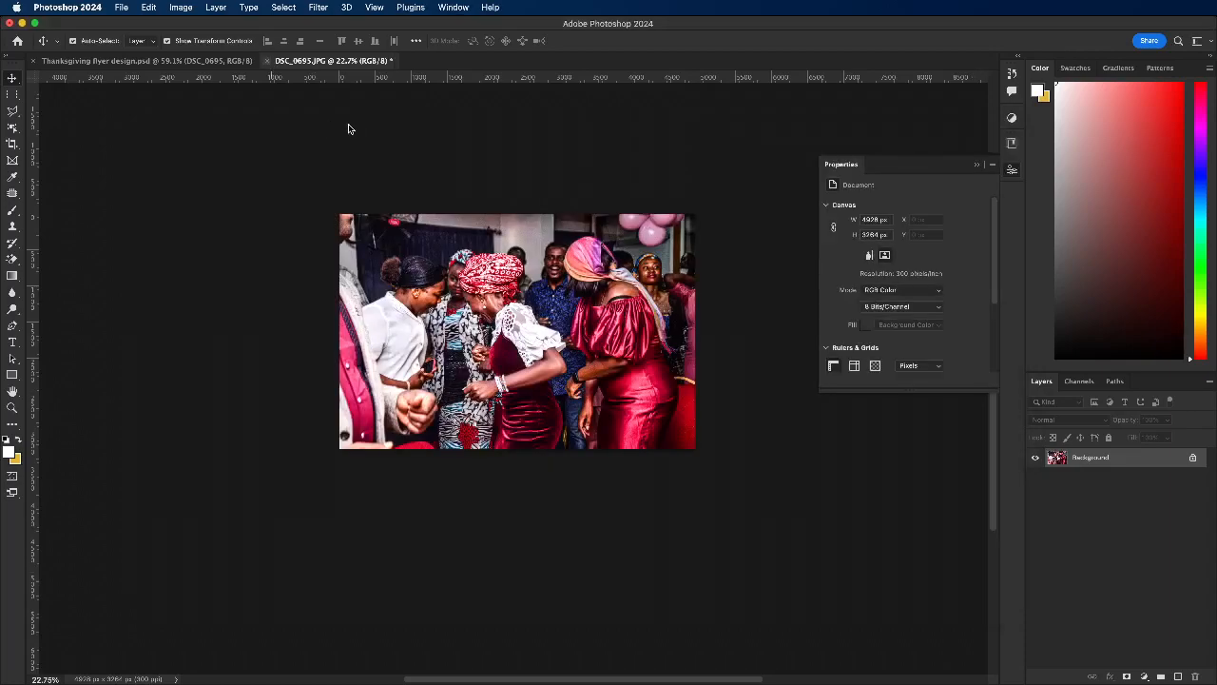
Step: Close the DSC_0695 contents and save the changes as a baseline JPEG at quality 12
click(267, 61)
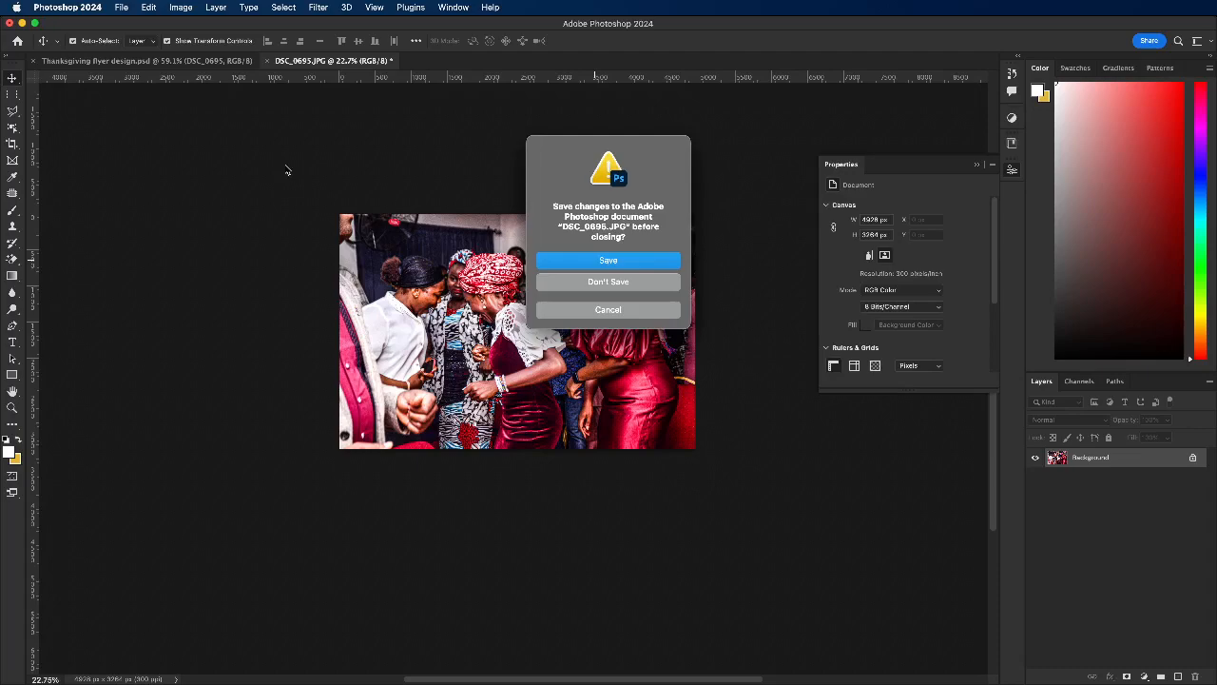
key(space)
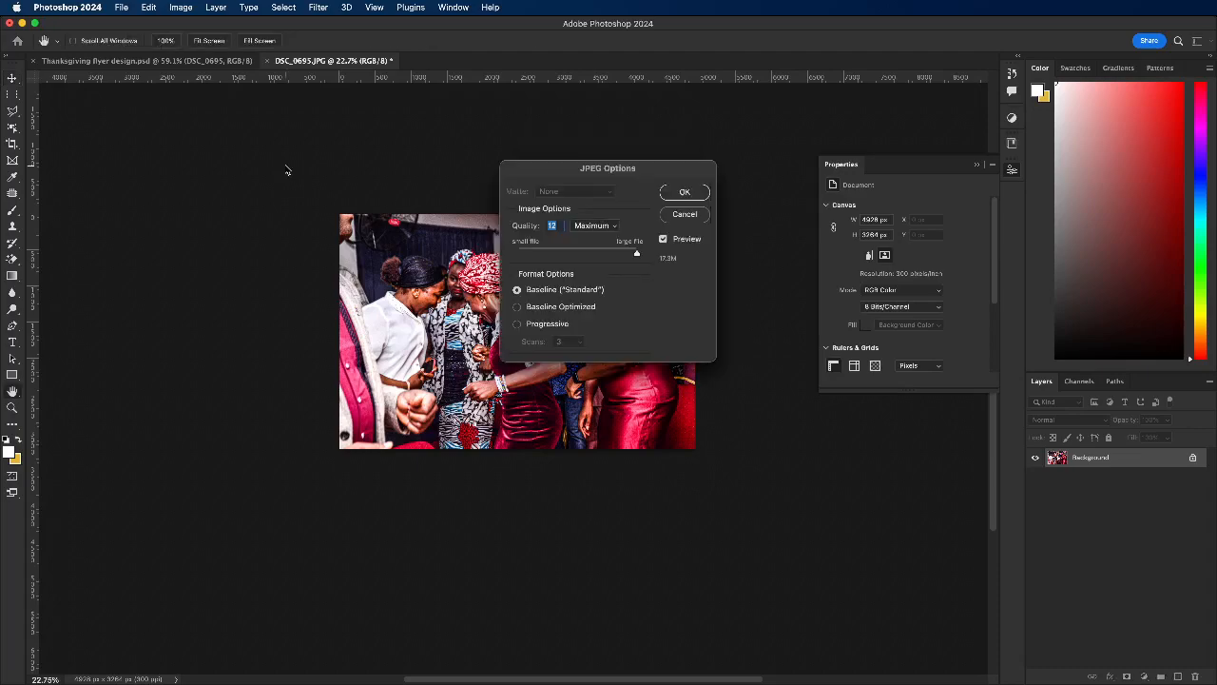
click(697, 192)
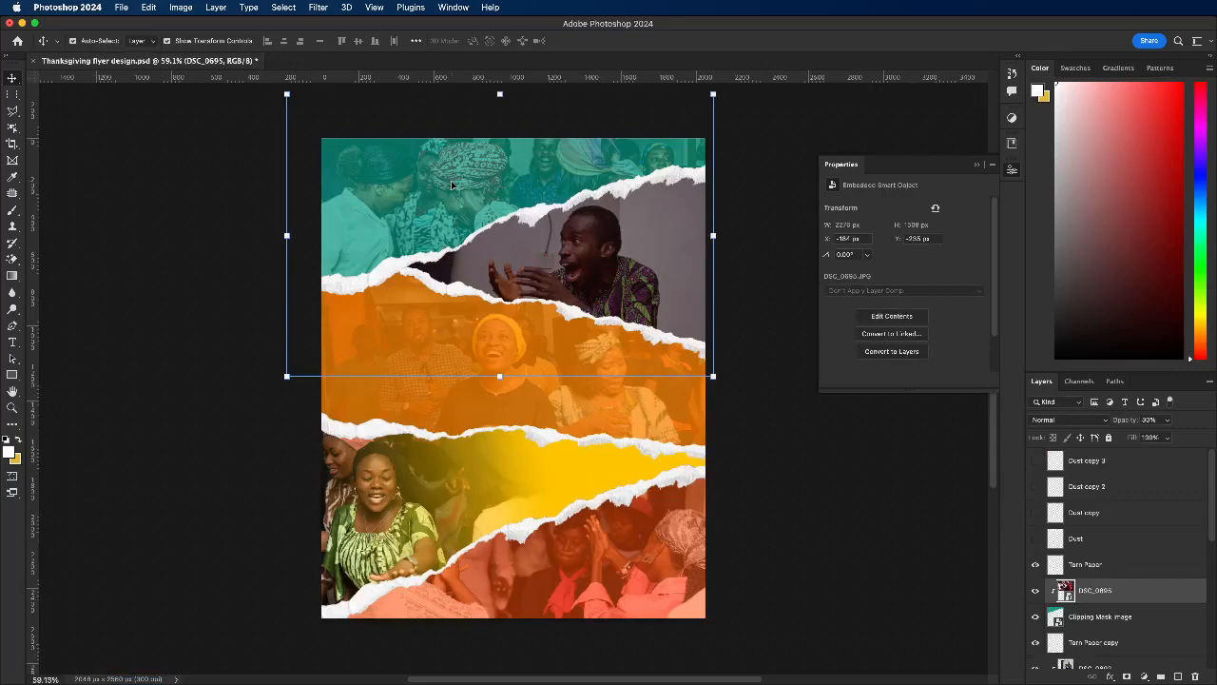
Step: Select the DSC_0692 photo of the clapping man and try the Camera Raw Filter on it directly
click(634, 250)
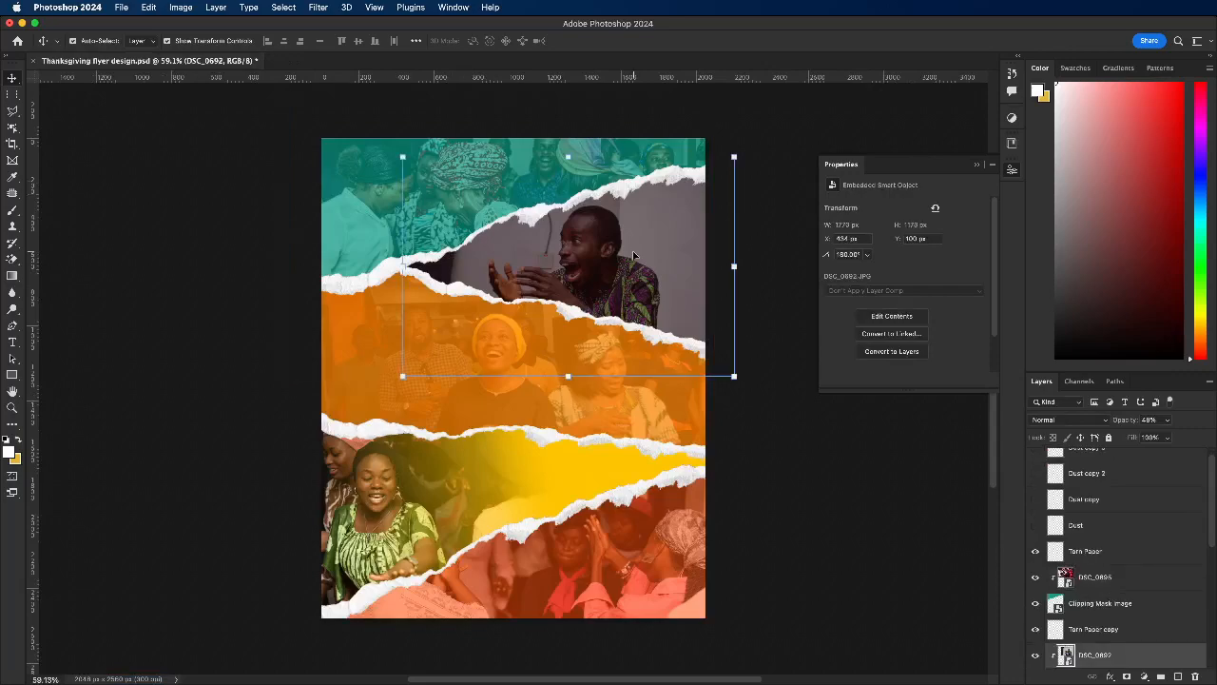
click(317, 10)
click(348, 24)
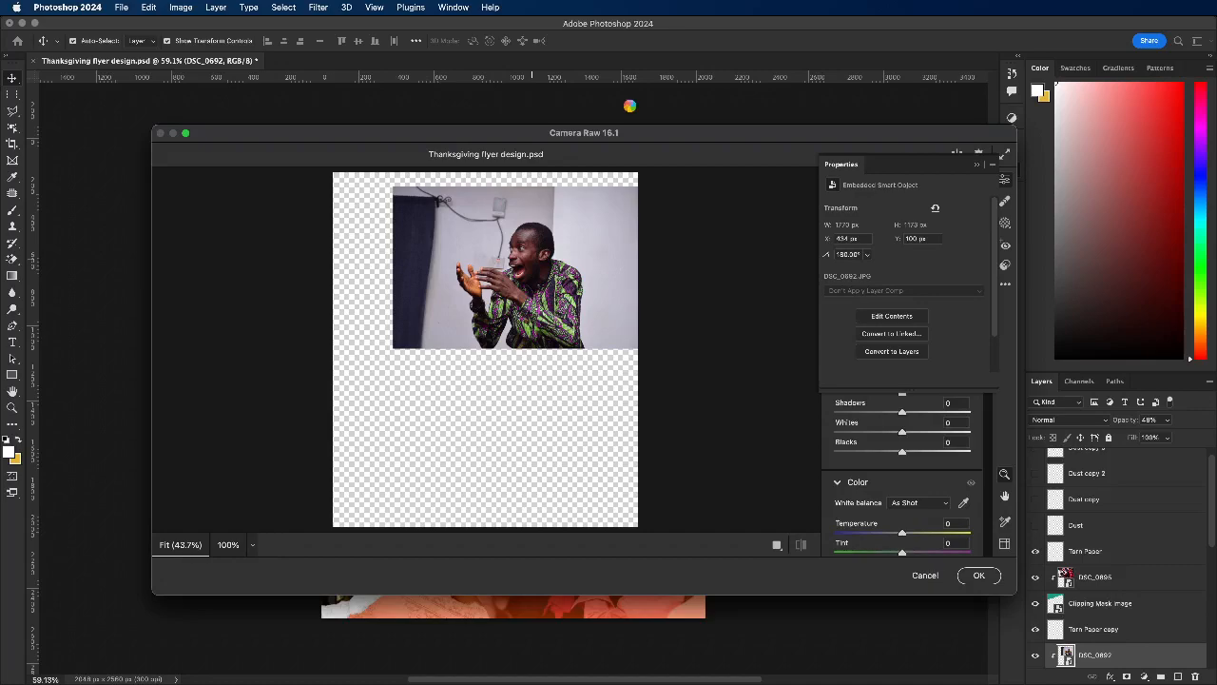
key(Return)
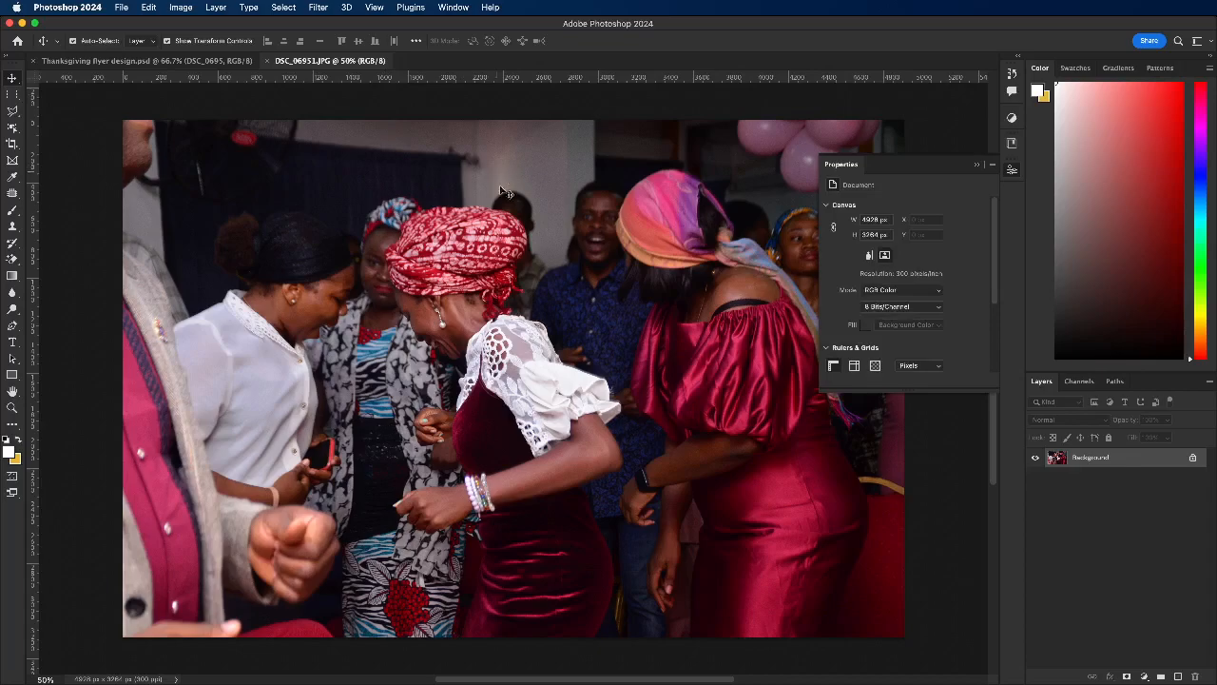
Step: Open the Camera Raw Filter for the DSC_0695 contents and set Whites to +29, Contrast to +68 and Highlights to +53
click(318, 7)
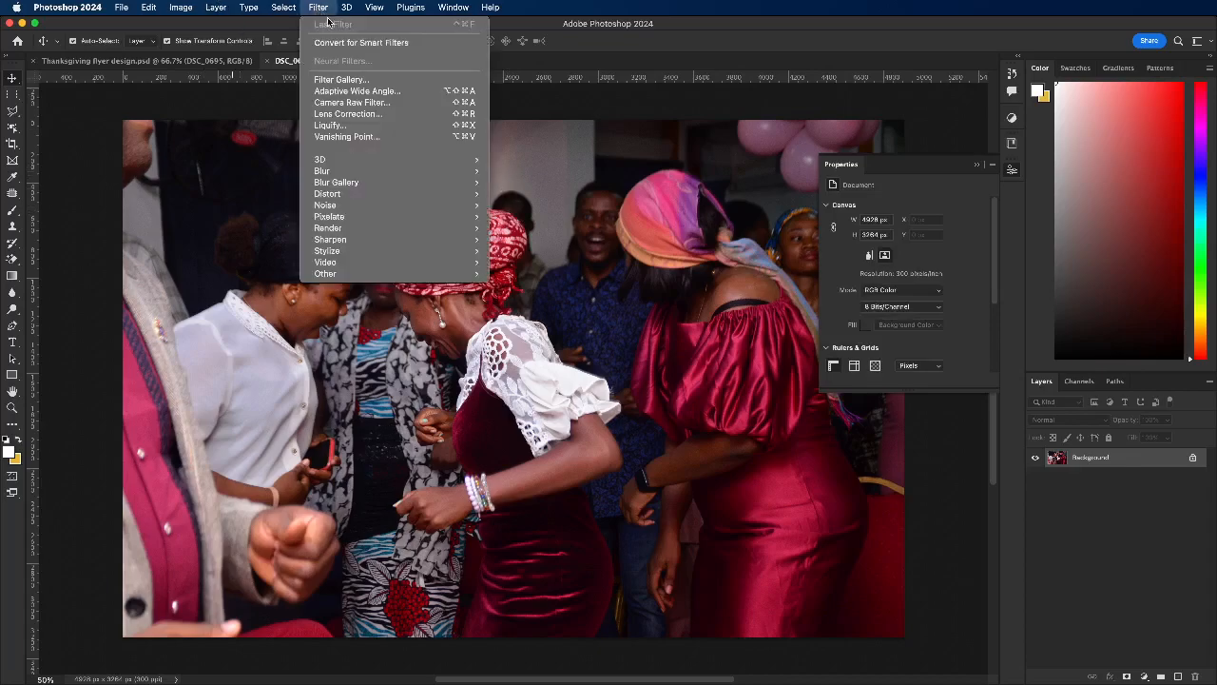
click(350, 103)
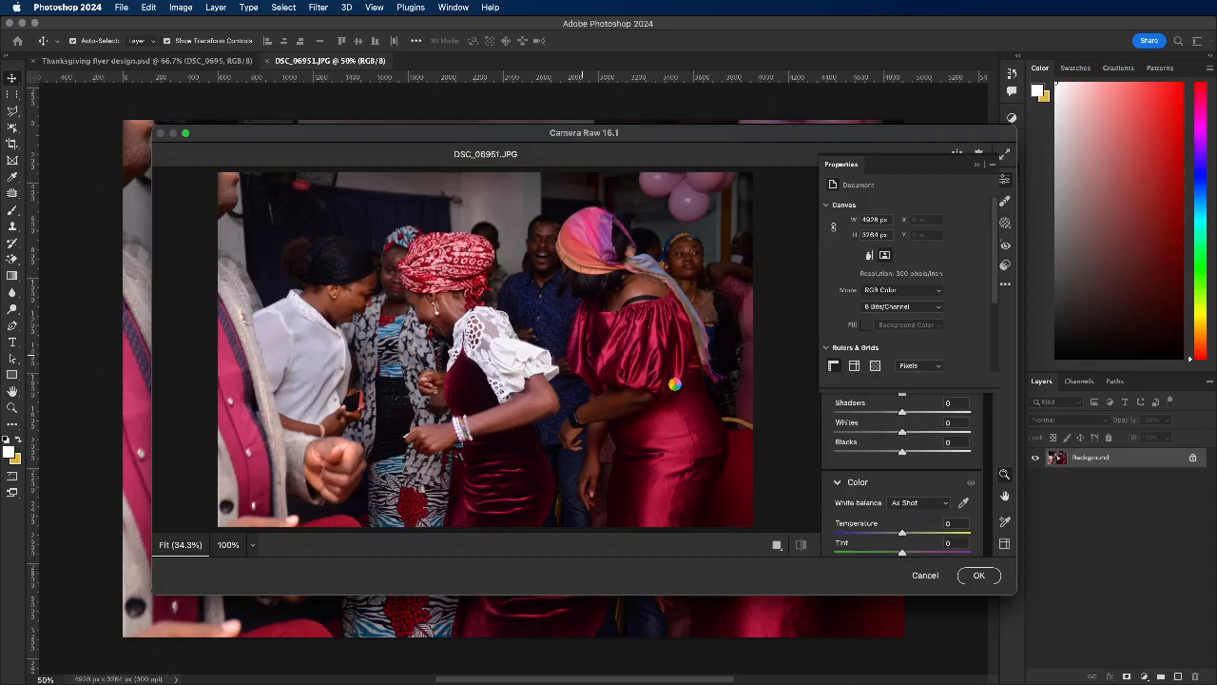
click(705, 389)
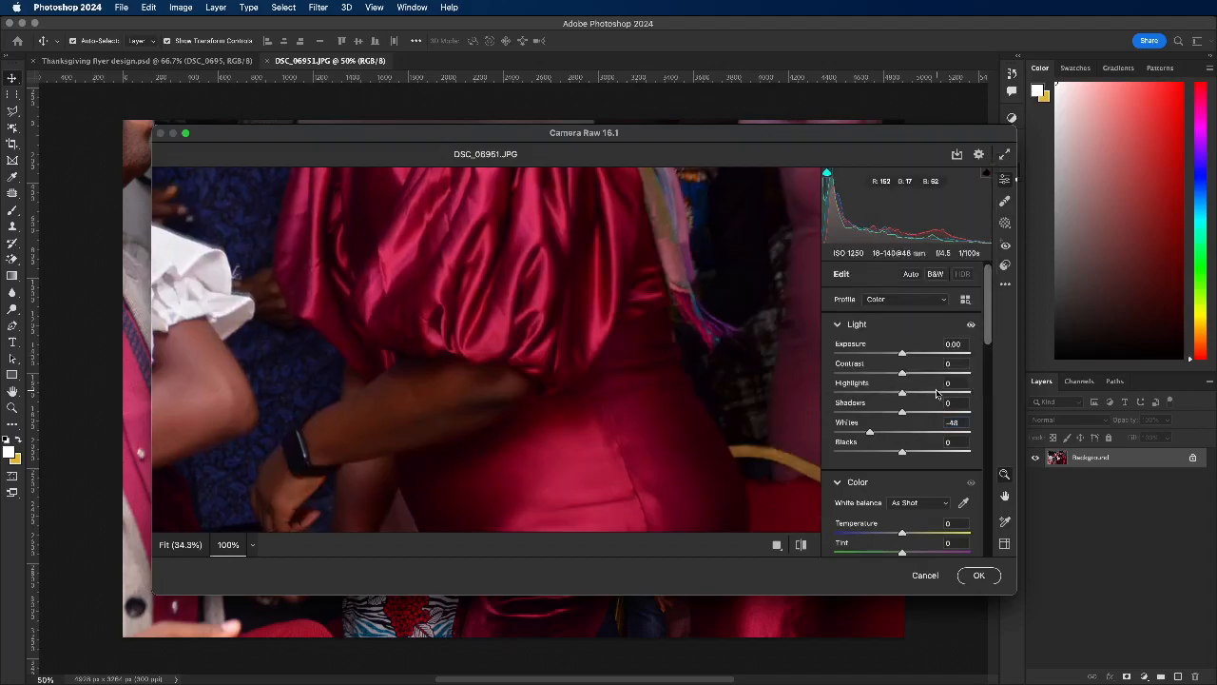
click(872, 431)
click(559, 354)
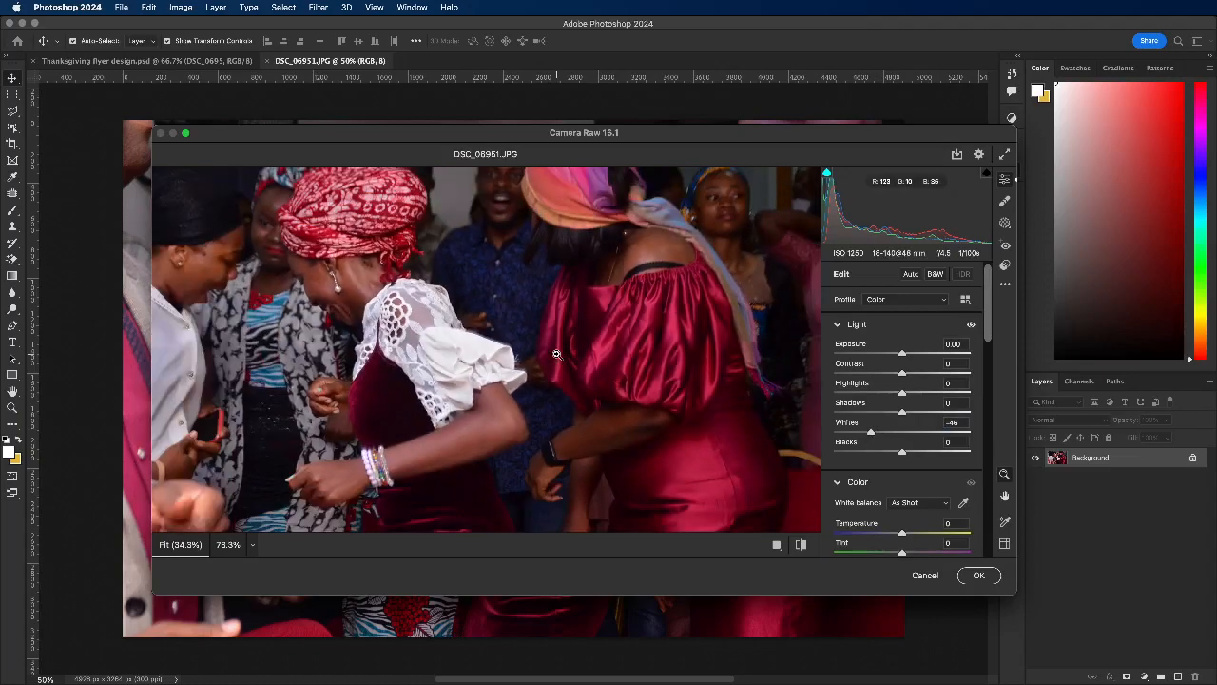
click(921, 433)
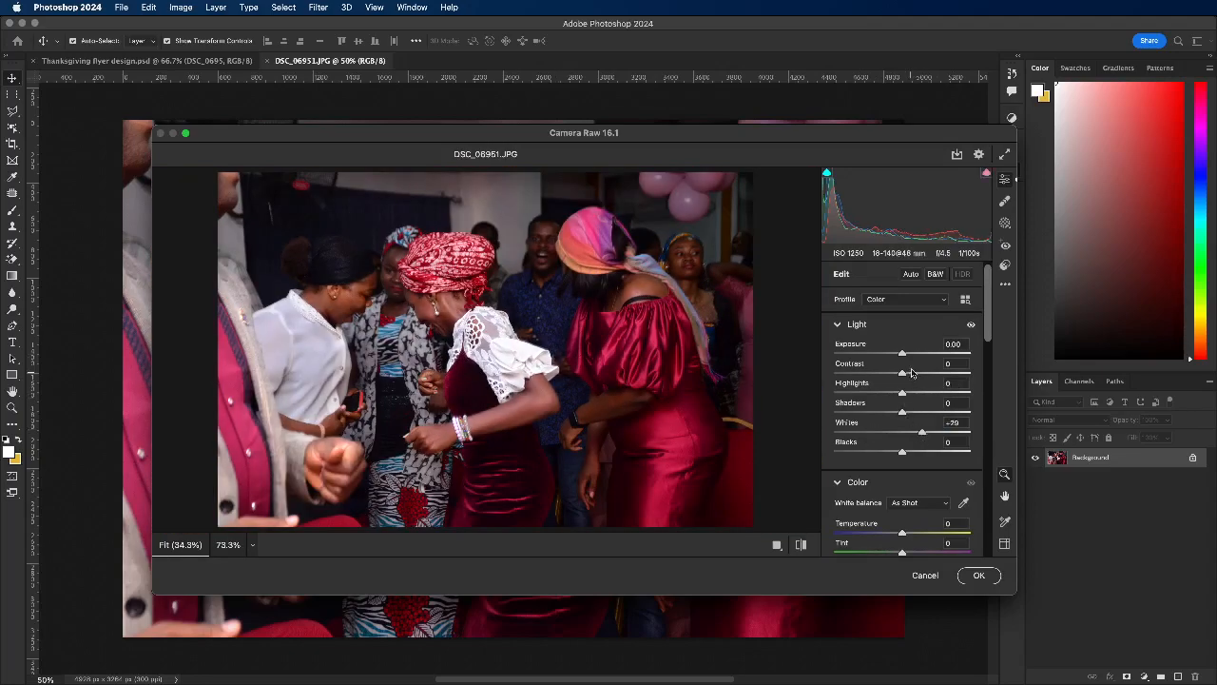
drag(918, 372, 938, 395)
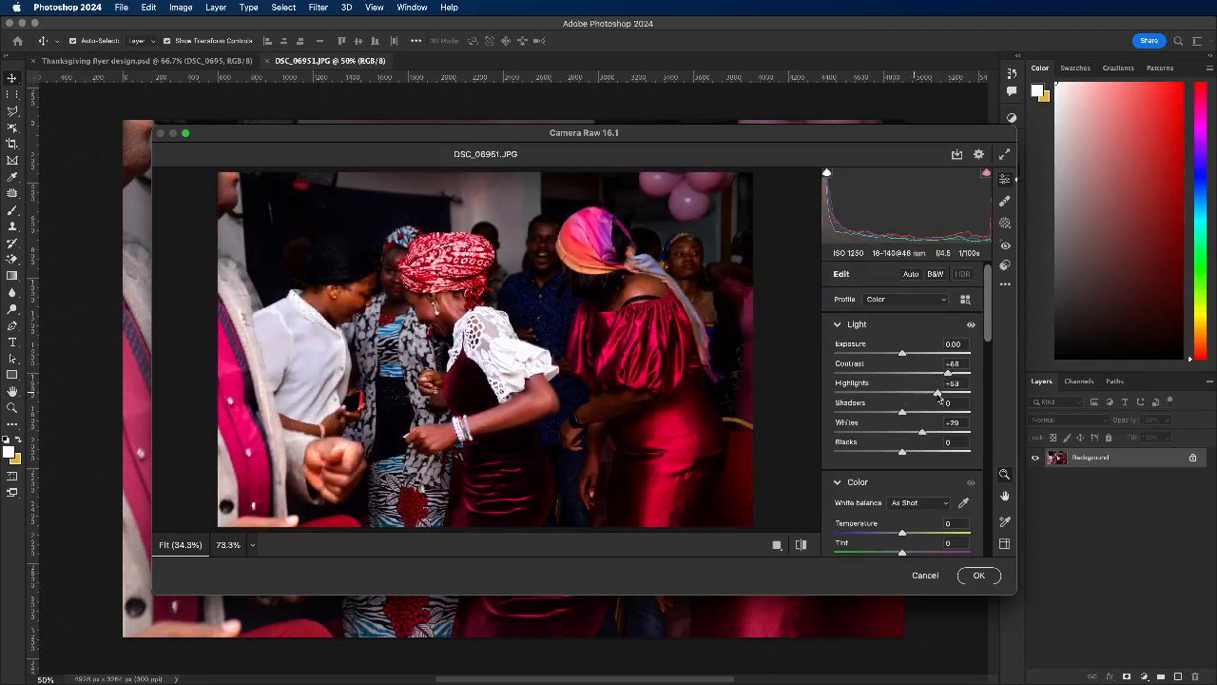
Step: Strongly raise the photo's Texture and Clarity, with Texture at its maximum
drag(987, 340, 986, 434)
drag(928, 289, 971, 289)
drag(902, 308, 958, 308)
Step: Fine-tune the light by setting Exposure to +0.30, Highlights to +16 and Shadows to +37
drag(989, 405, 989, 316)
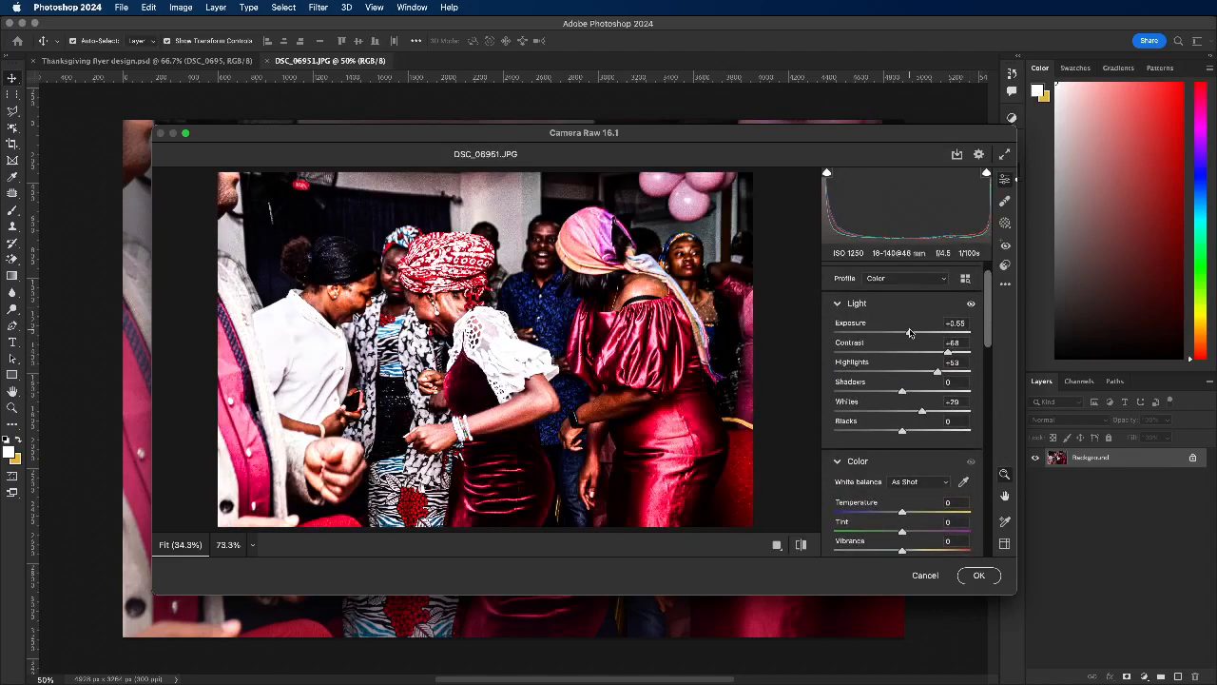
click(912, 372)
drag(910, 331, 905, 331)
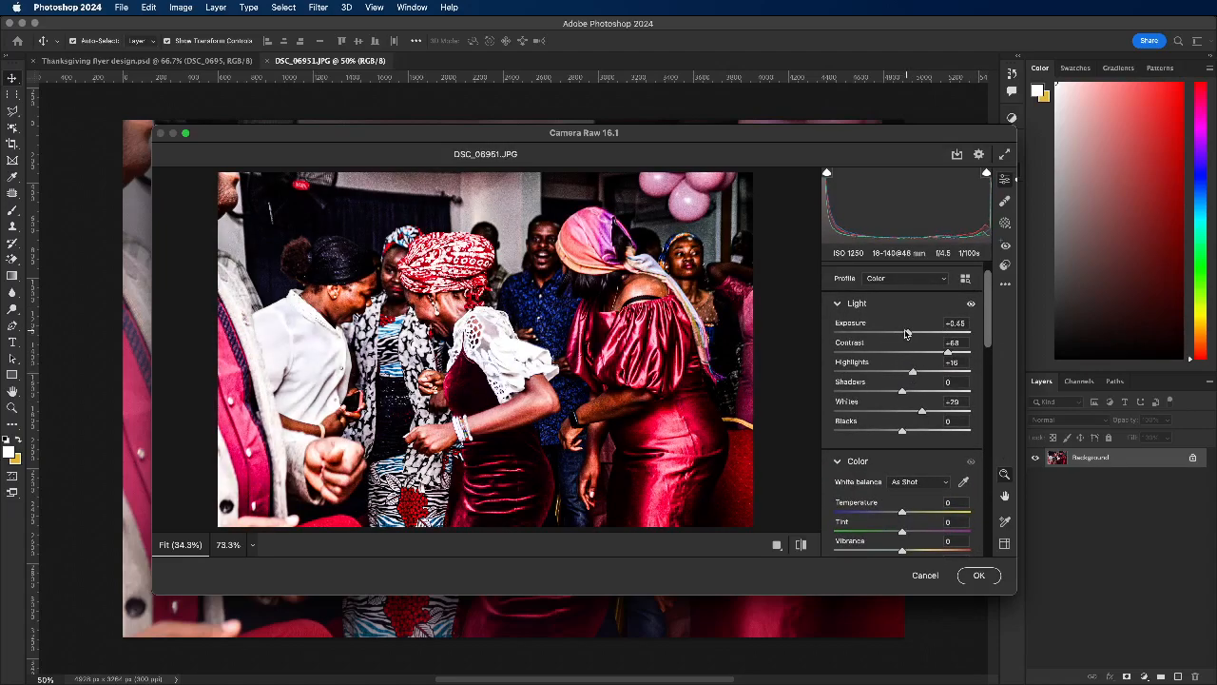
drag(902, 401, 927, 390)
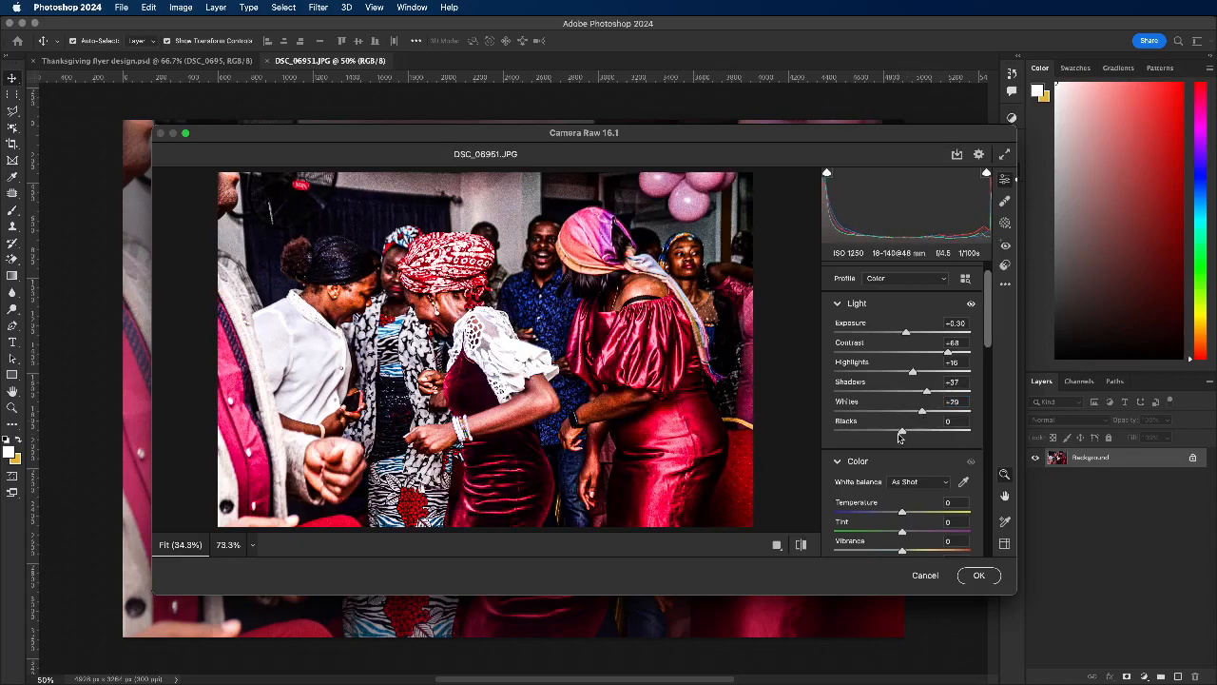
Step: Set the DSC_0695 photo's Blacks to +41 and Highlights to +50, and apply the Camera Raw adjustments
drag(902, 433, 929, 433)
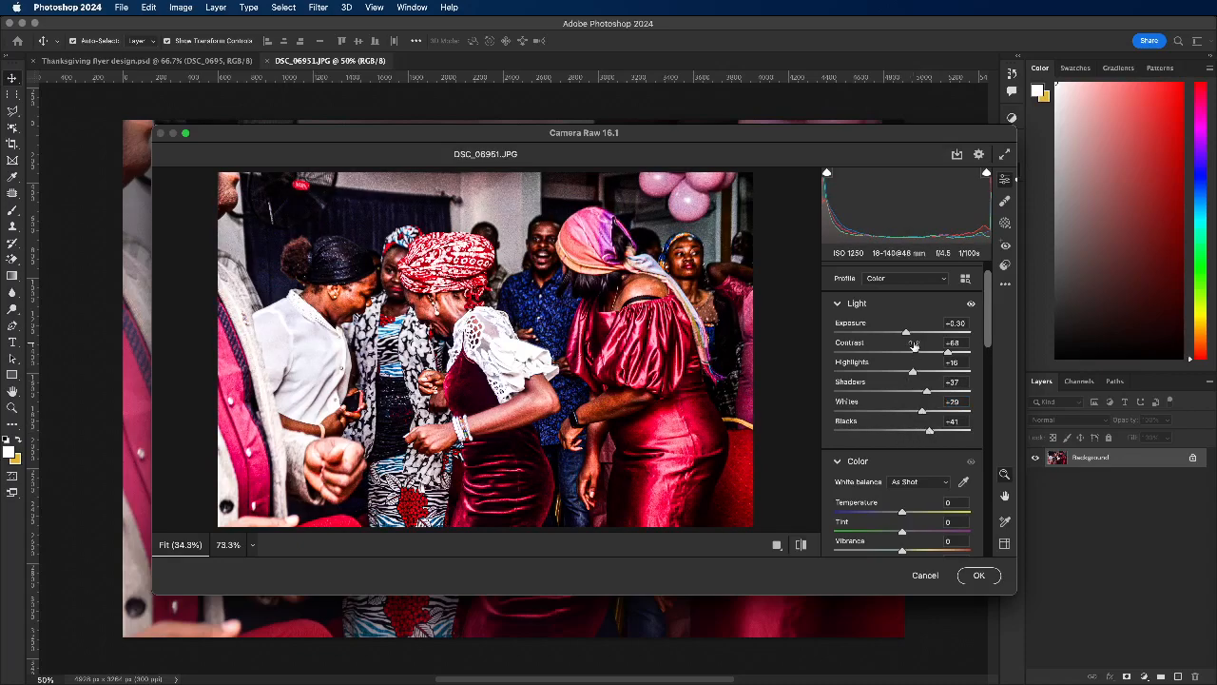
mouse_move(914, 371)
mouse_down()
mouse_move(937, 371)
mouse_move(915, 371)
mouse_up()
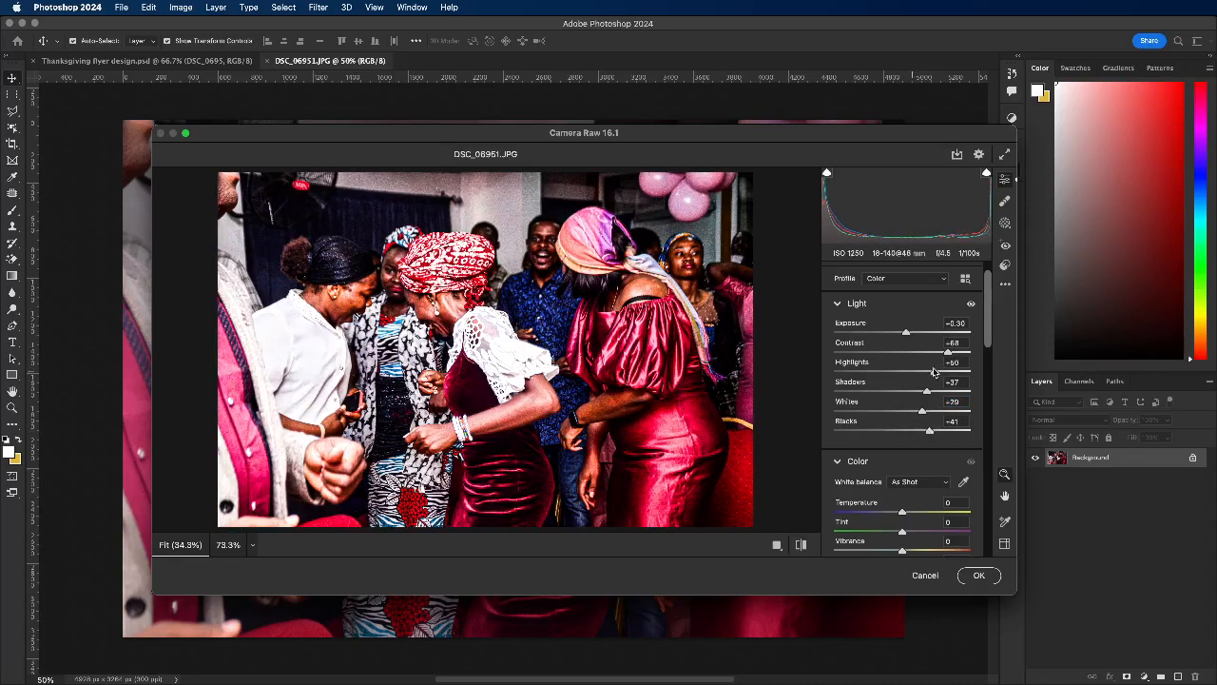
click(980, 577)
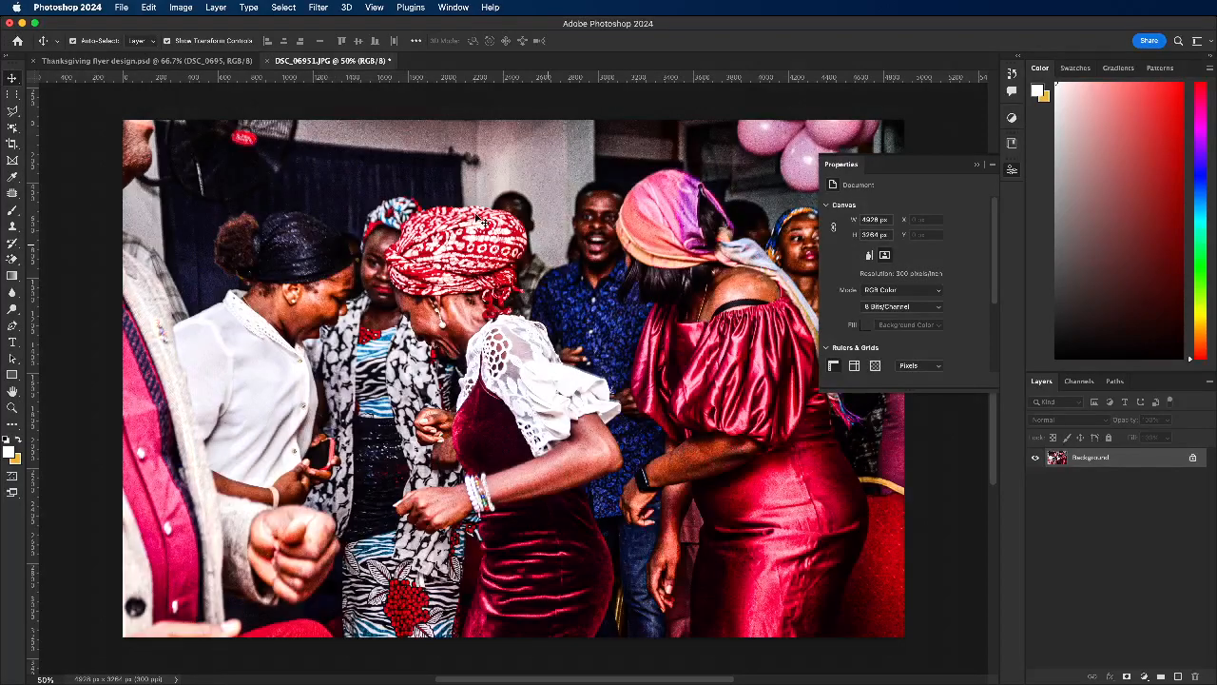
Step: Save the edited DSC_06951.JPG smart object contents as a JPEG at Maximum quality 12 and close them
click(266, 61)
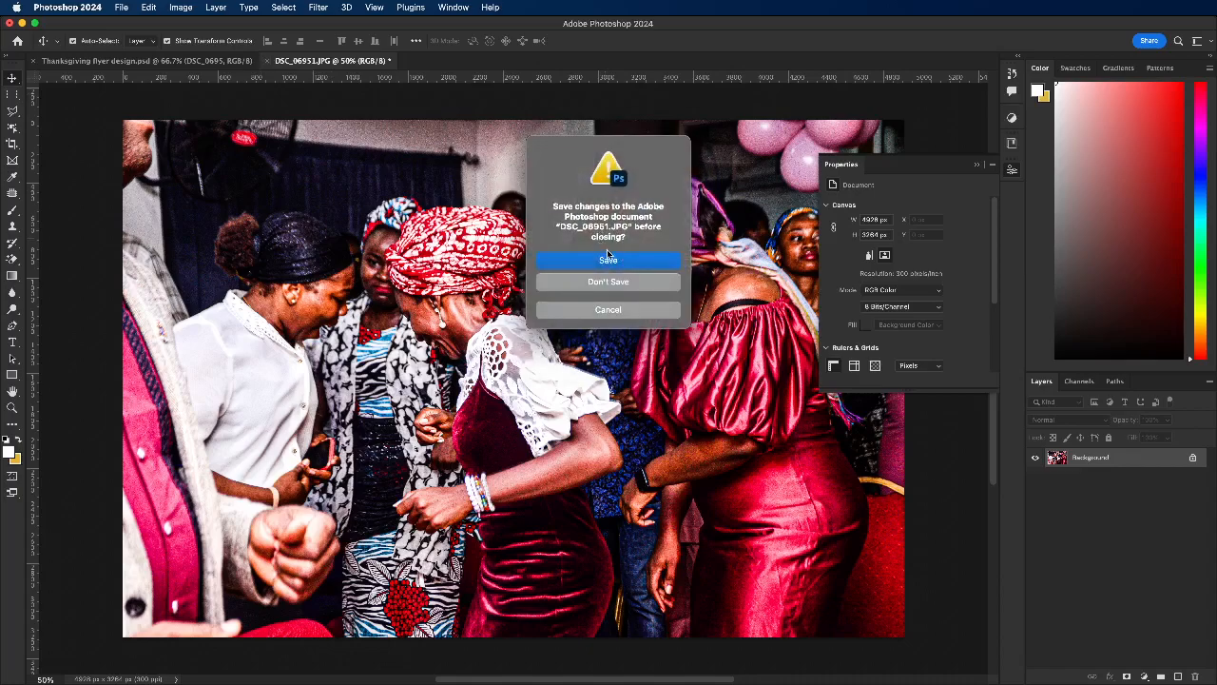
click(612, 260)
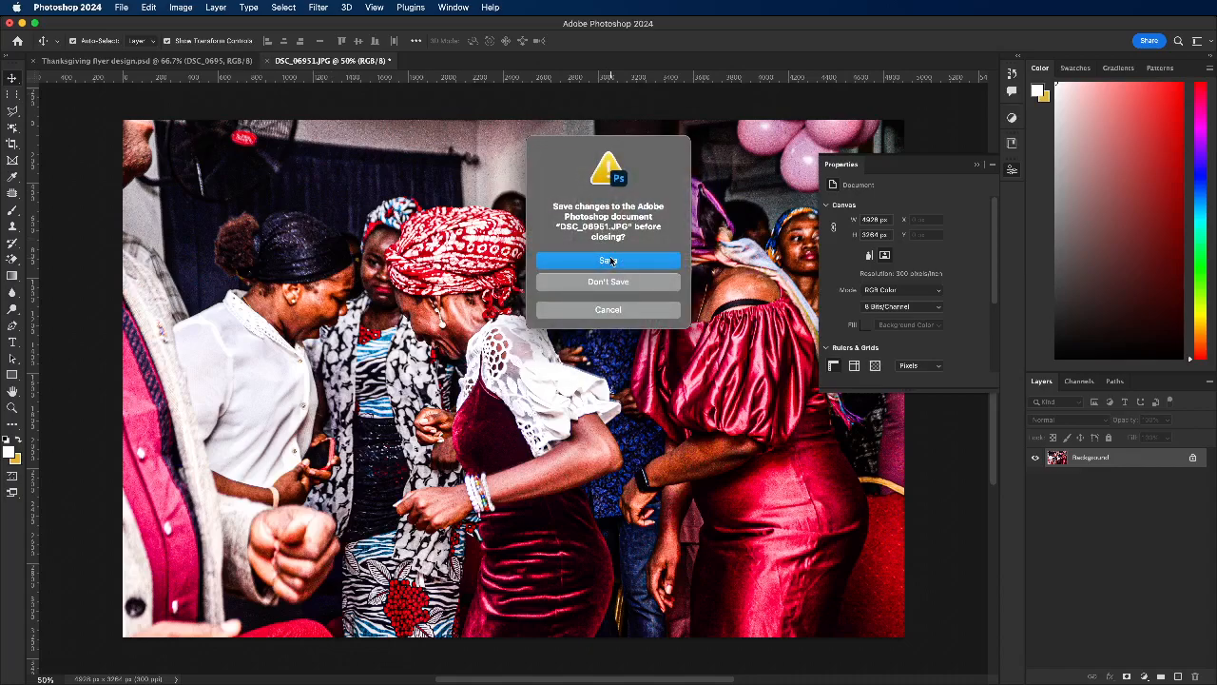
click(611, 260)
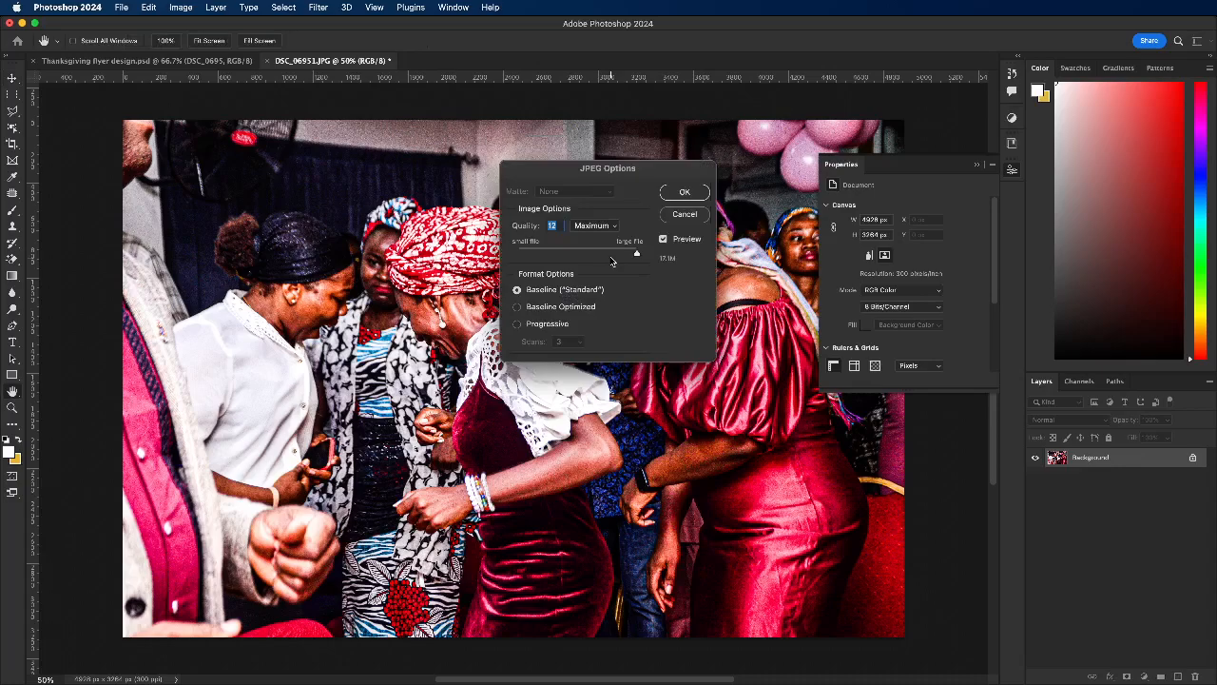
click(682, 194)
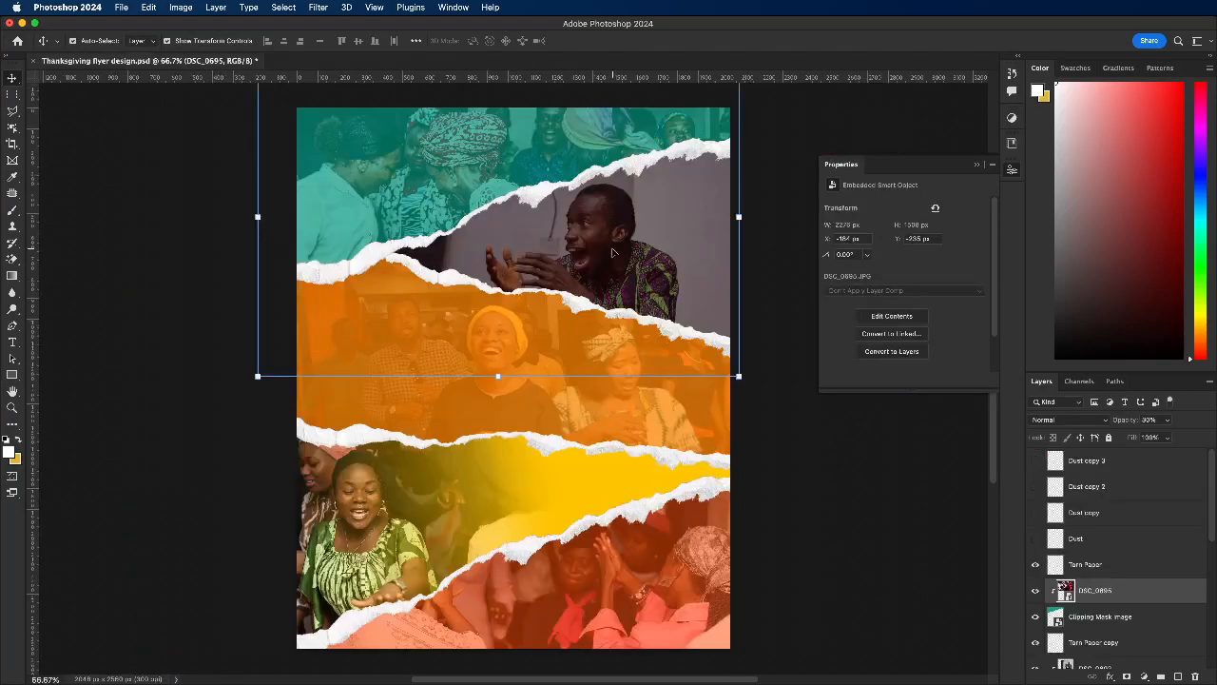
Step: Open the contents of the clapping man's DSC_0692 smart object and reapply the last Camera Raw Filter
click(613, 252)
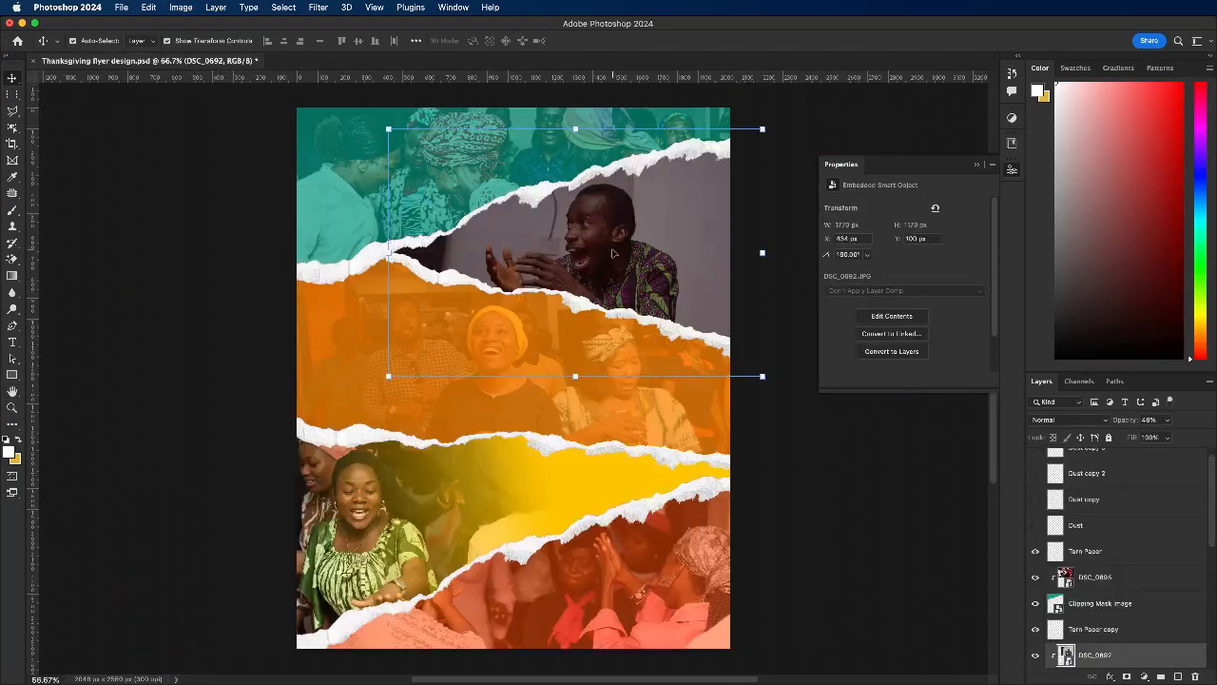
double_click(1066, 656)
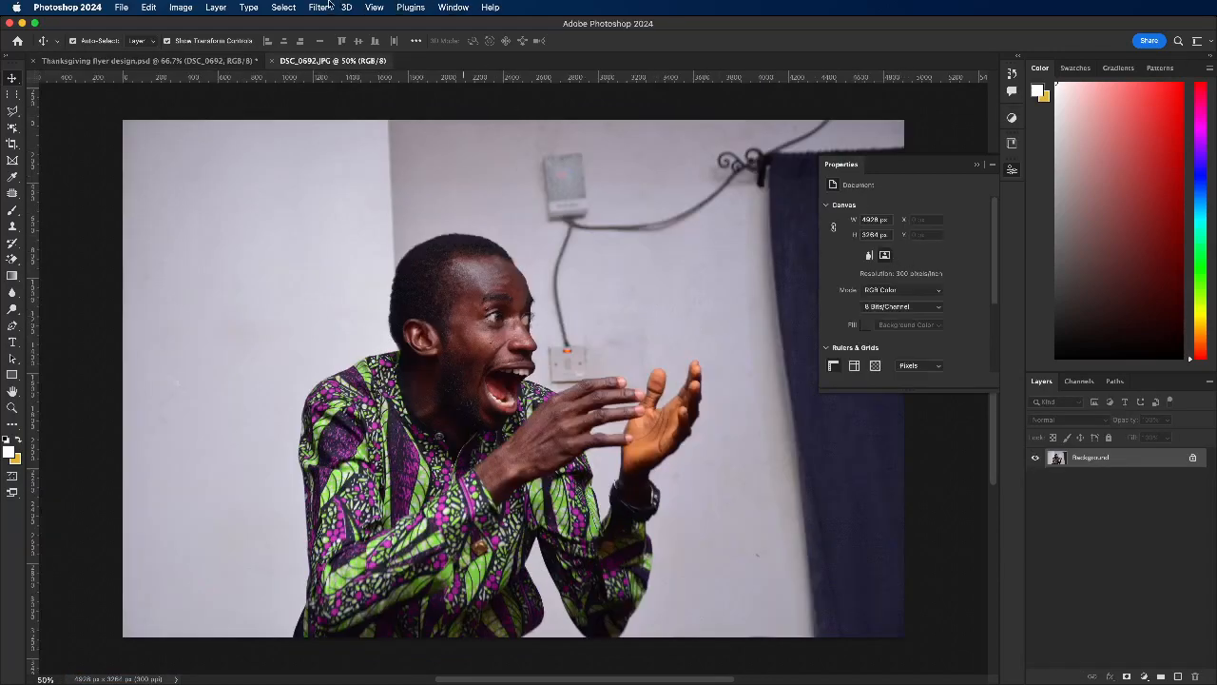
click(286, 5)
mouse_move(314, 7)
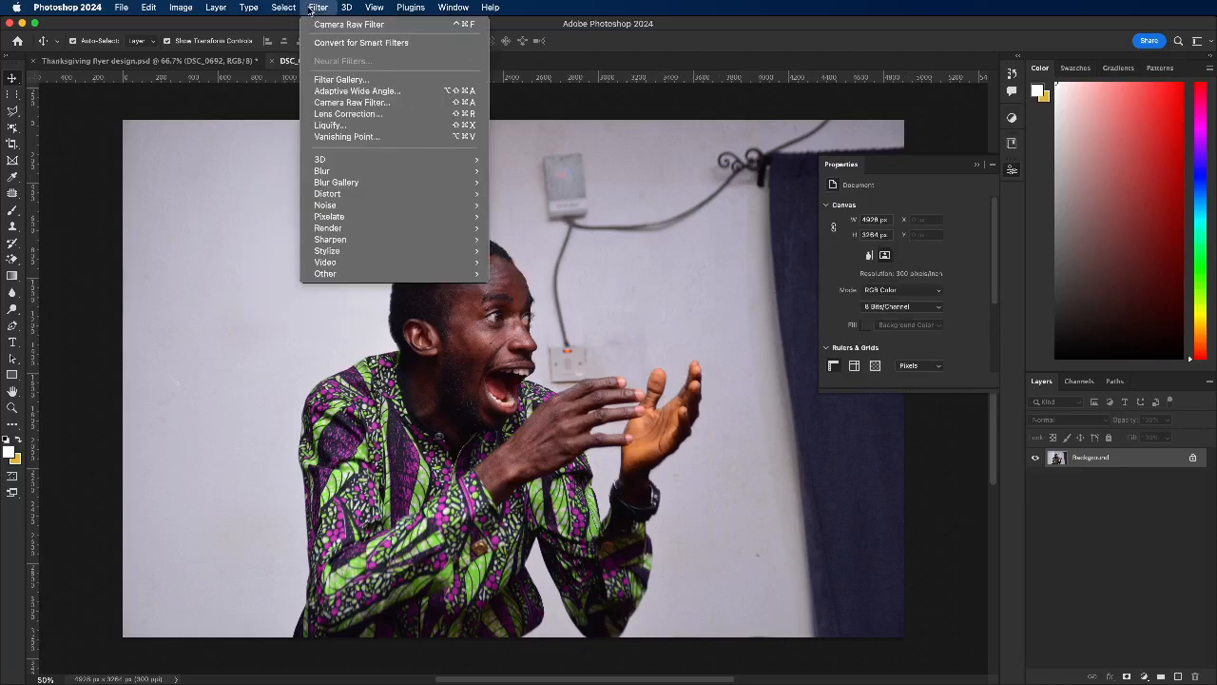
click(333, 26)
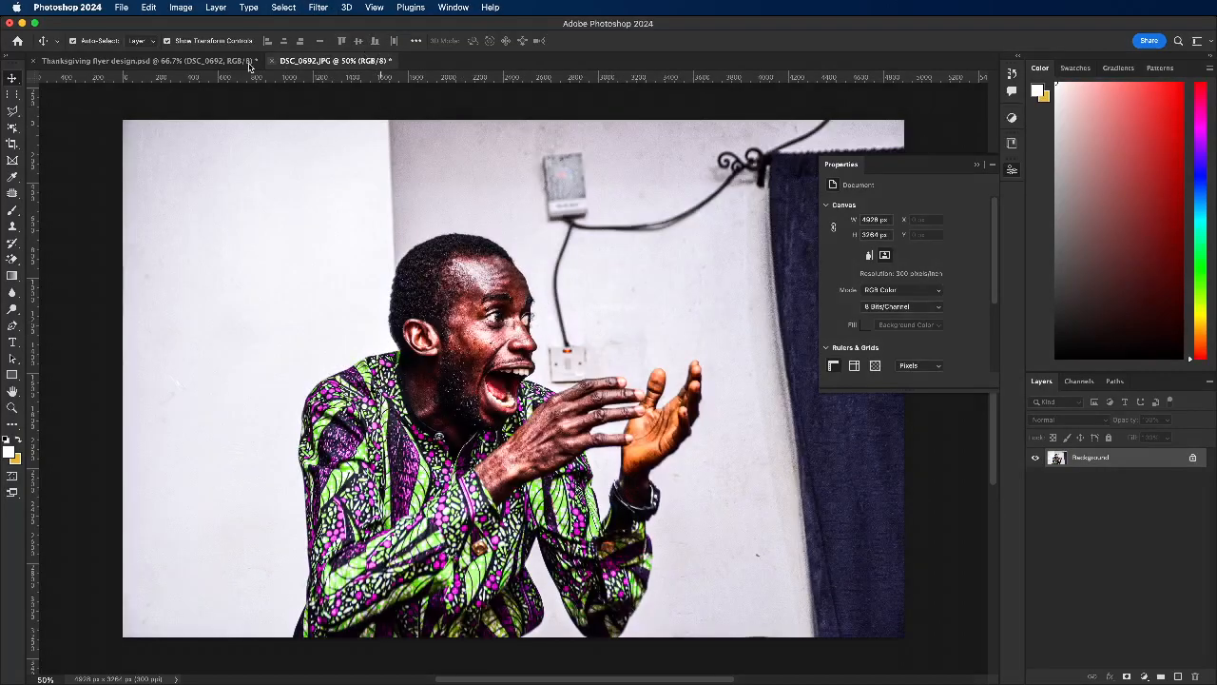
Step: Save the filtered DSC_0692.JPG contents at JPEG quality 12 and close them to return to the flyer
click(271, 61)
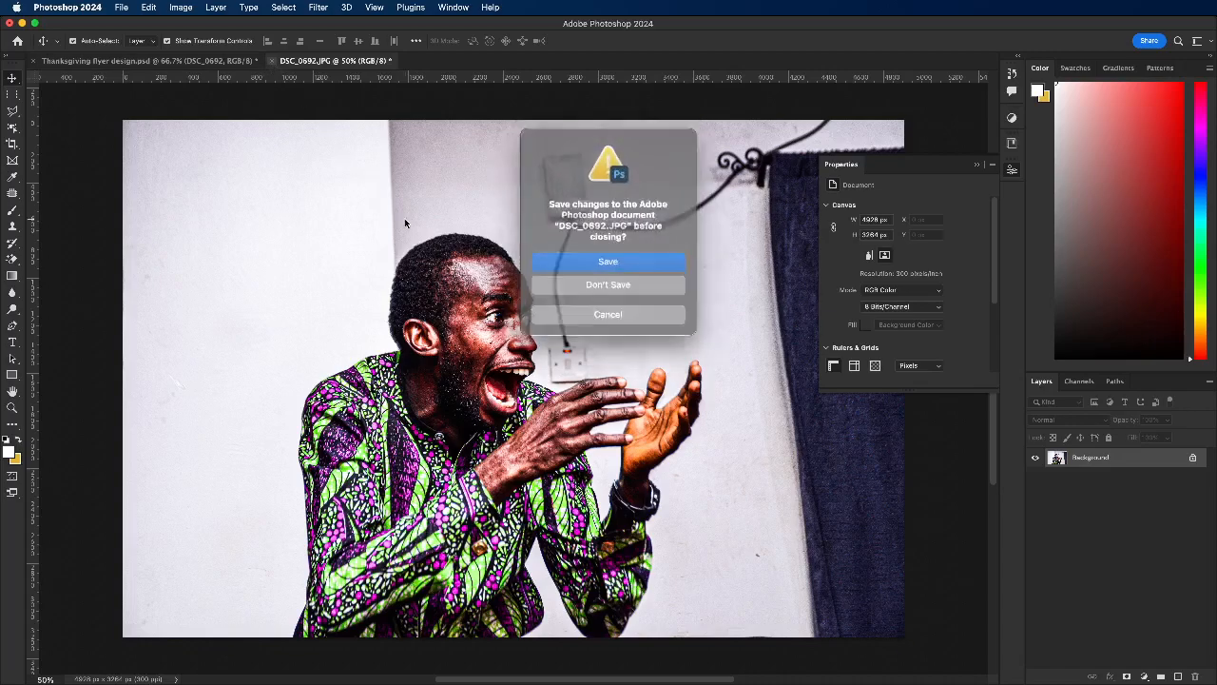
click(609, 262)
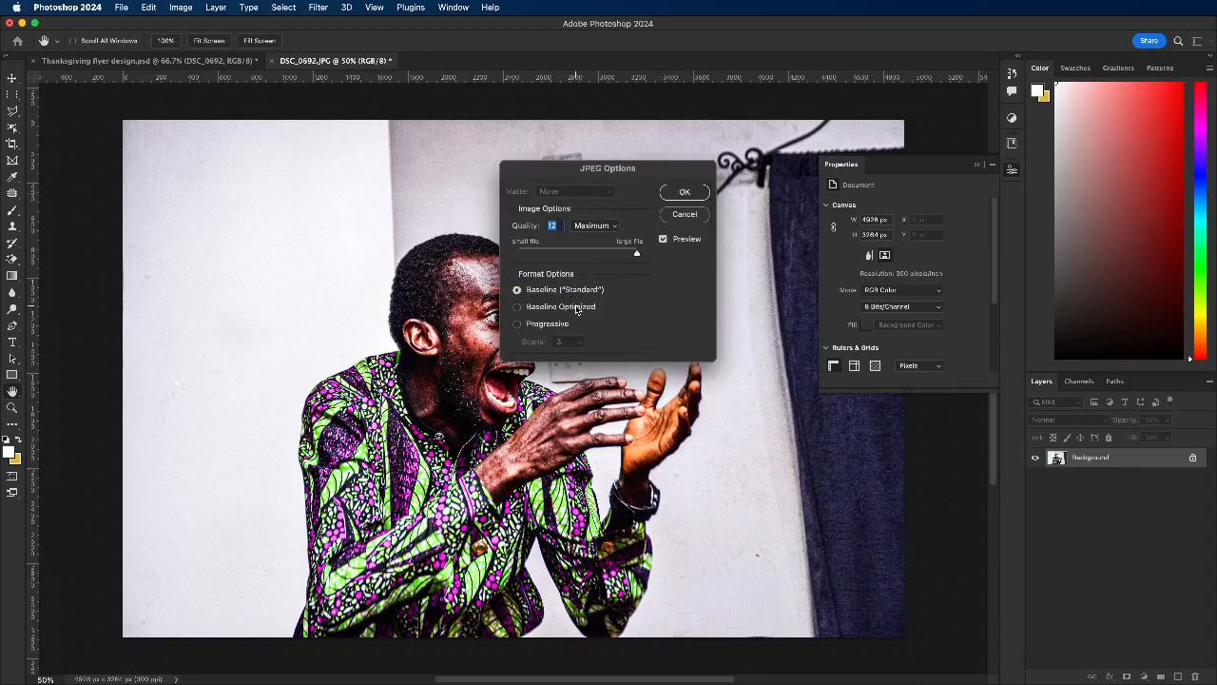
key(Return)
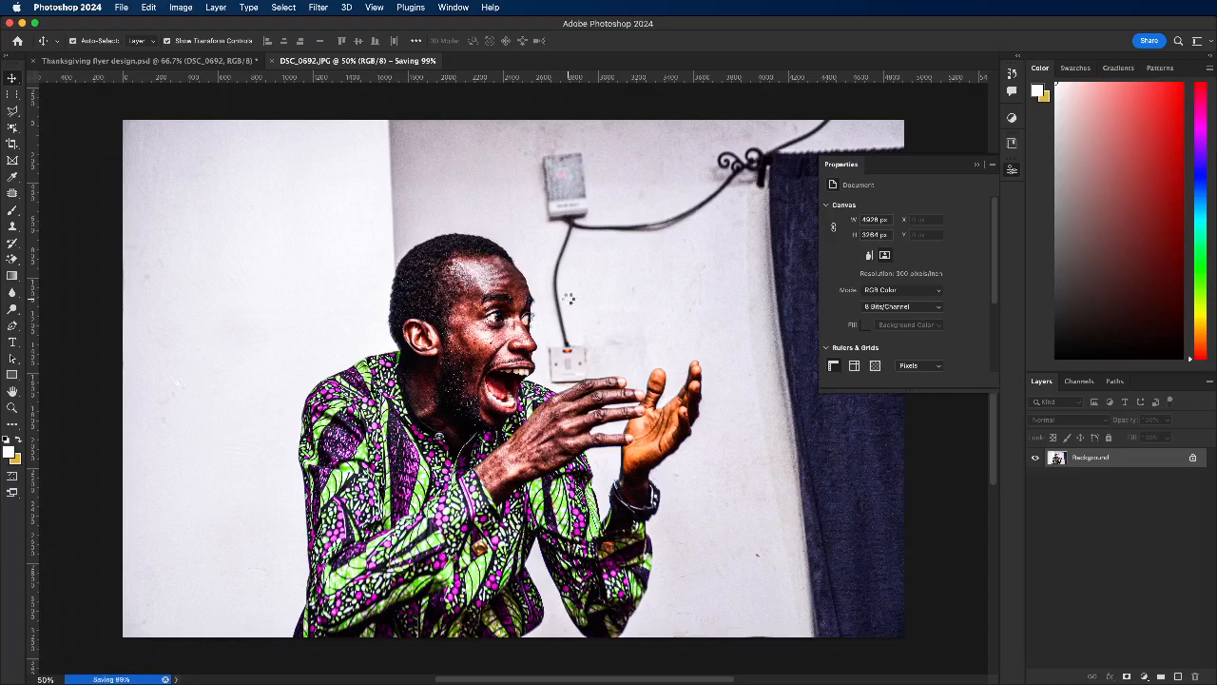
key(super+w)
Step: Open the contents of the orange strip's DSC_0687 smart object and reapply the last Camera Raw Filter
click(340, 365)
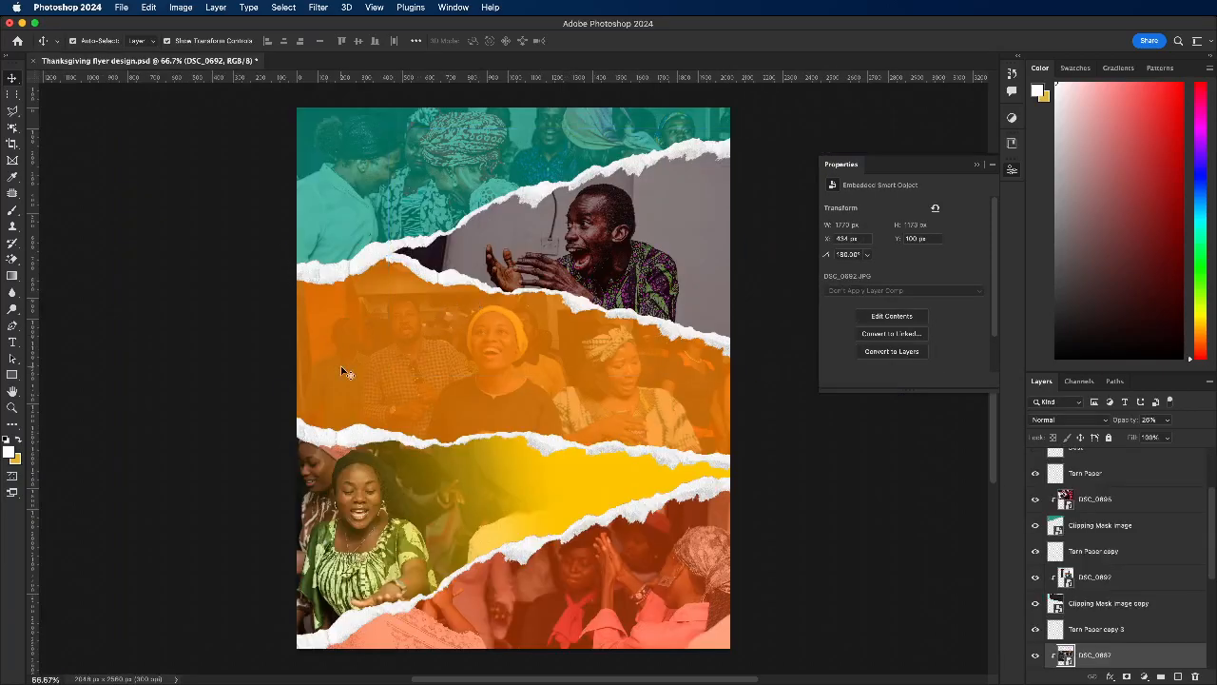
double_click(1067, 656)
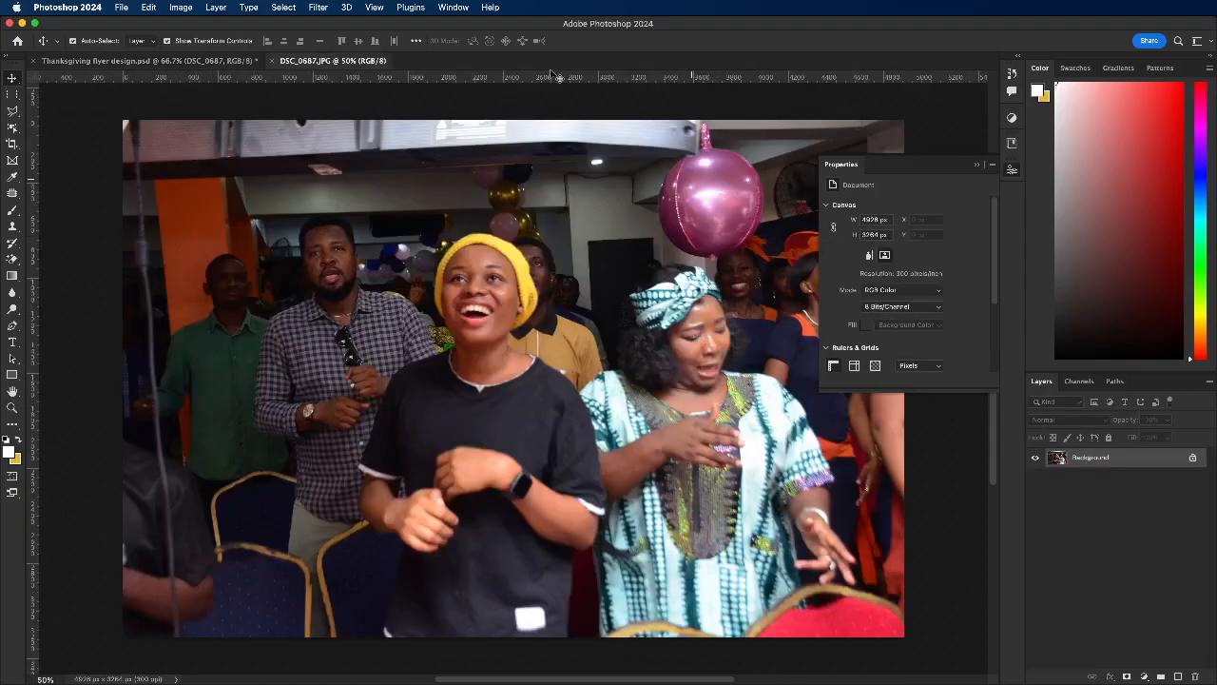
click(314, 10)
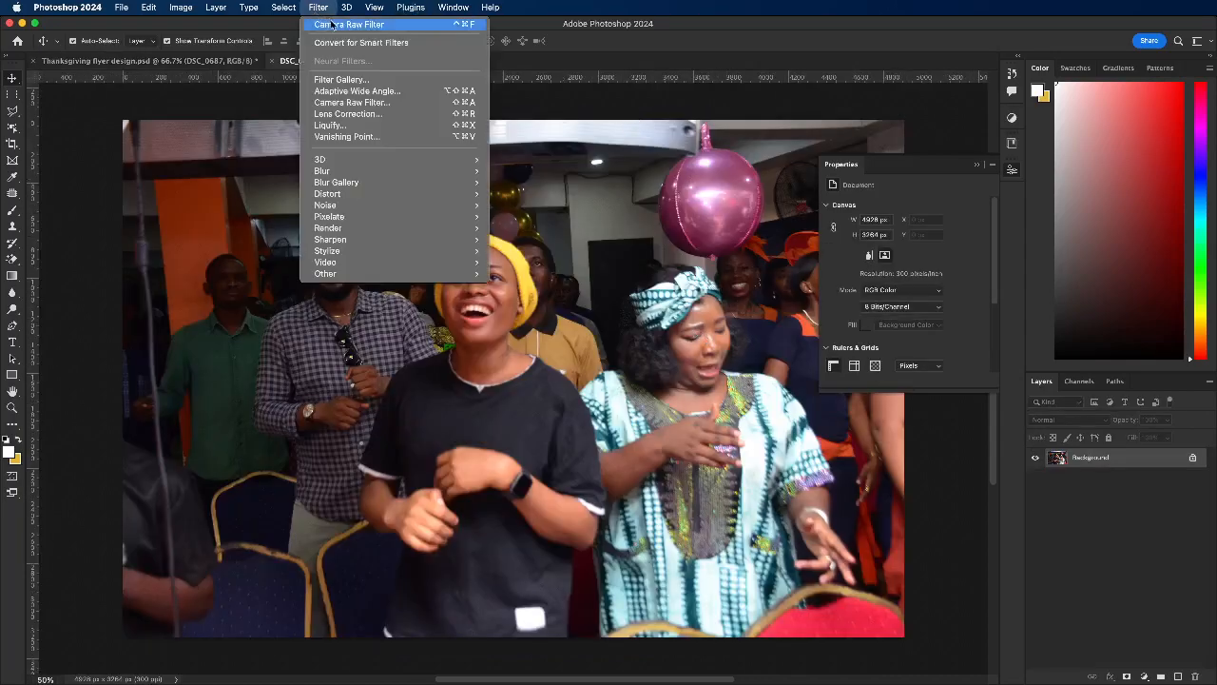
click(502, 319)
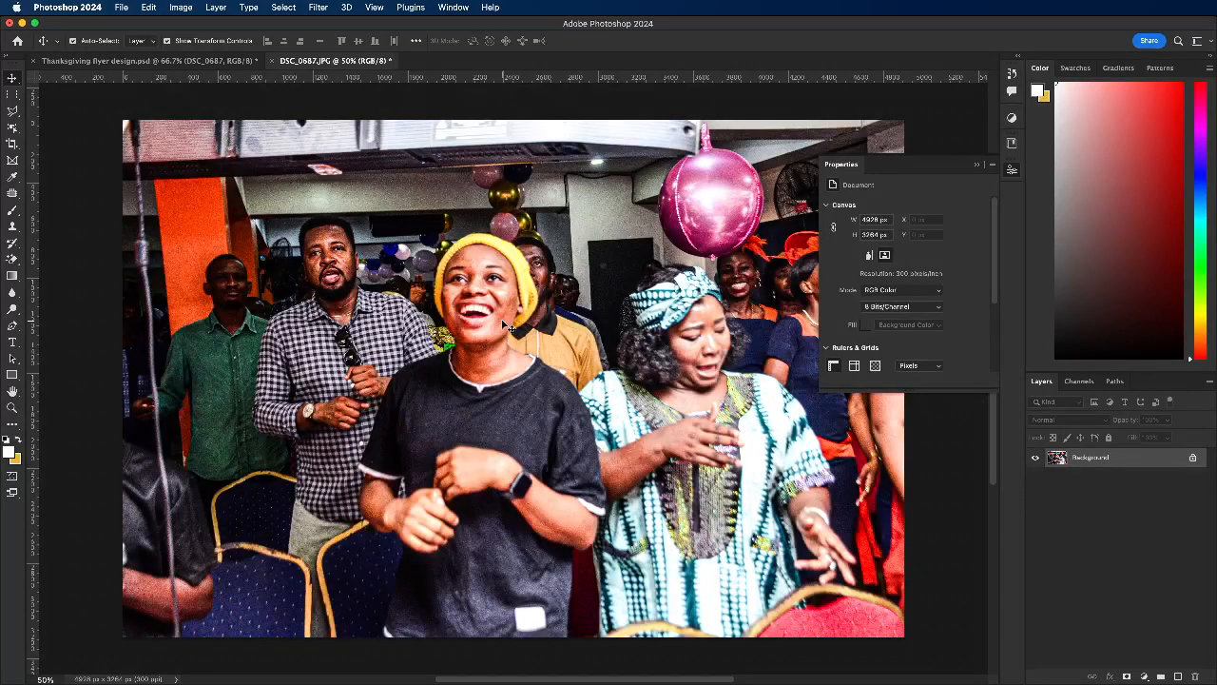
Step: Save the filtered DSC_0687.JPG contents at JPEG quality 12 and close them
click(273, 60)
click(617, 257)
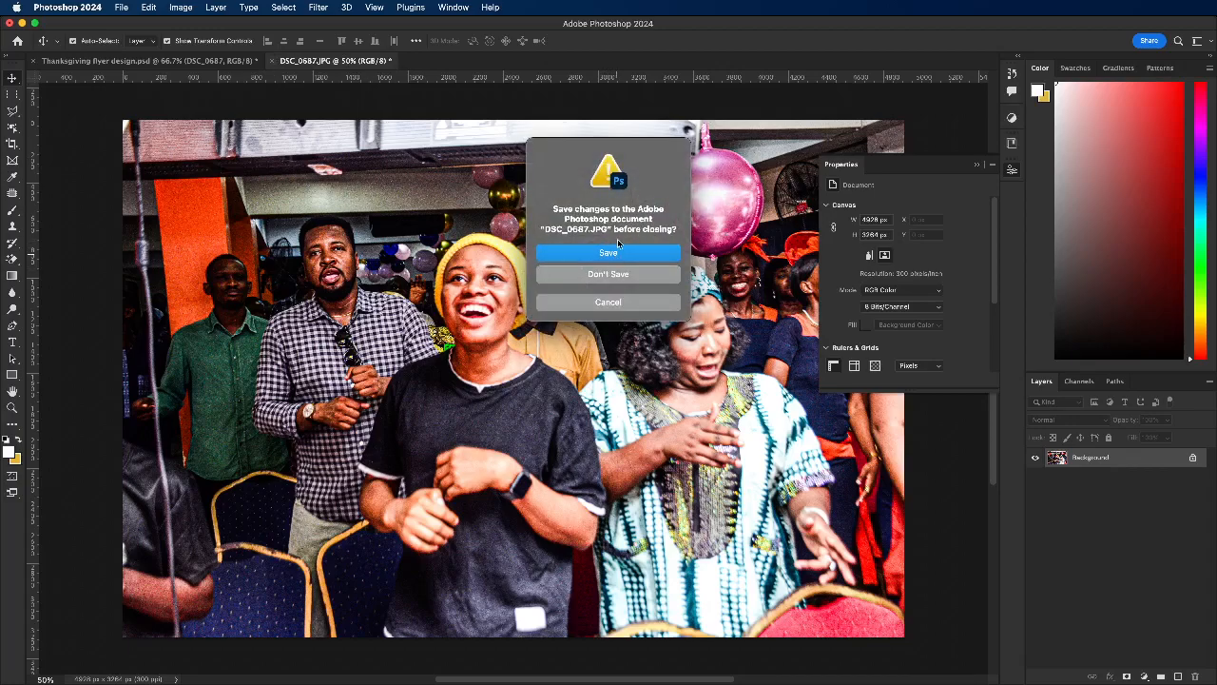
click(635, 259)
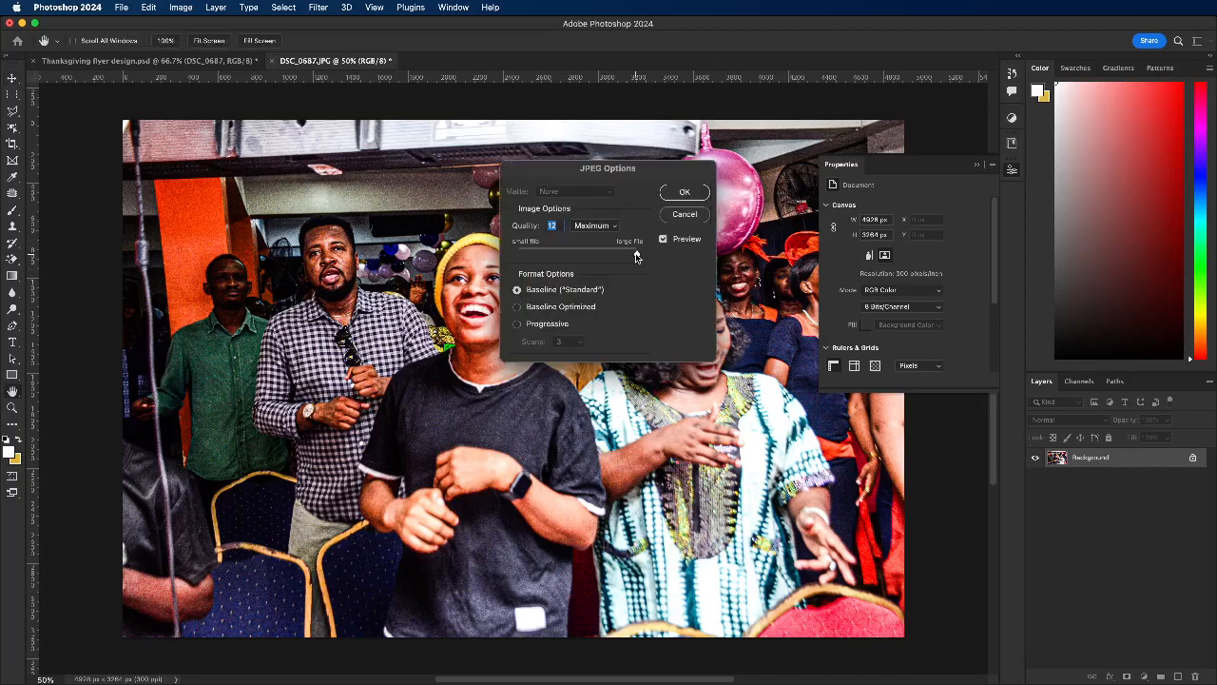
click(685, 193)
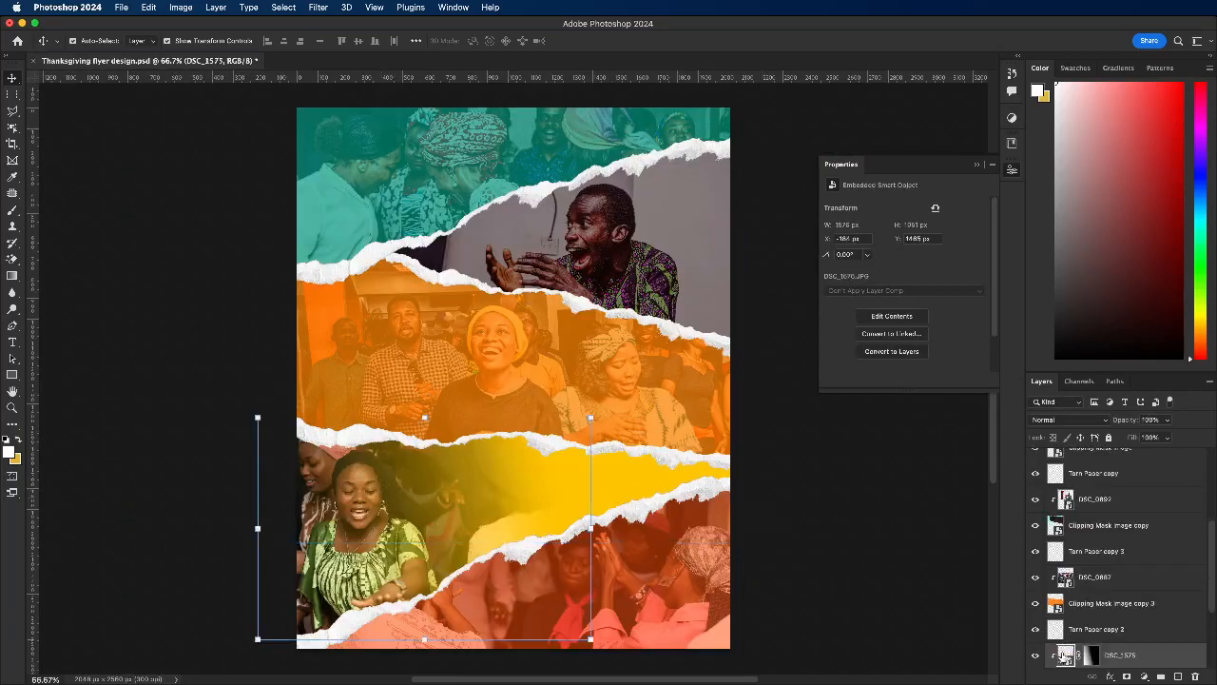
Step: Open the contents of the yellow strip's DSC_1575 smart object and reapply the last Camera Raw Filter
double_click(1067, 657)
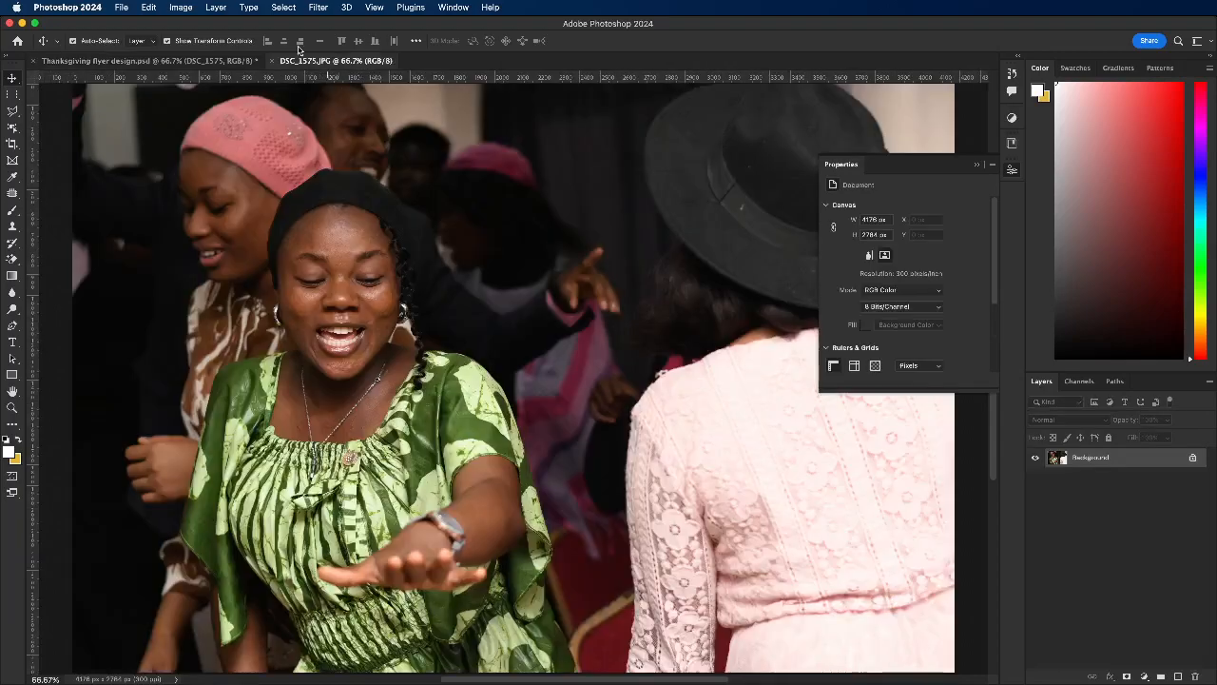
click(324, 9)
click(333, 25)
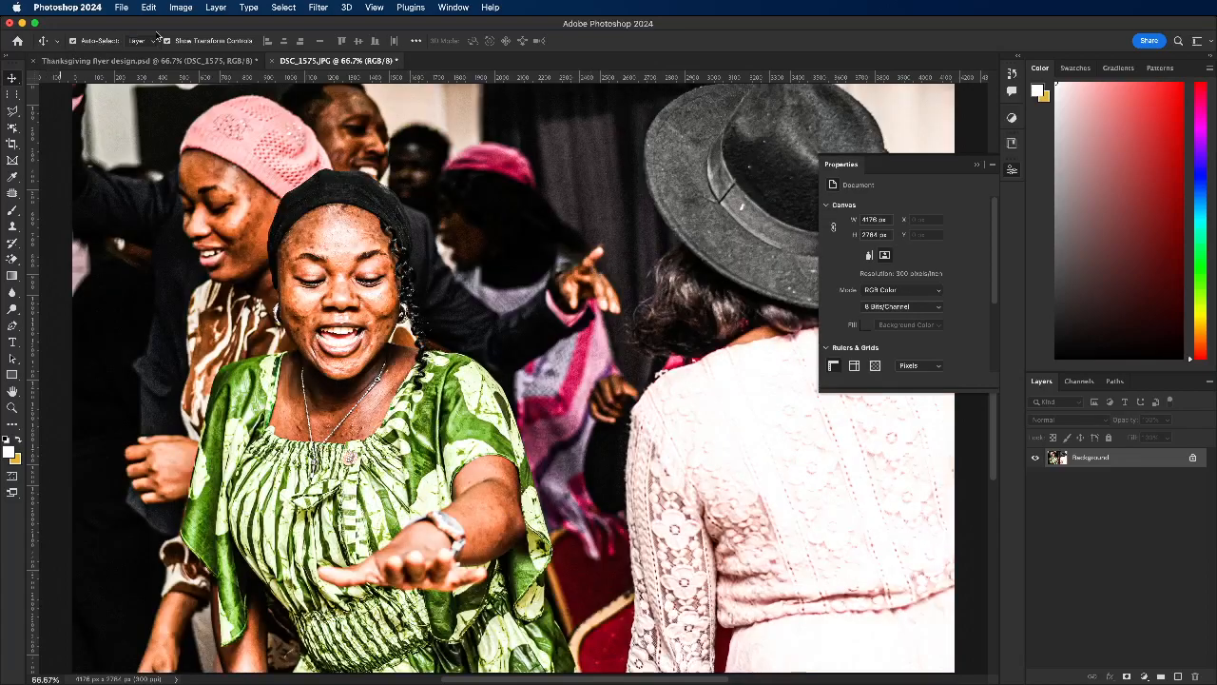
Step: Save the filtered DSC_1575.JPG contents at JPEG quality 12 and close them
click(273, 62)
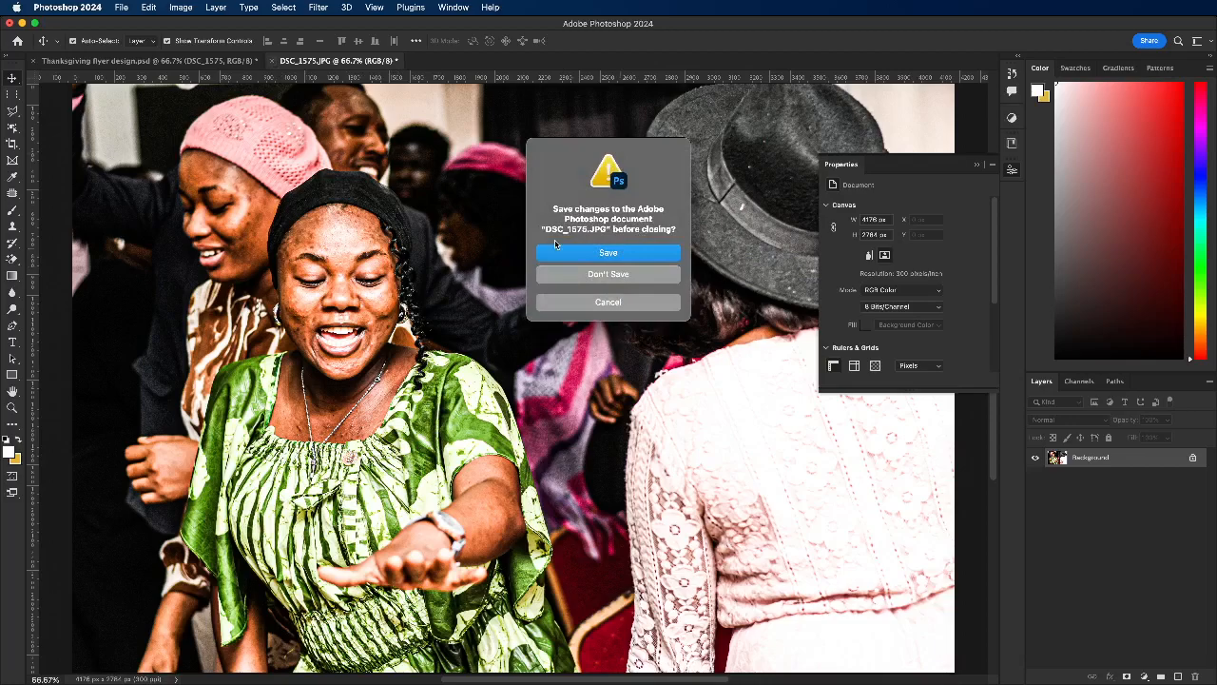
click(597, 253)
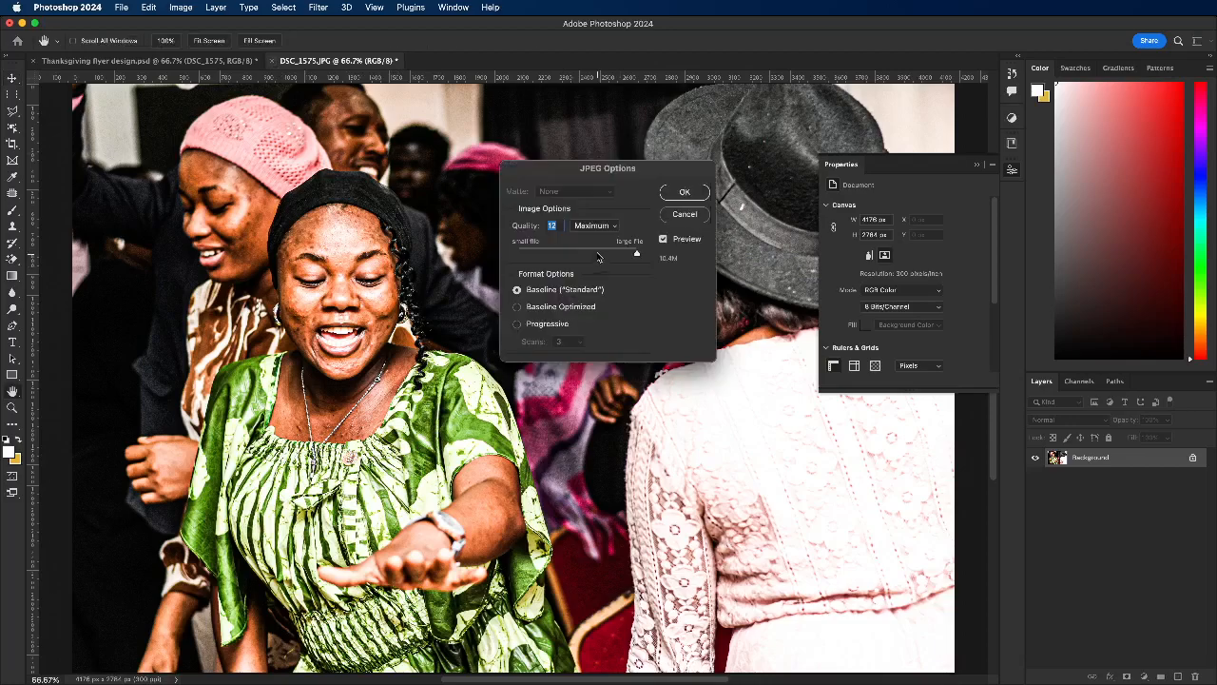
click(683, 192)
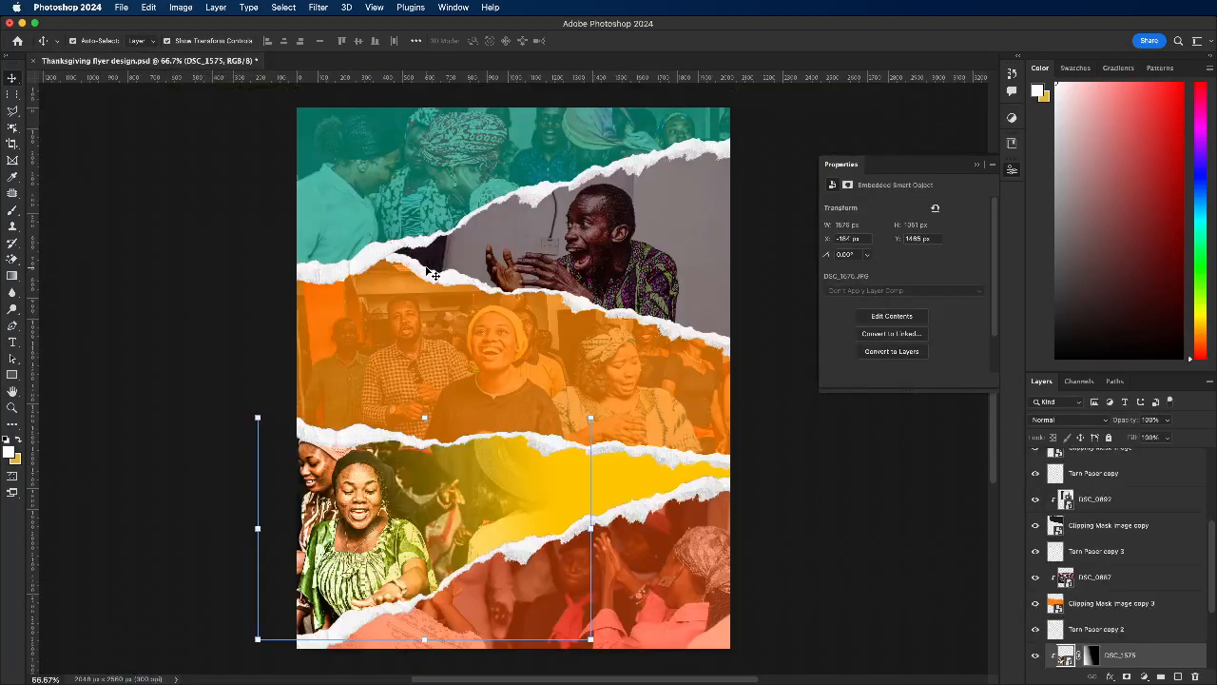
Step: Open the contents of the red strip's DSC_1567 smart object and reapply the last Camera Raw Filter
scroll(490, 245, down, 2)
click(627, 564)
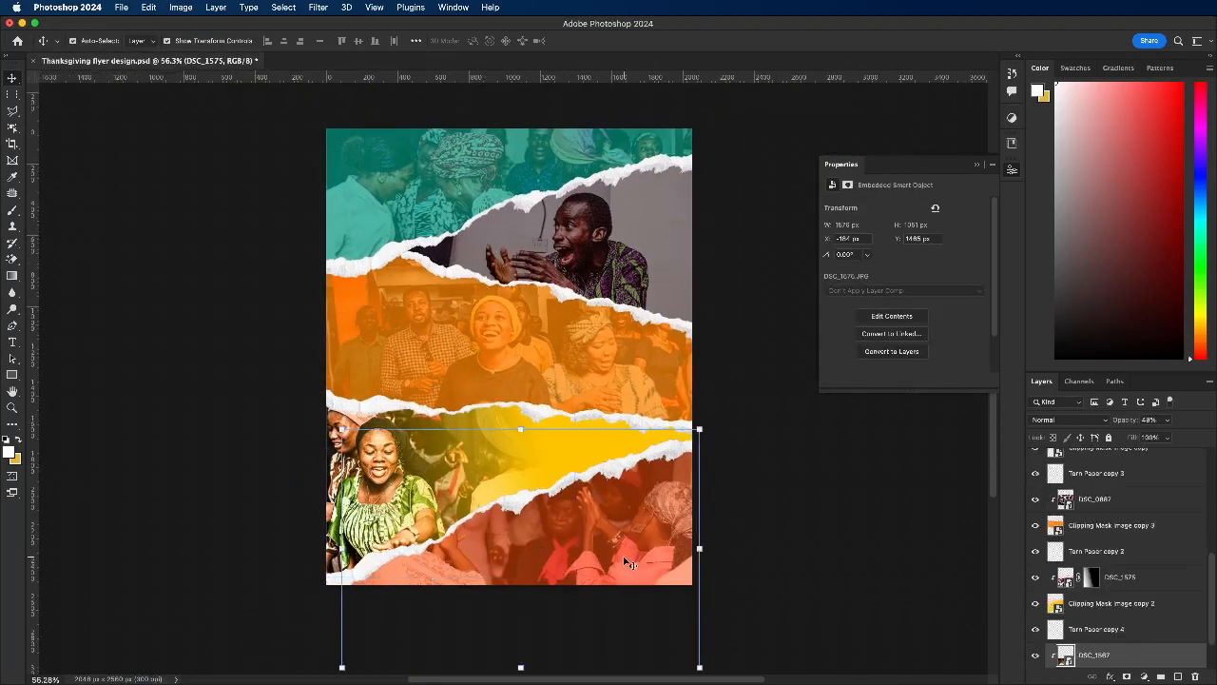
double_click(1069, 663)
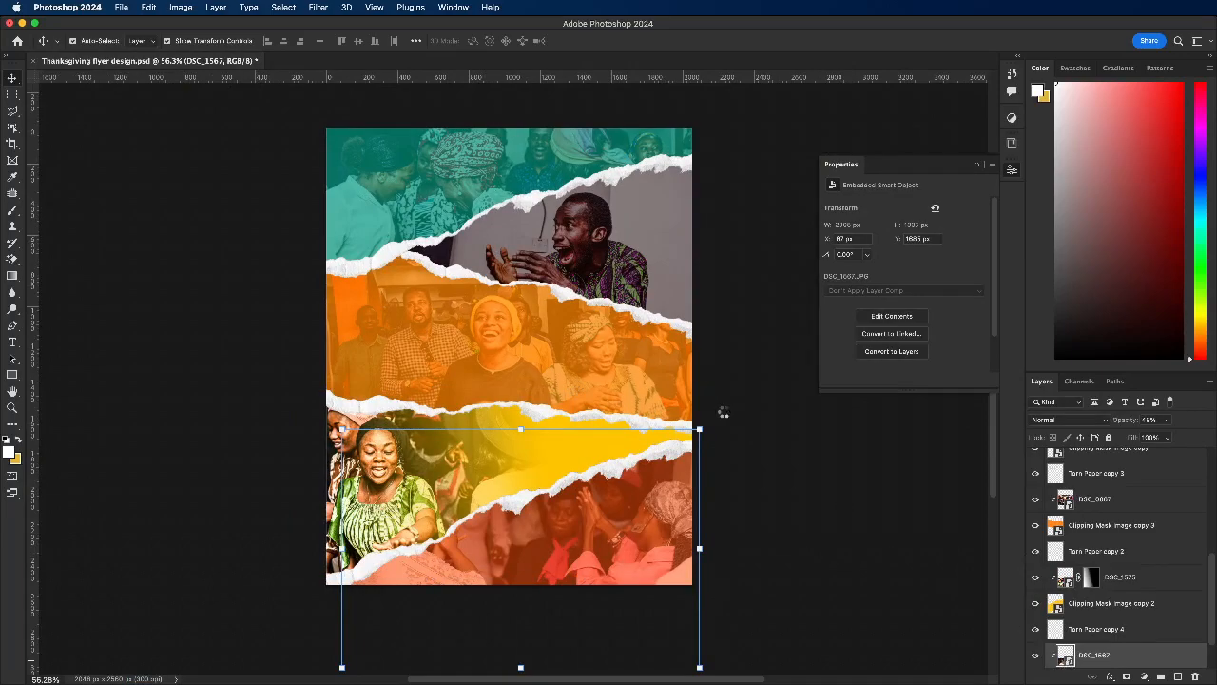
scroll(417, 211, down, 10)
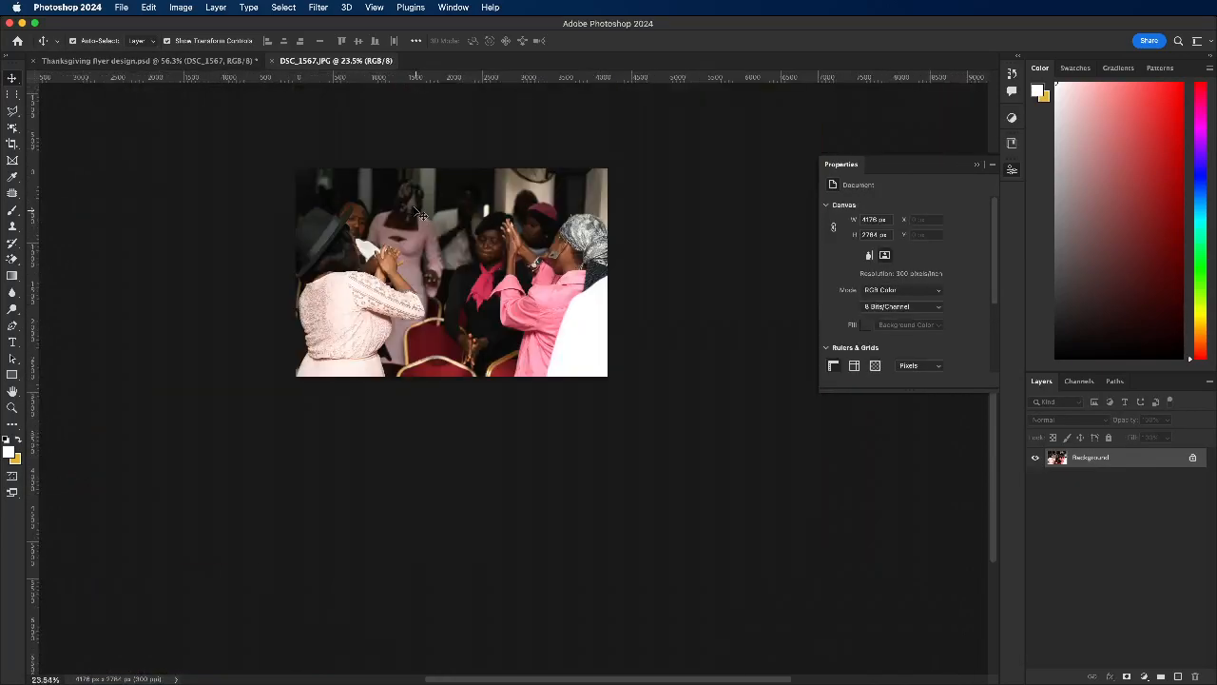
scroll(417, 211, up, 2)
click(290, 9)
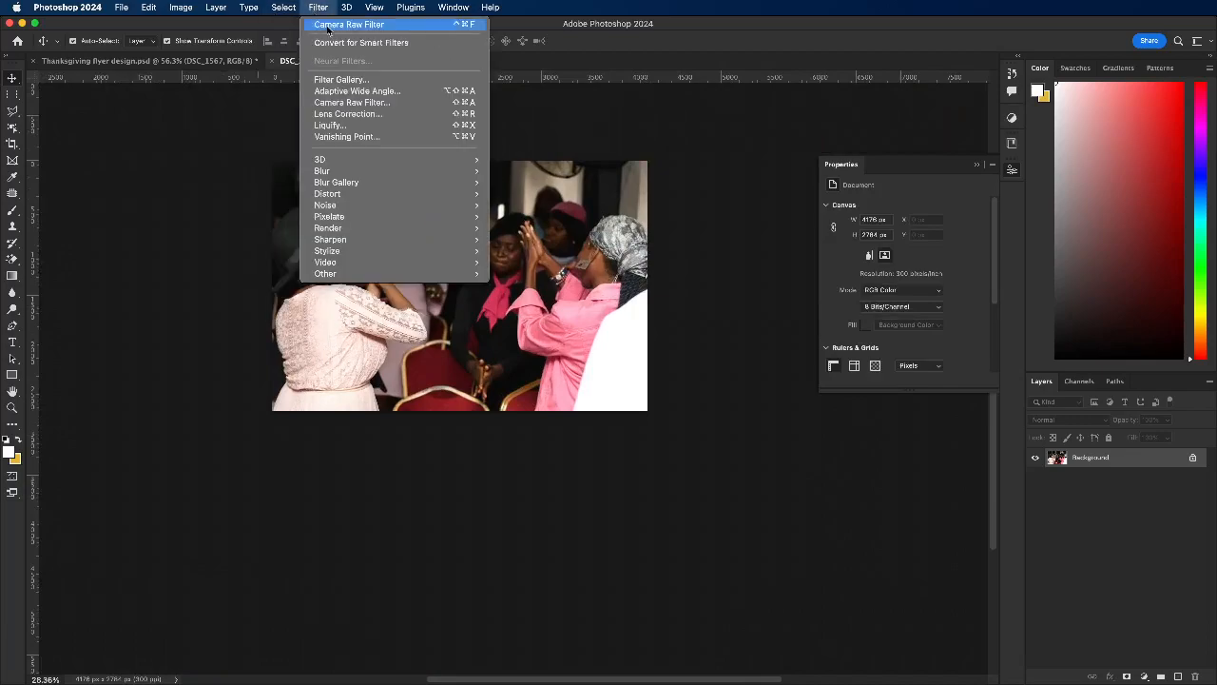
click(365, 26)
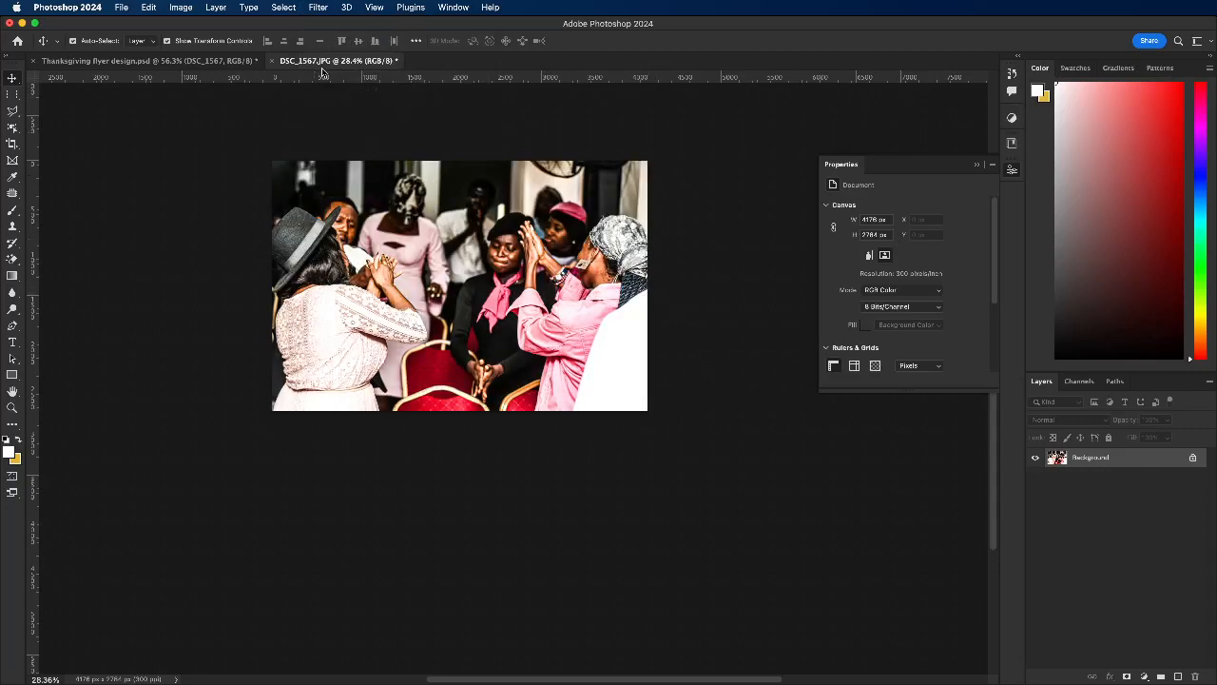
Step: Save and close the filtered DSC_1567.JPG contents, and deselect all layers in the flyer
click(271, 60)
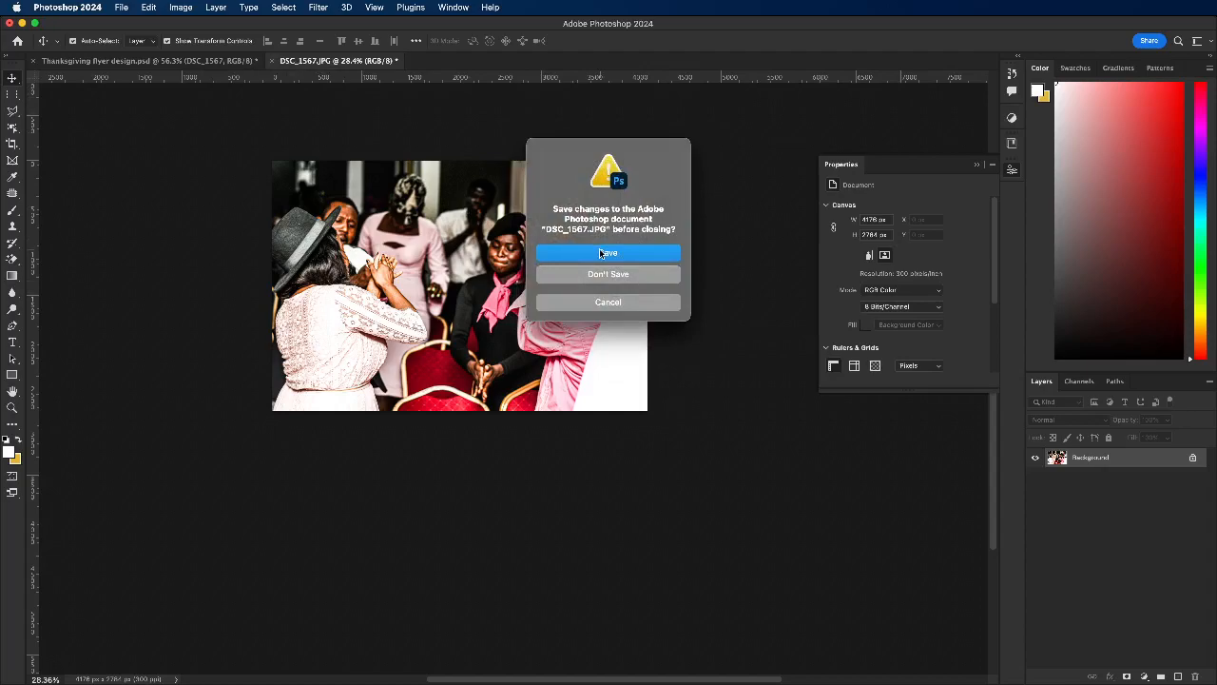
click(600, 253)
click(683, 192)
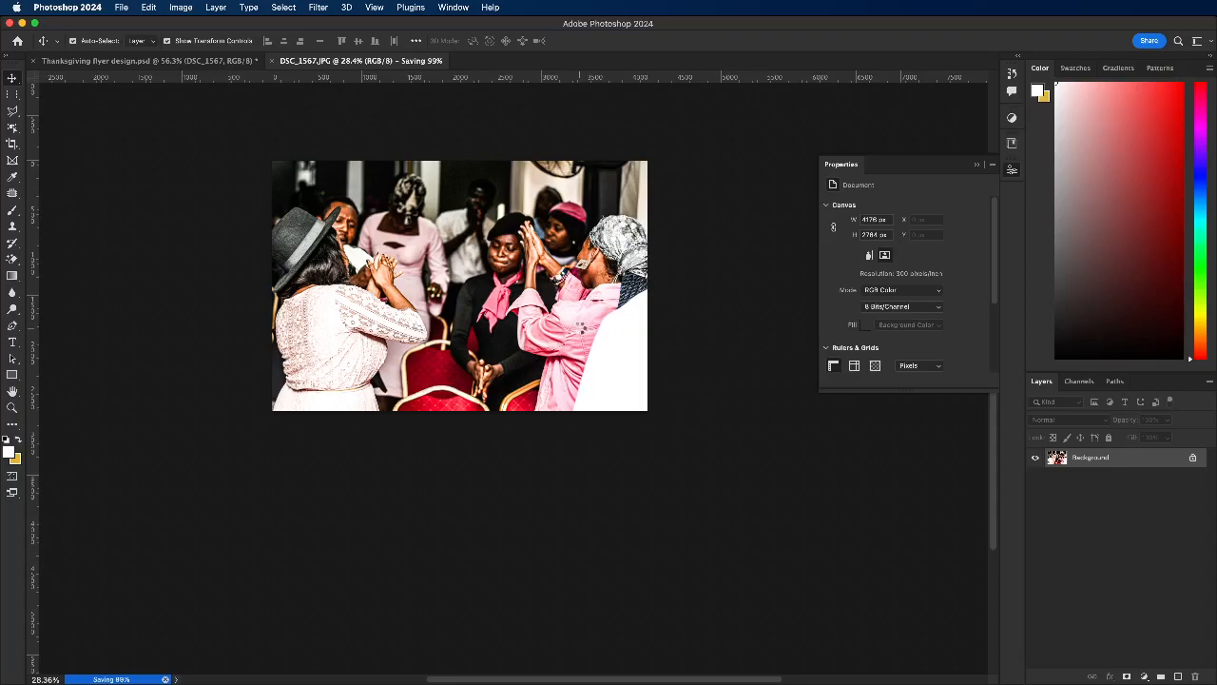
click(287, 388)
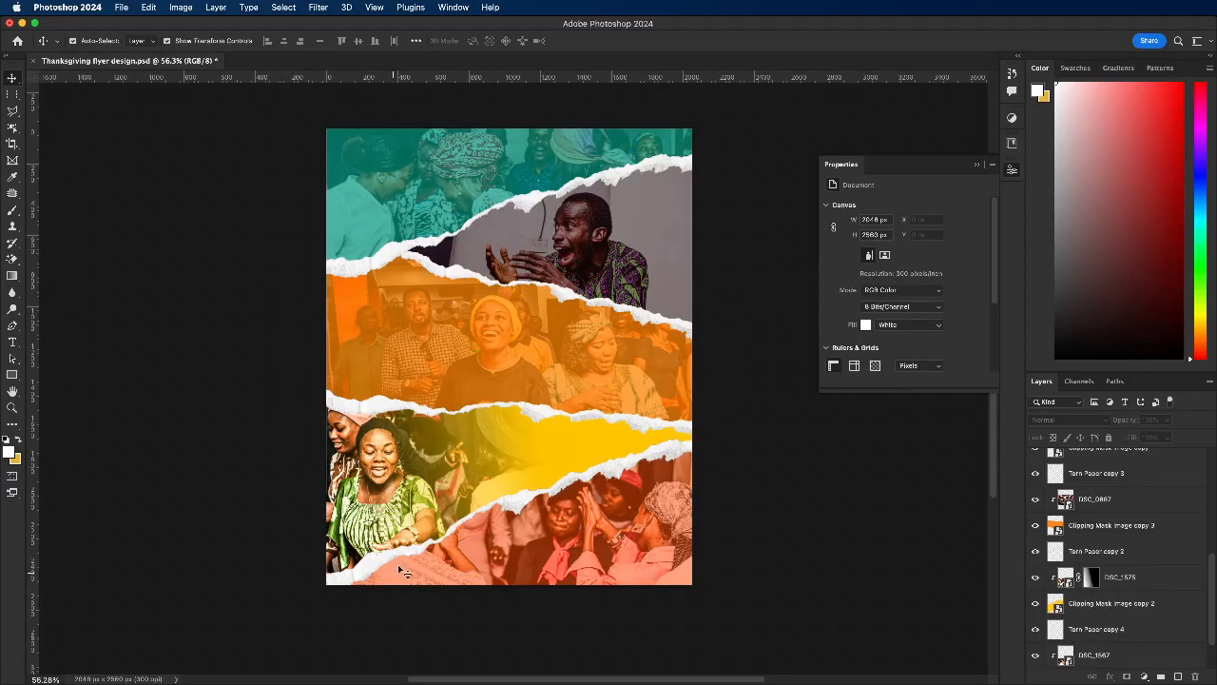
scroll(396, 423, up, 1)
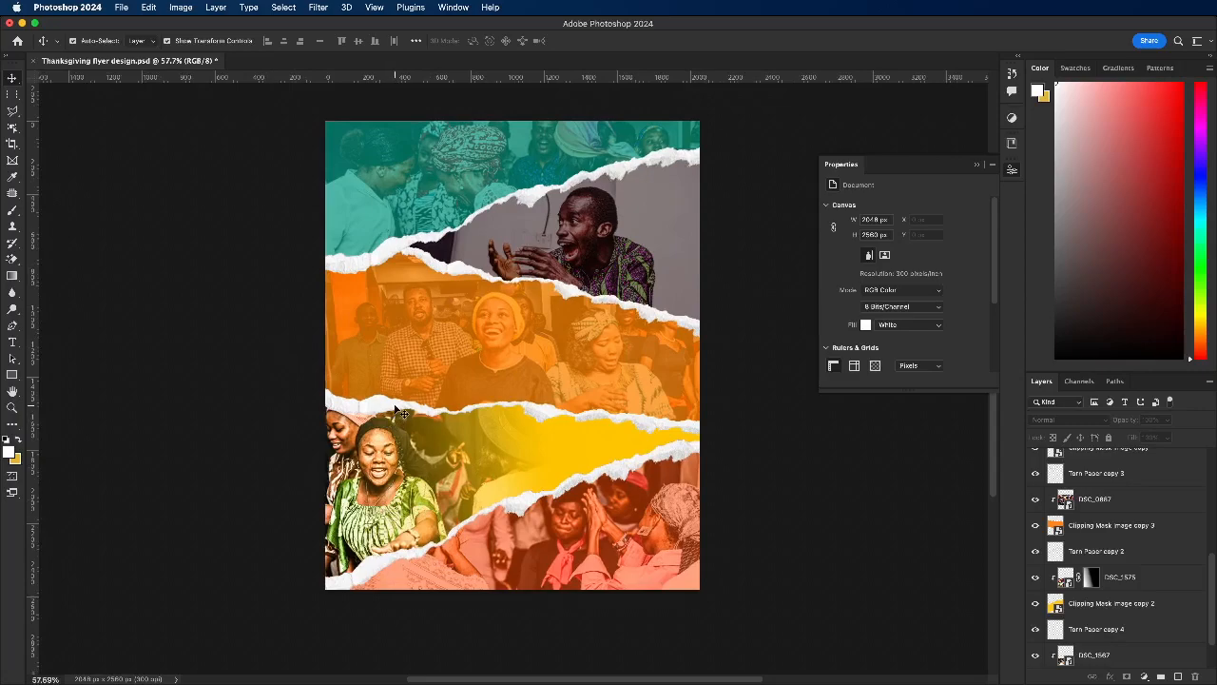
click(419, 478)
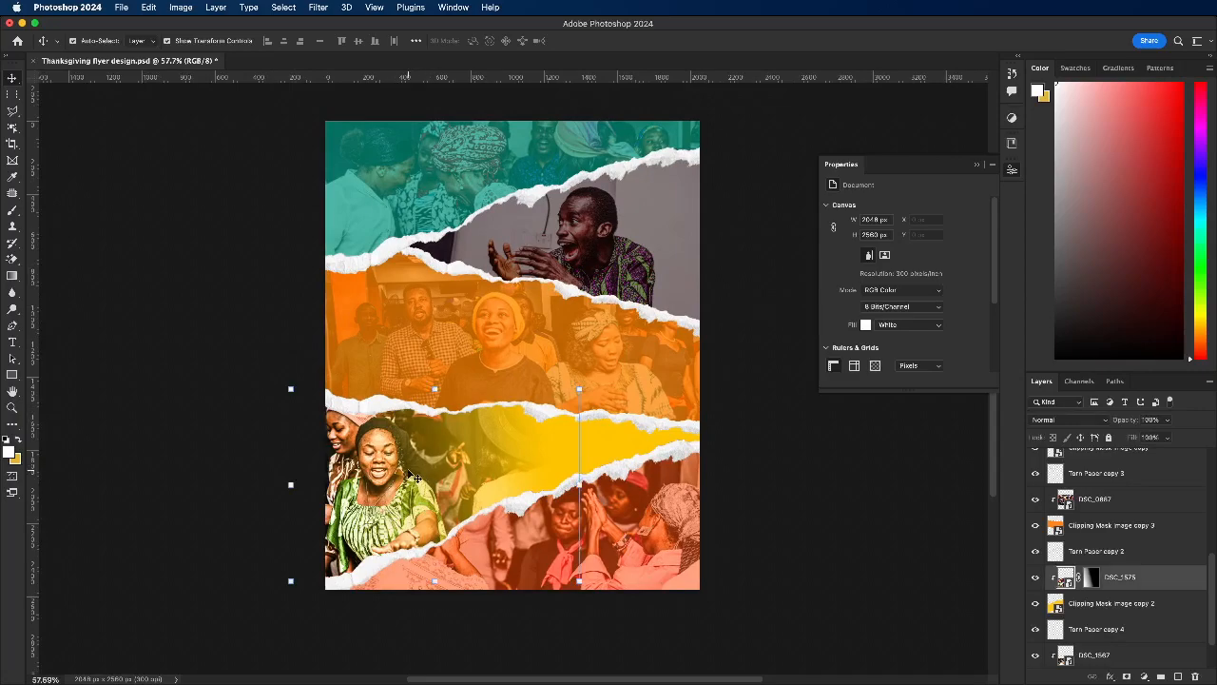
click(130, 381)
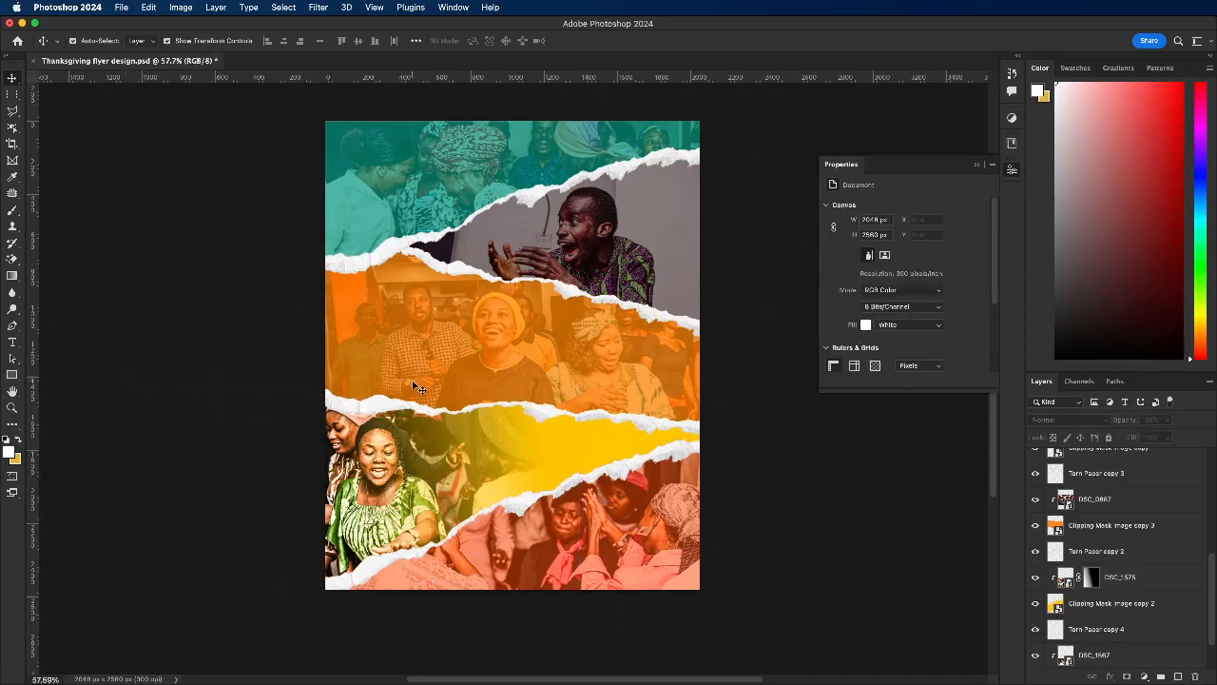
click(557, 247)
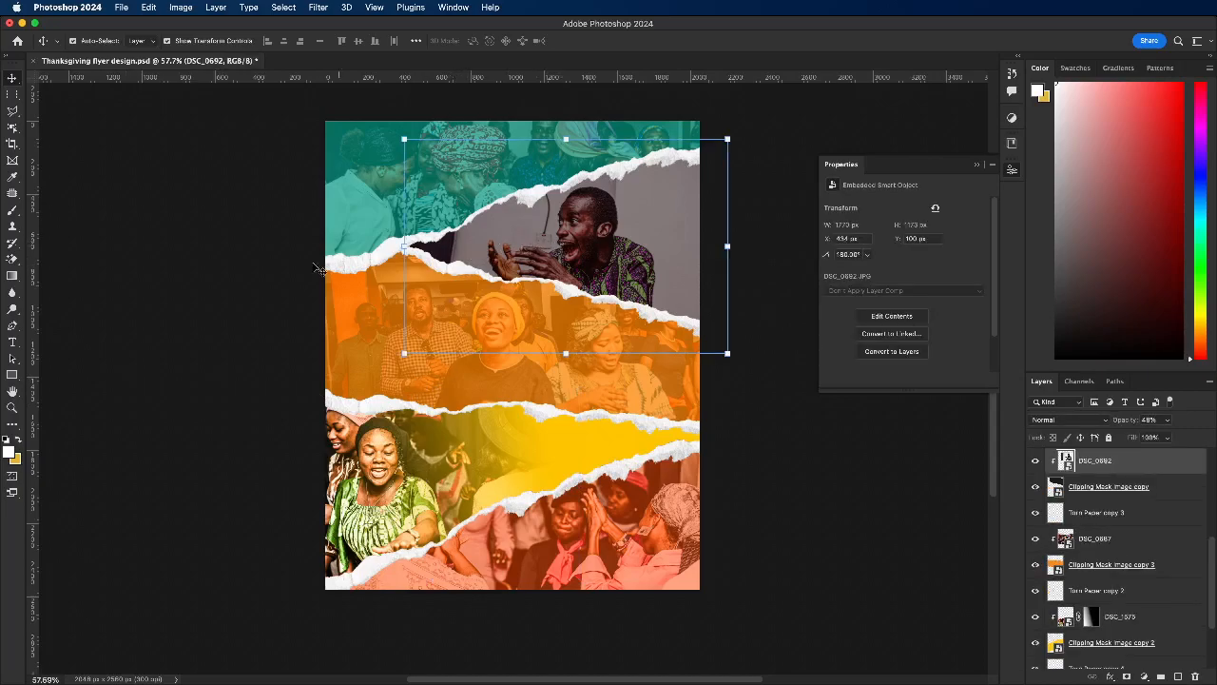
click(251, 350)
Step: Enlarge the DSC_1575 photo in the yellow strip to about 104.5% and deselect it
click(470, 473)
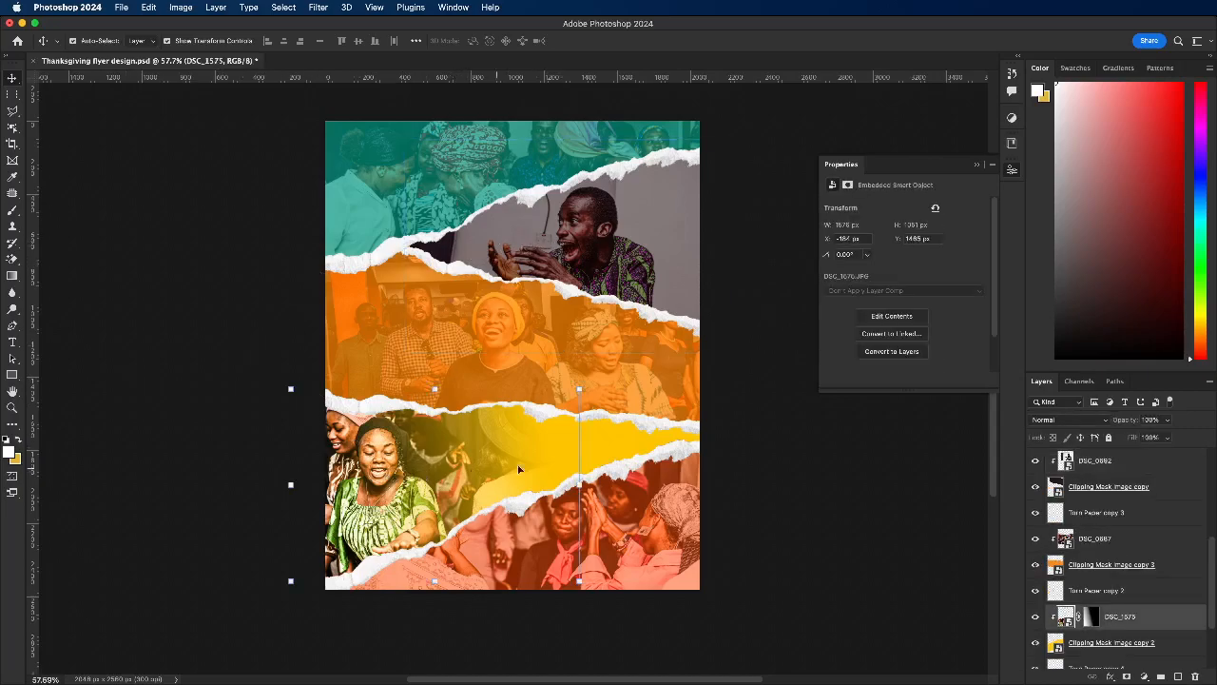
drag(579, 485, 591, 484)
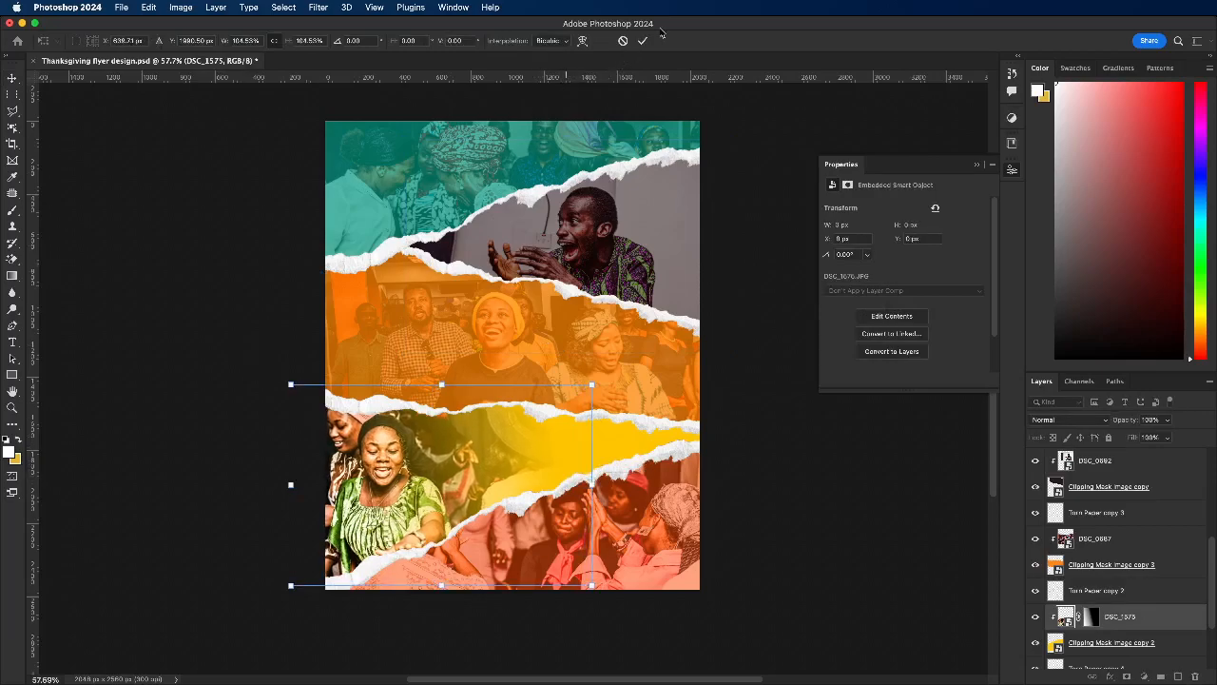
click(623, 41)
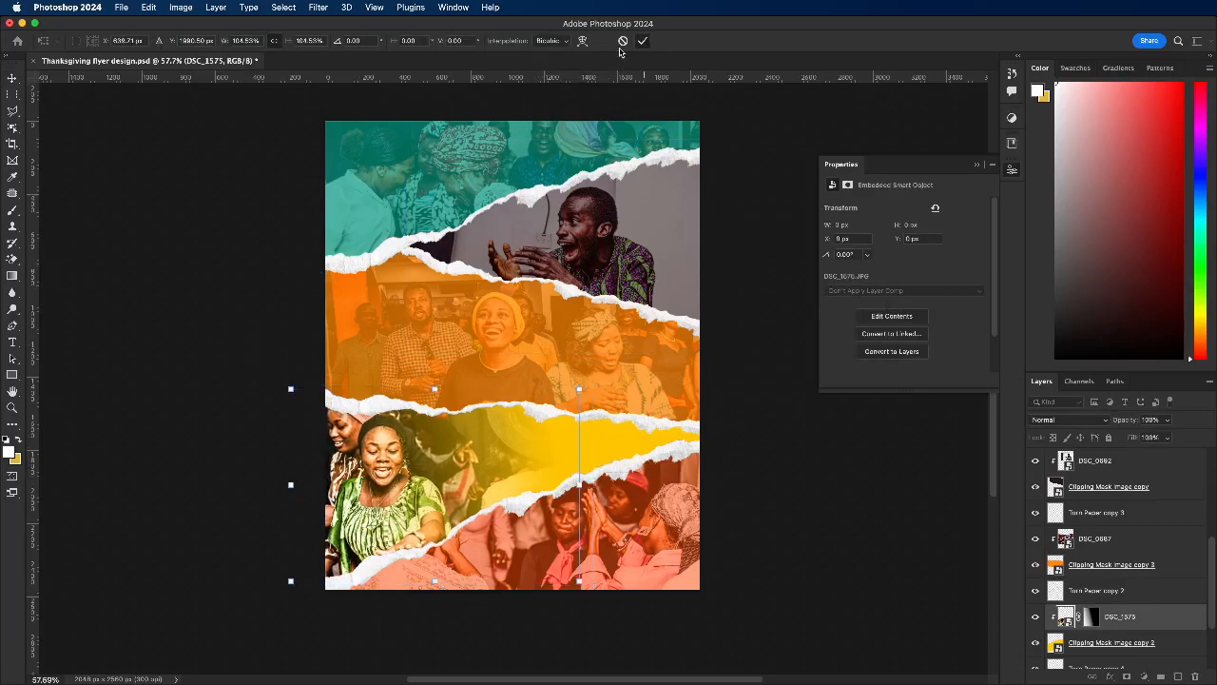
click(272, 231)
drag(589, 283, 628, 261)
click(639, 242)
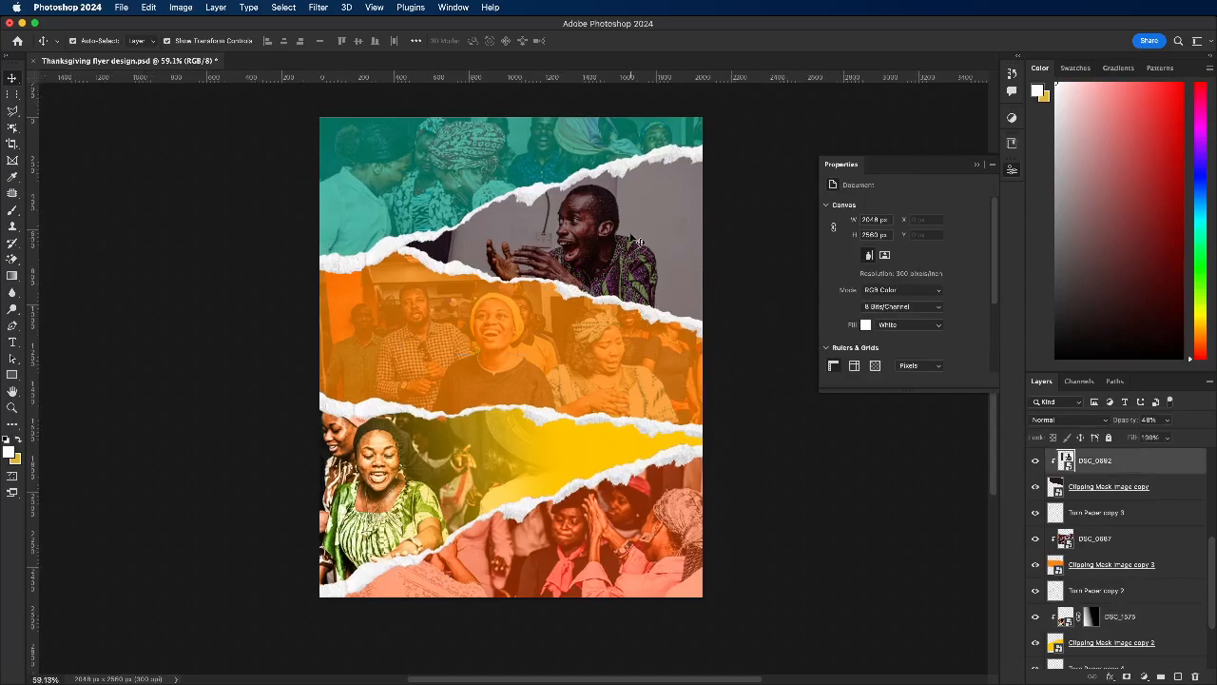
click(1123, 496)
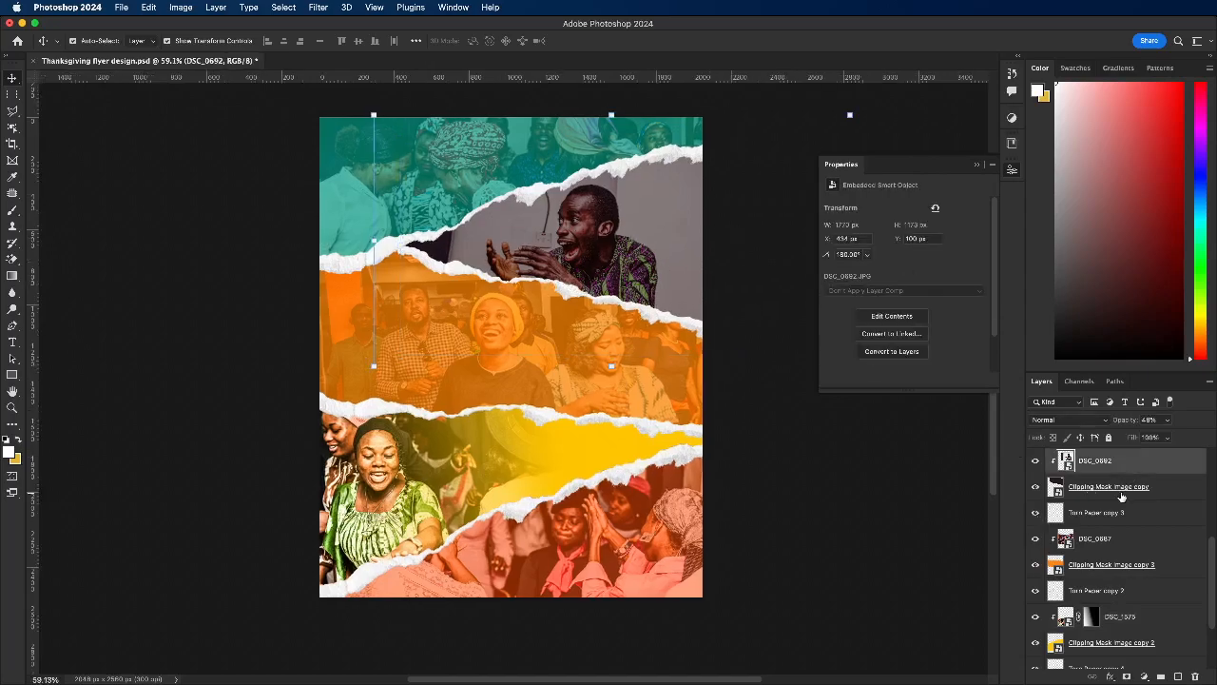
click(618, 279)
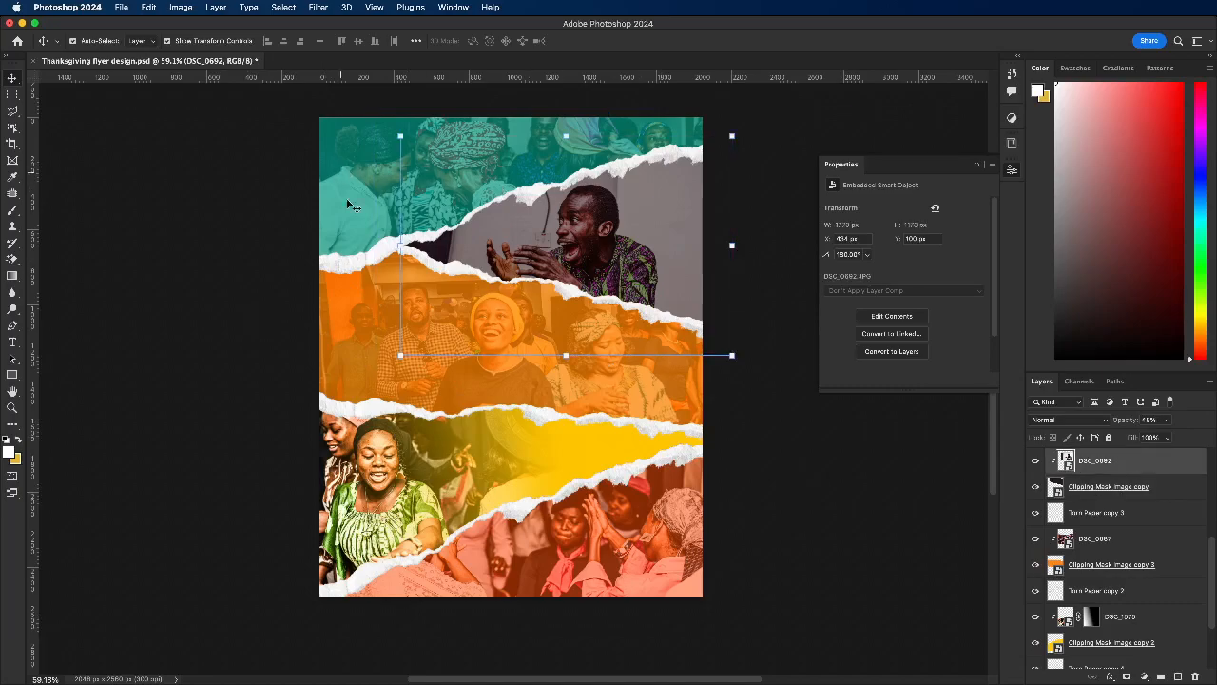
click(358, 350)
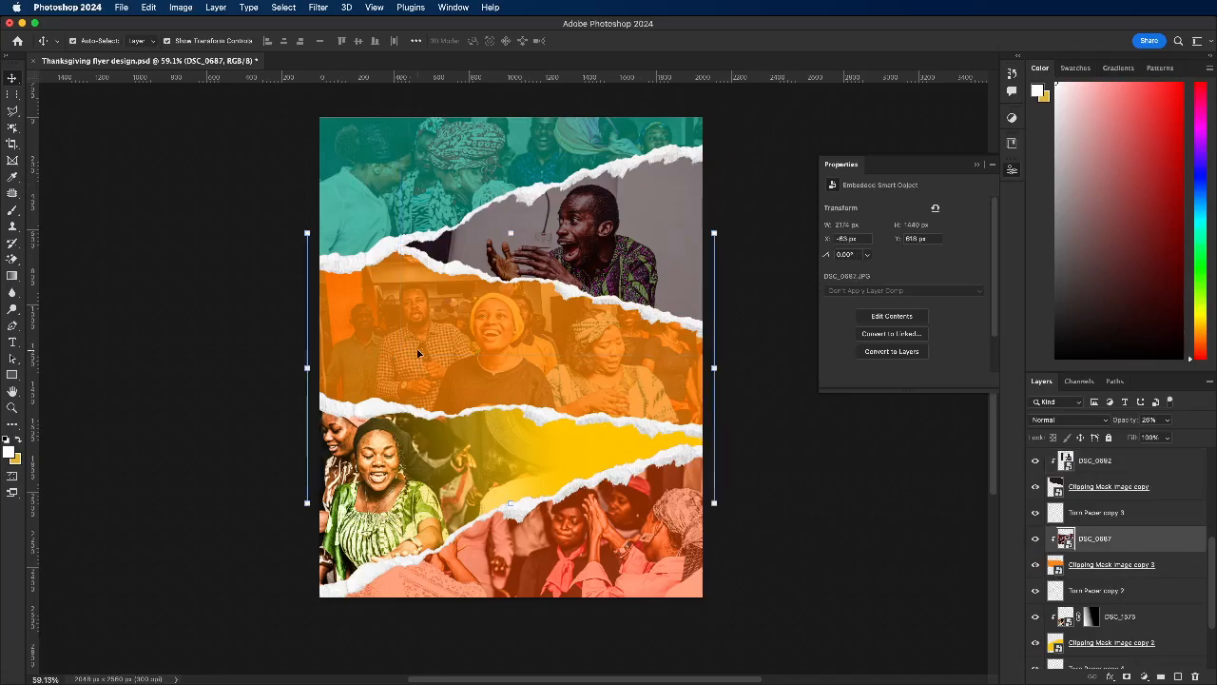
click(227, 315)
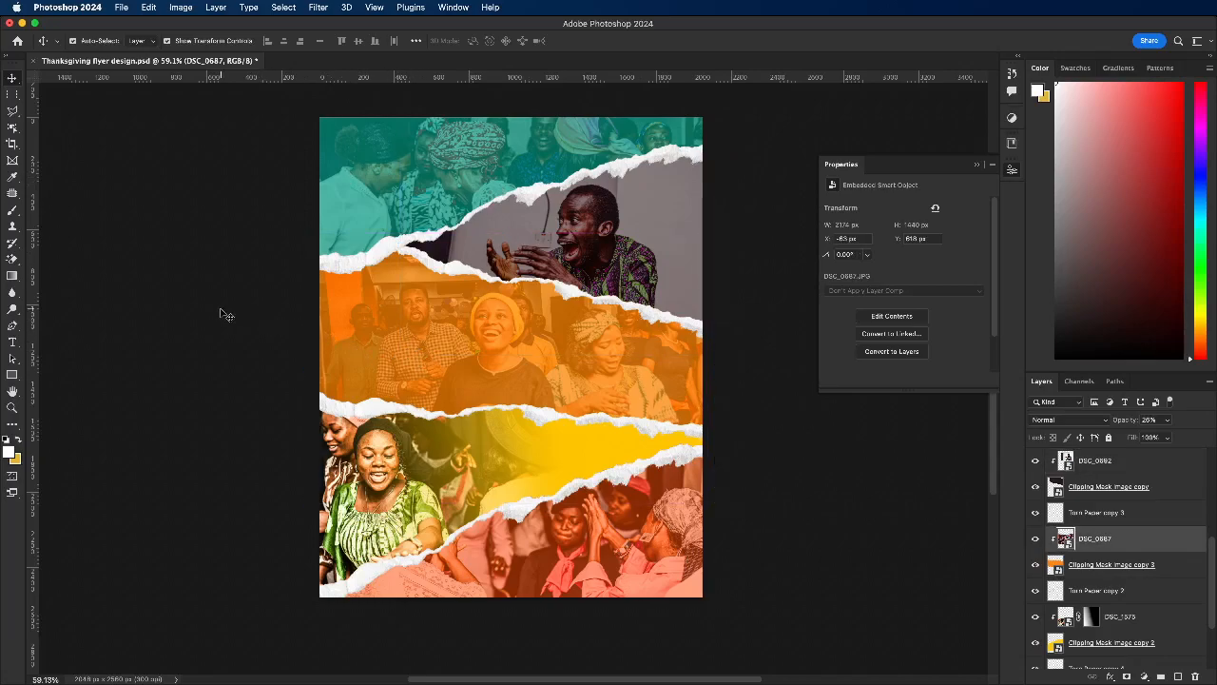
Step: Set the green strip's DSC_0695 photo to the Screen blend mode at 62% opacity
click(567, 255)
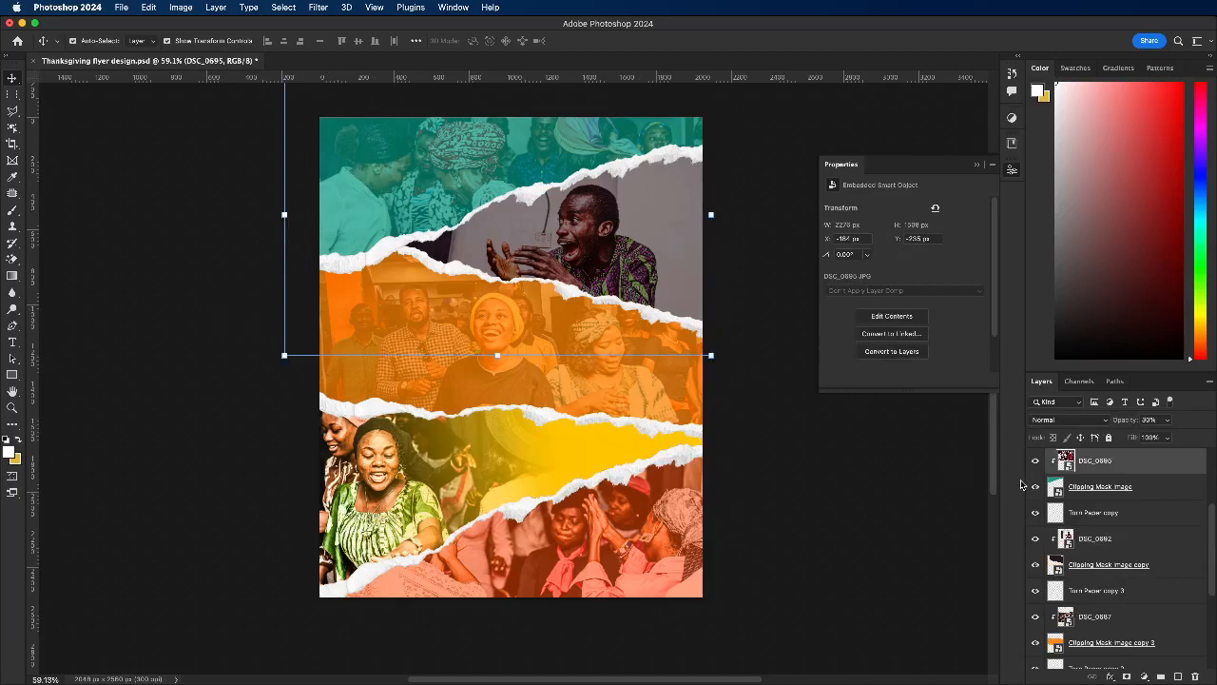
click(1069, 419)
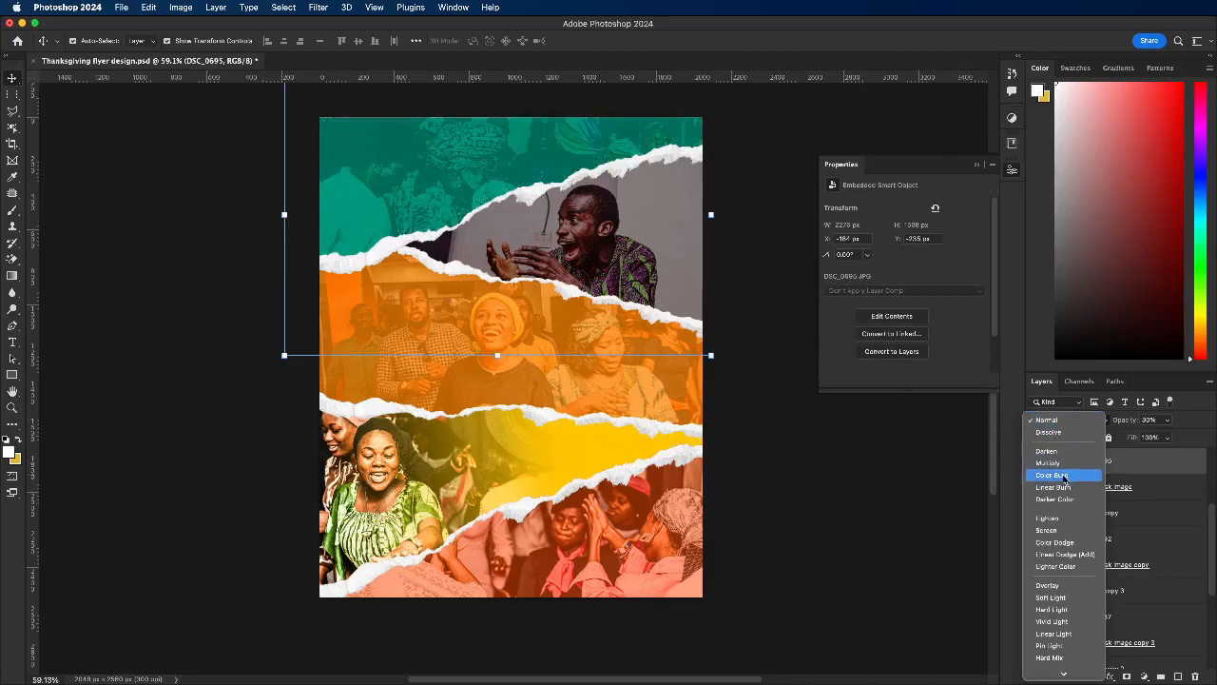
click(1051, 531)
click(1166, 422)
mouse_move(1173, 439)
mouse_down()
mouse_move(1200, 436)
mouse_move(1180, 437)
mouse_up()
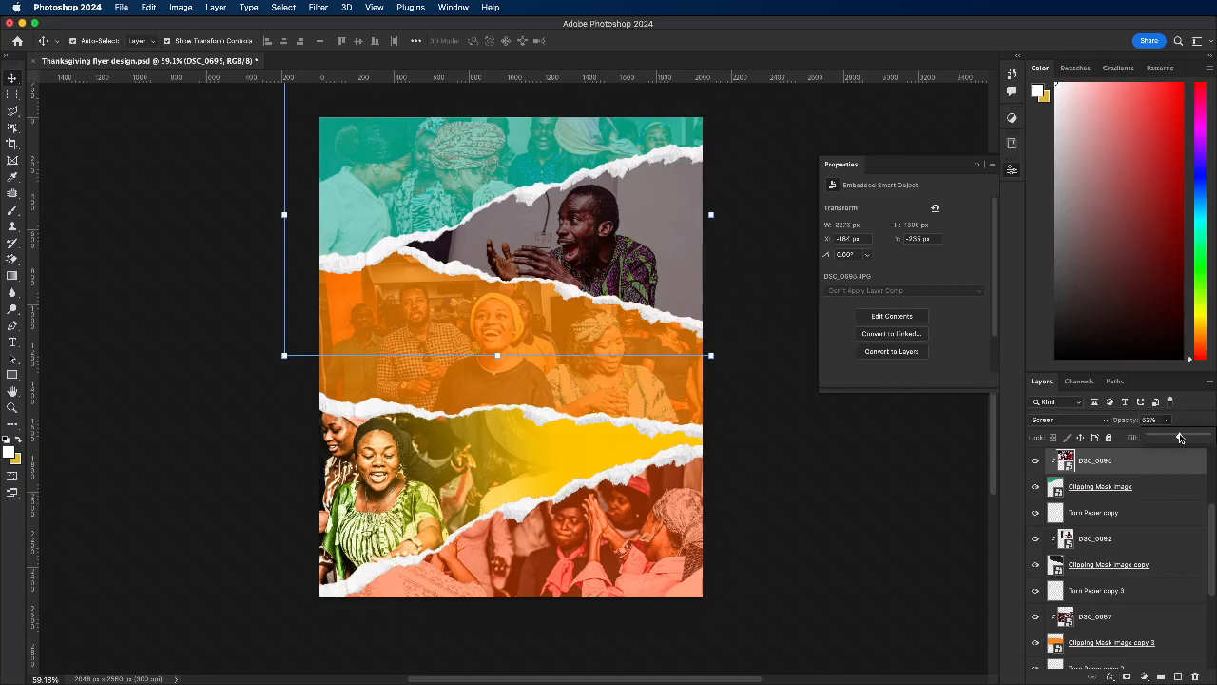
Step: Set the dark strip's DSC_0692 photo to the Screen blend mode and reduce its opacity to 26%
click(589, 294)
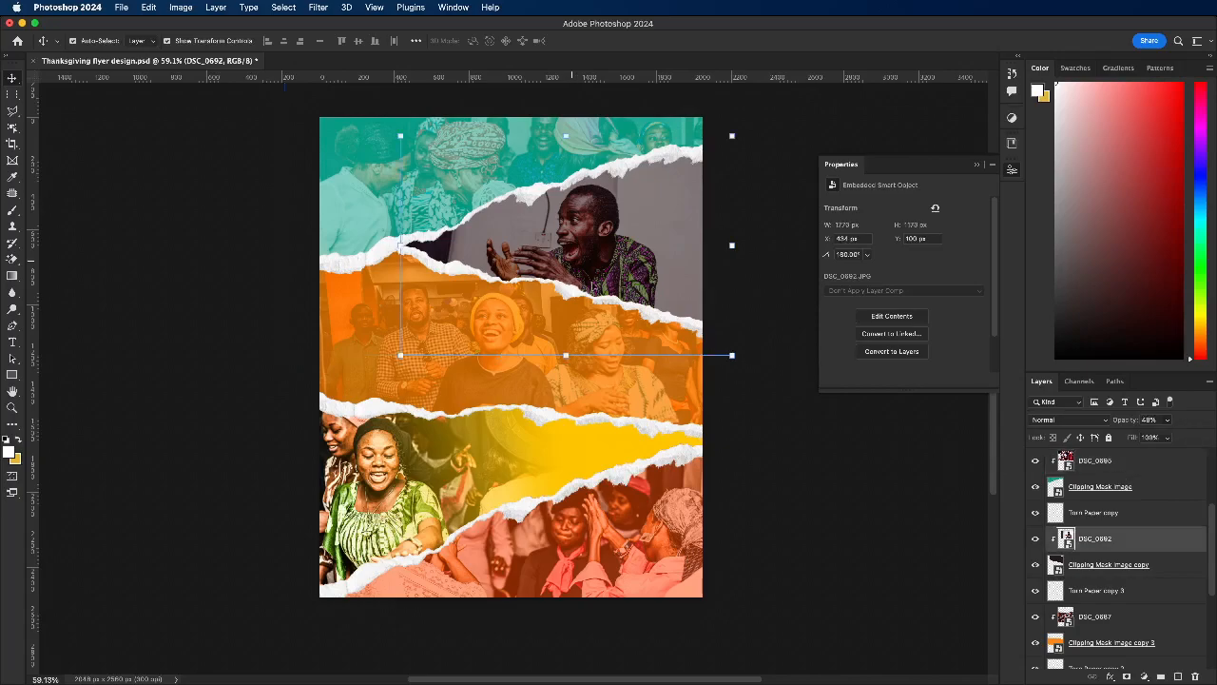
click(1169, 423)
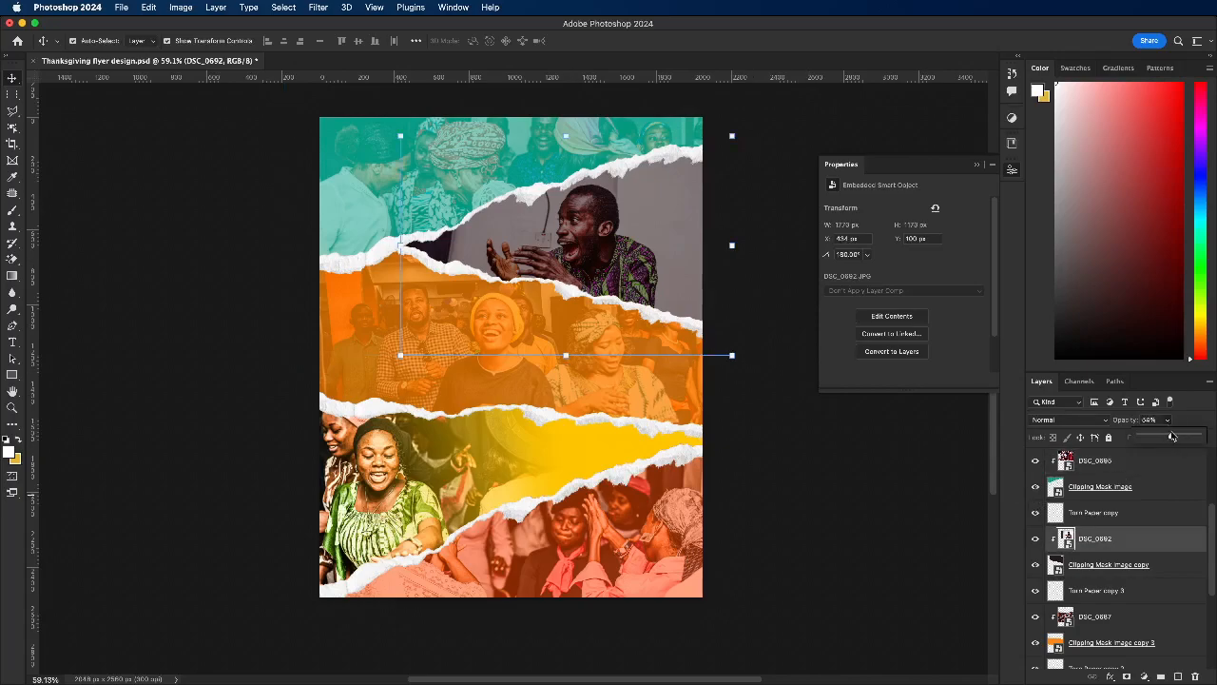
drag(1173, 436, 1172, 437)
click(1078, 419)
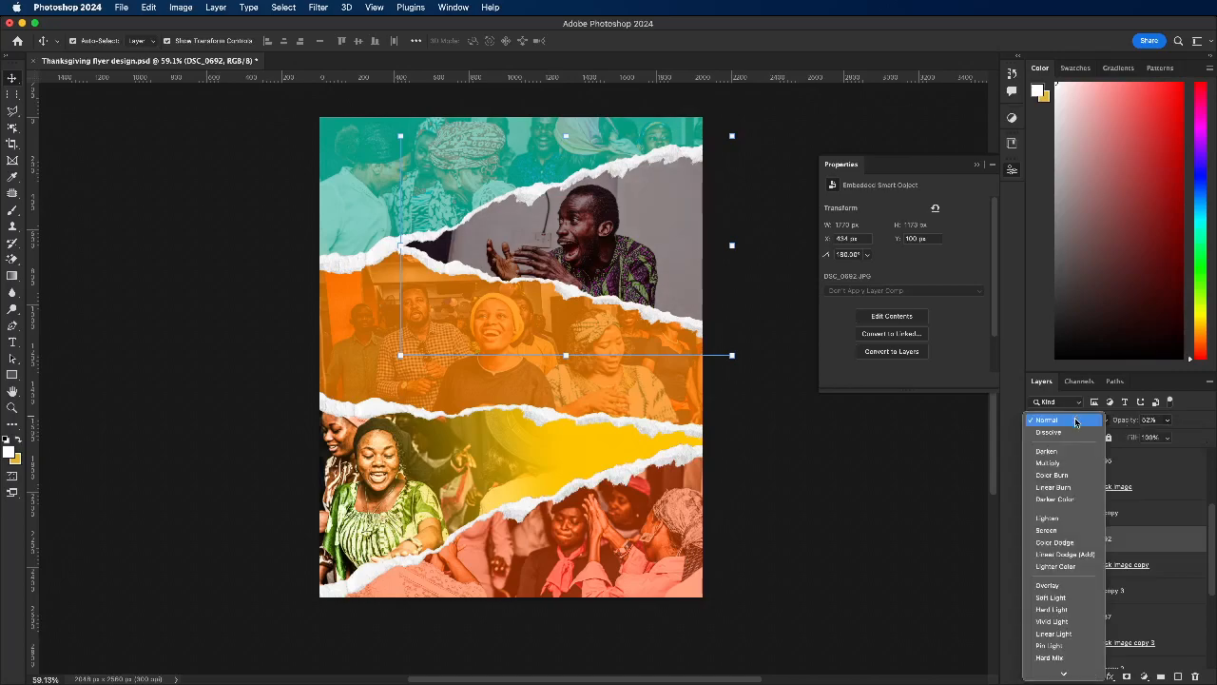
click(1059, 531)
click(1169, 419)
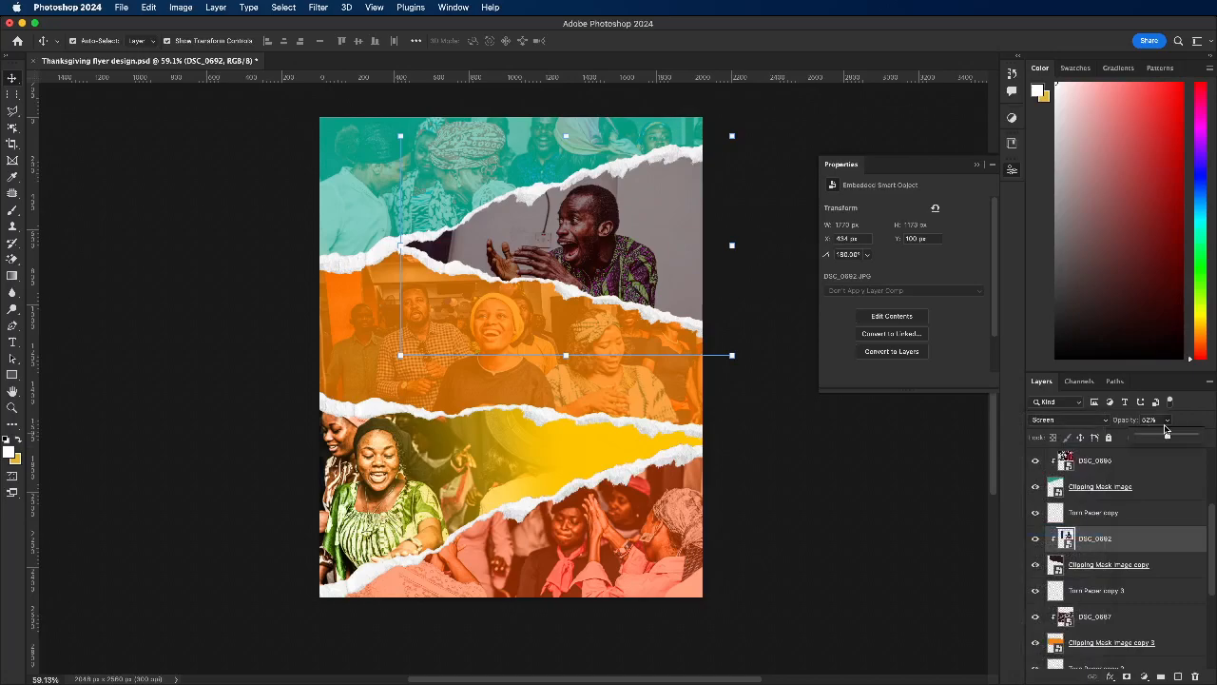
drag(1166, 437, 1153, 439)
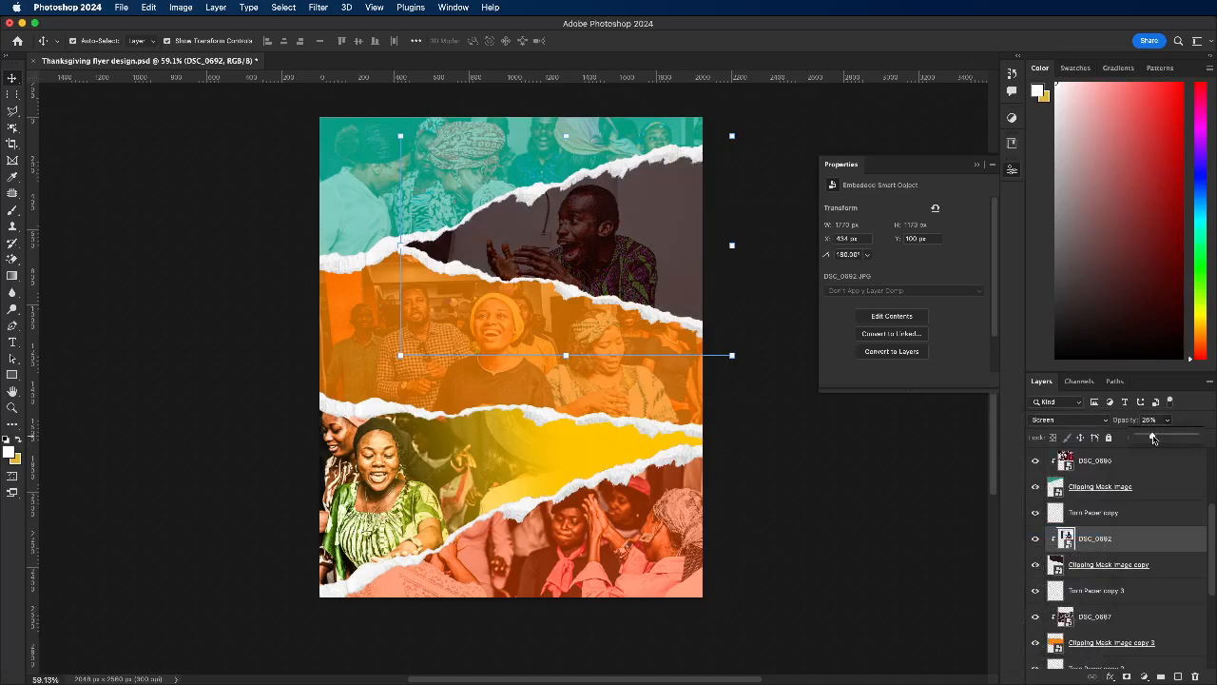
Step: Set the orange strip's DSC_0687 photo to the Linear Light blend mode with a 63% fill
click(356, 348)
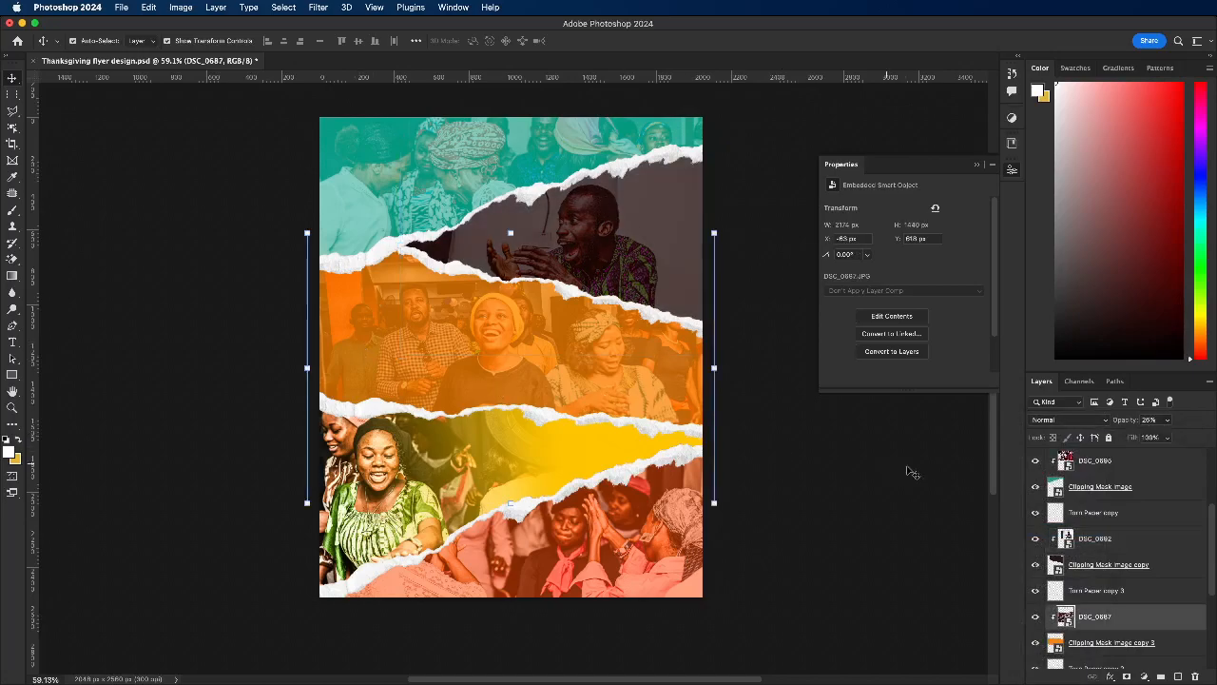
click(1094, 422)
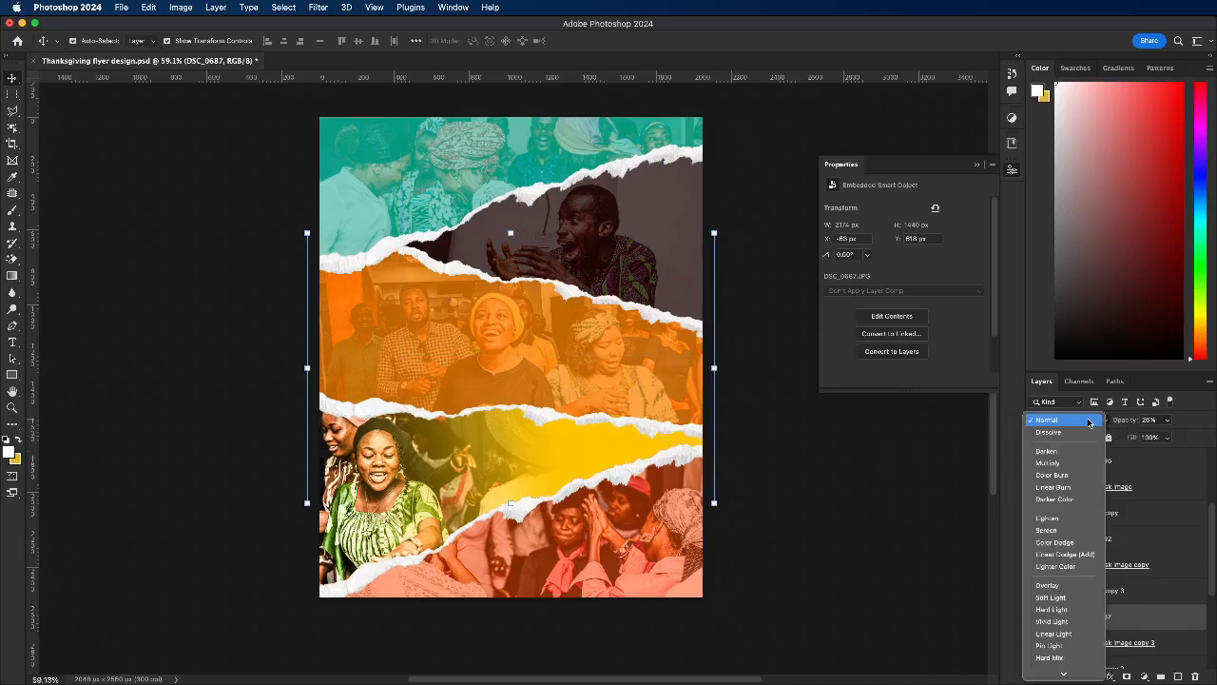
click(1060, 529)
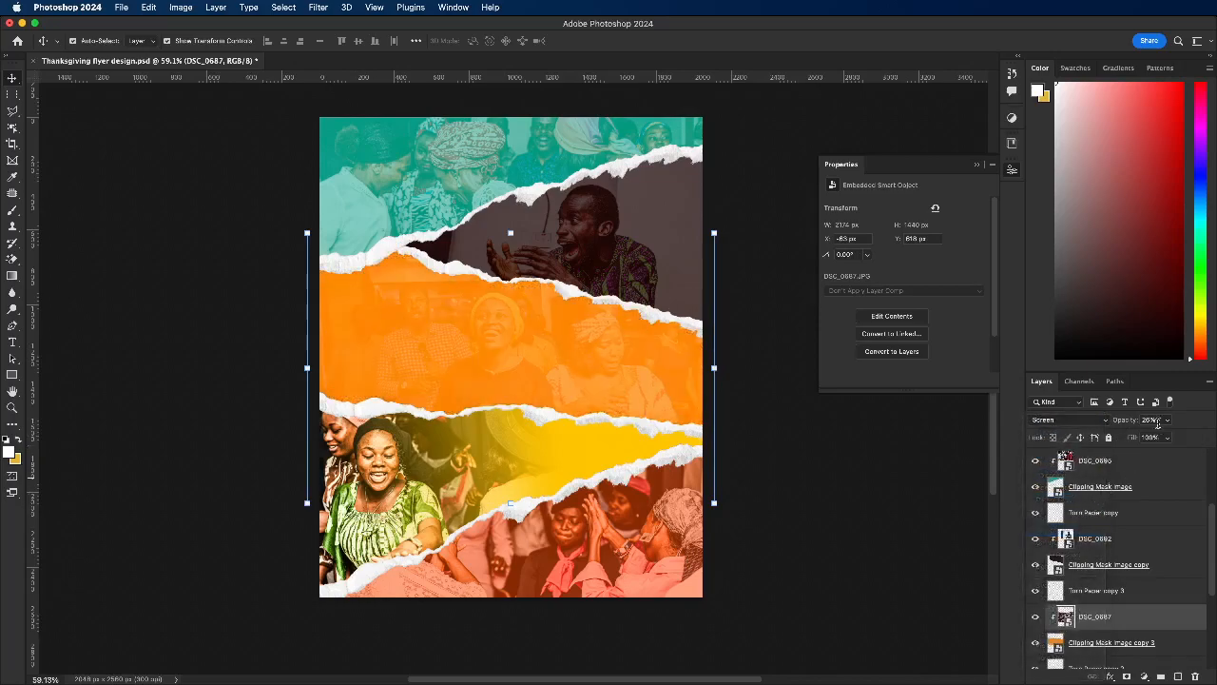
click(1079, 423)
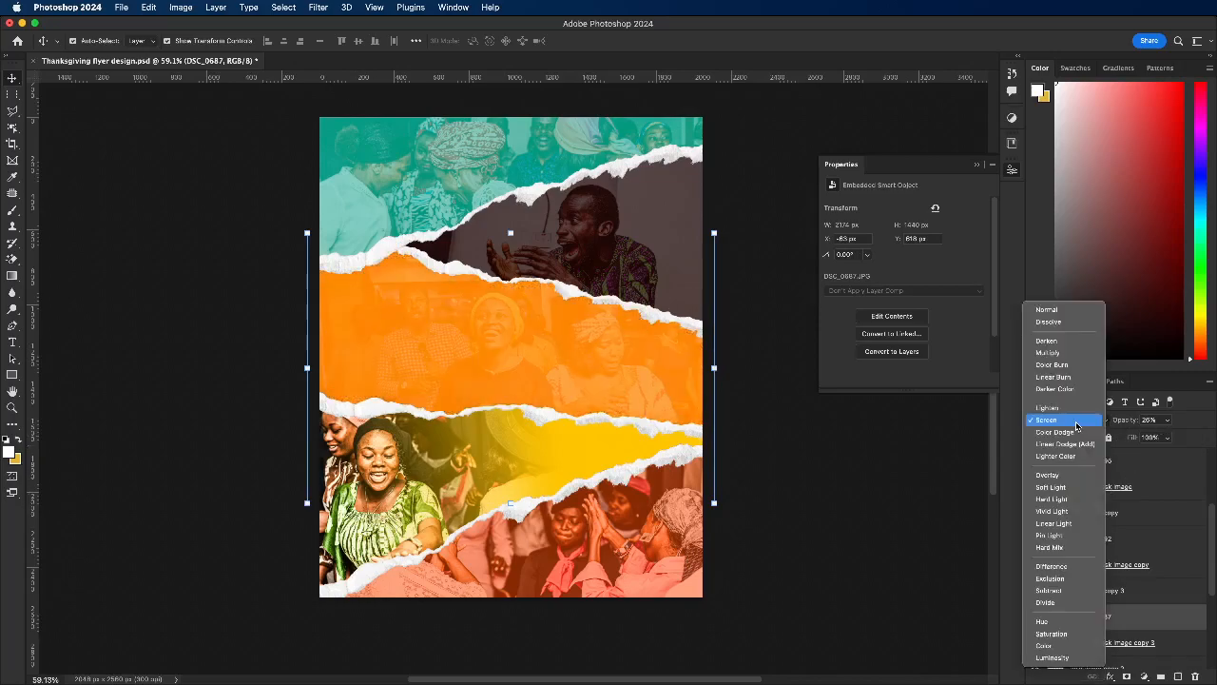
click(1092, 523)
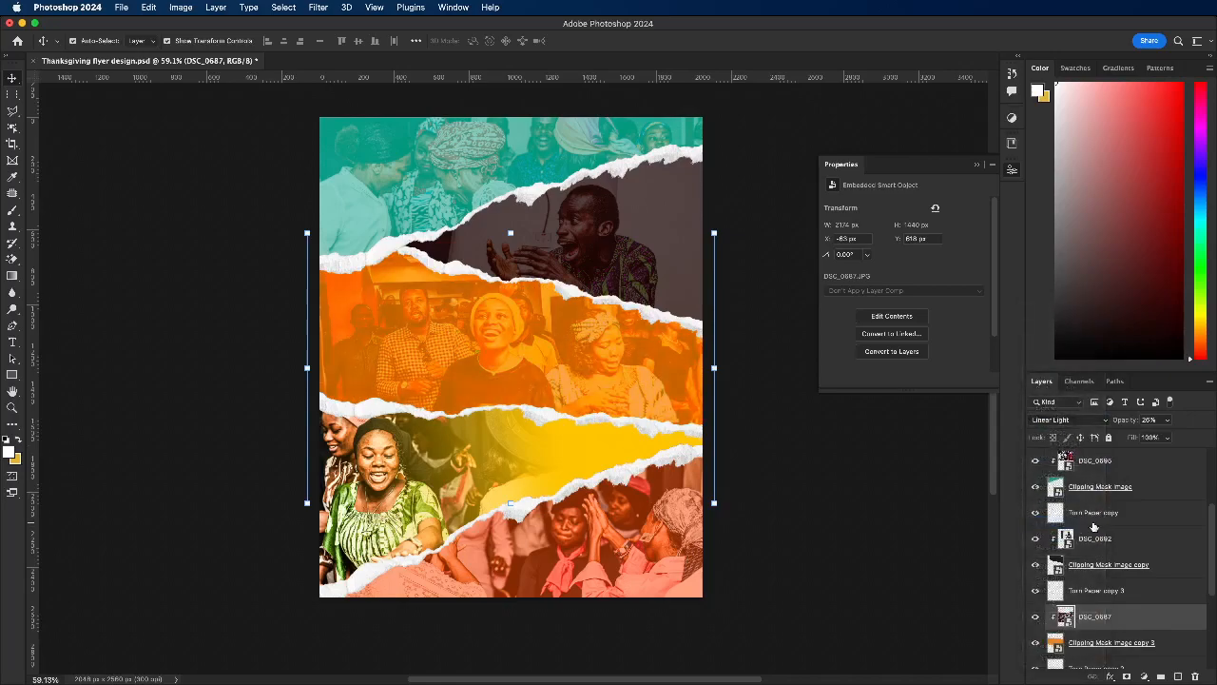
click(1055, 419)
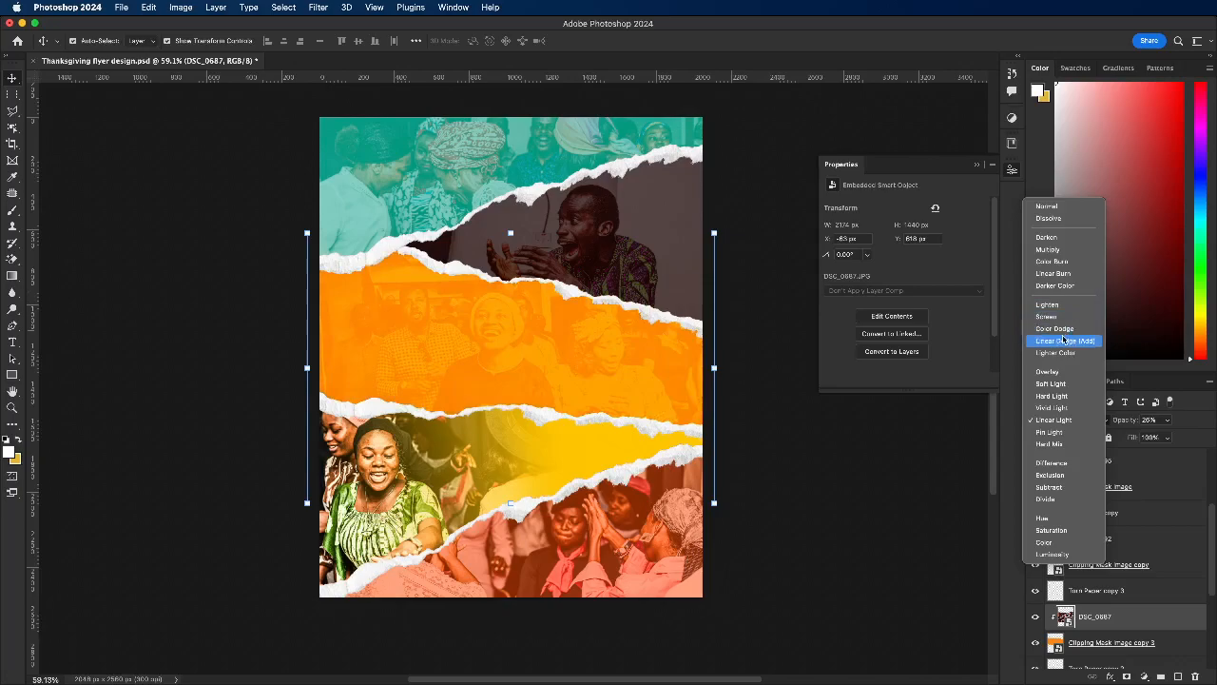
click(1054, 419)
click(1170, 438)
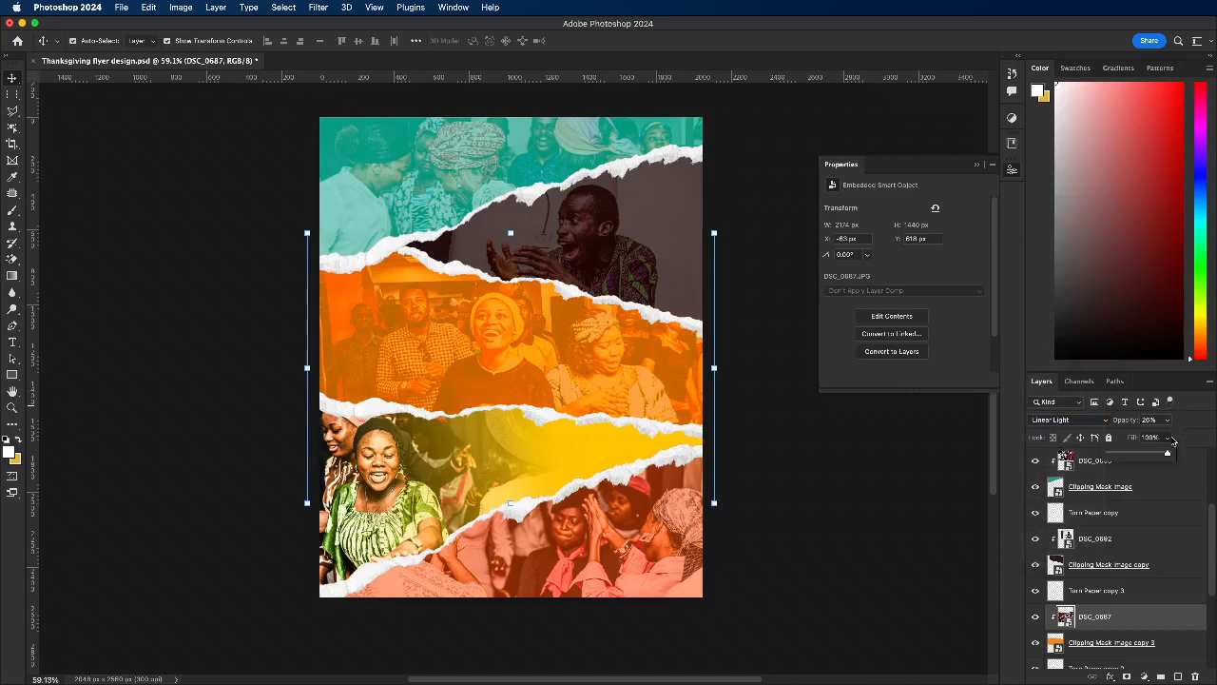
drag(1132, 461, 1149, 460)
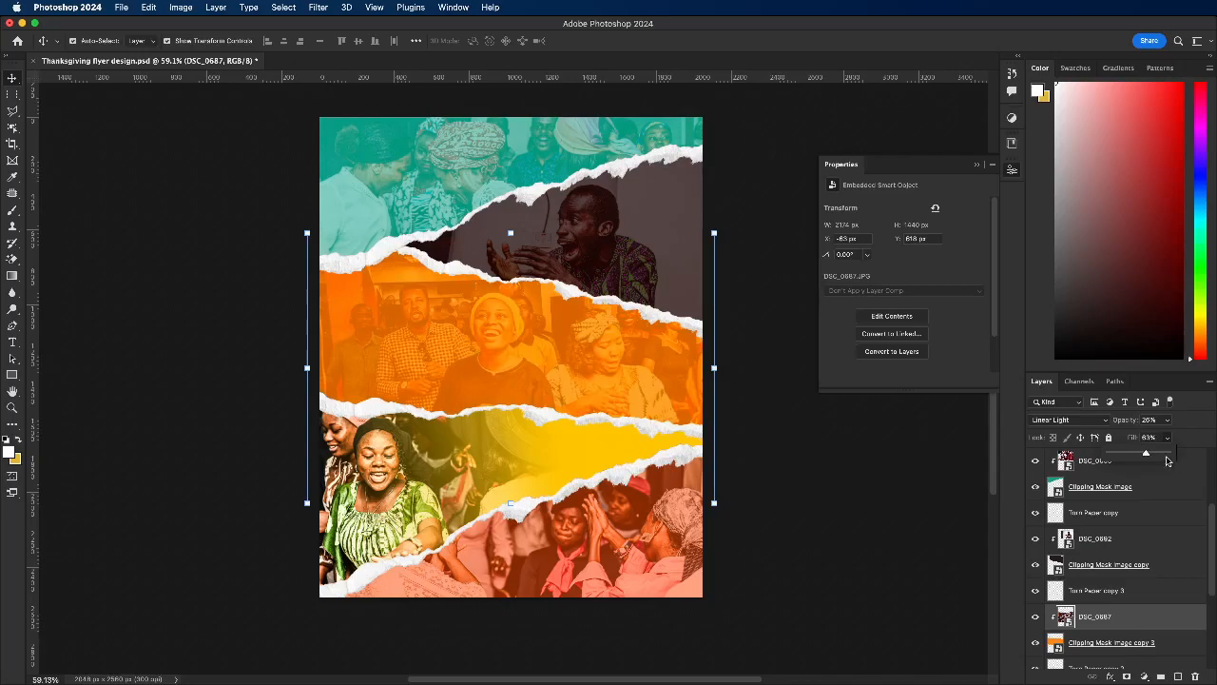
Step: Set the yellow strip's DSC_1575 photo to the Overlay blend mode and adjust its layer opacity
click(390, 462)
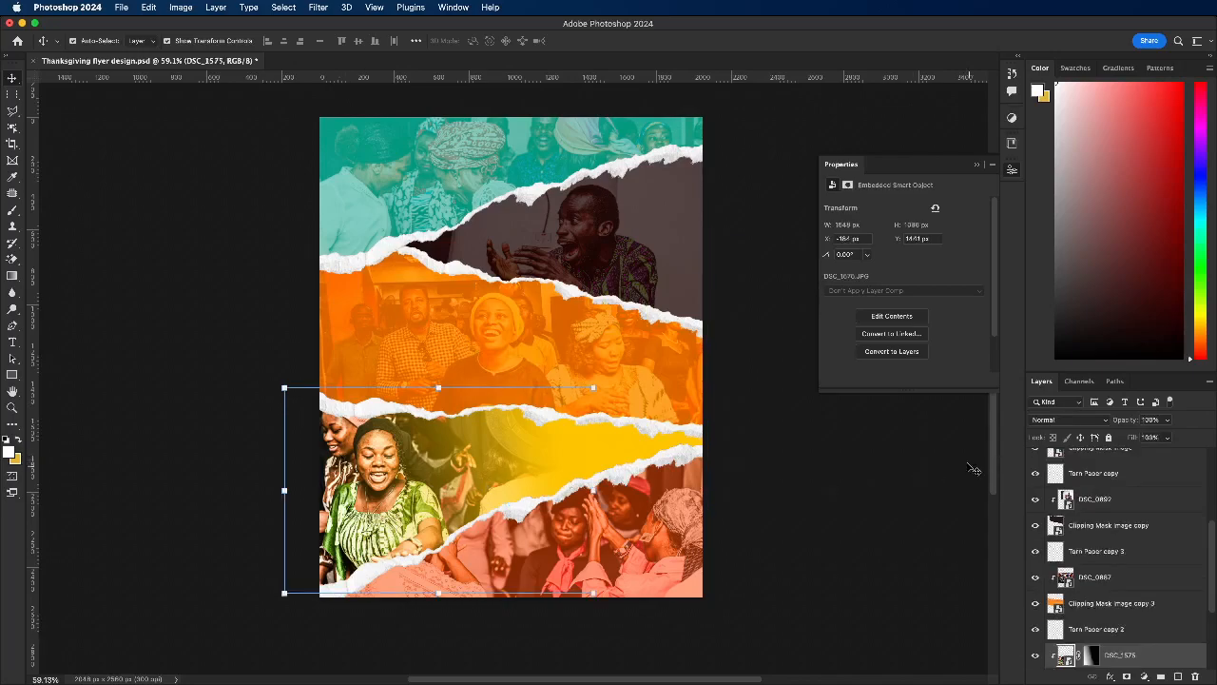
click(1074, 420)
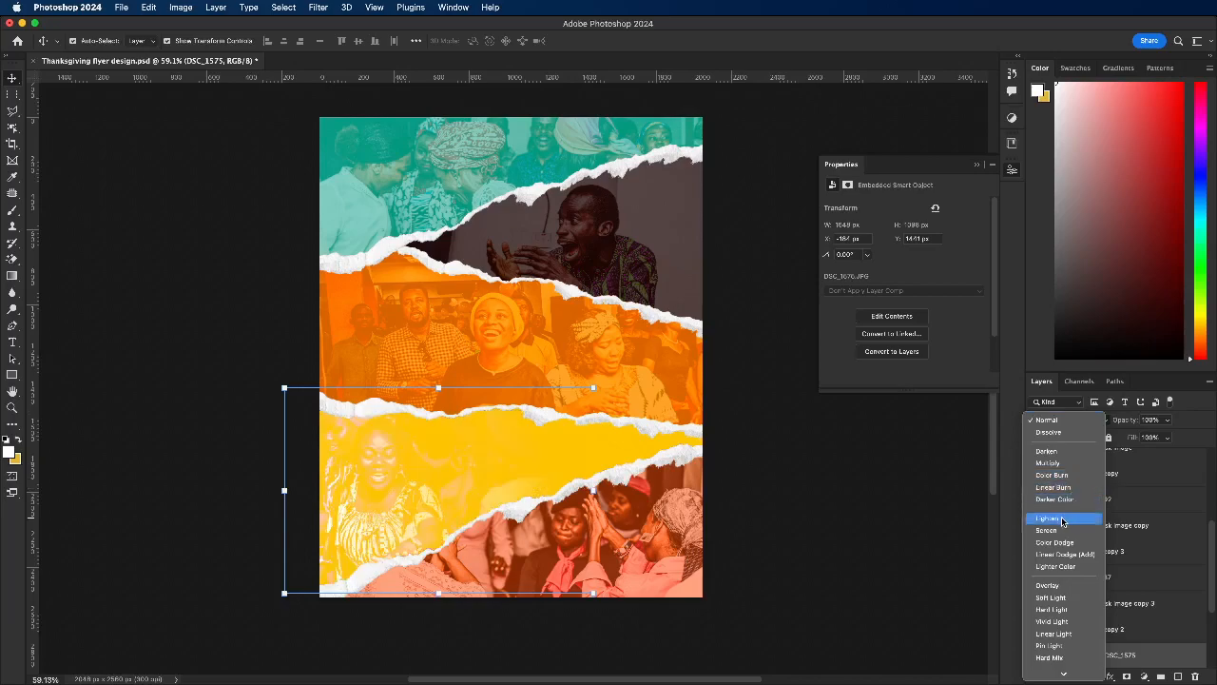
click(1051, 586)
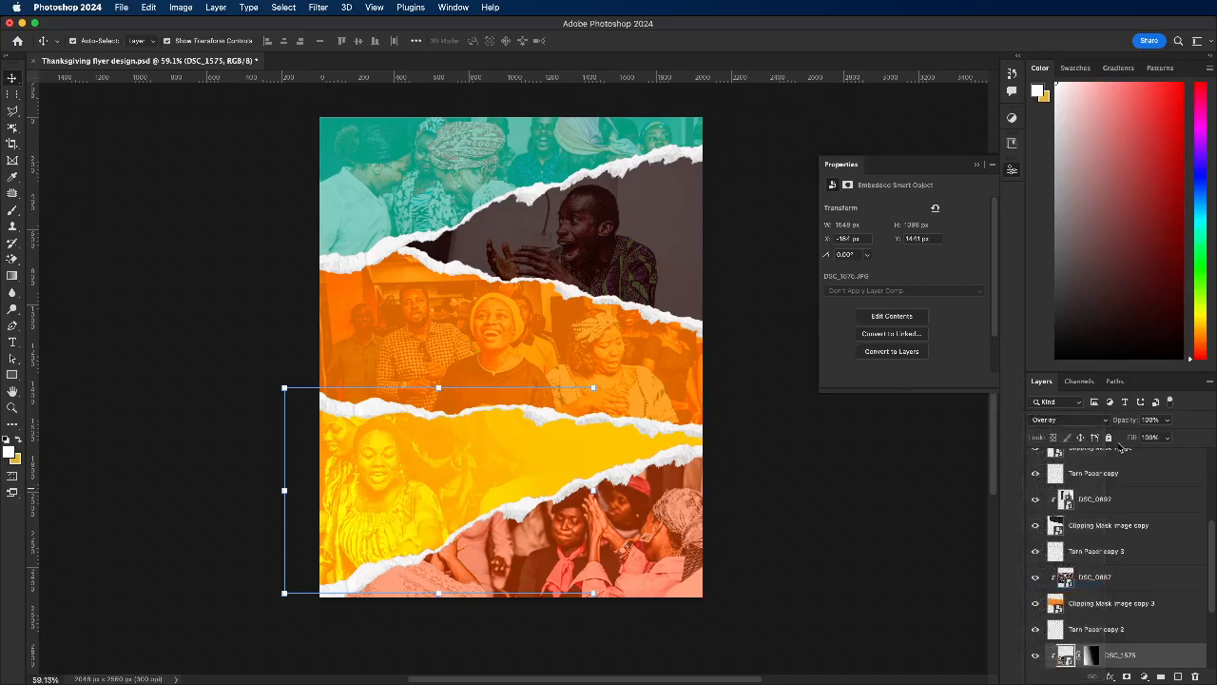
click(1169, 423)
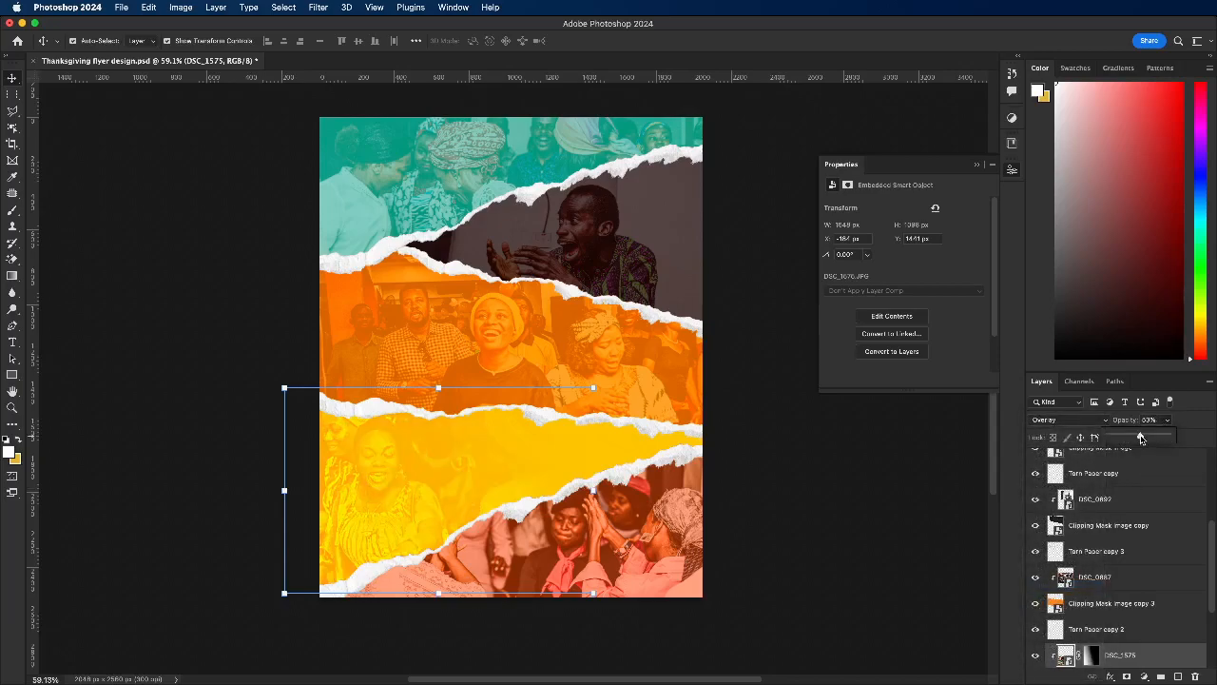
Step: Set the red strip's DSC_1567 photo to the Hard Light blend mode and deselect all layers
click(581, 525)
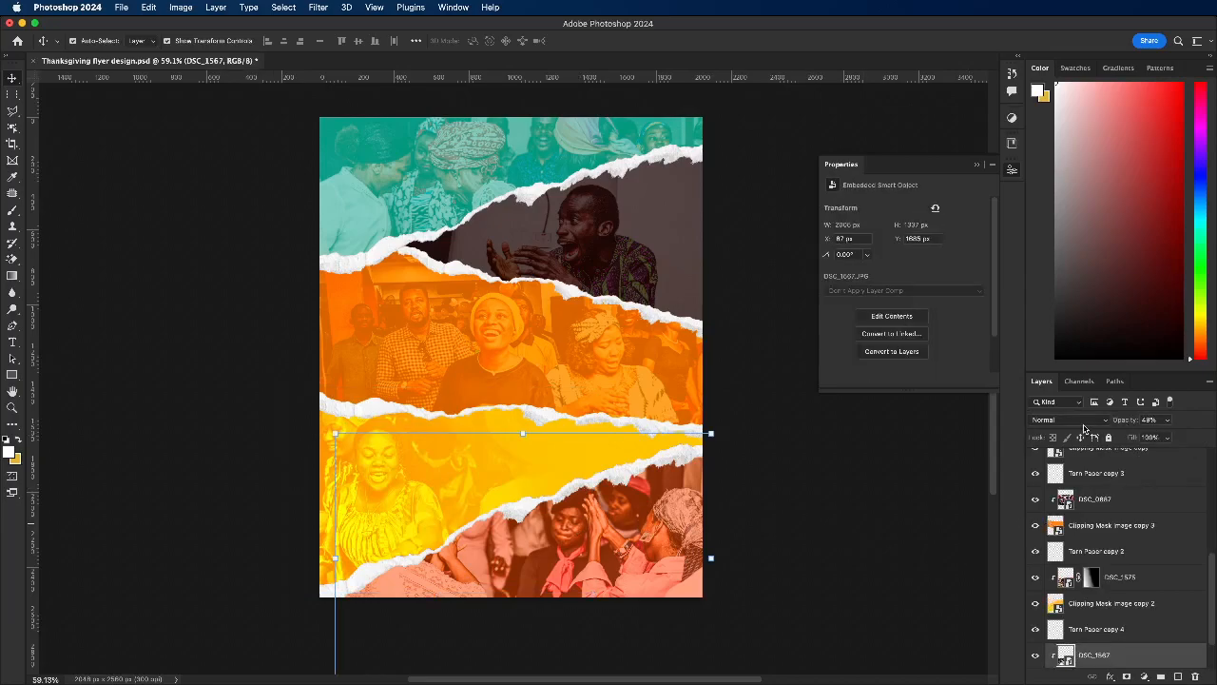
click(1068, 420)
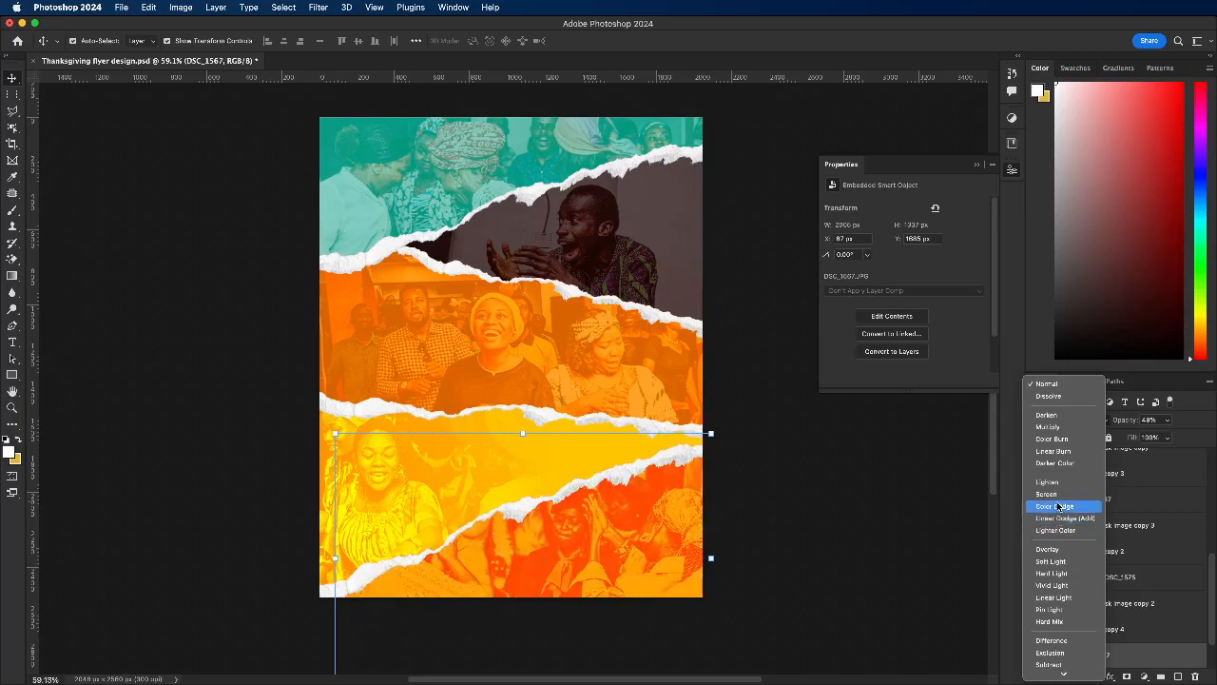
click(1054, 573)
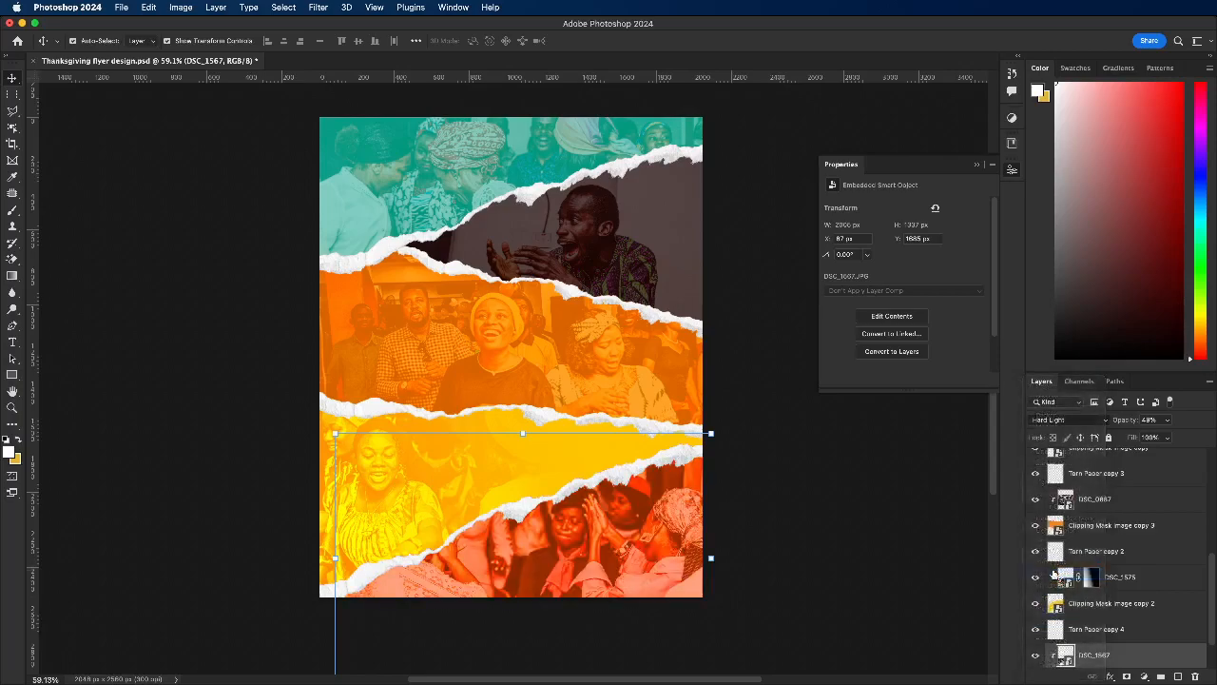
click(811, 560)
scroll(551, 471, down, 1)
scroll(556, 476, down, 3)
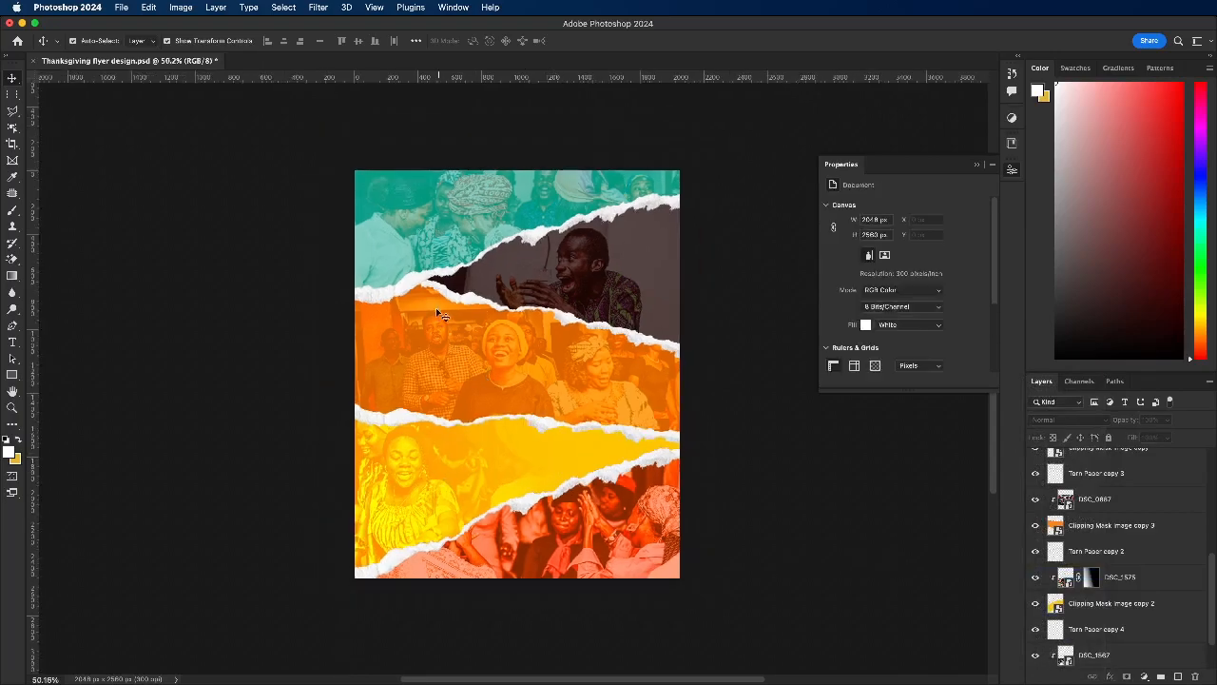
Step: Make the Dust texture layer above the torn-paper strips visible
scroll(666, 371, down, 1)
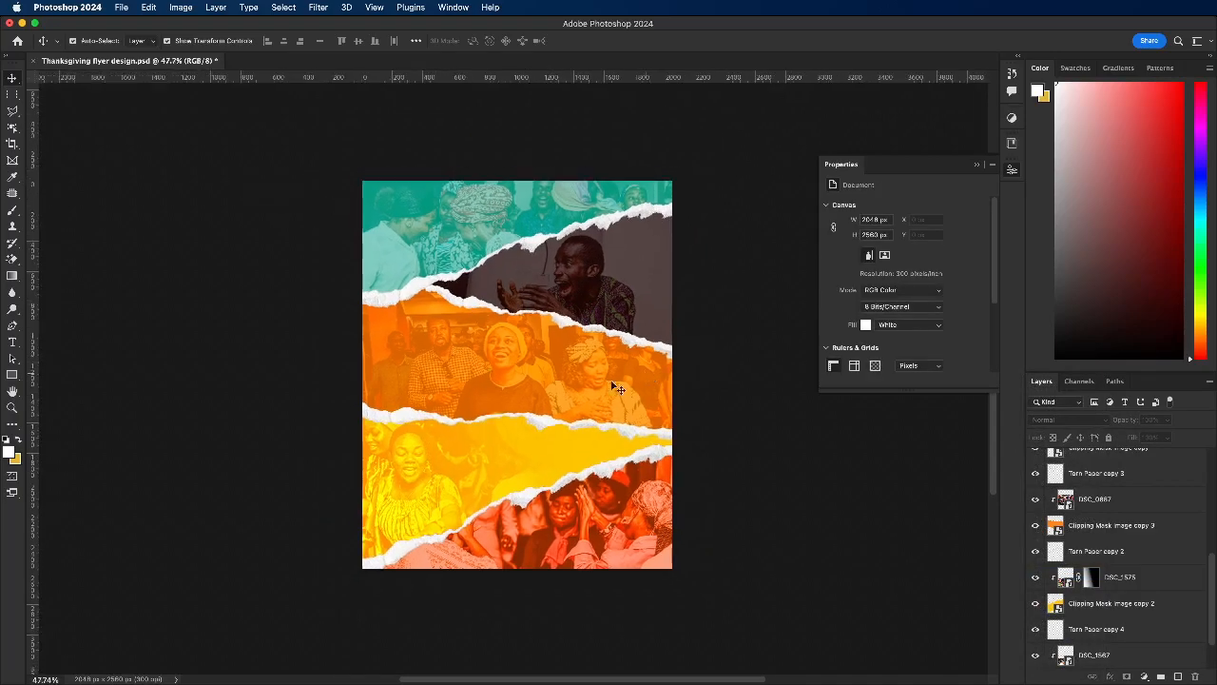
drag(286, 144, 720, 584)
scroll(1157, 539, up, 10)
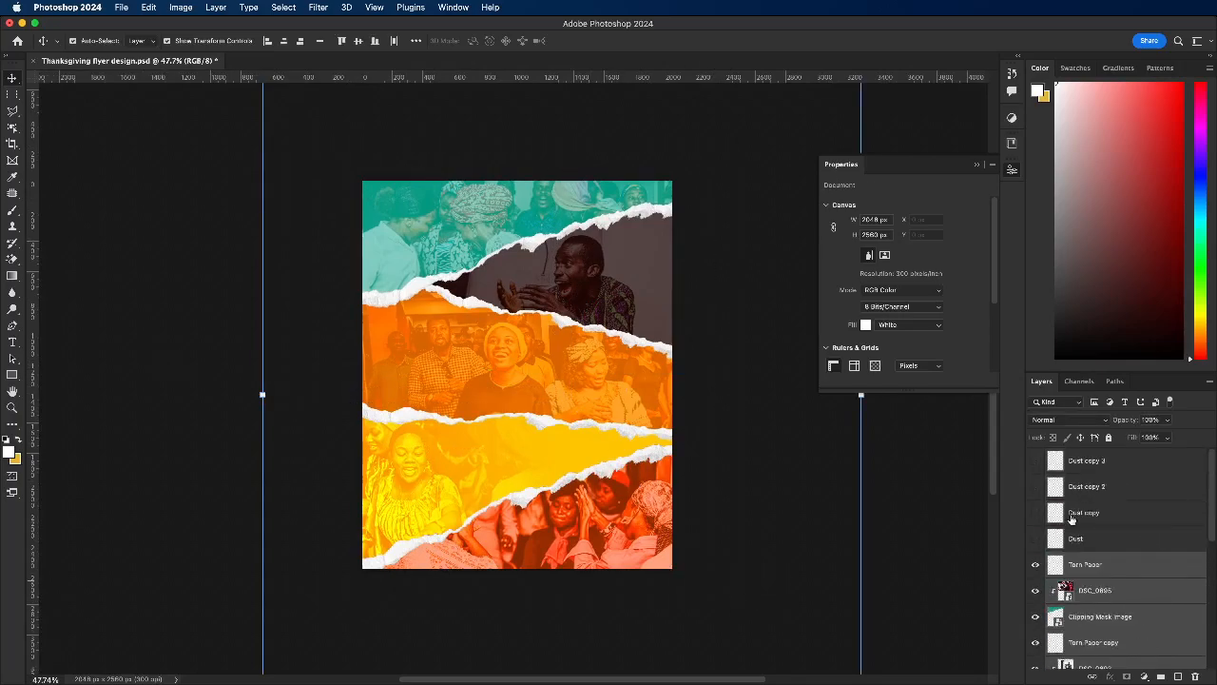
click(1103, 540)
click(1037, 540)
click(630, 246)
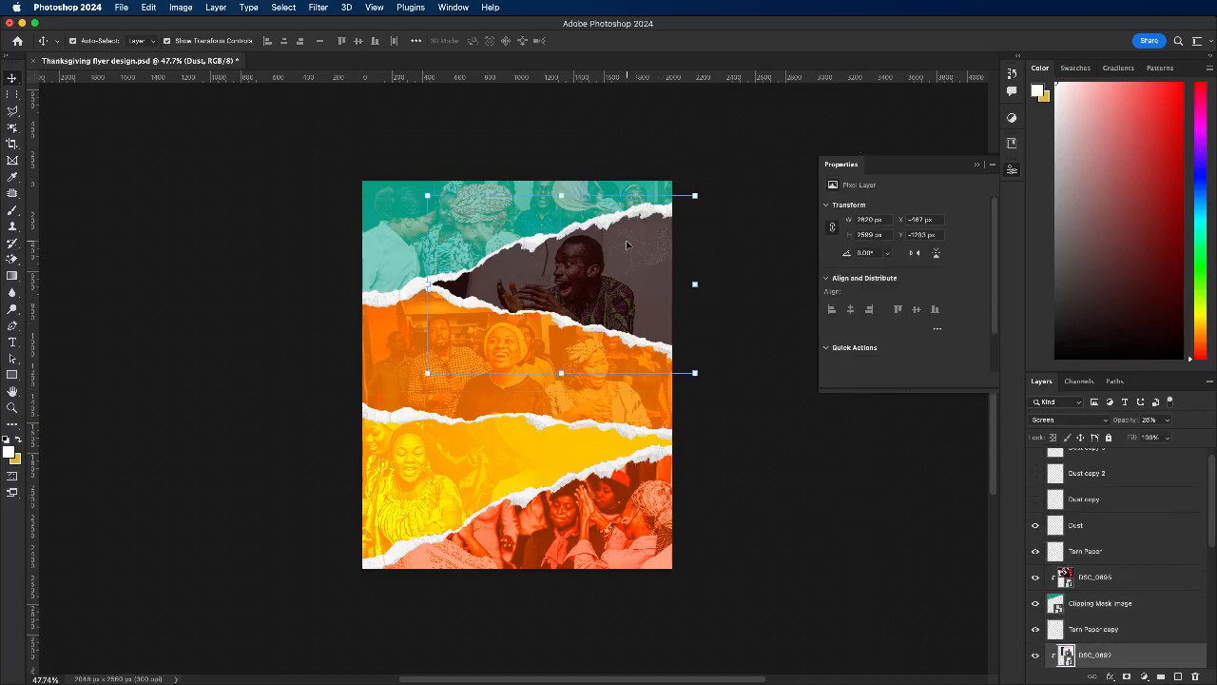
drag(560, 381, 561, 508)
key(super+z)
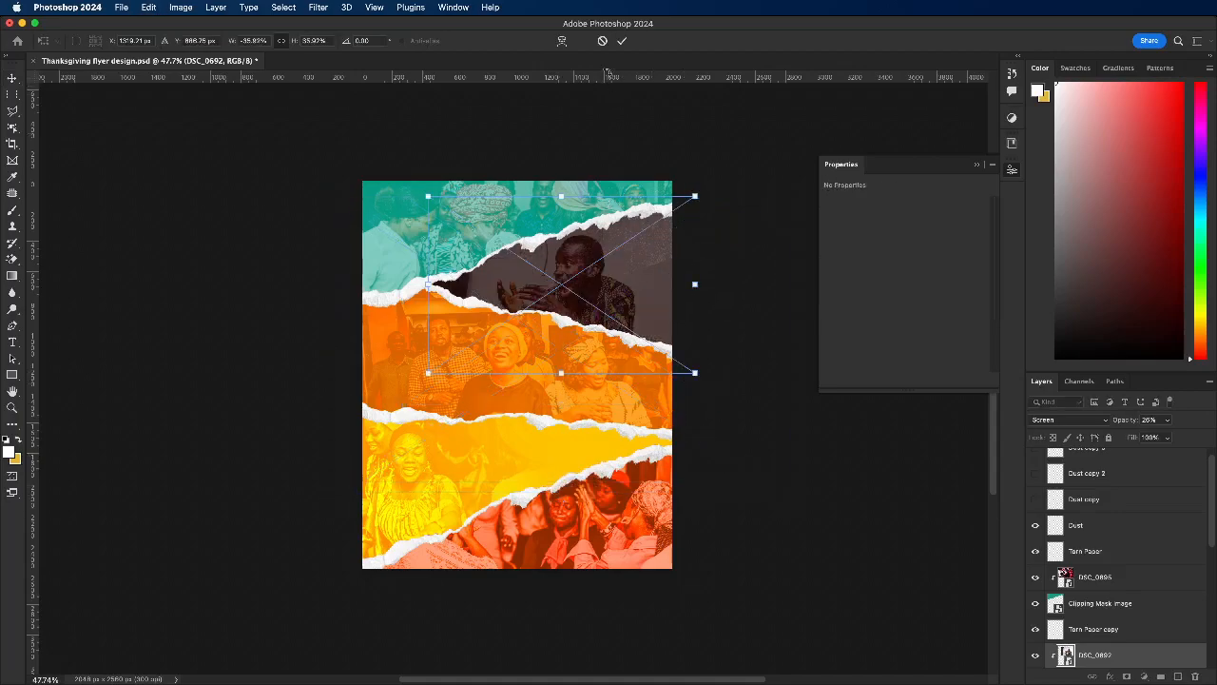
click(602, 40)
click(718, 293)
click(645, 257)
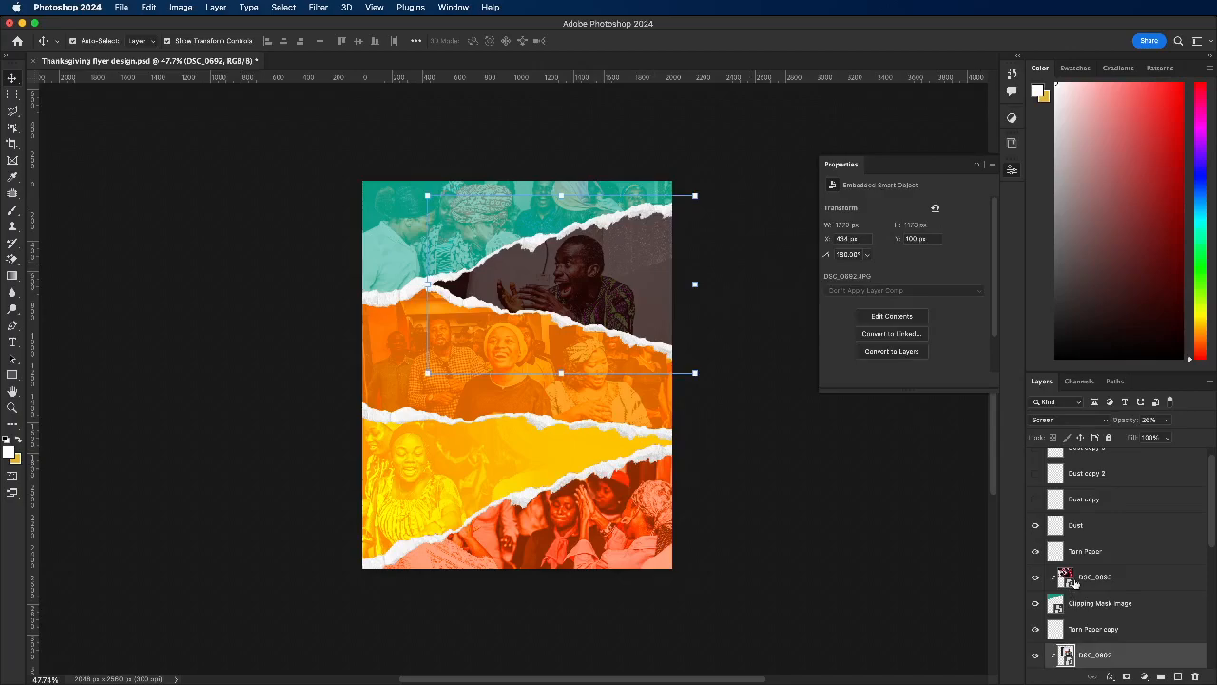
Step: Try to enlarge the Dust texture and reposition it over the flyer
click(1090, 526)
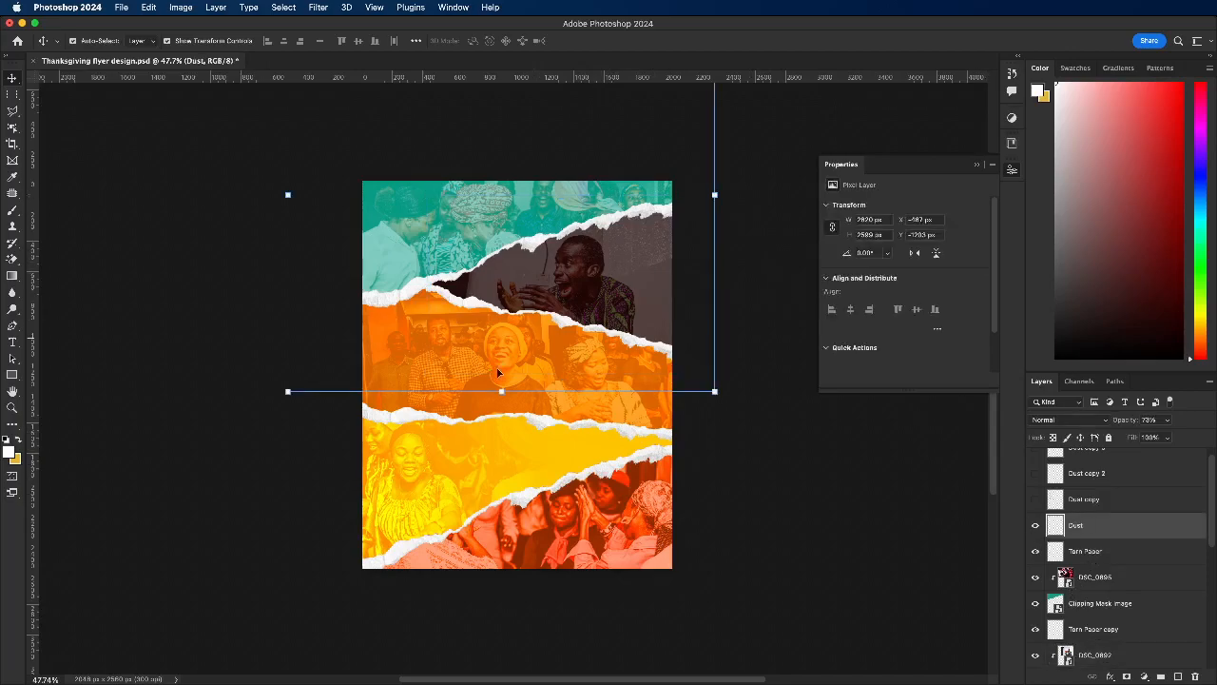
drag(500, 390, 505, 569)
drag(645, 320, 562, 299)
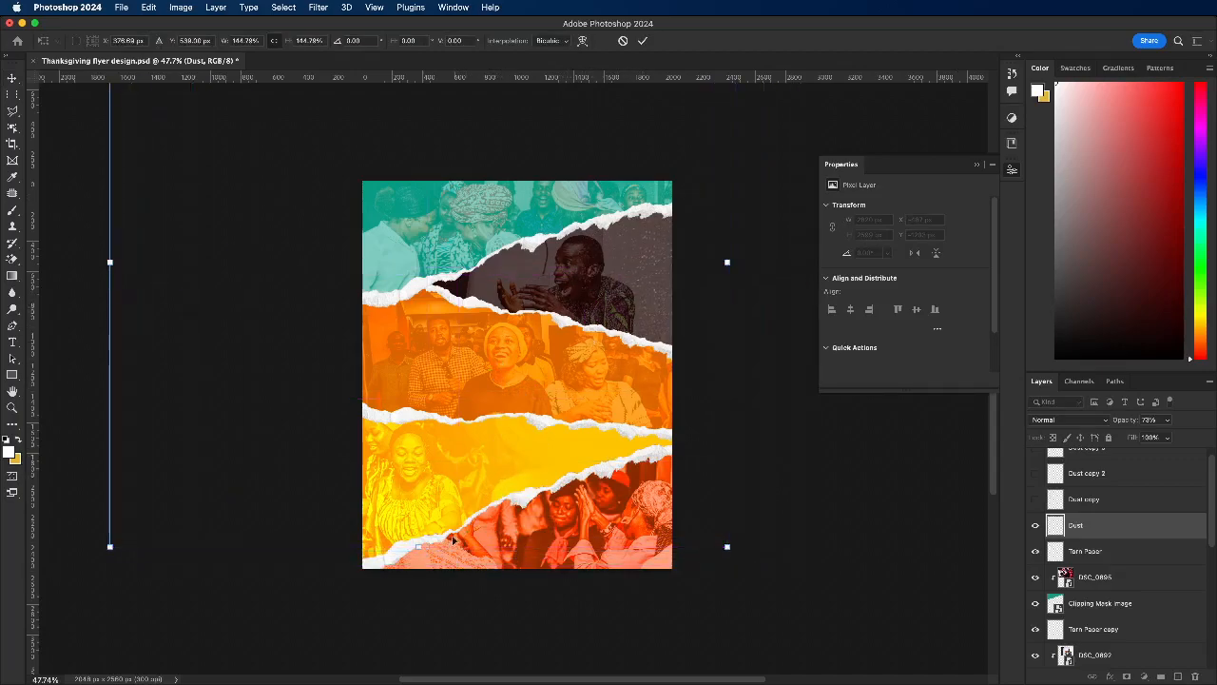
drag(418, 546, 419, 425)
drag(587, 348, 573, 542)
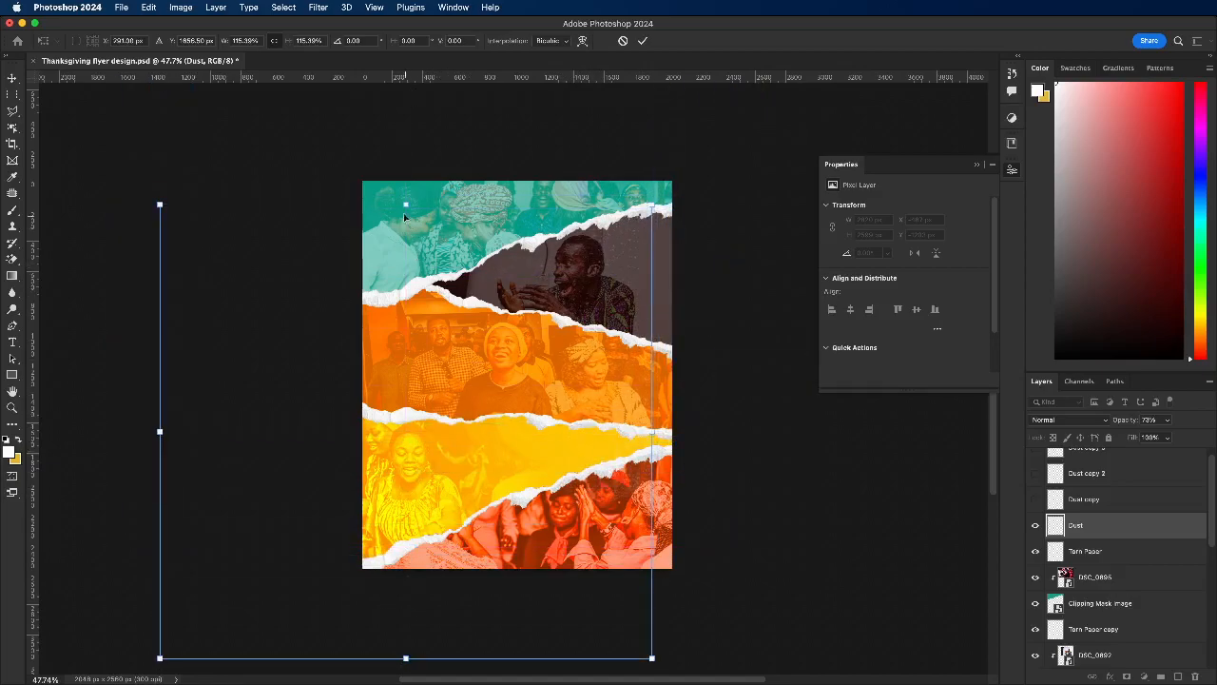
drag(403, 202, 405, 98)
drag(582, 253, 573, 273)
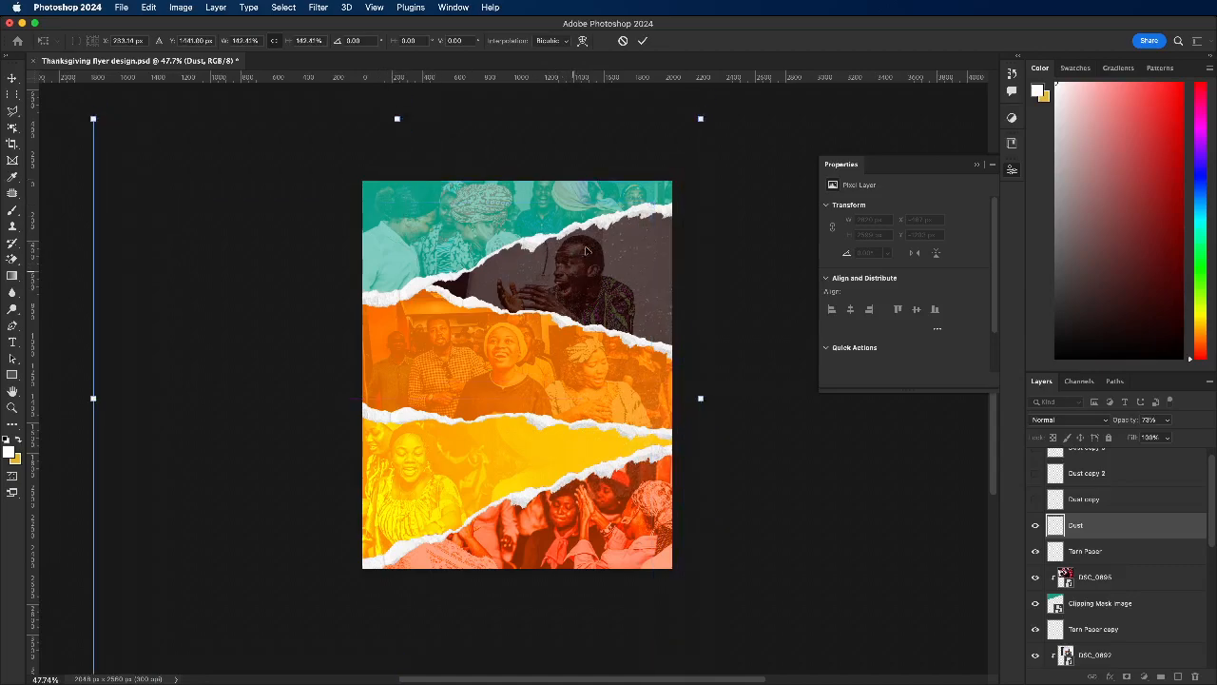
click(624, 42)
Step: Group the Dust layer and its three copies under the name dust and hide the group
scroll(1127, 530, up, 1)
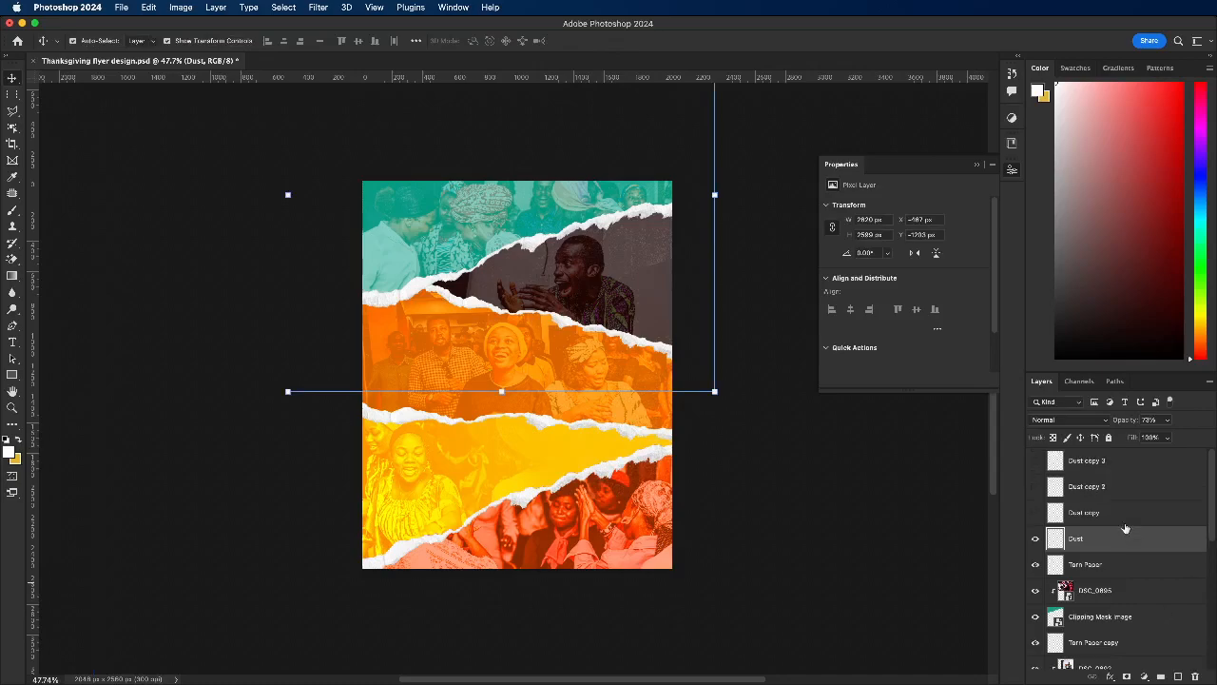
shift+click(1120, 473)
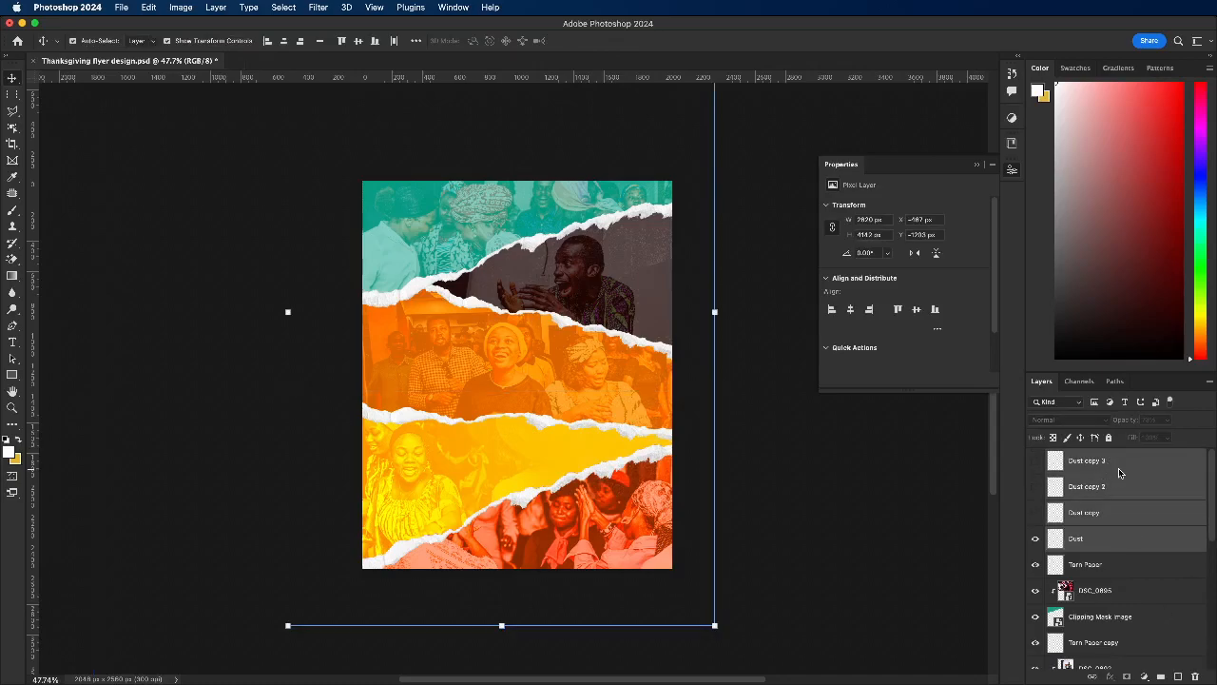
key(super+g)
double_click(1083, 455)
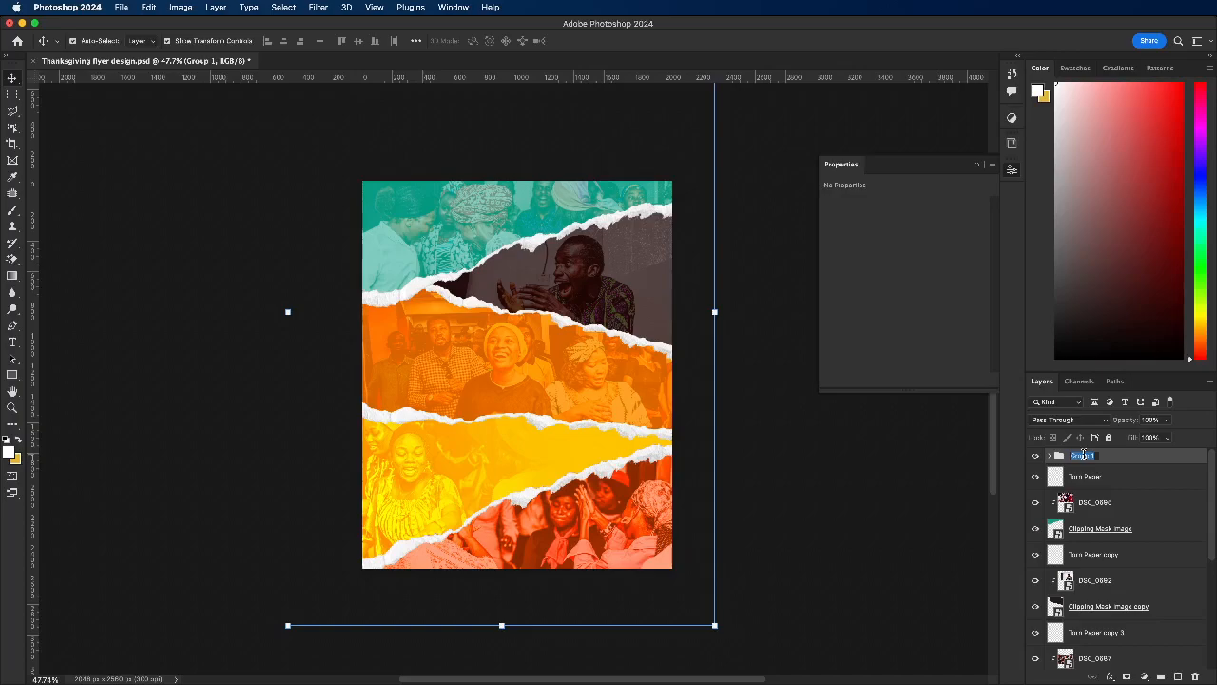
text(dust)
key(Return)
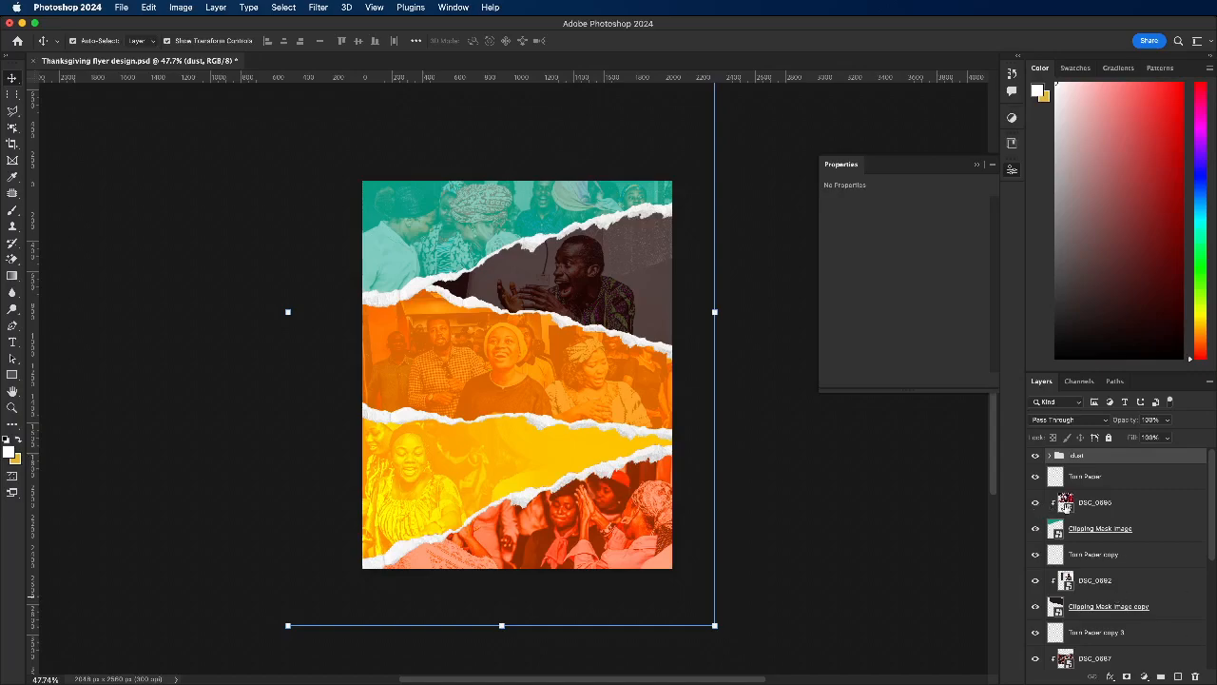
click(1036, 456)
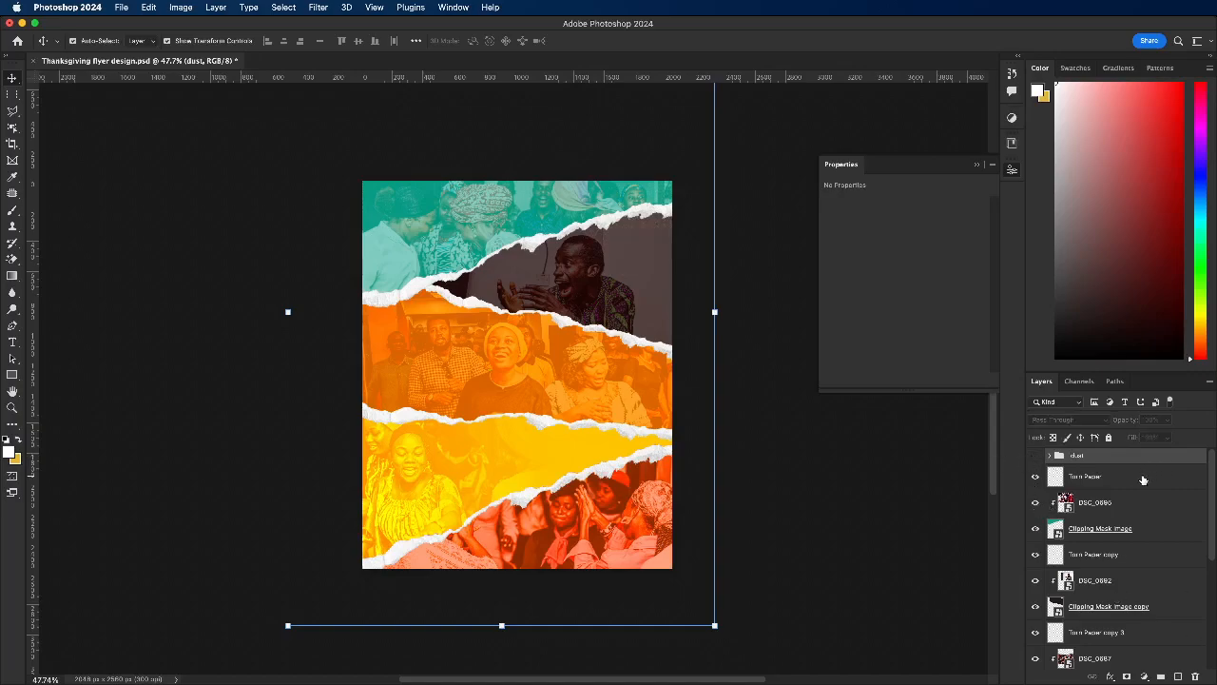
Step: Group all strip layers from Torn Paper down to Clipping Mask Image copy 4 and name the group bkg
click(1143, 480)
scroll(1127, 547, down, 5)
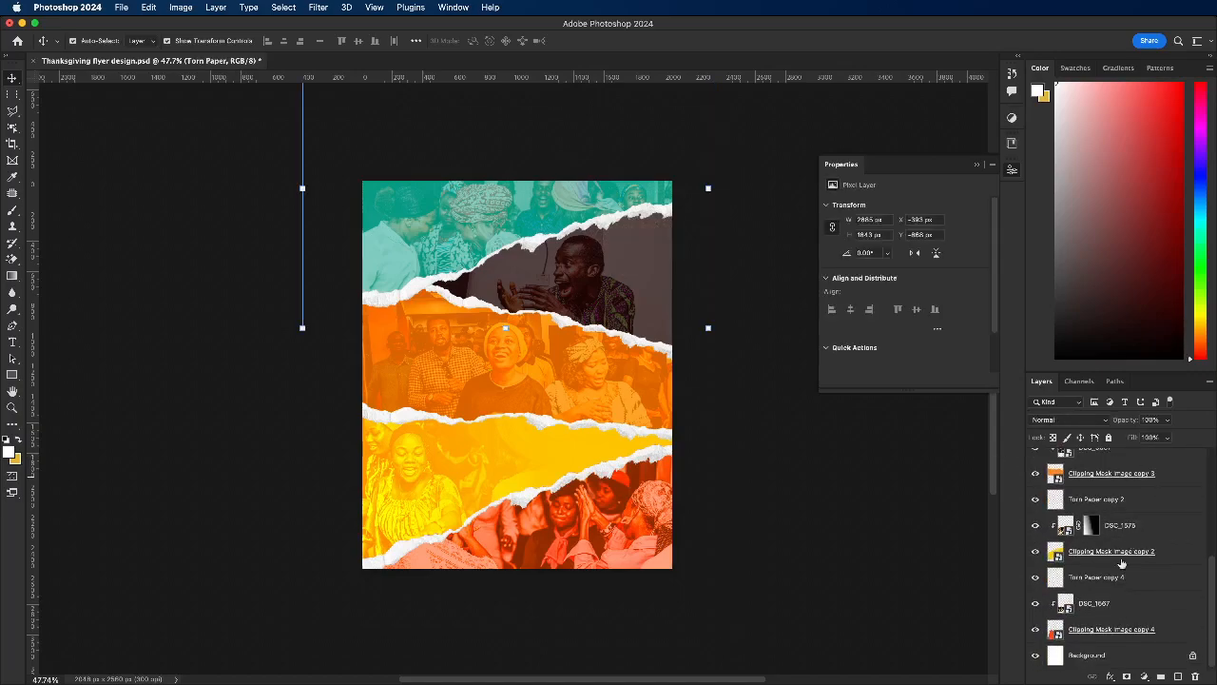
shift+click(1085, 637)
key(super+g)
key(super+h)
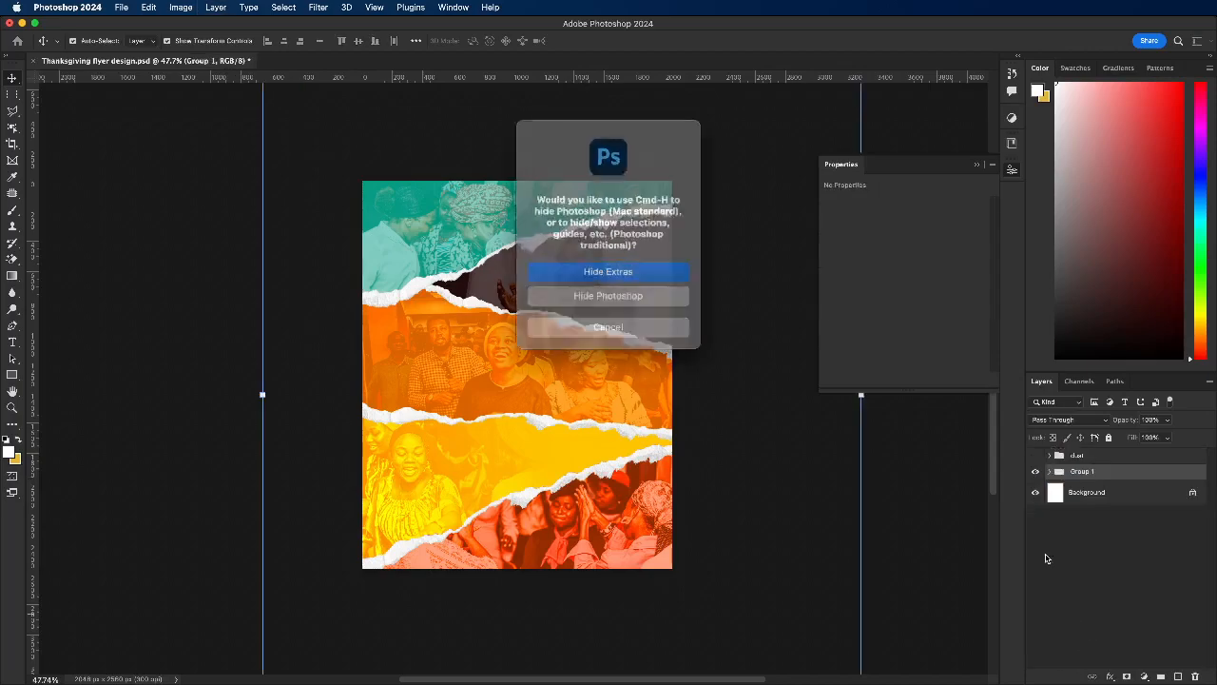
click(584, 326)
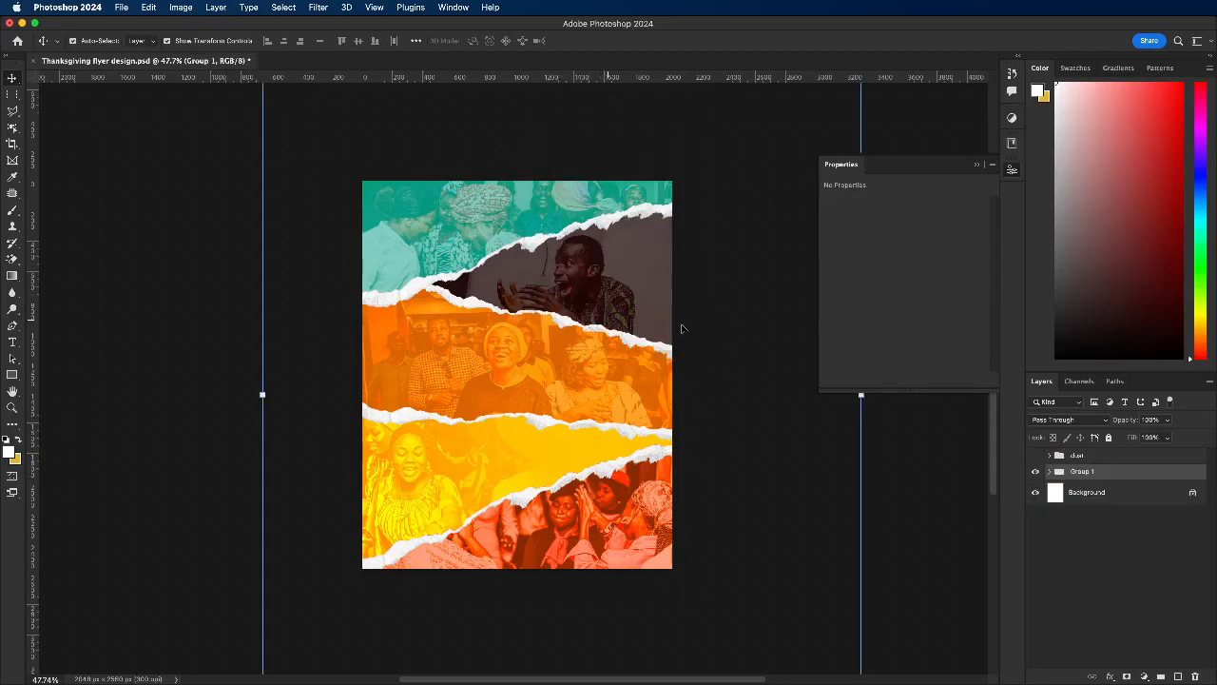
double_click(1081, 473)
text(bkg)
key(Return)
click(884, 462)
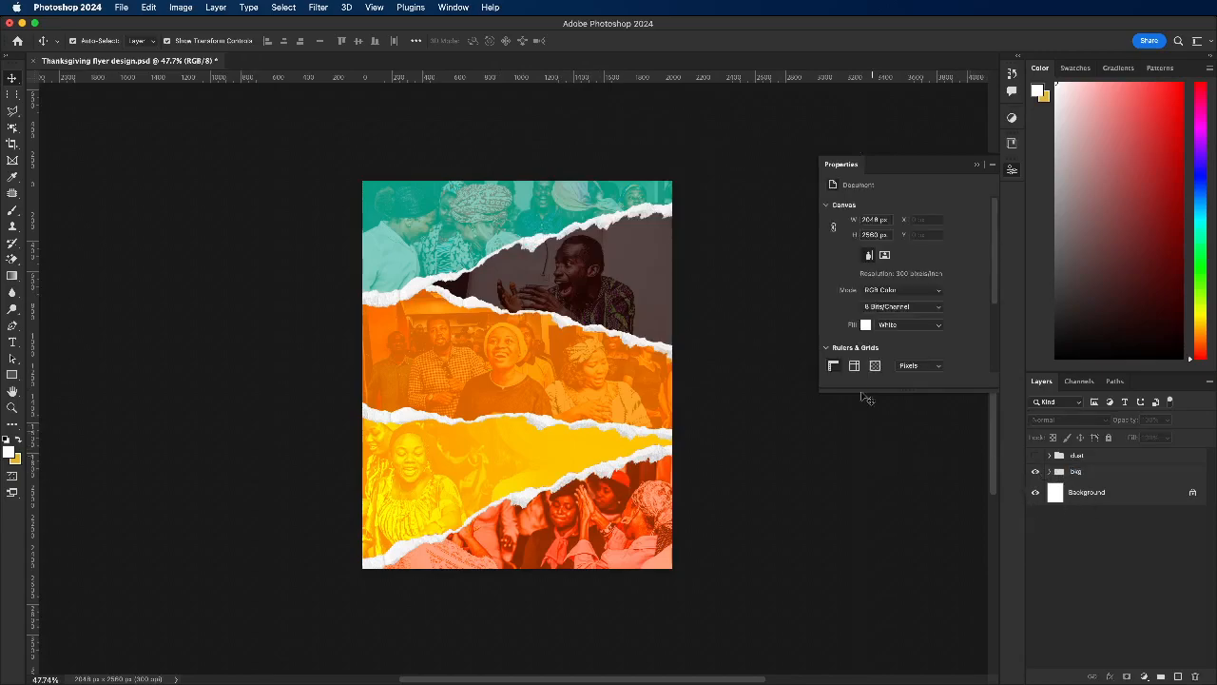
Step: Set the document background fill to black (#000000)
click(866, 328)
drag(835, 326, 899, 402)
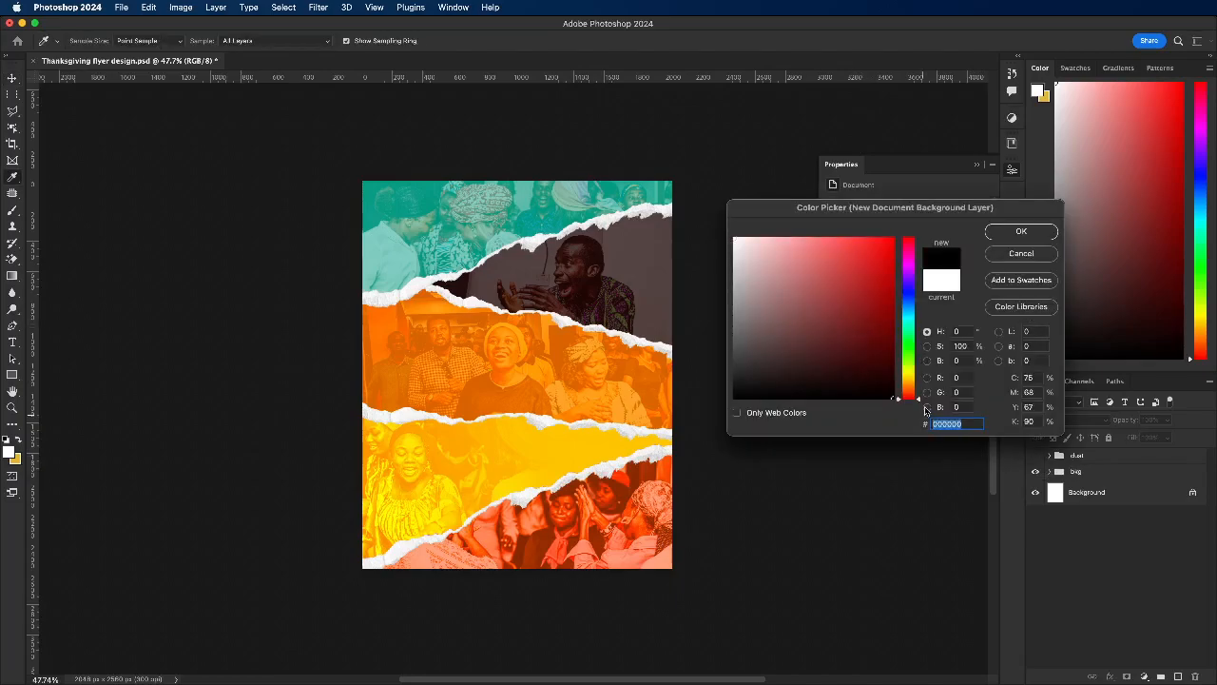
click(1021, 232)
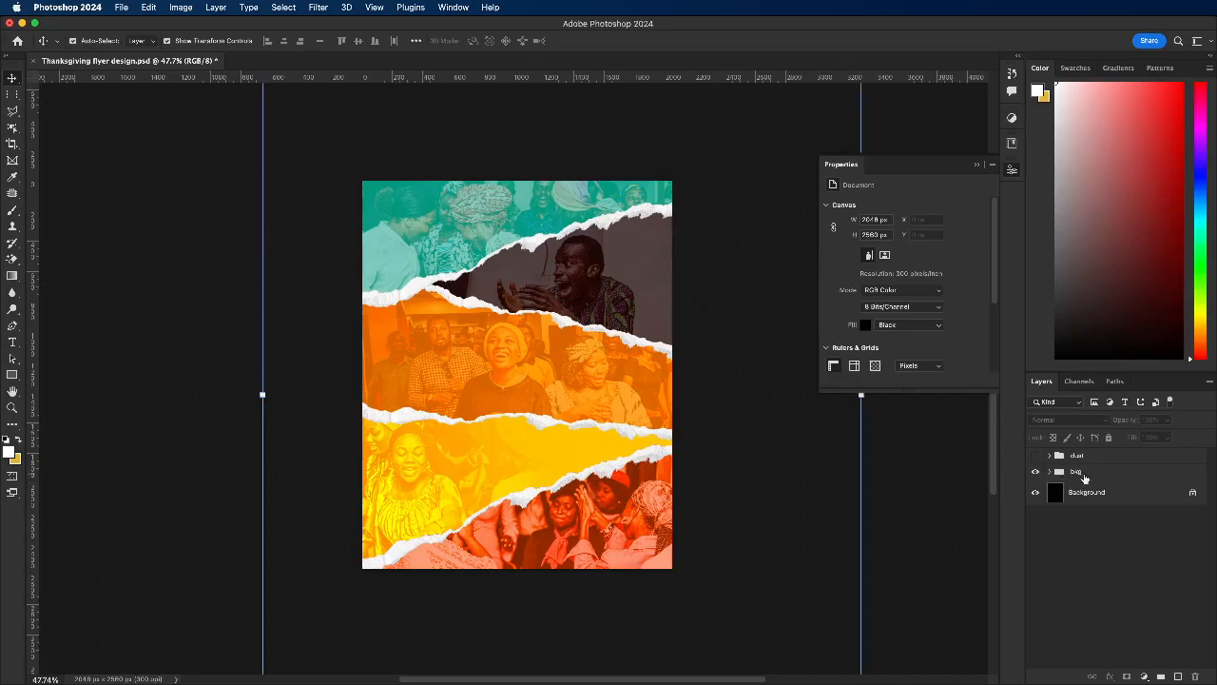
Step: Try out the opacity of the bkg group over the black background and leave it at 100%
click(1094, 472)
click(1167, 421)
drag(1154, 437, 1175, 440)
click(1078, 477)
click(910, 477)
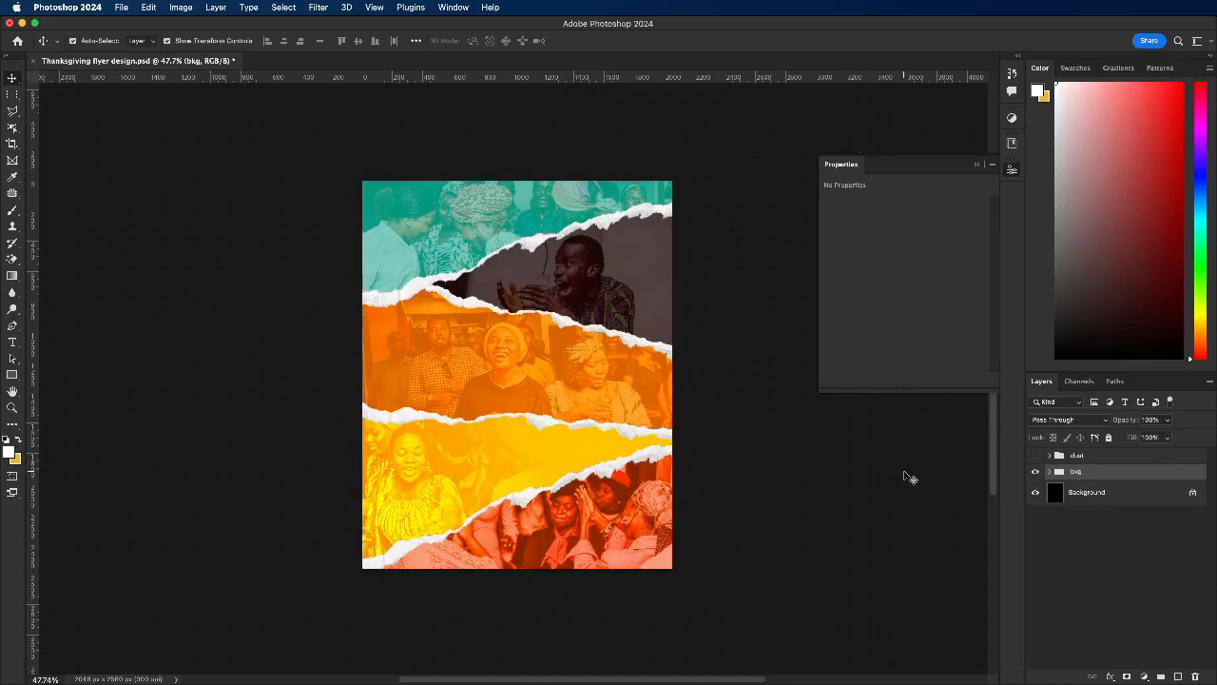
Step: Turn on the Drop Shadow effect inside the green strip's Clipping Mask Image smart object and save it back to the flyer
click(533, 242)
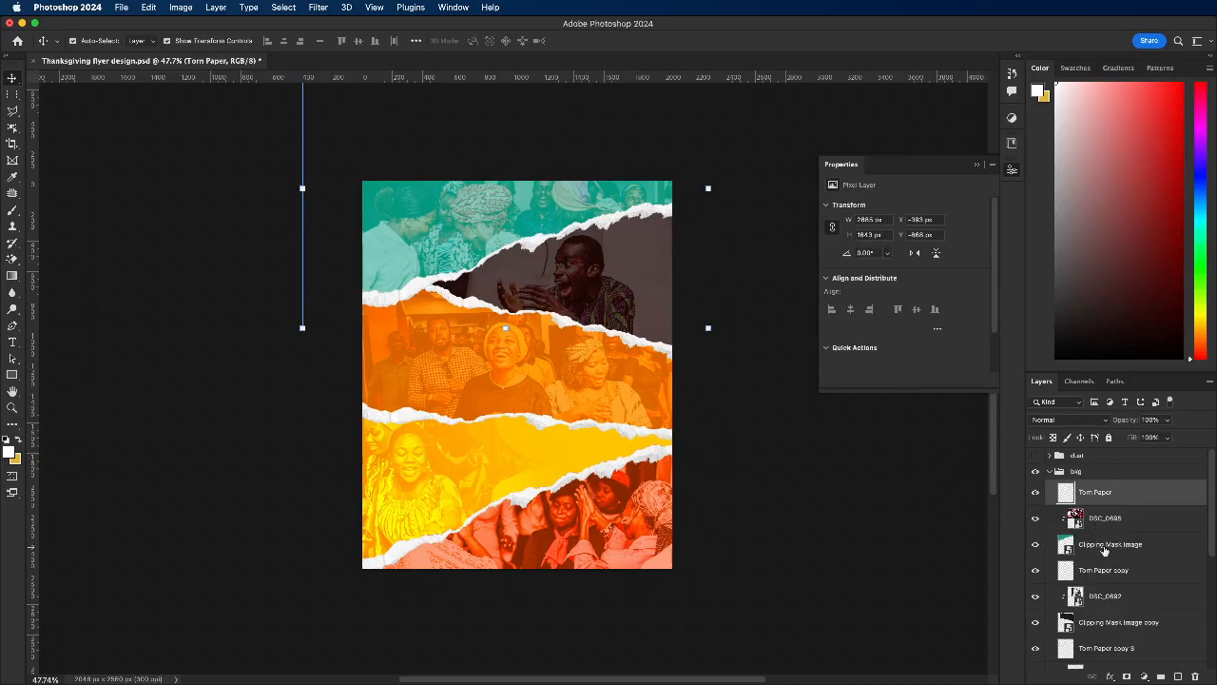
click(1101, 542)
scroll(1094, 544, down, 1)
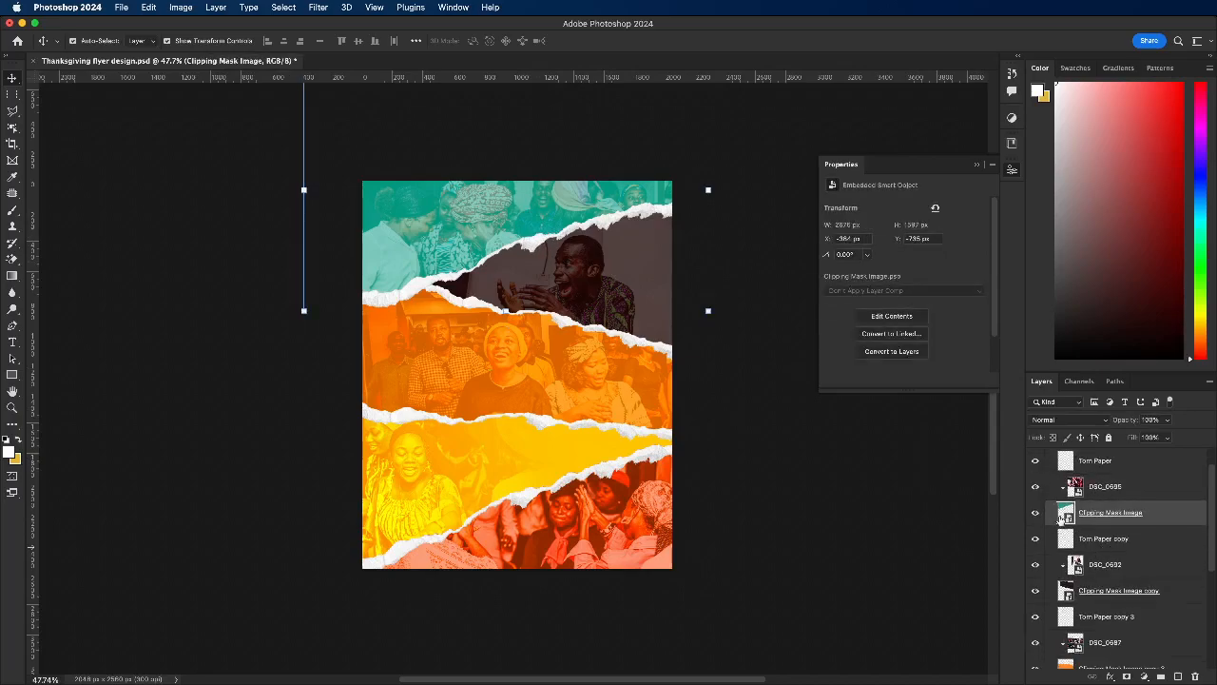
double_click(1067, 515)
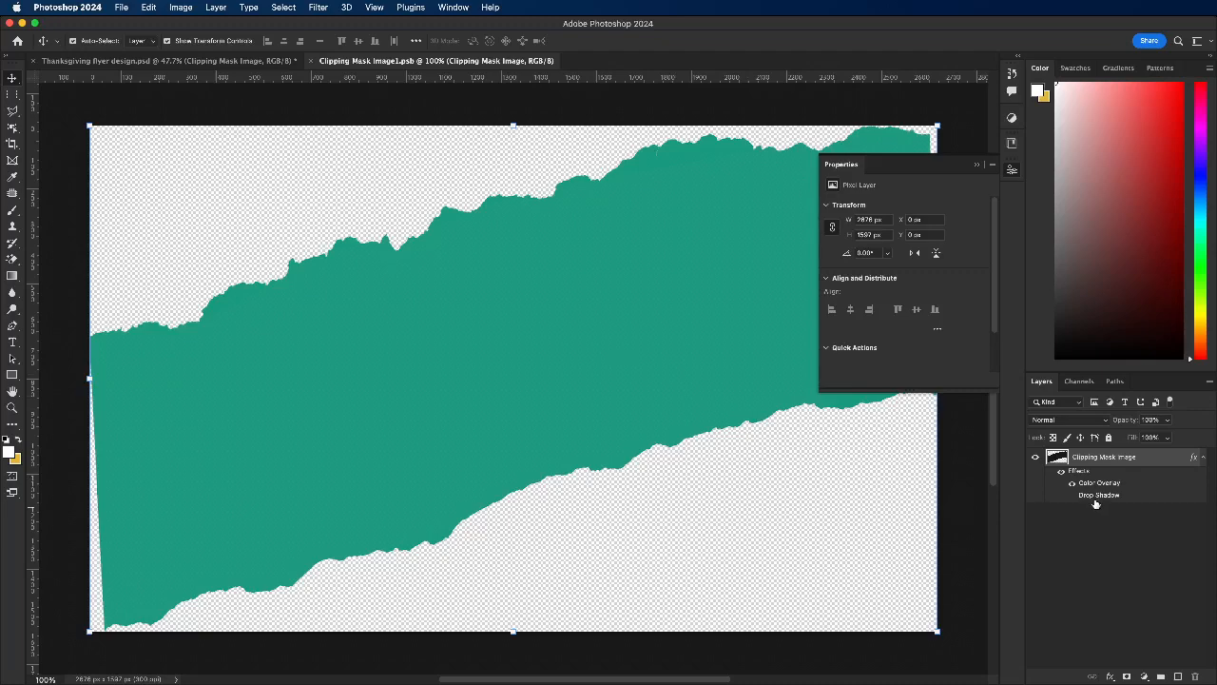
click(1072, 494)
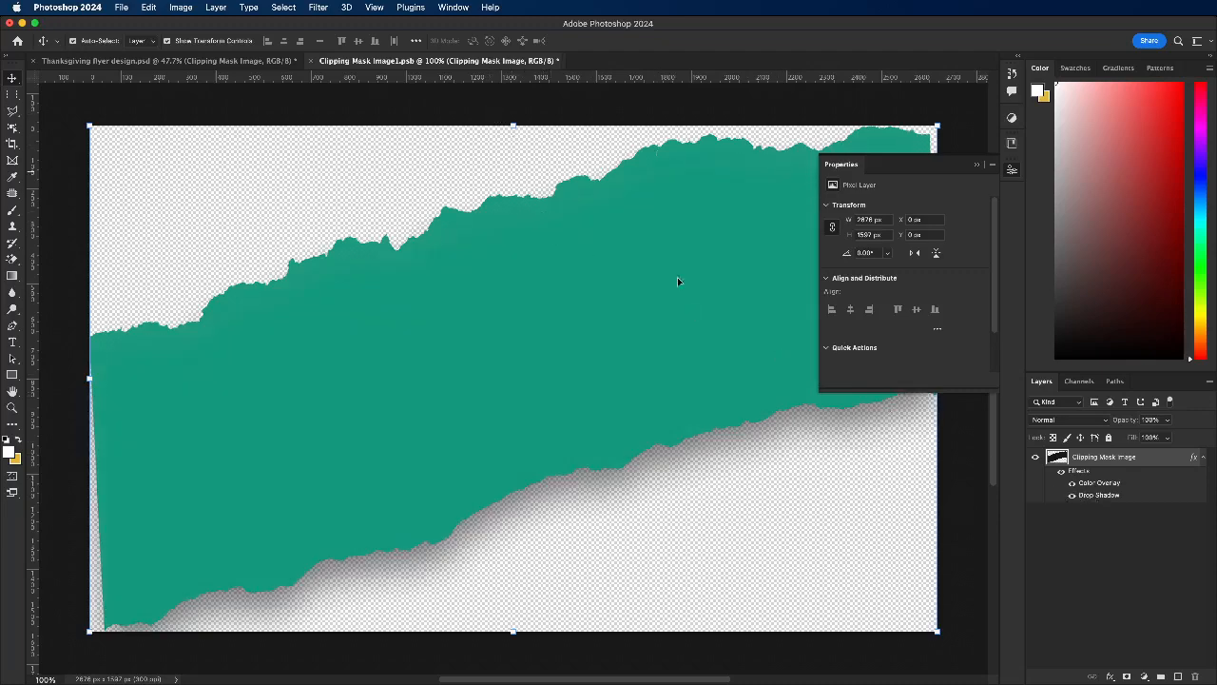
click(312, 61)
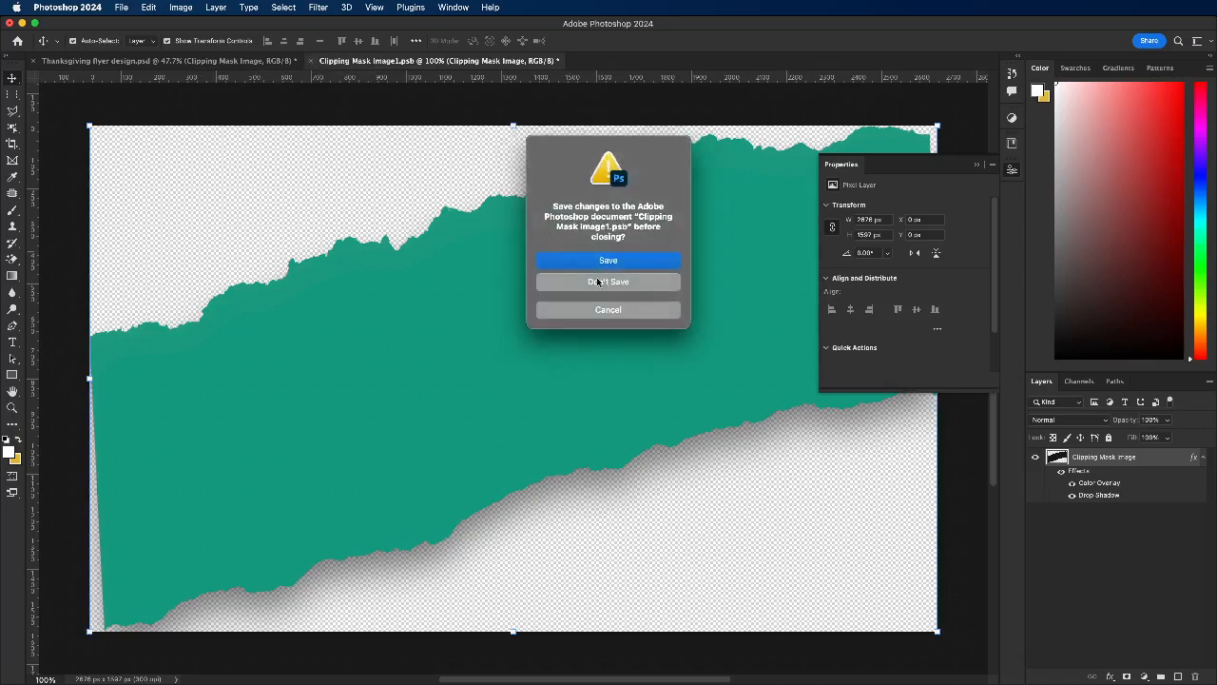
click(596, 263)
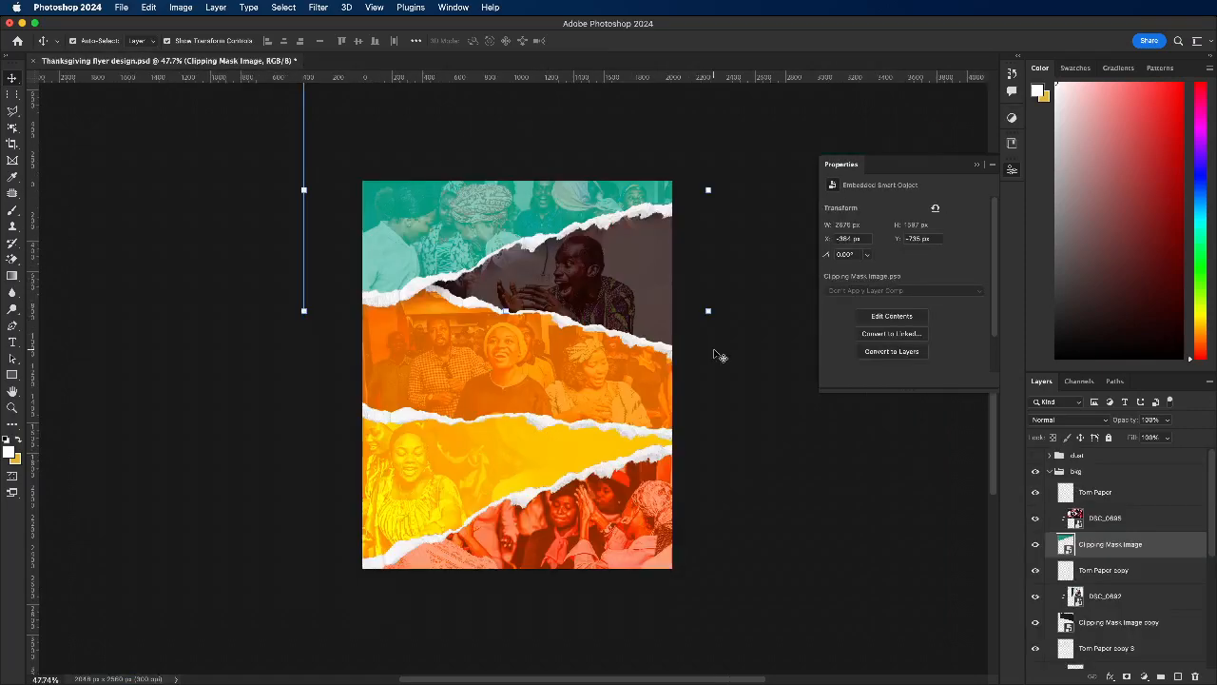
click(720, 356)
Step: Add a Drop Shadow effect to the Torn Paper layer along the green strip's edge
click(423, 291)
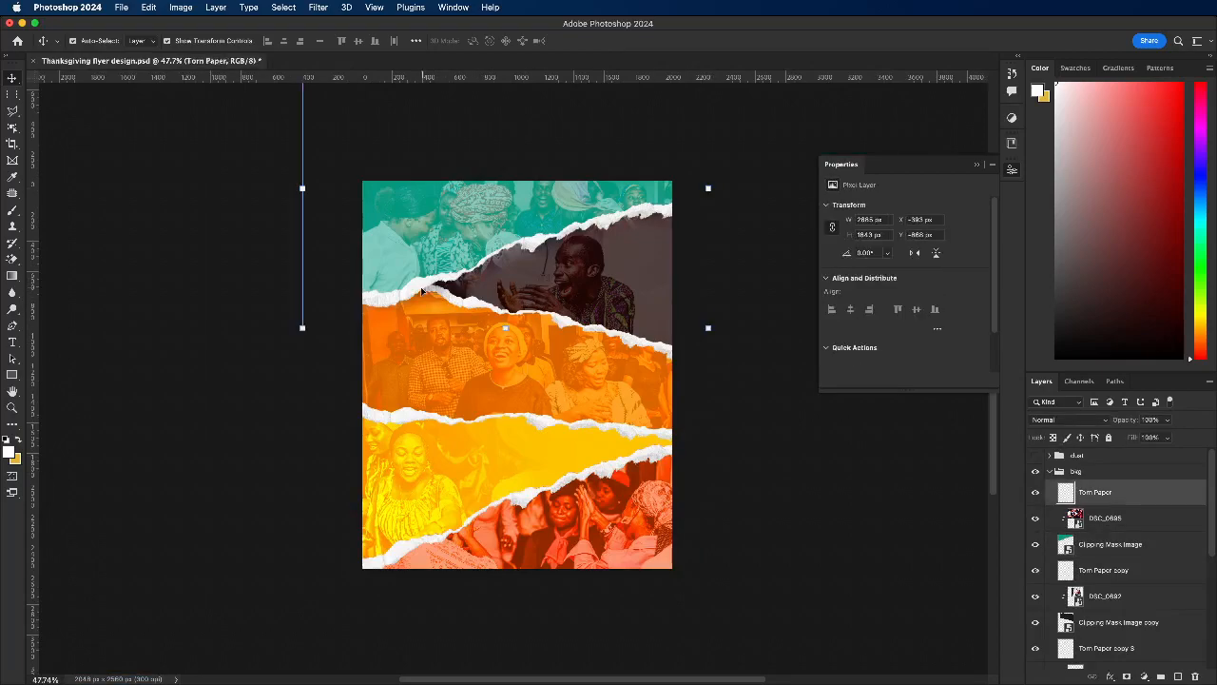
right_click(1111, 504)
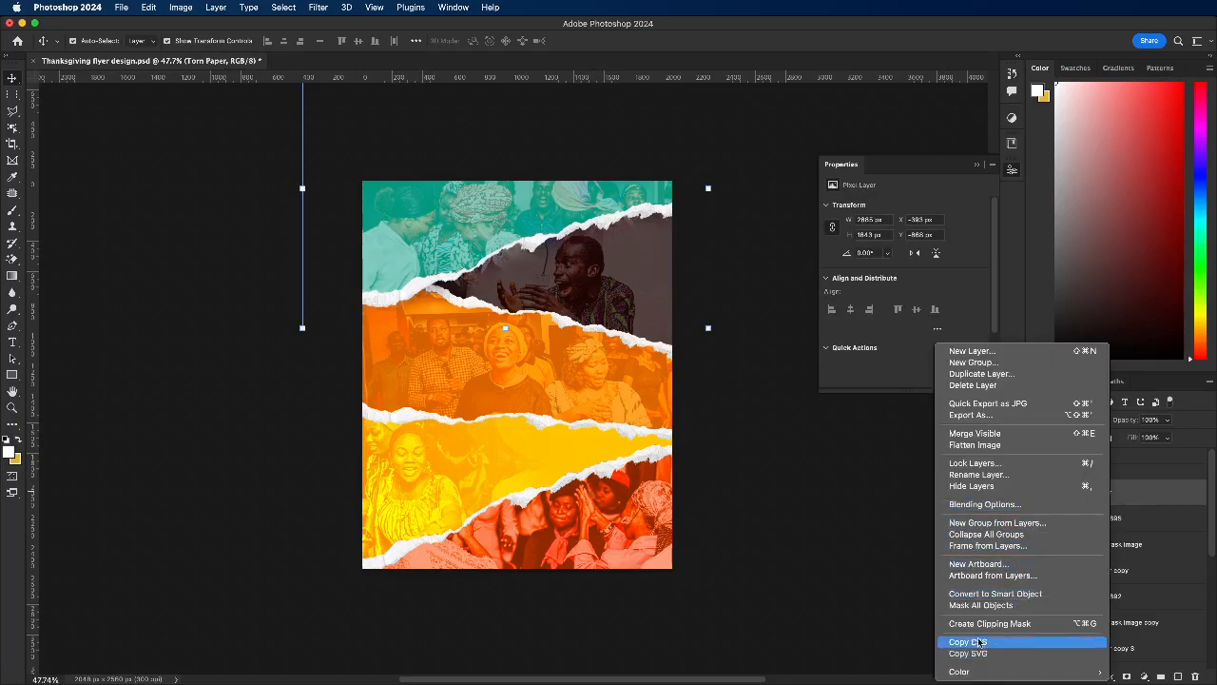
click(1175, 504)
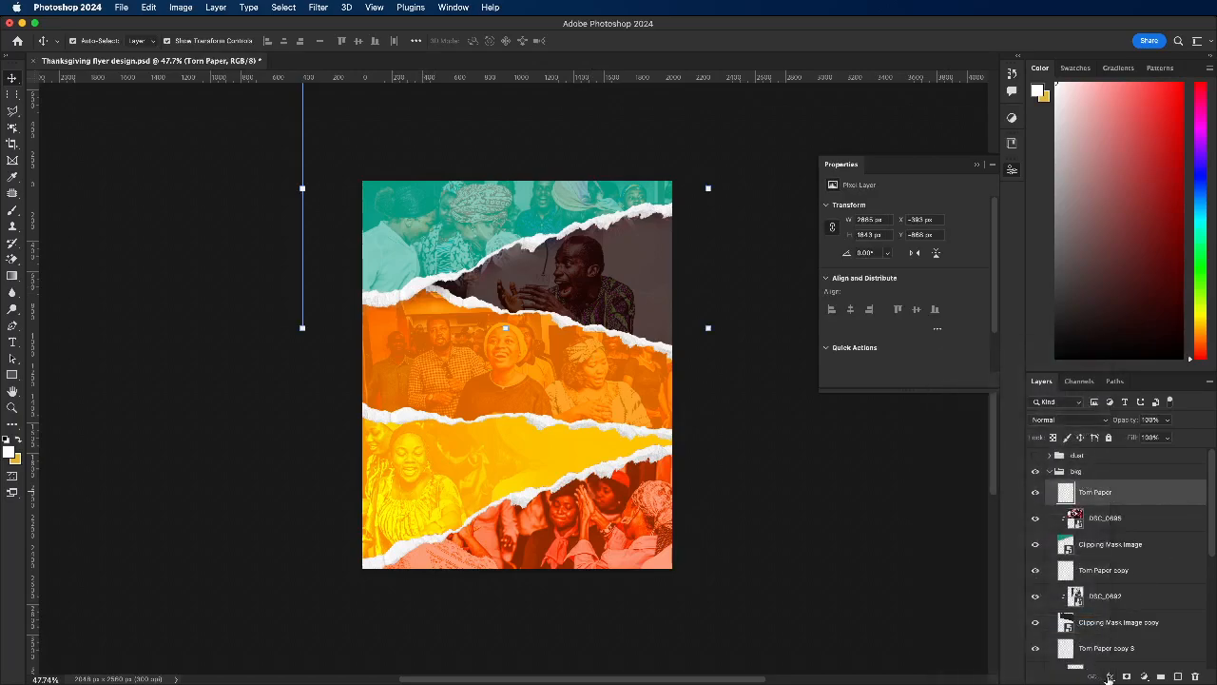
click(1127, 676)
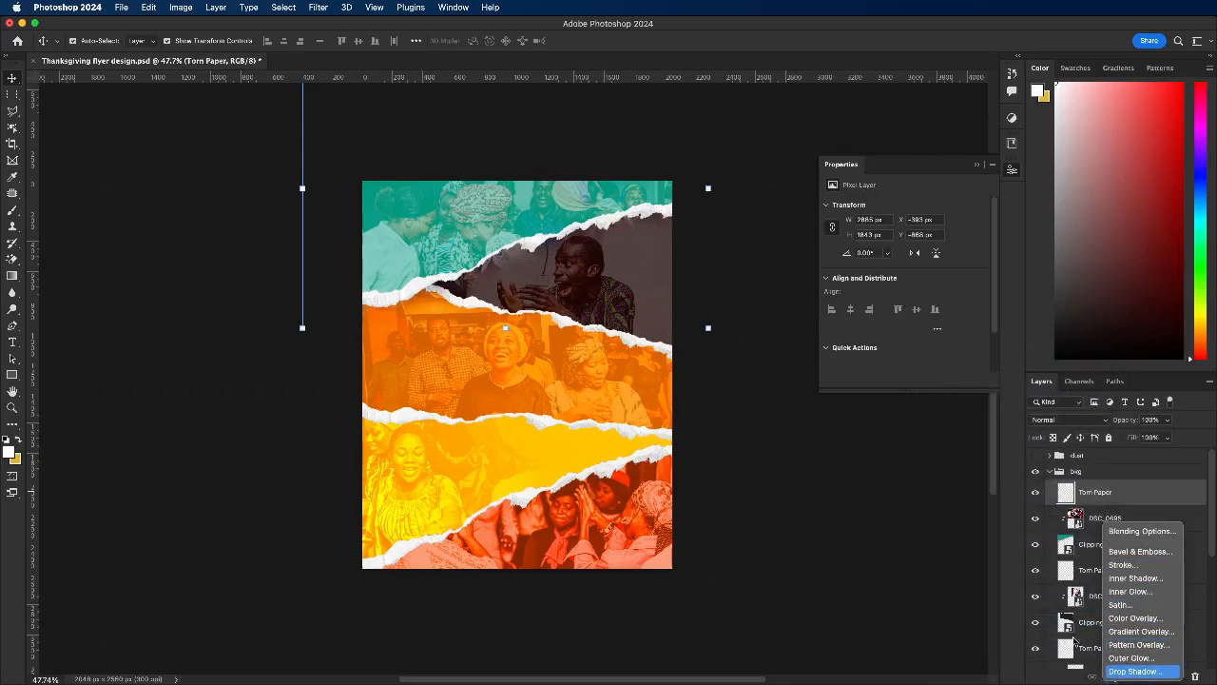
click(1134, 671)
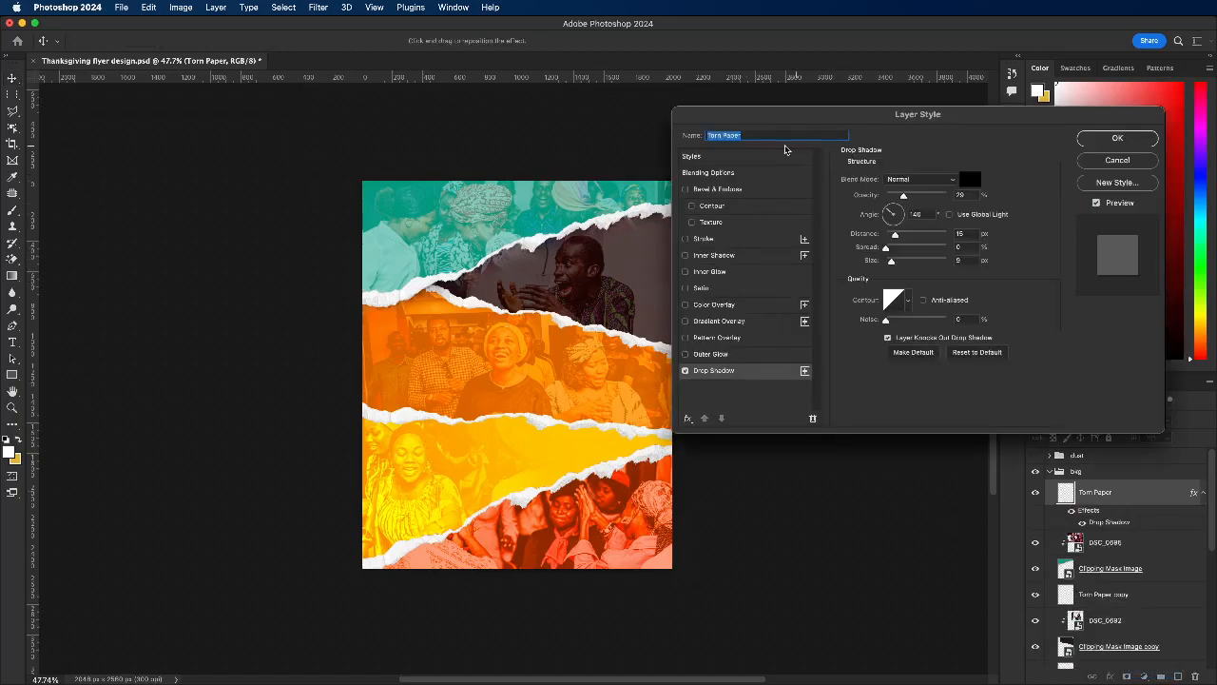
Step: Set the Torn Paper layer's drop shadow to 32% opacity, 118° angle, 27 px distance and 54 px size
click(925, 195)
drag(891, 260, 903, 261)
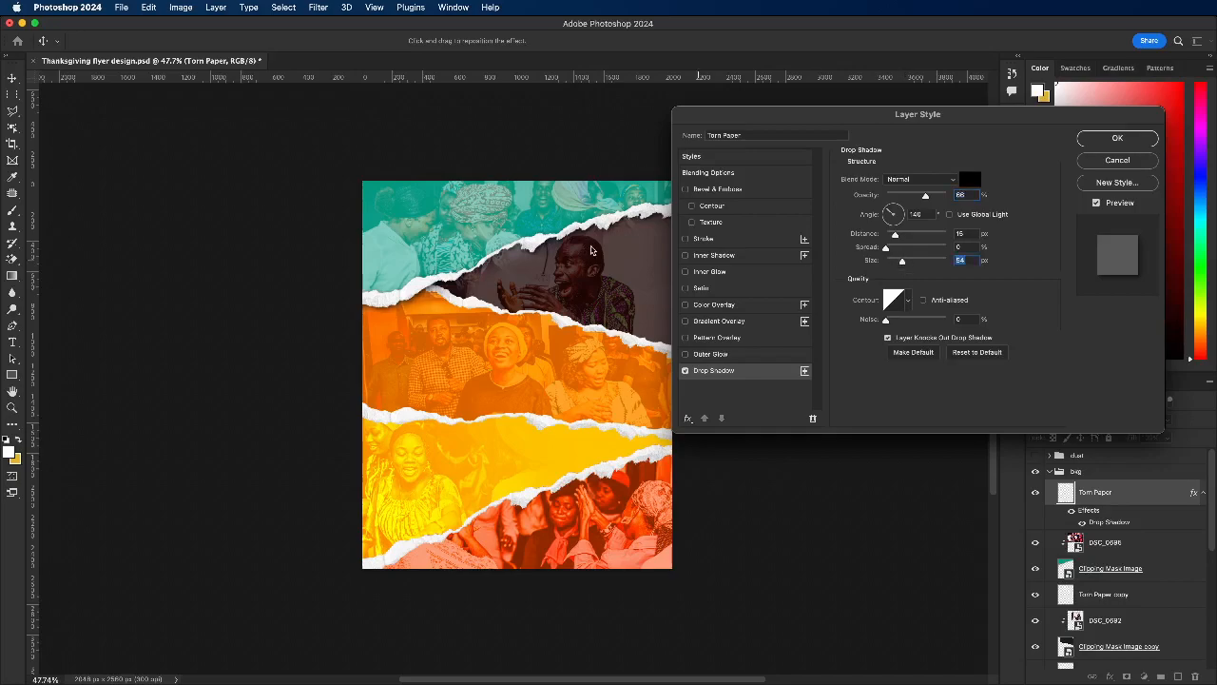
drag(539, 241, 542, 246)
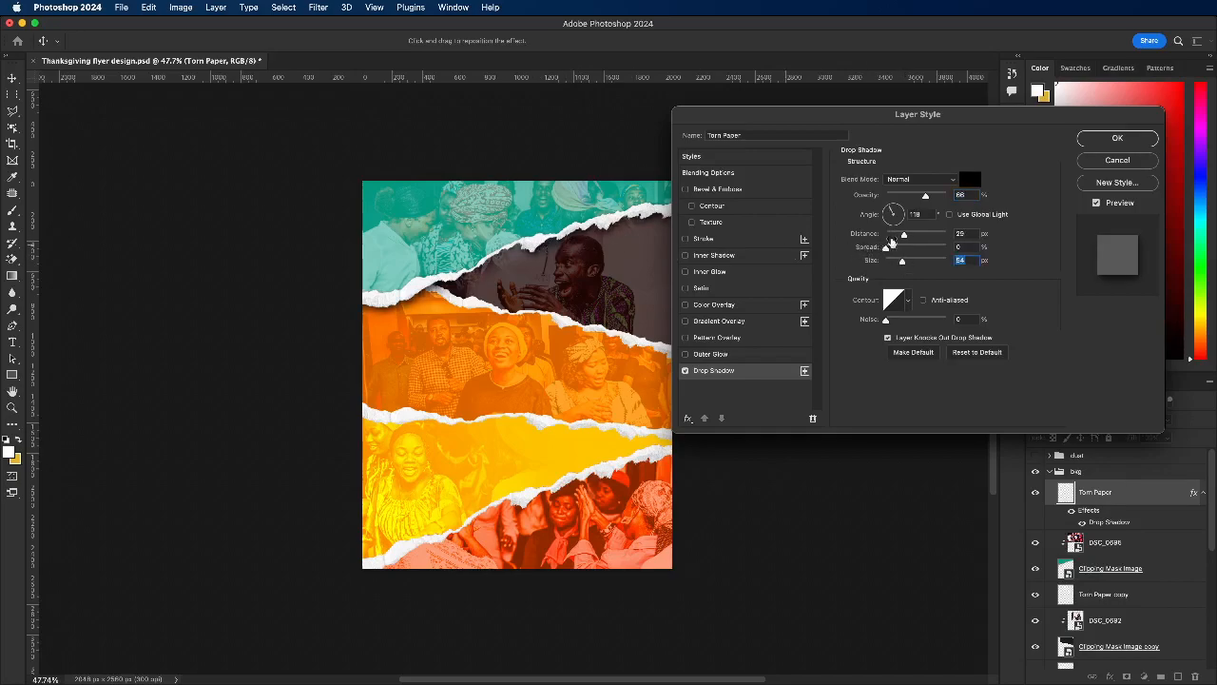
drag(905, 235, 903, 234)
click(905, 196)
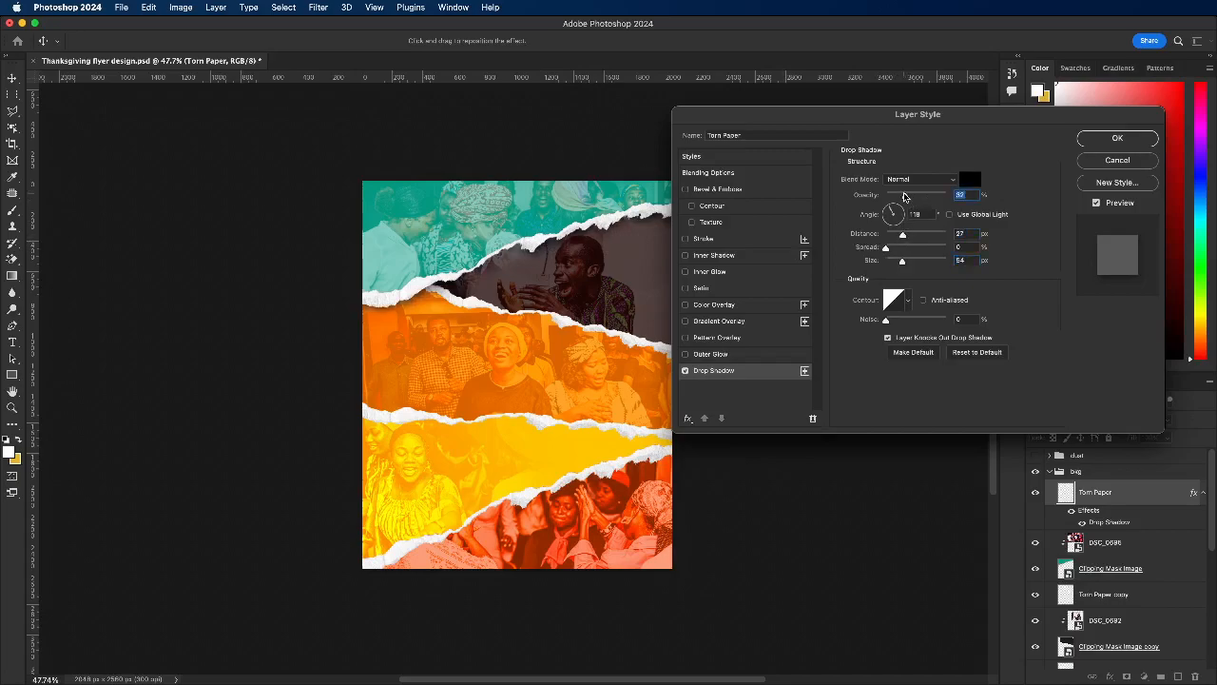
Step: Soften the Torn Paper drop shadow with a larger size, lower opacity and shorter distance, apply it, and copy the layer style
key(Down)
key(Down)
key(Down)
key(Down)
key(Down)
click(911, 262)
click(900, 196)
click(896, 236)
click(1100, 139)
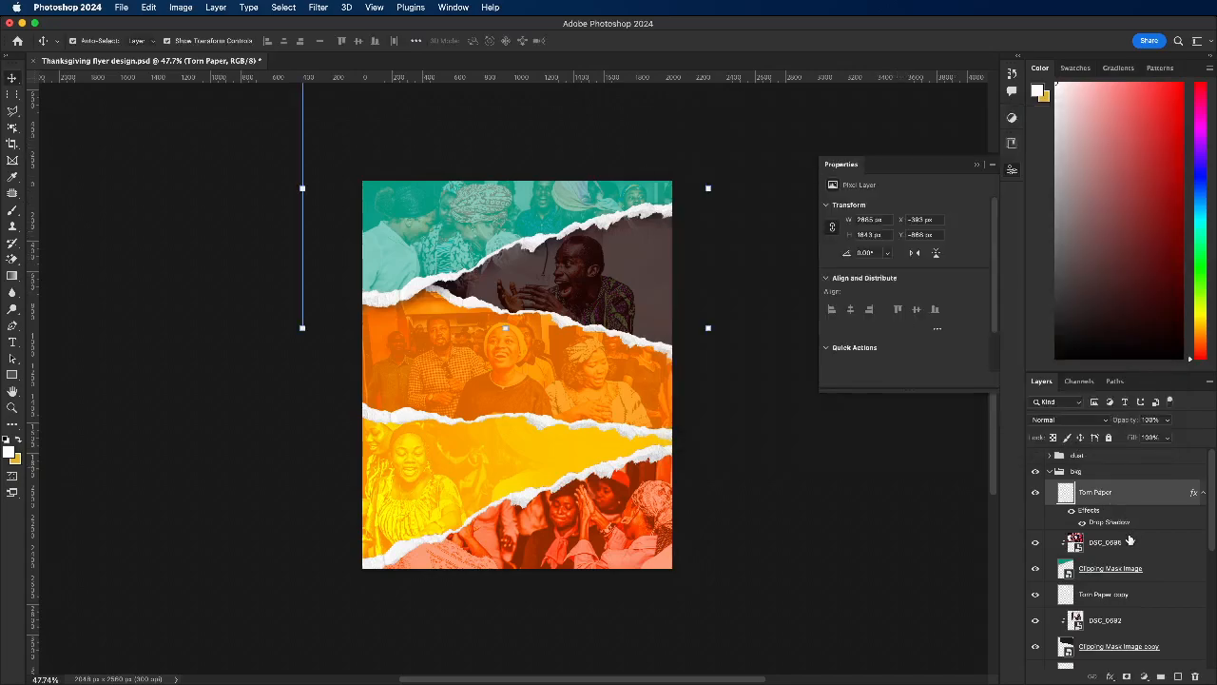
right_click(1108, 522)
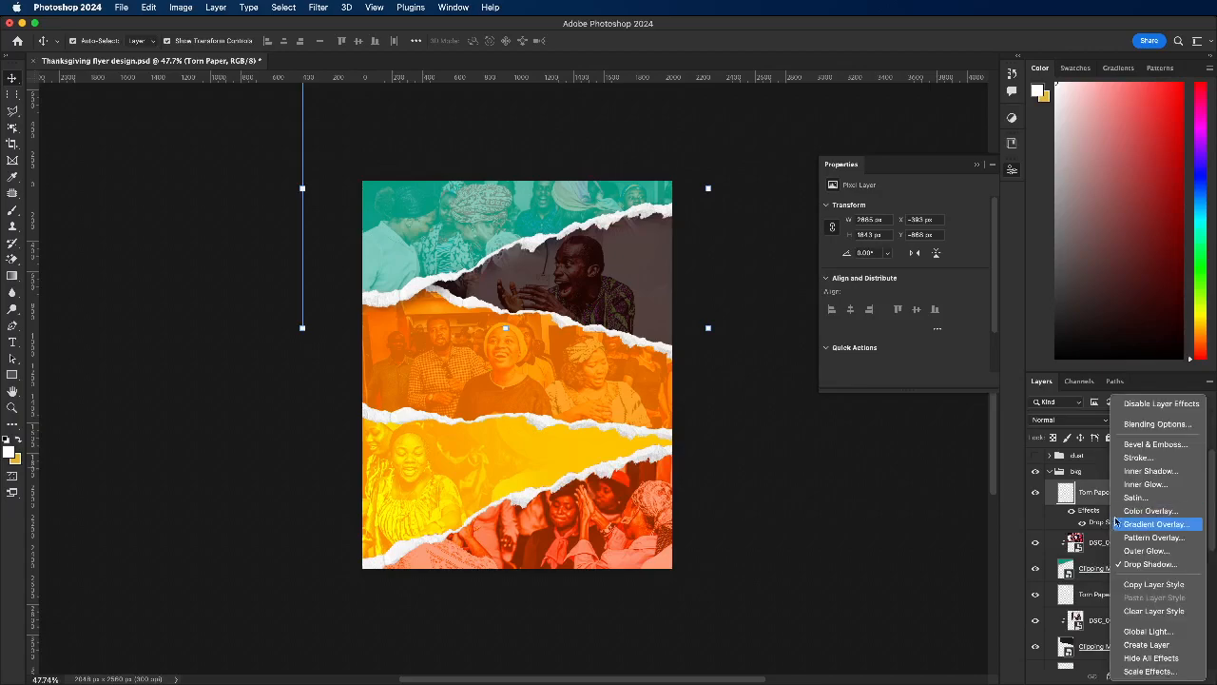
click(1138, 584)
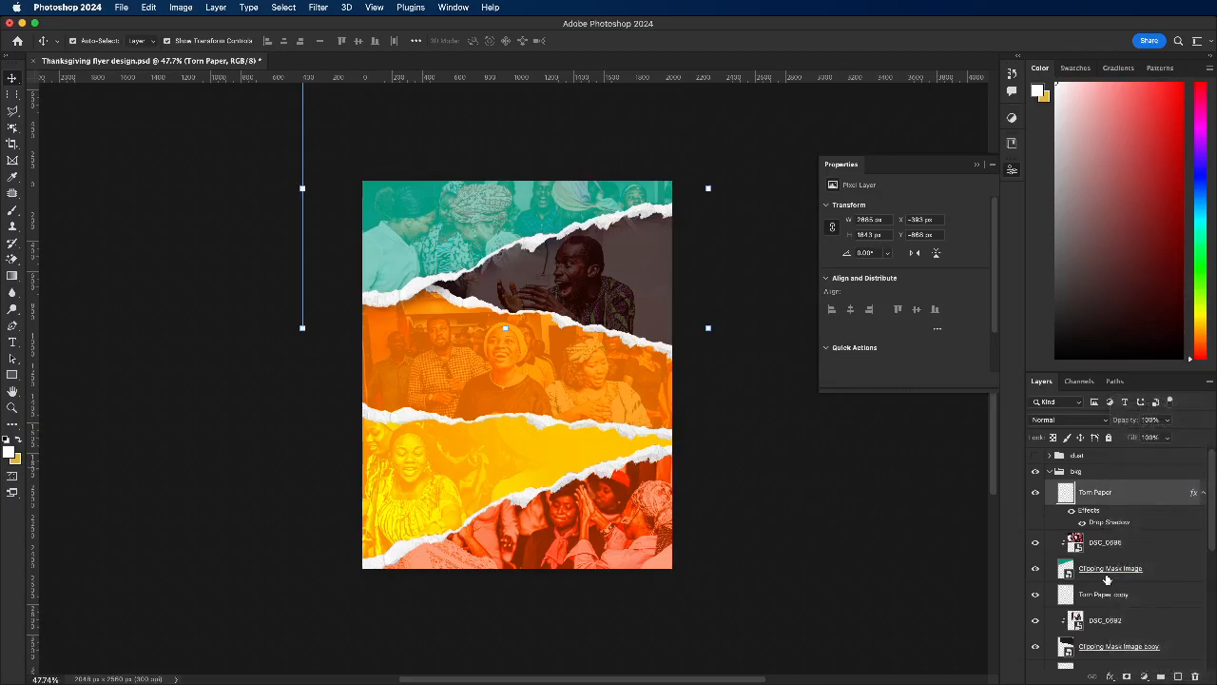
Step: Hide the Drop Shadow effect inside the green strip's Clipping Mask Image smart object and save it back to the flyer
click(1068, 574)
double_click(1068, 573)
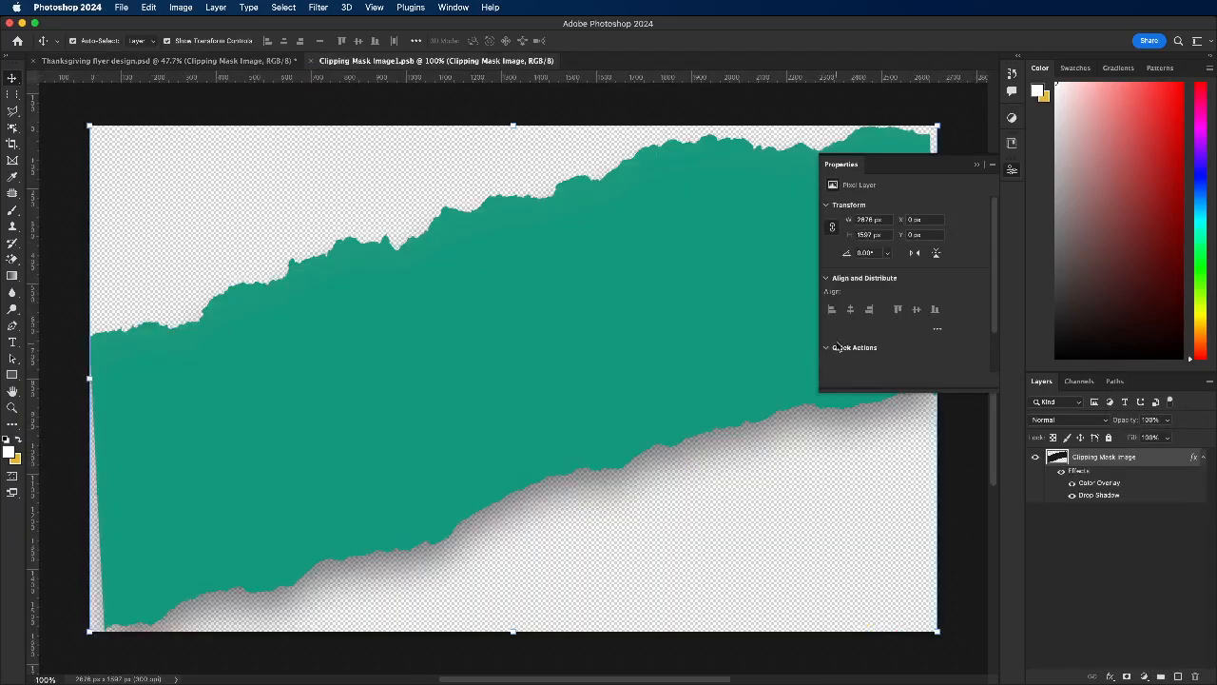
click(1072, 494)
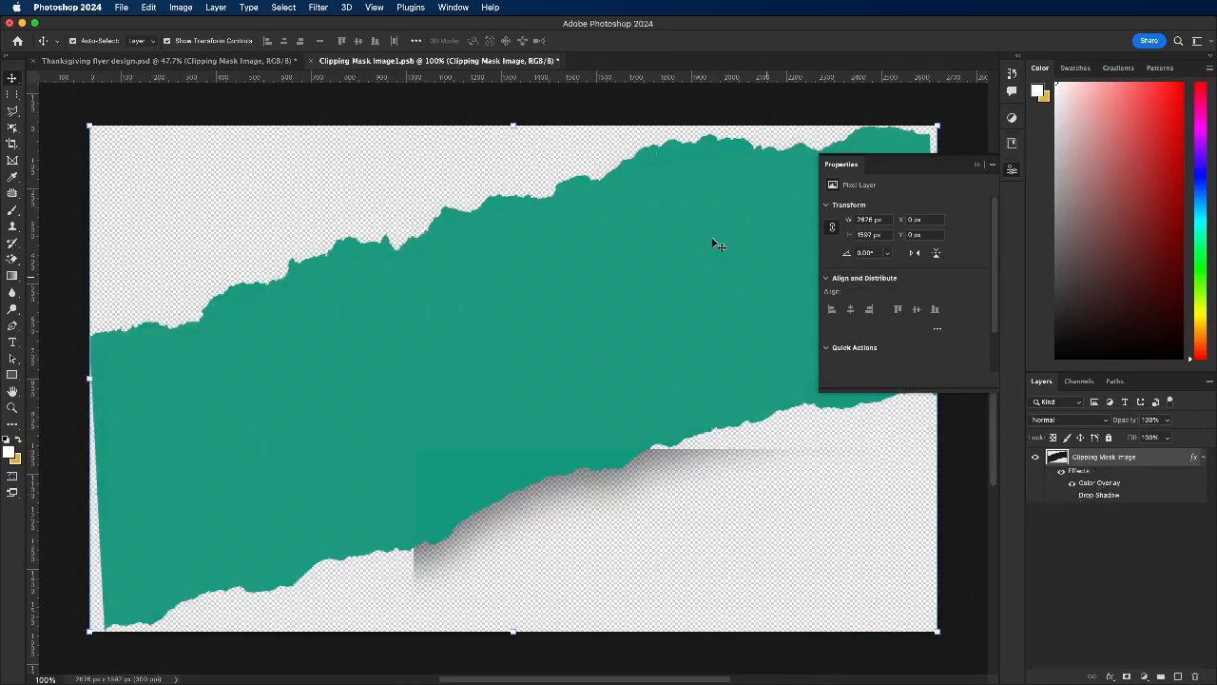
click(312, 61)
click(607, 261)
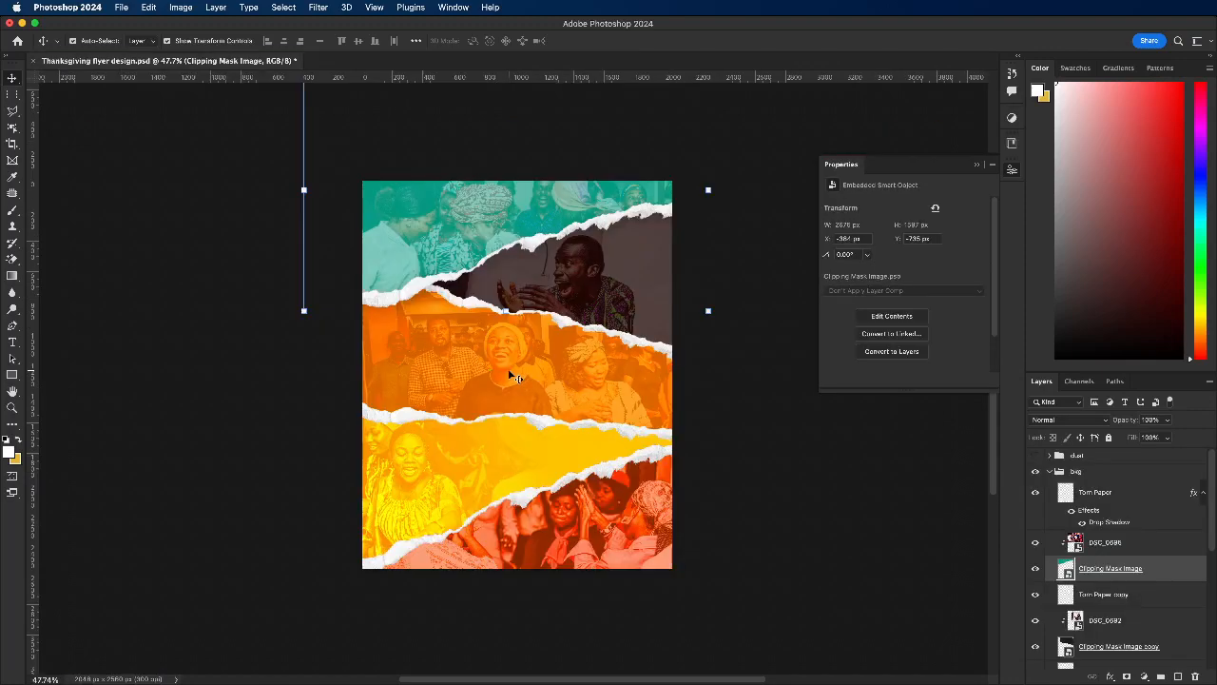
click(624, 342)
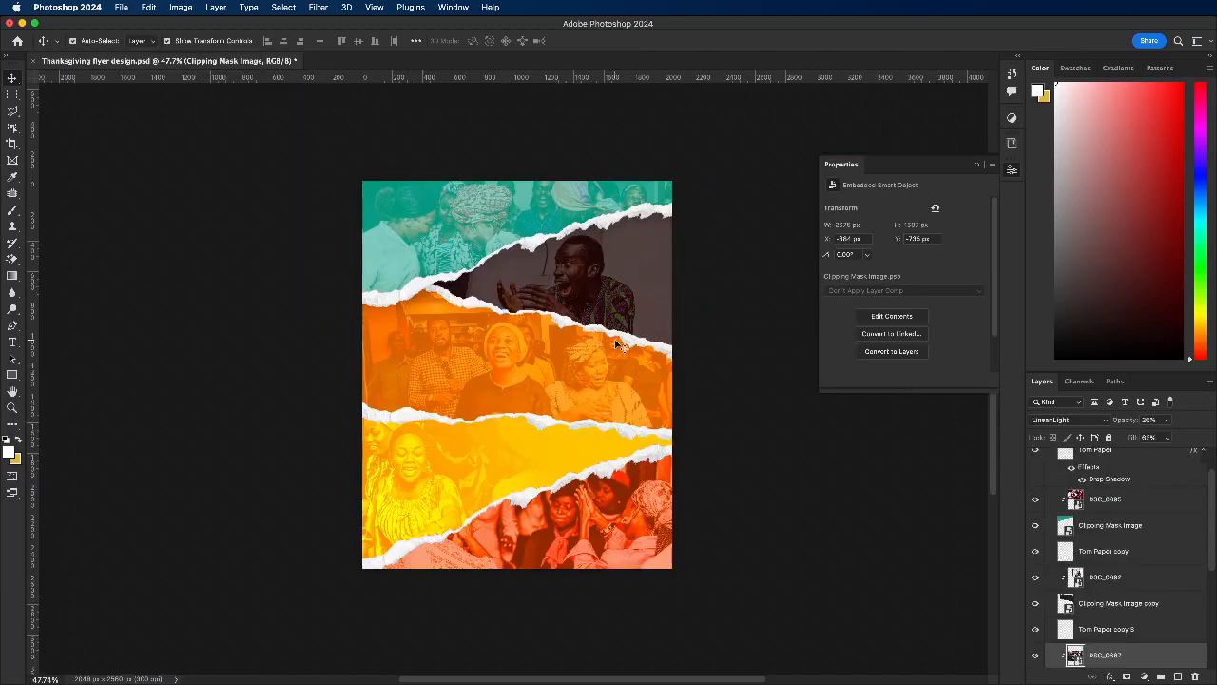
Step: Paste the copied drop shadow style onto the Torn Paper copy, Torn Paper copy 3 and Torn Paper copy 2 layers
right_click(1096, 554)
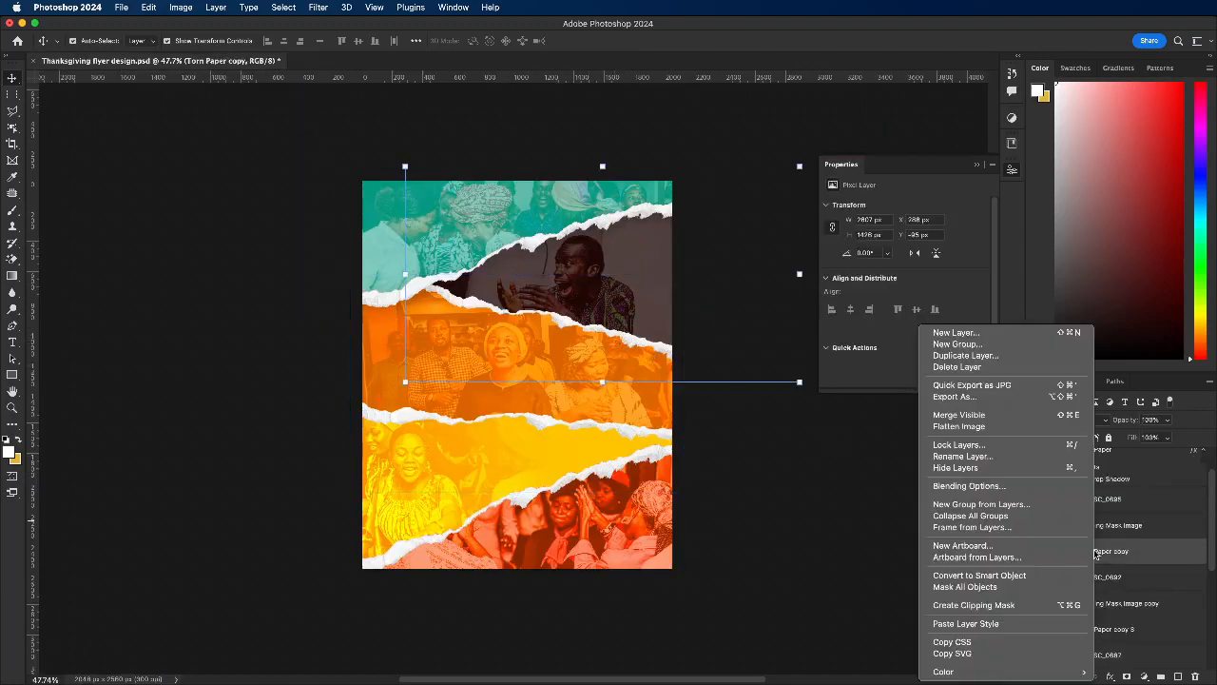
click(965, 623)
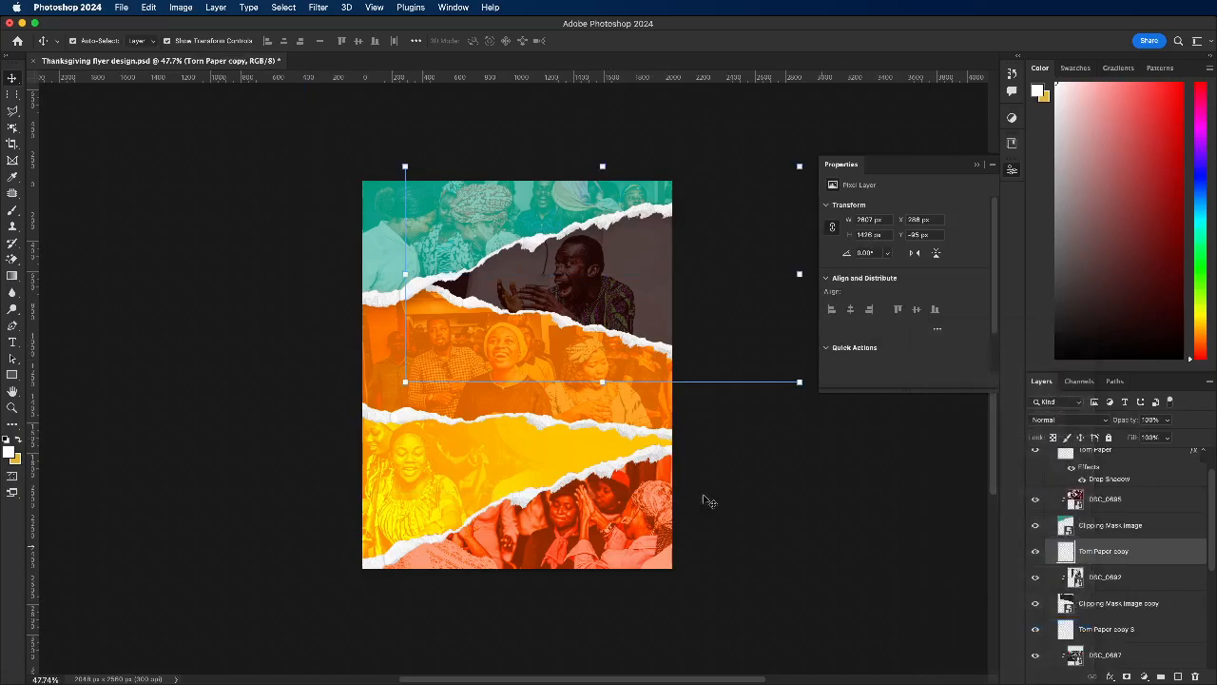
click(608, 429)
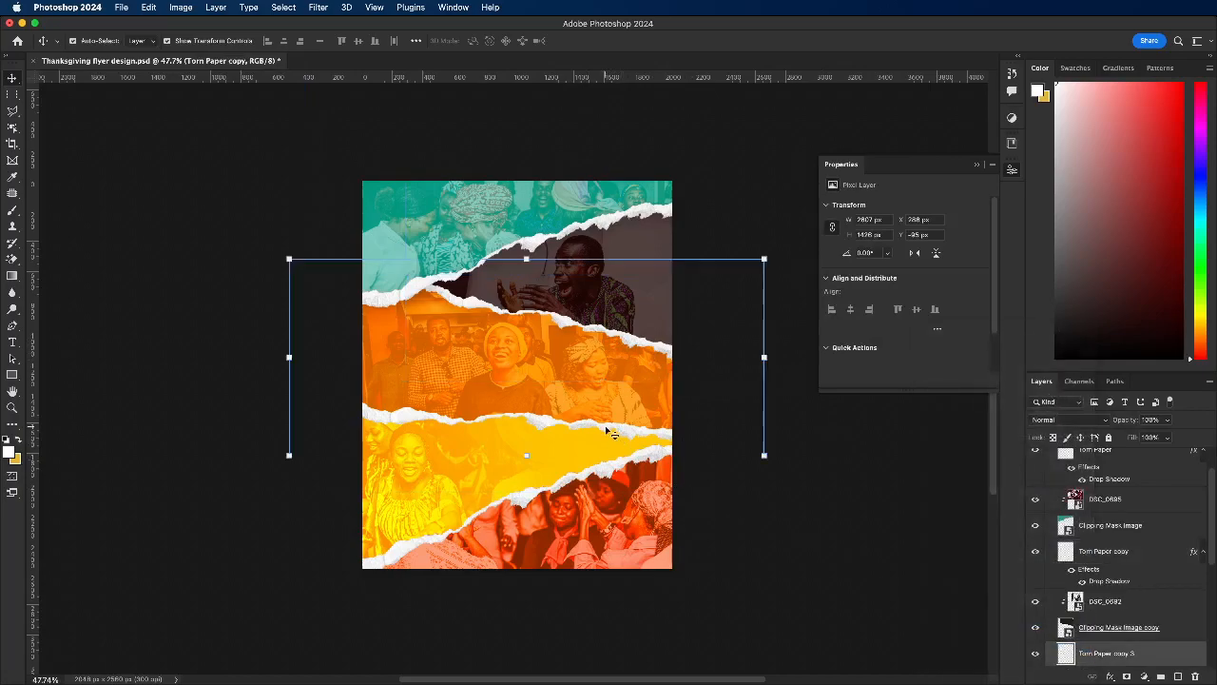
right_click(1096, 651)
click(967, 623)
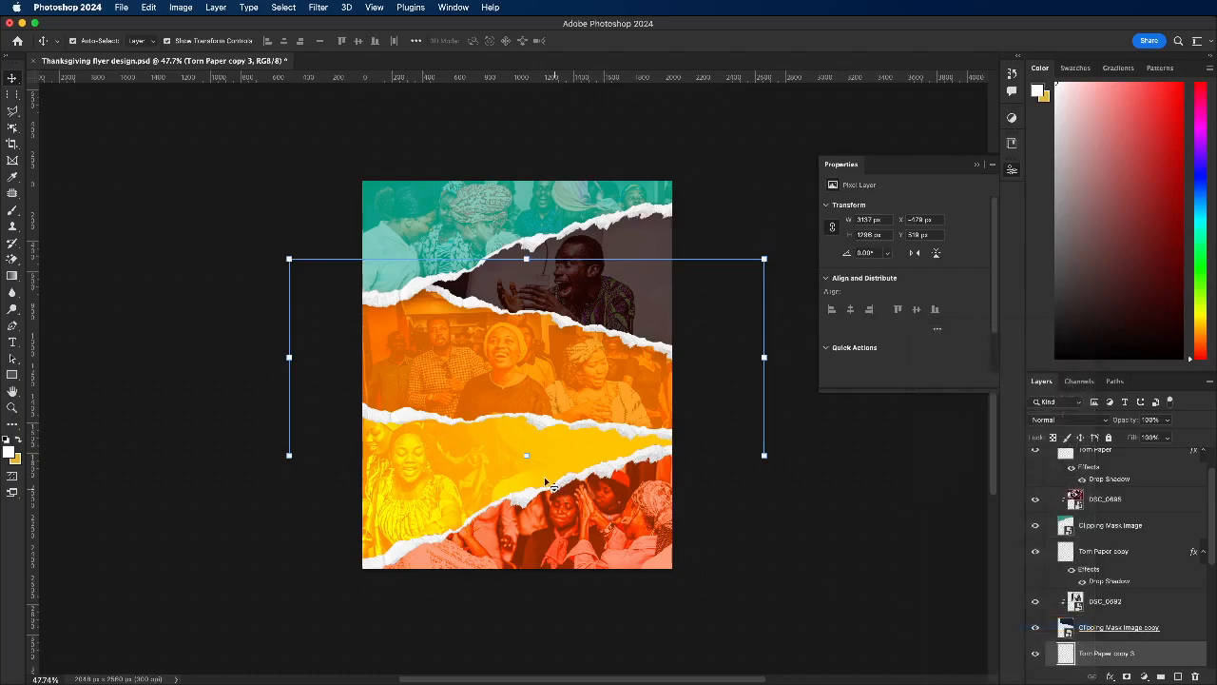
click(522, 501)
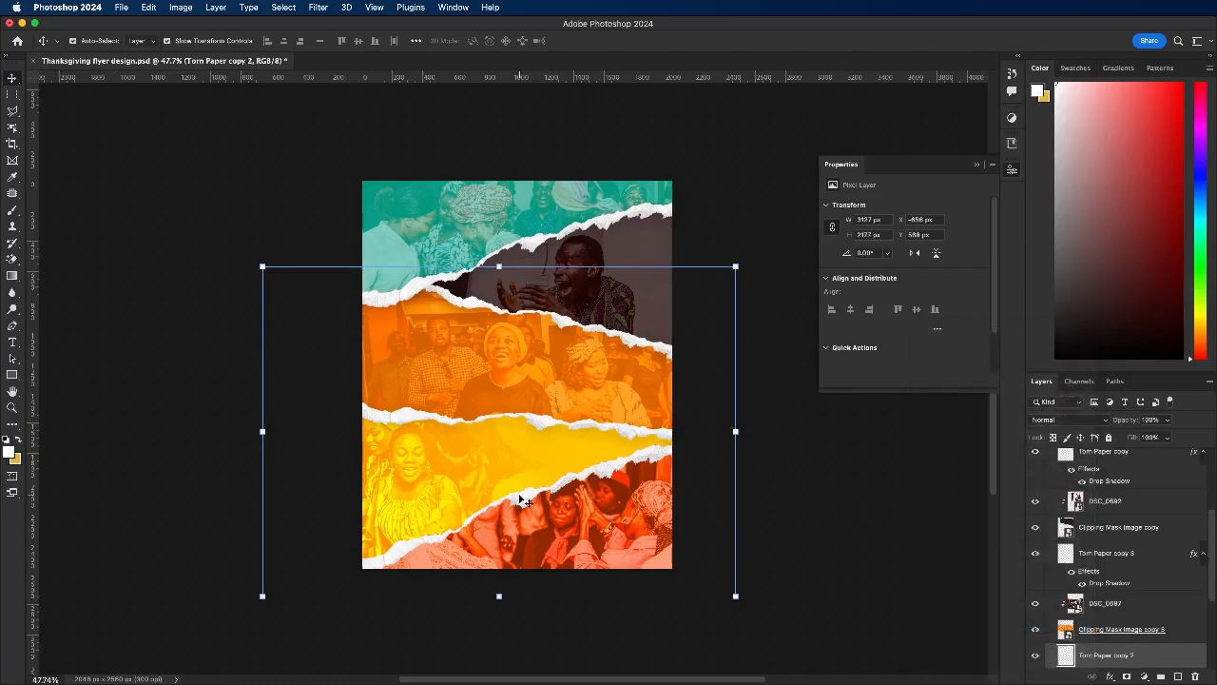
right_click(1123, 656)
click(1006, 624)
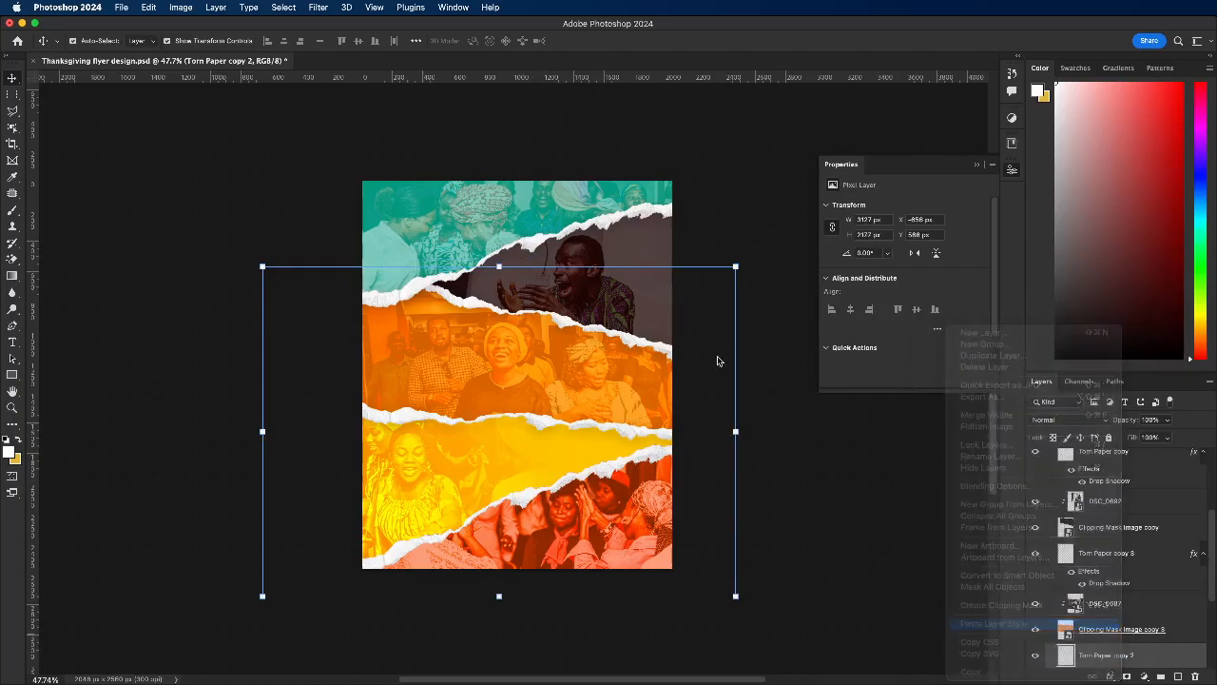
click(792, 479)
Step: Collapse the bkg group in the layer stack and lock it
scroll(416, 425, down, 1)
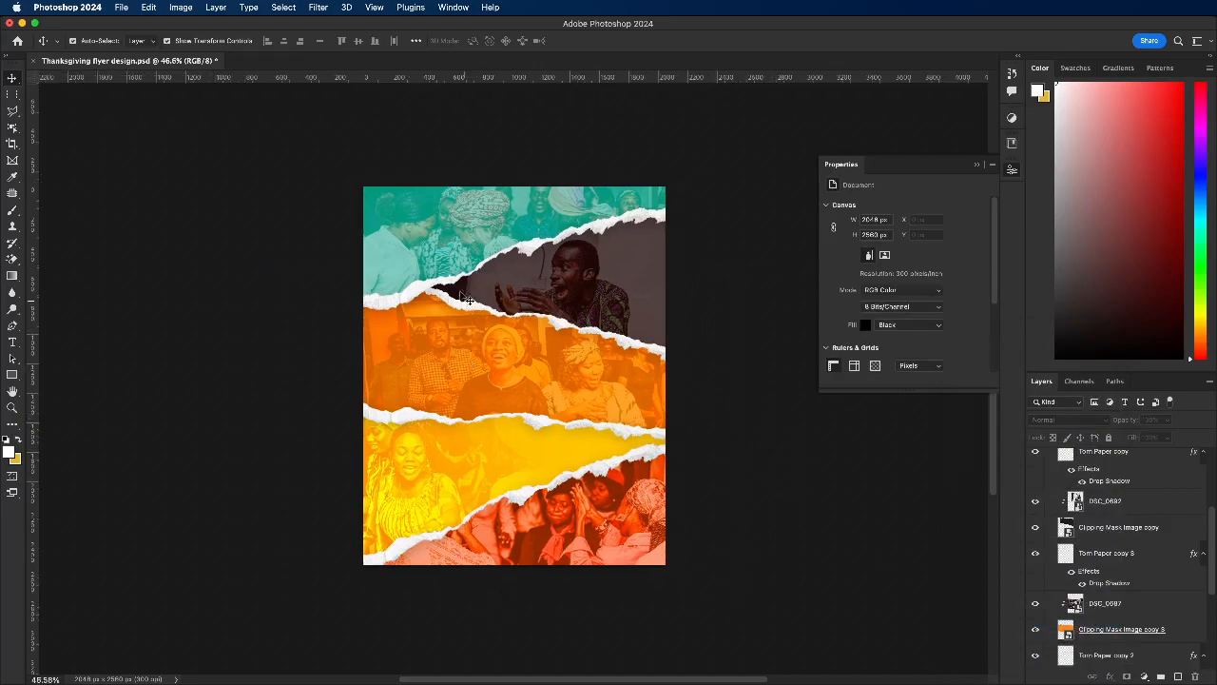
scroll(381, 285, down, 3)
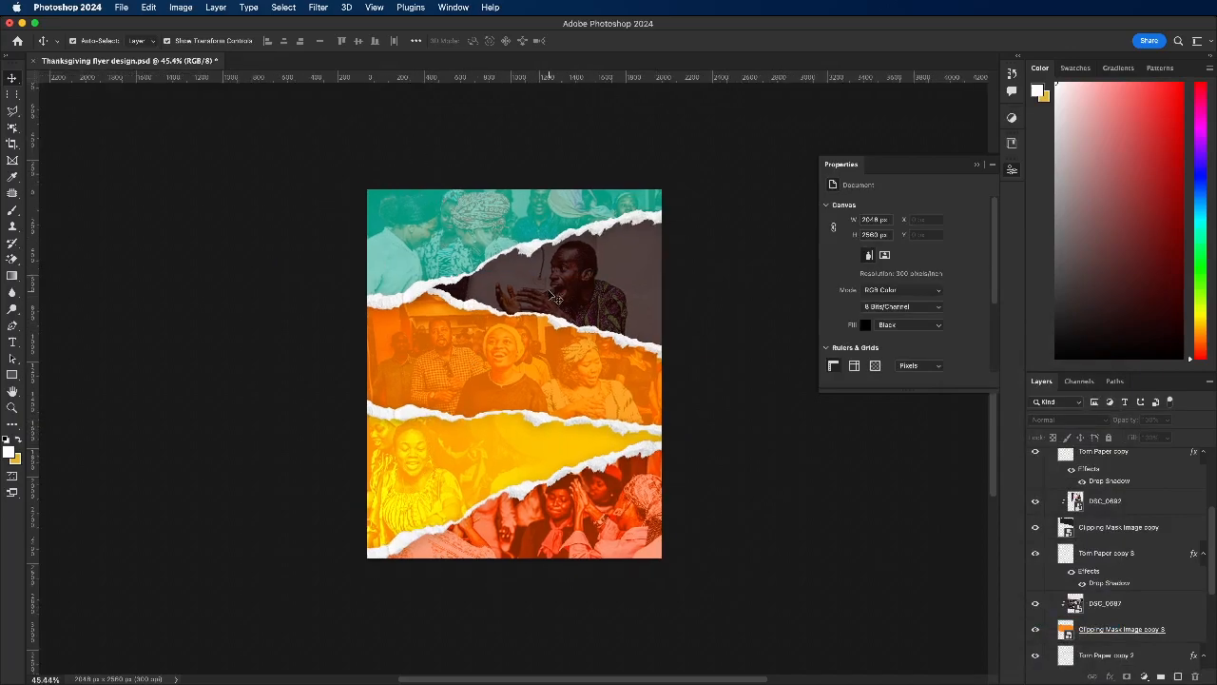
scroll(537, 405, up, 2)
scroll(1084, 561, up, 5)
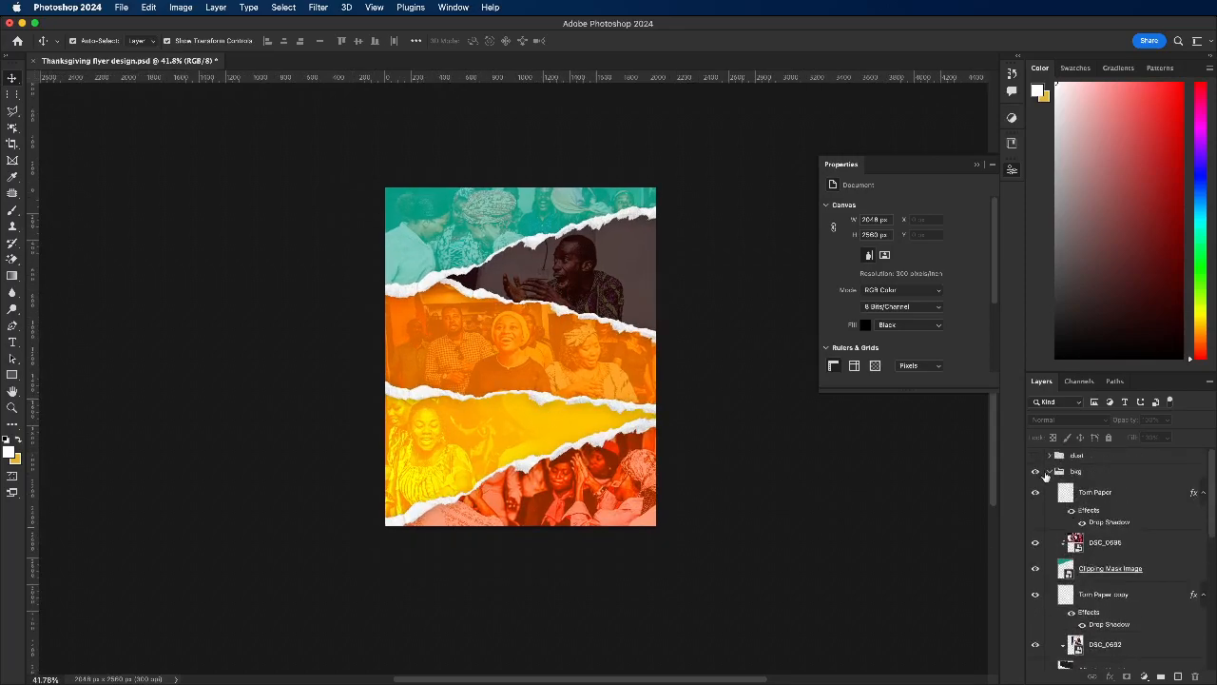
click(1049, 472)
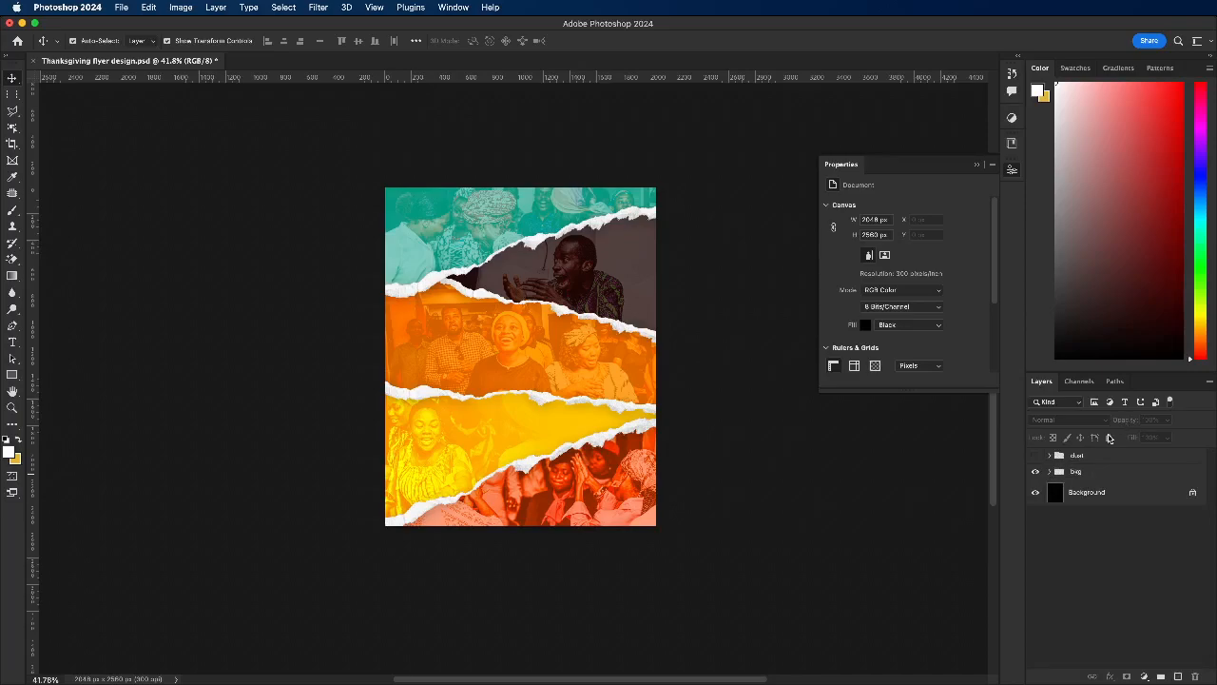
click(1114, 472)
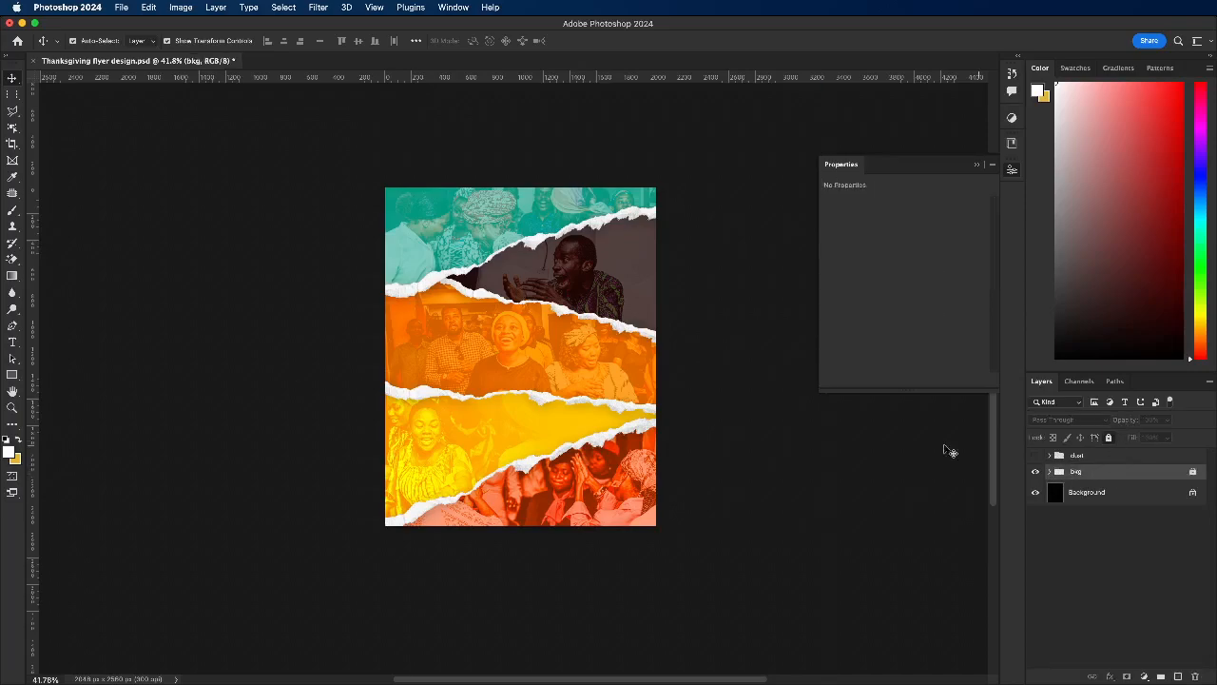
scroll(484, 303, up, 1)
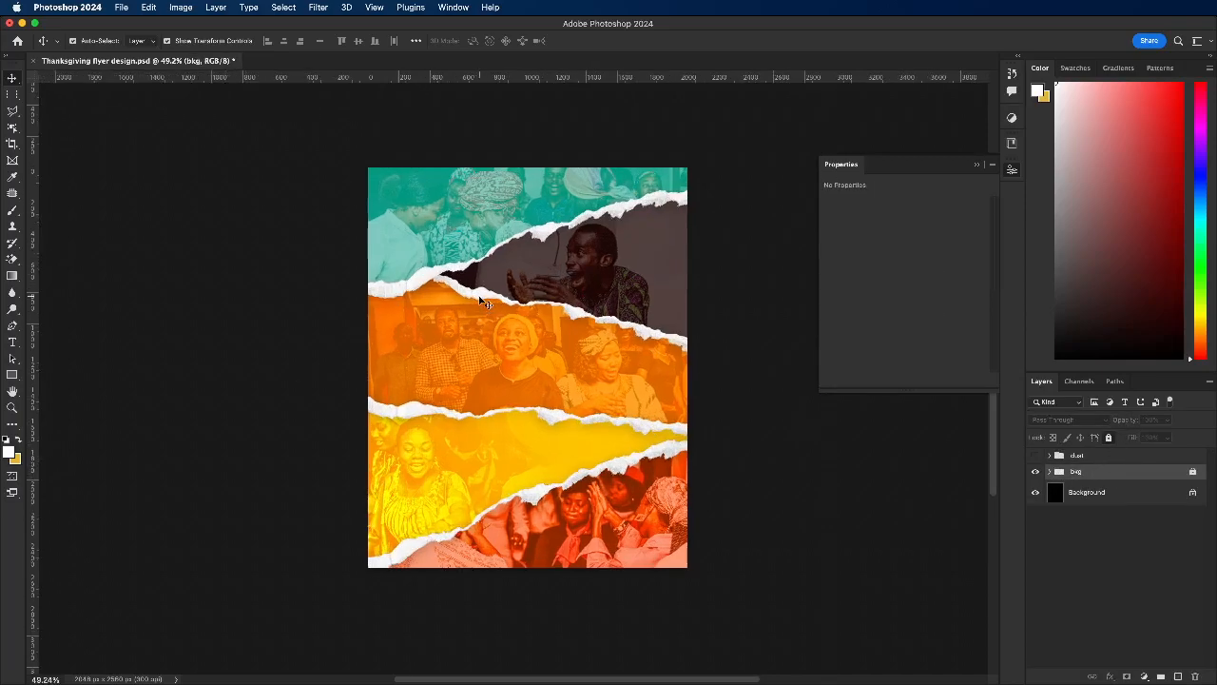
click(223, 255)
click(17, 41)
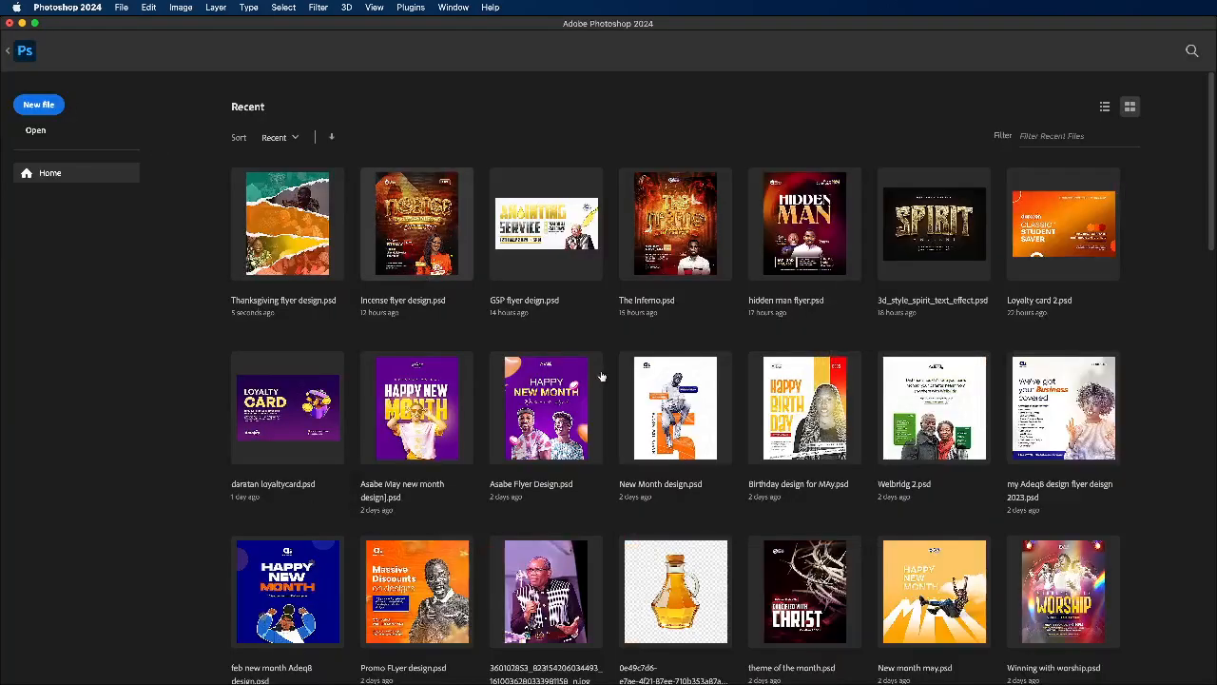
scroll(599, 371, down, 1)
scroll(599, 365, down, 1)
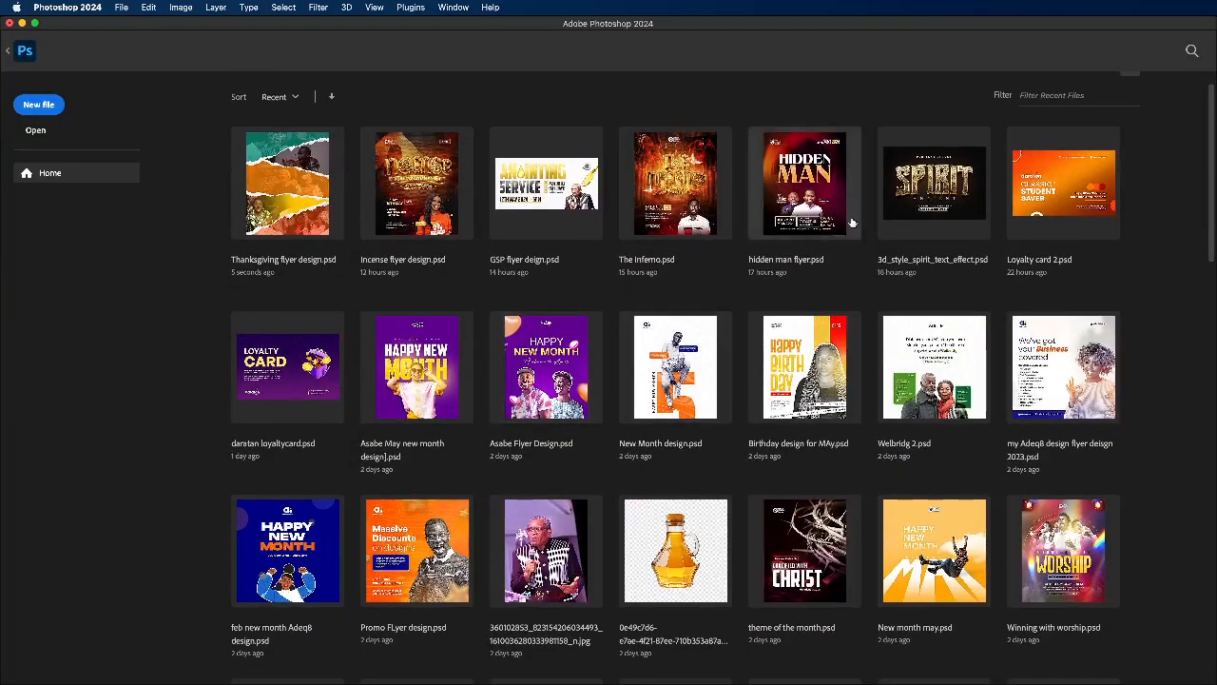
click(10, 51)
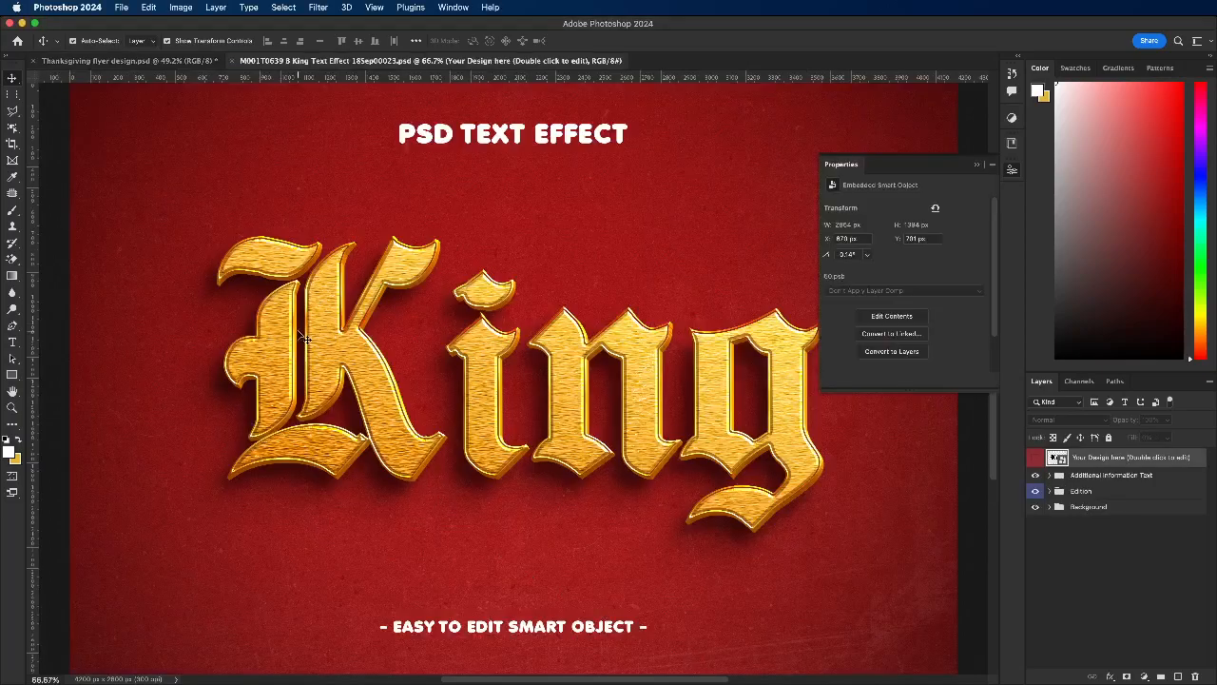
Step: Inspect the King text effect template with its Background group hidden, and show the group again
scroll(493, 354, down, 5)
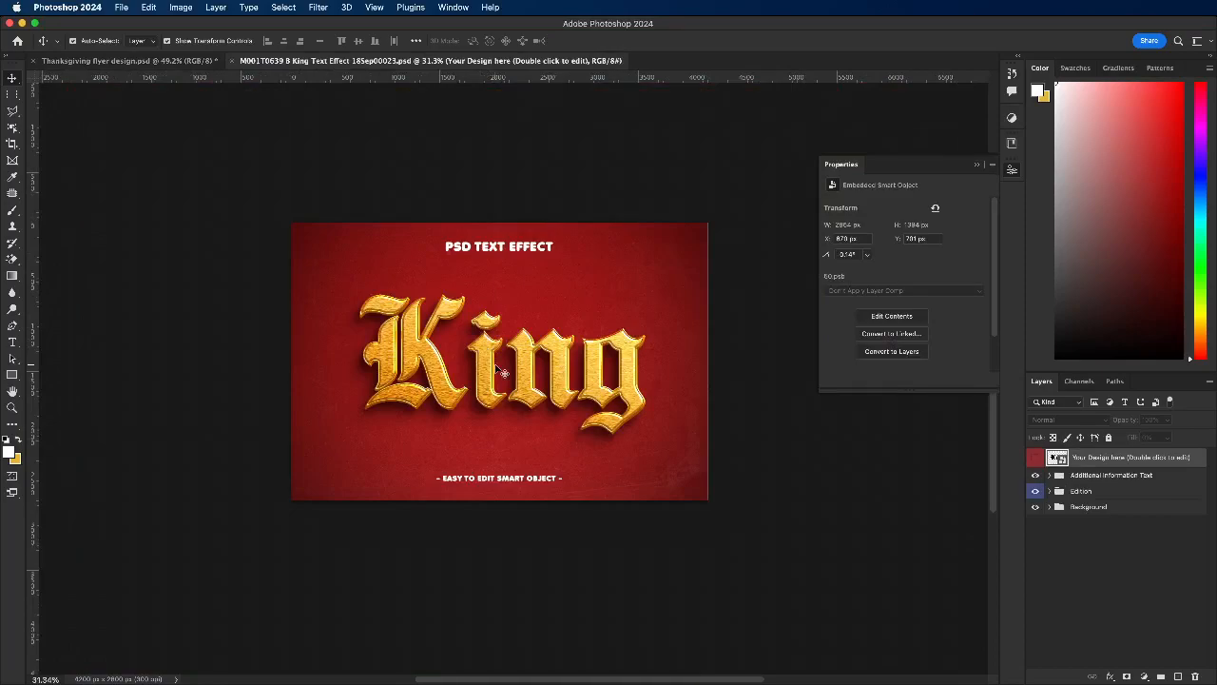
click(499, 373)
scroll(499, 373, up, 4)
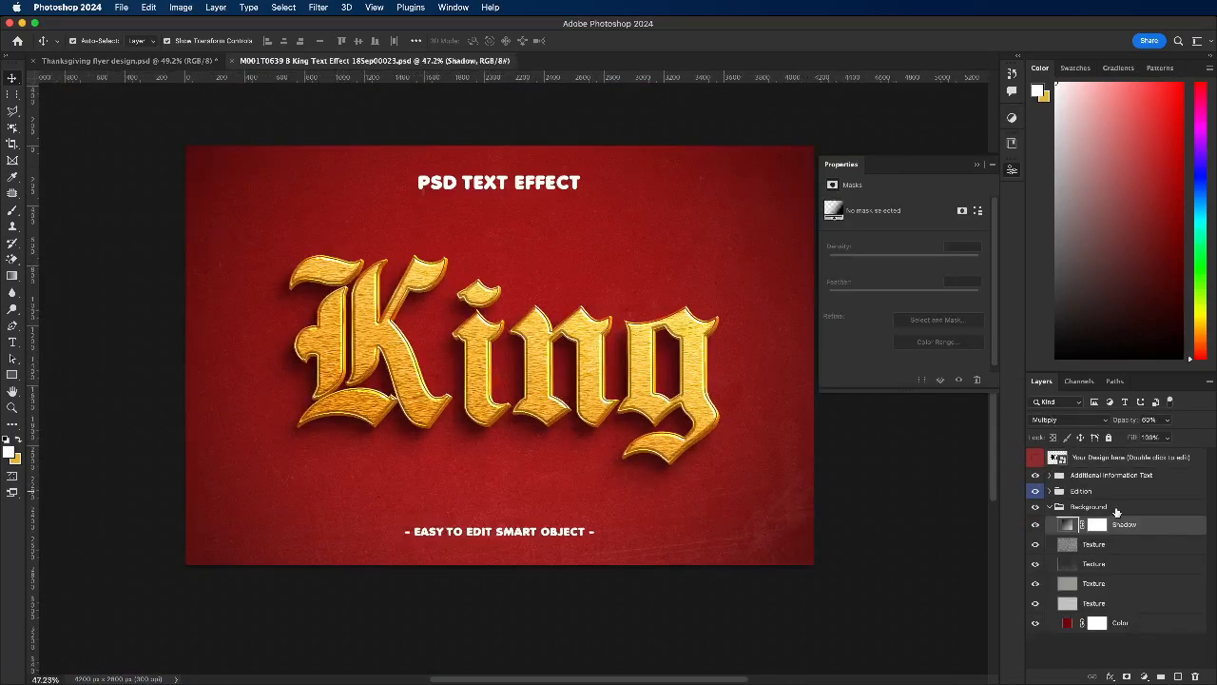
click(1048, 508)
click(1037, 507)
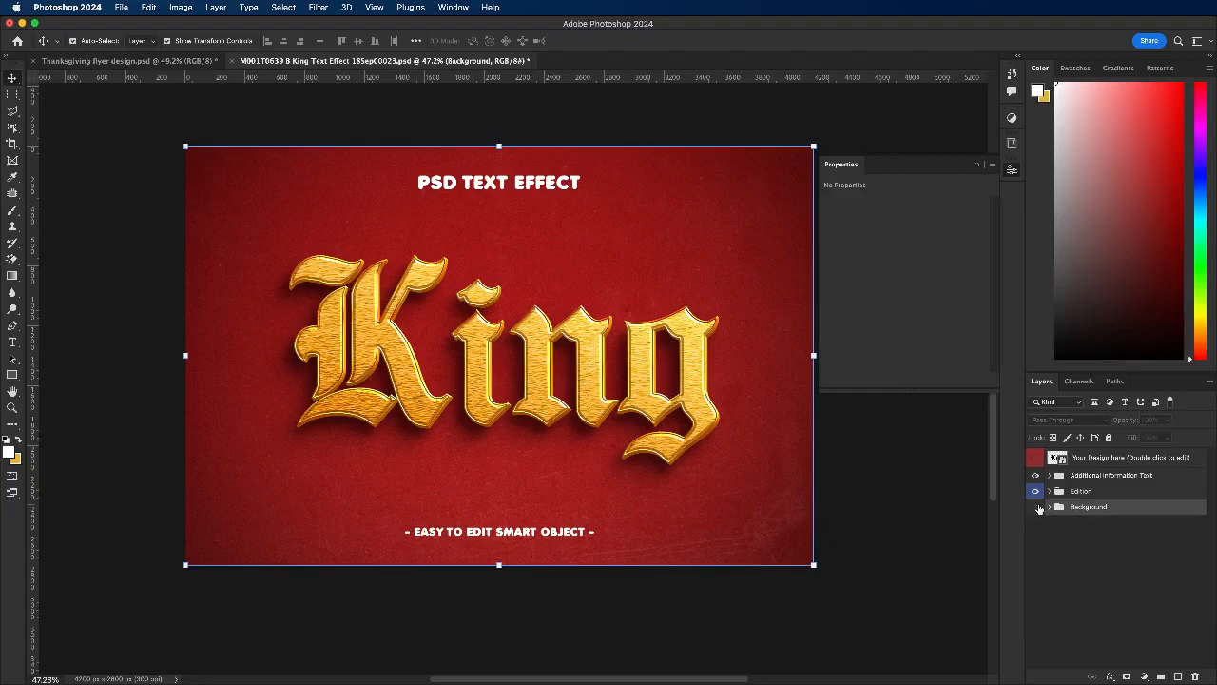
click(1037, 507)
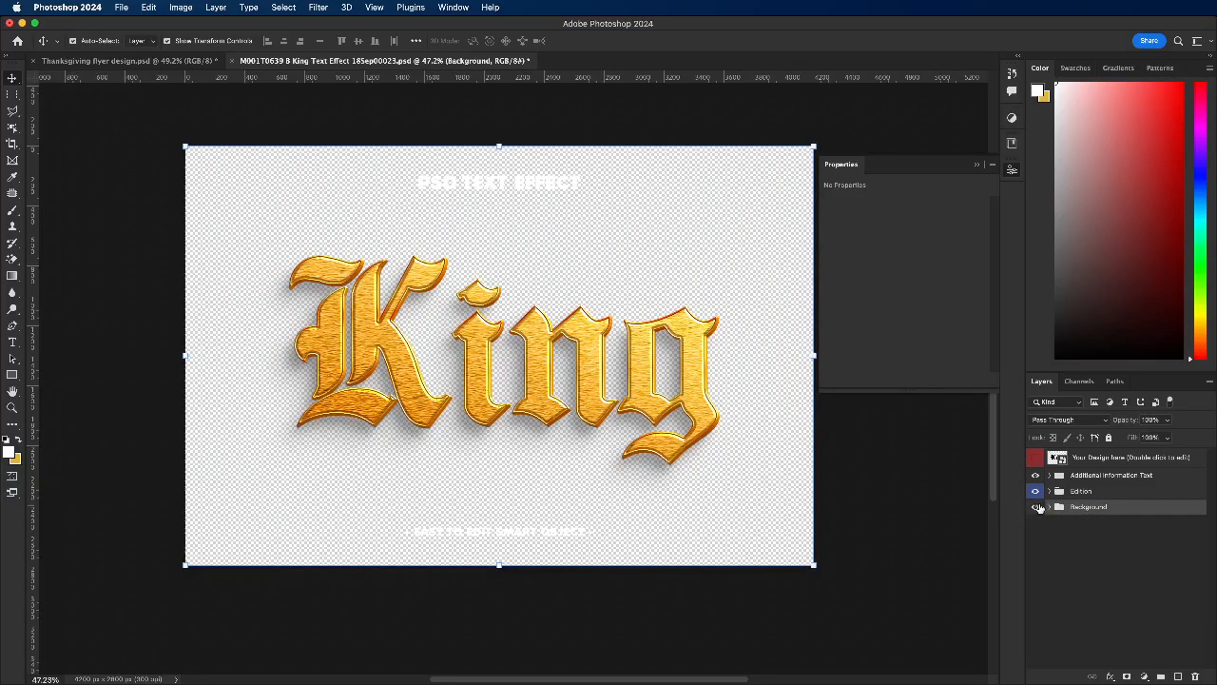
Step: Open the text effect's Your Design here smart object and replace the word King with THANKS GIVING on two lines
double_click(1057, 457)
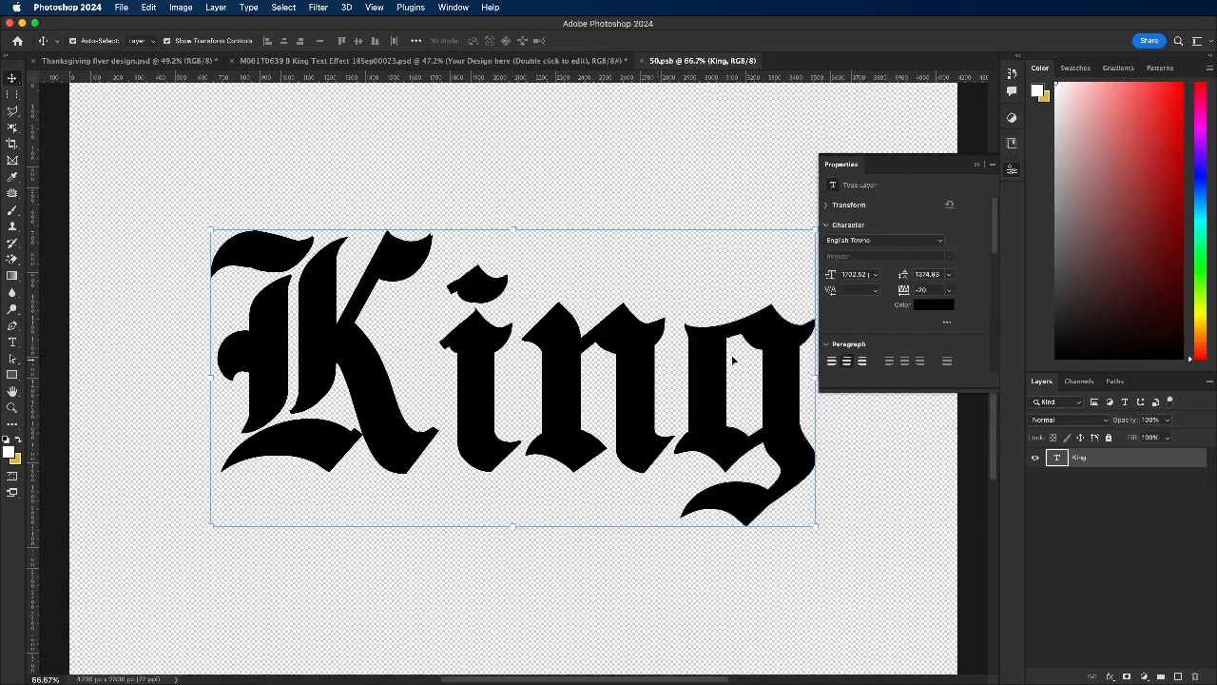
double_click(475, 398)
text(THANK)
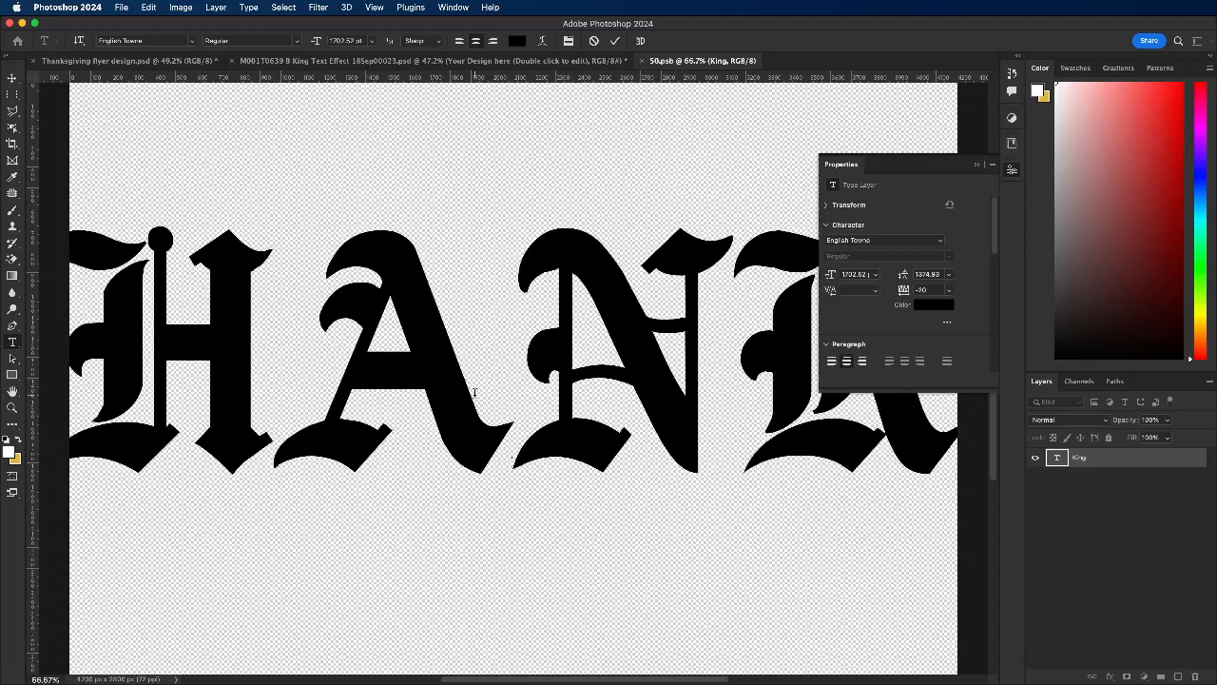
text(GIVINGS)
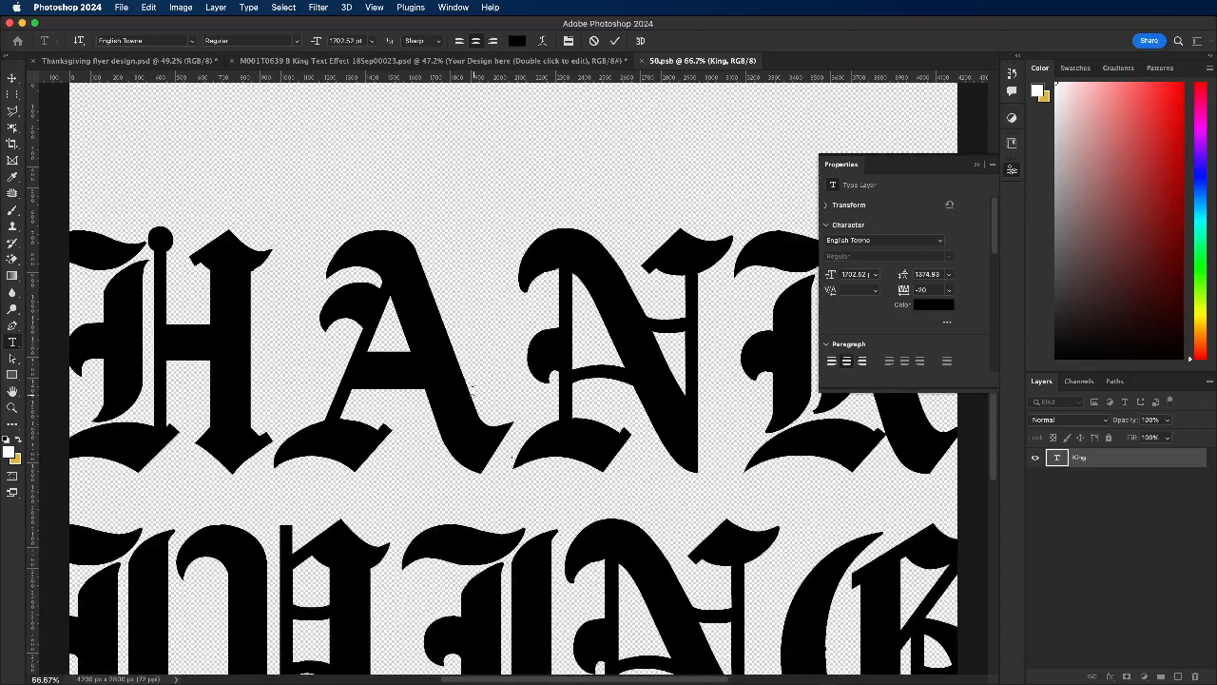
Step: Set the tracking of the whole THANKS GIVING text to 0 and its font size to 300 pt
key(super+a)
click(948, 290)
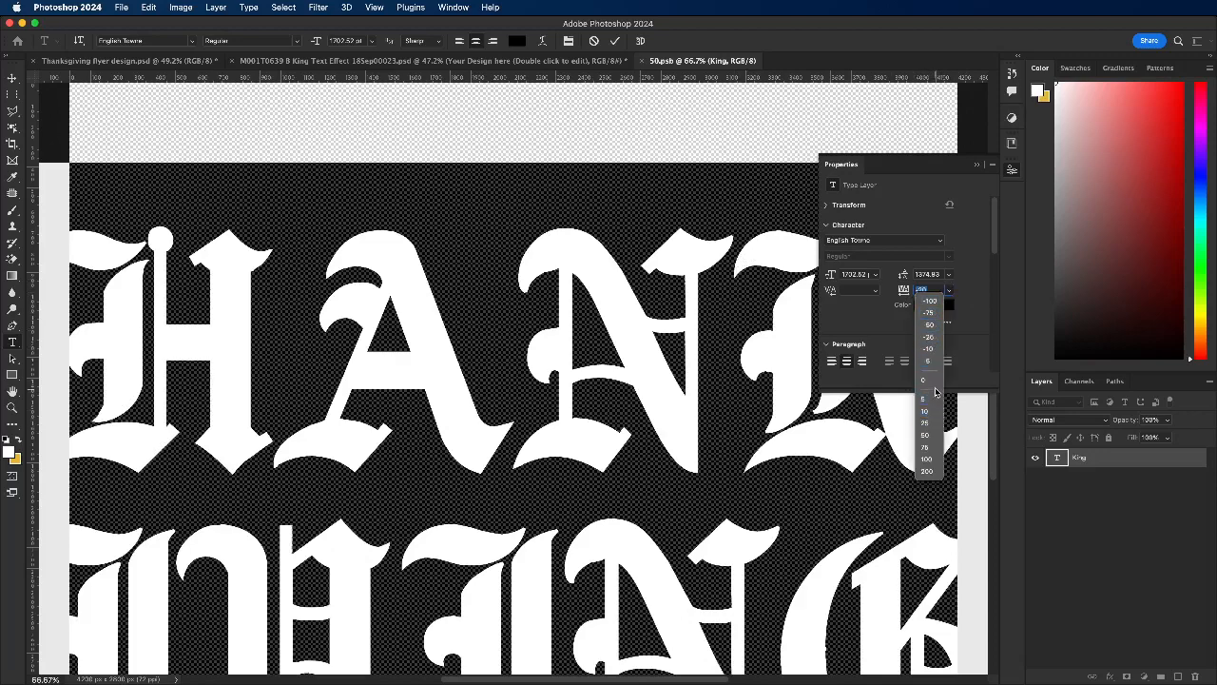
click(927, 381)
click(875, 275)
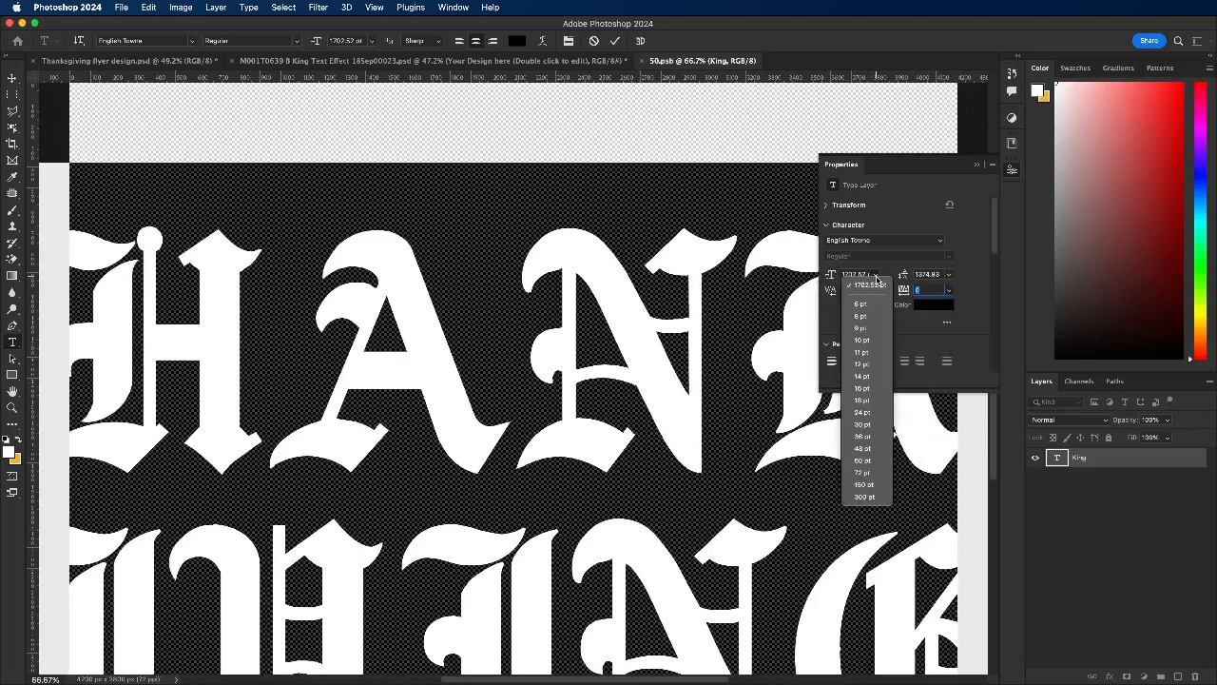
click(863, 497)
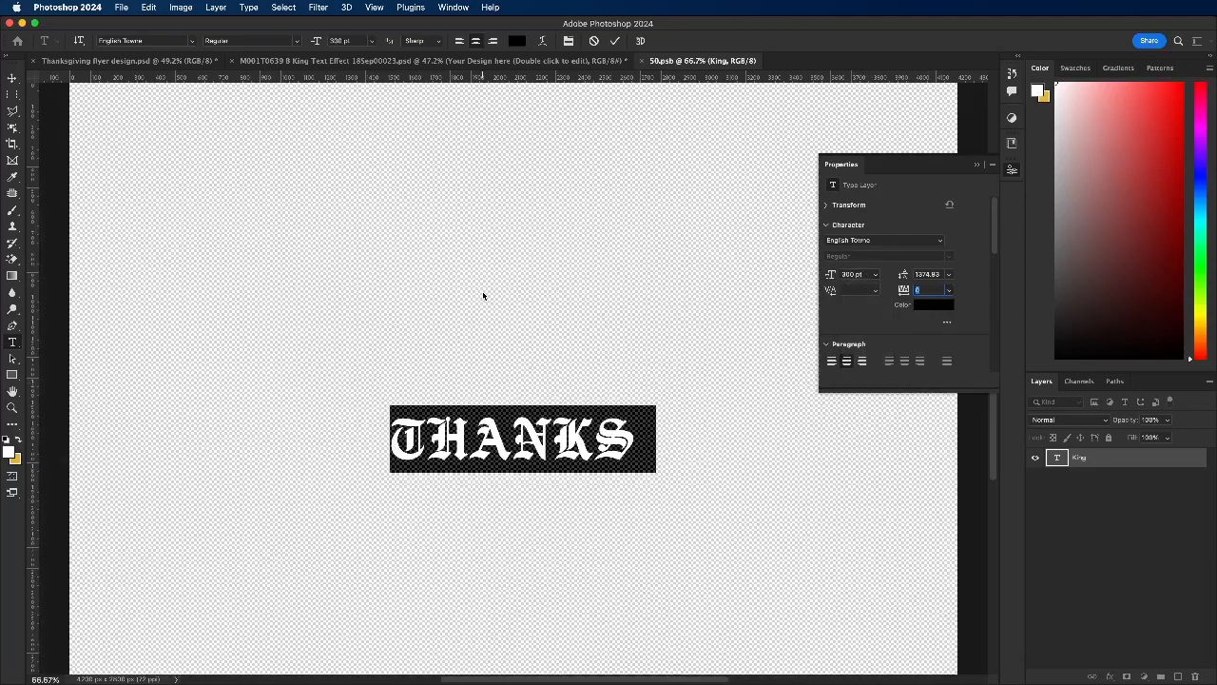
scroll(489, 293, down, 5)
scroll(491, 298, up, 1)
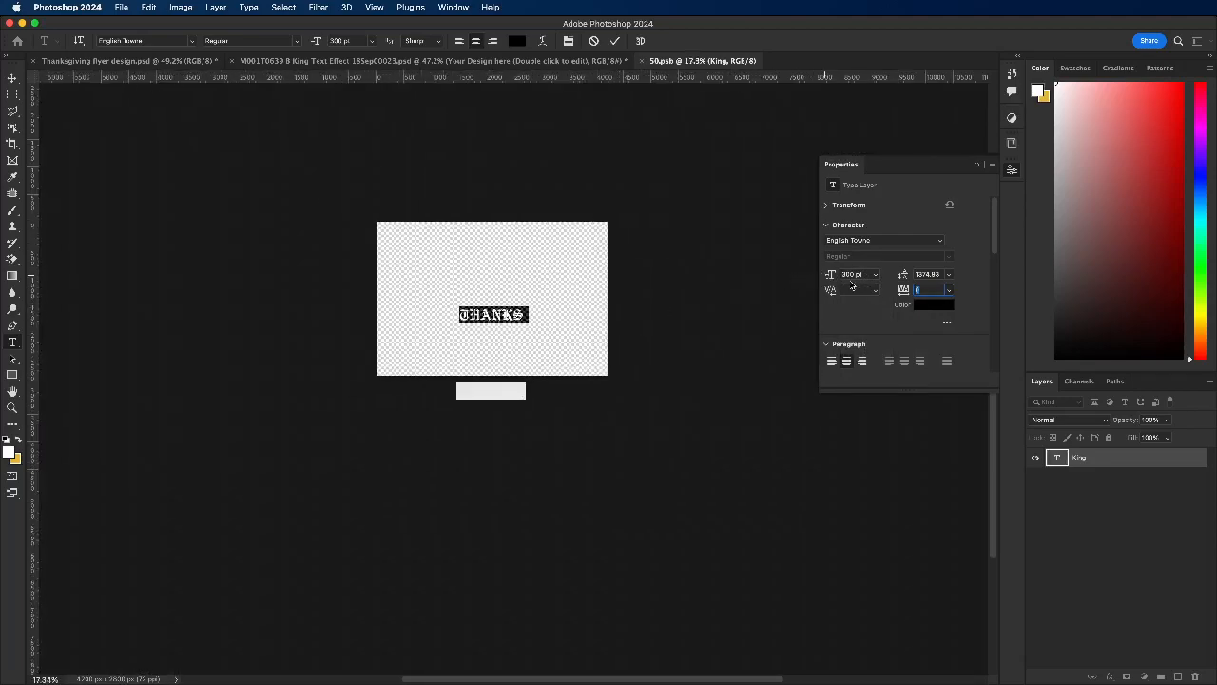
Step: Set the THANKS GIVING text's leading to Auto and replace the stray last character with S so the second line reads GIVINGS
click(949, 275)
click(928, 284)
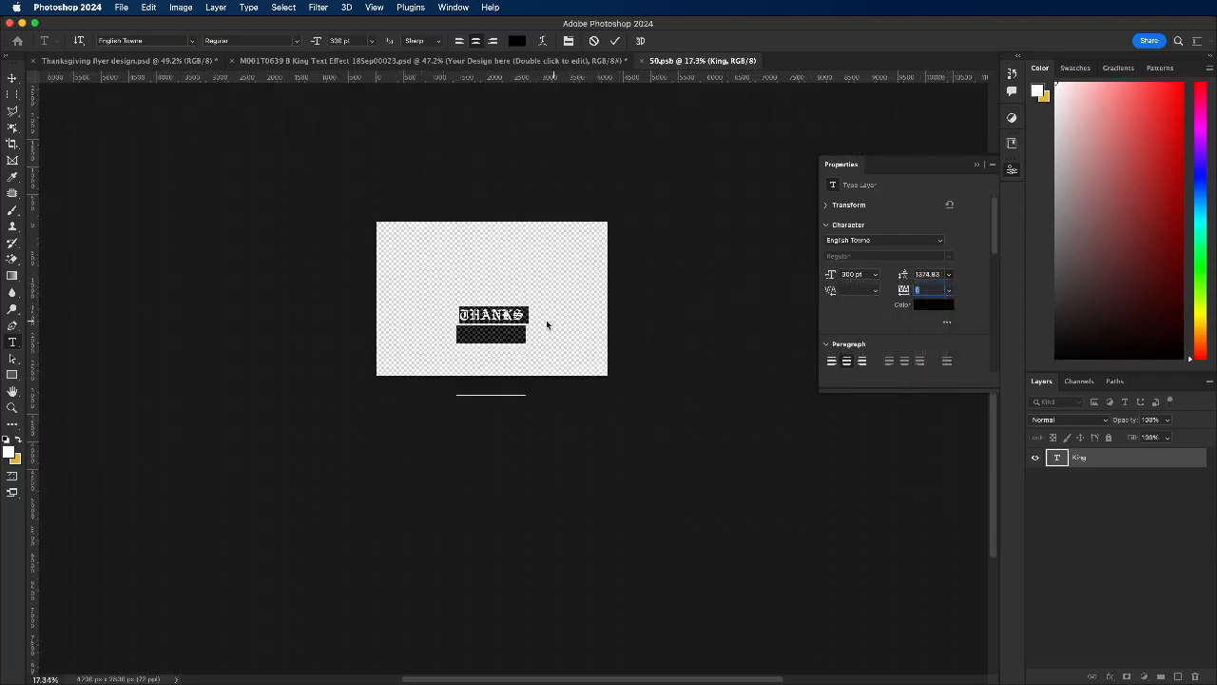
scroll(537, 322, up, 2)
scroll(462, 343, up, 1)
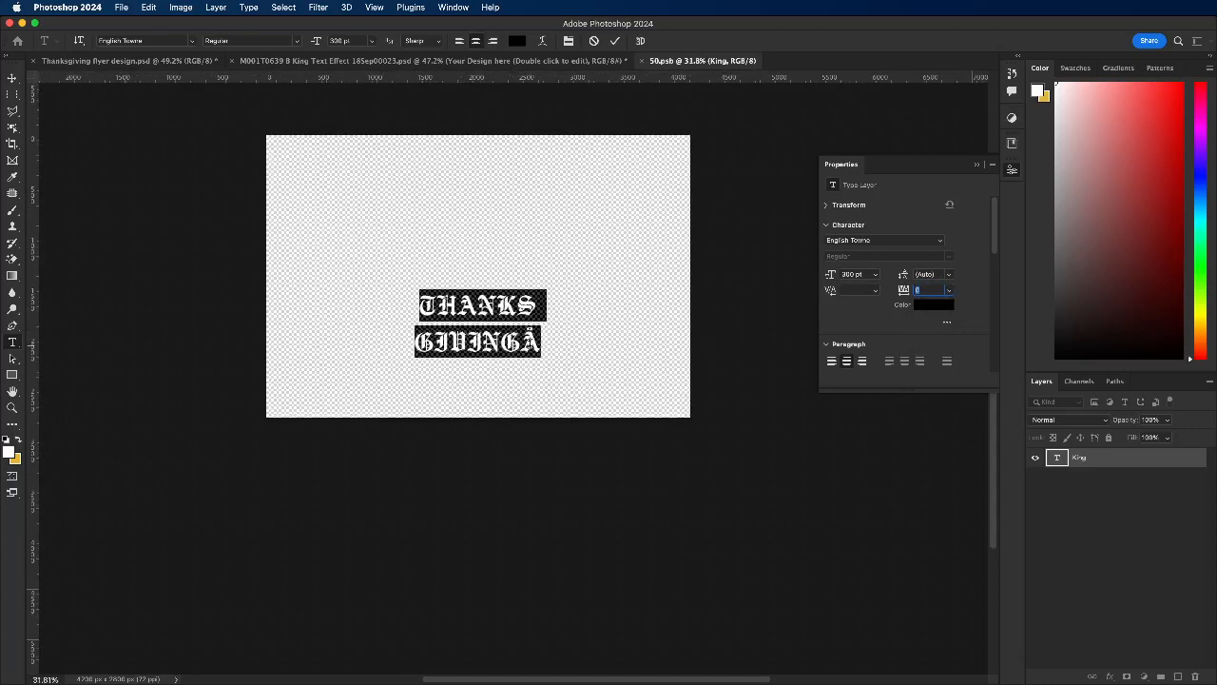
drag(521, 343, 545, 339)
text(S)
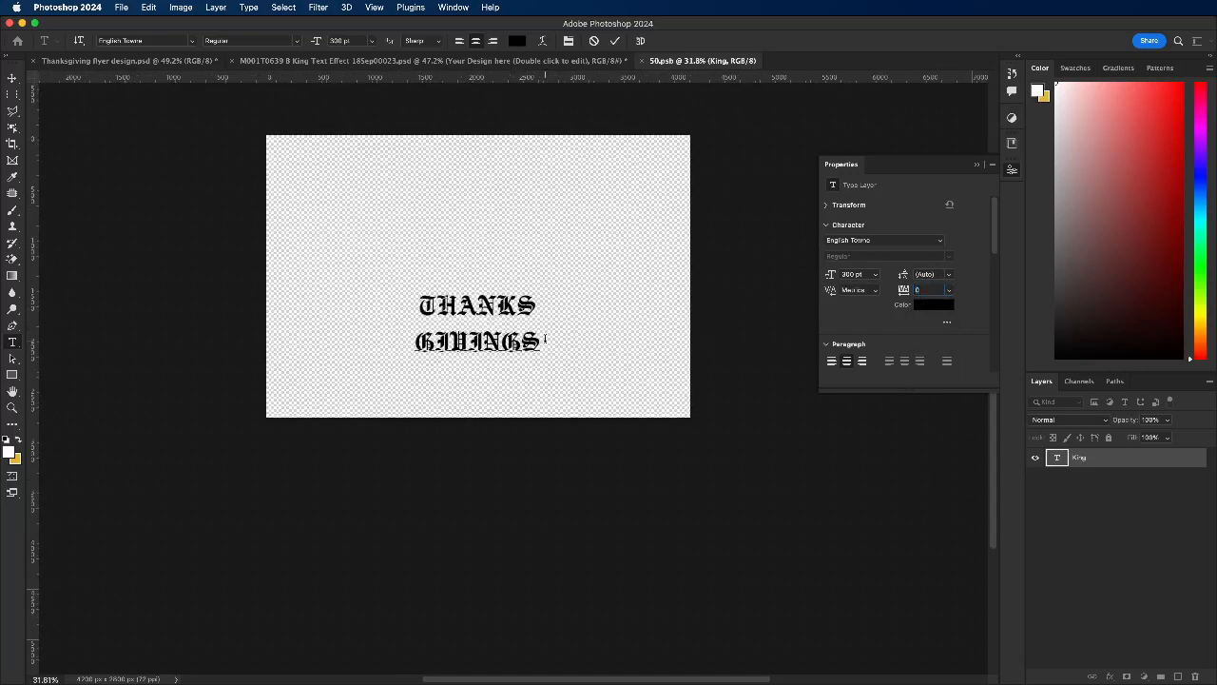
Step: Change the font of the whole THANKS GIVINGS text to American Captain and commit the text edit
key(super+a)
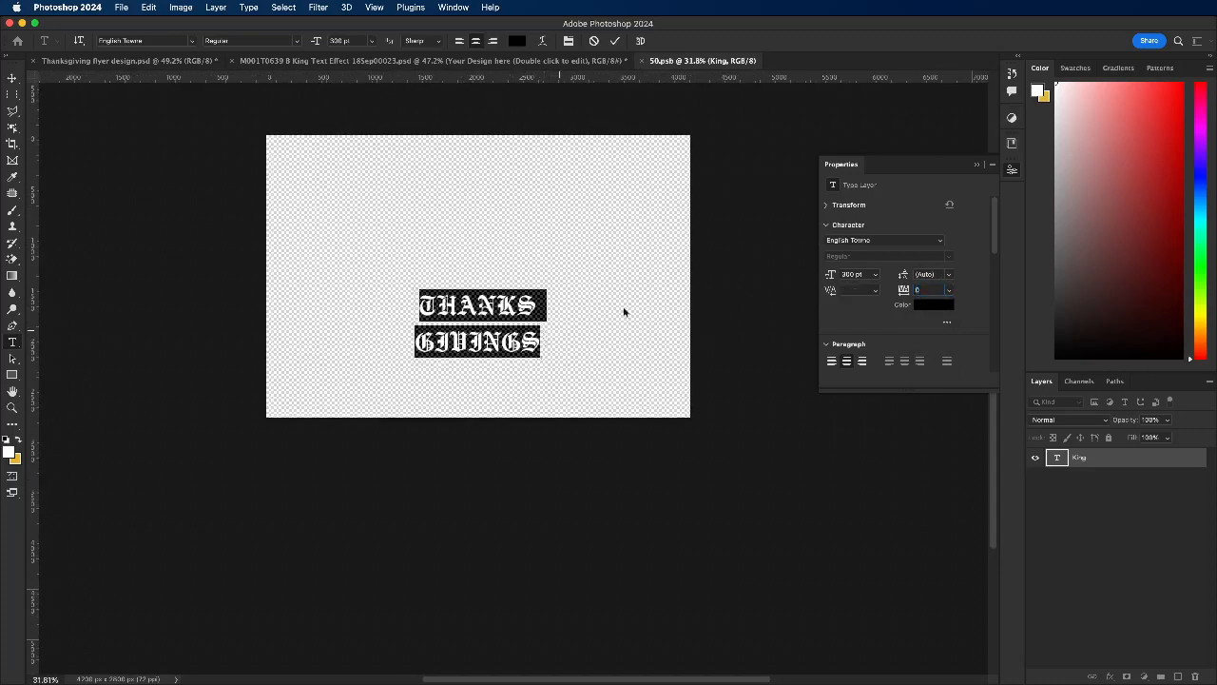
click(940, 241)
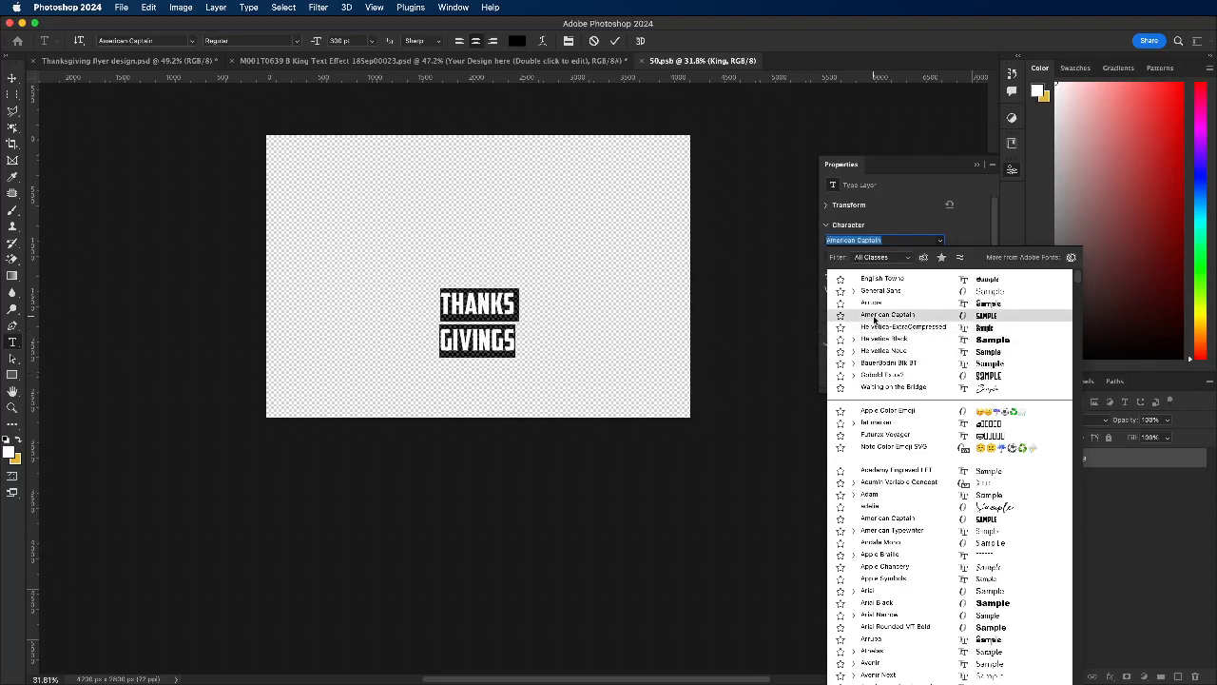
click(874, 319)
key(ctrl+Return)
key(v)
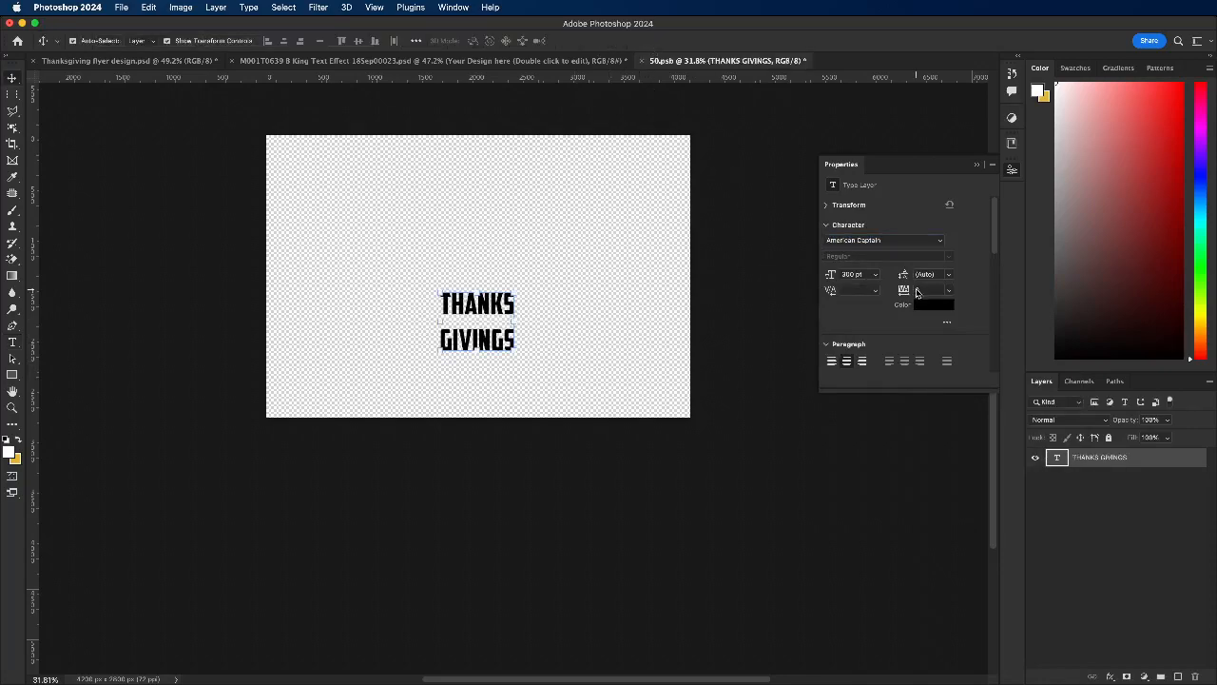
Step: Tighten the text's line spacing by trying leadings of 150 pt and 300 pt, and settle on 250 pt
click(950, 275)
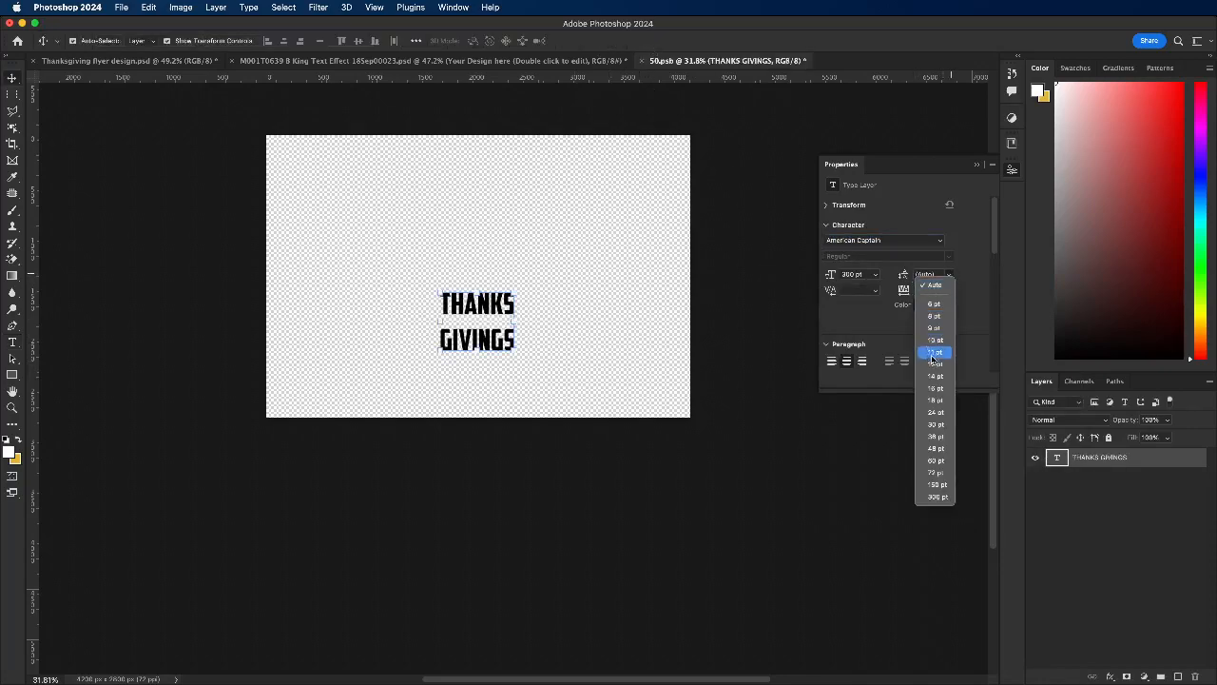
click(951, 490)
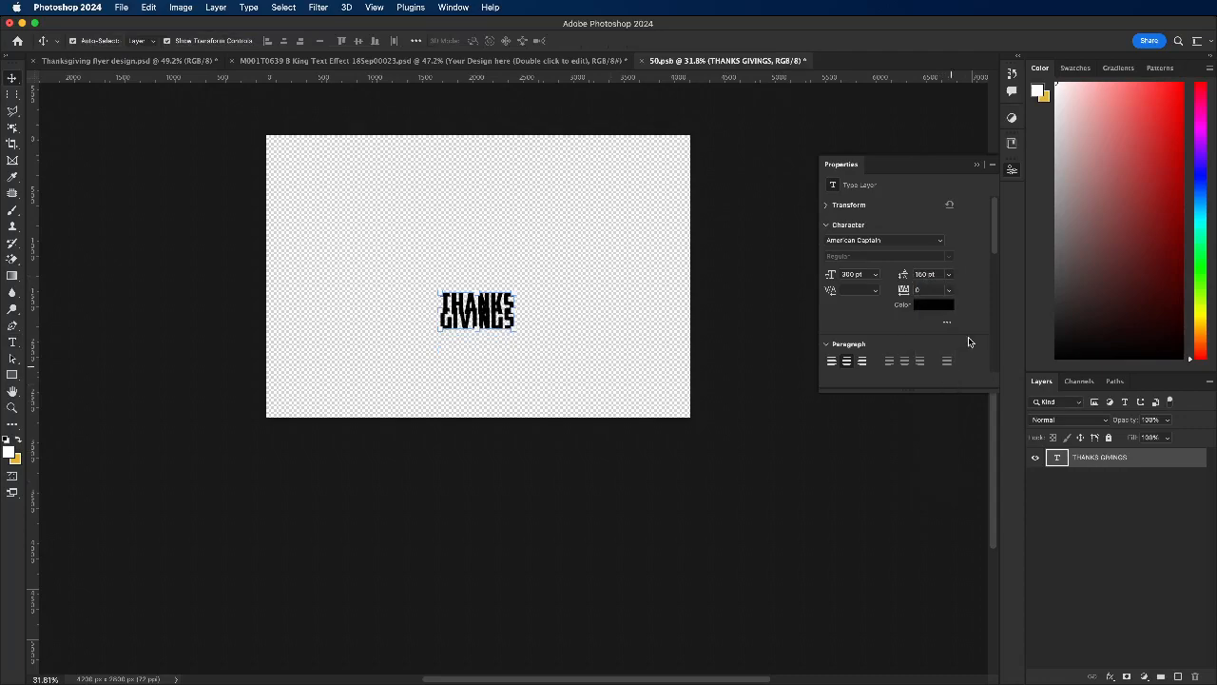
click(949, 275)
click(945, 497)
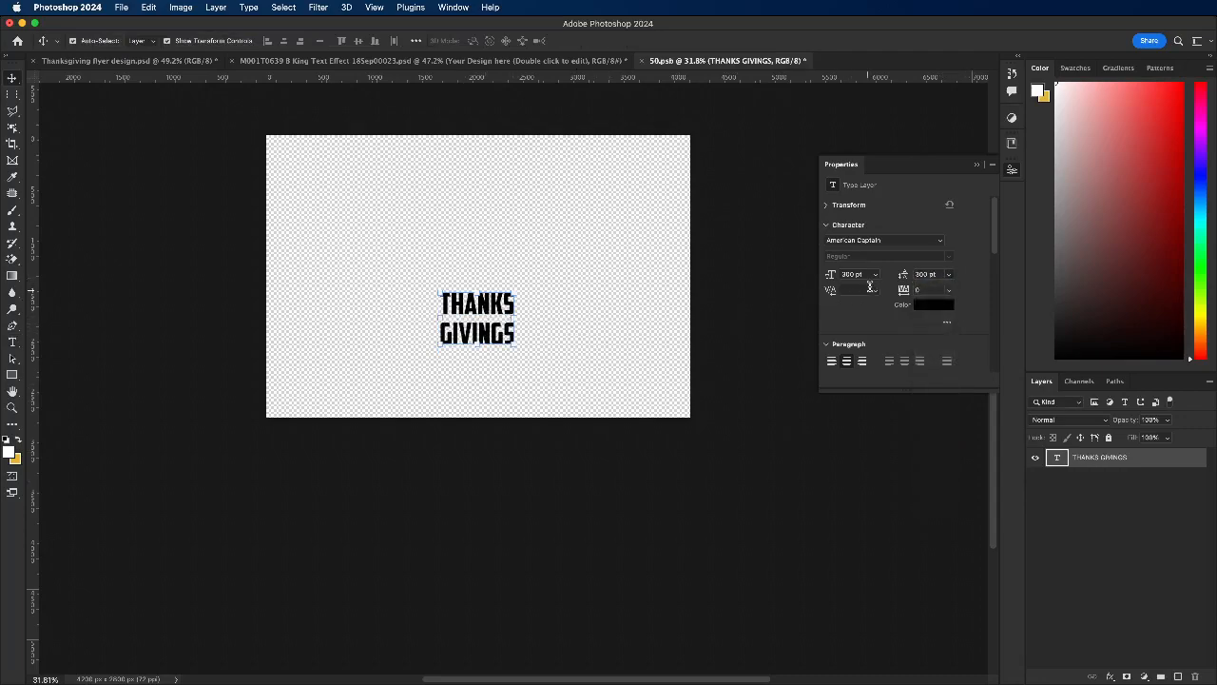
click(927, 275)
text(260)
key(Return)
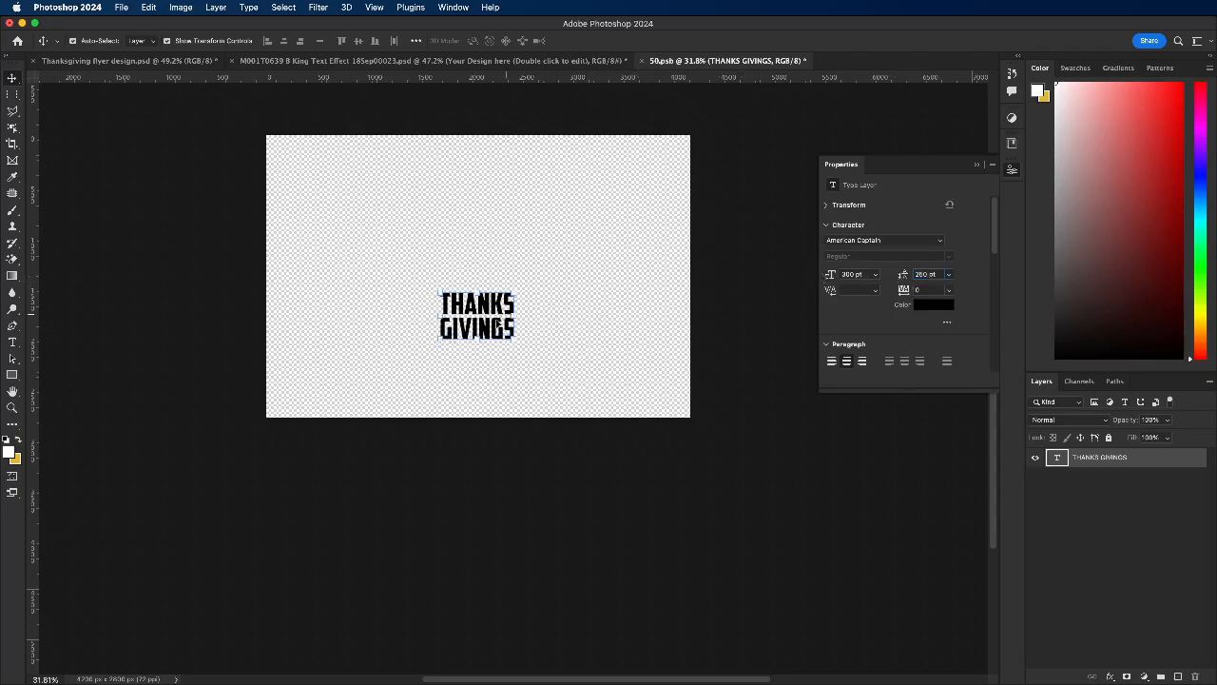
Step: Scale the THANKS GIVINGS text up to about 293% and bend it slightly upward with an Arc warp
key(super+t)
drag(478, 290, 486, 177)
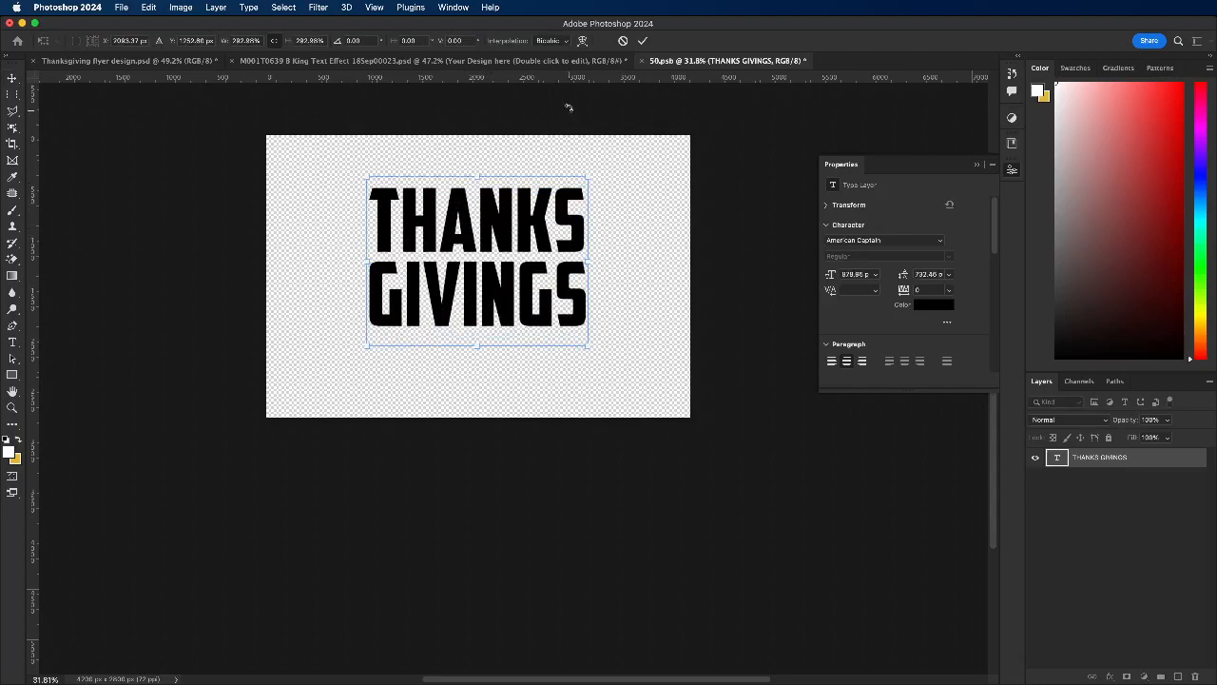
click(583, 40)
click(294, 43)
click(296, 45)
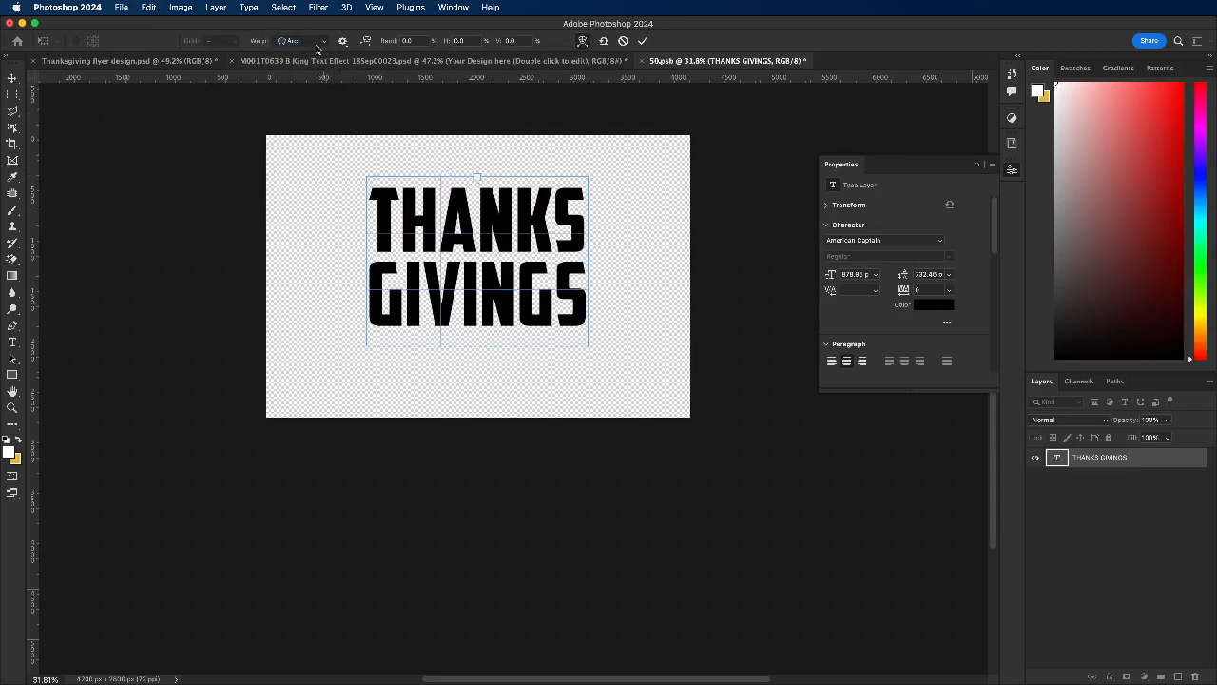
mouse_move(477, 177)
mouse_down()
mouse_move(469, 151)
mouse_move(474, 173)
mouse_up()
click(643, 40)
scroll(438, 242, up, 1)
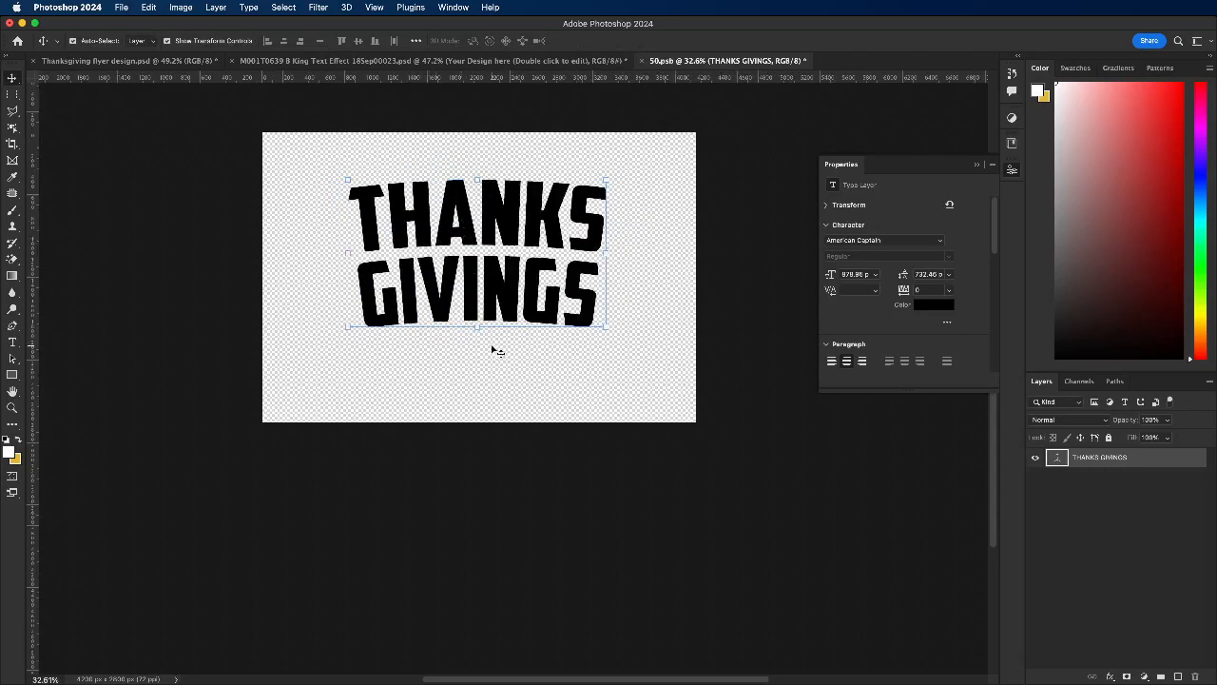
Step: Enlarge the arched text further with Free Transform, reposition it around the middle of the canvas and apply the transform
key(super+t)
drag(477, 334, 477, 353)
drag(479, 179, 485, 147)
drag(508, 225, 512, 228)
drag(478, 162, 479, 157)
click(644, 43)
Step: Close the 50.psb smart object with its changes saved to update the gold text effect
click(642, 60)
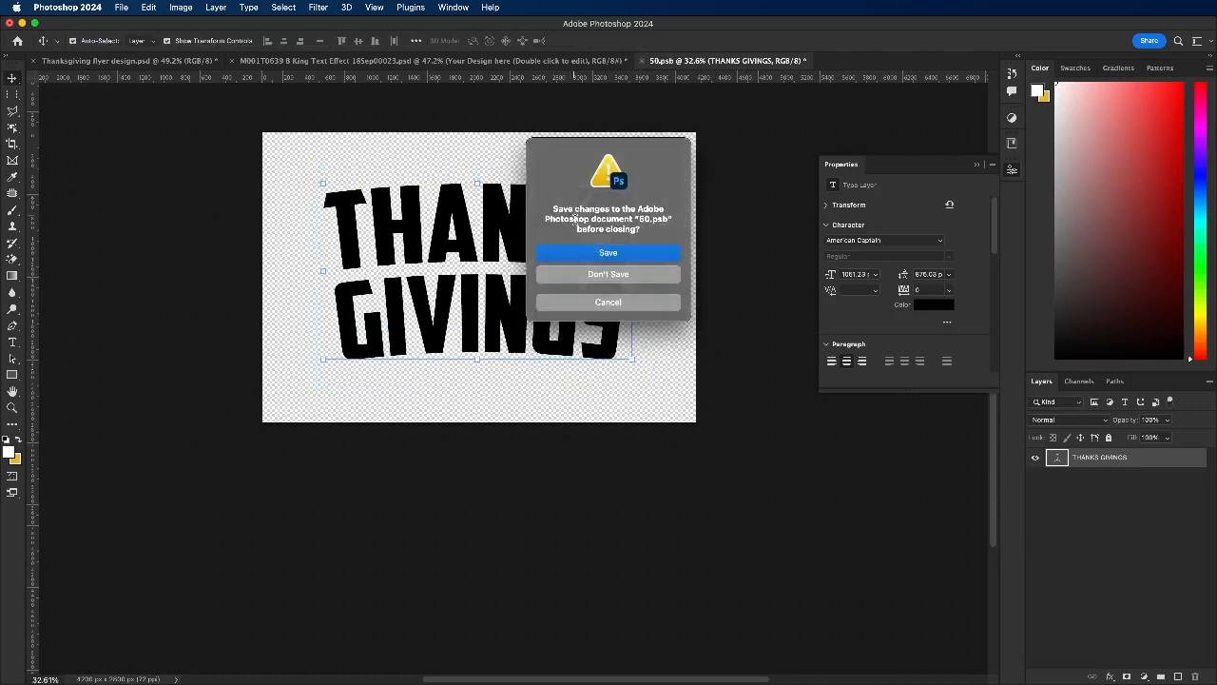
click(609, 253)
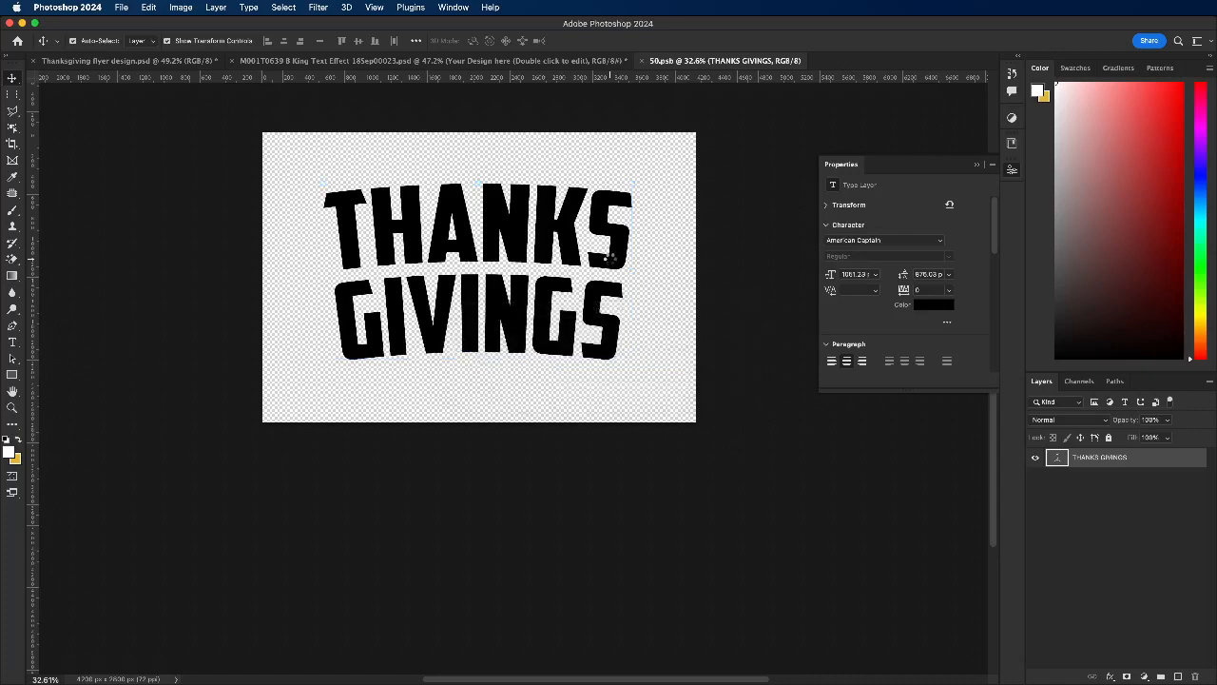
key(super+w)
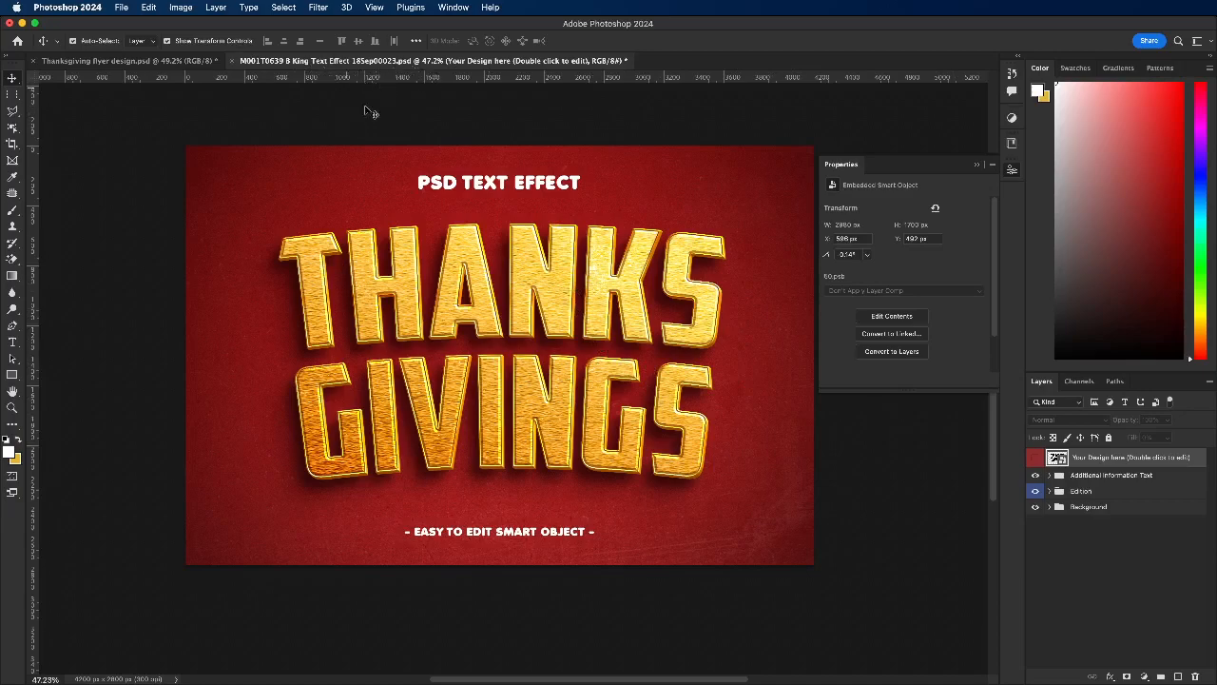
Step: Reopen the Your Design here smart object and delete the final S so the second line reads GIVING
double_click(1061, 460)
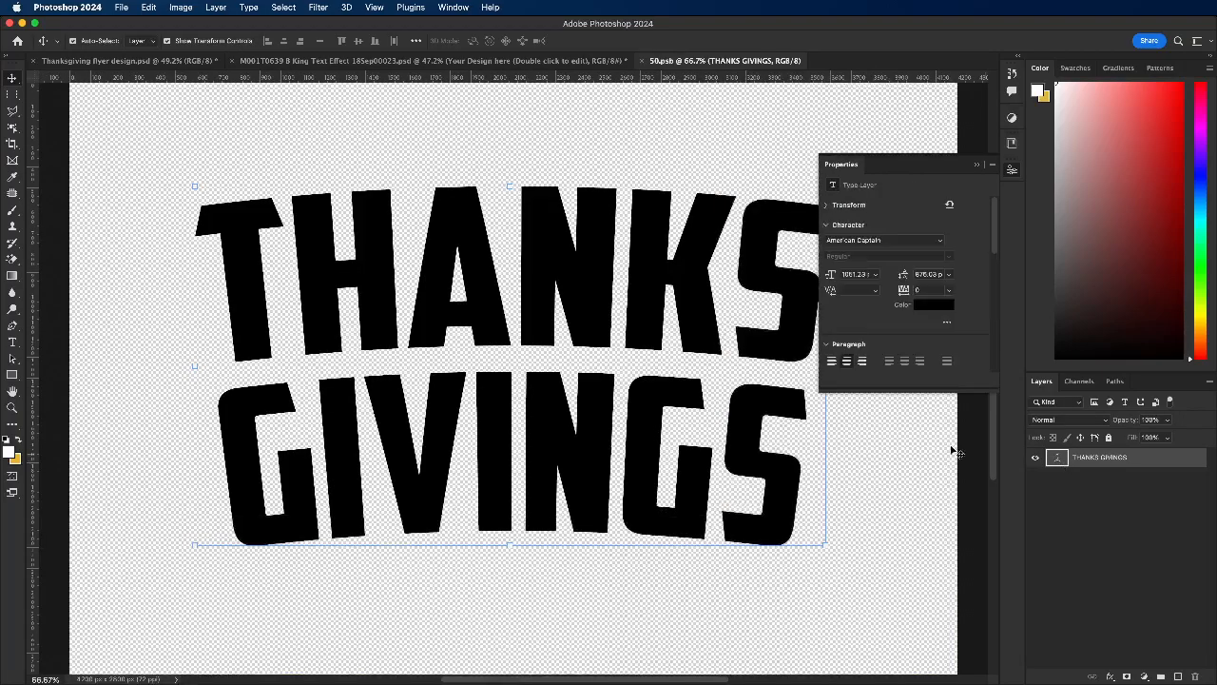
double_click(709, 420)
drag(772, 440, 775, 444)
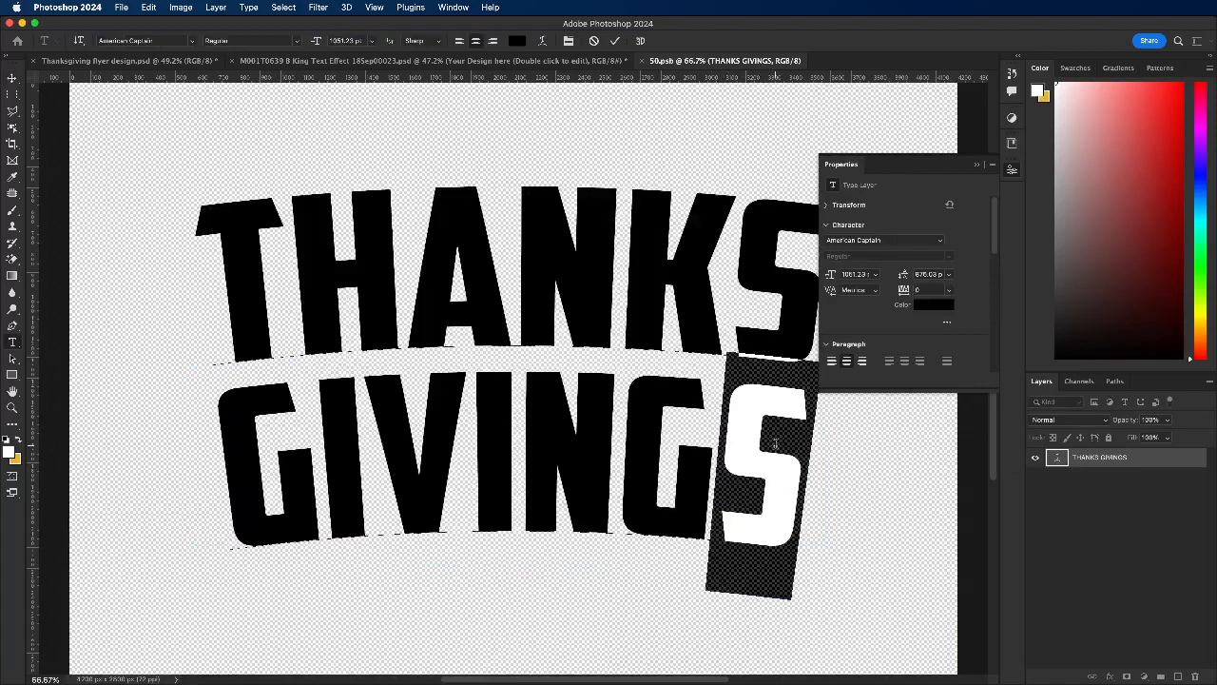
key(BackSpace)
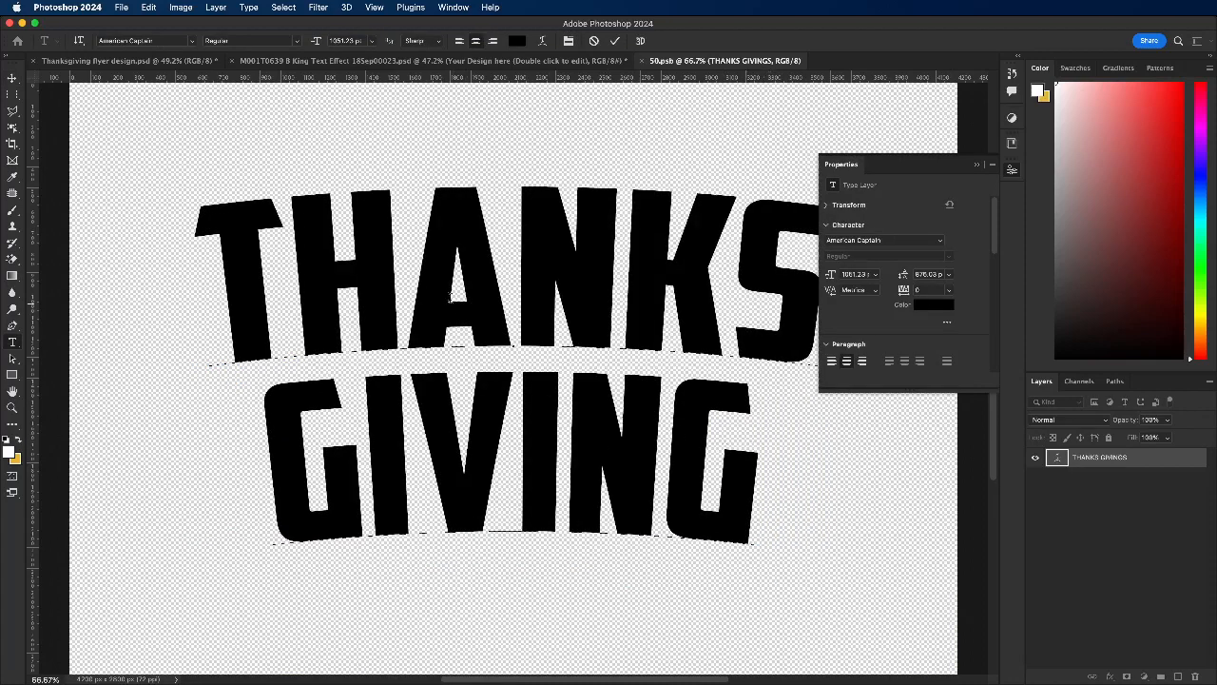
Step: Reduce the font size of only the word THANKS, trying 970, 900 and 850 pt before settling on 880 pt, and commit the text
scroll(447, 296, down, 1)
drag(222, 267, 776, 303)
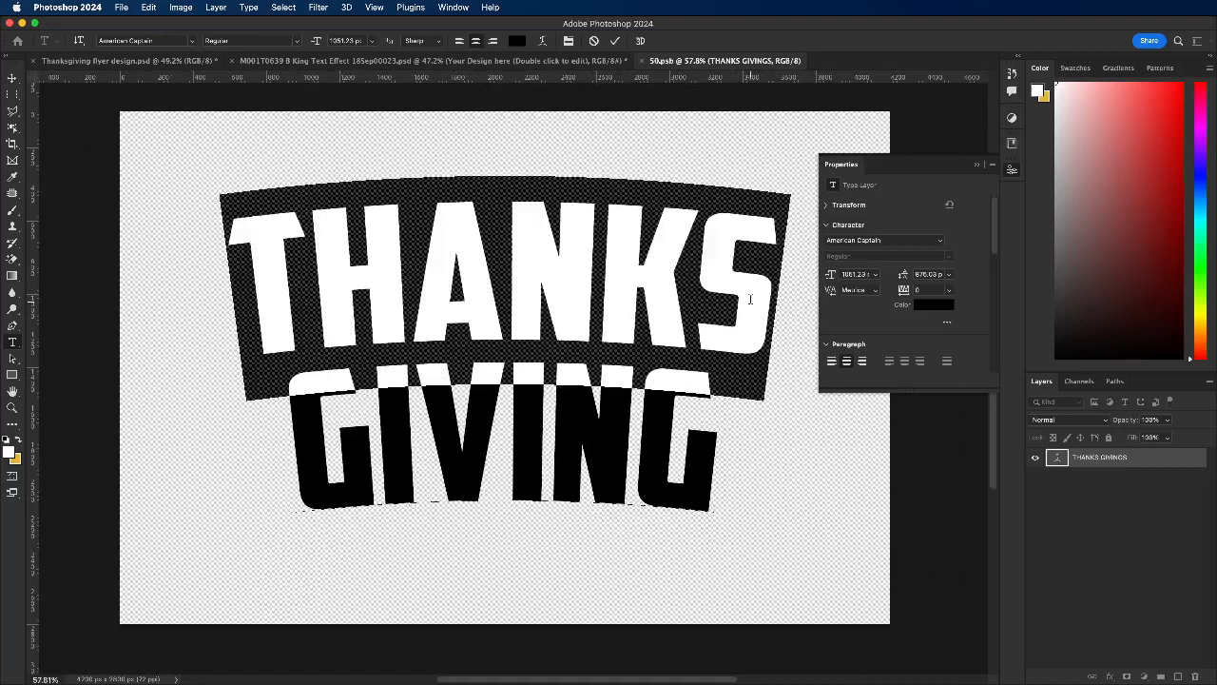
click(858, 274)
text(970)
key(Return)
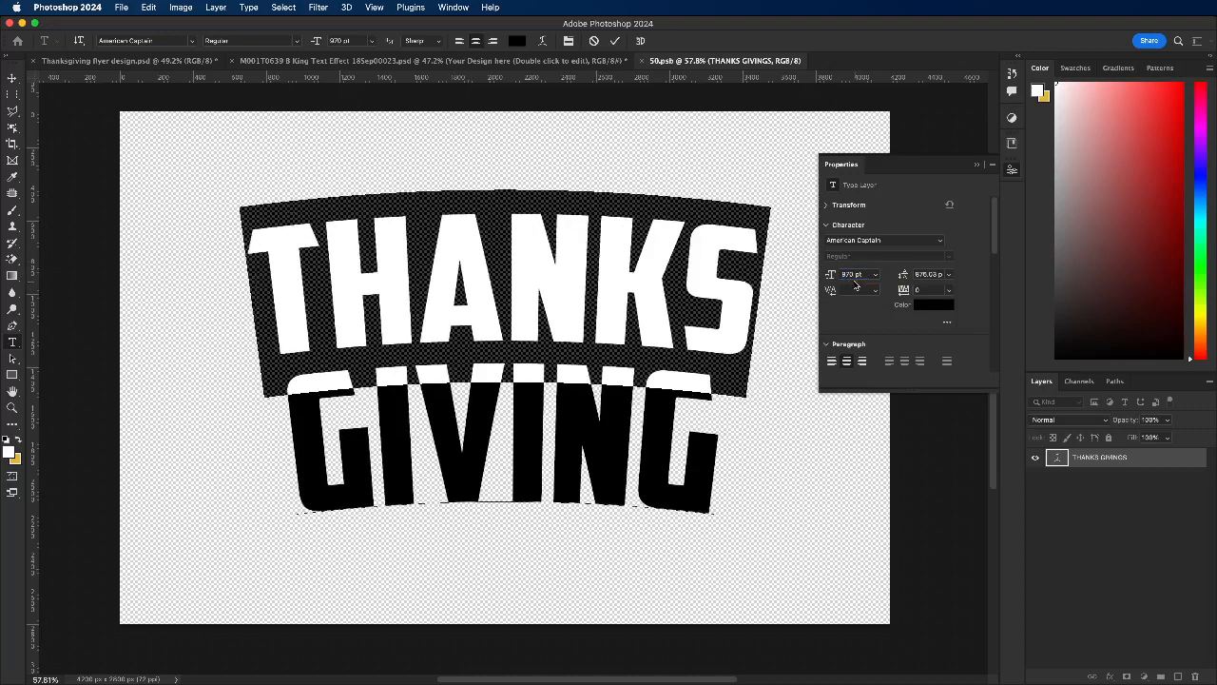
click(868, 274)
text(900)
key(Return)
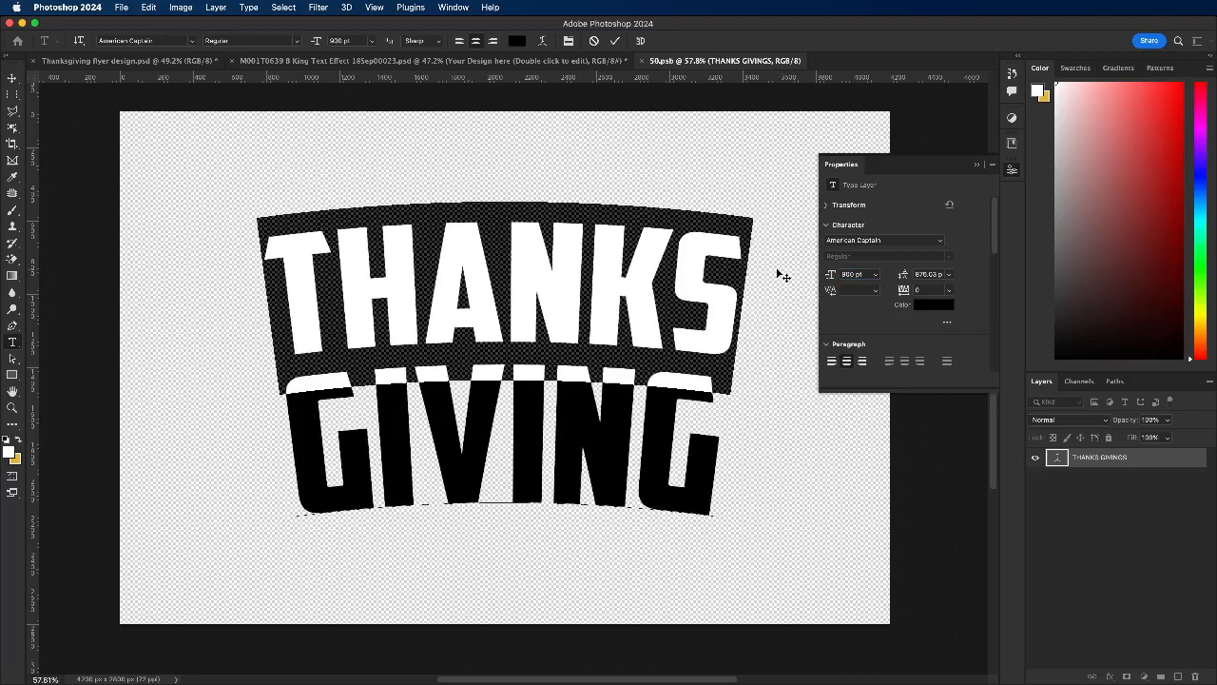
click(867, 274)
text(850)
key(Return)
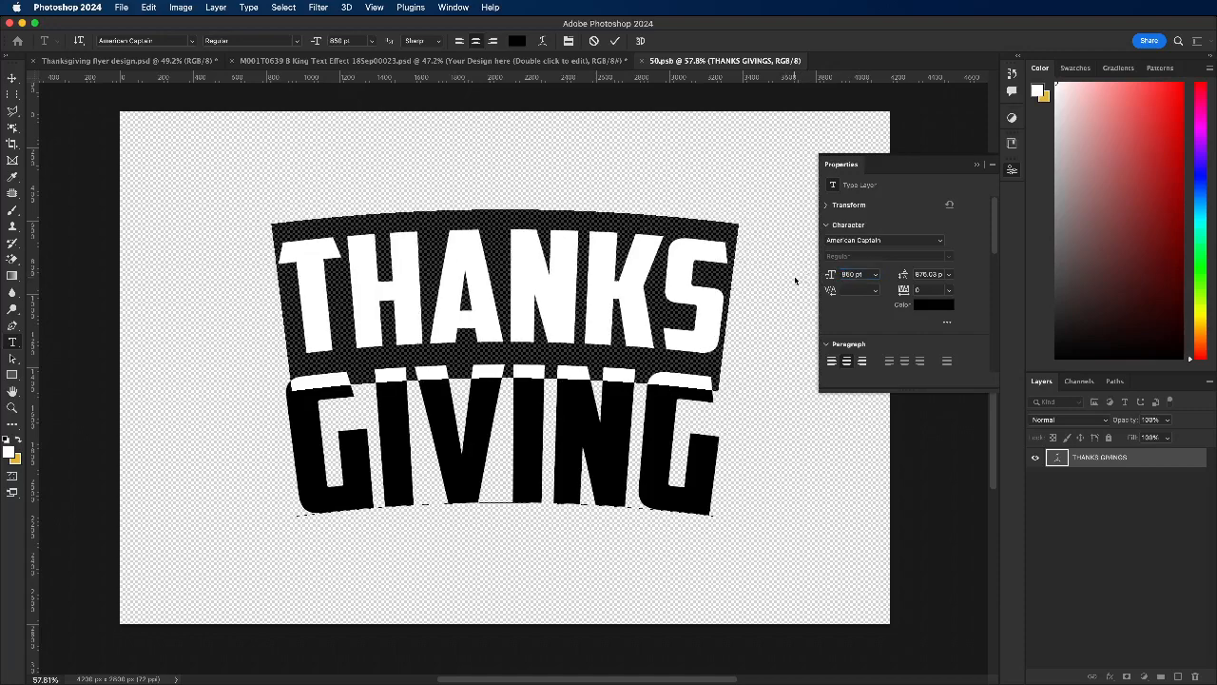
click(863, 274)
text(880)
key(Return)
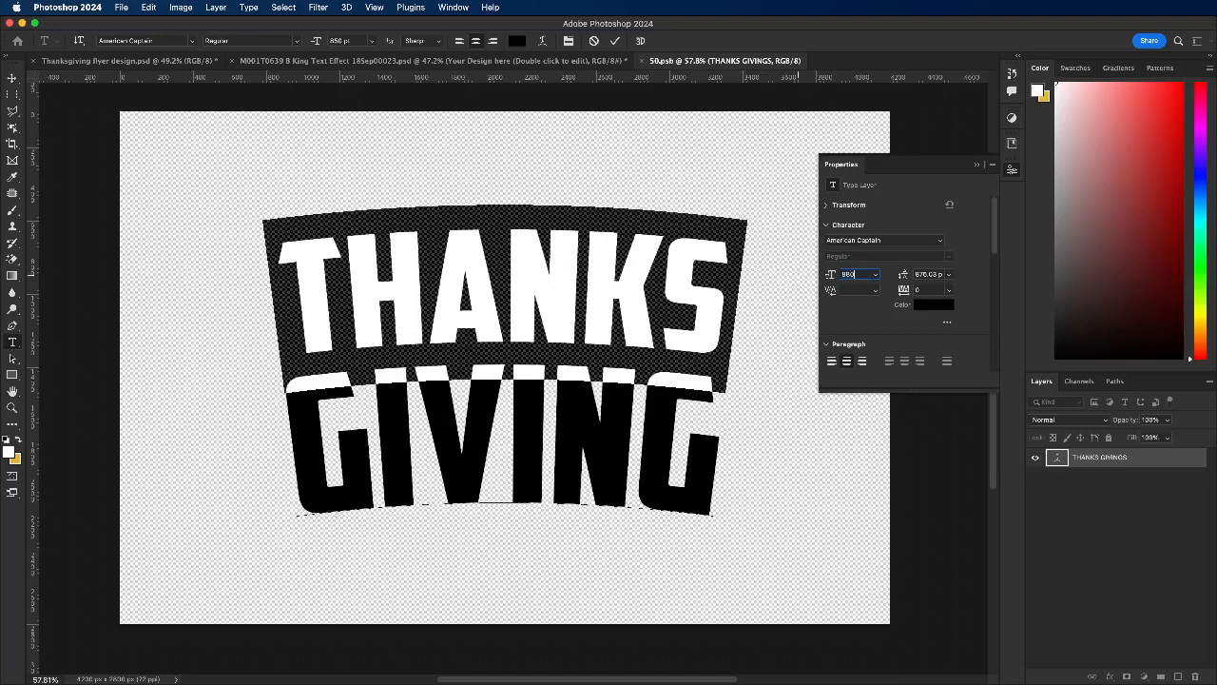
click(616, 41)
Step: Save and close the smart object to show the corrected THANKS GIVING wording in the text effect
click(642, 62)
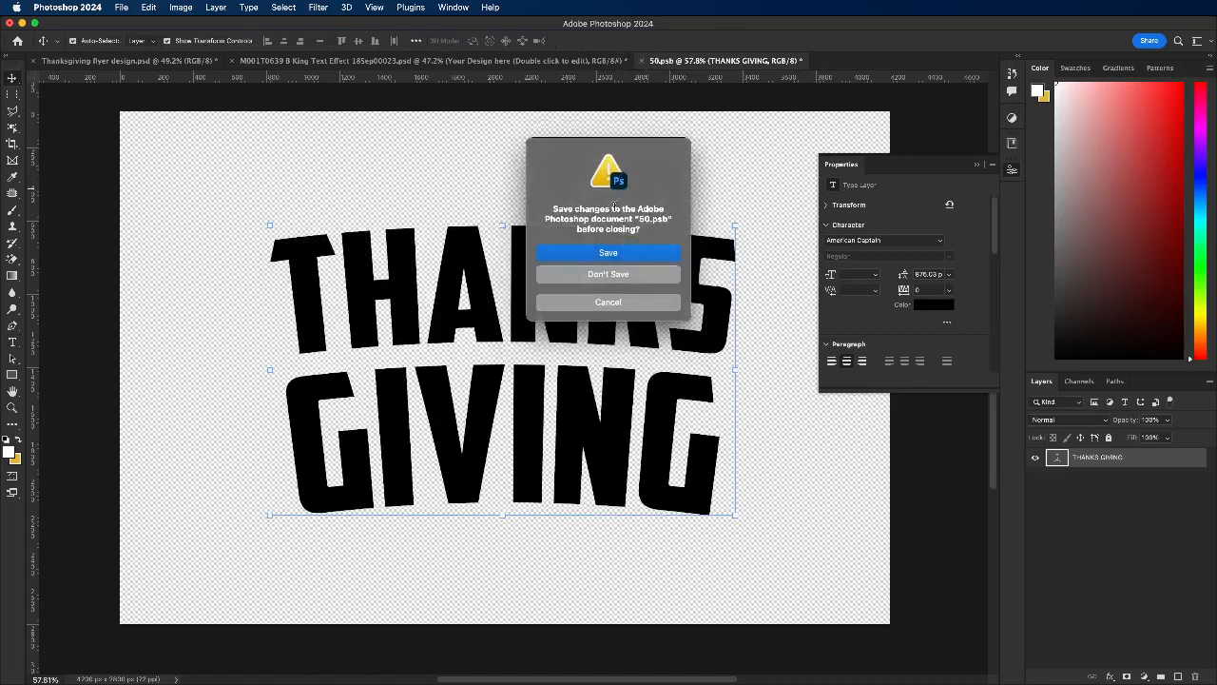
click(611, 252)
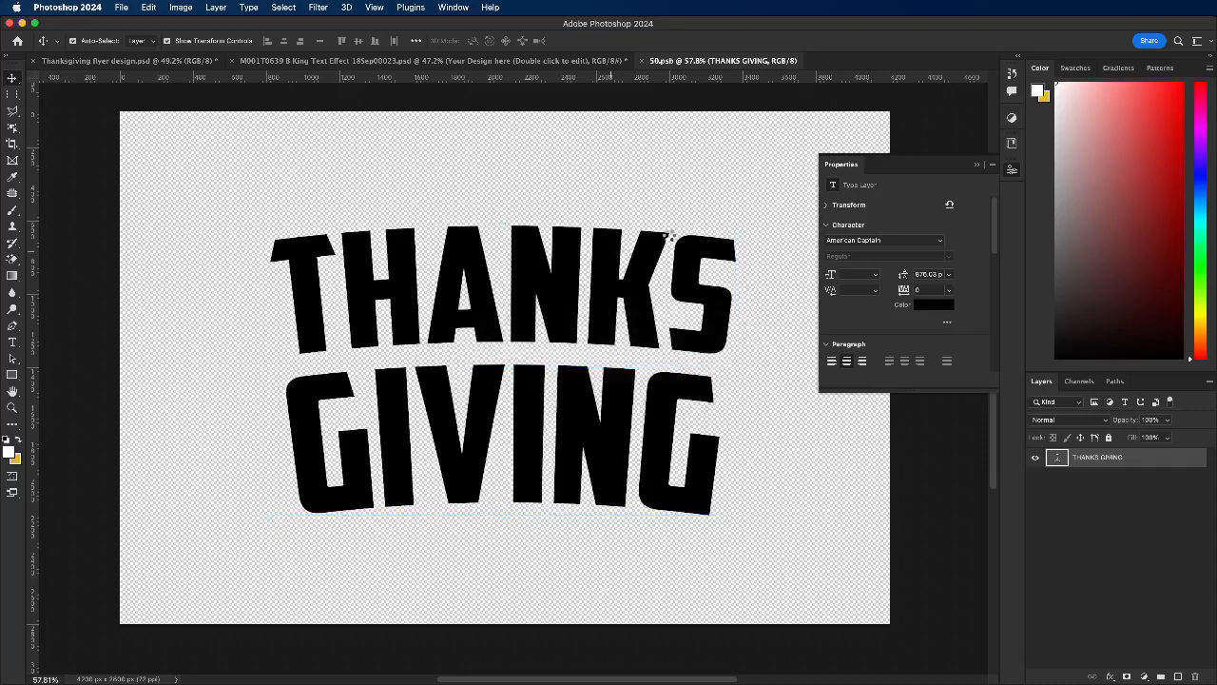
key(super+w)
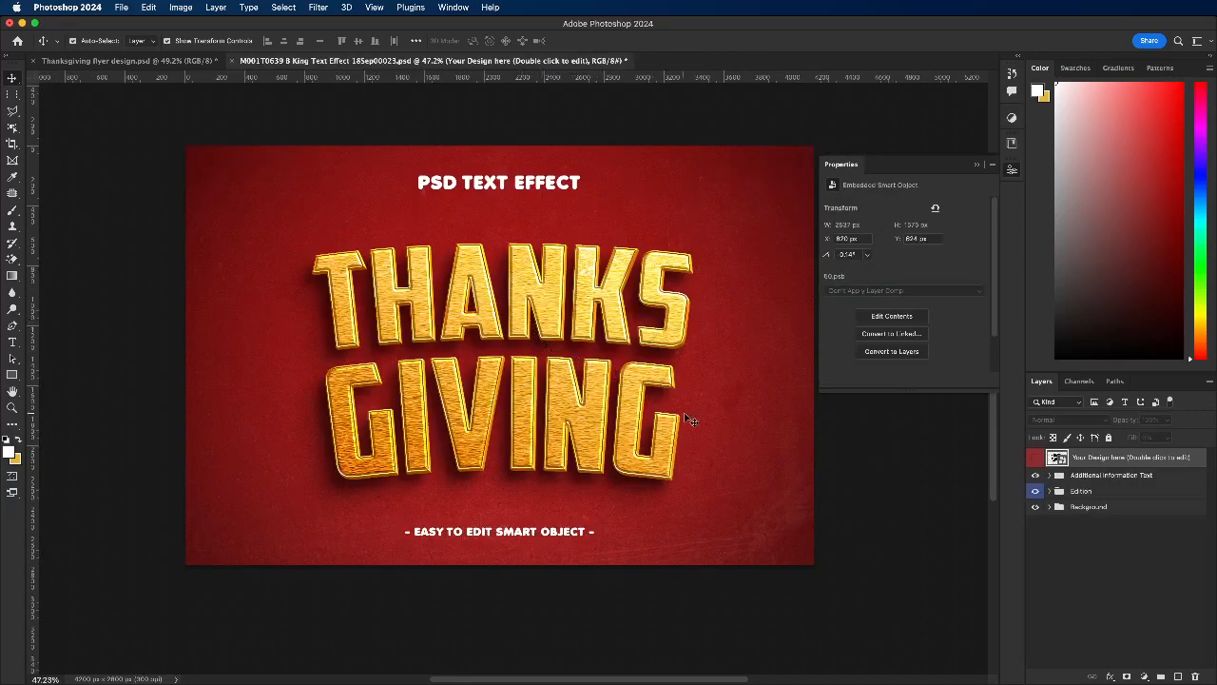
Step: Reopen the smart object and tighten the THANKS GIVING tracking, trying -50 and -25 before settling on -35
double_click(1059, 459)
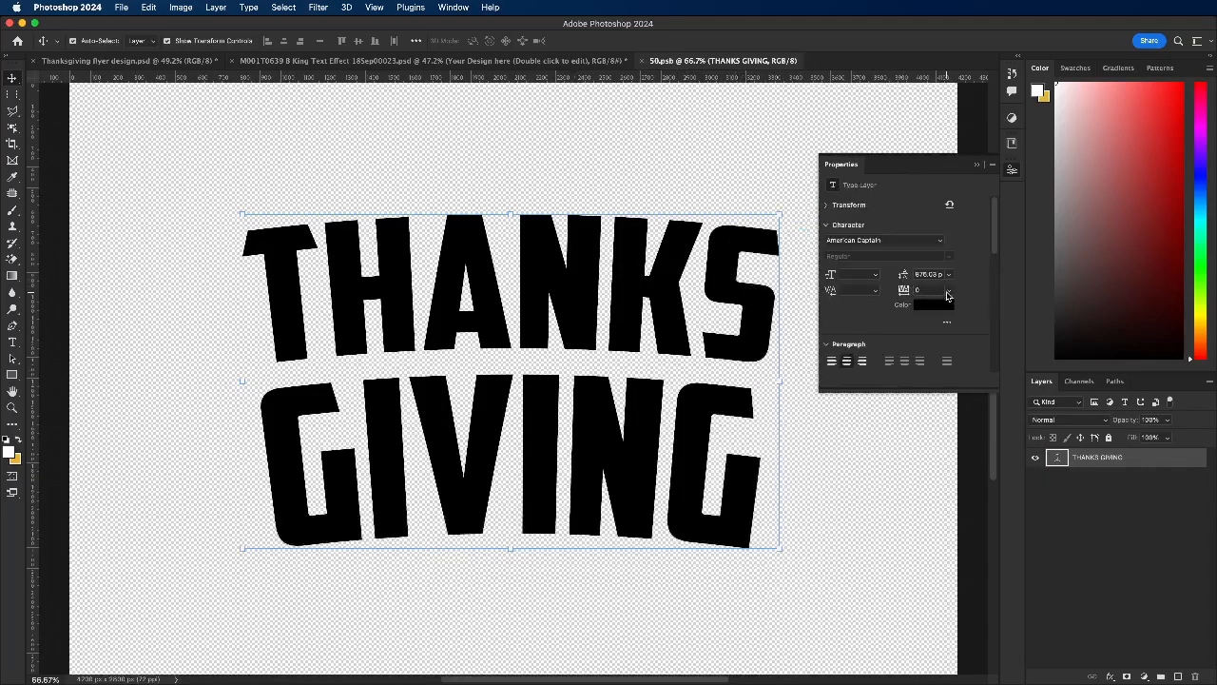
click(949, 291)
click(939, 329)
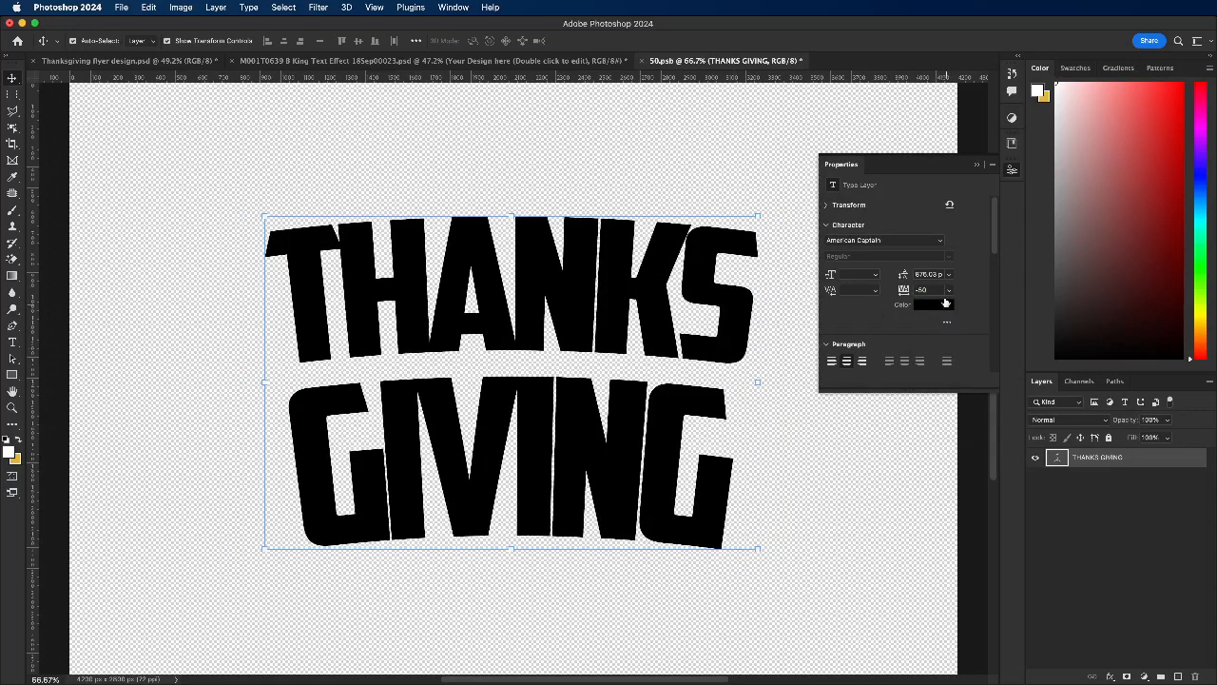
click(948, 291)
click(935, 337)
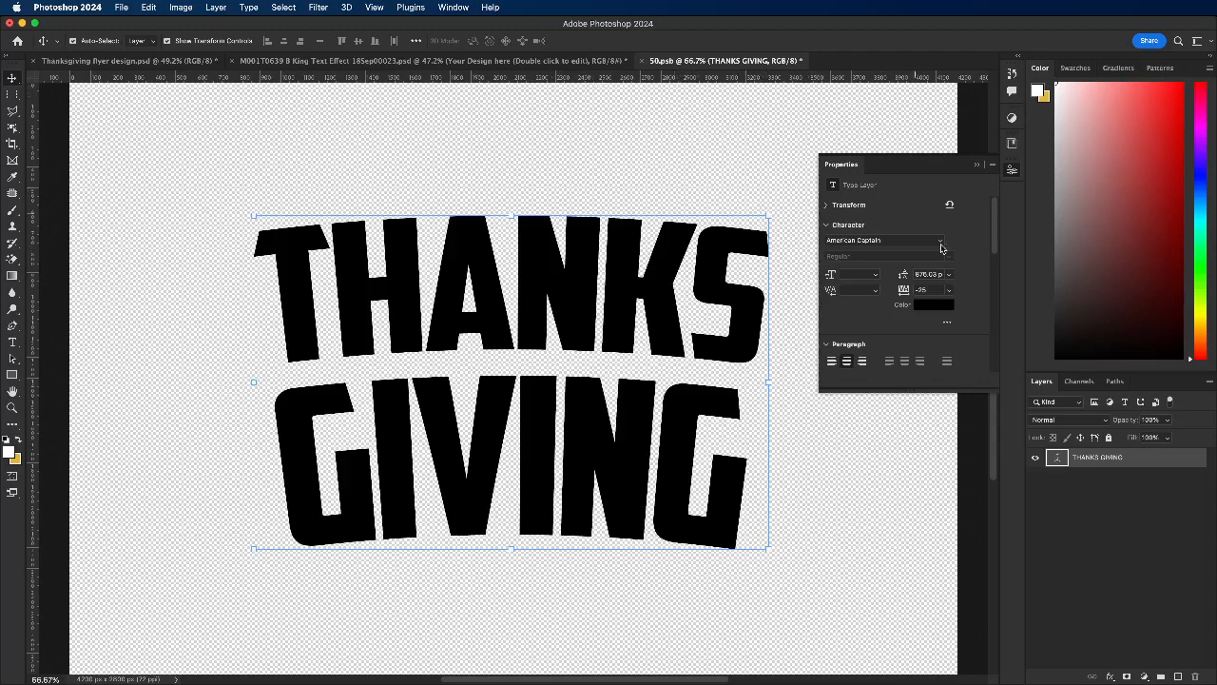
drag(932, 291, 918, 292)
text(3)
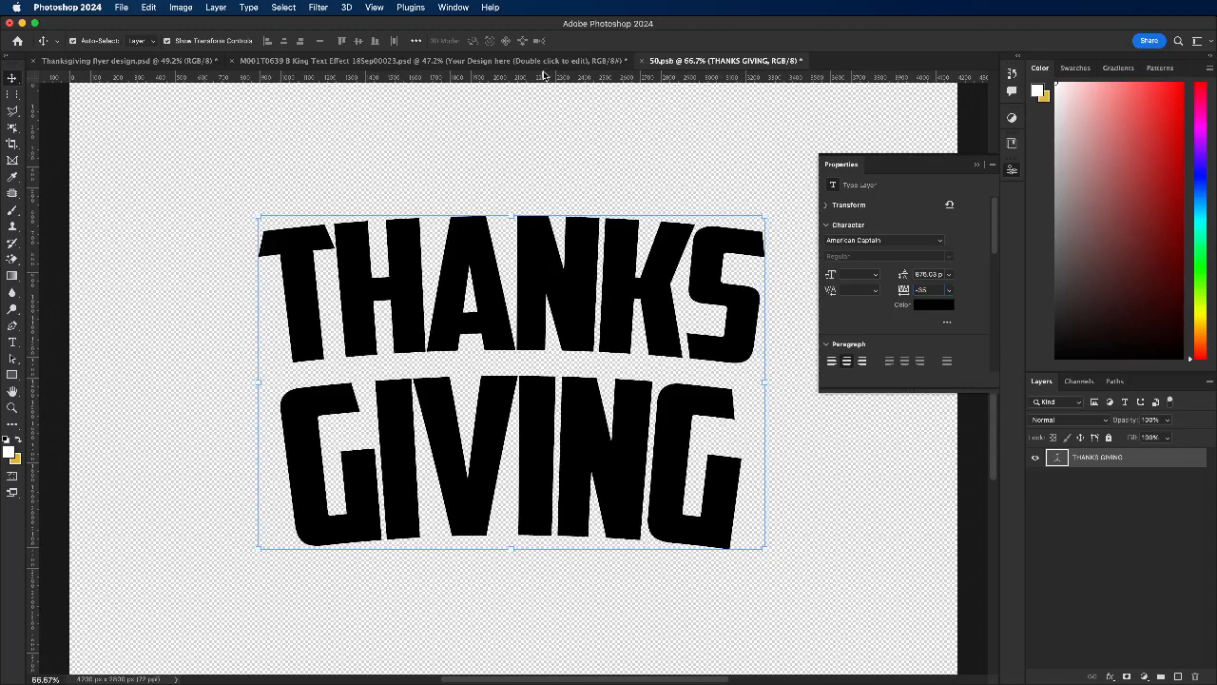
Step: Save the tracking change and close the smart object to refresh the gold lettering
click(643, 61)
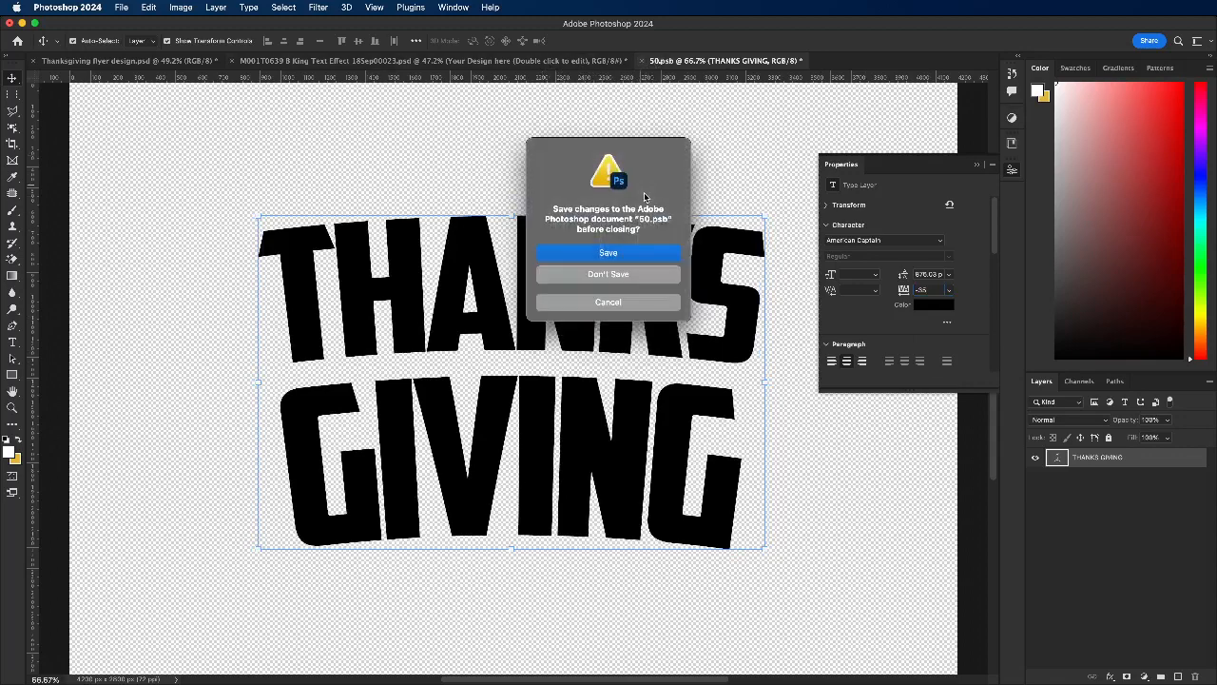
click(643, 252)
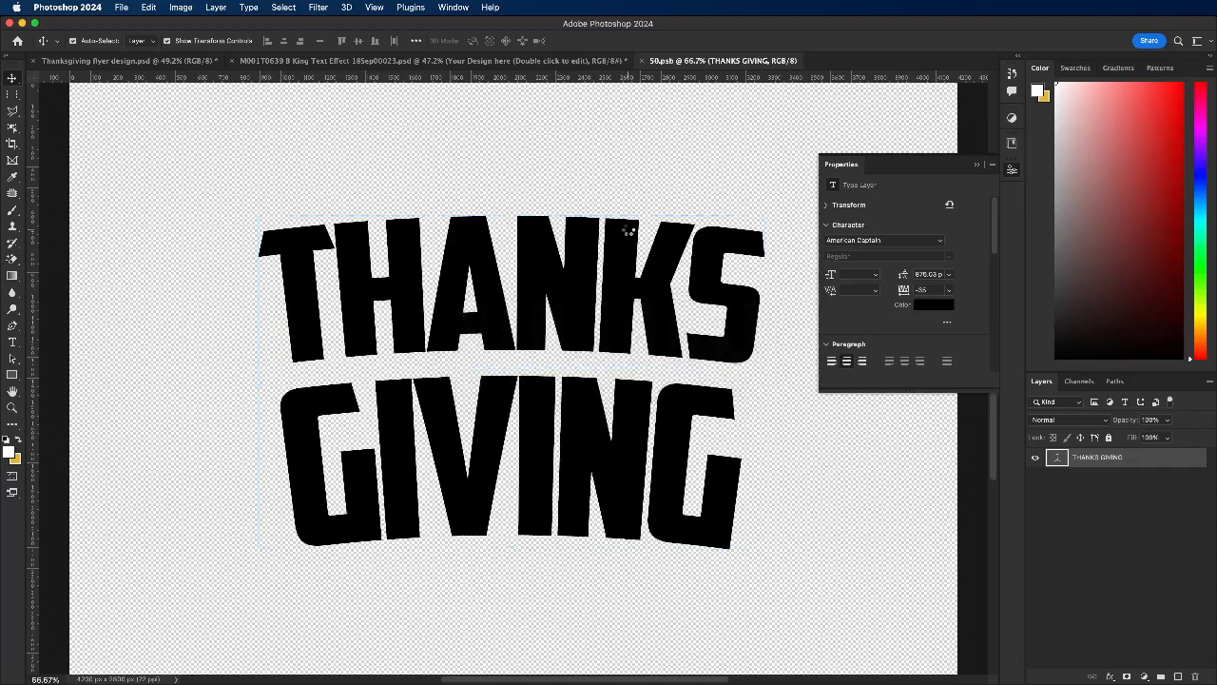
key(super+w)
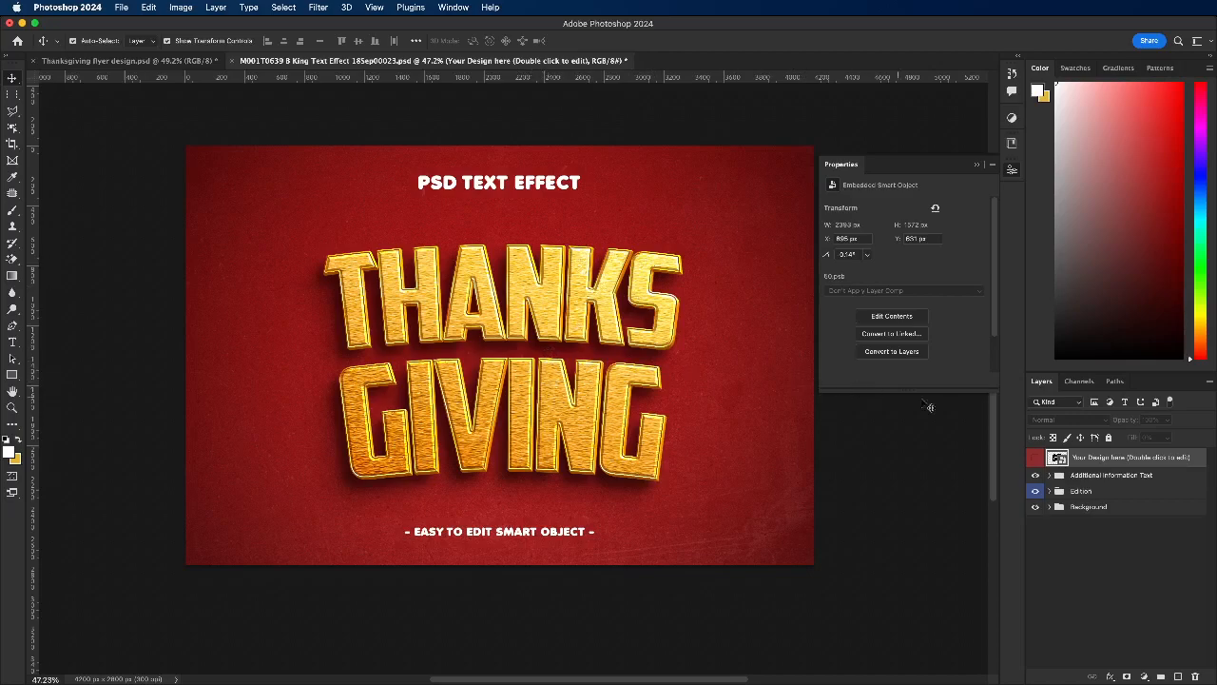
Step: Reopen the smart object and tighten the THANKS GIVING leading, trying 830 pt before settling on 820 pt
double_click(1058, 460)
click(924, 274)
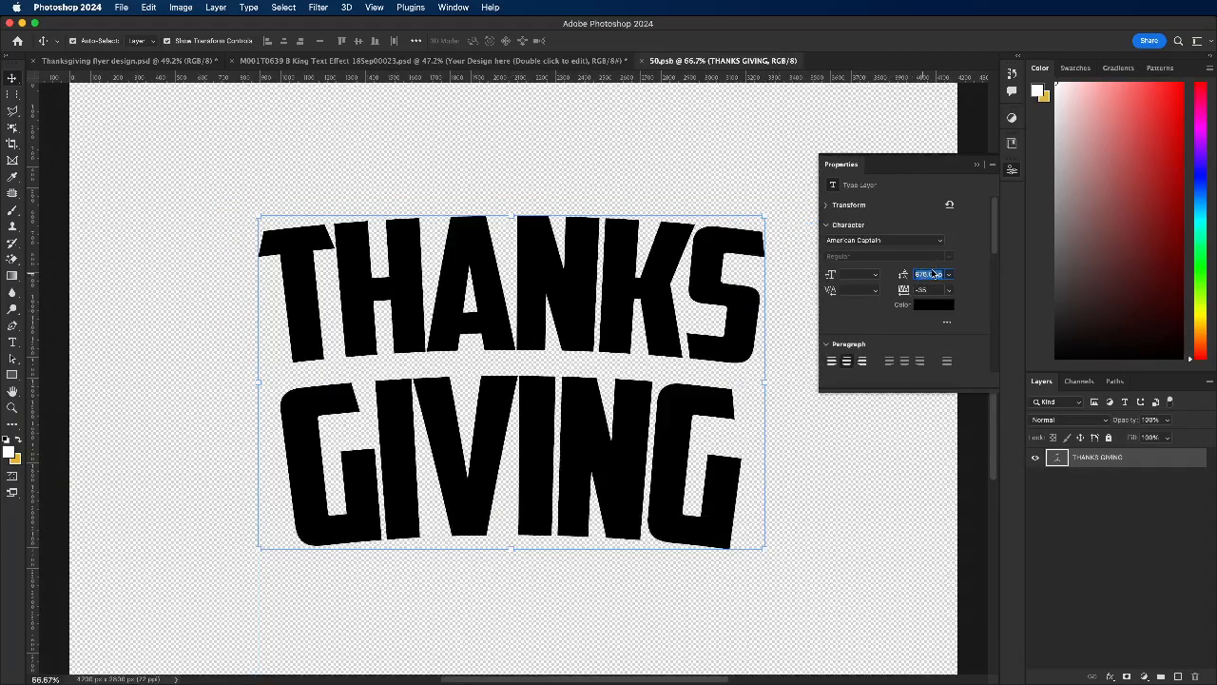
text(80)
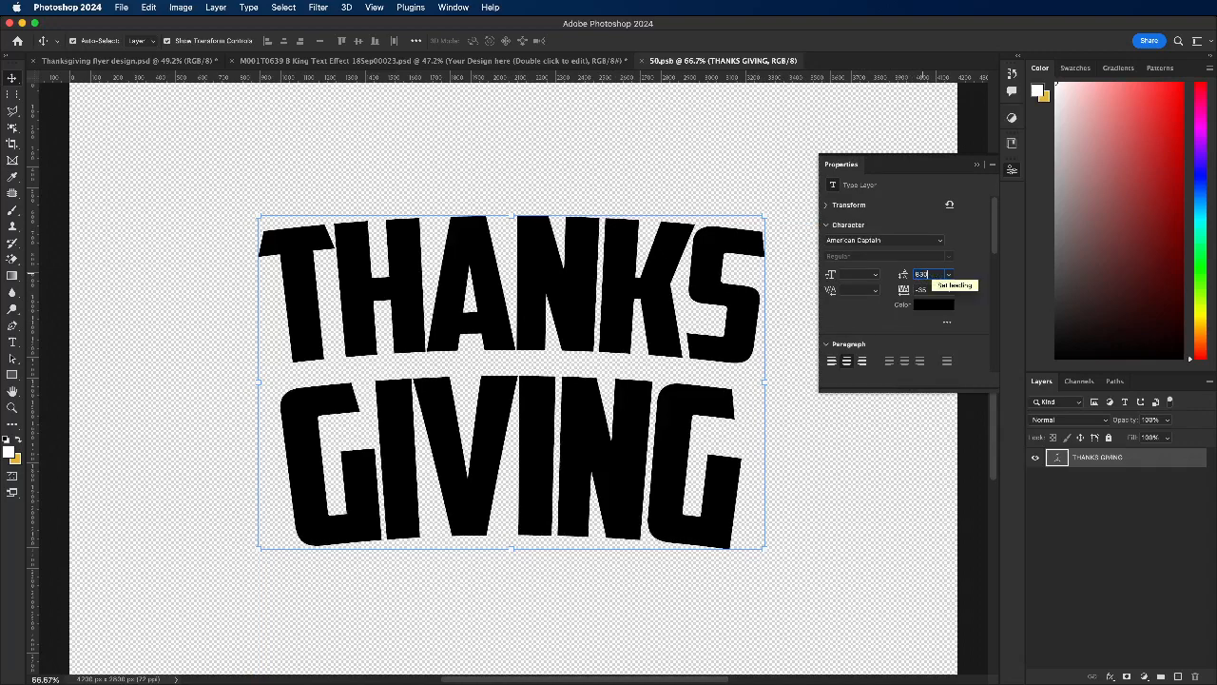
key(Return)
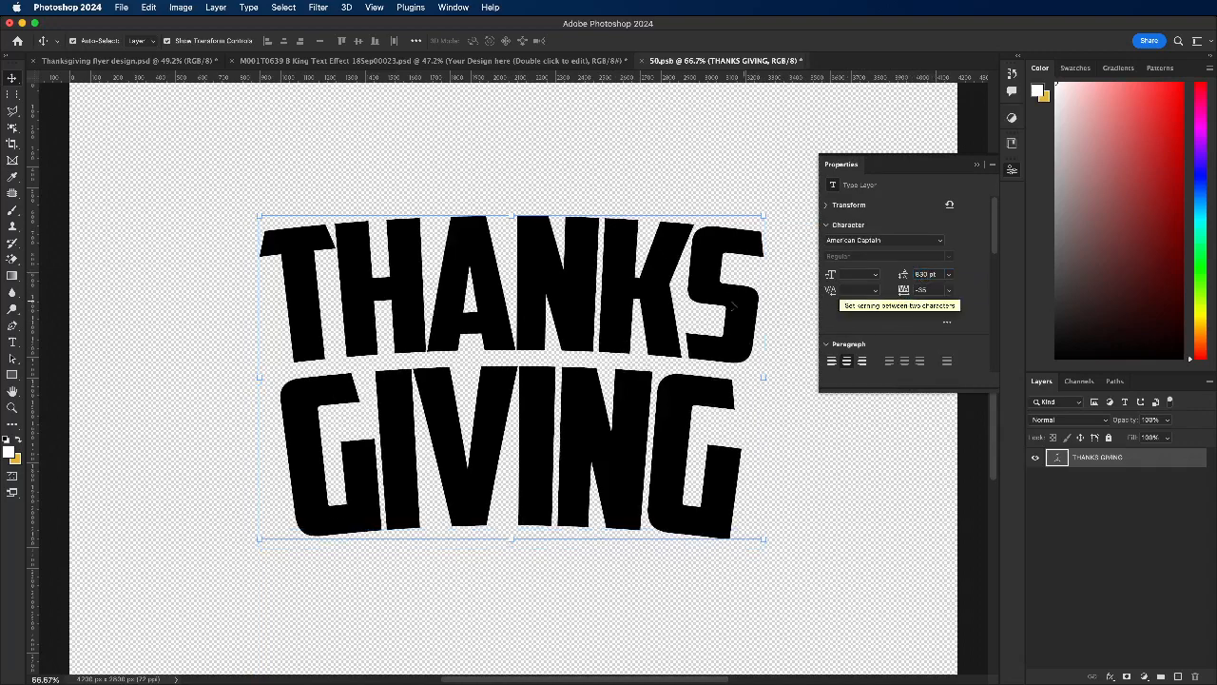
click(923, 273)
text(820)
key(Return)
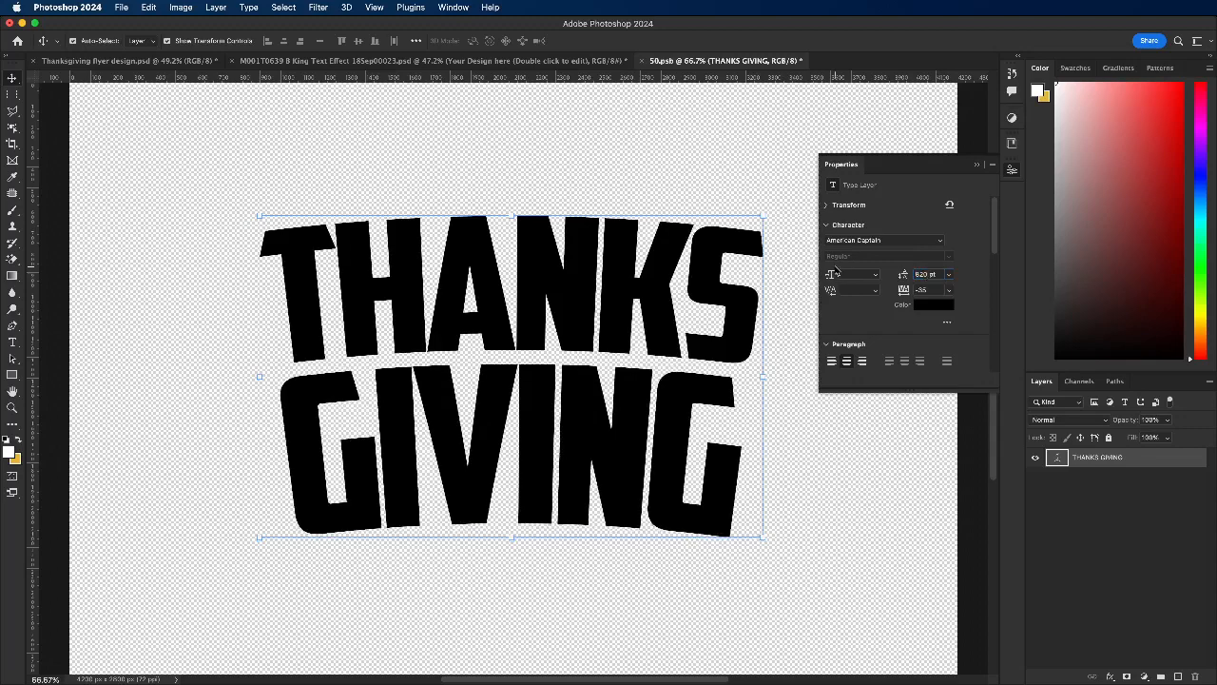
Step: Save the leading change and close the smart object to update the gold text effect
click(641, 60)
click(597, 247)
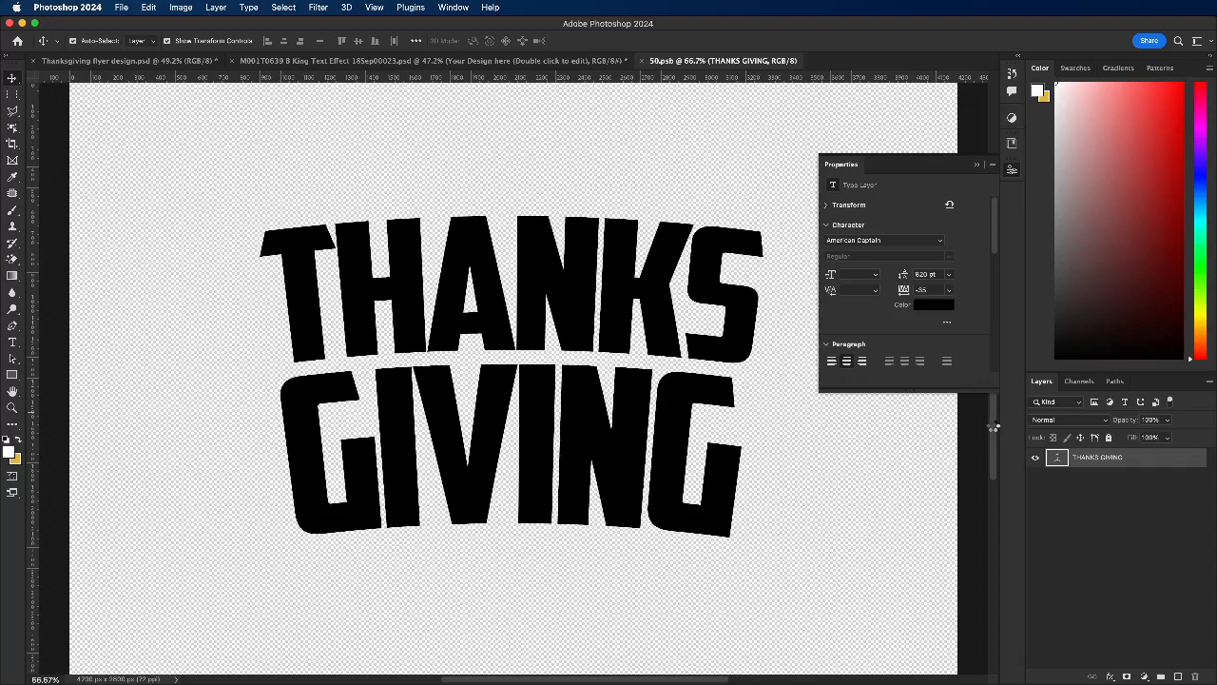
key(super+w)
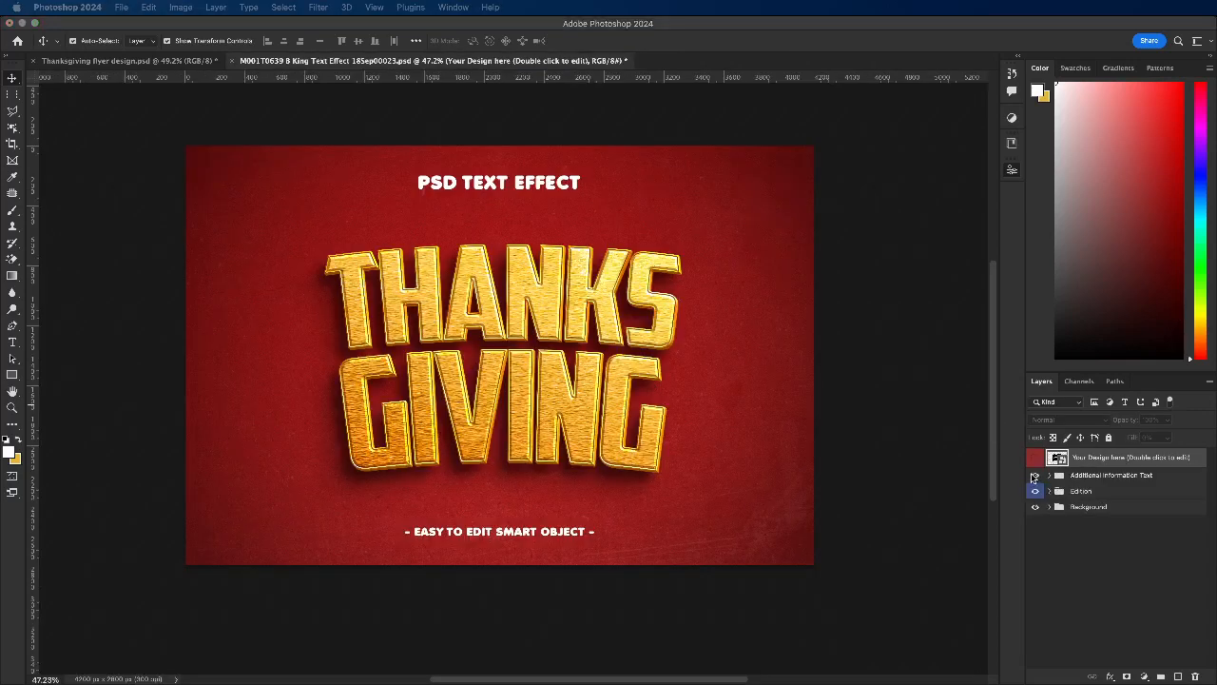
Step: Hide the Additional Information Text and Background groups, keeping only the Edition group with the gold lettering visible
drag(1035, 478, 1036, 504)
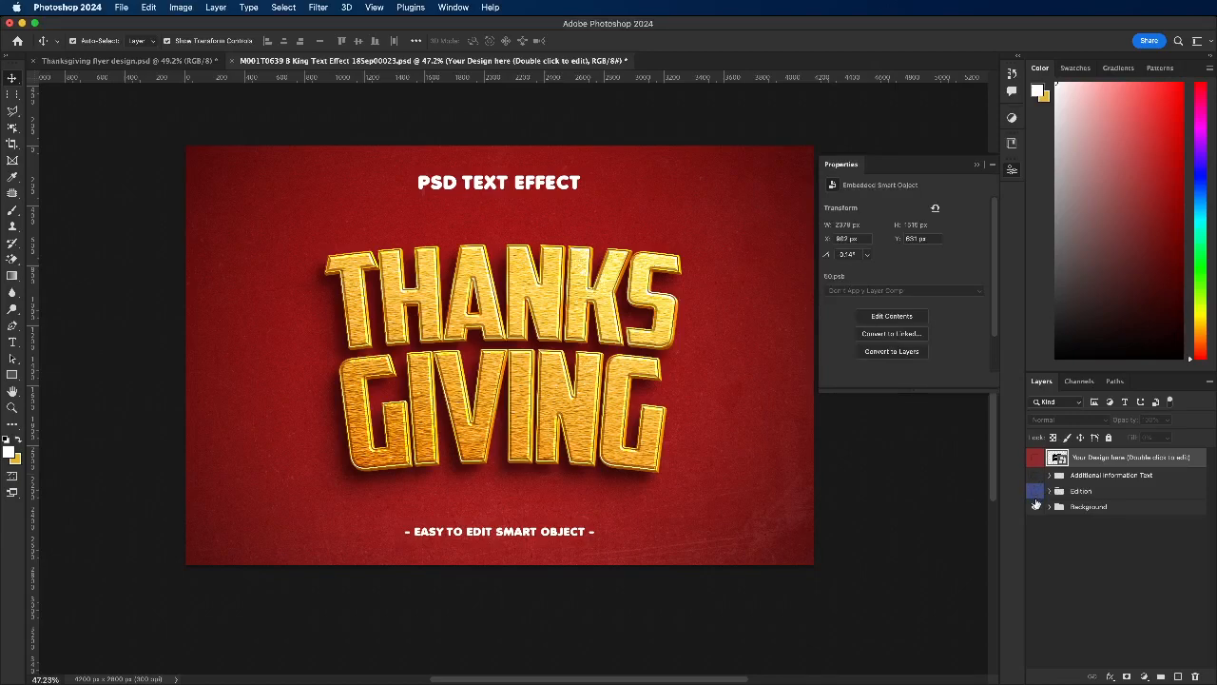
click(1035, 490)
click(1034, 510)
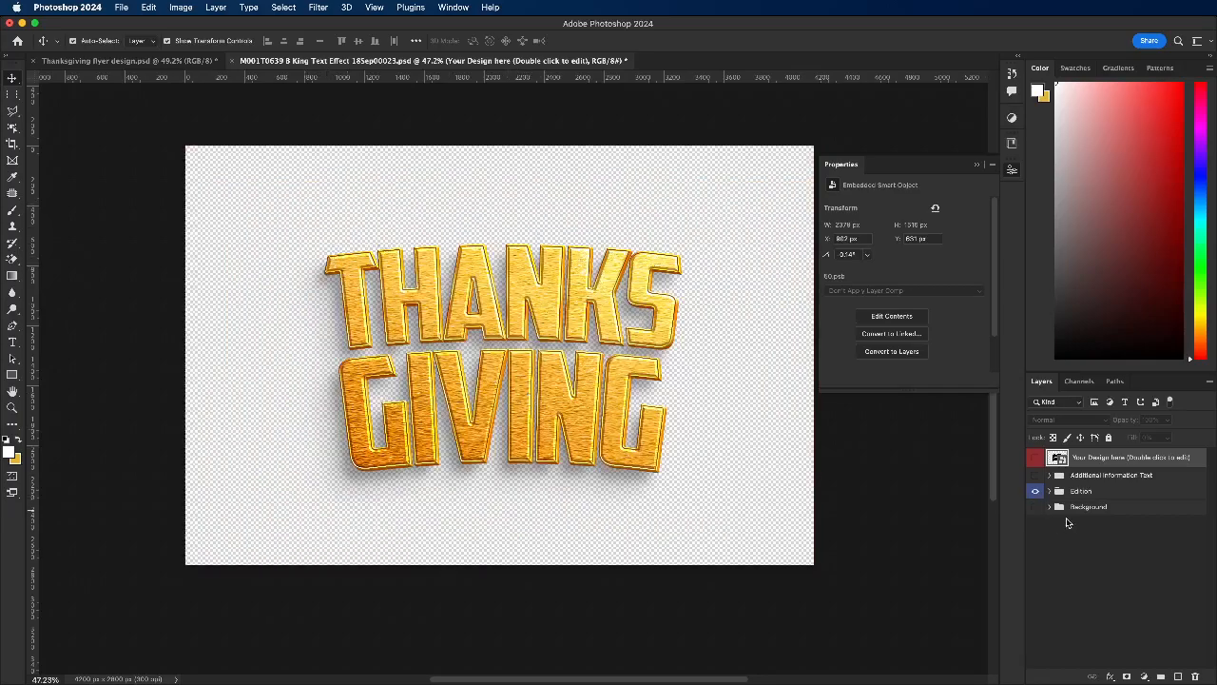
Step: Expand the Edition group, compare the lettering with and without its Shadow group, and select the Background group
click(1050, 491)
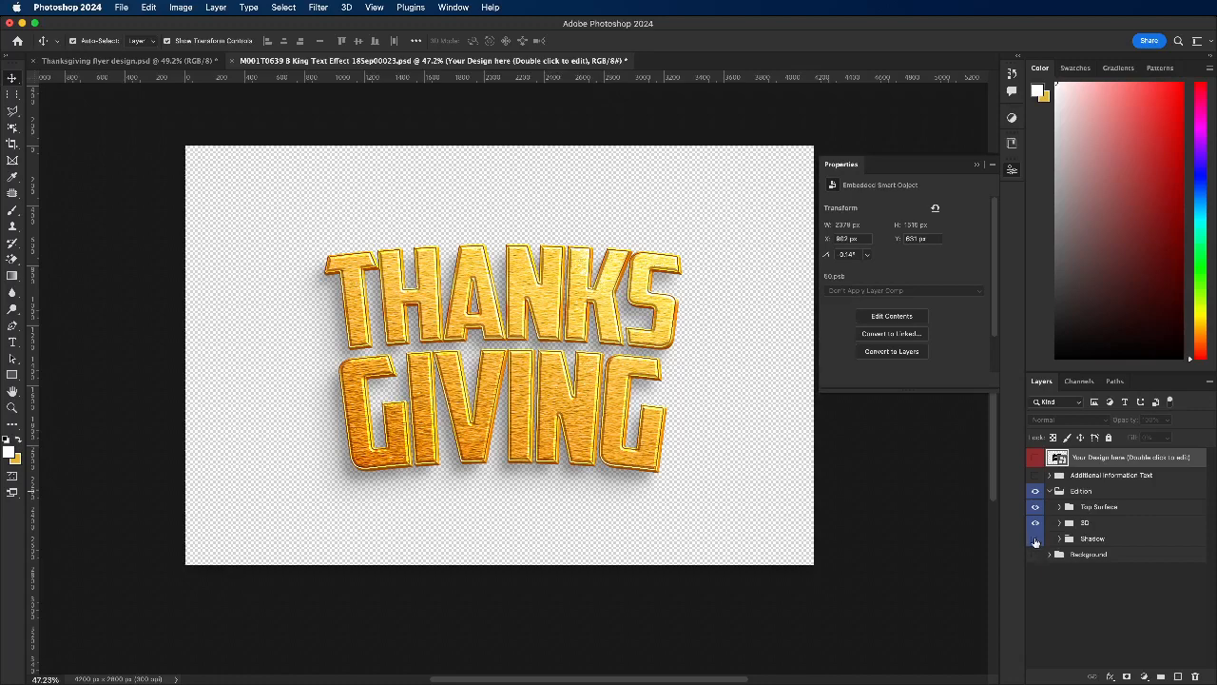
click(1036, 540)
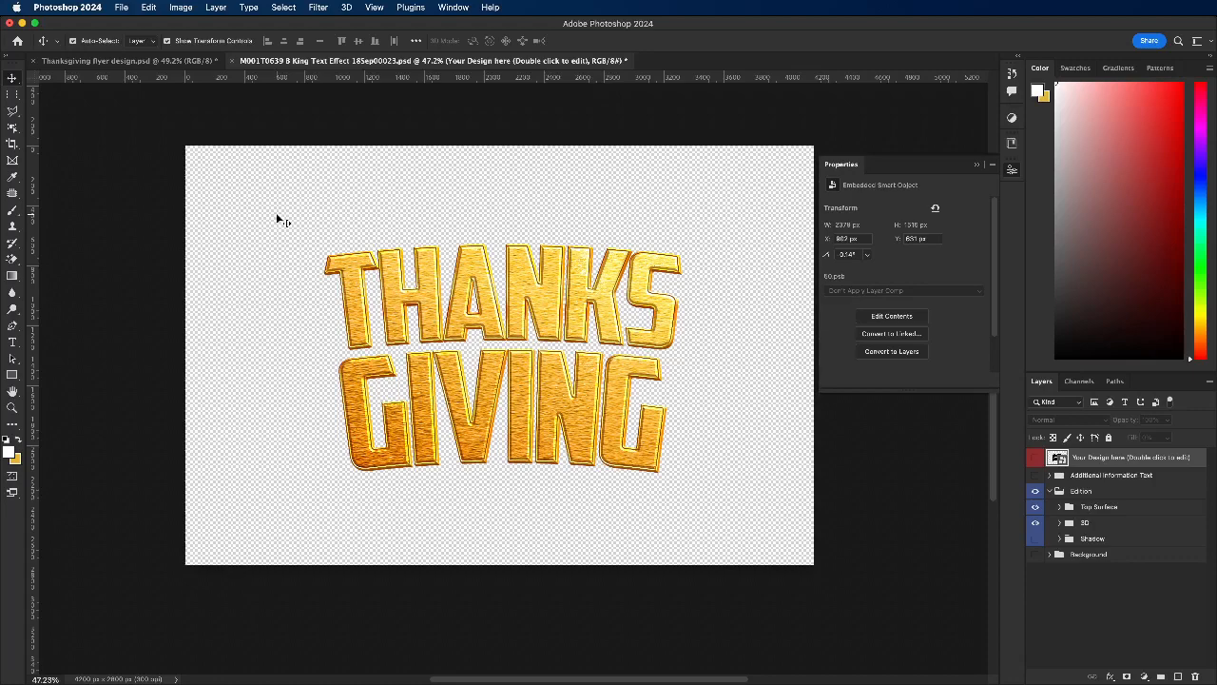
click(1036, 539)
click(1077, 559)
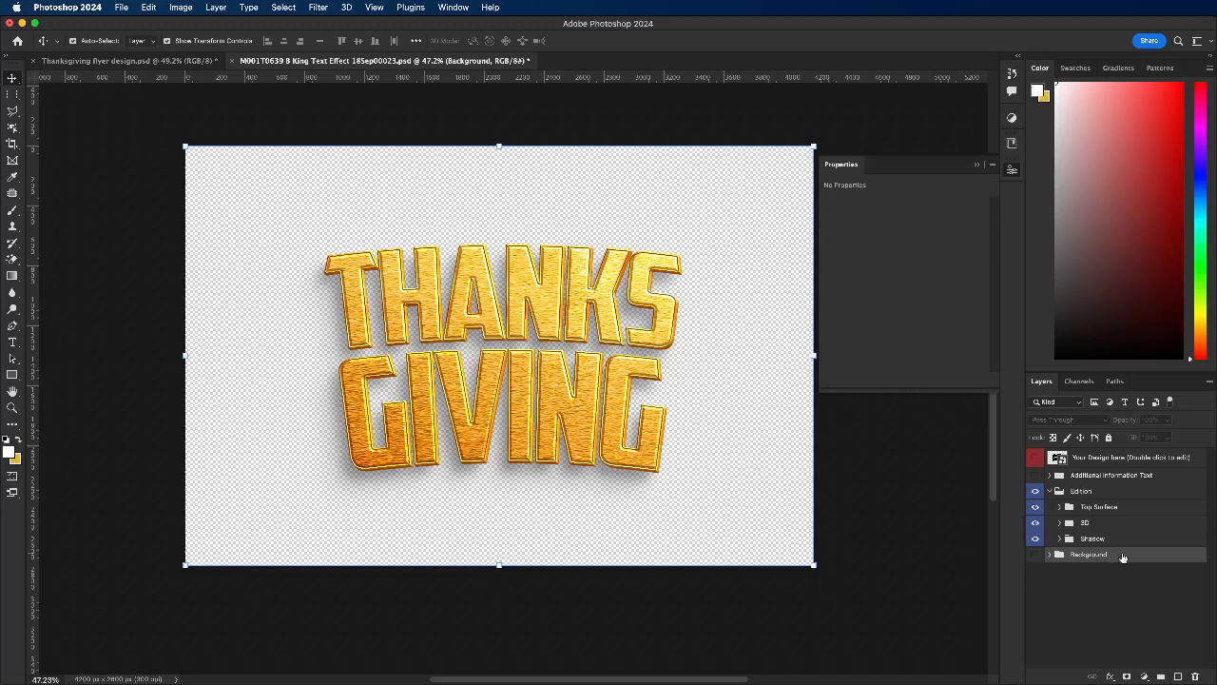
Step: Merge all layers of the text effect document into one and copy the gold lettering into the Thanksgiving flyer document
shift+click(1107, 461)
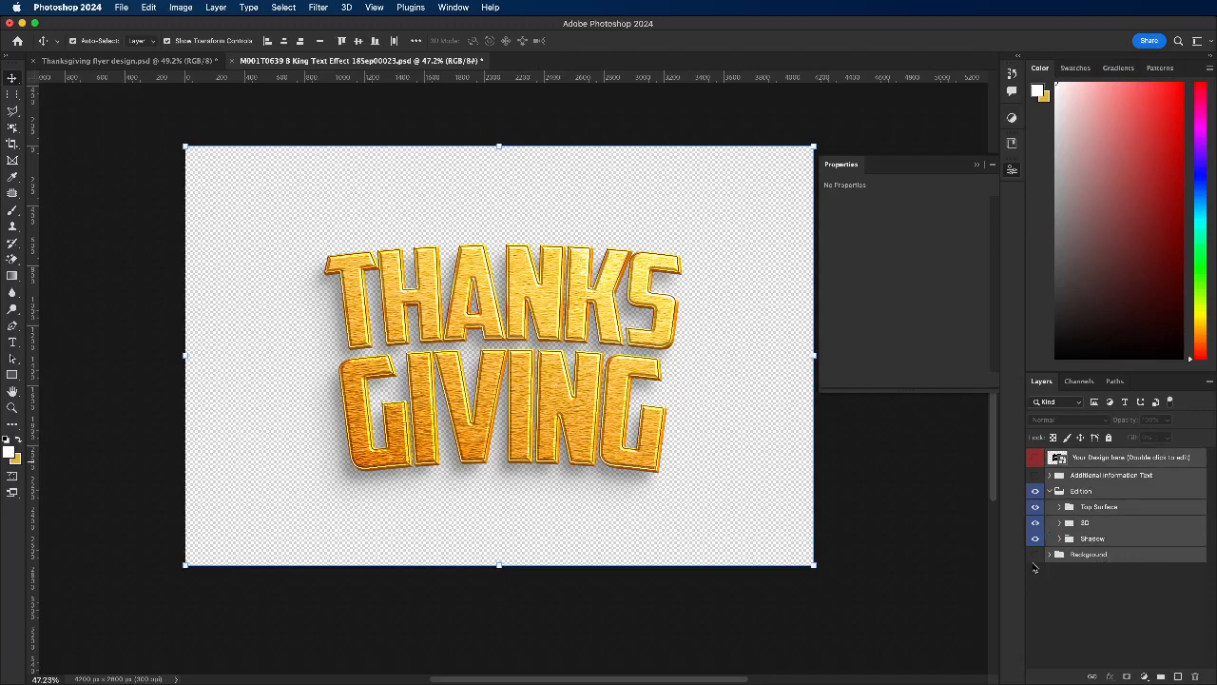
key(super+e)
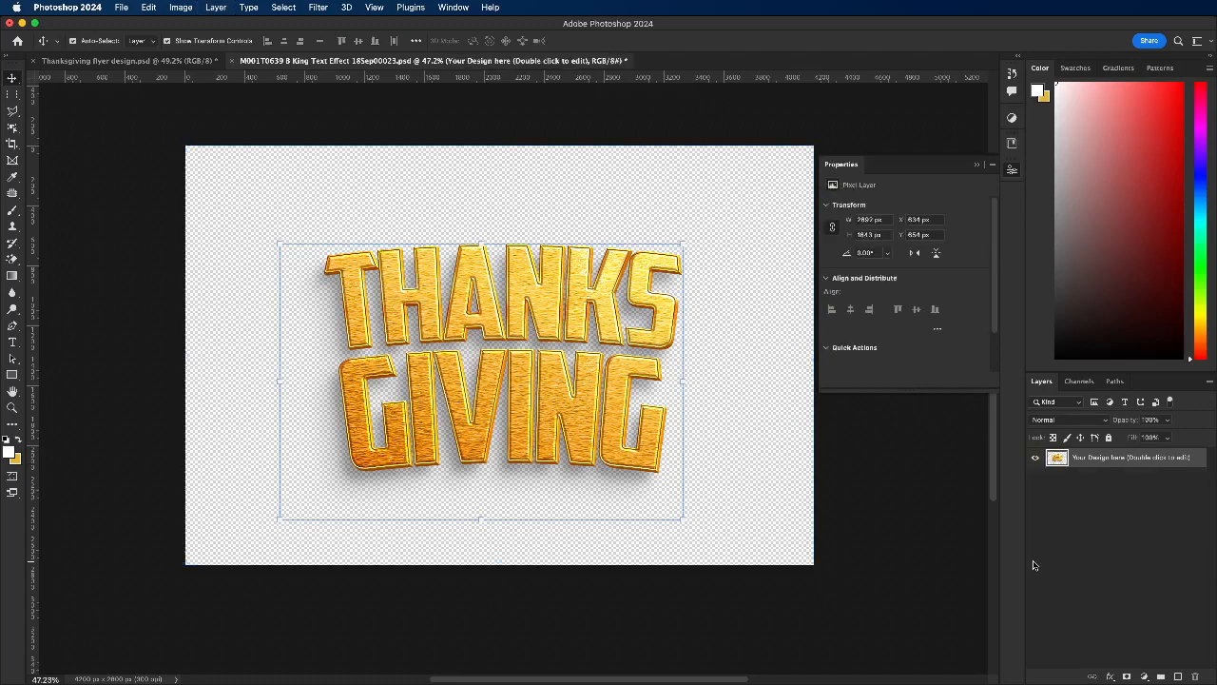
drag(475, 439, 105, 61)
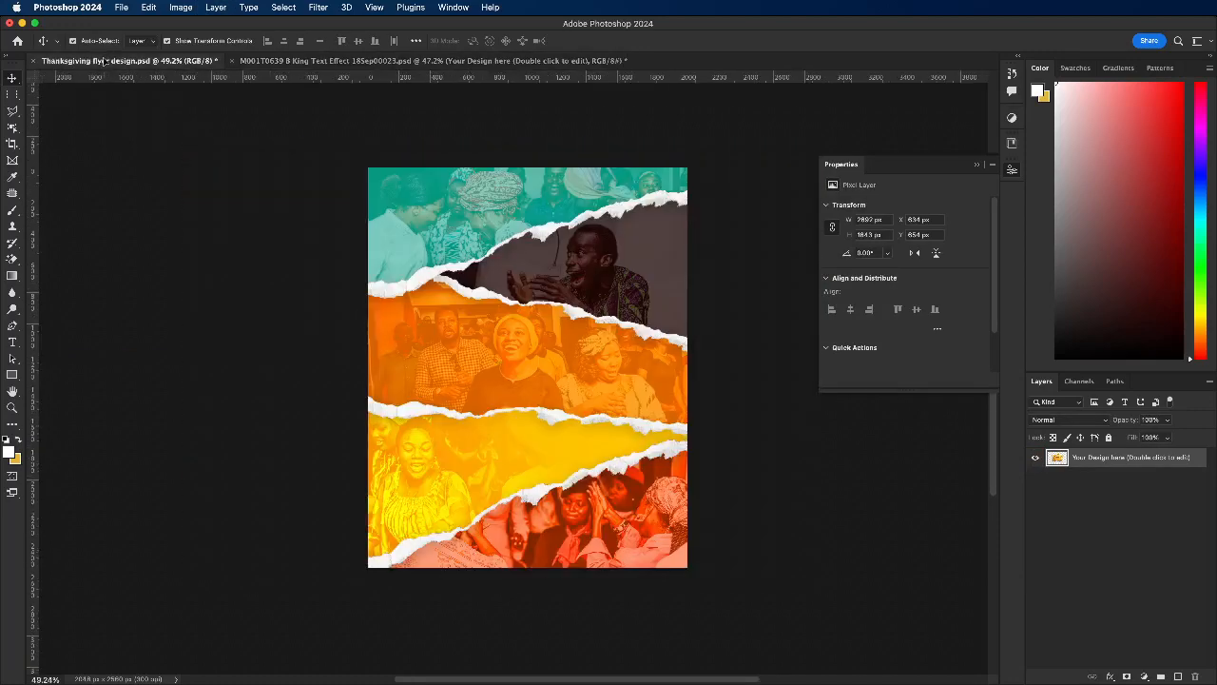
drag(438, 378, 517, 374)
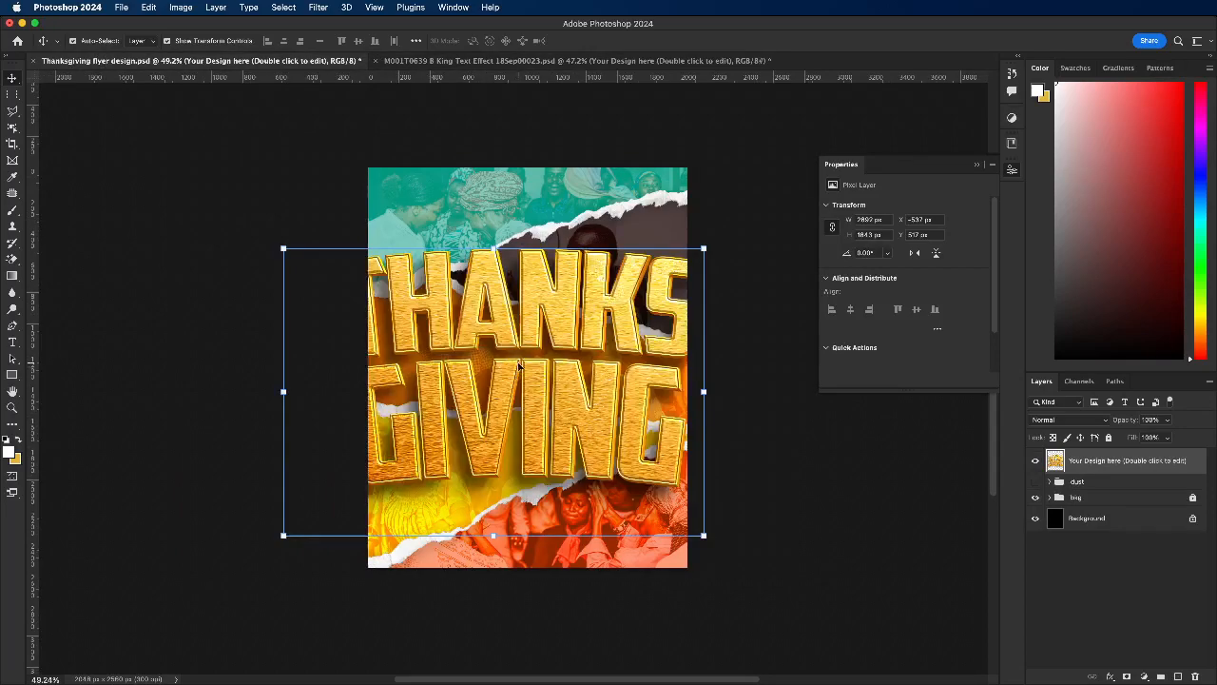
Step: Scale the gold THANKS GIVING lettering down to about 1785 px wide and position it over the middle of the flyer
key(ctrl+t)
drag(518, 249, 519, 367)
drag(506, 424, 527, 352)
drag(524, 296, 527, 269)
drag(538, 333, 534, 338)
click(643, 41)
Step: Check the text effect document, return to the flyer and move the gold lettering slightly lower
click(634, 60)
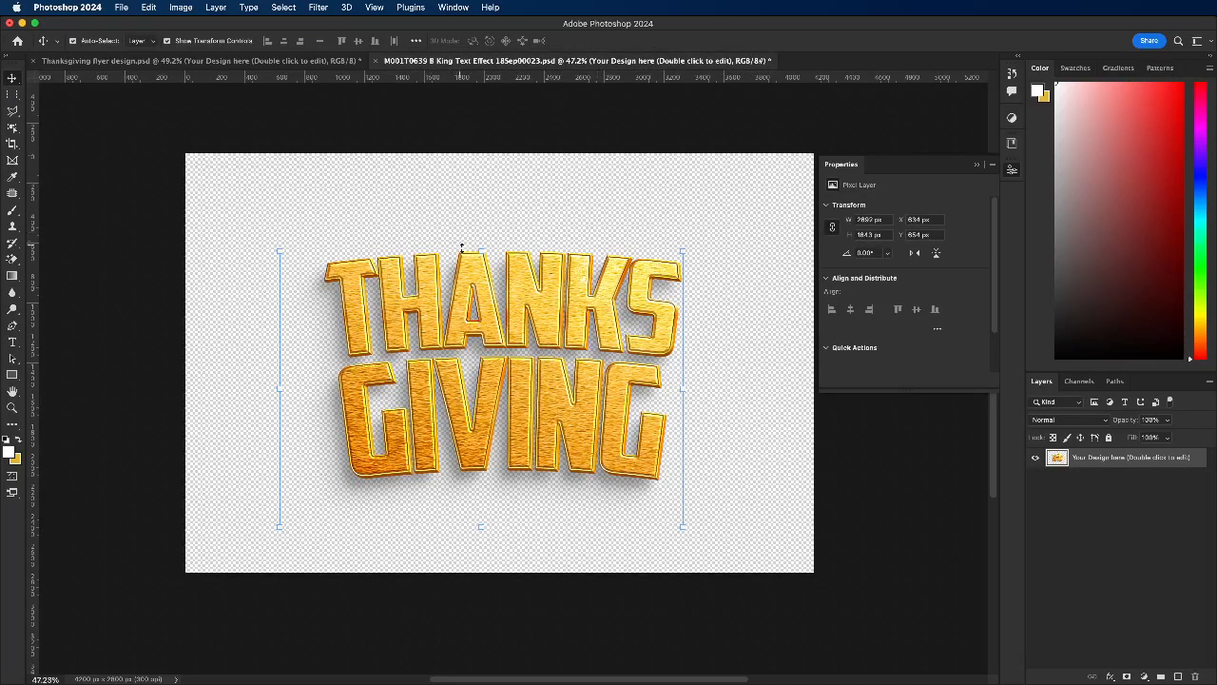
click(229, 62)
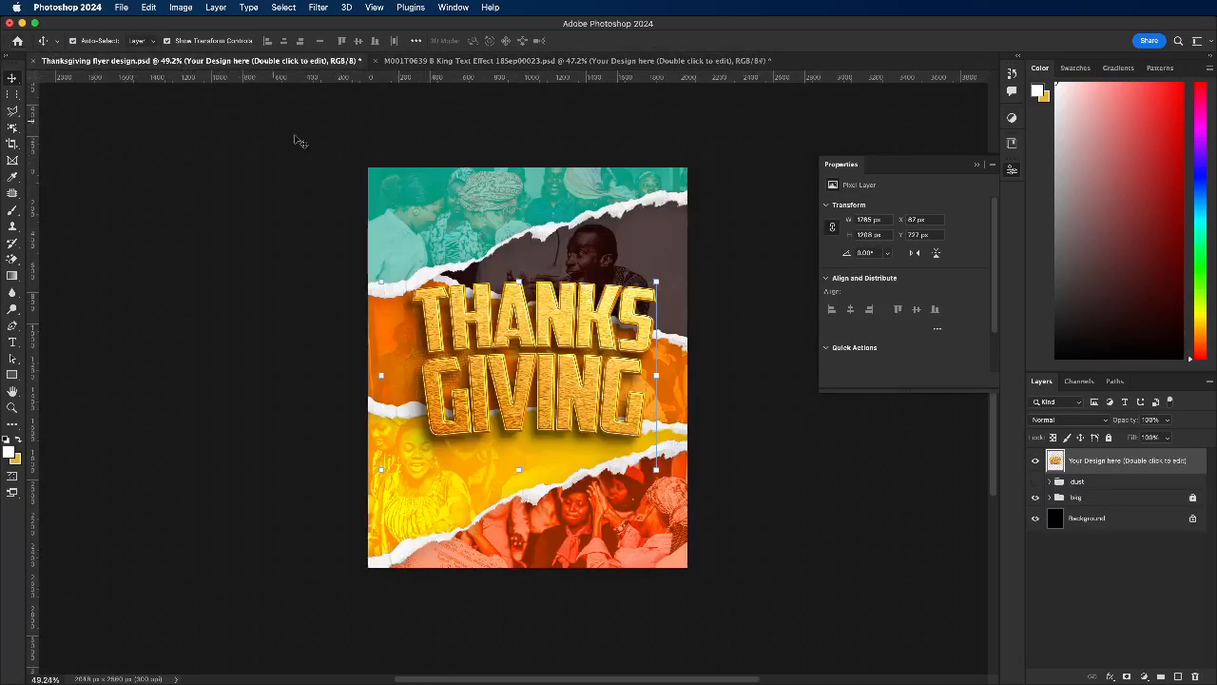
drag(539, 350, 536, 330)
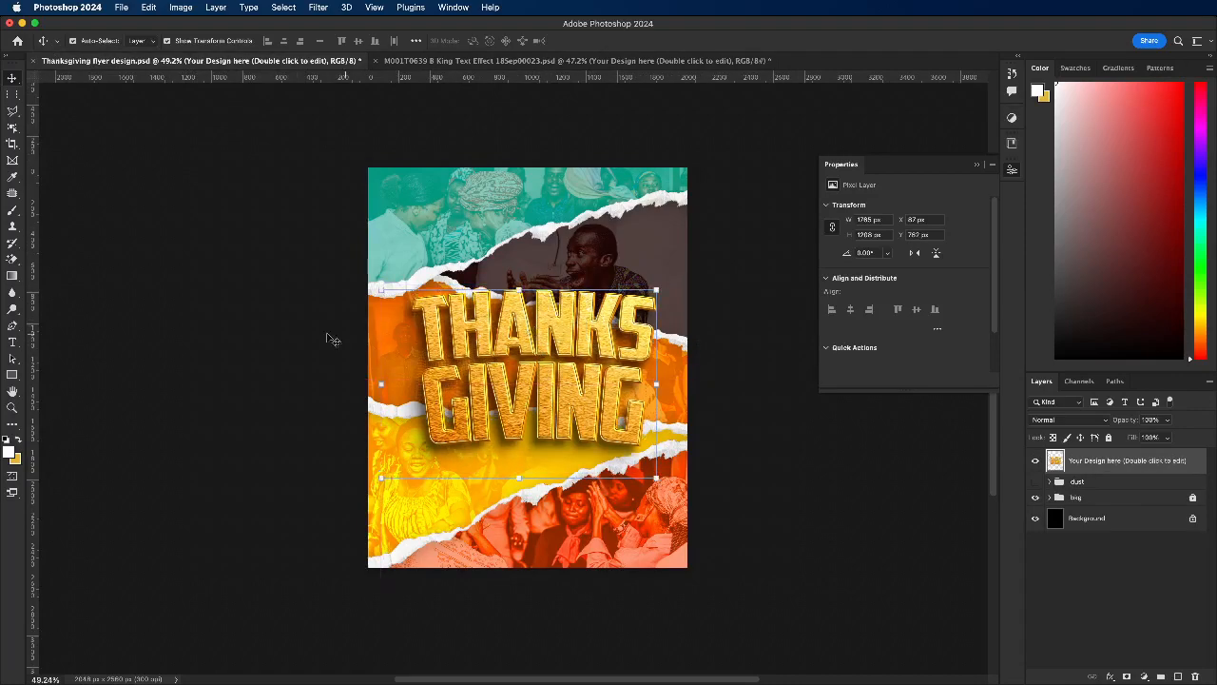
click(244, 332)
click(597, 330)
Step: In the text effect document, undo back through the merge and layer hiding to restore the separate groups and red background
click(538, 61)
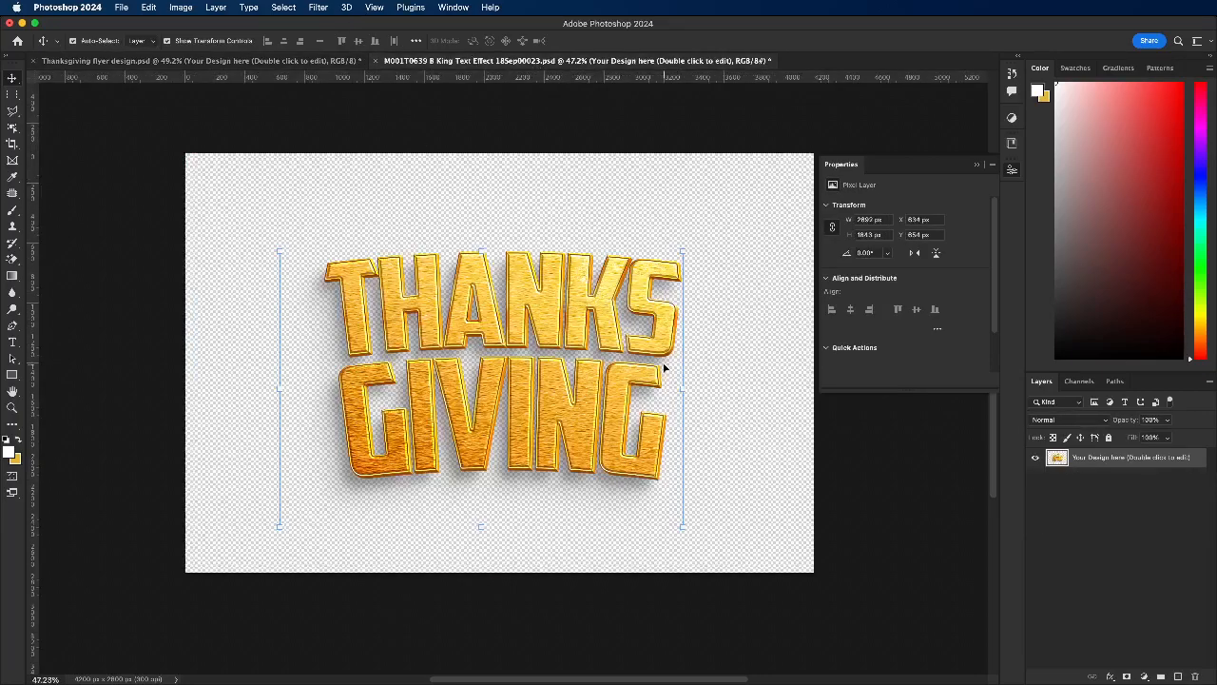
click(730, 394)
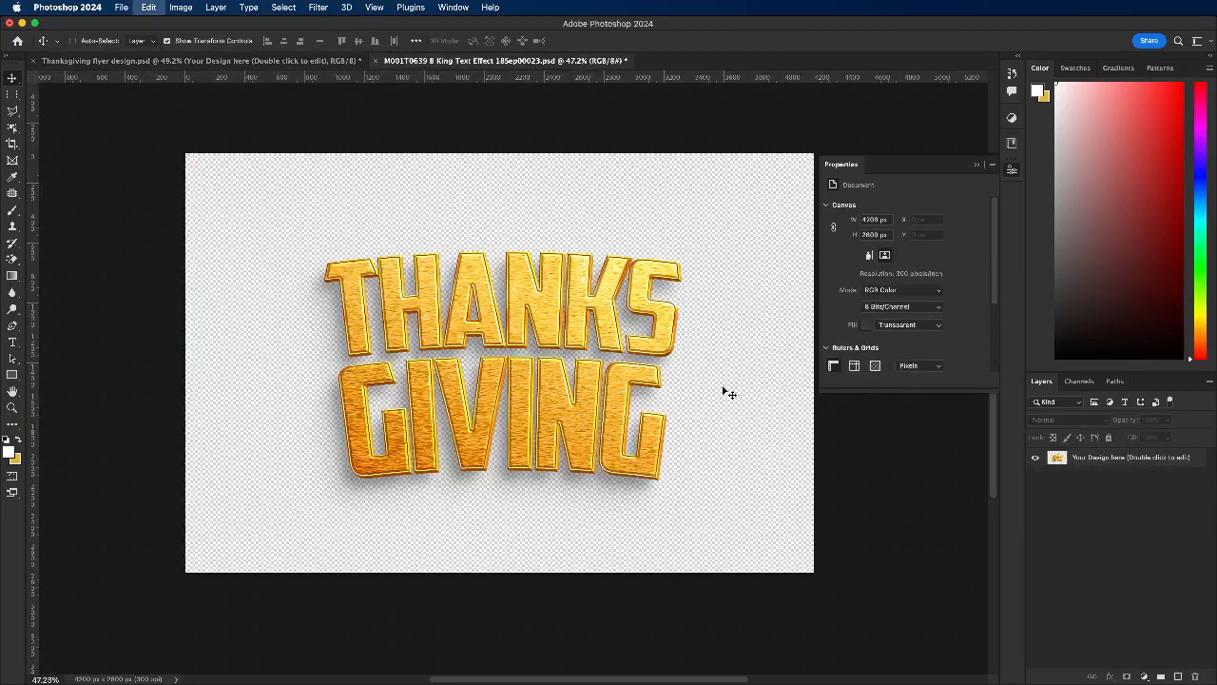
key(super+z)
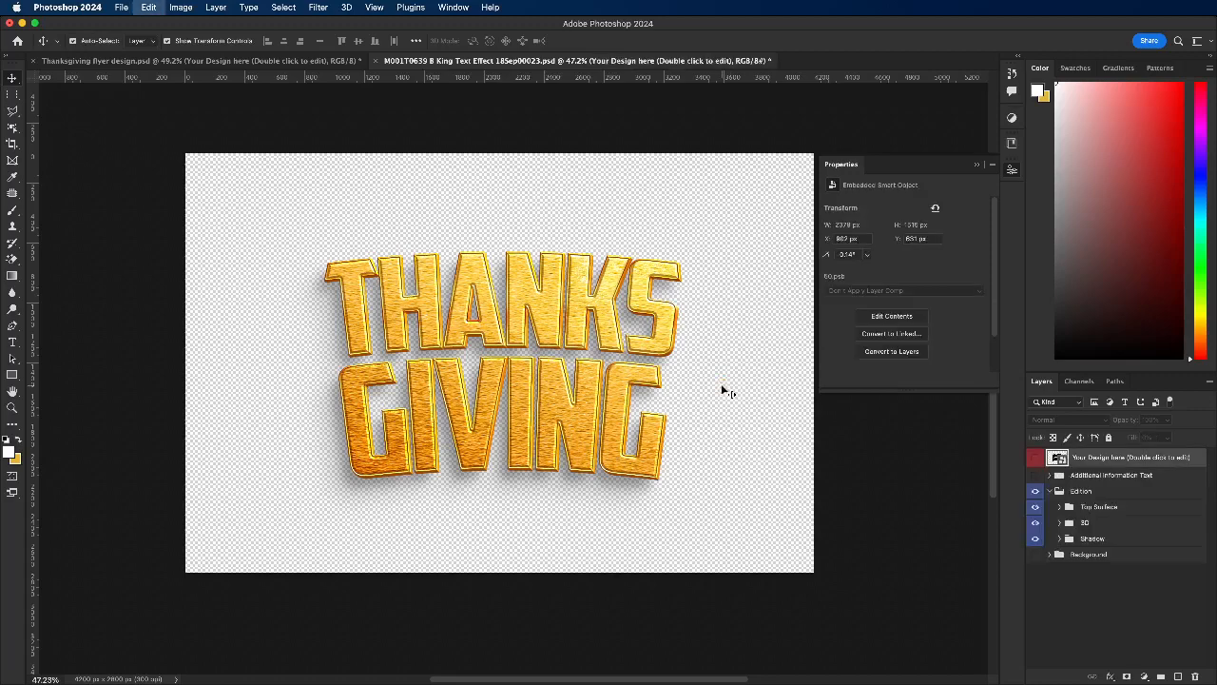
key(super+z)
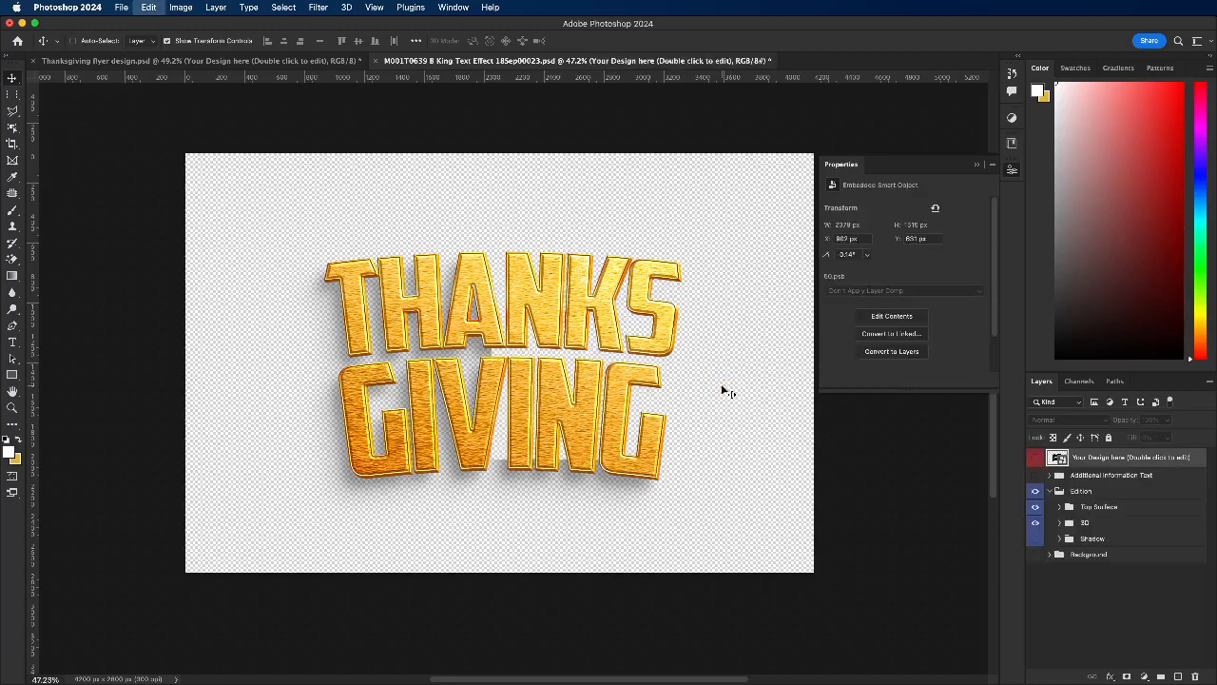
key(super+z)
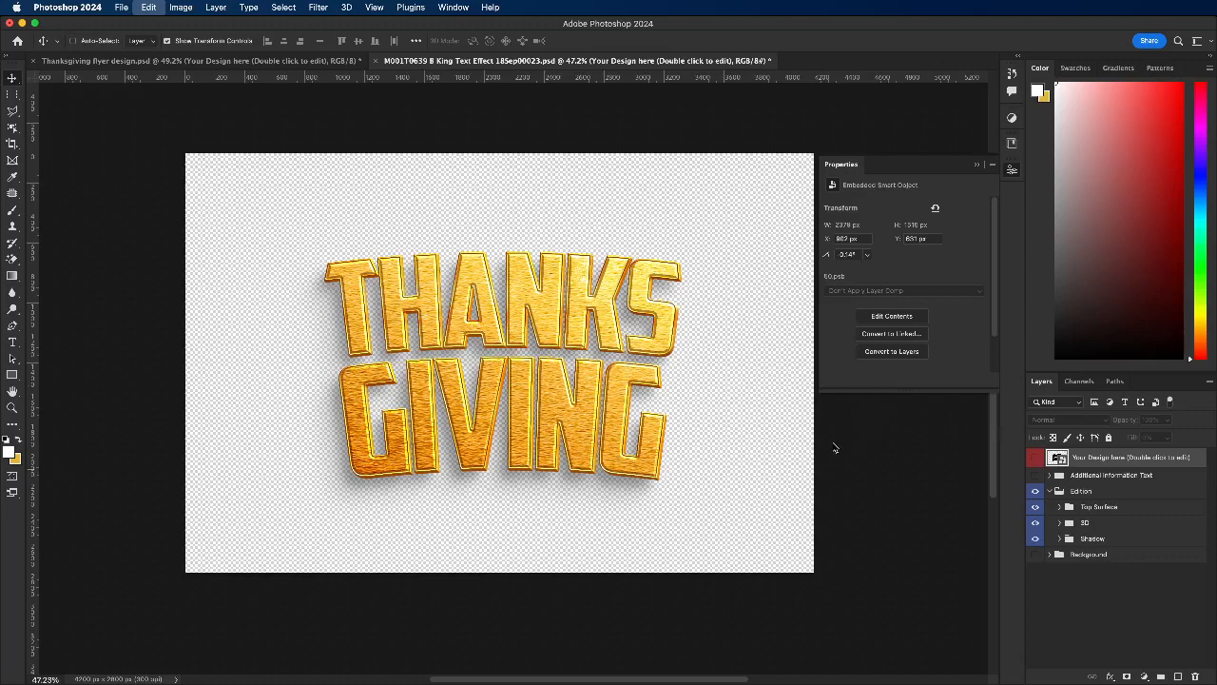
key(super+z)
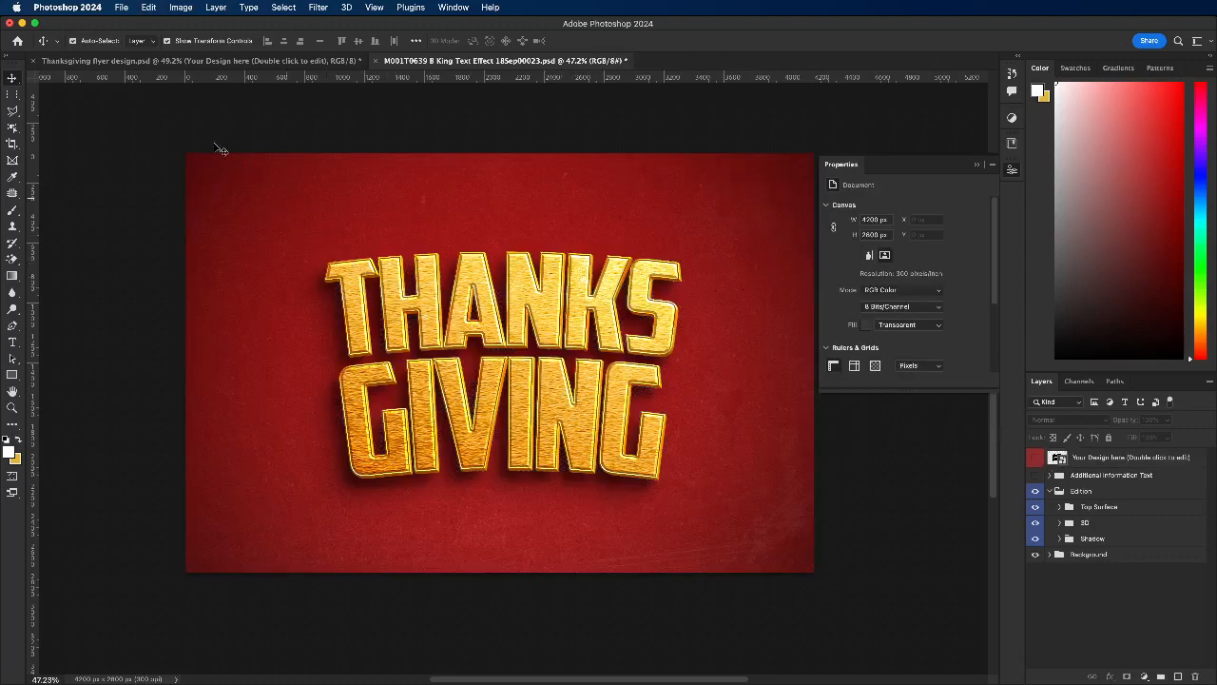
Step: Return to the flyer and shift the gold lettering about 52 px to the left and slightly up
click(215, 63)
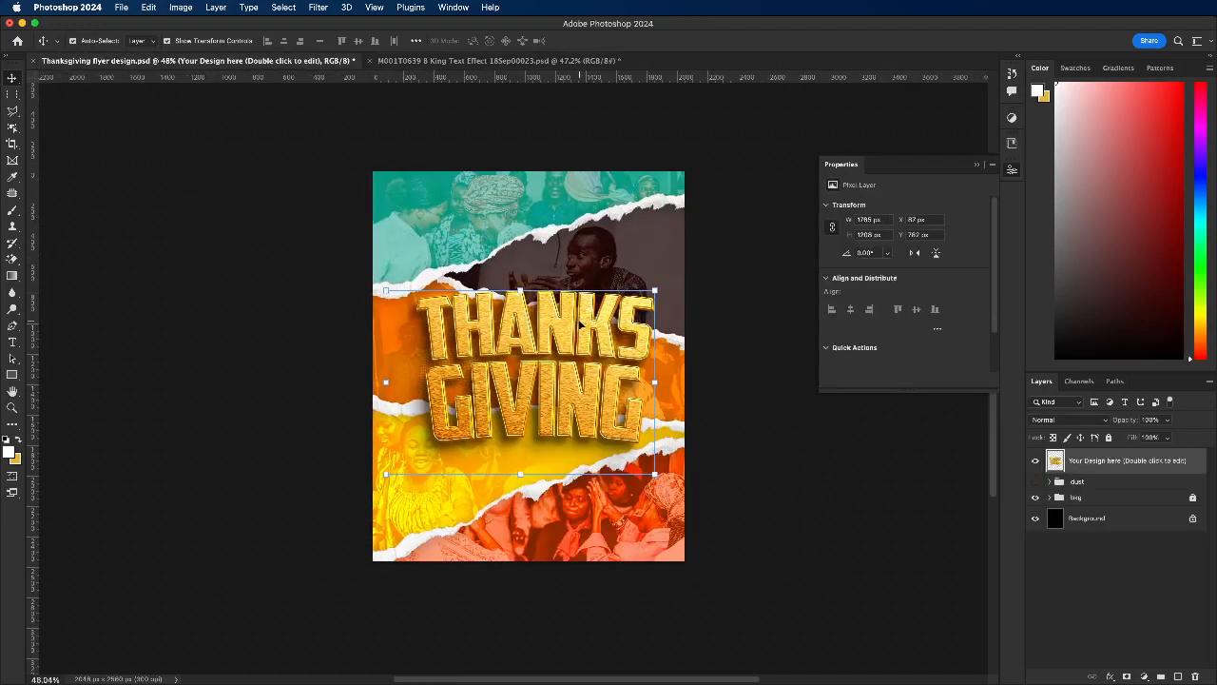
click(218, 317)
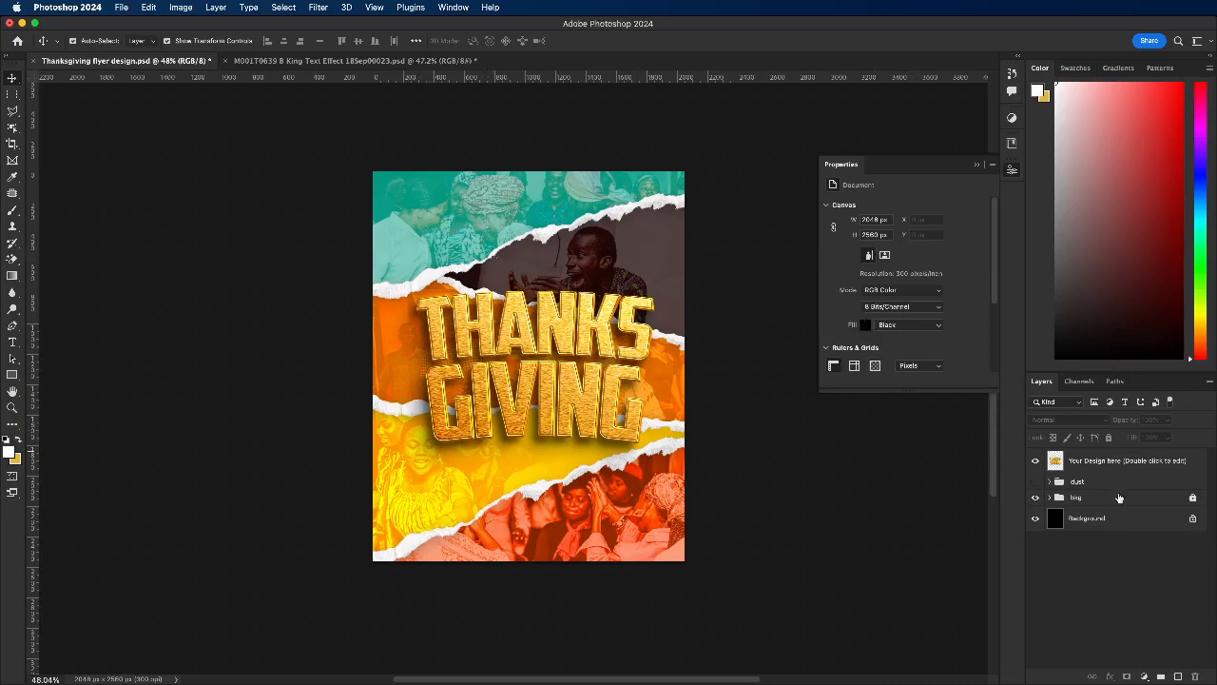
mouse_move(472, 385)
mouse_down()
mouse_move(481, 364)
mouse_move(460, 374)
mouse_up()
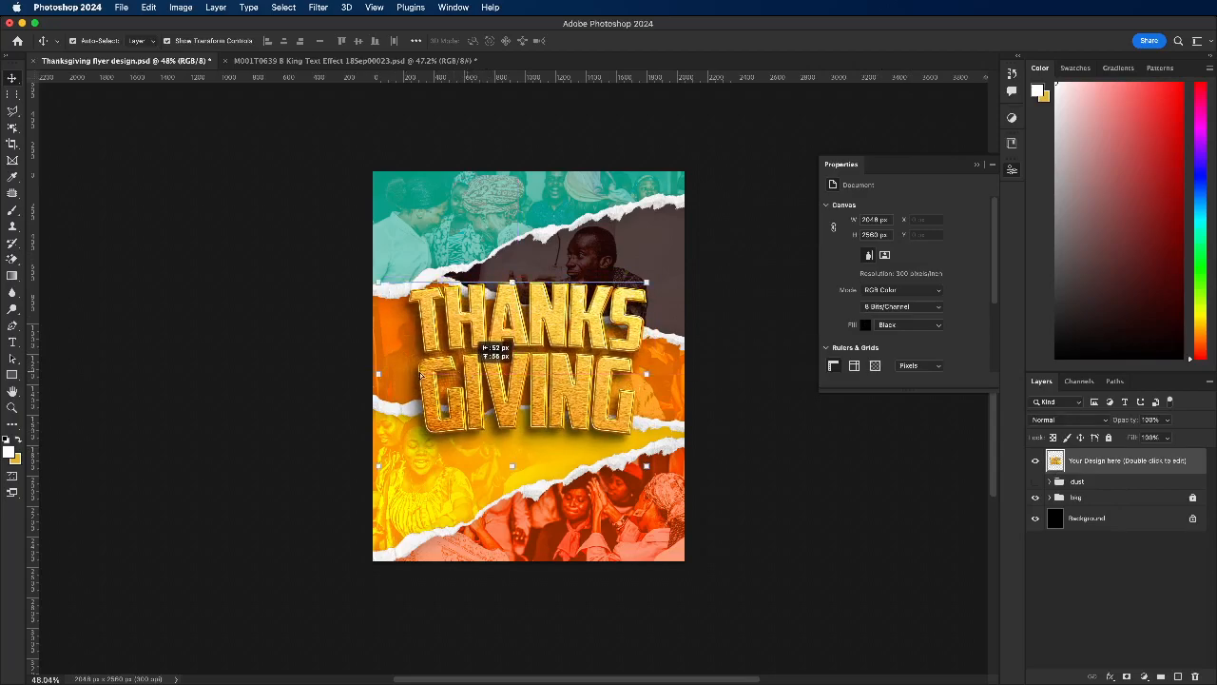
click(260, 358)
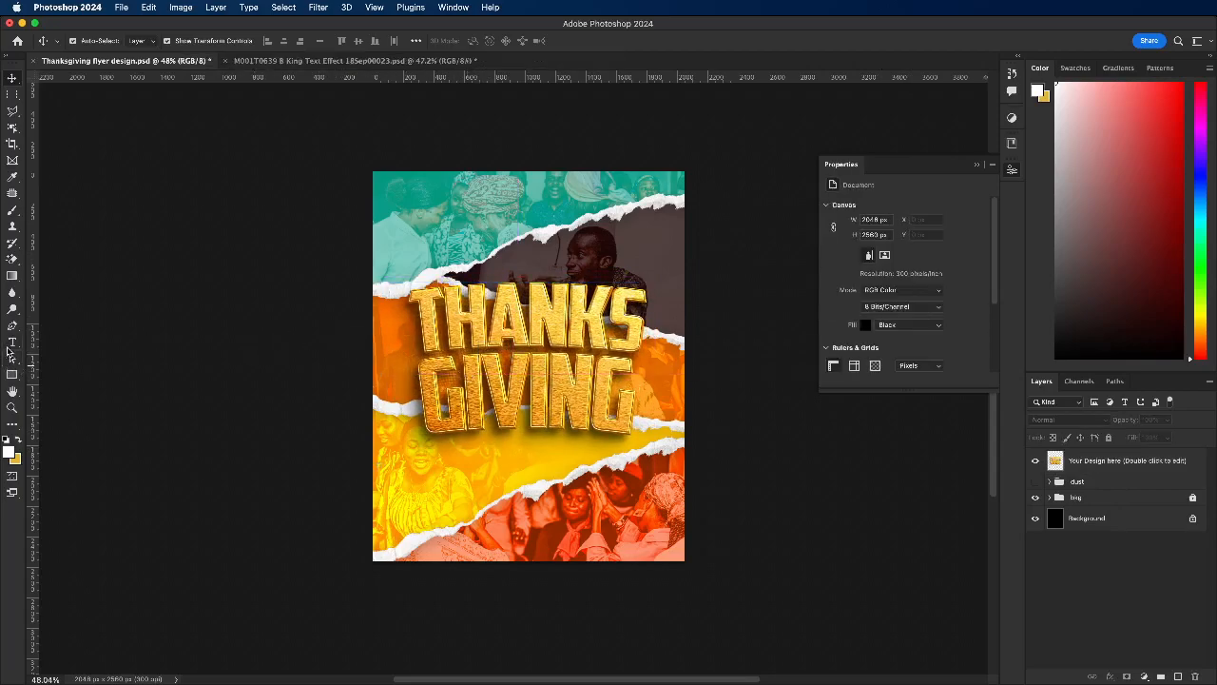
Step: Add the text "Service" below the gold lettering and set its font to Waiting on the Bridge
click(11, 343)
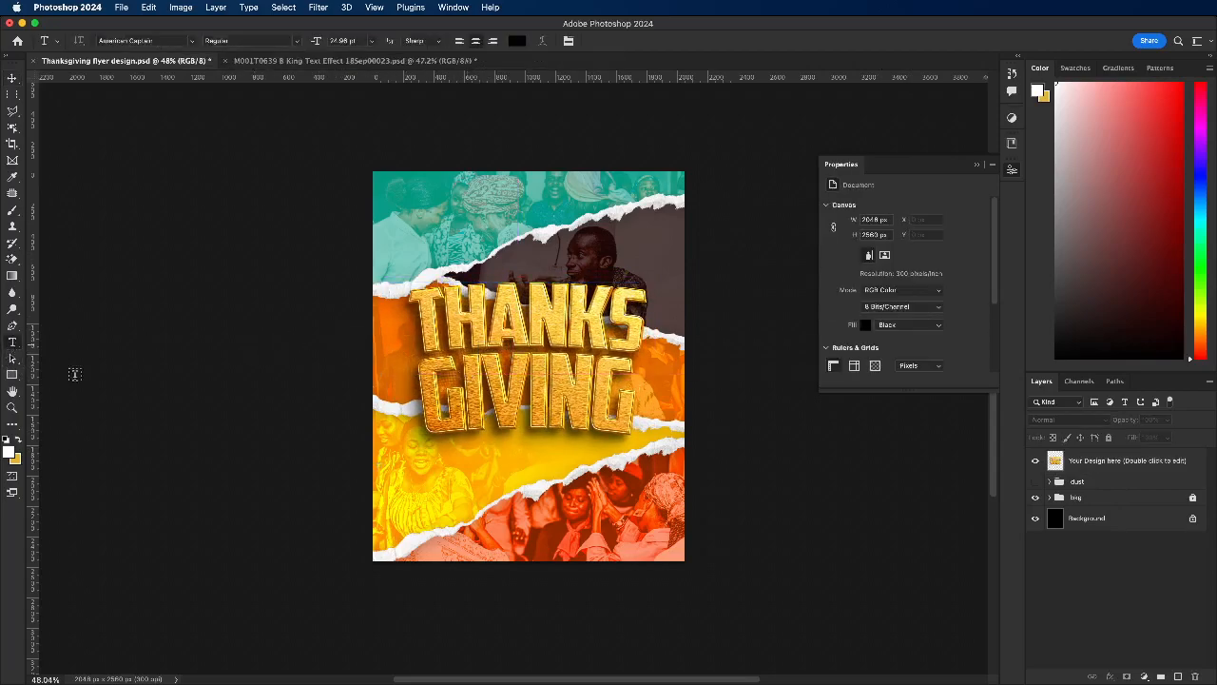
click(584, 447)
text(SERVICE)
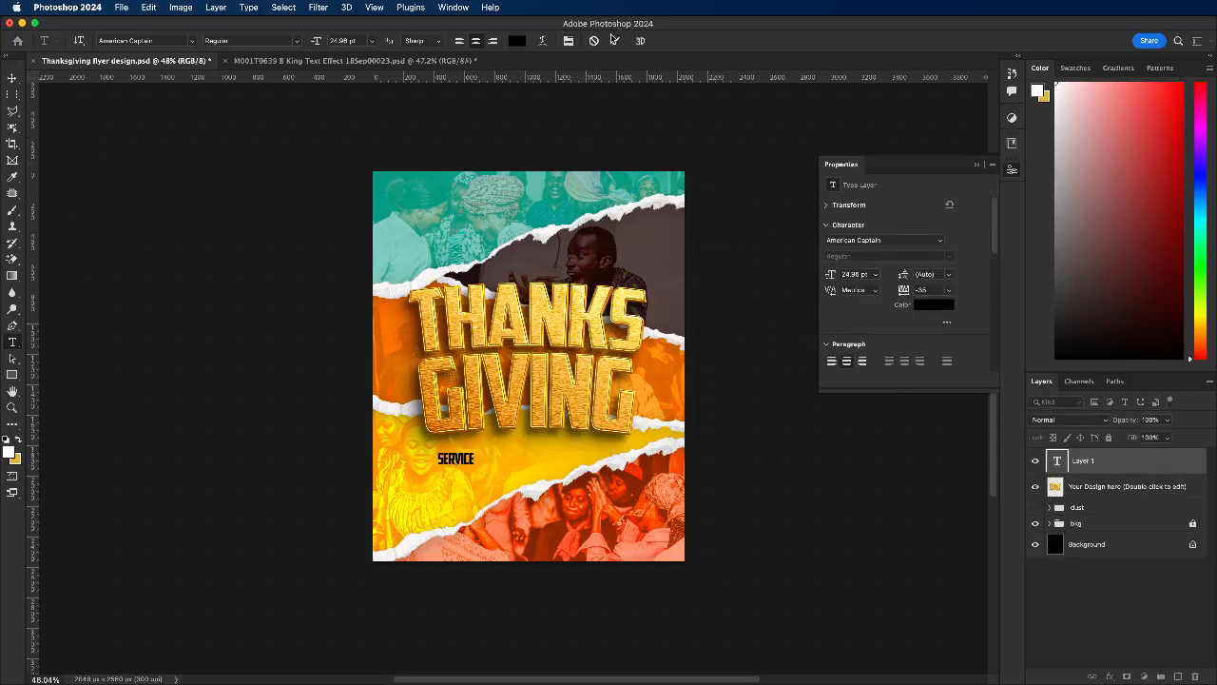
click(942, 243)
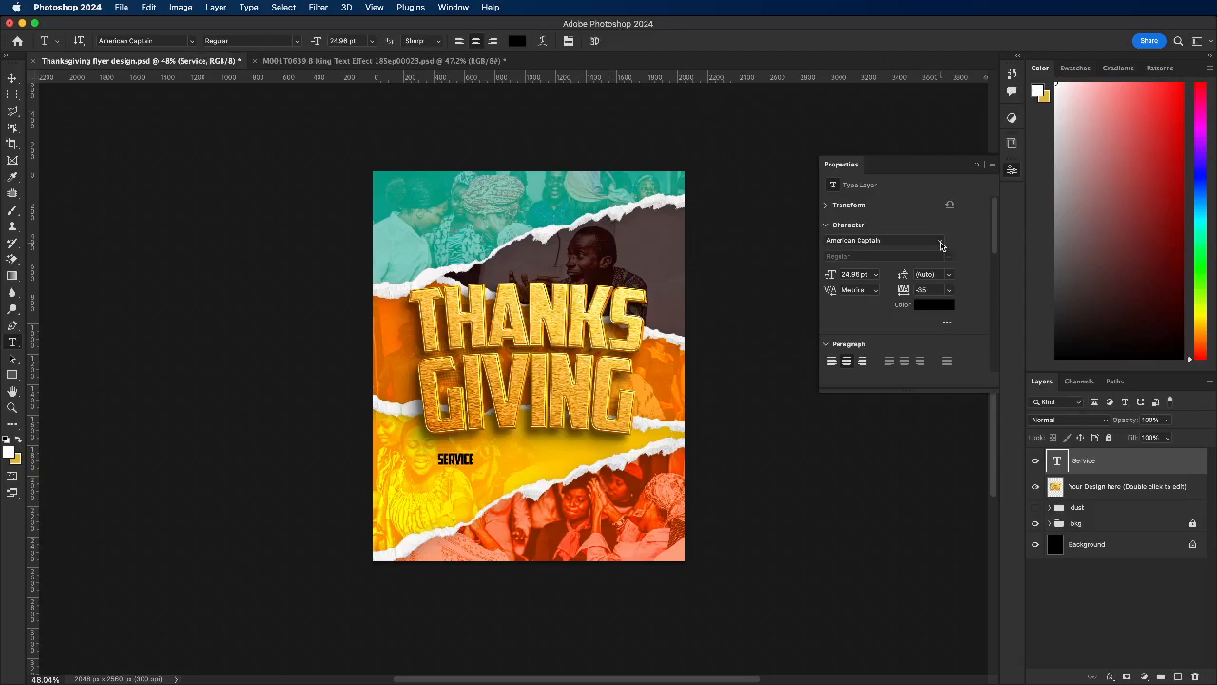
key(Down)
key(Down)
key(Down)
key(Down)
key(Down)
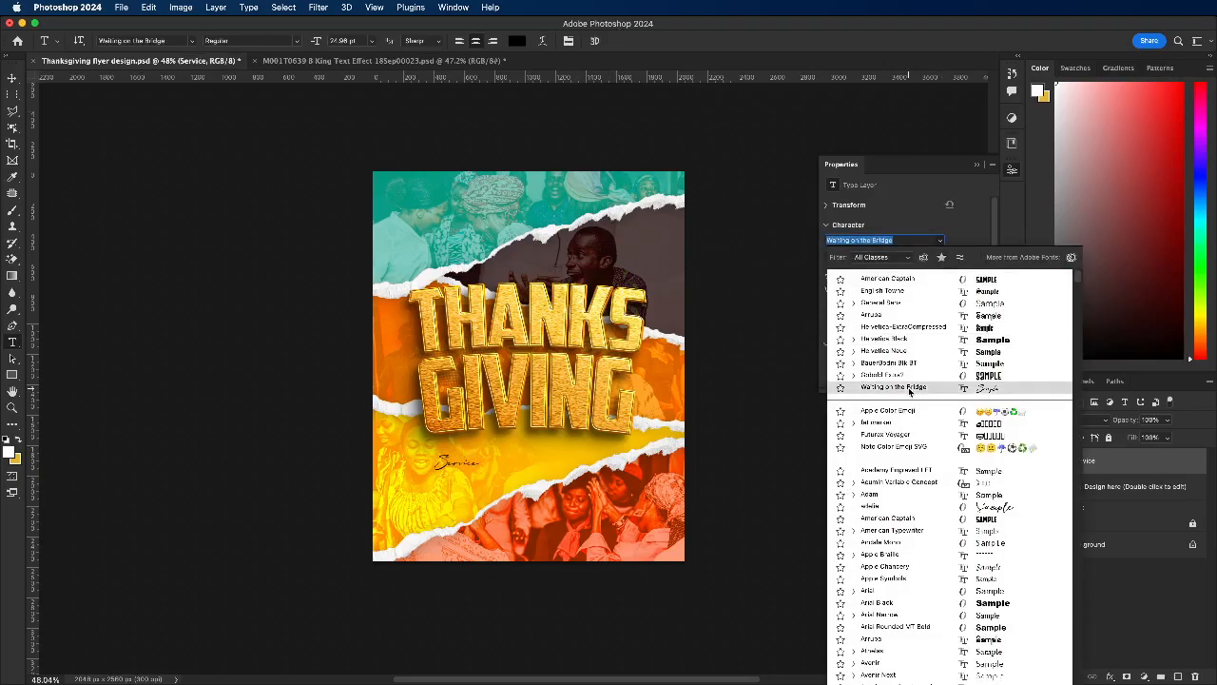
click(910, 389)
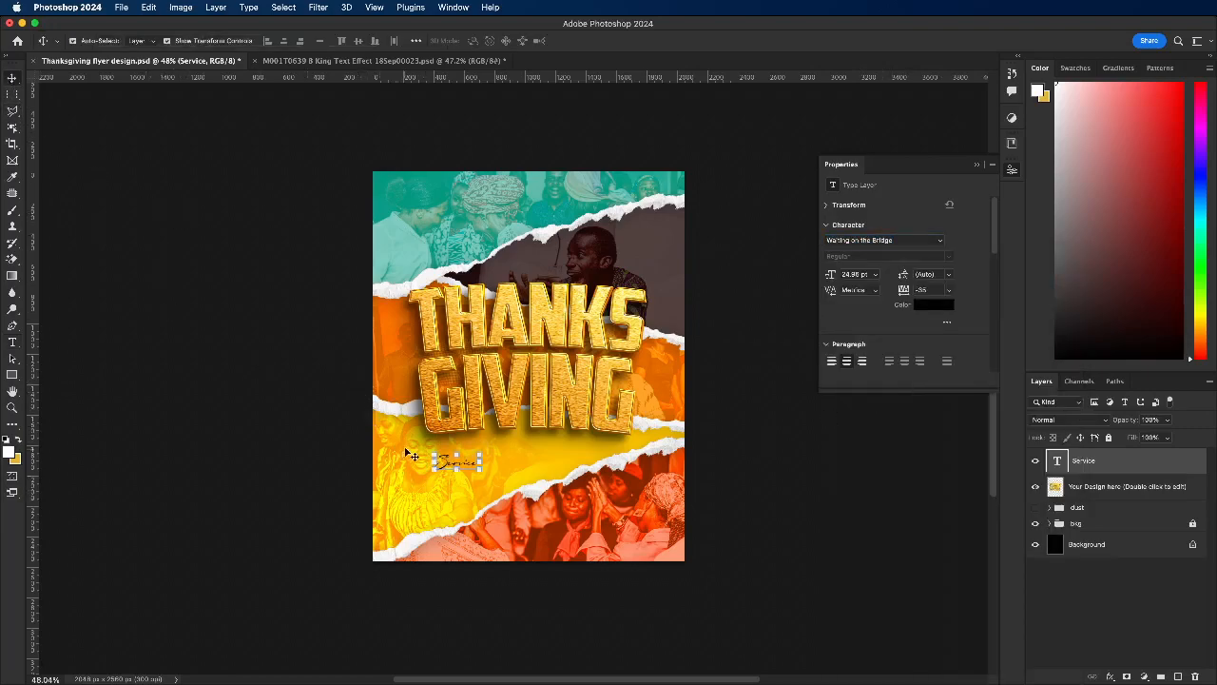
Step: Scale the Service text to about 335% and centre it horizontally, overlapping the lower edge of GIVING
drag(482, 458, 592, 391)
mouse_move(504, 442)
mouse_down()
mouse_move(529, 447)
mouse_move(521, 452)
mouse_up()
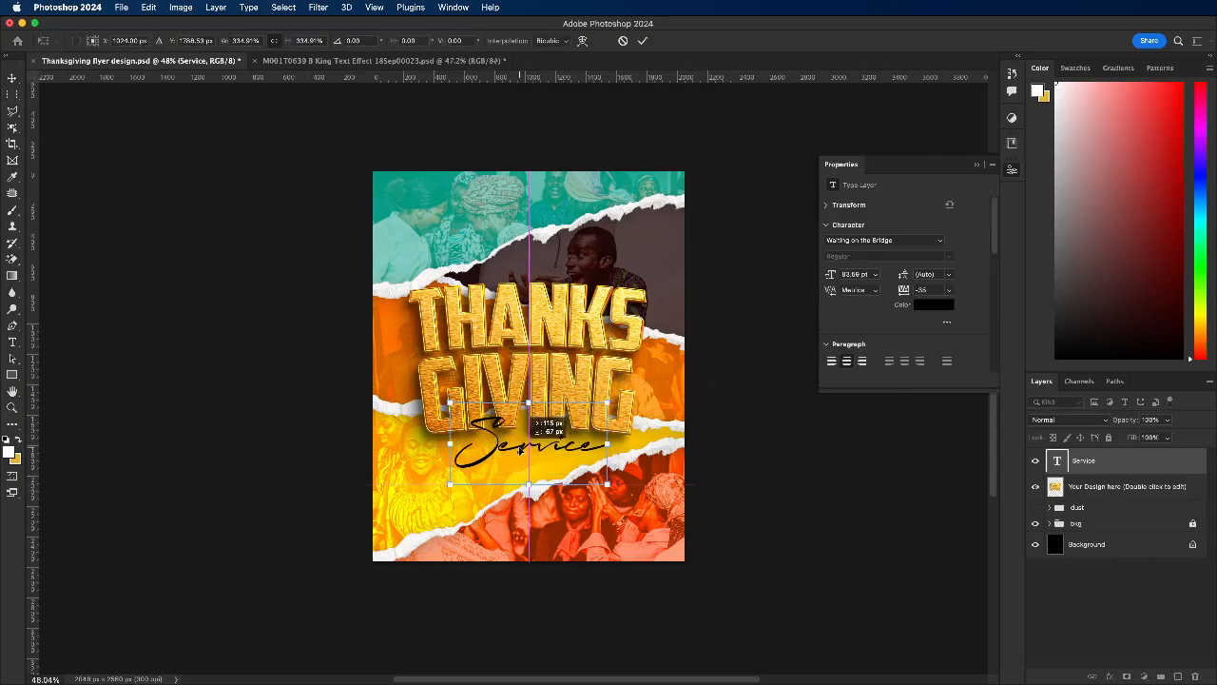
click(646, 40)
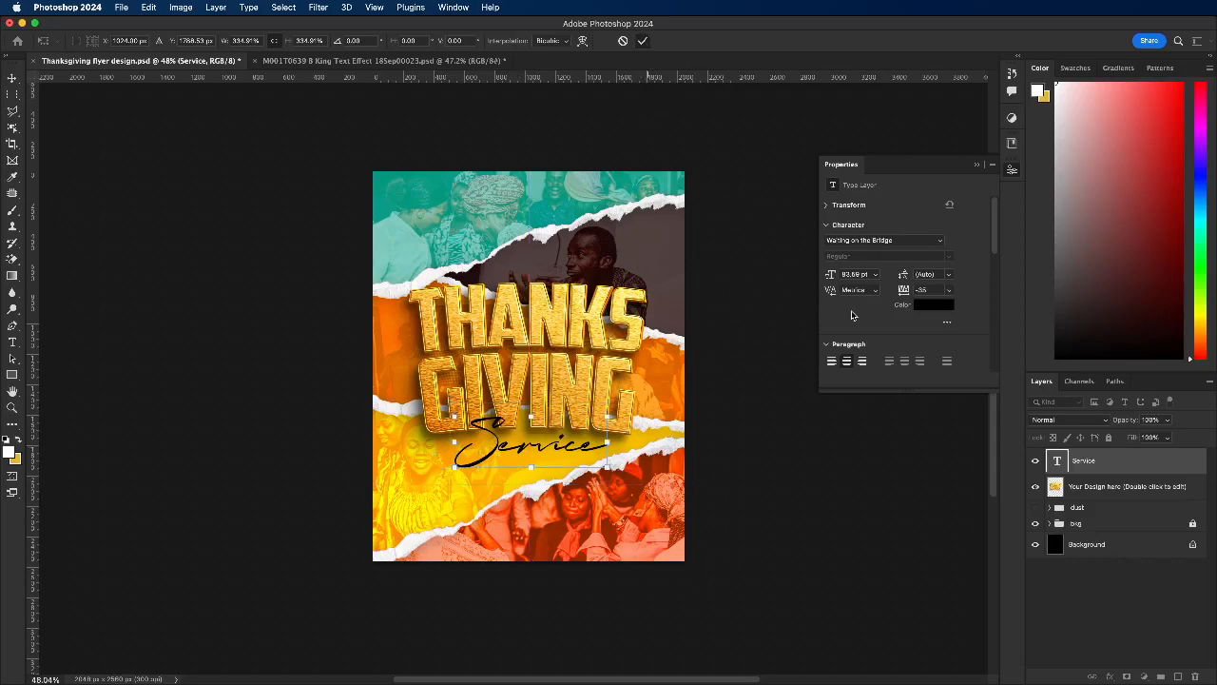
Step: Change the Service text colour to white (ffffff)
click(941, 306)
drag(767, 233, 734, 237)
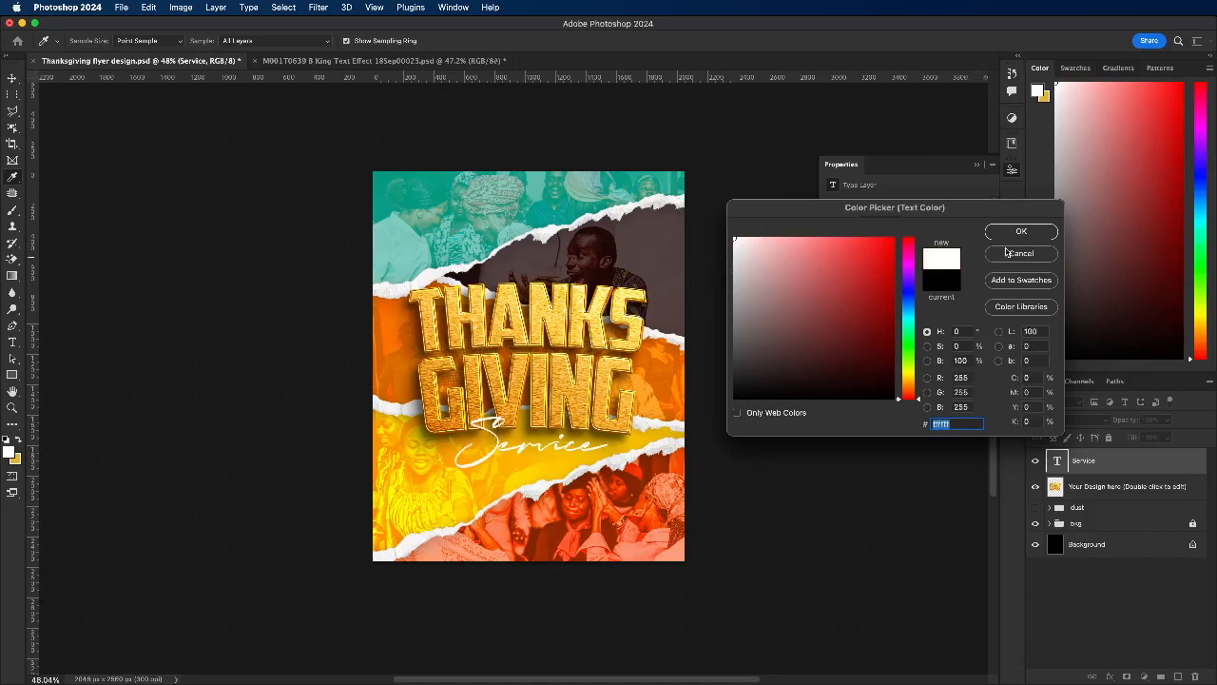
key(Return)
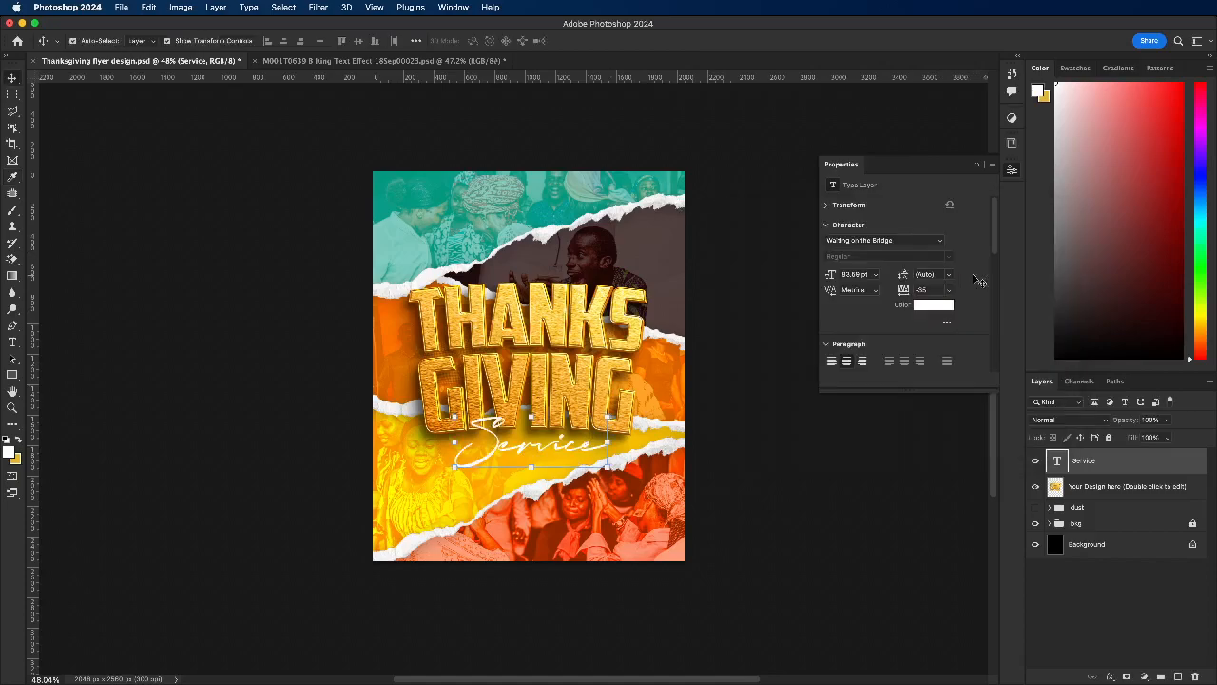
Step: Enlarge the Service text slightly, shift it a little up and to the left, and save the flyer
drag(606, 442, 619, 439)
drag(533, 459, 521, 456)
click(644, 42)
click(295, 264)
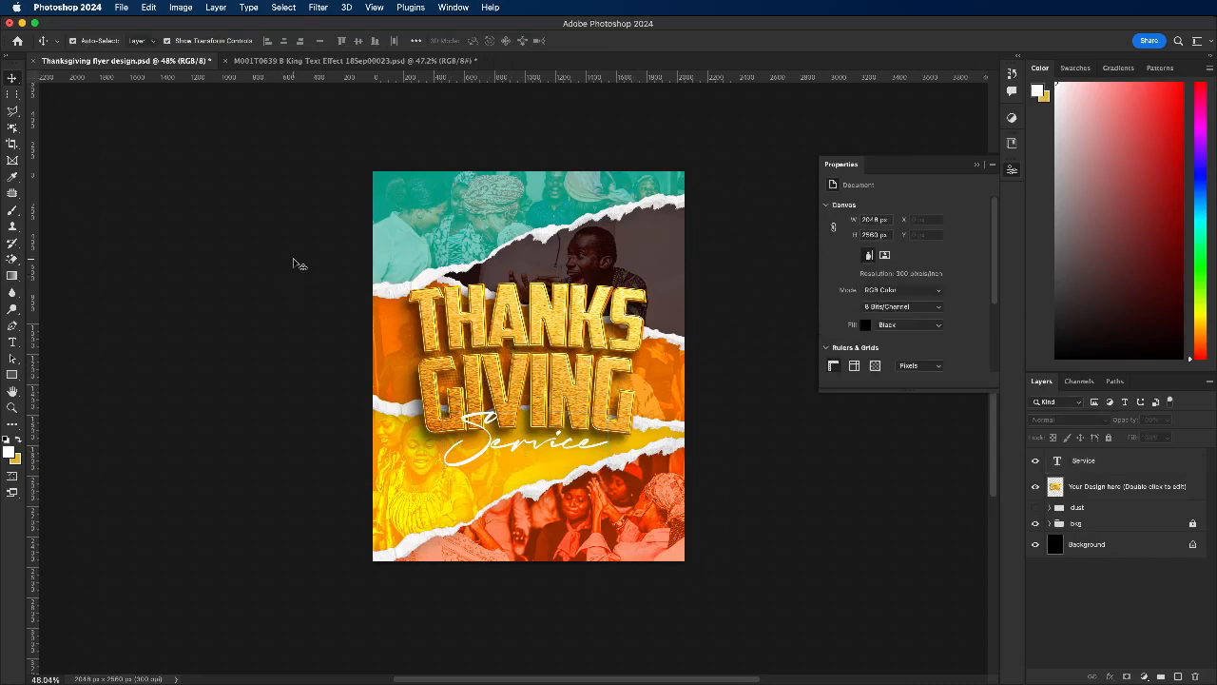
key(super+s)
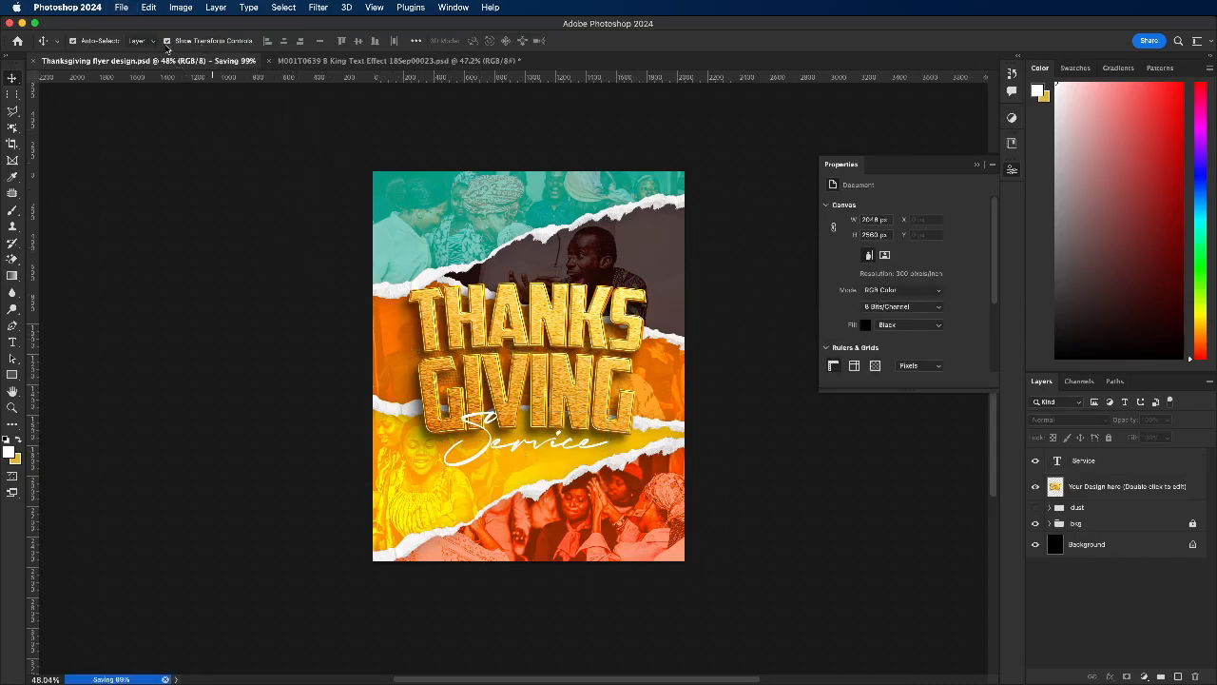
Step: Browse the recent files and open The Inferno.psd
click(15, 42)
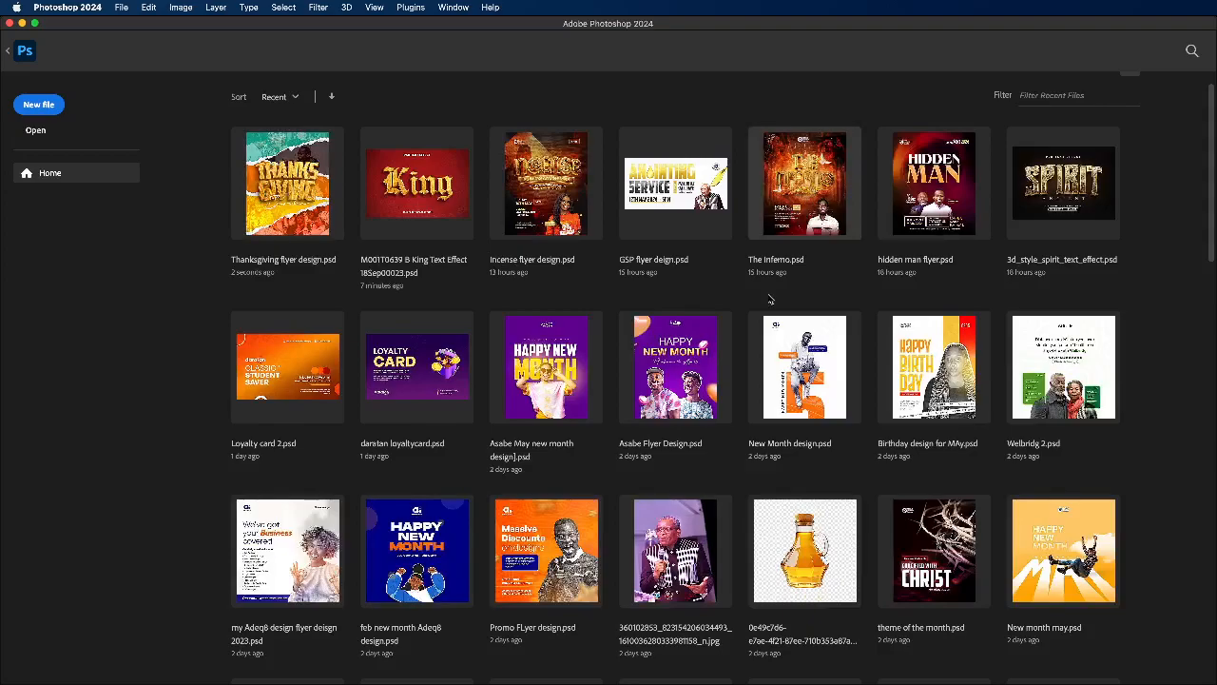
scroll(778, 288, down, 1)
scroll(778, 288, down, 3)
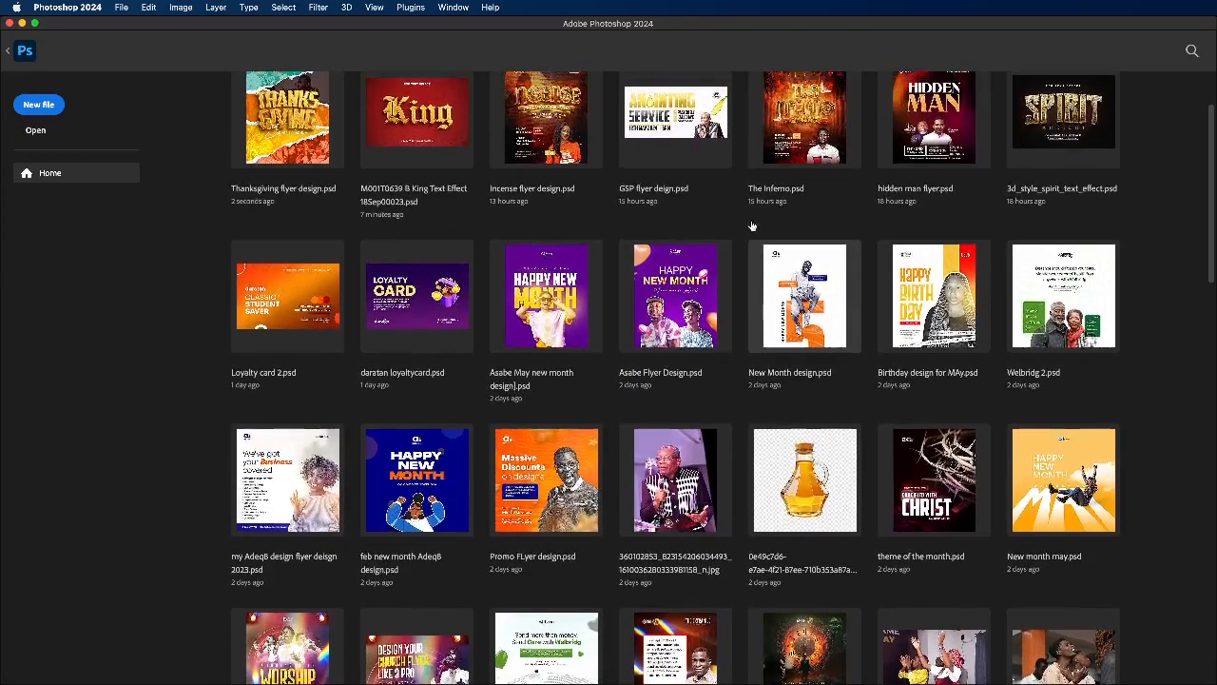
scroll(773, 277, up, 2)
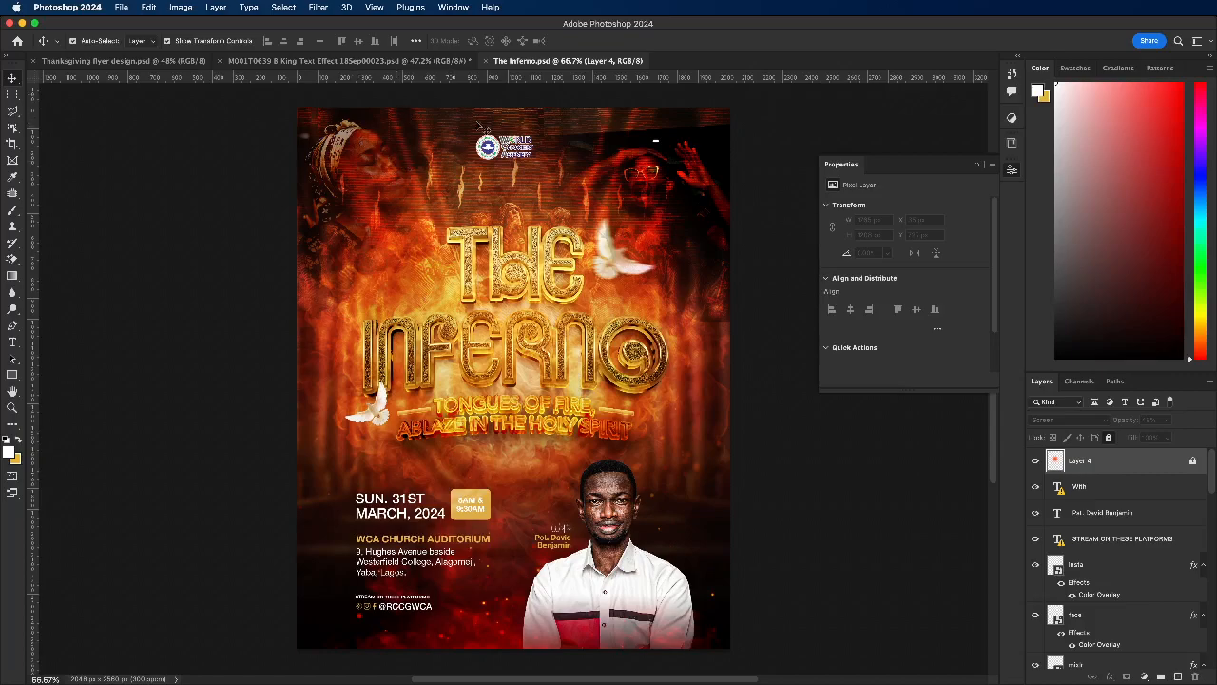
Step: Copy the church logo from The Inferno.psd into the Thanksgiving flyer and place it near the top centre
click(493, 152)
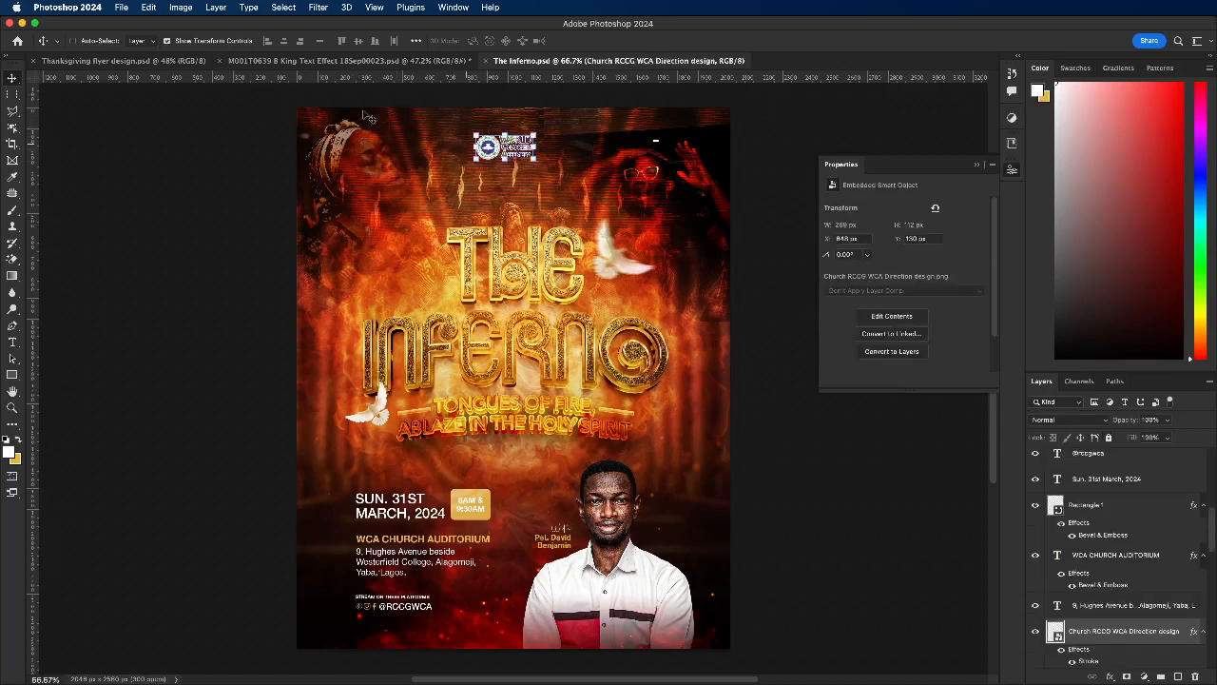
click(110, 61)
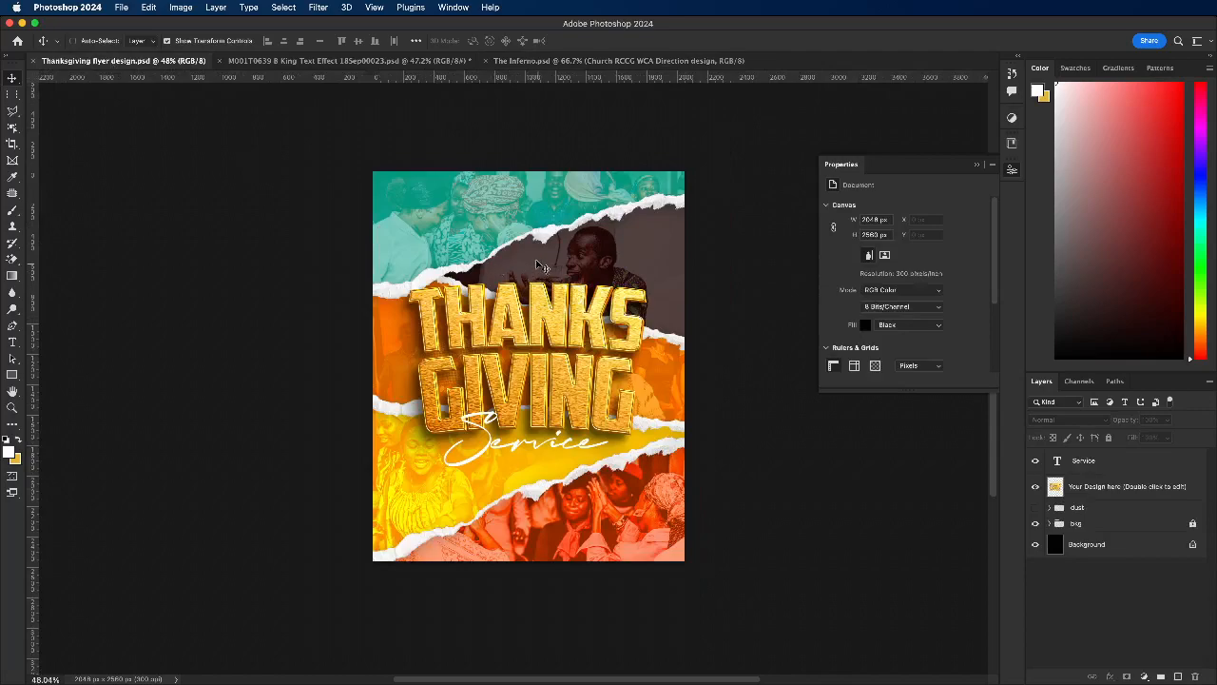
key(super+v)
drag(517, 367, 526, 208)
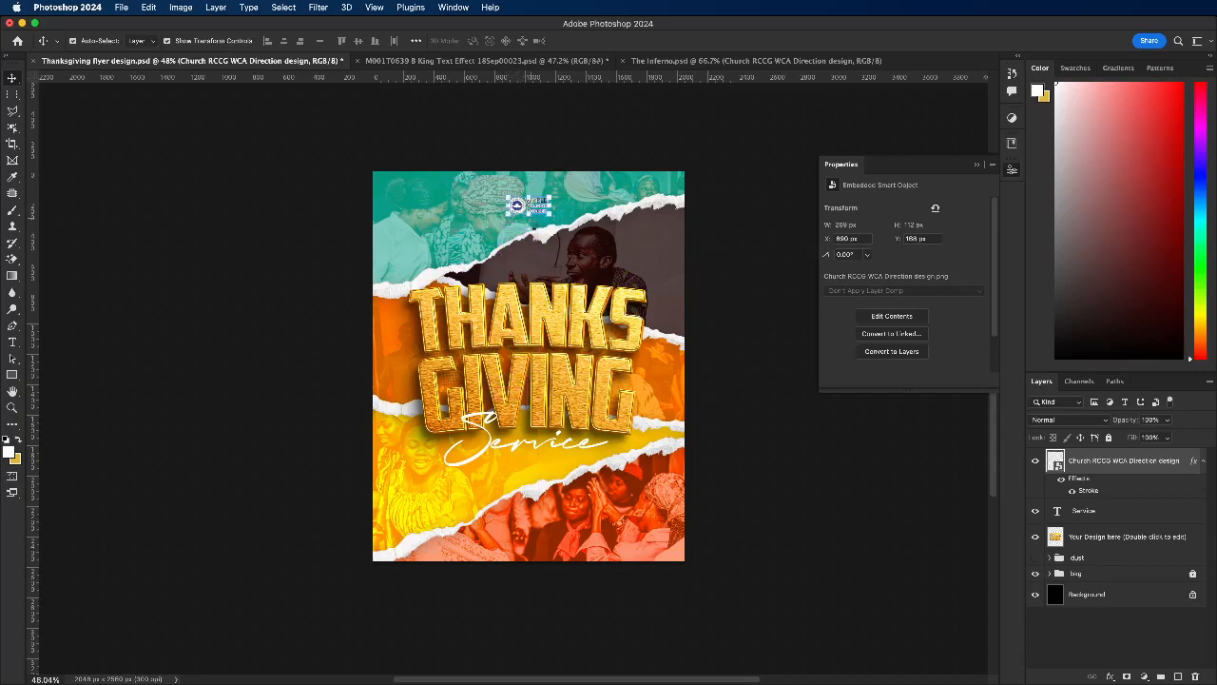
Step: Scale the church logo near the top centre of the flyer up to 17.35%
key(super+t)
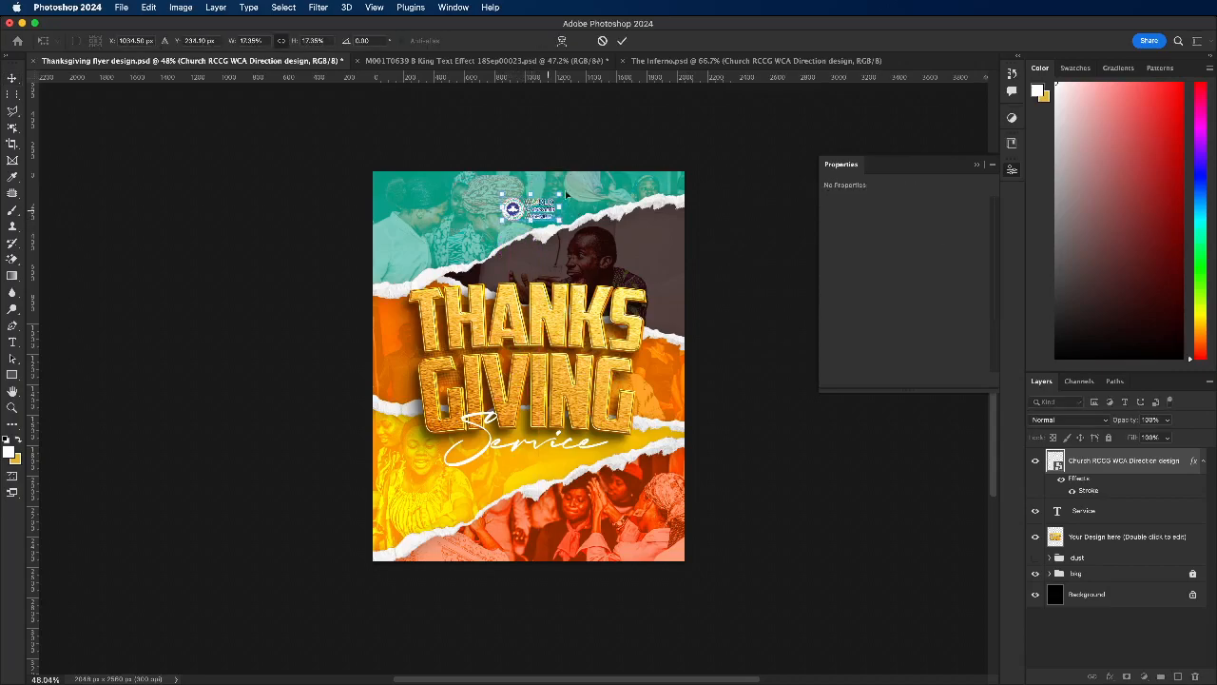
click(623, 42)
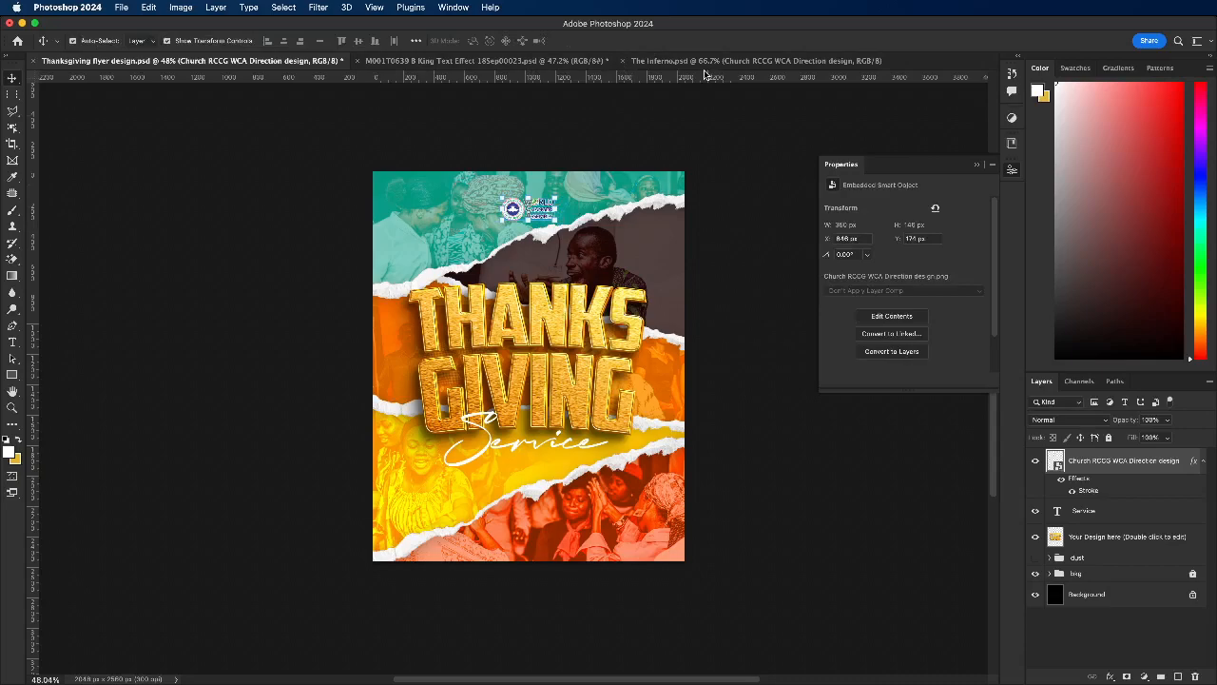
double_click(706, 75)
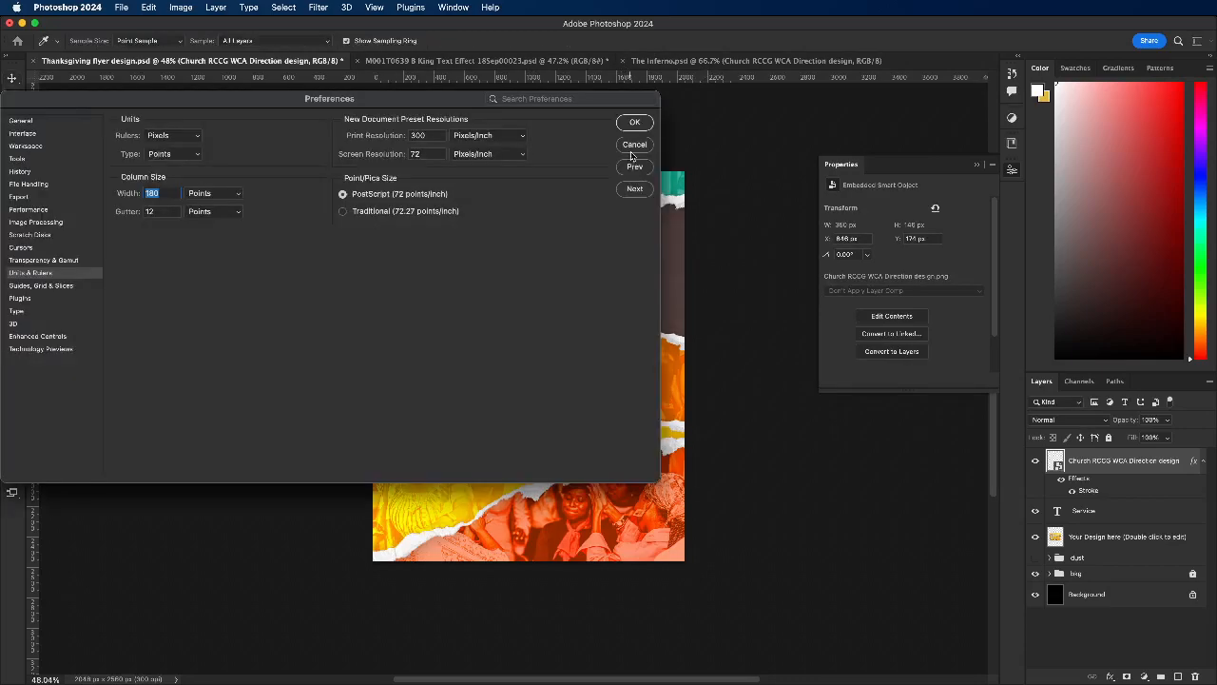
click(633, 145)
Step: Switch to The Inferno.psd and lock its bkg layer group
click(657, 62)
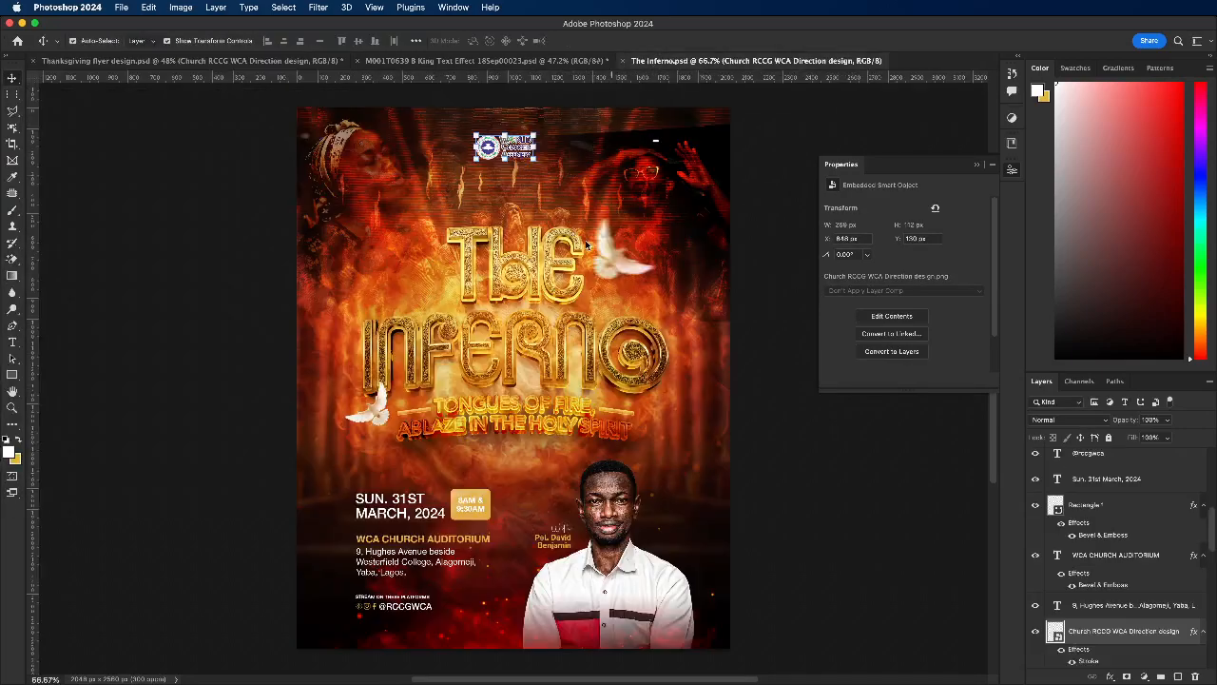
click(338, 529)
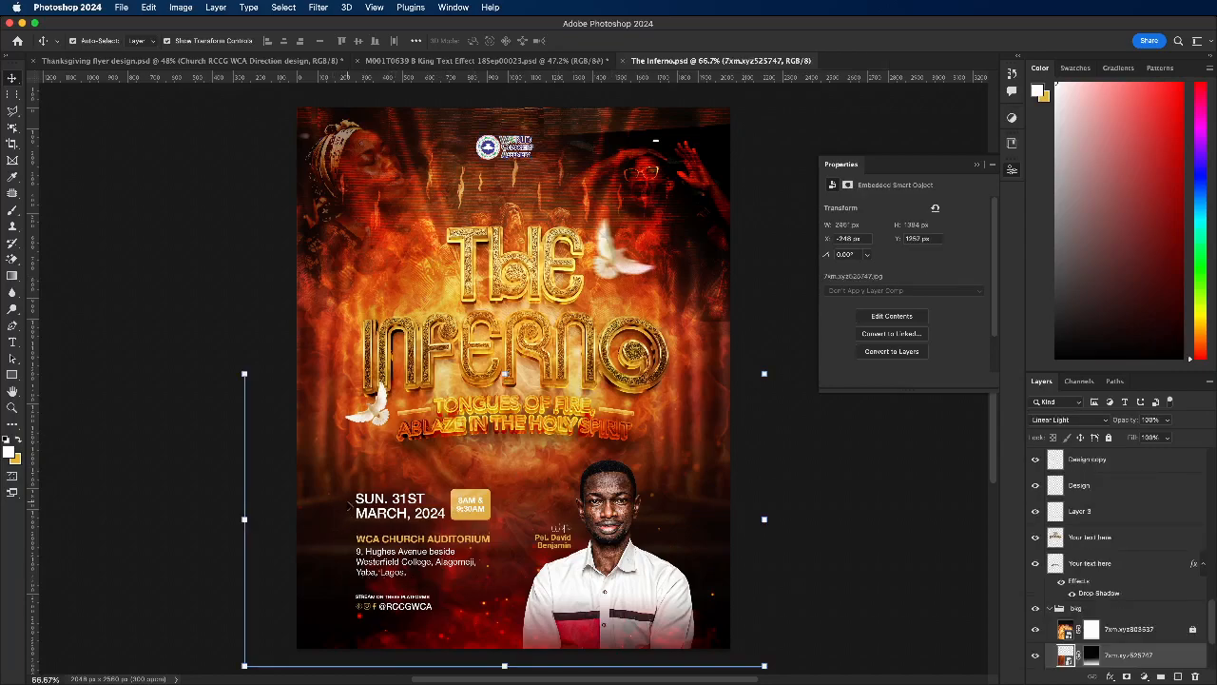
click(1072, 611)
click(1108, 437)
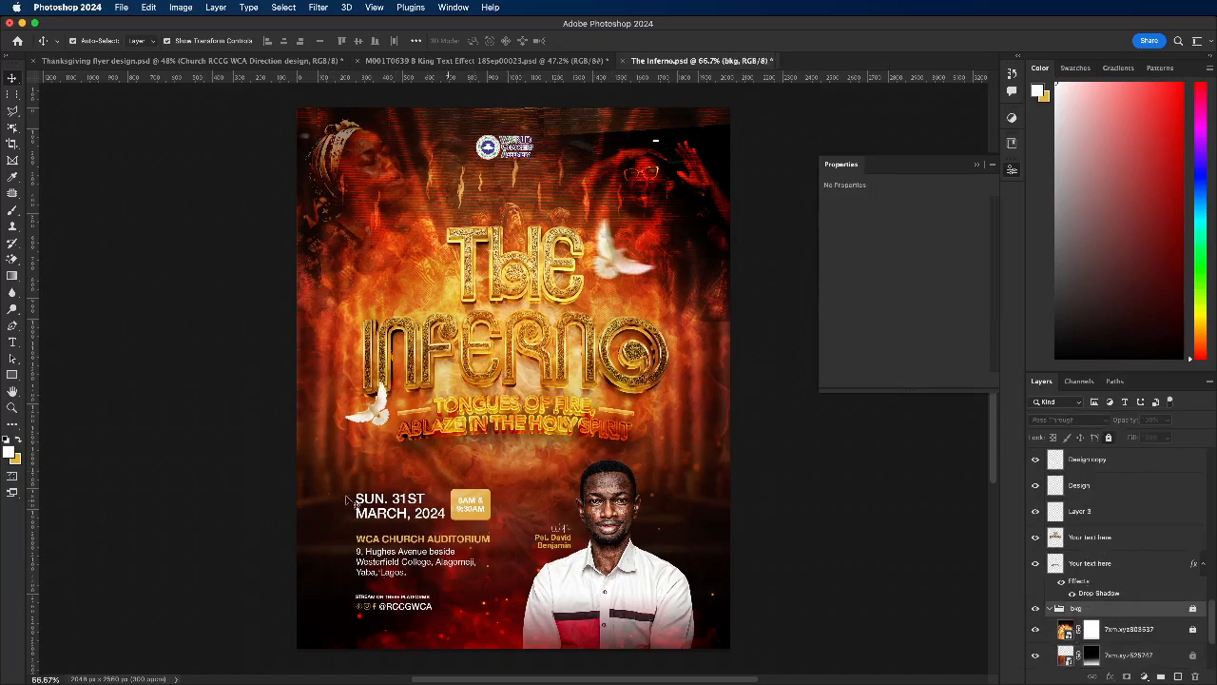
Step: Copy the date, venue, address and streaming details from The Inferno.psd into the Thanksgiving flyer and position them below the Service text
drag(337, 492, 447, 639)
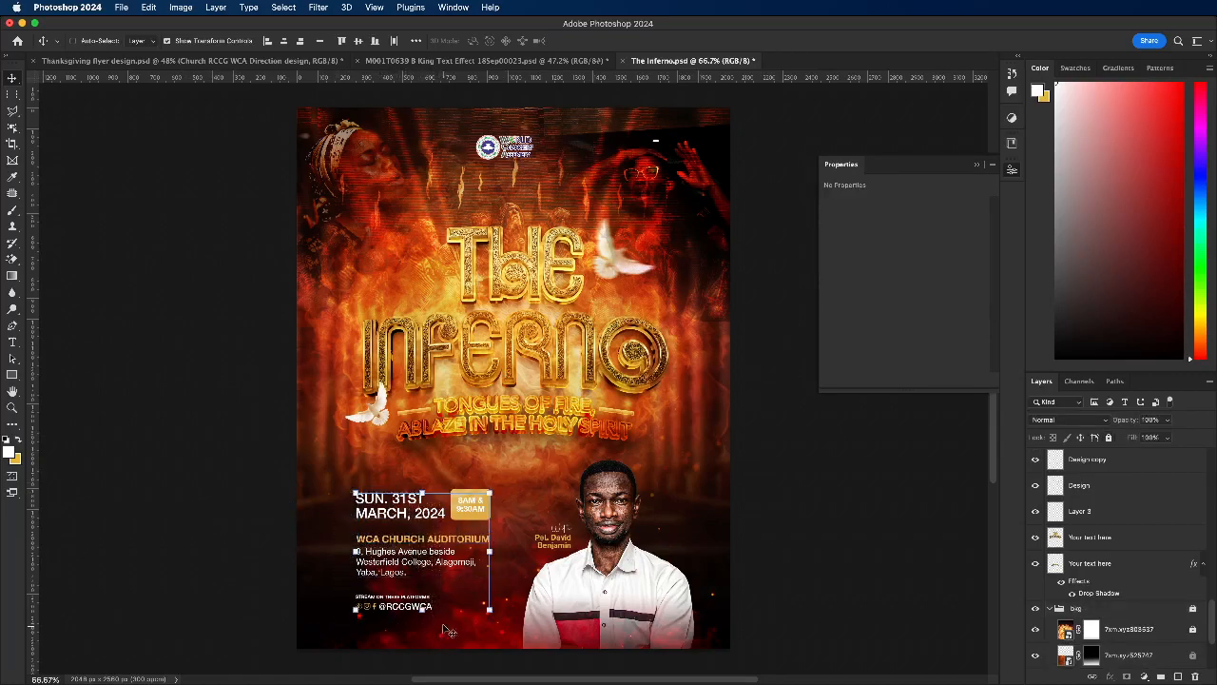
click(186, 62)
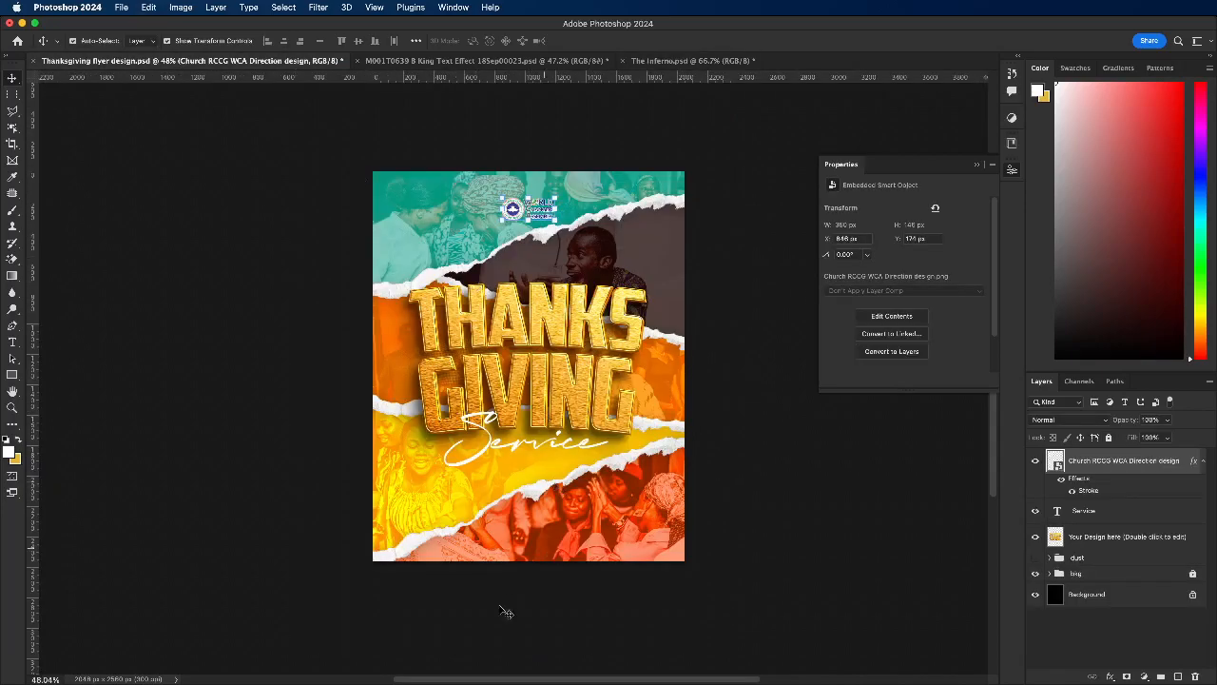
key(super+v)
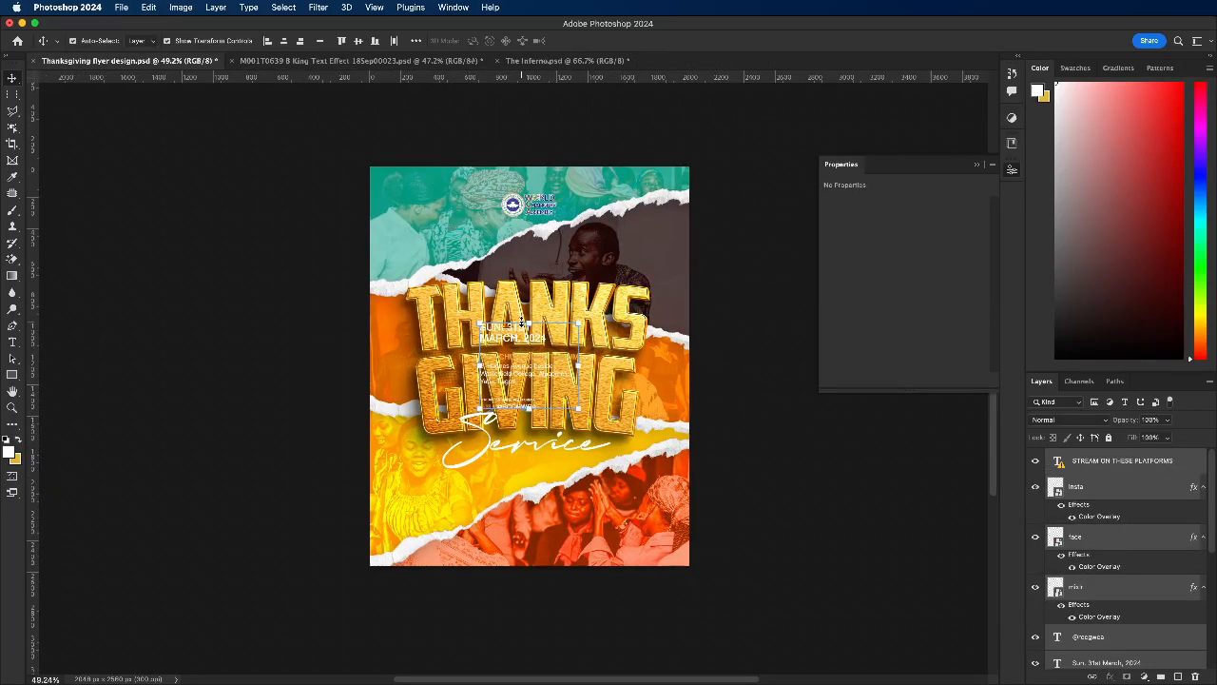
click(526, 325)
click(576, 318)
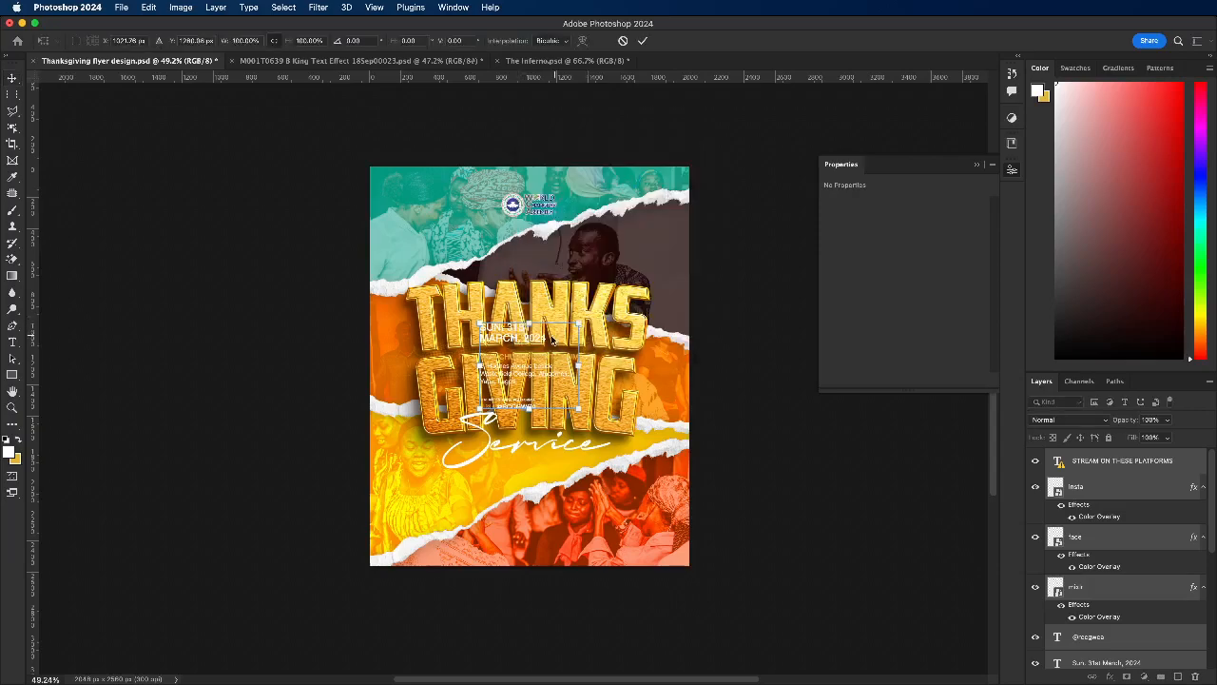
drag(513, 373, 503, 489)
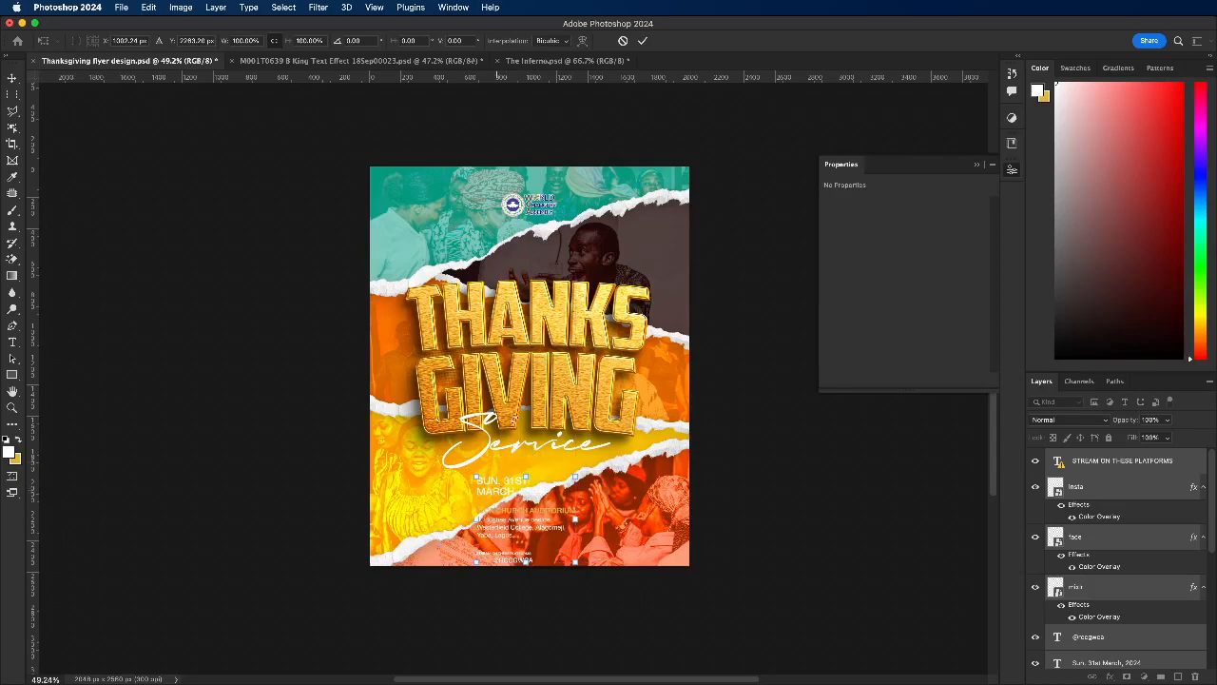
click(646, 41)
Step: Move the venue and address block to the flyer's lower right and the date text to the lower left
click(580, 573)
scroll(578, 571, up, 3)
scroll(430, 524, up, 3)
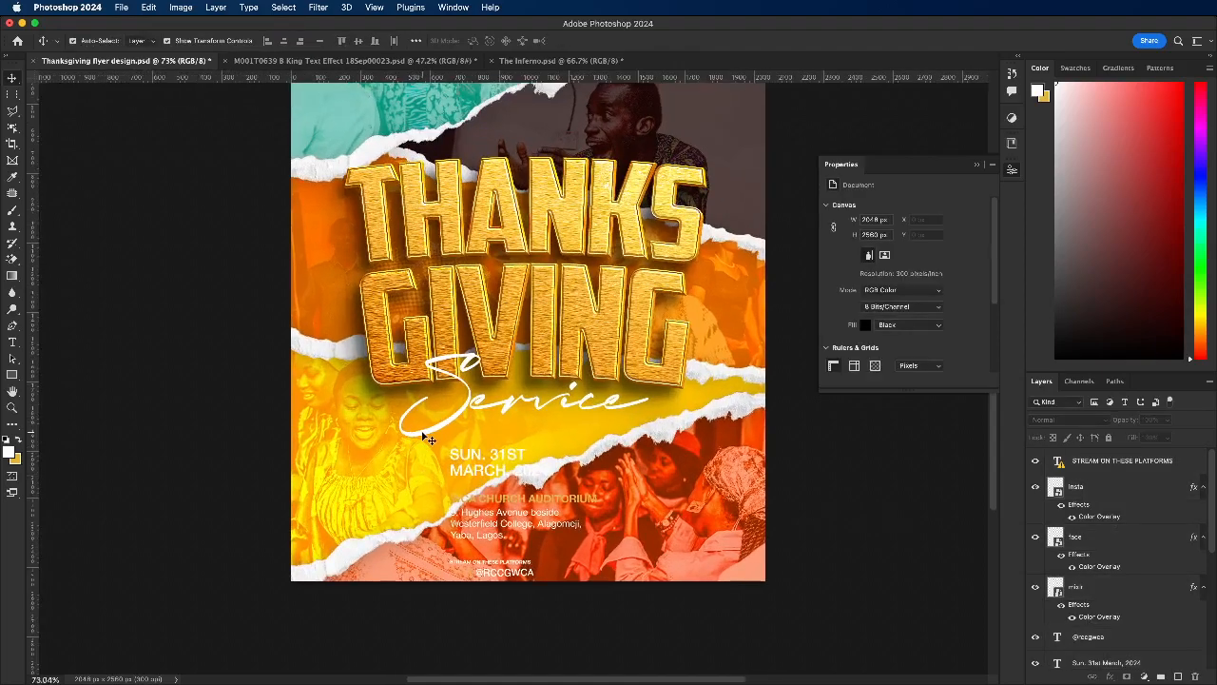
scroll(536, 567, up, 1)
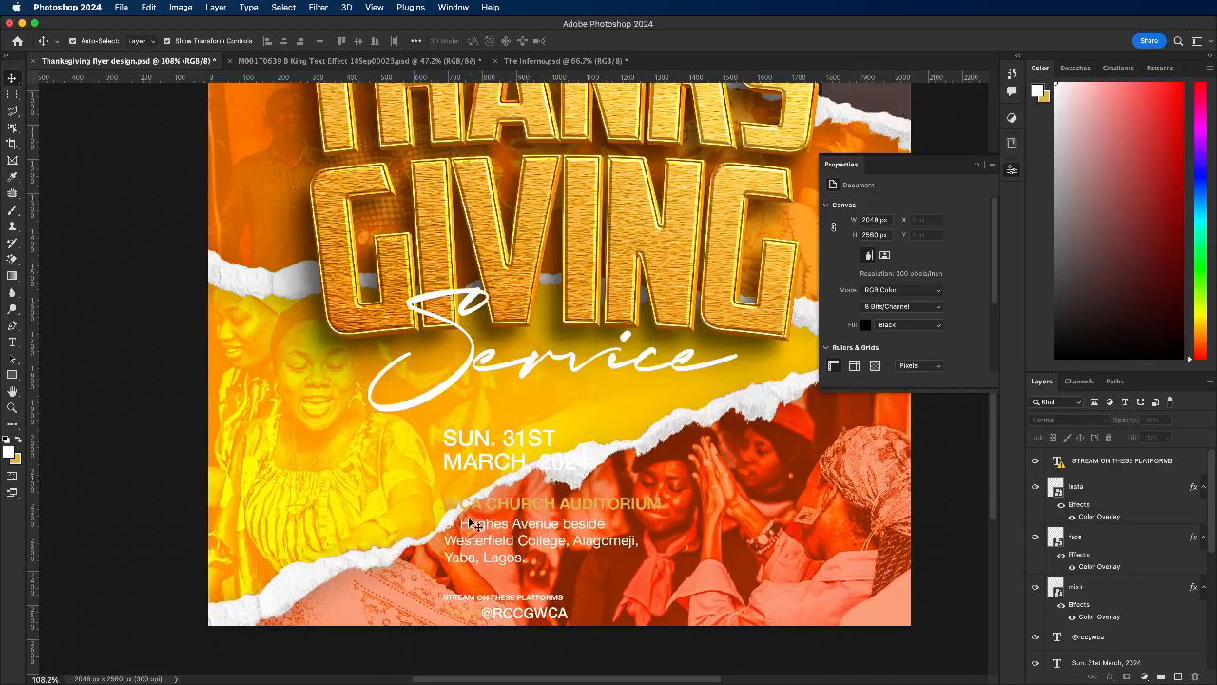
drag(430, 499, 677, 529)
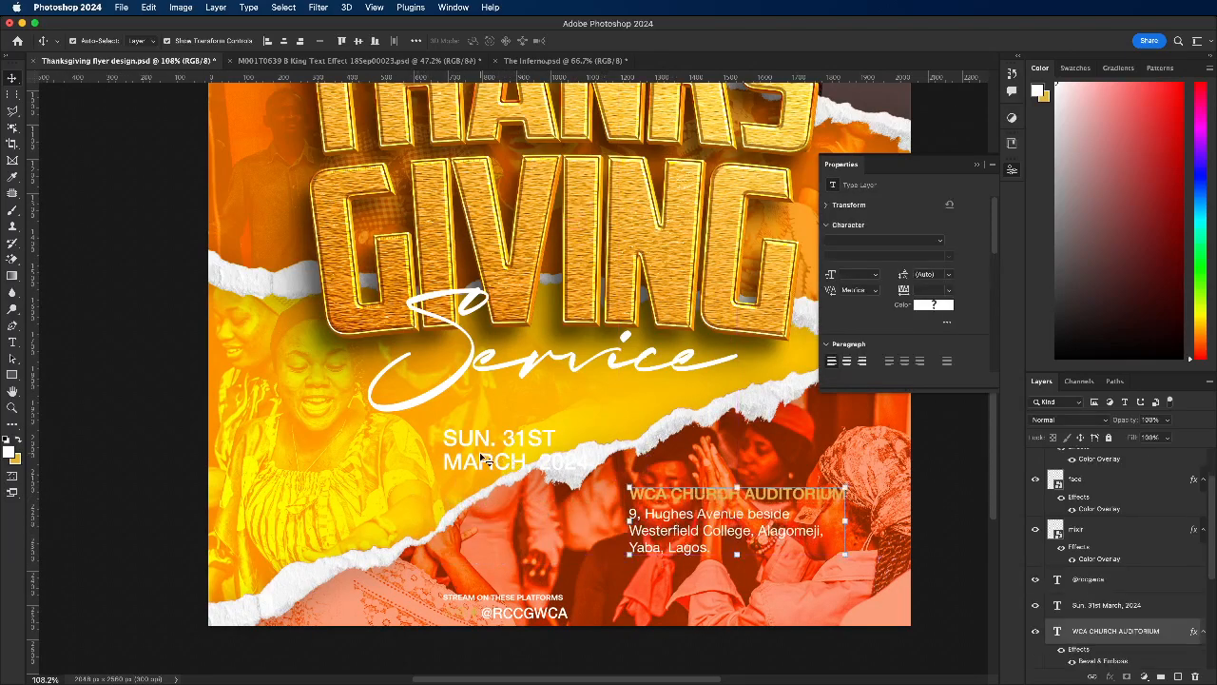
mouse_move(476, 468)
mouse_down()
mouse_move(356, 522)
mouse_move(354, 540)
mouse_move(486, 467)
mouse_up()
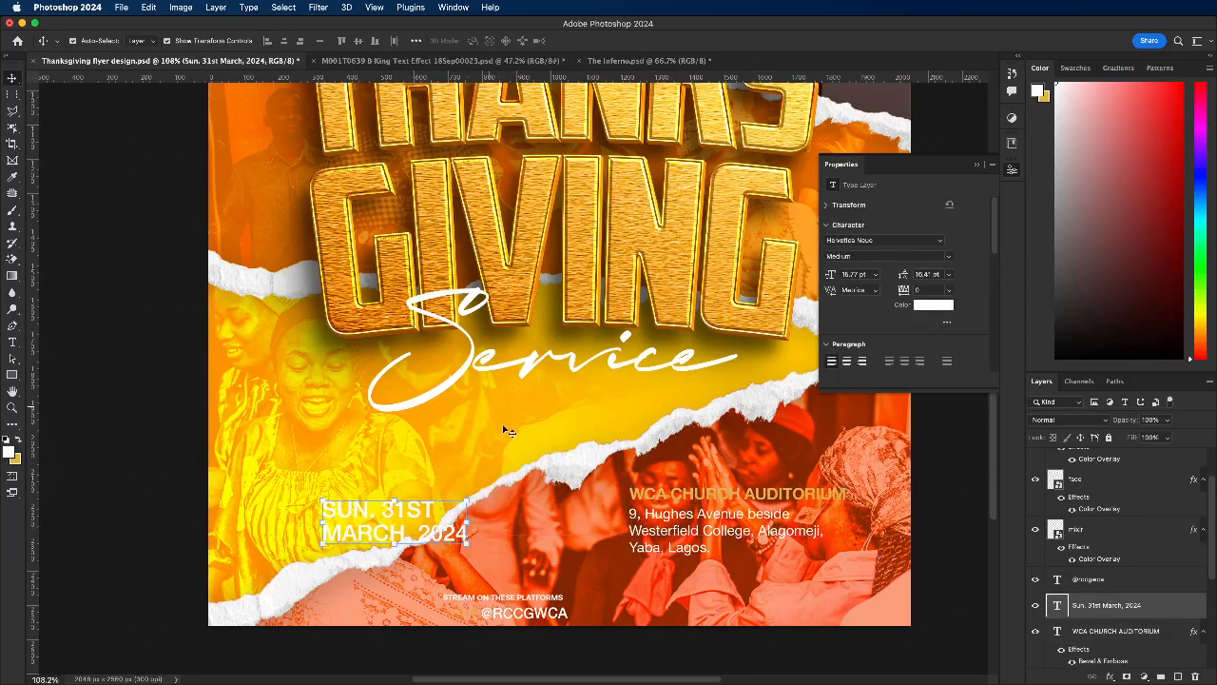
Step: Select the 8AM & 9:30AM time text in The Inferno.psd and return to the Thanksgiving flyer
scroll(508, 431, down, 2)
click(685, 60)
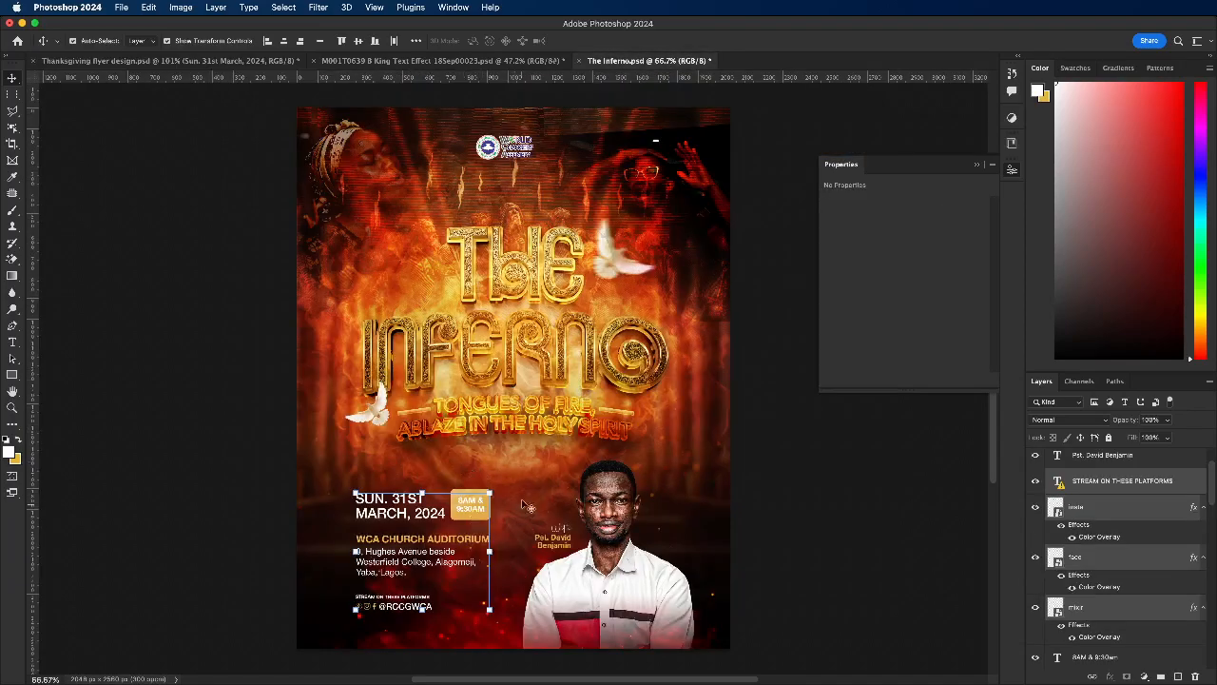
click(526, 511)
click(468, 505)
click(263, 59)
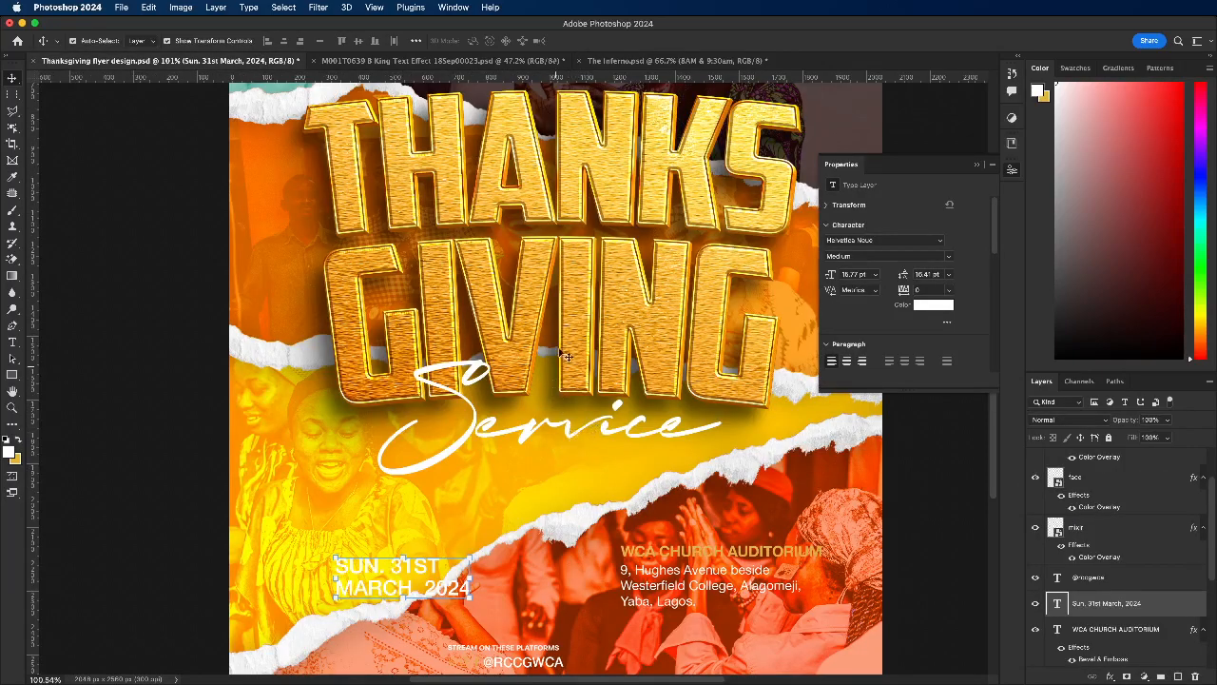
Step: Review the flyer's lower half and look through its layer list around the pasted event details
scroll(566, 356, down, 1)
drag(470, 471, 576, 573)
scroll(460, 362, down, 2)
scroll(506, 357, down, 1)
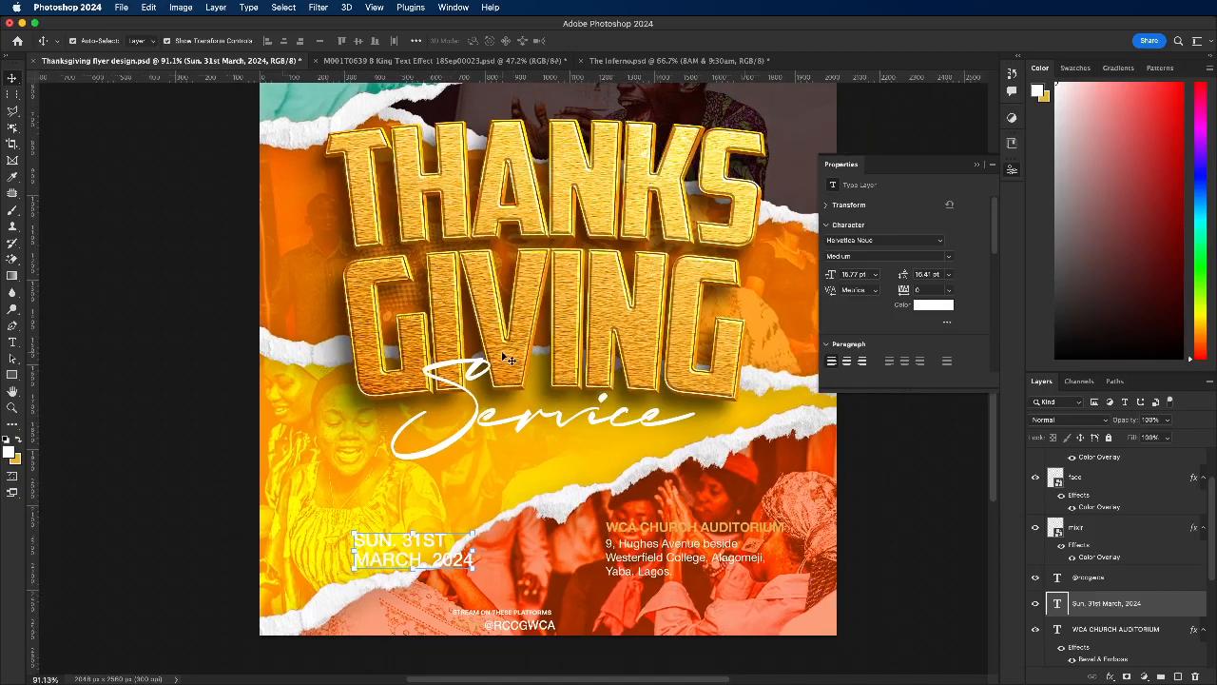
scroll(1132, 571, down, 4)
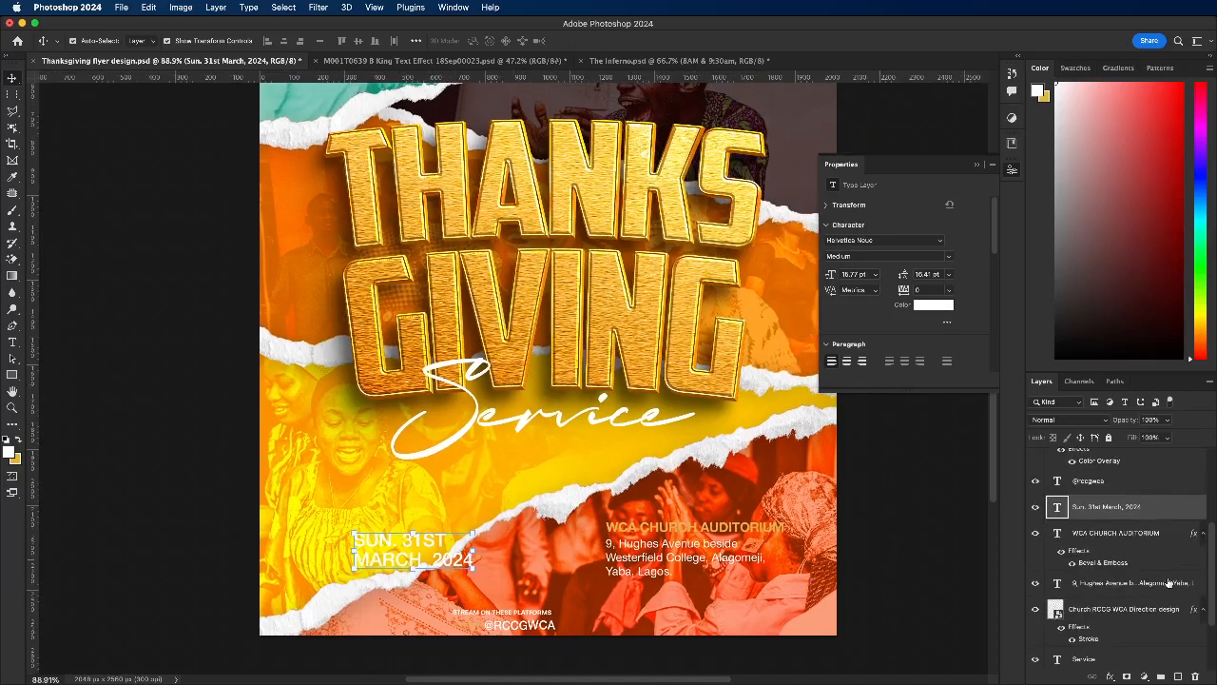
scroll(1165, 582, down, 2)
scroll(1155, 585, up, 3)
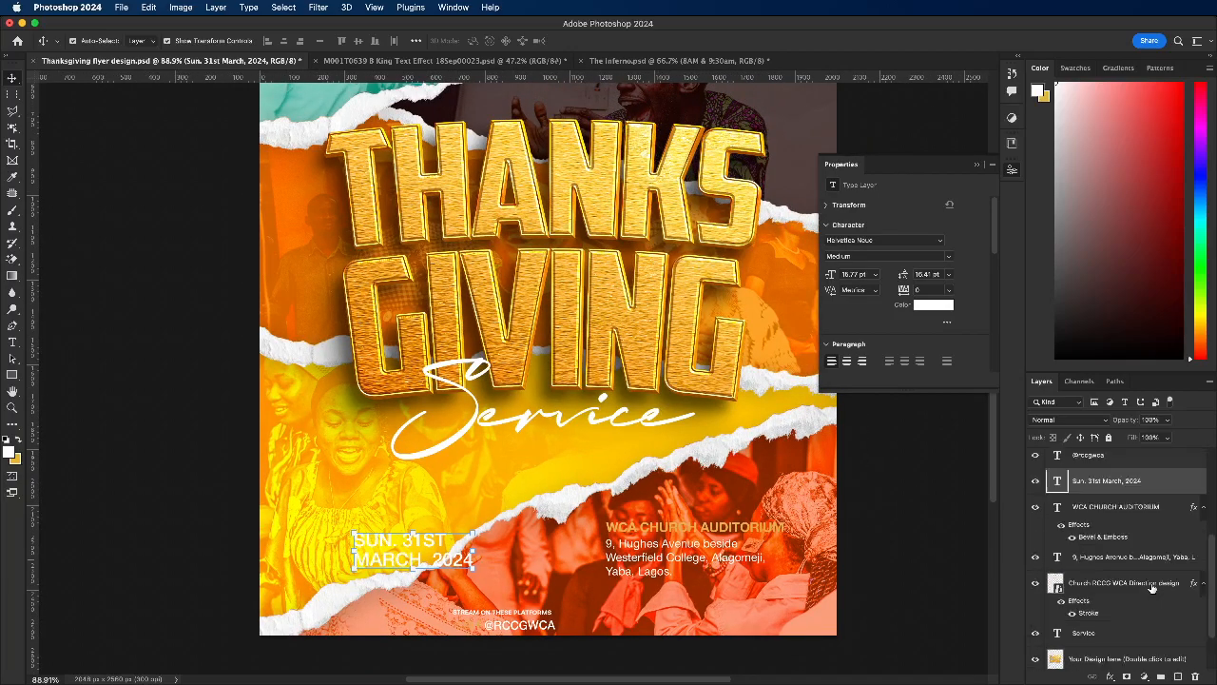
scroll(1151, 586, up, 3)
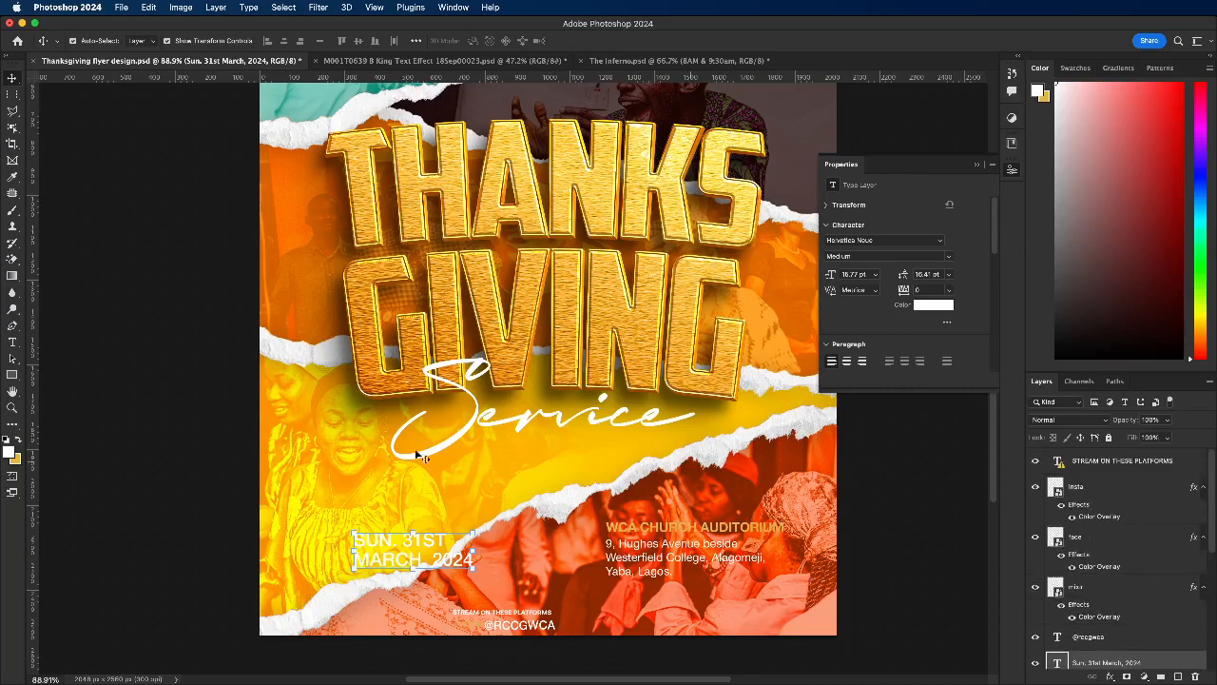
Step: Raise the date text slightly and set its paragraph alignment to right
scroll(415, 502, up, 3)
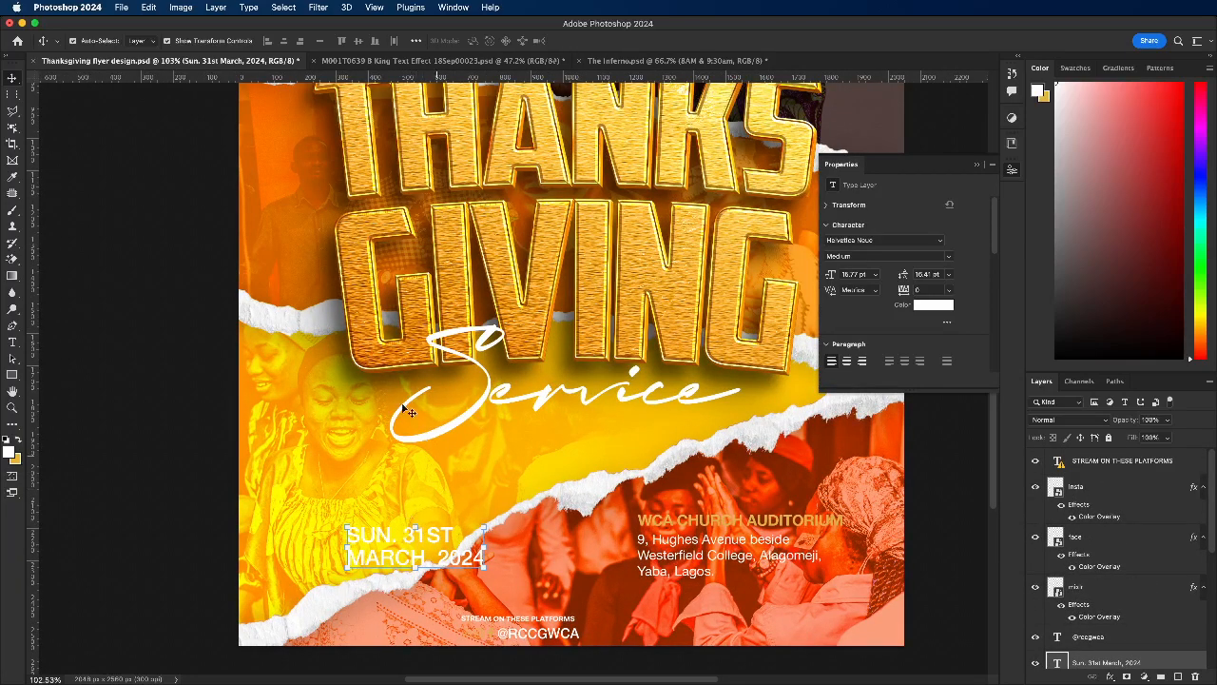
drag(427, 548, 422, 523)
double_click(422, 524)
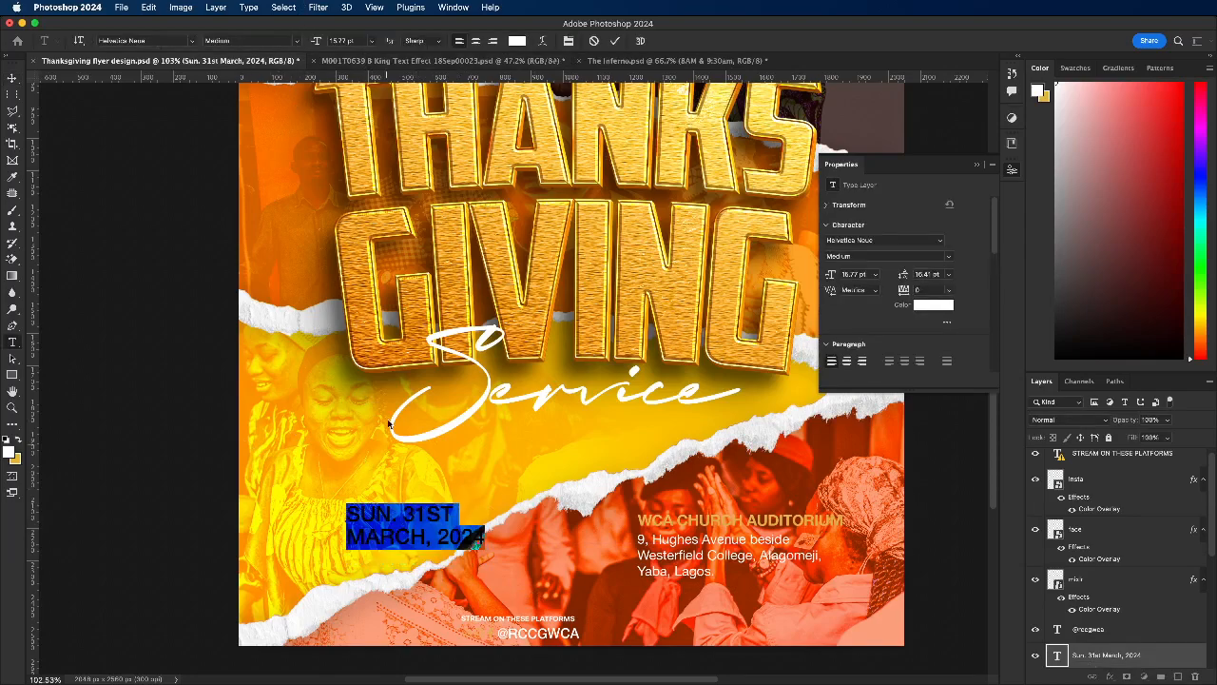
click(494, 41)
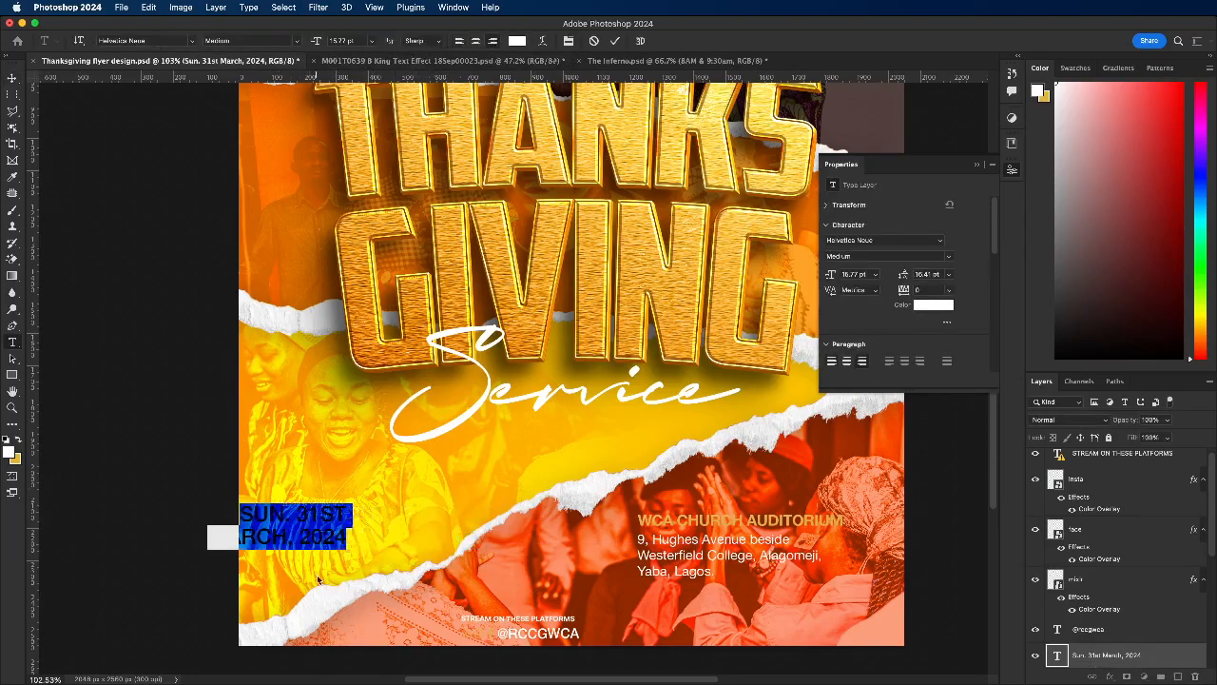
Step: Change the date text to SUN. 5TH MAY, 2024
click(288, 520)
drag(297, 514, 348, 510)
text(5TH.)
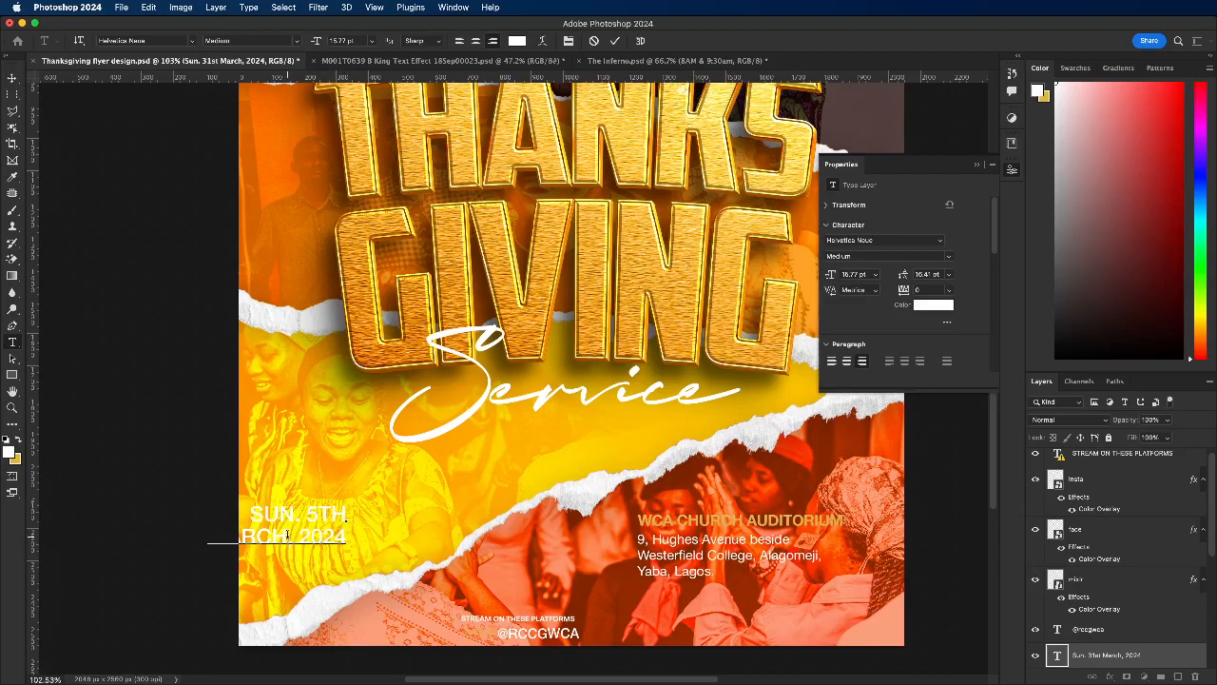
drag(287, 535, 236, 532)
text(Y)
click(12, 78)
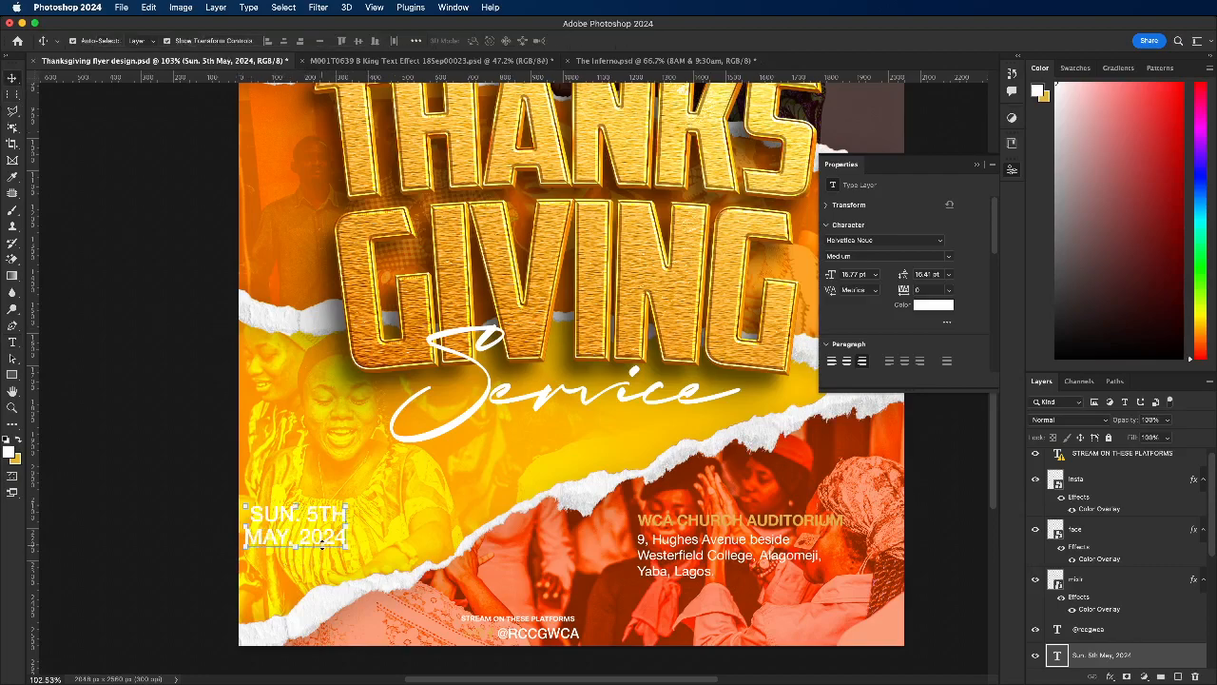
Step: Move the date right onto the lower torn-paper edge and place the social icons and handle beside STREAM ON THESE PLATFORMS
drag(326, 541, 479, 569)
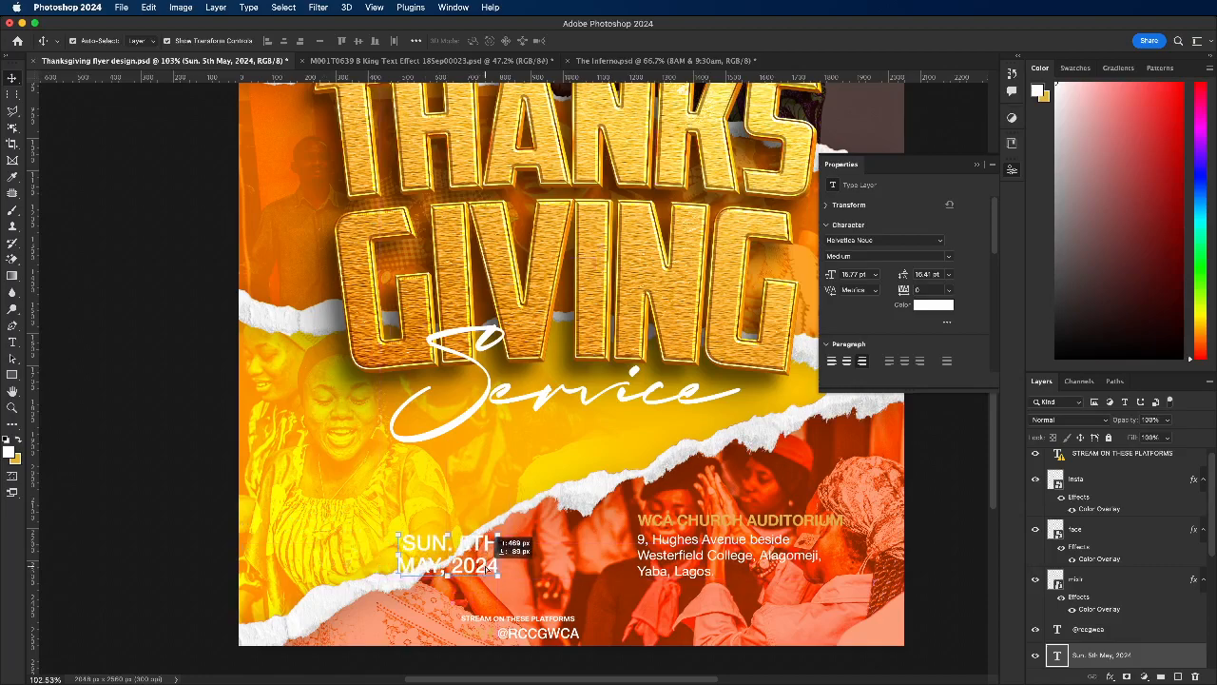
drag(446, 630, 664, 633)
Step: Scale the date text up to about 131%
click(420, 546)
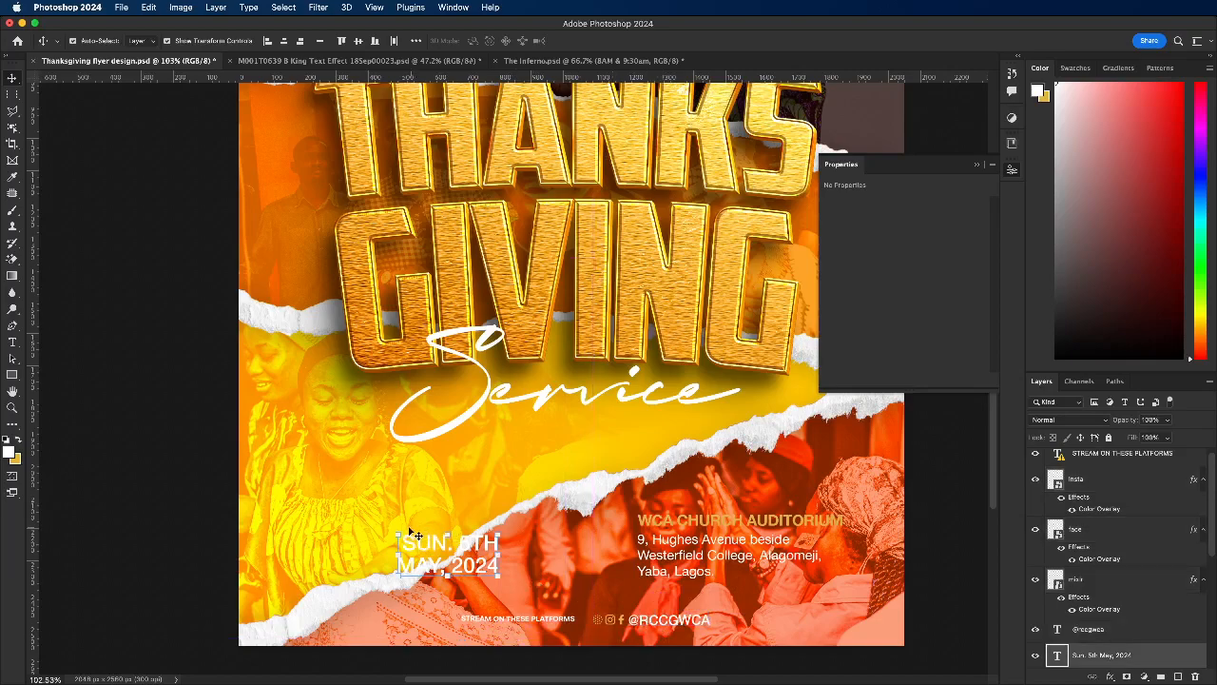
drag(398, 530, 367, 511)
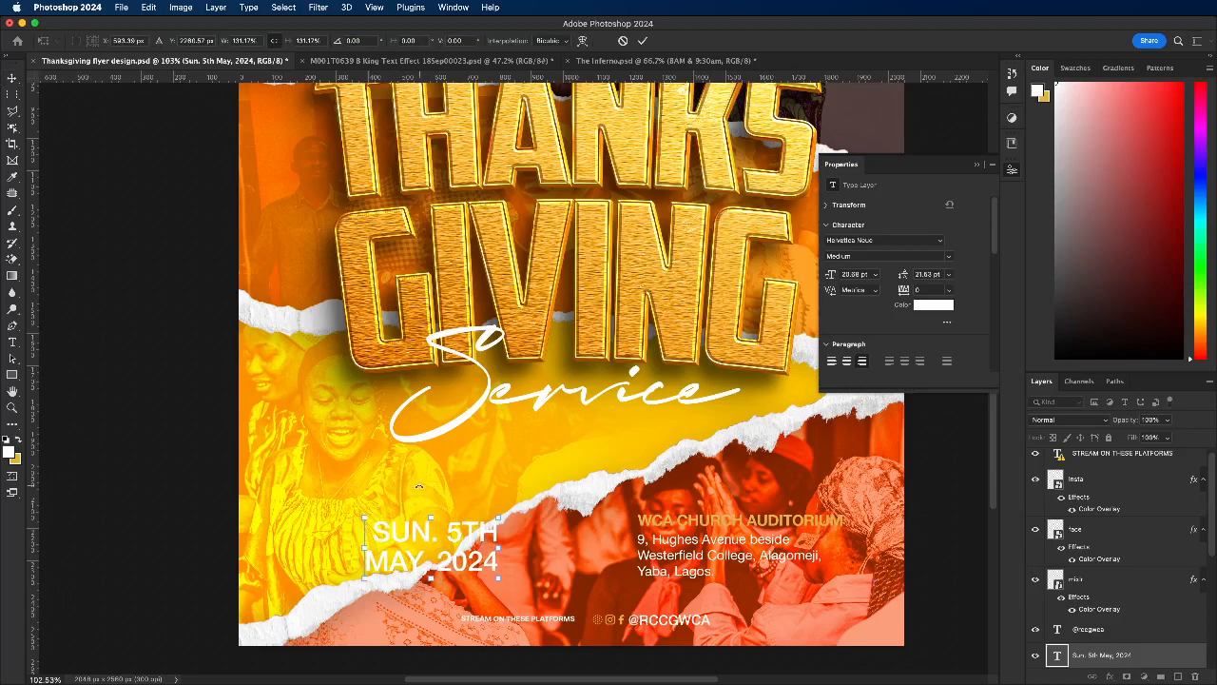
click(644, 42)
Step: Scale the venue and address texts down to about 94% and shift them slightly up and to the left
drag(595, 518, 709, 565)
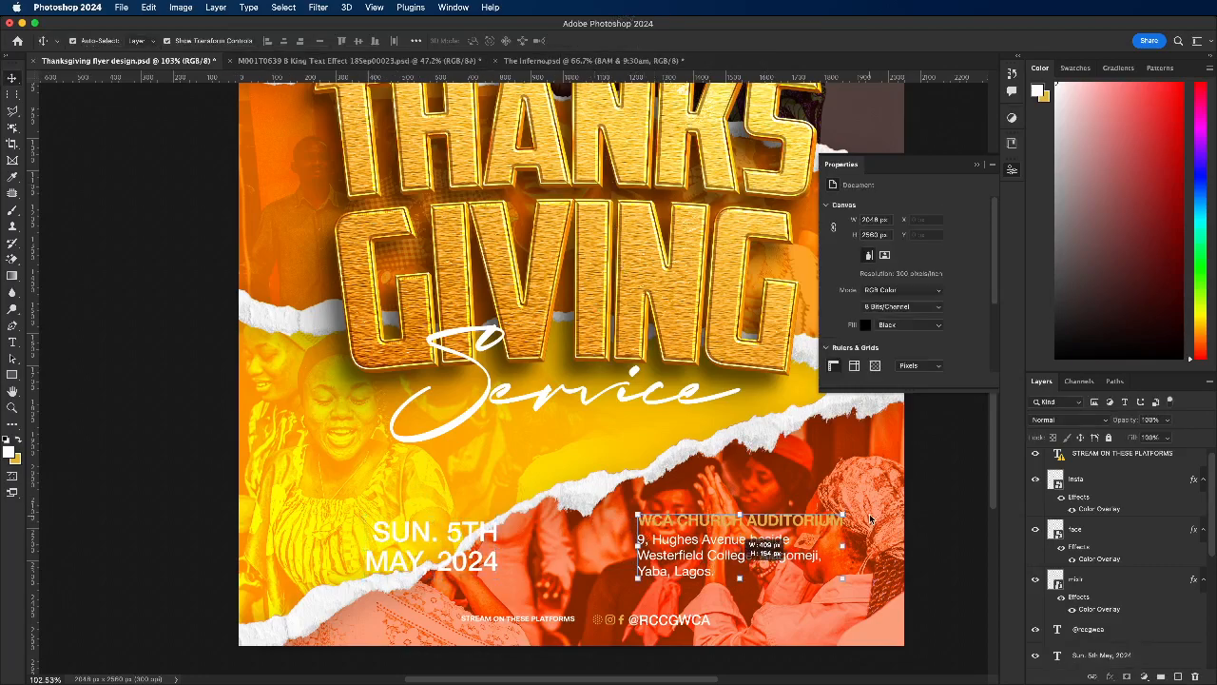
drag(843, 518, 832, 518)
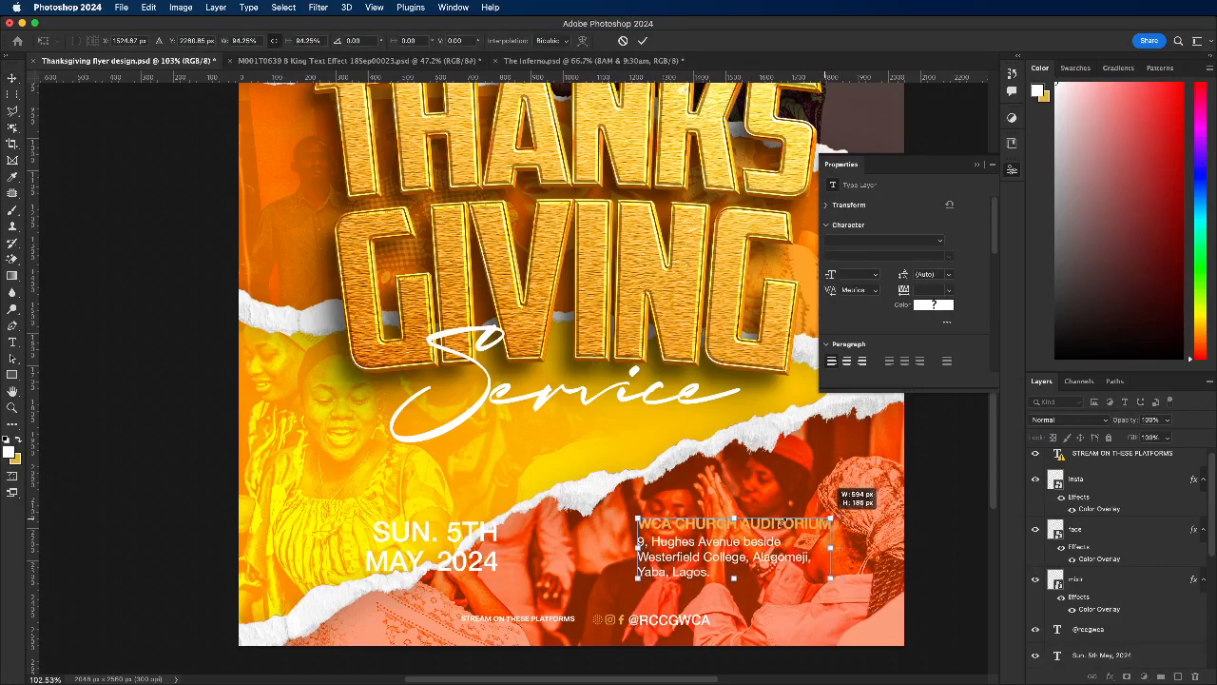
drag(715, 544, 695, 538)
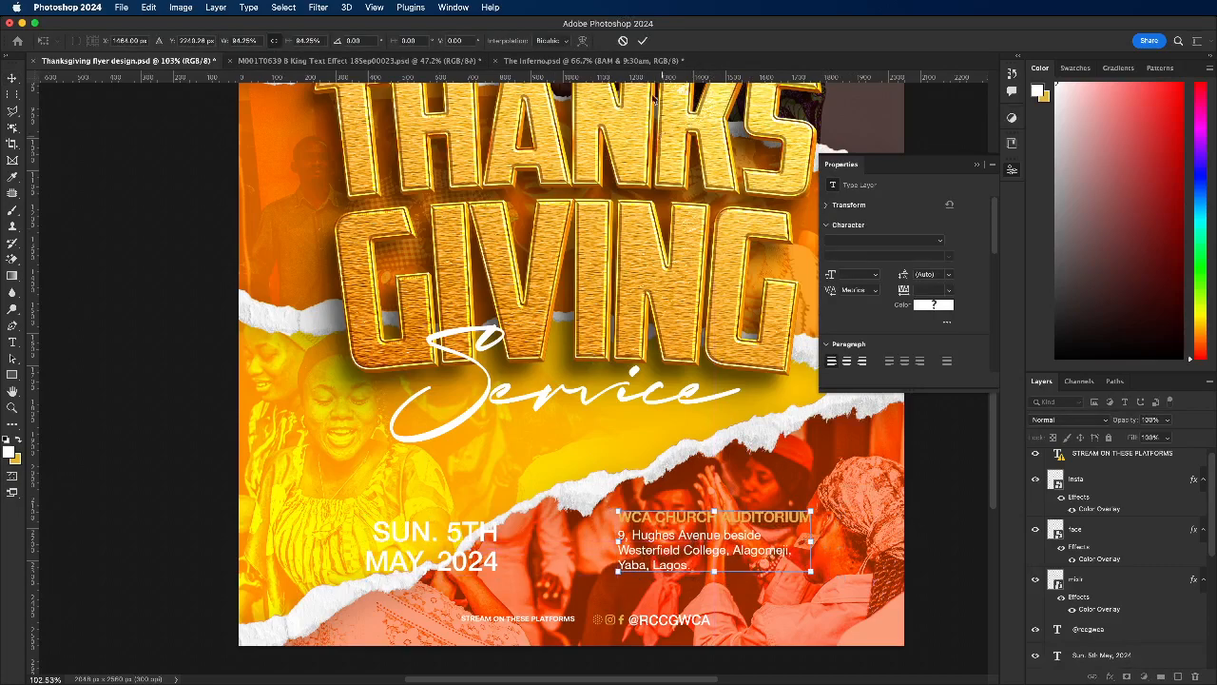
click(642, 41)
Step: Nudge the venue name slightly down and scale the address text to about 90%, placing it directly beneath the venue name
scroll(693, 523, up, 2)
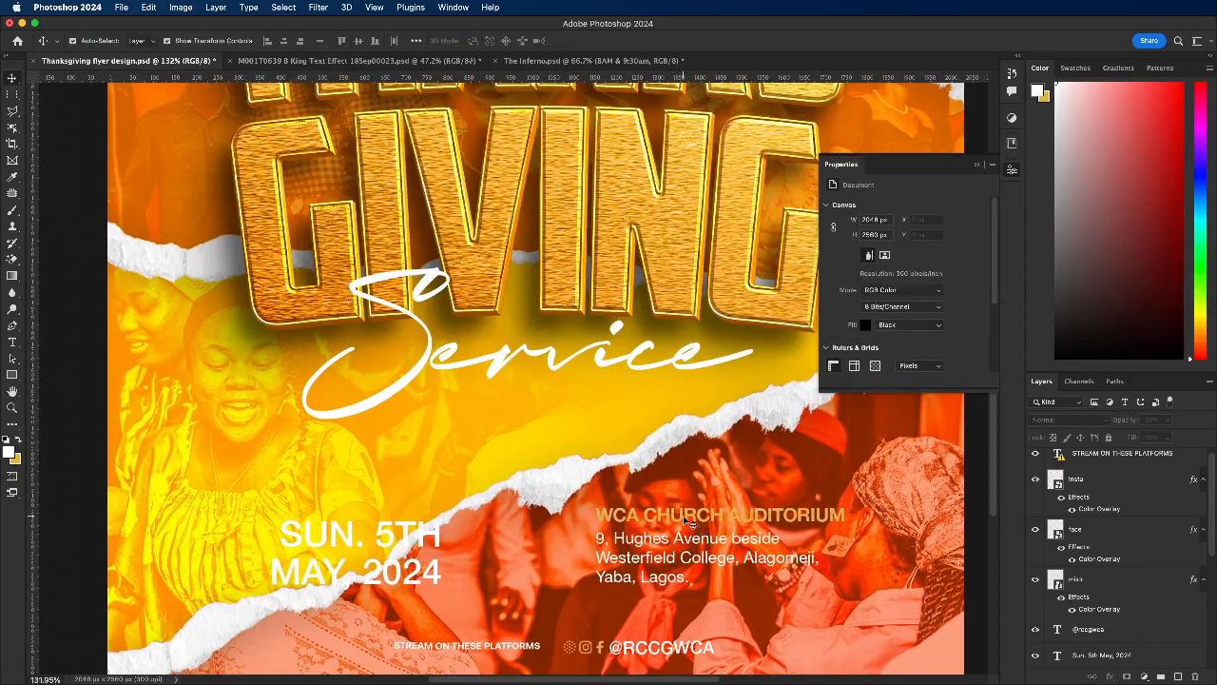
click(693, 523)
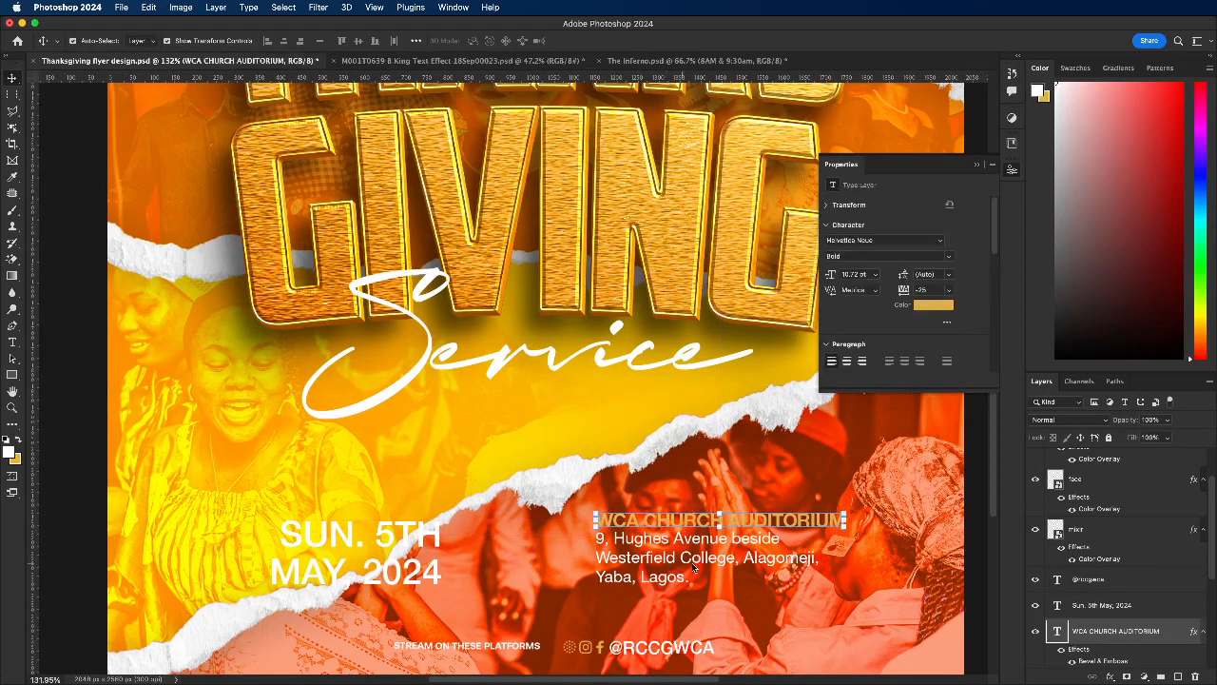
click(695, 568)
key(ctrl+t)
drag(821, 536, 798, 540)
drag(618, 544, 619, 541)
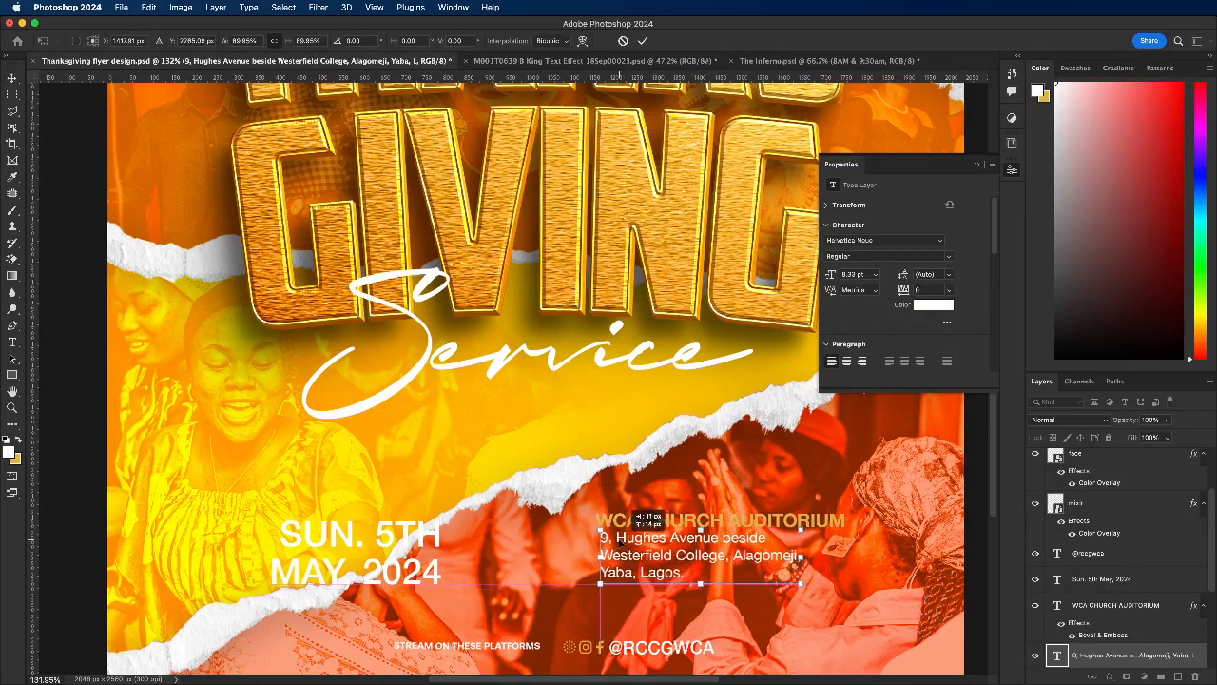
click(642, 42)
Step: Duplicate the date text, change the copy to 8AM, and place it between the date and the venue details
click(385, 534)
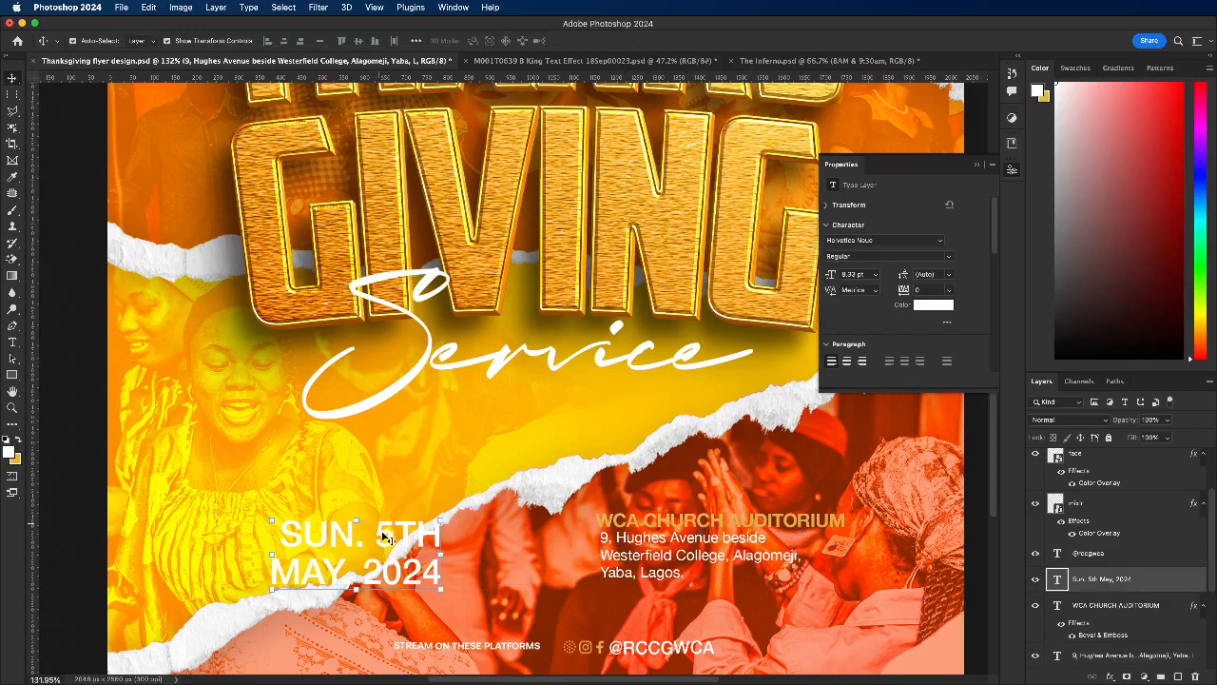
drag(385, 539, 559, 541)
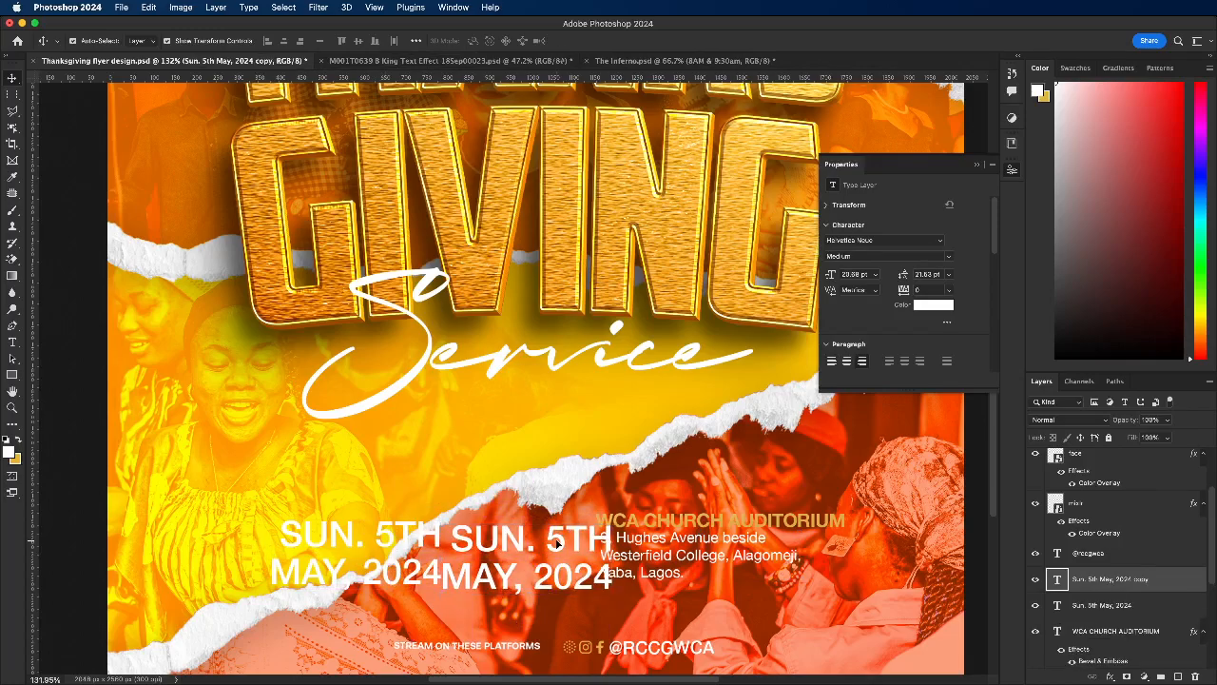
double_click(559, 539)
double_click(558, 537)
triple_click(559, 538)
text(8AM)
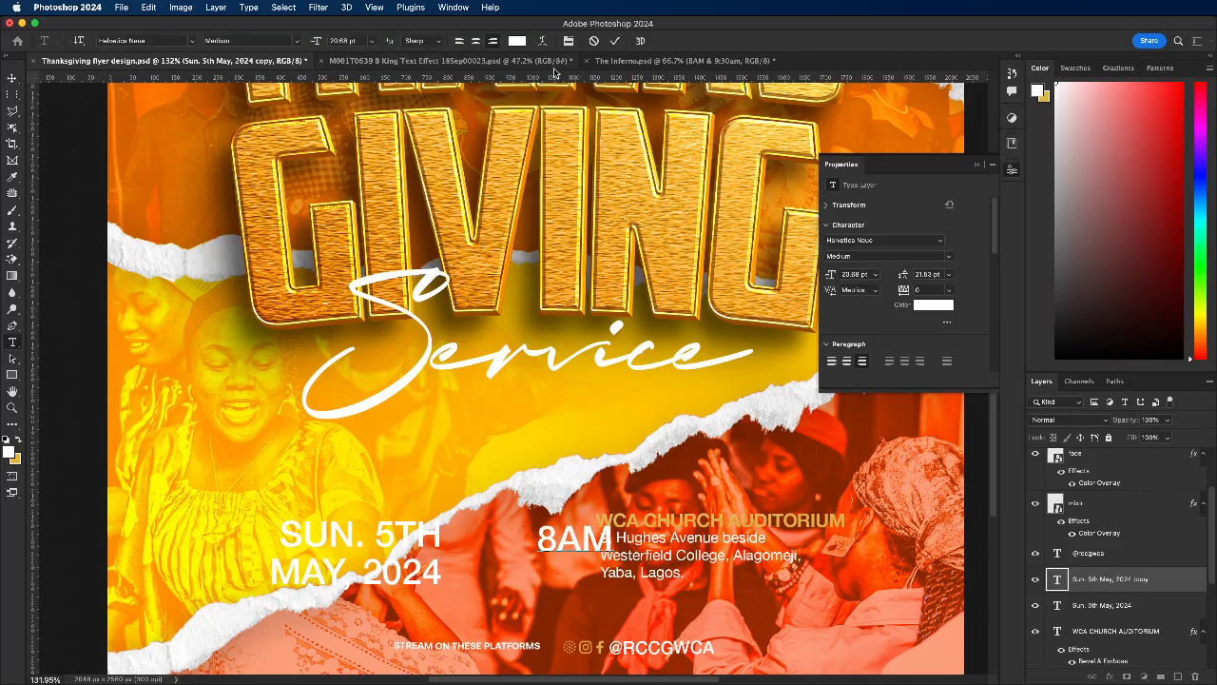
click(615, 41)
key(v)
drag(580, 542, 533, 551)
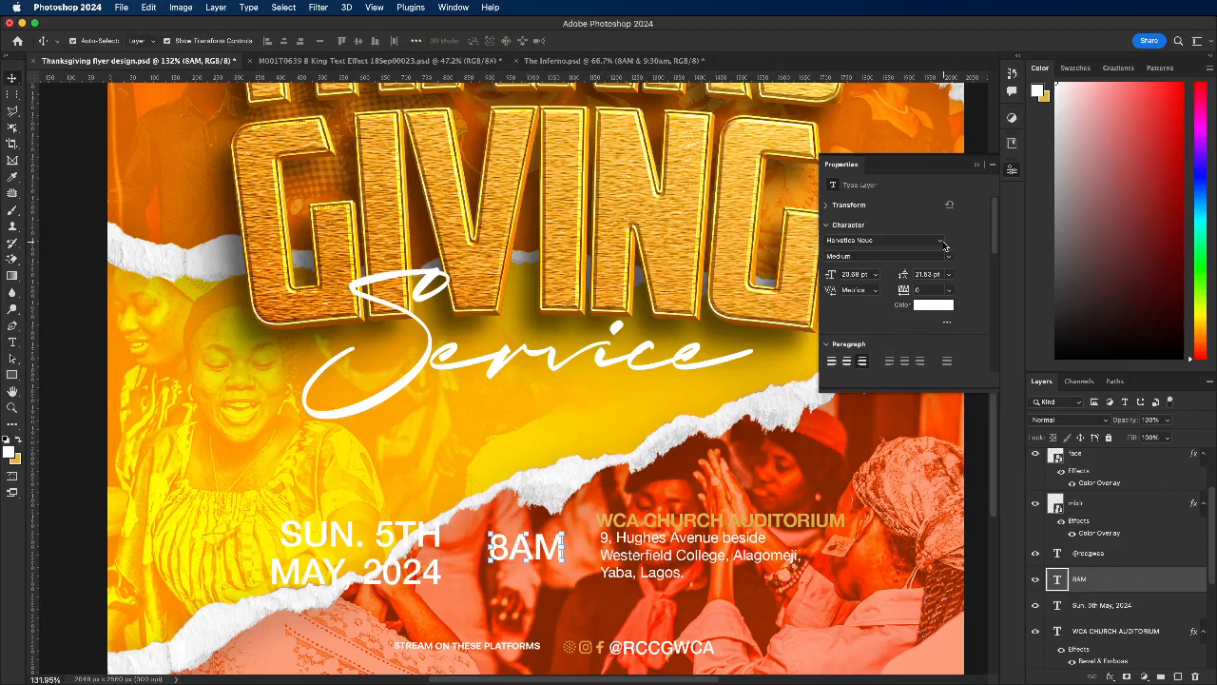
Step: Set the 8AM text in American Captain, enlarge it to about 33 pt, and centre it between the date and venue
click(941, 240)
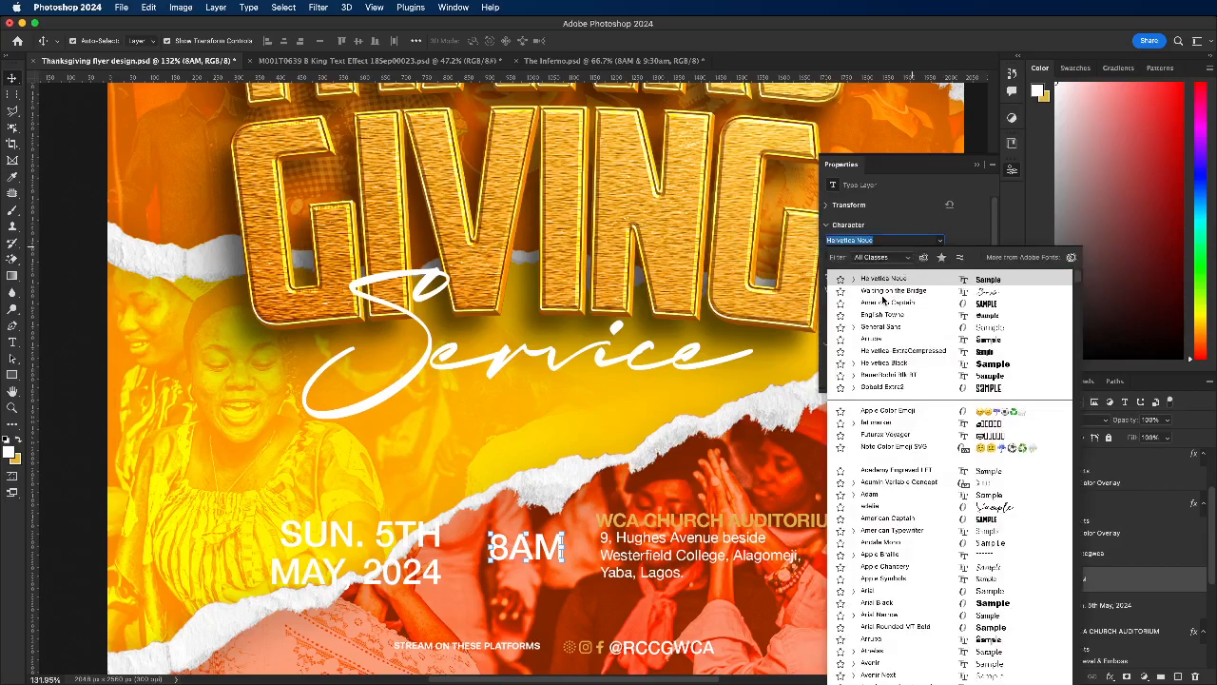
key(Down)
key(Down)
key(Return)
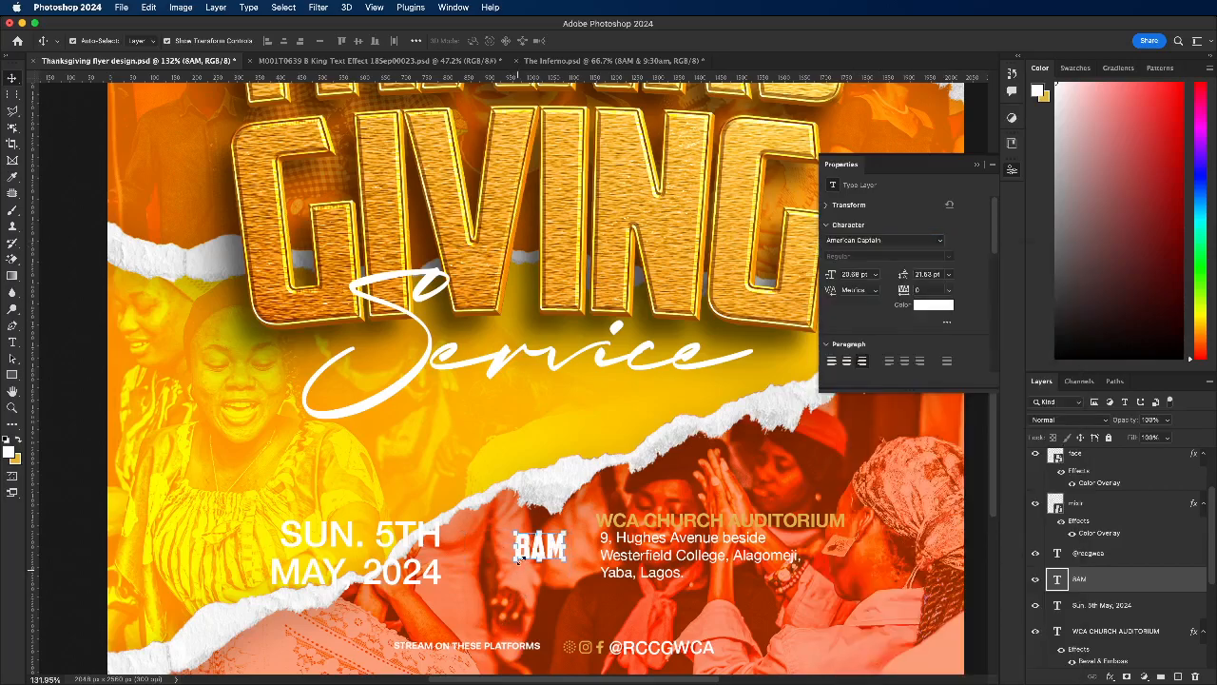
key(ctrl+t)
drag(513, 530, 486, 506)
drag(523, 550, 525, 568)
click(643, 41)
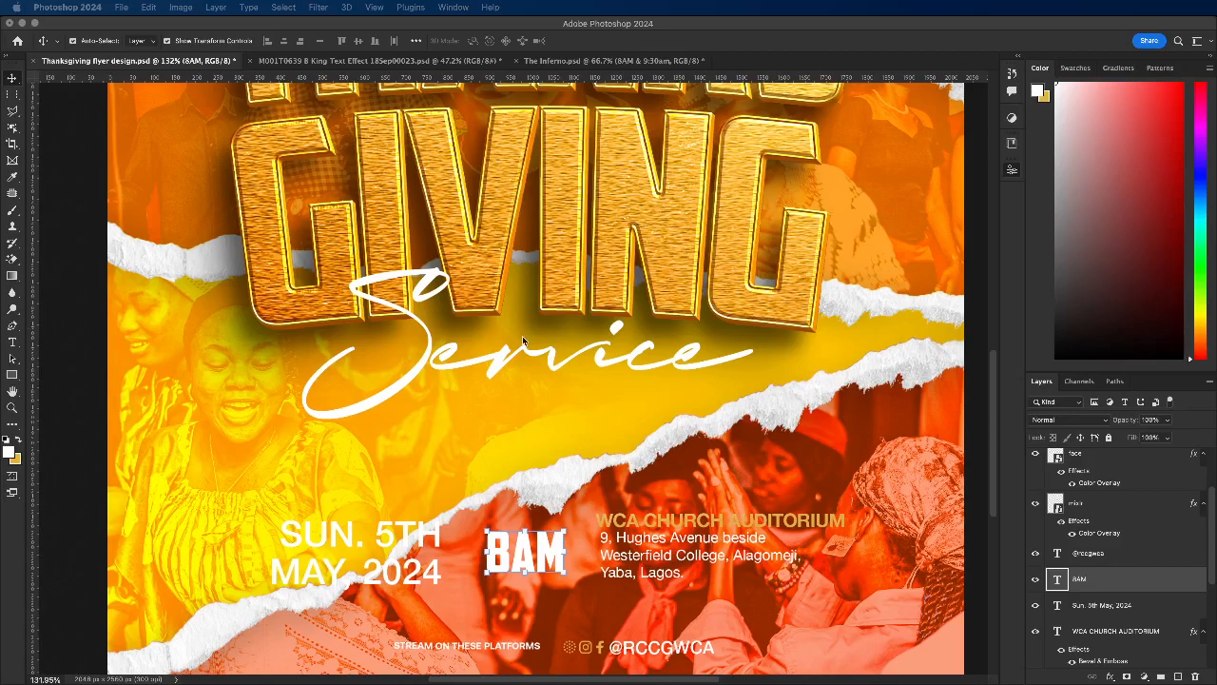
Step: Unlock the bkg group that holds the torn-paper photo strips
scroll(582, 405, down, 1)
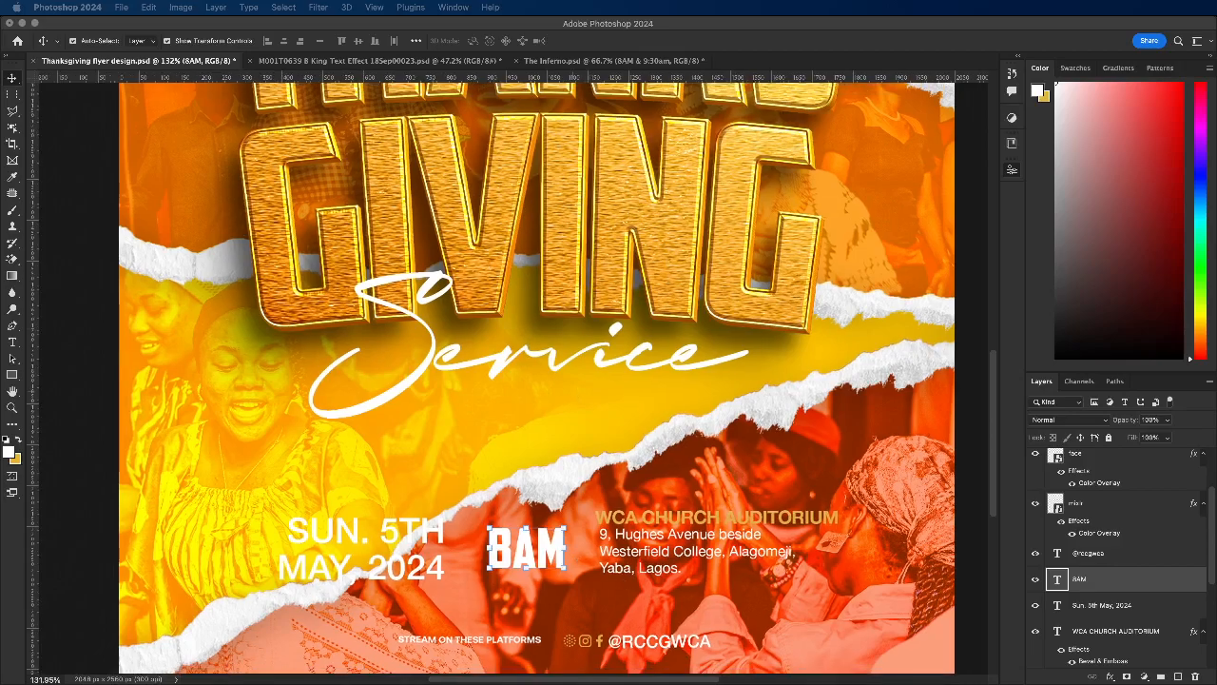
scroll(511, 401, down, 3)
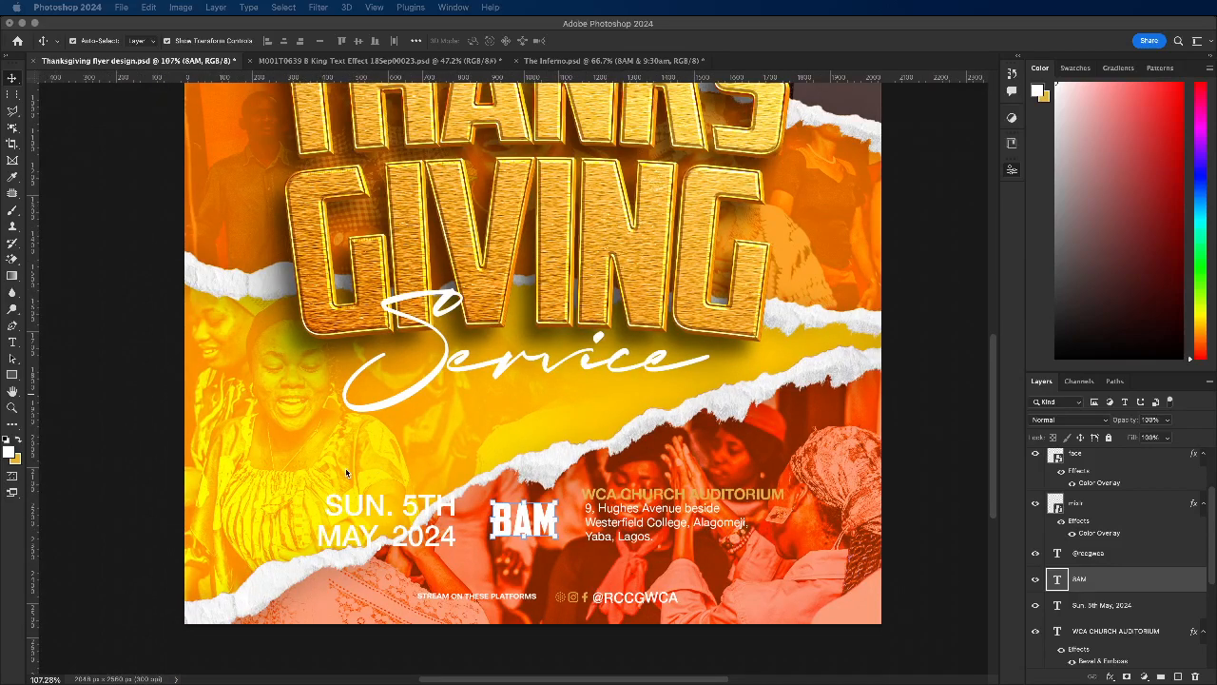
scroll(529, 495, down, 5)
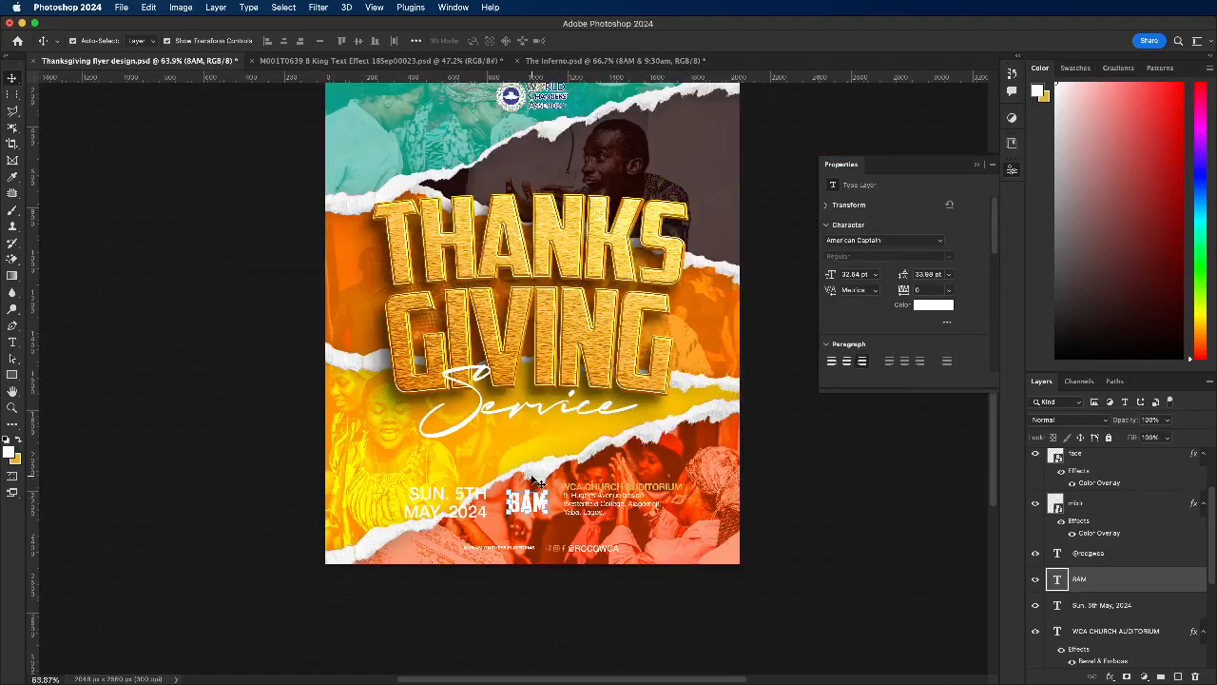
scroll(525, 509, up, 2)
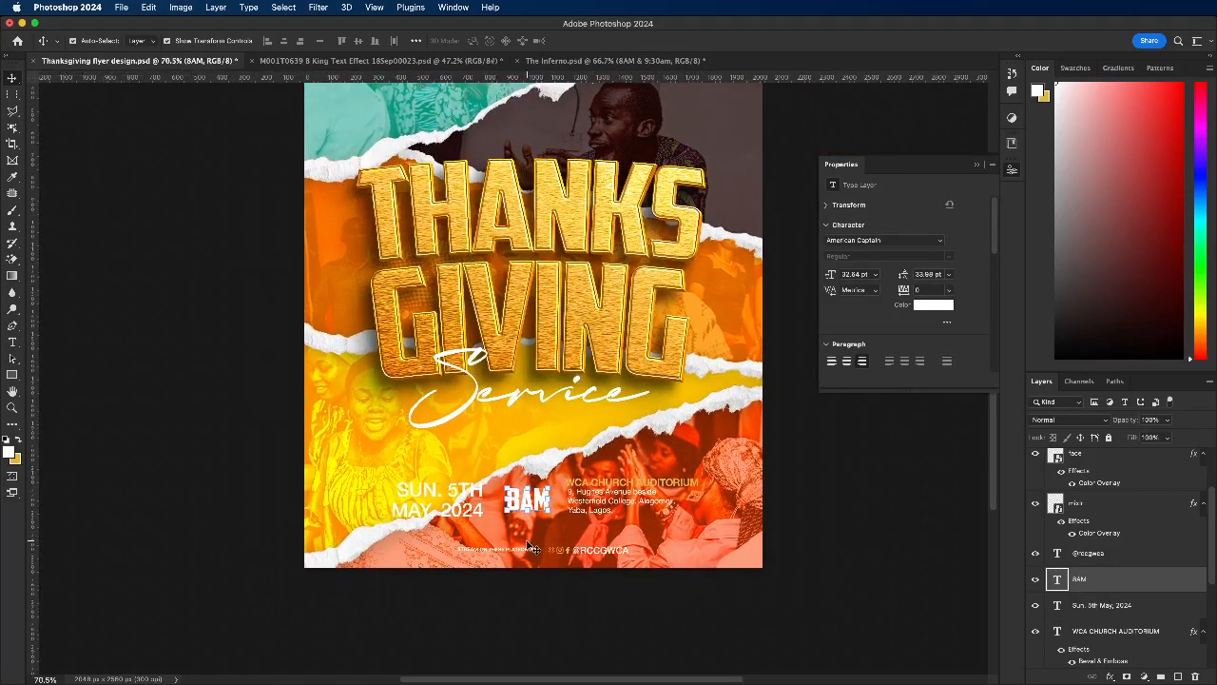
scroll(1116, 596, down, 6)
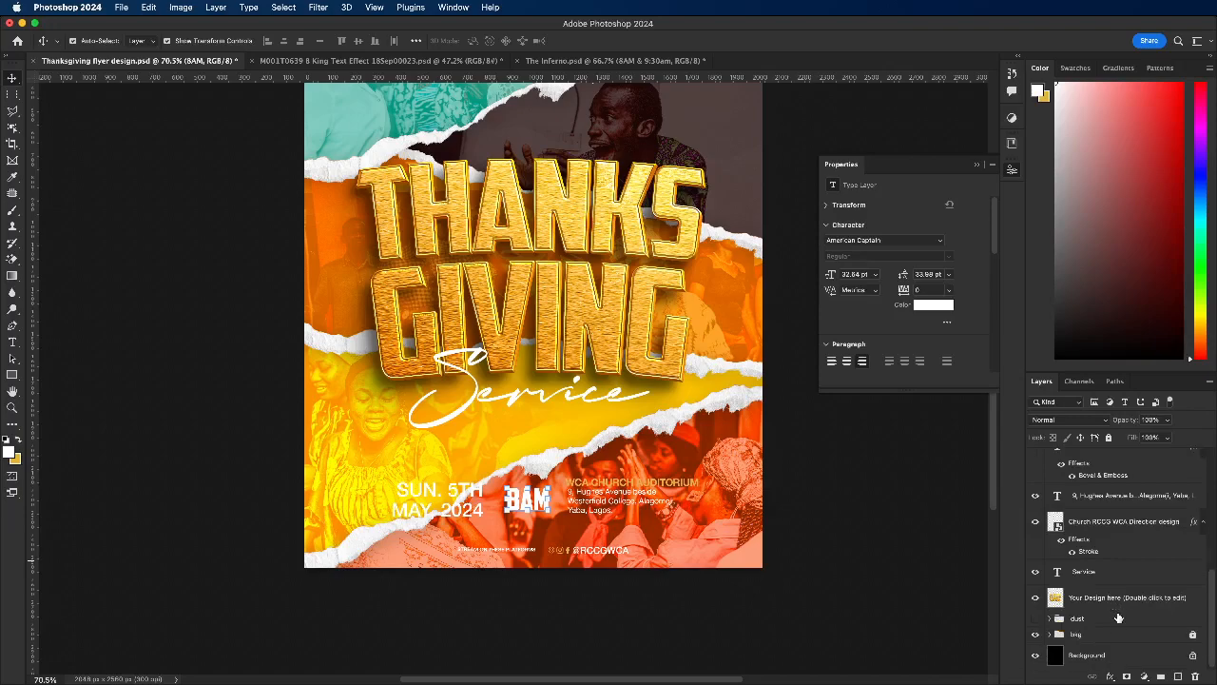
click(1193, 636)
Step: Duplicate the bkg group and hide the original group beneath the copy
scroll(589, 457, down, 2)
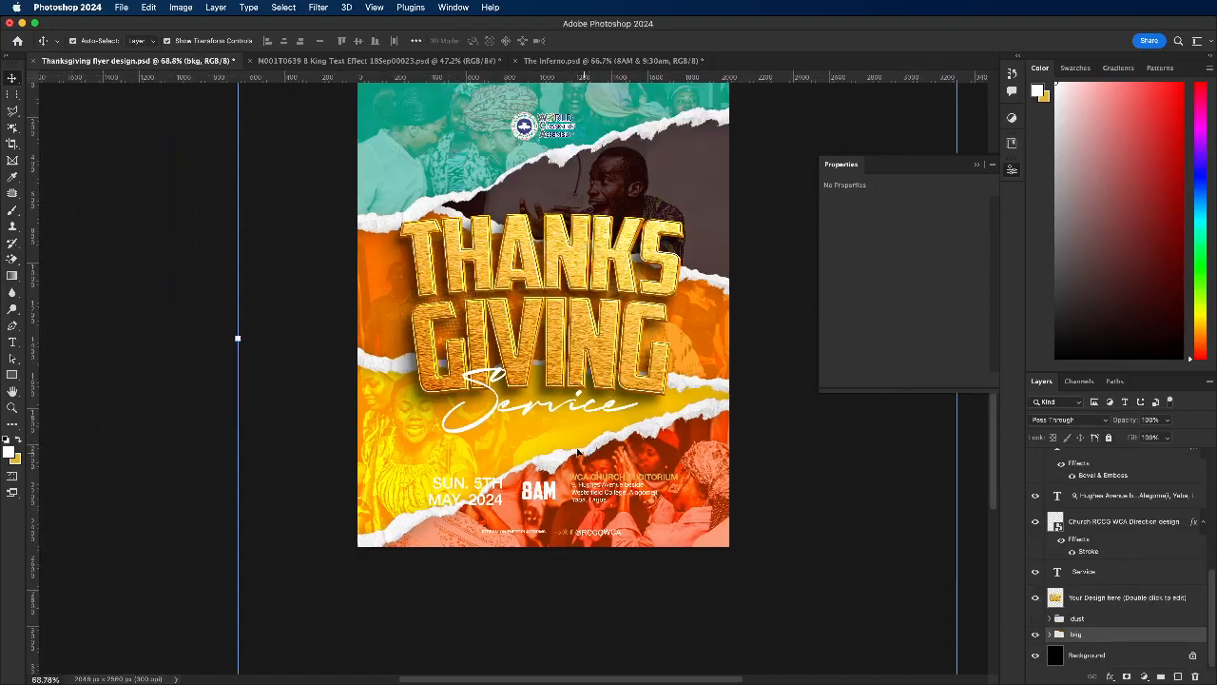
scroll(587, 401, down, 3)
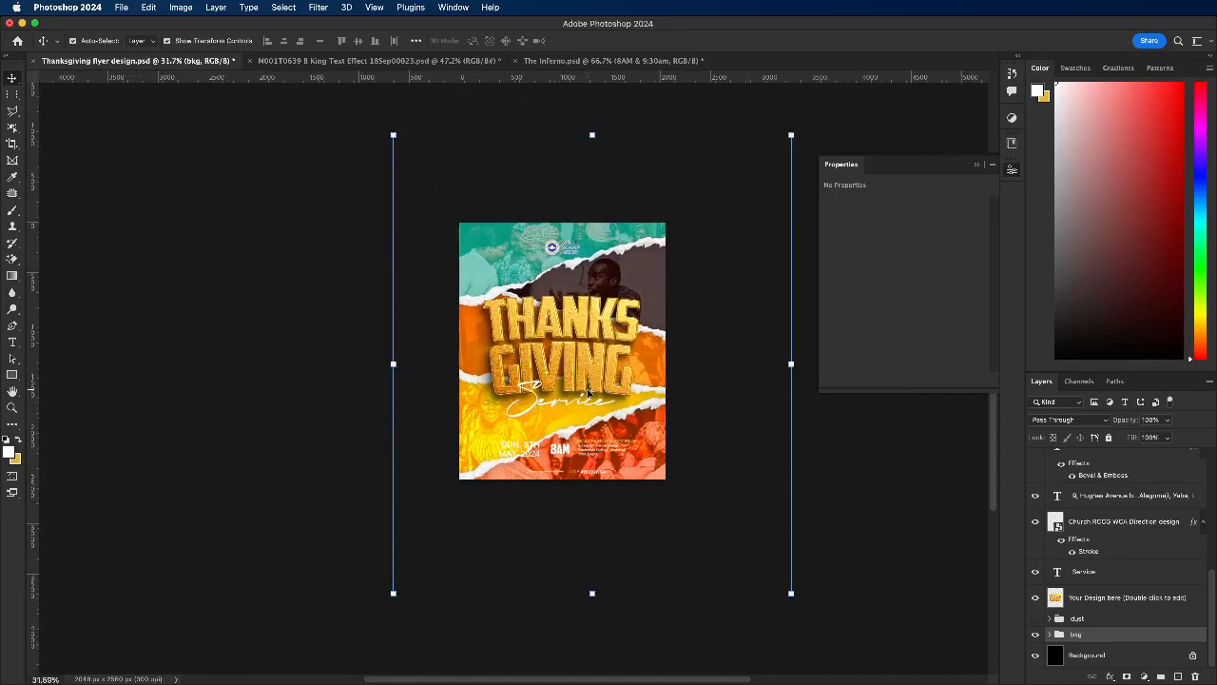
scroll(588, 393, up, 2)
scroll(588, 393, up, 1)
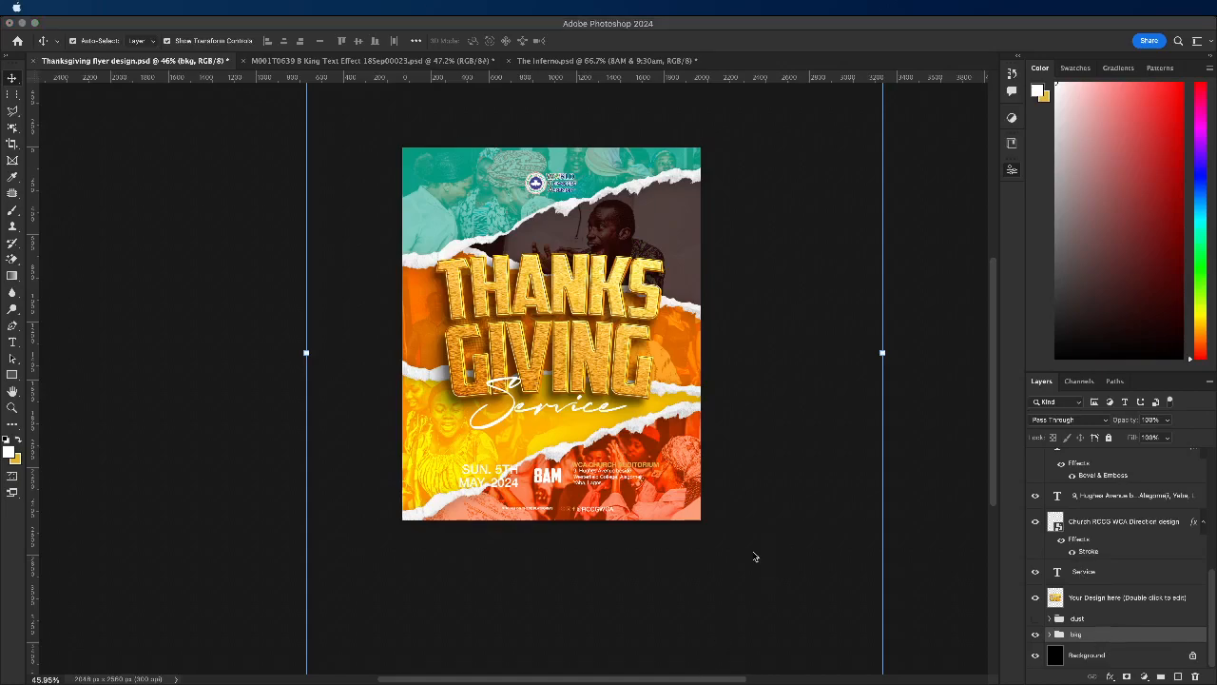
click(762, 590)
click(1090, 637)
key(super+j)
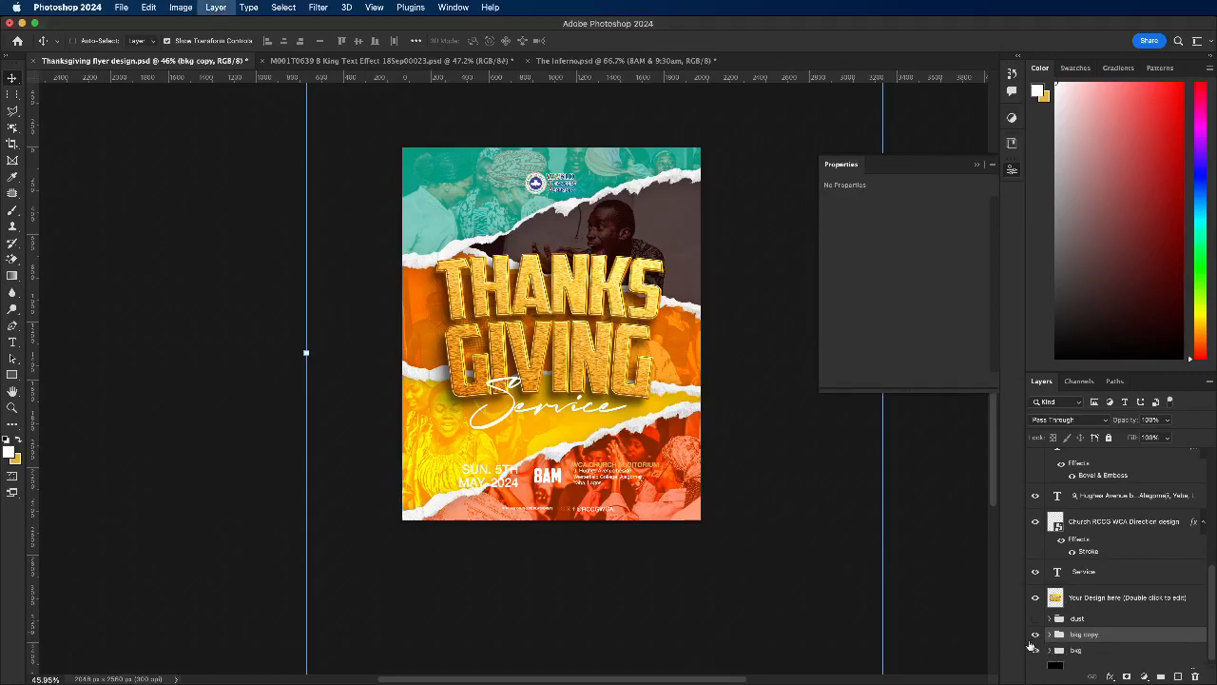
click(1035, 651)
click(1072, 652)
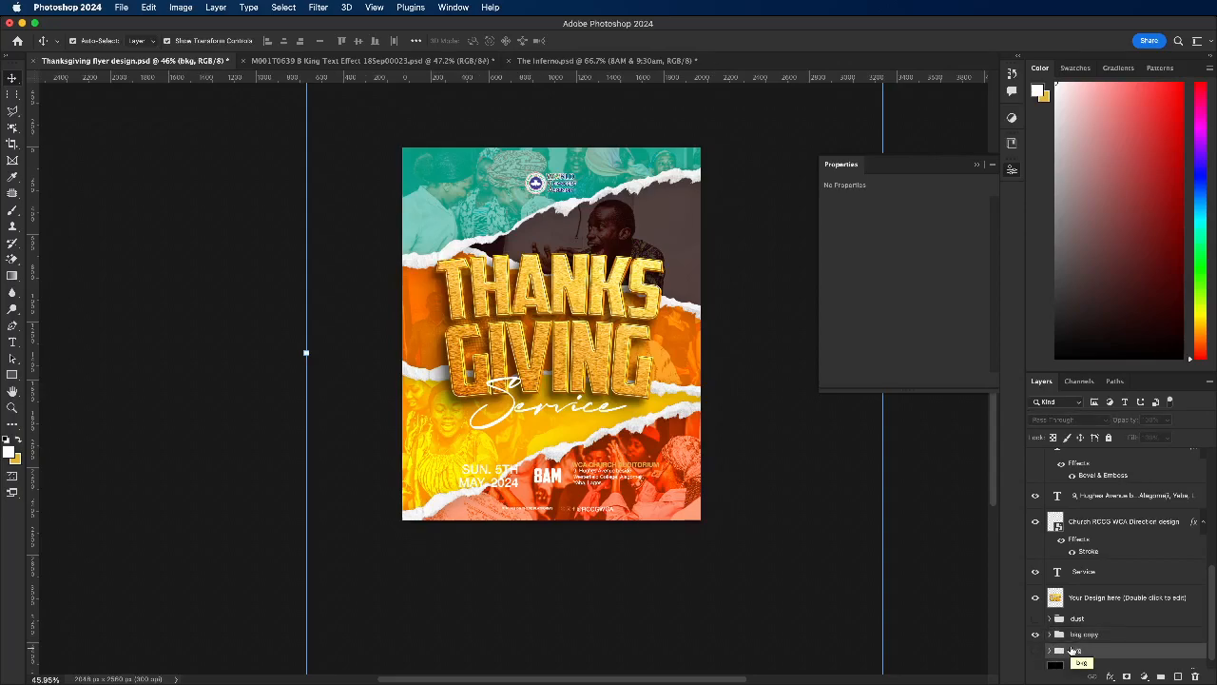
scroll(1106, 630, down, 1)
key(super+j)
key(super+z)
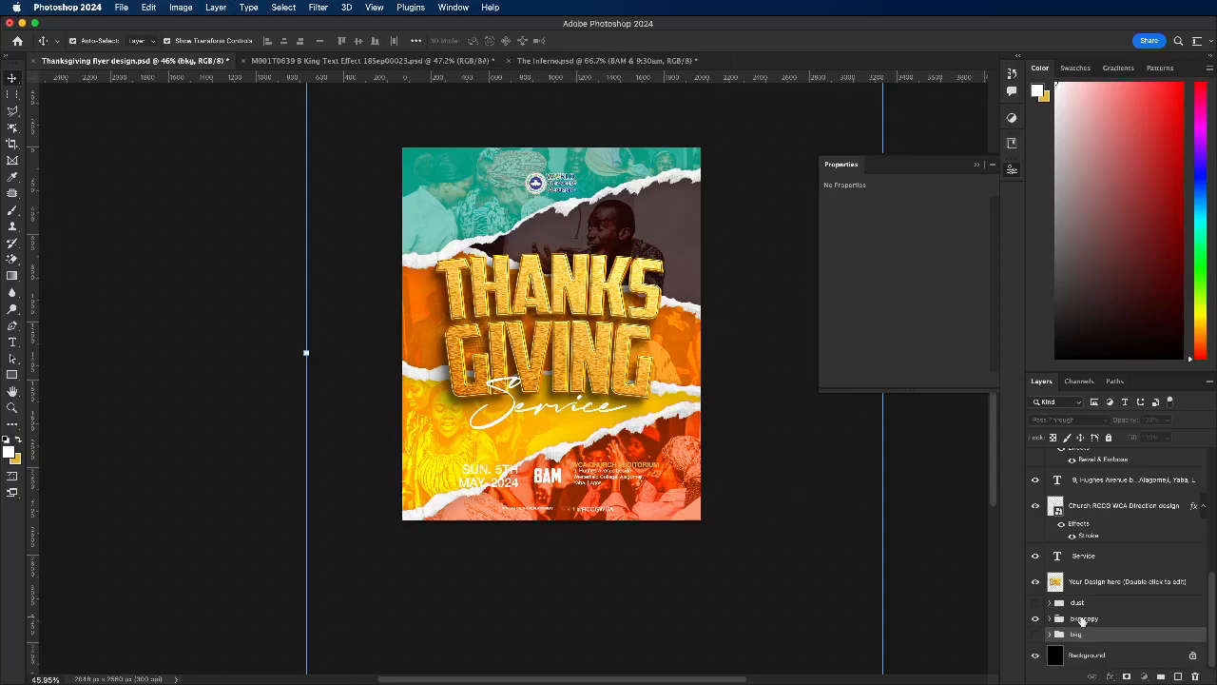
Step: Merge the bkg copy group into a single layer and add a layer mask to it
click(1084, 619)
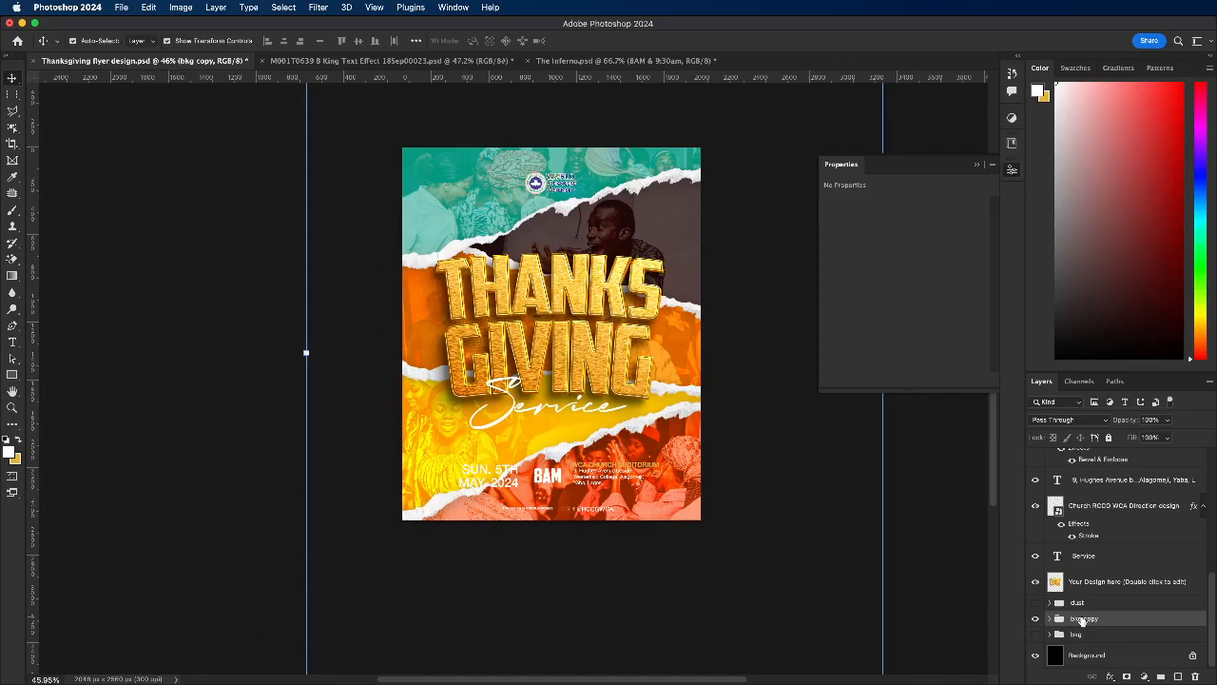
key(super+e)
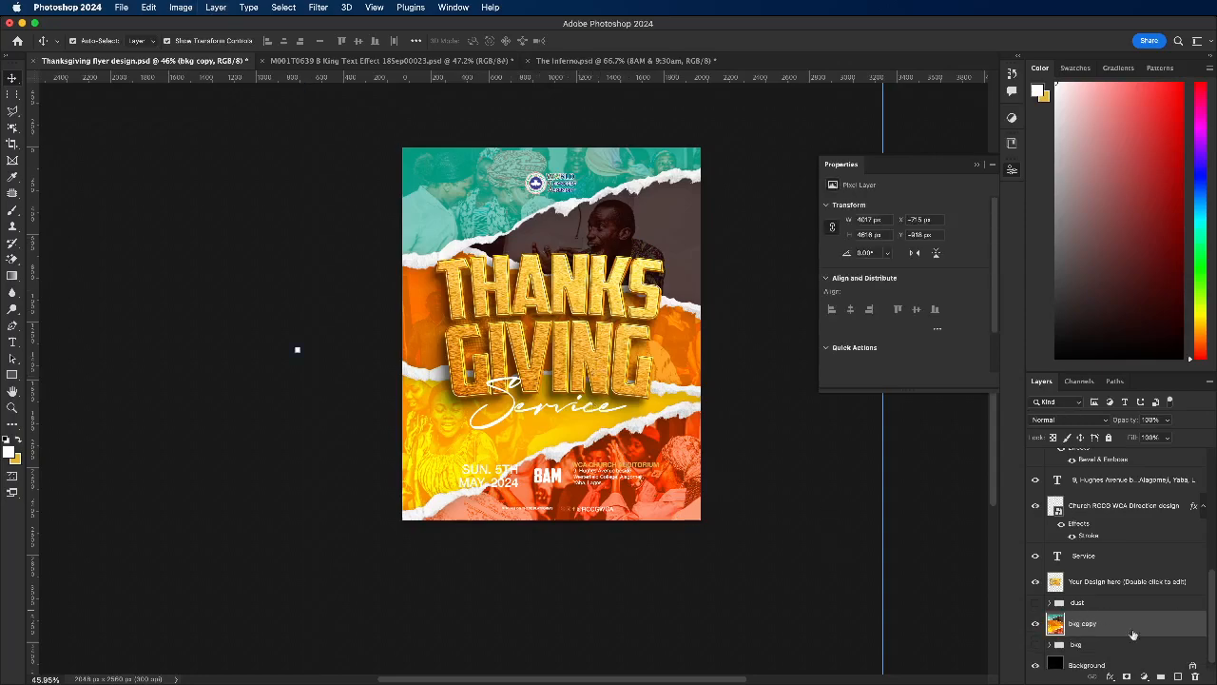
click(1127, 677)
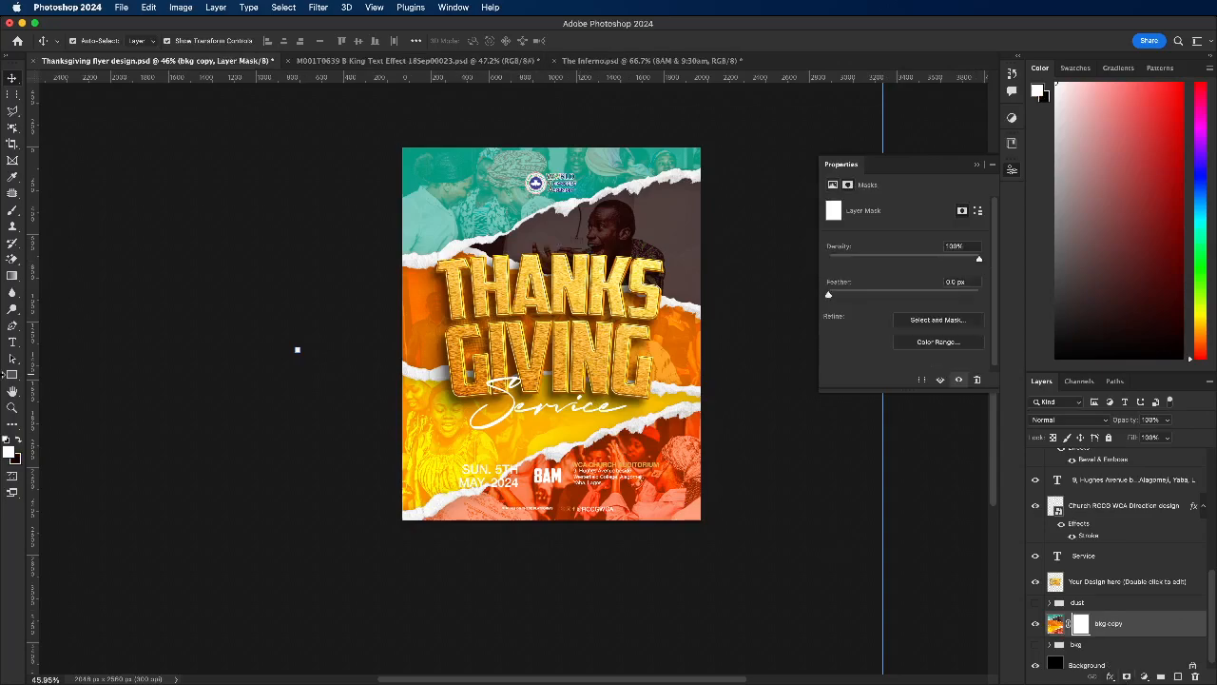
Step: Apply a vertical white-to-black linear gradient to the bkg copy mask, running from the title's upper edge to well below the canvas
click(12, 276)
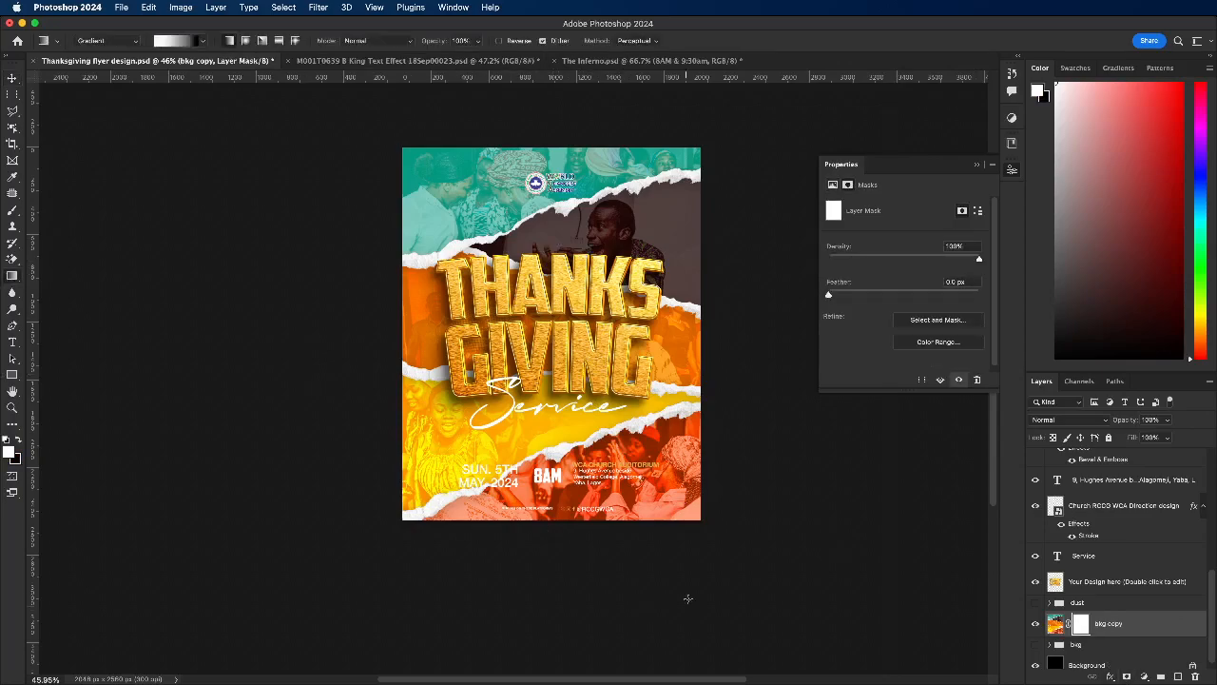
drag(550, 528, 540, 246)
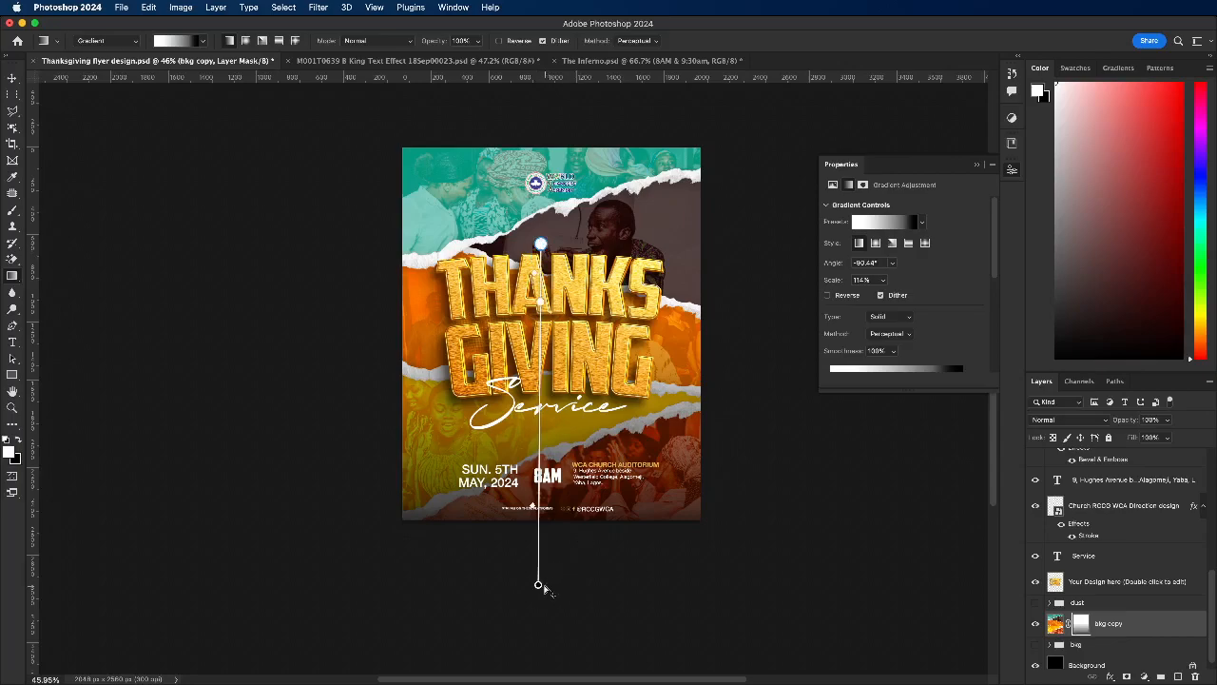
drag(537, 586, 543, 615)
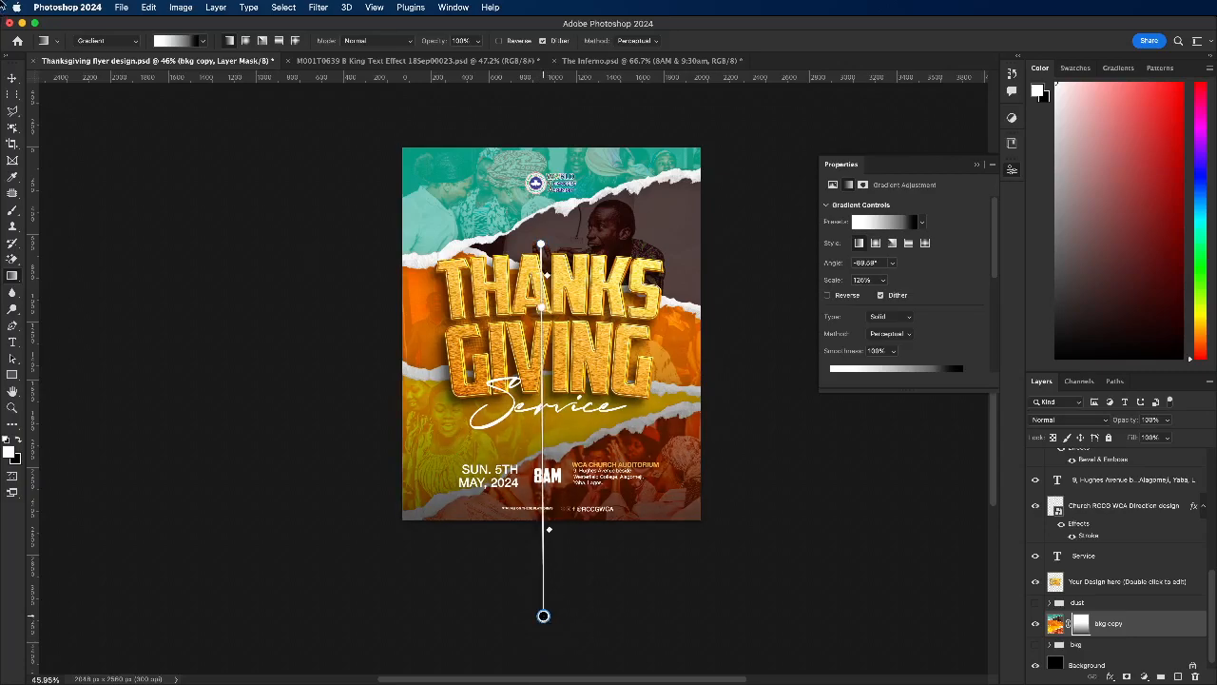
click(12, 78)
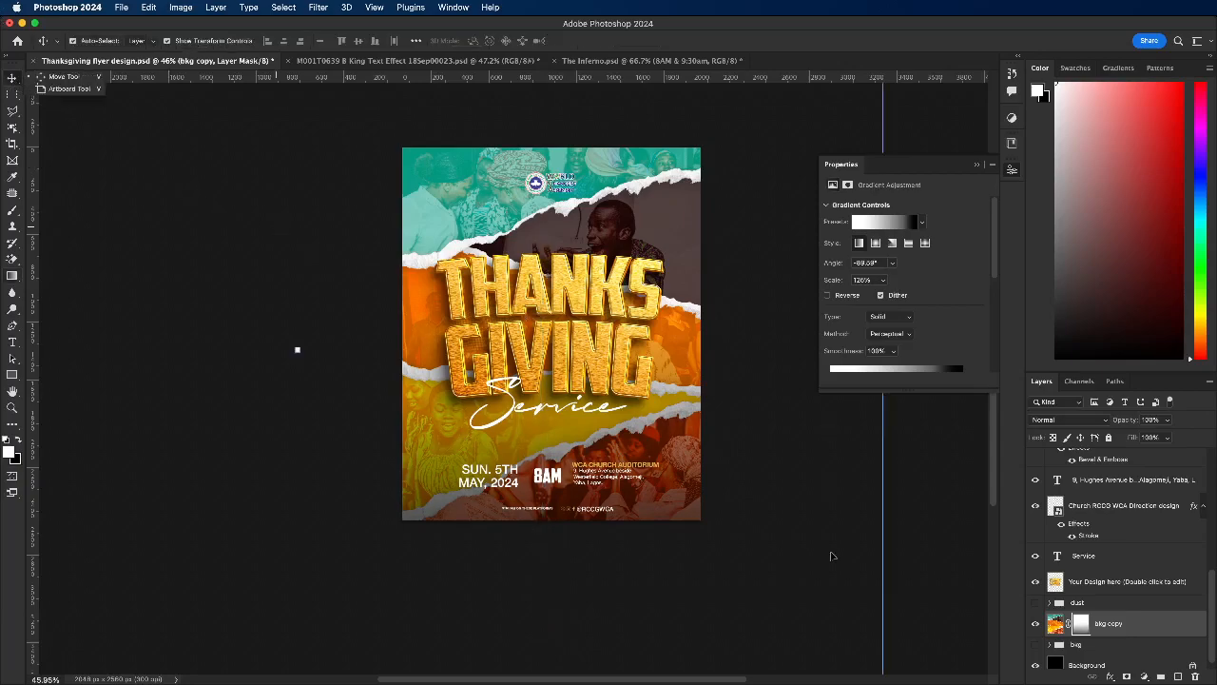
Step: Lock the masked bkg copy layer and deselect it
click(1109, 437)
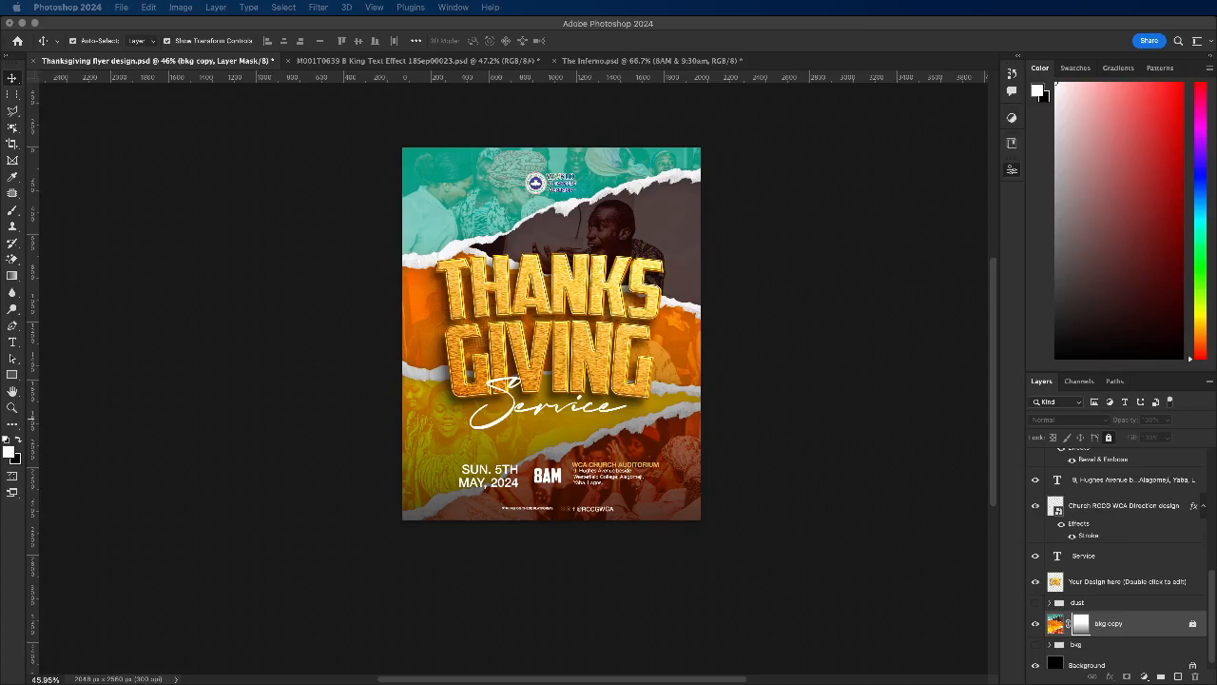
click(339, 309)
click(425, 212)
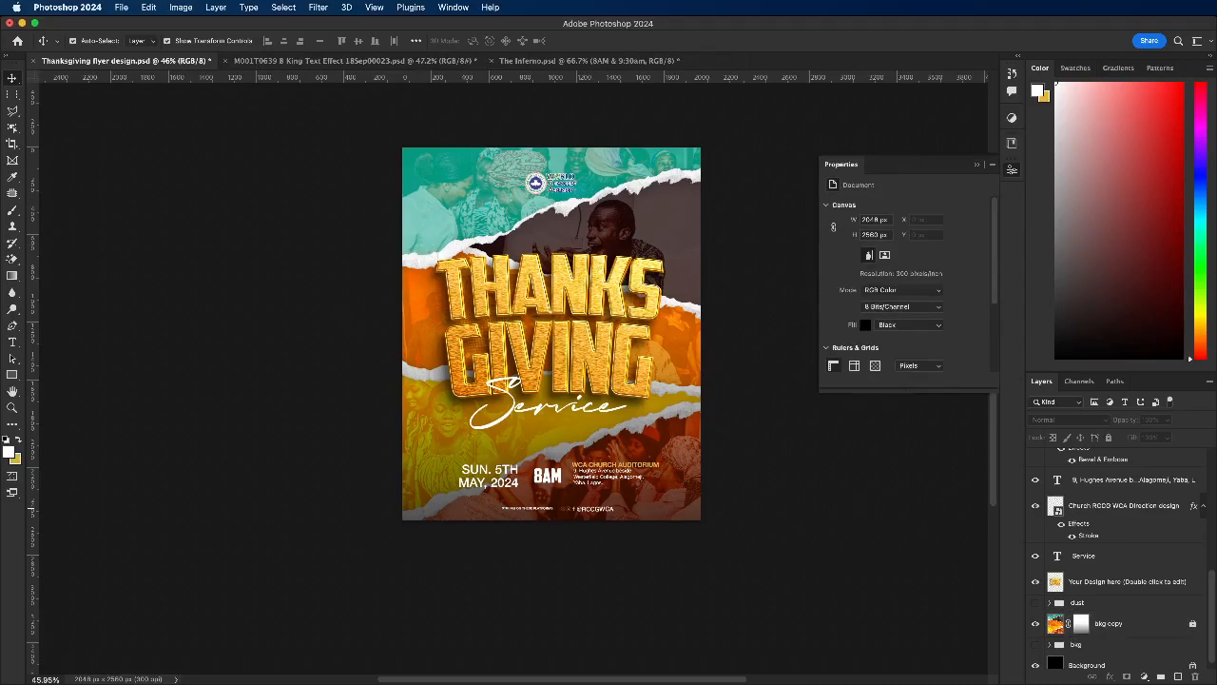
Step: Open the torn-paper file 8928611.psd containing the paper rip layer
key(super+Tab)
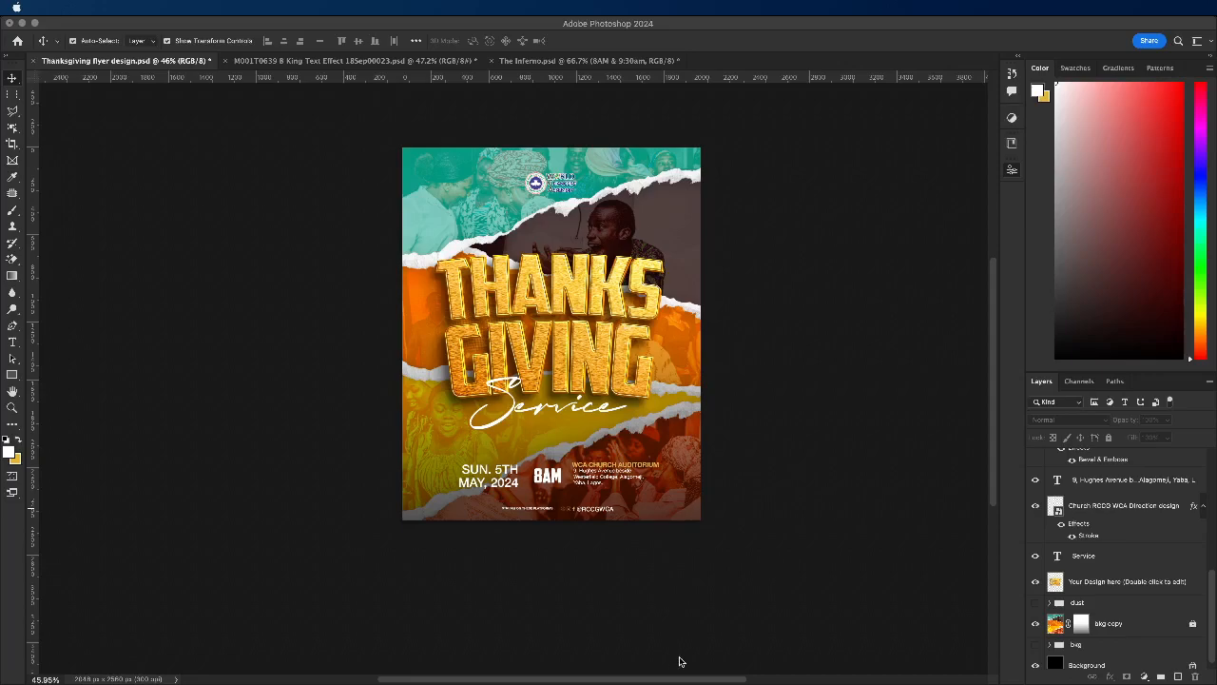
click(247, 249)
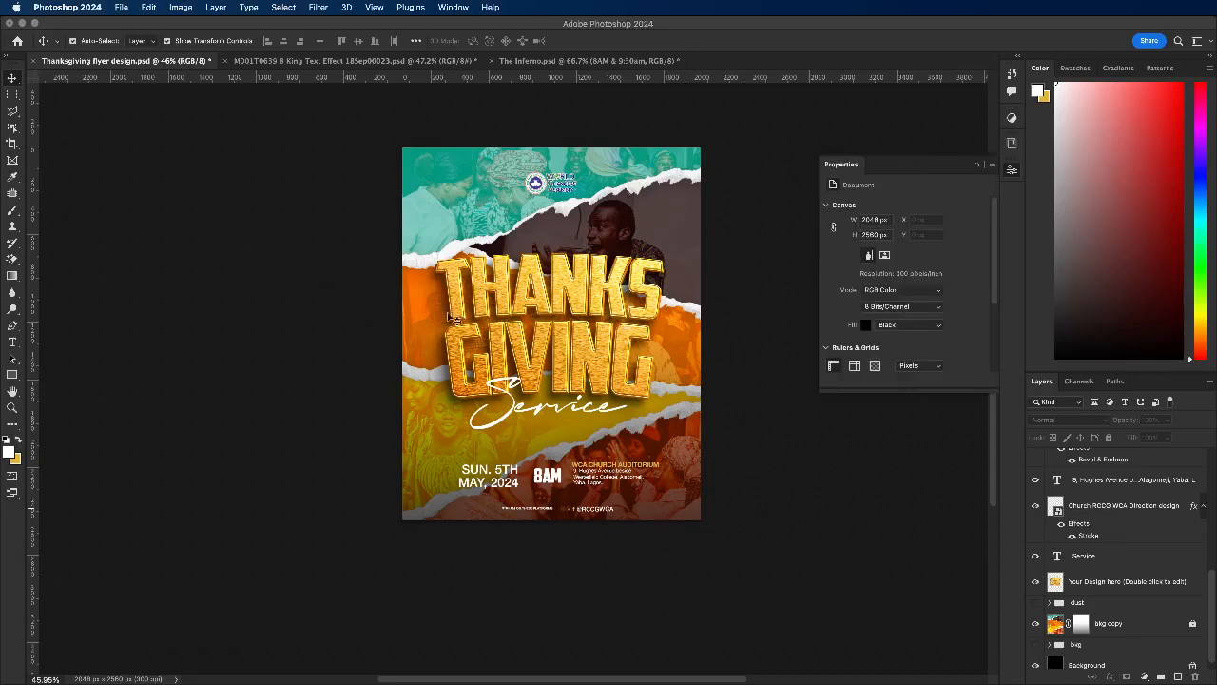
scroll(457, 342, up, 1)
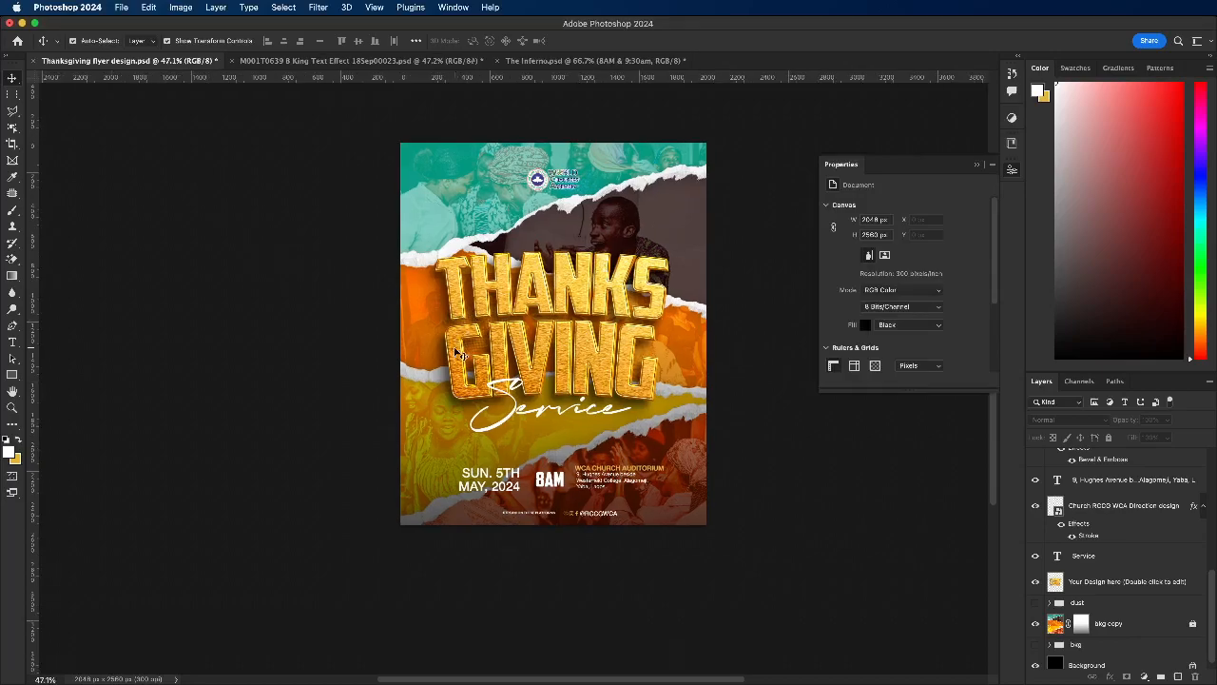
scroll(495, 344, up, 3)
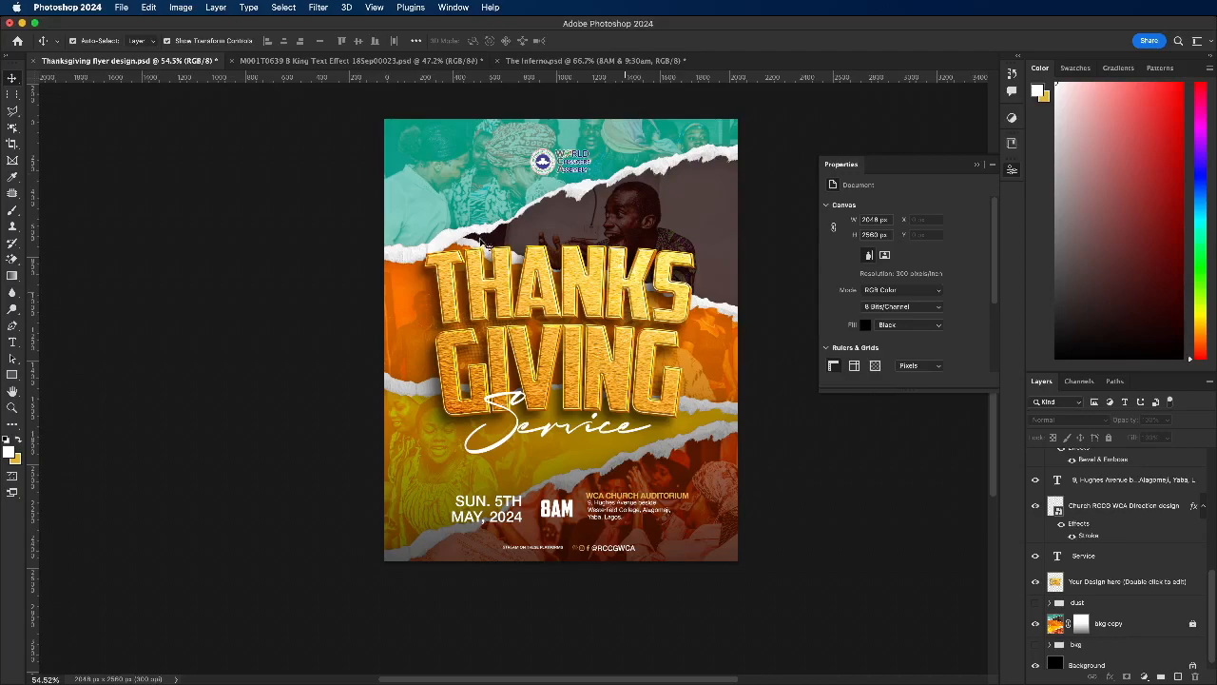
click(603, 390)
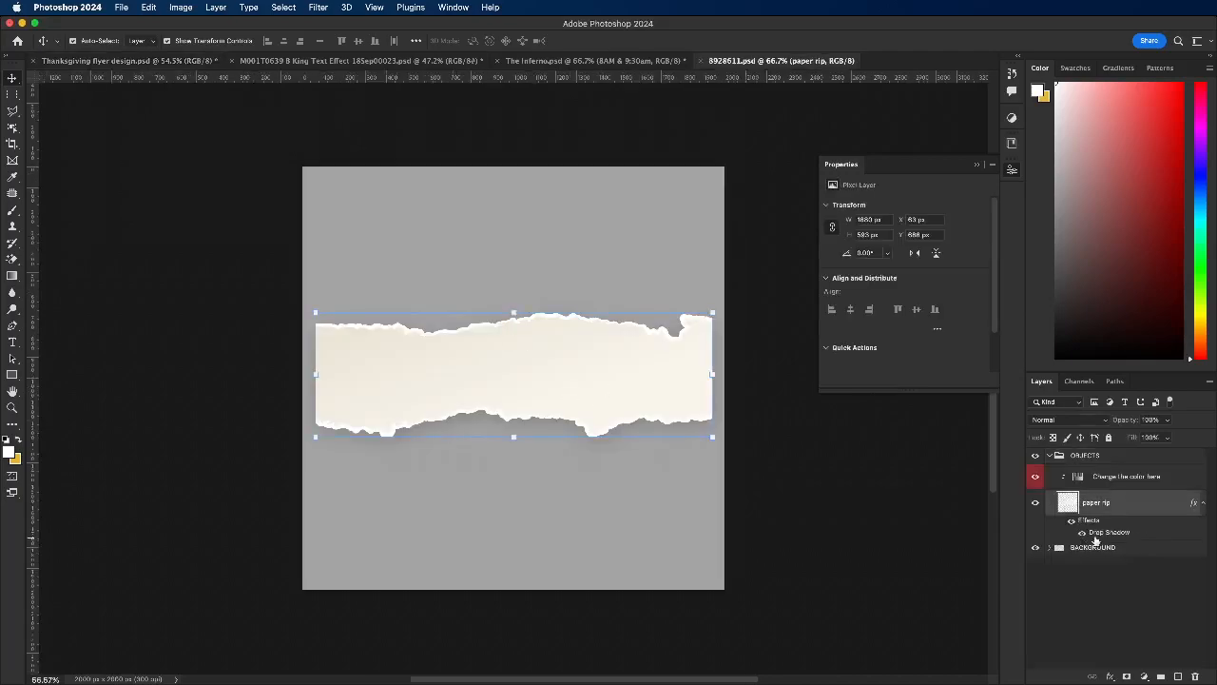
Step: Turn off the paper rip layer's effects and copy it into the Thanksgiving flyer, placing it across the event details below the title
click(1072, 522)
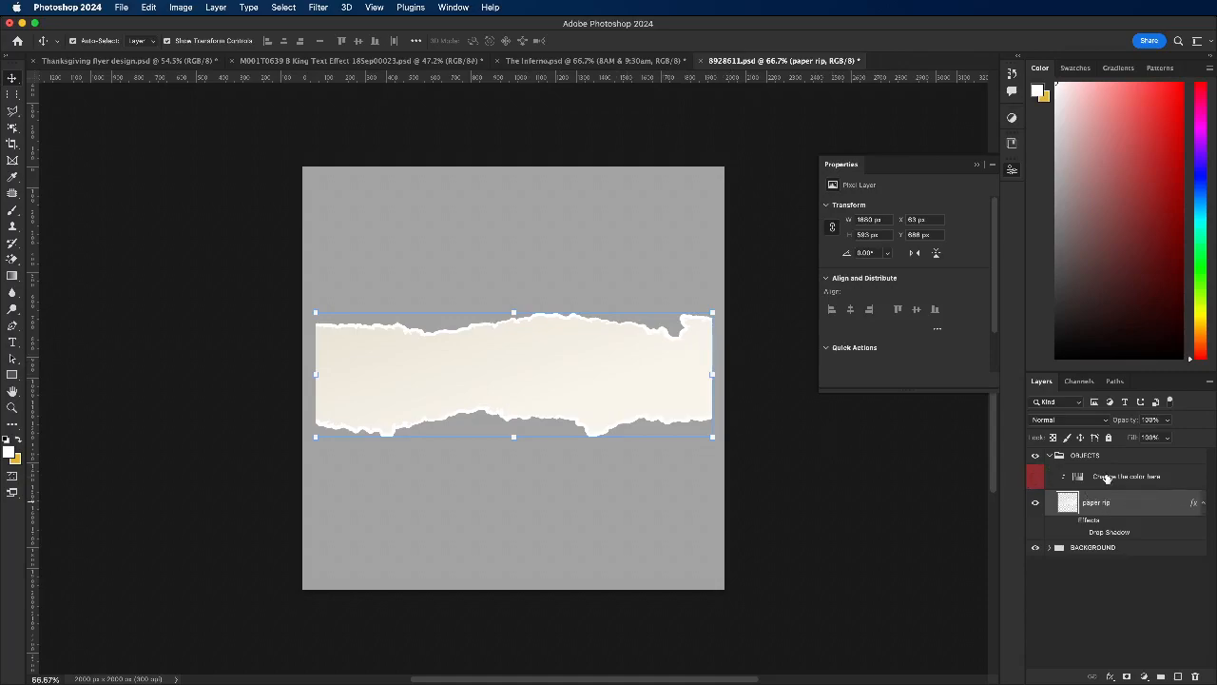
right_click(1106, 478)
click(1153, 324)
click(1051, 503)
drag(648, 420, 172, 64)
drag(501, 451, 570, 505)
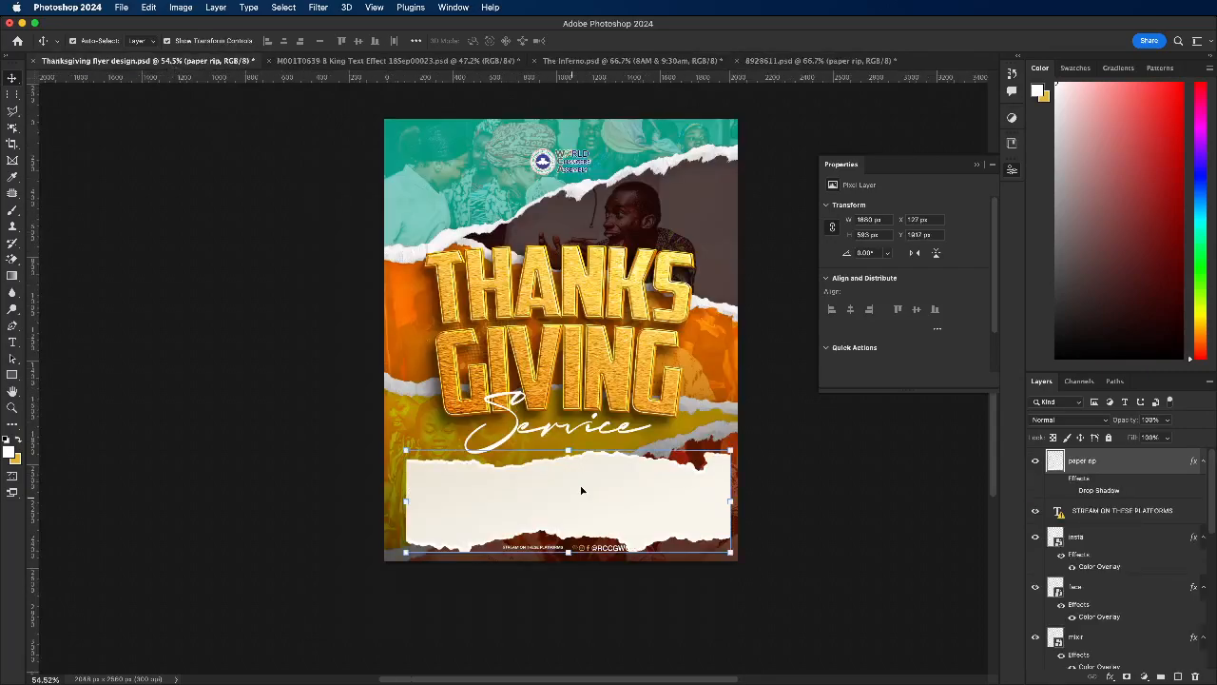
key(super+t)
scroll(609, 517, up, 2)
drag(583, 489, 575, 467)
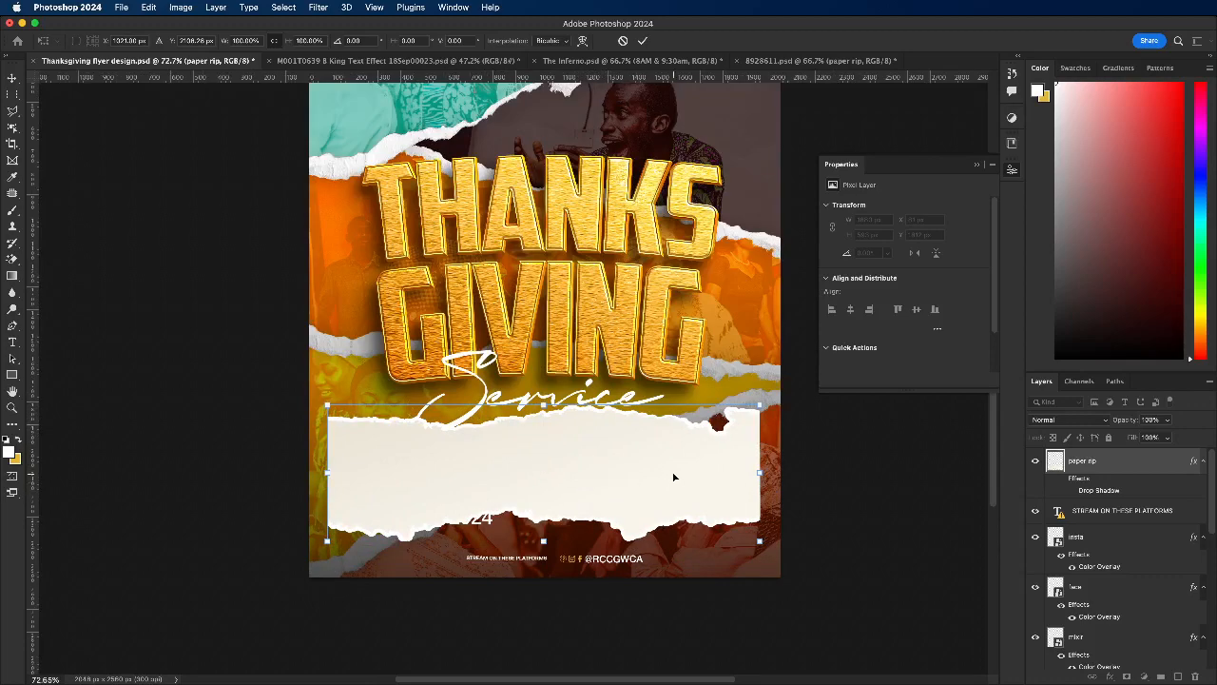
Step: Cut off the right end of the paper rip with a Polygonal Lasso selection and clear the selection
click(11, 111)
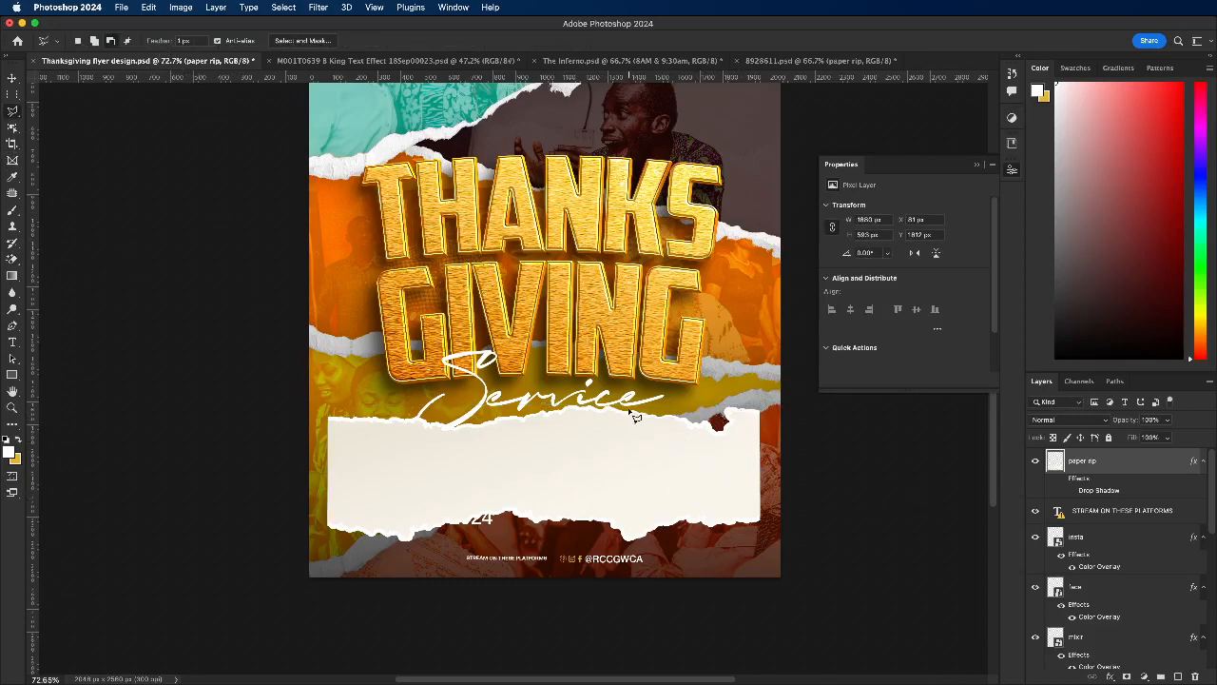
mouse_move(633, 413)
mouse_down()
mouse_move(639, 560)
mouse_move(802, 563)
mouse_move(778, 411)
mouse_move(726, 390)
mouse_move(666, 391)
mouse_move(631, 417)
mouse_up()
right_click(1129, 460)
click(1187, 467)
key(Delete)
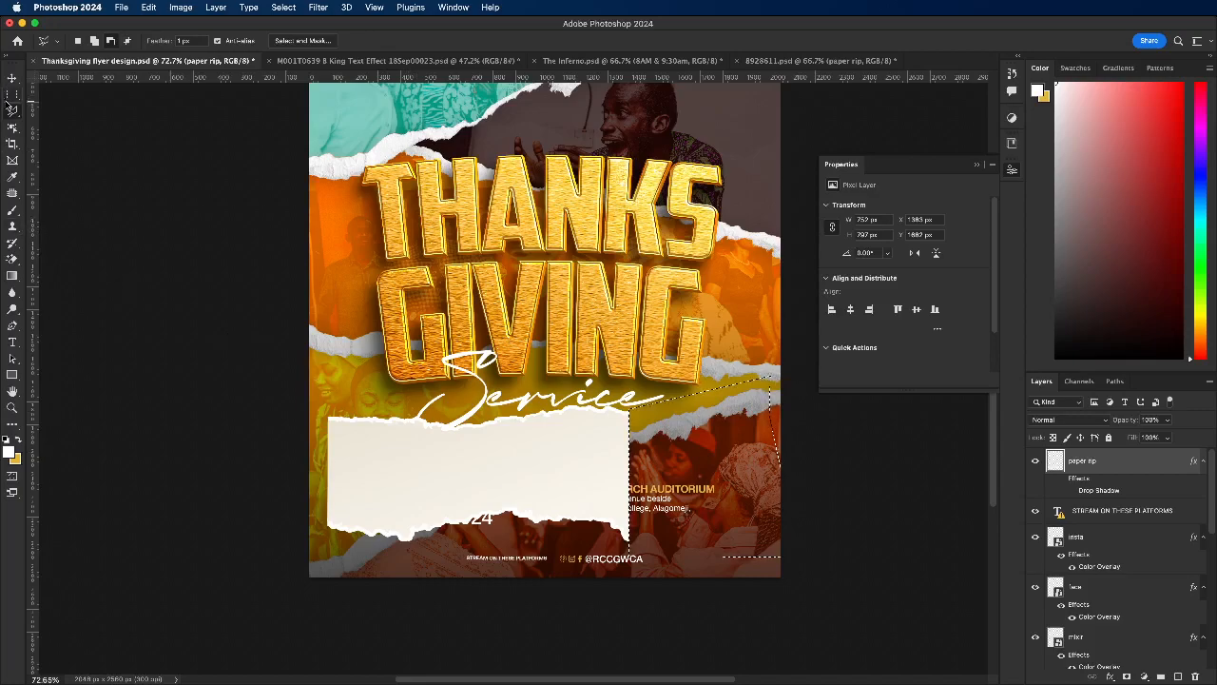
click(13, 110)
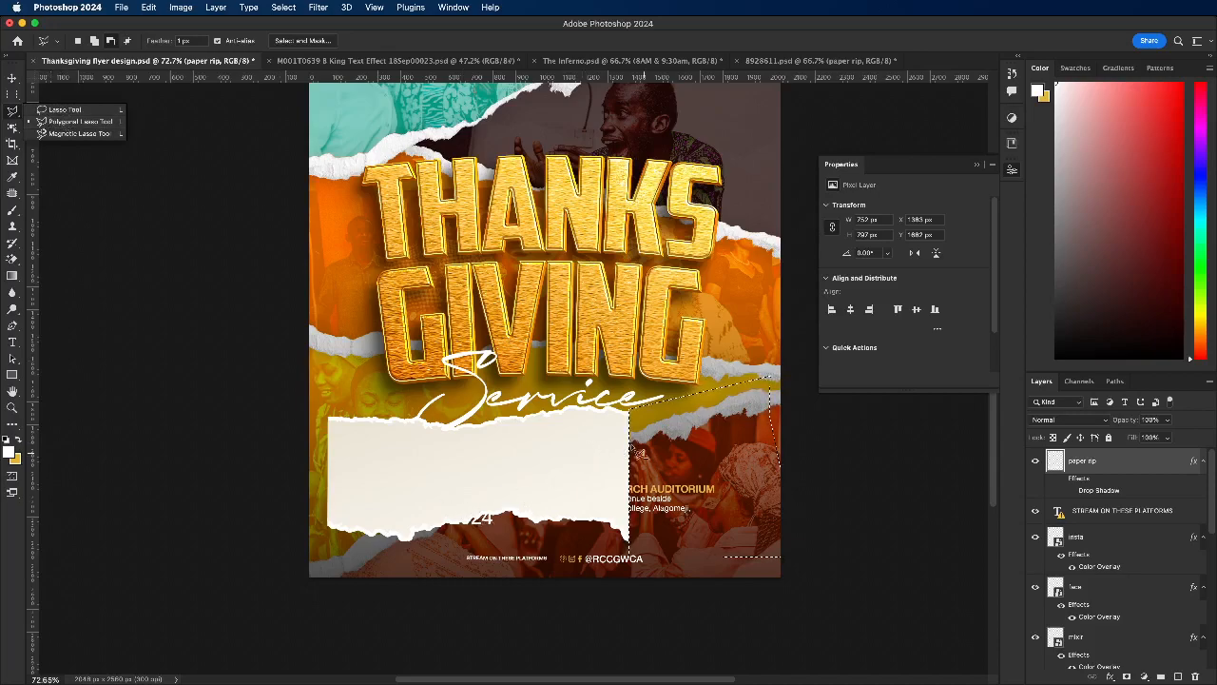
click(563, 450)
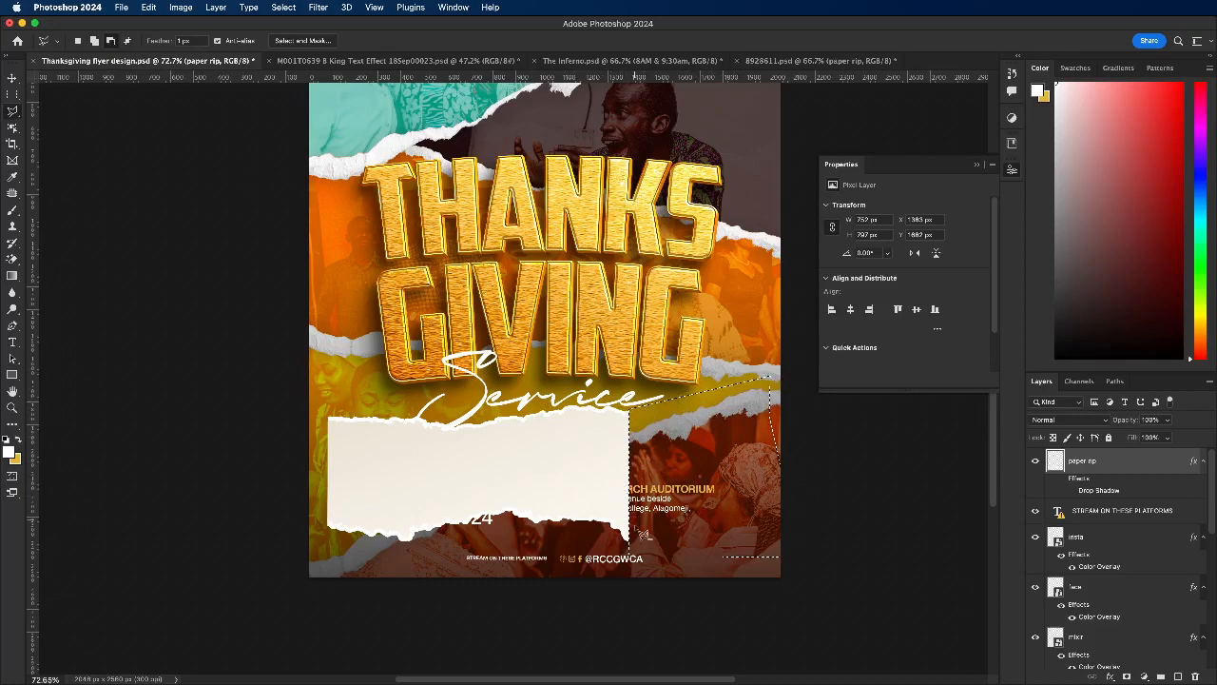
key(super+d)
Step: Stretch the trimmed paper rip rightward to about 1676 px wide
click(13, 78)
drag(629, 473, 759, 473)
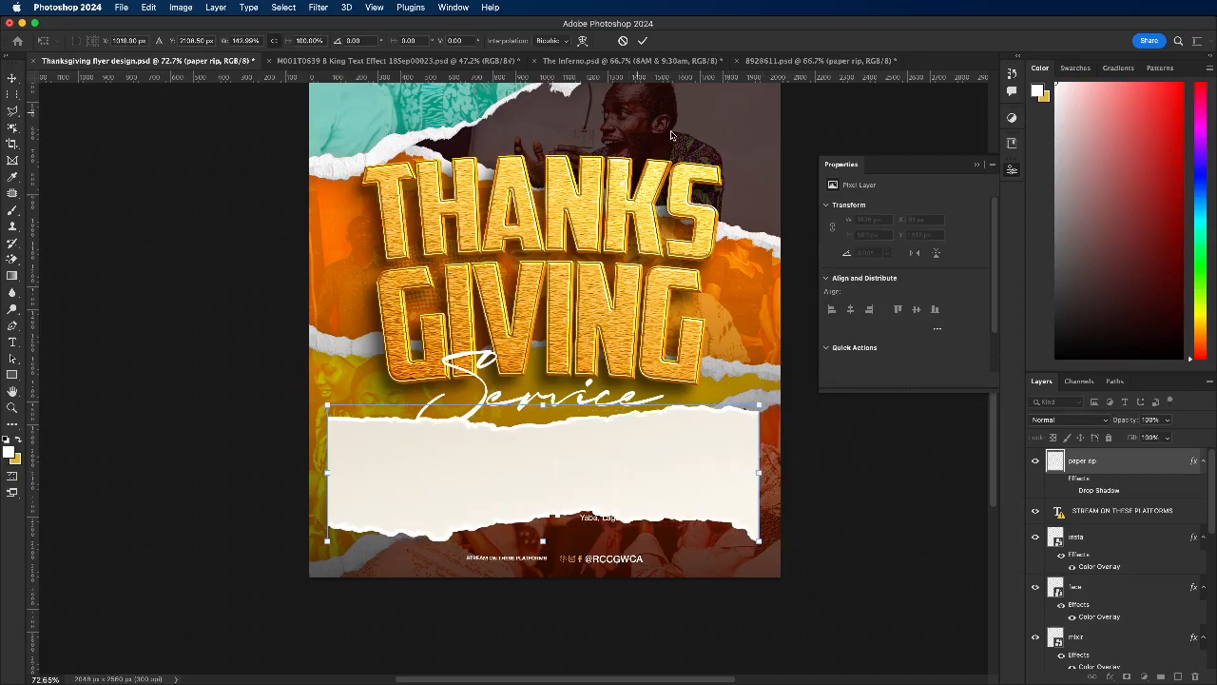
click(643, 42)
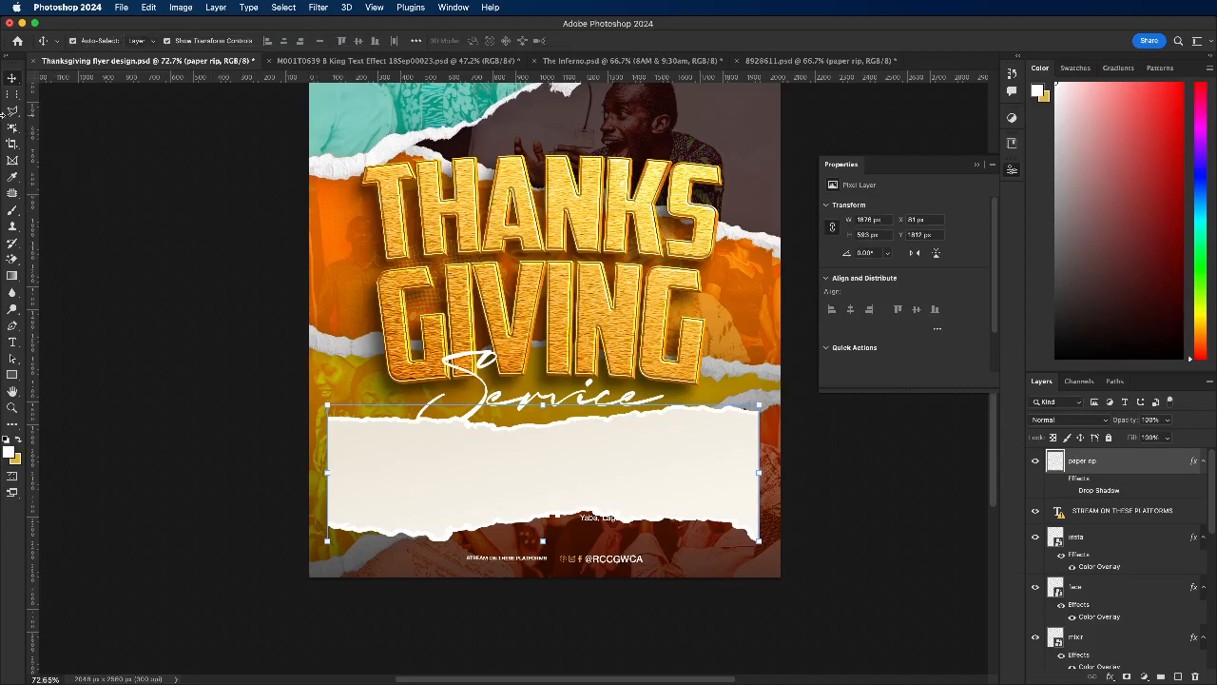
Step: Trim the downward spike from the paper rip's lower right corner with the Polygonal Lasso
click(10, 112)
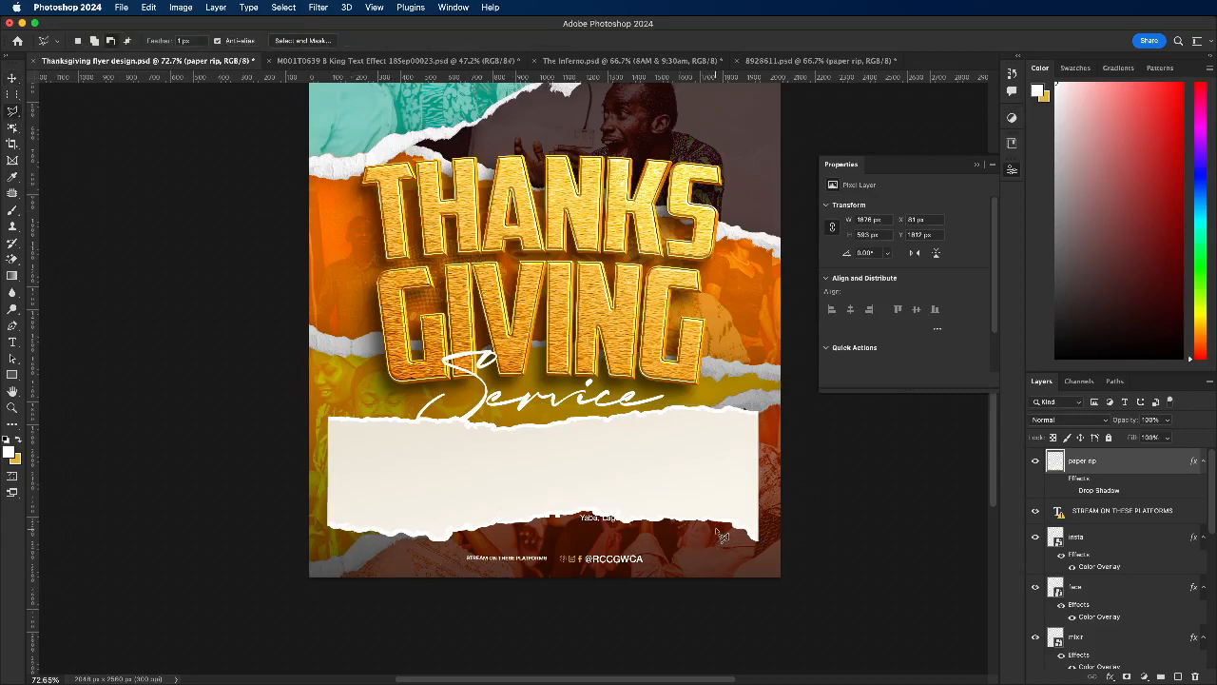
mouse_move(716, 524)
mouse_down()
mouse_move(787, 523)
mouse_move(790, 536)
mouse_move(760, 577)
mouse_move(710, 573)
mouse_move(721, 533)
mouse_up()
key(ctrl+d)
click(12, 78)
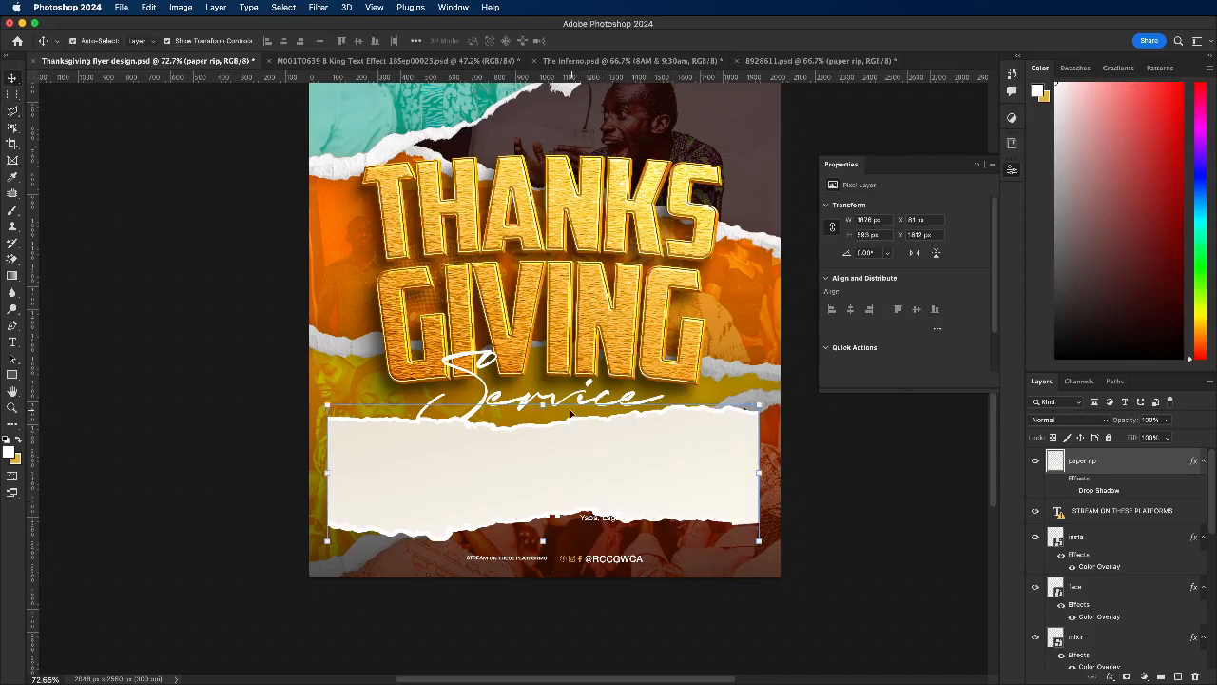
Step: Scale the paper rip proportionally to about 68.3%, leaving it lower on the flyer, clear of the word Service
mouse_move(543, 404)
mouse_down()
mouse_move(563, 451)
mouse_move(542, 441)
mouse_move(538, 417)
mouse_up()
key(ctrl+z)
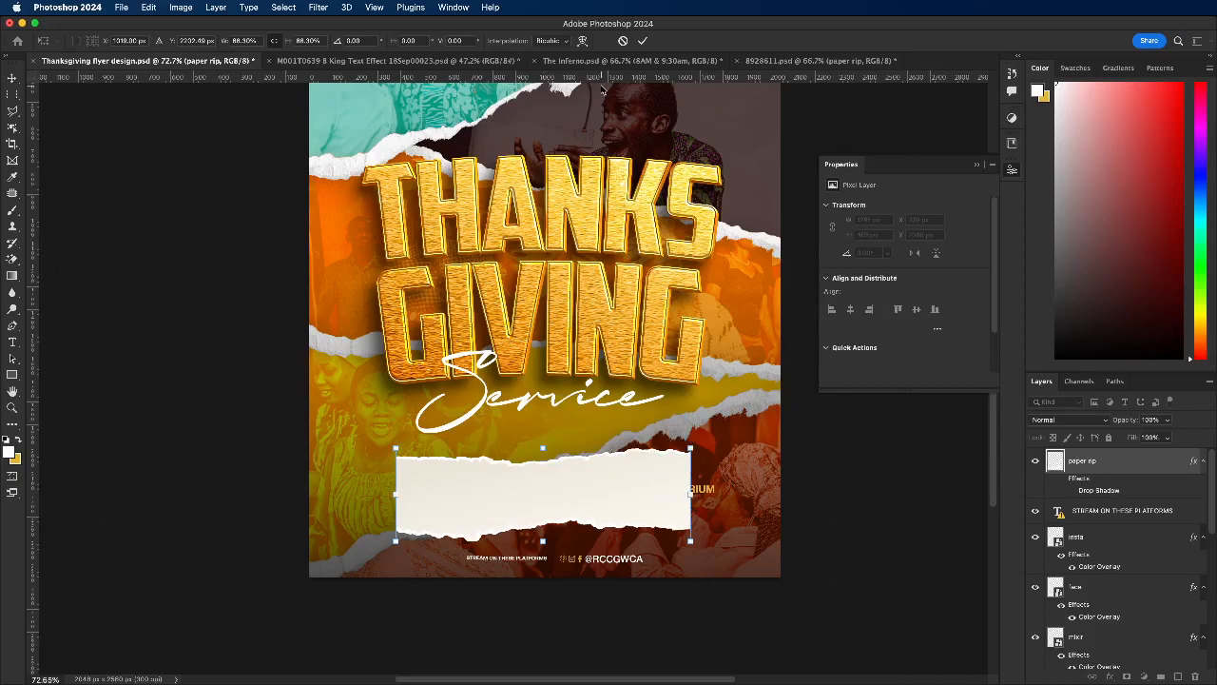
click(570, 42)
click(604, 50)
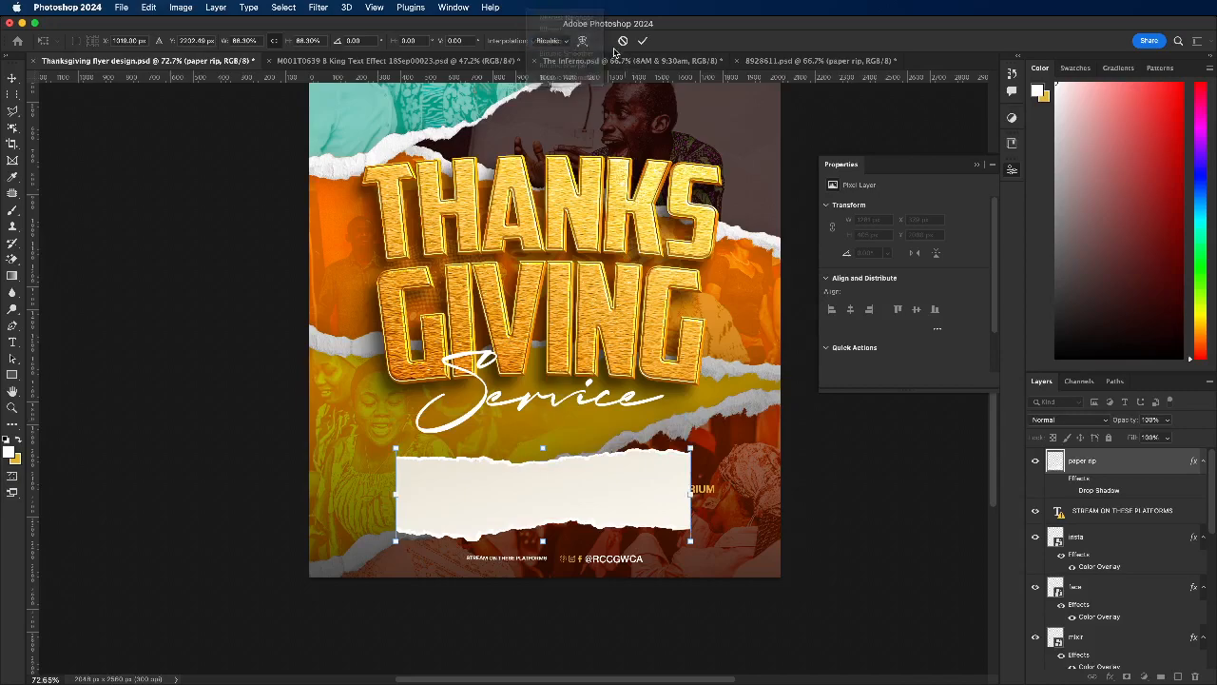
Step: Warp the paper rip so its upper edge bows upward and its lower edge bows downward
click(603, 41)
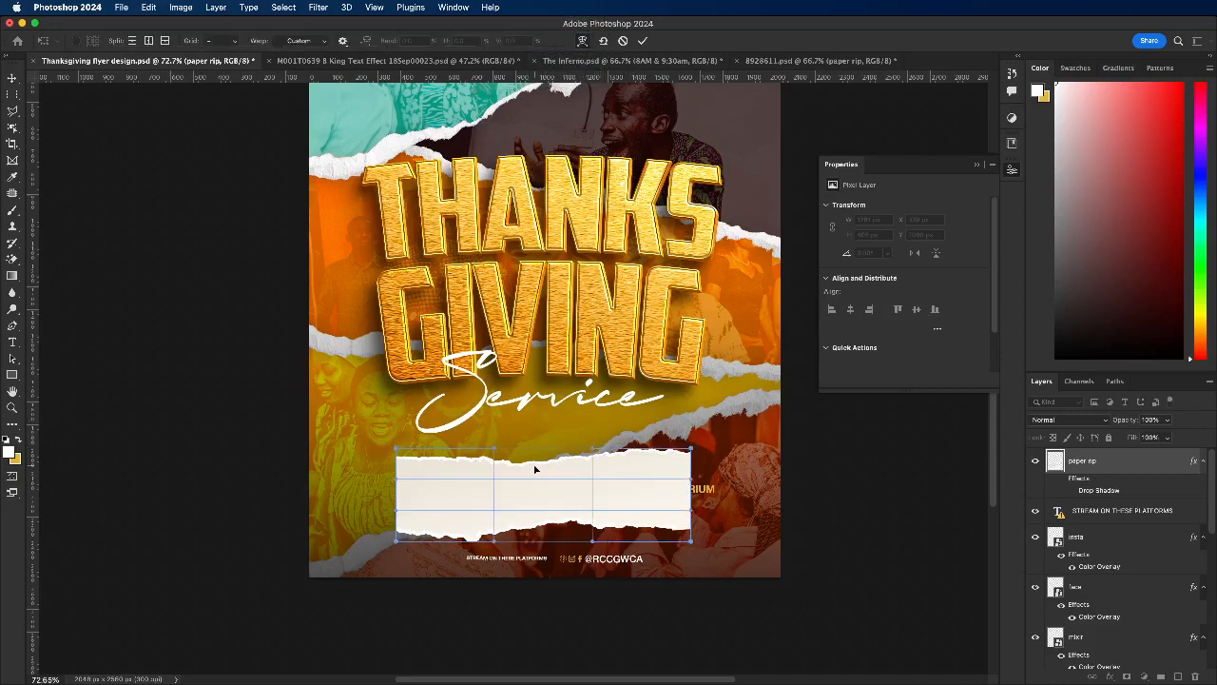
drag(523, 450, 524, 451)
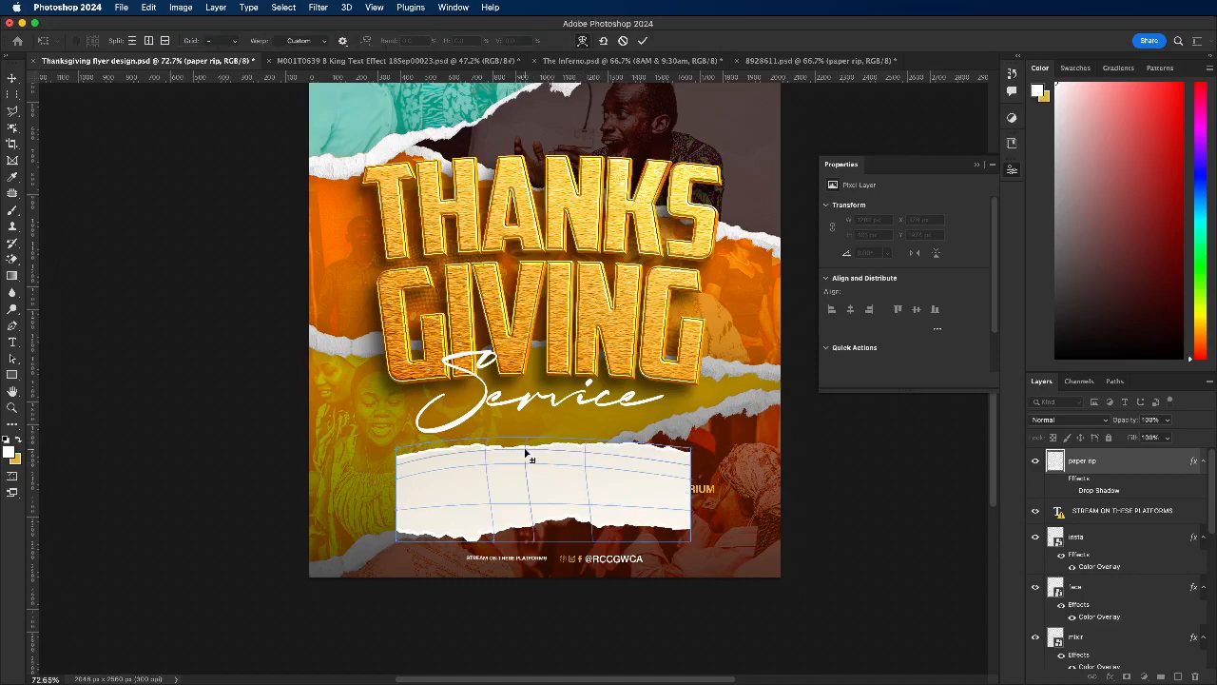
key(super+z)
drag(516, 469, 517, 456)
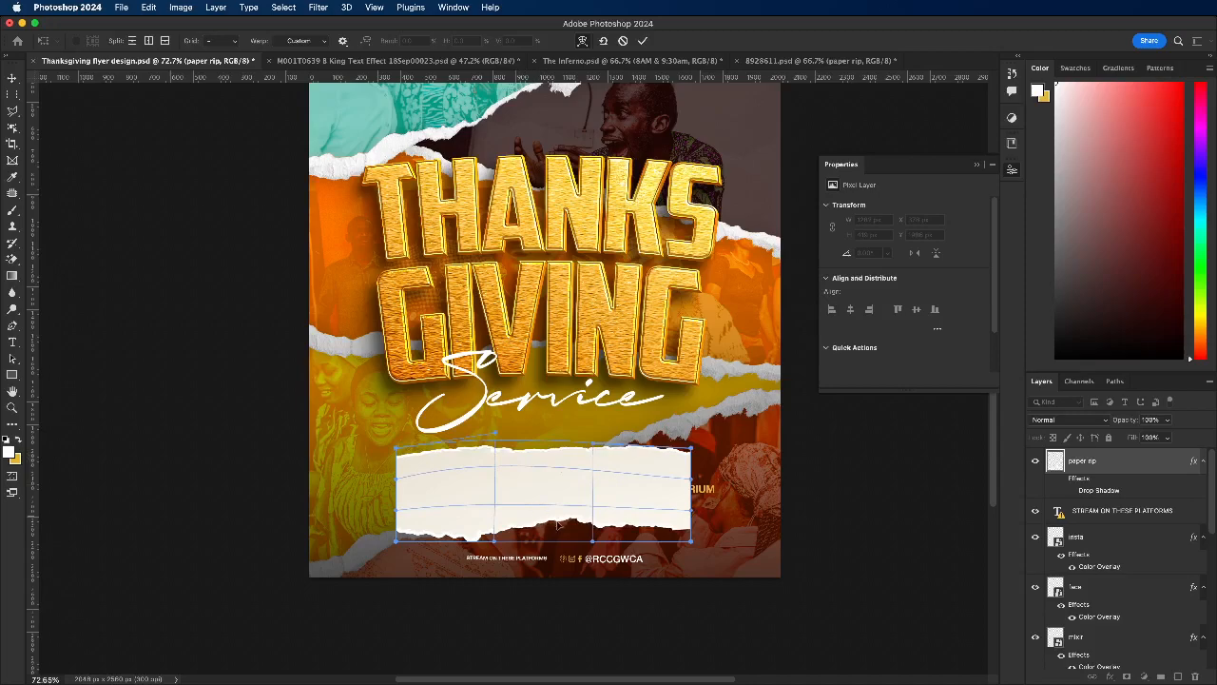
drag(570, 522, 575, 534)
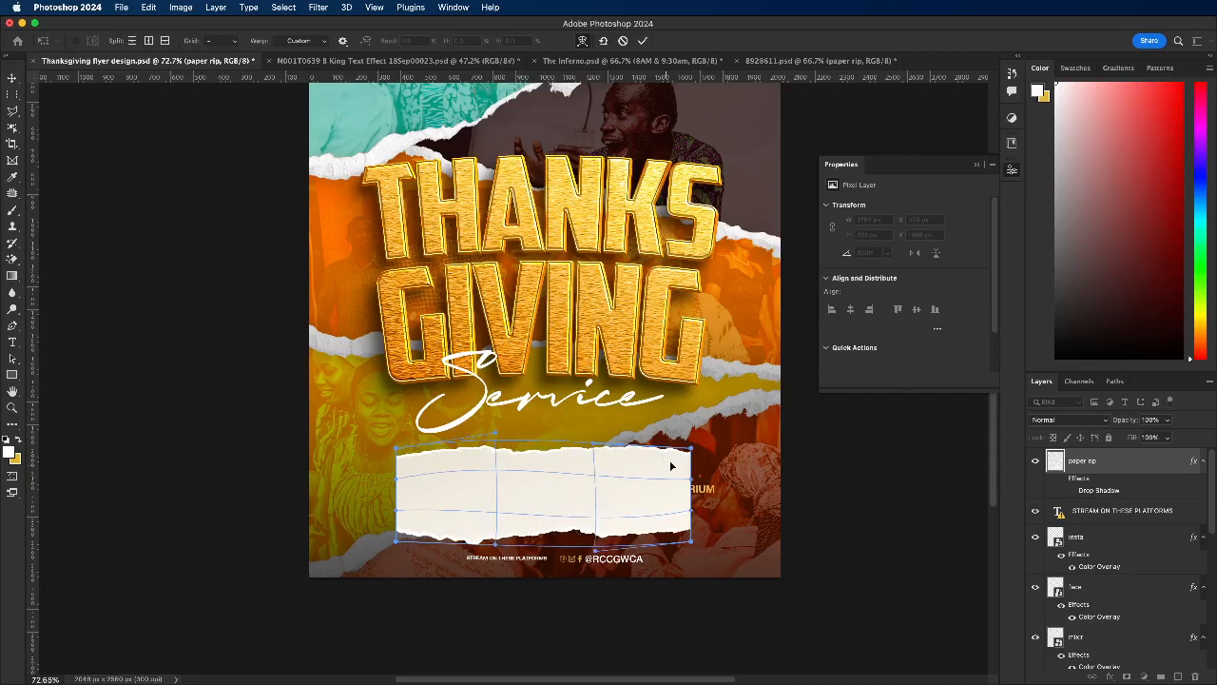
Step: Pull the warp's right corners and lower left corner outward to widen the paper rip with slightly slanted sides
drag(675, 461, 695, 455)
drag(692, 508, 694, 536)
drag(446, 533, 391, 549)
drag(491, 453, 482, 454)
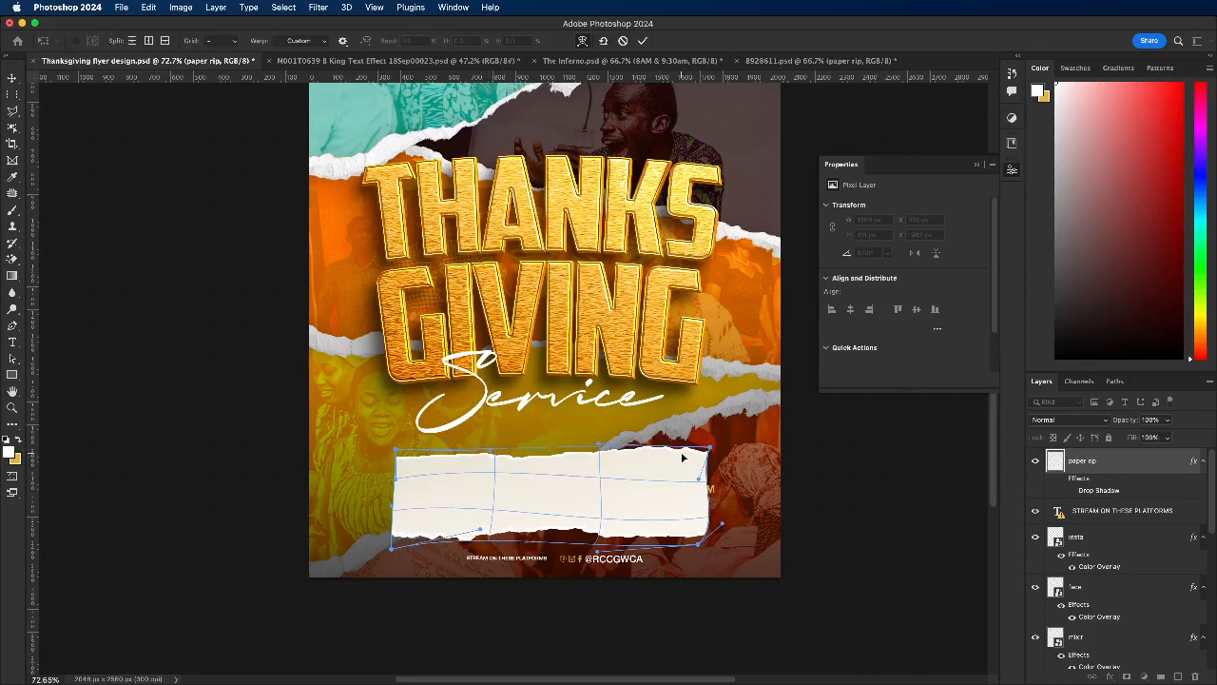
Step: Refine the warp along the paper rip's lower edge, upper edge and lower right corner, and apply it at about 1376 x 419 px
drag(609, 538, 486, 537)
drag(627, 533, 514, 535)
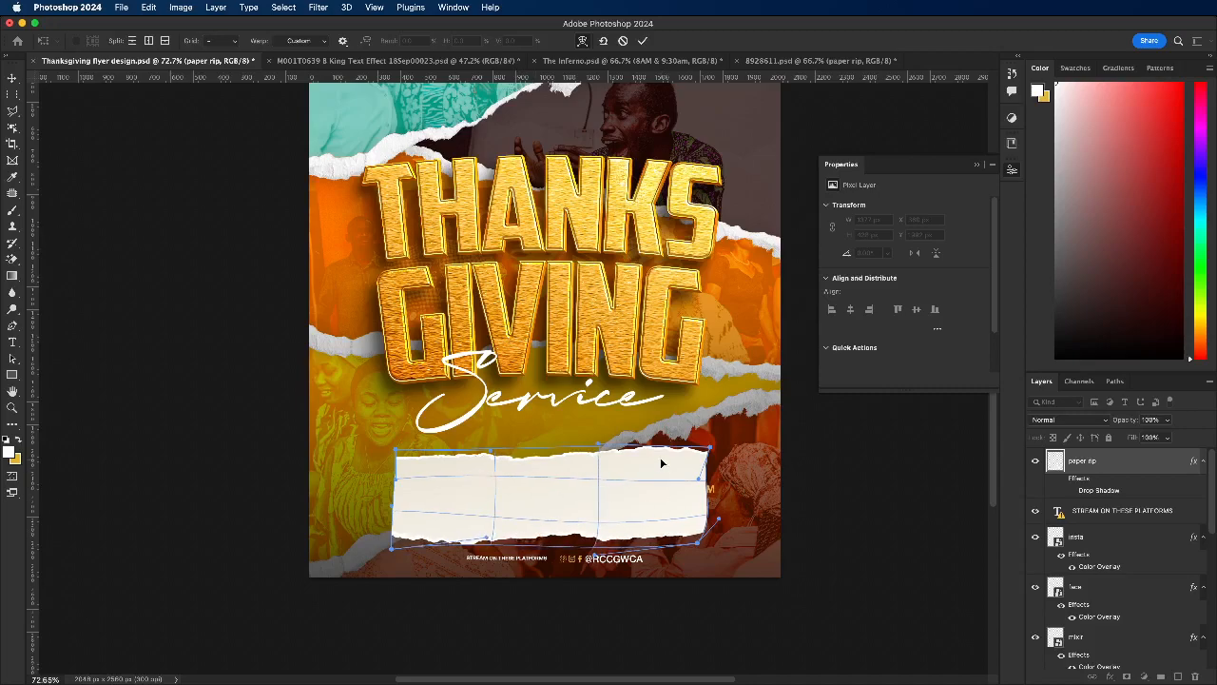
drag(599, 445, 570, 457)
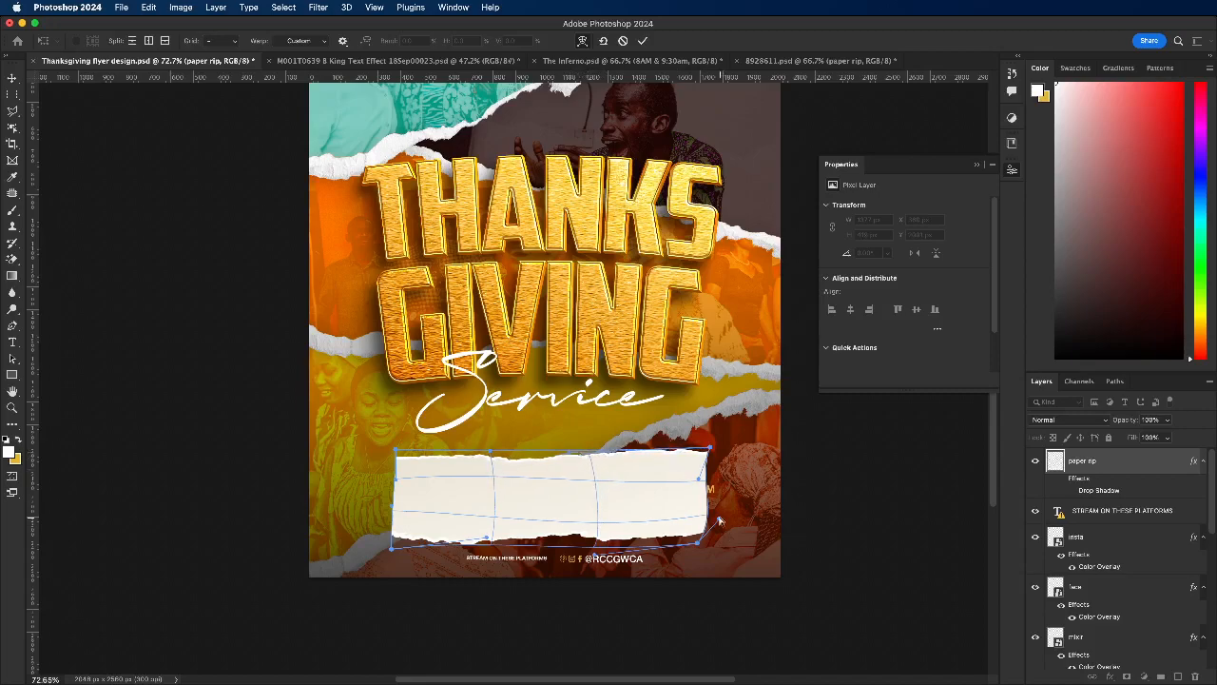
mouse_move(702, 544)
mouse_down()
mouse_move(718, 517)
mouse_move(710, 524)
mouse_up()
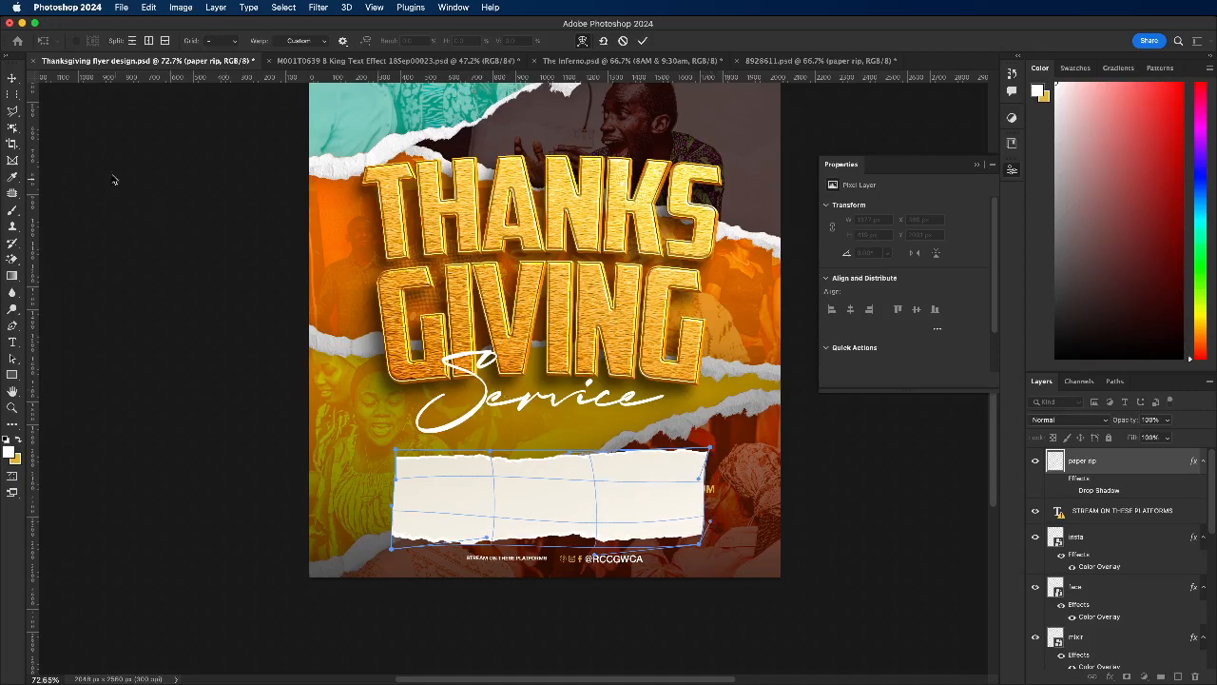
click(10, 77)
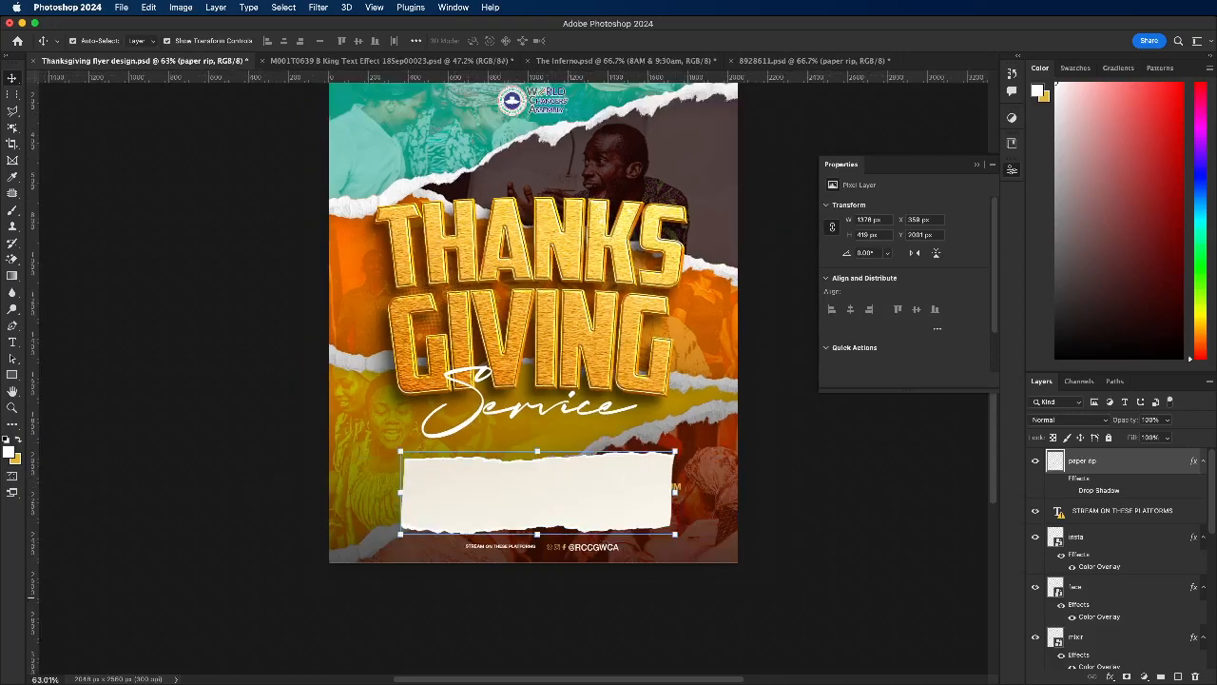
Step: Move the paper rip layer directly below the Your Design here layer so it sits behind the event text, and deselect it
drag(1099, 465, 1122, 578)
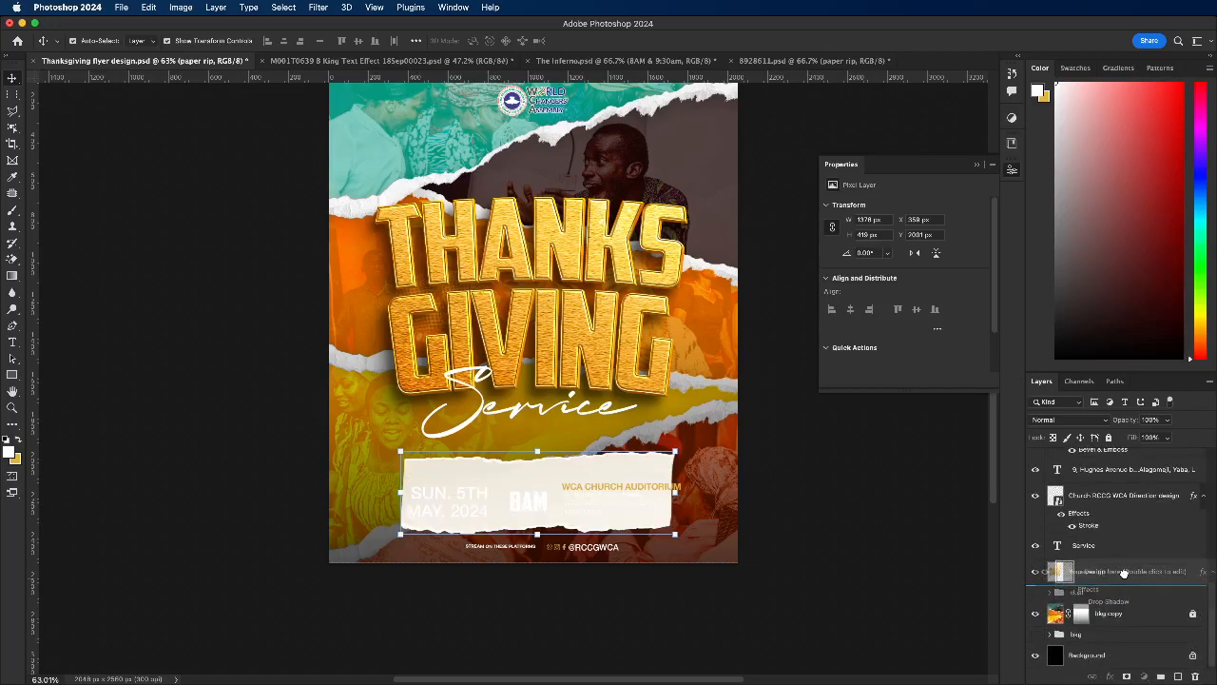
click(338, 480)
scroll(496, 491, up, 3)
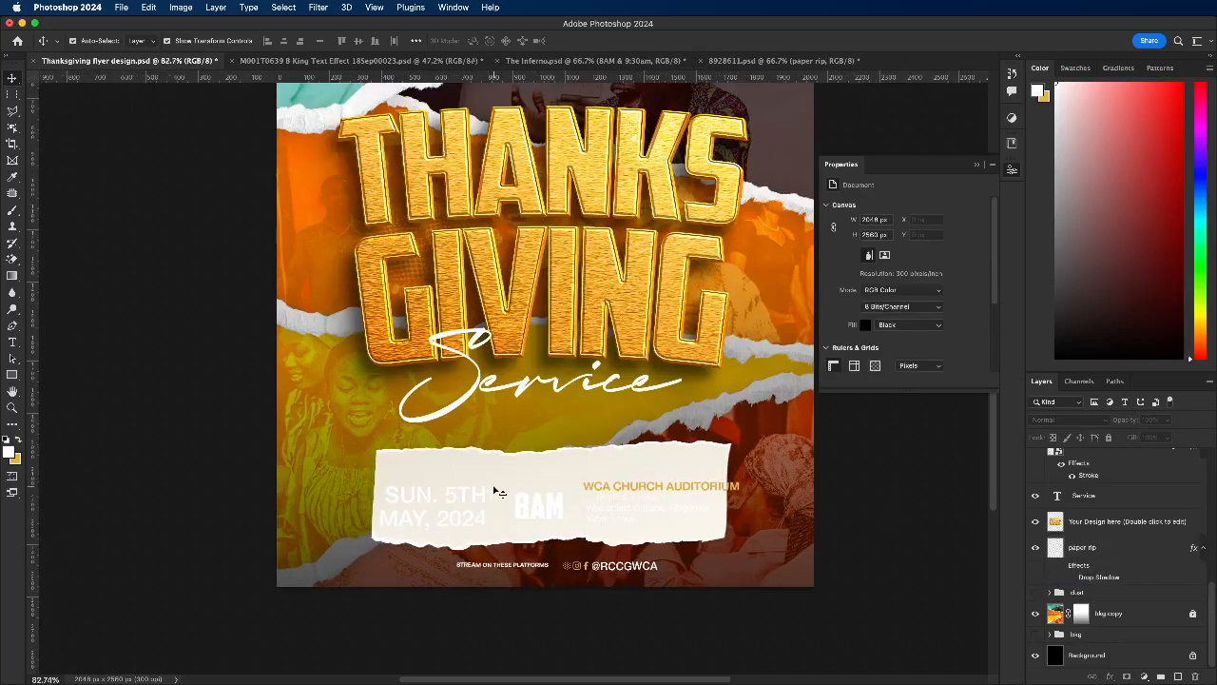
Step: Extend the paper rip's left side and lower its upper edge, resizing it to about 1543 x 362 px
click(387, 463)
drag(371, 493, 328, 494)
mouse_move(531, 451)
mouse_down()
mouse_move(533, 479)
mouse_move(548, 457)
mouse_up()
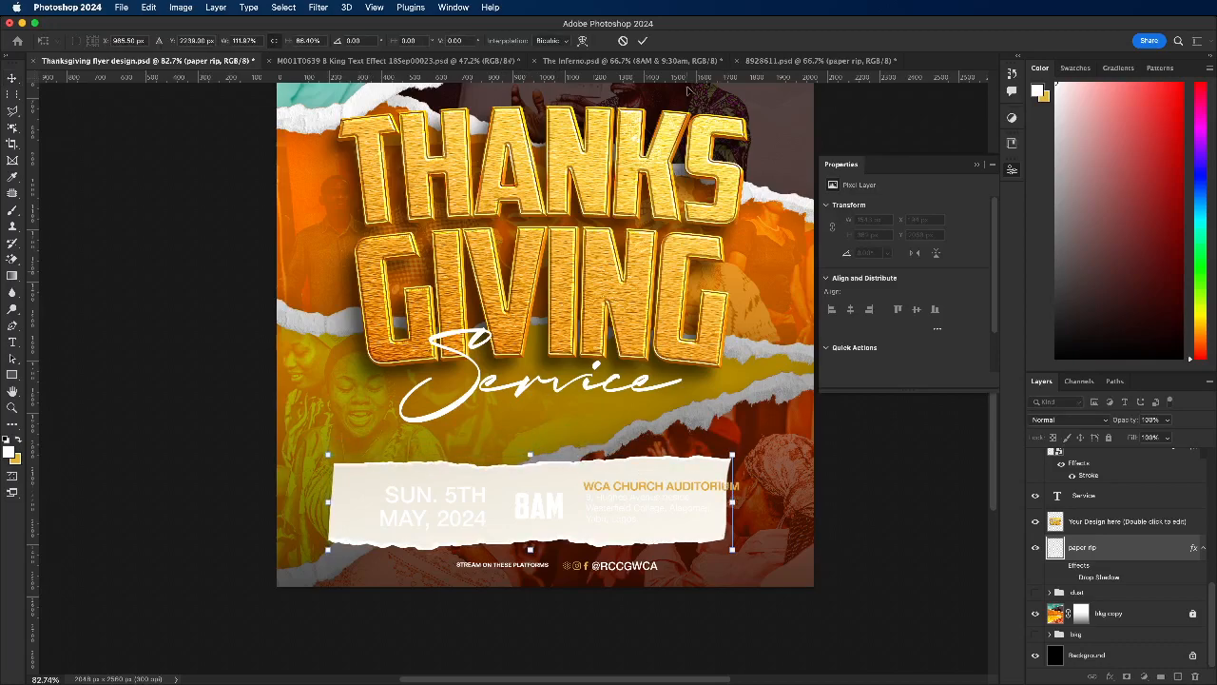
click(643, 41)
Step: Shift the date text and the 8AM text leftward on the torn paper strip
scroll(412, 501, down, 3)
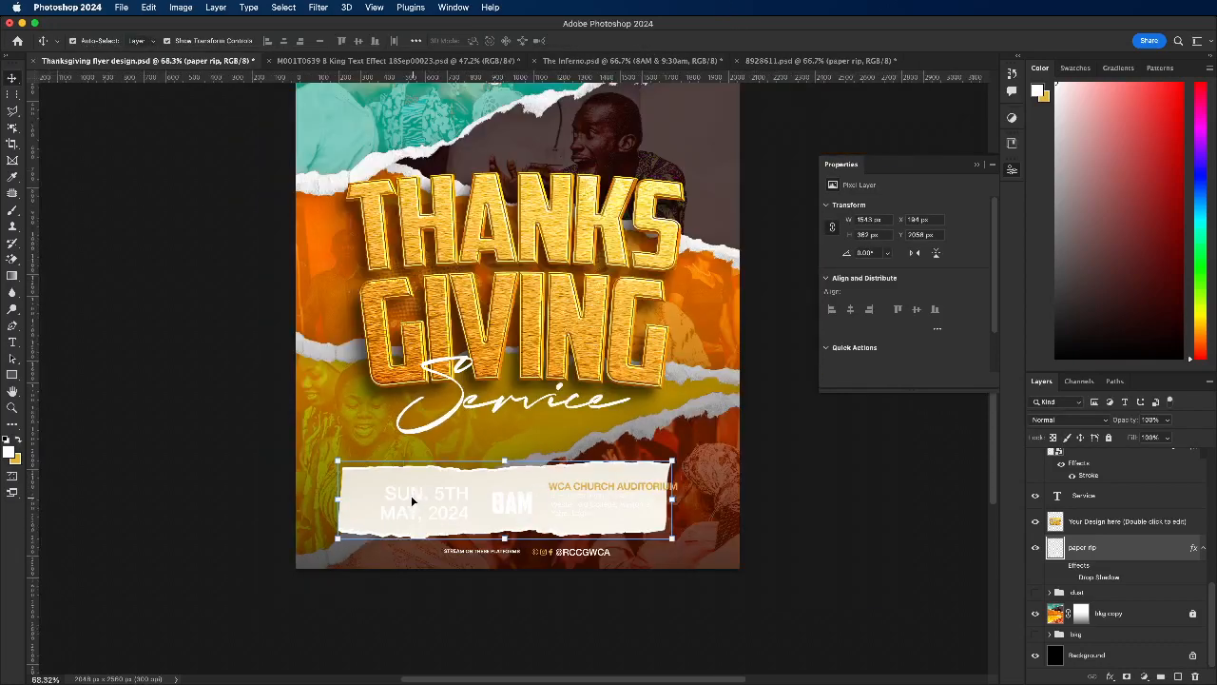
click(403, 514)
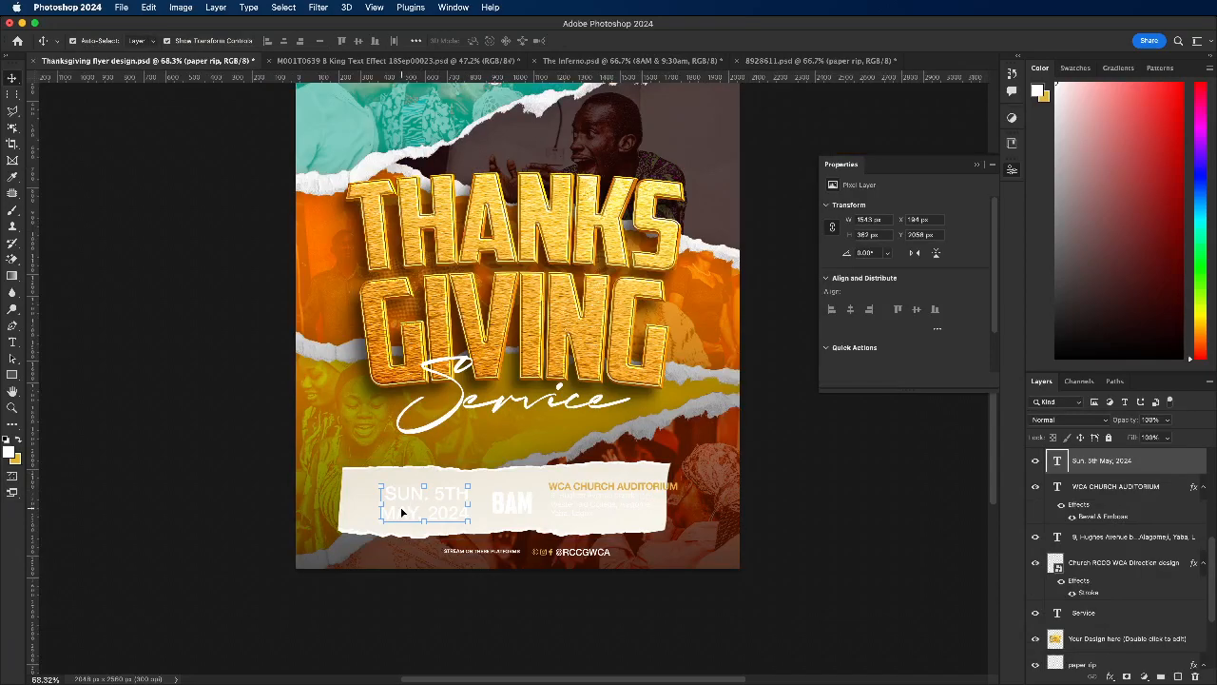
scroll(401, 514, up, 3)
drag(398, 488, 352, 478)
drag(677, 492, 620, 491)
Step: Move the WCA CHURCH AUDITORIUM heading and its address text together leftward so both fit on the paper strip
click(803, 465)
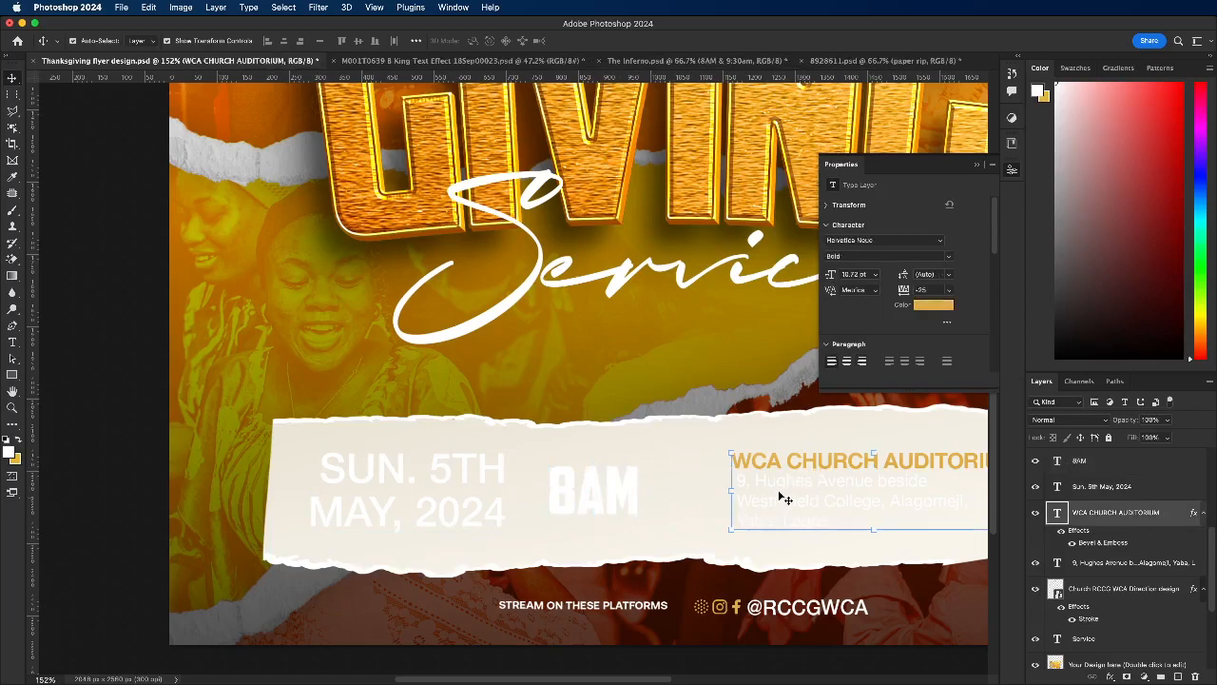
shift+click(778, 494)
drag(774, 484, 729, 489)
scroll(729, 489, down, 5)
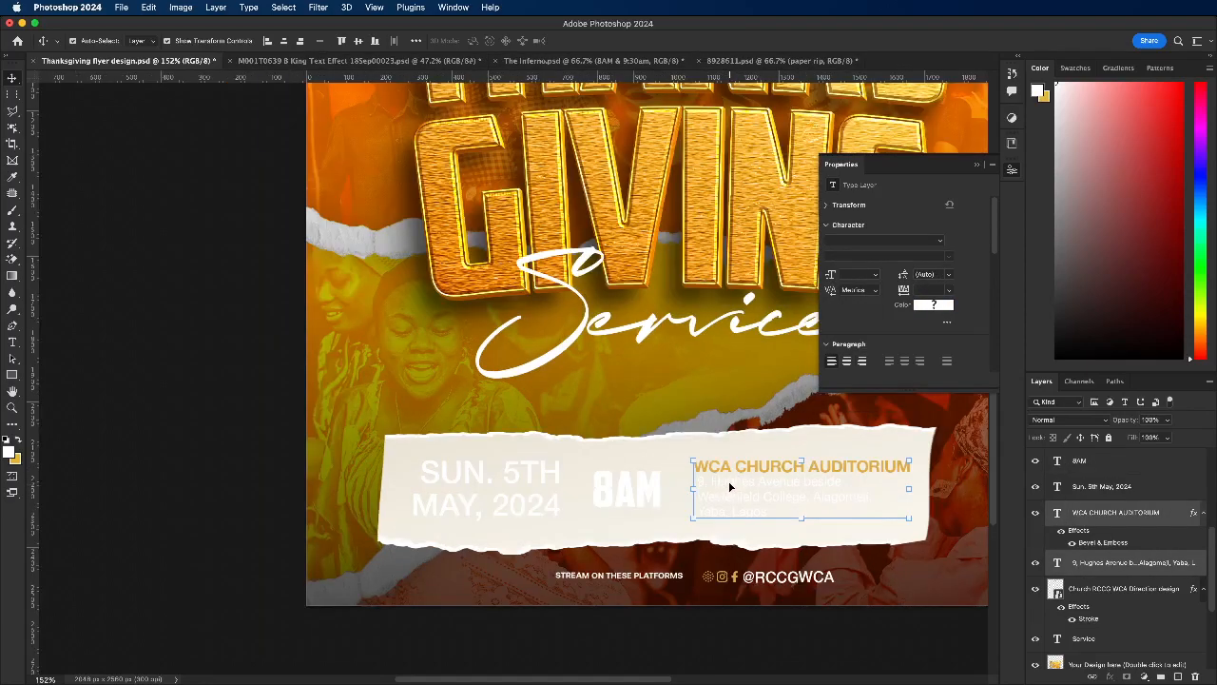
scroll(799, 492, up, 2)
scroll(799, 491, up, 3)
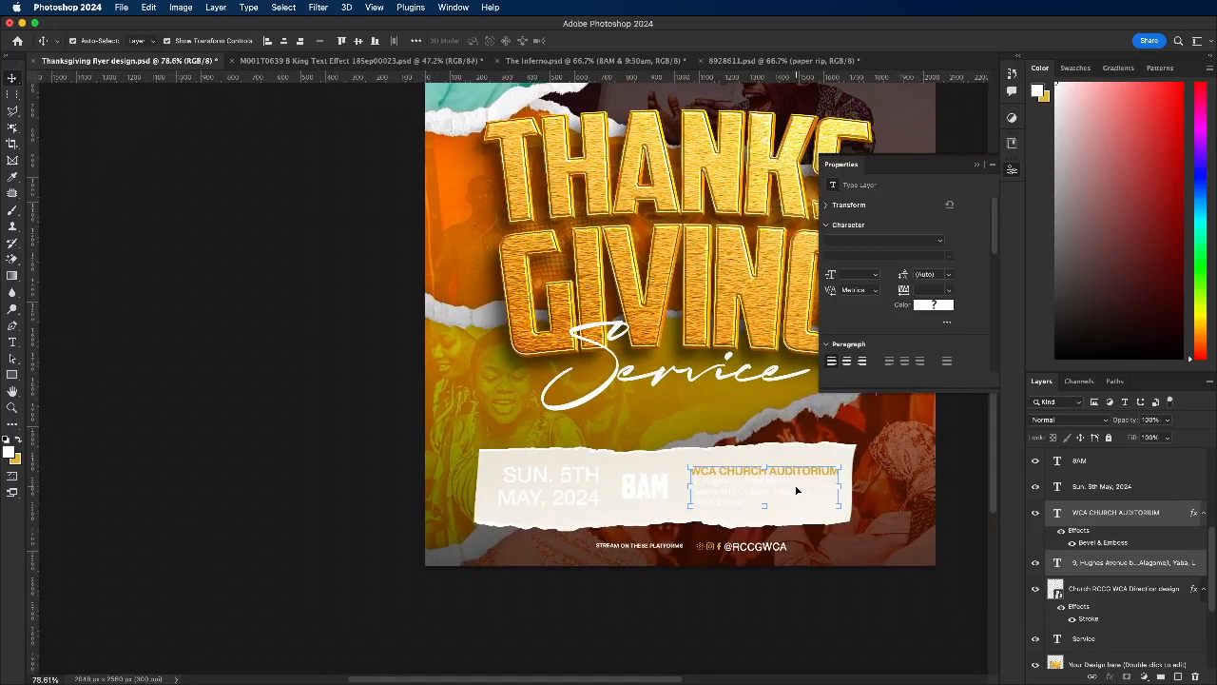
scroll(795, 487, up, 2)
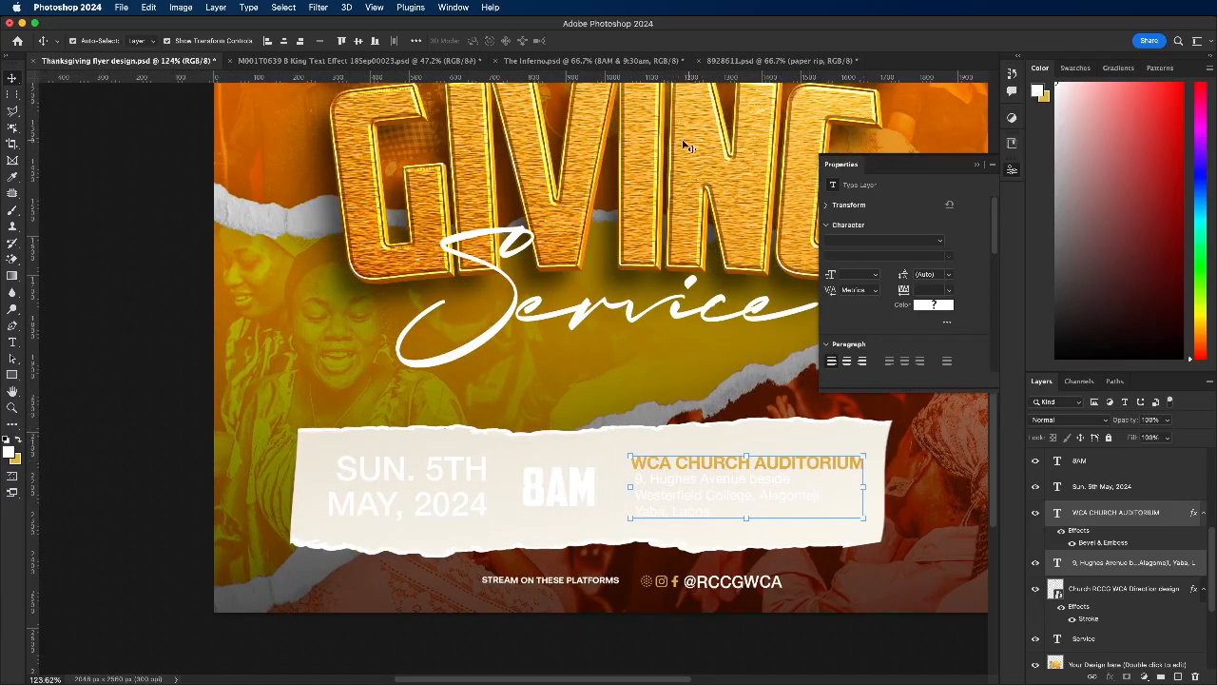
Step: Draw a gold-filled rectangle of about 246 x 185 px behind the 8AM text, layered just above Service
click(613, 370)
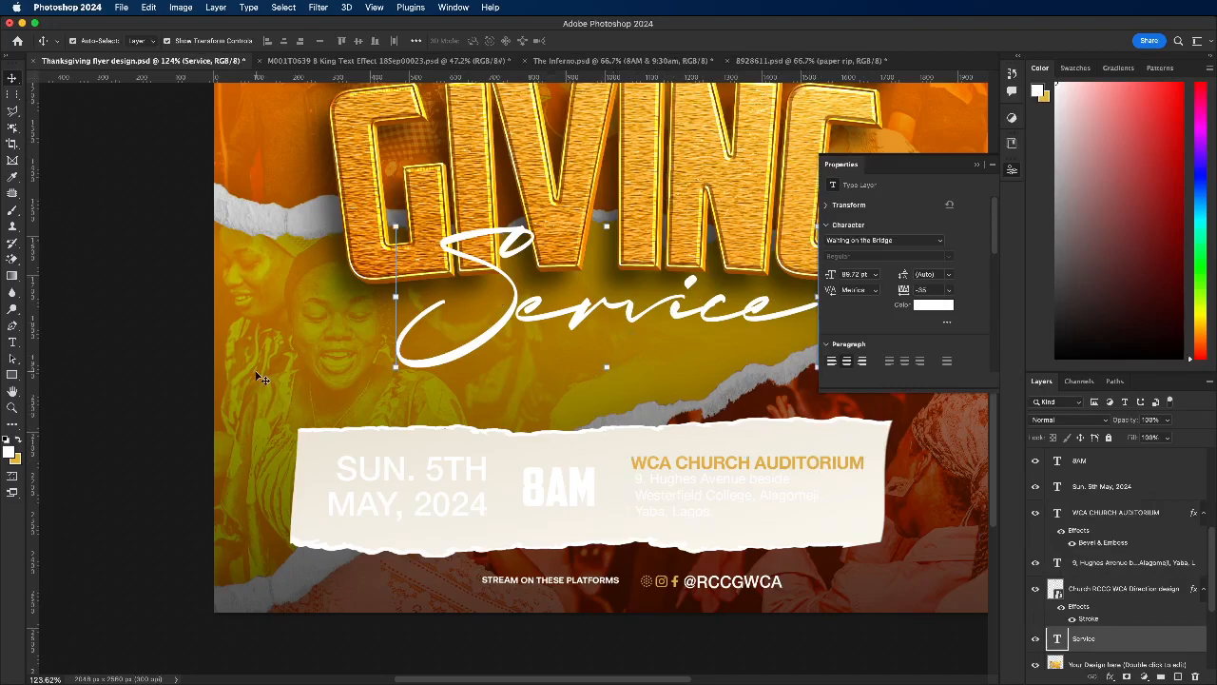
click(12, 375)
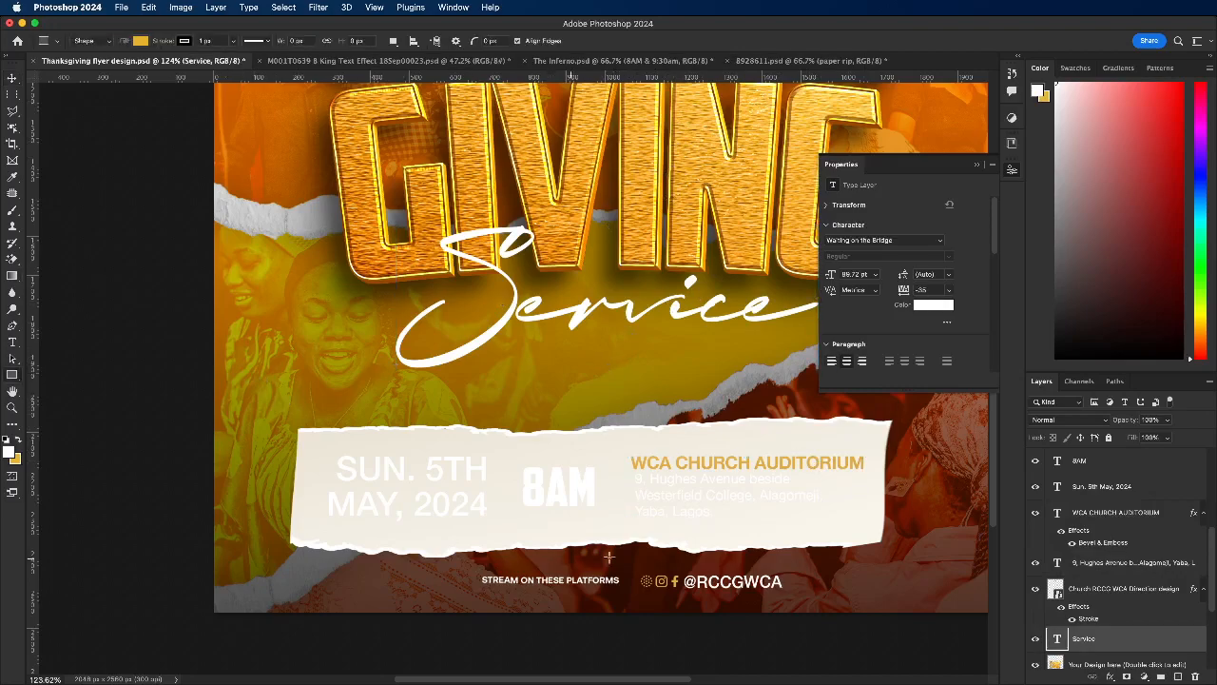
drag(518, 456, 615, 524)
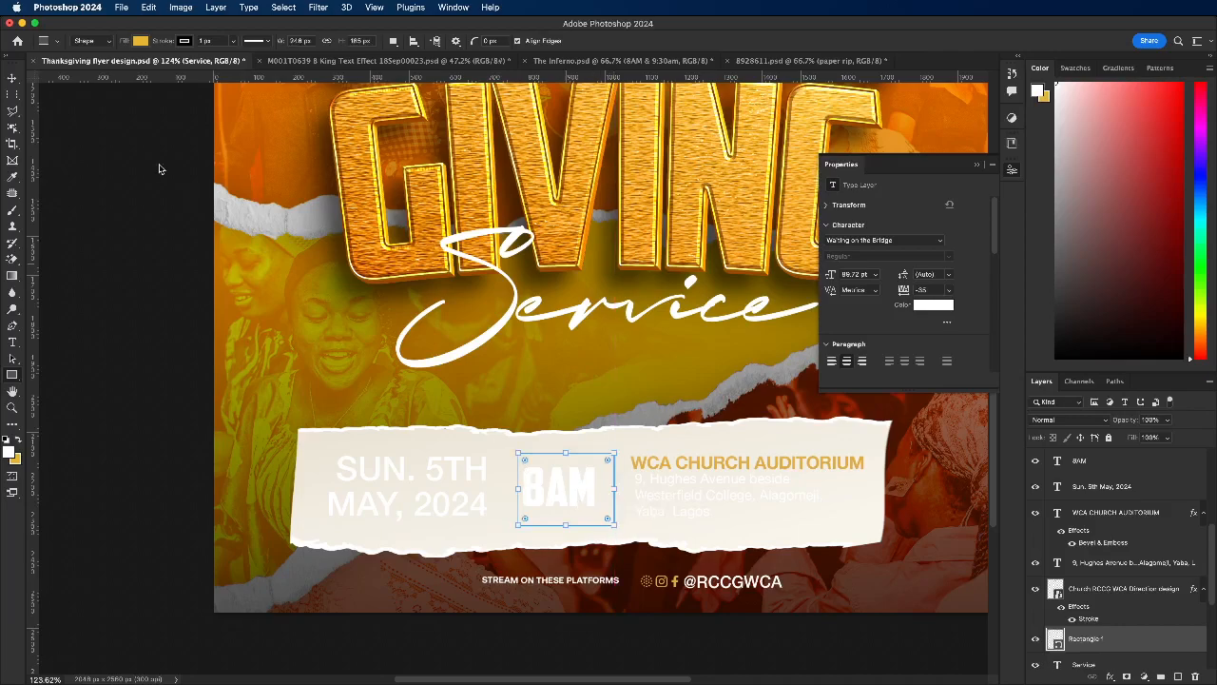
click(12, 77)
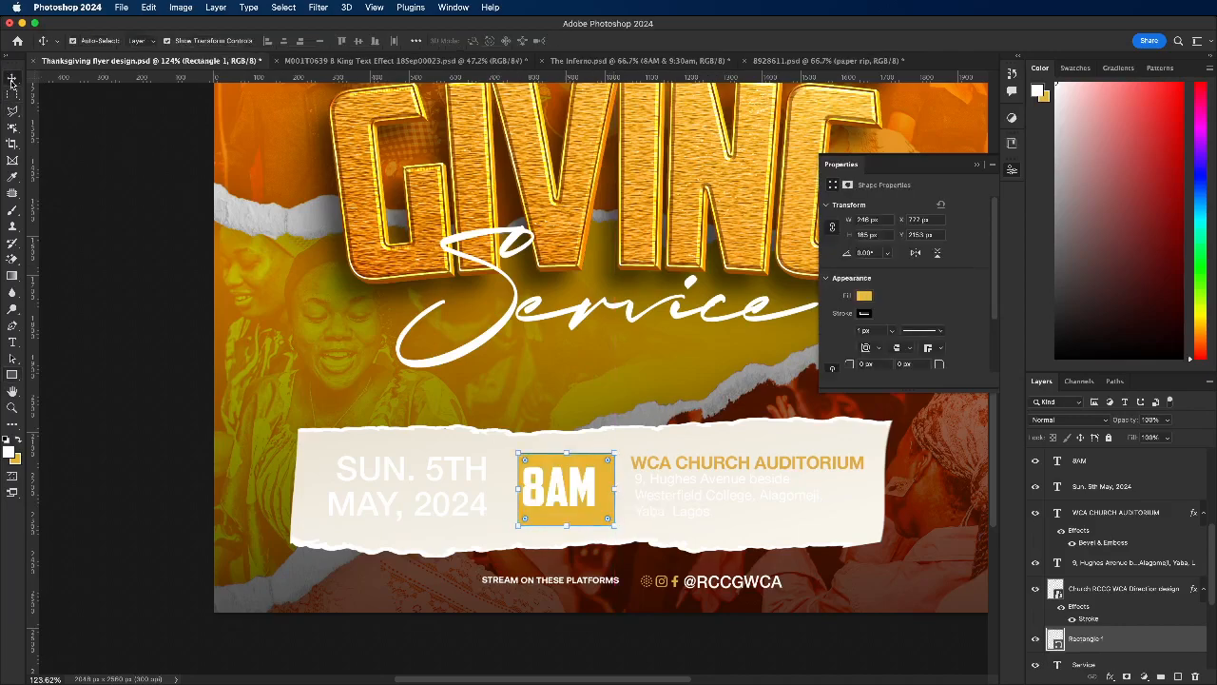
Step: Set the gold rectangle's stroke width to 0 px and centre the 8AM text horizontally on the rectangle
drag(895, 331, 881, 348)
shift+click(548, 482)
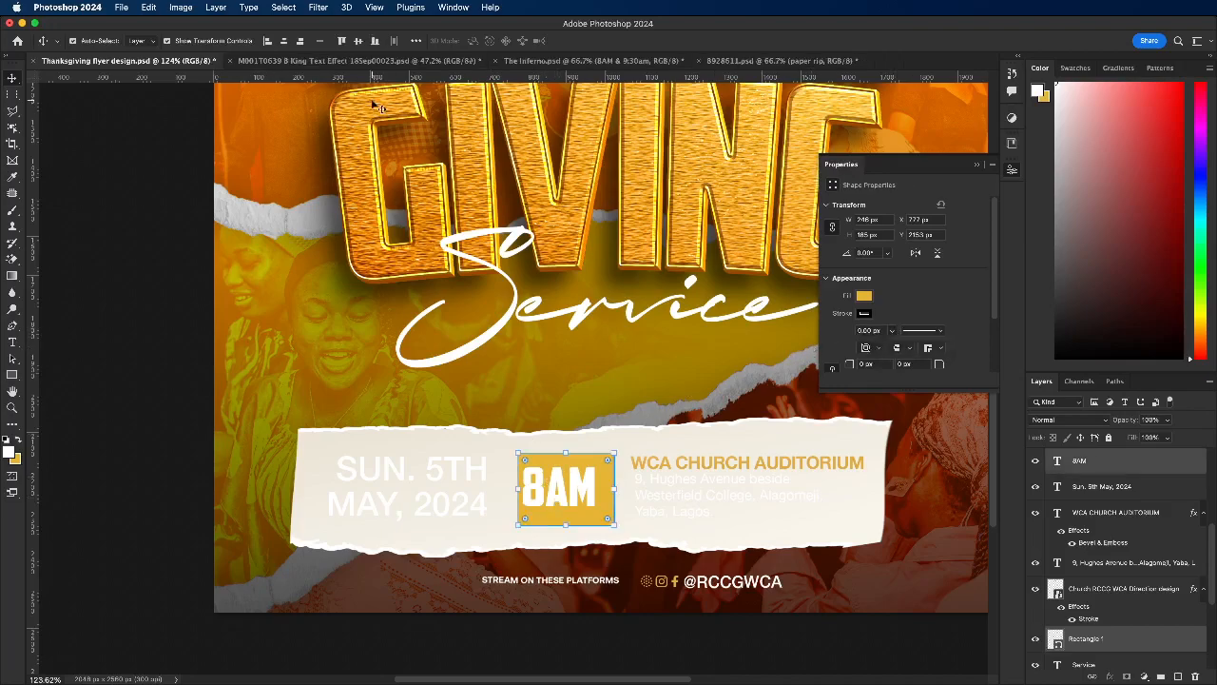
click(284, 41)
click(554, 385)
click(568, 462)
shift+click(564, 479)
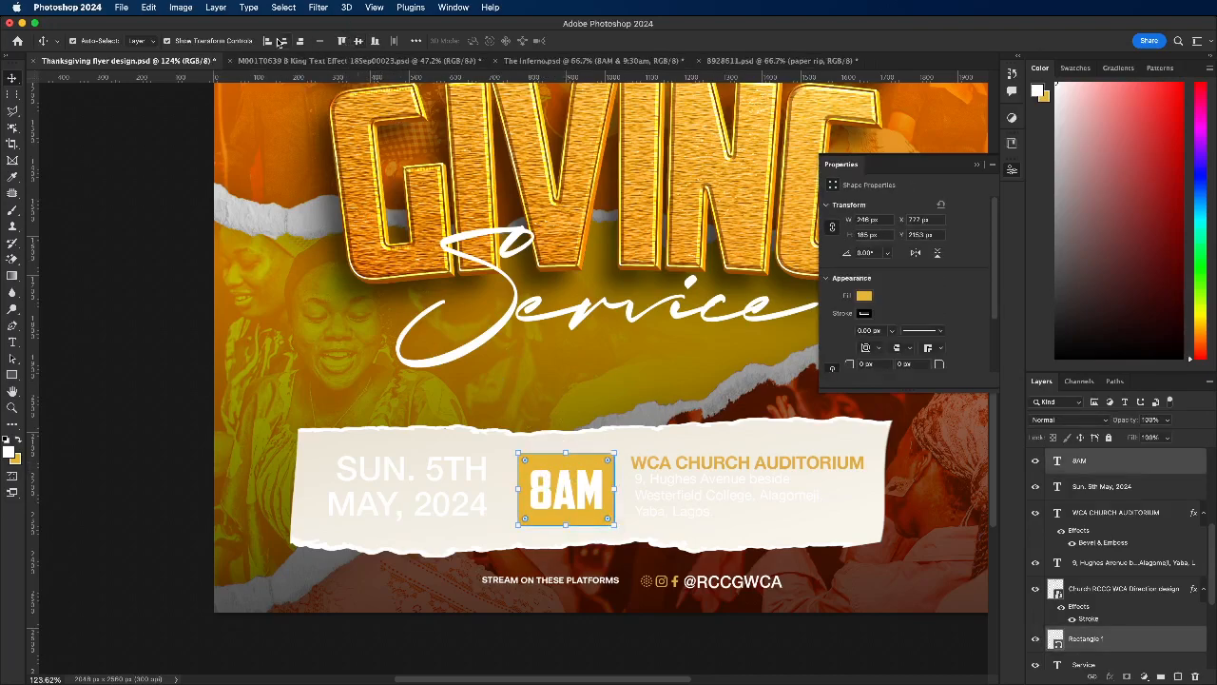
click(122, 420)
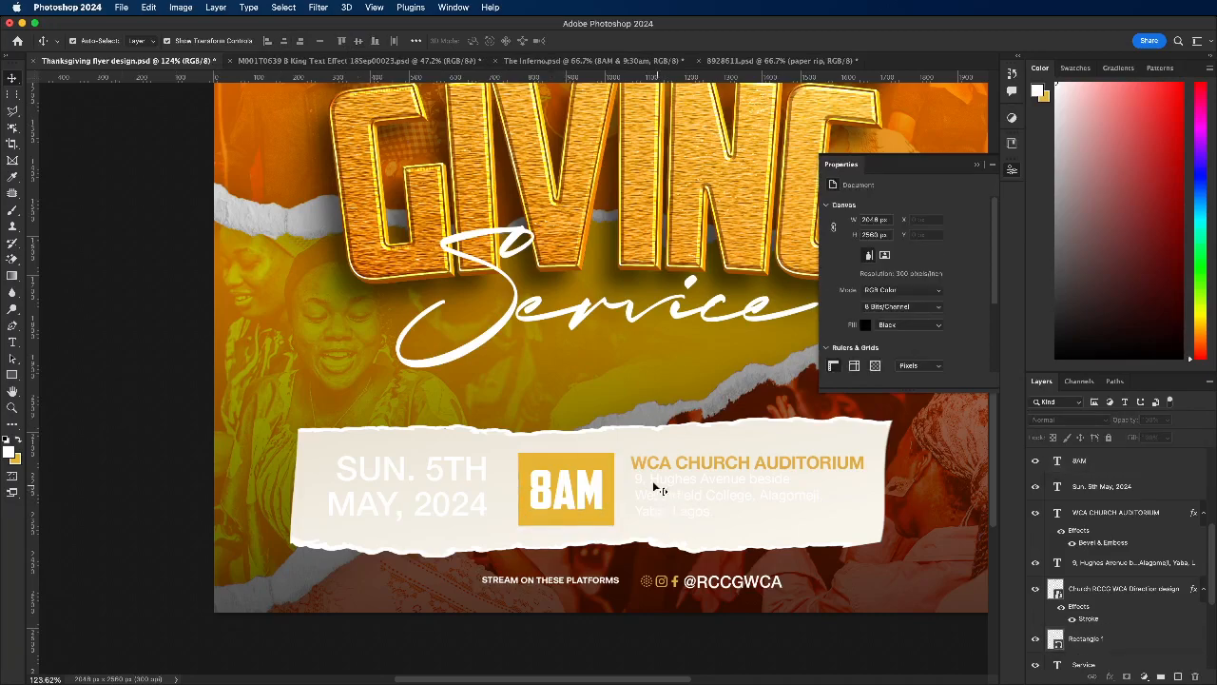
Step: Nudge the address text slightly down, and shift the date text and the torn paper strip slightly rightward
drag(644, 488, 643, 487)
drag(437, 479, 447, 479)
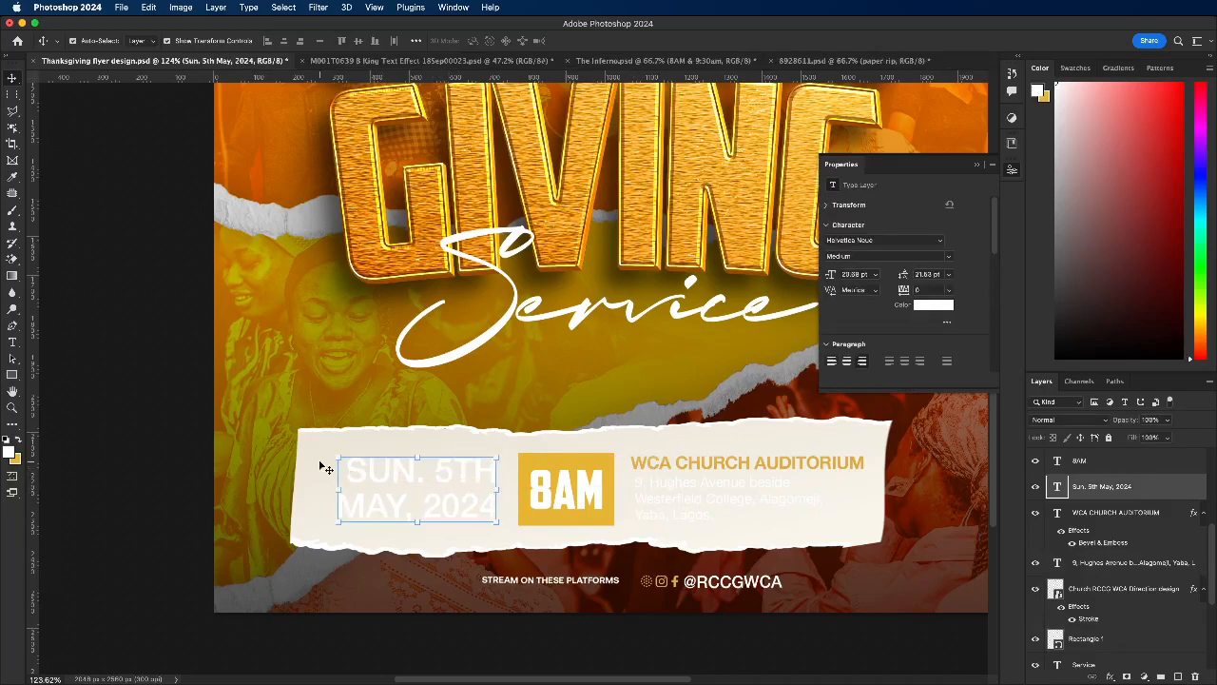
click(235, 439)
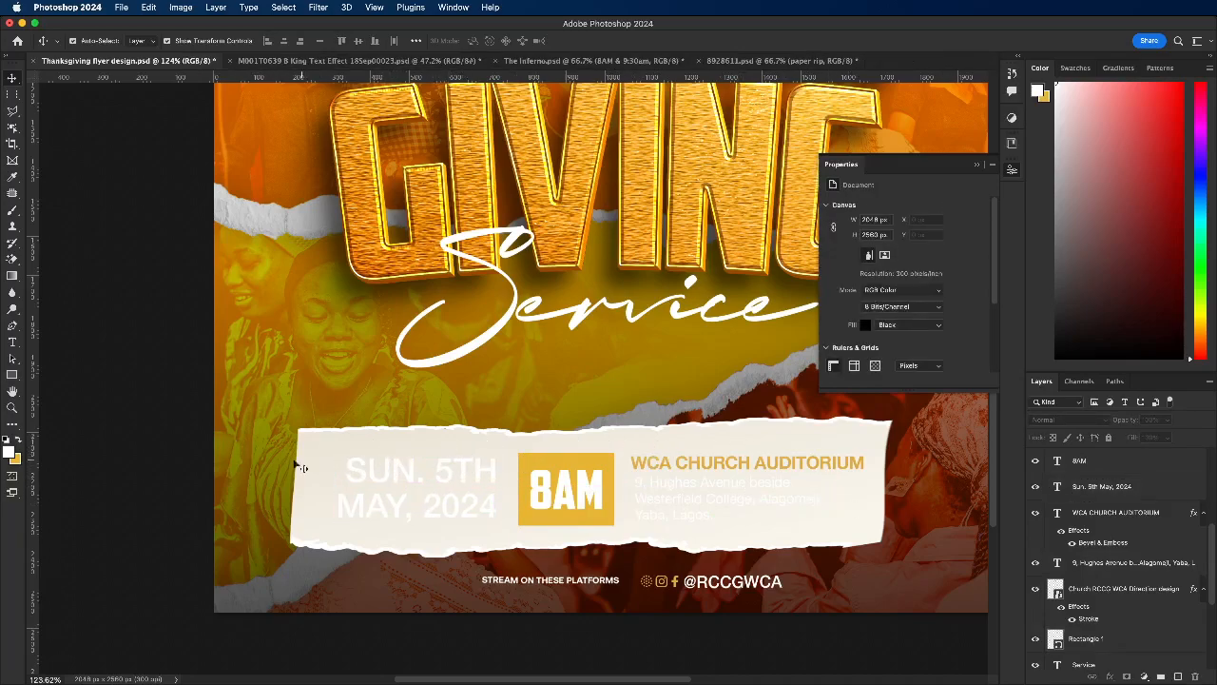
drag(307, 463, 318, 463)
click(196, 444)
key(super+0)
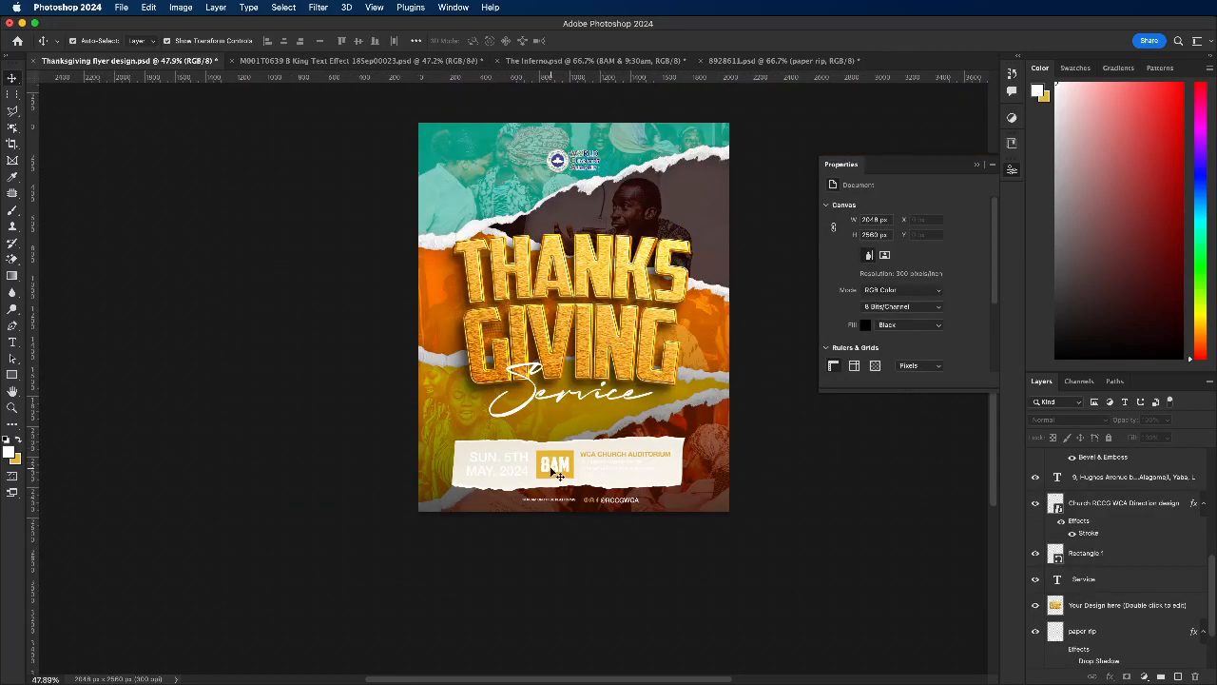
Step: Add a Color Overlay effect to the paper rip layer behind the event details
scroll(558, 473, up, 2)
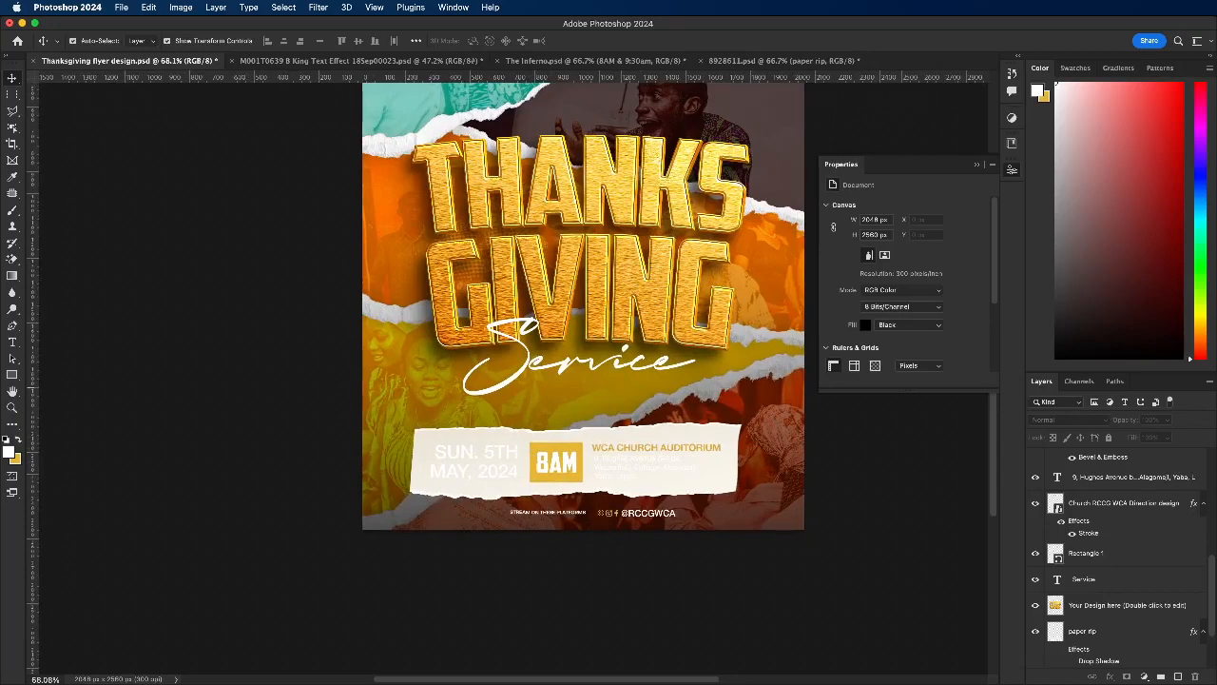
key(super+Tab)
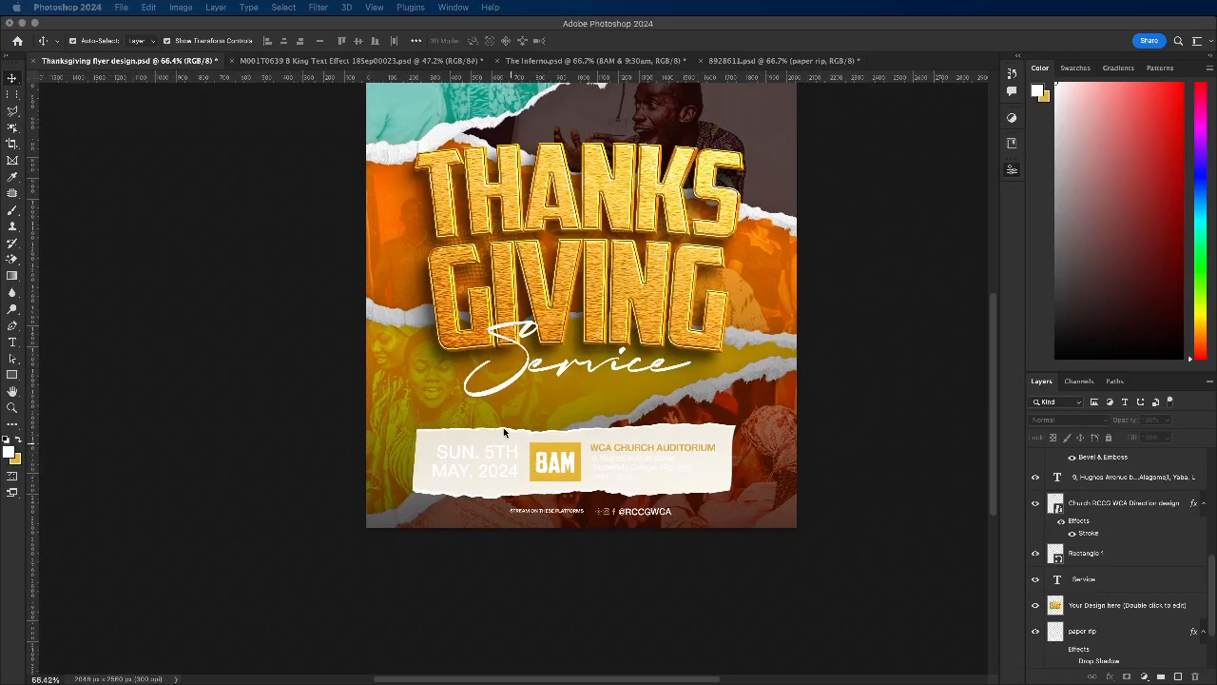
scroll(480, 439, up, 2)
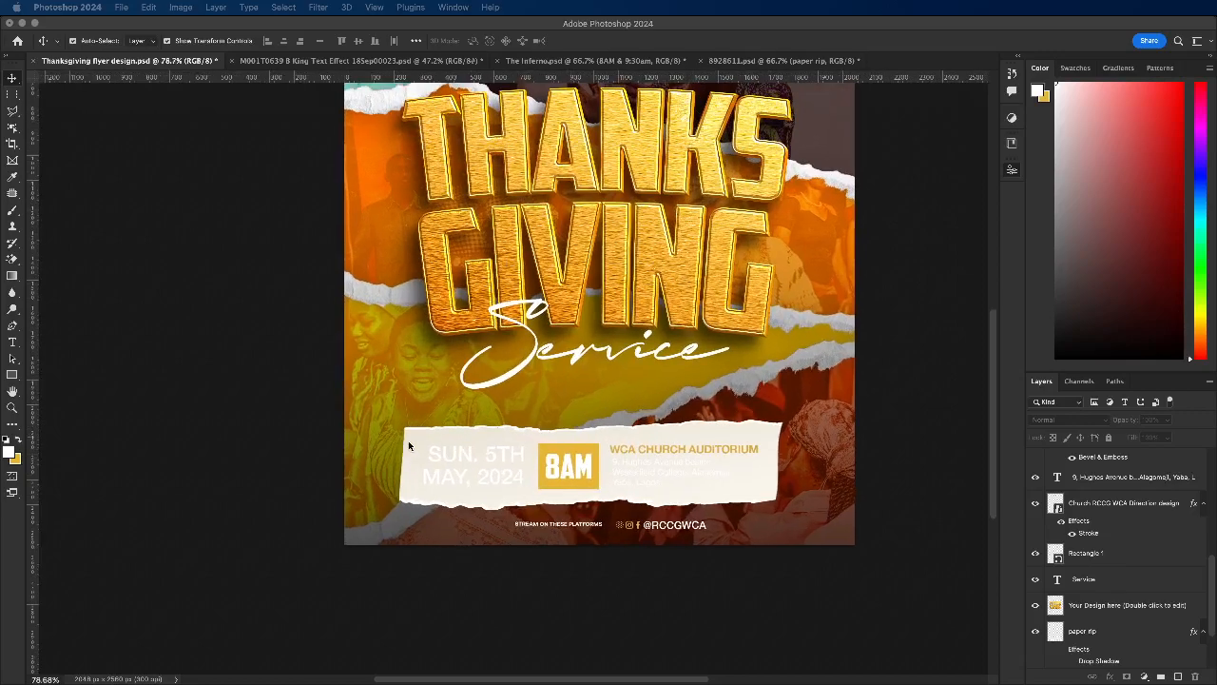
click(409, 445)
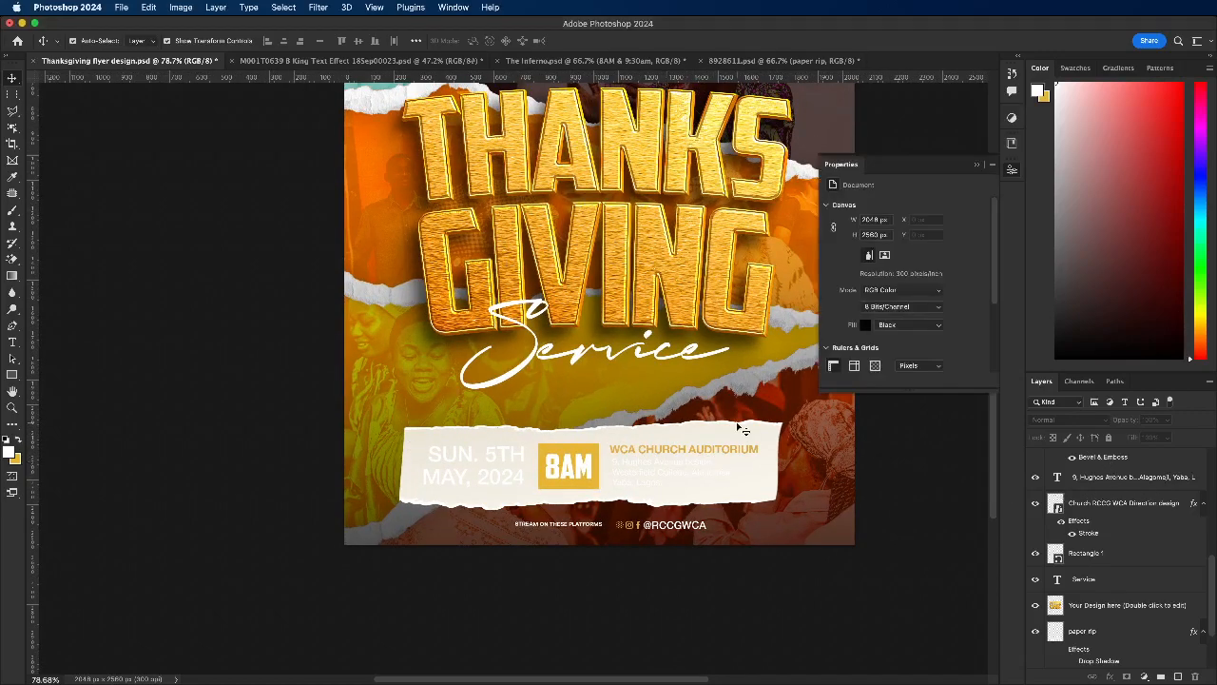
click(713, 454)
scroll(1119, 590, down, 2)
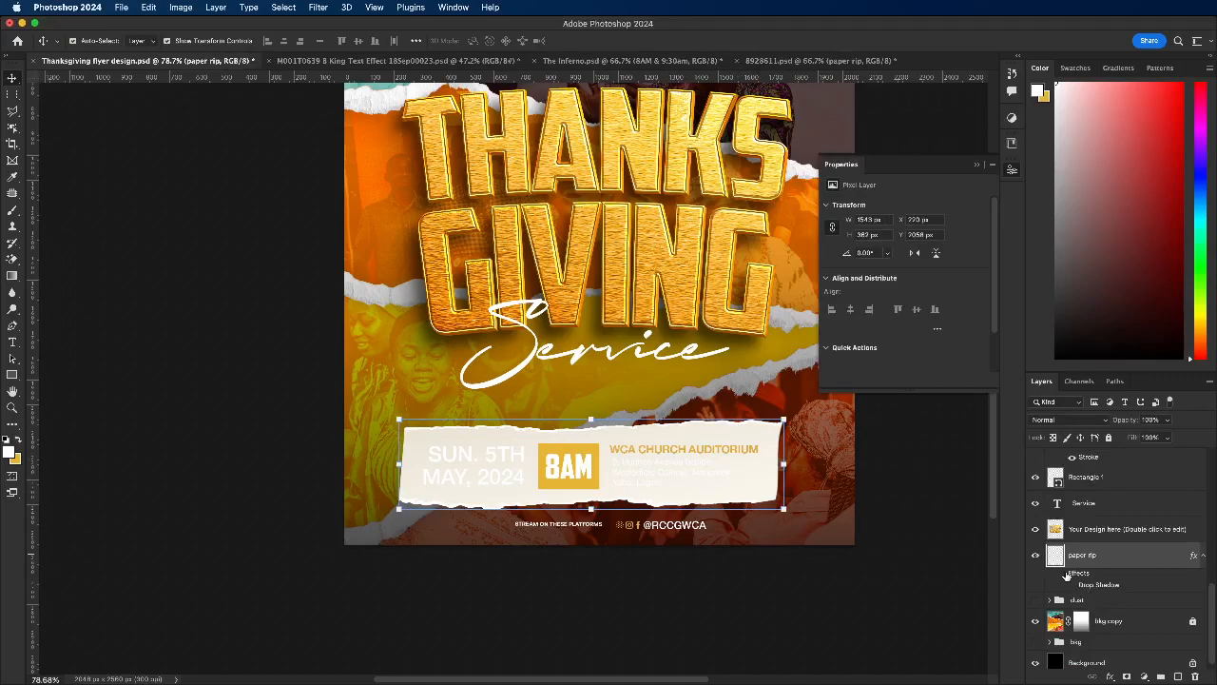
double_click(1096, 585)
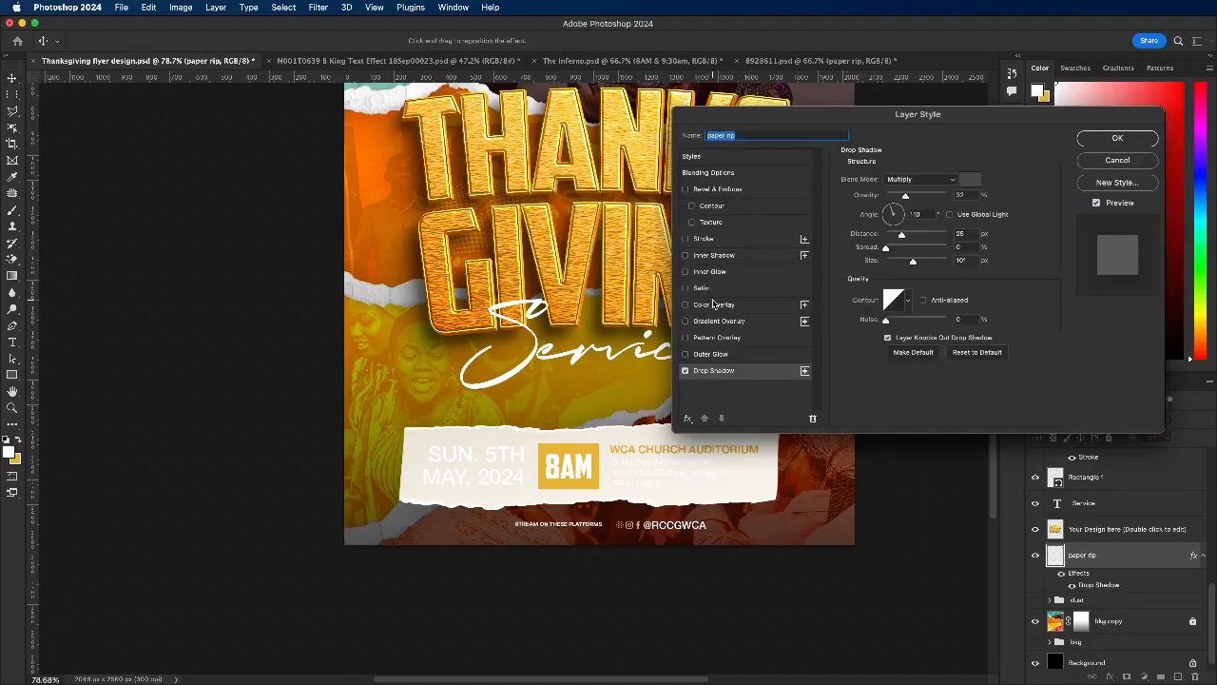
click(713, 303)
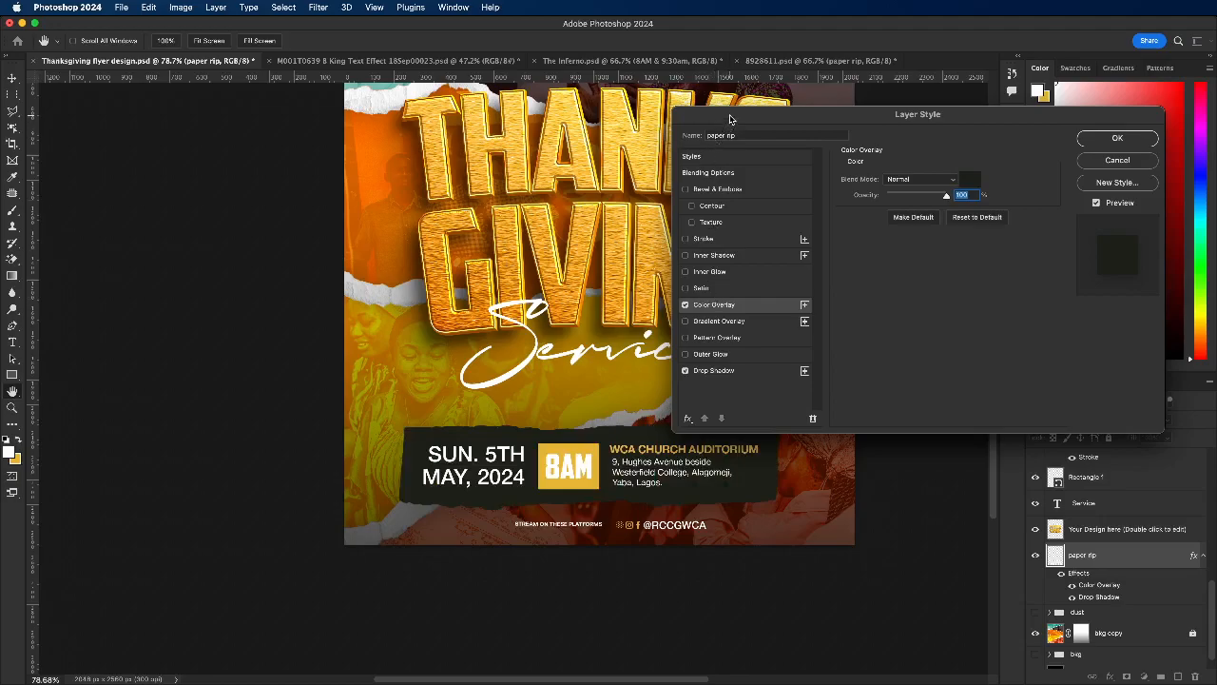
Step: Try overlay colours on the paper rip sampled from the photo strips and the gold title, plus dark brown 312300
drag(731, 121, 837, 181)
scroll(381, 438, up, 3)
scroll(454, 391, down, 5)
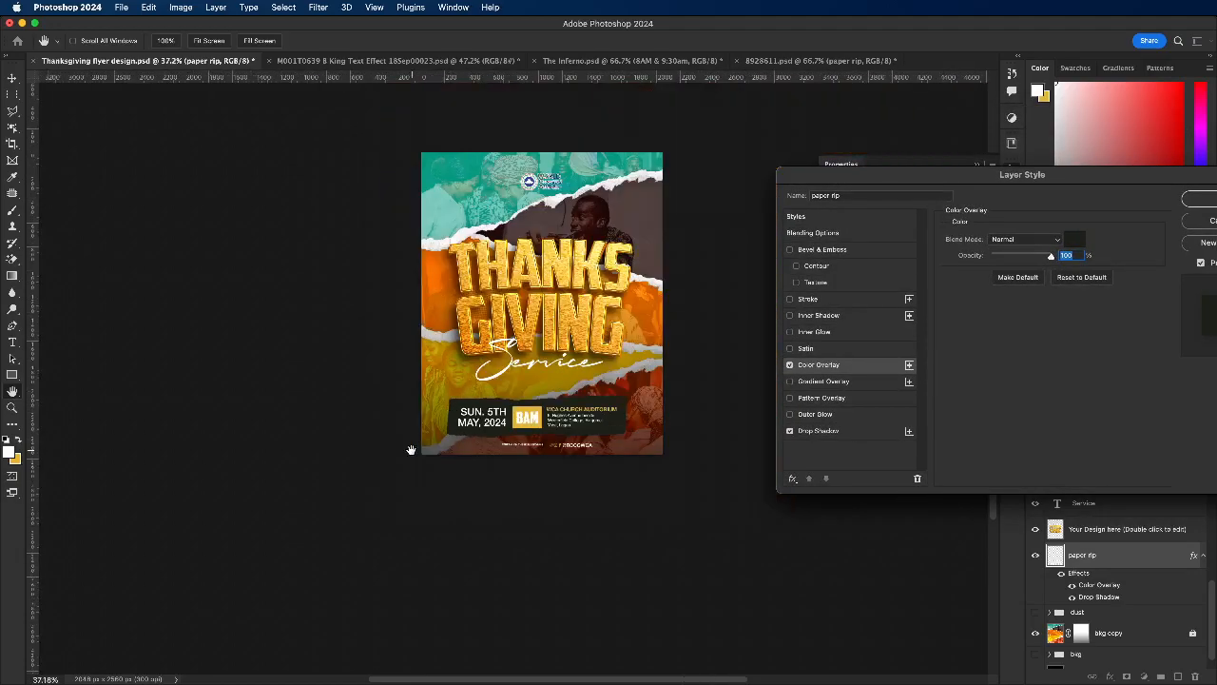
scroll(466, 395, up, 2)
scroll(491, 400, up, 1)
scroll(487, 462, up, 1)
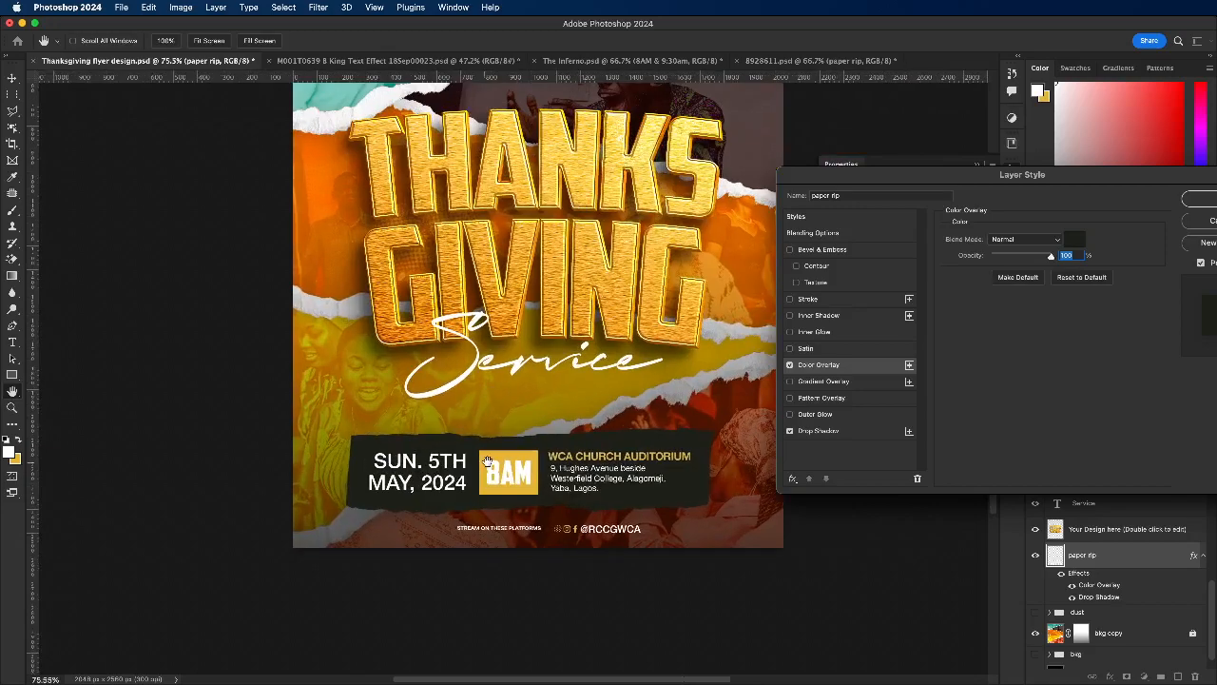
scroll(495, 461, down, 4)
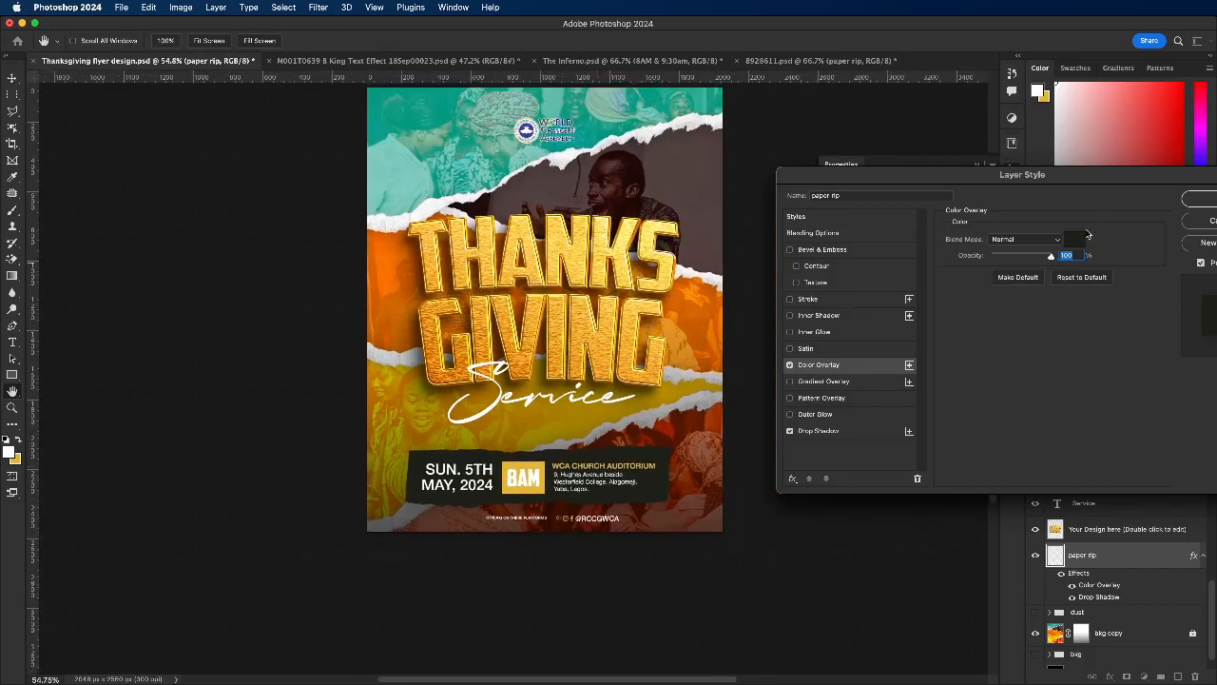
click(1077, 240)
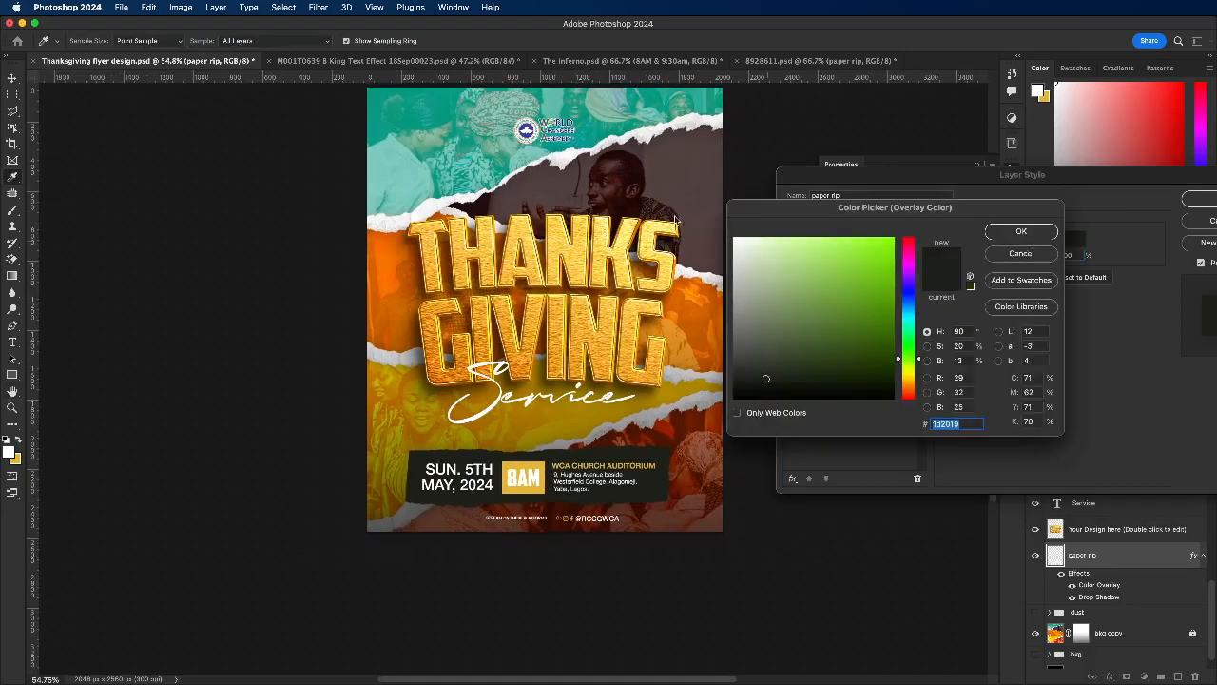
click(666, 167)
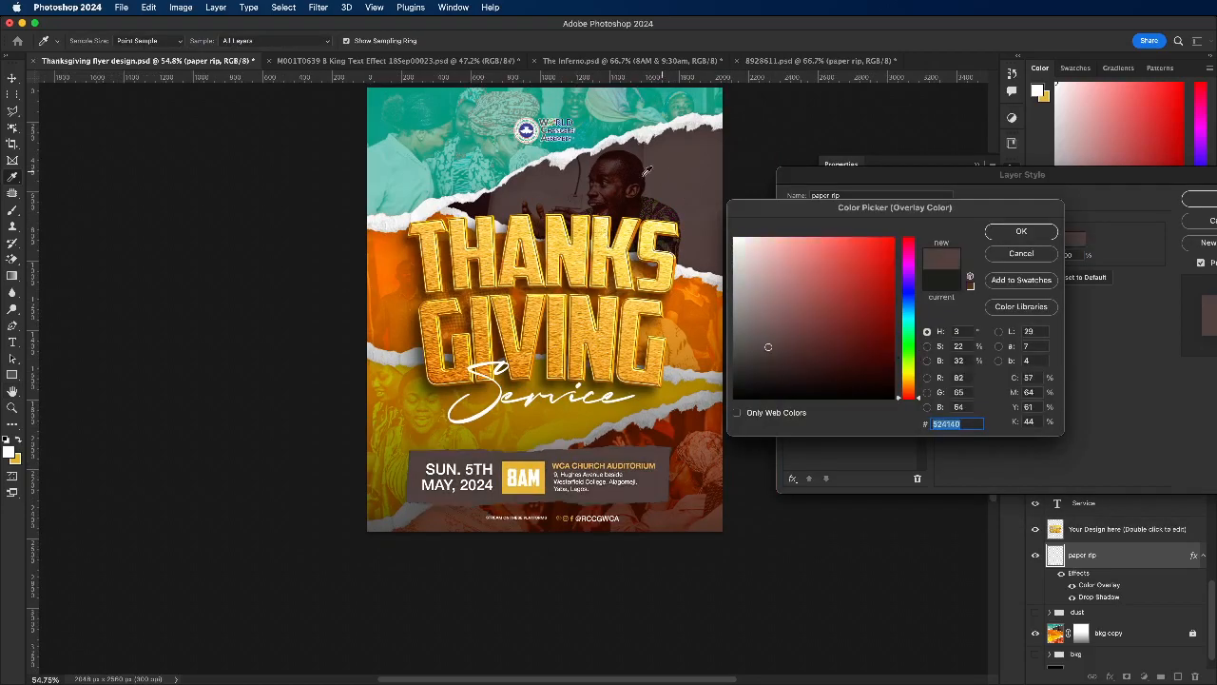
click(401, 253)
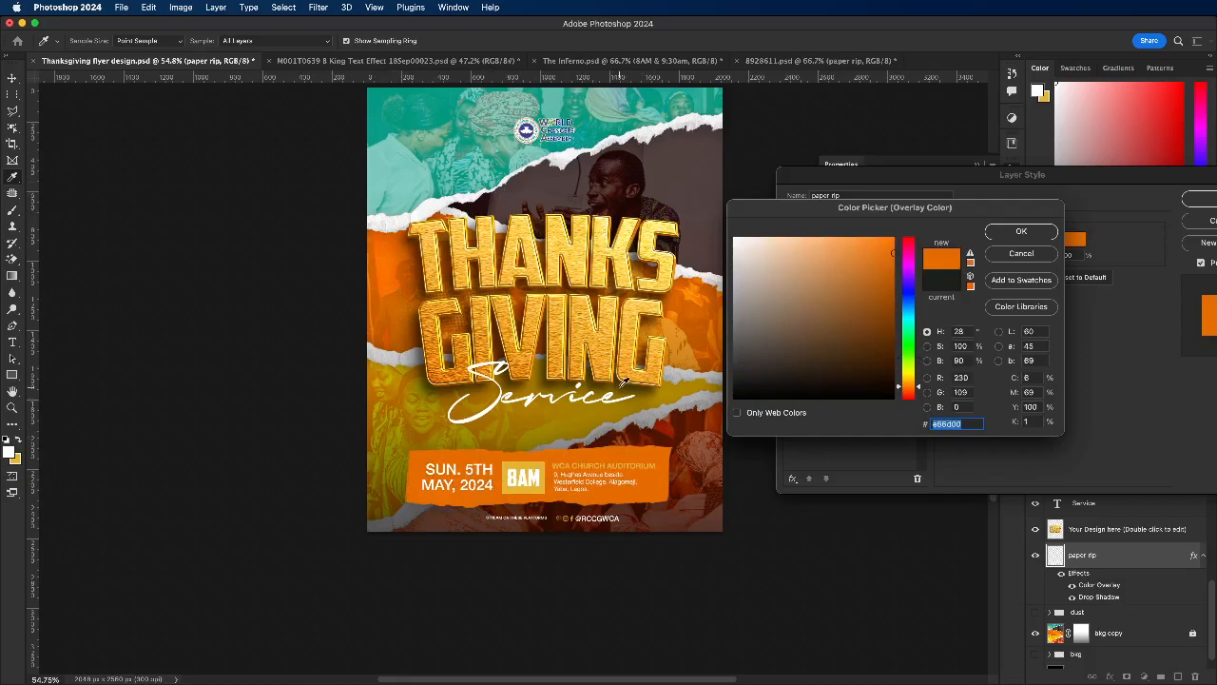
click(677, 426)
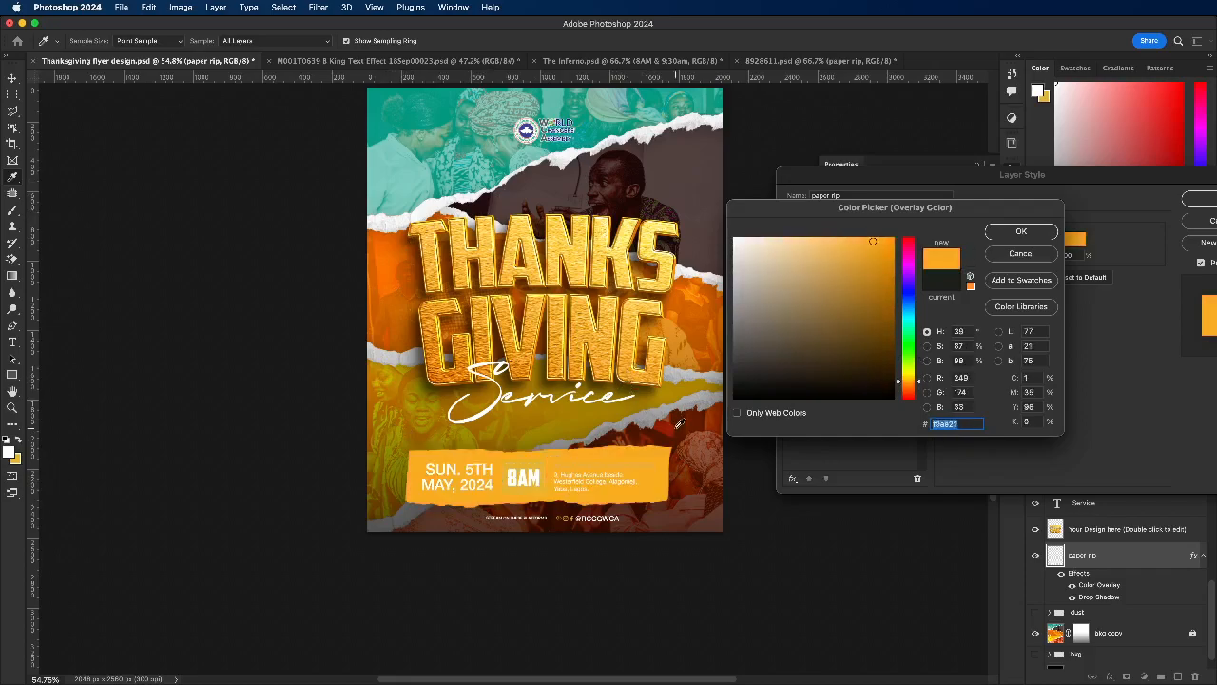
click(893, 239)
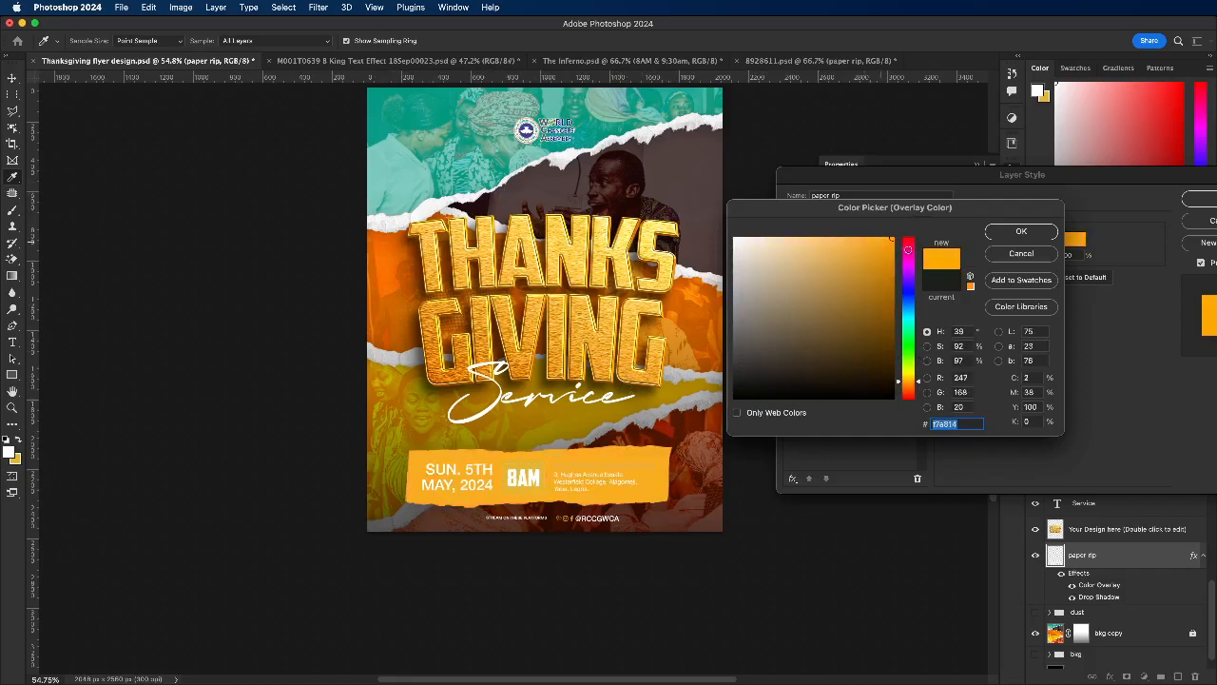
mouse_move(913, 381)
mouse_down()
mouse_move(887, 356)
mouse_move(897, 367)
mouse_up()
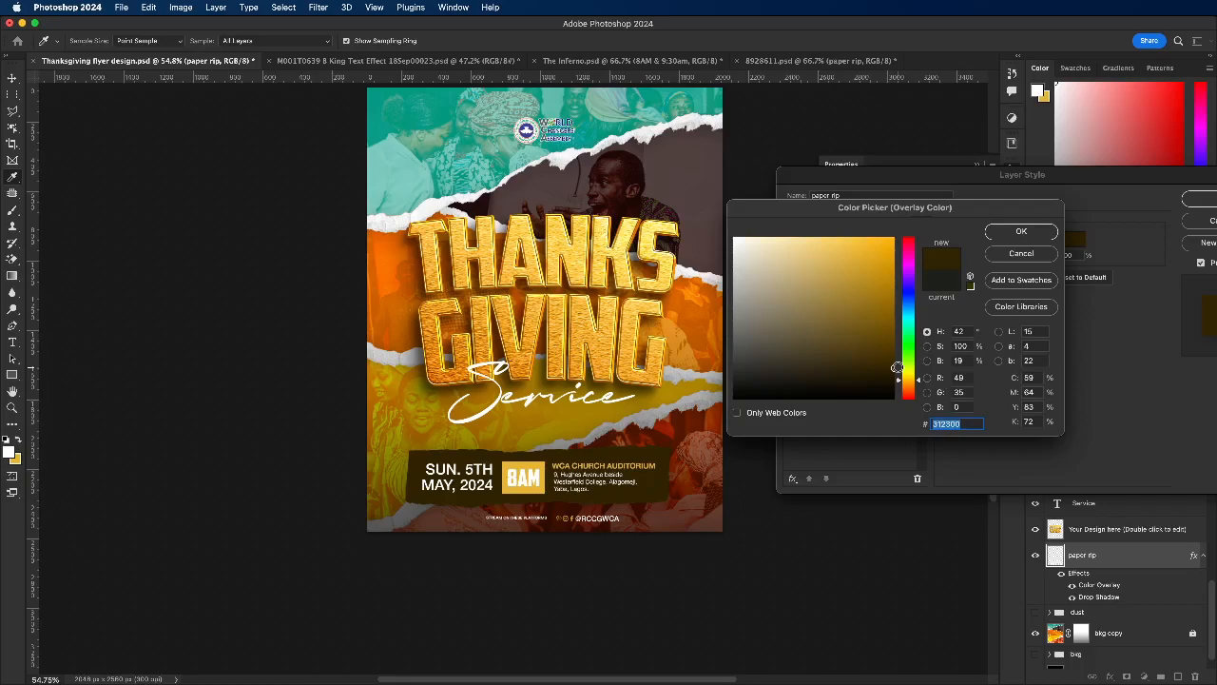
Step: Try a brown from the lowest photo strip, maroon 514040 and dark green 202d00 as the paper rip's overlay colour
click(709, 483)
click(713, 502)
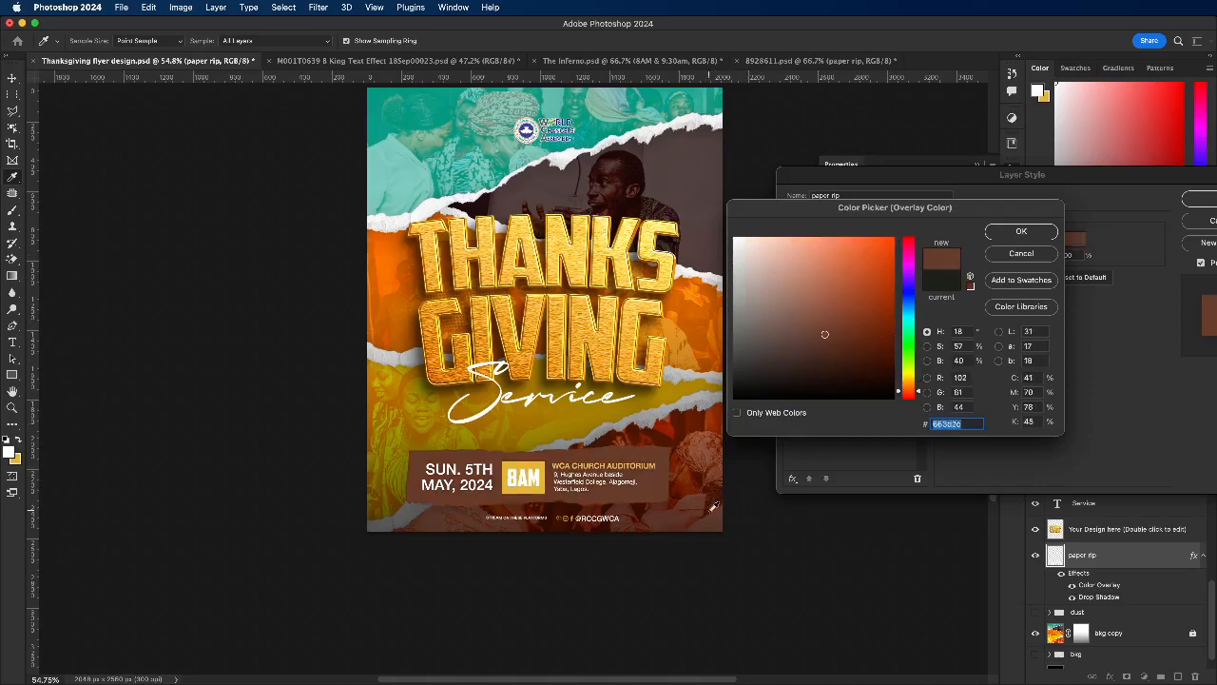
click(708, 205)
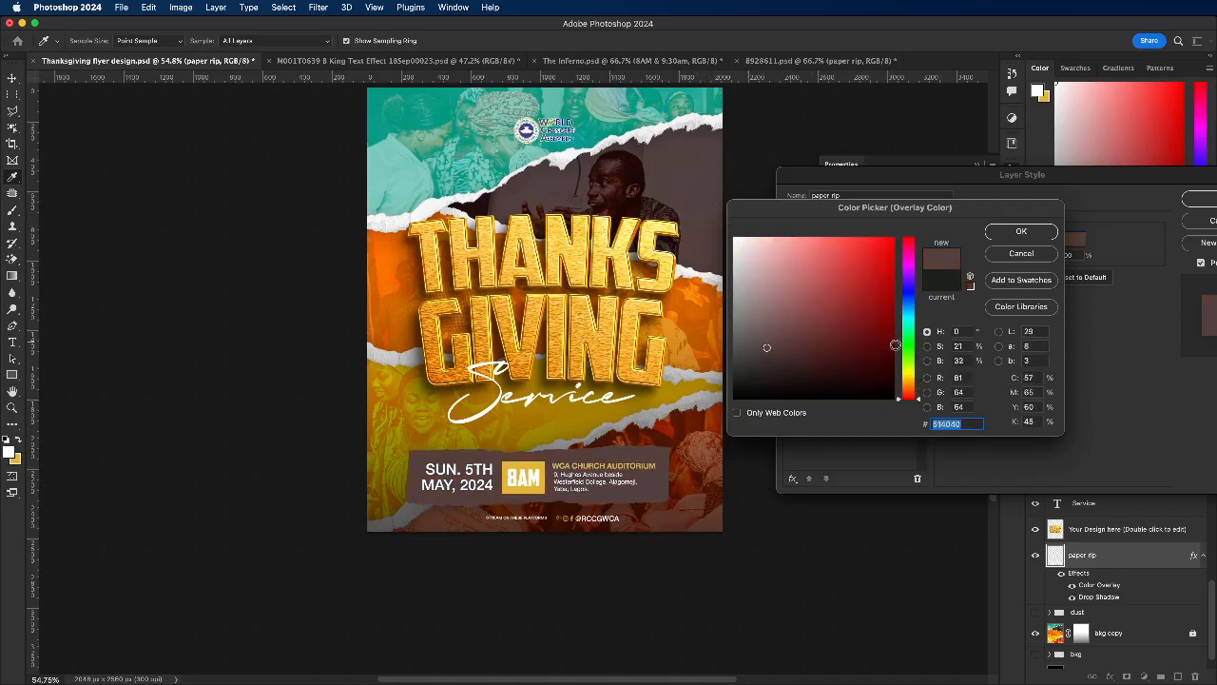
drag(898, 346, 899, 364)
click(885, 368)
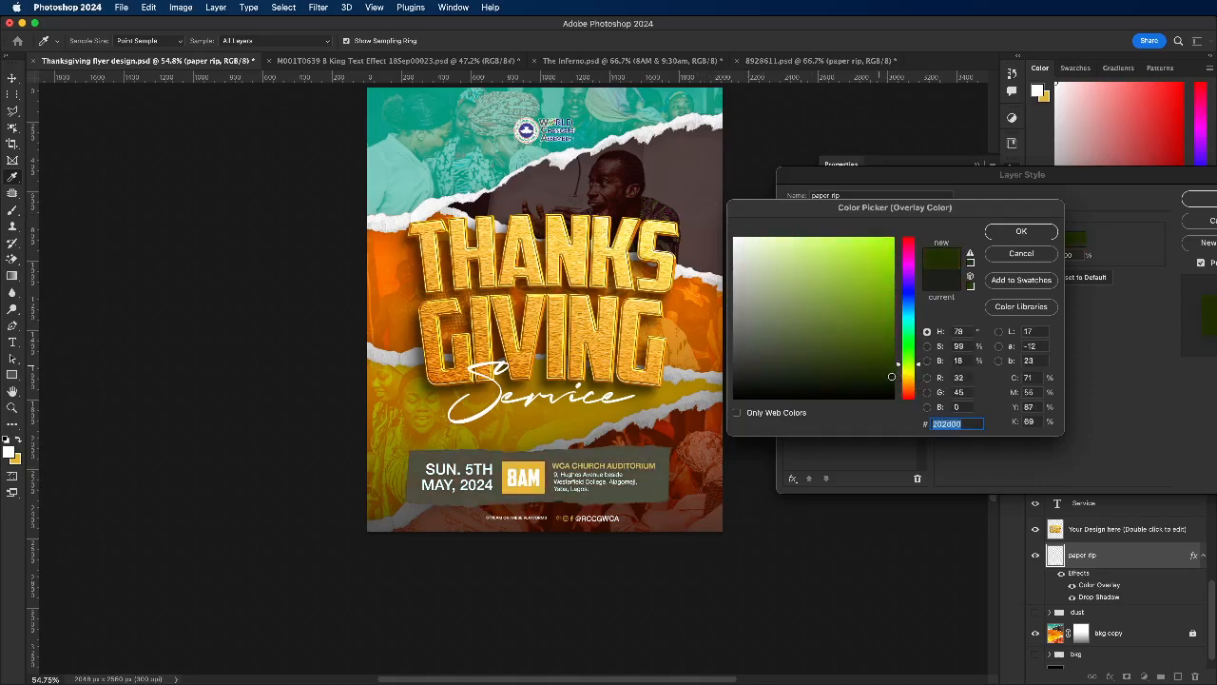
Step: Sample a gold tone from the title and darken it to 2f1d00 as the paper rip's overlay colour
click(642, 364)
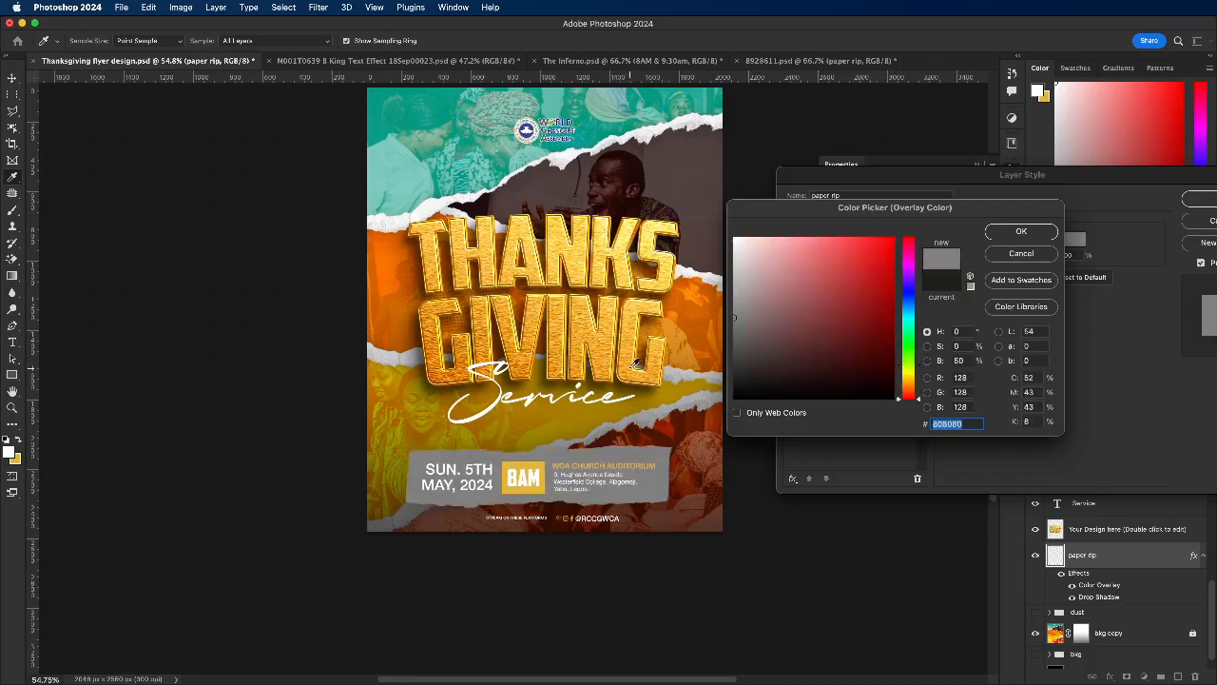
click(635, 363)
click(888, 371)
mouse_move(888, 371)
mouse_down()
mouse_move(900, 361)
mouse_move(883, 354)
mouse_move(895, 368)
mouse_up()
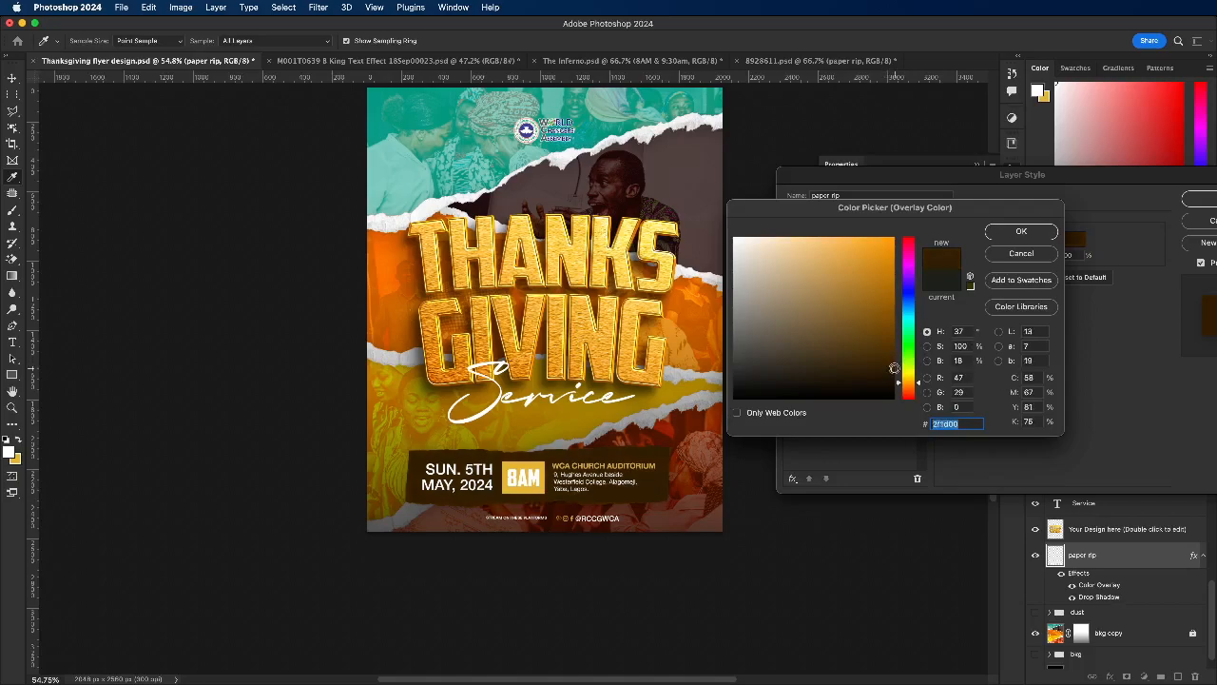
click(1021, 231)
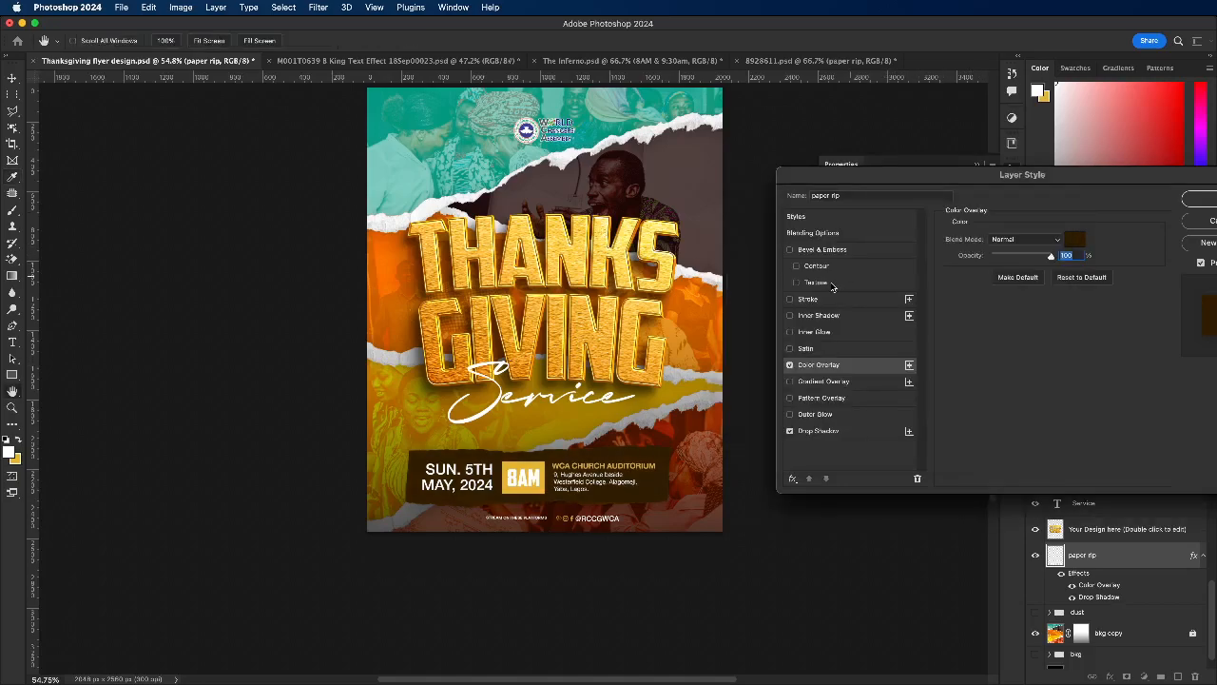
Step: Try a white stroke positioned outside the paper rip at different sizes, and switch the stroke off
click(809, 300)
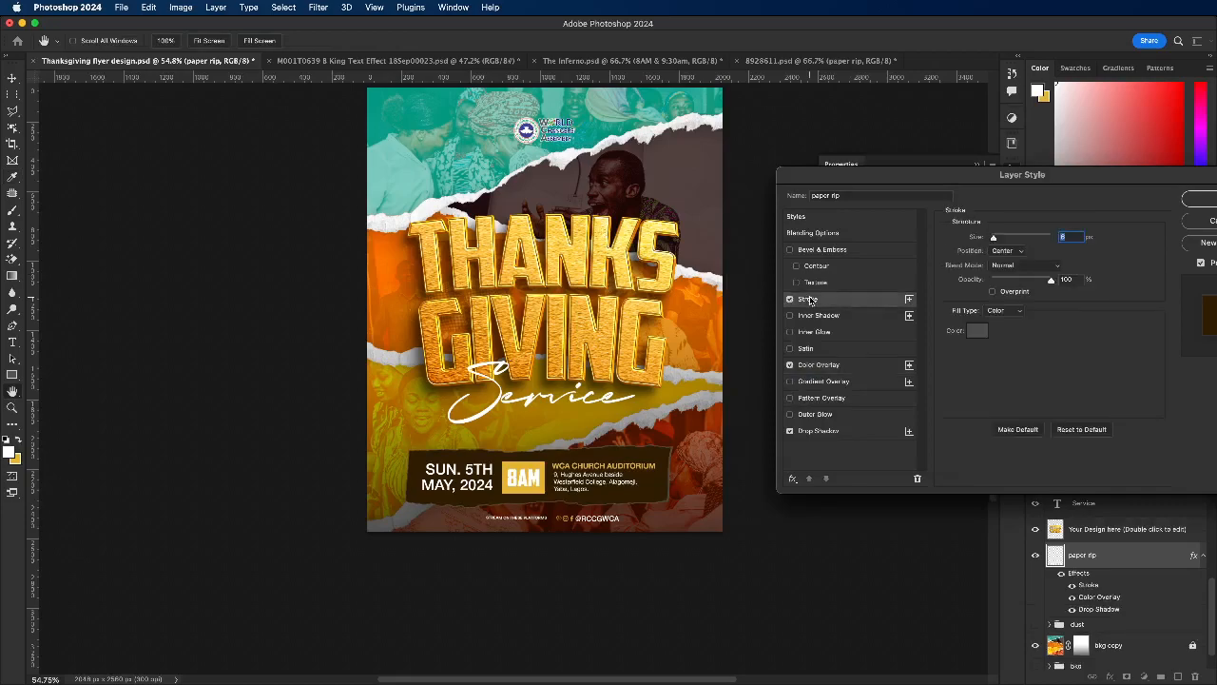
click(977, 331)
click(734, 239)
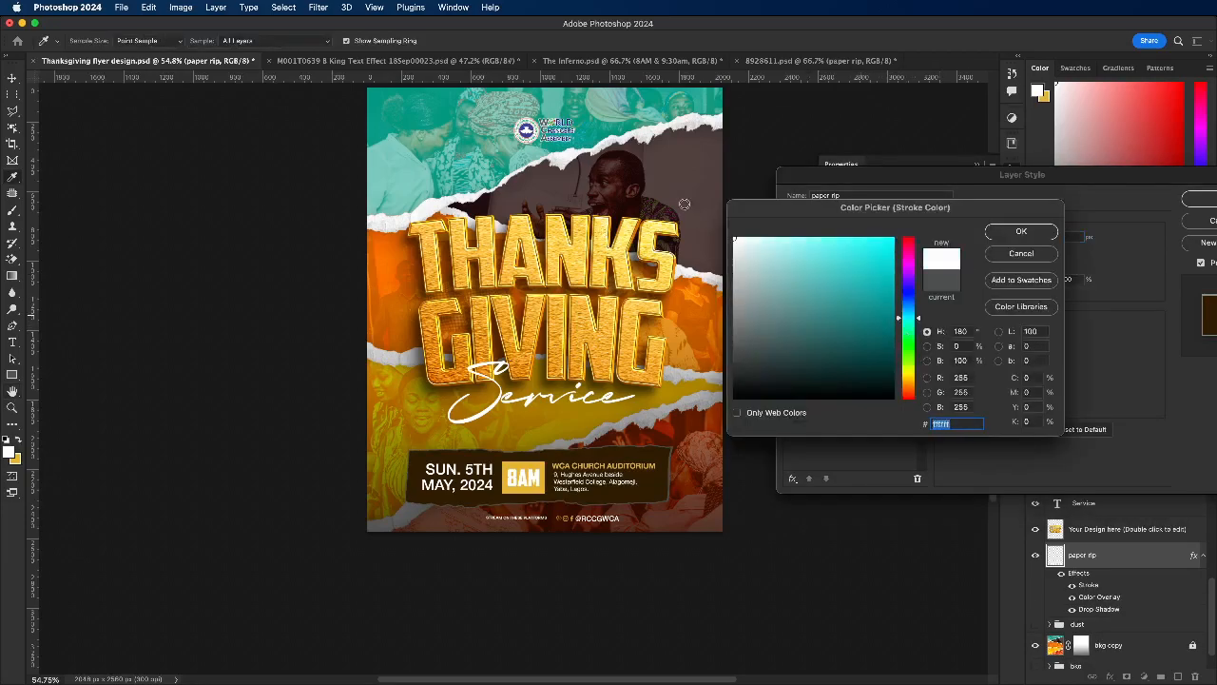
click(1000, 232)
drag(994, 238, 999, 238)
click(1007, 250)
click(1009, 228)
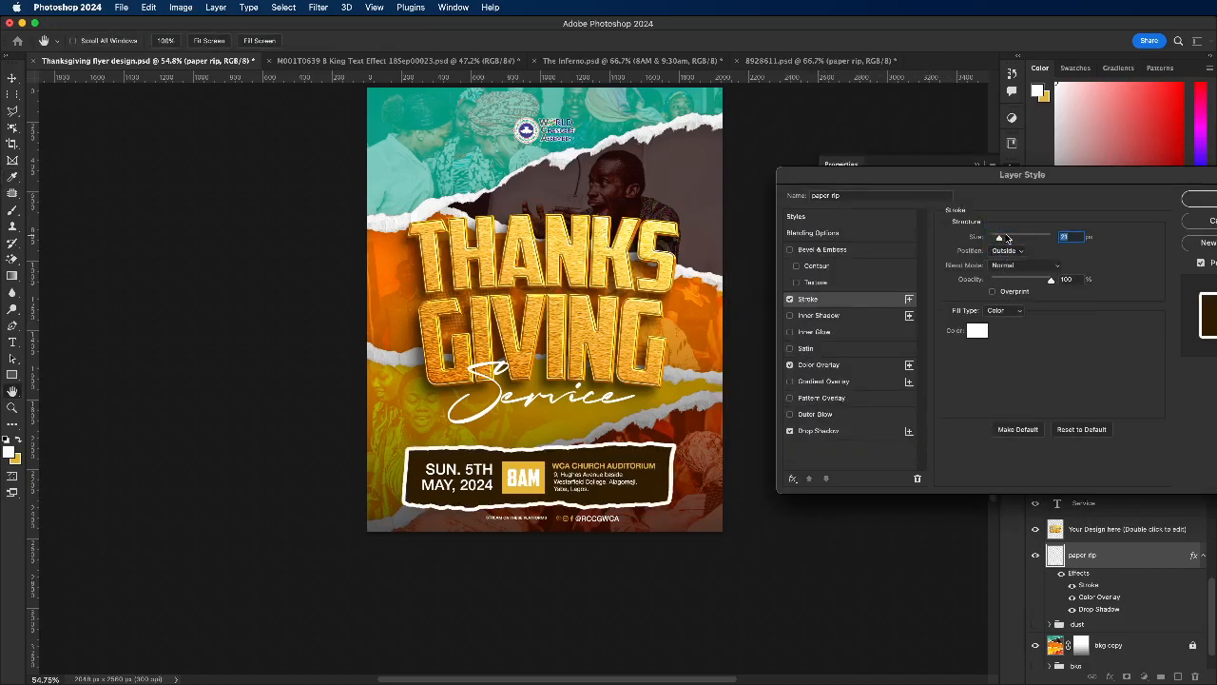
drag(999, 238, 993, 243)
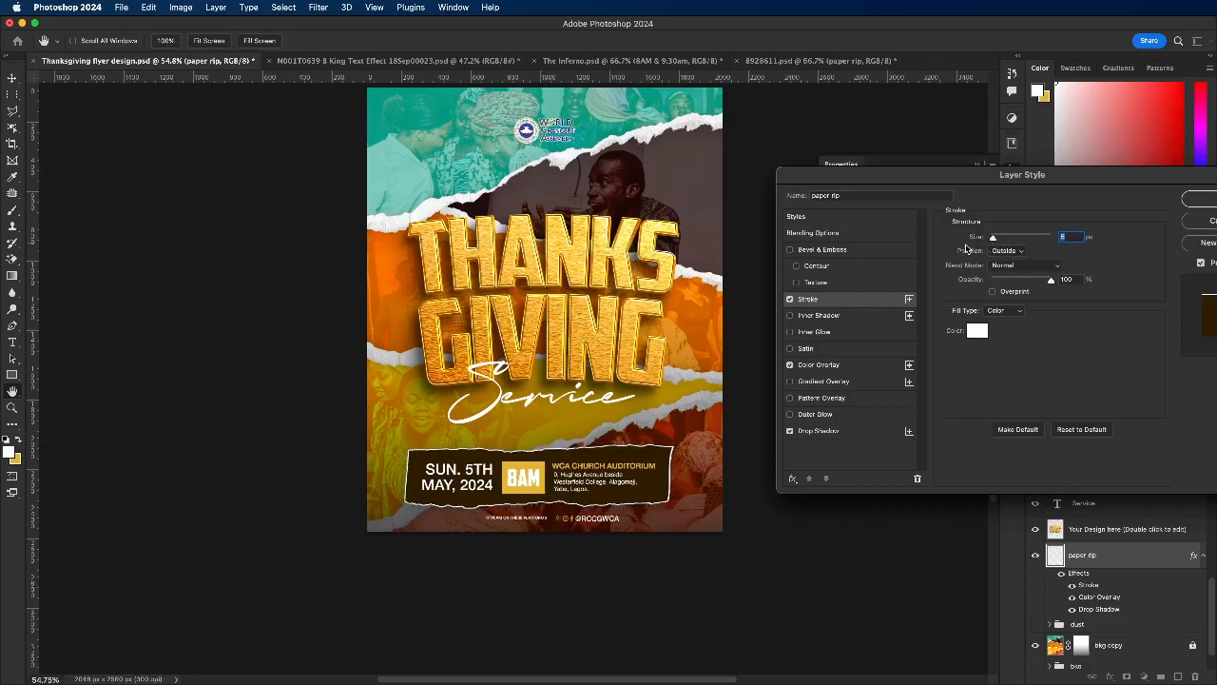
click(789, 299)
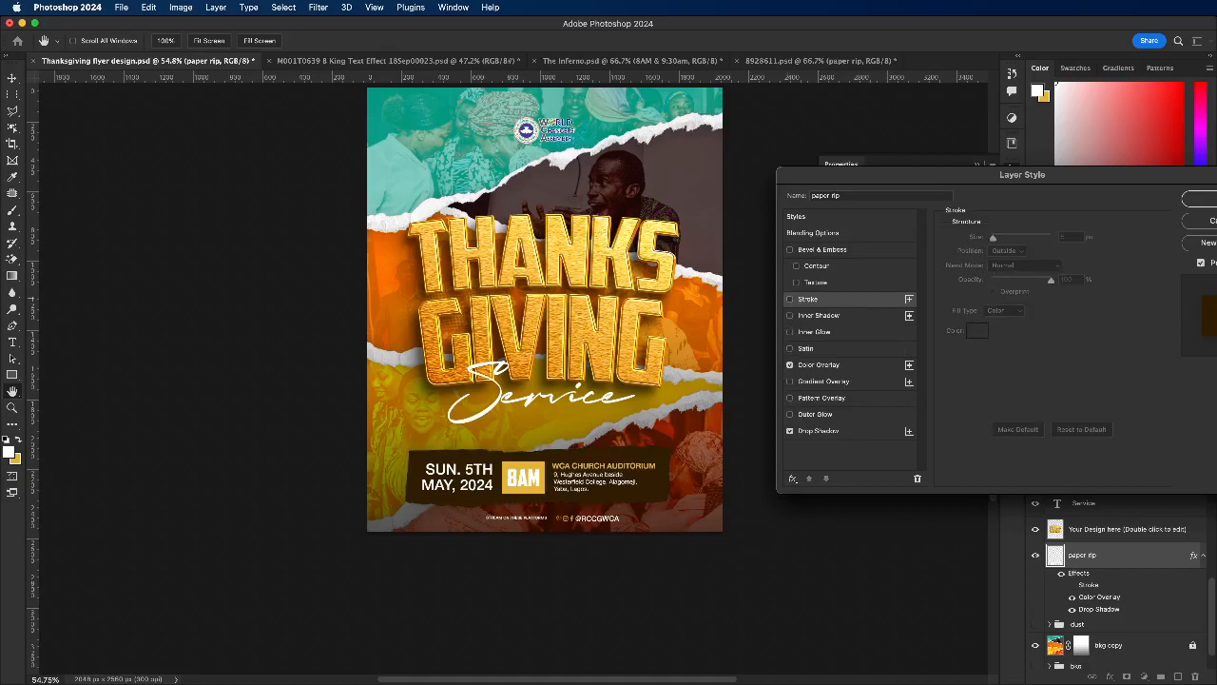
Step: Apply the paper rip's layer style and review its Drop Shadow settings
click(1193, 199)
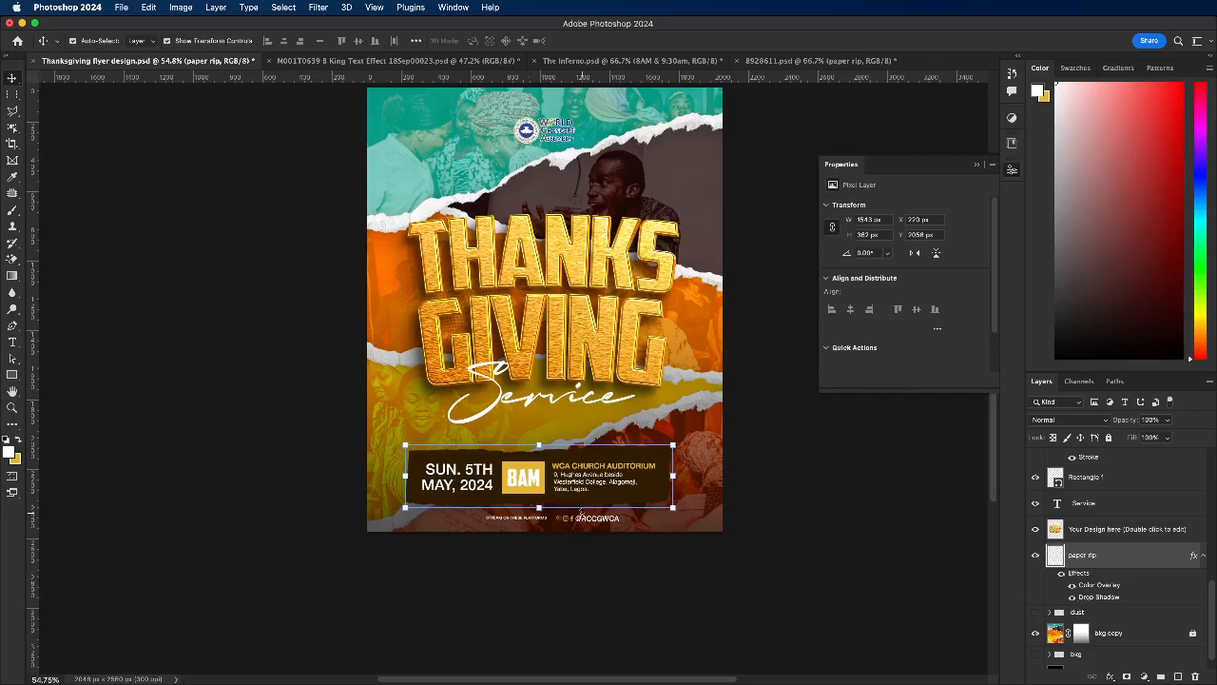
double_click(1098, 598)
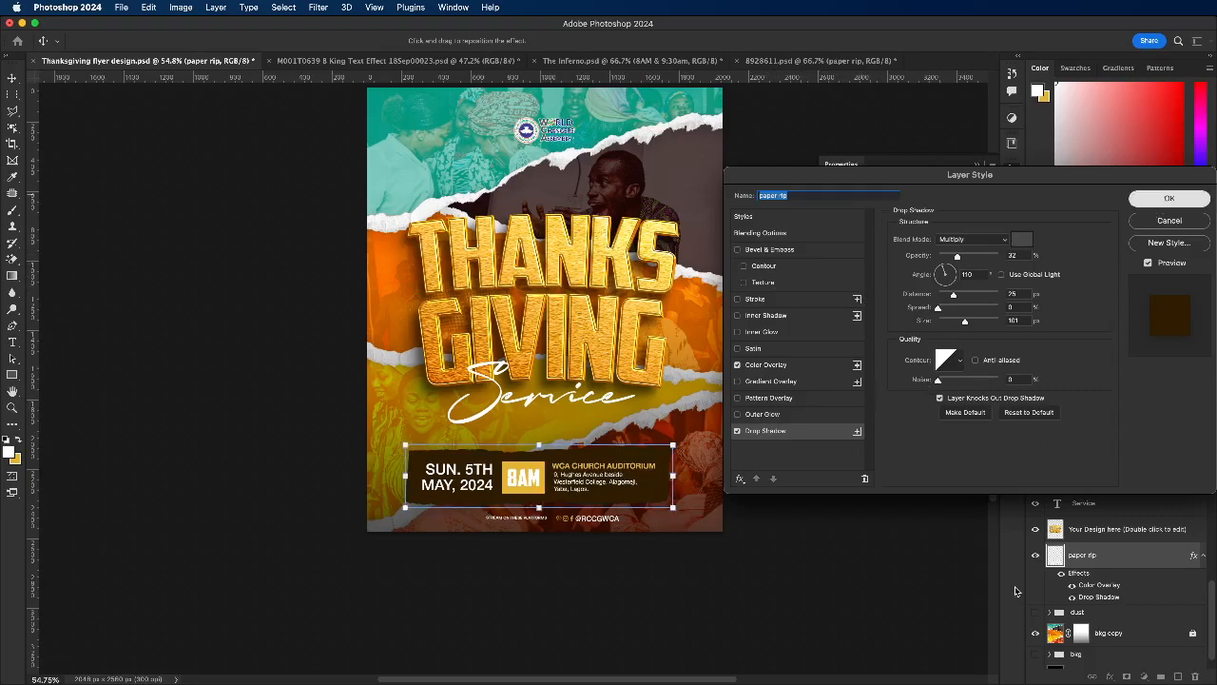
click(1167, 198)
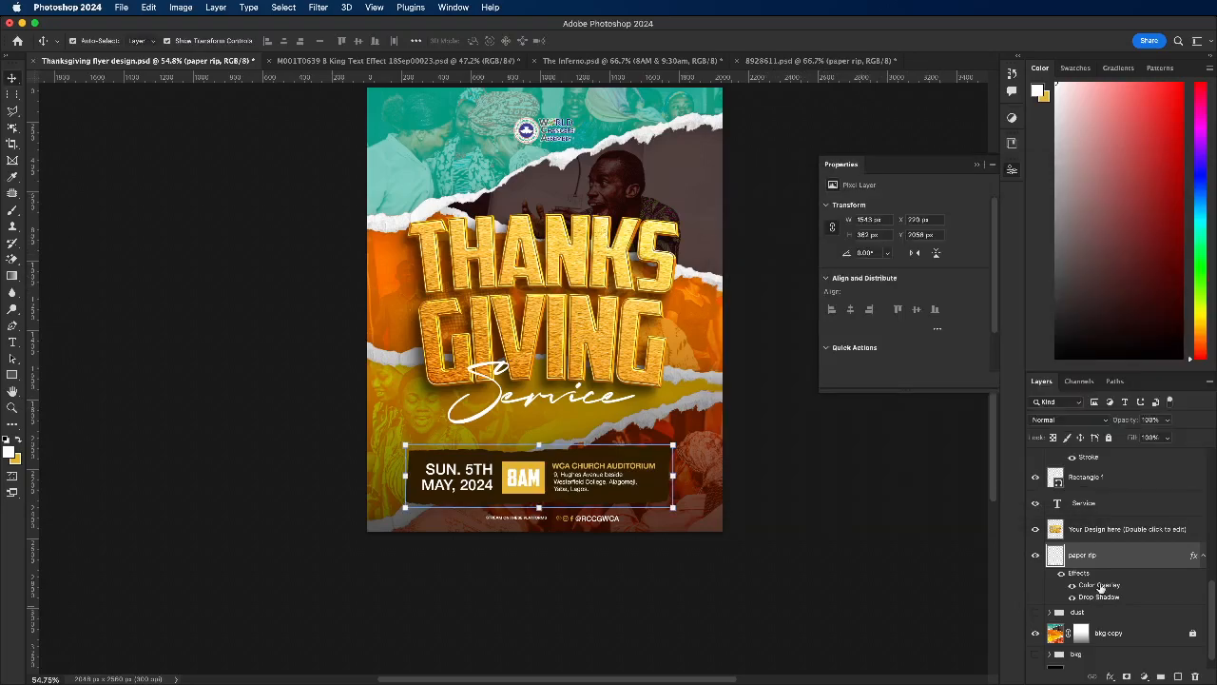
Step: Try a white Outer Glow on the paper rip at 60% opacity and 36 px size, switch it off, and check the Stroke
click(1111, 677)
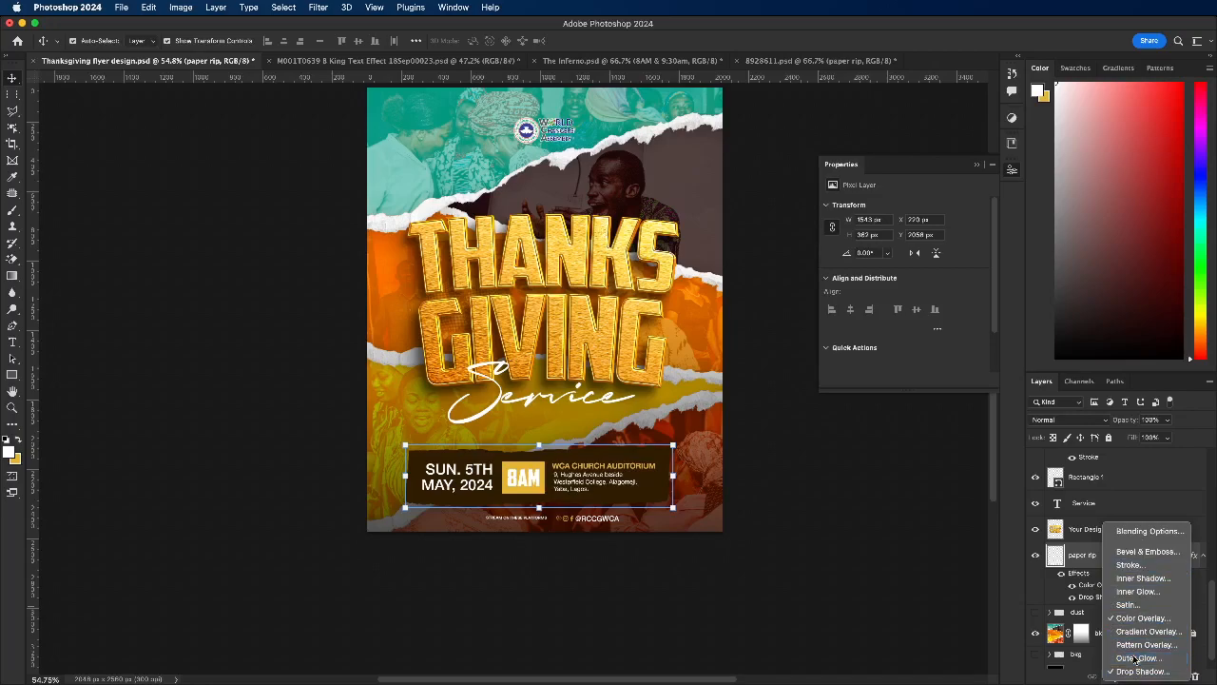
click(1135, 658)
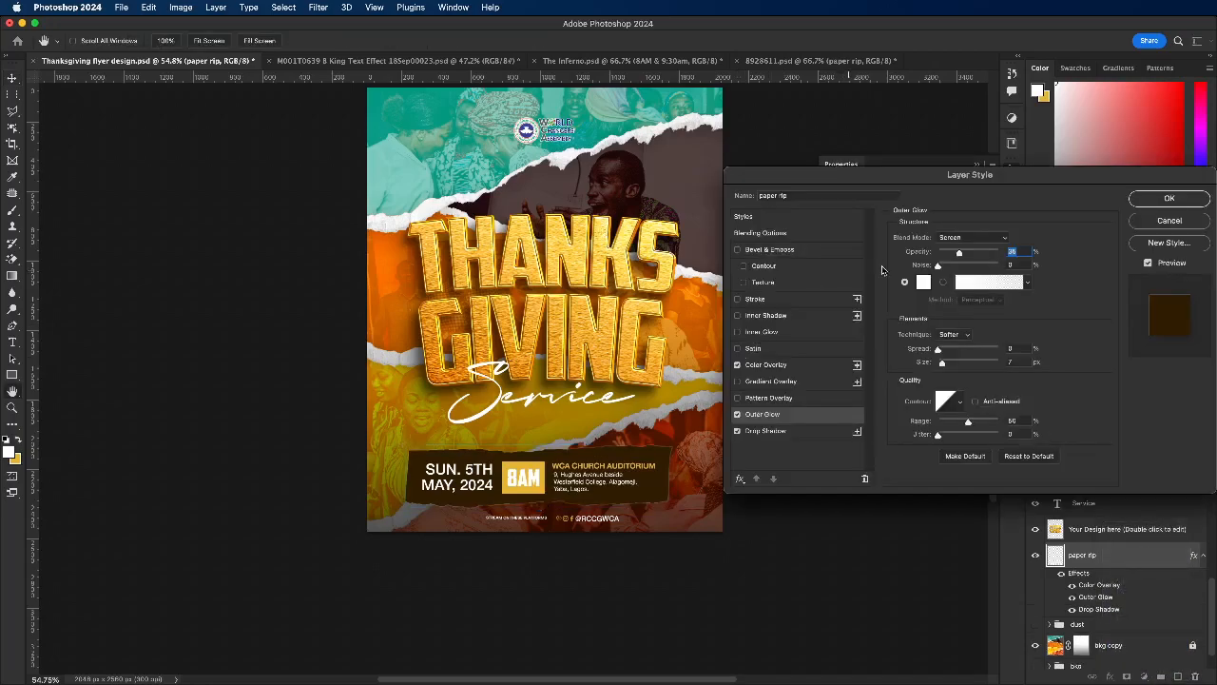
mouse_move(957, 255)
mouse_down()
mouse_move(987, 252)
mouse_move(974, 253)
mouse_up()
drag(942, 364, 949, 364)
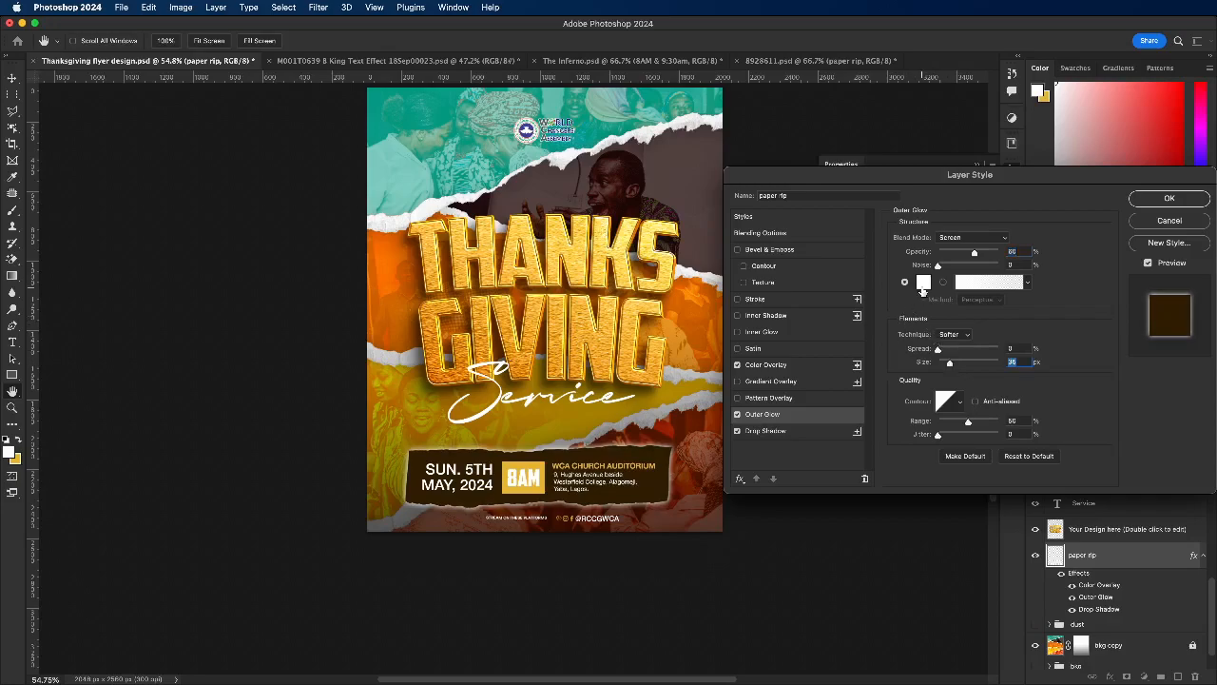
click(737, 416)
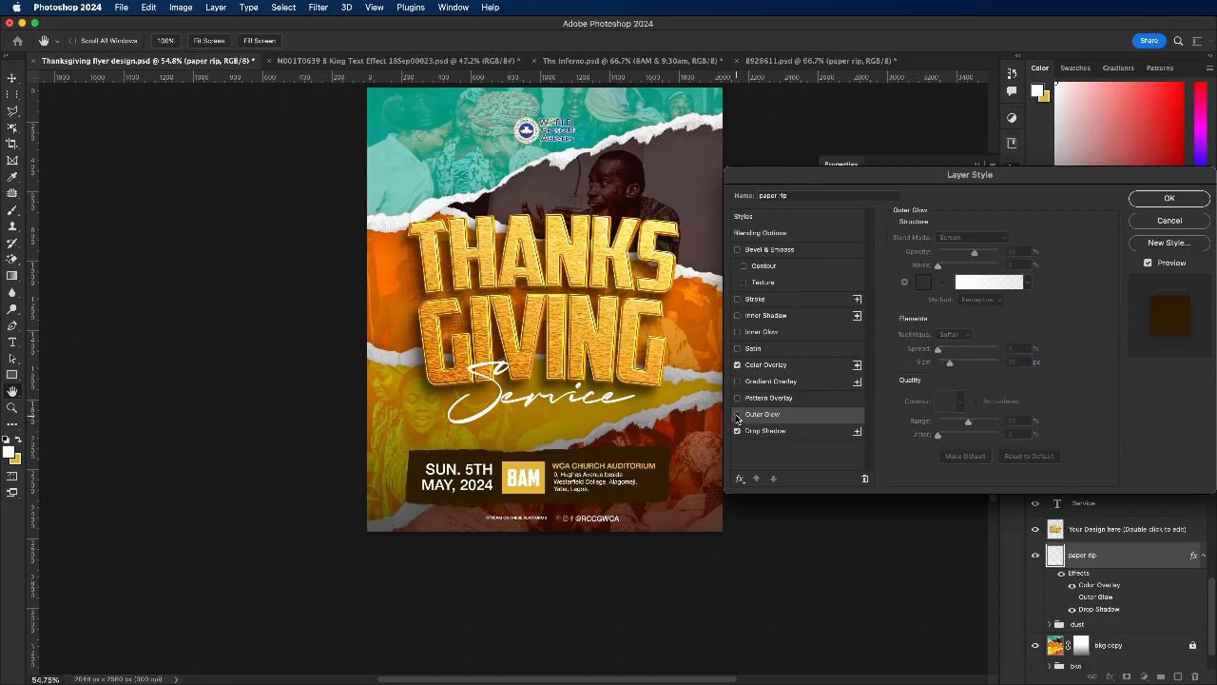
click(738, 299)
click(738, 300)
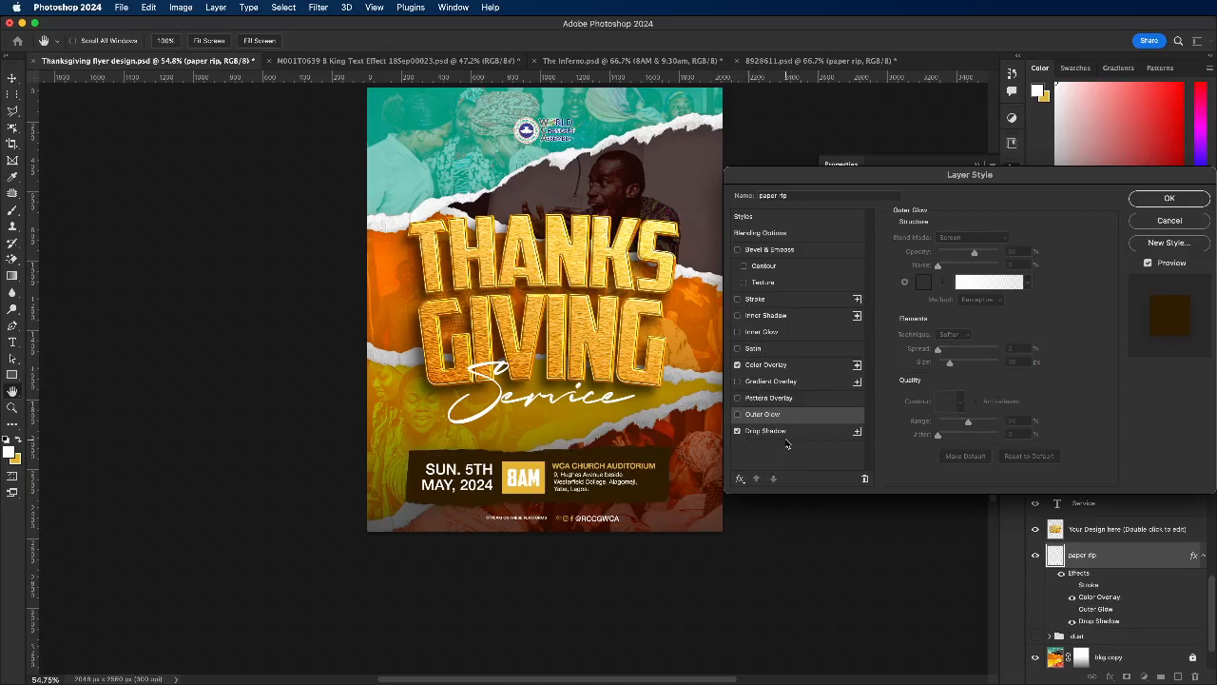
Step: Reduce the size of the paper rip's Drop Shadow and apply the layer style
click(737, 432)
click(769, 433)
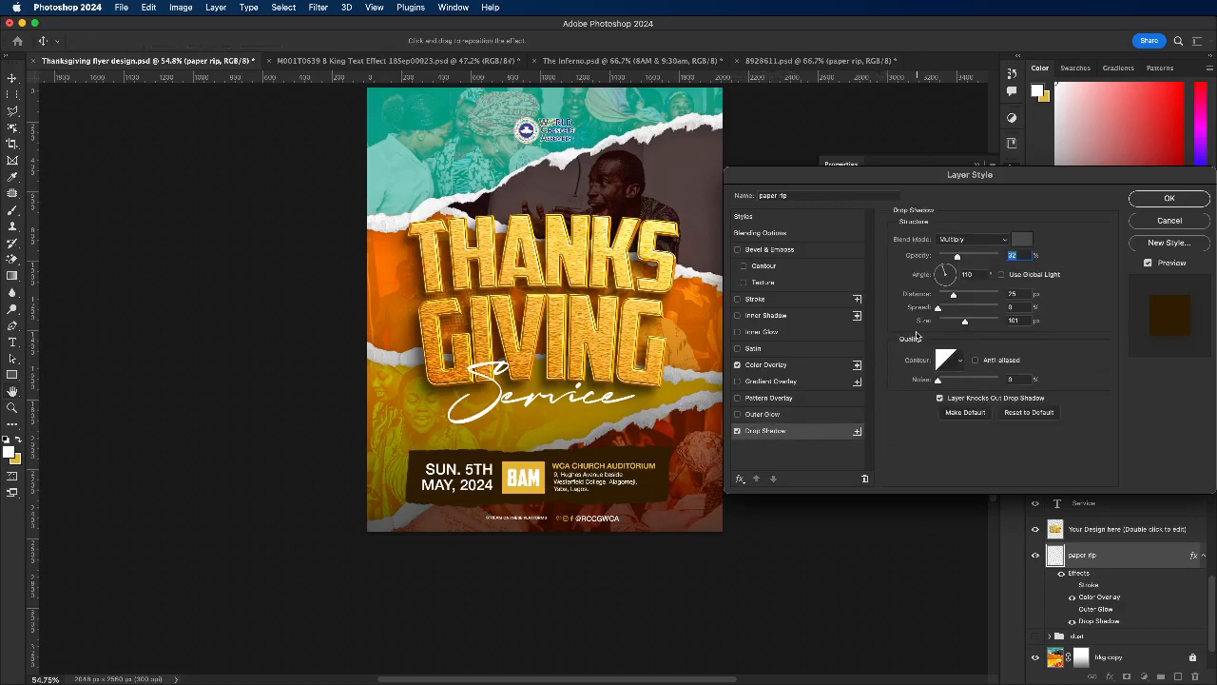
drag(962, 322, 956, 326)
drag(639, 498, 639, 499)
click(1169, 197)
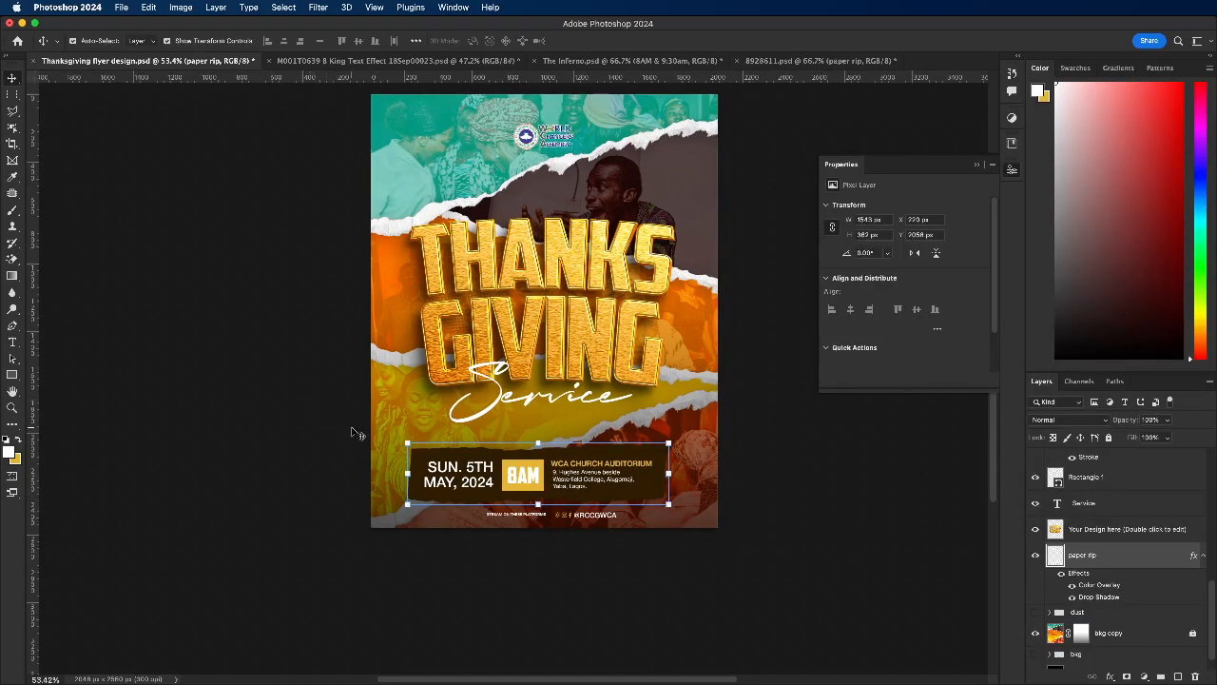
Step: Change the paper rip's overlay colour to white ffffff
scroll(353, 429, up, 1)
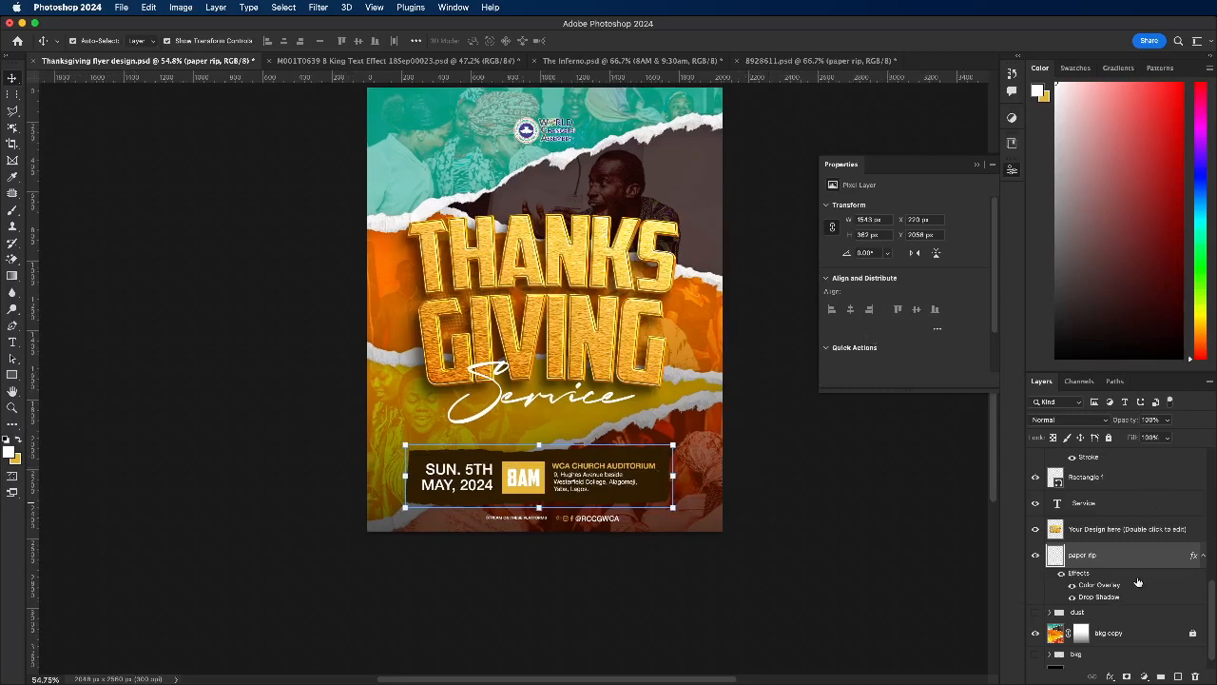
double_click(1119, 586)
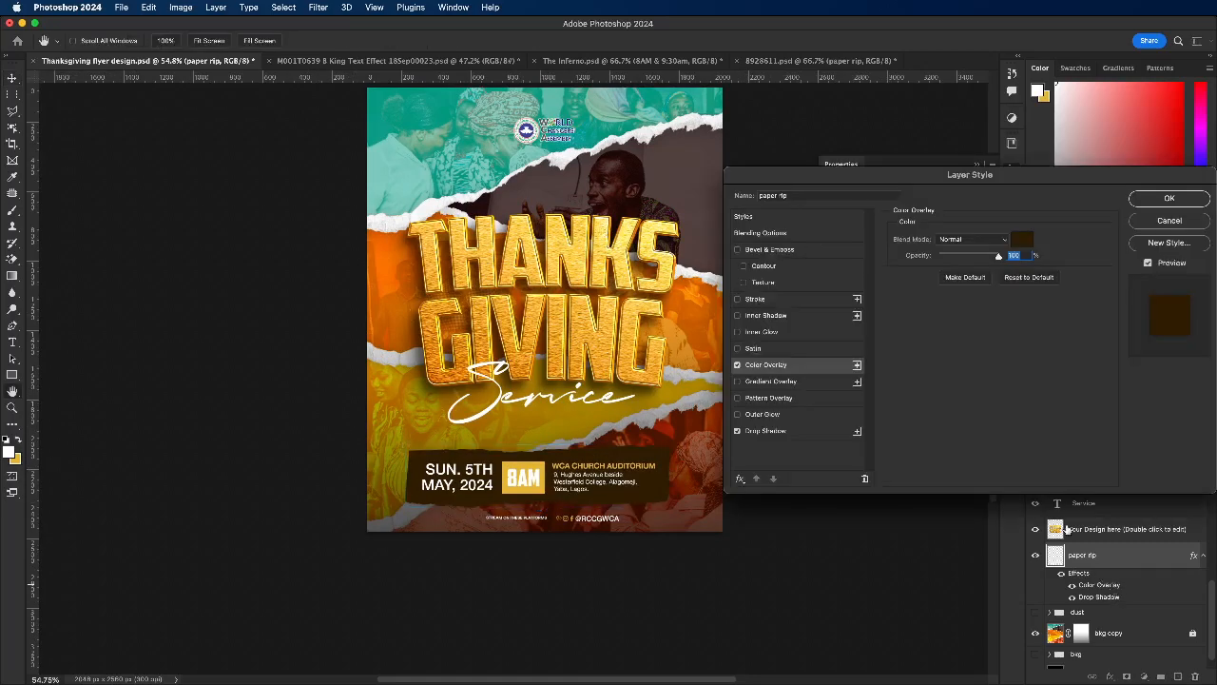
click(1020, 243)
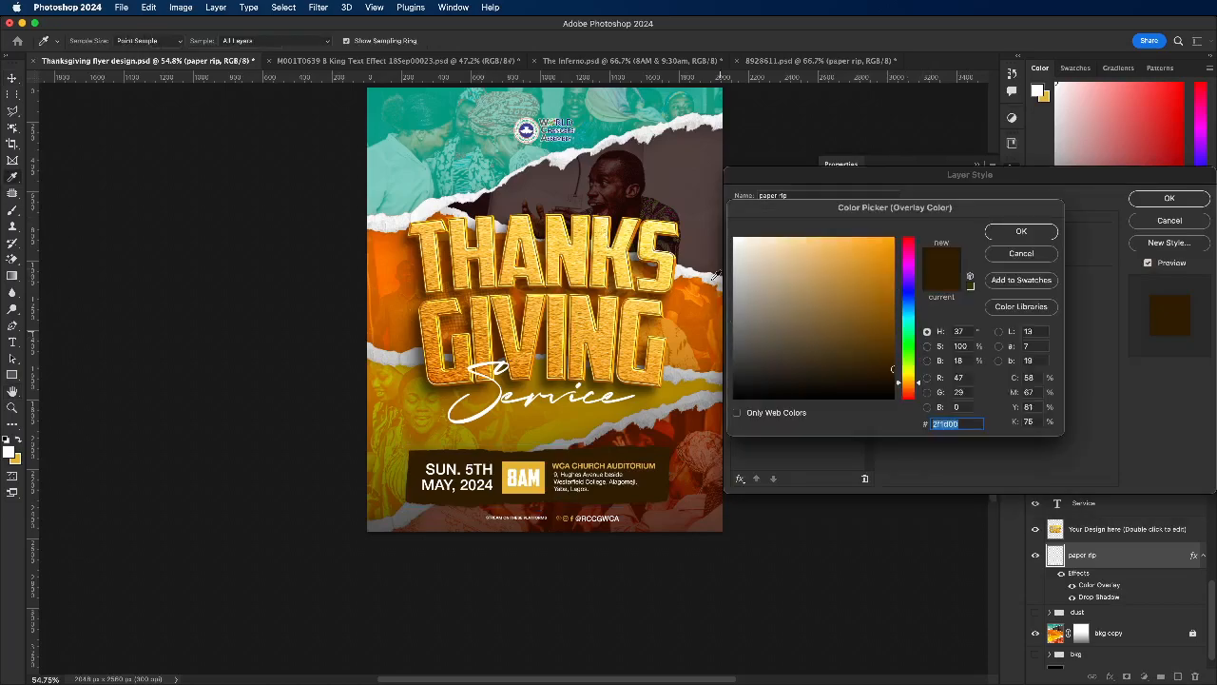
click(705, 191)
drag(767, 254, 668, 162)
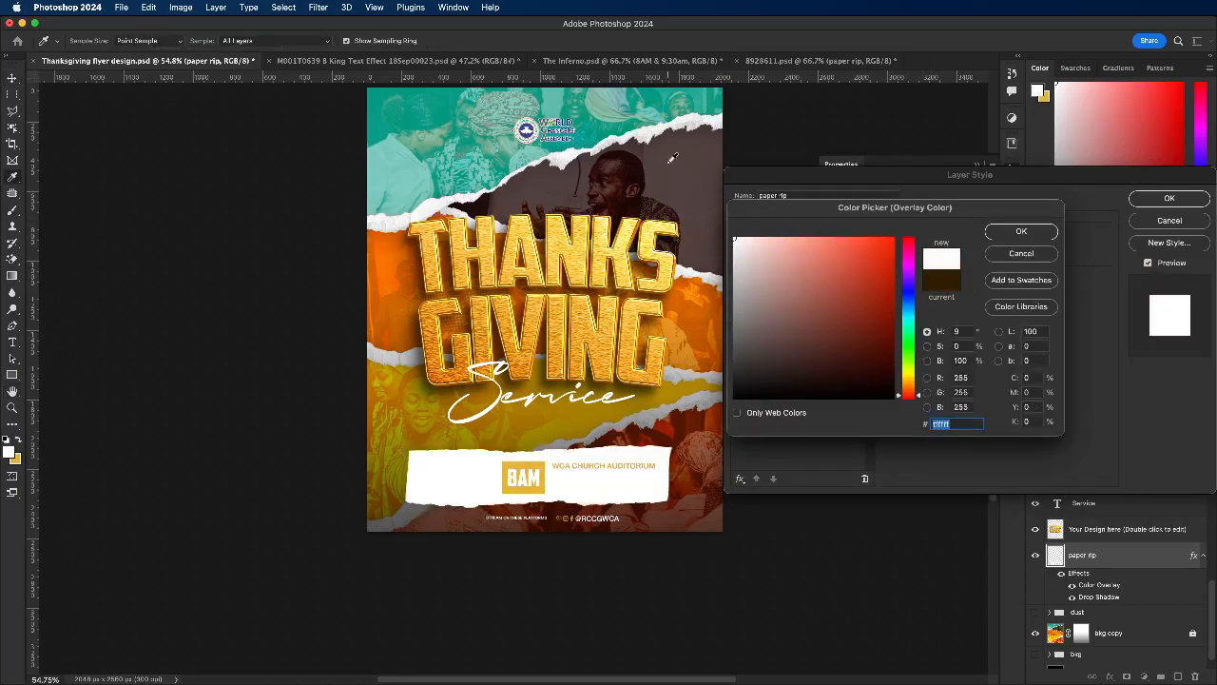
click(1018, 233)
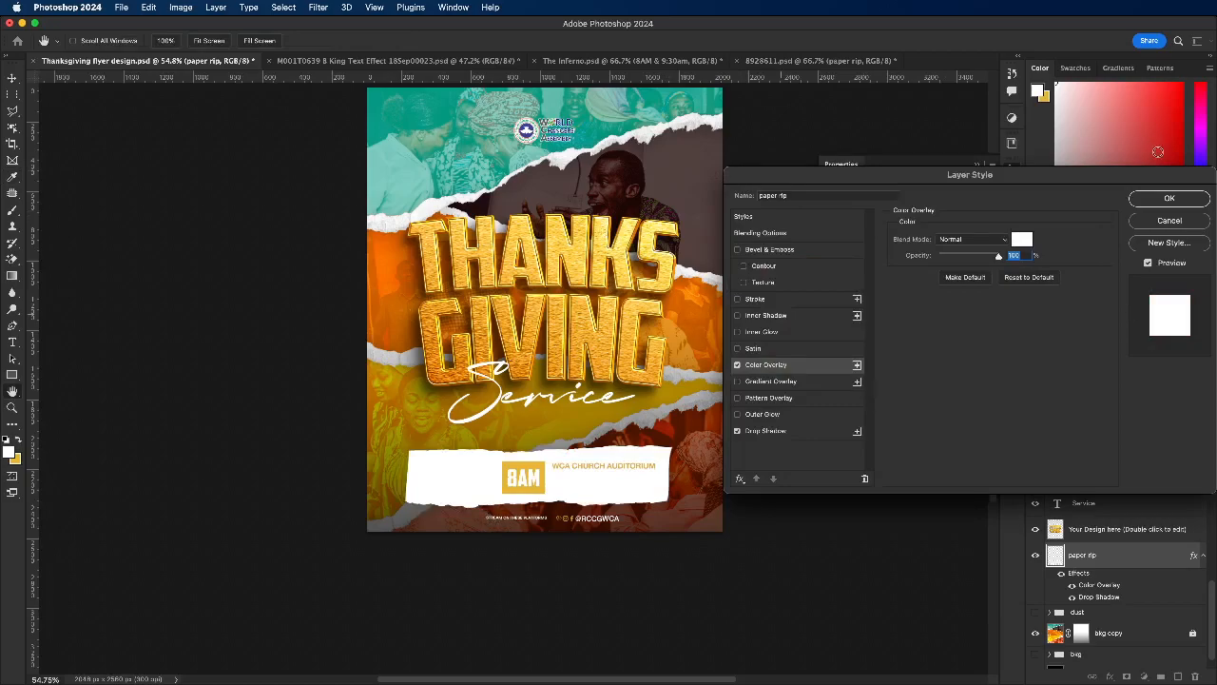
click(1170, 198)
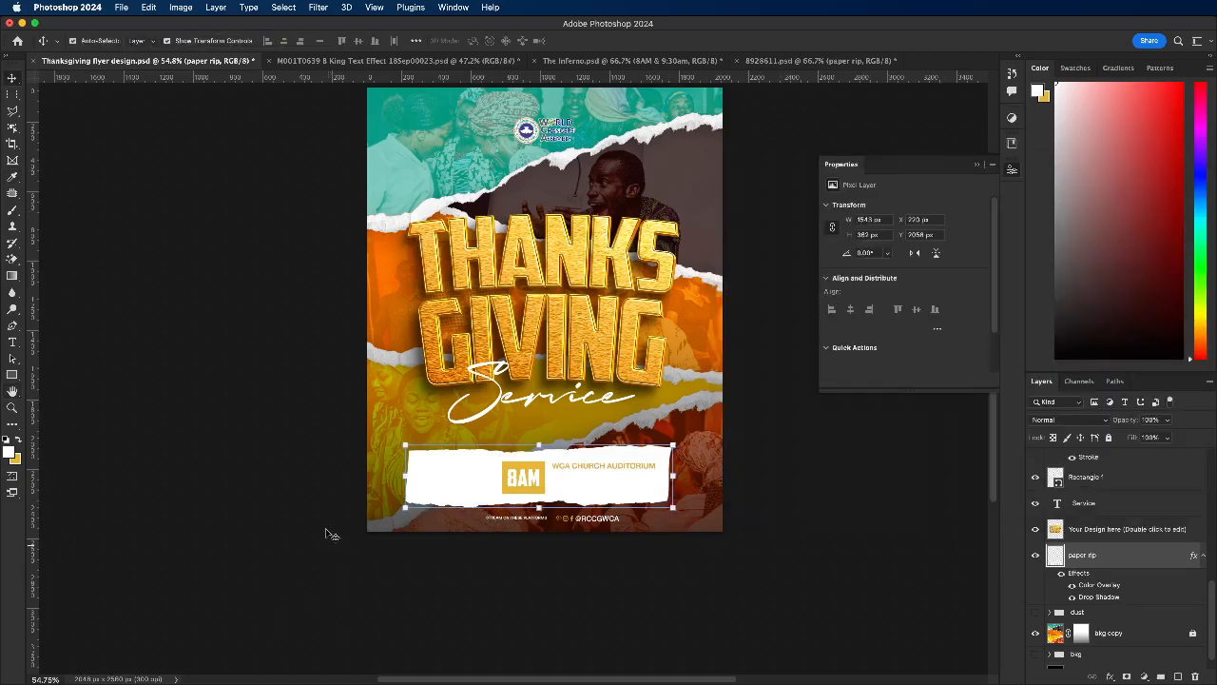
Step: Scale the paper rip and the event details on it together to 86.03%
scroll(326, 528, up, 2)
drag(369, 437, 604, 478)
click(641, 42)
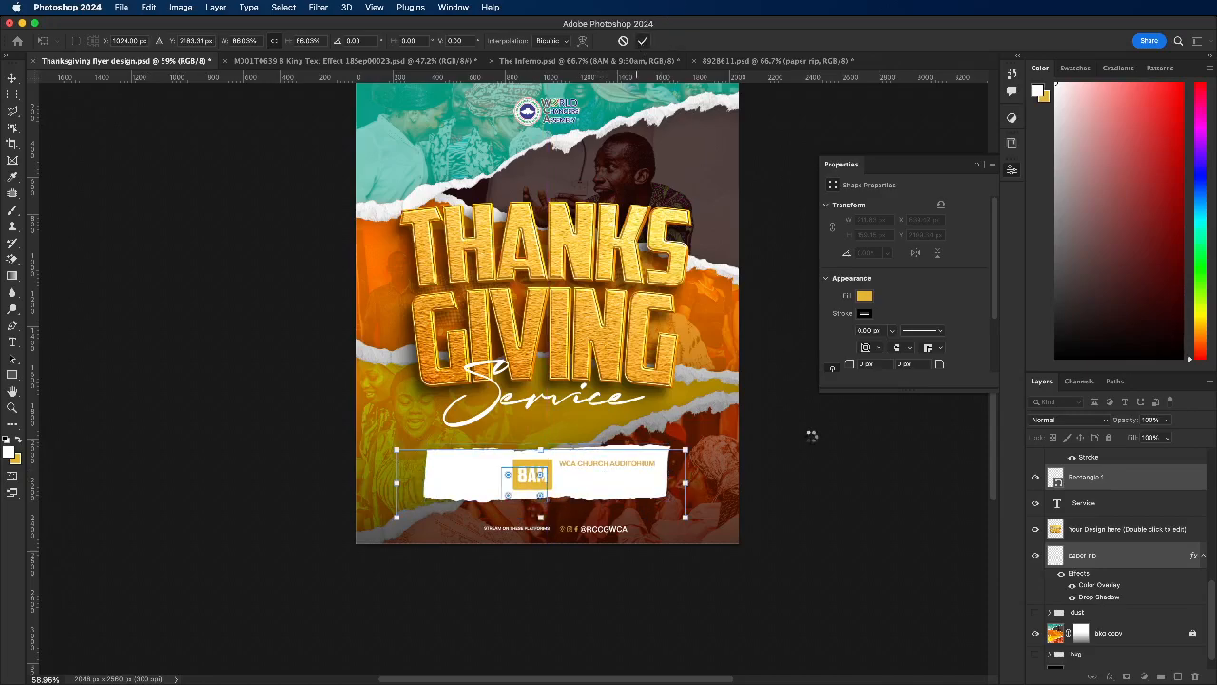
click(826, 462)
scroll(466, 501, up, 2)
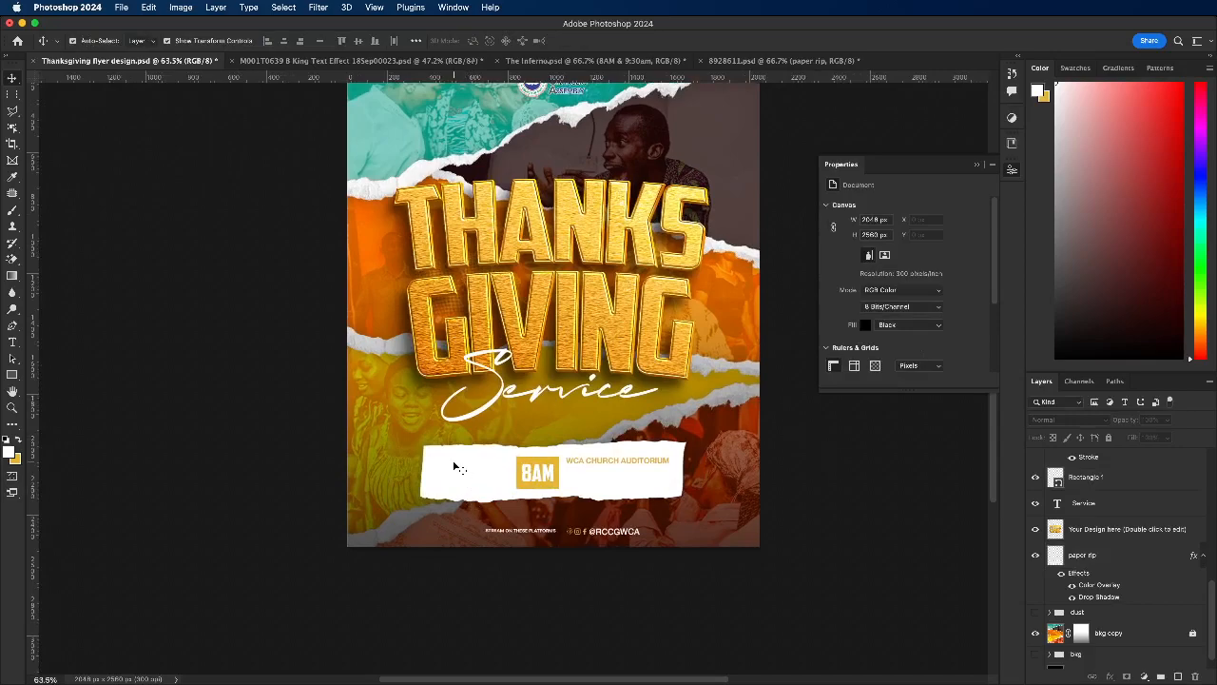
Step: Try orange cc5e00 sampled from a photo strip as the date text's colour, and set it back to white
click(456, 467)
click(935, 305)
click(724, 300)
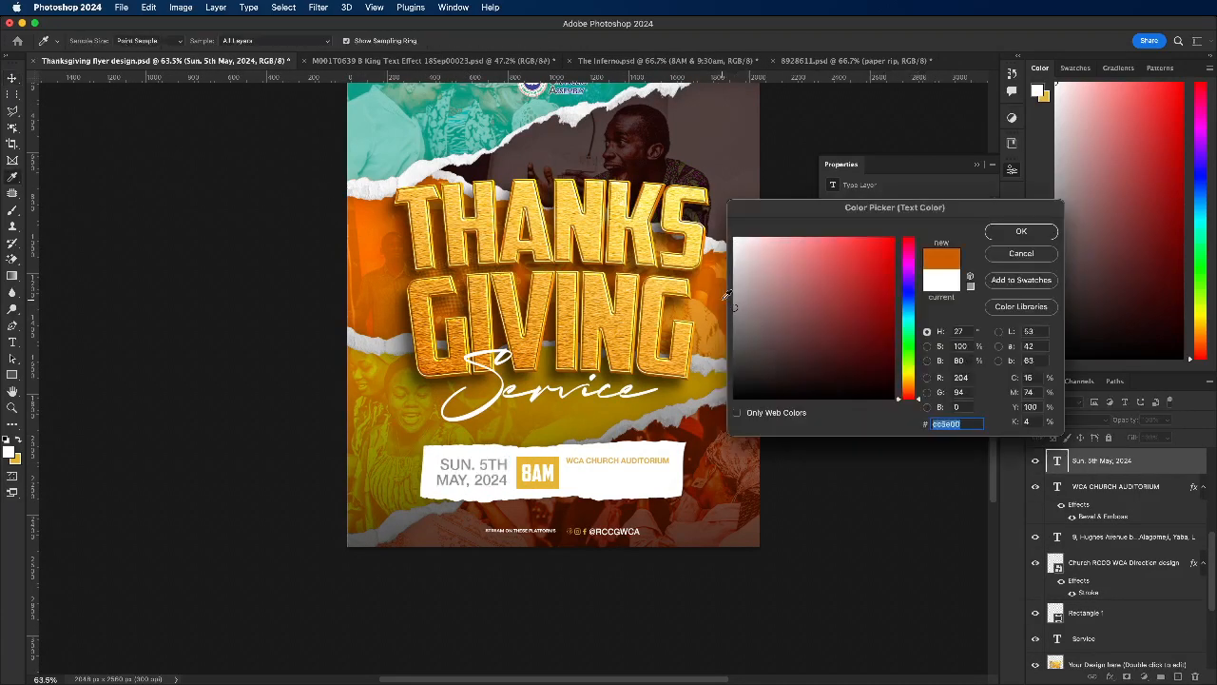
scroll(561, 394, down, 5)
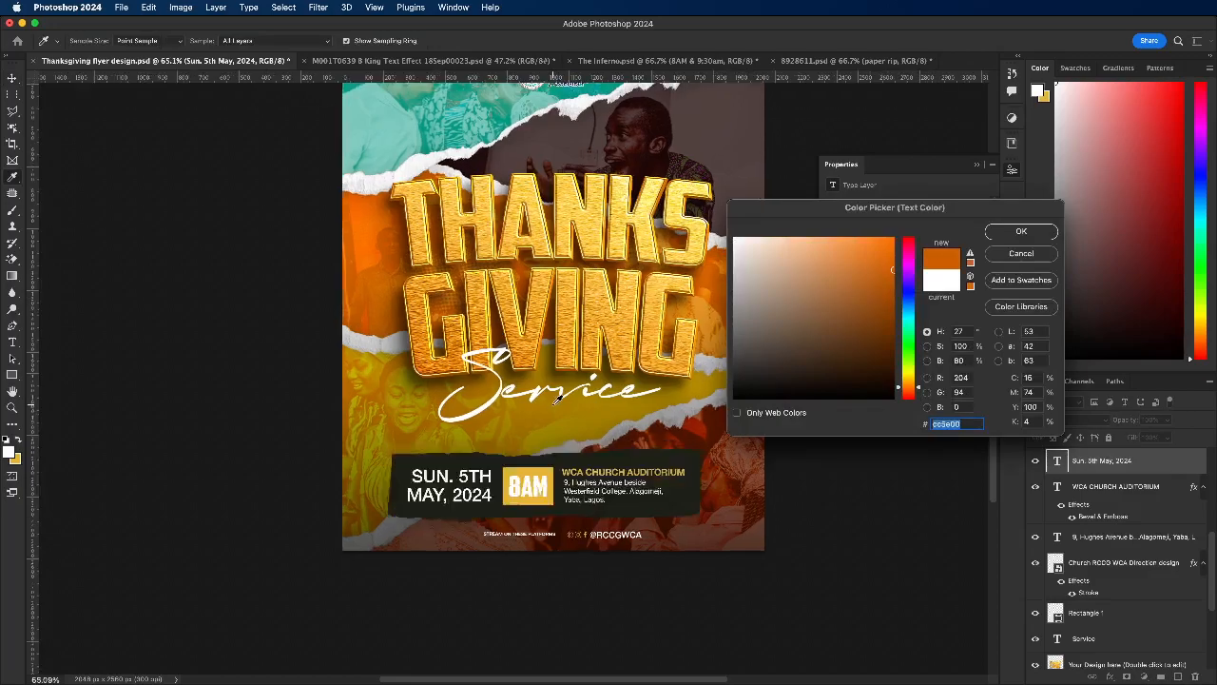
scroll(557, 398, up, 3)
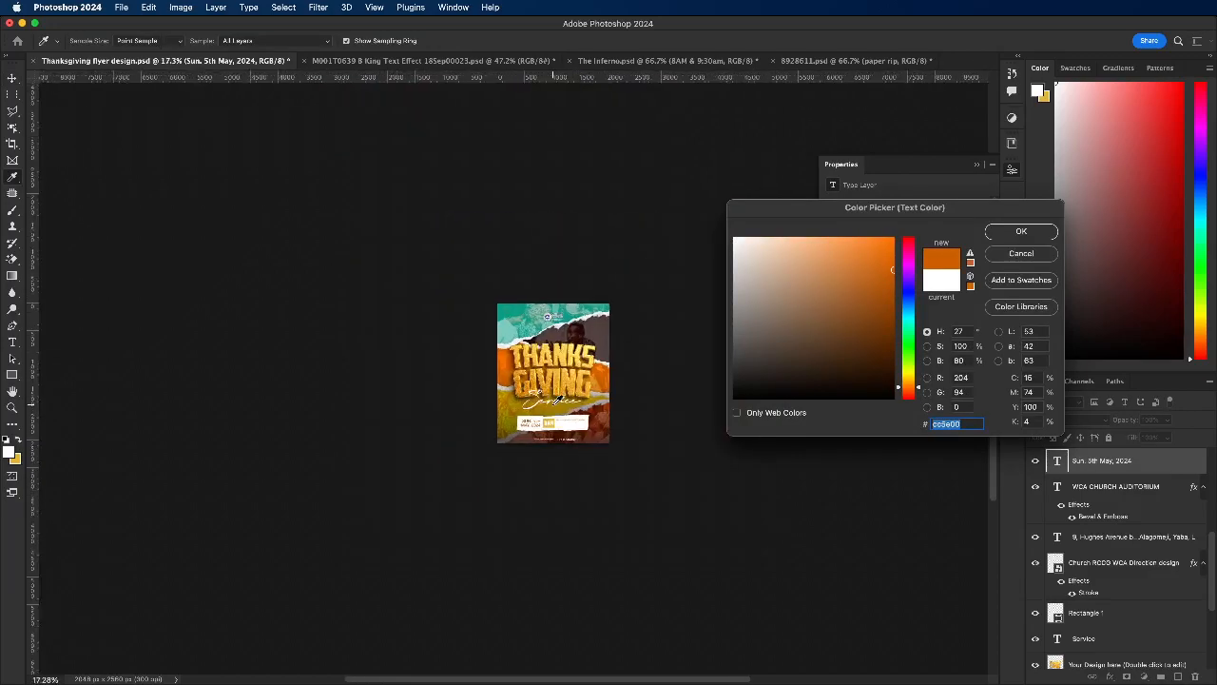
scroll(556, 401, up, 1)
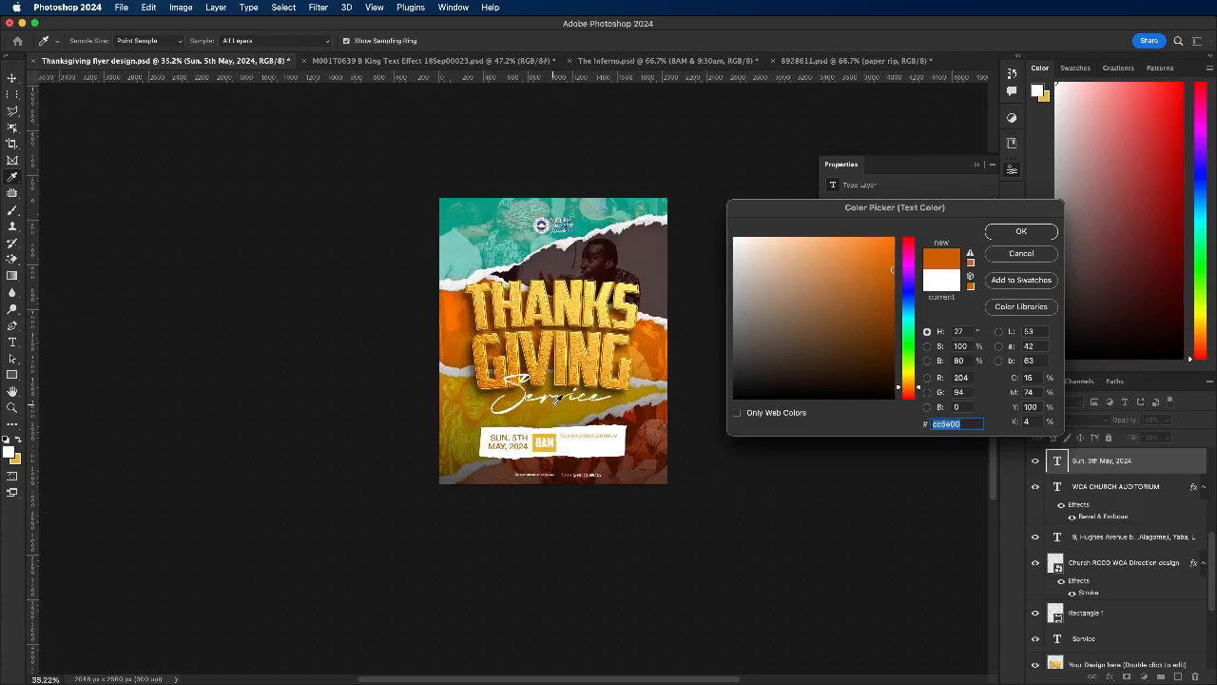
drag(809, 305, 733, 238)
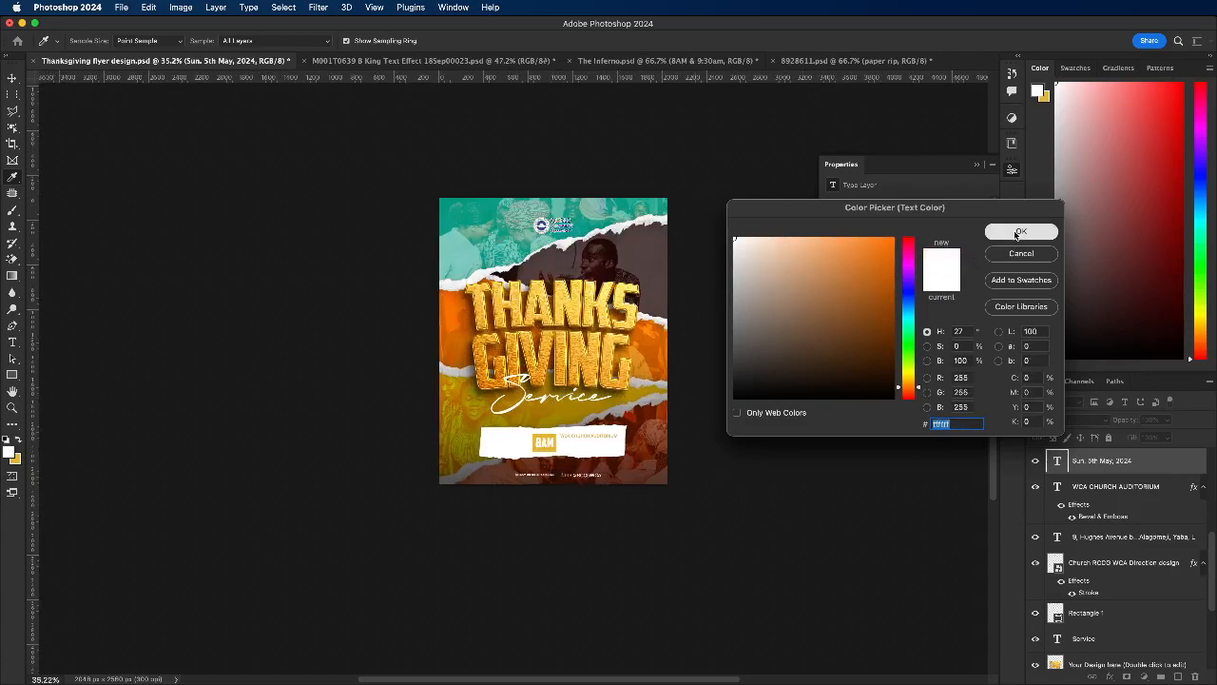
key(Return)
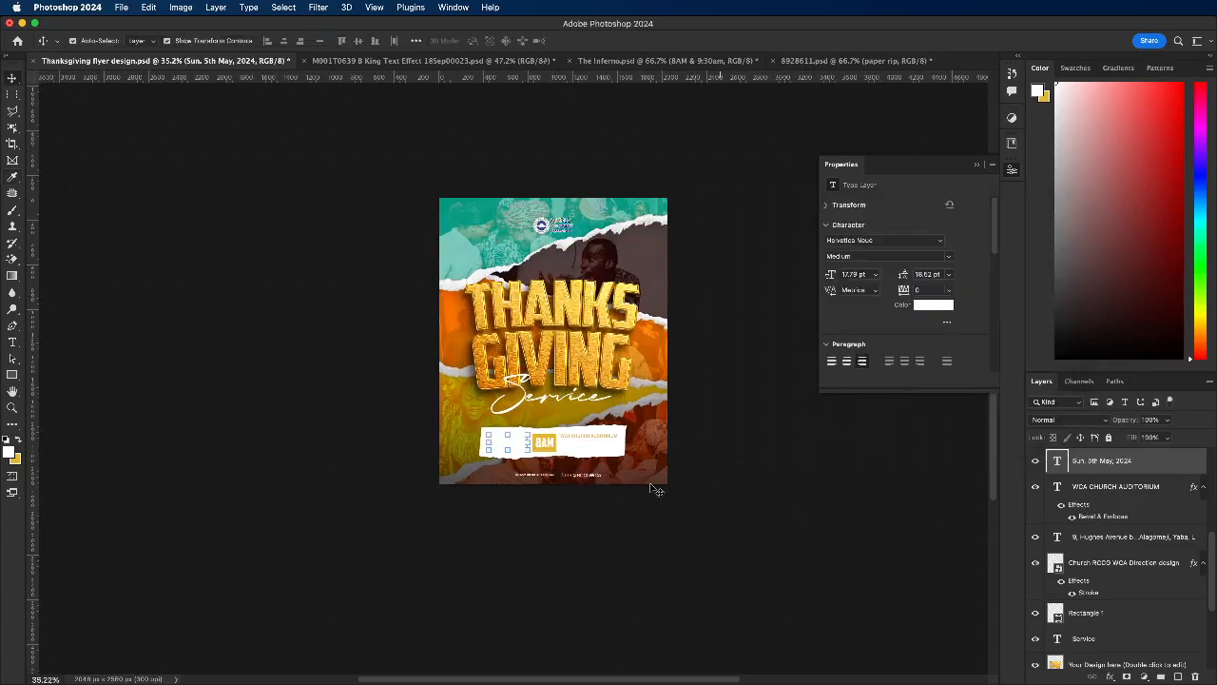
Step: Sample gold fad152 from the title as the paper rip's overlay colour and apply it
click(631, 434)
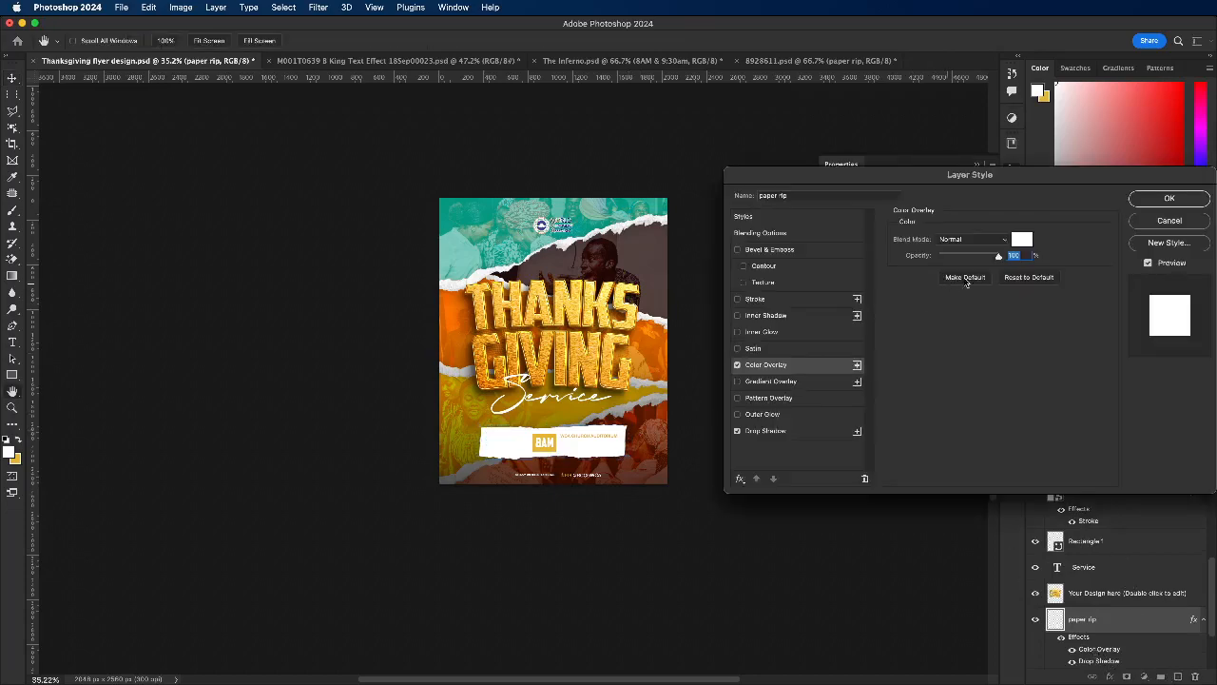
click(1016, 241)
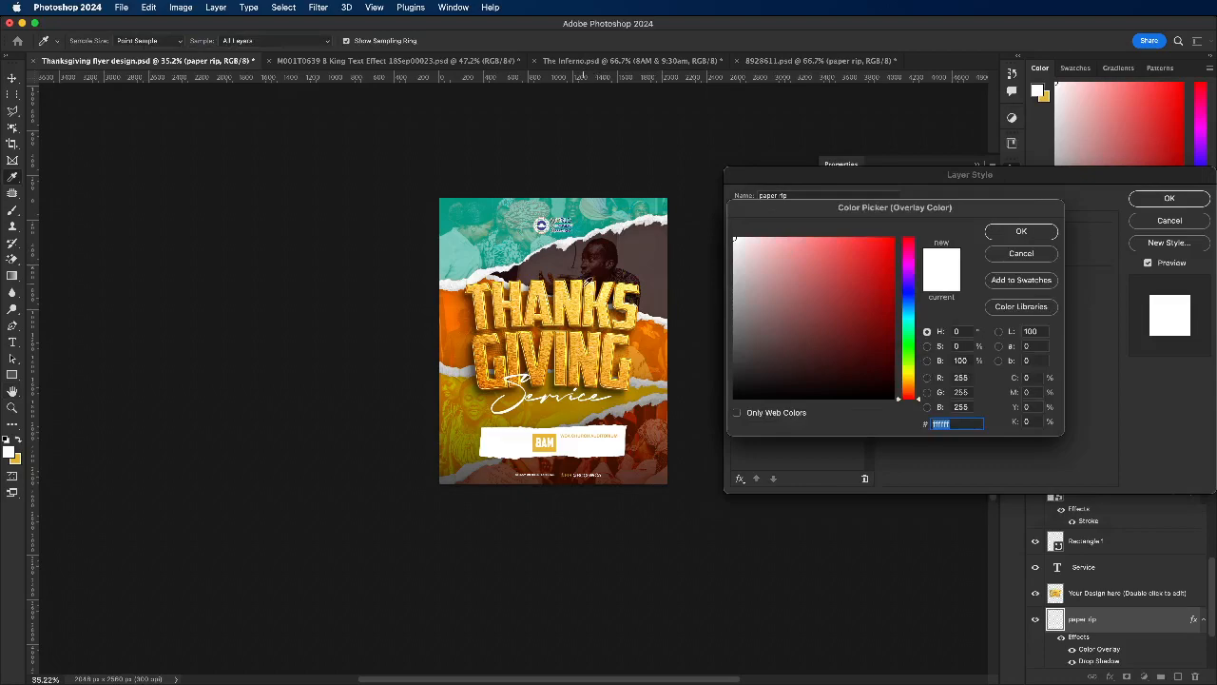
click(579, 297)
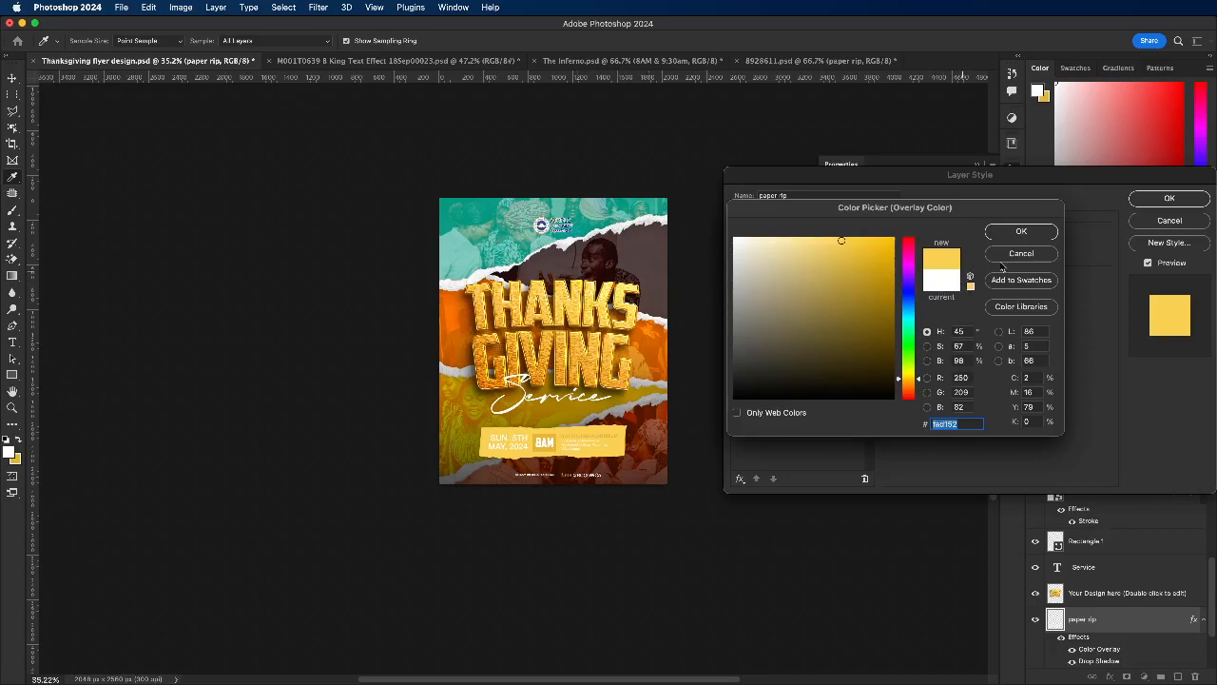
click(1025, 233)
click(1168, 197)
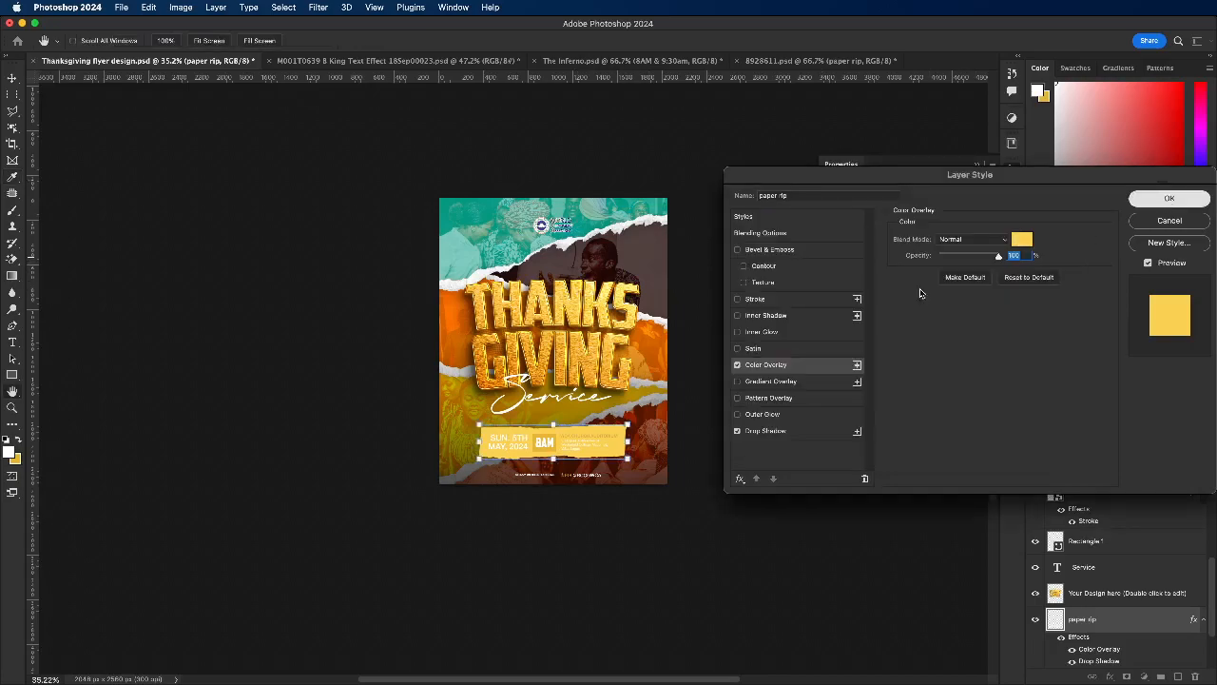
Step: Sample a gold tone from the title, darken it to brown 492d00 for the date text, and set the text's weight to Bold
scroll(510, 445, up, 3)
click(509, 445)
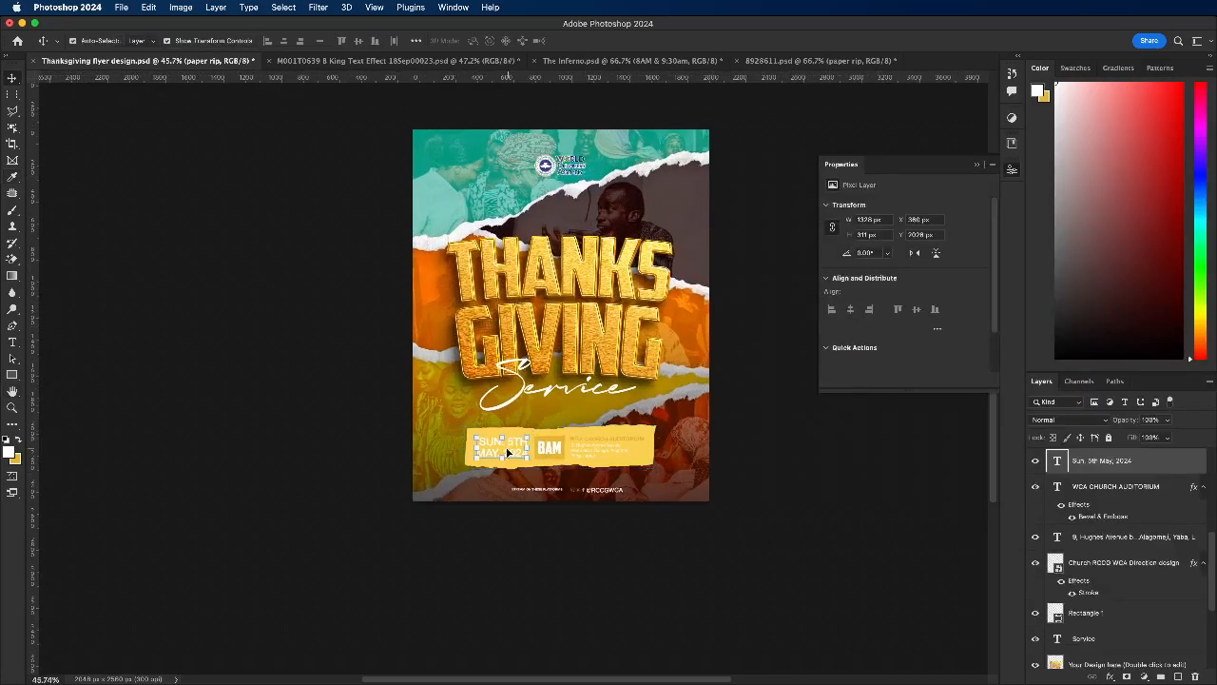
scroll(510, 445, up, 2)
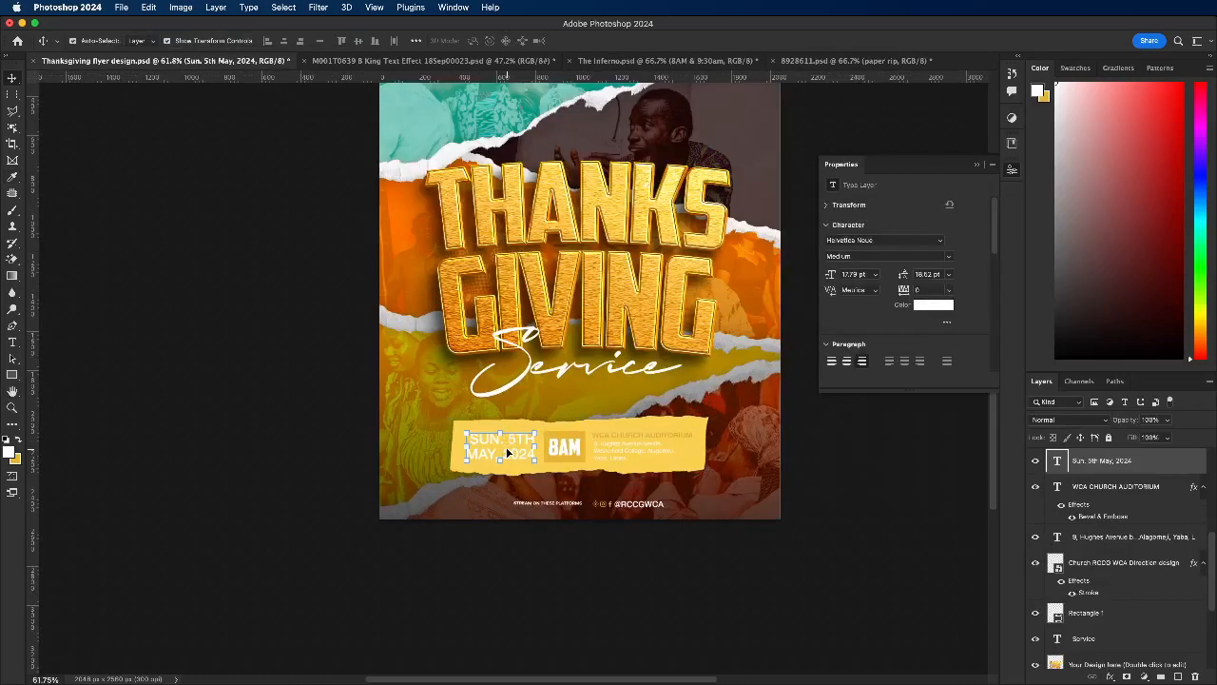
click(931, 310)
drag(853, 322, 919, 418)
click(522, 258)
mouse_move(873, 347)
mouse_down()
mouse_move(895, 374)
mouse_move(911, 355)
mouse_up()
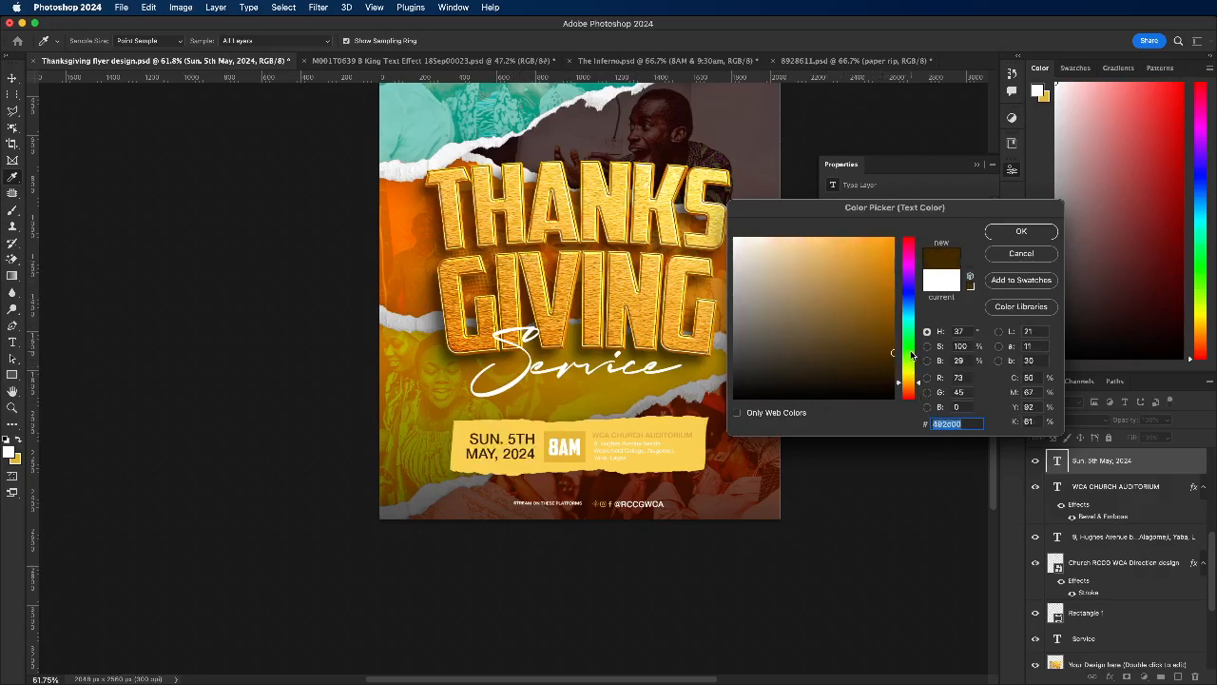
click(991, 232)
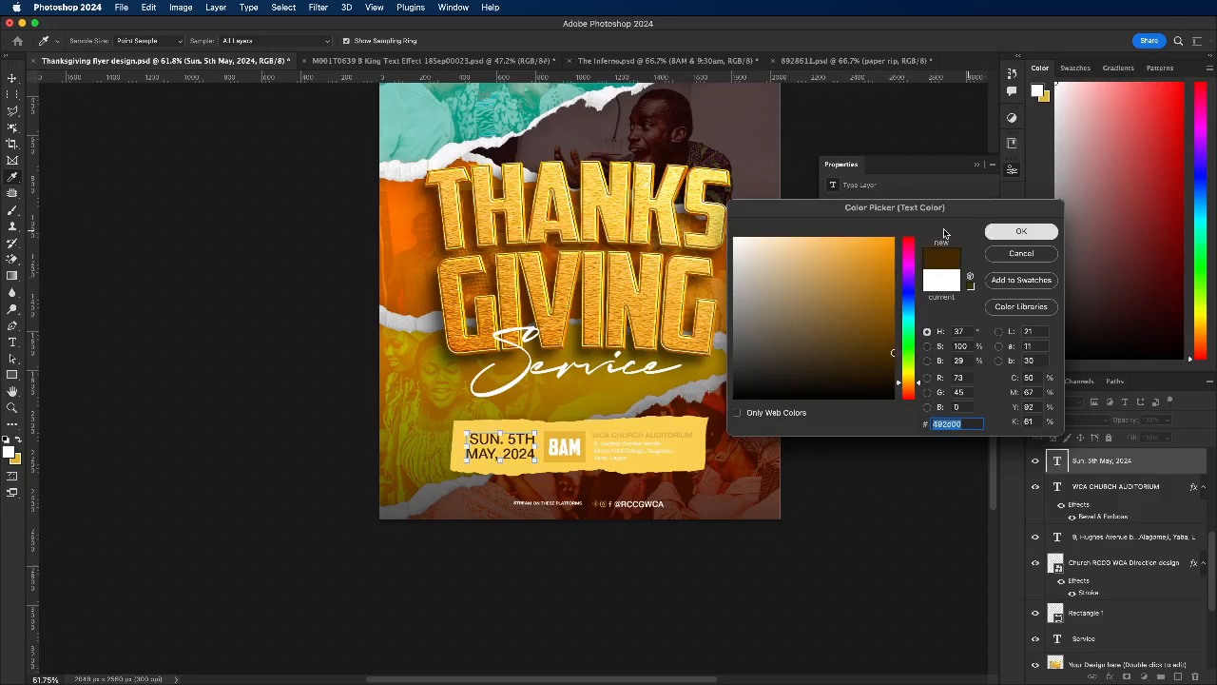
click(947, 257)
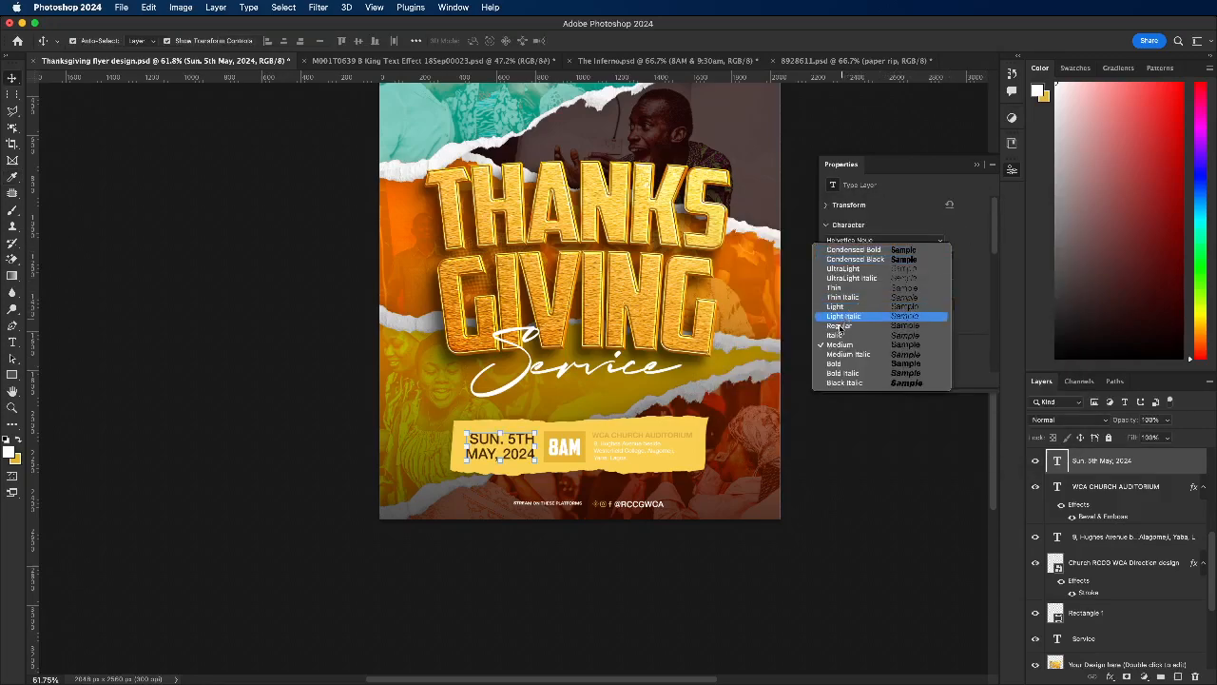
click(850, 365)
Step: Recolour the address text under the venue name to dark brown 482c00 sampled from the date text
click(621, 450)
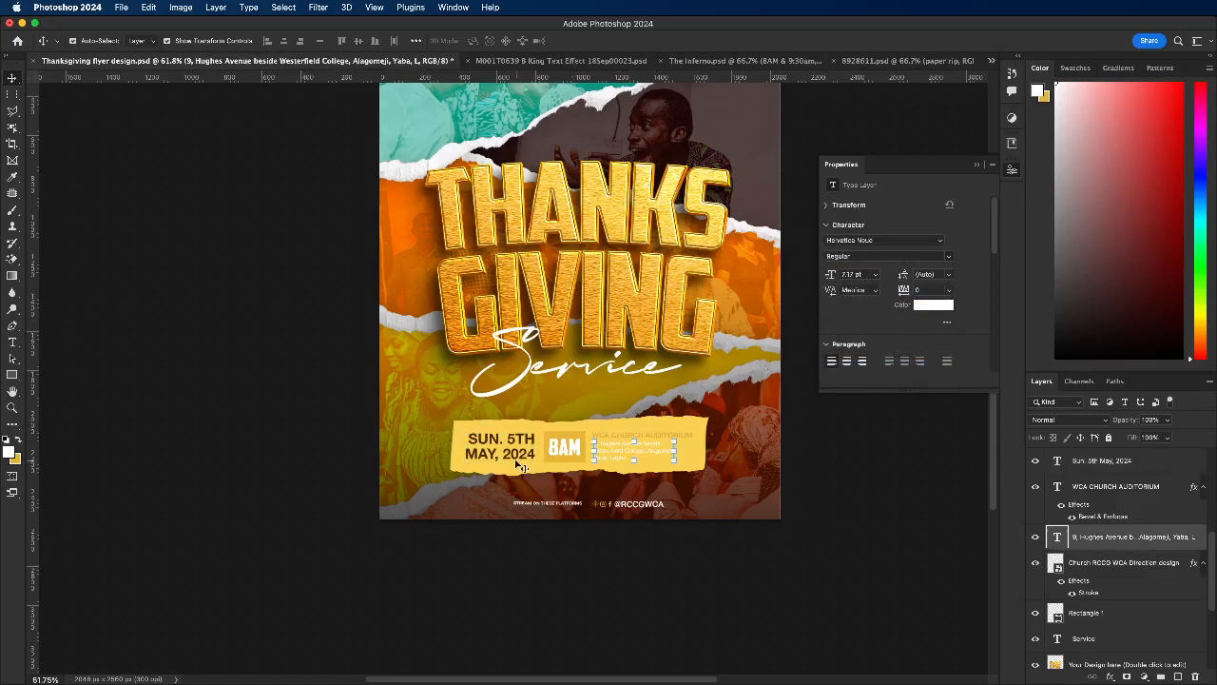
scroll(589, 448, up, 1)
scroll(591, 449, down, 5)
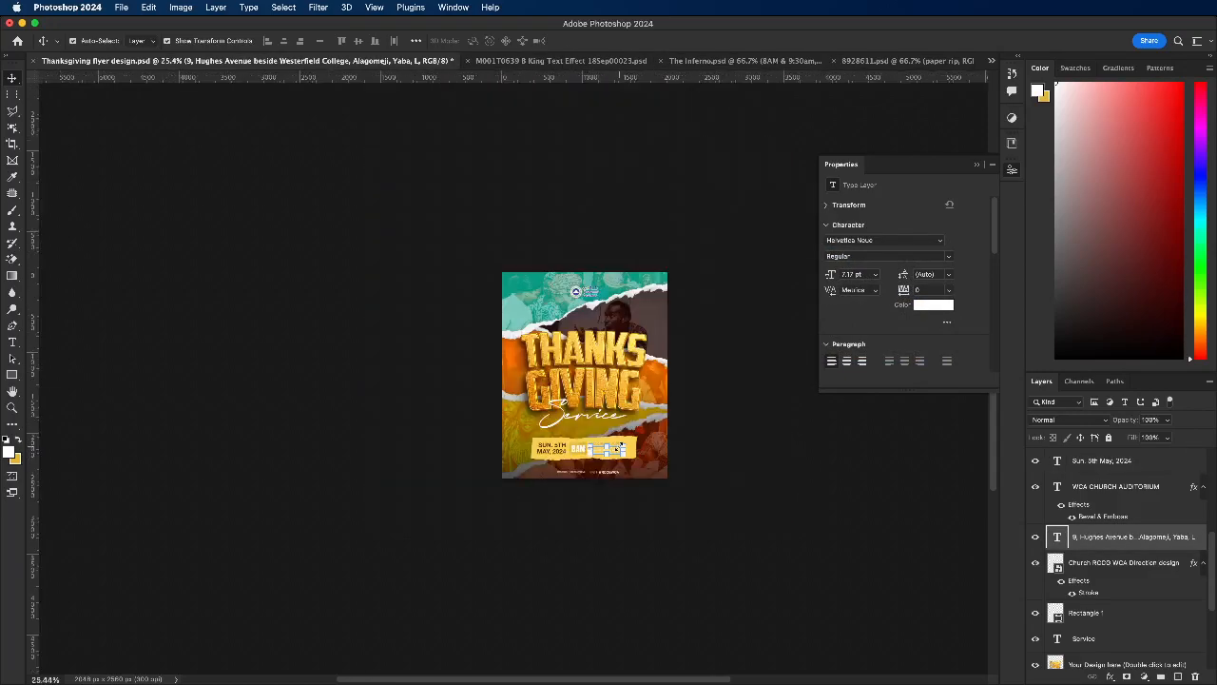
scroll(615, 448, up, 6)
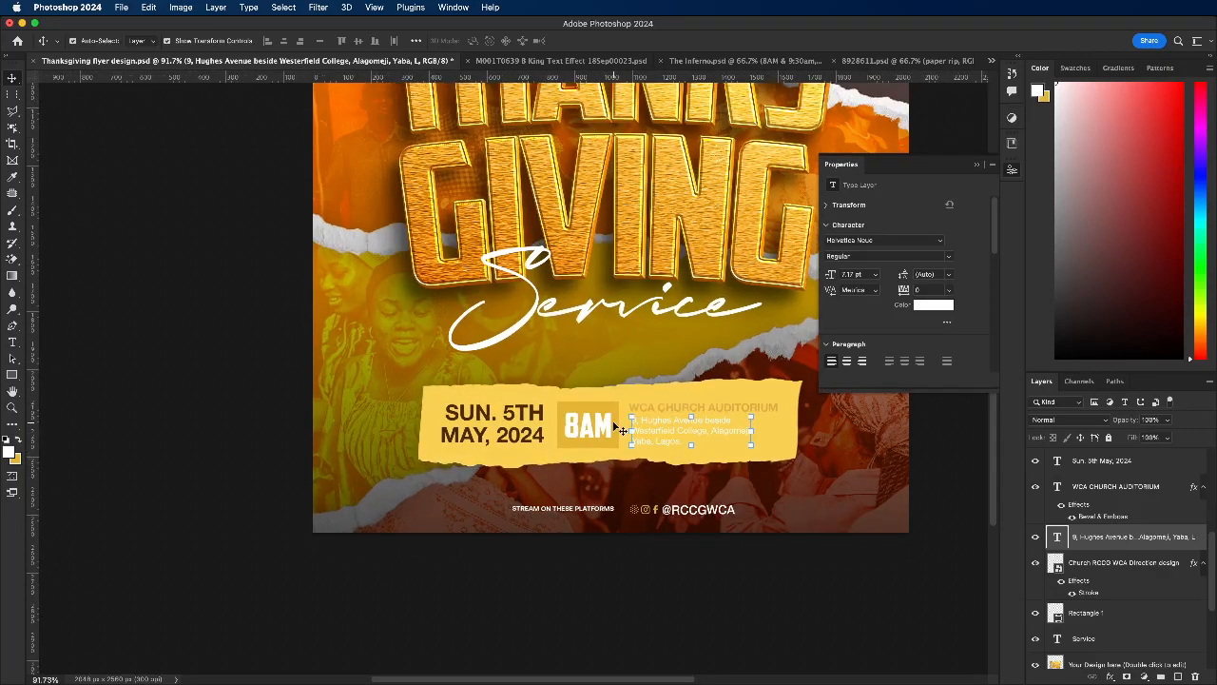
scroll(623, 430, up, 1)
click(670, 434)
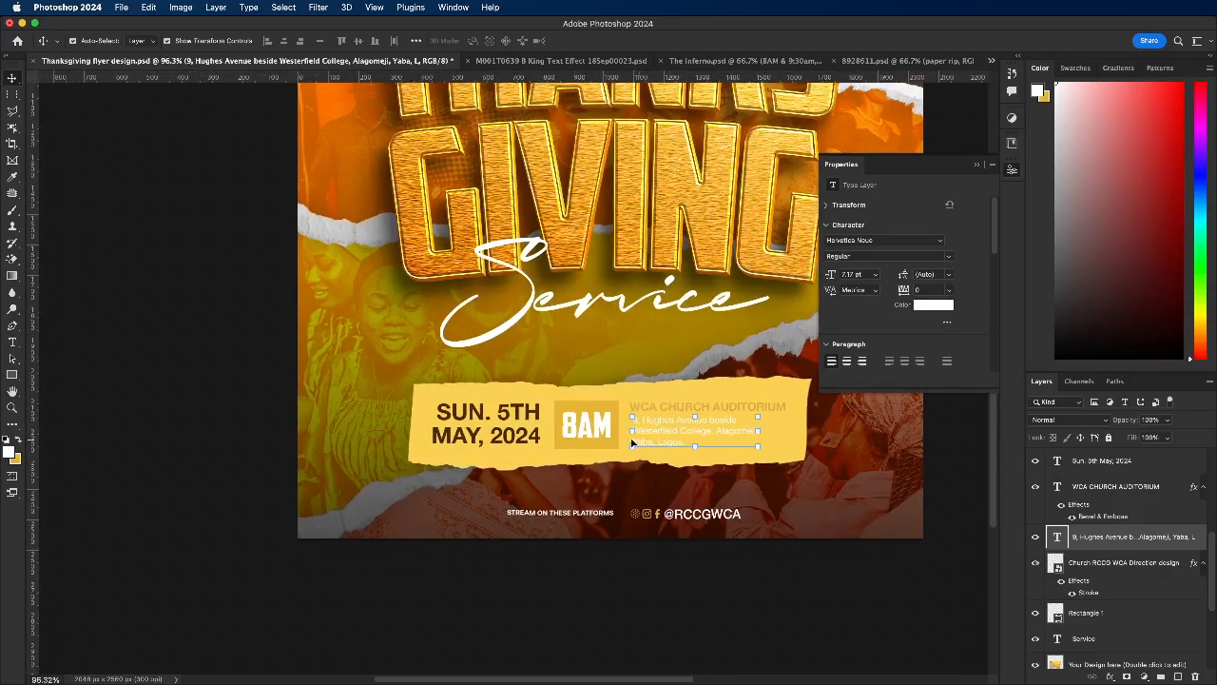
double_click(633, 441)
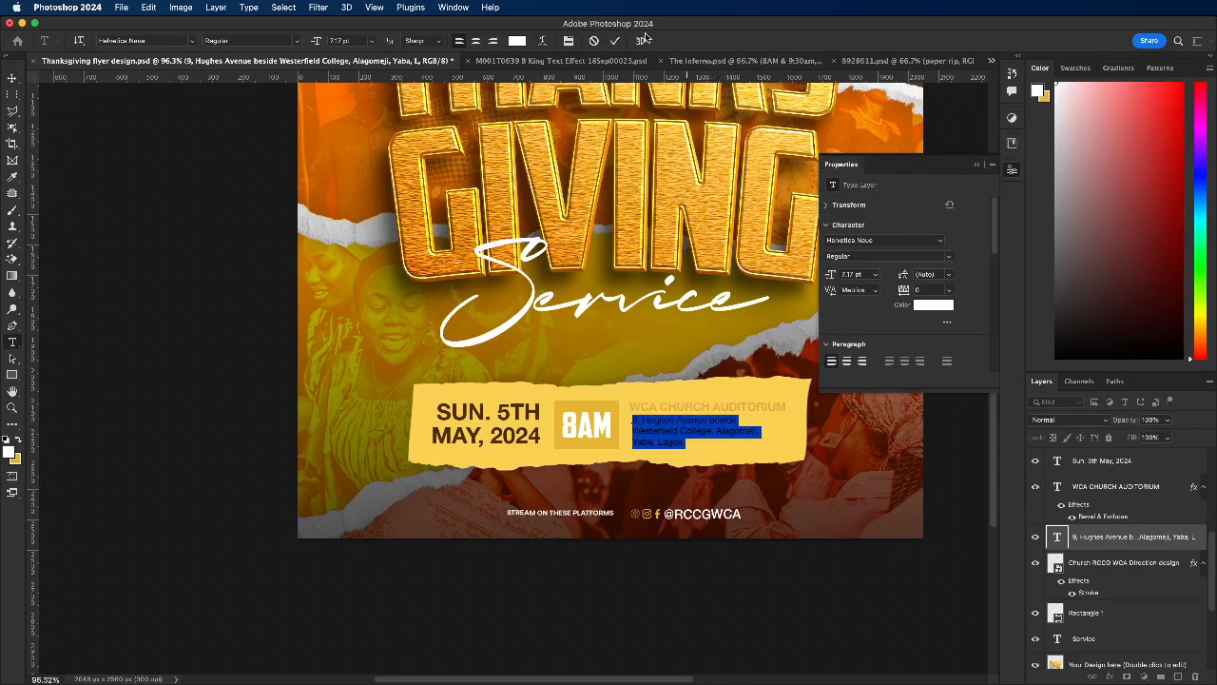
click(614, 42)
key(v)
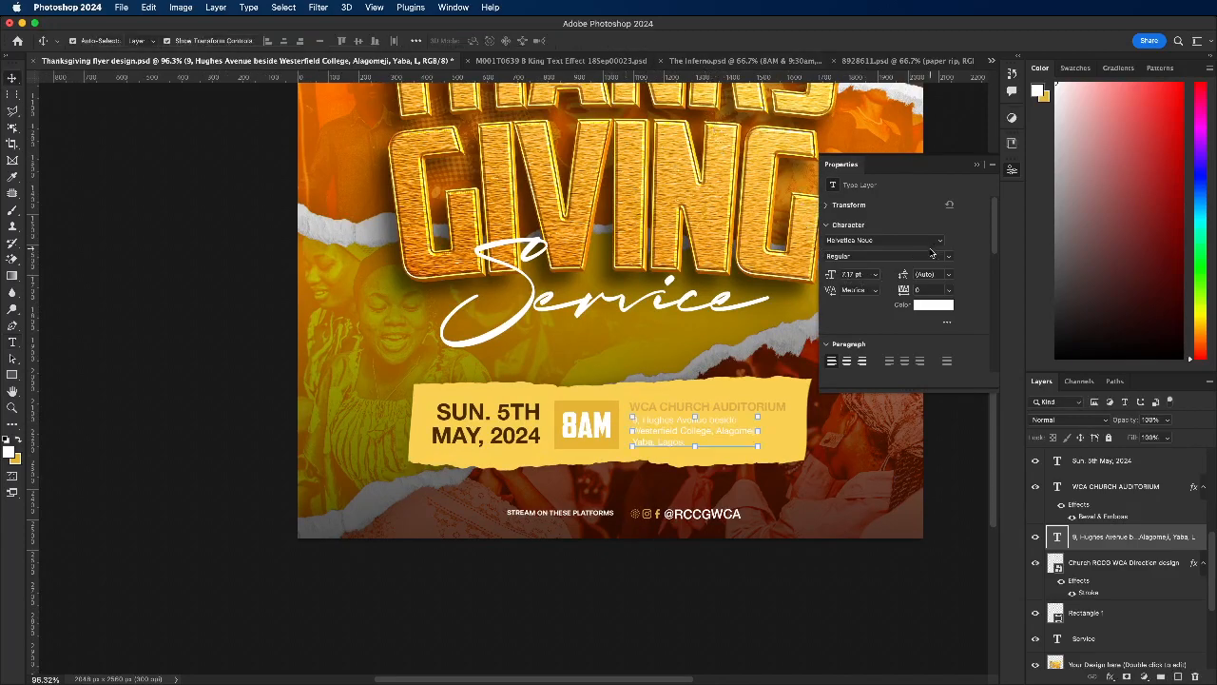
click(934, 306)
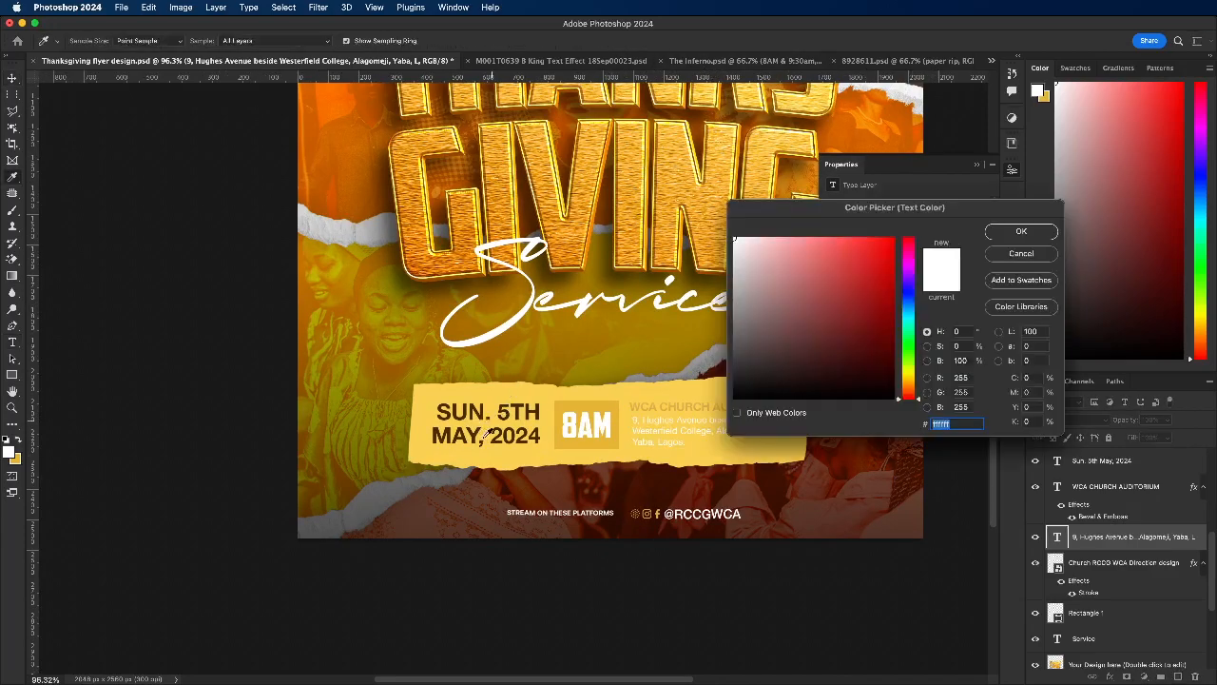
scroll(502, 432, up, 1)
click(502, 433)
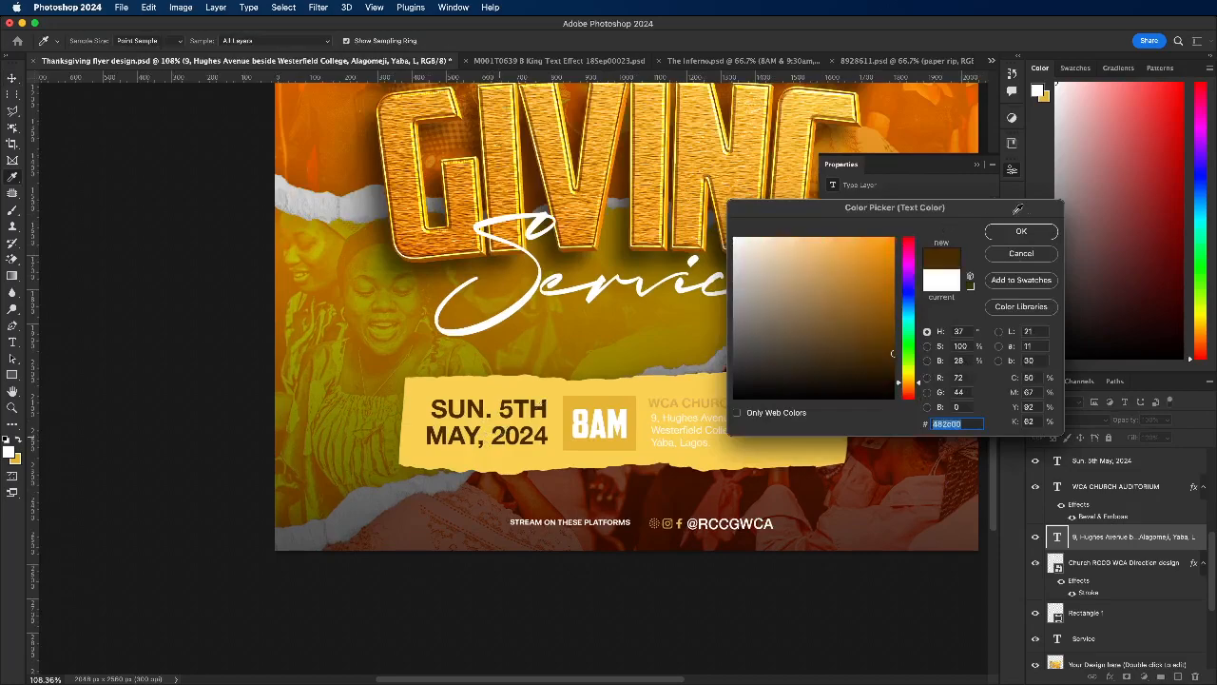
click(1023, 233)
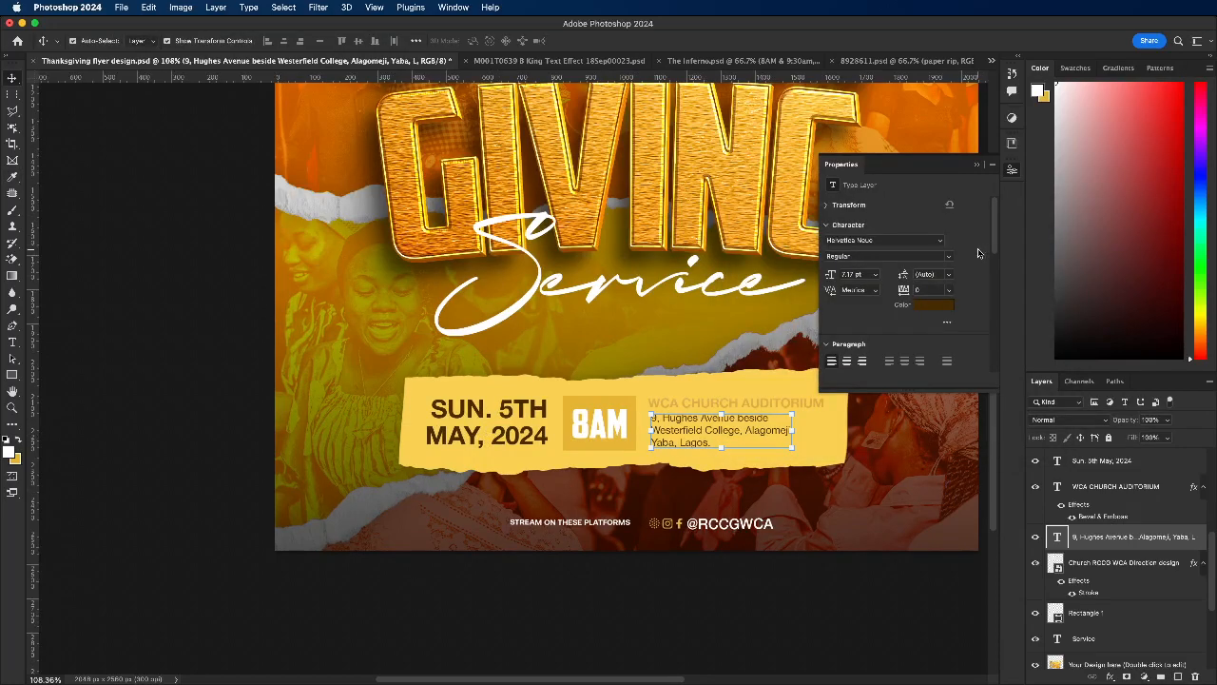
Step: Set the address text's font weight to Medium
click(949, 259)
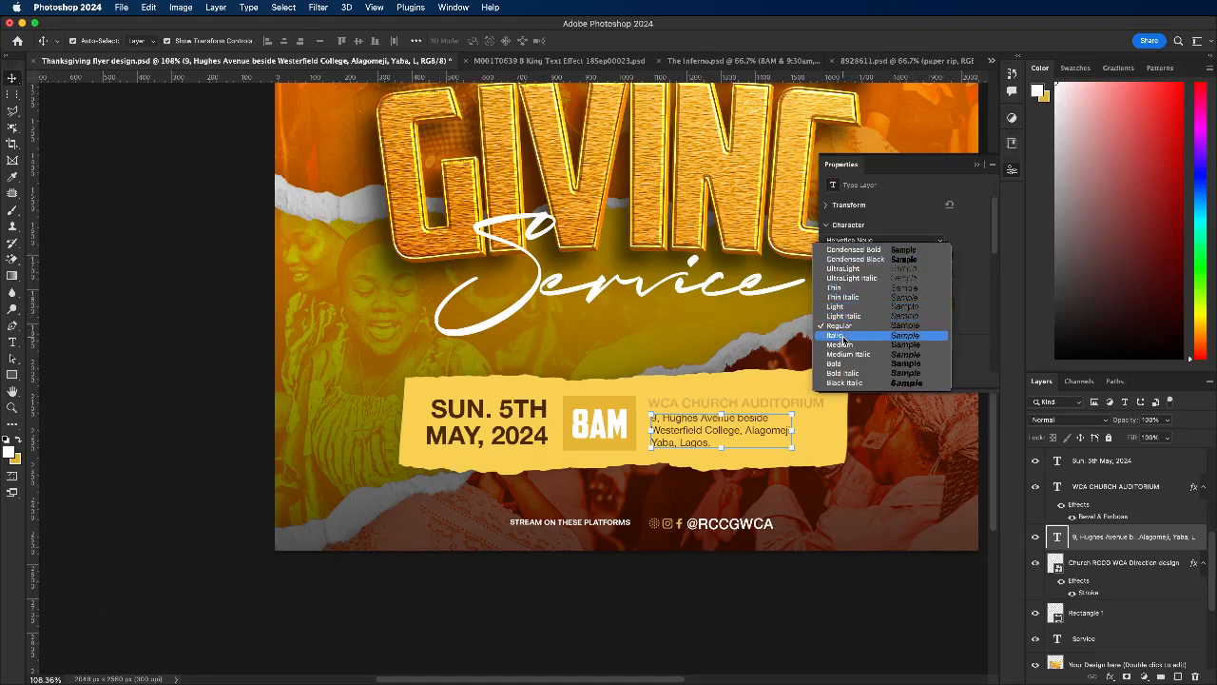
click(767, 421)
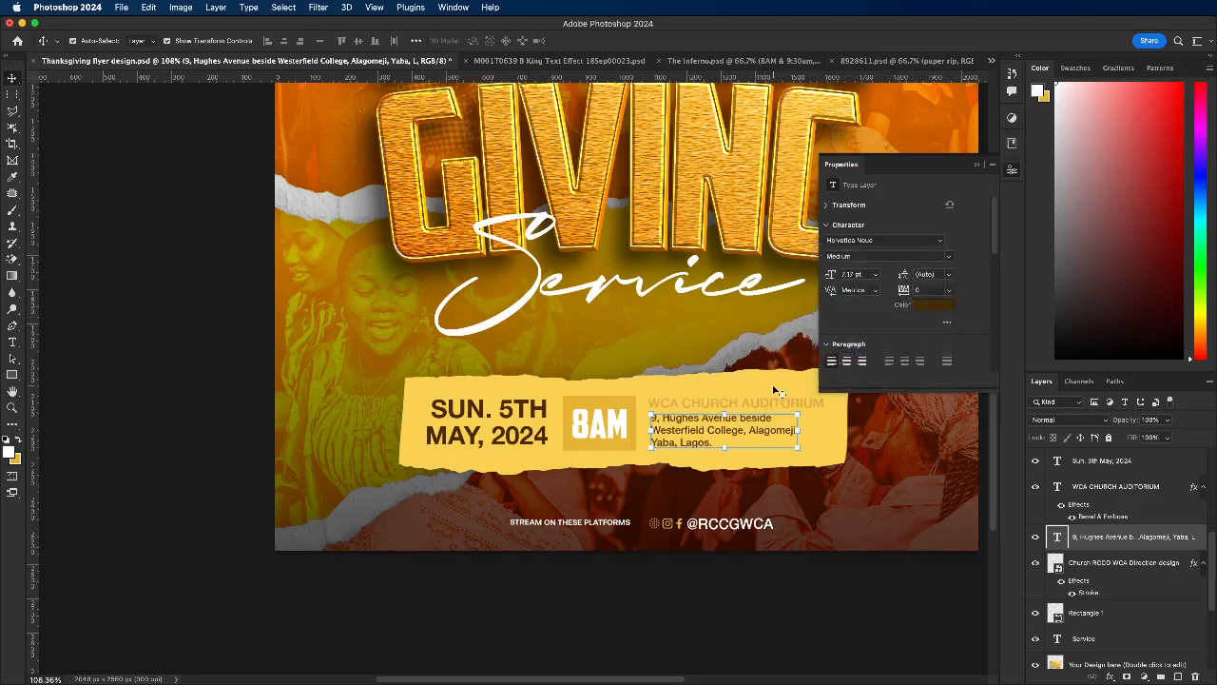
click(774, 388)
Step: Change the WCA CHURCH AUDITORIUM text colour to brown 482c00 sampled from the date text
click(781, 403)
click(931, 306)
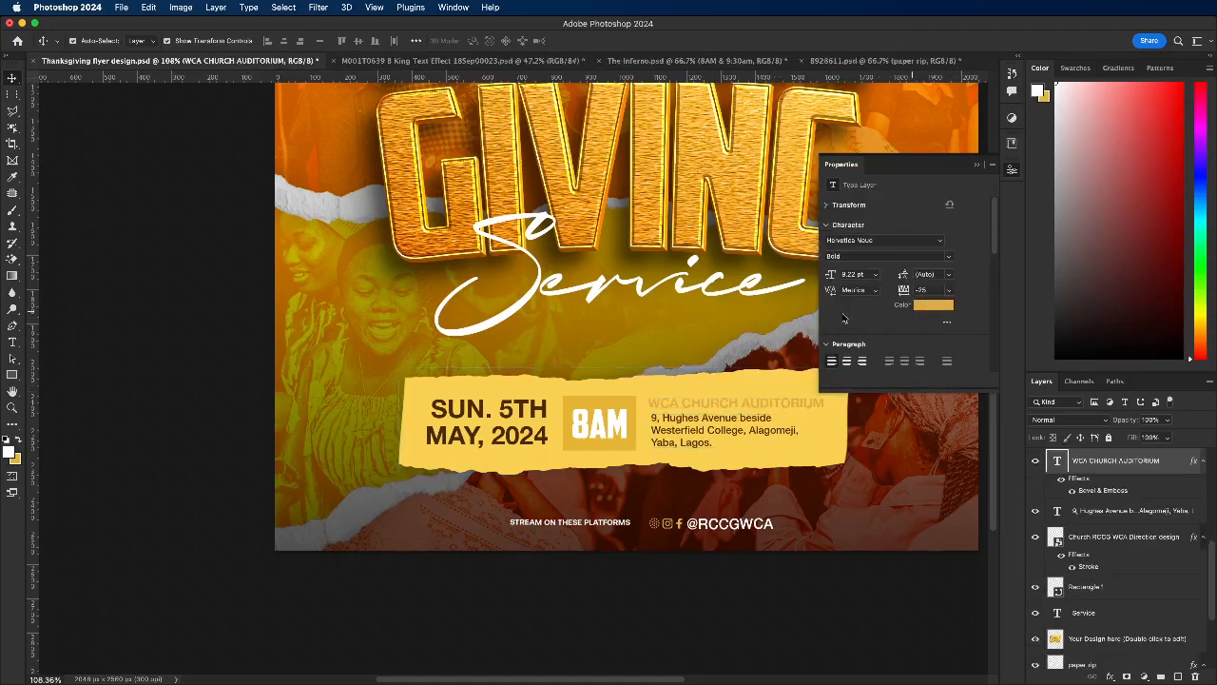
click(526, 400)
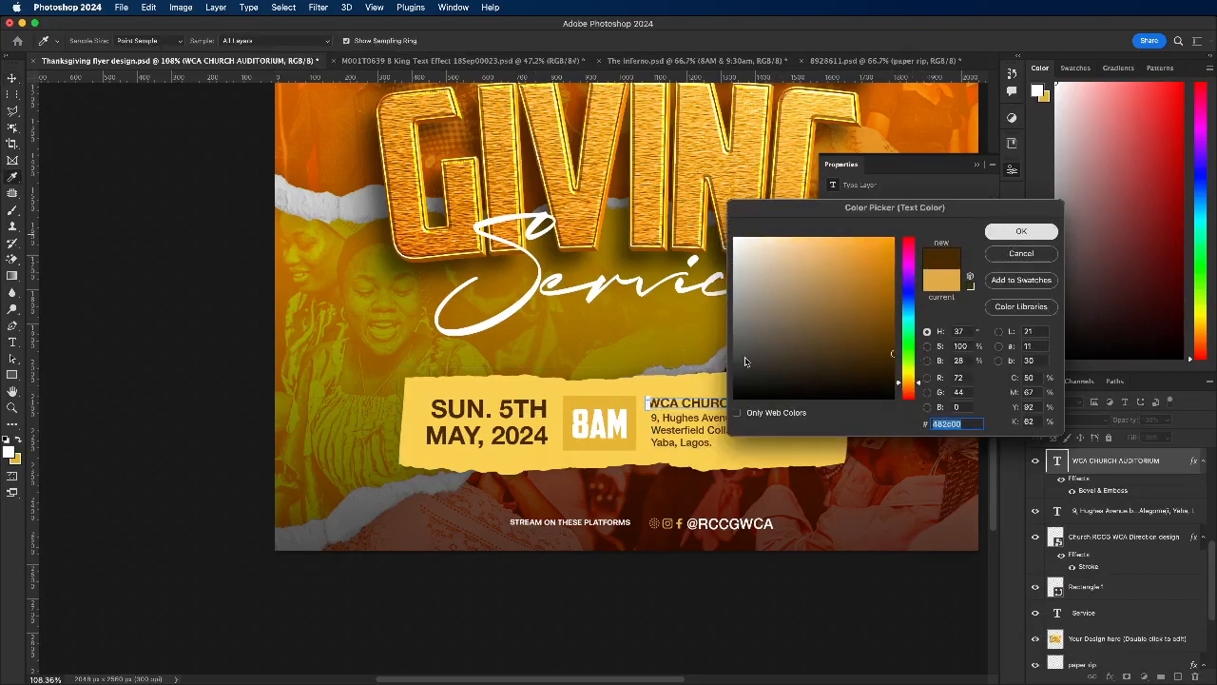
click(1021, 234)
Step: Fill the rectangle behind the 8AM text with the recently used dark brown
click(601, 412)
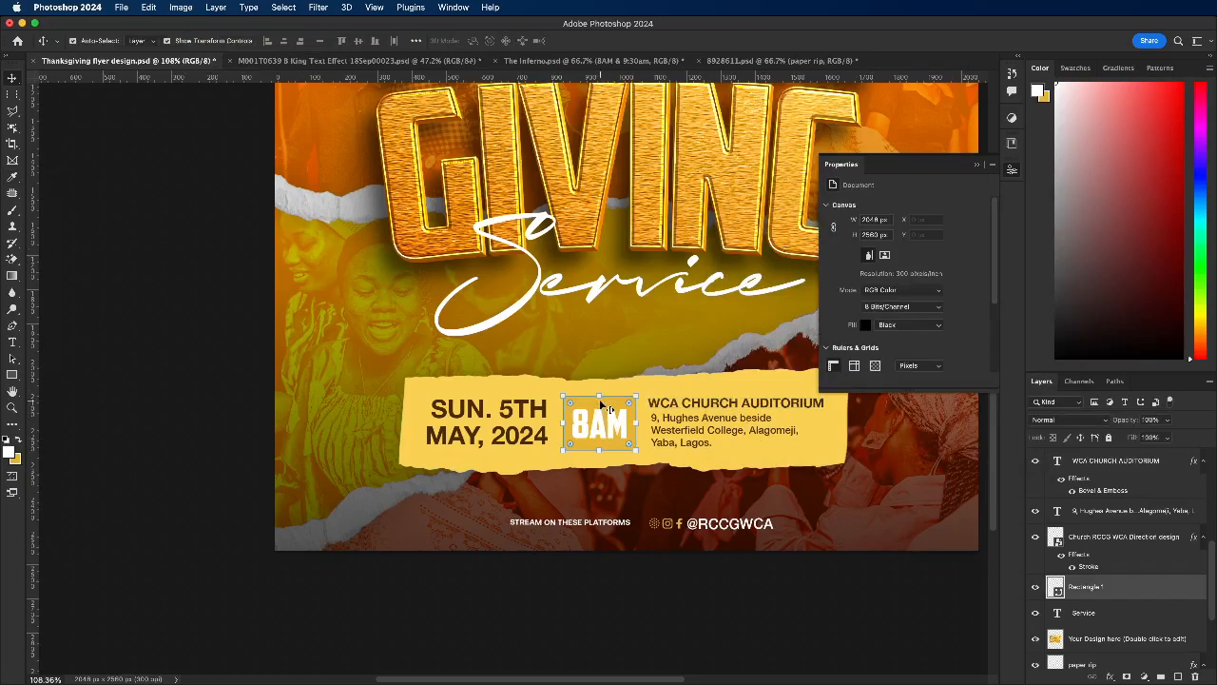
click(864, 297)
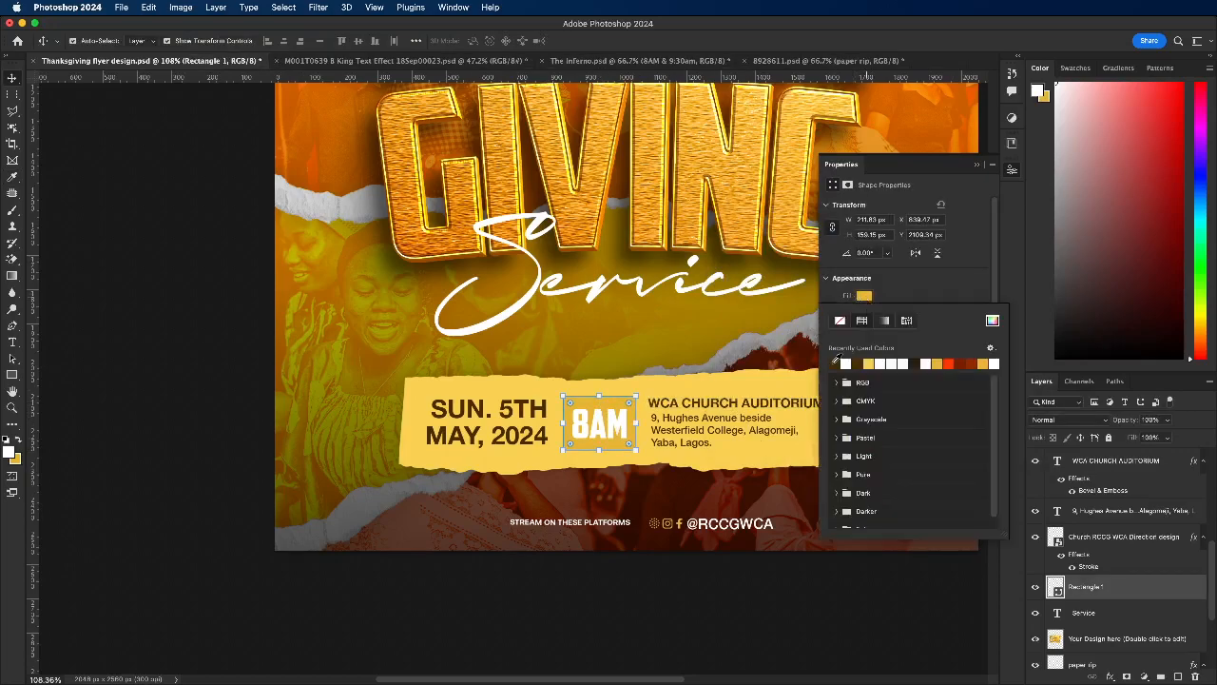
click(835, 364)
click(244, 350)
scroll(599, 390, down, 3)
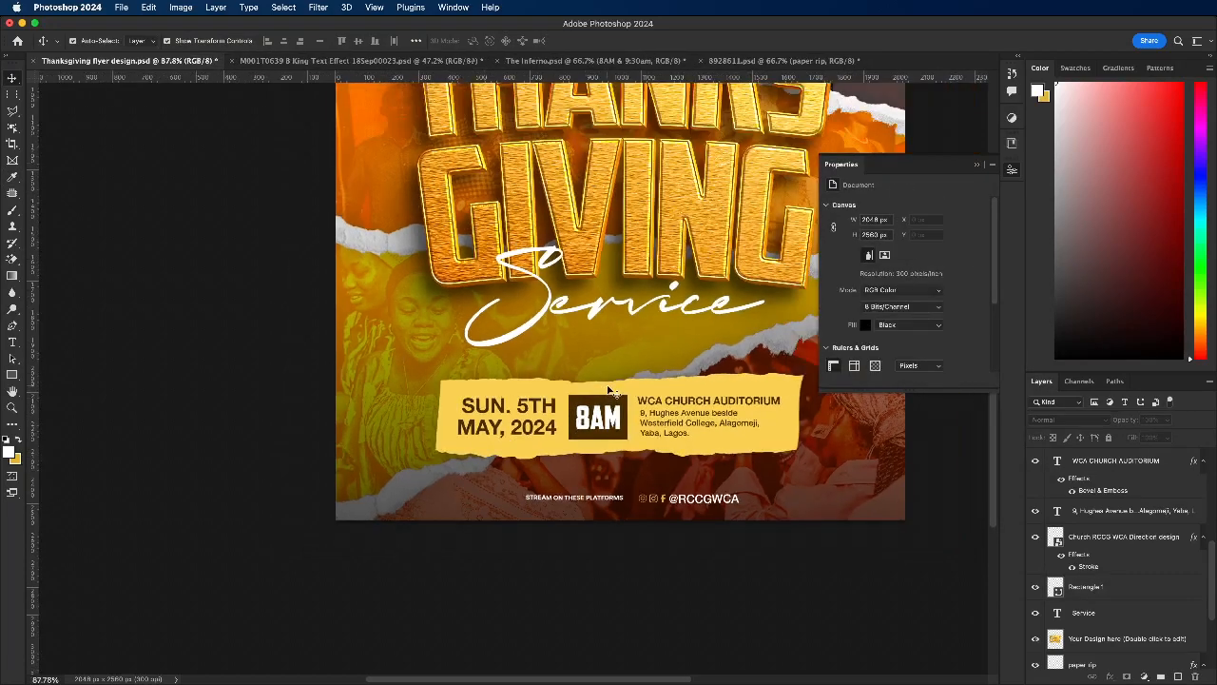
scroll(618, 418, down, 3)
Step: Set the blend mode of the rectangle behind 8AM to Hard Light
click(609, 413)
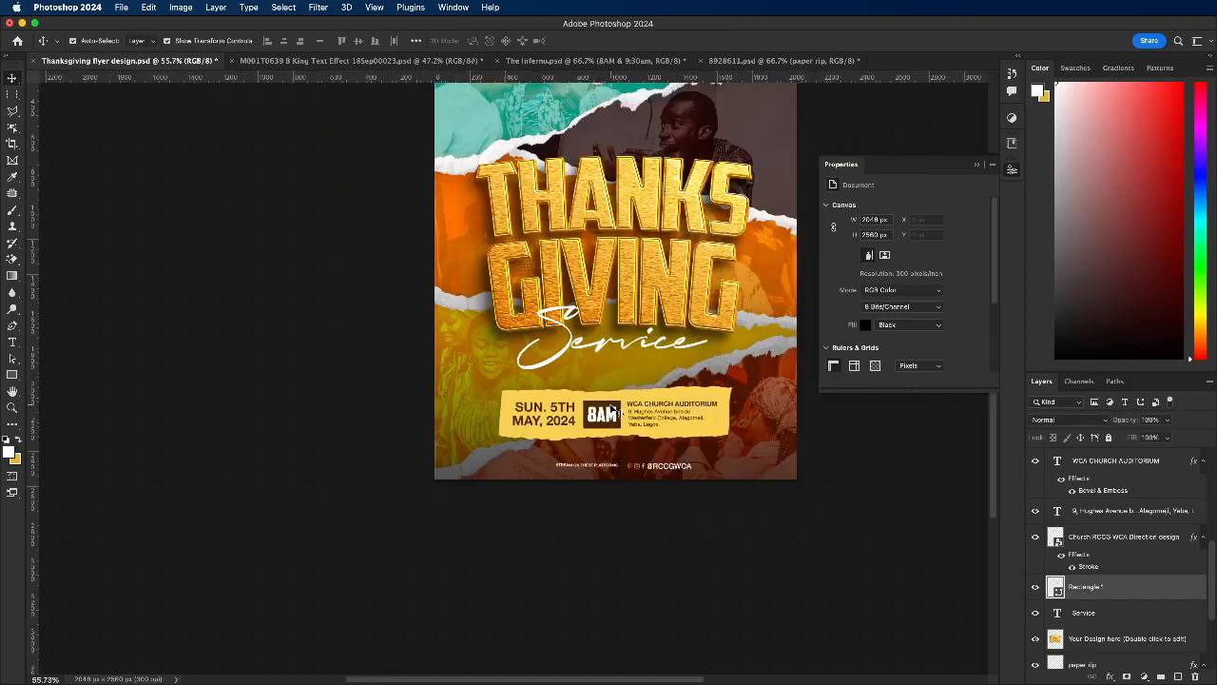
click(1047, 422)
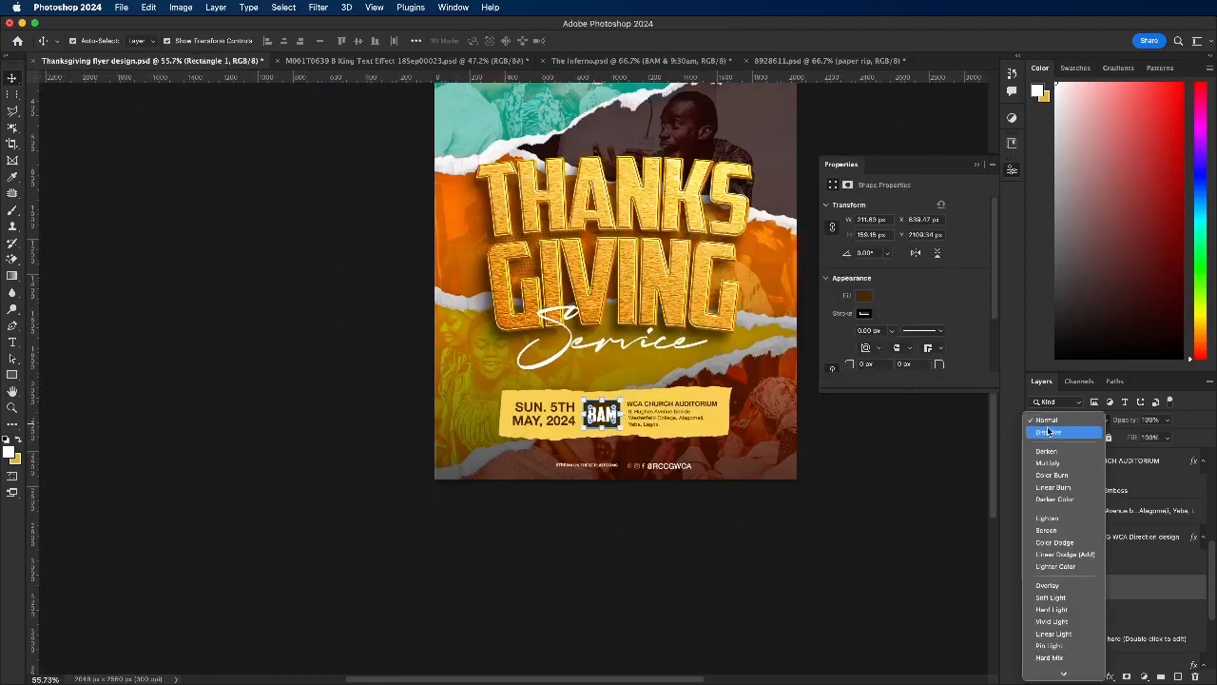
click(1068, 614)
click(842, 530)
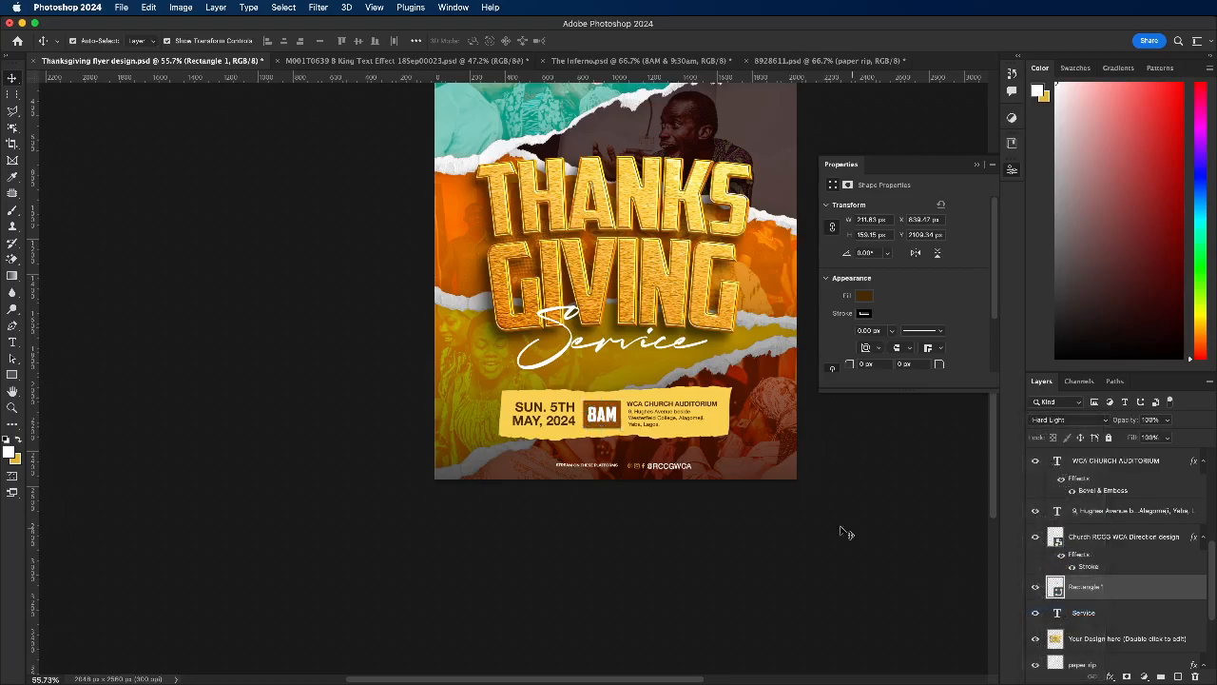
Step: Examine the recoloured event details on the torn-paper panel up close and against the whole flyer
scroll(568, 386, up, 1)
scroll(568, 386, up, 3)
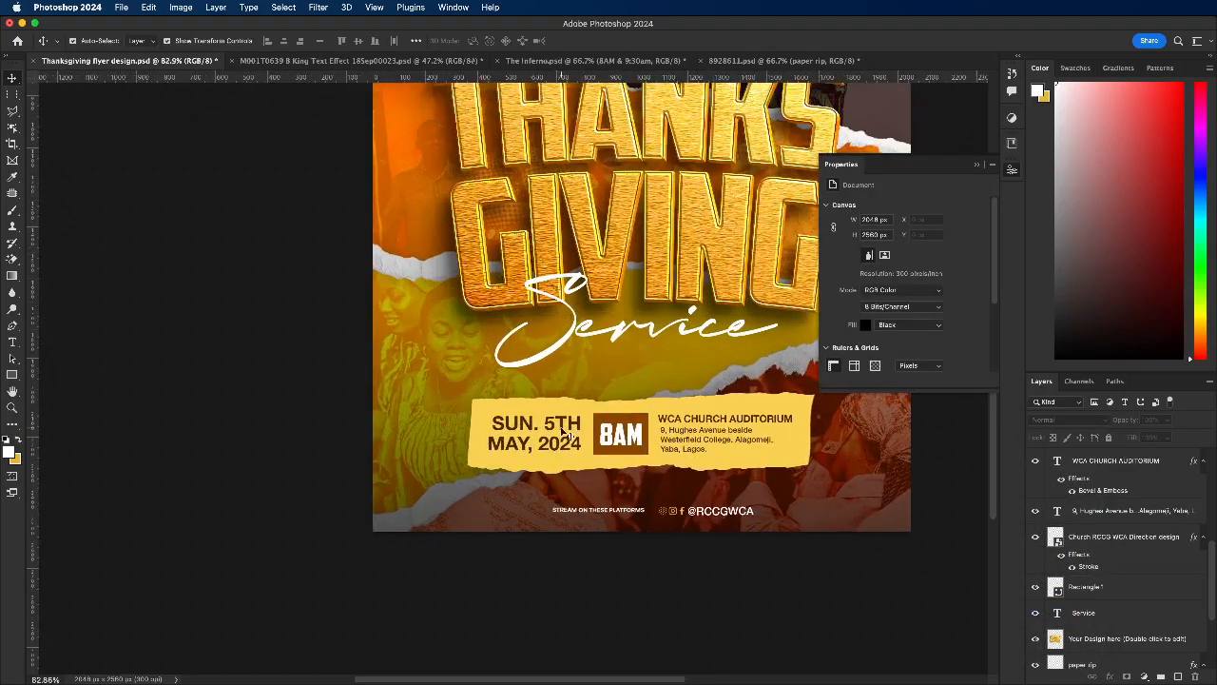
scroll(523, 398, down, 2)
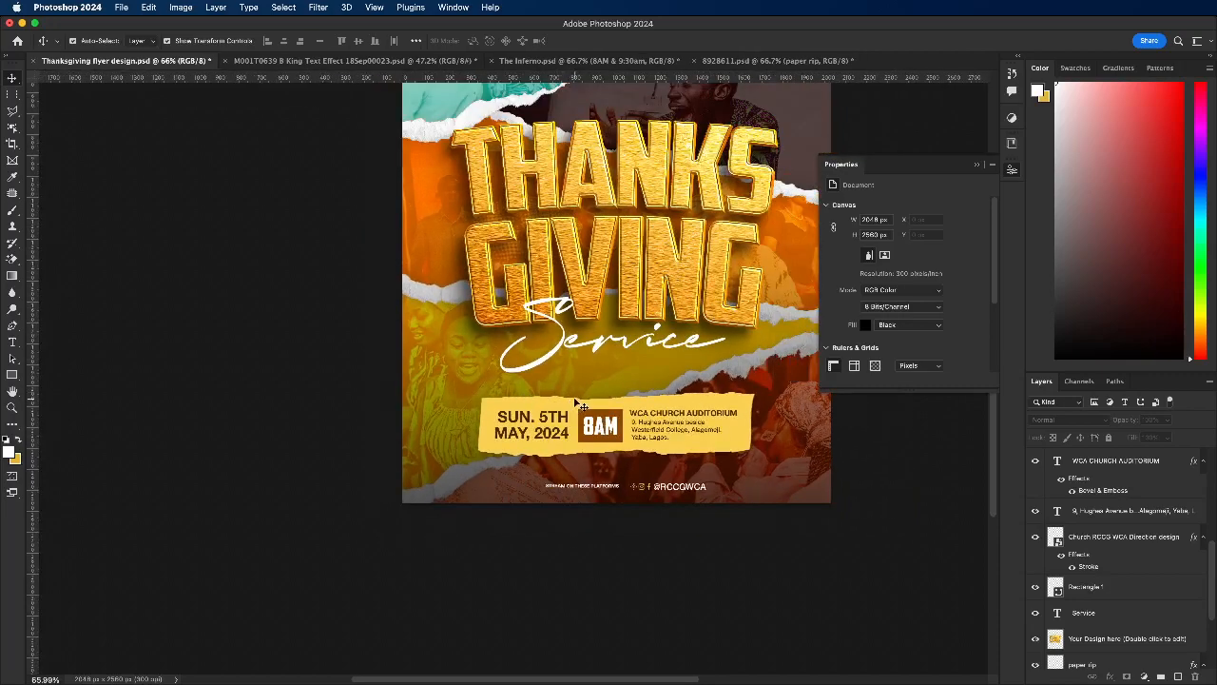
scroll(577, 405, up, 1)
scroll(547, 405, down, 3)
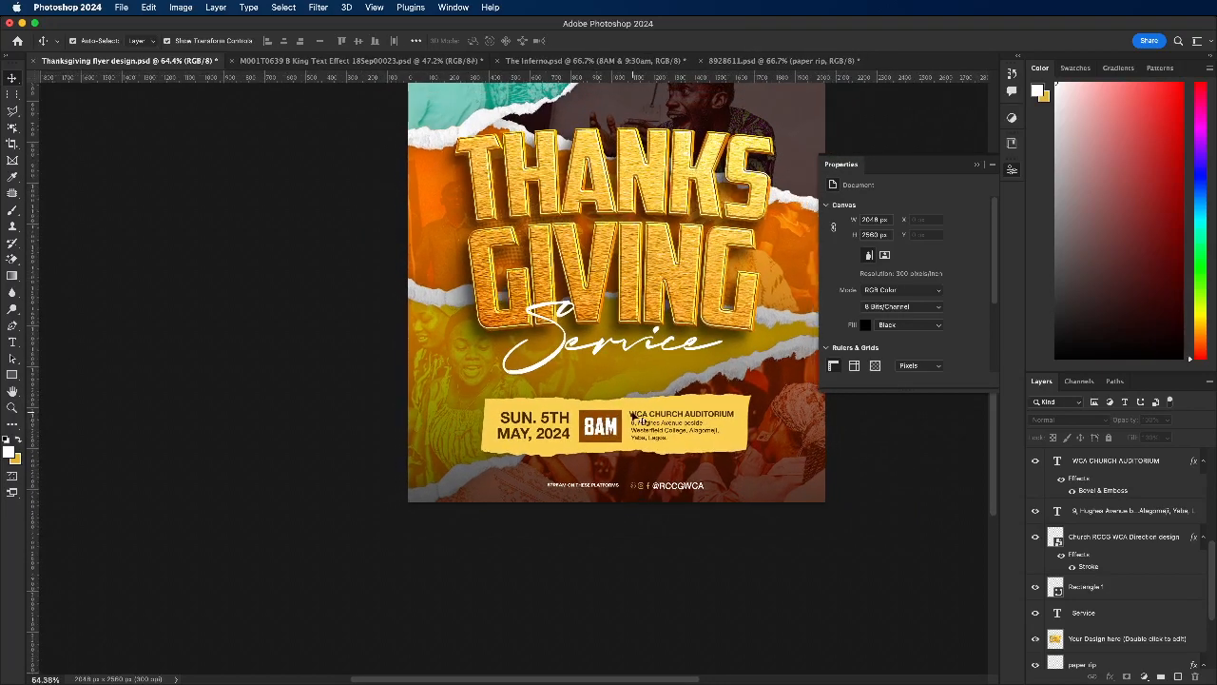
scroll(555, 431, down, 3)
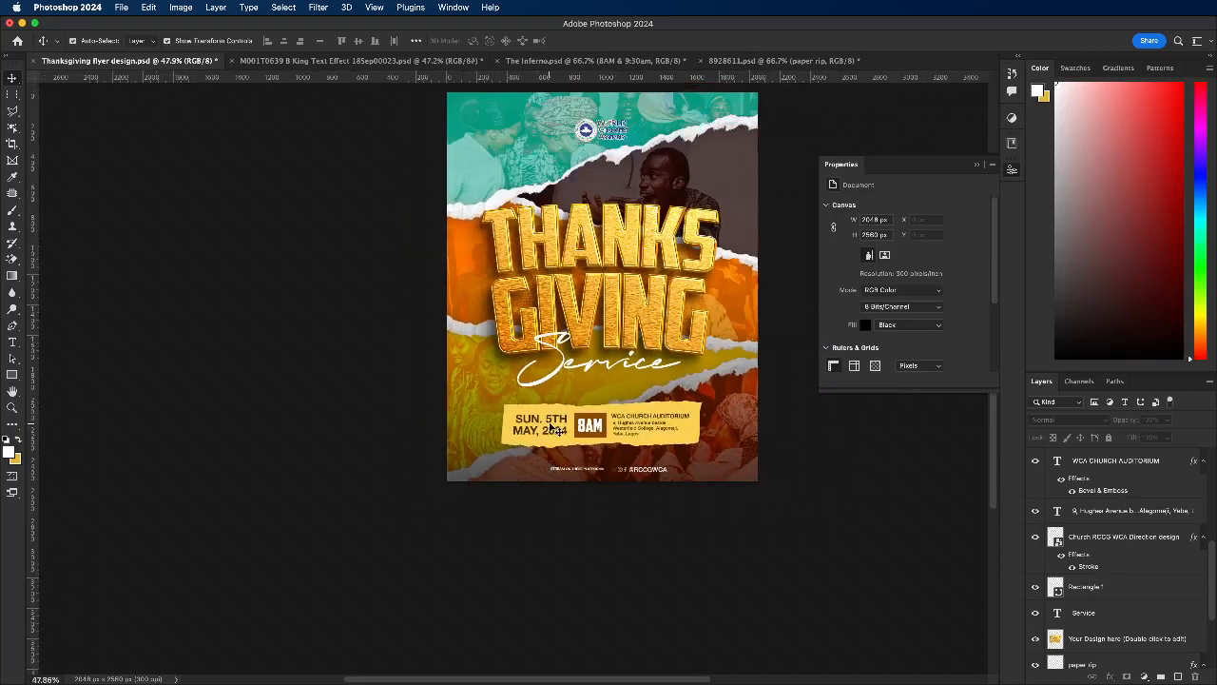
Step: Replace the missing font of the STREAM ON THESE PLATFORMS text with Helvetica Neue Medium
scroll(547, 480, up, 5)
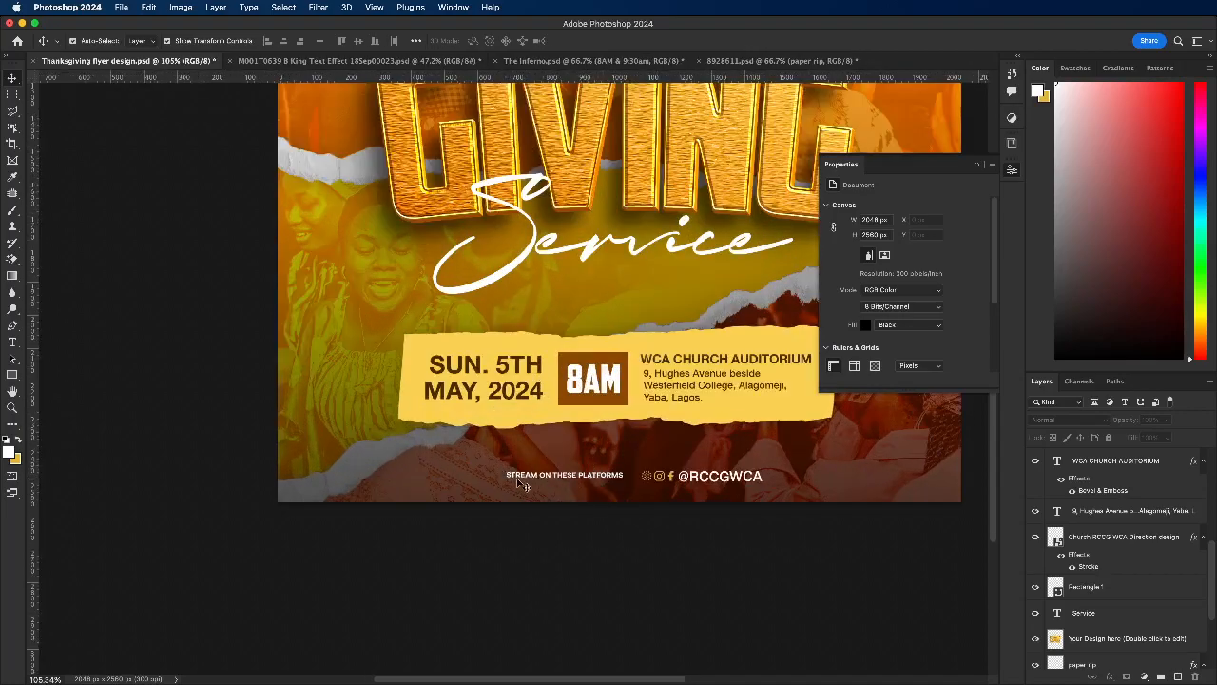
double_click(514, 477)
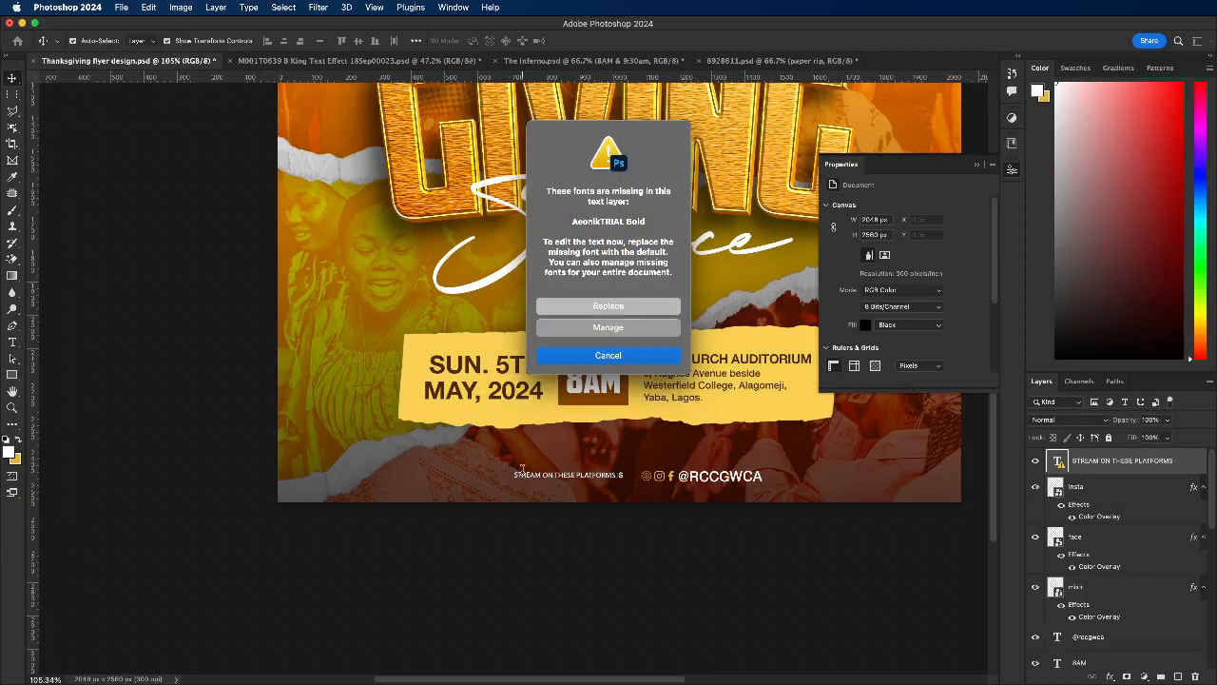
click(865, 240)
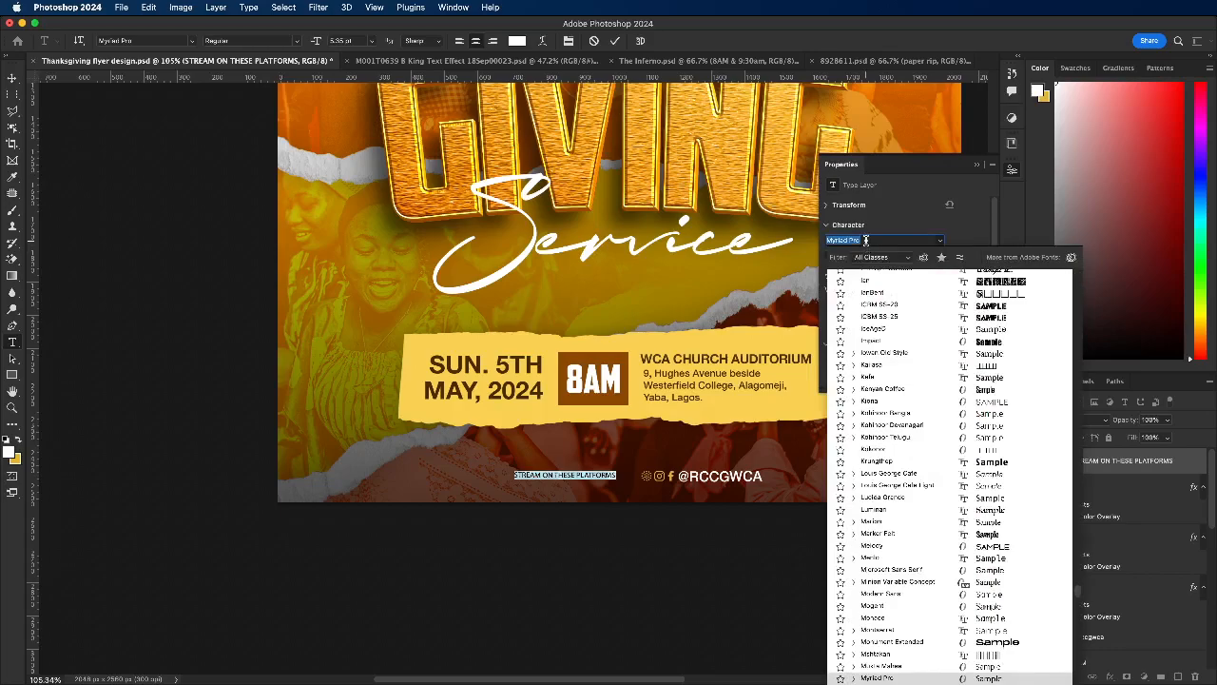
text(heav)
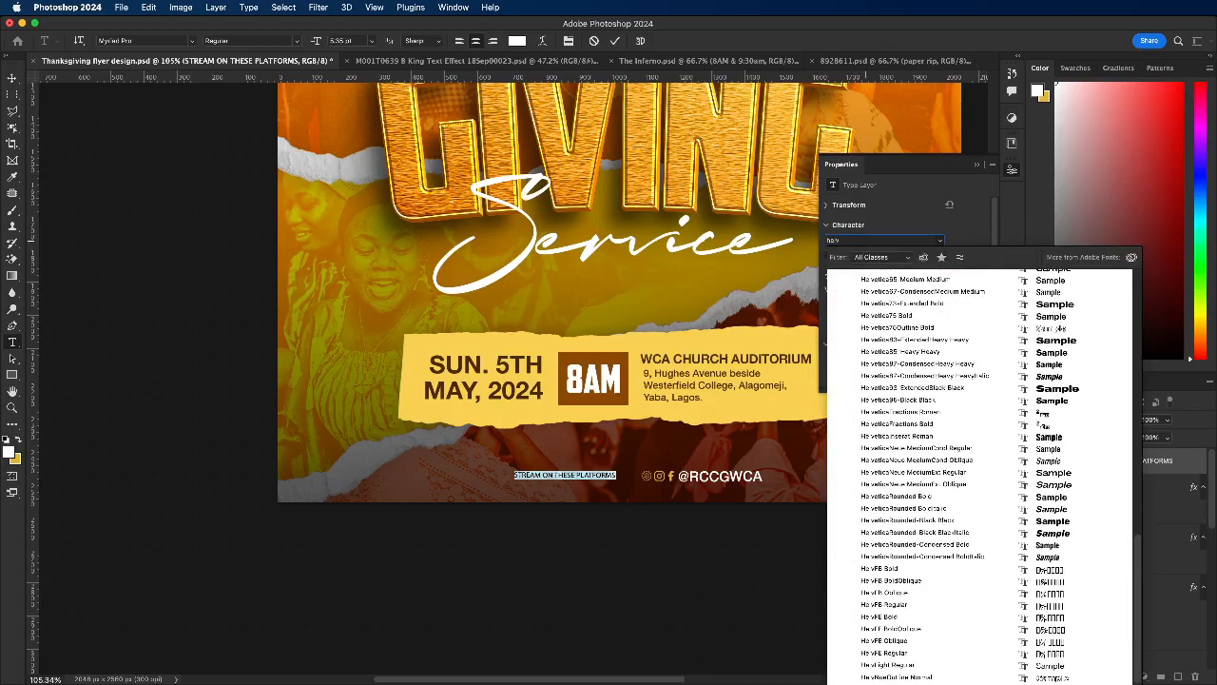
scroll(900, 383, up, 3)
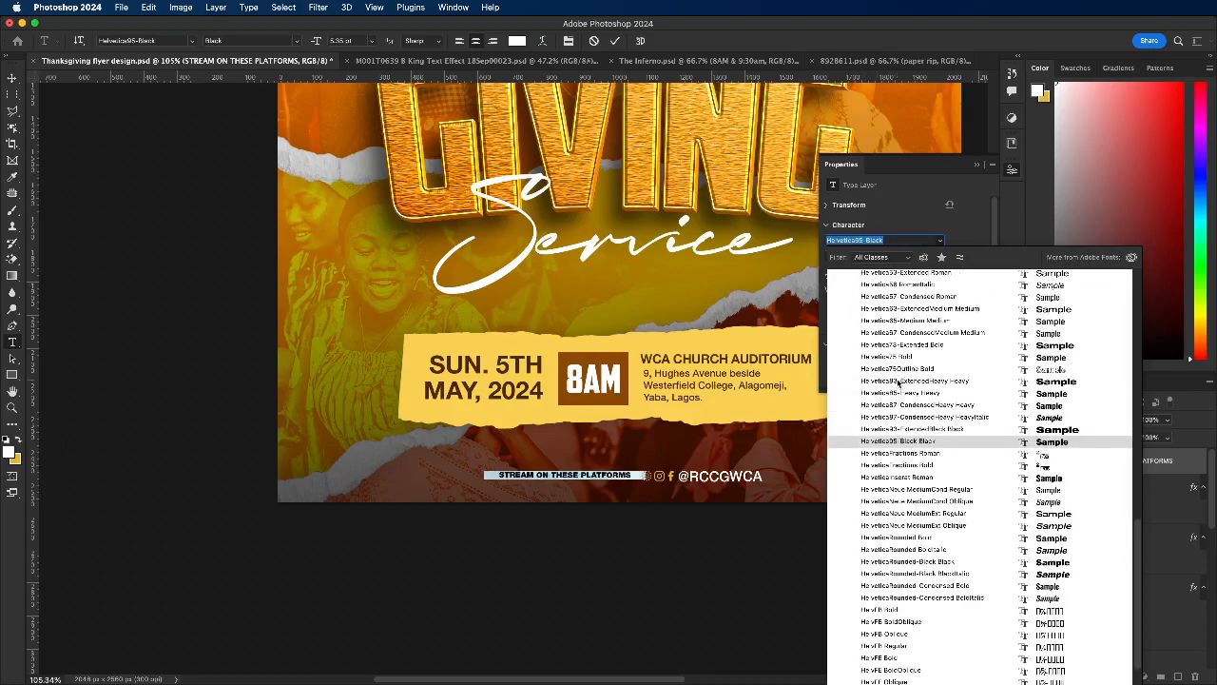
scroll(899, 380, up, 5)
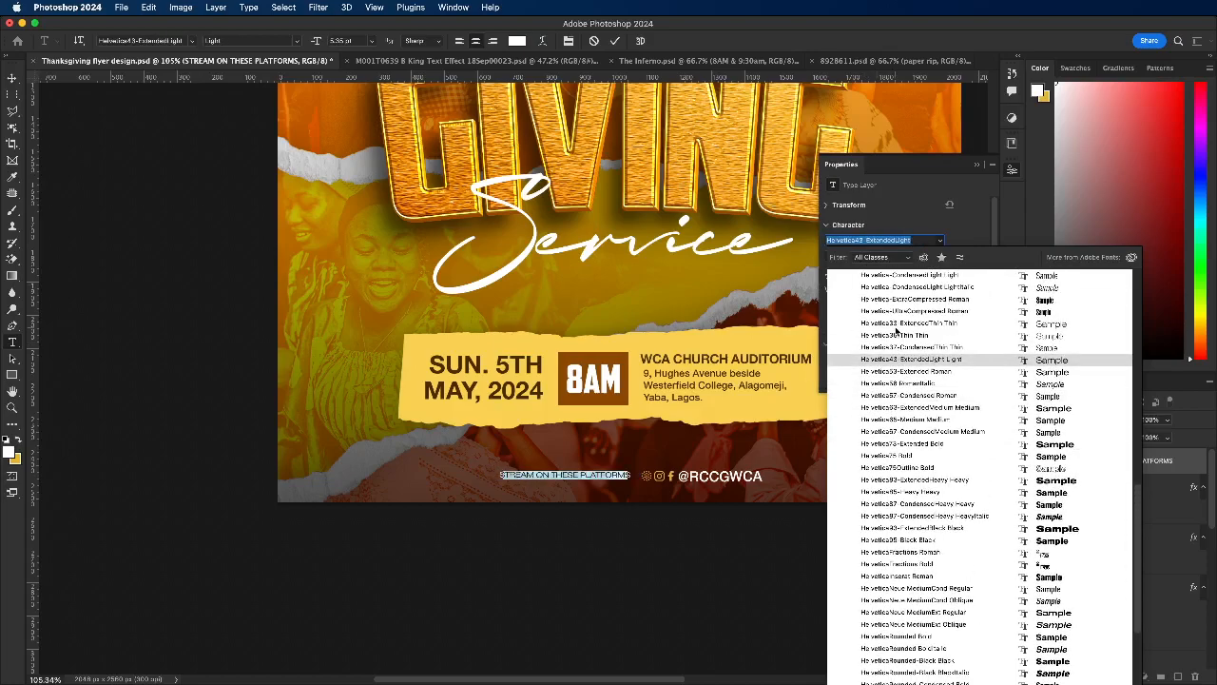
scroll(905, 381, up, 5)
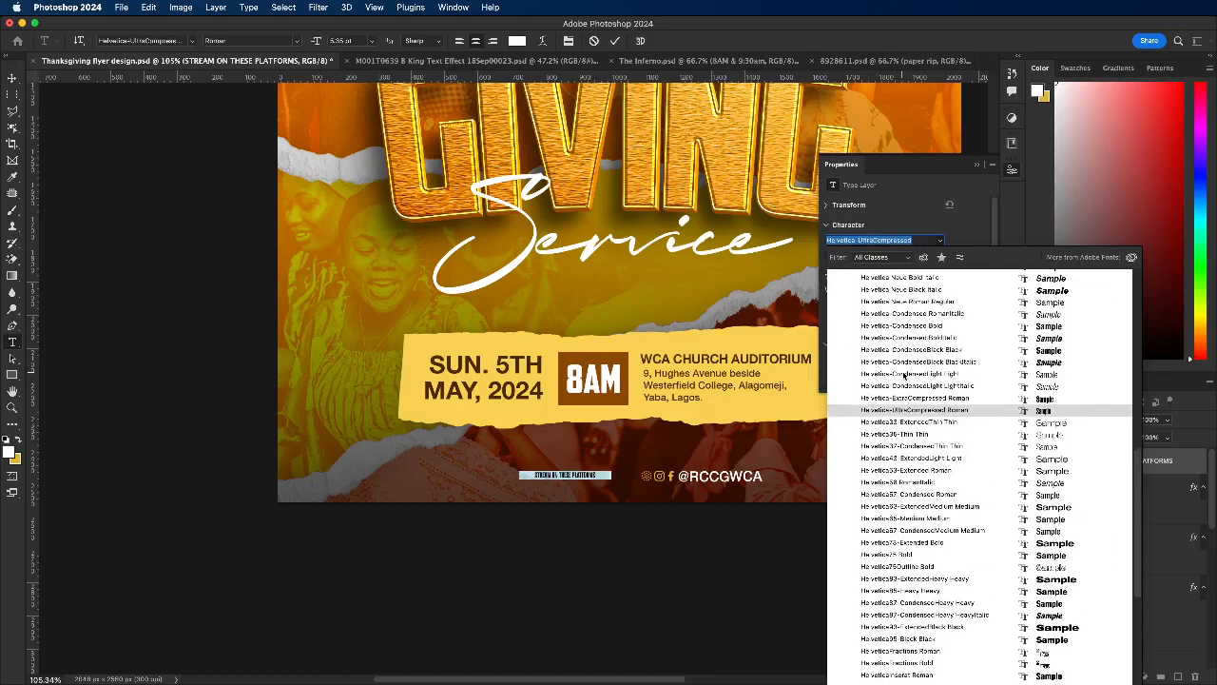
scroll(903, 375, up, 2)
scroll(904, 390, up, 2)
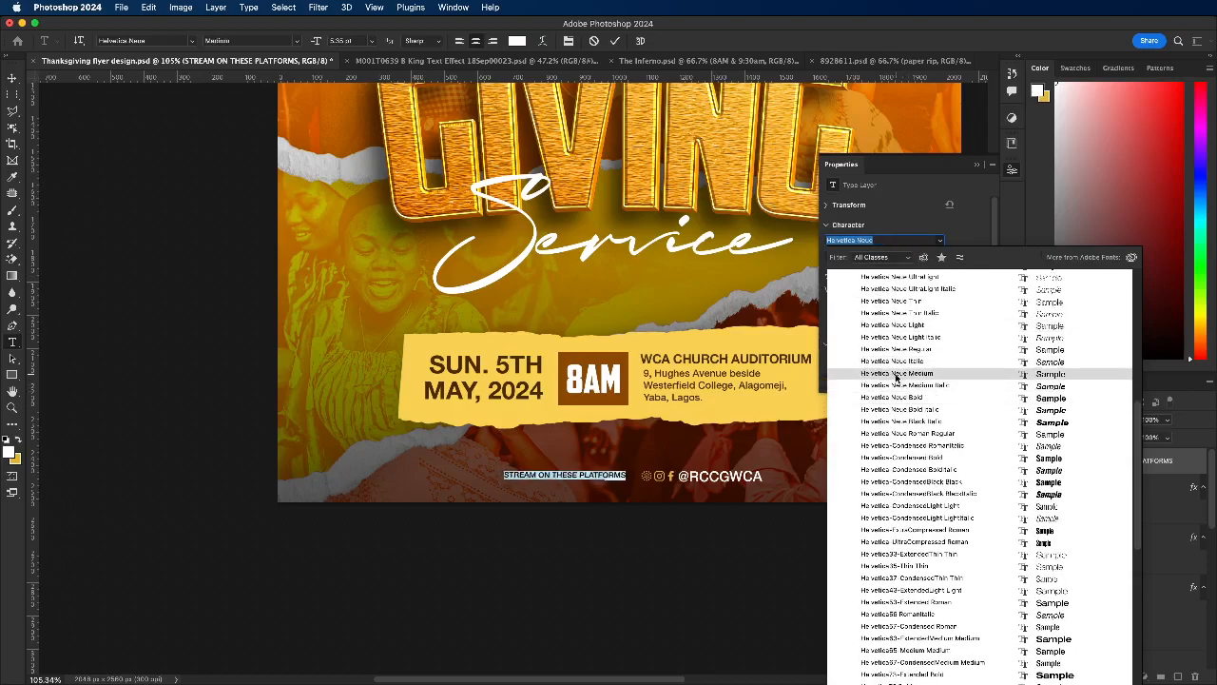
click(678, 440)
key(super+Return)
key(v)
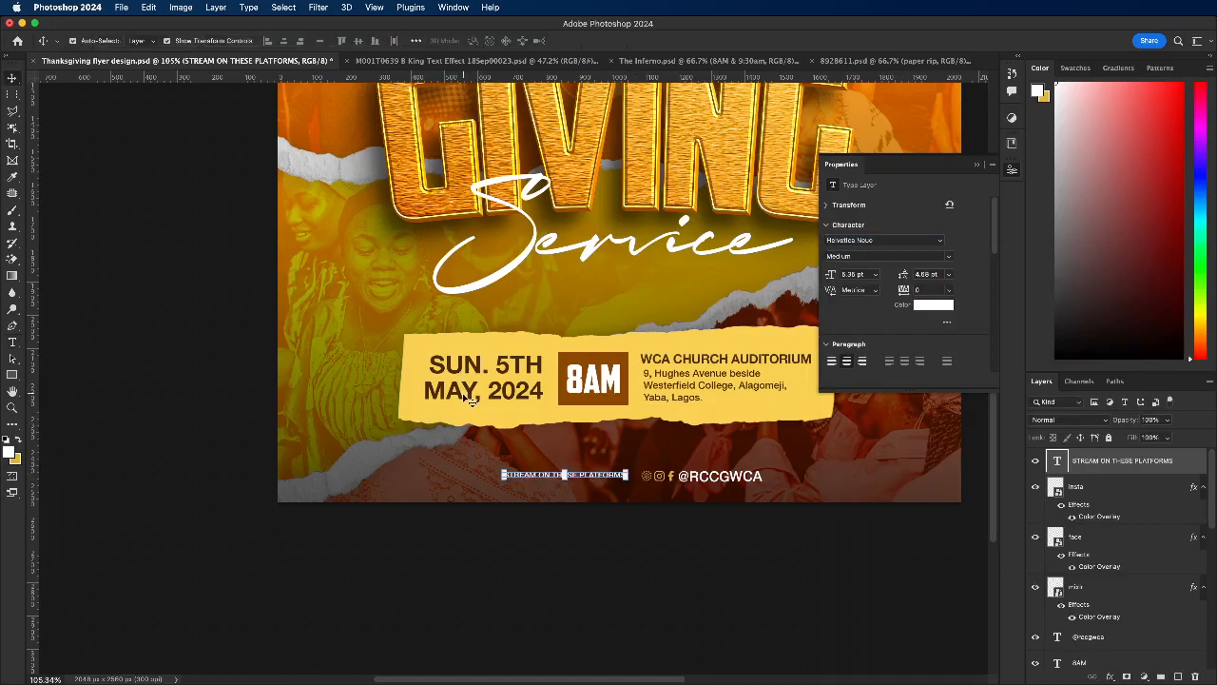
Step: Check the date text's font weight and set the STREAM ON THESE PLATFORMS text to Bold Italic
click(464, 386)
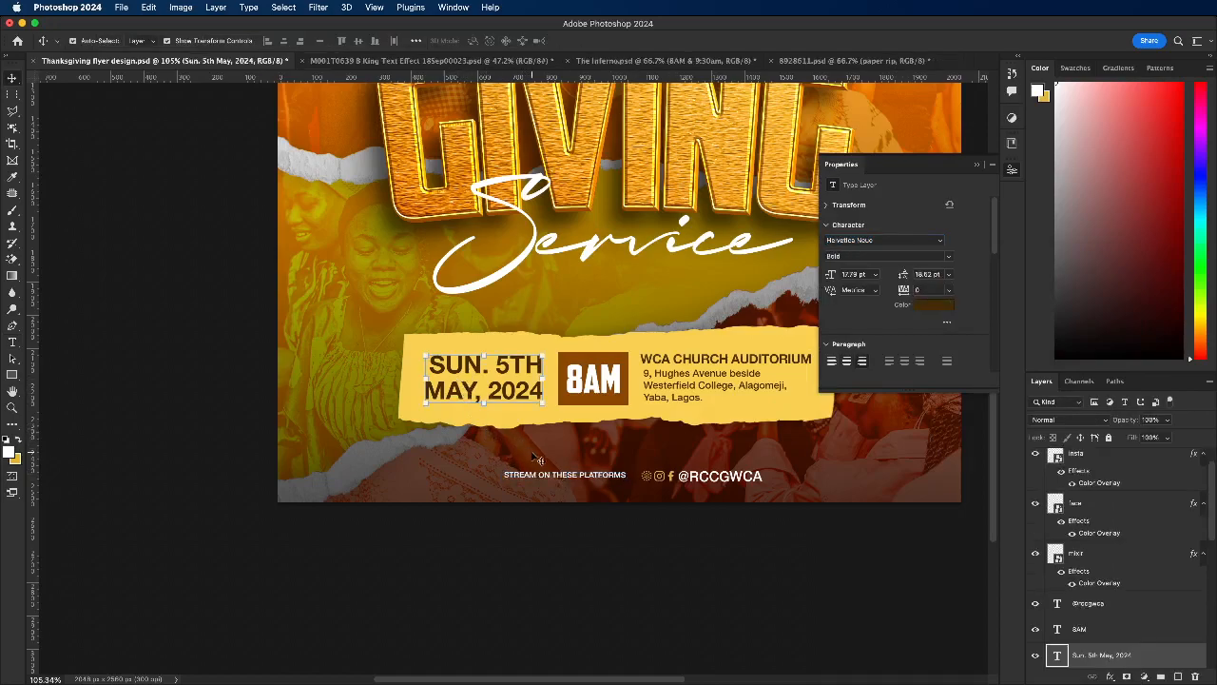
double_click(536, 474)
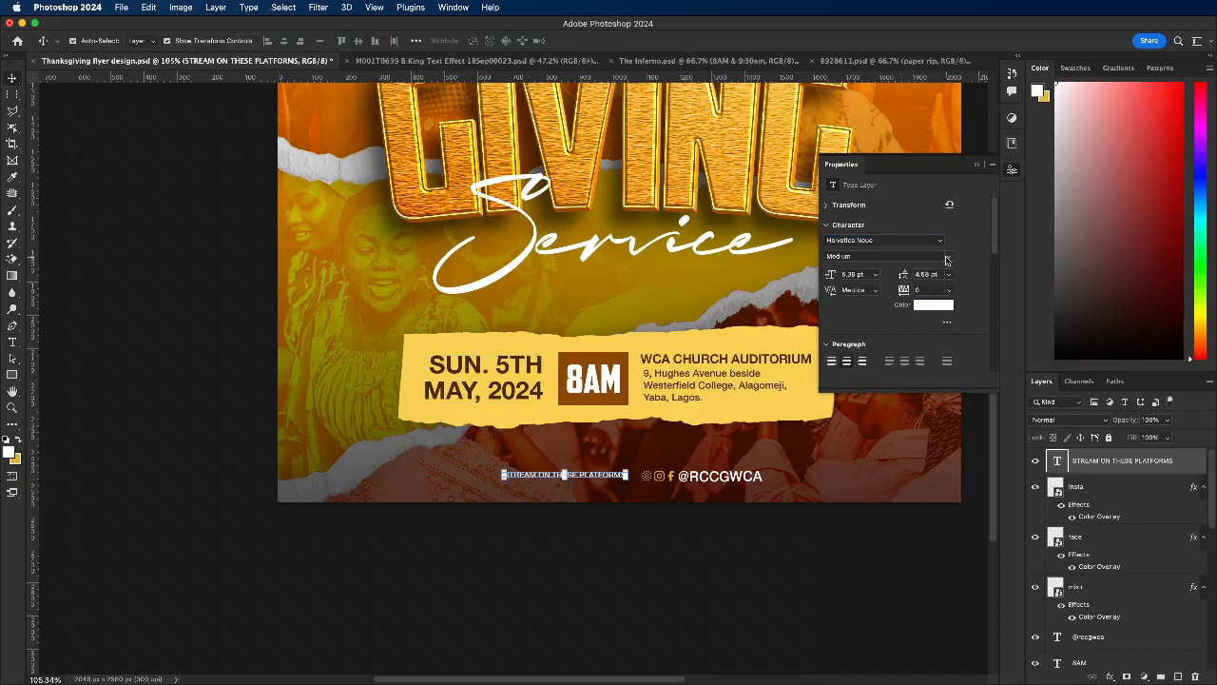
click(946, 260)
click(844, 369)
click(947, 265)
click(856, 363)
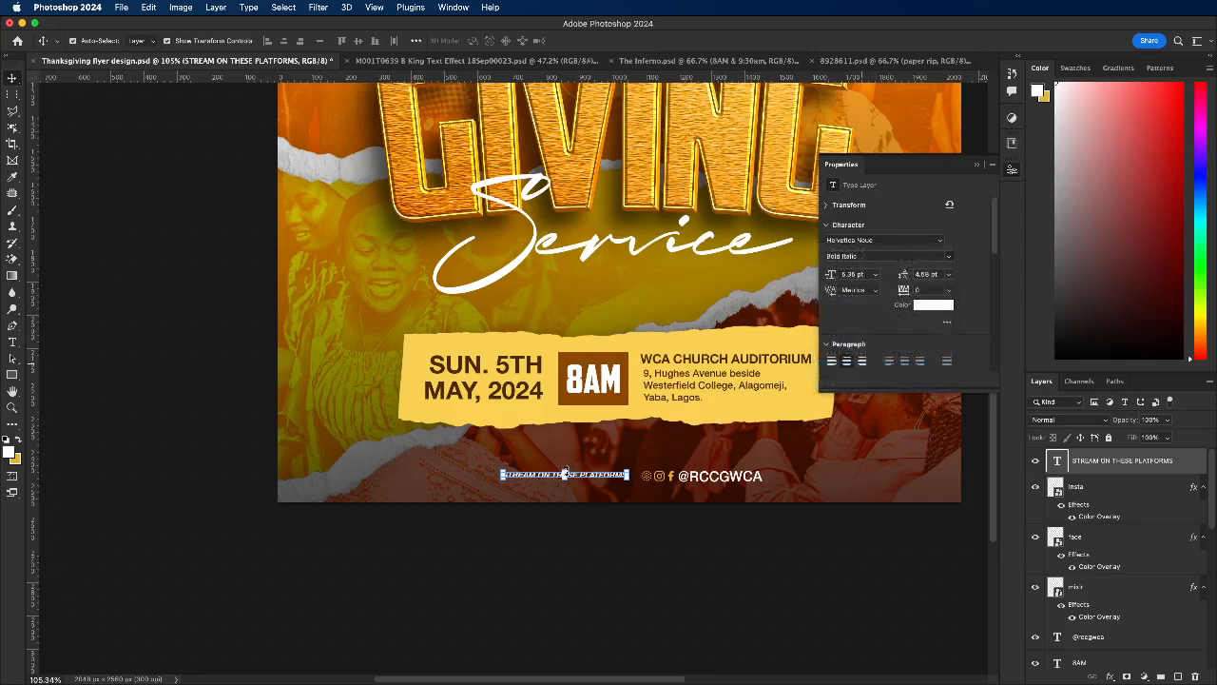
Step: Set the STREAM ON THESE PLATFORMS text to Bold and enlarge it to about 121%
key(cmd+t)
drag(502, 468, 477, 462)
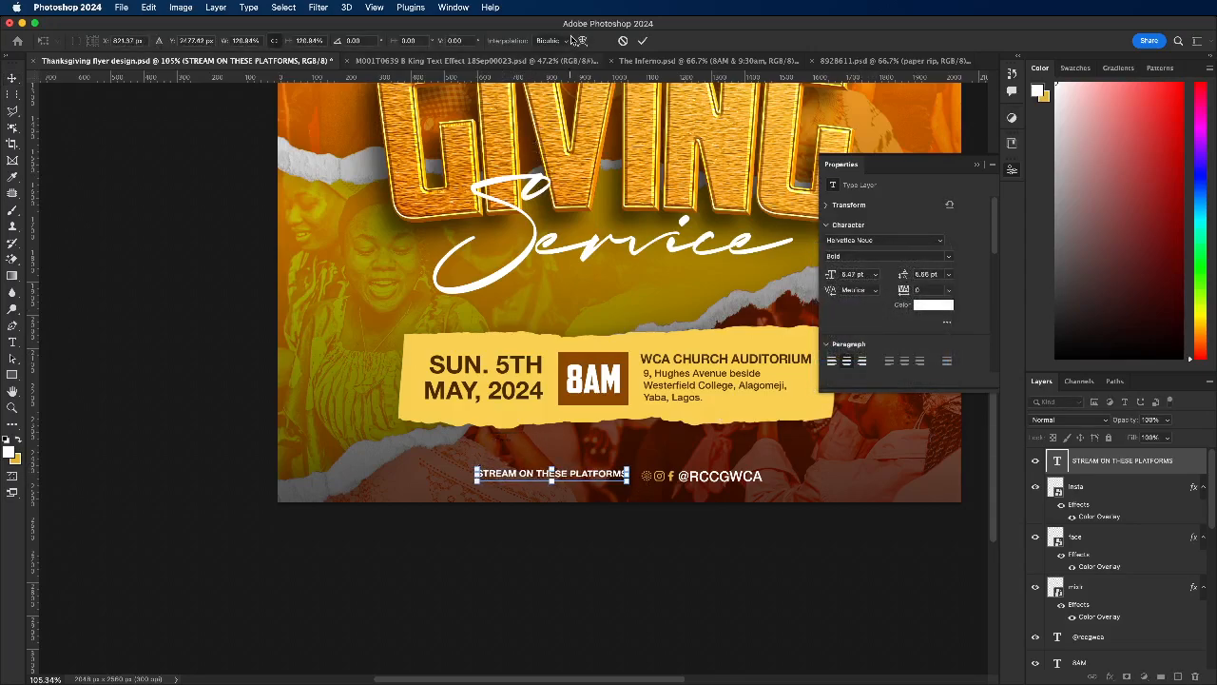
click(643, 41)
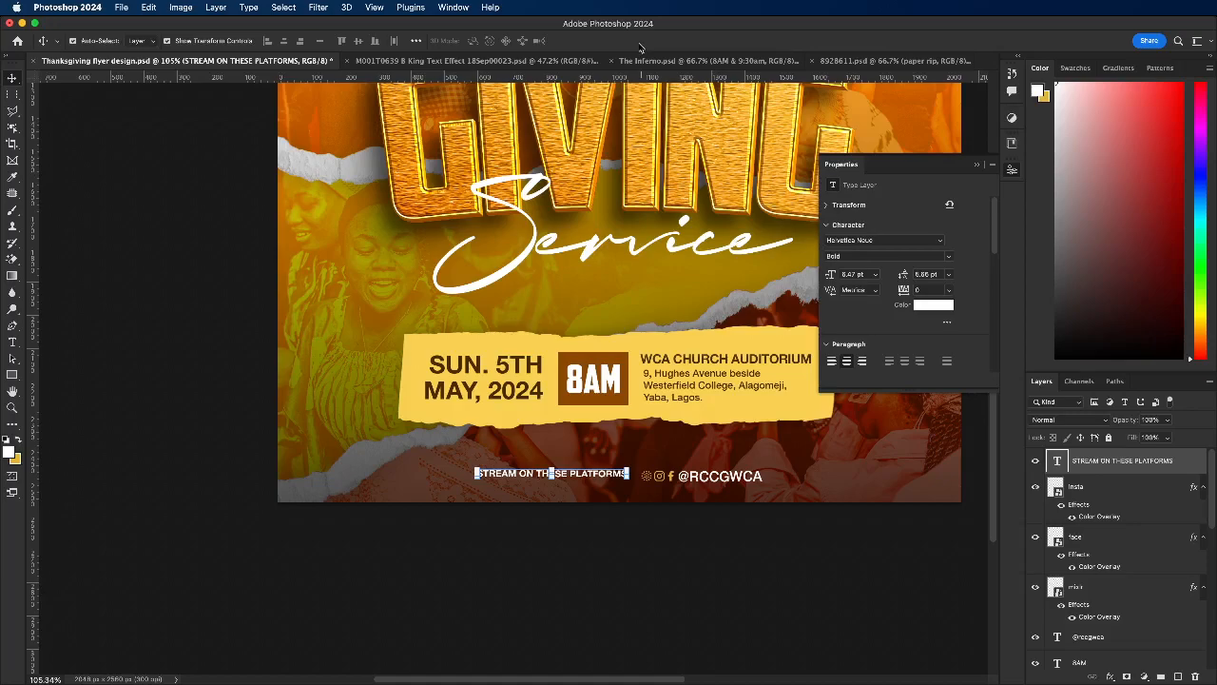
click(423, 468)
click(476, 476)
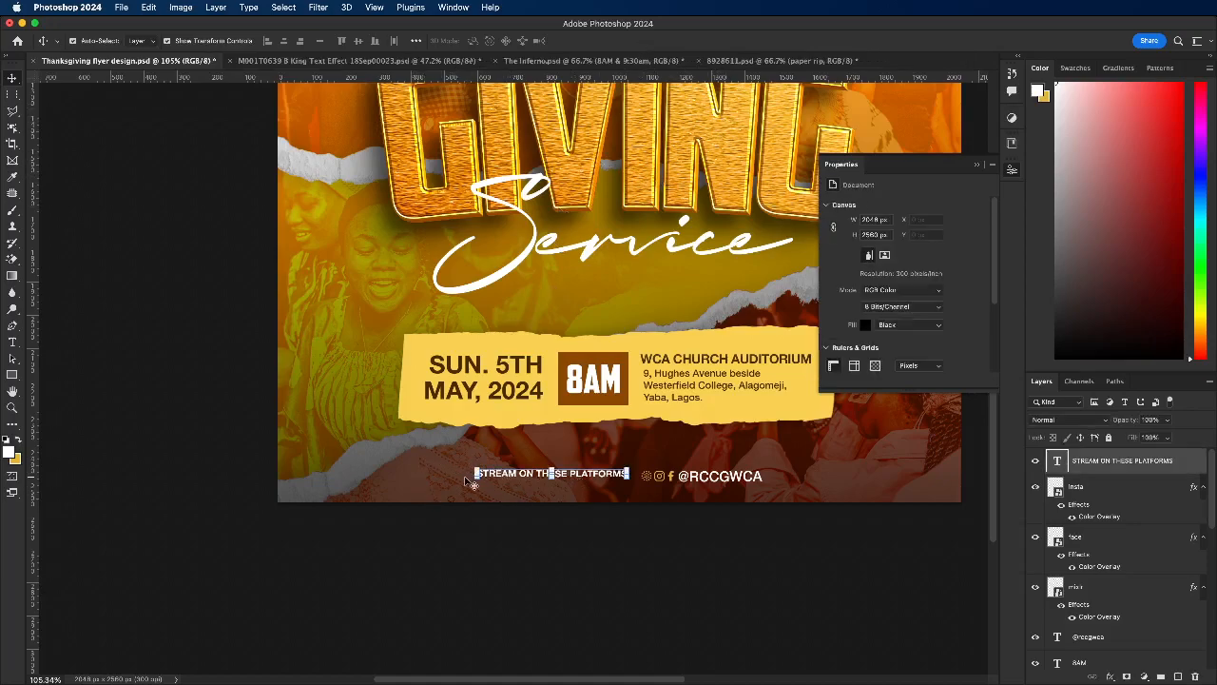
drag(476, 476, 758, 479)
click(644, 41)
click(359, 39)
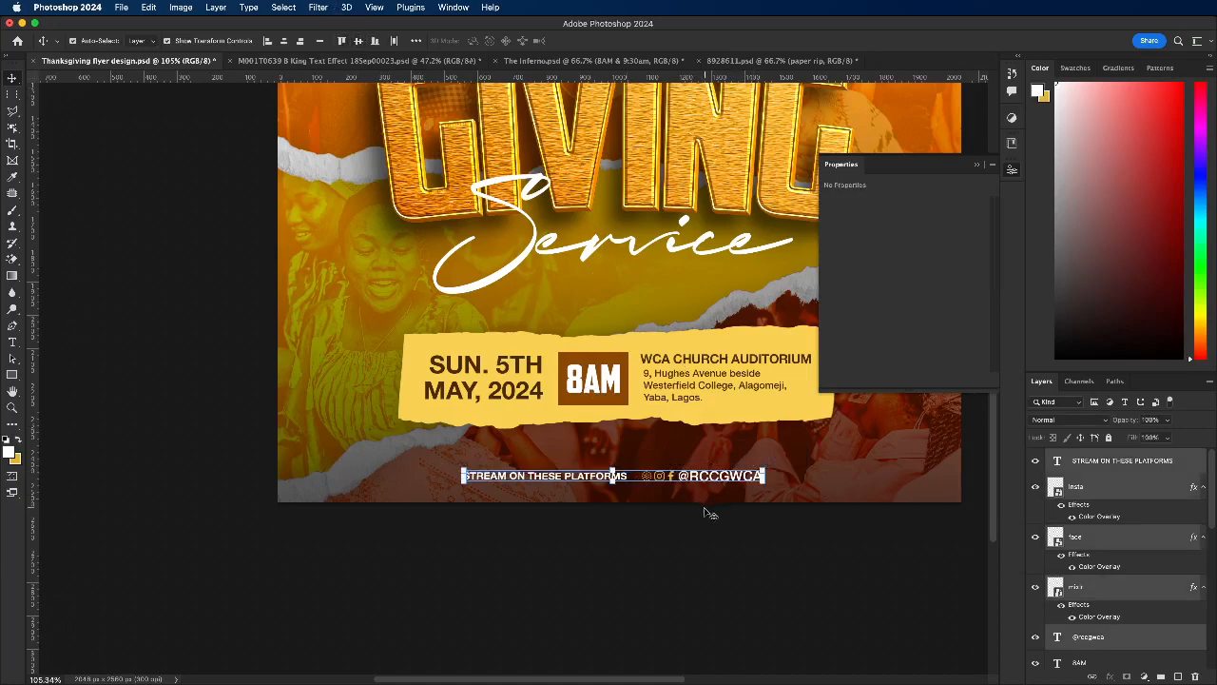
Step: Center the whole streaming line horizontally on the flyer and raise it slightly toward the torn-paper panel
drag(671, 483, 665, 466)
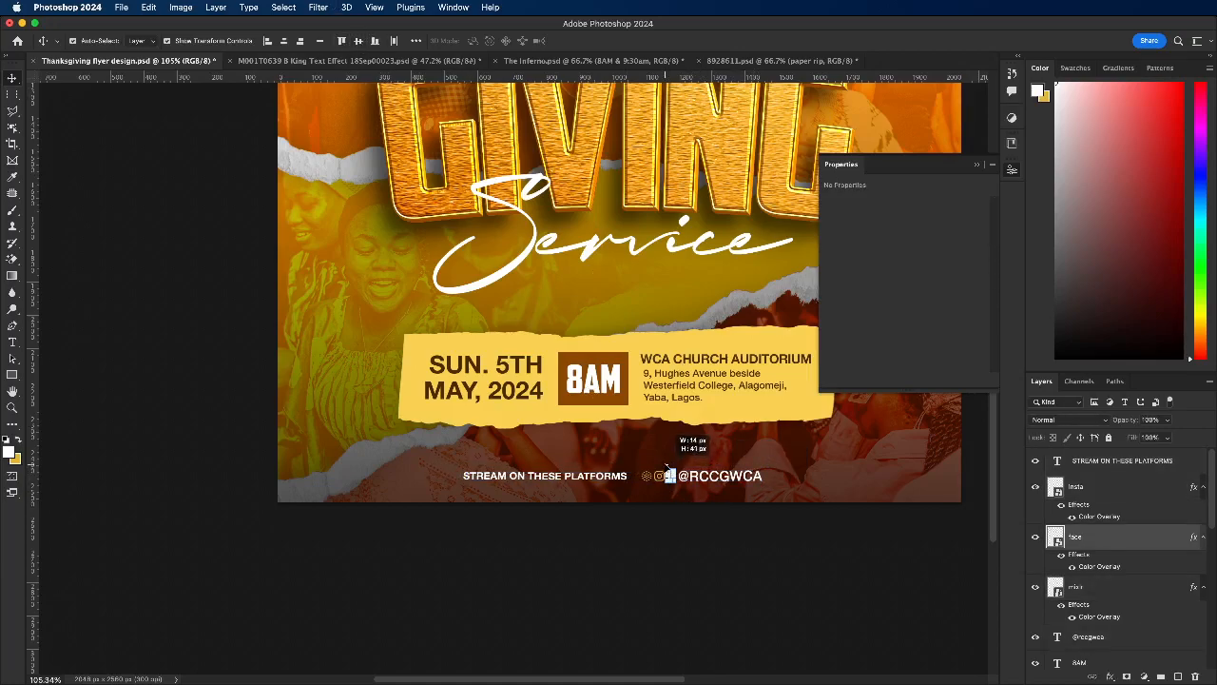
drag(434, 470, 748, 490)
mouse_move(599, 467)
mouse_down()
mouse_move(608, 439)
mouse_move(597, 464)
mouse_move(610, 468)
mouse_move(591, 462)
mouse_move(589, 498)
mouse_move(587, 462)
mouse_up()
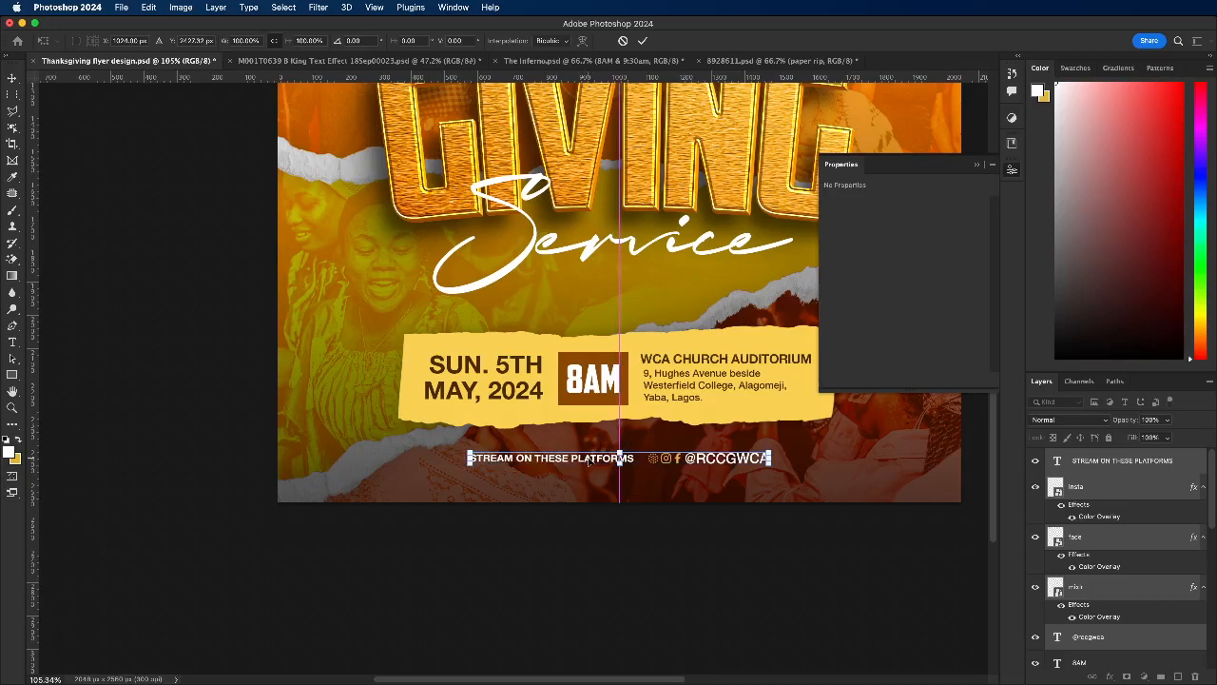
scroll(540, 518, down, 1)
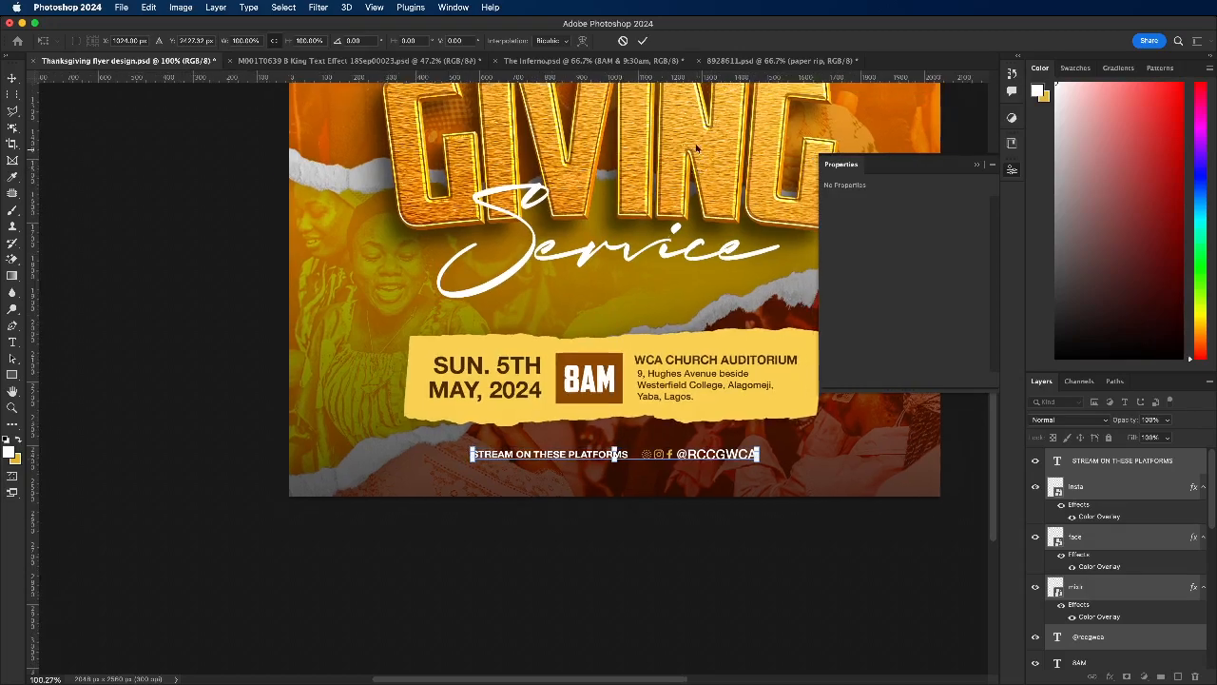
click(641, 41)
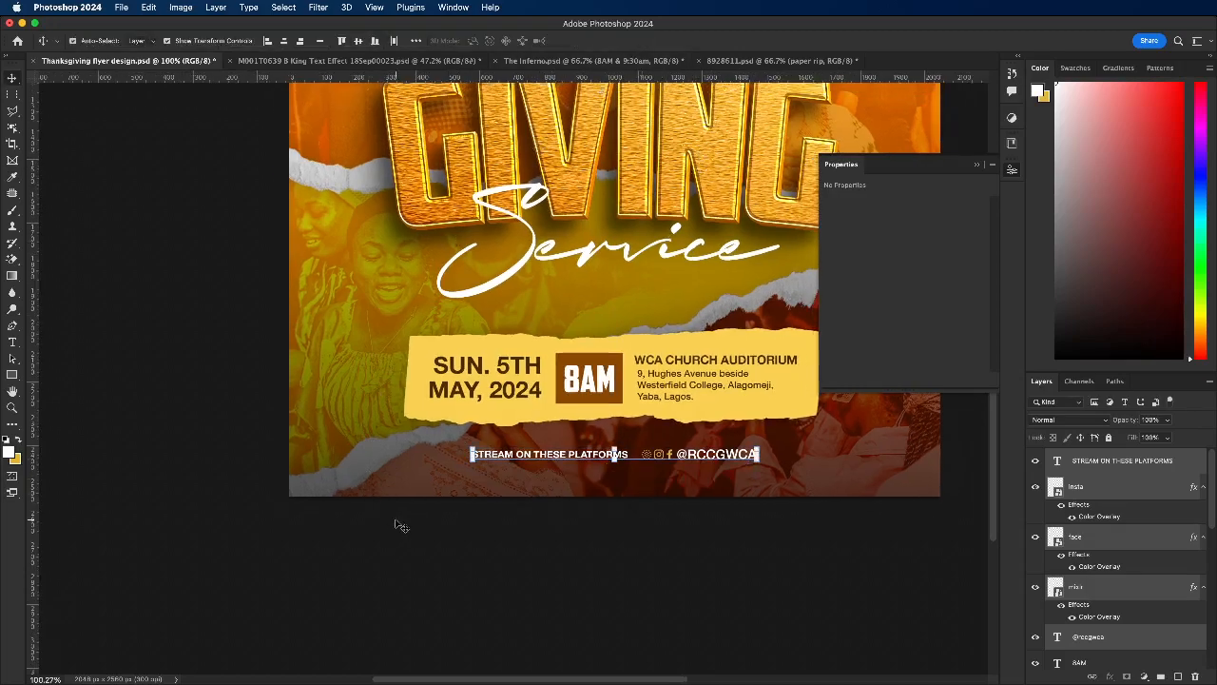
click(424, 537)
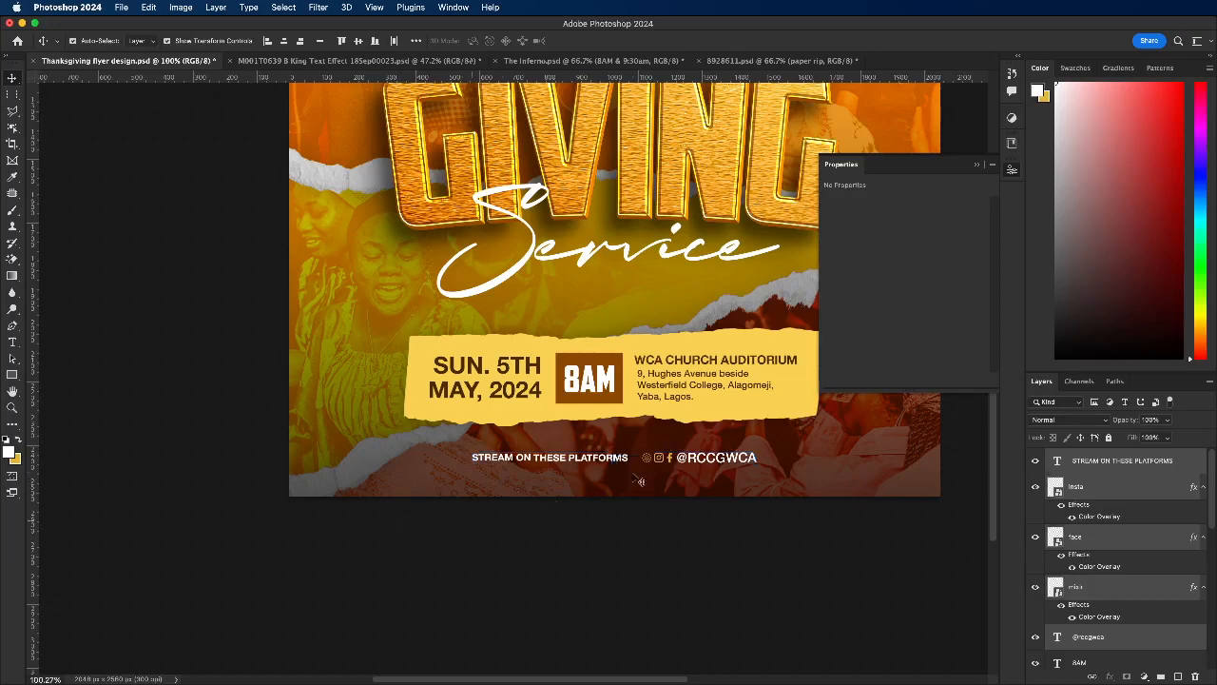
drag(643, 444, 746, 458)
click(645, 40)
key(Left)
key(Left)
key(Left)
key(Left)
key(Left)
key(Left)
key(Left)
key(Left)
key(Left)
key(Left)
key(Left)
key(Left)
key(Left)
key(Right)
key(Right)
key(Right)
key(Right)
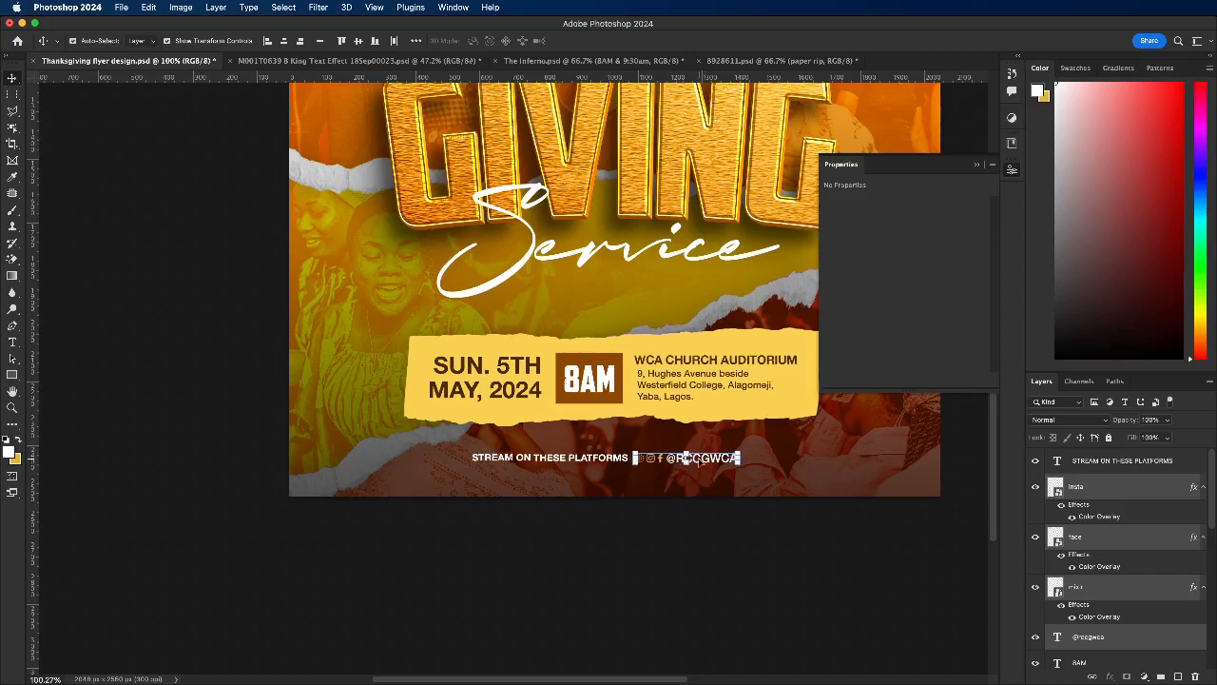
click(523, 564)
drag(468, 451, 743, 465)
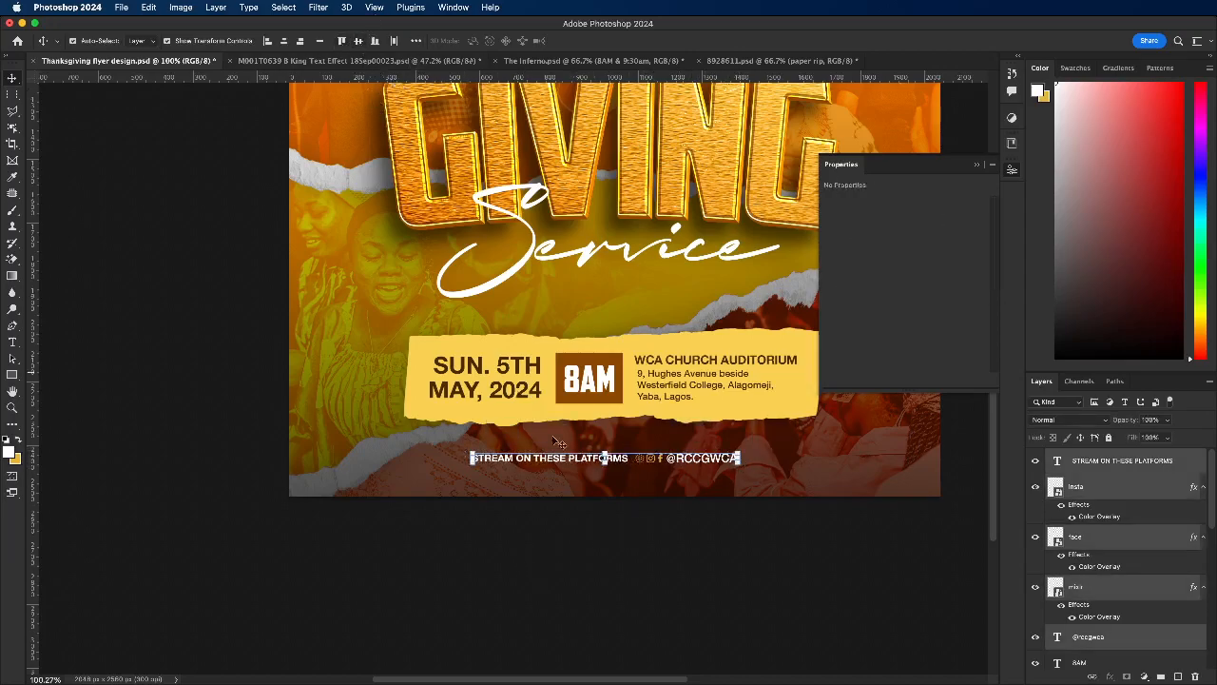
click(647, 542)
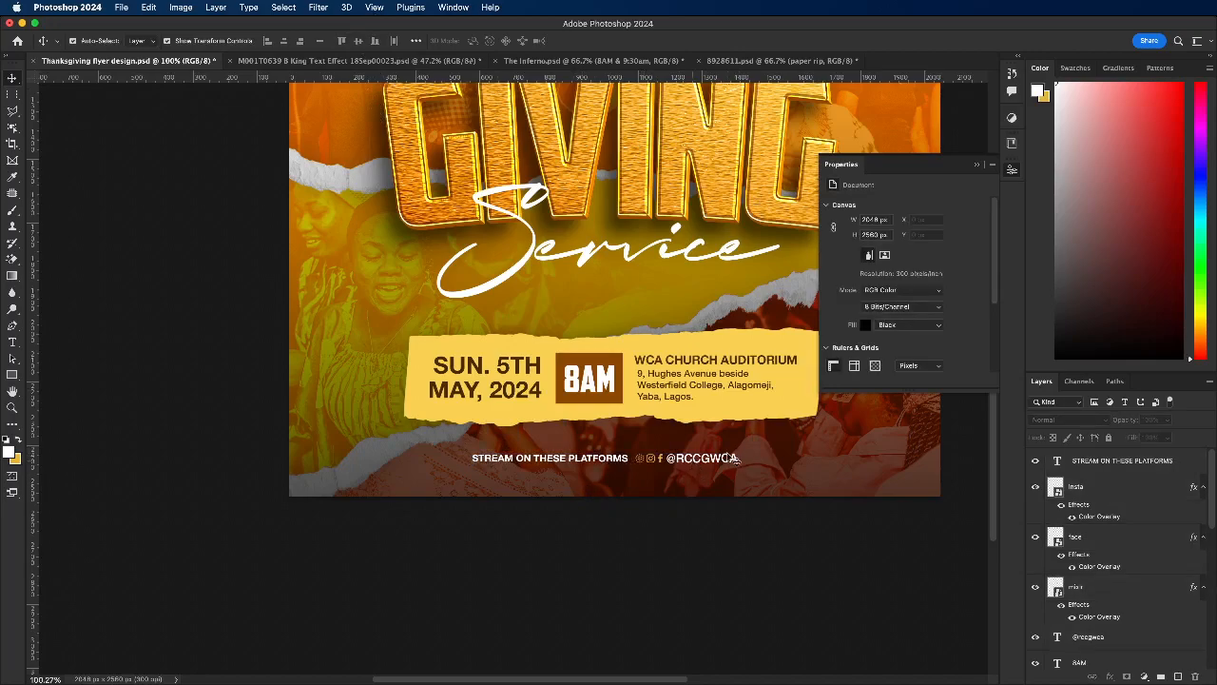
scroll(704, 464, up, 3)
click(733, 464)
key(super+t)
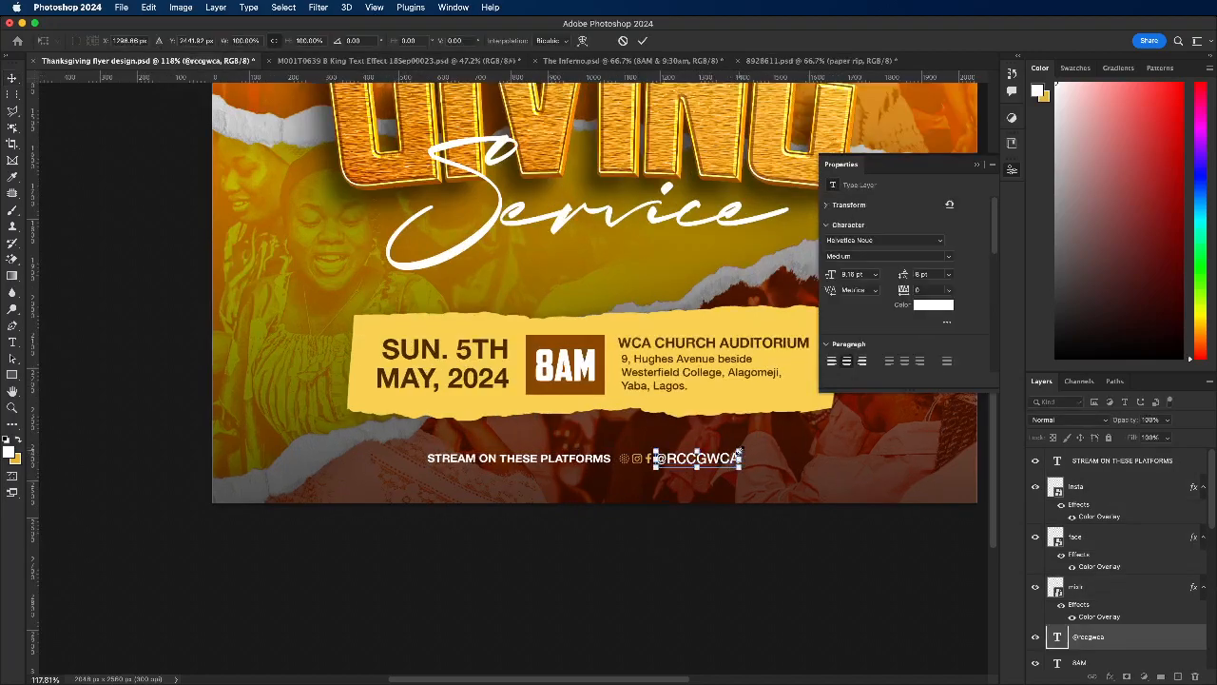
drag(740, 450, 737, 452)
drag(735, 451, 731, 453)
click(643, 40)
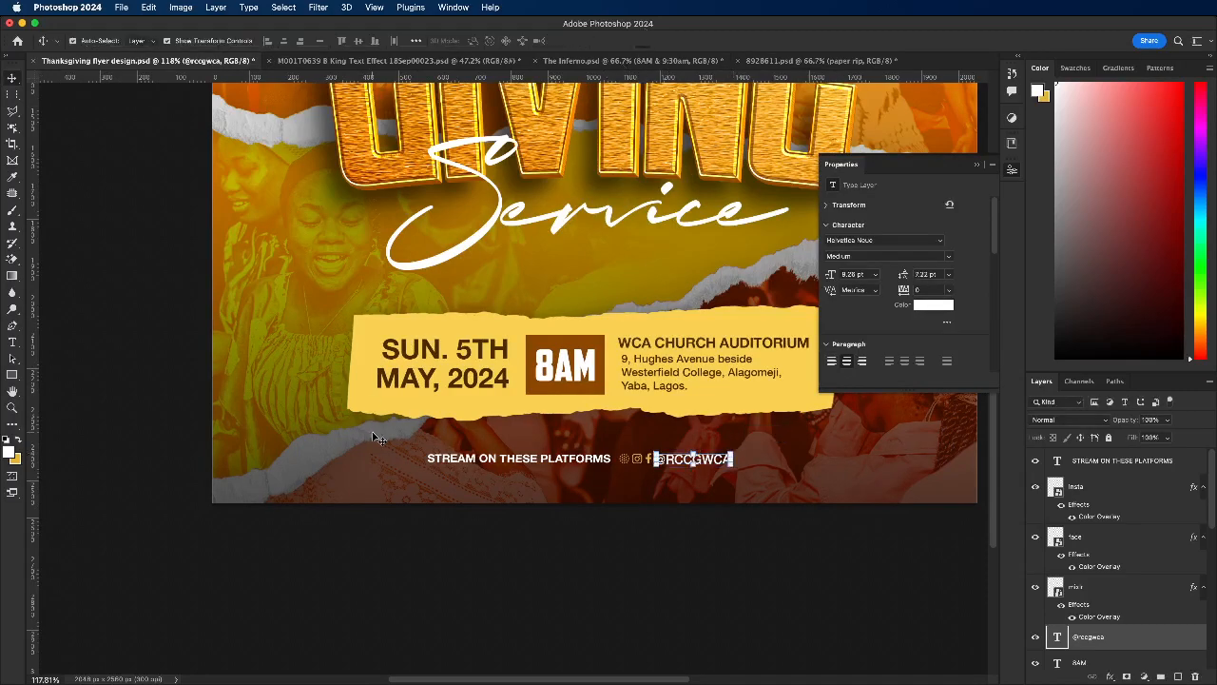
Step: Align the streaming line's vertical centers, scale the line to about 97% and center it horizontally on the flyer
drag(391, 436, 681, 473)
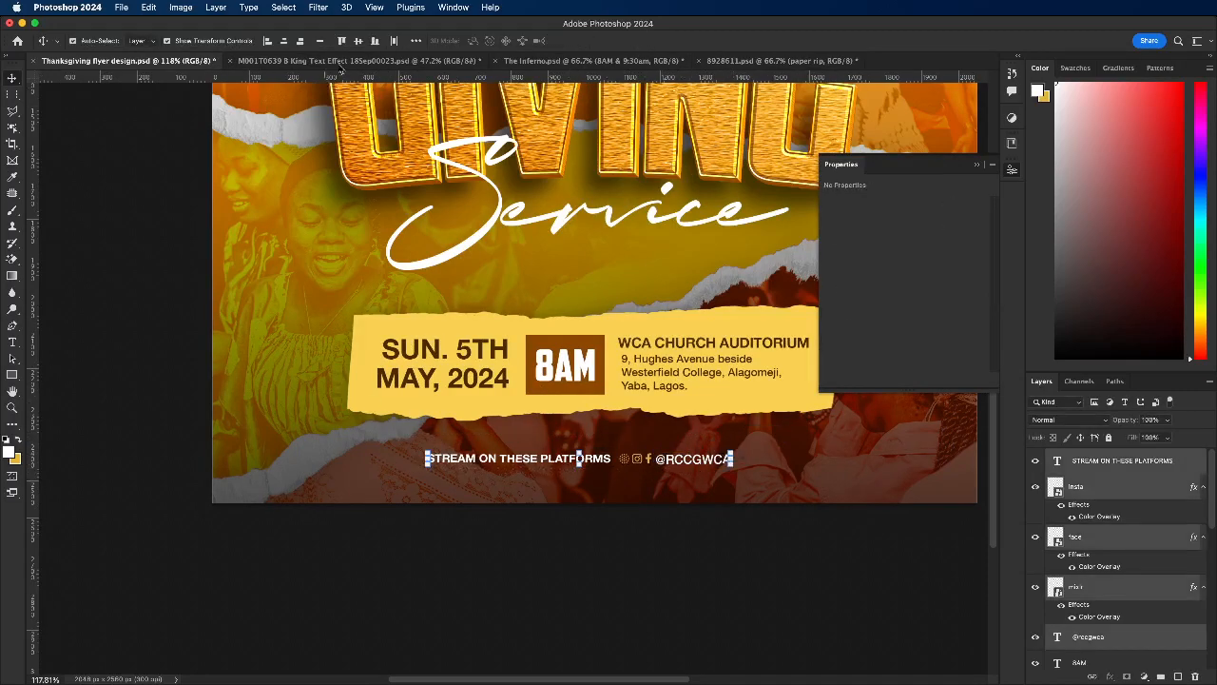
click(359, 42)
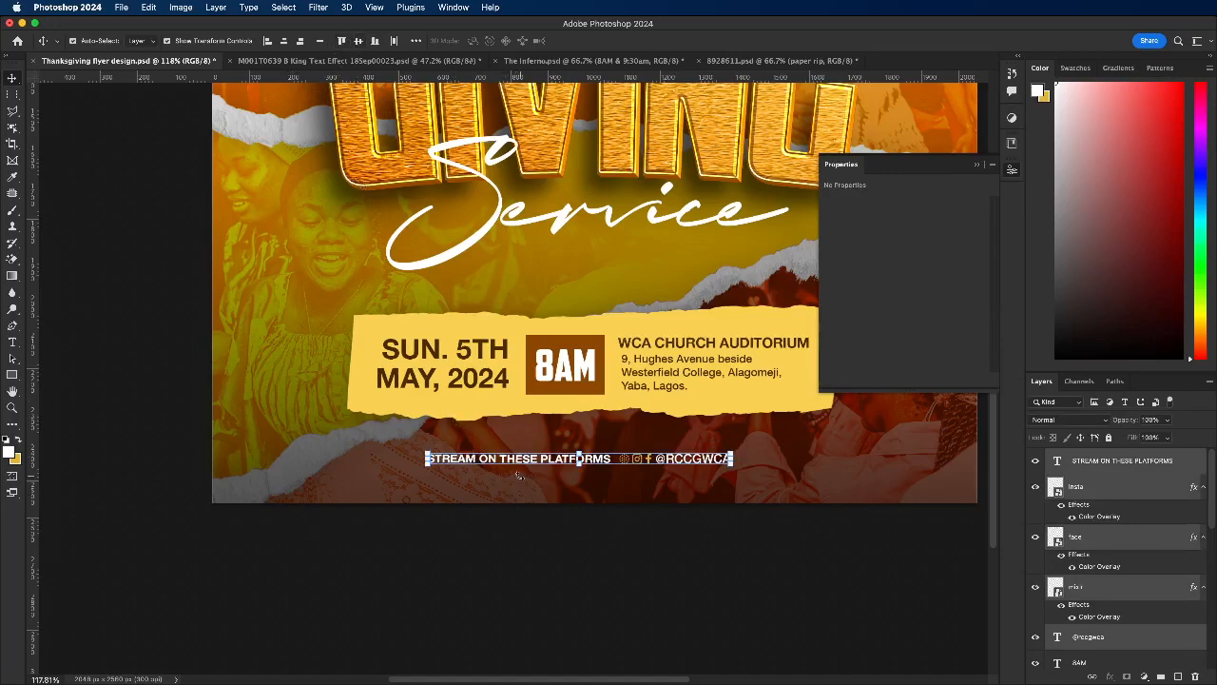
drag(523, 465, 542, 460)
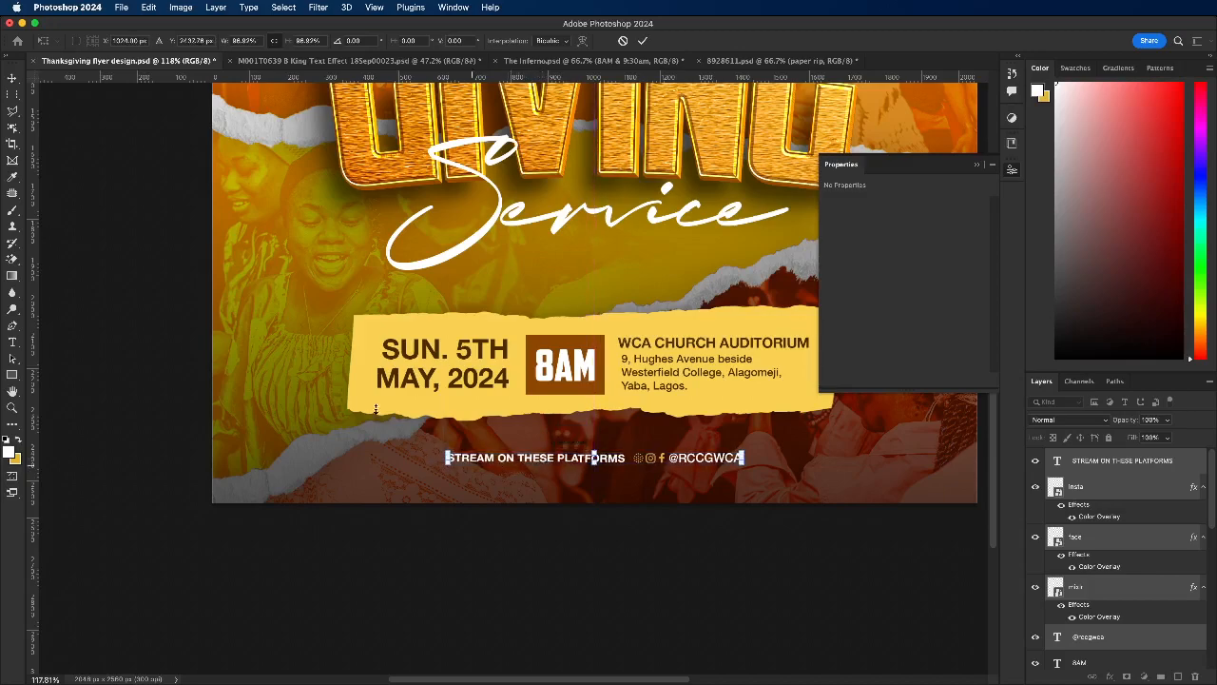
click(643, 40)
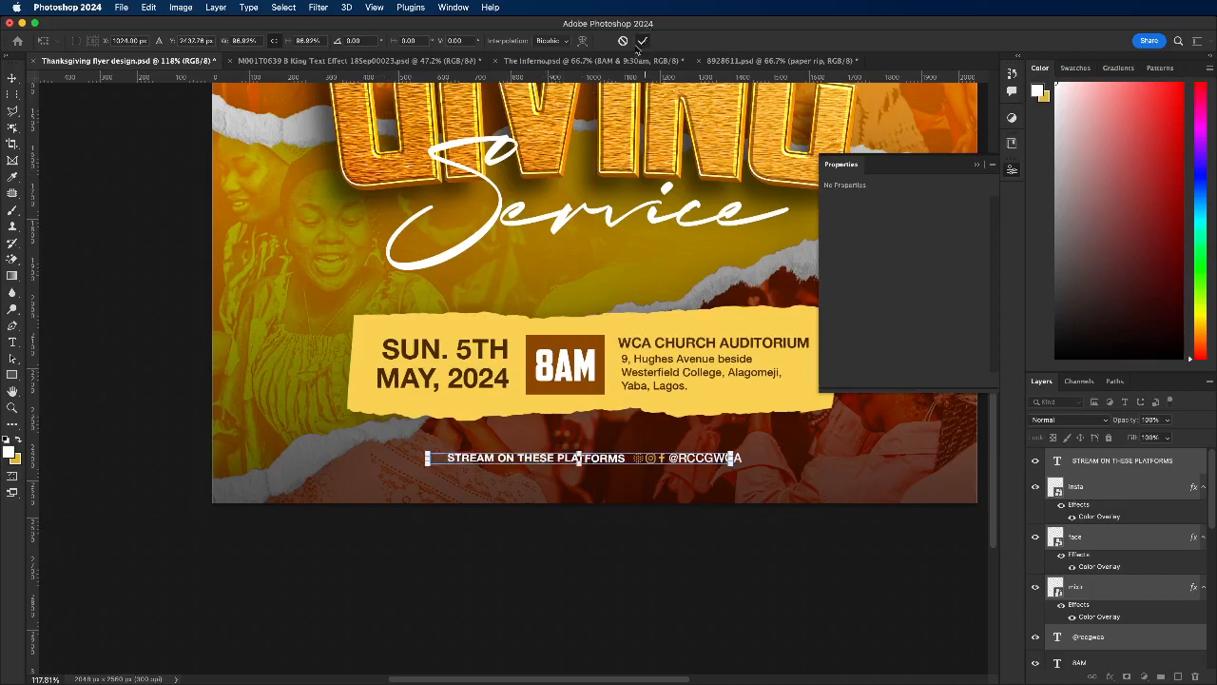
click(350, 348)
Step: Change the Color Overlay of the torn-paper panel behind the event details to white (#ffffff)
scroll(539, 292, down, 5)
scroll(539, 292, down, 2)
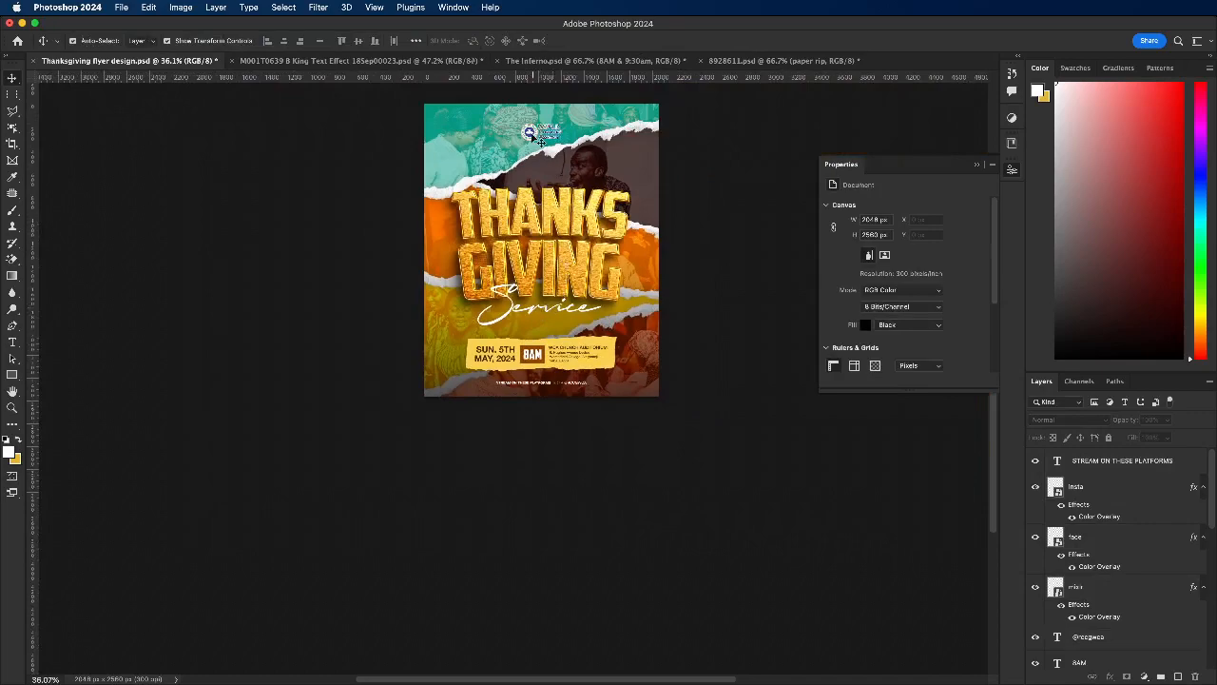
scroll(527, 296, up, 4)
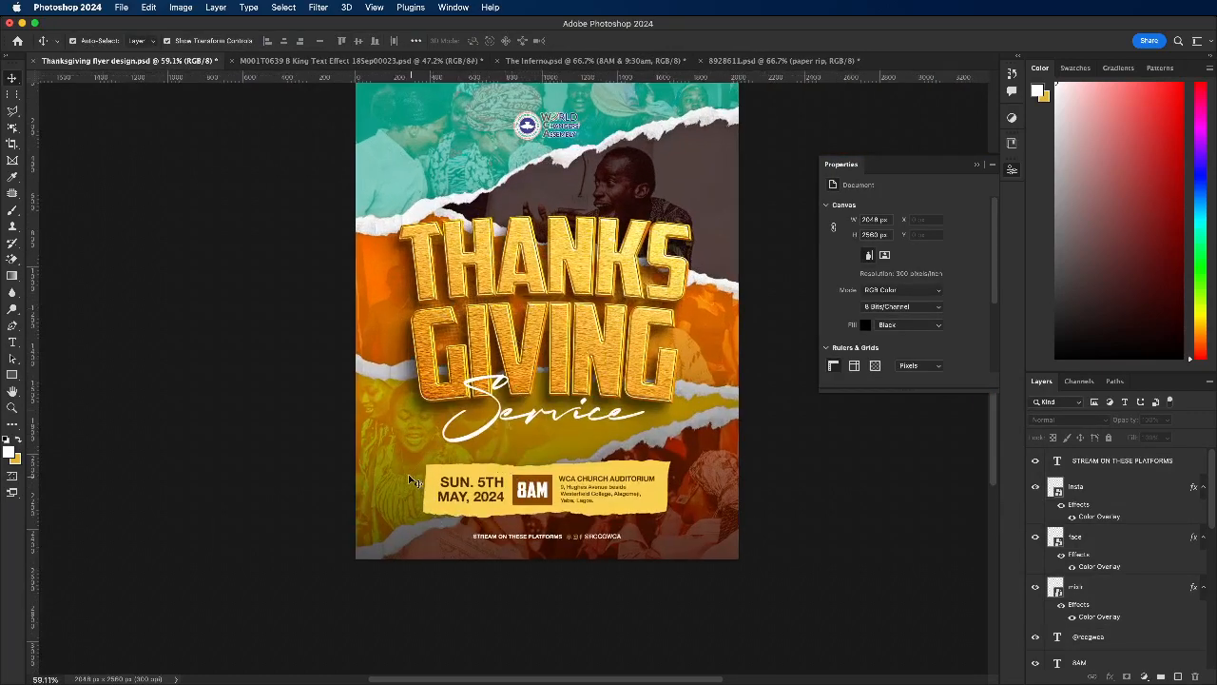
click(430, 478)
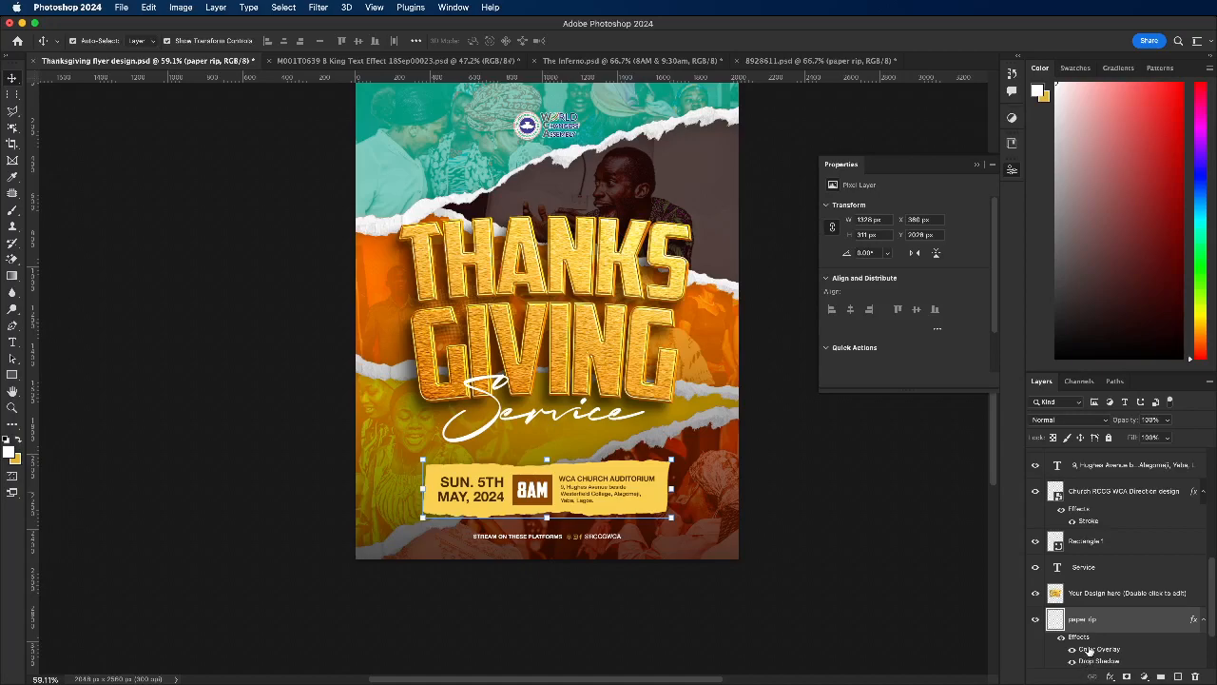
key(super+h)
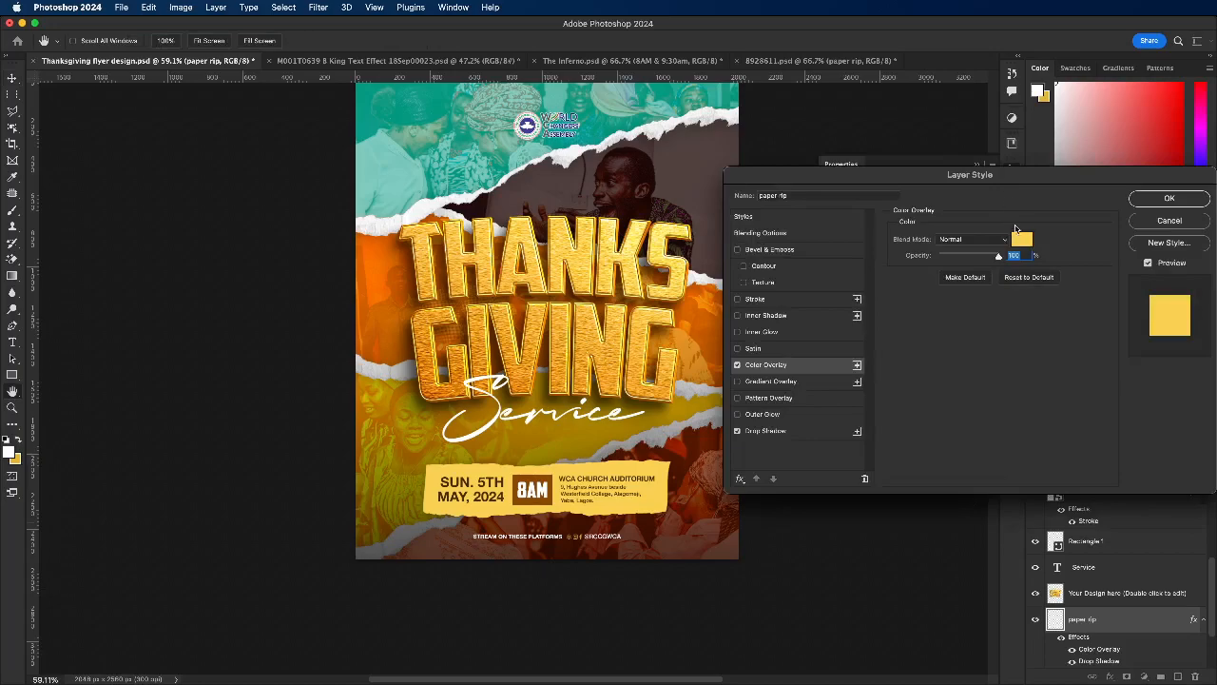
click(1022, 240)
drag(806, 329, 677, 193)
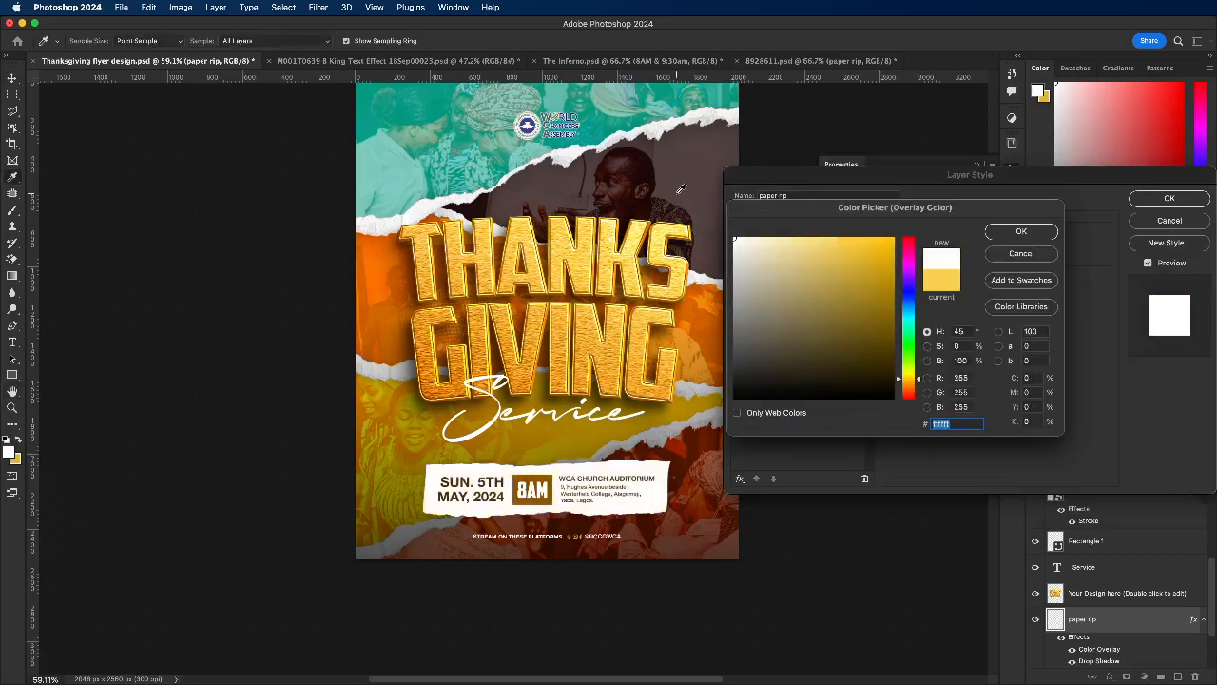
click(1020, 232)
click(1146, 200)
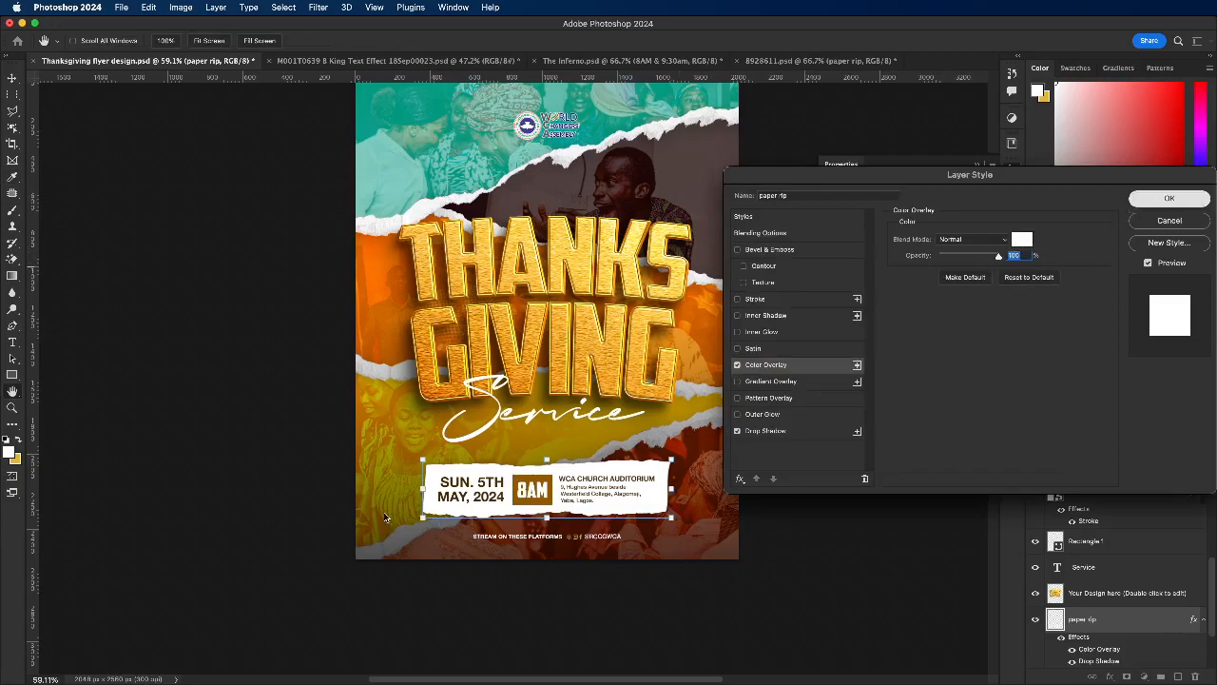
scroll(635, 487, down, 3)
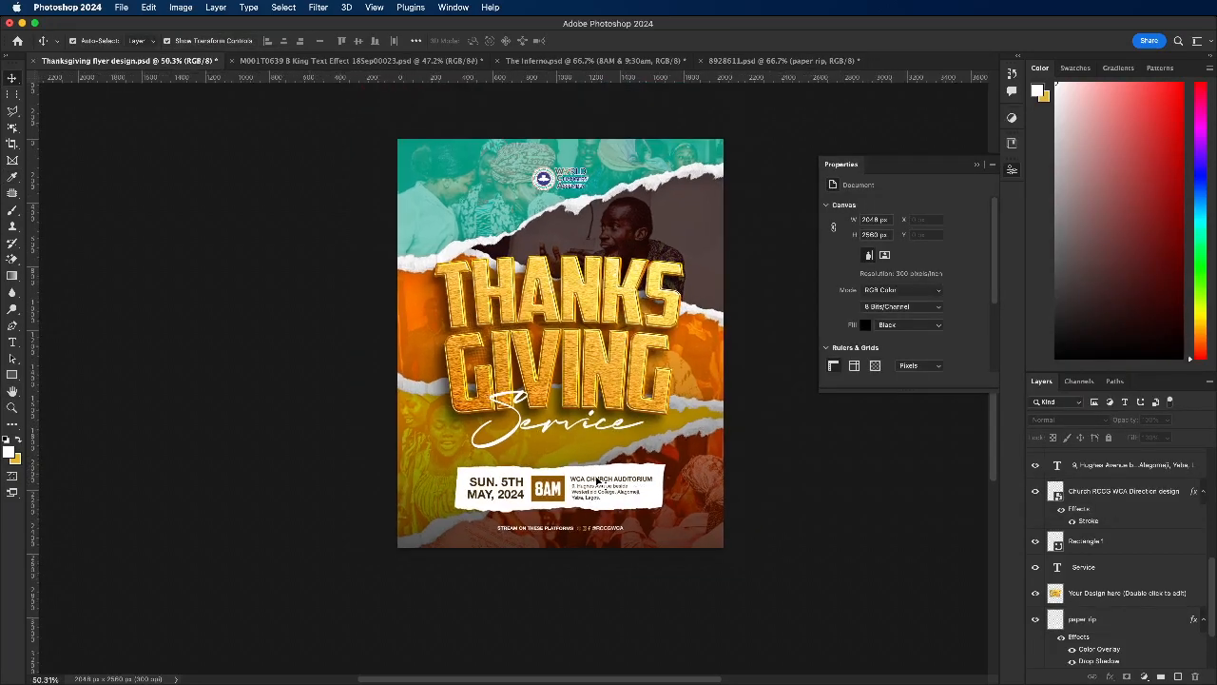
Step: Scale the torn-paper panel together with its event details to about 95% around their center
click(664, 486)
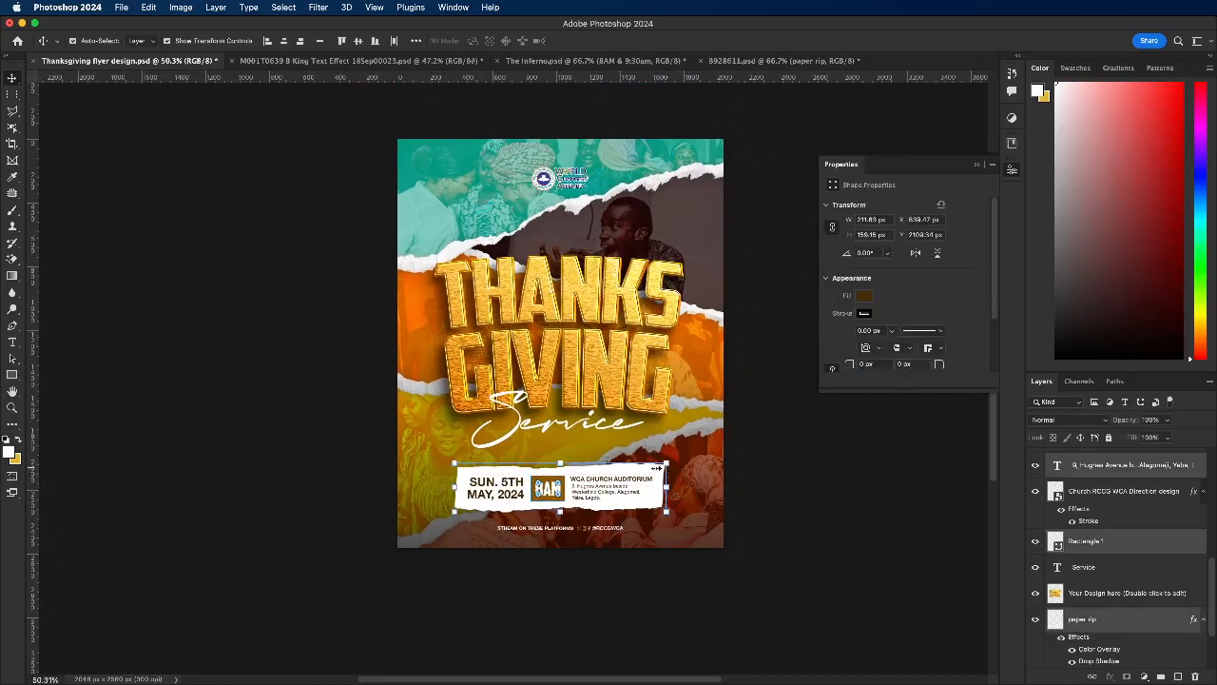
key(ctrl+t)
drag(664, 486, 624, 487)
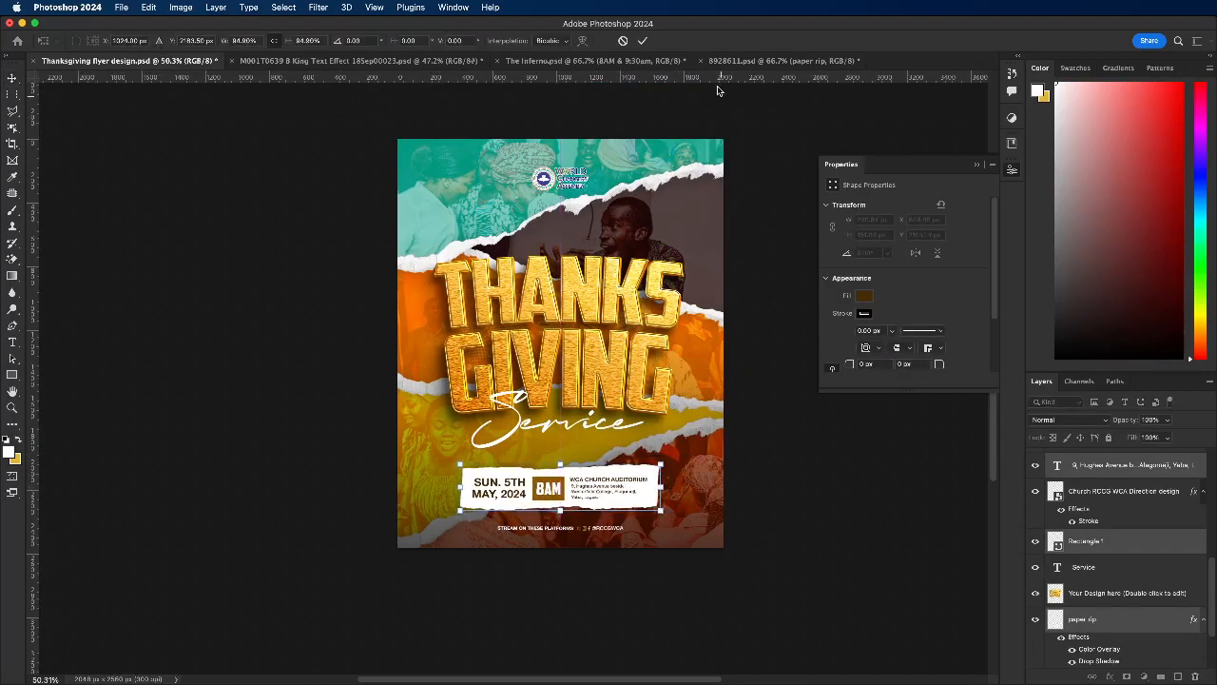
click(643, 41)
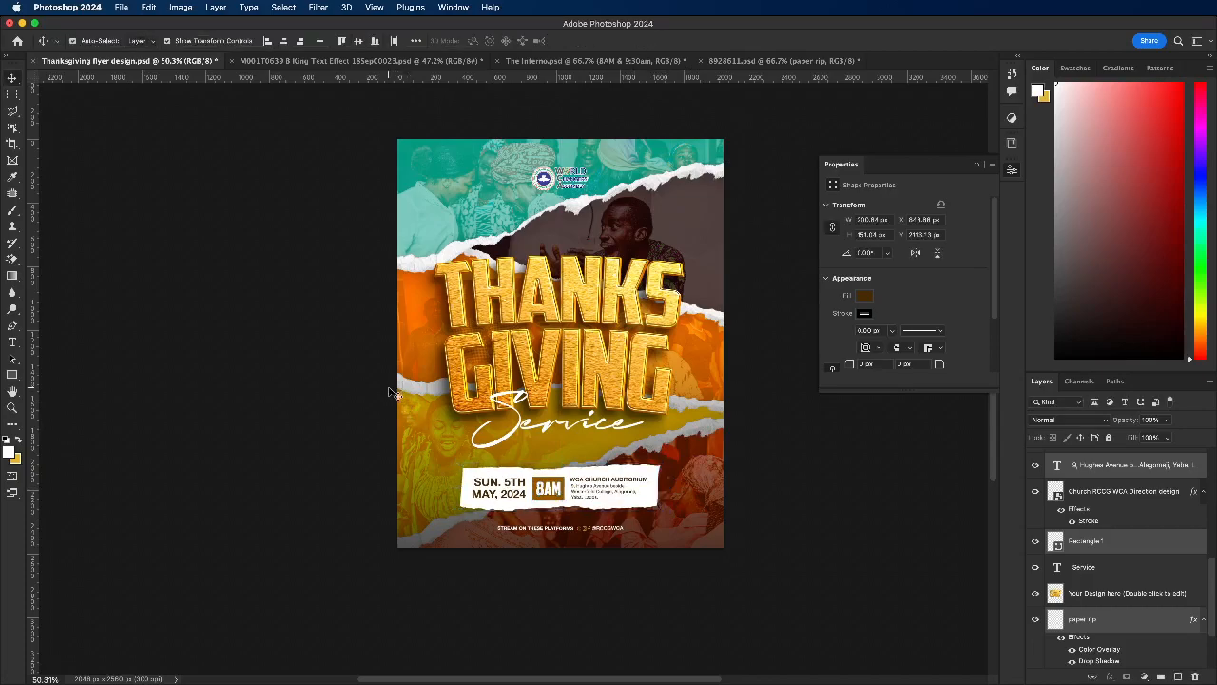
click(395, 395)
Step: Enlarge the THANKSGIVING title and Service text together to about 104% and nudge them slightly left
drag(417, 290, 550, 455)
drag(573, 391, 580, 385)
click(643, 40)
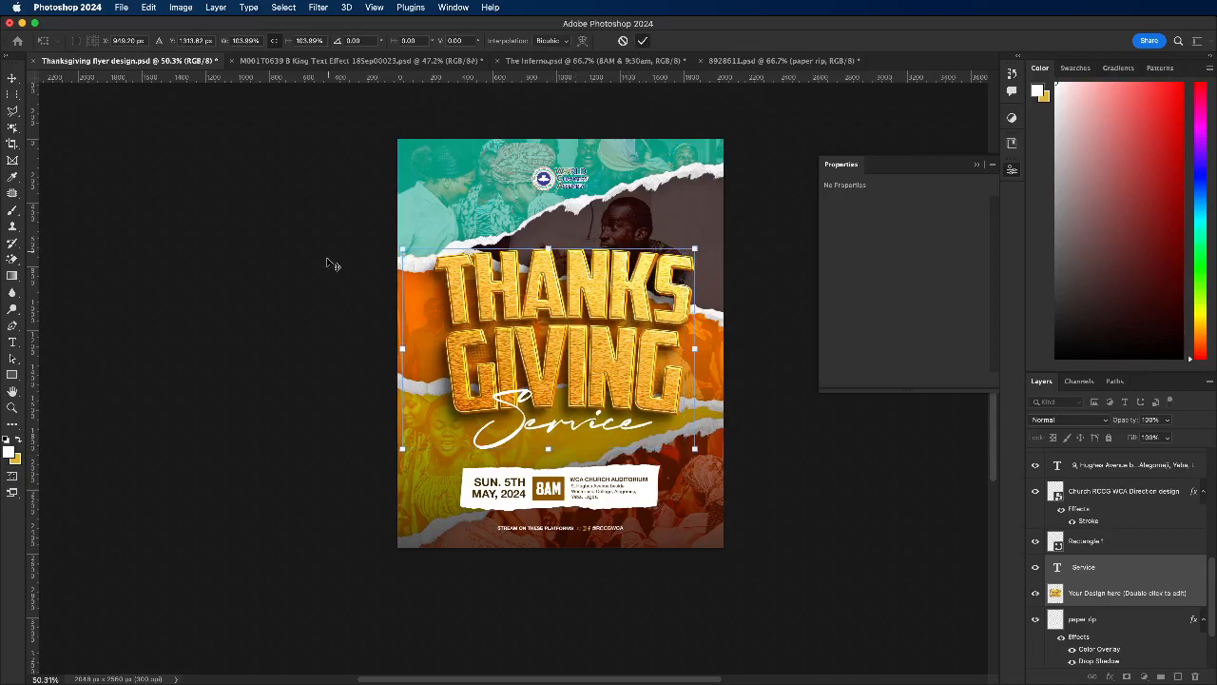
key(Left)
key(Left)
key(Left)
key(Left)
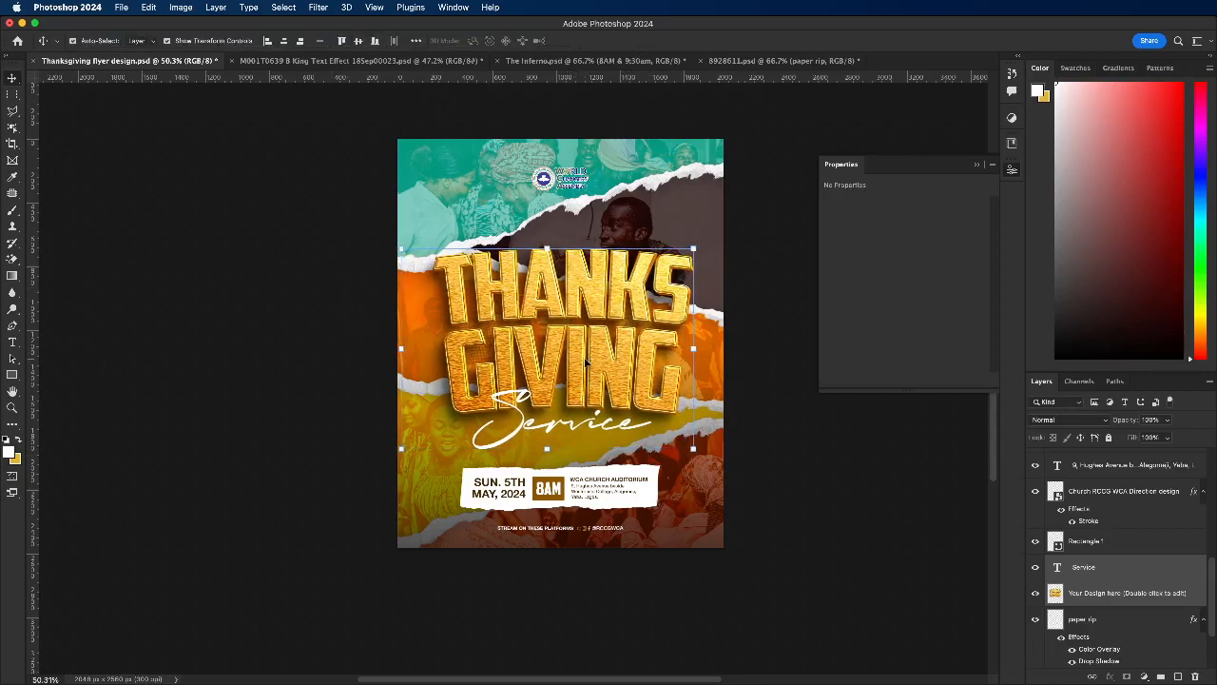
click(323, 358)
Step: Select the bkg copy layer
scroll(1168, 650, down, 3)
click(1146, 622)
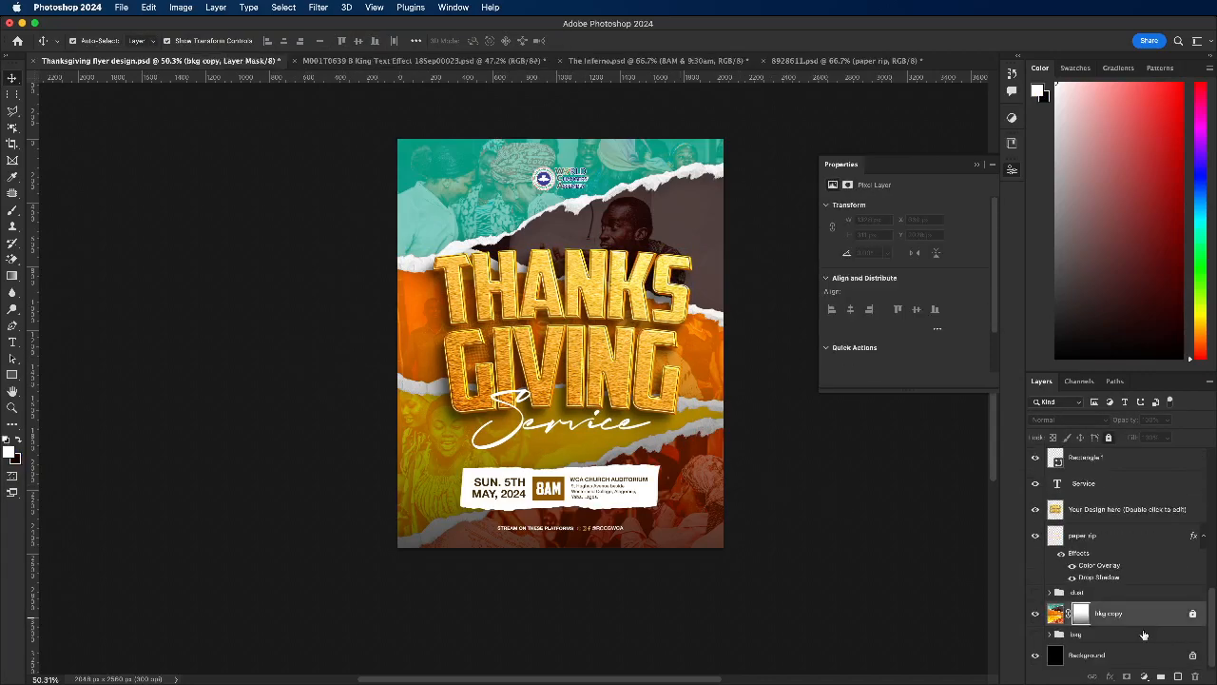
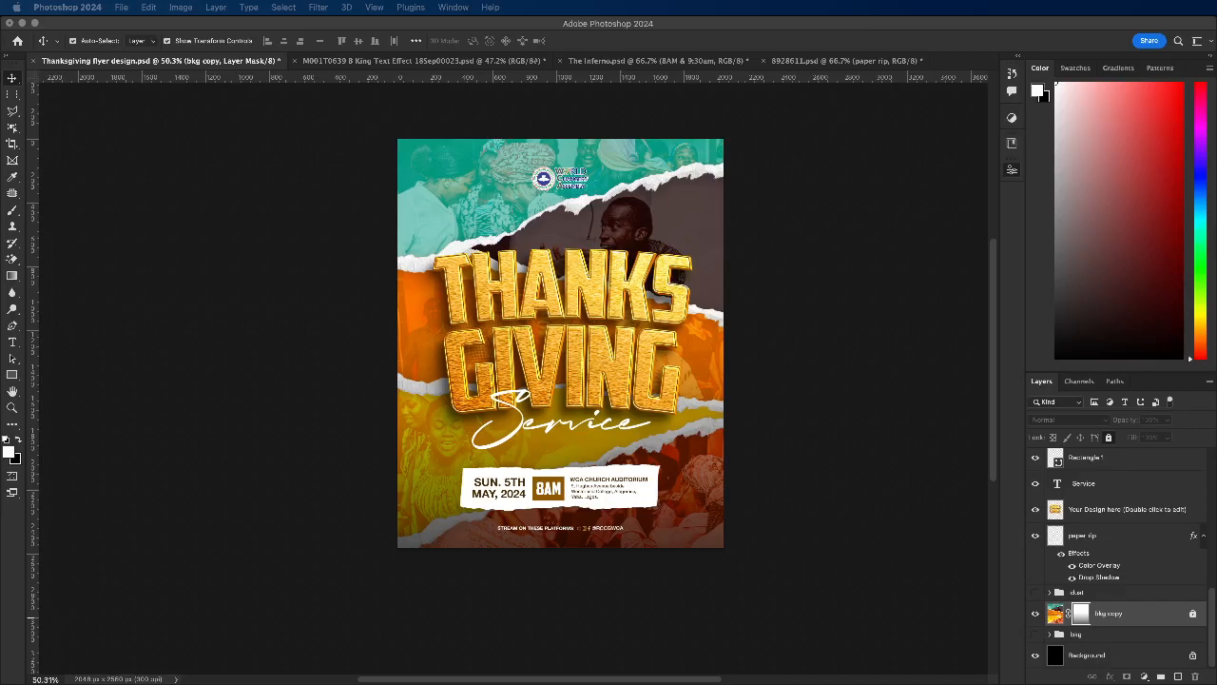
Step: Place the digital-futuristic-interior-pillared-hall image above the bkg copy layer and scale it to about 121% to cover the whole flyer
click(501, 302)
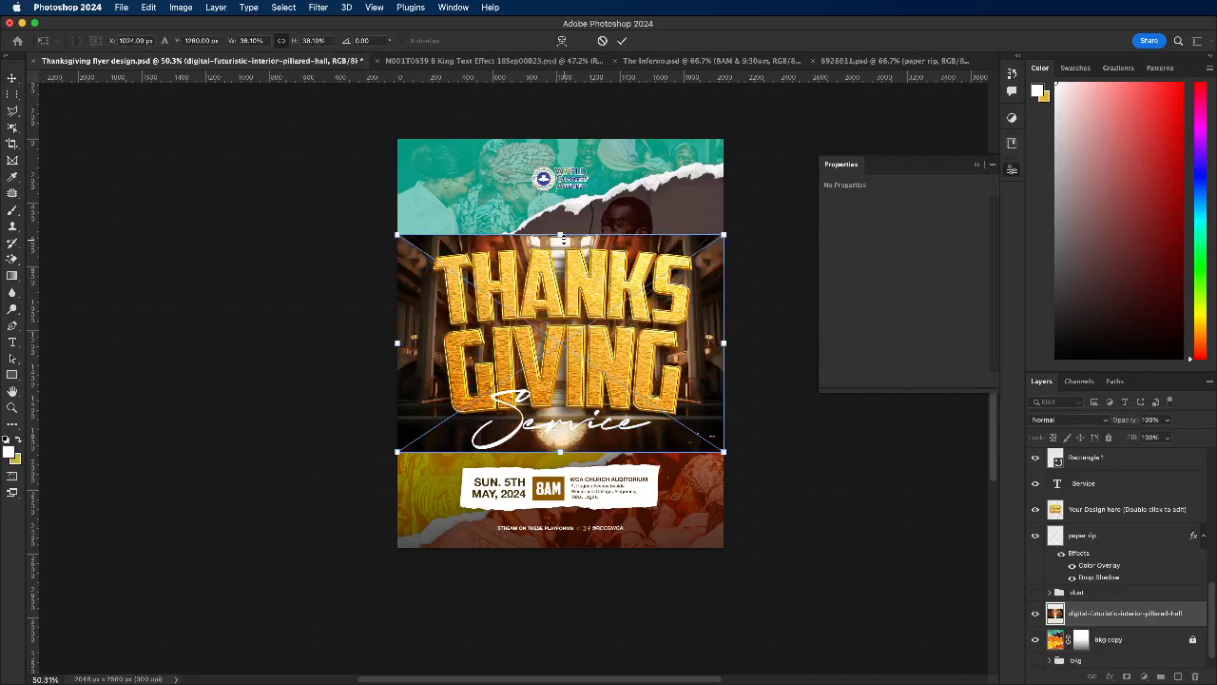
drag(561, 234, 563, 121)
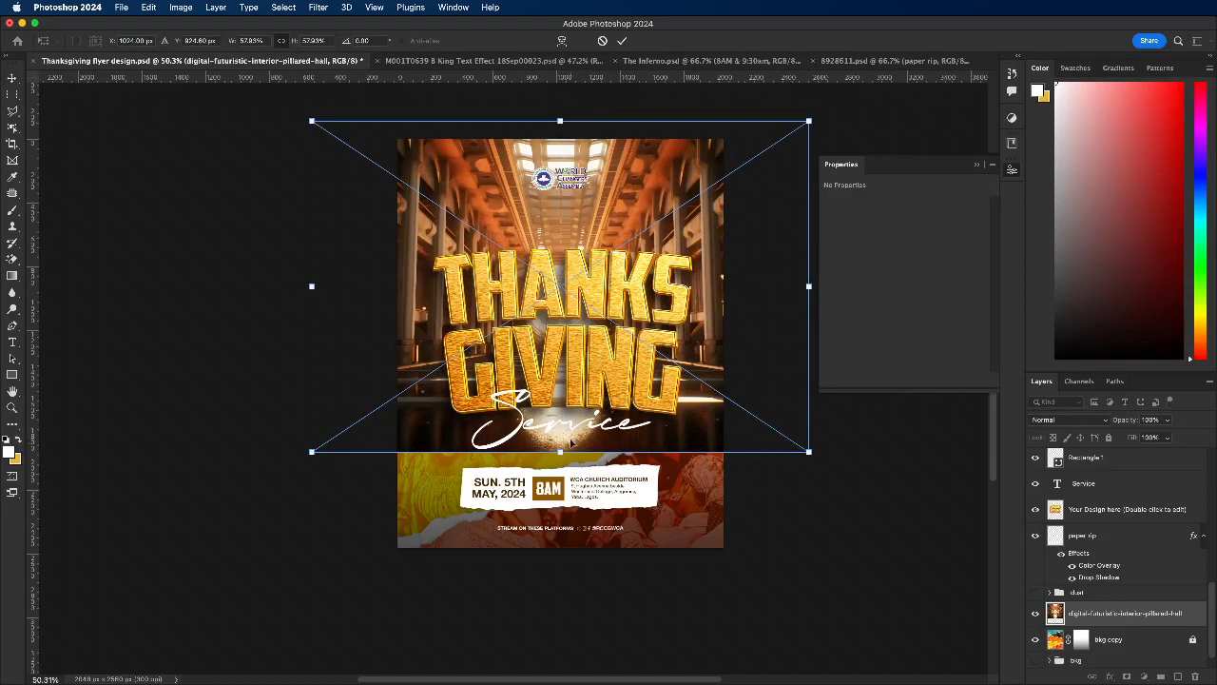
drag(560, 451, 568, 591)
scroll(560, 423, down, 2)
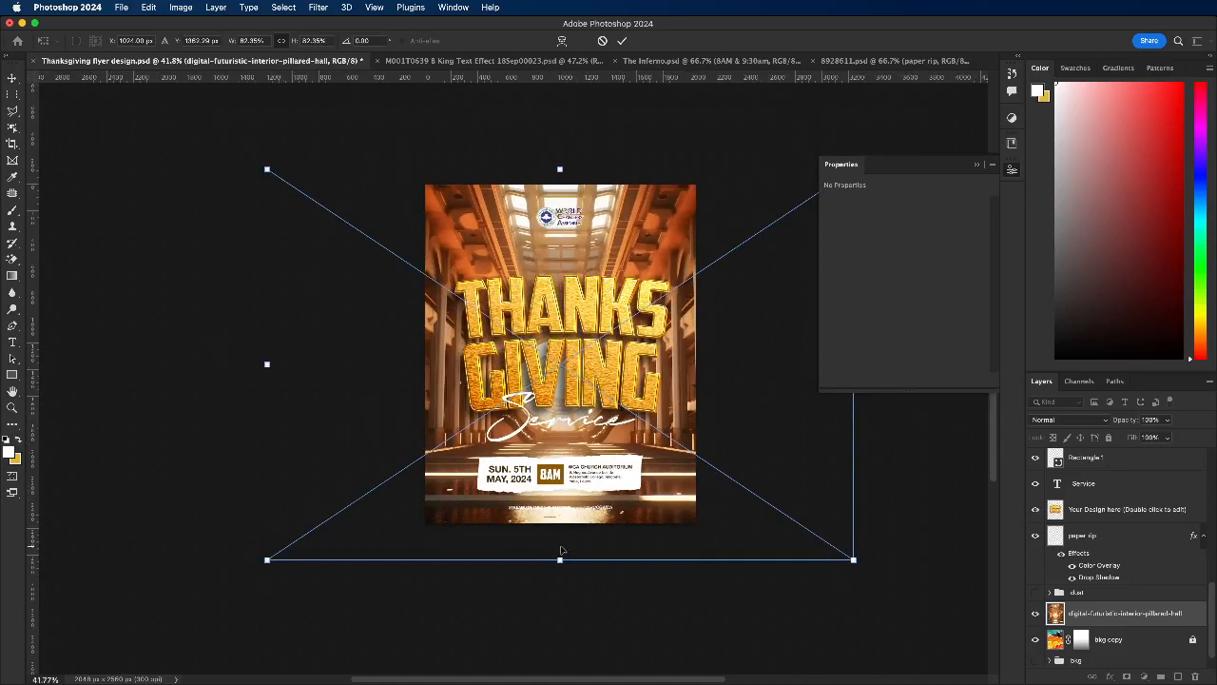
drag(560, 559, 569, 668)
drag(569, 127, 592, 92)
mouse_move(670, 282)
mouse_down()
mouse_move(670, 295)
mouse_move(679, 291)
mouse_up()
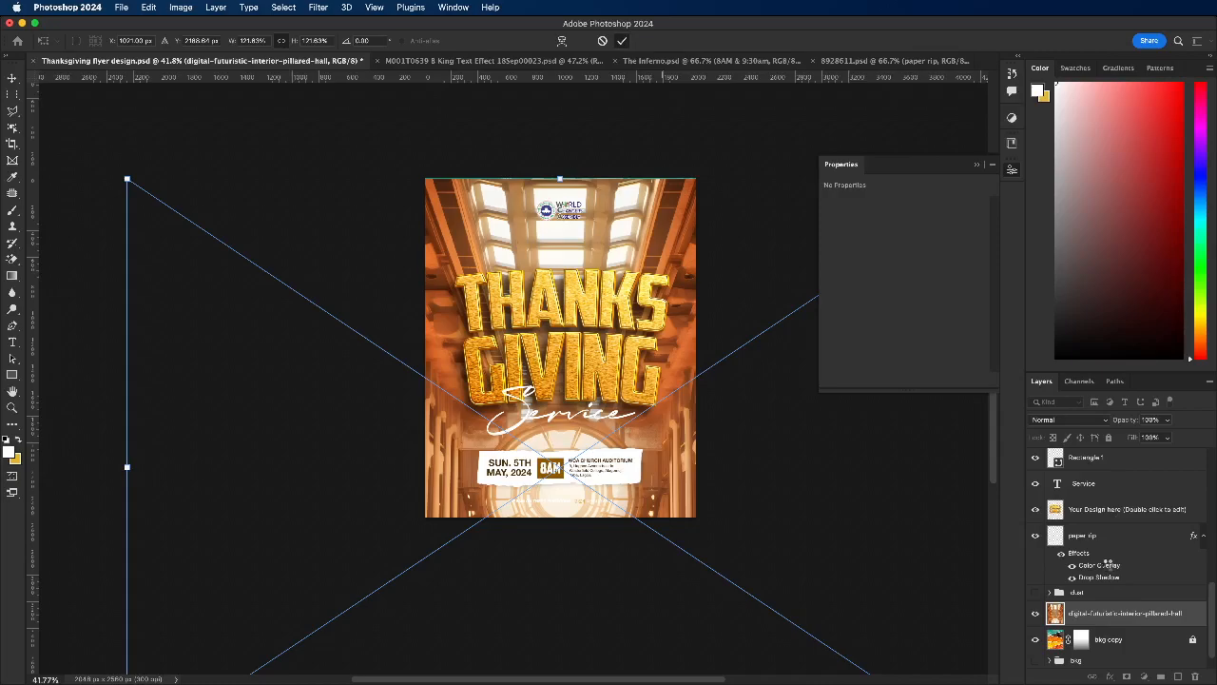
Step: Move the pillared-hall image beneath the bkg copy layer and enlarge it slightly past the flyer's upper edge
drag(1136, 596, 1133, 616)
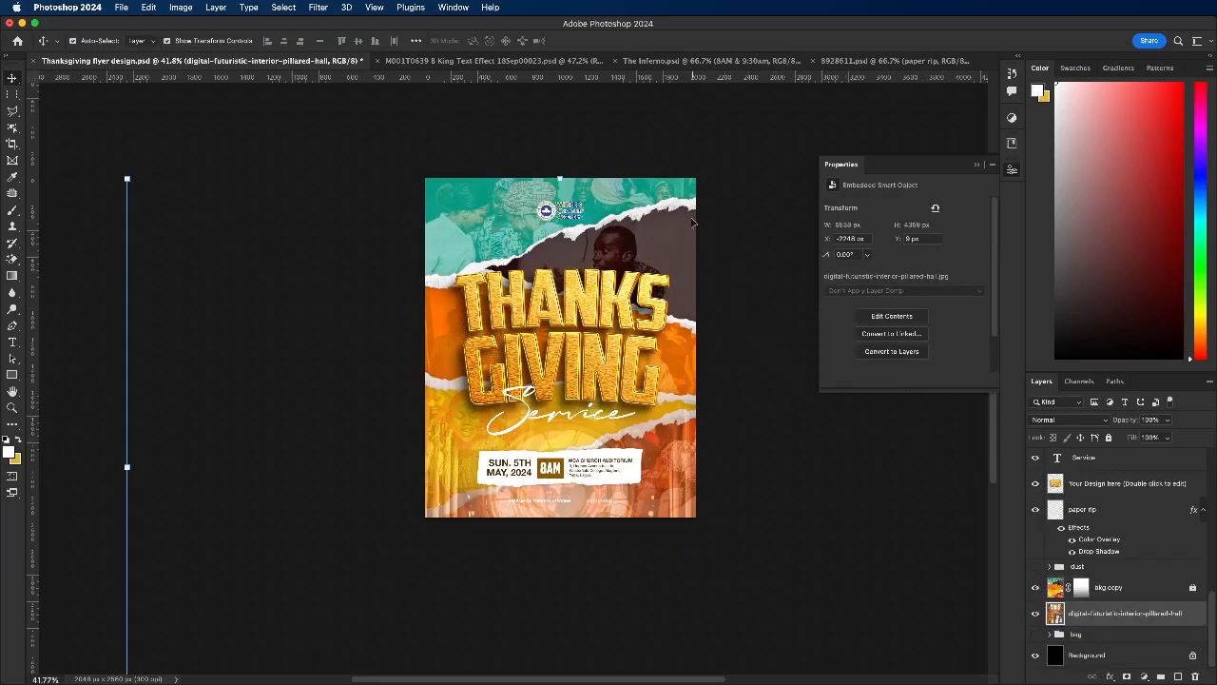
drag(561, 177, 560, 170)
click(623, 41)
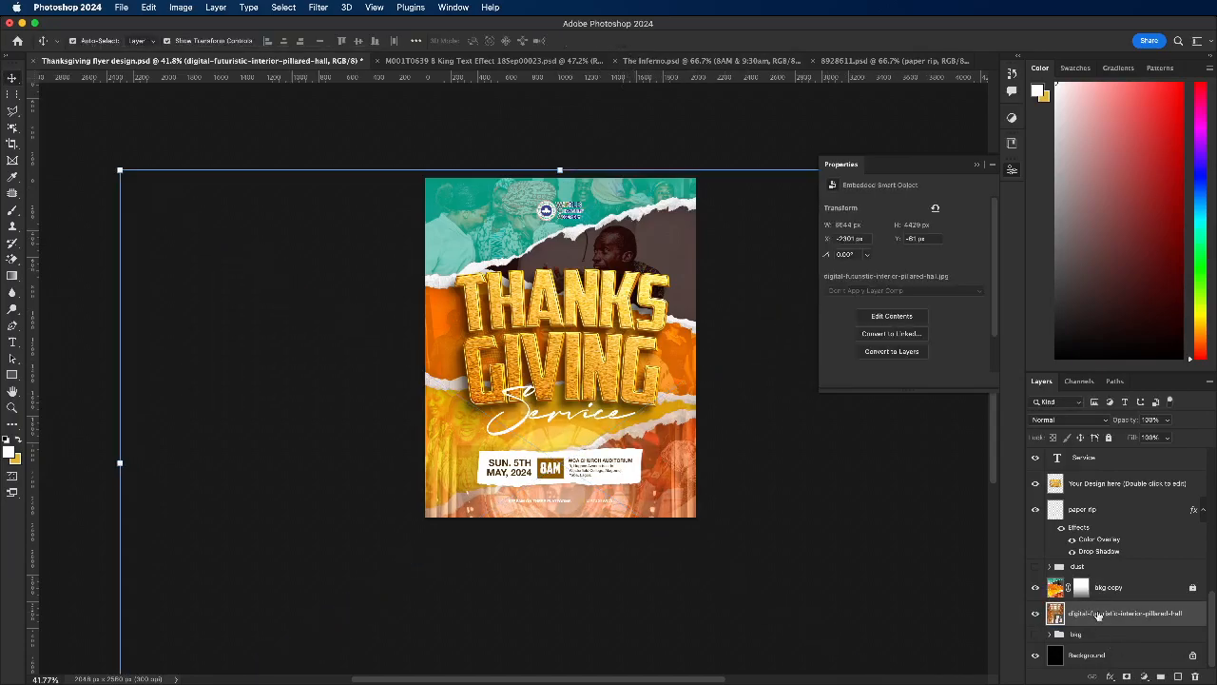
Step: Apply a Motion Blur with angle 0° and distance 140 pixels to the pillared-hall image, checking it with bkg copy hidden
click(319, 7)
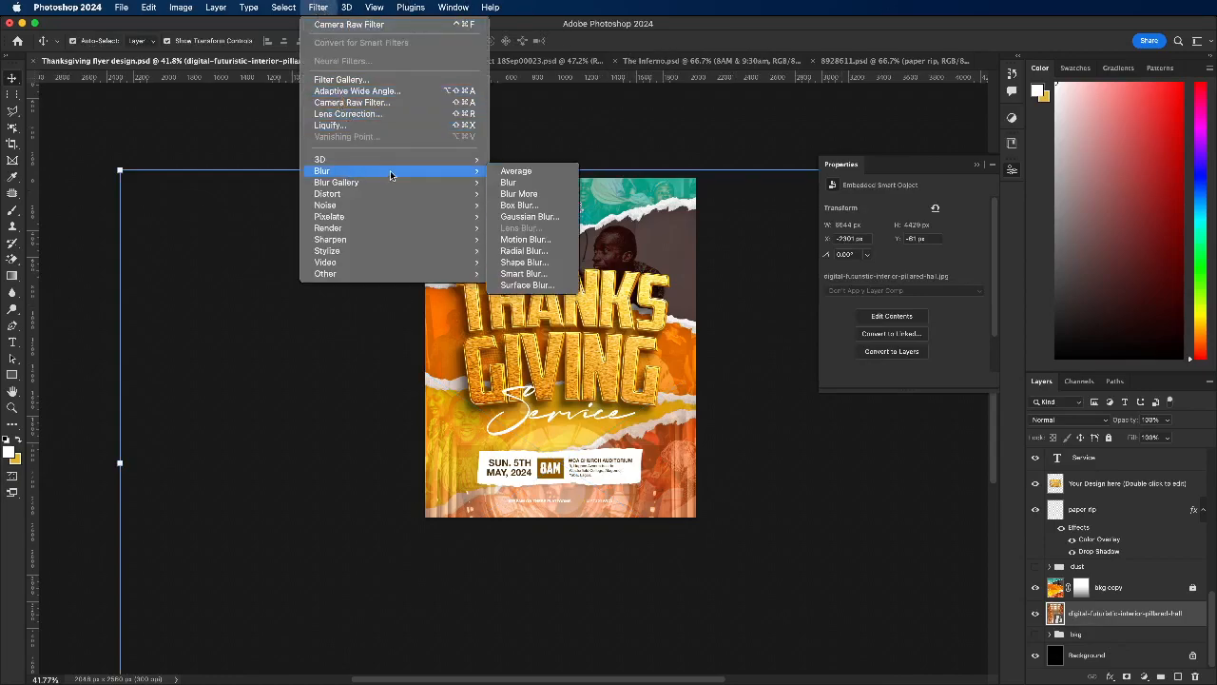
mouse_move(473, 171)
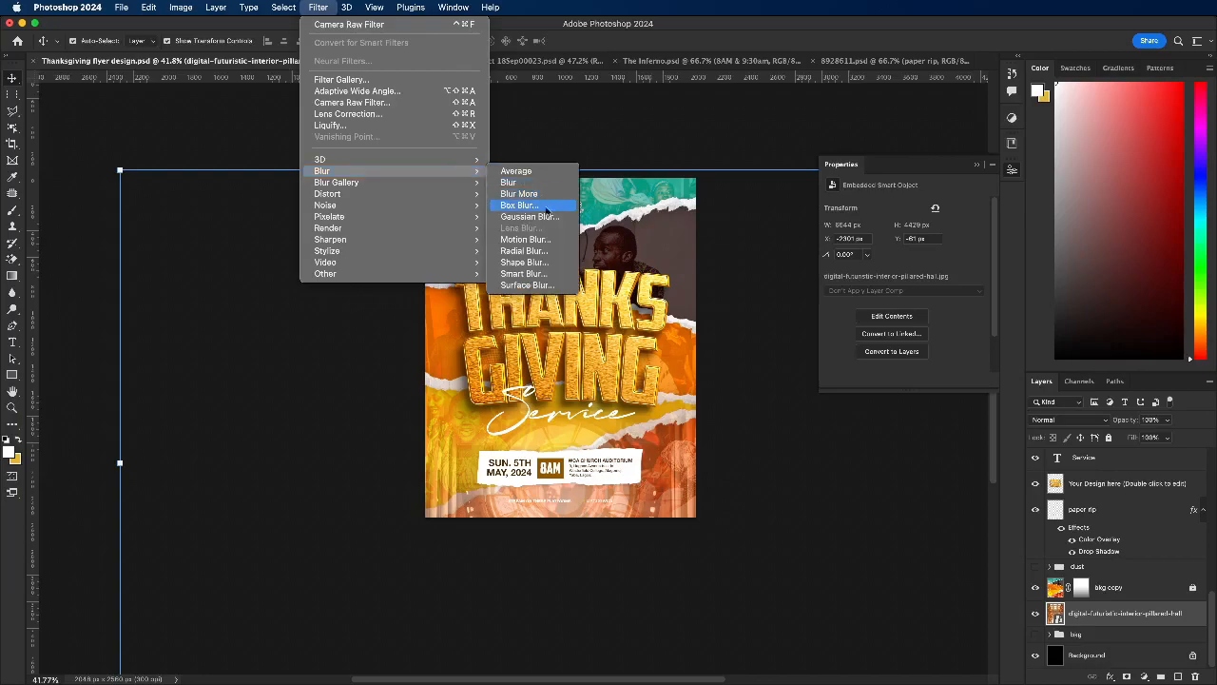
click(526, 240)
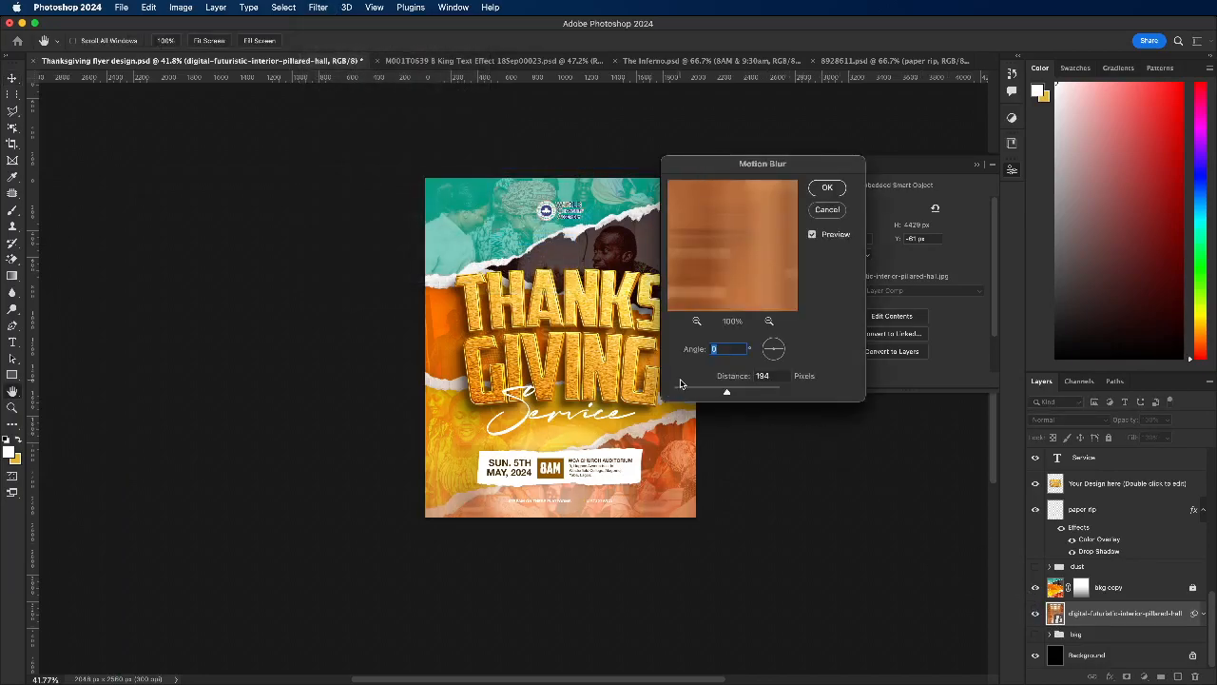
drag(718, 392, 718, 392)
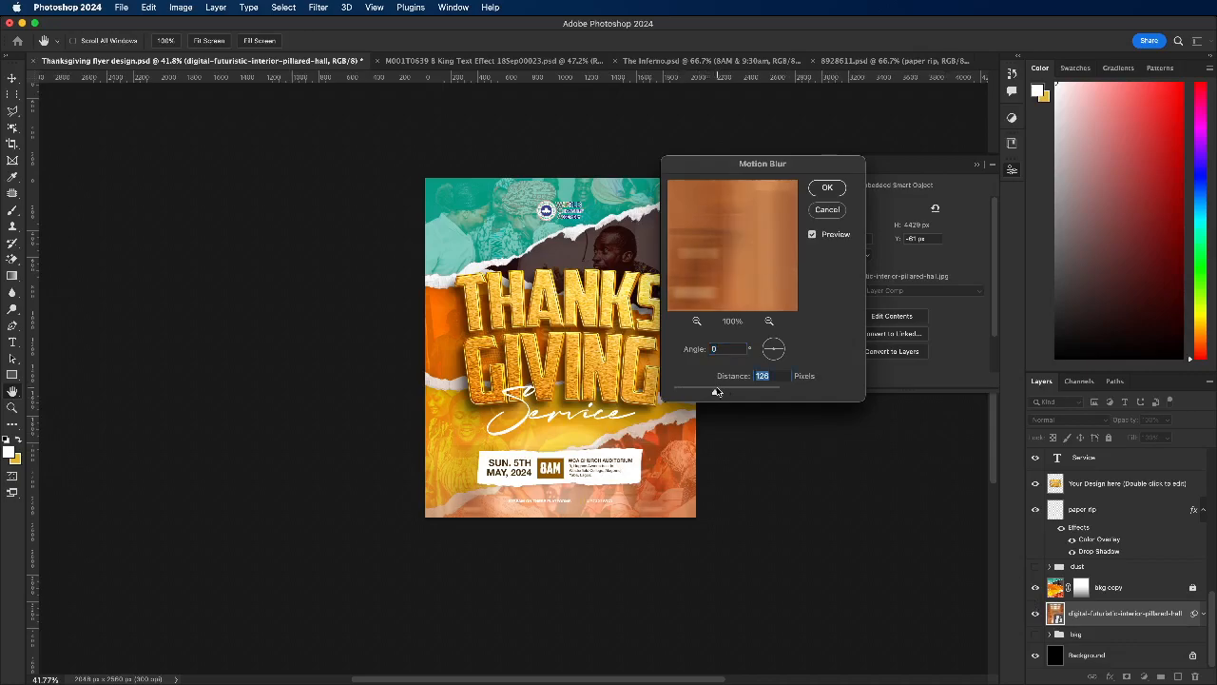
click(827, 189)
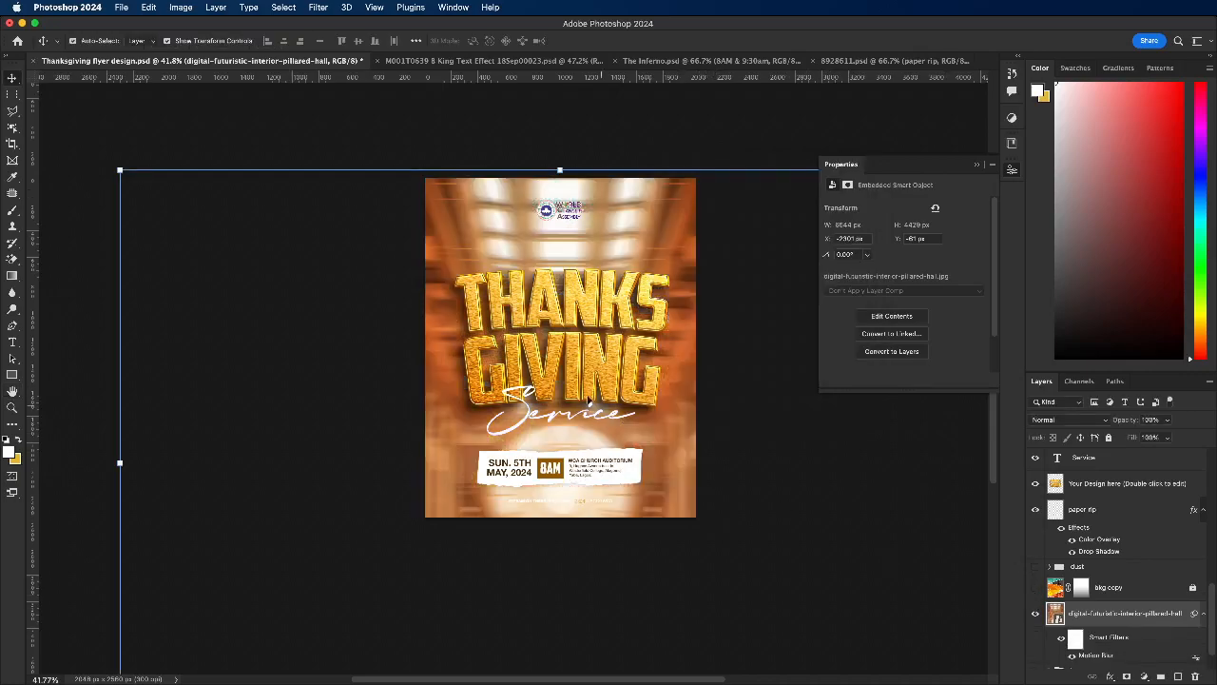
click(1035, 587)
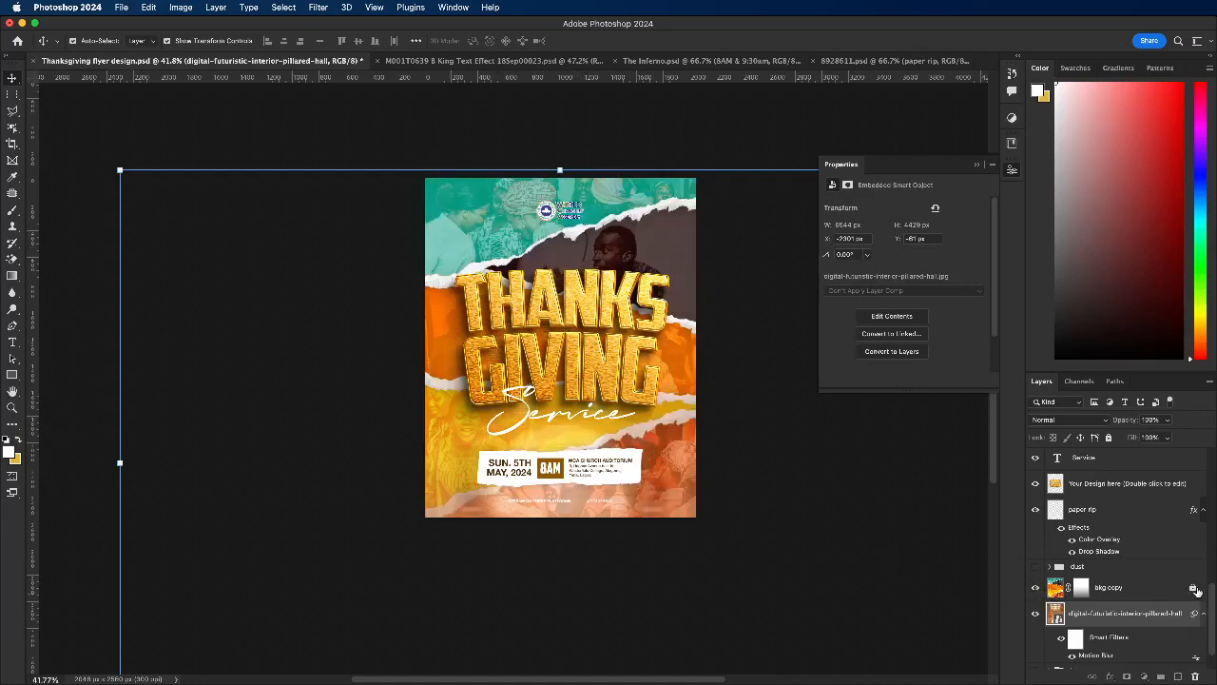
Step: Unlock the bkg copy layer and preview different blend modes on it
click(1056, 588)
click(1055, 587)
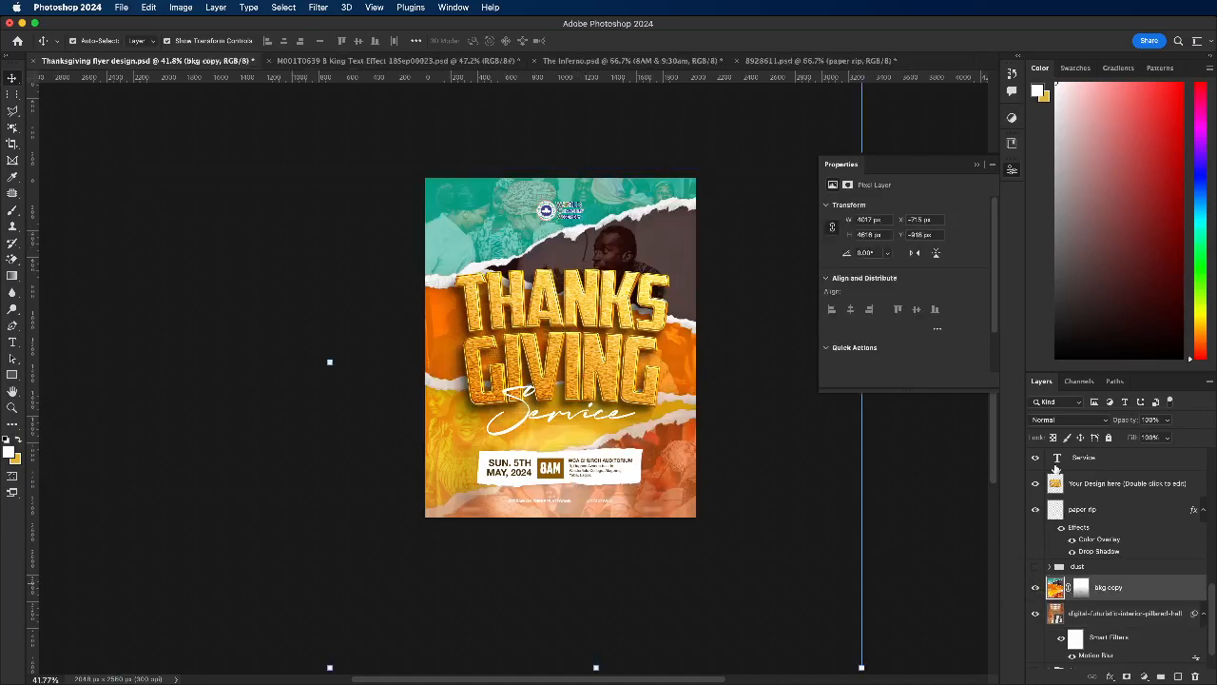
click(1073, 420)
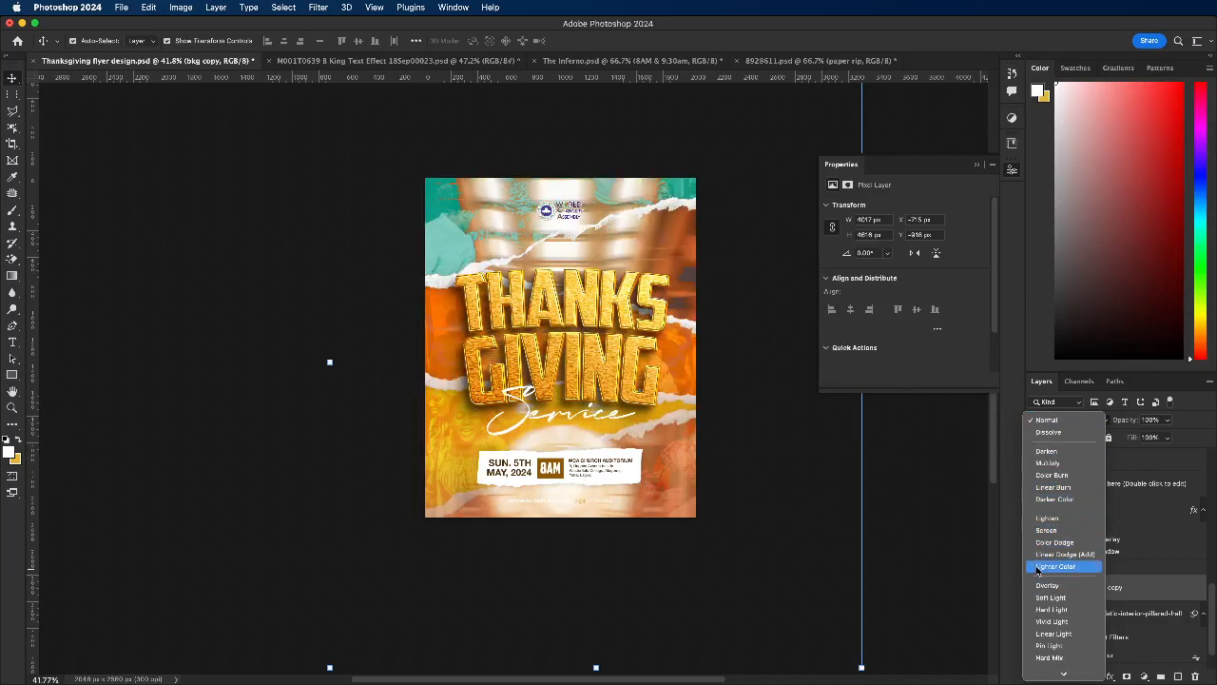
click(905, 531)
Step: Lower the pillared-hall layer's opacity to 33% and preview blend modes on it
click(1094, 623)
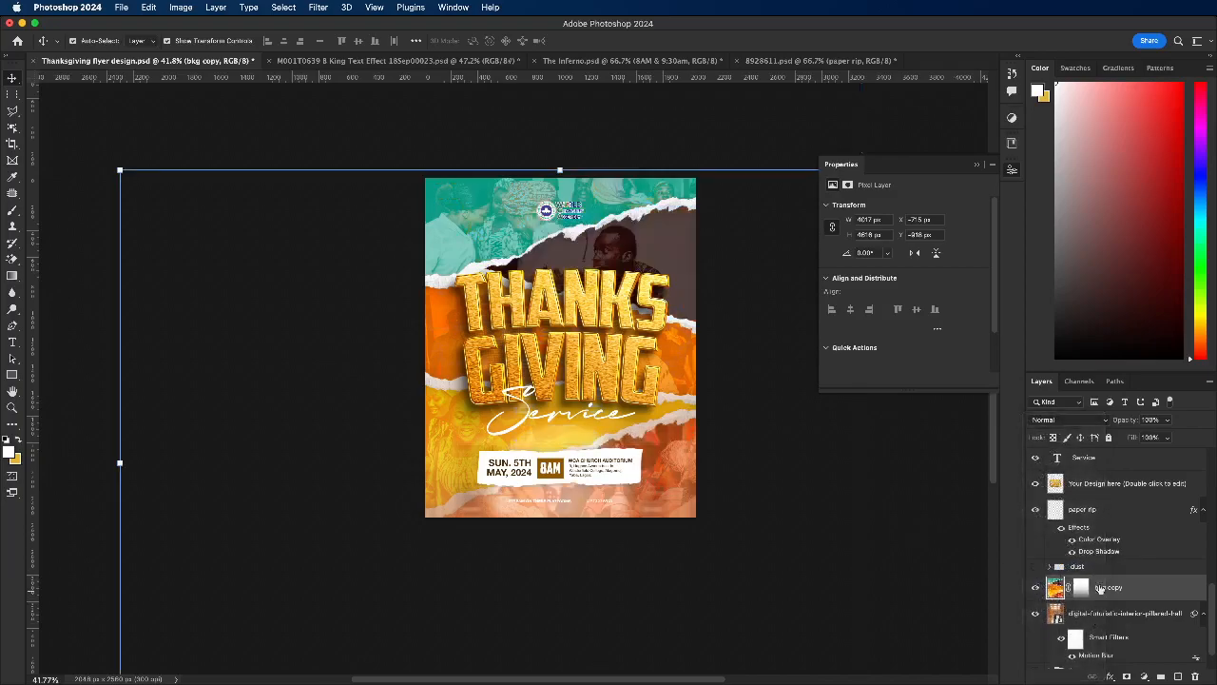
click(1168, 420)
click(1136, 438)
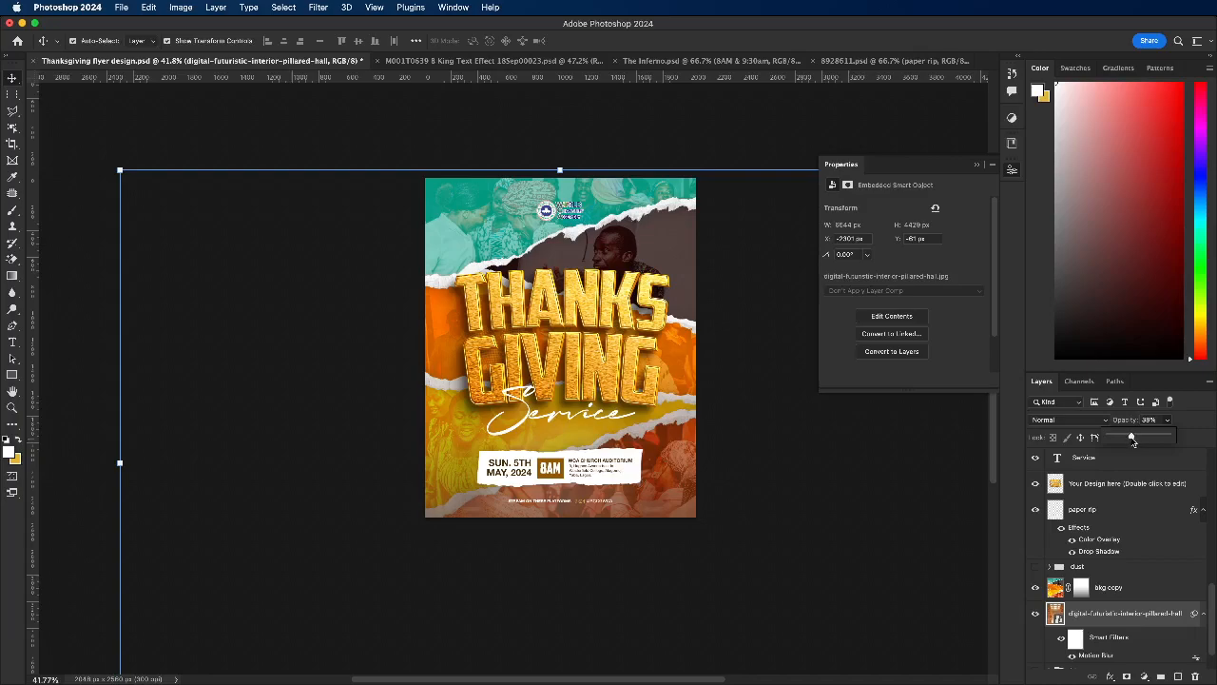
drag(1129, 438, 1124, 439)
click(1092, 422)
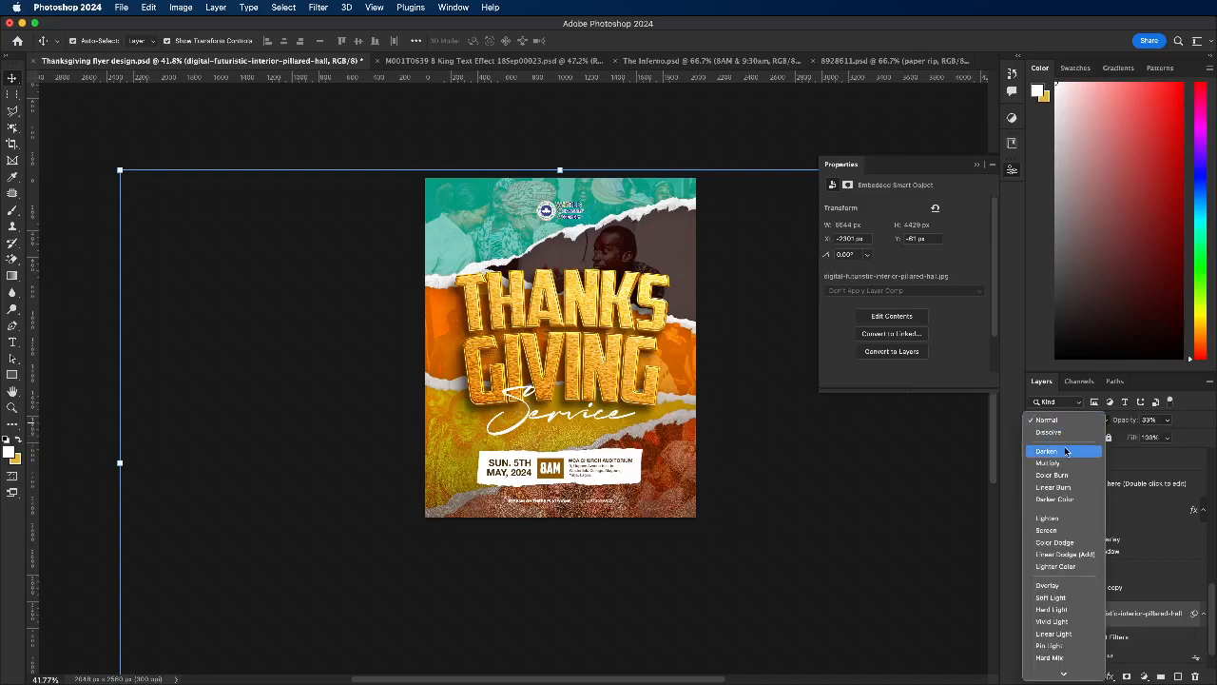
click(1171, 603)
Step: Preview blend modes on the bkg copy layer and set it to Screen
click(1143, 585)
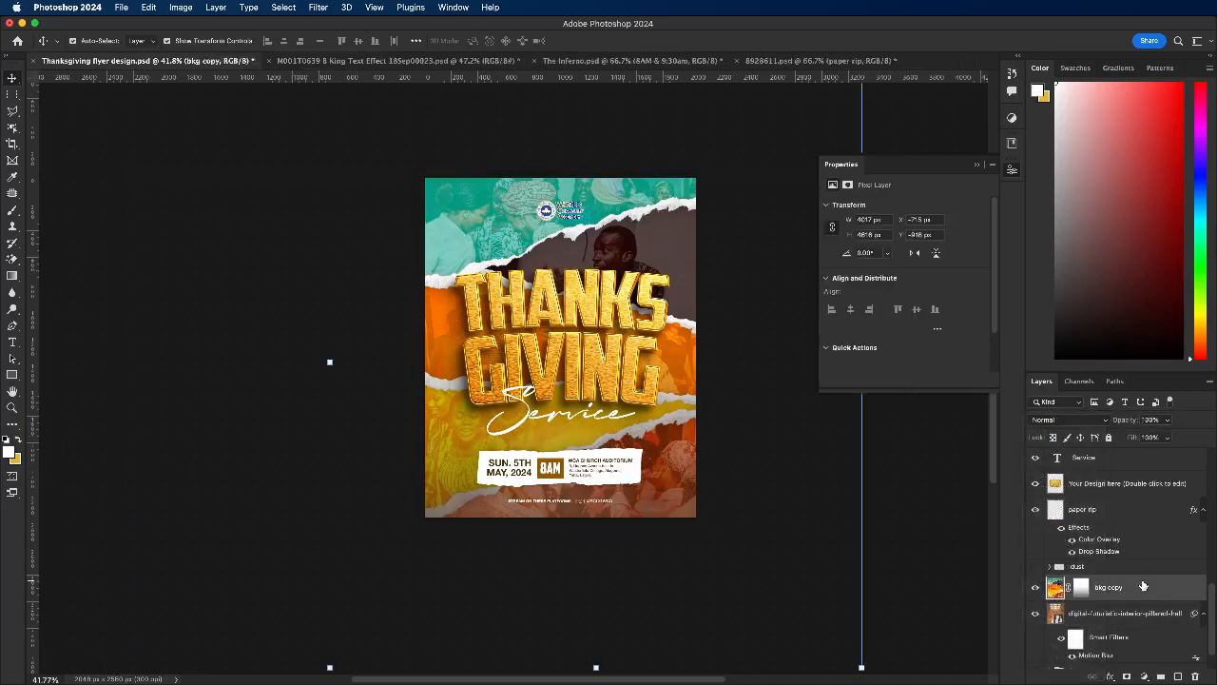
click(1067, 420)
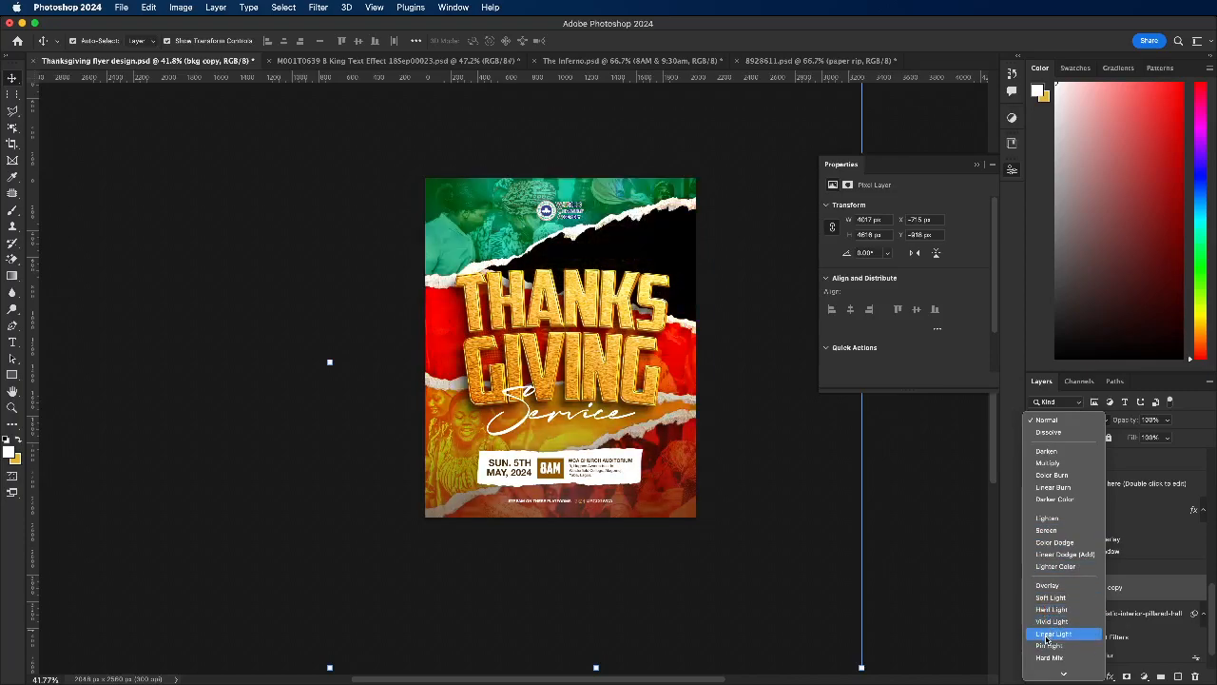
scroll(1048, 639, down, 3)
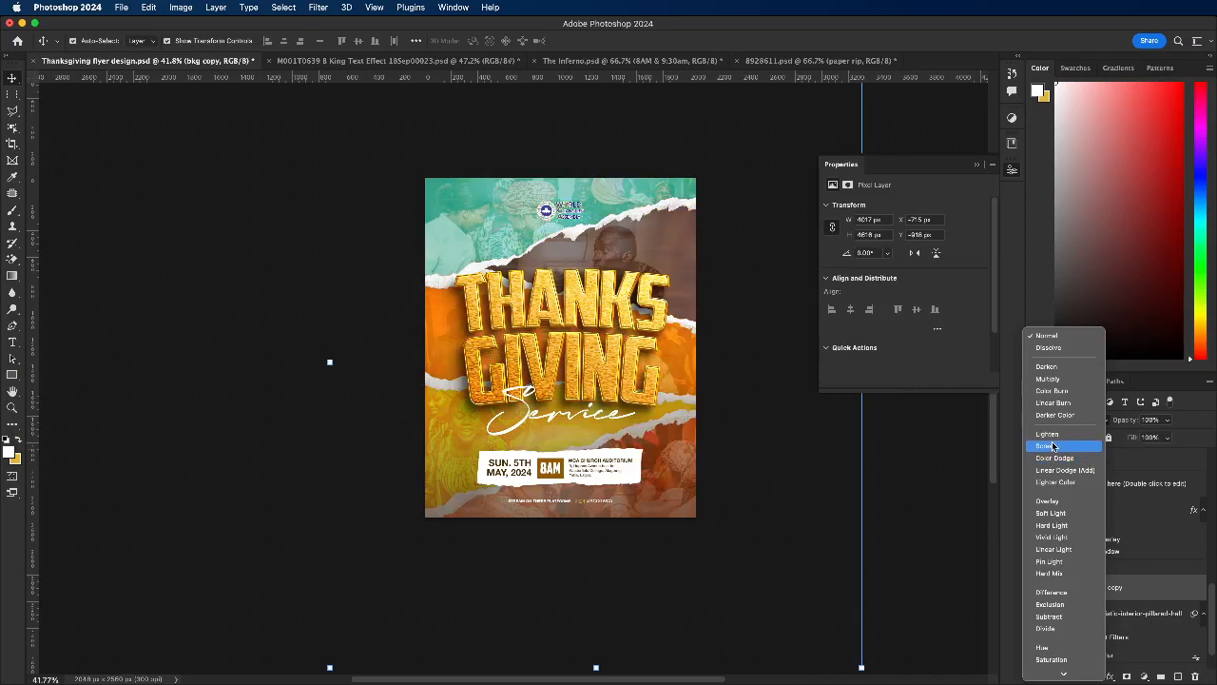
click(942, 476)
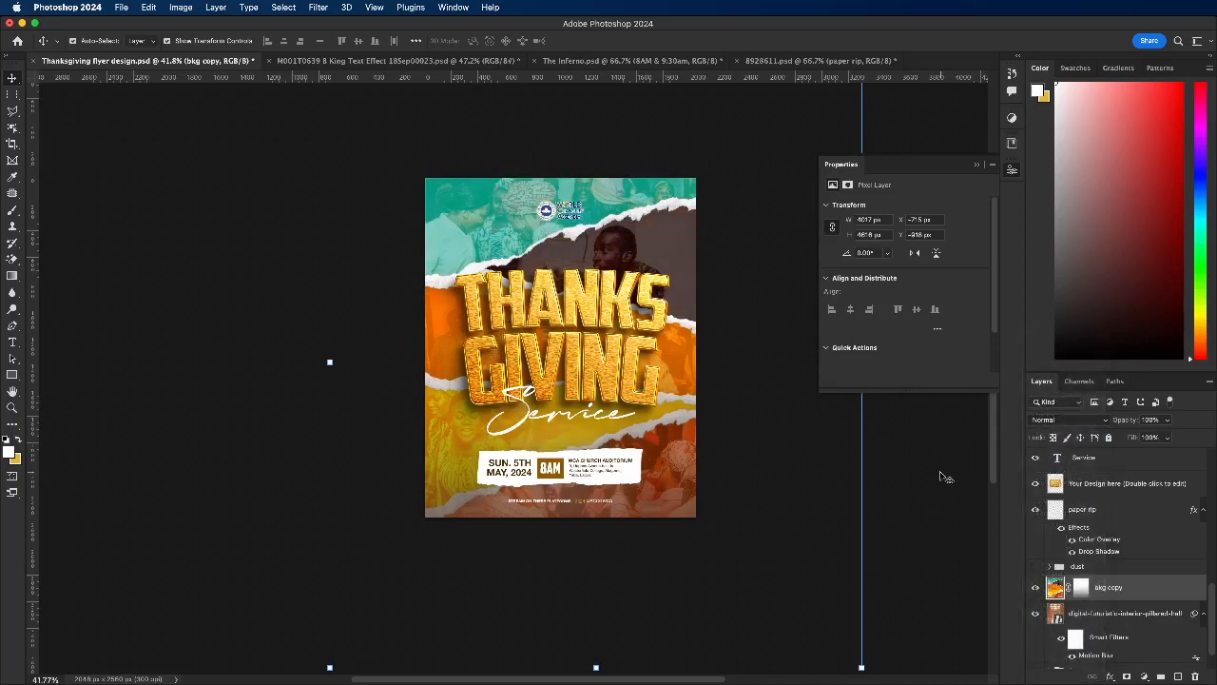
click(1064, 422)
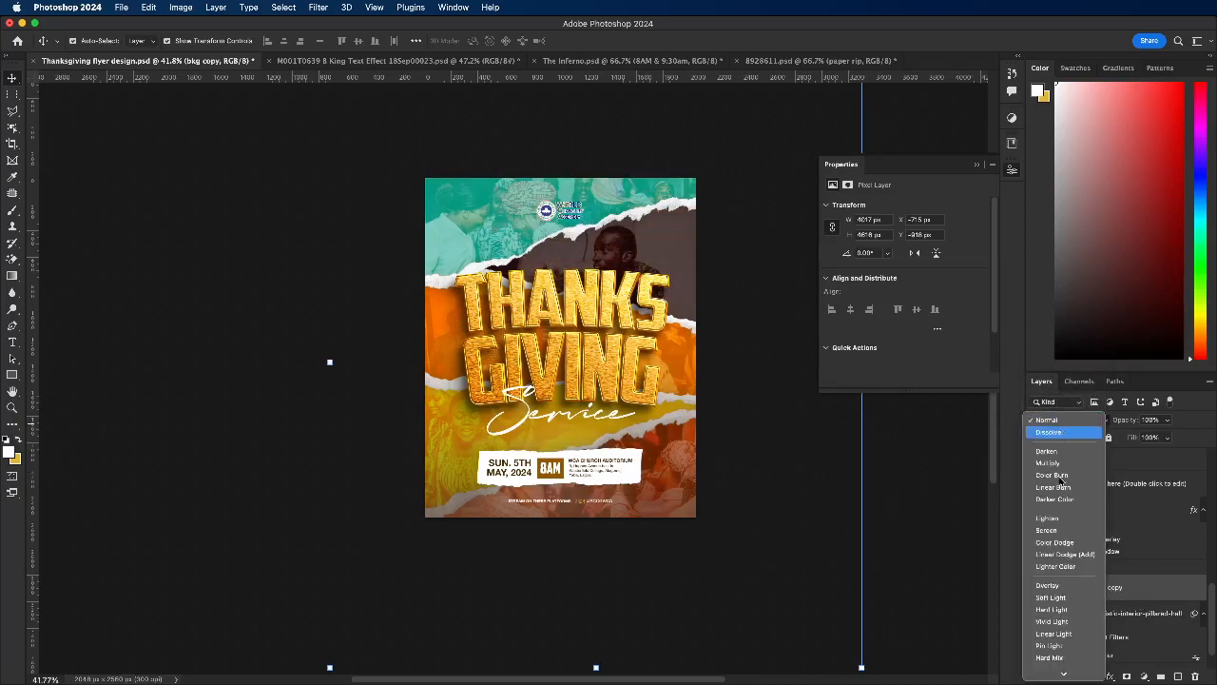
click(1059, 531)
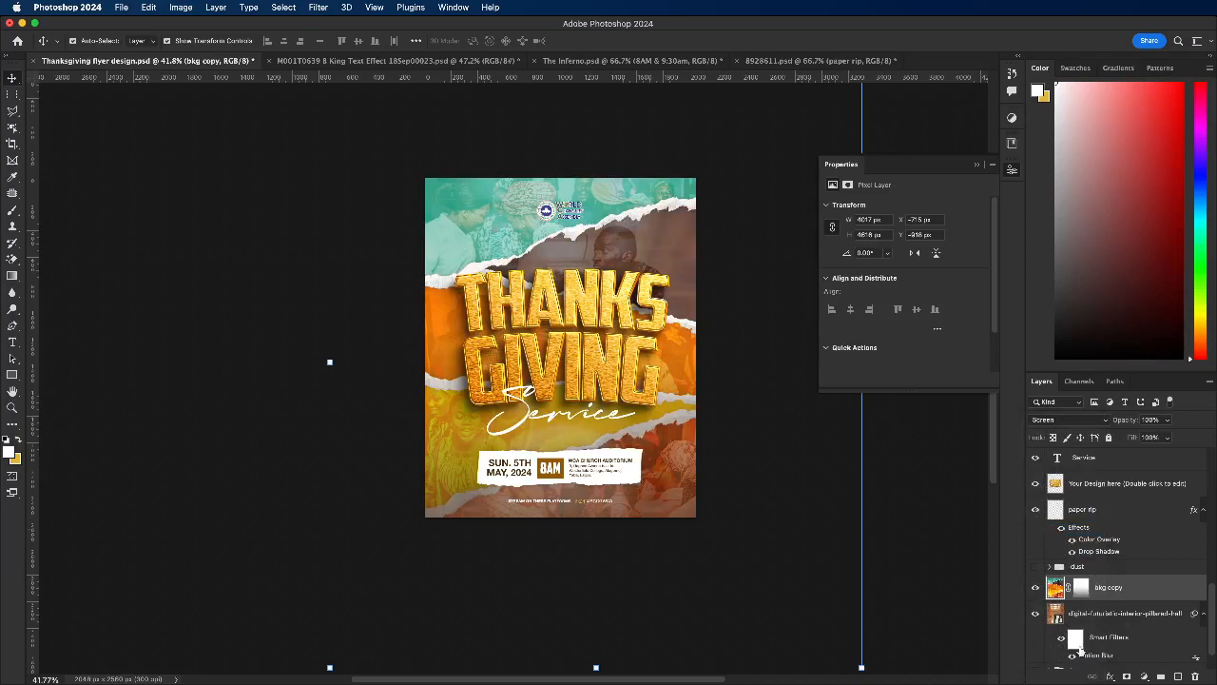
Step: Compare the flyer with and without the pillared-hall image, and delete that layer
click(1035, 614)
click(1035, 613)
click(1036, 614)
click(1100, 615)
key(Delete)
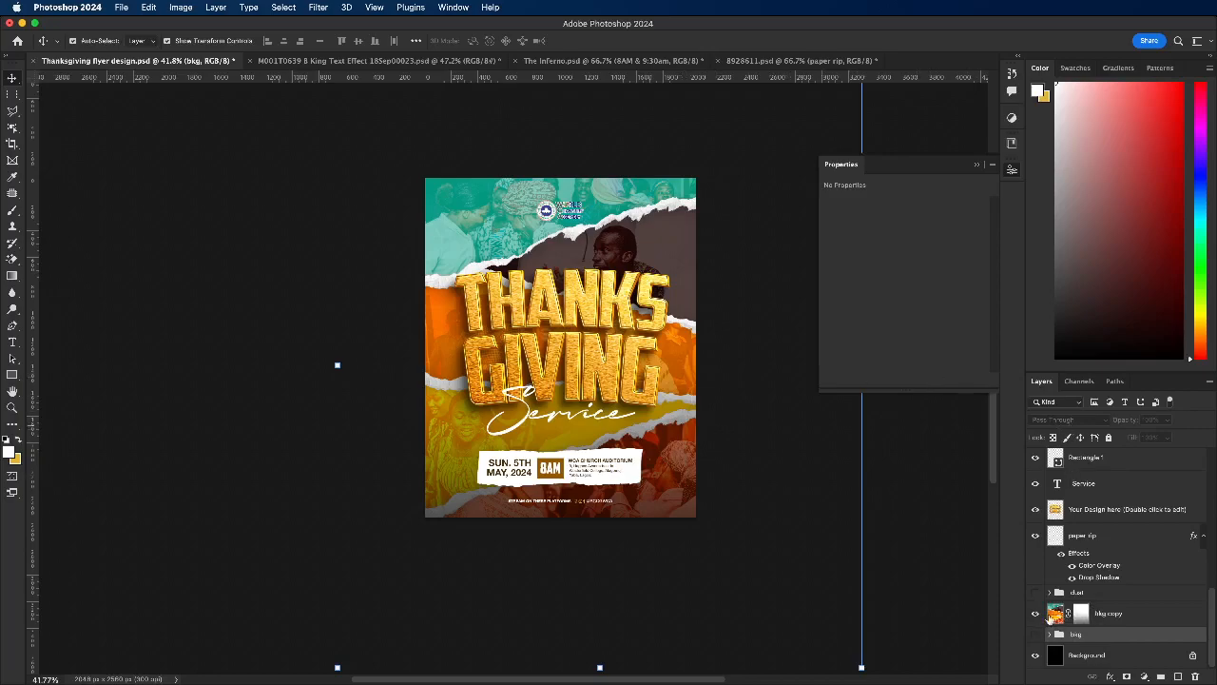
Step: Set the bkg copy layer's blend mode back to Normal and its opacity to 77%
click(1084, 613)
click(1070, 420)
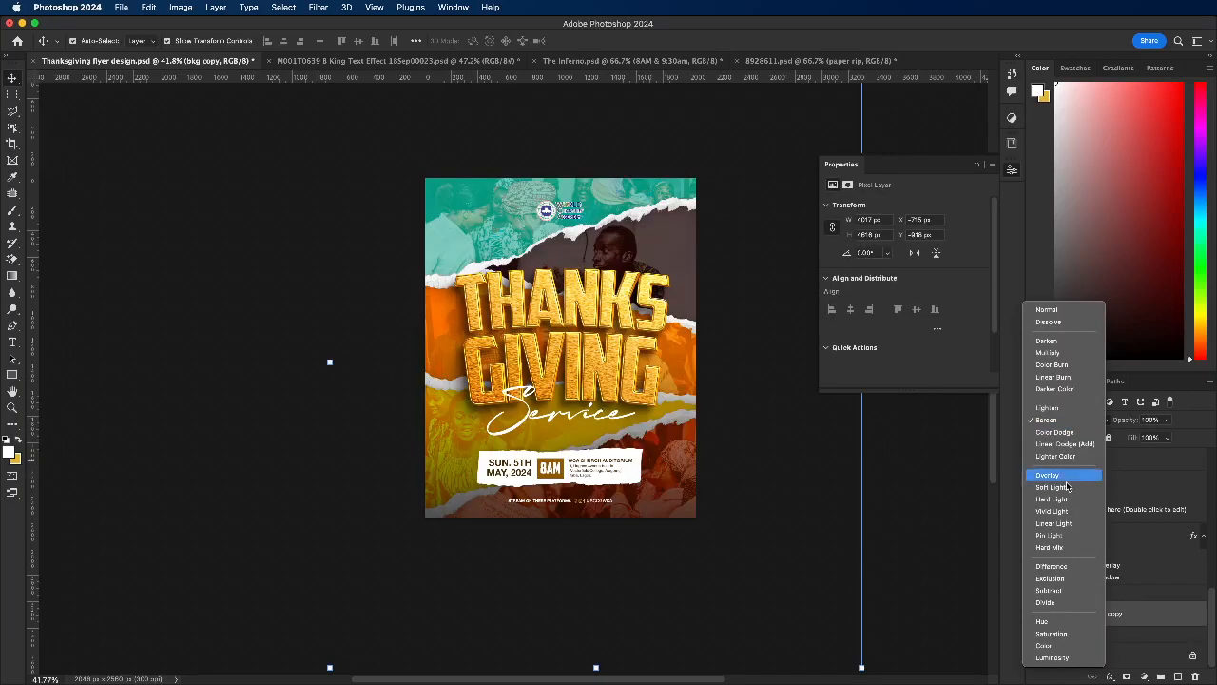
click(1062, 311)
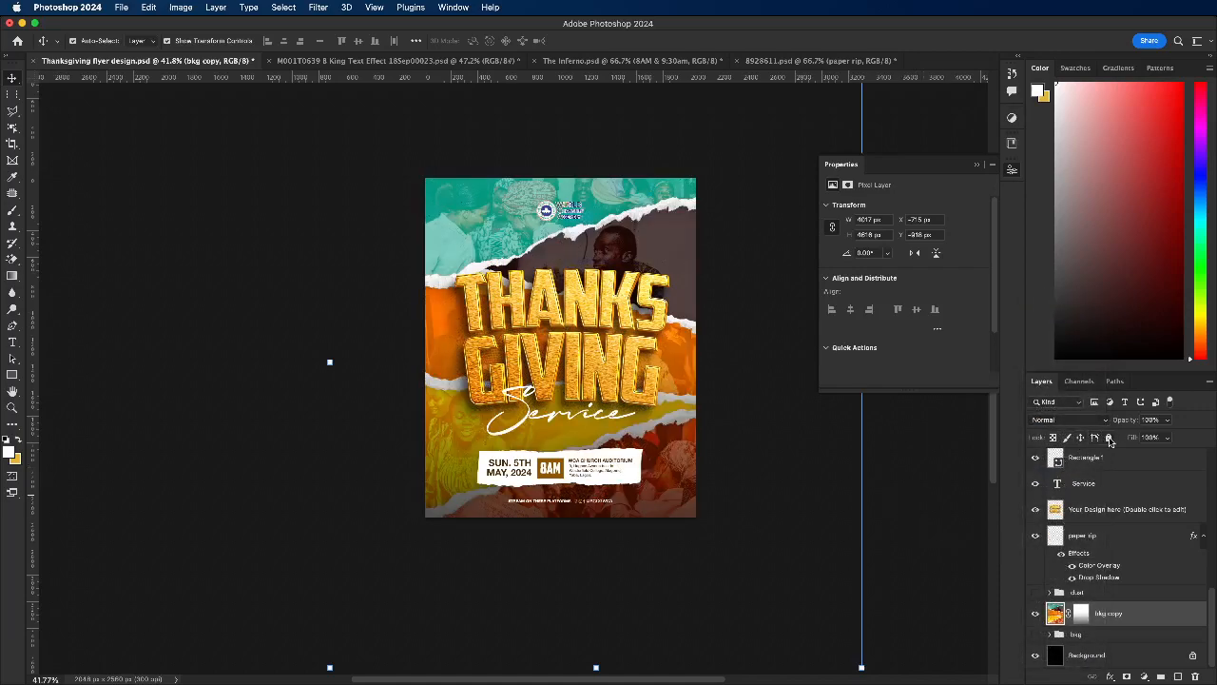
click(1168, 419)
drag(1168, 438, 1156, 438)
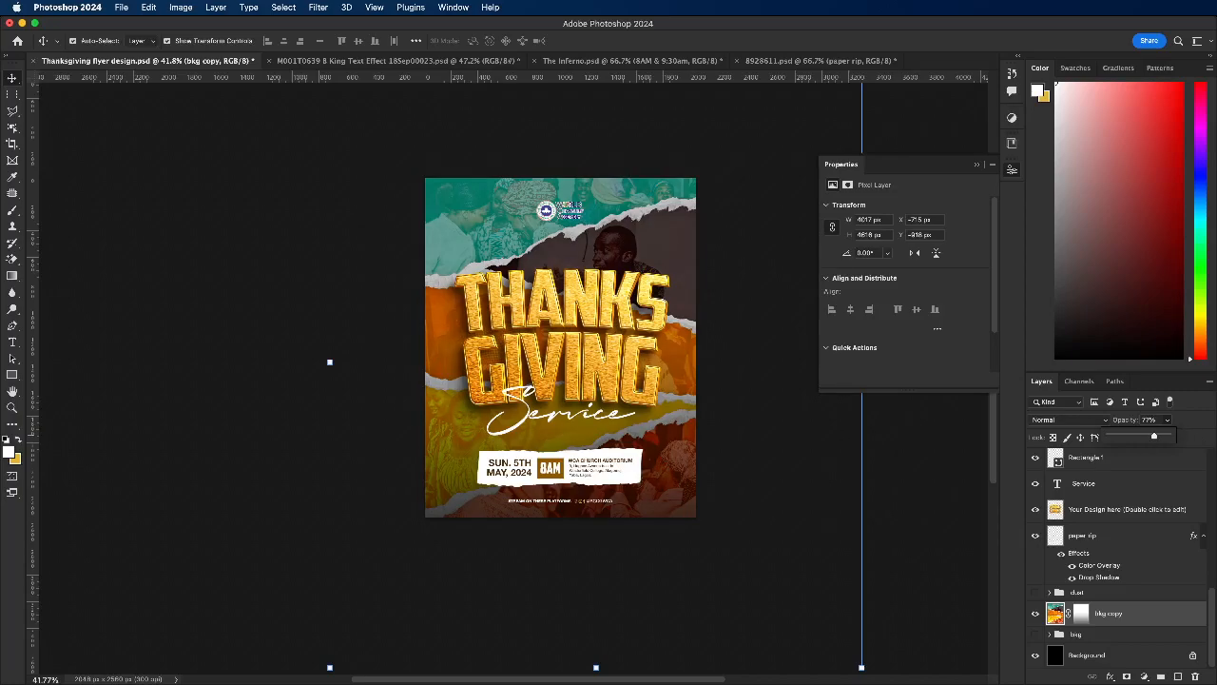
Step: Place the colorful gradient image 7xm.xyz859022 above the bkg copy layer and enlarge it to cover the whole flyer
key(super+Tab)
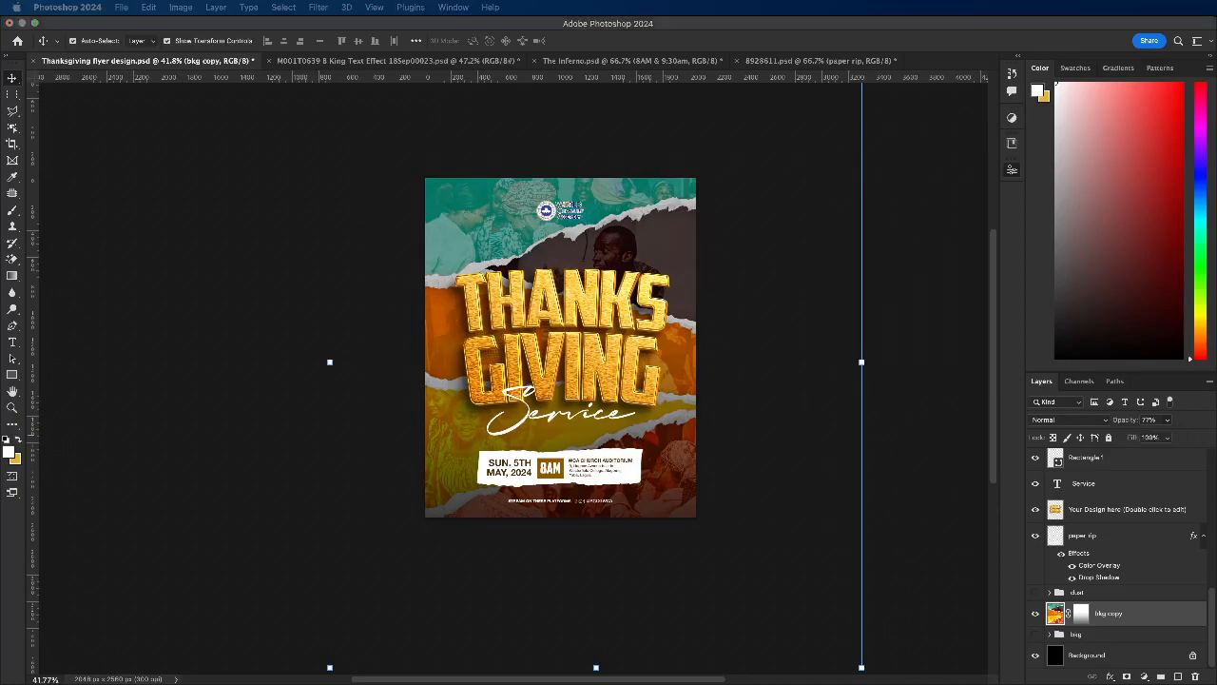
drag(1023, 439, 664, 459)
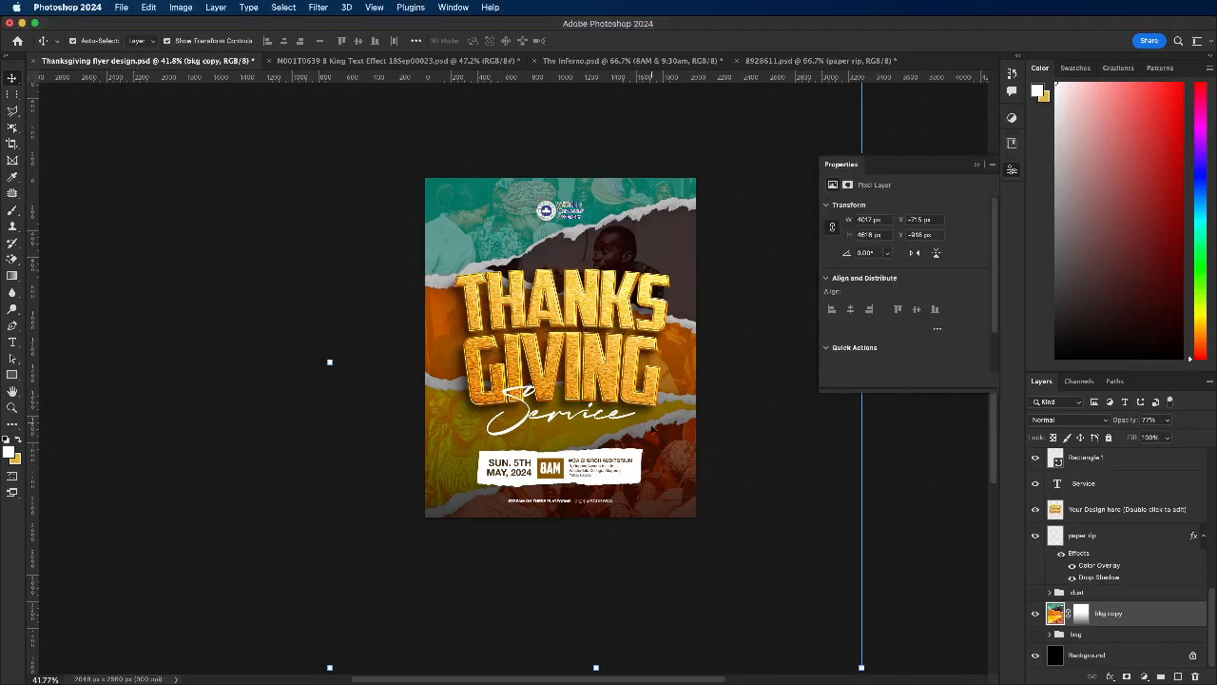
drag(558, 267, 601, 85)
drag(621, 251, 512, 313)
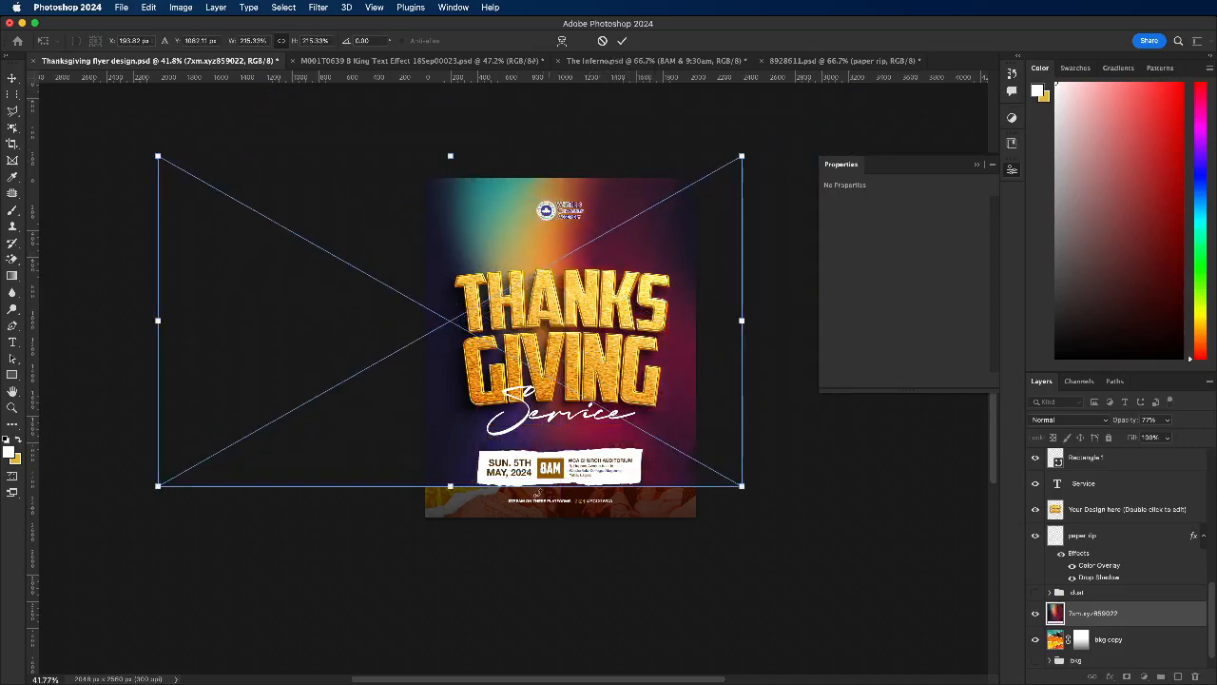
drag(461, 484, 454, 569)
drag(451, 473, 458, 463)
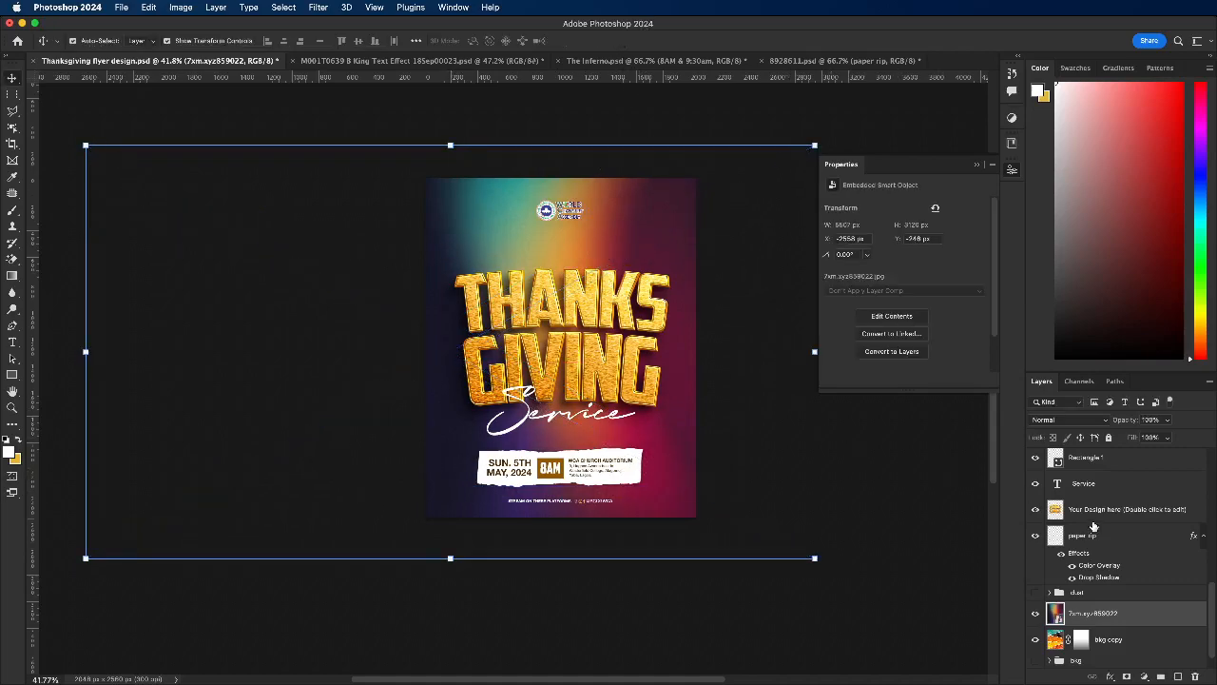
Step: Set the 7xm.xyz859022 layer's blend mode to Linear Dodge (Add) and adjust its opacity to about 88%
click(1085, 422)
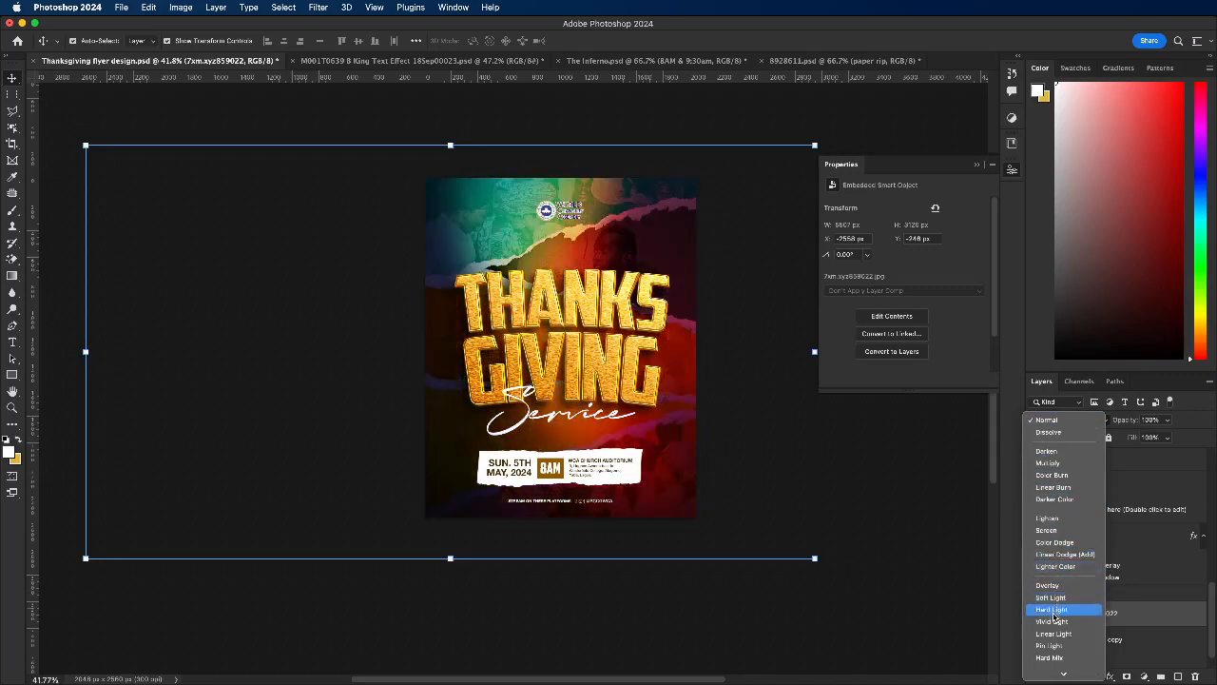
click(1052, 555)
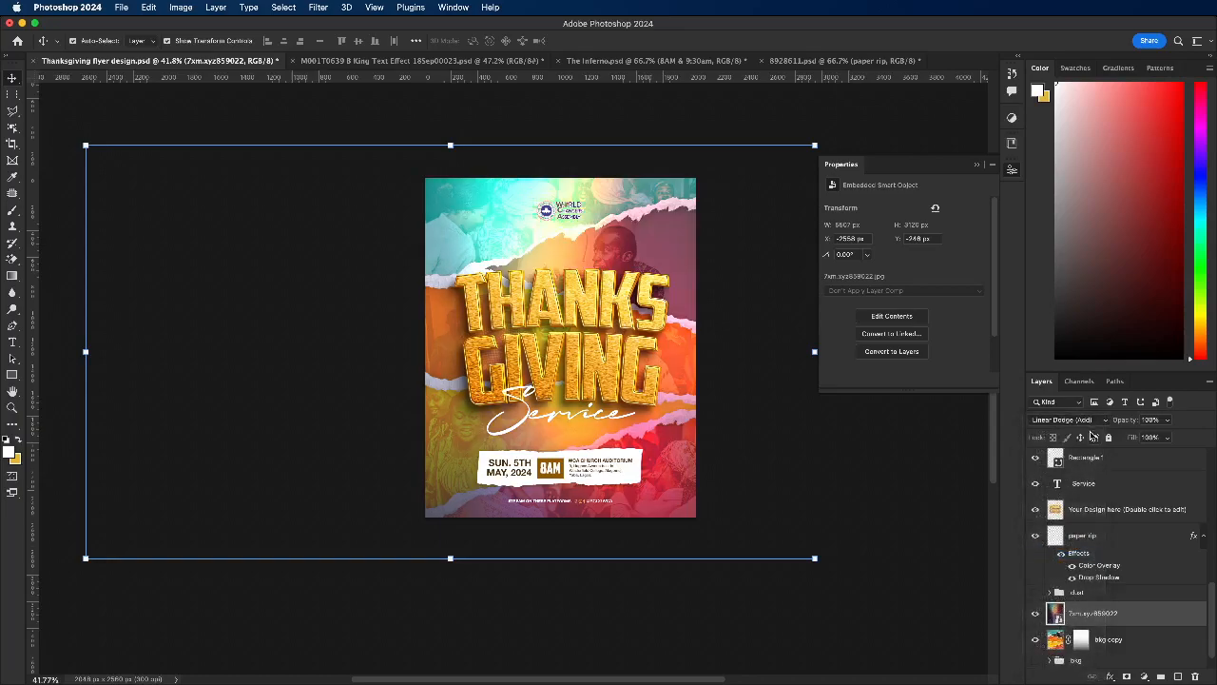
click(1168, 419)
drag(1173, 435, 1143, 435)
mouse_move(1120, 612)
mouse_down()
mouse_move(1102, 509)
mouse_move(1109, 624)
mouse_up()
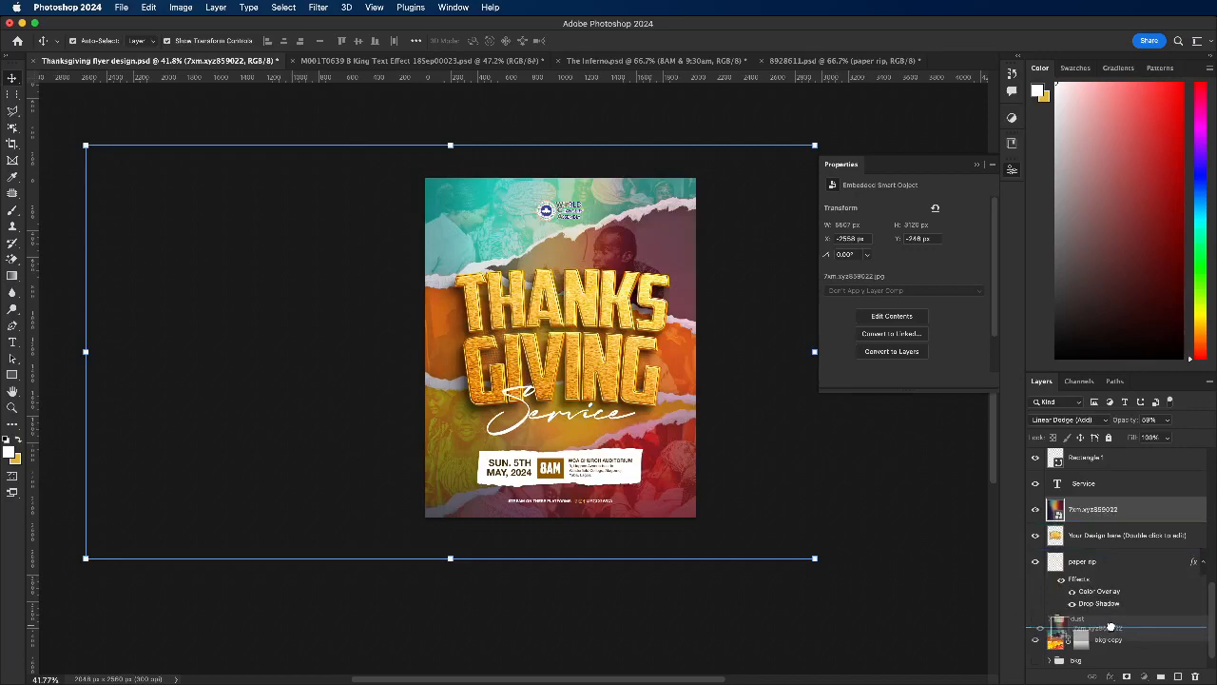
click(1166, 421)
drag(1171, 434, 1186, 436)
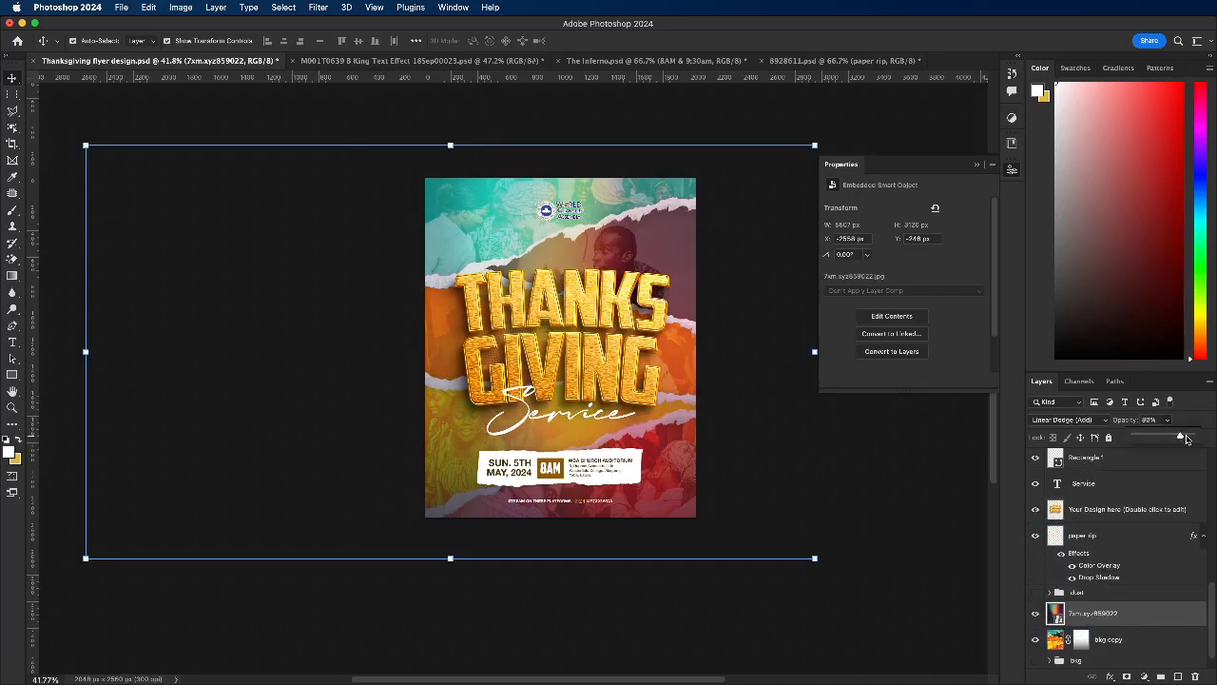
Step: Shift the 7xm.xyz859022 gradient rightward so its orange and teal tones fall across the flyer, and lock that layer
drag(540, 241, 591, 242)
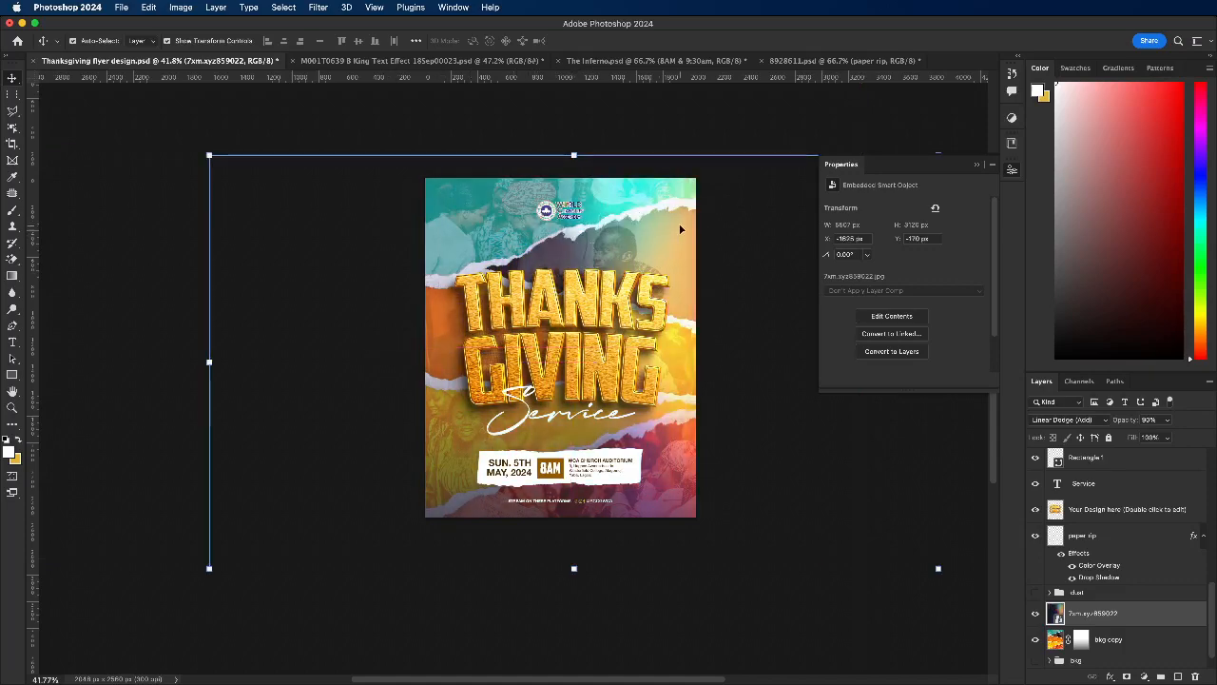
drag(663, 229, 667, 229)
click(1109, 438)
click(863, 459)
scroll(581, 340, up, 1)
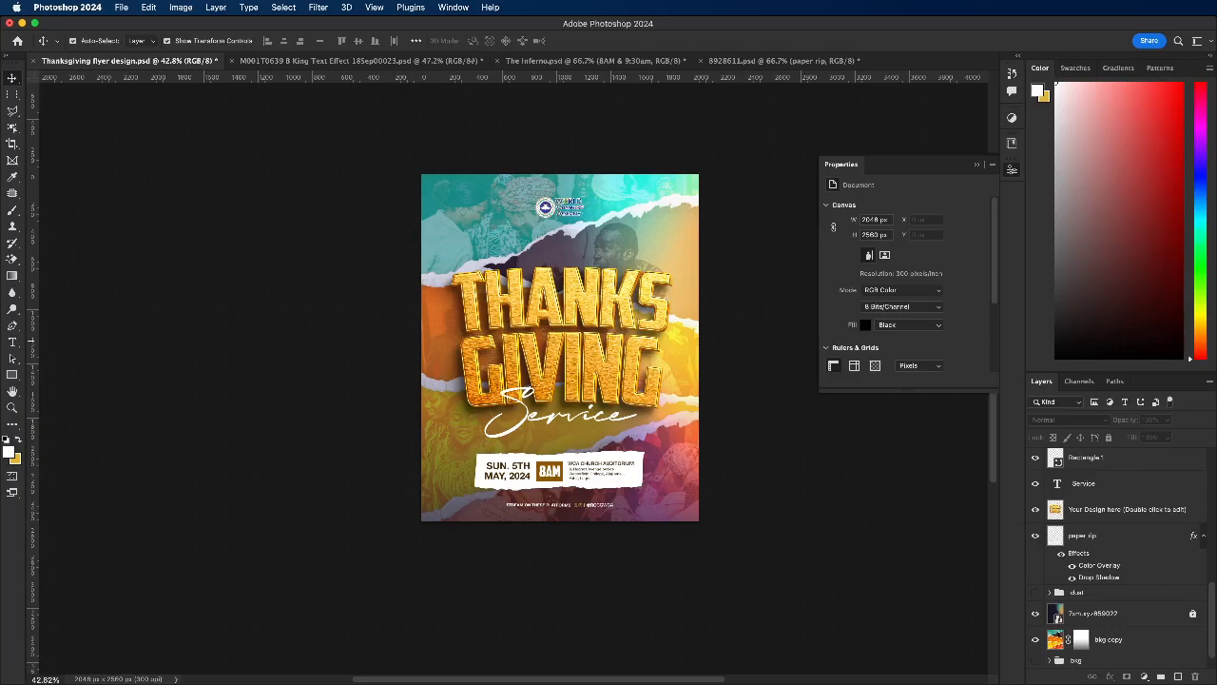
Step: Place the abstract-dark-tone-lens-flare-wallpaper image into the flyer document
key(super+Tab)
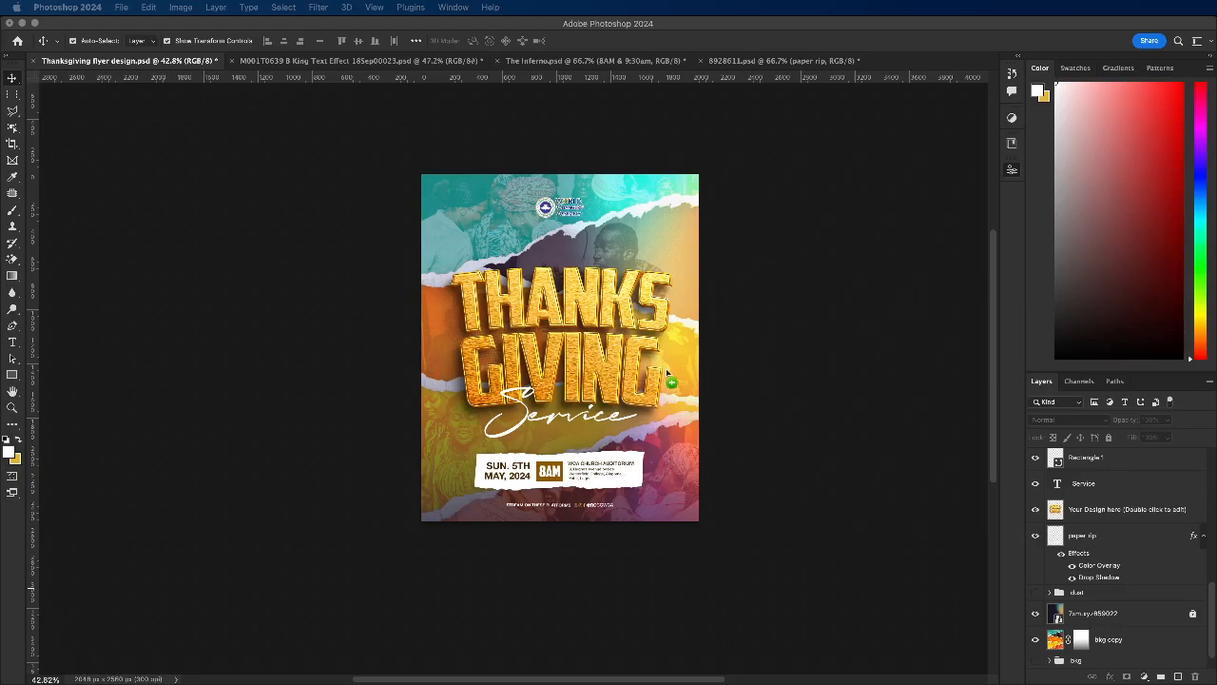
click(541, 379)
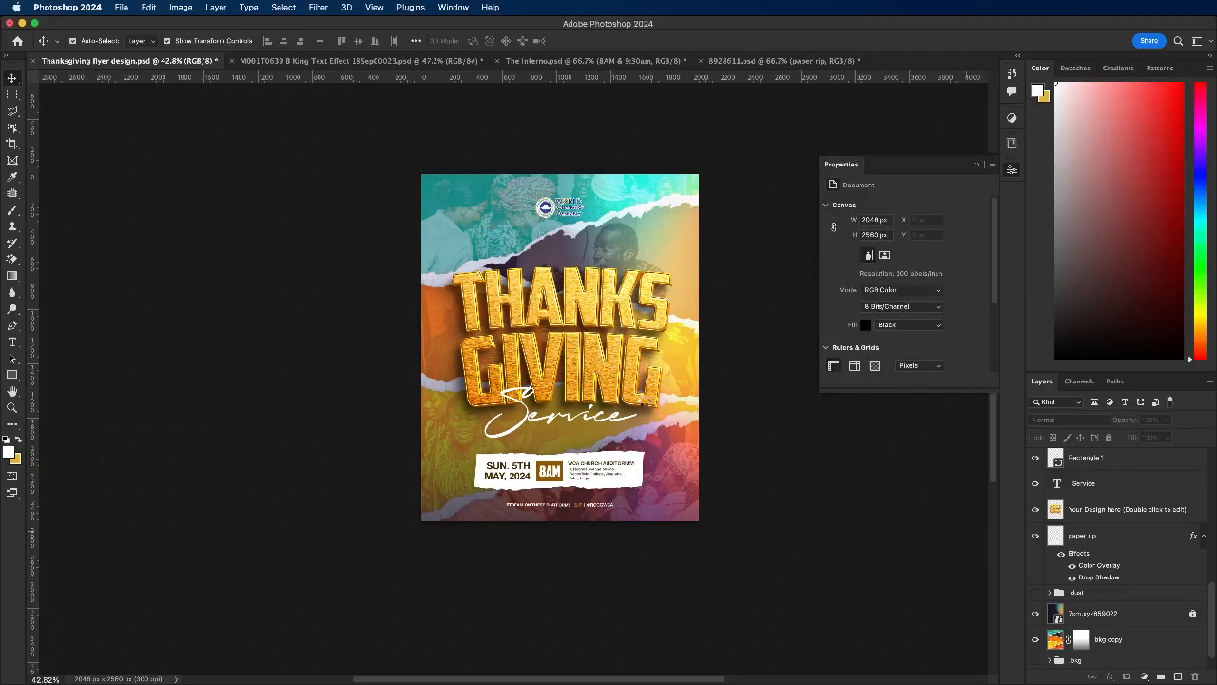
key(super+v)
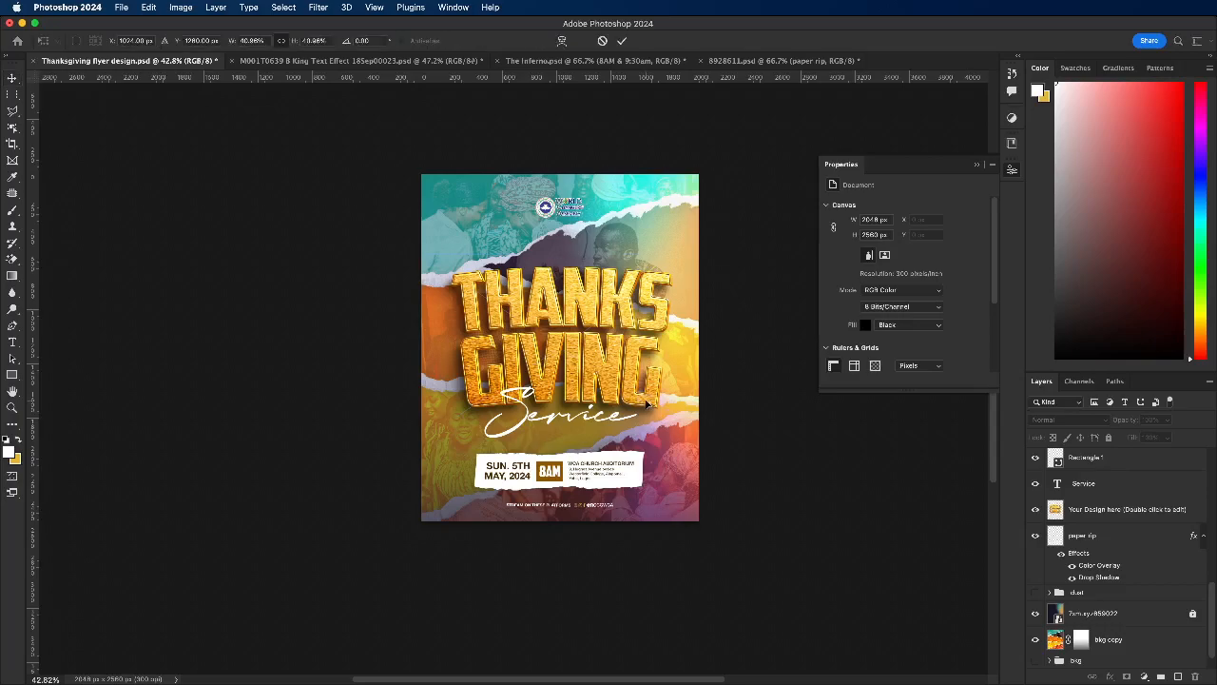
scroll(1150, 581, up, 3)
scroll(1150, 580, up, 5)
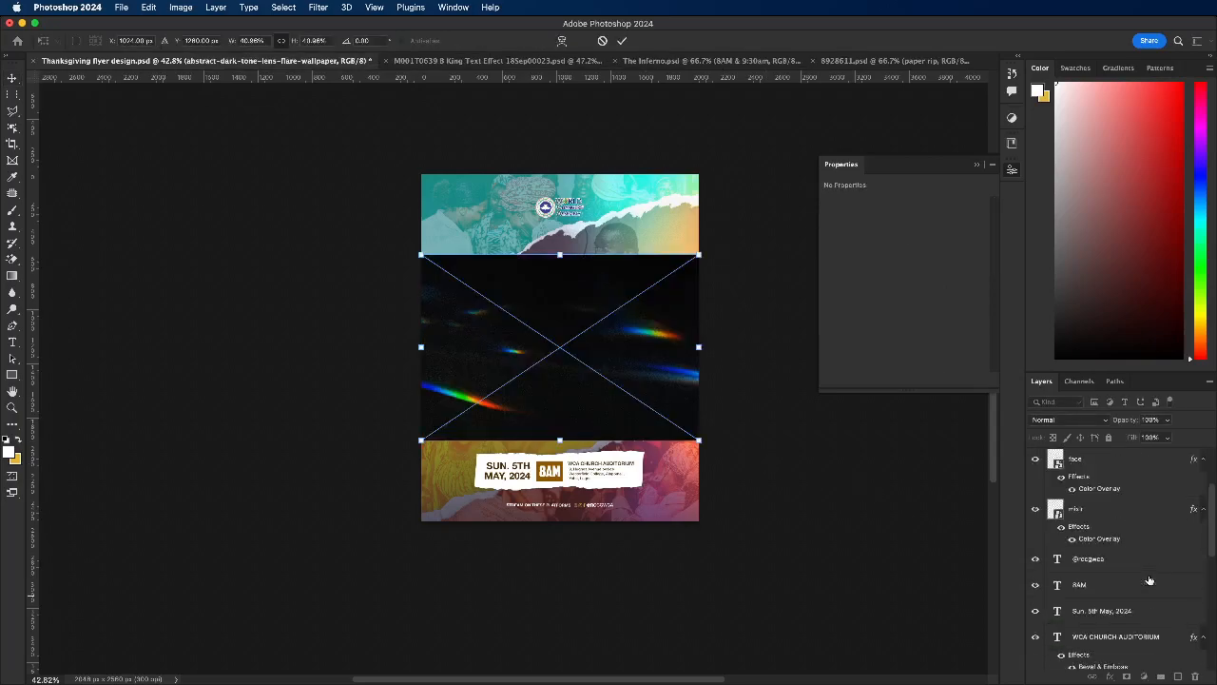
scroll(1149, 580, down, 5)
scroll(1143, 579, down, 5)
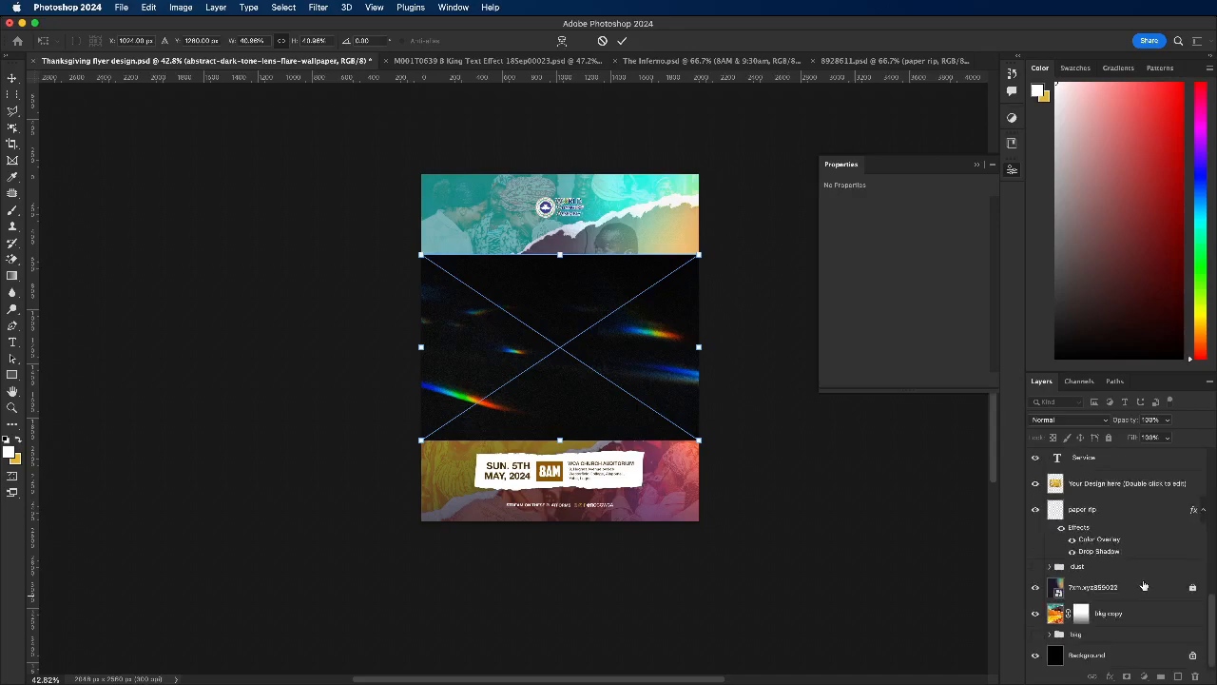
key(Return)
Step: Enlarge the lens-flare image to about 80% scale so it covers the whole flyer, and center it on the canvas
drag(1125, 460, 1127, 589)
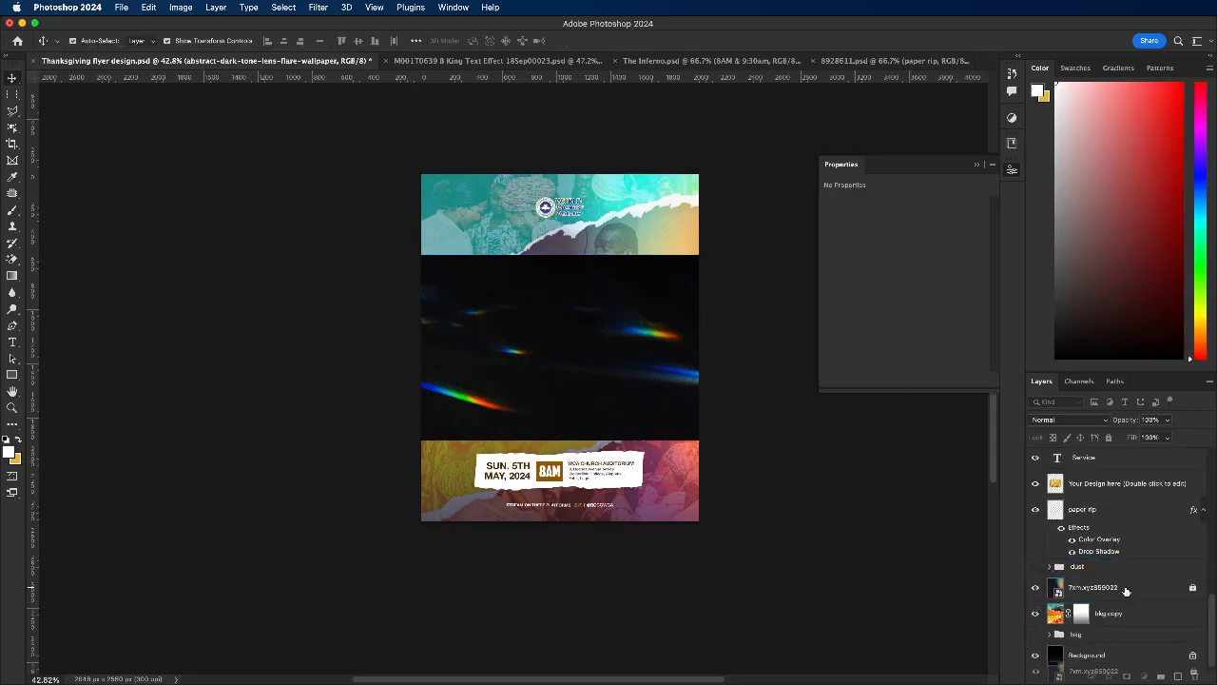
scroll(1108, 552, up, 10)
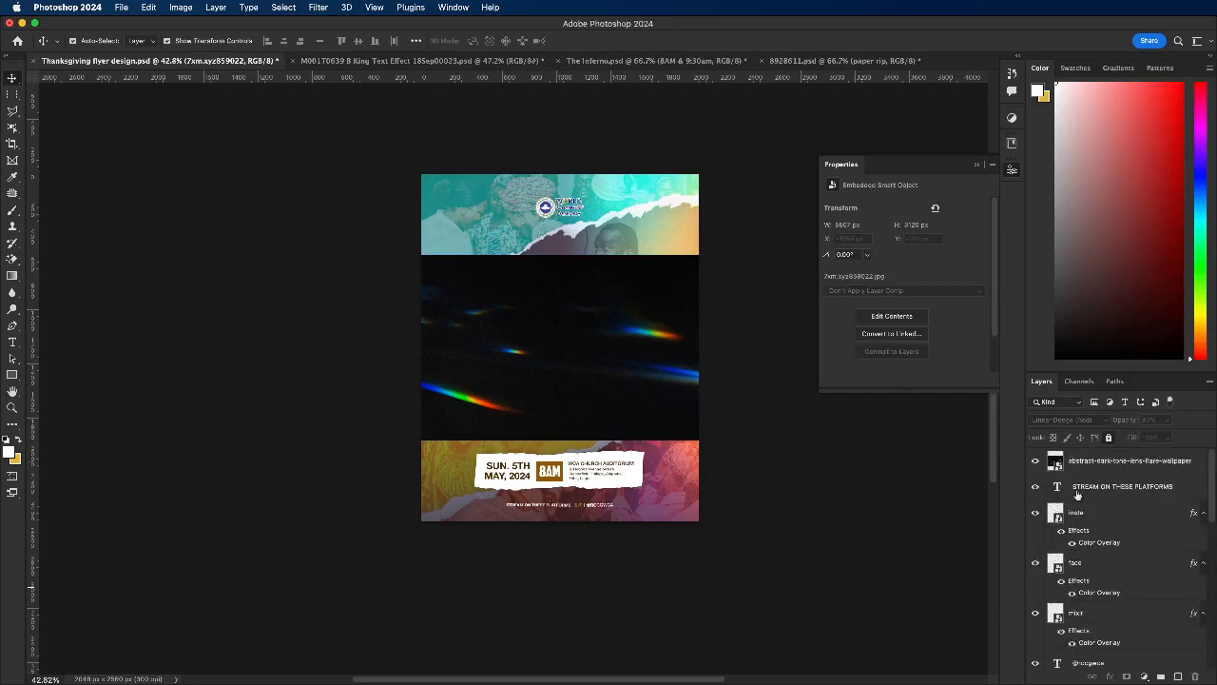
click(1085, 462)
scroll(541, 350, down, 1)
scroll(541, 350, down, 2)
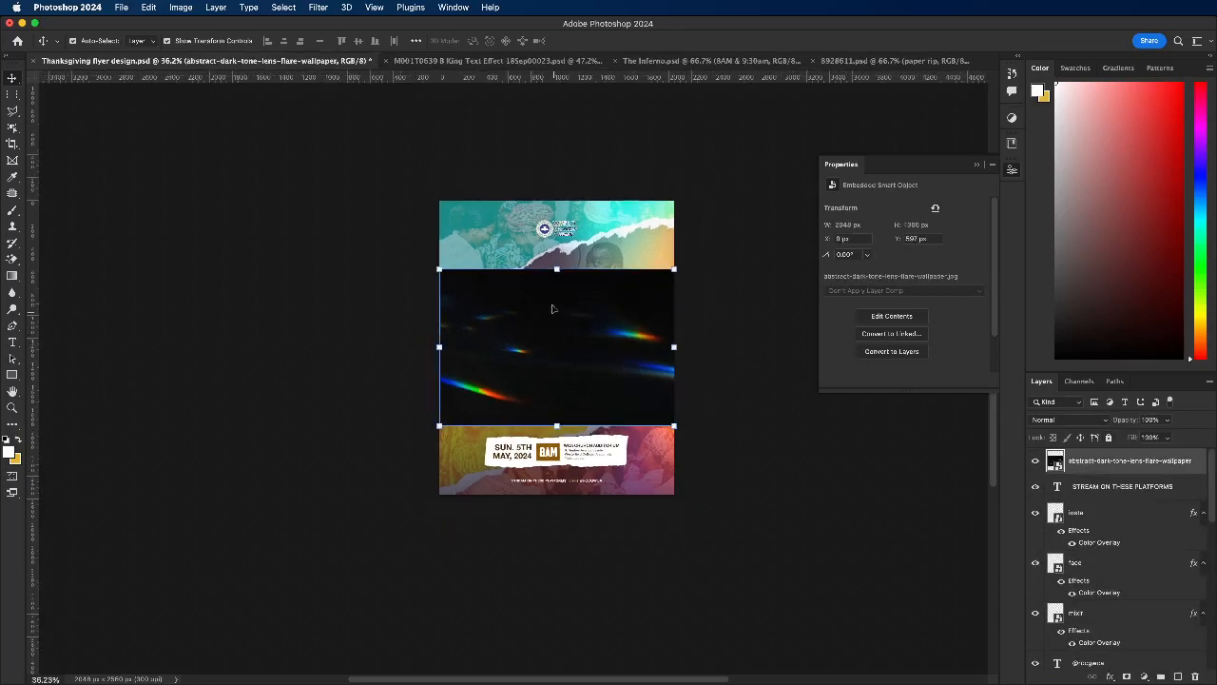
drag(557, 271, 556, 156)
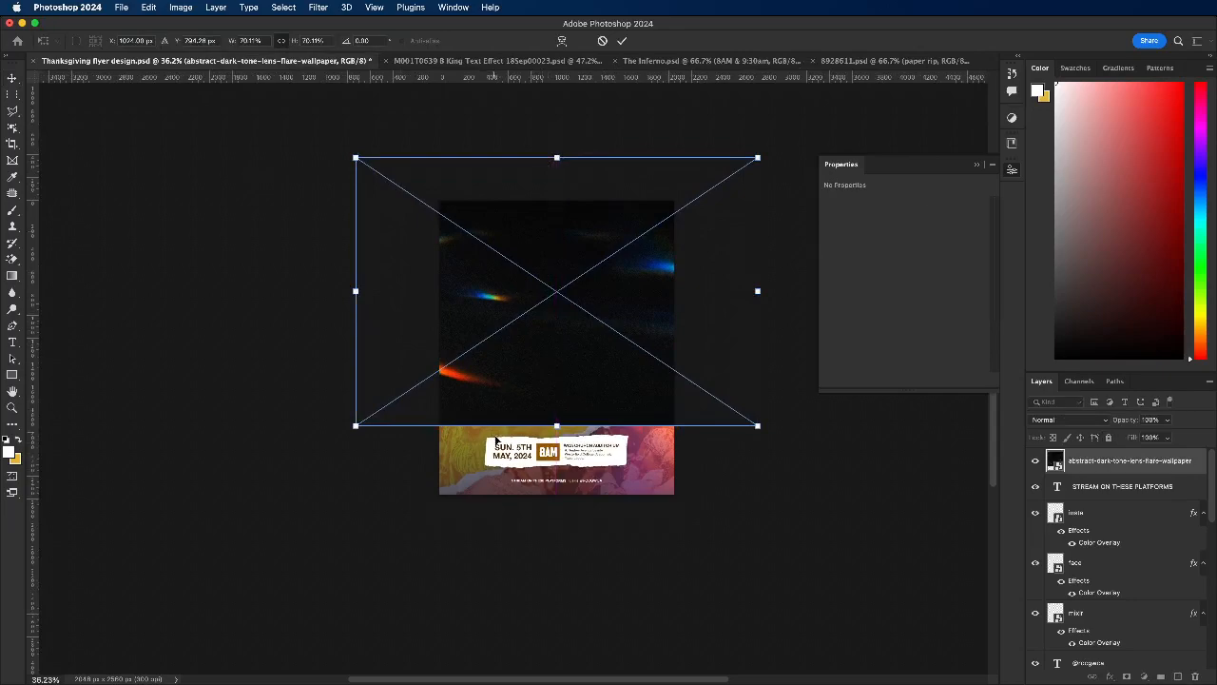
drag(557, 427, 589, 517)
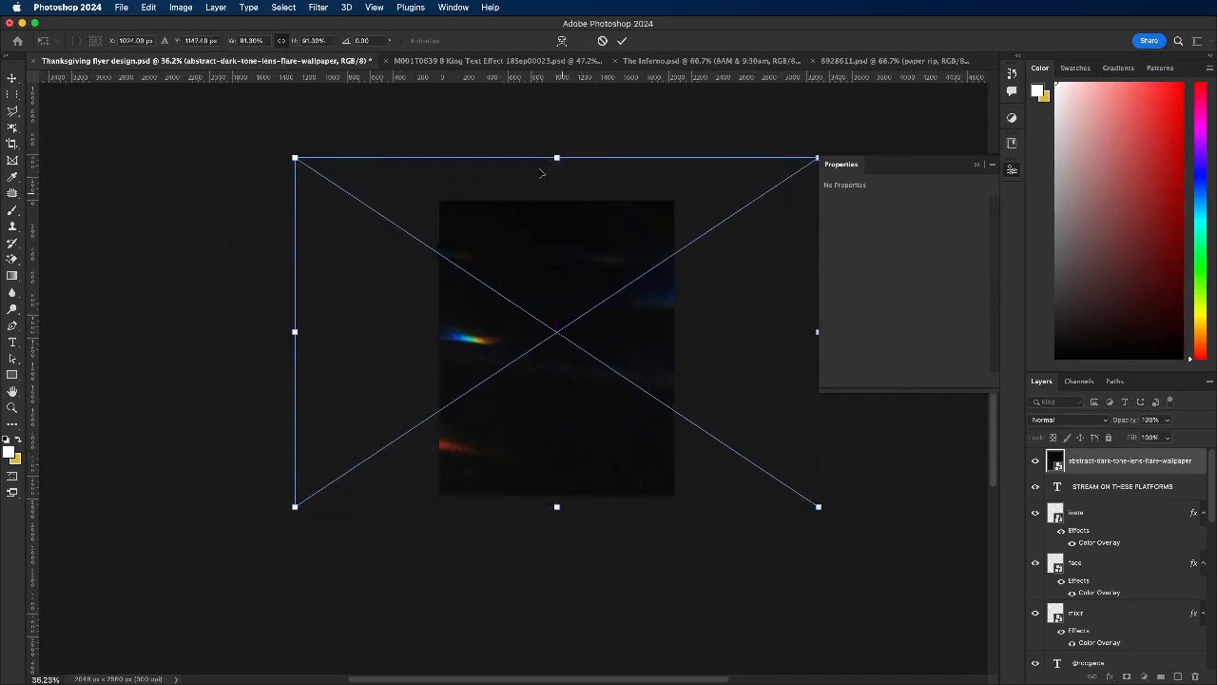
drag(550, 152, 547, 227)
drag(561, 350, 563, 345)
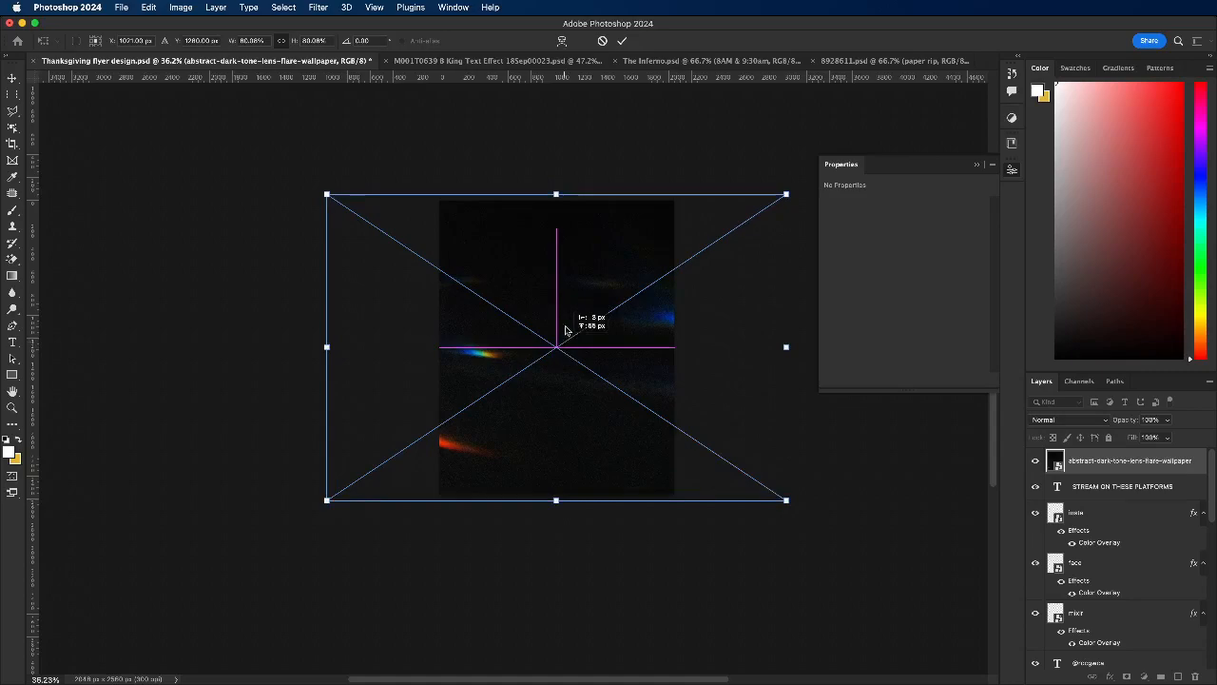
click(622, 41)
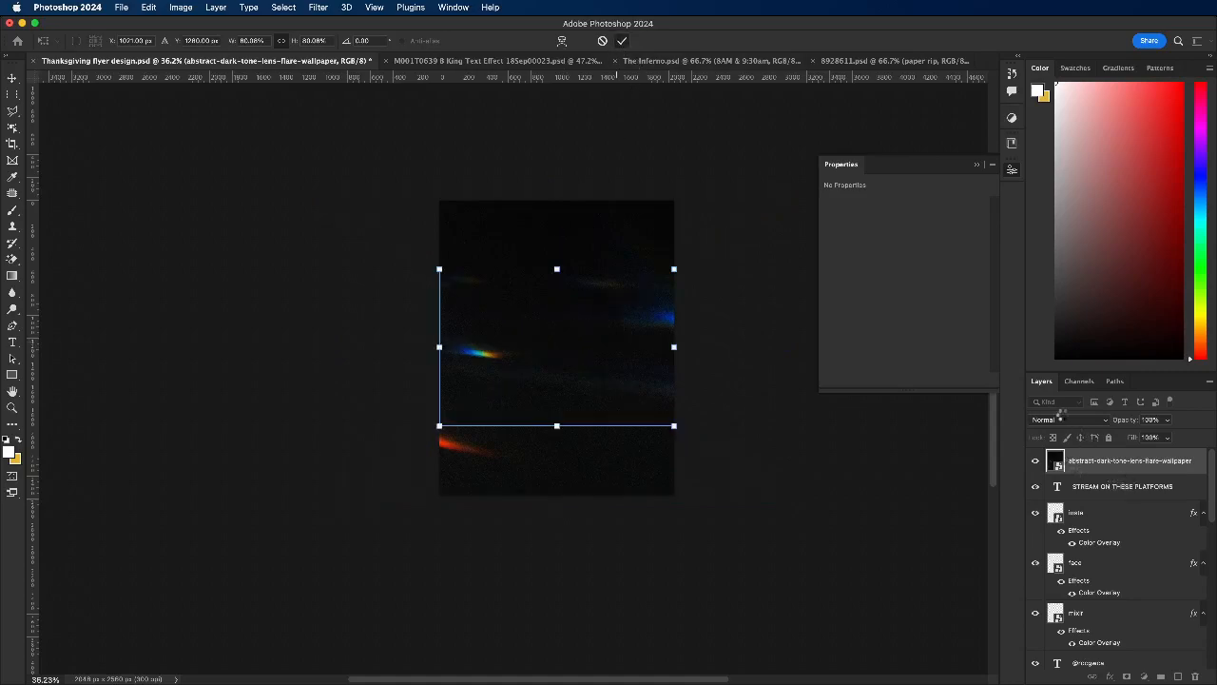
Step: Set the lens-flare layer's blend mode to Color Dodge and lock the layer
click(1061, 419)
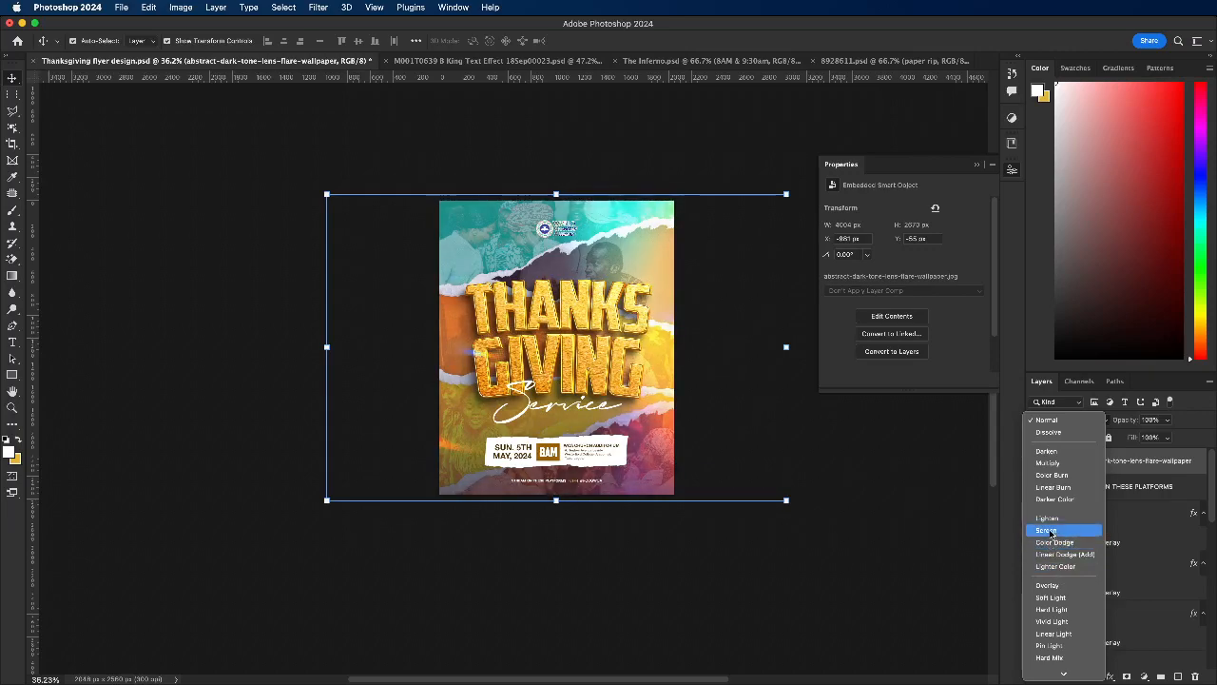
click(1053, 542)
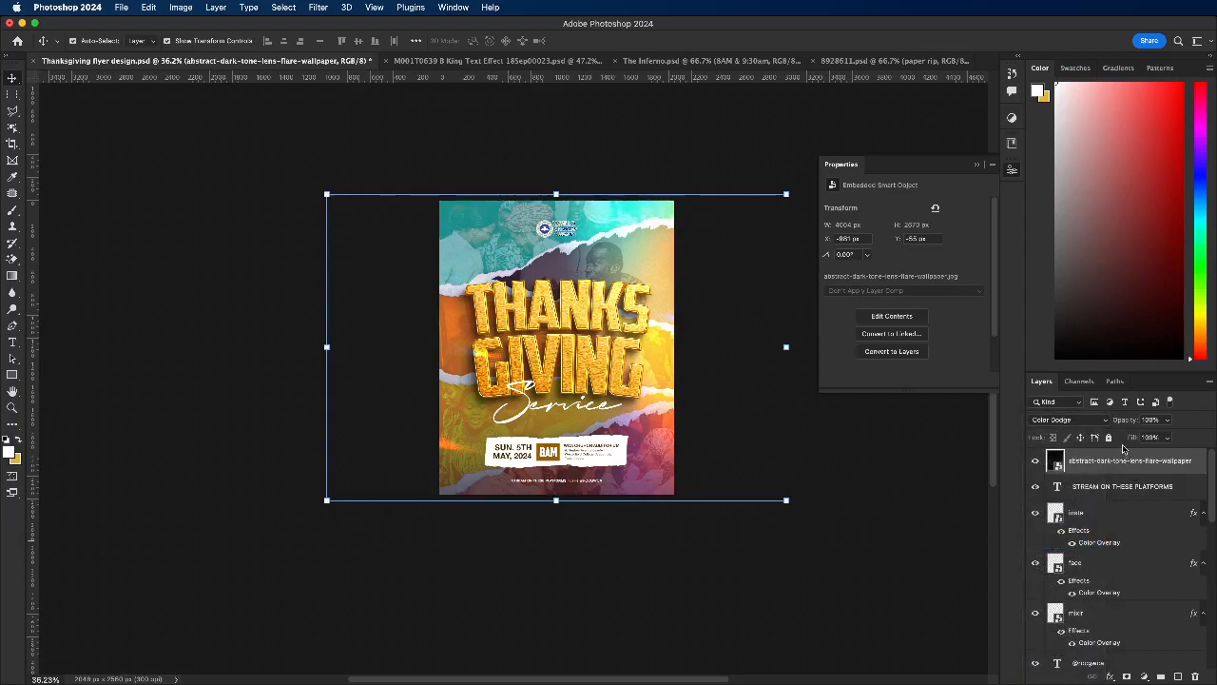
click(1109, 436)
scroll(599, 369, up, 2)
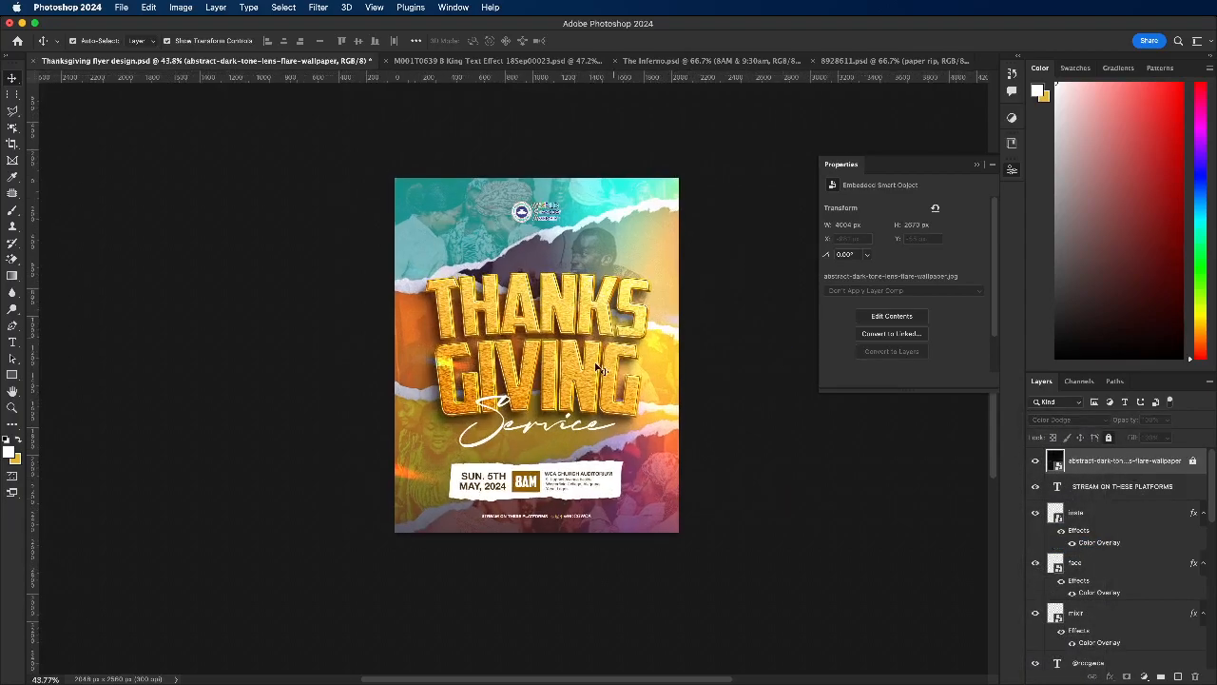
scroll(600, 369, up, 1)
click(473, 304)
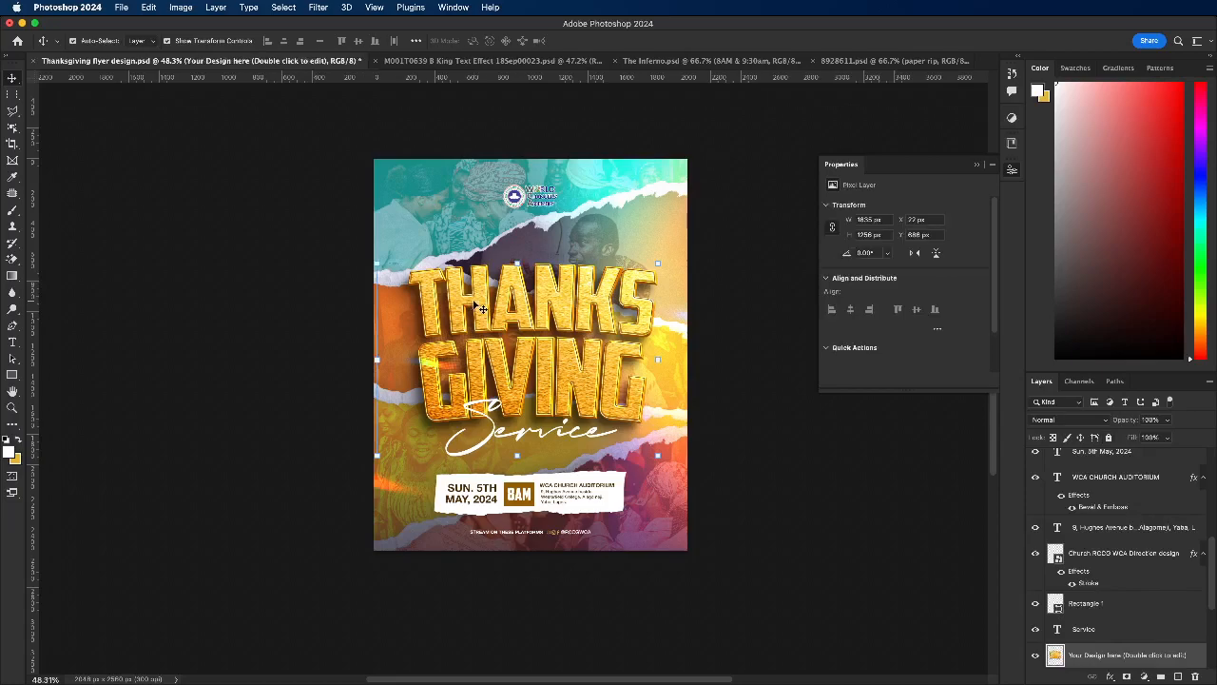
scroll(457, 323, up, 2)
click(314, 331)
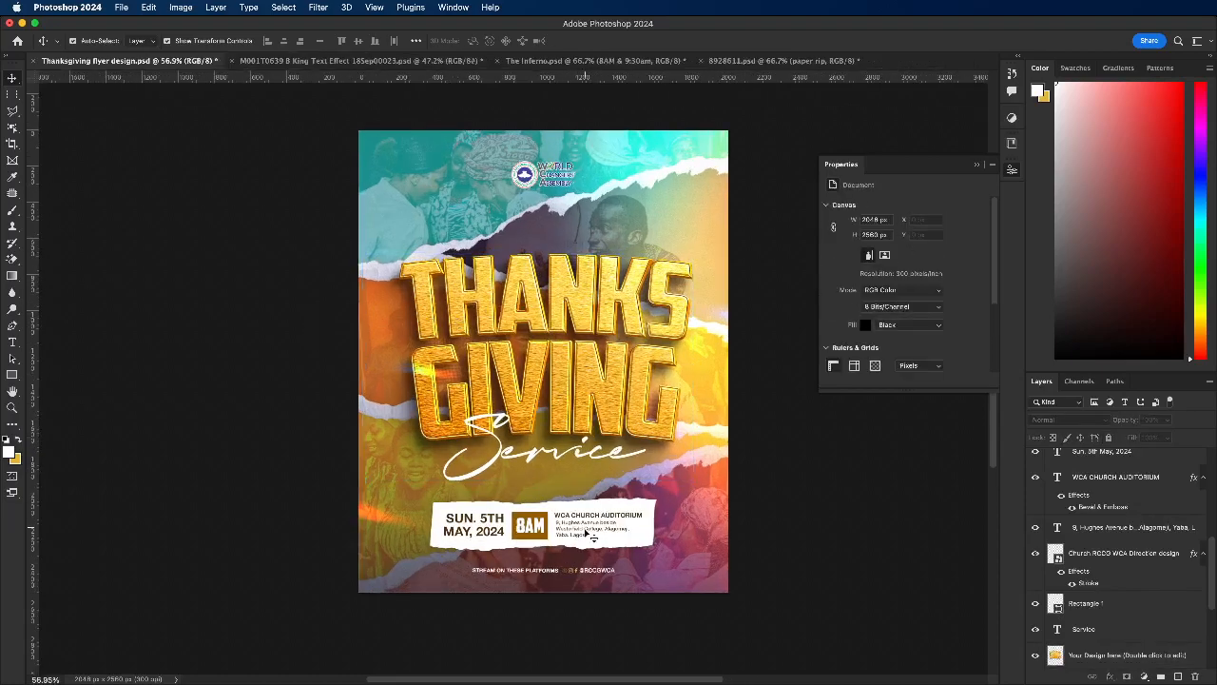
Step: Set the rectangle behind the 8AM text to Normal blend mode and fill it with the recently used golden yellow
scroll(547, 523, up, 1)
click(539, 525)
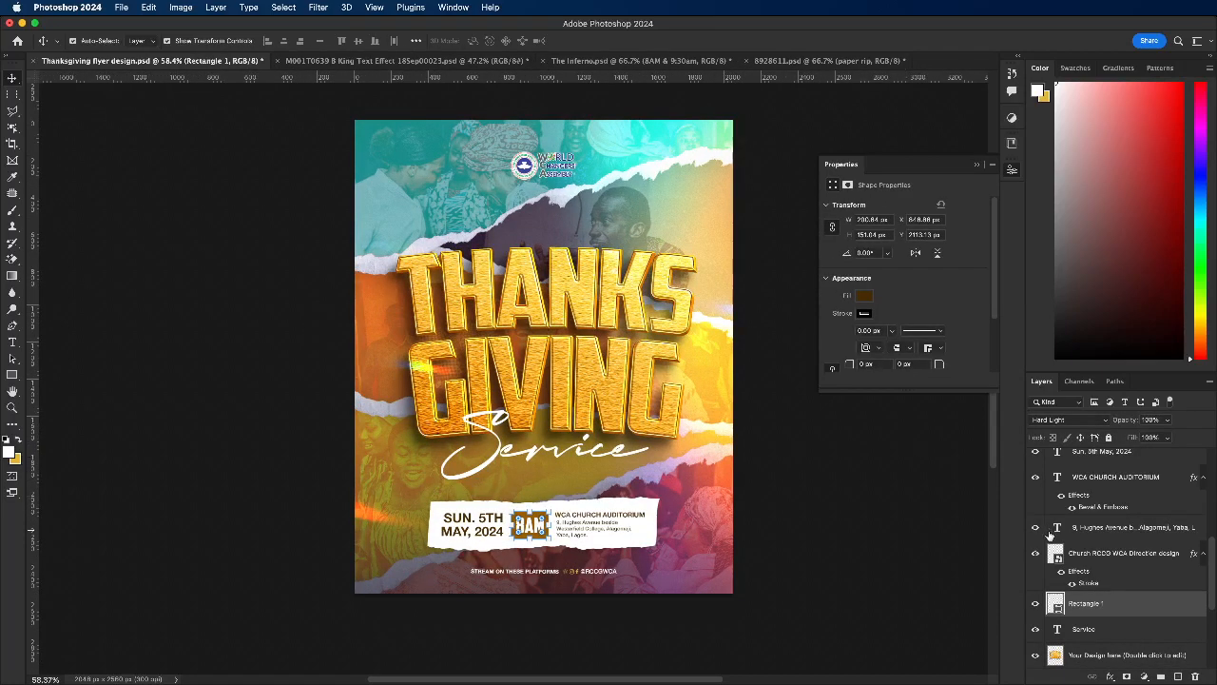
click(1069, 422)
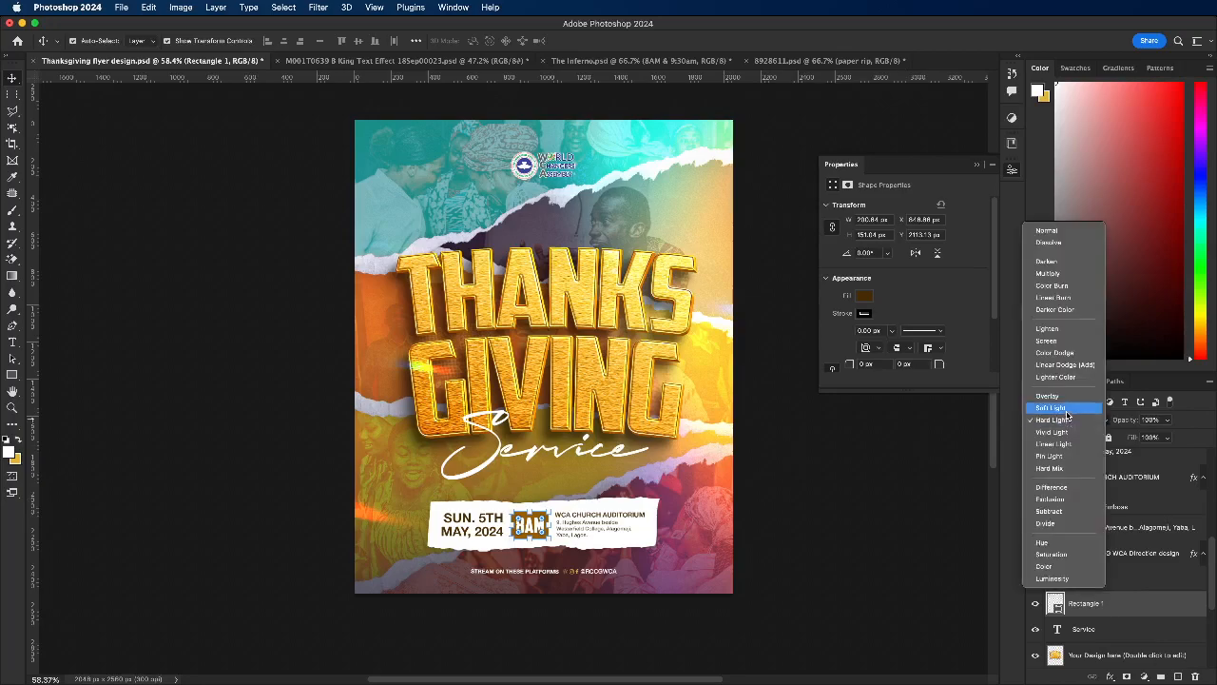
click(1065, 235)
click(864, 298)
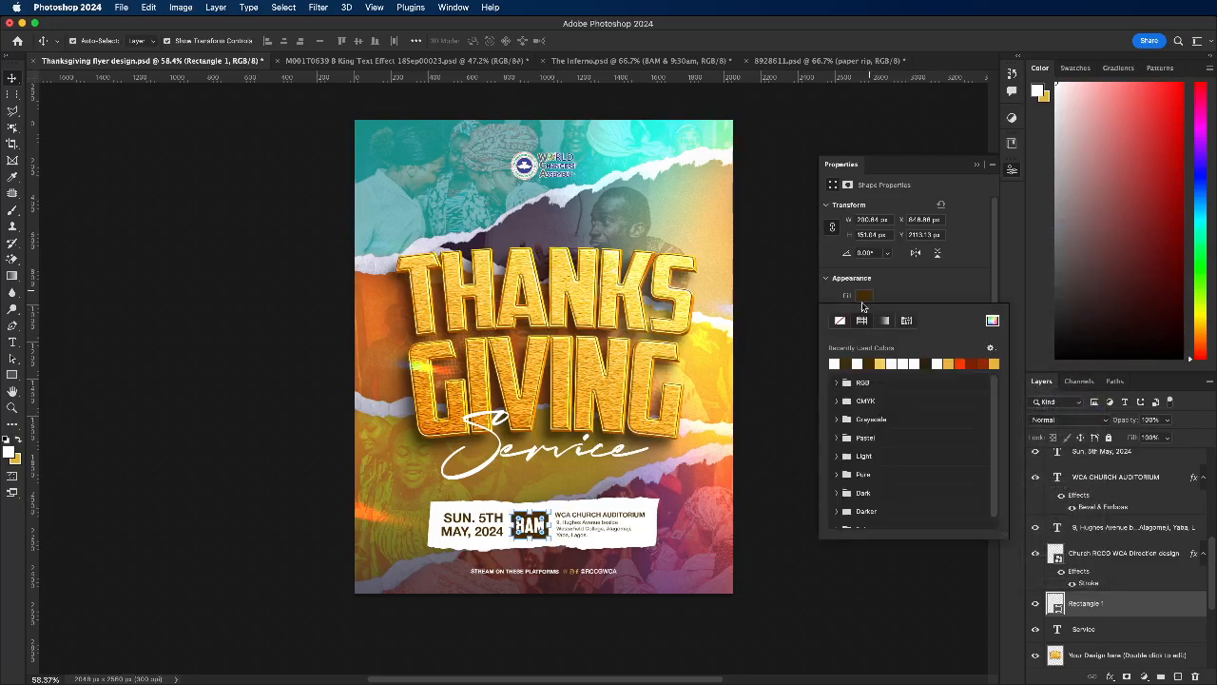
click(956, 364)
click(870, 625)
scroll(537, 566, up, 1)
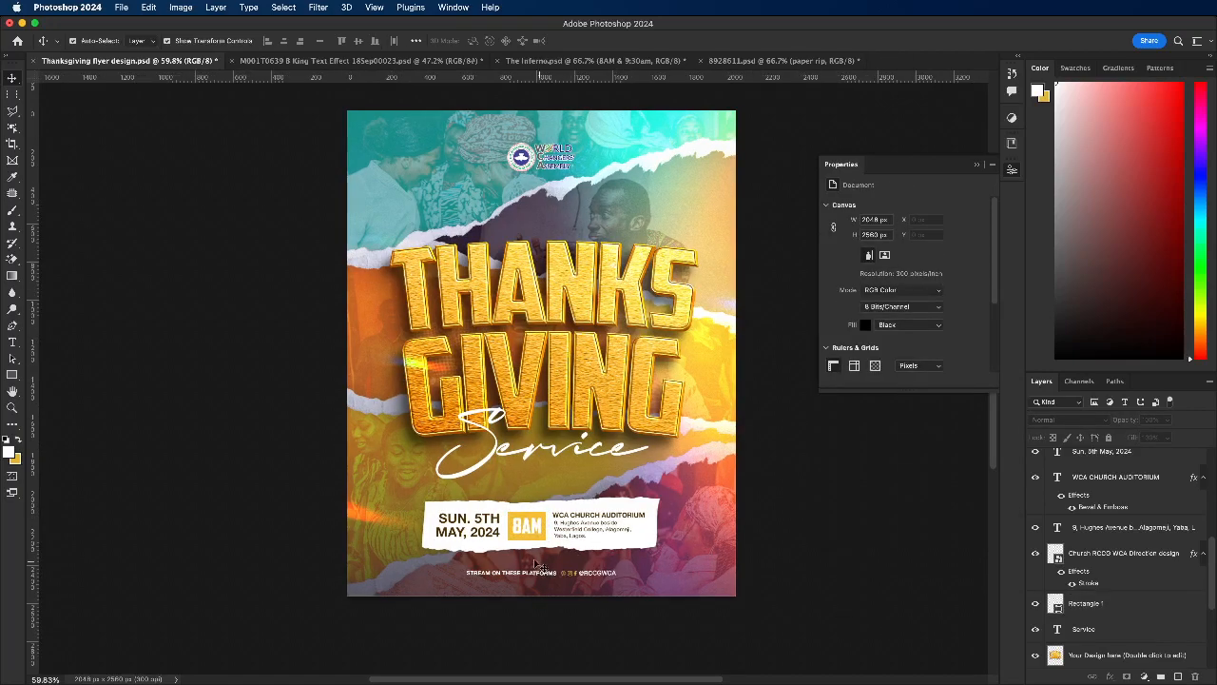
Step: Save the Thanksgiving flyer document
scroll(537, 566, down, 3)
scroll(571, 452, up, 2)
key(super+s)
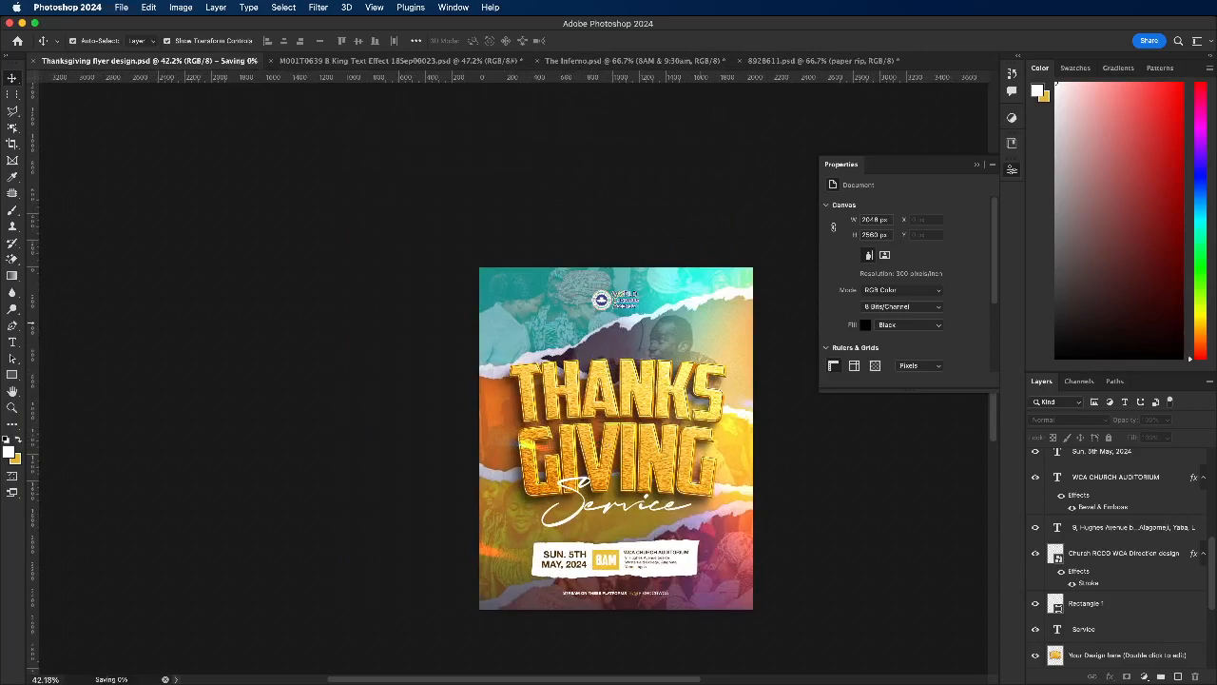
scroll(656, 477, up, 1)
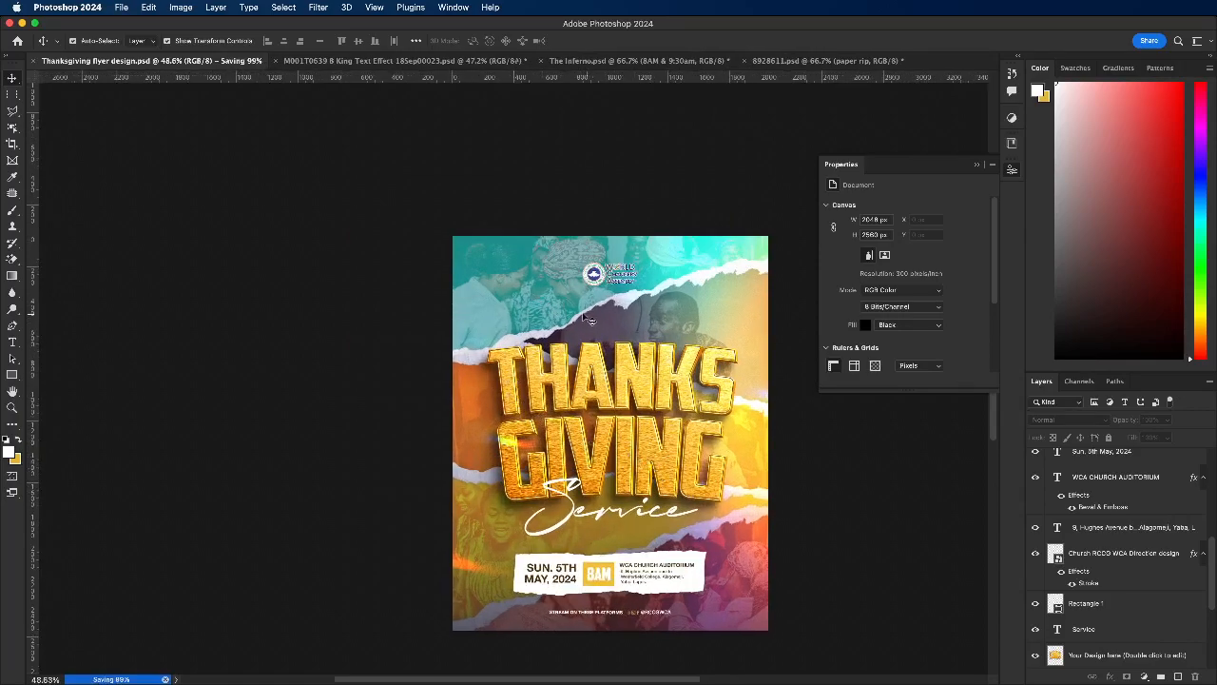
scroll(590, 321, up, 1)
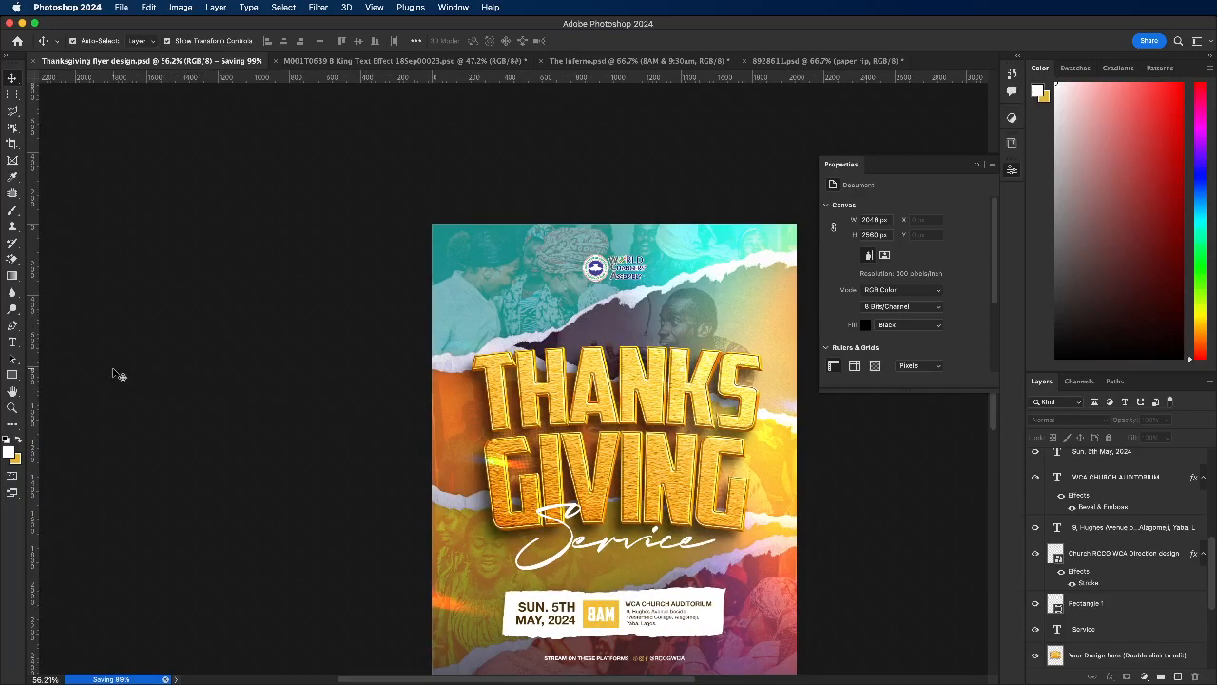
Step: Add a white text line reading "JOIN US FOR OUR MAY" between the logo and the THANKSGIVING title
click(11, 375)
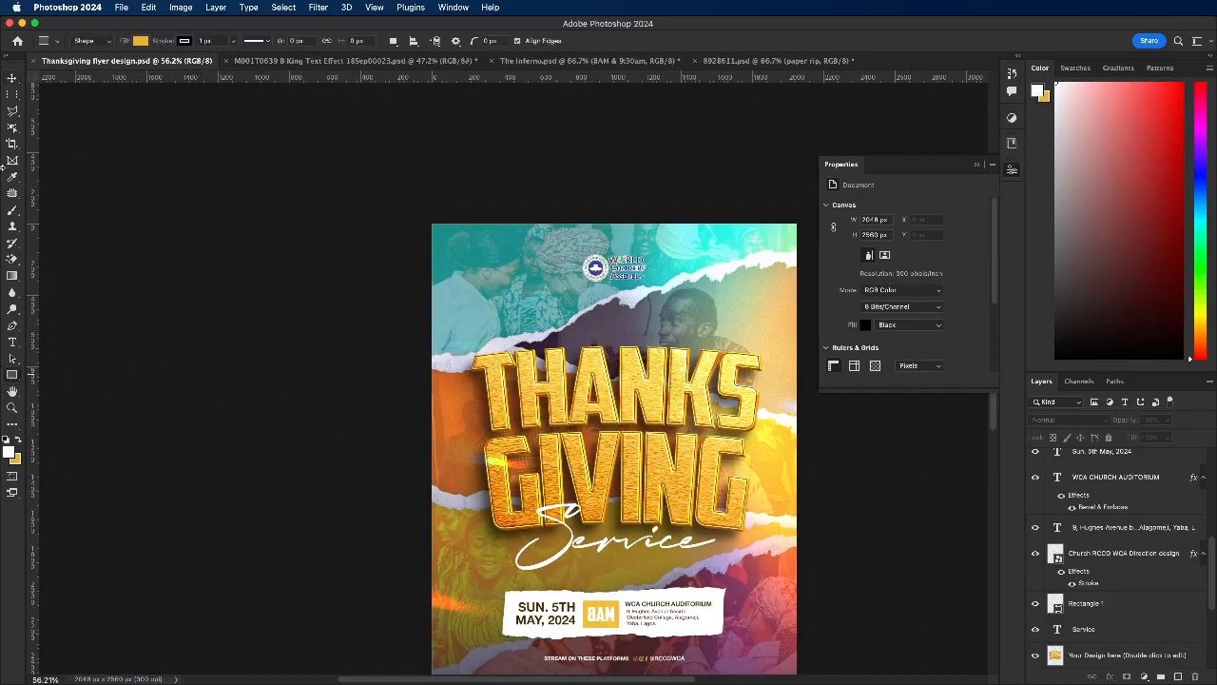
click(11, 78)
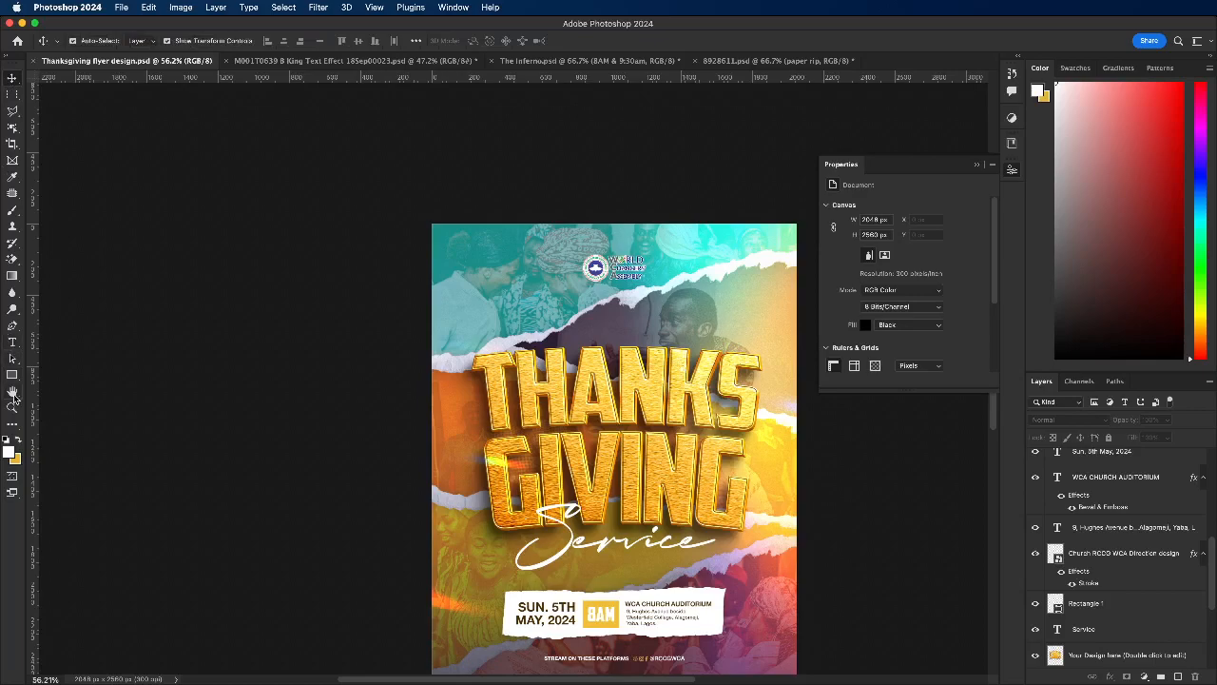
click(11, 342)
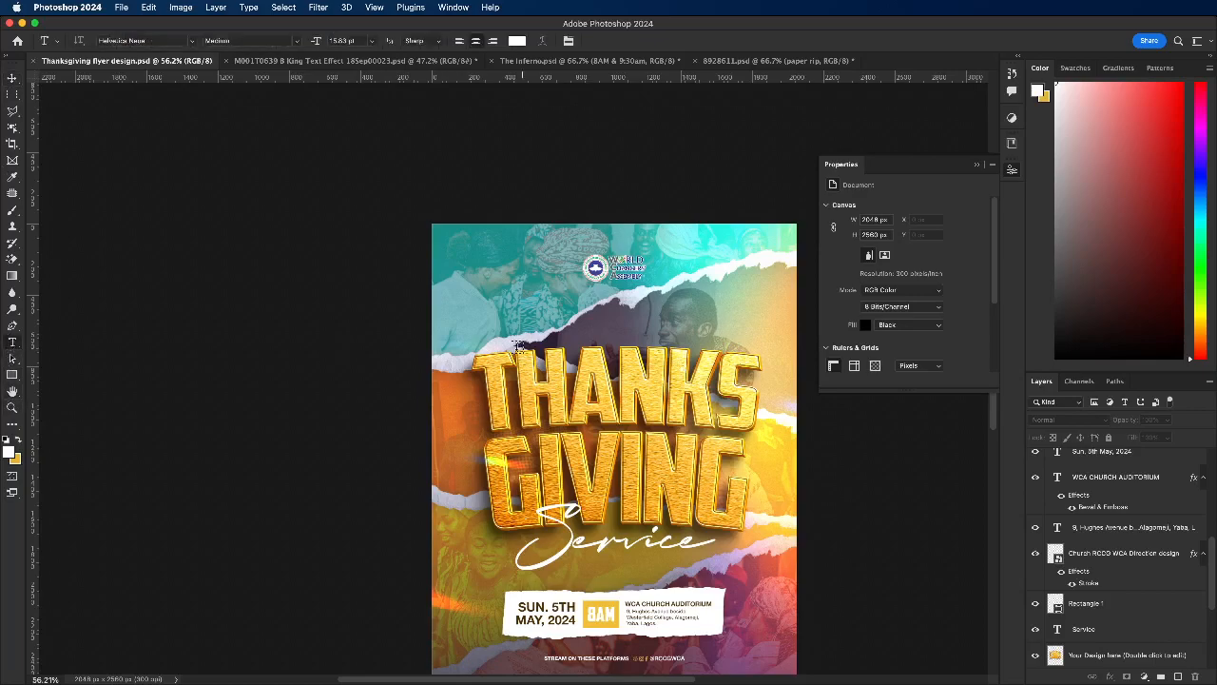
click(564, 321)
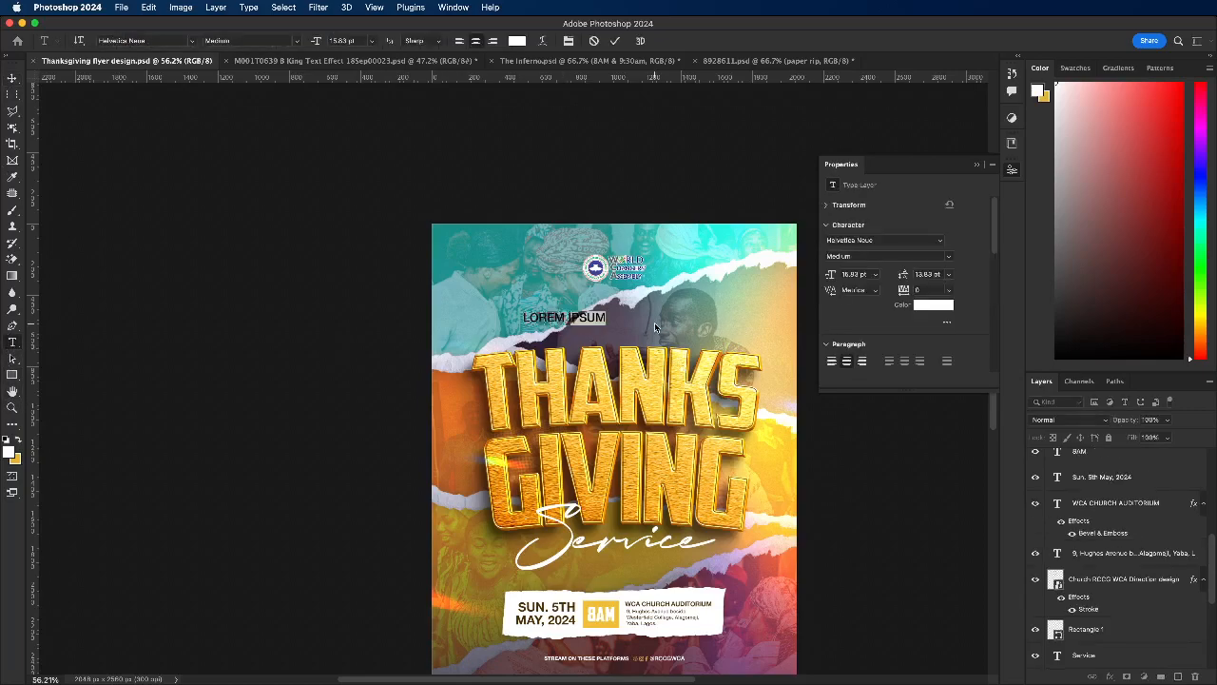
text(MAY)
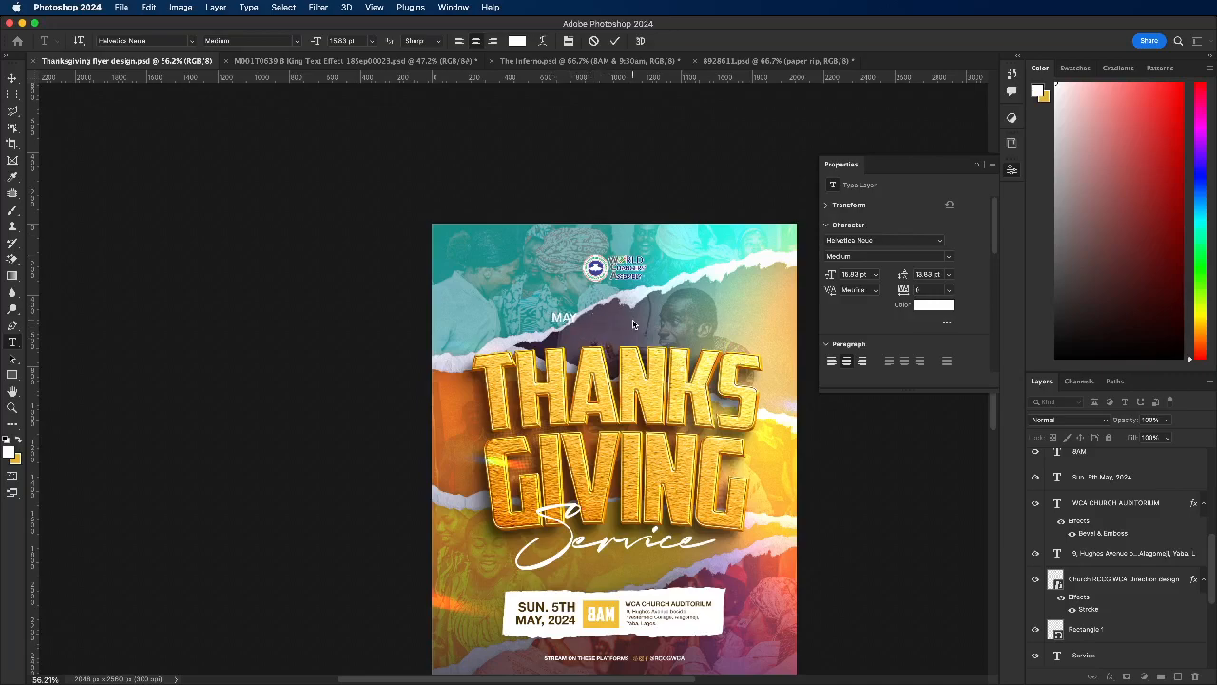
text(JOIN US FOR OUR)
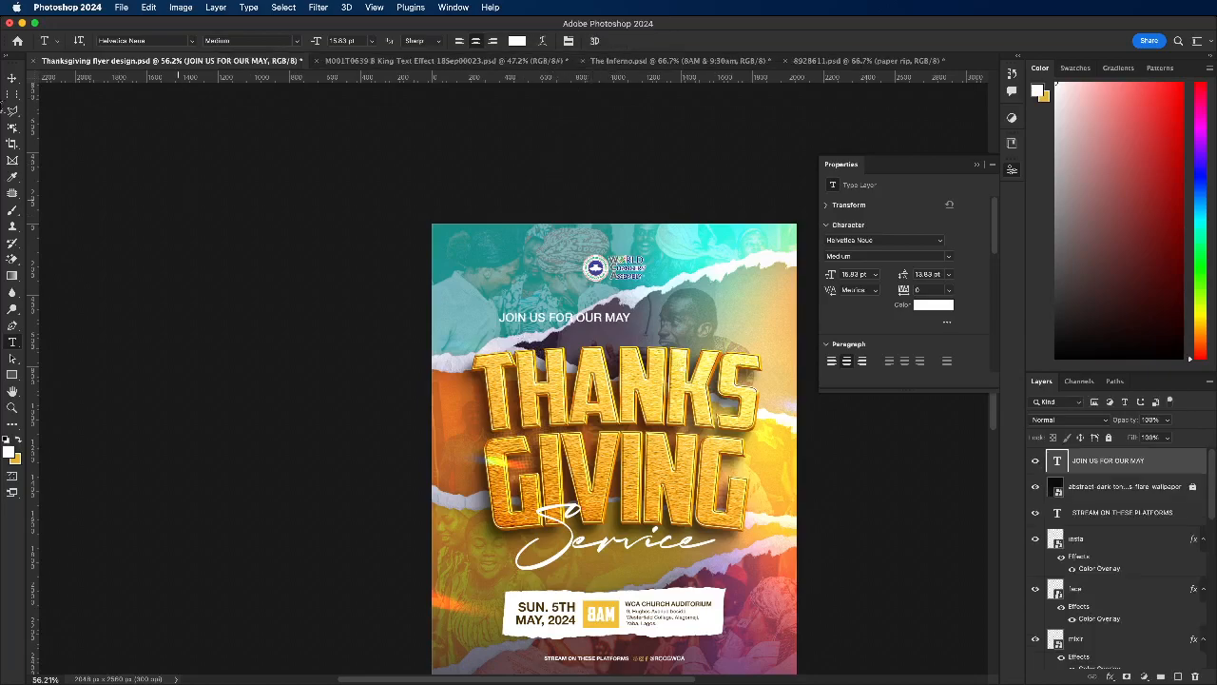
Step: Set the JOIN US FOR OUR MAY line's tracking to 200 and place the line directly above the word THANKS
key(v)
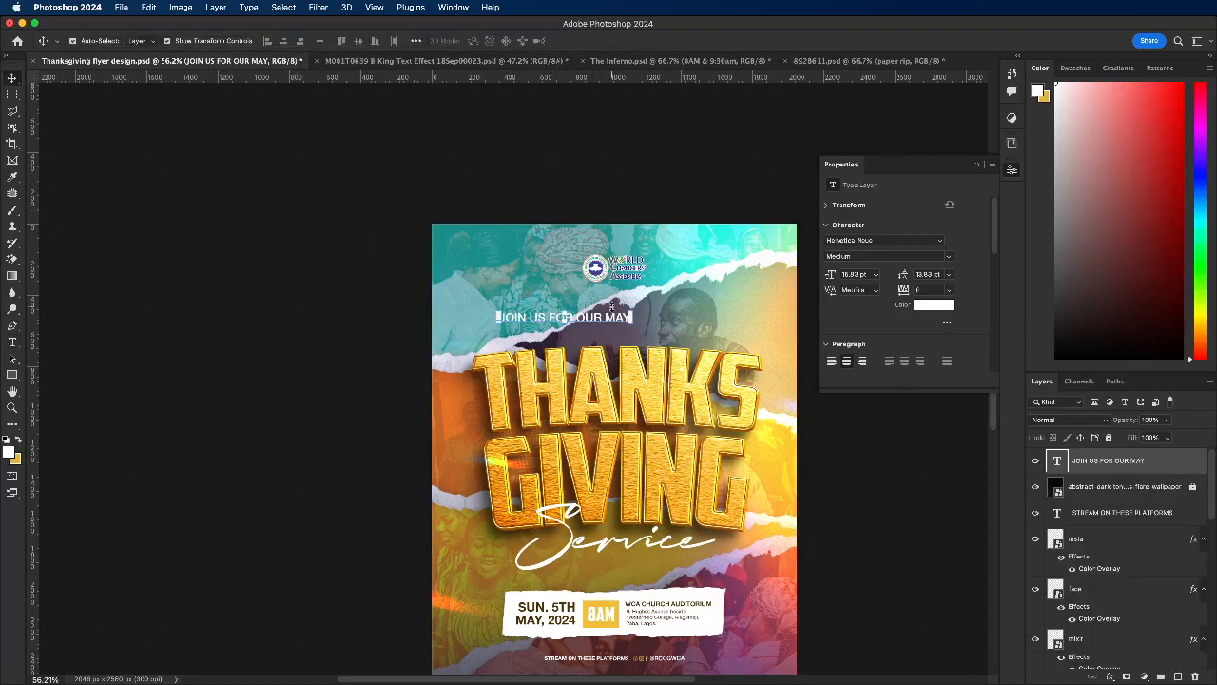
drag(610, 320, 665, 331)
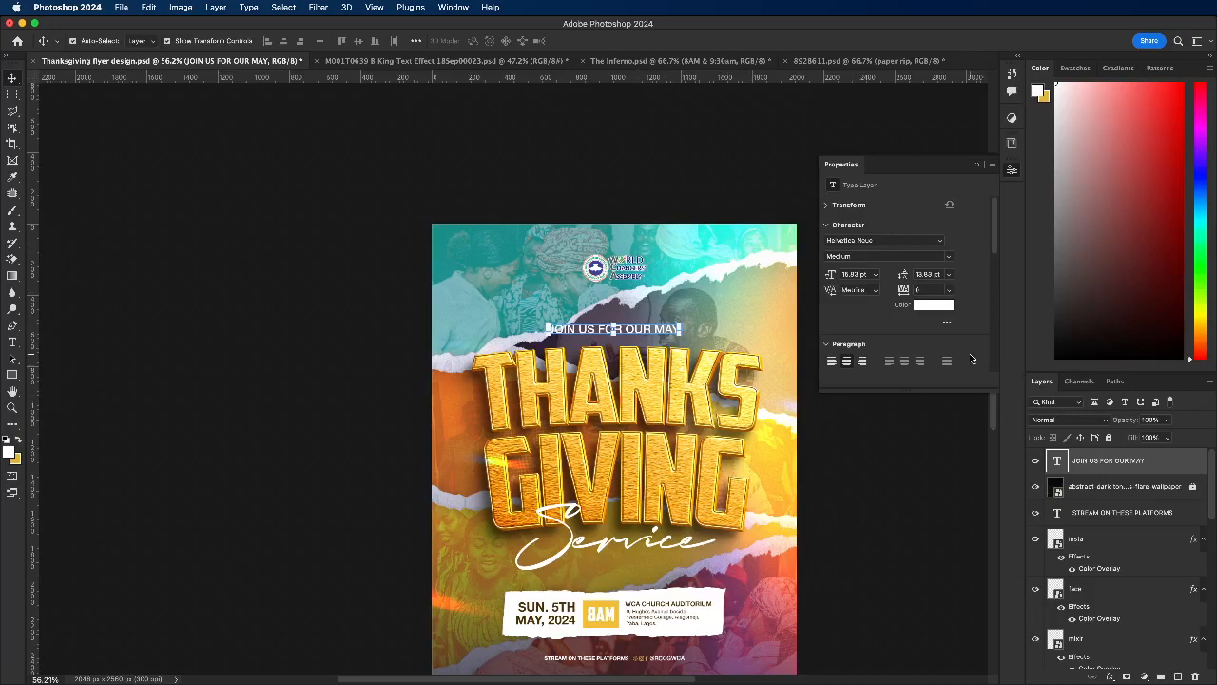
click(949, 289)
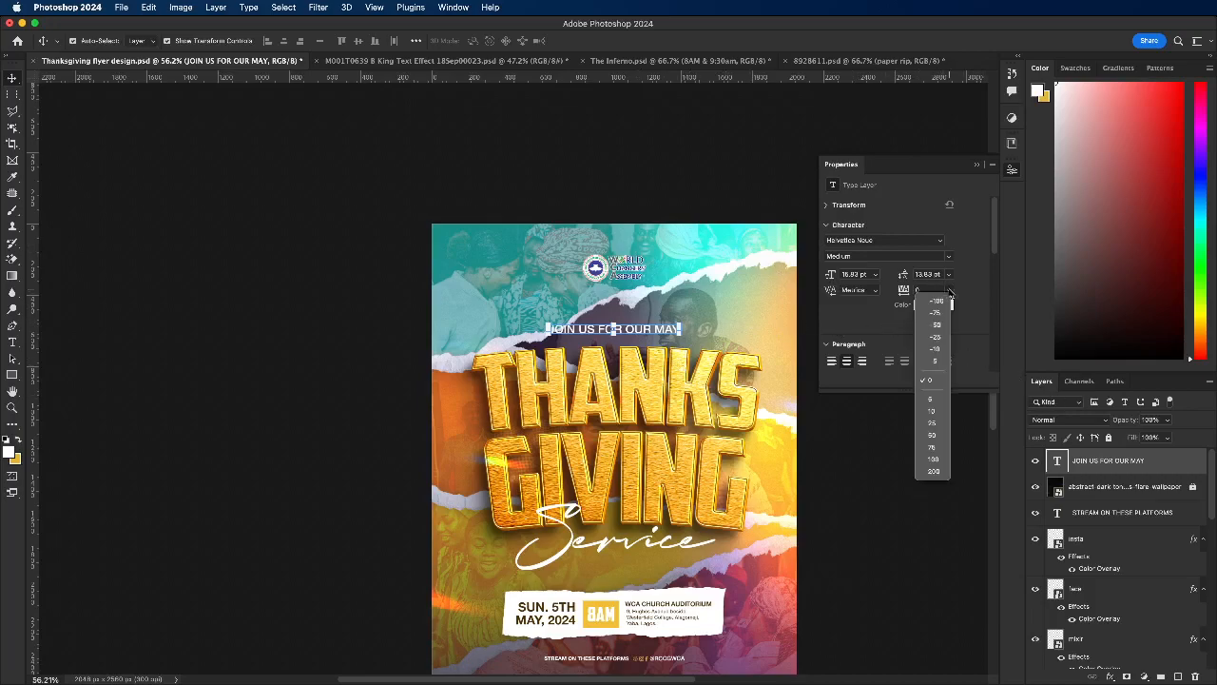
click(934, 471)
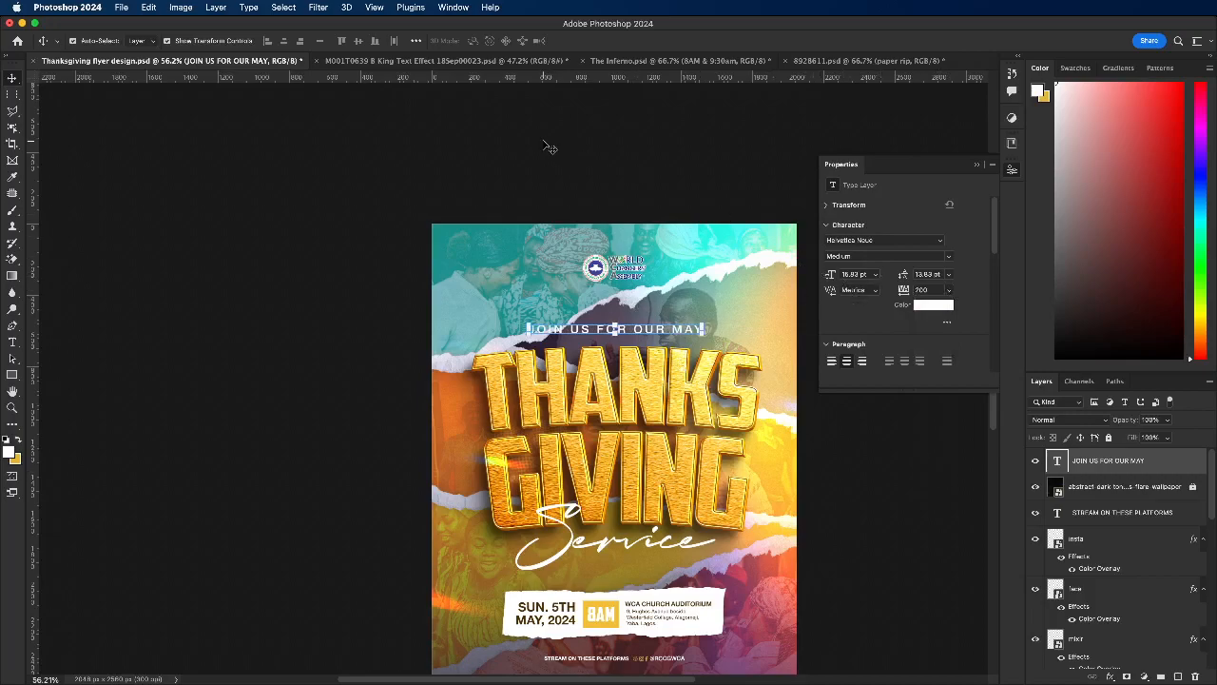
drag(548, 330, 504, 339)
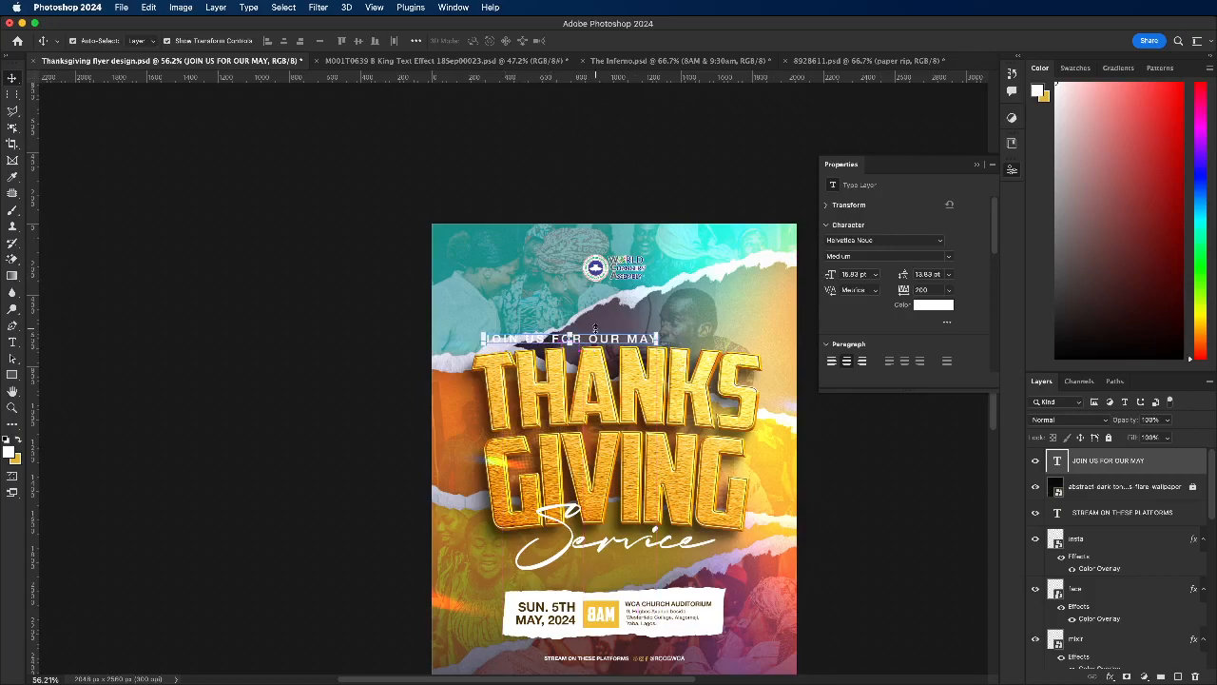
drag(595, 328, 595, 329)
Step: Try warping the JOIN US FOR OUR MAY line into a shallow arc above the THANKSGIVING title
key(super+t)
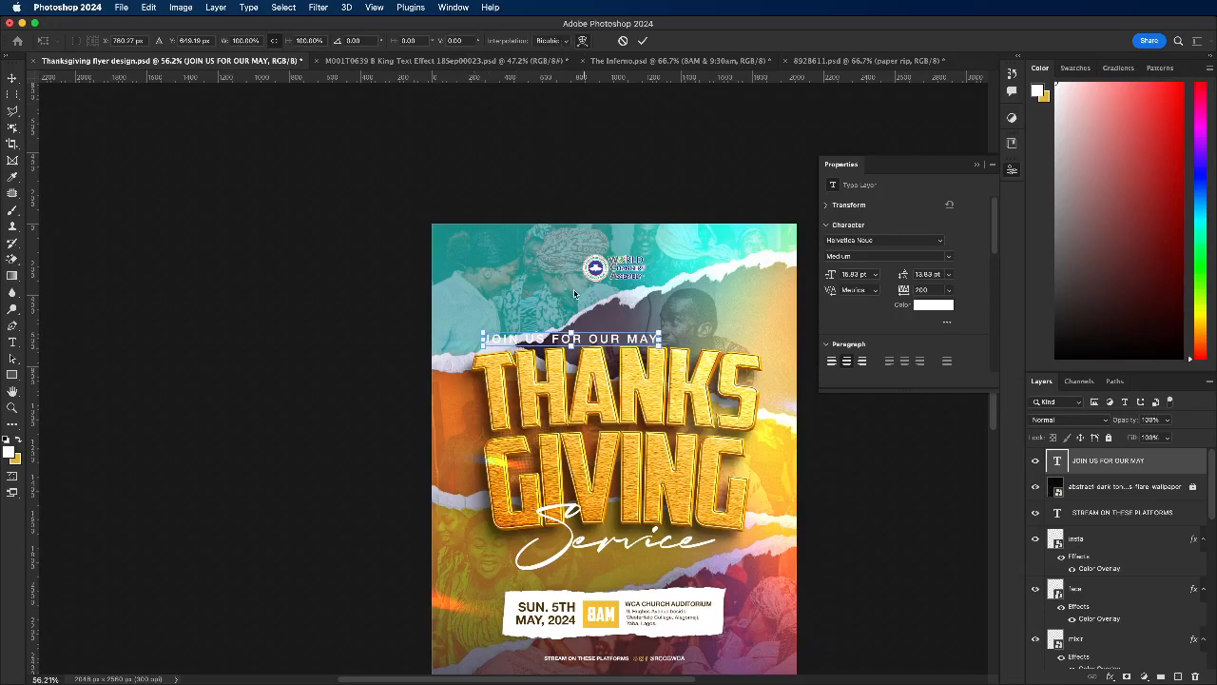
drag(572, 332, 650, 345)
click(642, 41)
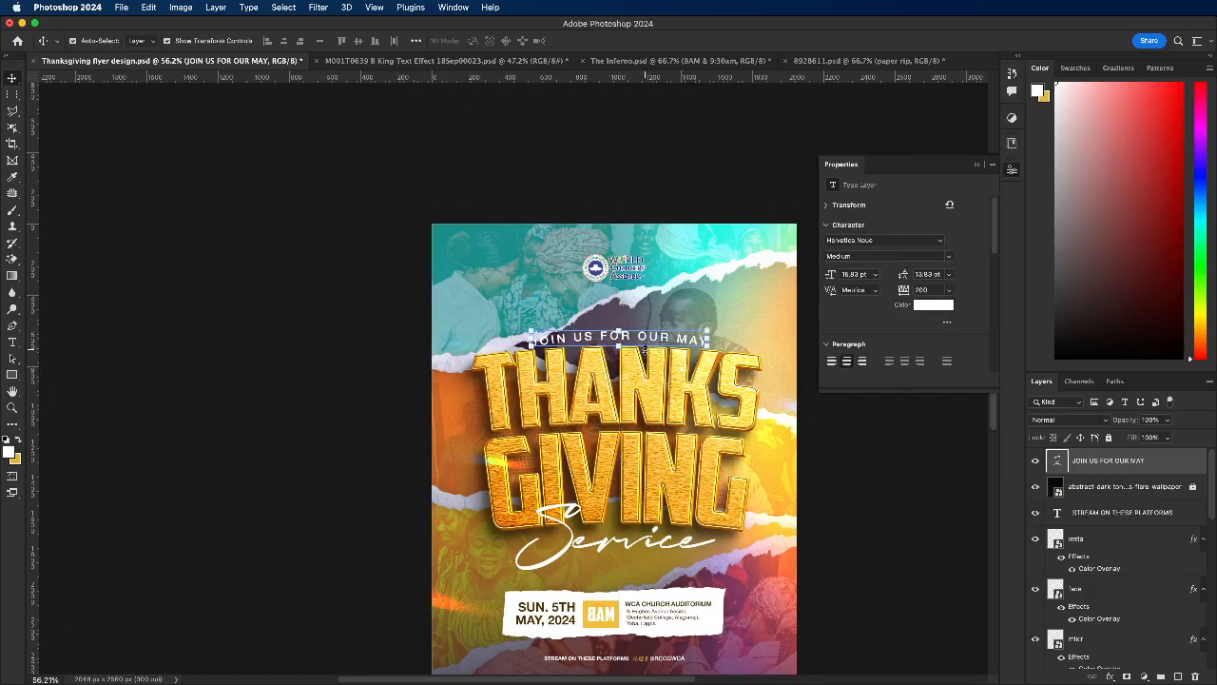
drag(643, 341, 643, 337)
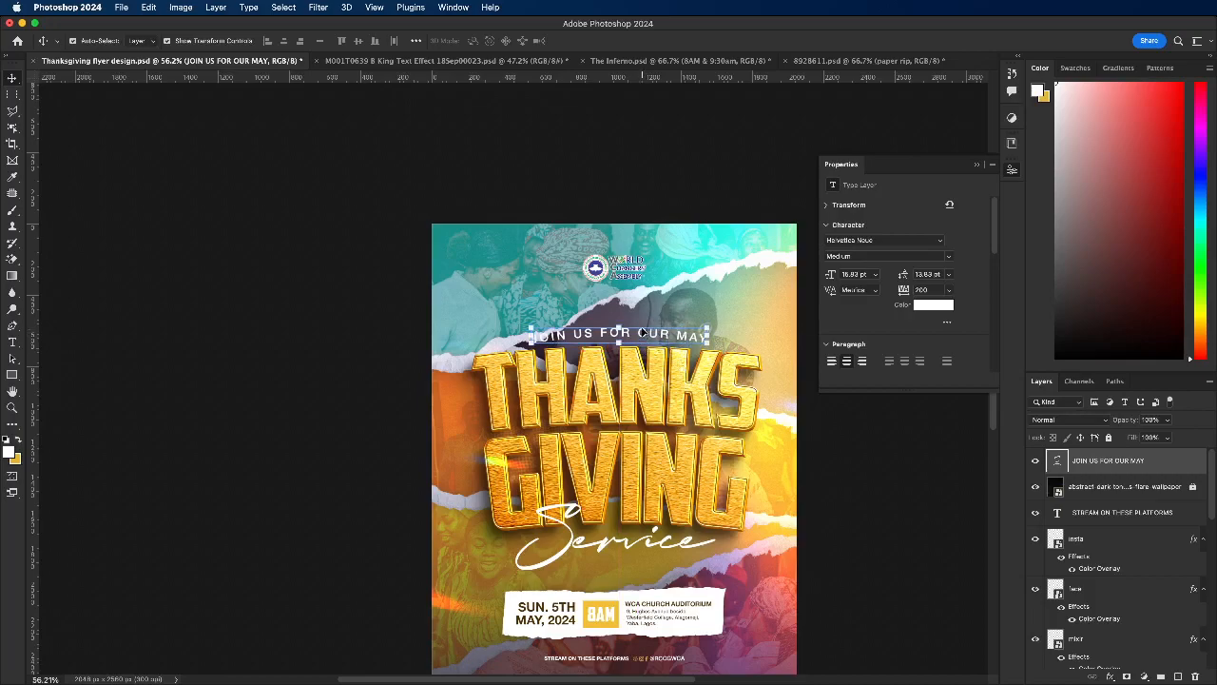
key(super+t)
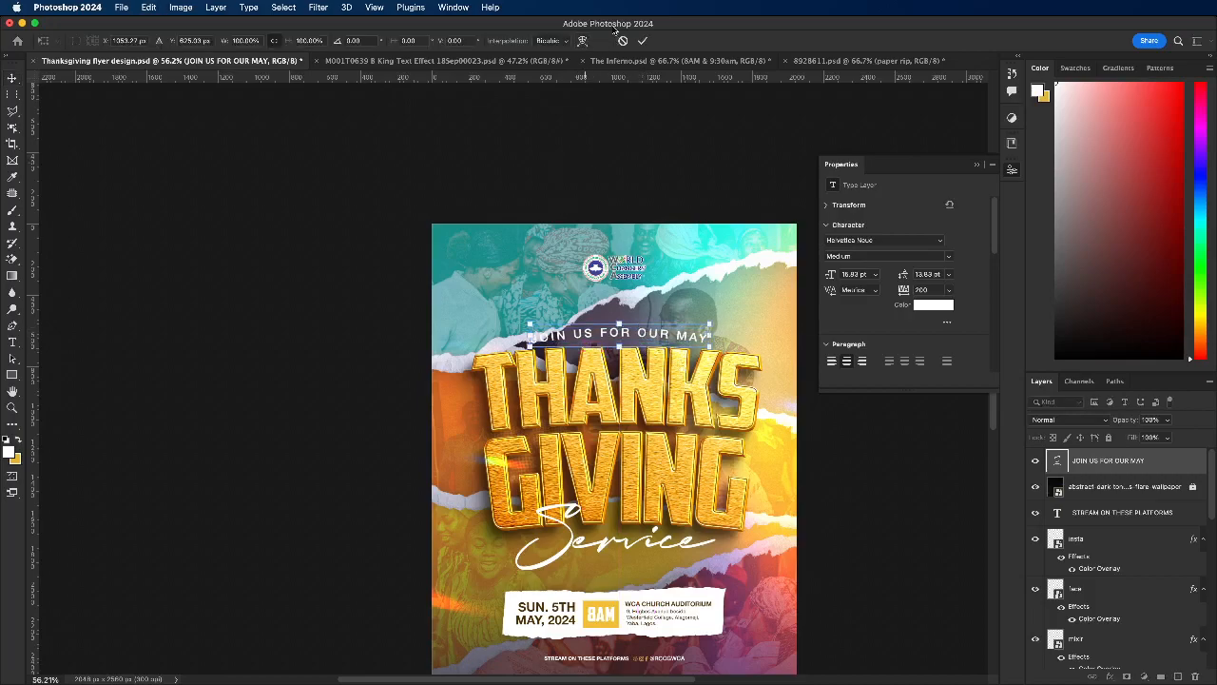
click(583, 41)
scroll(623, 333, up, 5)
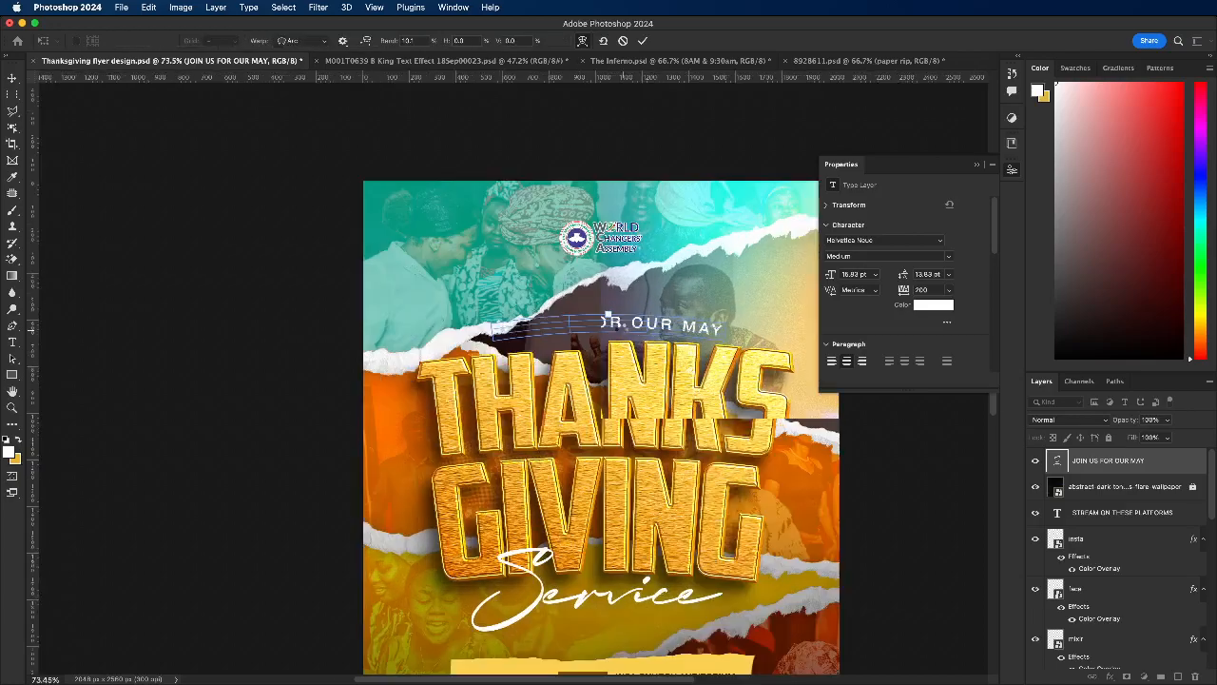
scroll(623, 333, up, 1)
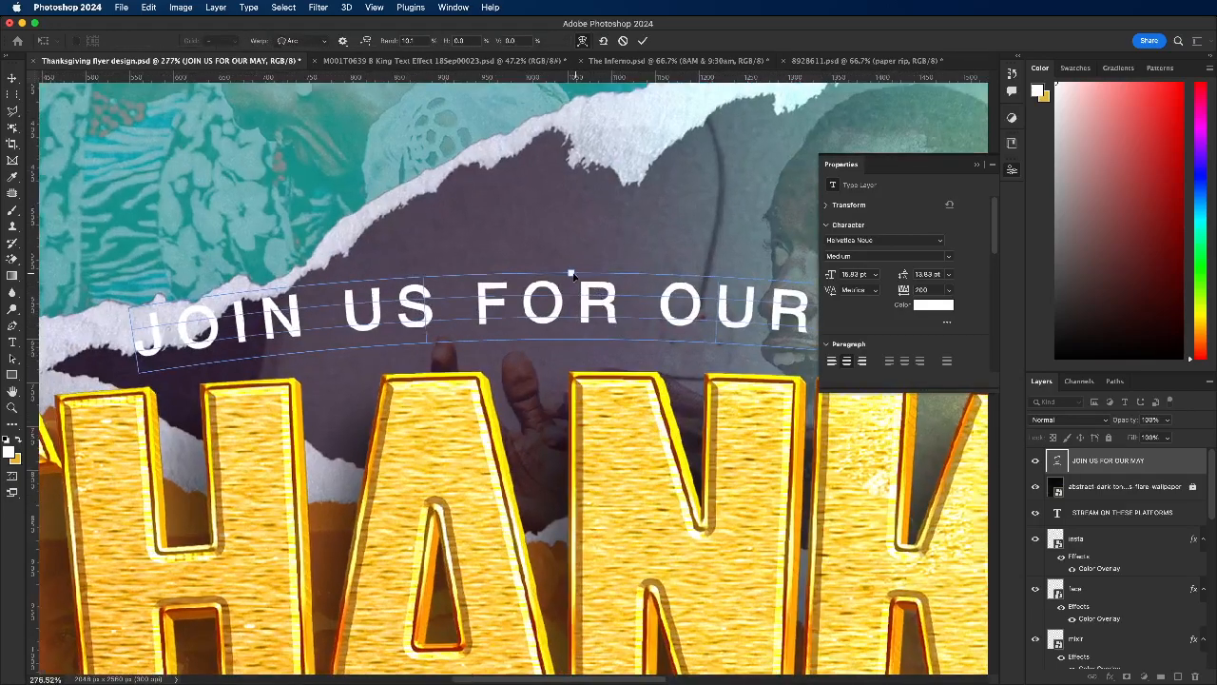
scroll(581, 284, down, 6)
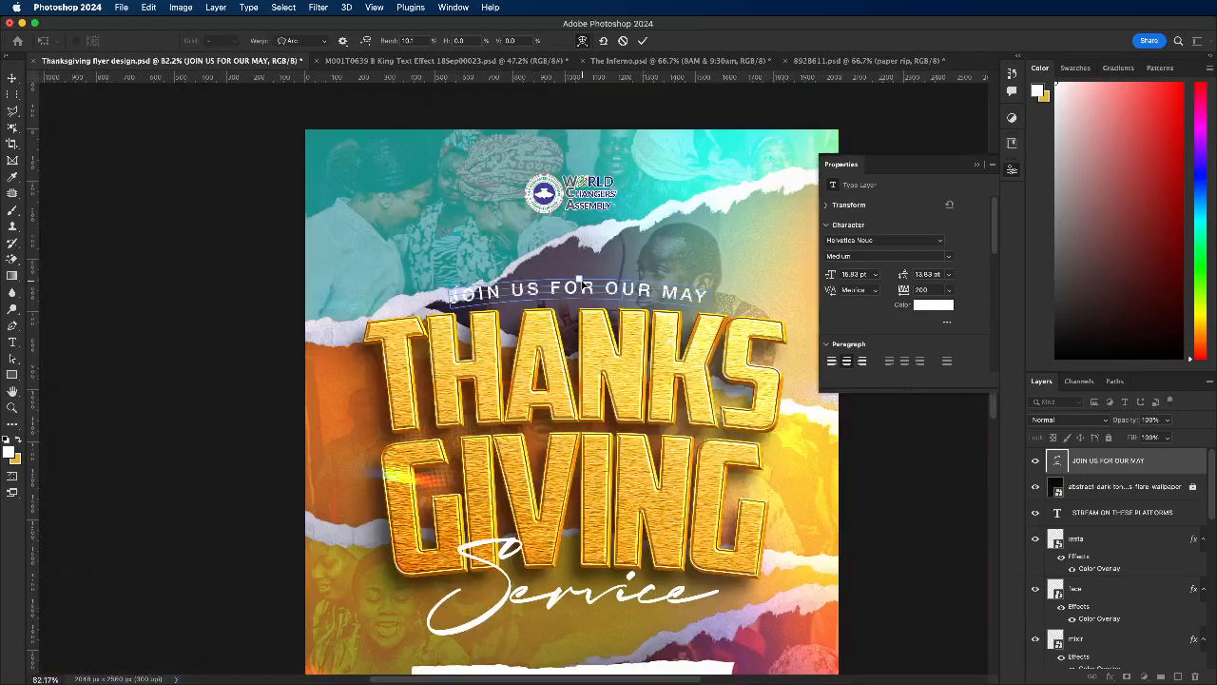
click(623, 41)
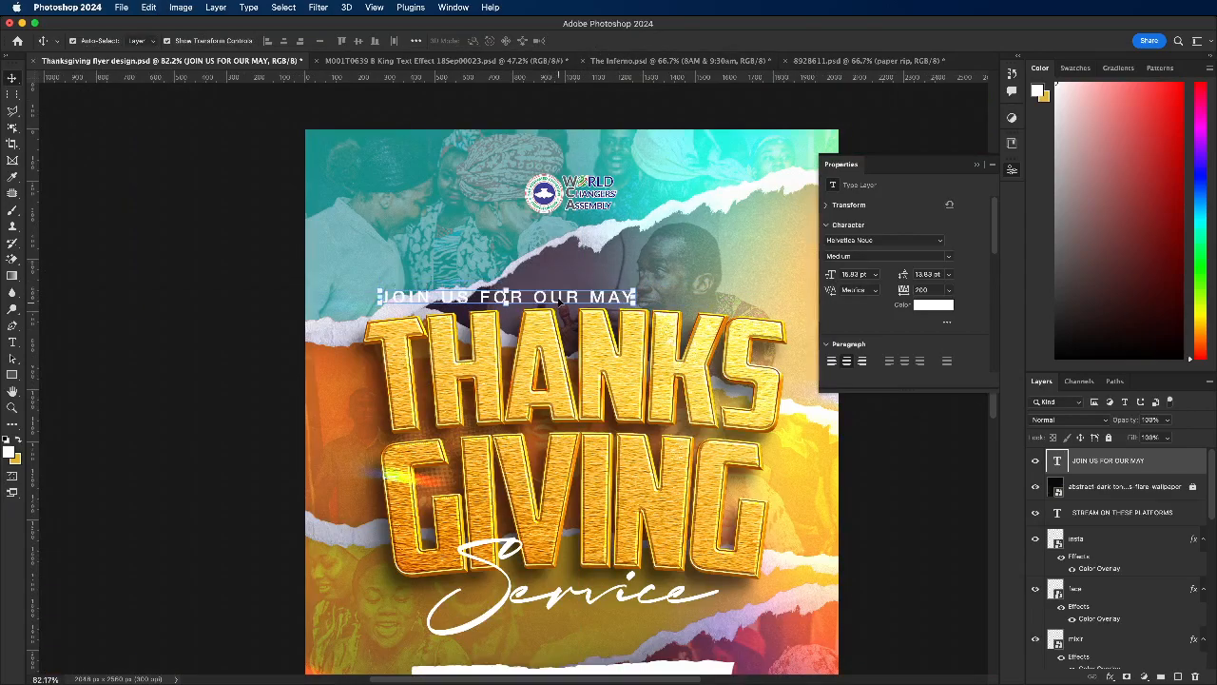
Step: Center the invitation line above THANKSGIVING and draw a strokeless golden-yellow rectangle about 1040 x 150 px behind it
drag(577, 290, 635, 272)
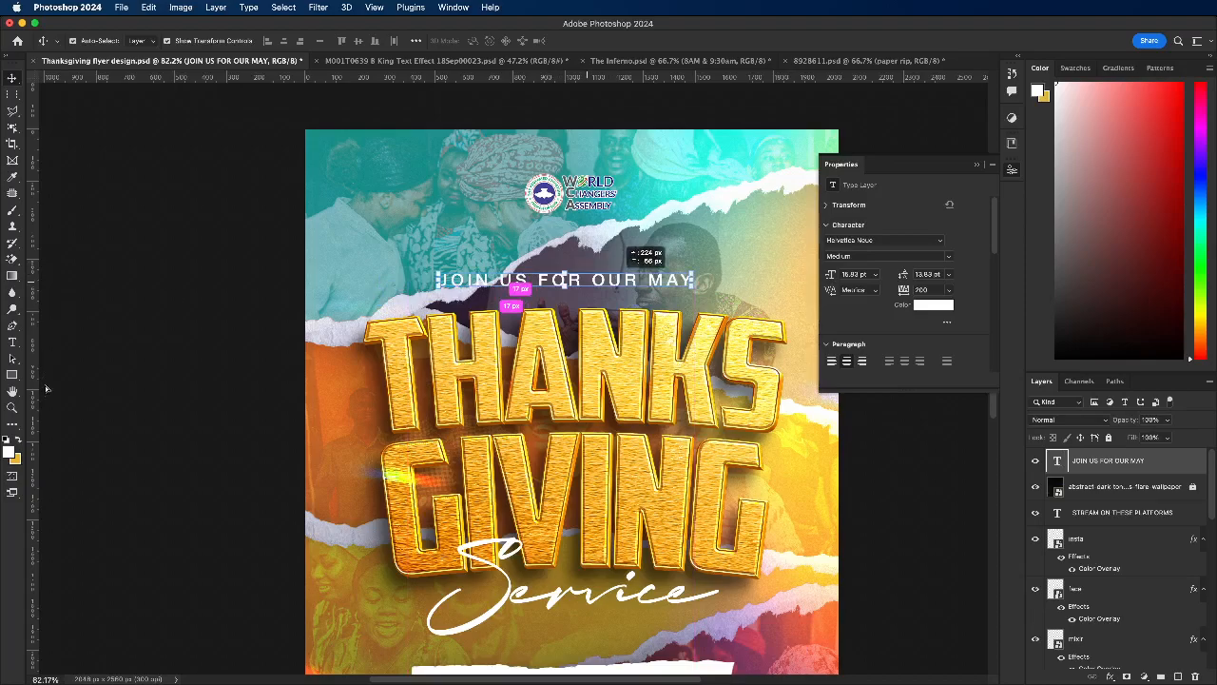
click(12, 376)
drag(428, 260, 698, 297)
click(12, 78)
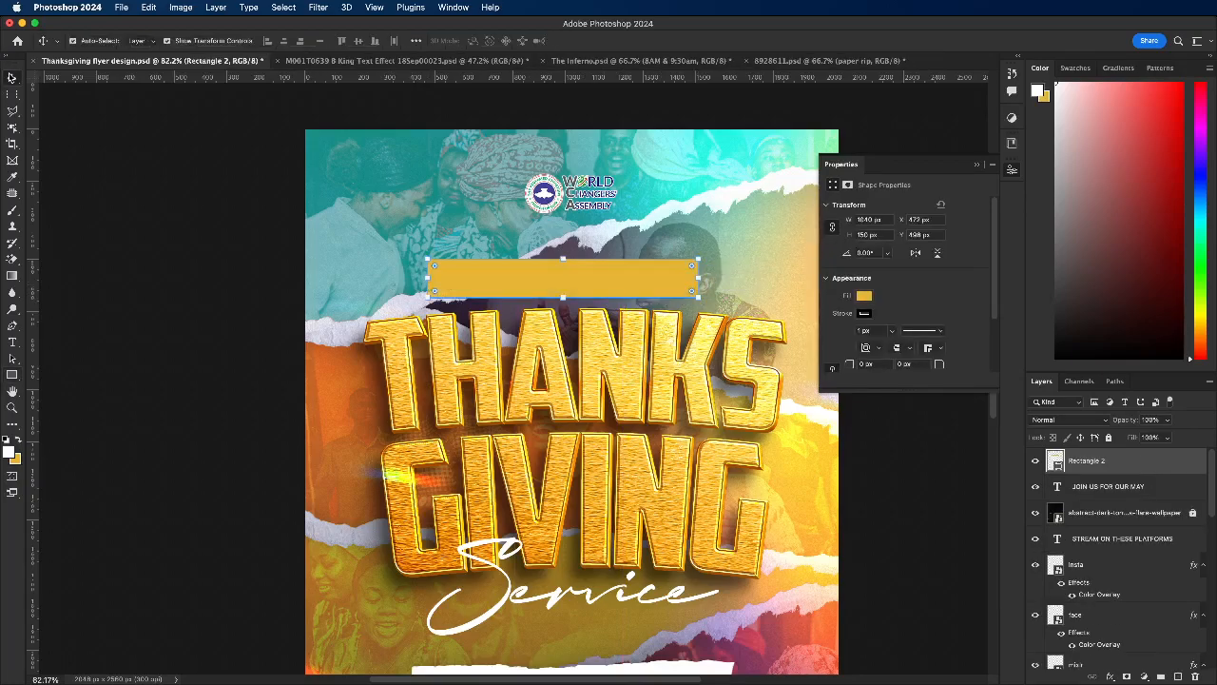
click(895, 333)
drag(892, 346, 846, 342)
drag(1109, 462, 1115, 489)
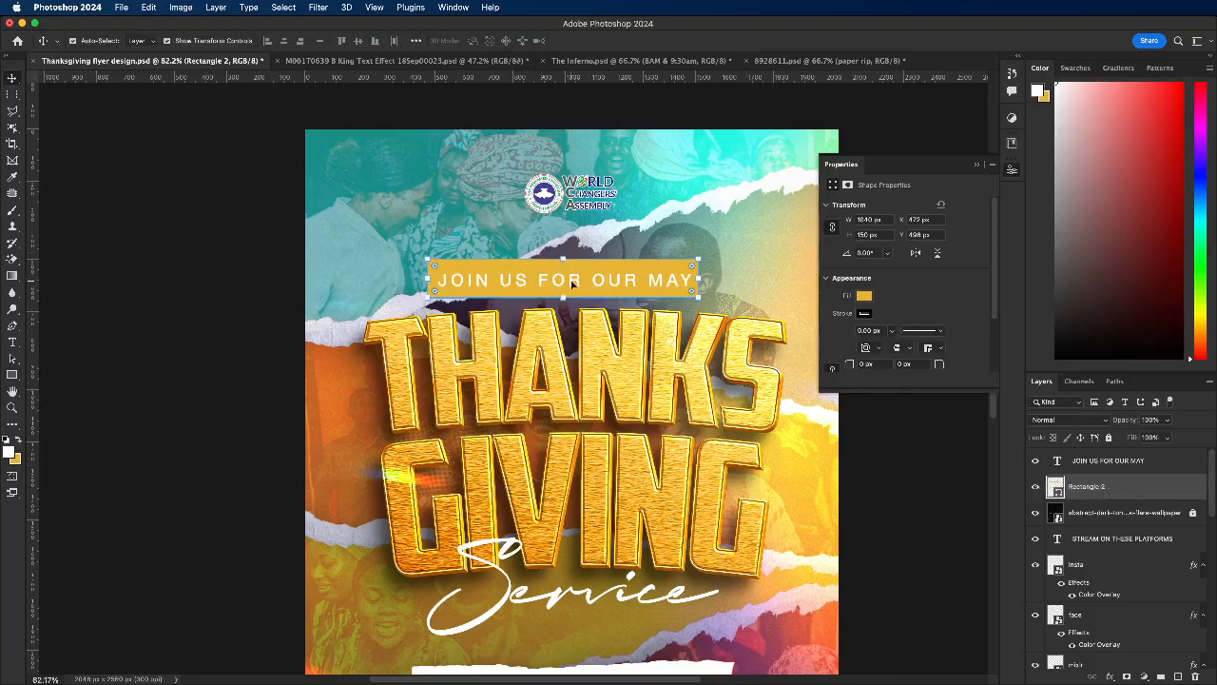
Step: Set the tracking of the JOIN US FOR OUR MAY text to 75
double_click(571, 283)
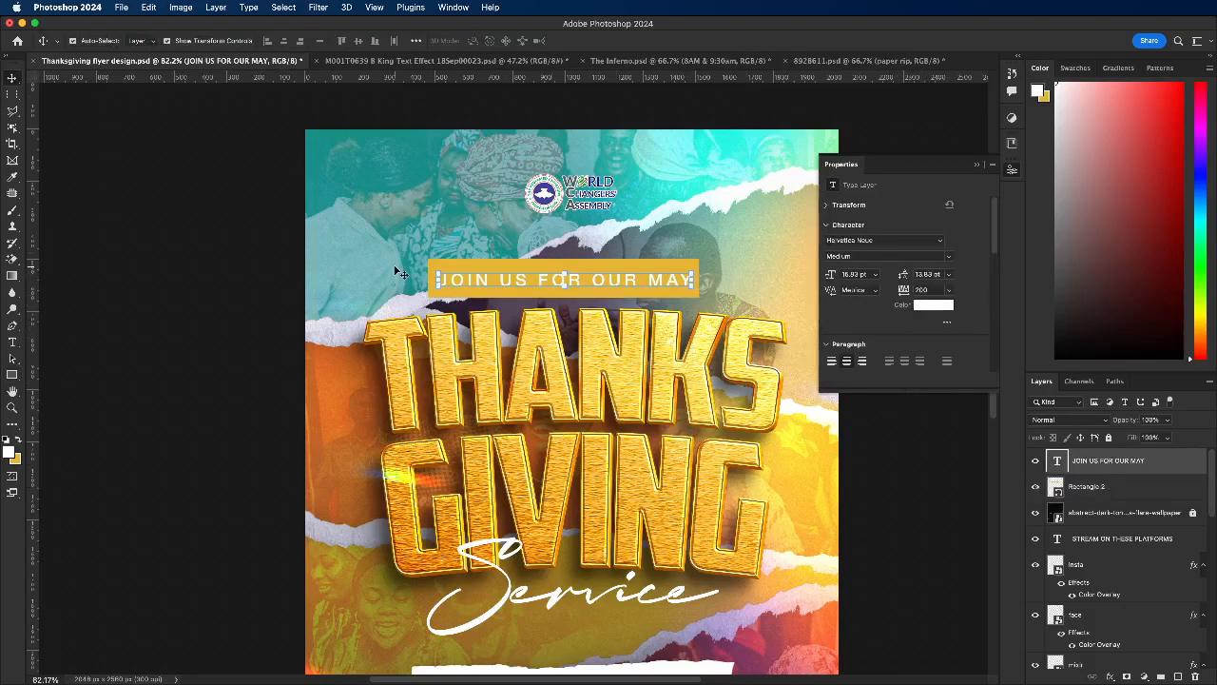
click(951, 290)
click(934, 447)
text(75)
key(Return)
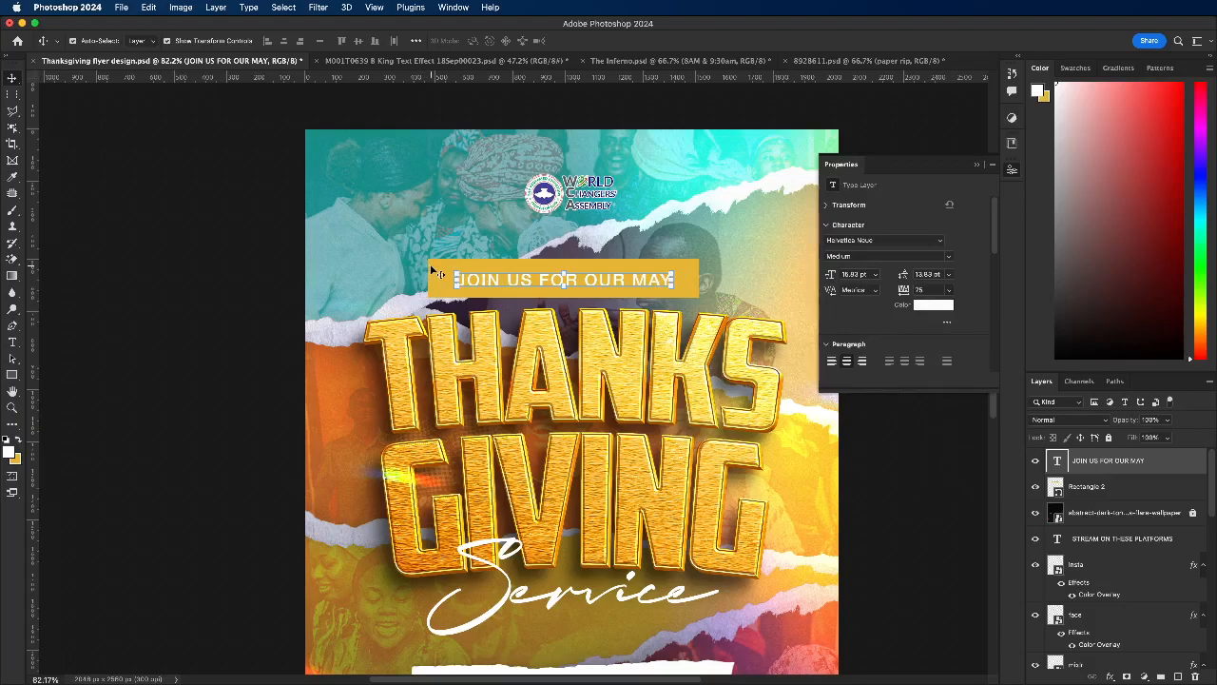
Step: Resize the rectangle behind the invitation line to about 965 x 142 px and fill it with the recently used white
click(435, 270)
drag(426, 256, 449, 282)
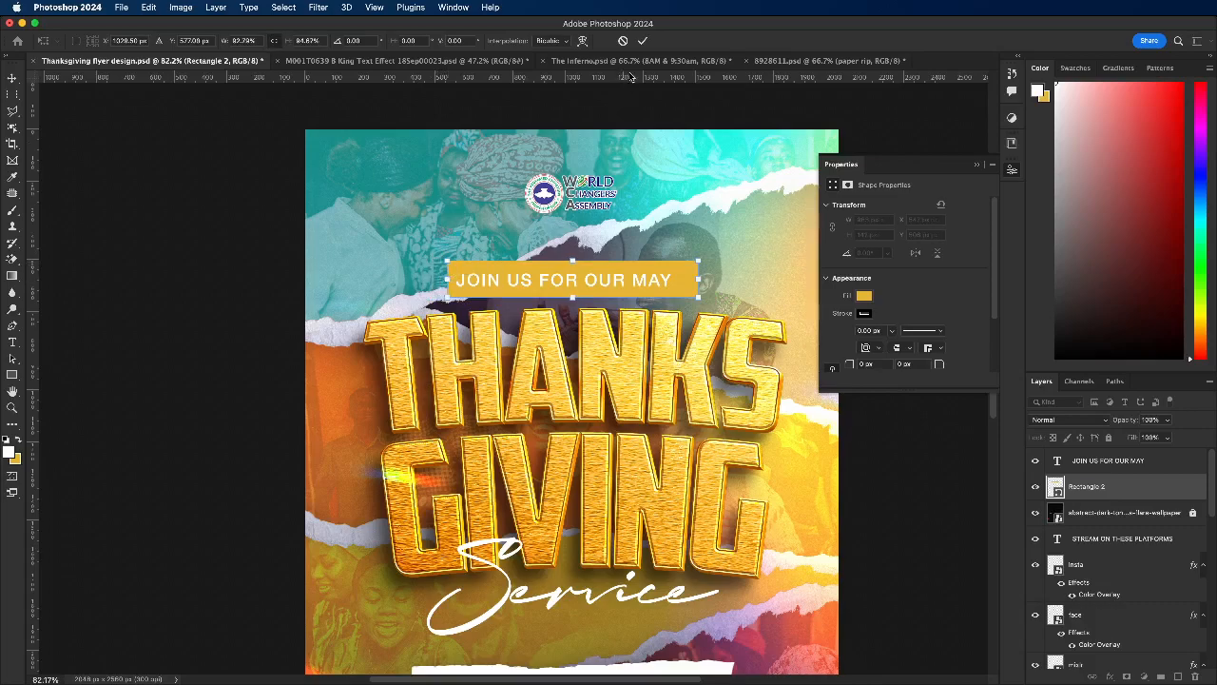
click(644, 40)
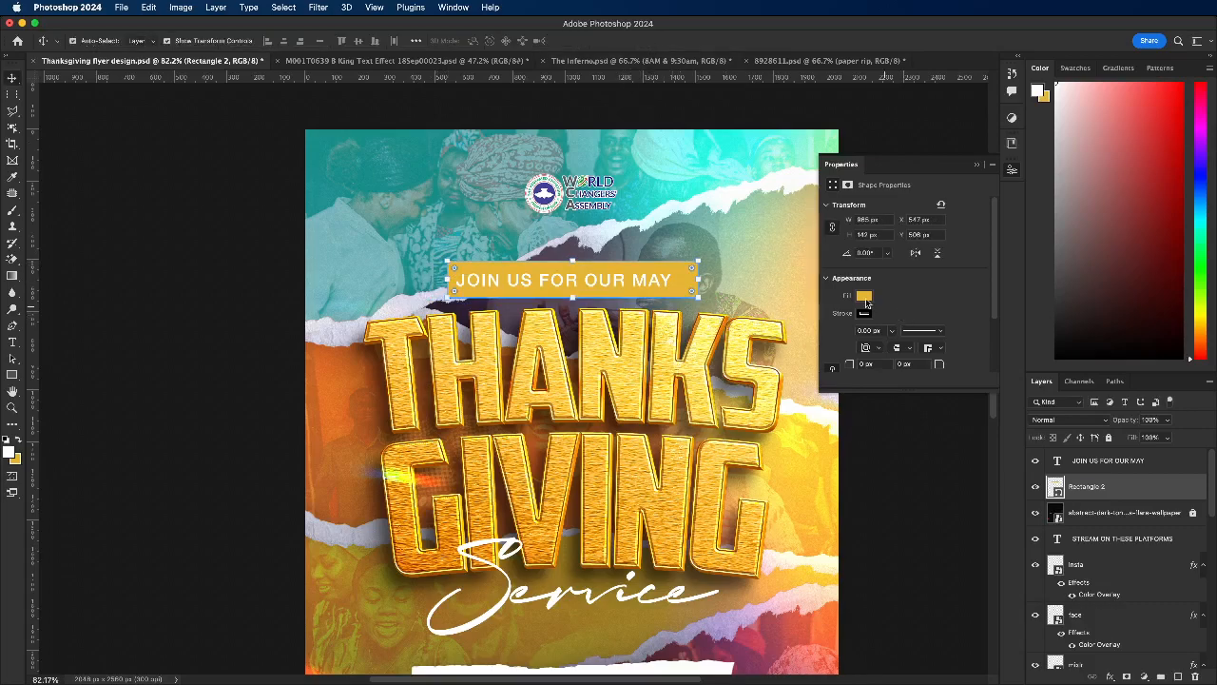
click(863, 297)
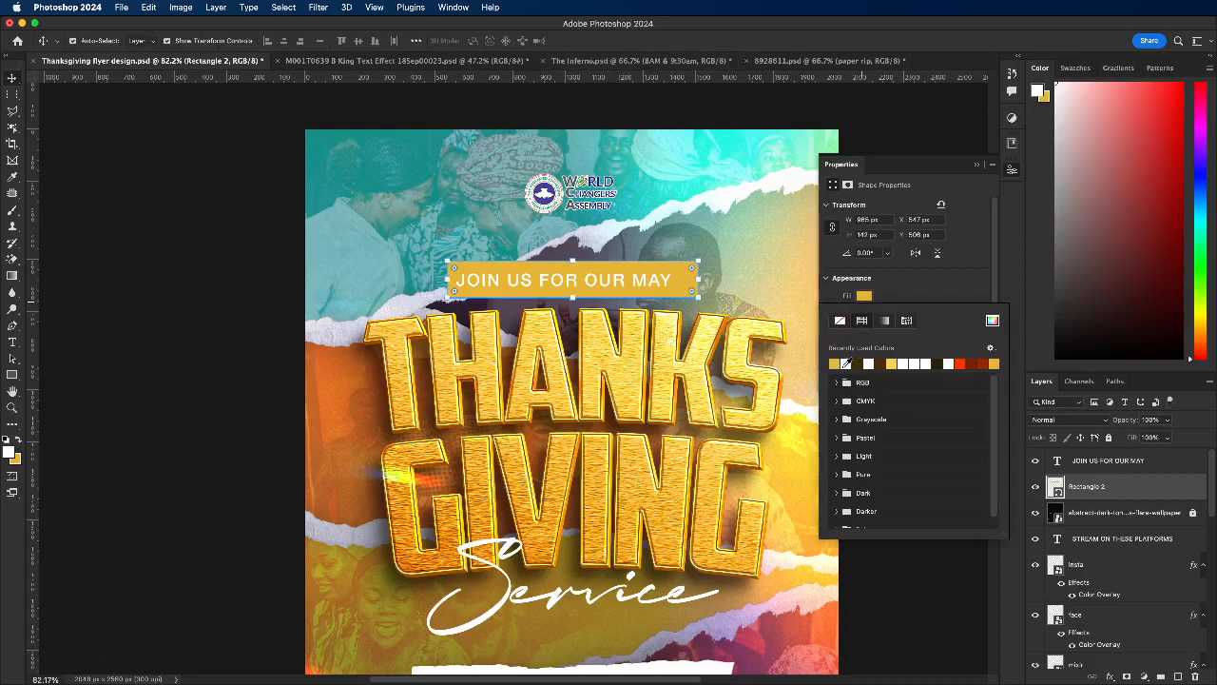
click(846, 364)
Step: Color the JOIN US FOR OUR MAY text dark brown (#4d2f00), sampled from the SUN. 5TH date text
click(567, 273)
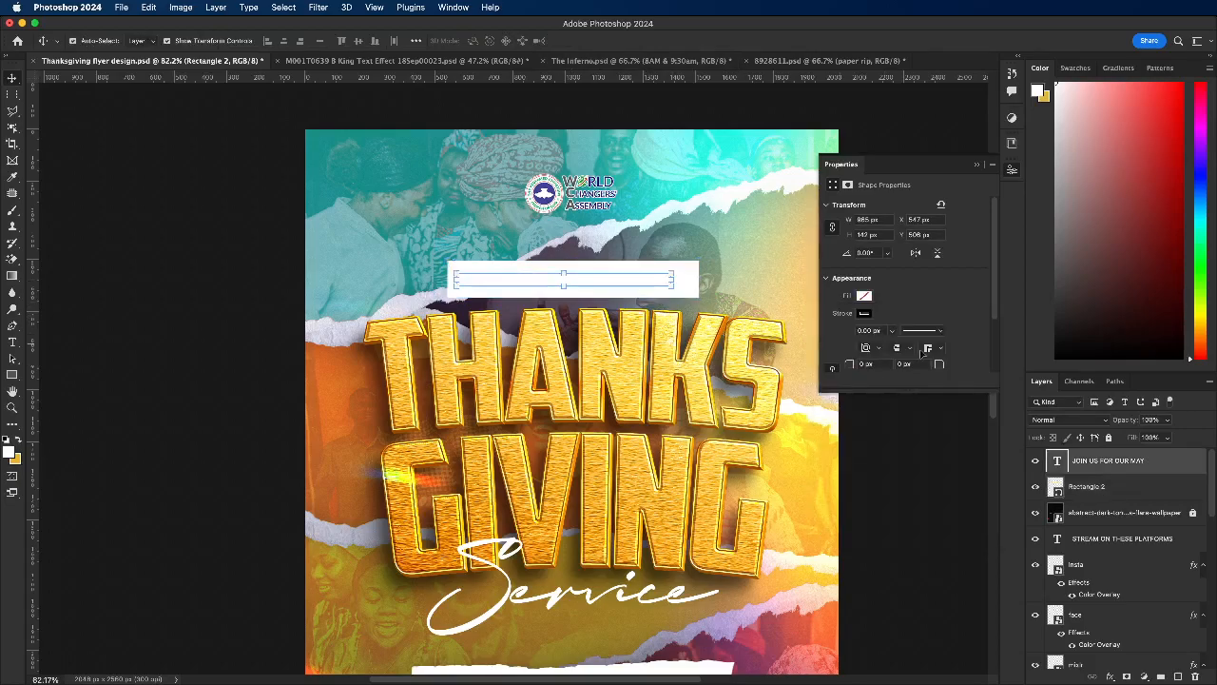
click(930, 306)
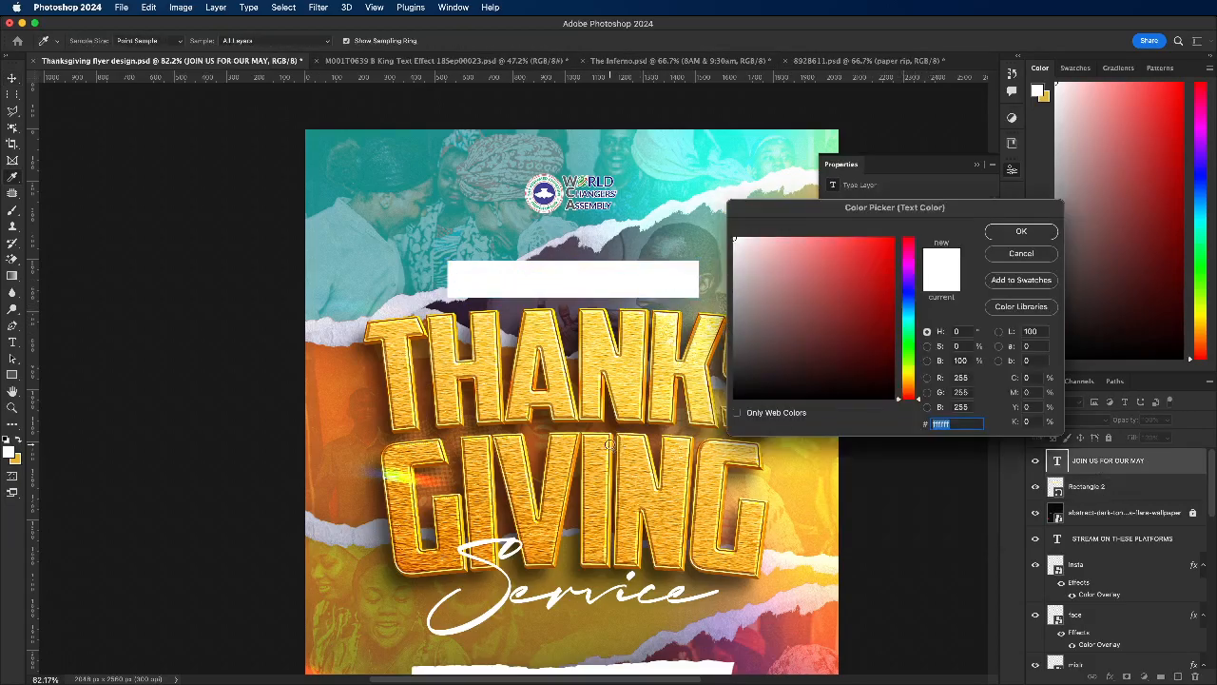
scroll(533, 371, down, 10)
scroll(526, 475, up, 5)
click(540, 462)
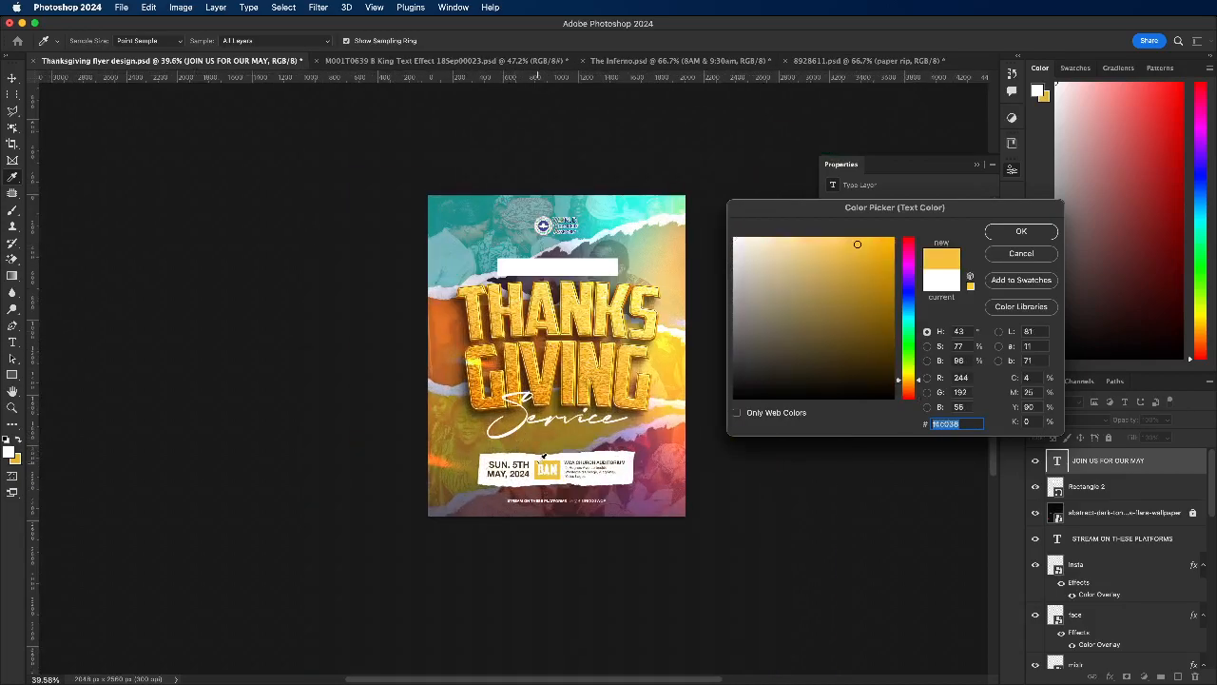
scroll(569, 307, up, 2)
scroll(544, 345, up, 1)
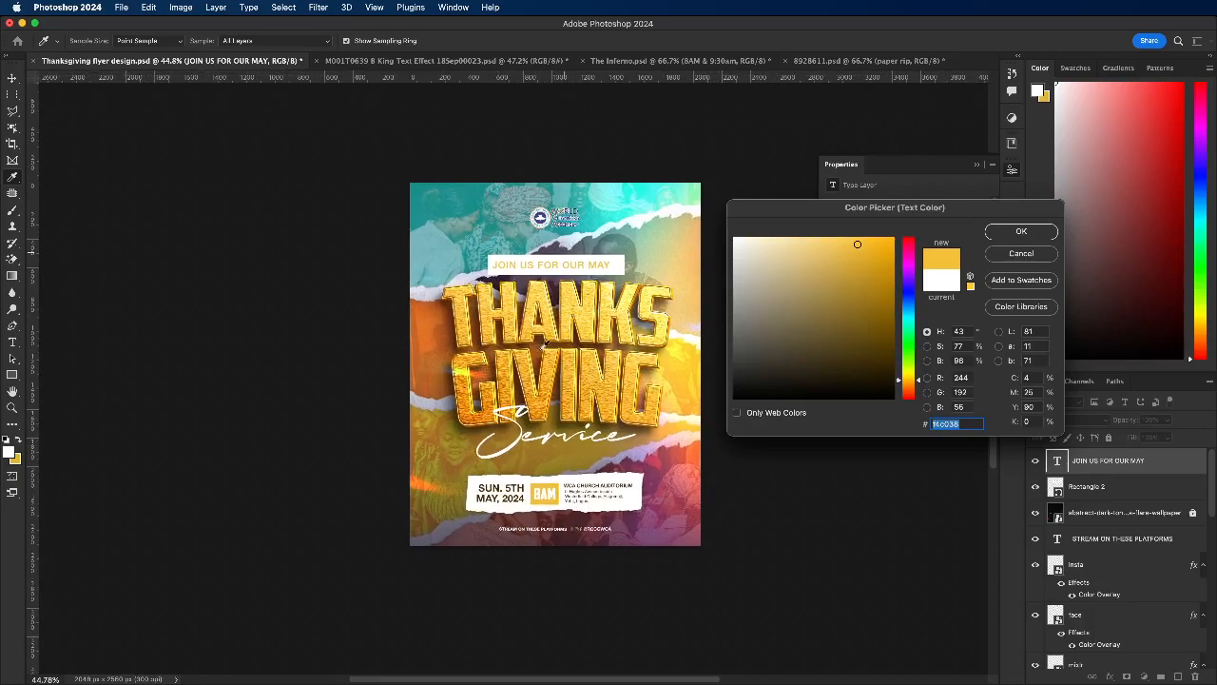
click(494, 487)
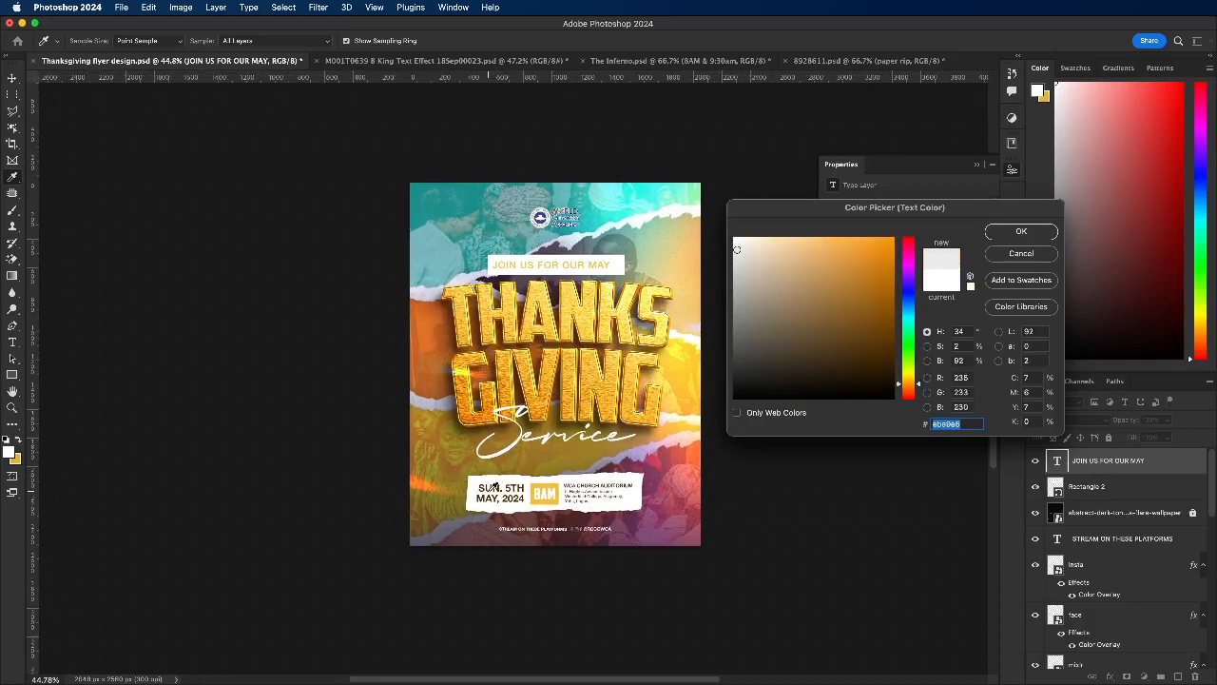
click(488, 485)
click(489, 486)
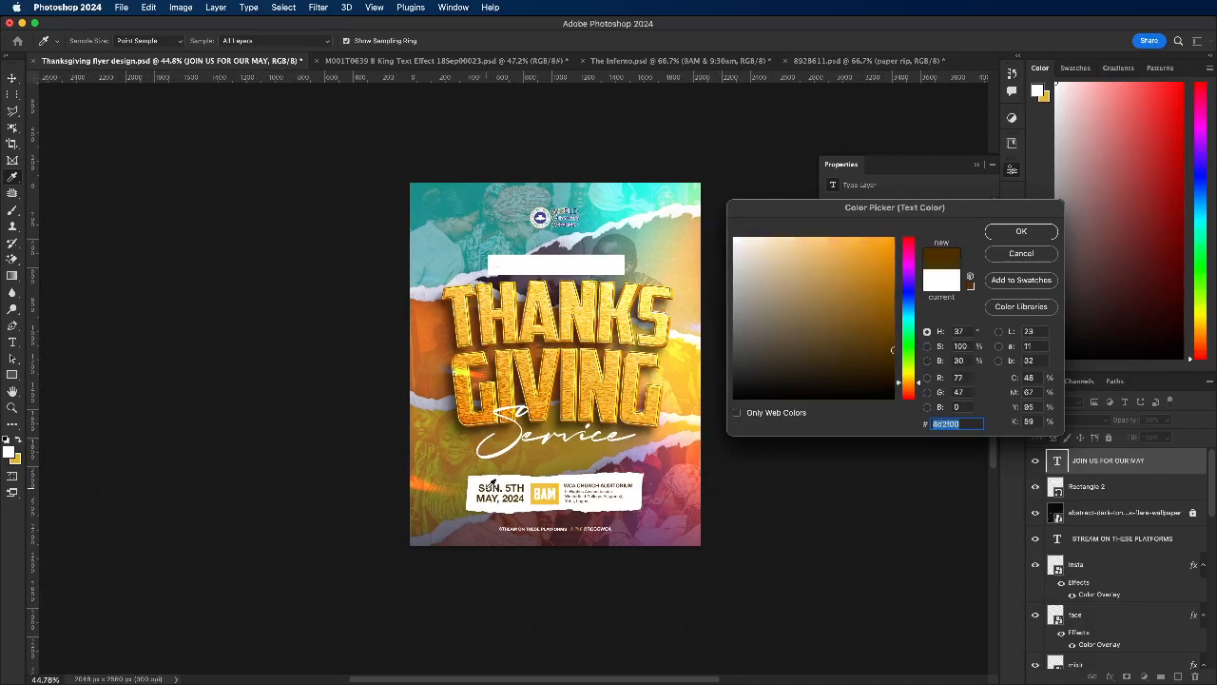
click(1025, 231)
Step: Shift the white rectangle slightly left so it sits centered behind the JOIN US FOR OUR MAY text
scroll(540, 257, up, 5)
click(322, 264)
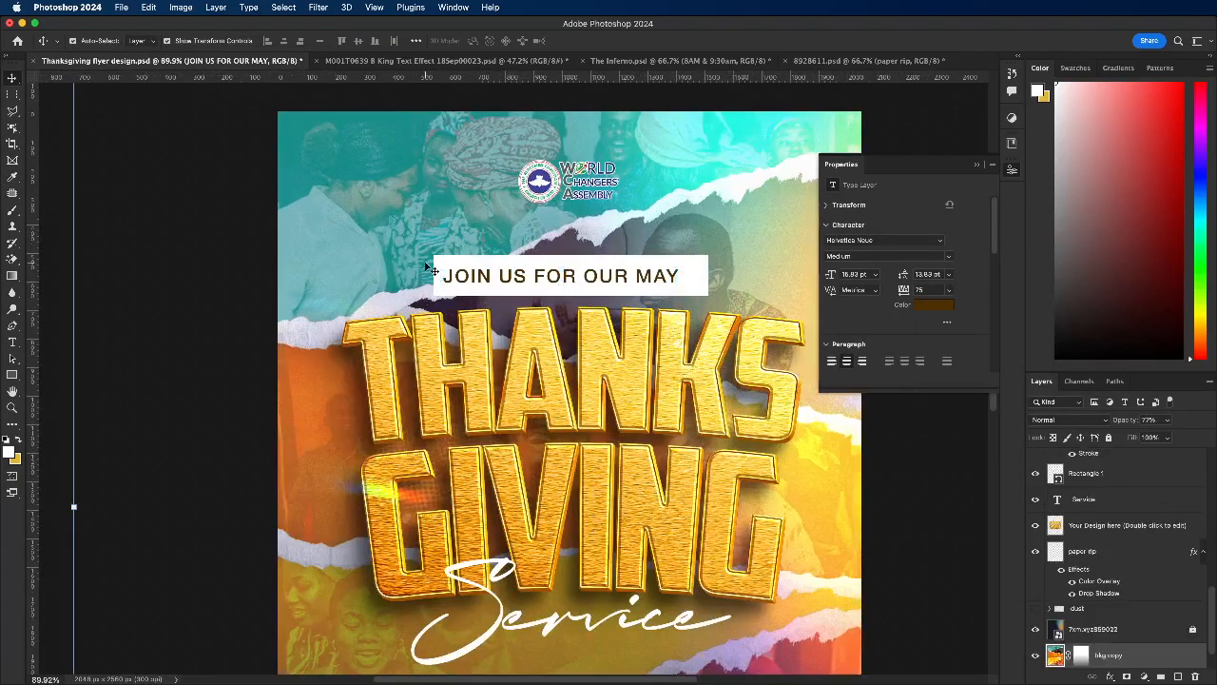
click(462, 266)
drag(669, 270, 660, 271)
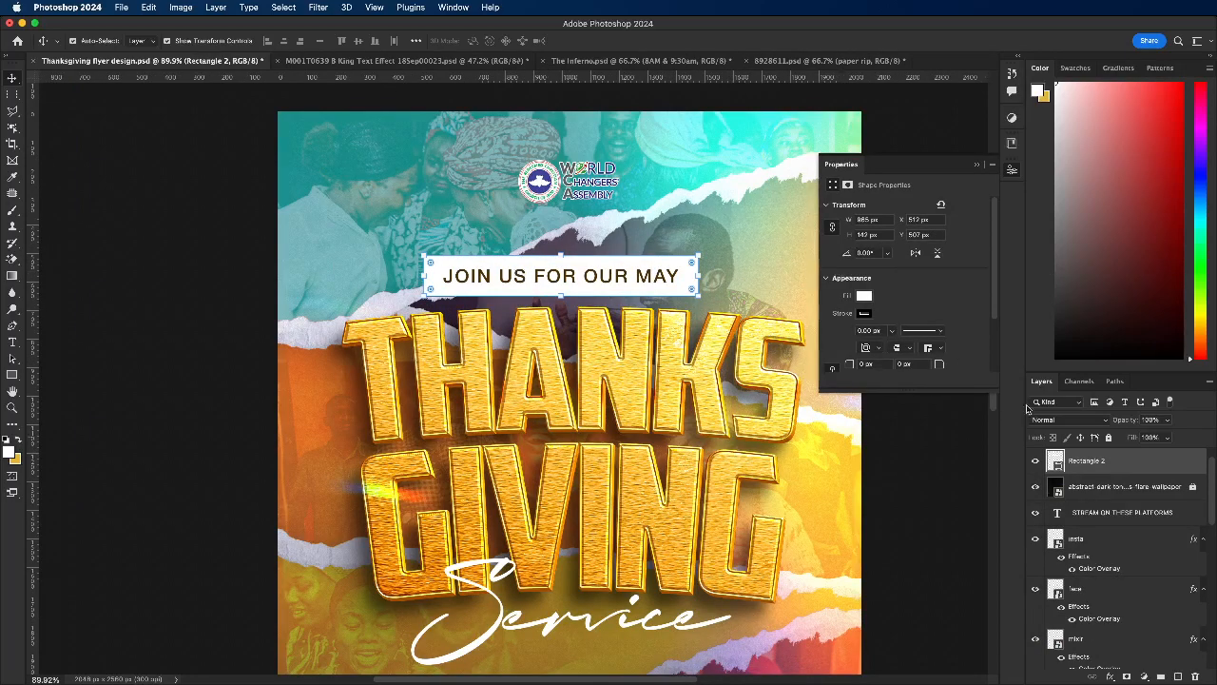
Step: Set the blend mode of the rectangle behind the invitation line to Overlay
click(1067, 420)
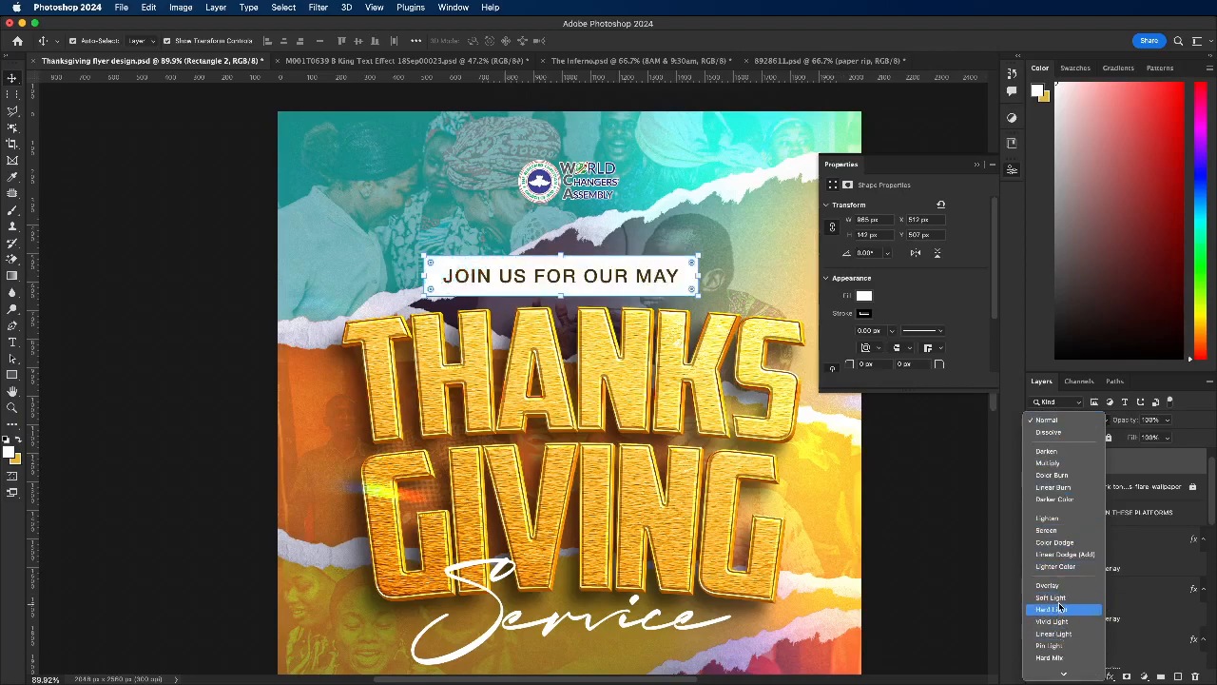
scroll(1058, 605, down, 3)
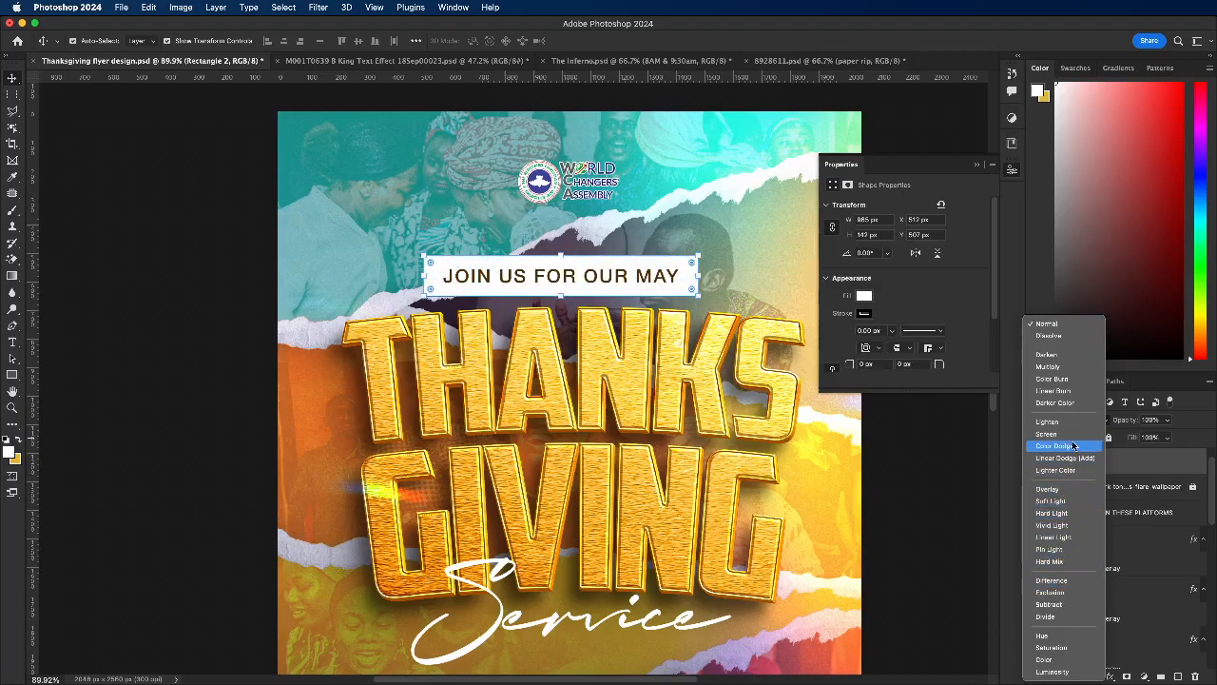
click(1067, 493)
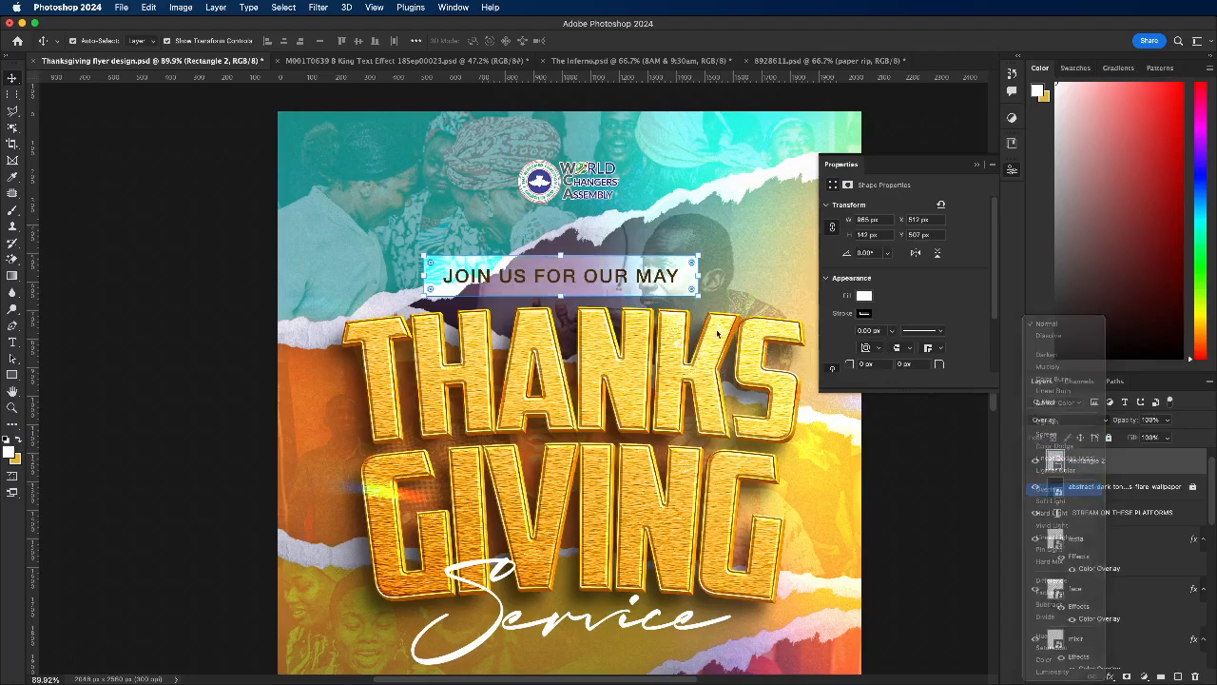
click(752, 228)
scroll(580, 305, down, 2)
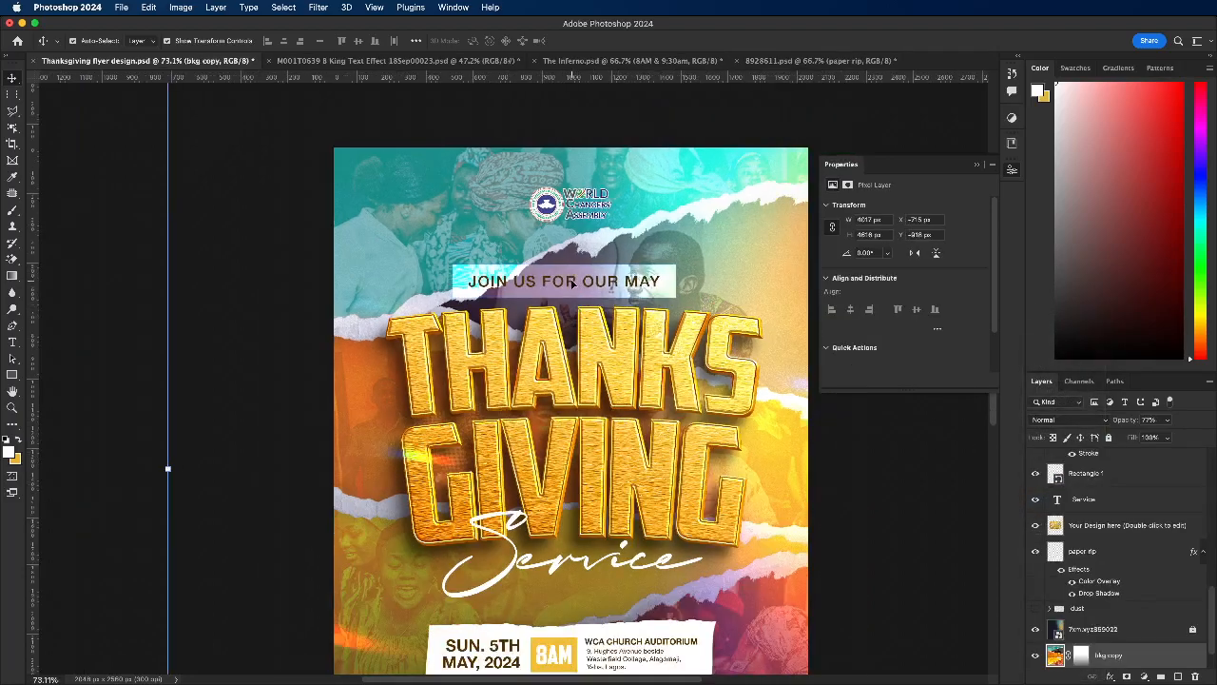
Step: Try coloring the JOIN US FOR OUR MAY text white (#ffffff), and undo the color change
scroll(571, 283, up, 1)
click(572, 283)
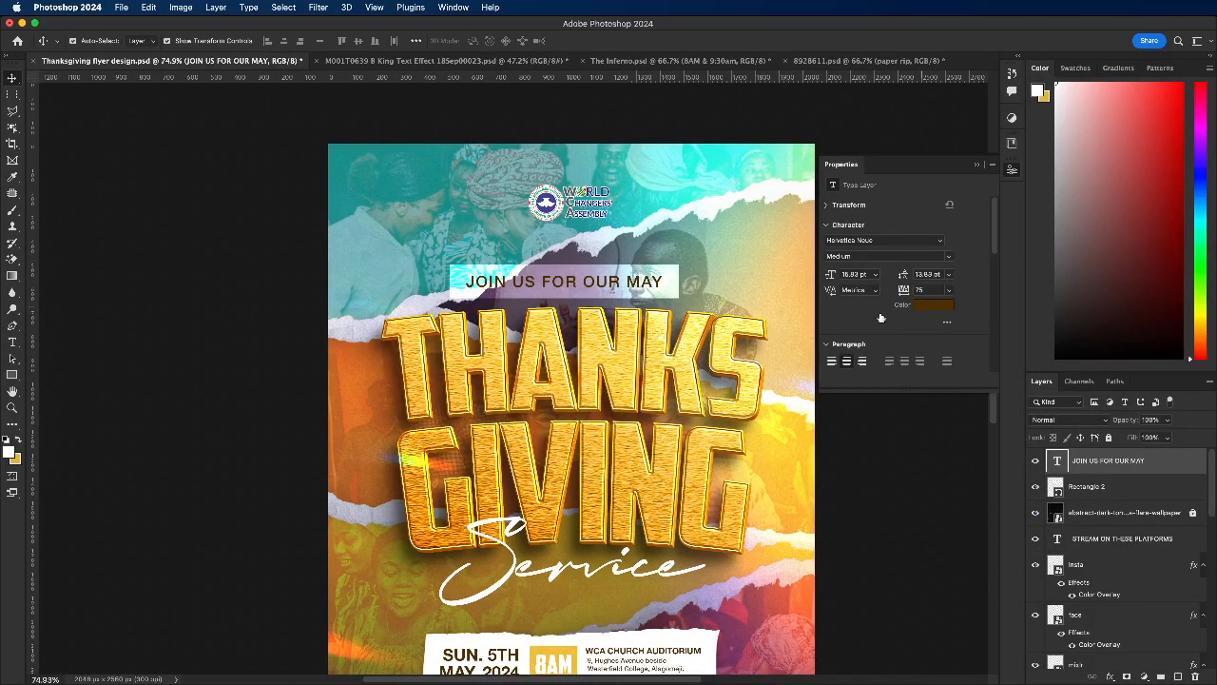
click(934, 305)
click(689, 192)
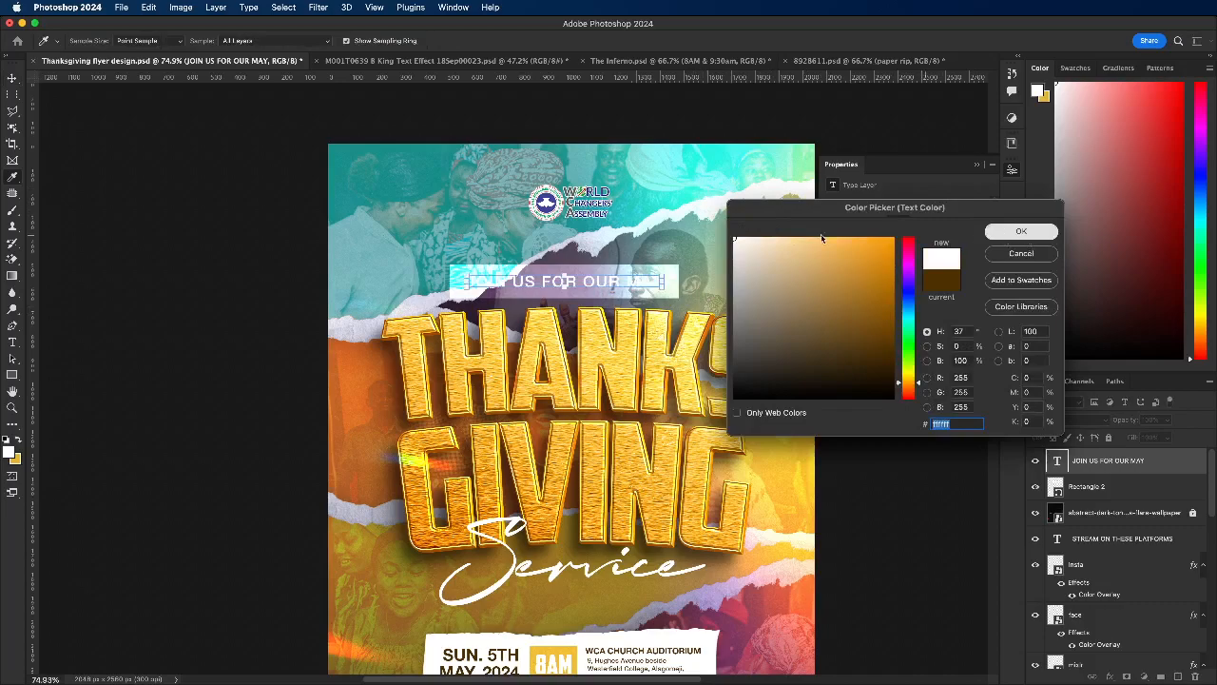
key(Return)
key(super+z)
key(super+t)
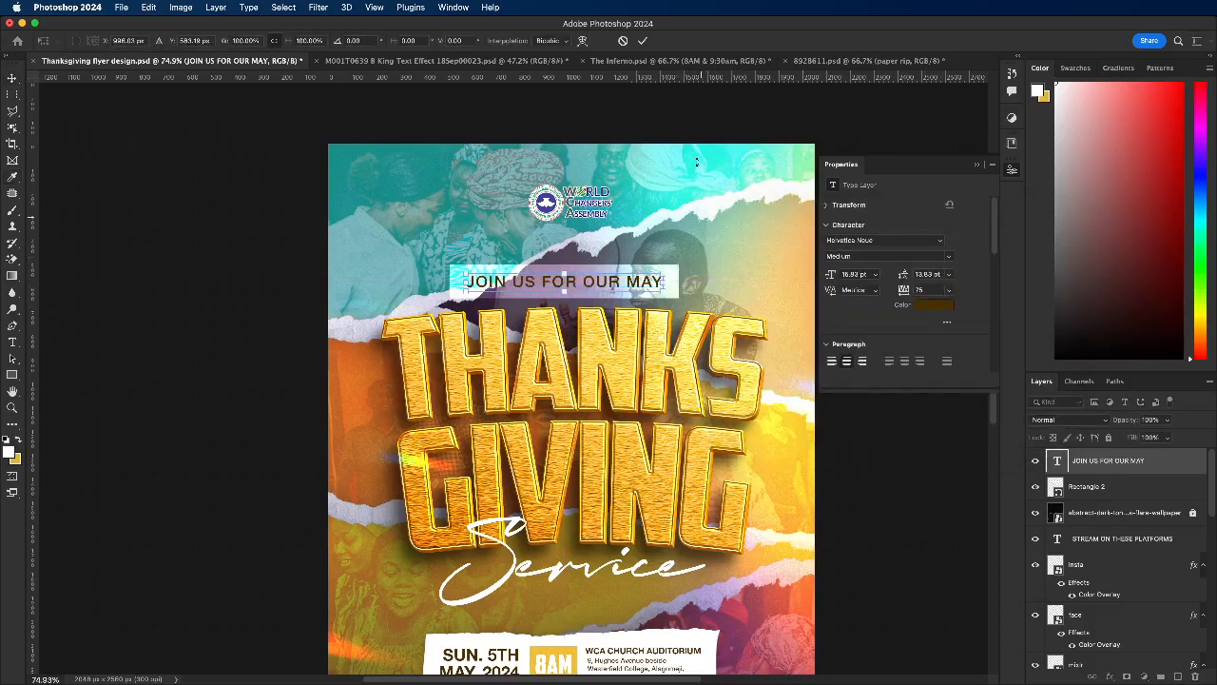
click(622, 41)
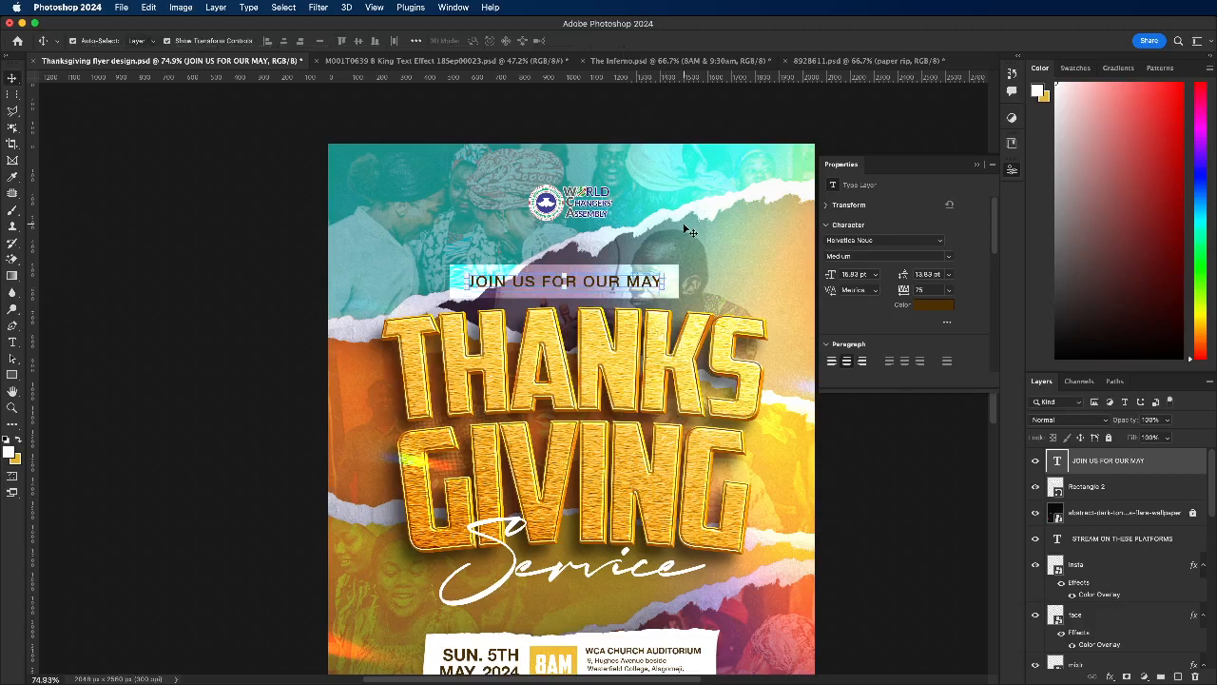
Step: Set the rectangle behind the invitation line to Normal blend mode at 76% opacity
click(681, 277)
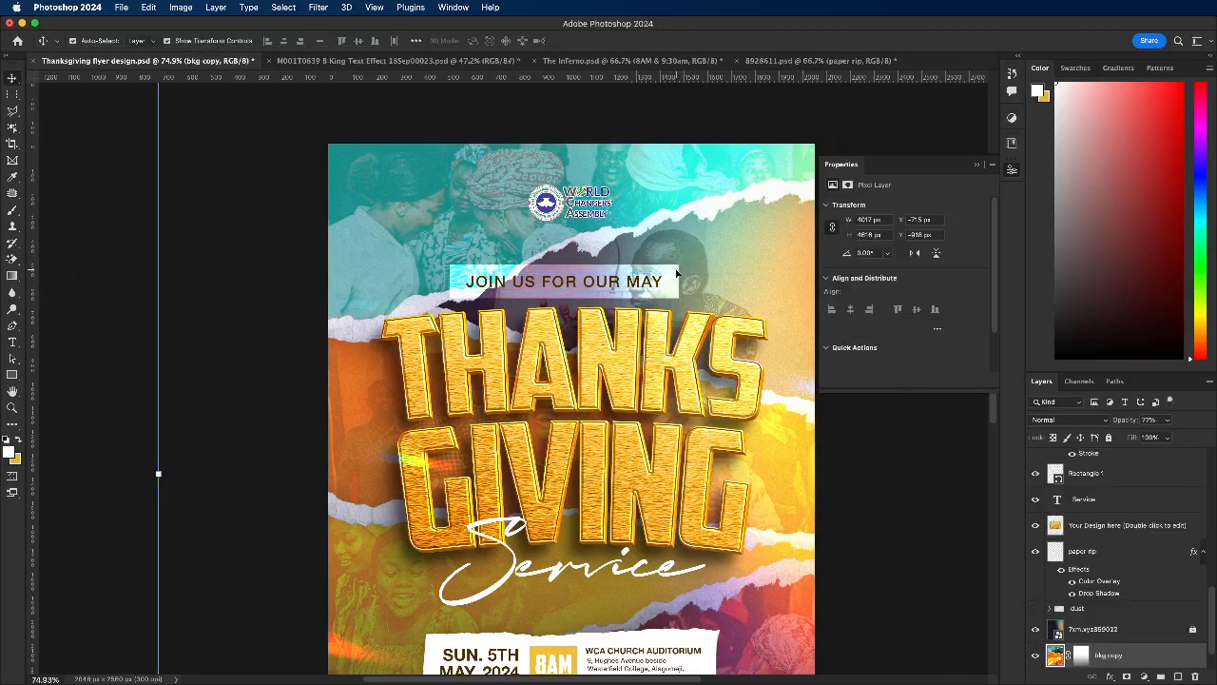
click(1068, 419)
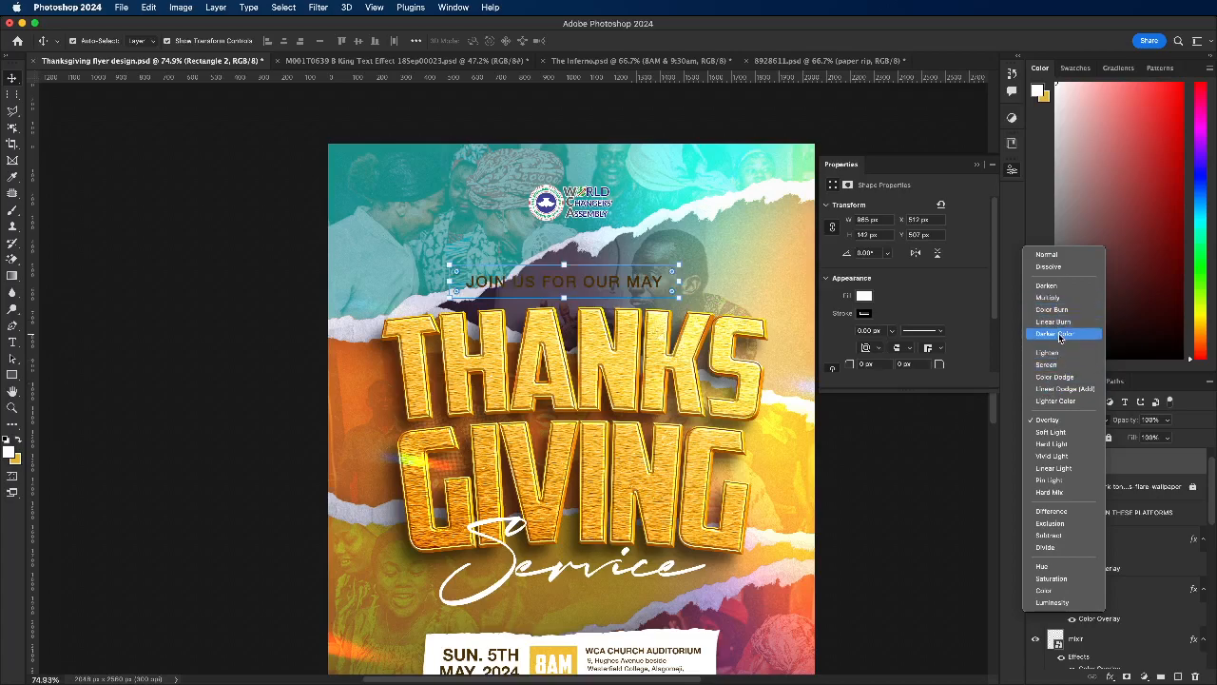
click(1178, 418)
click(1091, 421)
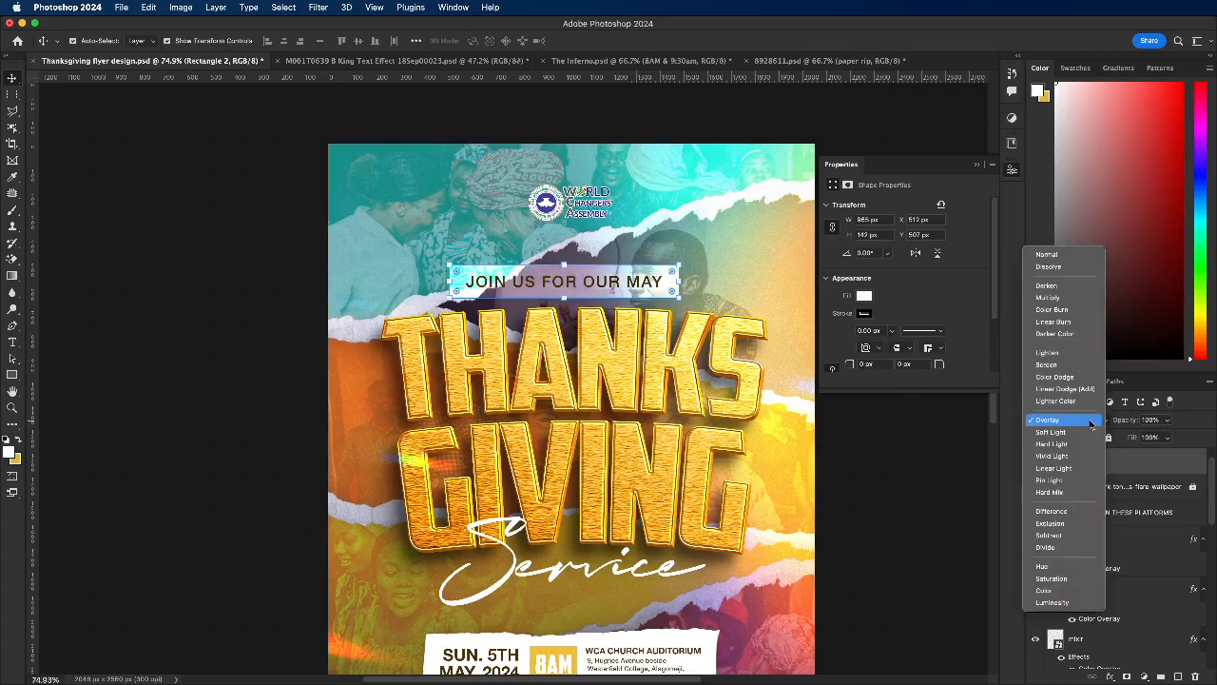
click(1046, 253)
click(1168, 419)
drag(1167, 436, 1155, 437)
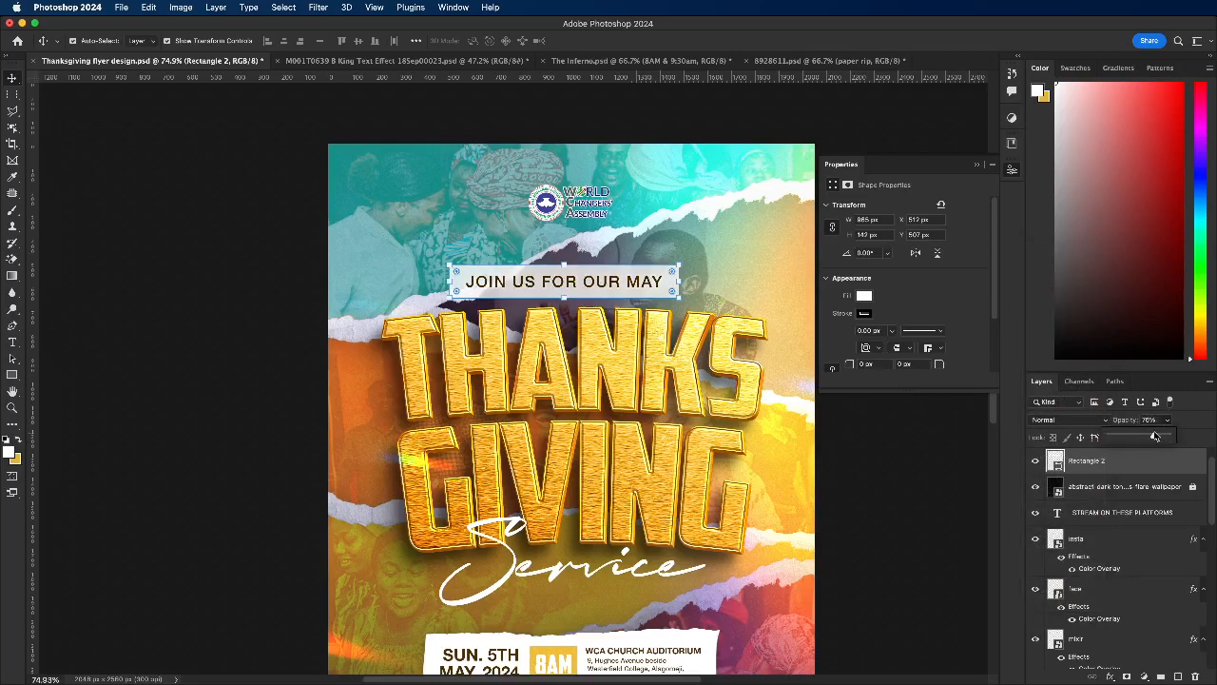
Step: Color the JOIN US FOR OUR MAY text gold (#f4bf38), sampled from the 8AM box
click(459, 281)
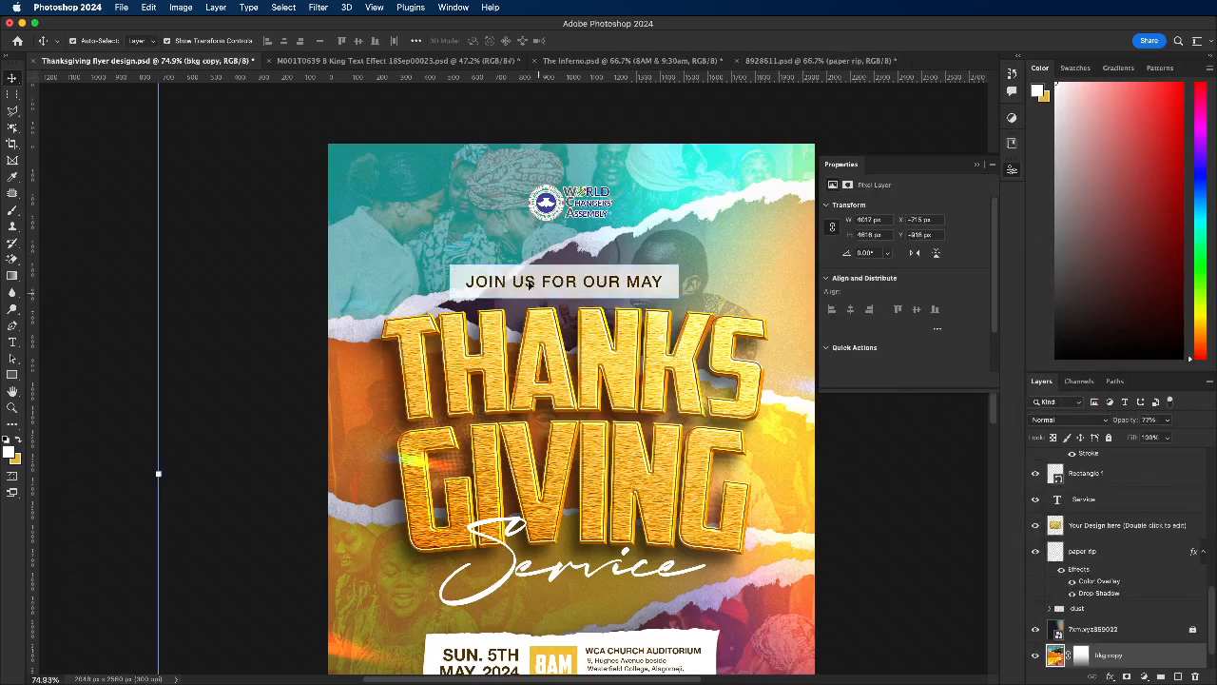
click(543, 282)
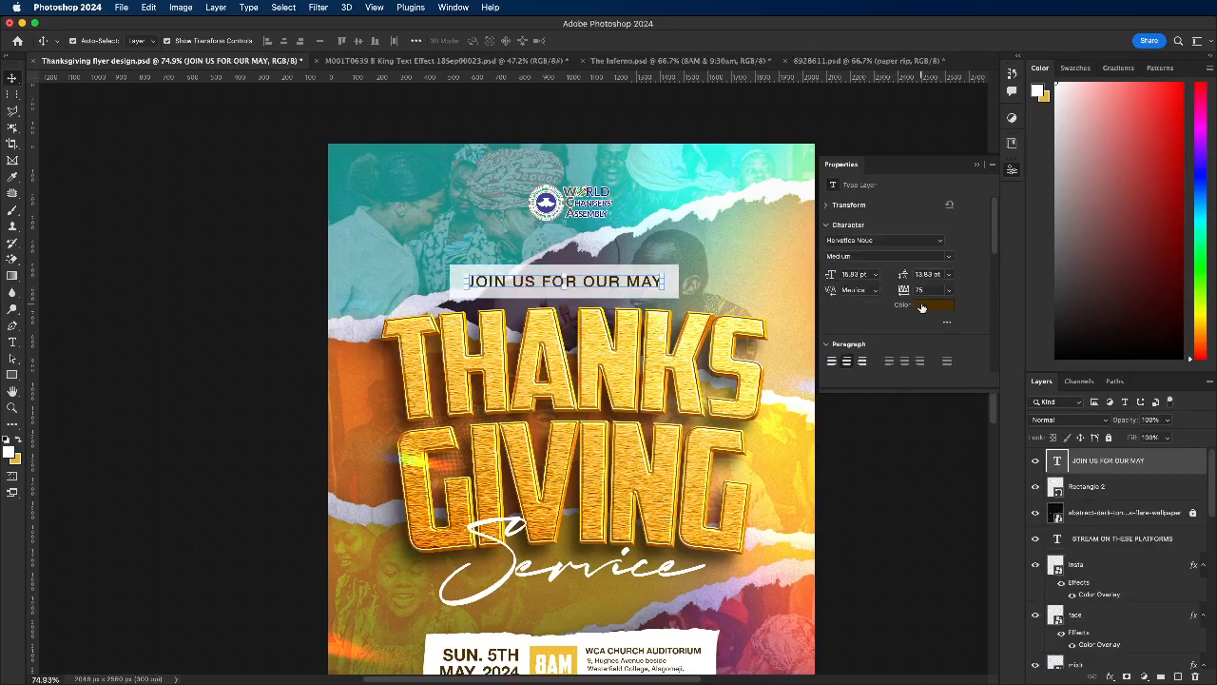
click(921, 305)
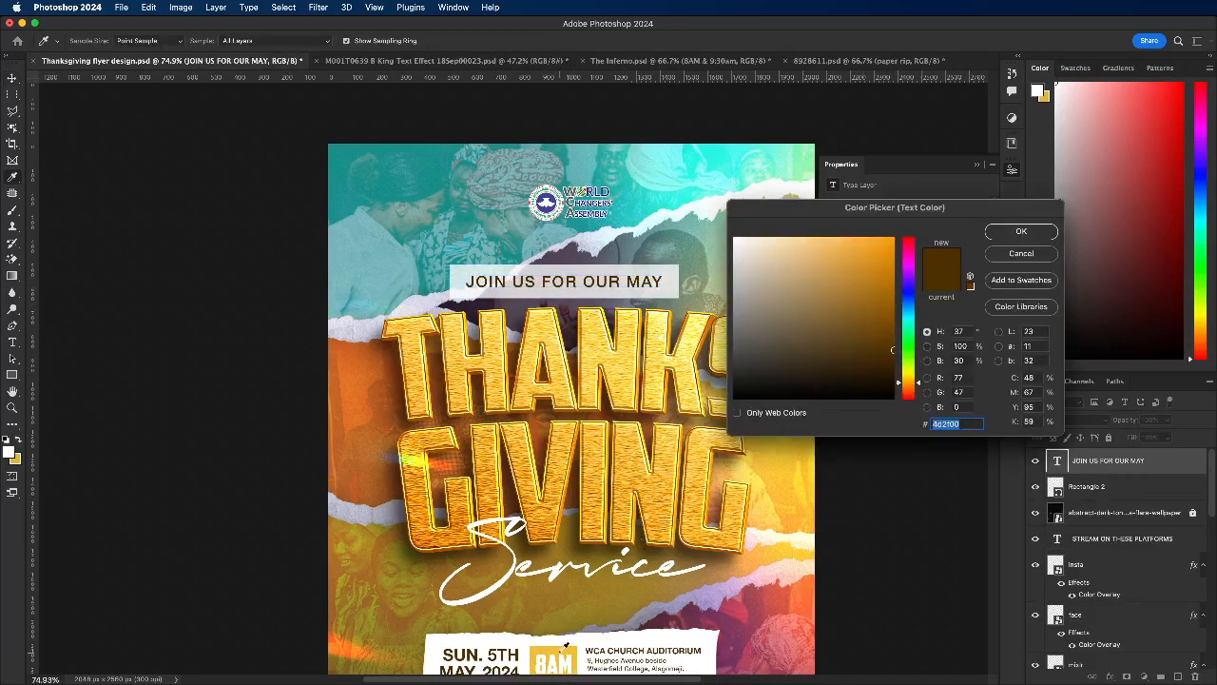
click(561, 651)
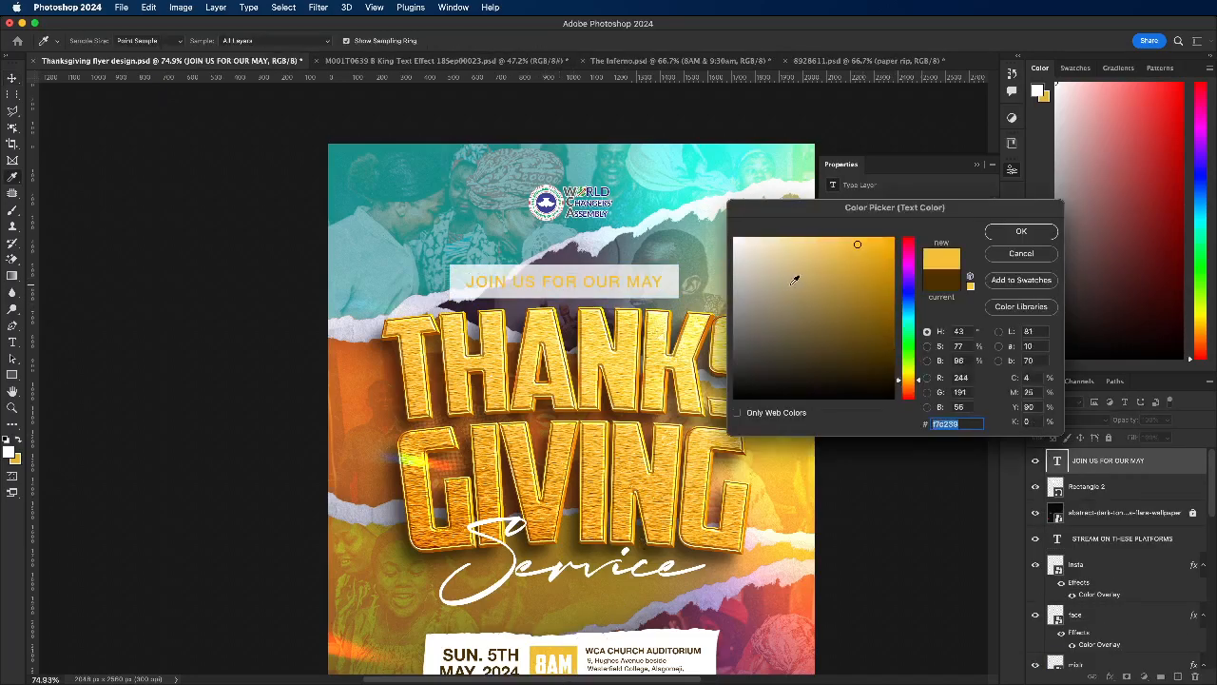
click(1014, 231)
Step: Set the opacity of the white rectangle behind the invitation line to 100%
click(1106, 486)
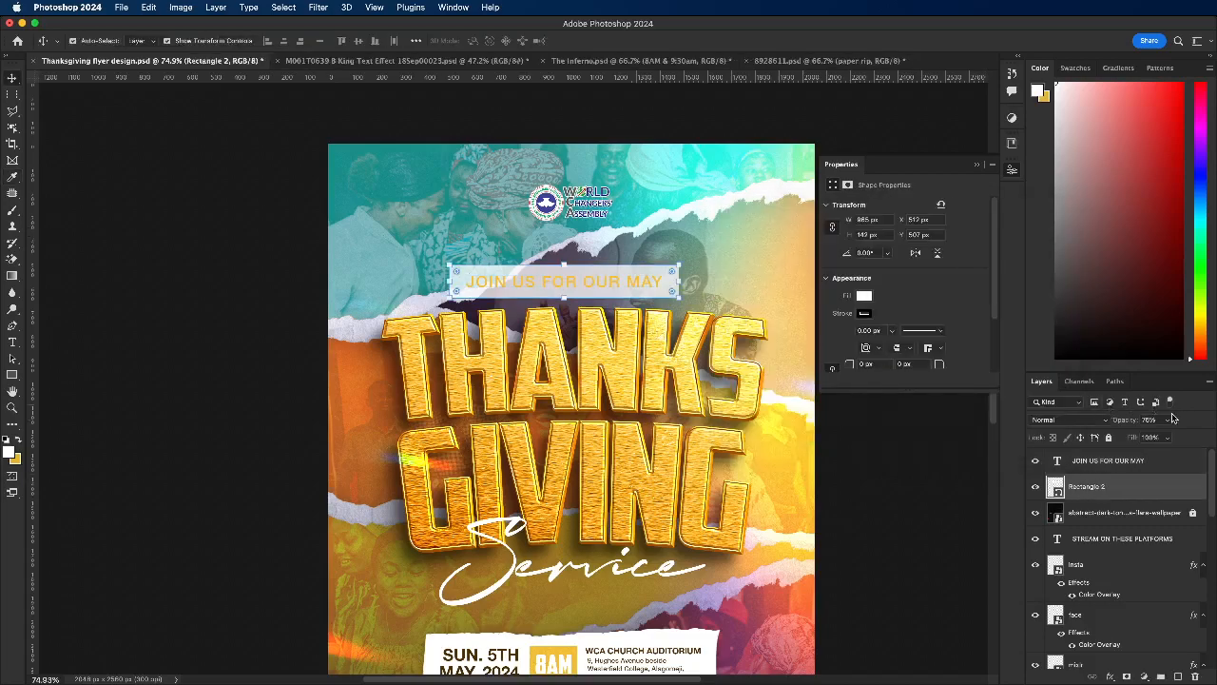
click(1167, 421)
drag(1171, 438, 1186, 439)
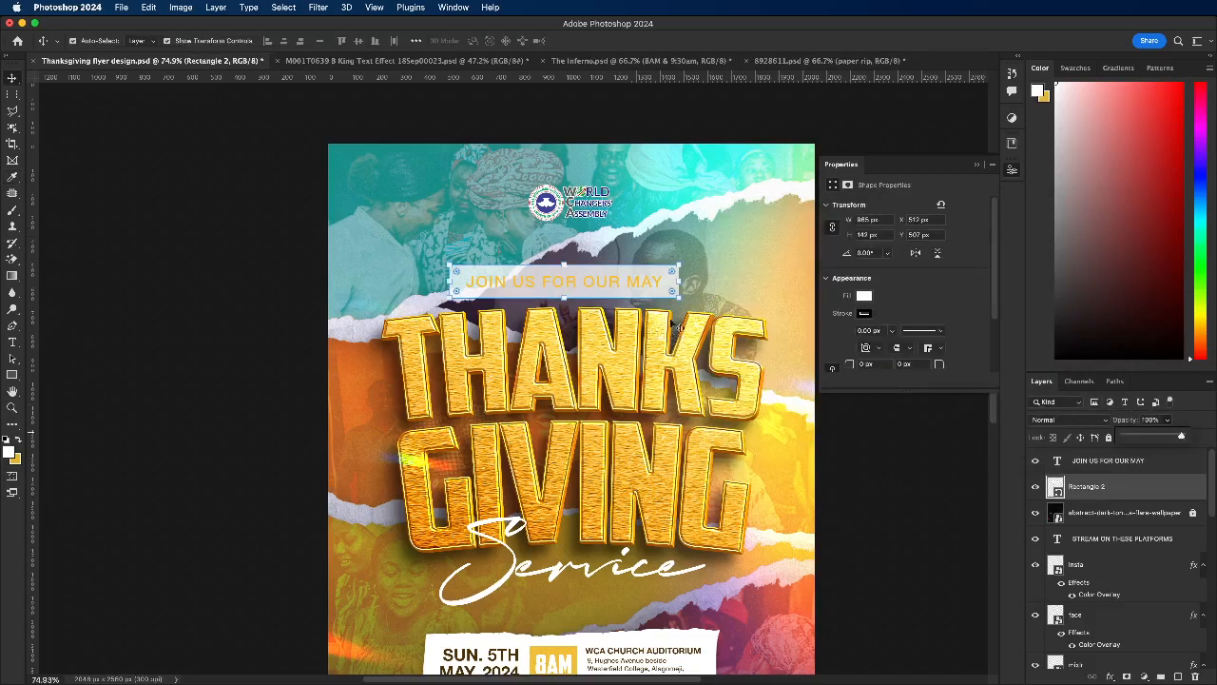
Step: Scale the invitation text and its rectangle together to about 67% and place them above the left part of THANKS
shift+click(652, 276)
drag(677, 265, 536, 288)
click(643, 41)
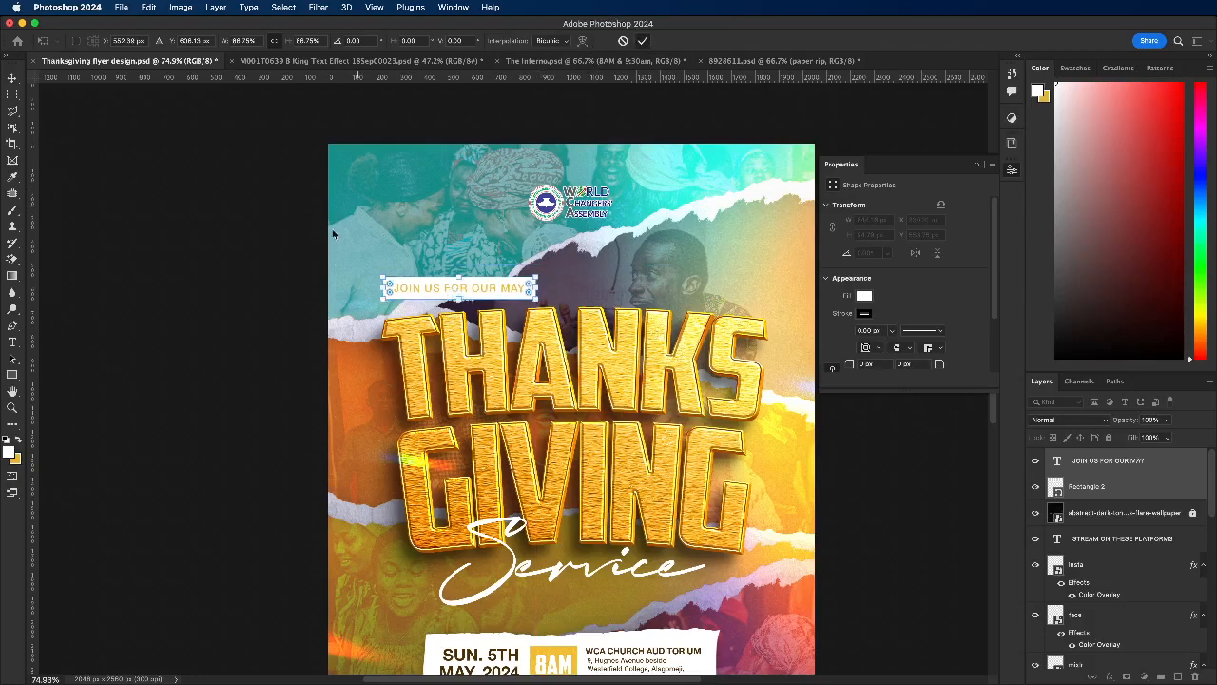
click(279, 307)
Step: Shorten the invitation text to just MAY by deleting the words JOIN US FOR OUR
scroll(501, 298, down, 2)
scroll(502, 298, up, 5)
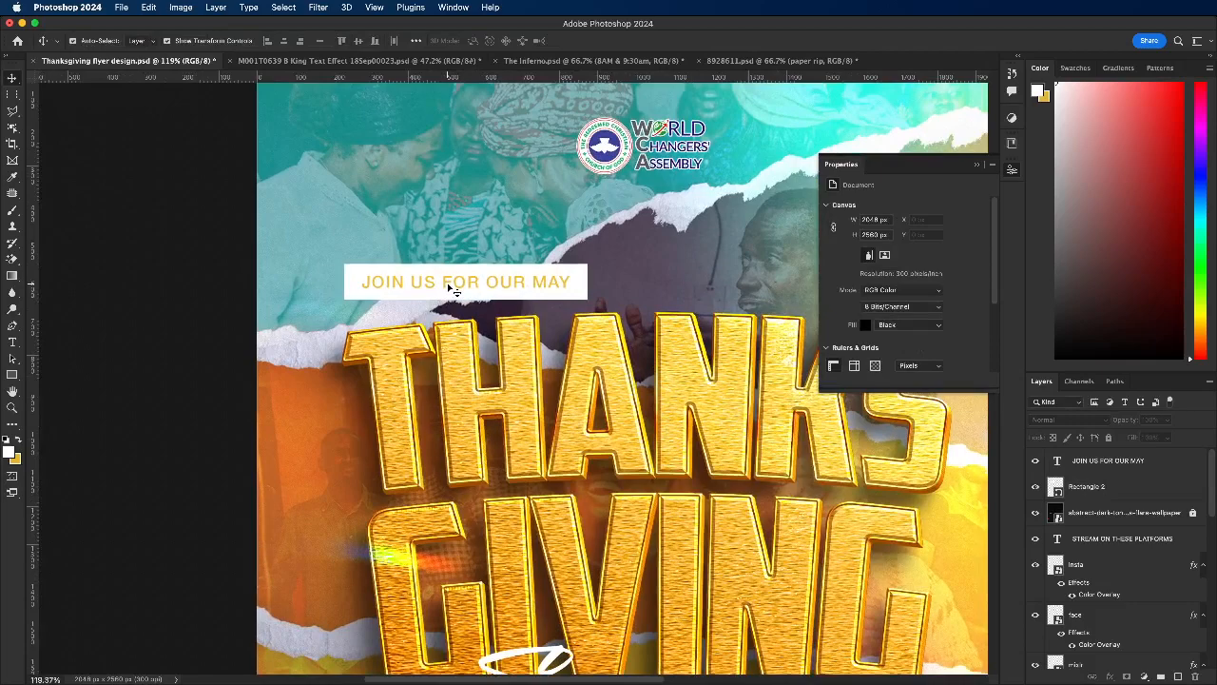
click(455, 285)
double_click(522, 281)
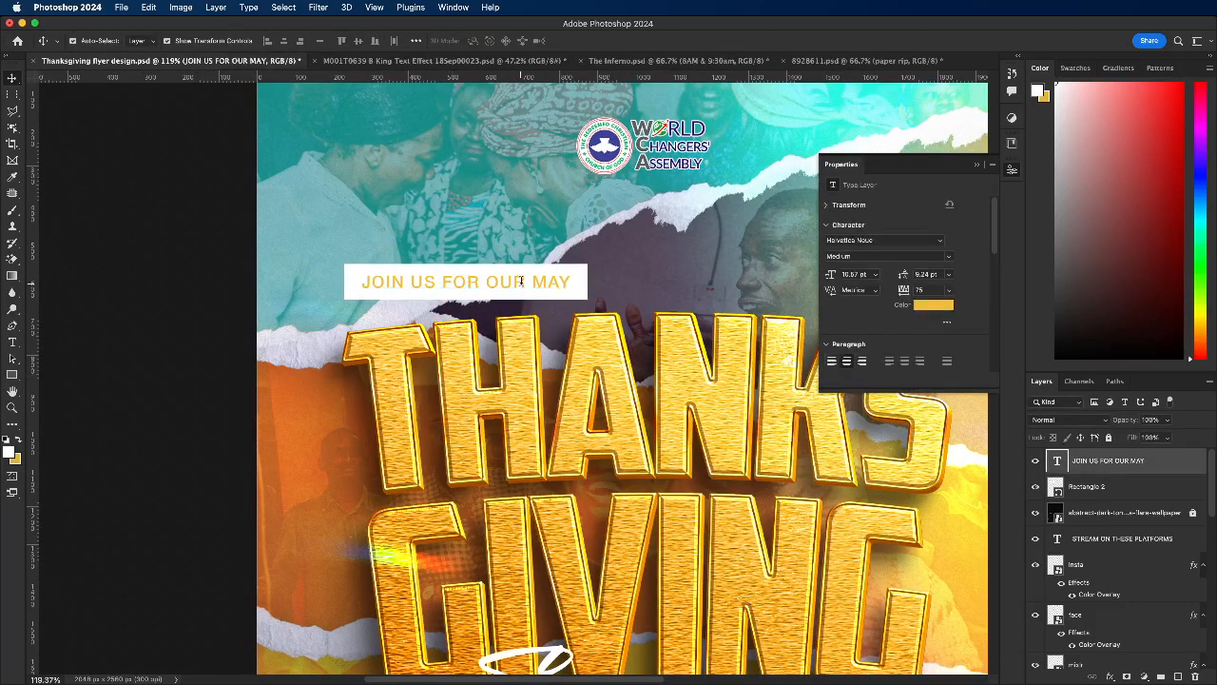
click(522, 280)
drag(526, 279, 330, 277)
key(BackSpace)
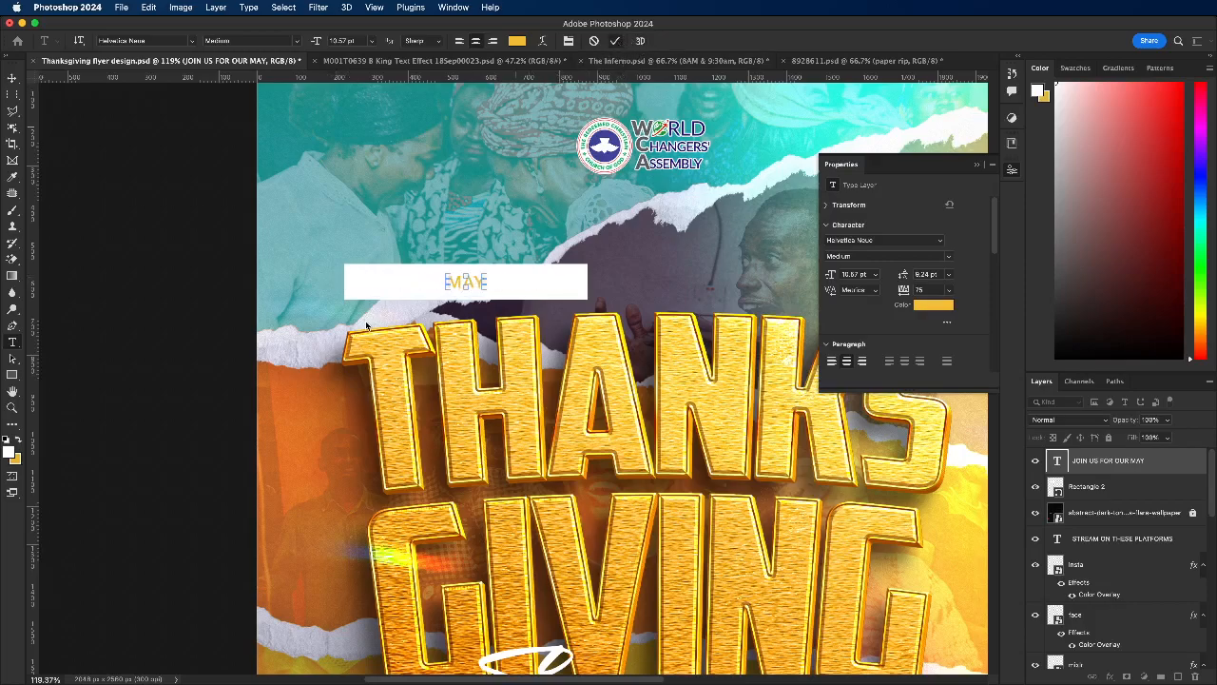
key(super+Return)
Step: Narrow the white rectangle around MAY to about 222 px wide and enlarge the MAY text to about 13.91 pt
key(v)
click(362, 288)
drag(344, 281, 561, 278)
click(645, 41)
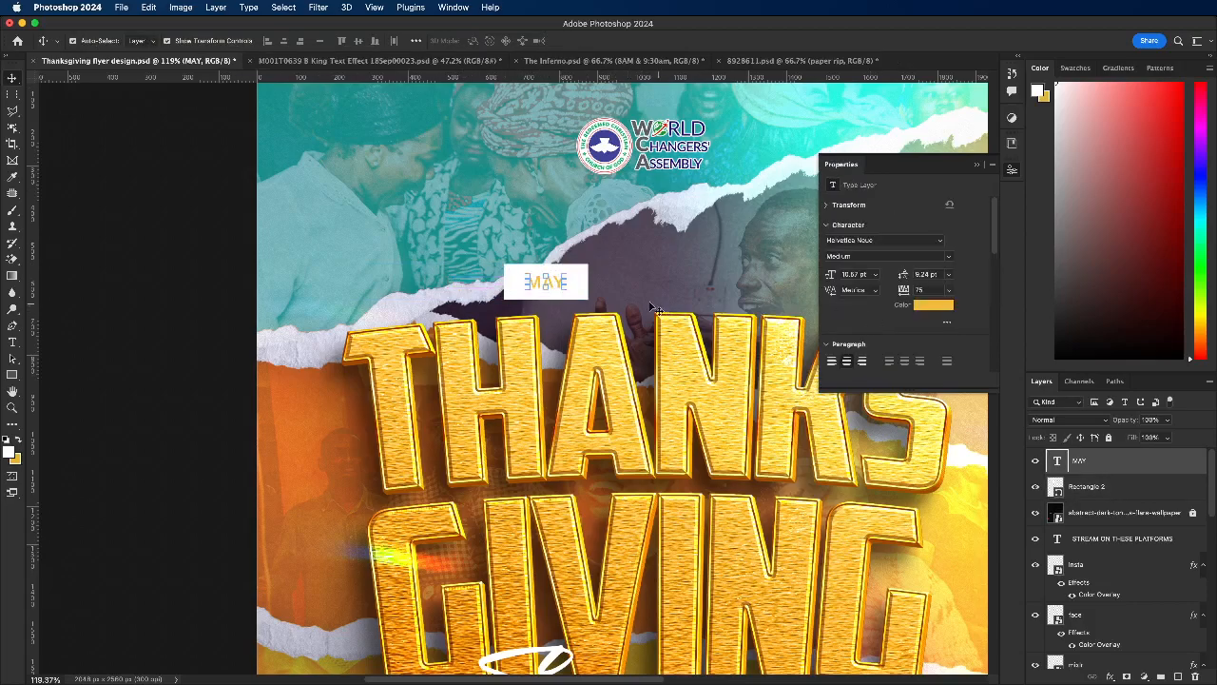
mouse_move(564, 289)
mouse_down()
mouse_move(578, 293)
mouse_move(553, 285)
mouse_up()
key(Return)
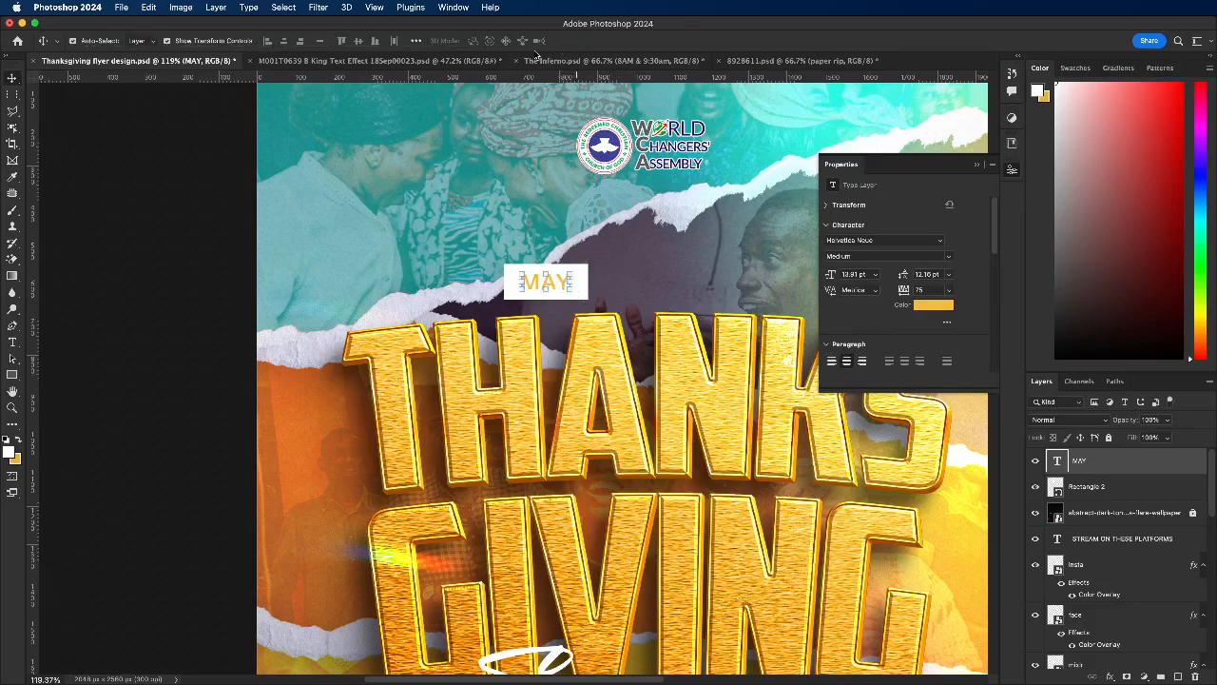
Step: Move the MAY text and its rectangle together to about X 245, Y 608 px, just above the T of THANKS
scroll(514, 277, up, 5)
click(513, 278)
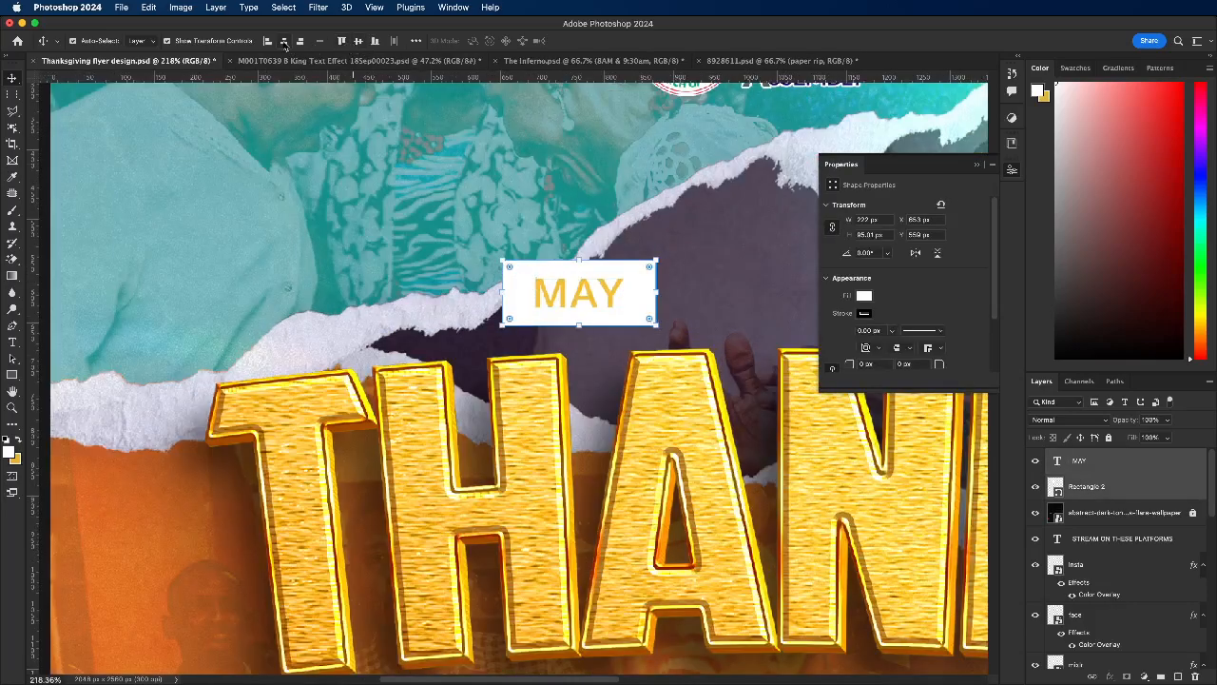
drag(572, 284, 311, 328)
scroll(409, 257, down, 8)
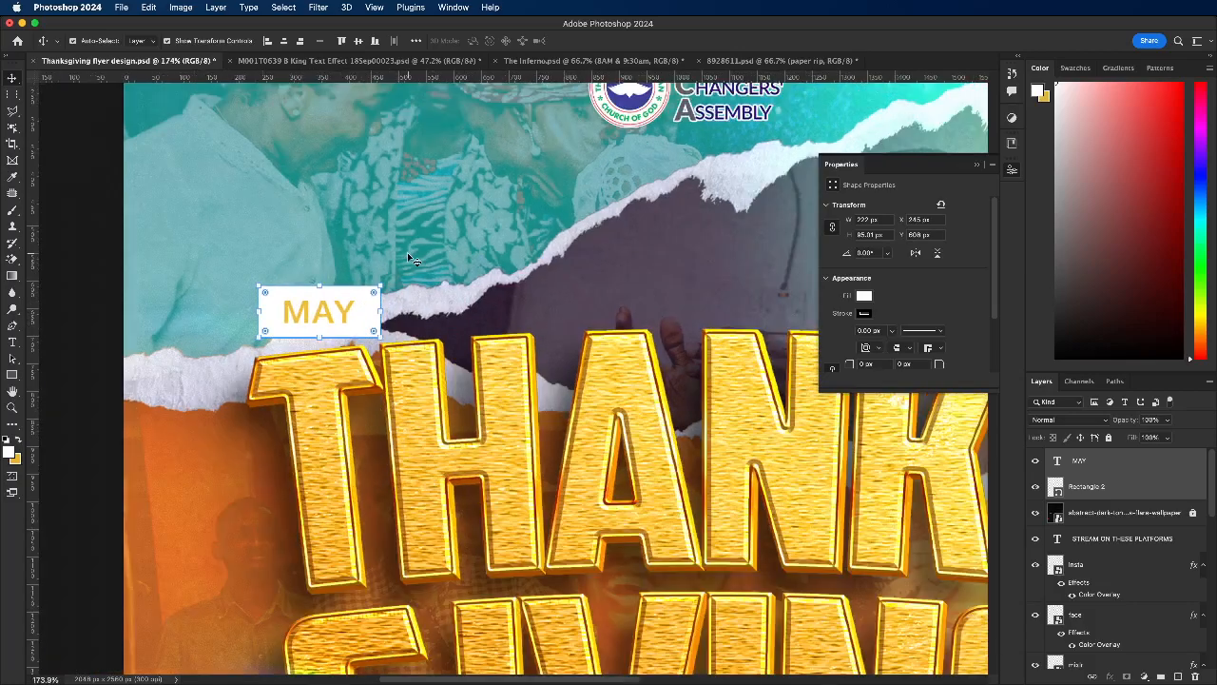
Step: Enlarge the MAY text and its rectangle together to about 130%, keeping them above the T of THANKS
scroll(403, 257, up, 1)
mouse_move(403, 268)
mouse_down()
mouse_move(560, 264)
mouse_move(561, 252)
mouse_move(393, 265)
mouse_up()
scroll(393, 264, up, 1)
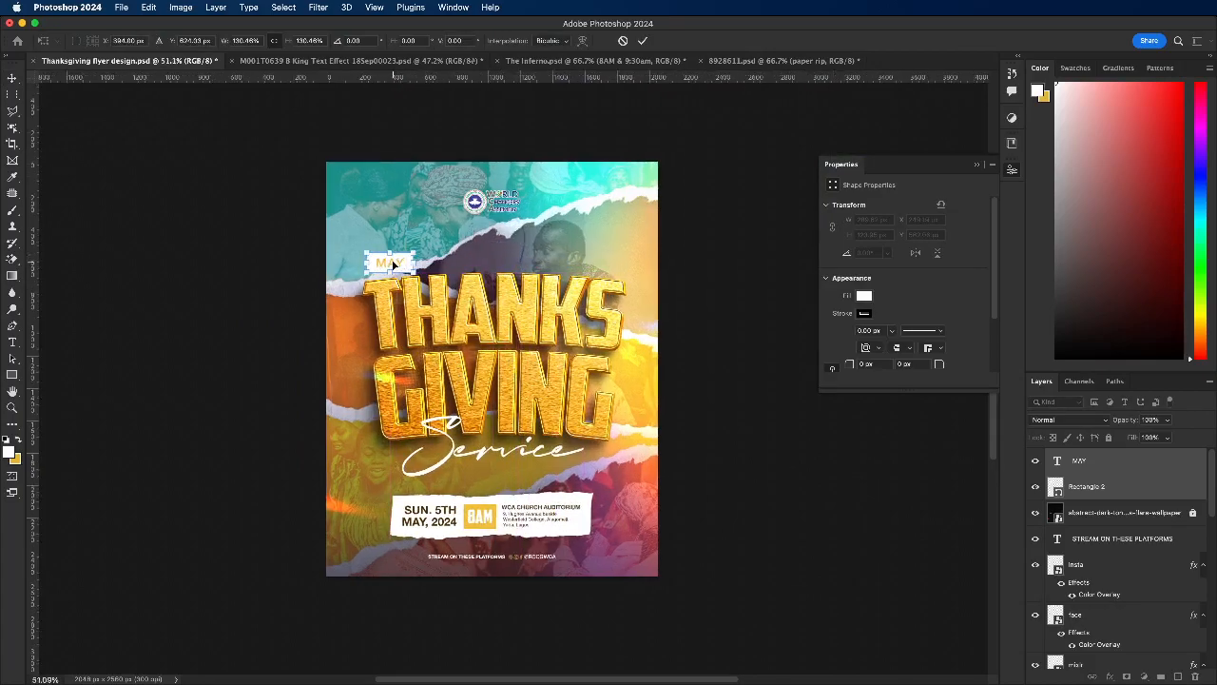
scroll(393, 265, up, 3)
click(641, 43)
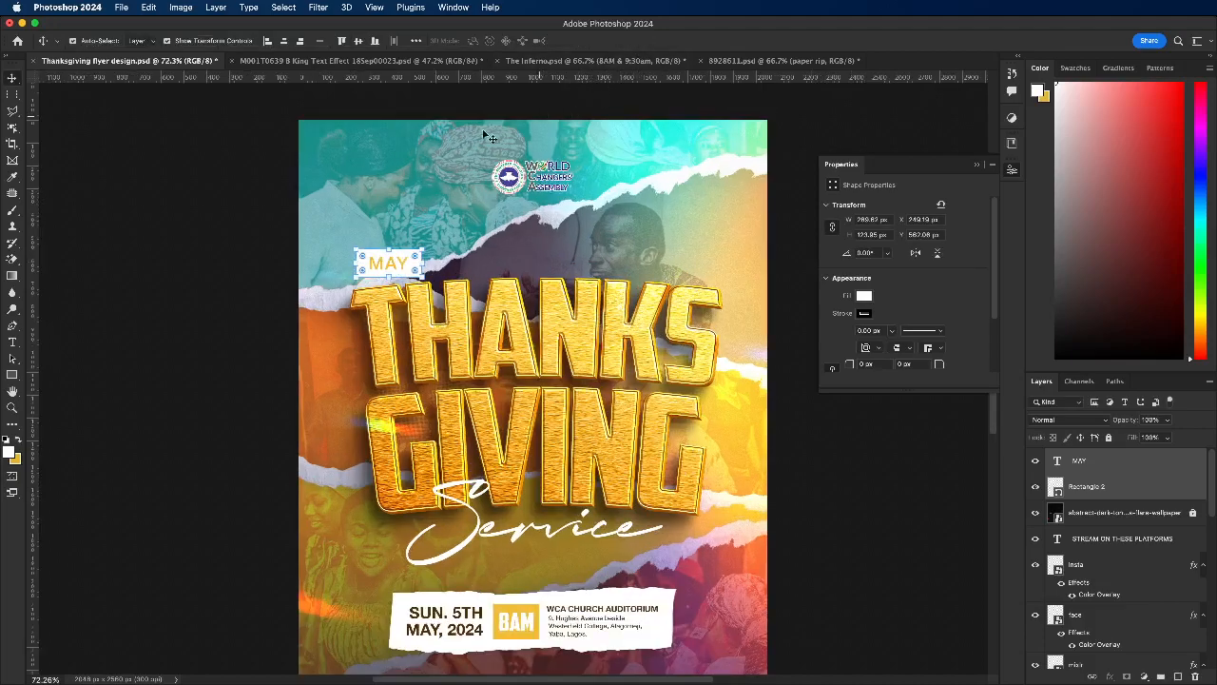
Step: Merge the MAY text and its rectangle into one layer and nudge it slightly down toward the title
key(ctrl+e)
scroll(371, 259, up, 2)
scroll(371, 259, up, 1)
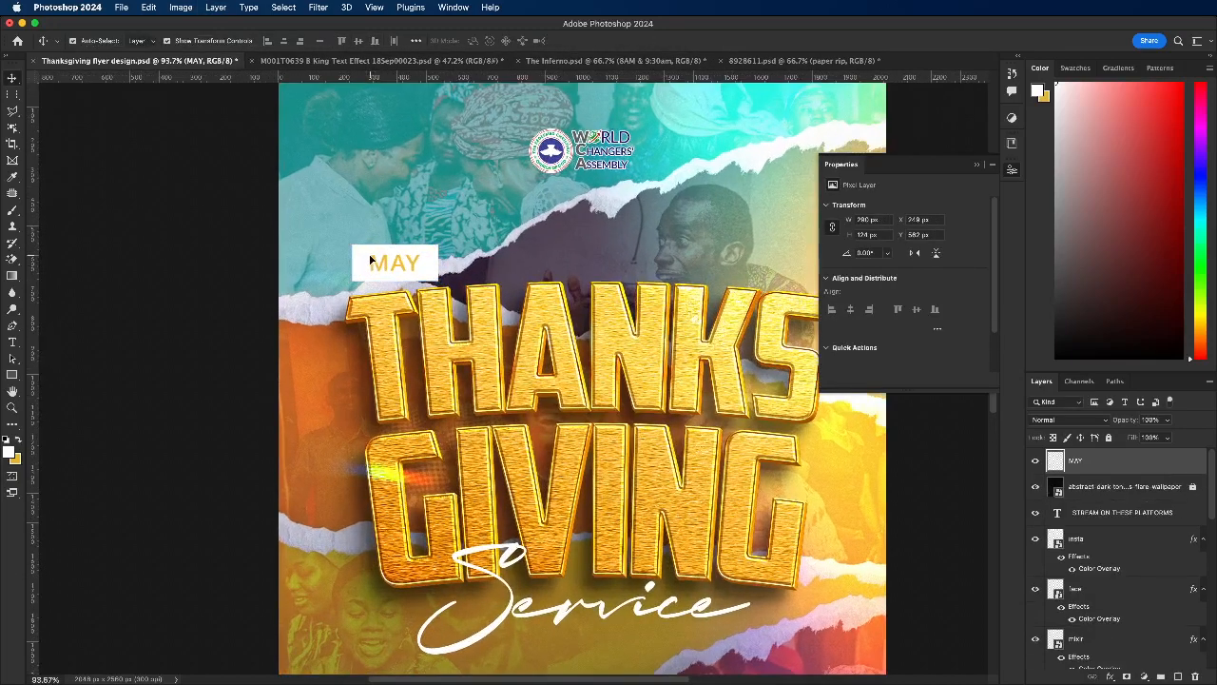
scroll(371, 259, up, 4)
drag(370, 264, 371, 269)
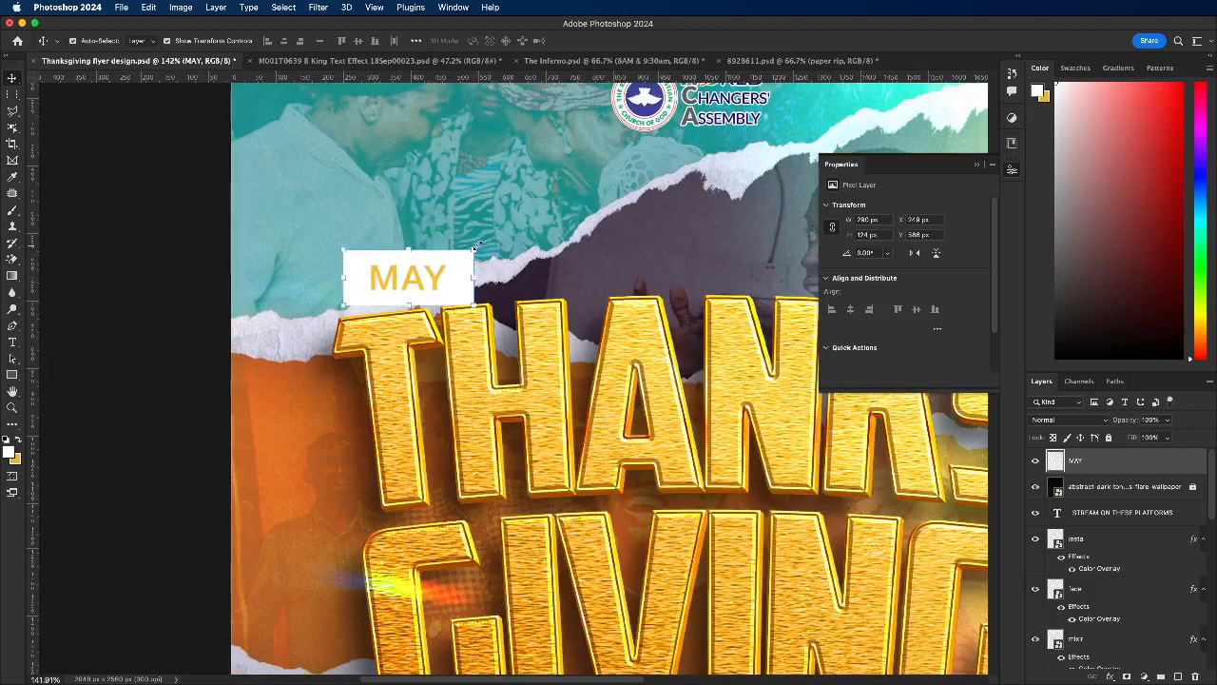
Step: Try rotating the MAY label about 6 degrees counterclockwise and bending it slightly with an Arc warp
mouse_move(482, 244)
mouse_down()
mouse_move(470, 211)
mouse_move(481, 233)
mouse_up()
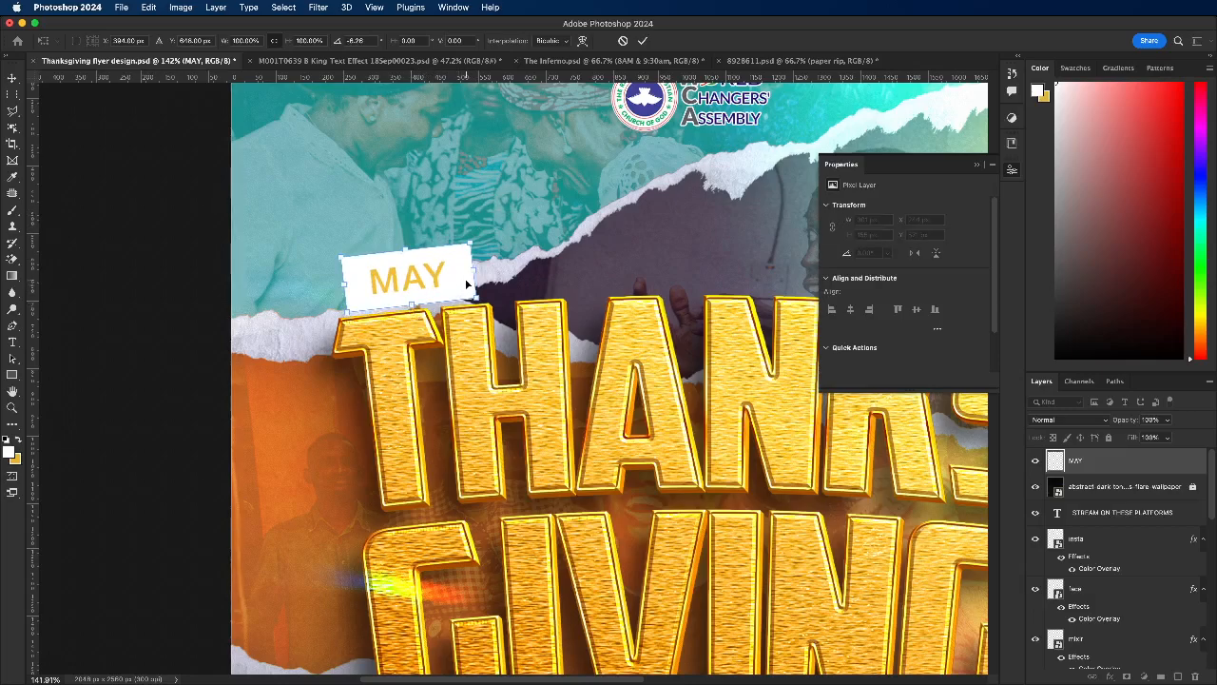
click(583, 41)
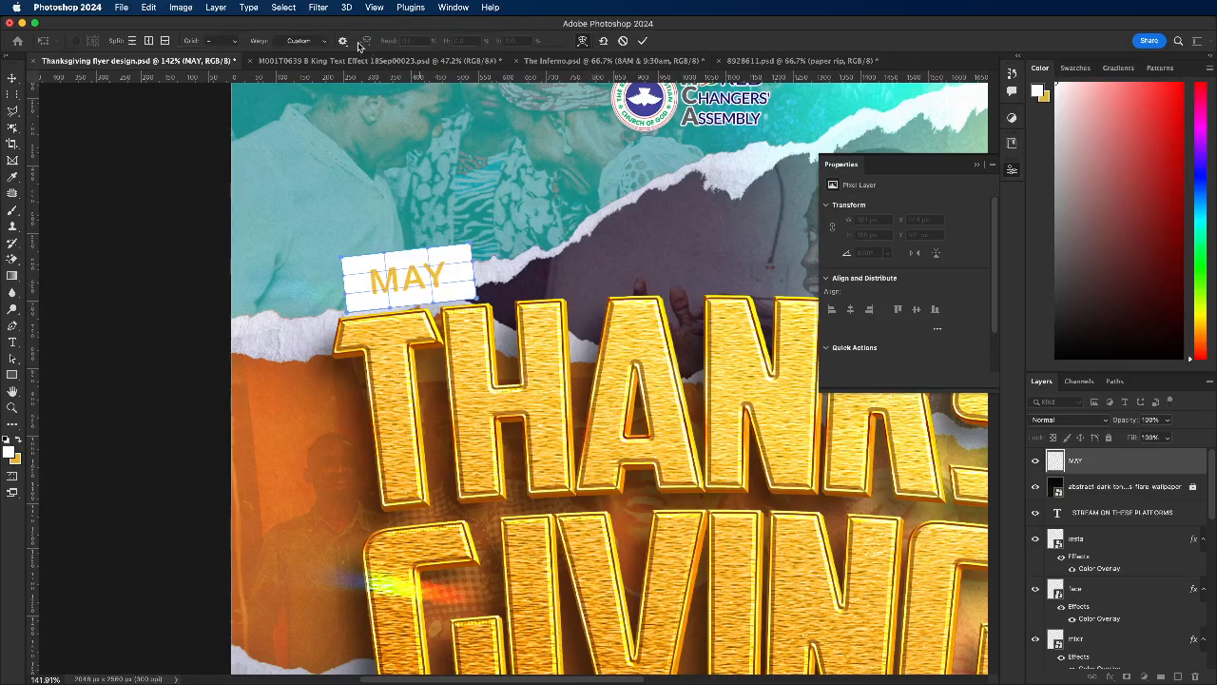
click(313, 43)
click(315, 64)
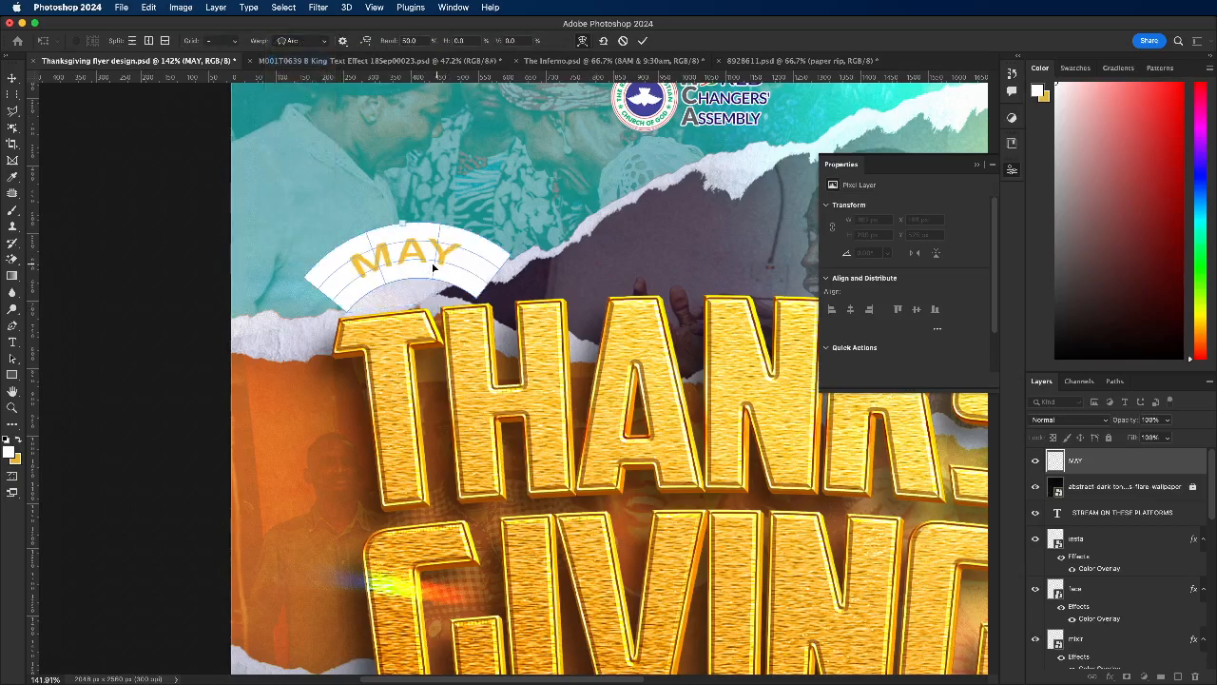
drag(403, 225, 391, 255)
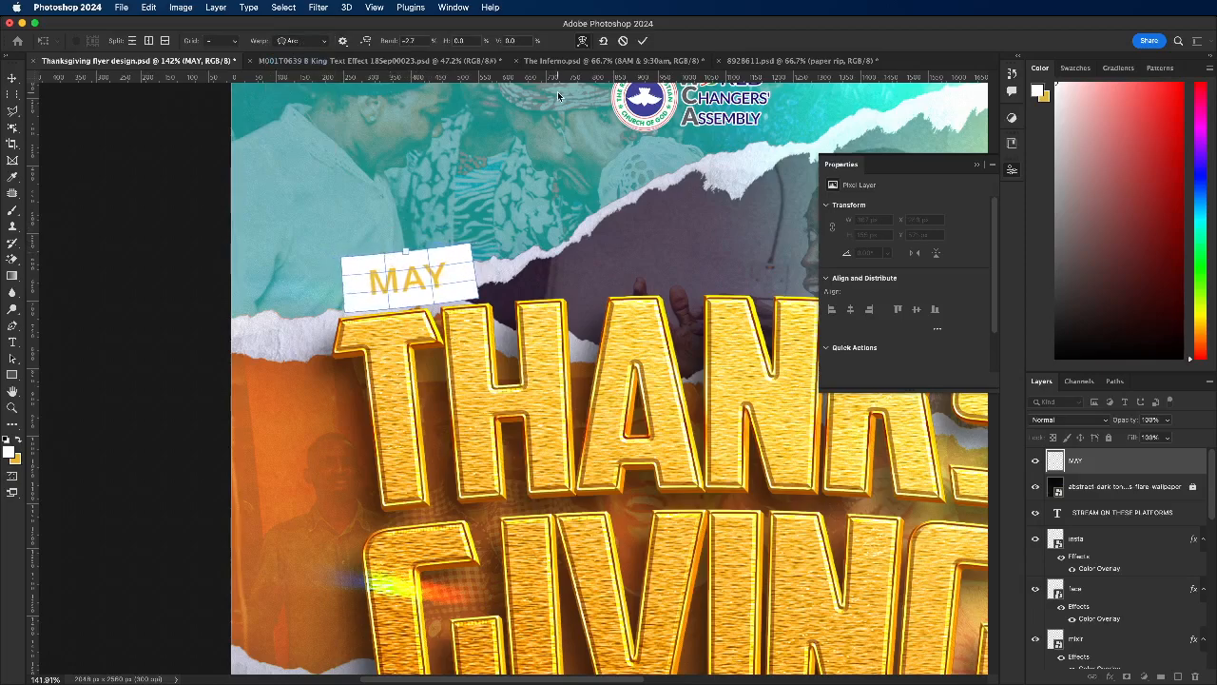
click(623, 42)
Step: Undo the nudge, merge and enlargement of the MAY text and its rectangle
scroll(387, 236, down, 5)
scroll(403, 235, down, 4)
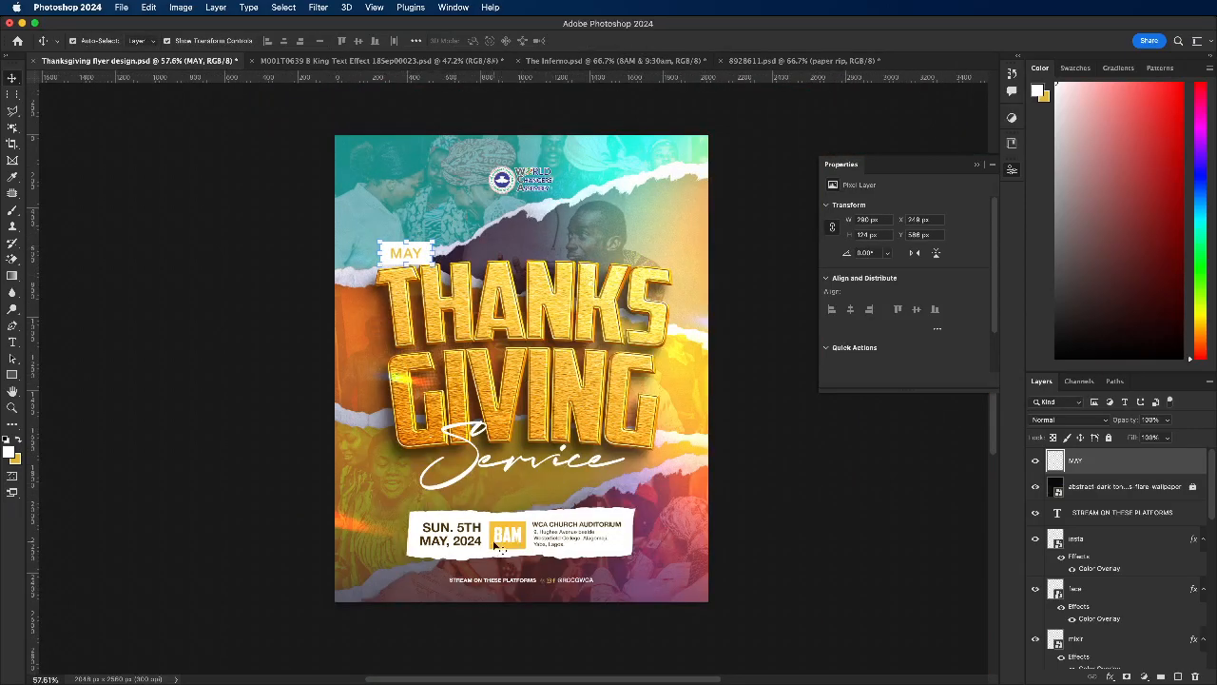
scroll(493, 545, up, 1)
key(super+z)
key(super+z)
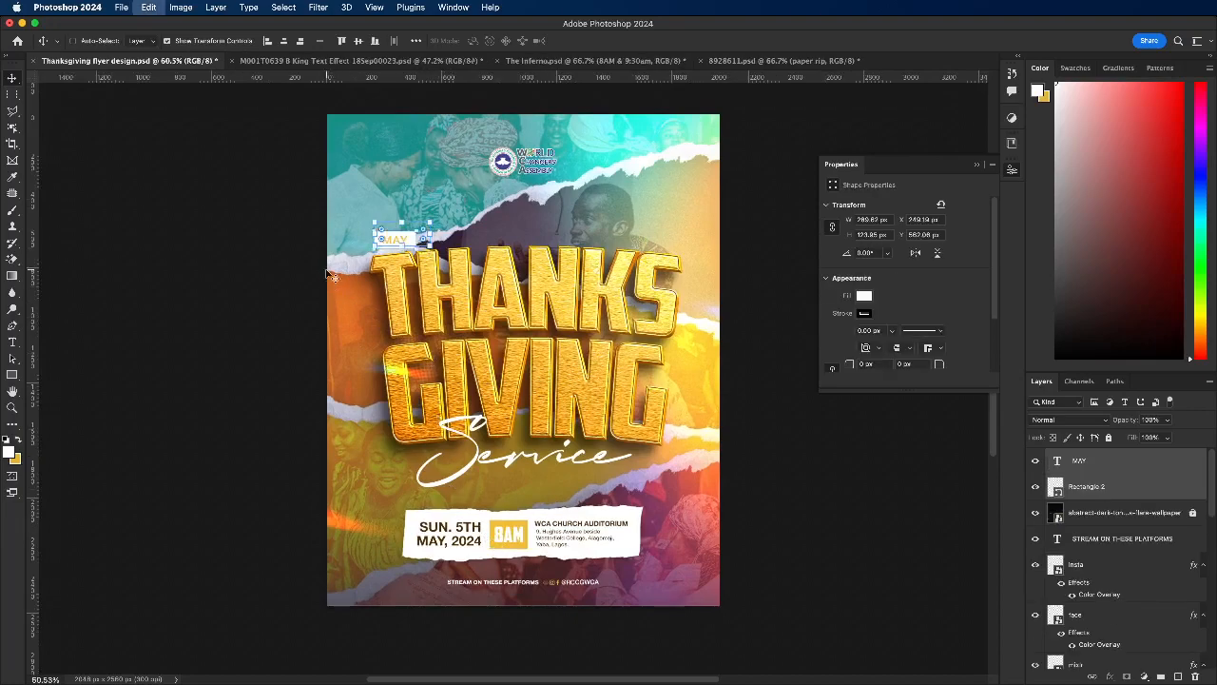
click(329, 273)
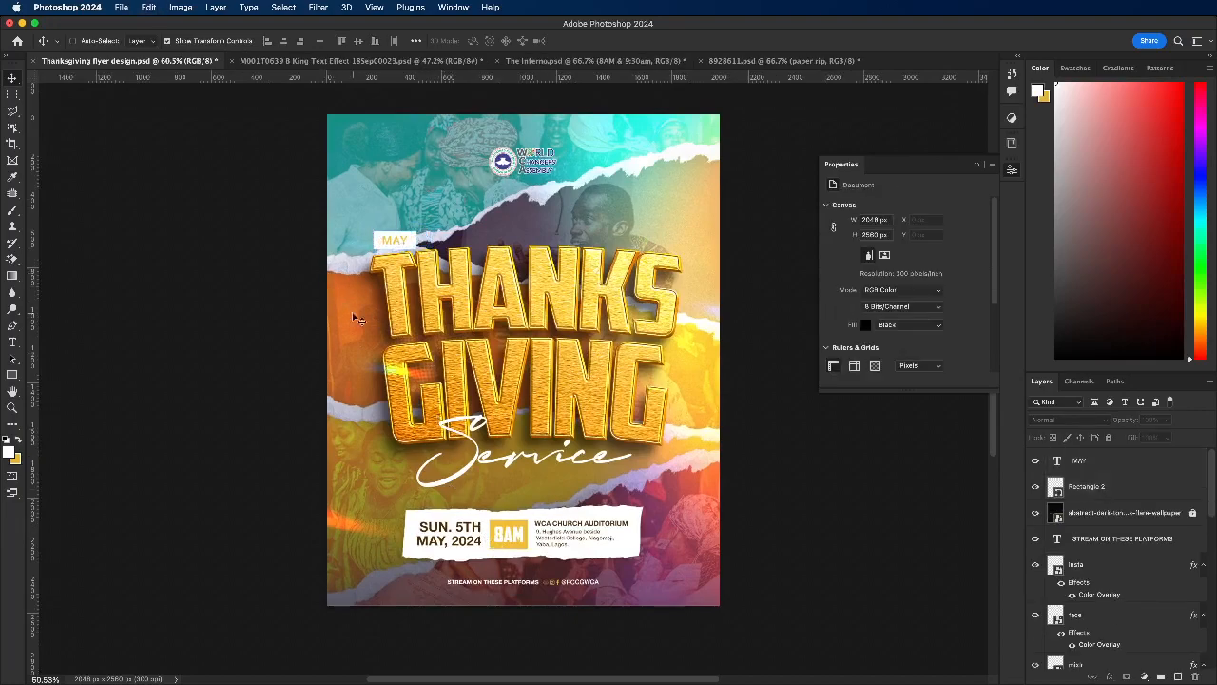
click(417, 518)
drag(428, 354, 438, 336)
key(super+z)
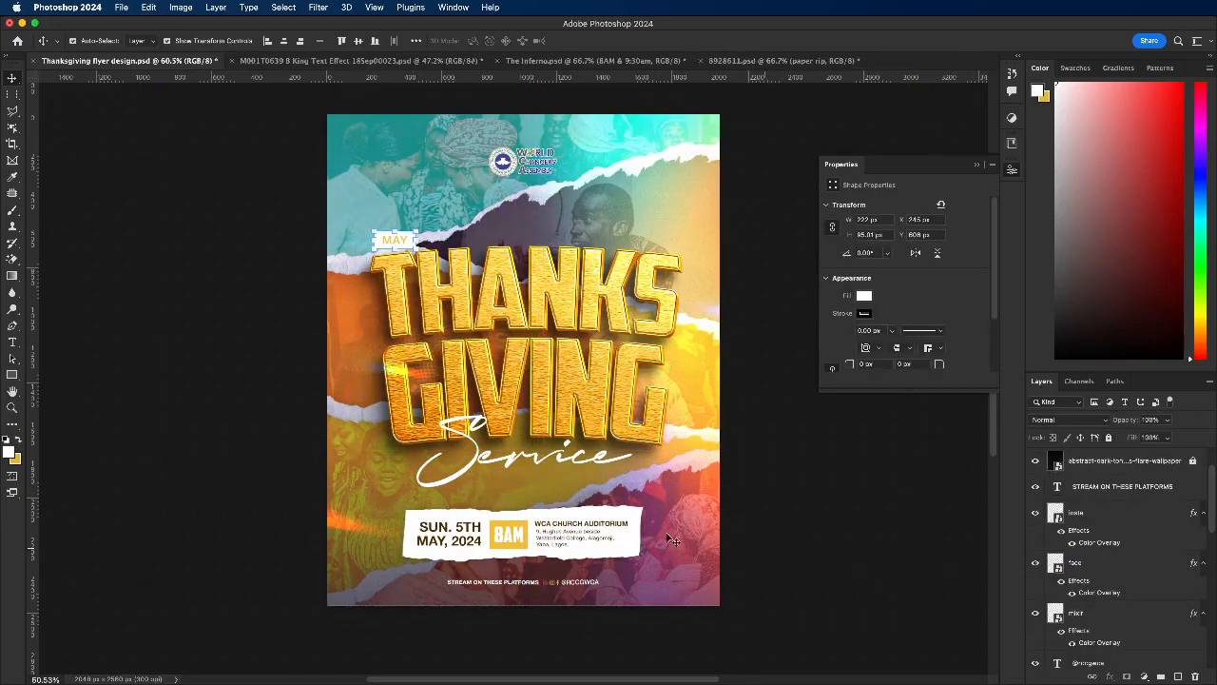
Step: Duplicate the torn-paper strip behind the event details, raise the copy near the layer stack's top, and move it over THANKS
click(635, 560)
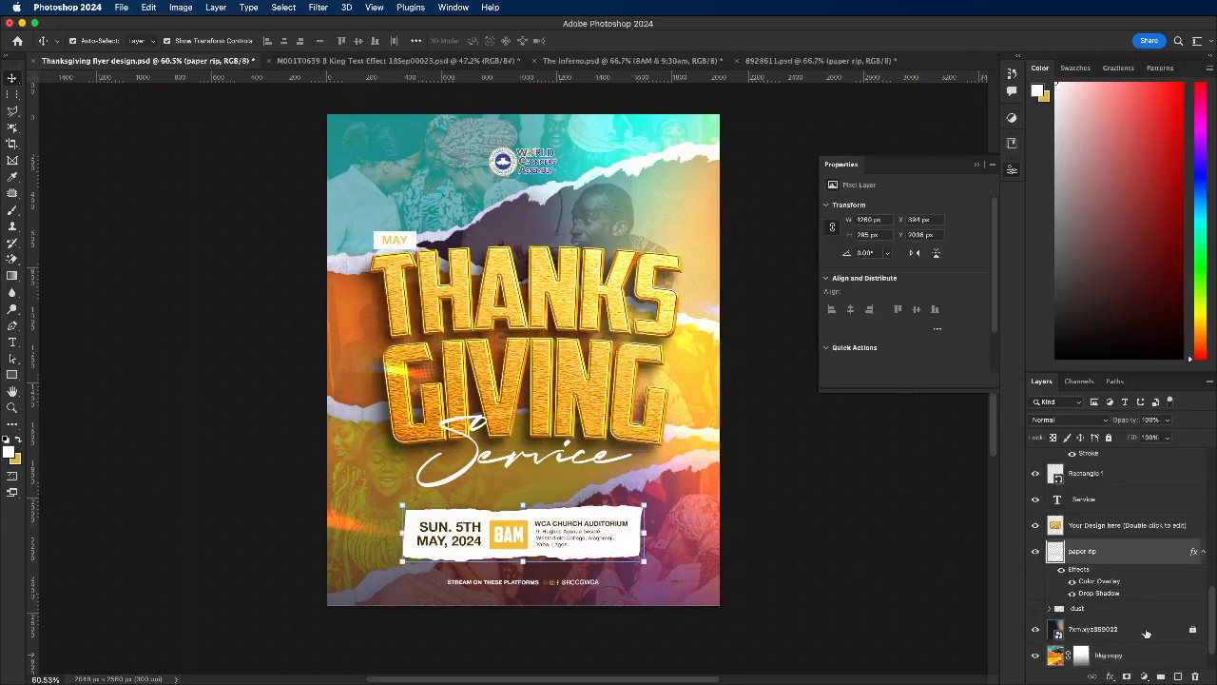
key(super+j)
drag(1130, 557, 1129, 470)
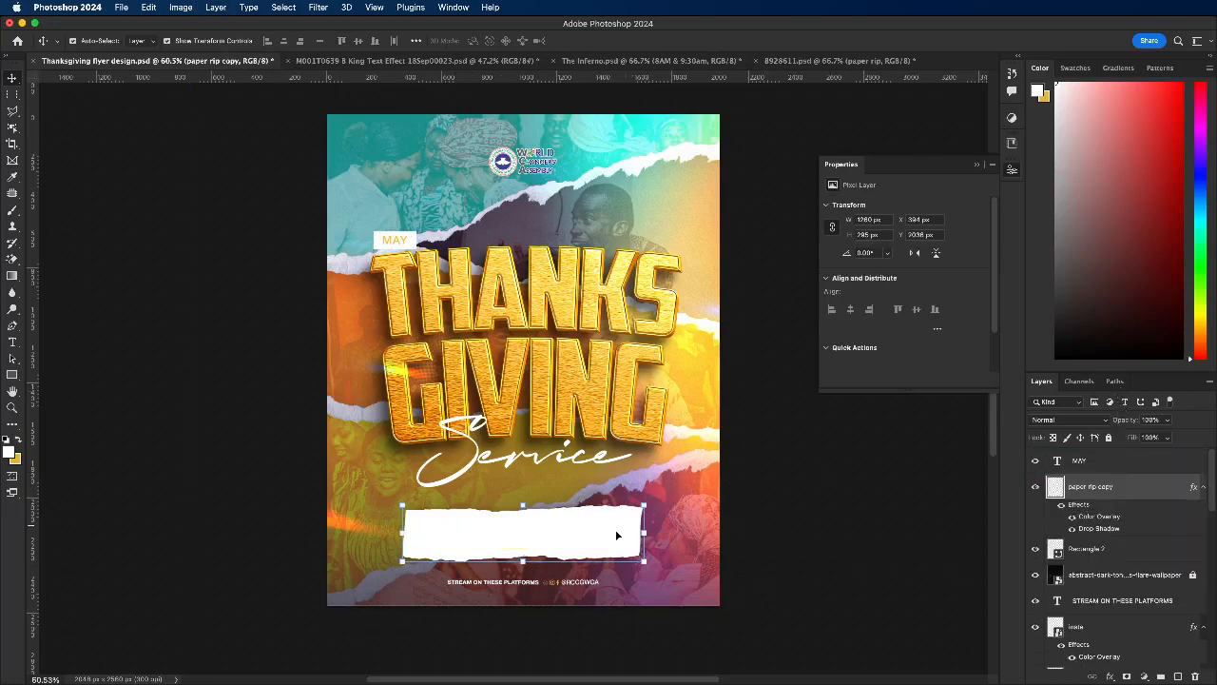
drag(613, 530, 580, 421)
drag(605, 321, 764, 441)
key(super+z)
click(534, 425)
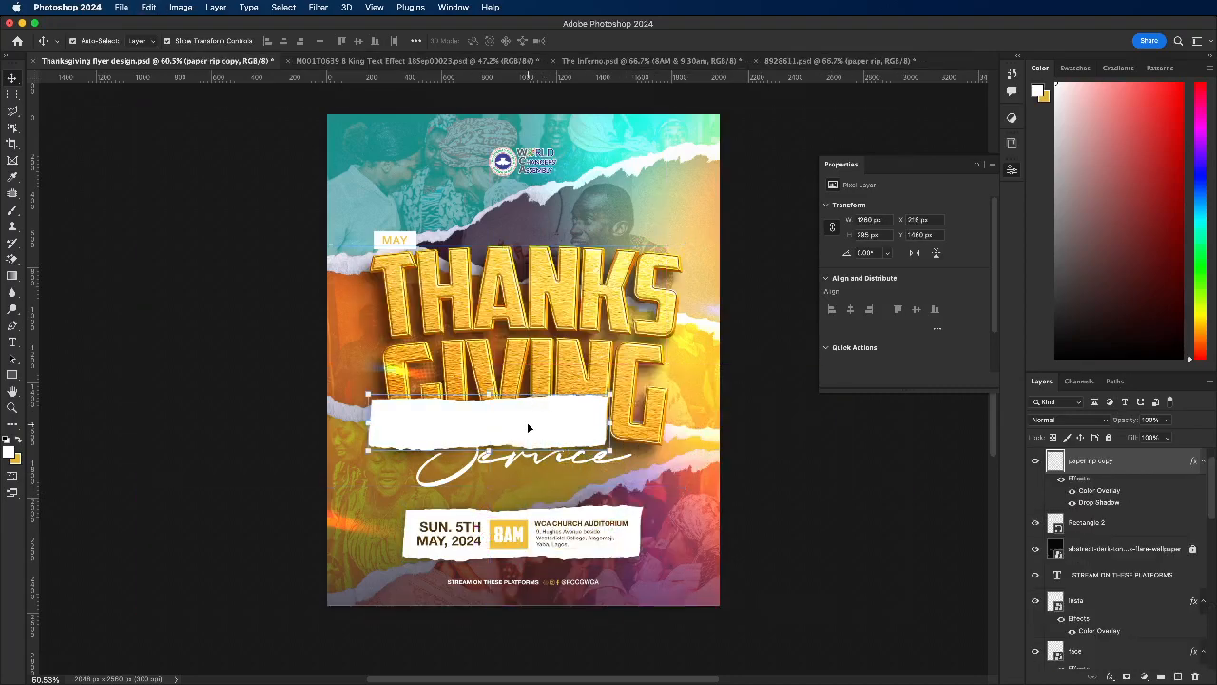
drag(528, 409, 547, 266)
scroll(397, 271, up, 5)
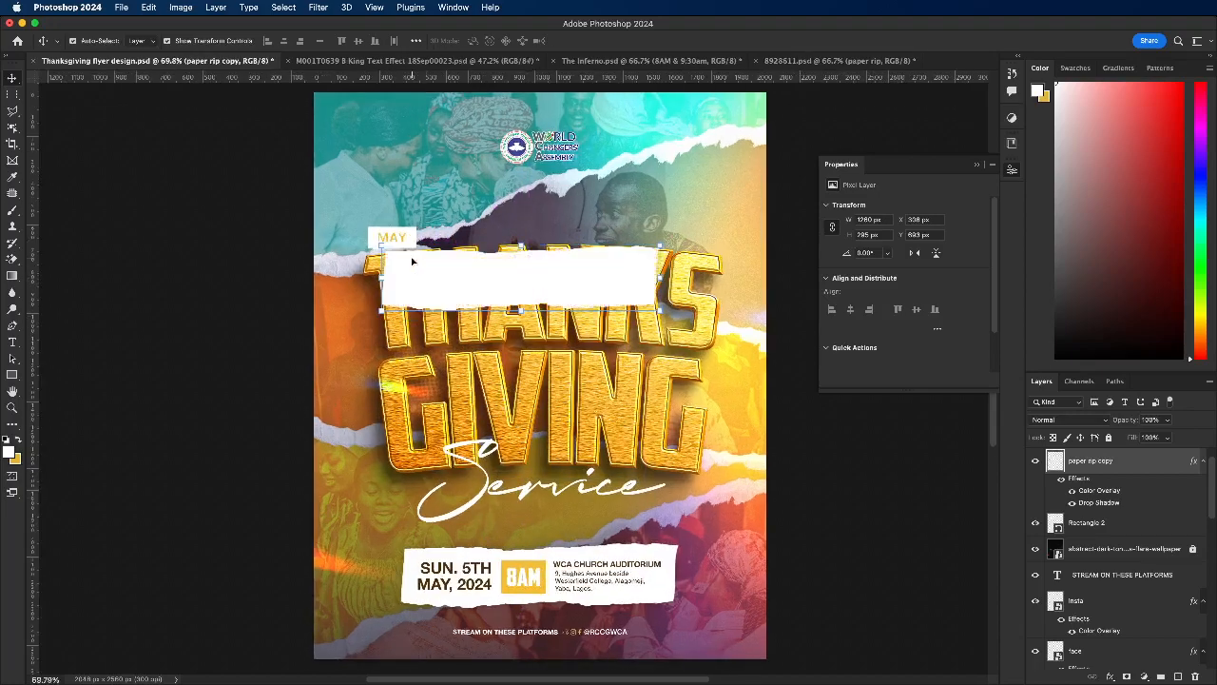
Step: Shrink the torn-paper copy to about a third of its width and place it above the T of THANKS
mouse_move(375, 278)
mouse_down()
mouse_move(609, 283)
mouse_move(381, 255)
mouse_up()
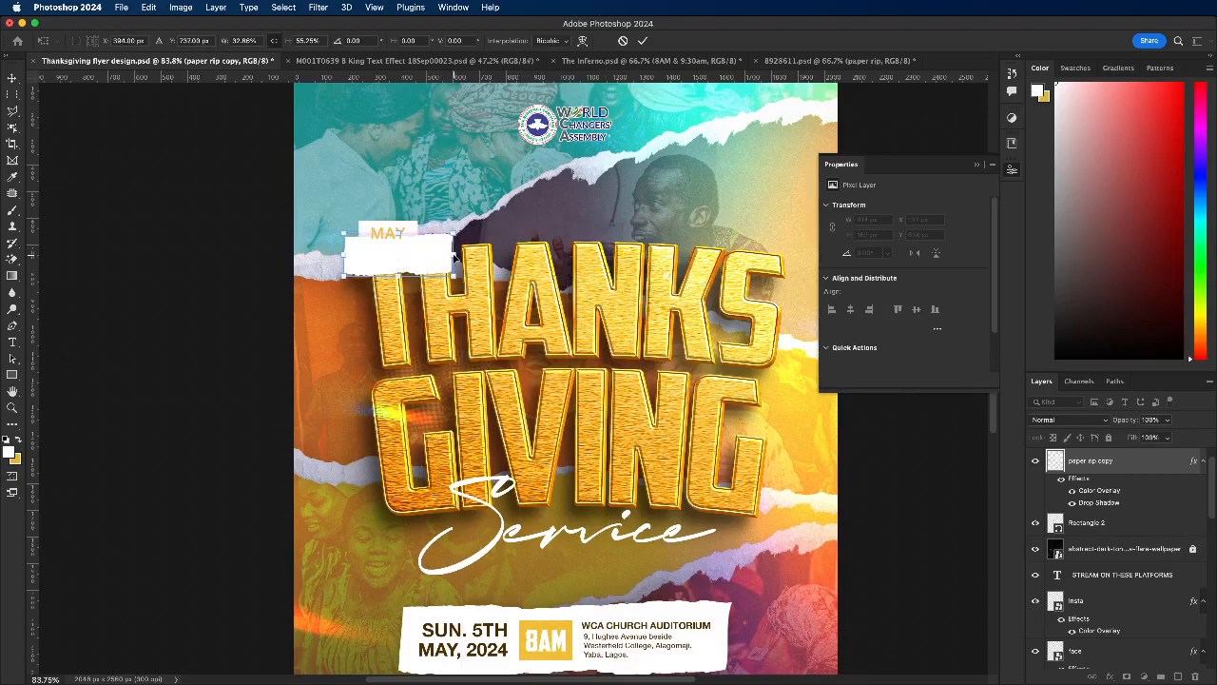
drag(456, 266, 459, 255)
click(644, 42)
scroll(388, 239, up, 2)
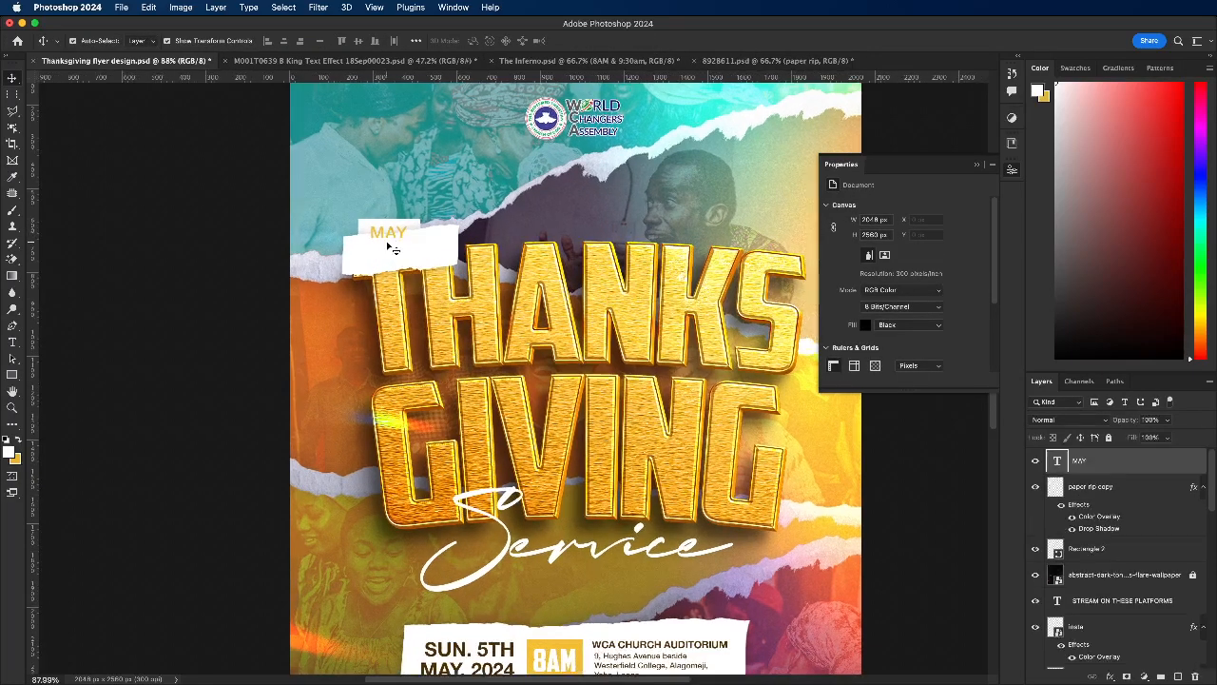
Step: Move the MAY text onto the small torn-paper strip and delete the old white rectangle
drag(391, 231, 394, 252)
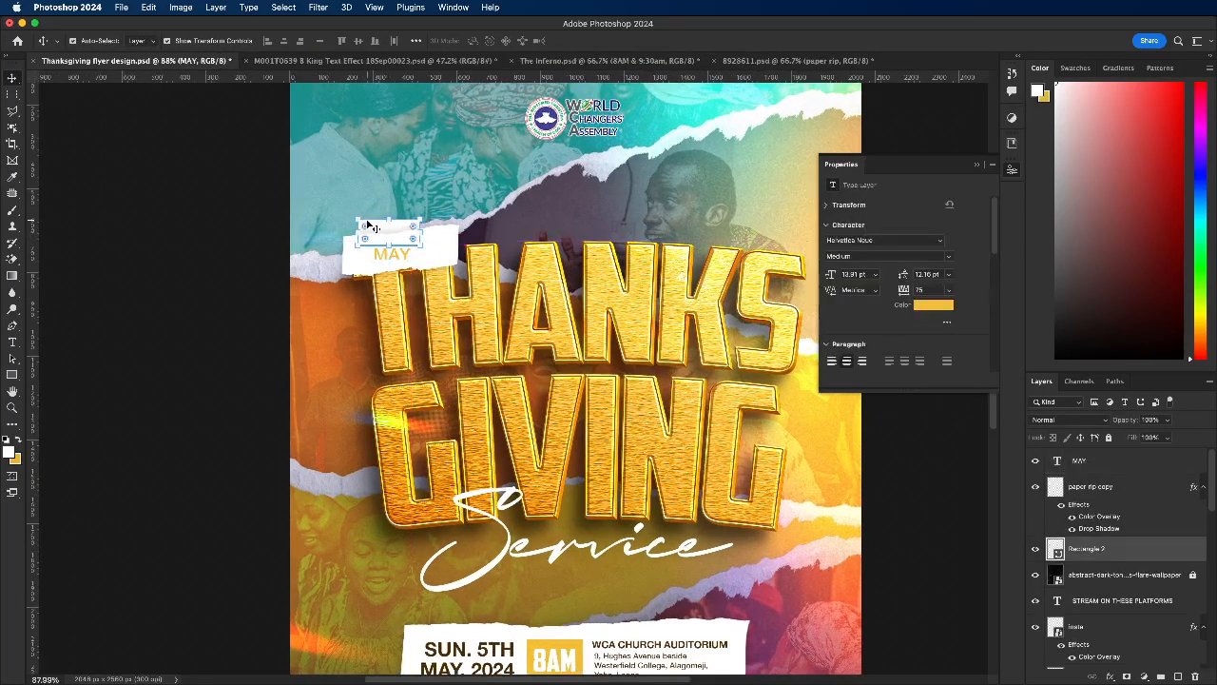
click(369, 227)
key(Delete)
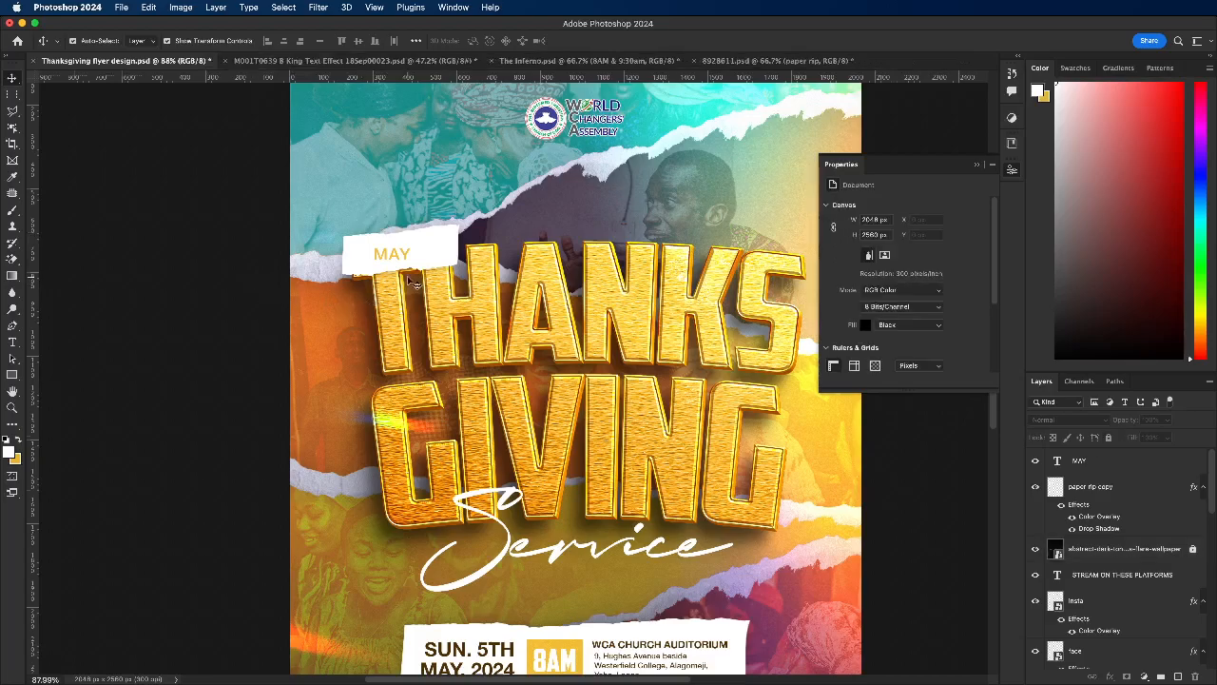
Step: Enlarge the MAY text to about 21 pt and tilt it about 6 degrees counterclockwise to match the paper strip
scroll(409, 246, down, 2)
scroll(414, 247, up, 6)
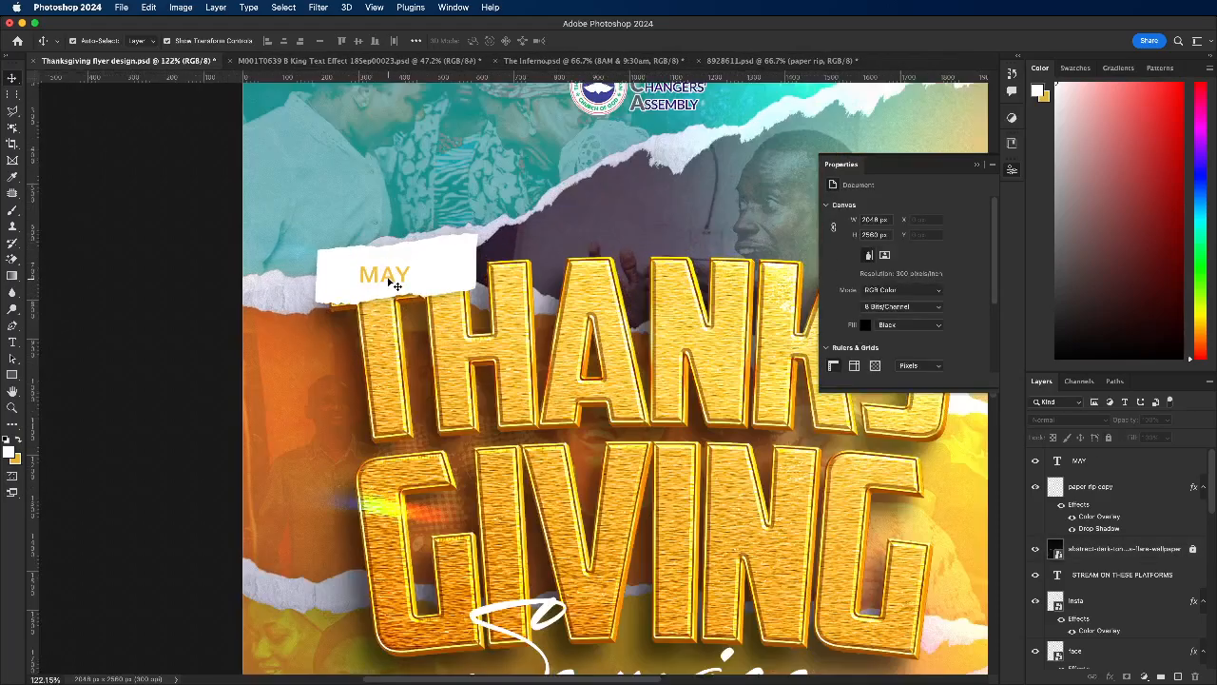
click(398, 276)
drag(410, 275, 476, 272)
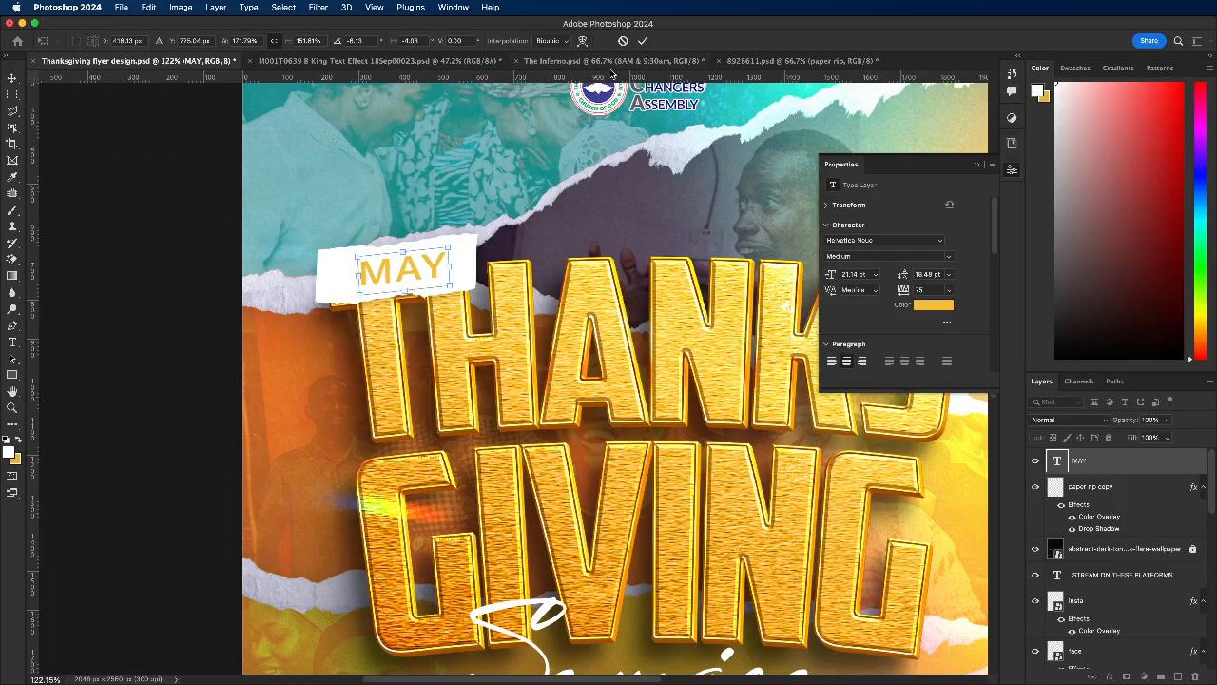
click(643, 41)
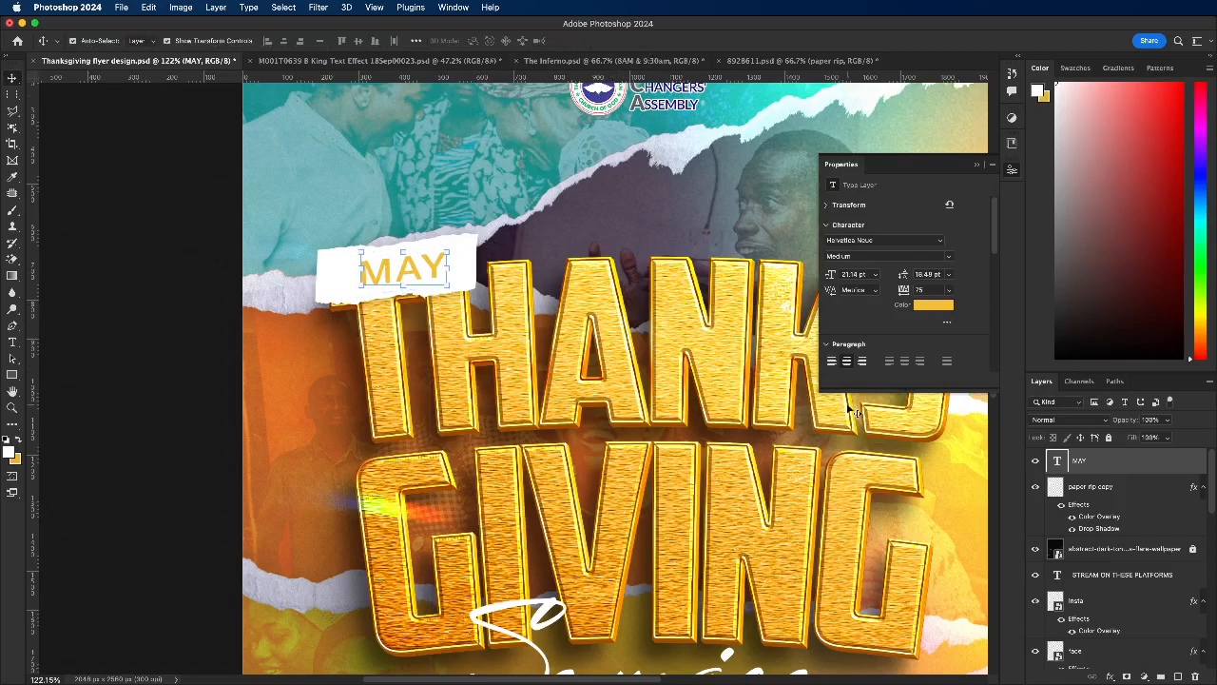
Step: Set the MAY text's font to Helvetica Black and centre it on the paper strip
click(942, 244)
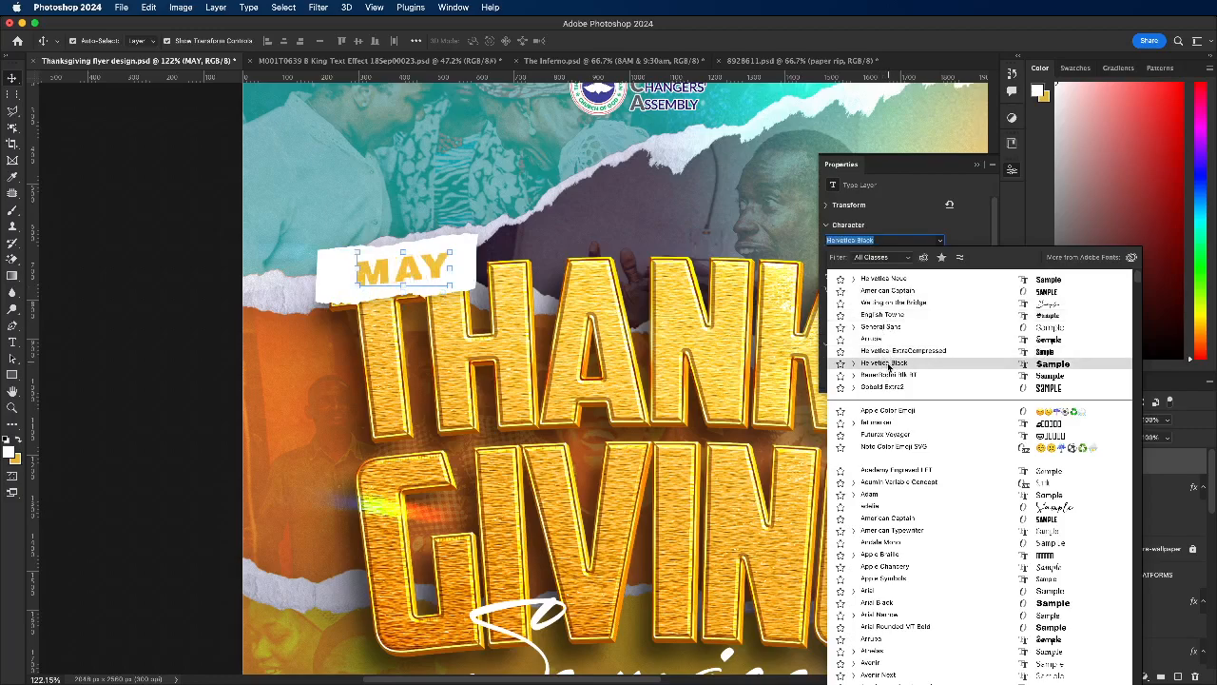
click(329, 248)
click(217, 271)
drag(398, 273, 384, 274)
Step: Try the MAY text and its paper strip between THANKS and GIVING, and return them above the T
shift+click(467, 263)
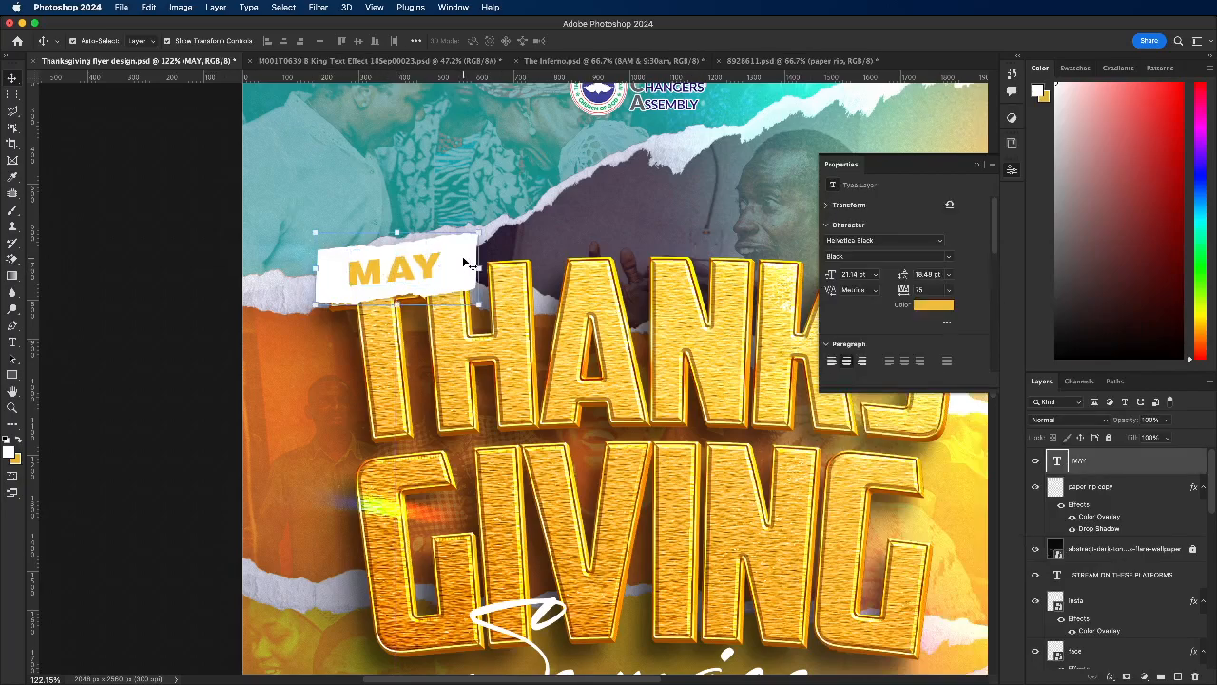
drag(465, 271, 735, 392)
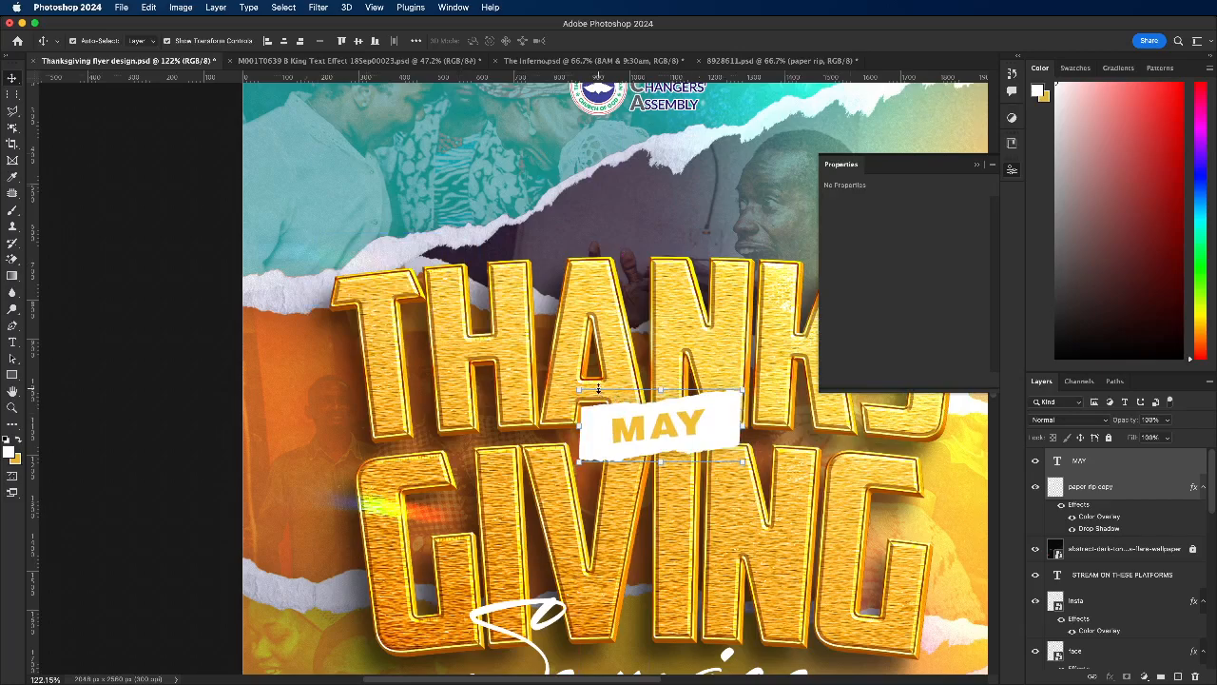
key(super+0)
drag(623, 408, 514, 343)
click(332, 337)
scroll(476, 358, down, 3)
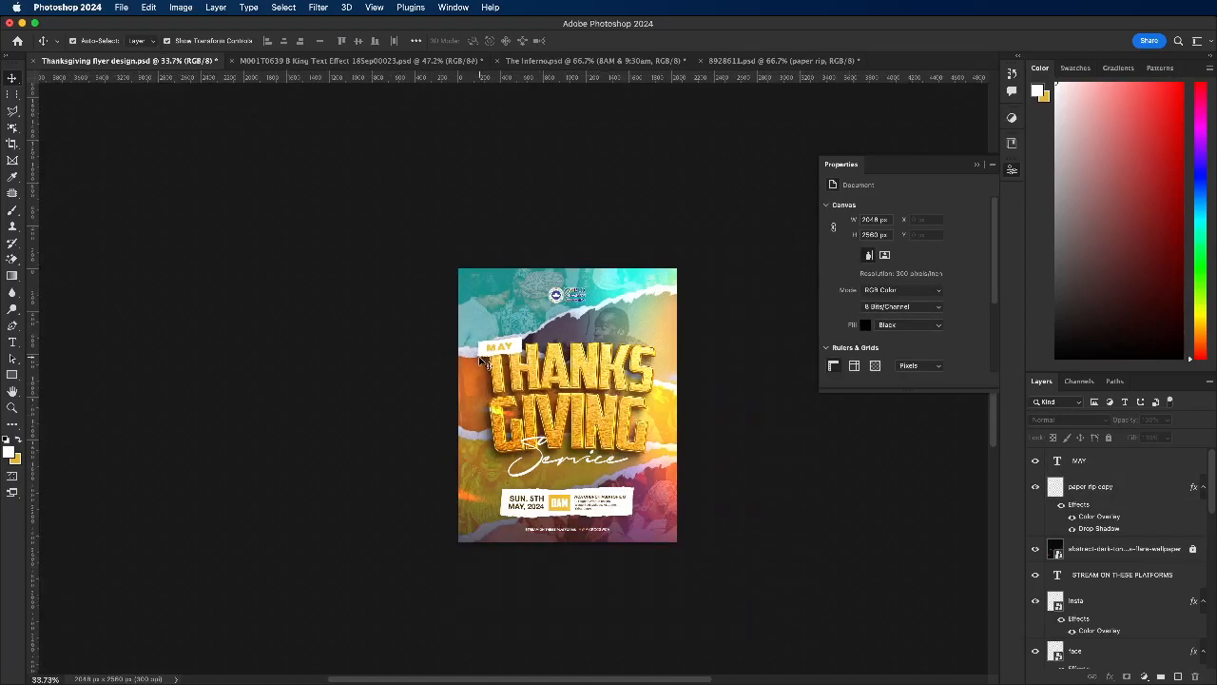
scroll(485, 354, up, 1)
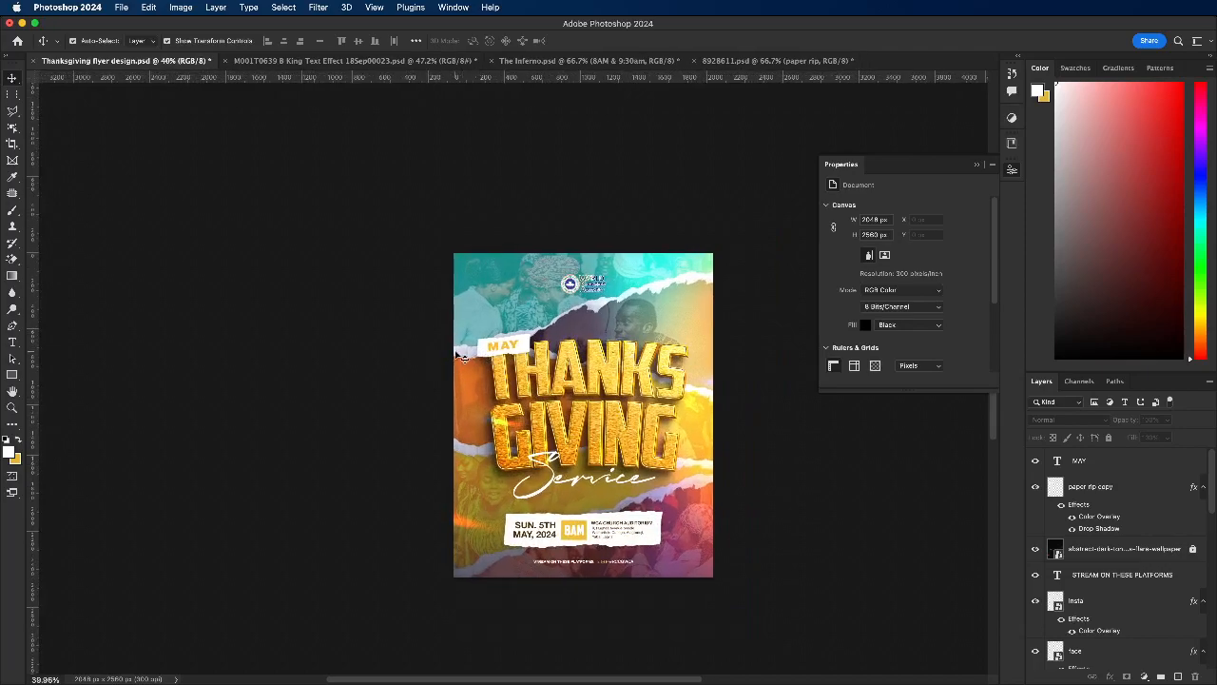
Step: Lock the bkg copy layer holding the photo collage
click(461, 358)
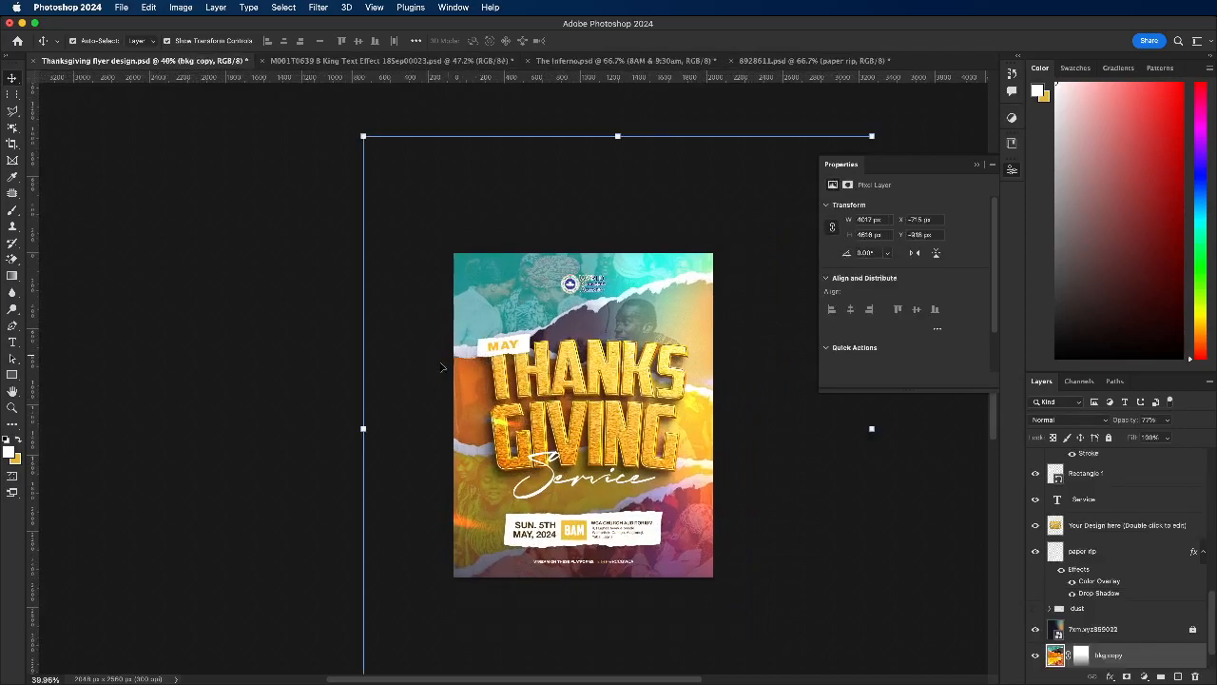
click(1108, 436)
scroll(613, 458, up, 3)
scroll(437, 390, up, 1)
click(295, 399)
scroll(549, 542, up, 1)
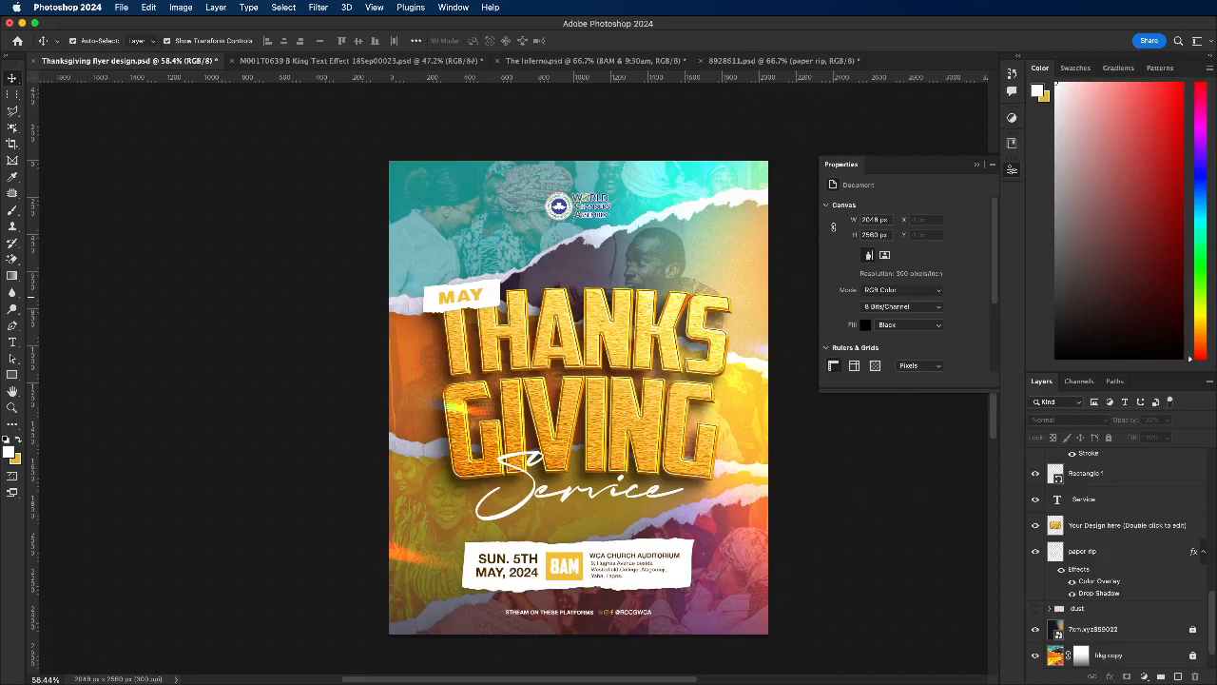
Step: Unlock the bkg copy layer and target its image instead of its mask
key(super+Tab)
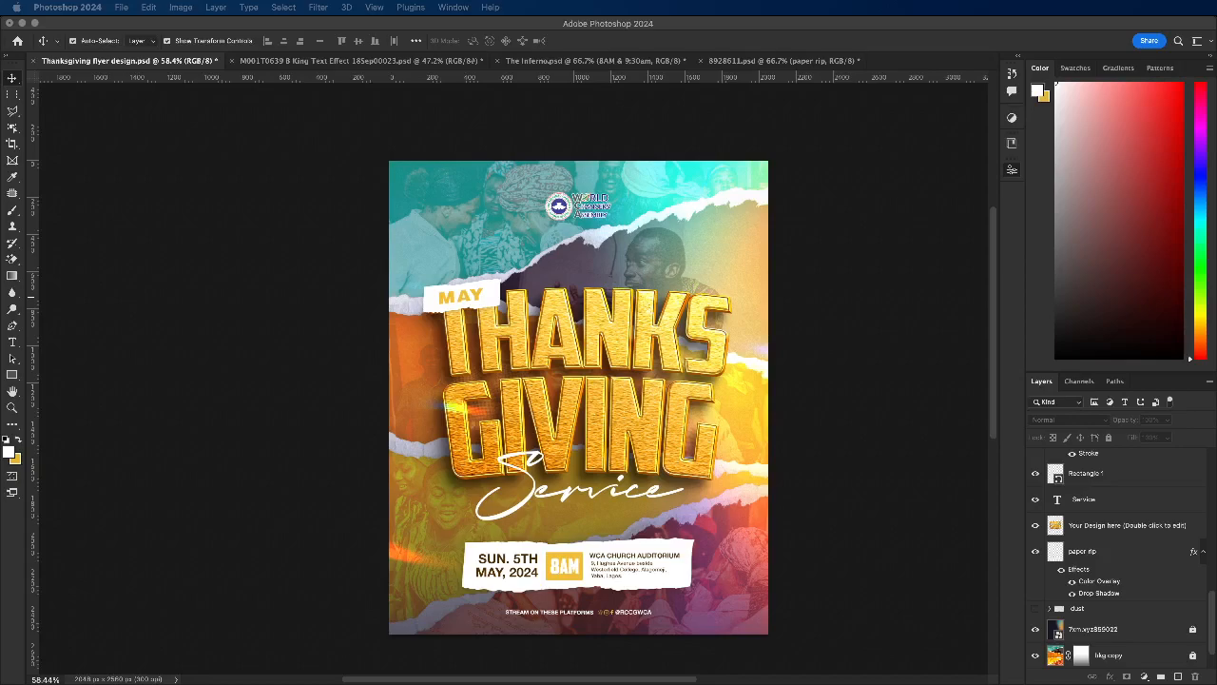
click(364, 202)
scroll(1111, 605, down, 2)
click(1152, 625)
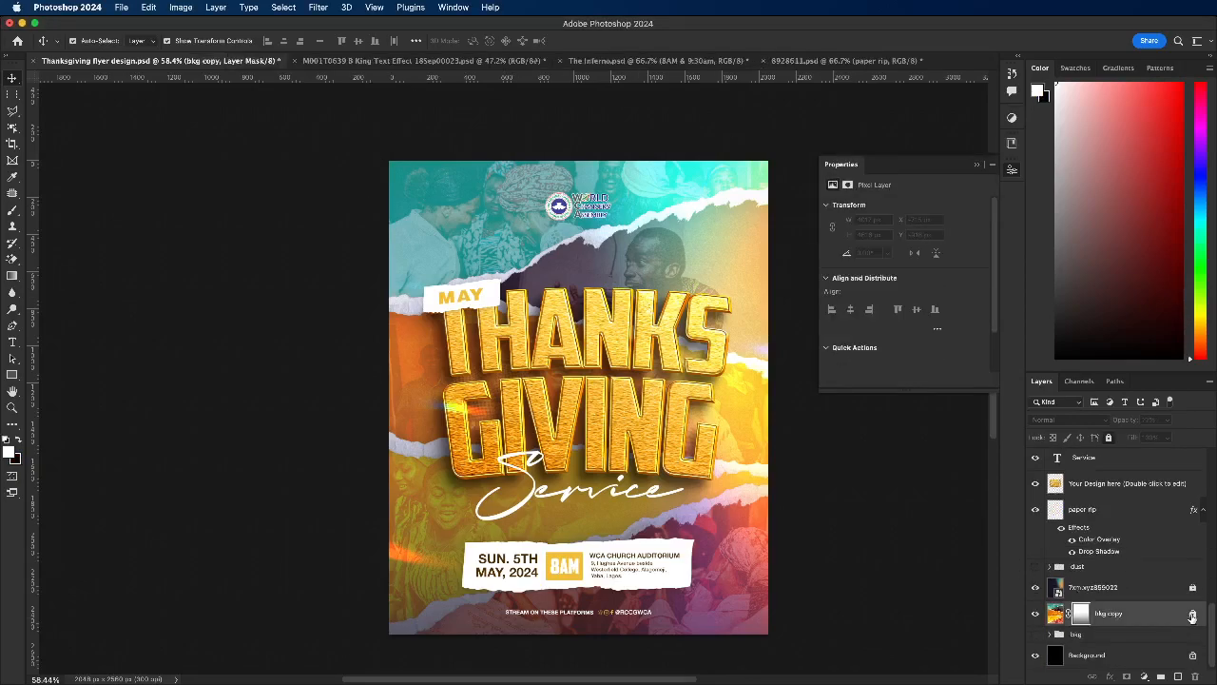
click(1056, 614)
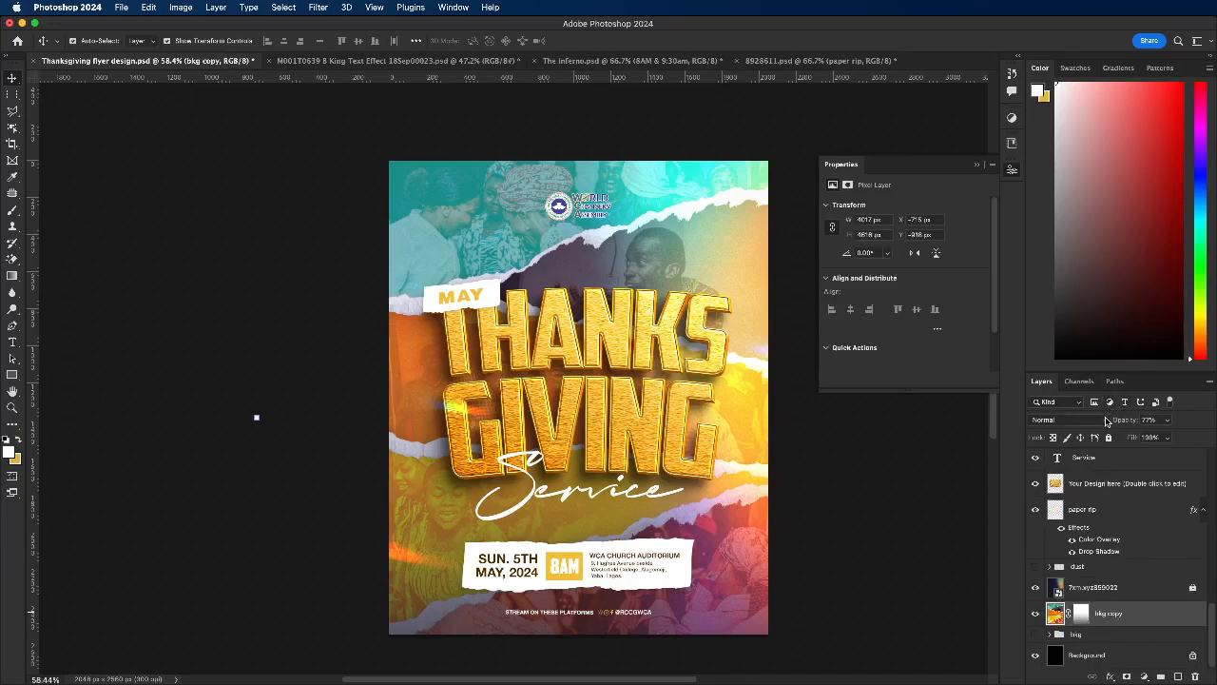
Step: Preview other blend modes on the bkg copy layer, keeping it at Normal
click(1103, 420)
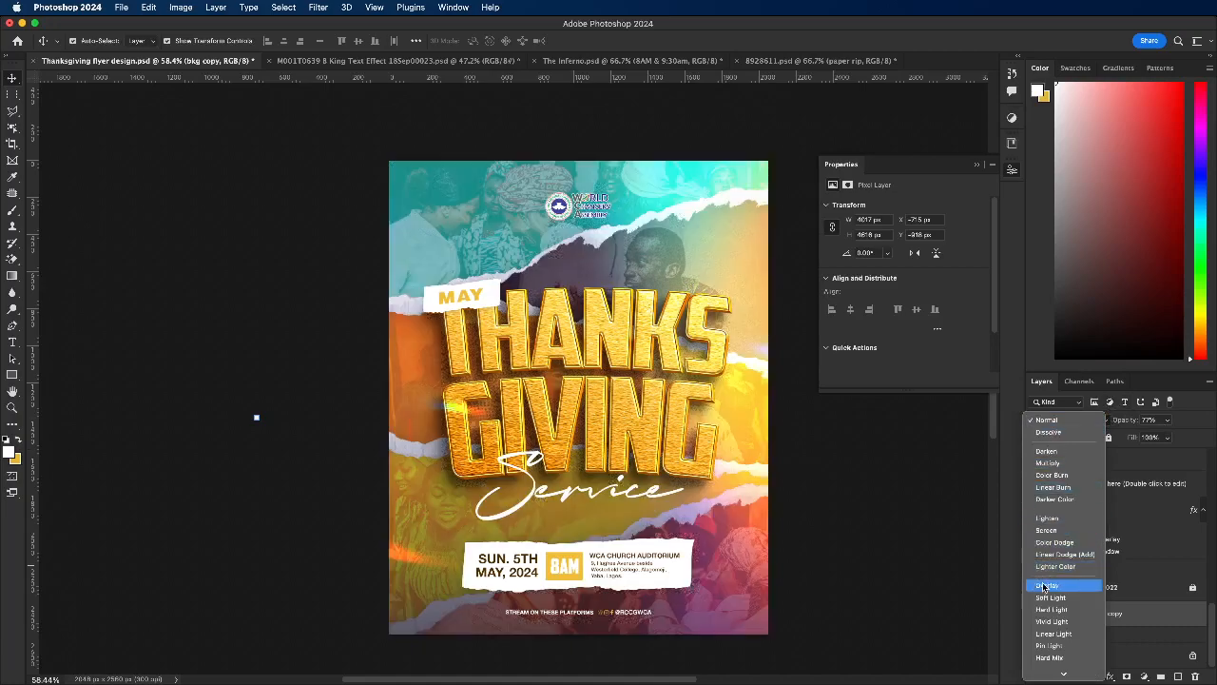
click(922, 492)
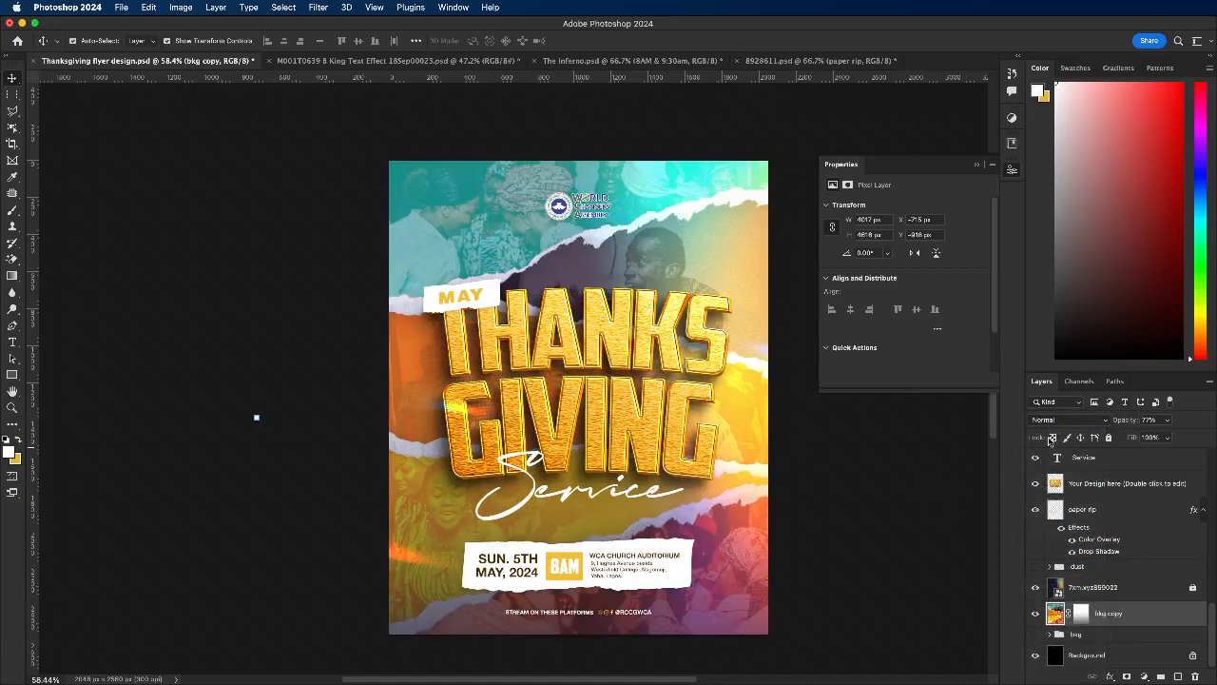
click(1052, 422)
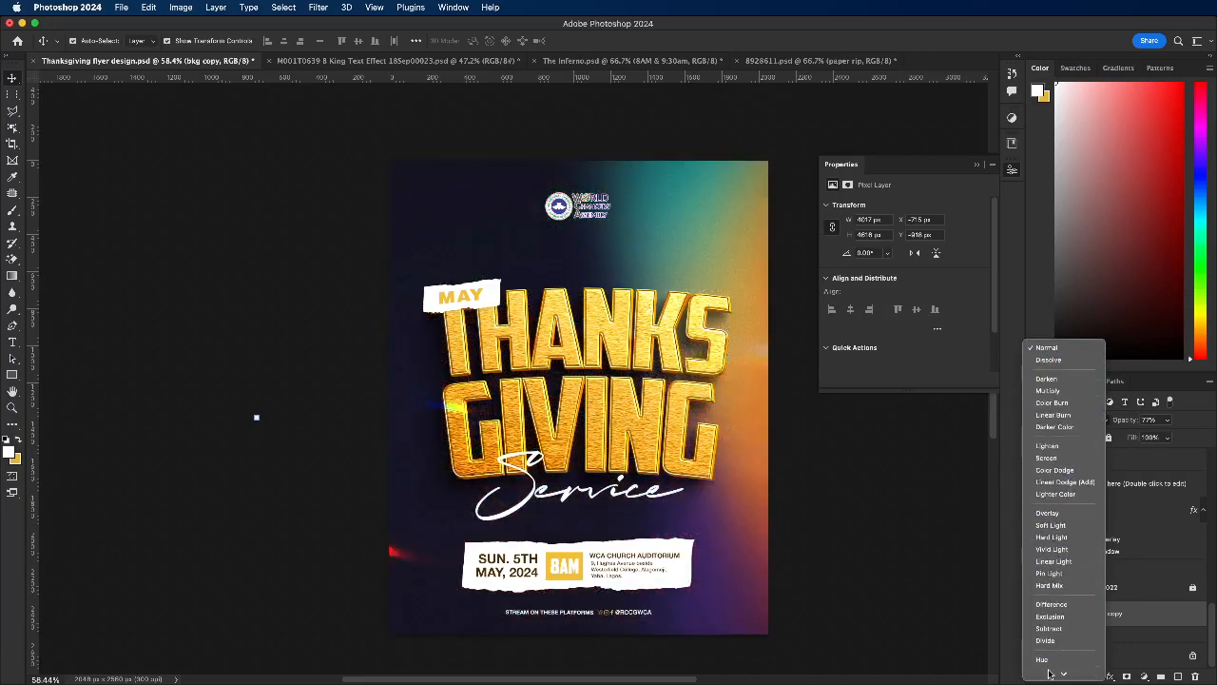
click(906, 557)
Step: Lower the bkg copy layer's opacity to 67% and lock the layer
click(1168, 419)
click(1156, 438)
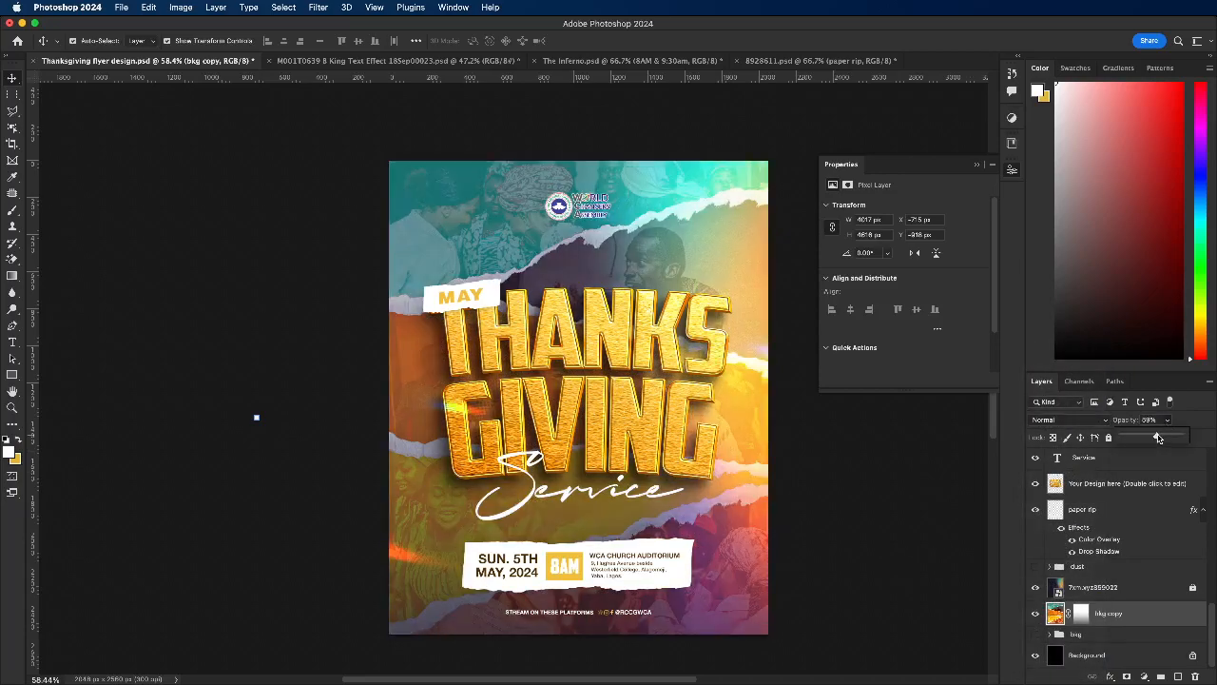
mouse_move(1168, 438)
mouse_down()
mouse_move(1185, 439)
mouse_move(1156, 437)
mouse_up()
drag(1161, 436, 1164, 437)
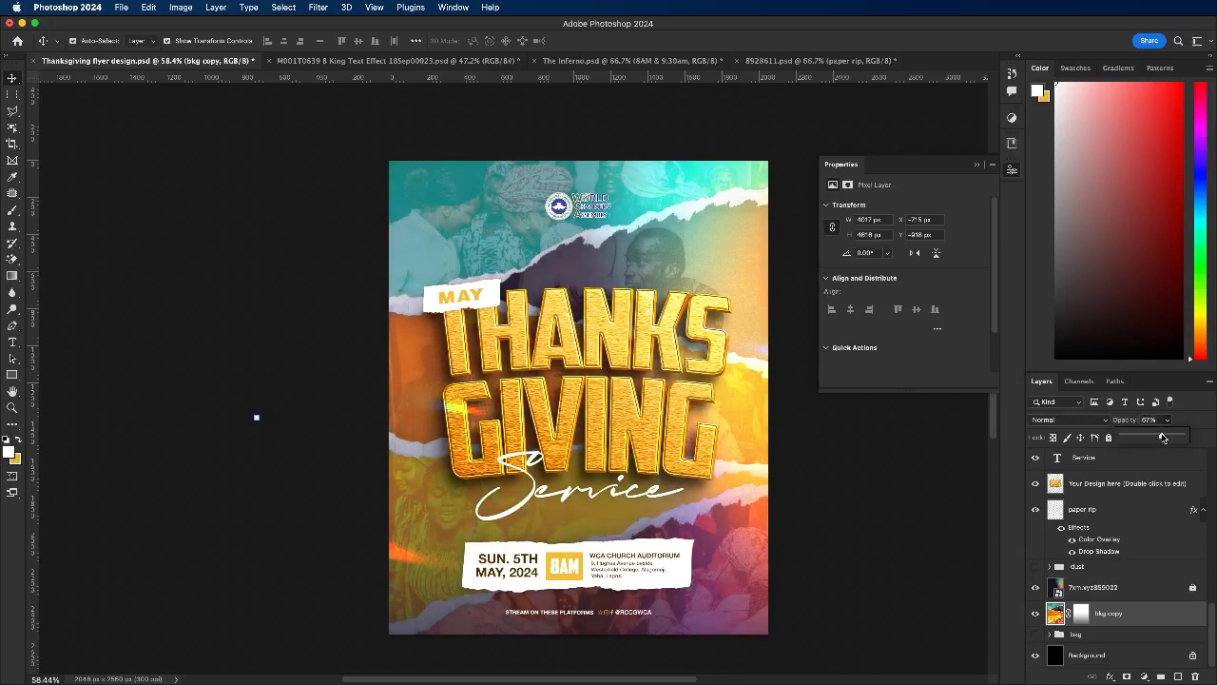
click(1110, 439)
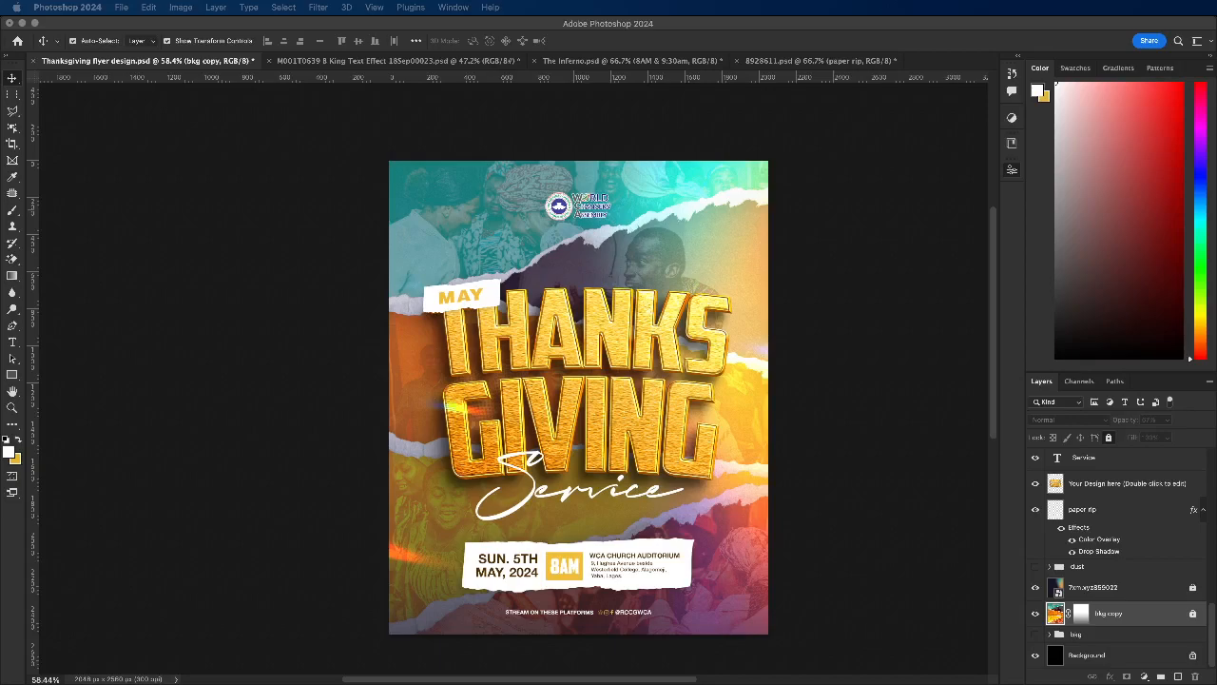
Step: Place the golden light-beam image 7xm.xyz125407 above all layers, scaled to about 31% over the flyer's upper part
drag(1007, 365, 816, 383)
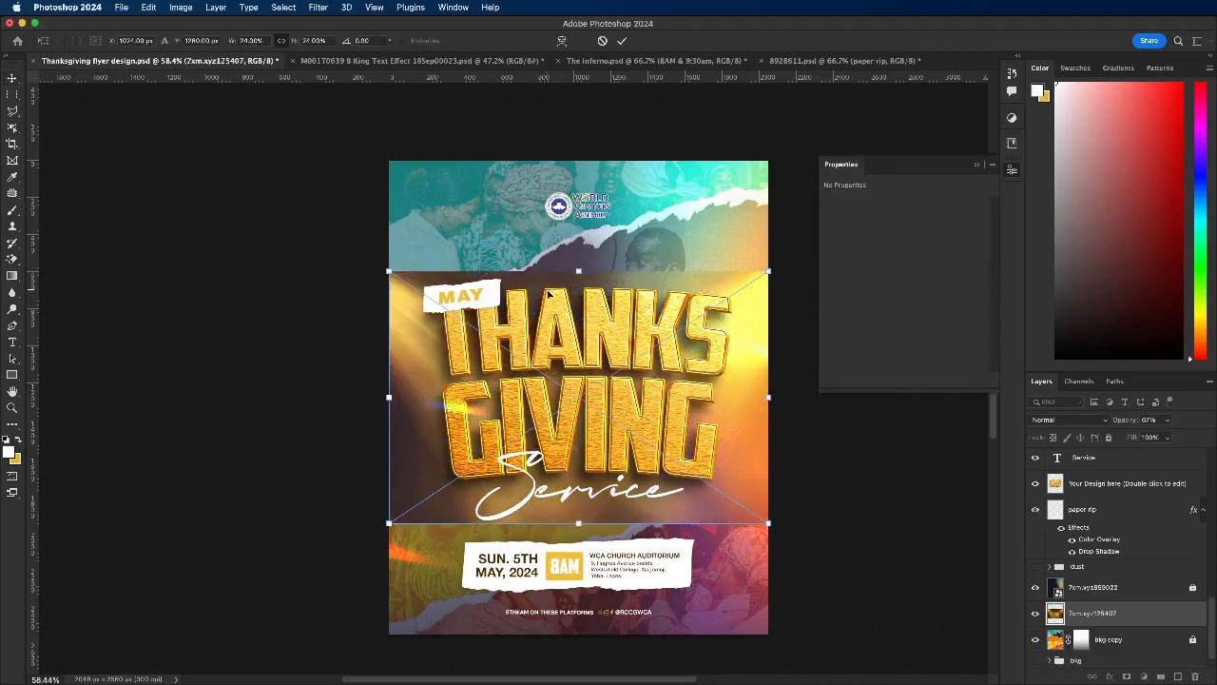
drag(1103, 617, 1094, 460)
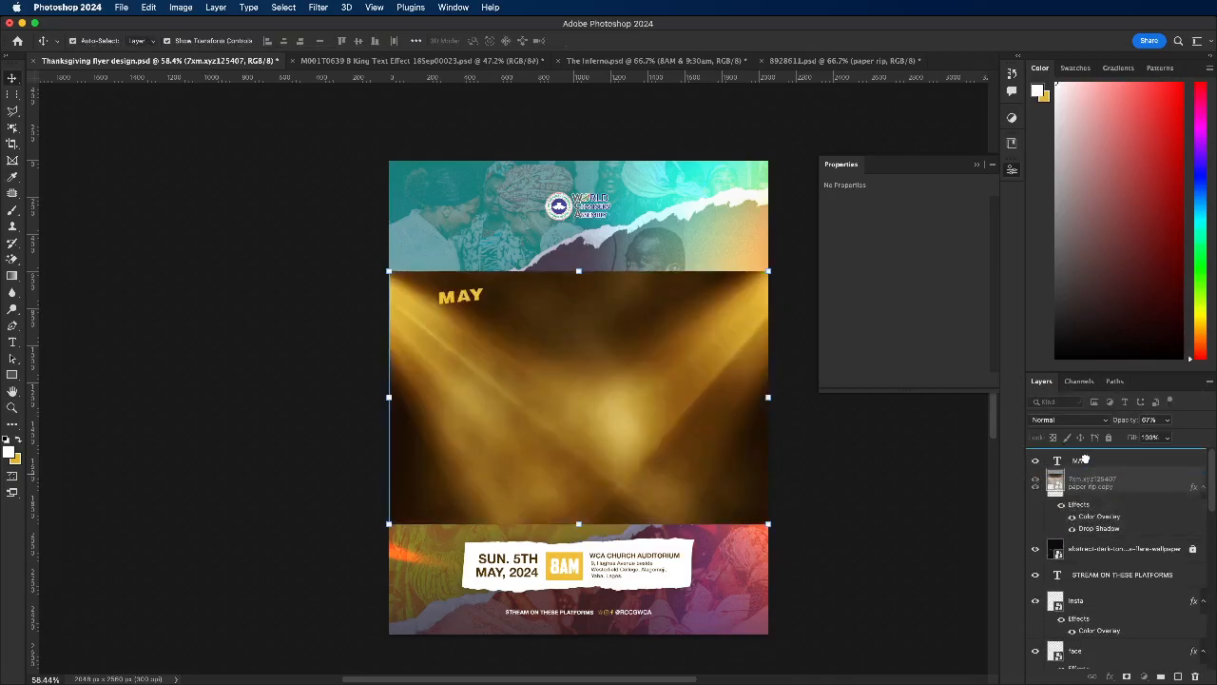
drag(514, 366, 516, 240)
drag(580, 403, 600, 484)
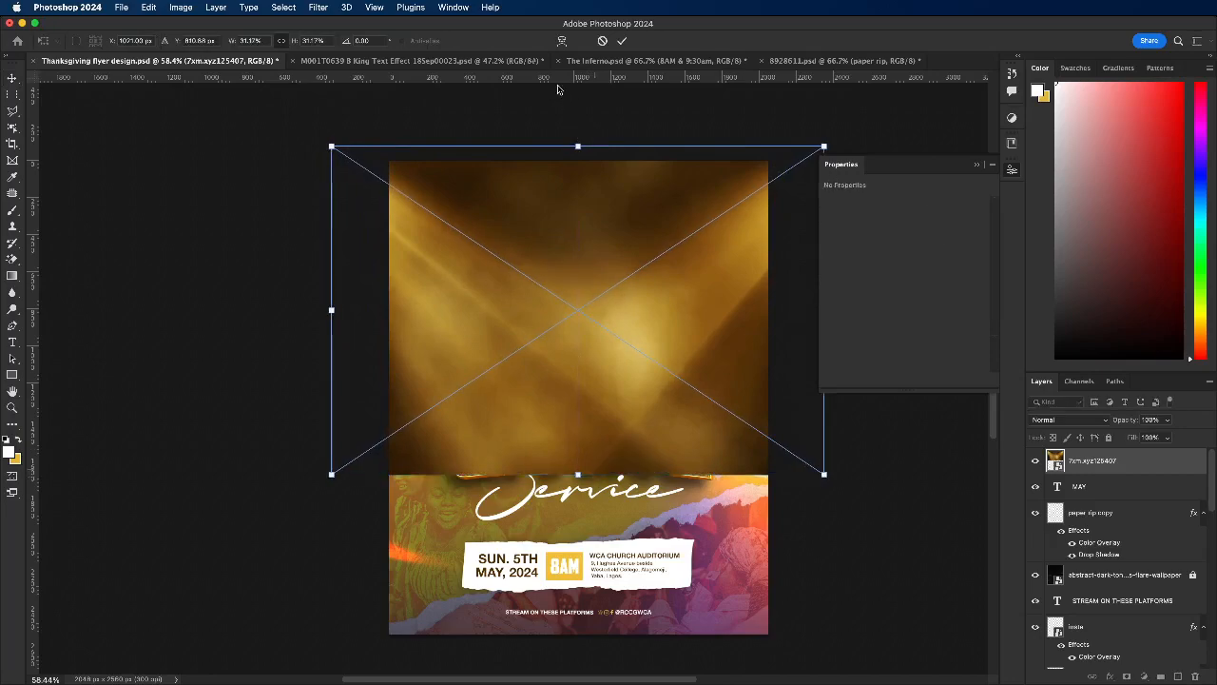
click(620, 41)
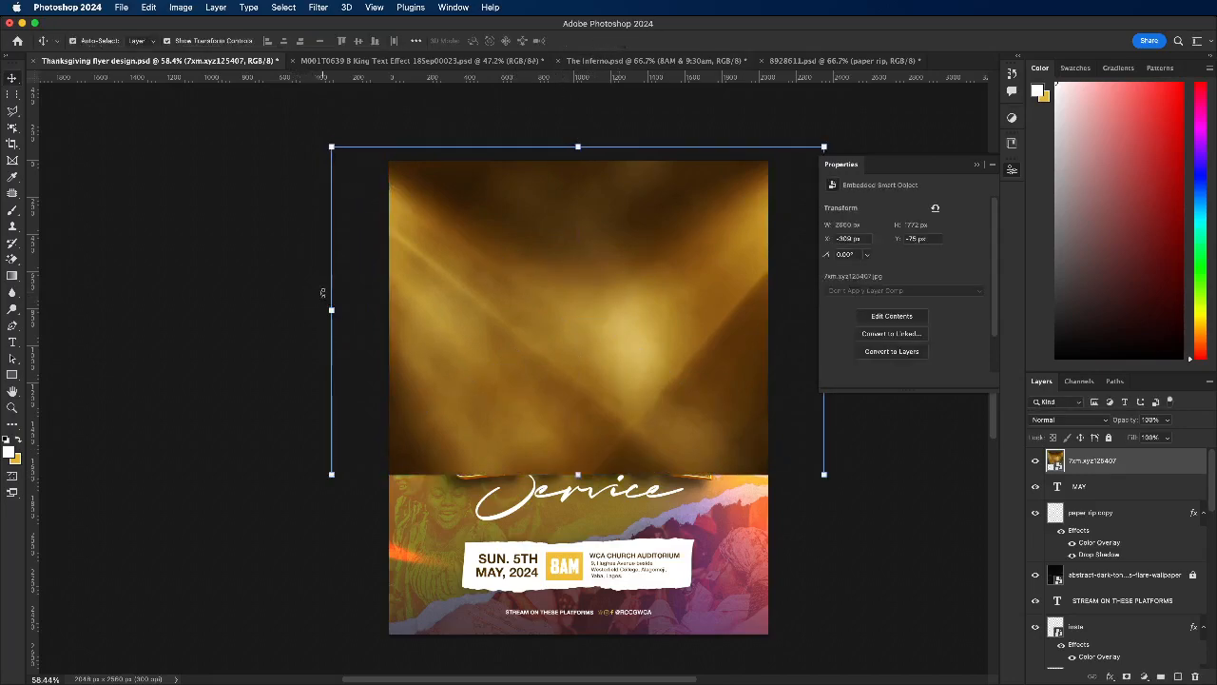
Step: Squeeze the light-beam image to about 24% width so it just spans the flyer, and nudge it slightly up
drag(329, 310, 384, 312)
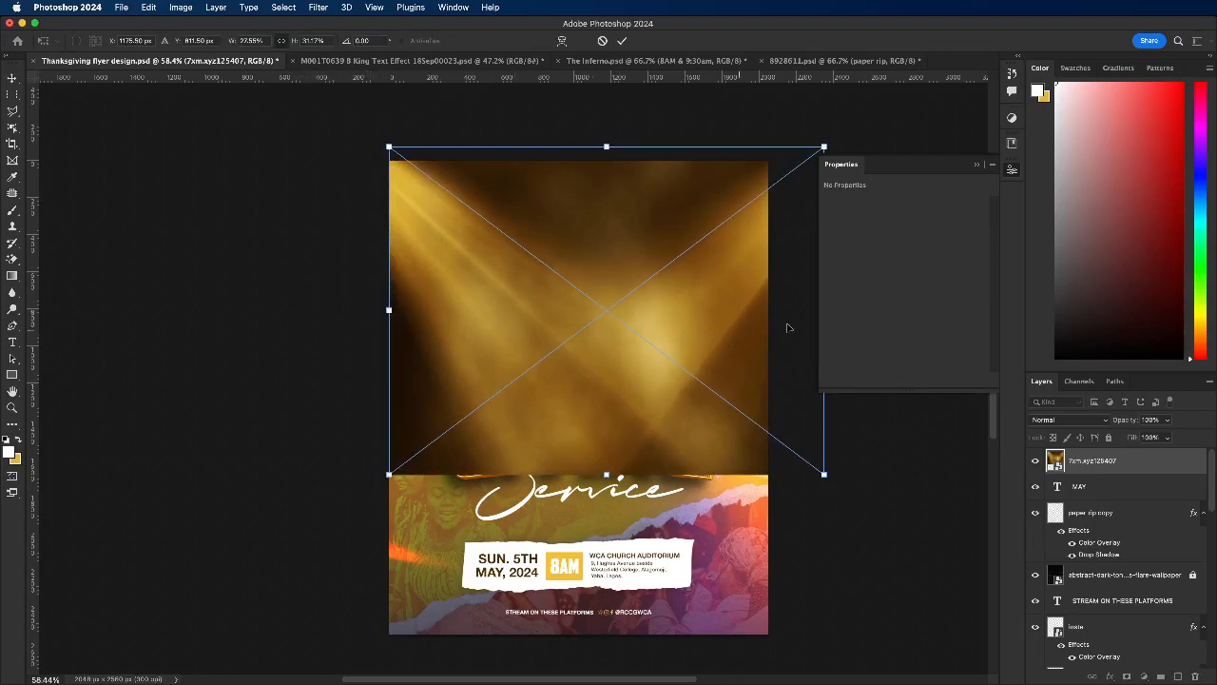
click(976, 167)
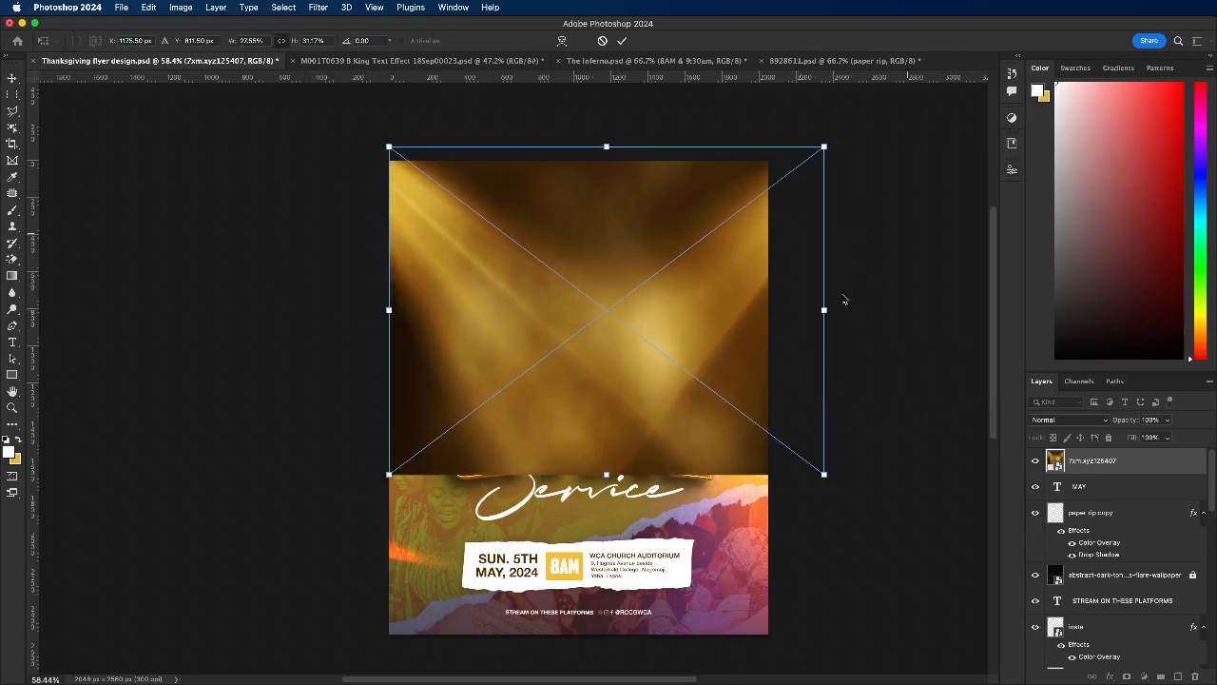
drag(825, 310, 775, 309)
drag(675, 204, 674, 197)
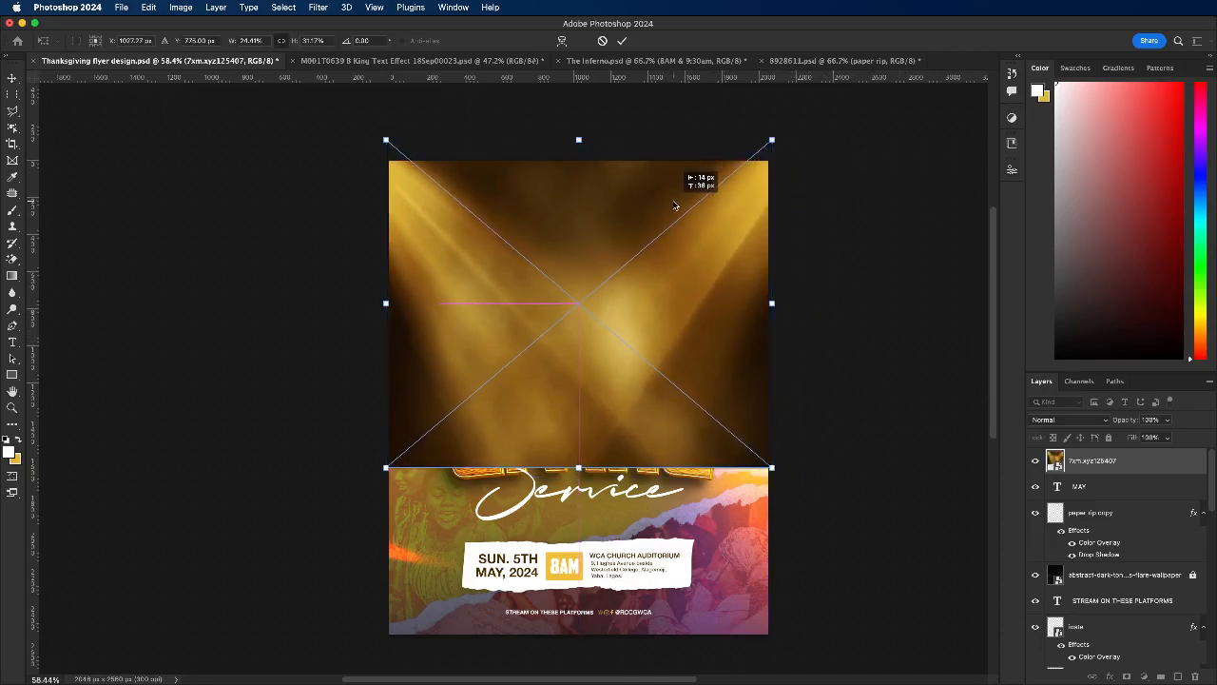
click(622, 43)
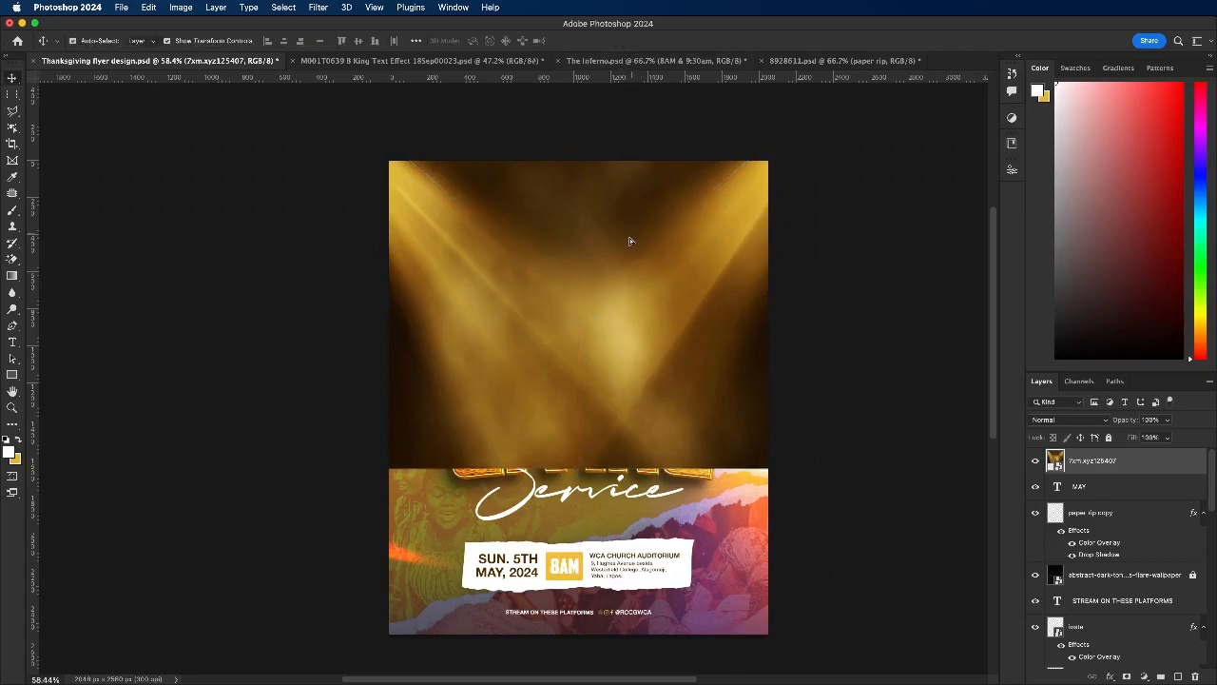
Step: Set the golden light-beam layer's blend mode to Screen
drag(631, 239, 628, 240)
click(1073, 421)
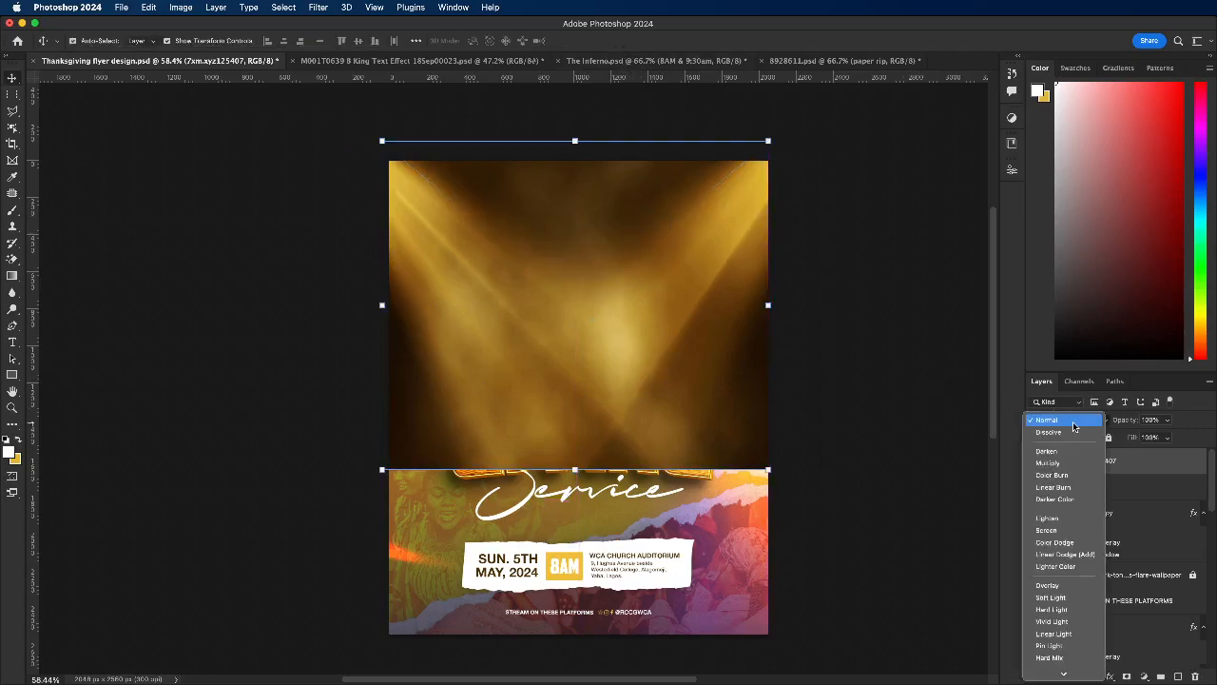
click(1054, 529)
Step: Enlarge the light-beam image to about 34% height so it extends slightly past the flyer's sides and down to the bottom of GIVING
drag(575, 470, 578, 501)
drag(601, 420, 592, 383)
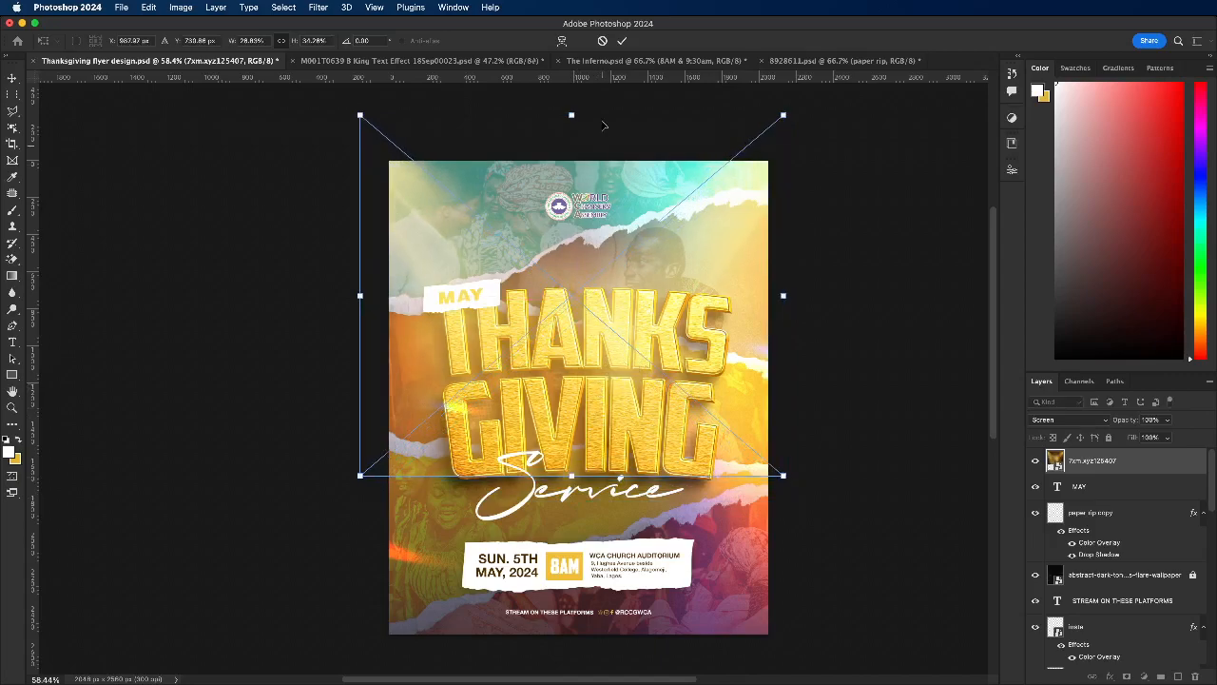
click(622, 41)
click(785, 479)
click(622, 41)
click(844, 291)
click(746, 455)
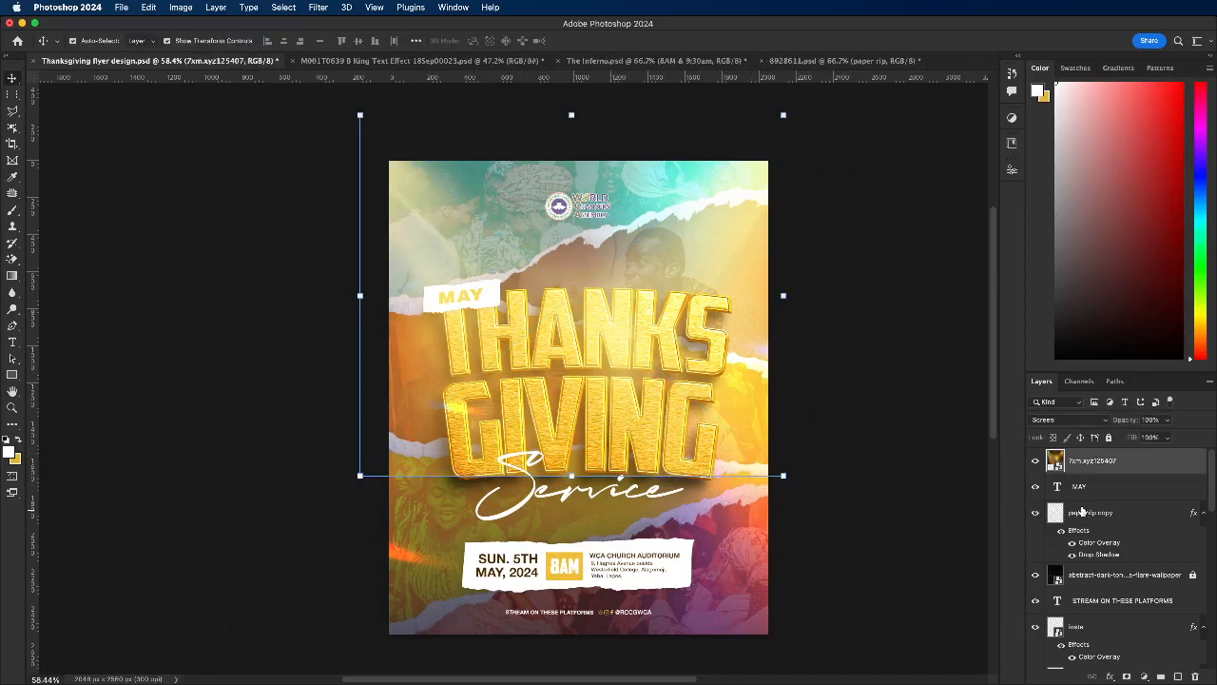
Step: Add a layer mask to the light-beam layer and fade its lower part with a vertical white-to-black gradient starting just above THANKS
click(1126, 675)
click(12, 275)
drag(584, 405, 585, 494)
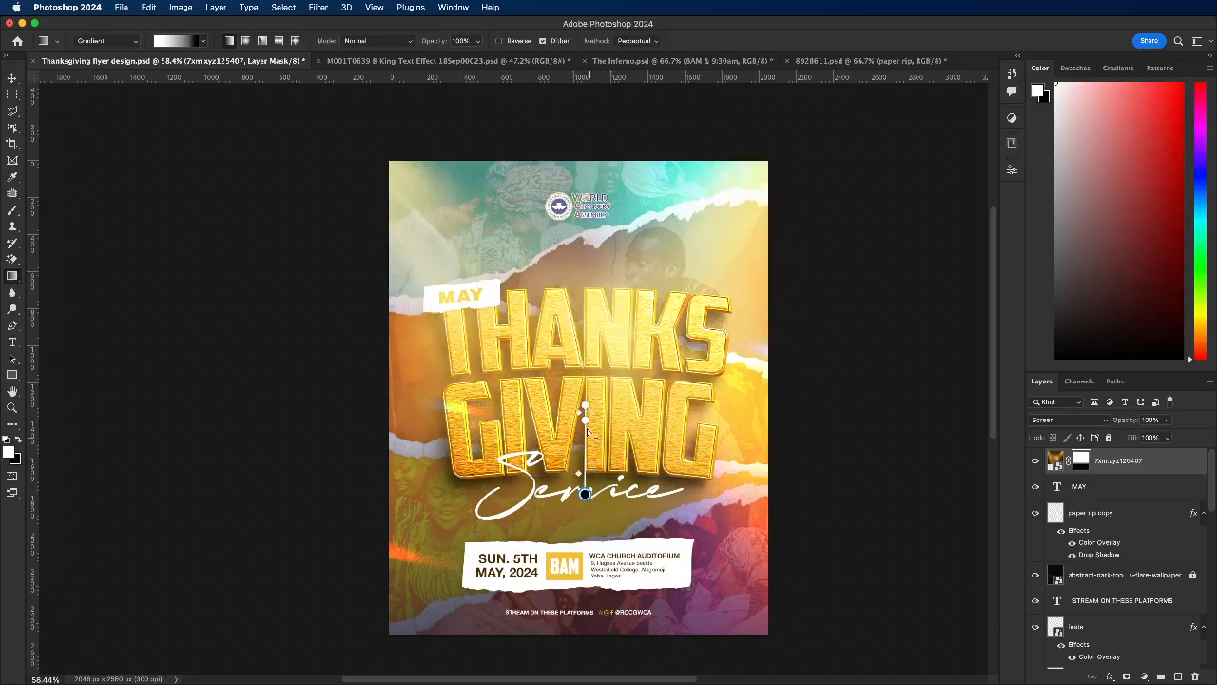
drag(585, 406, 594, 246)
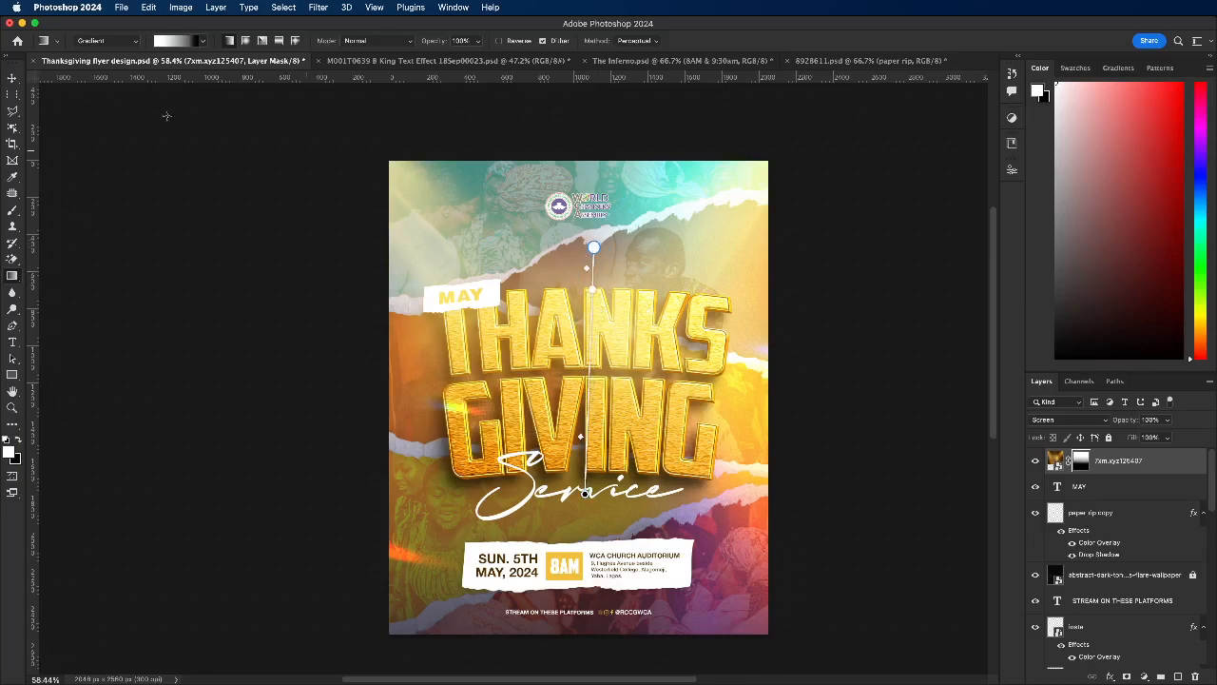
click(9, 79)
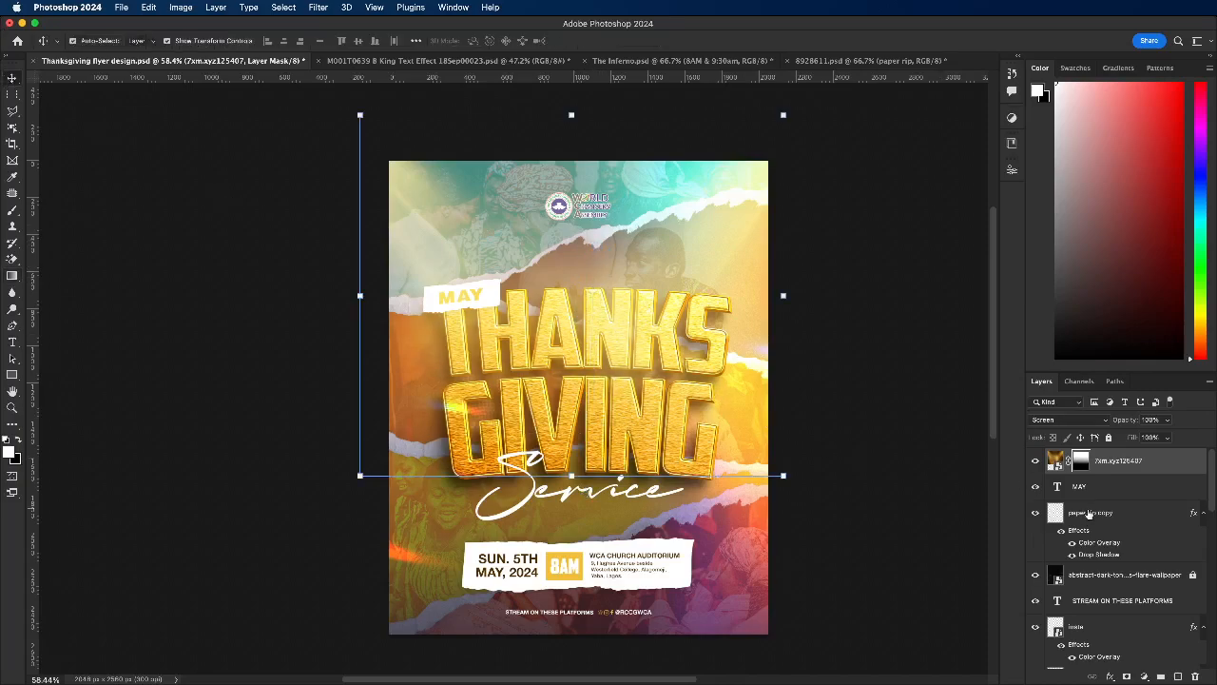
Step: Preview other blend modes on the light-beam layer, keep Screen, and lower its opacity to 74%
click(1056, 420)
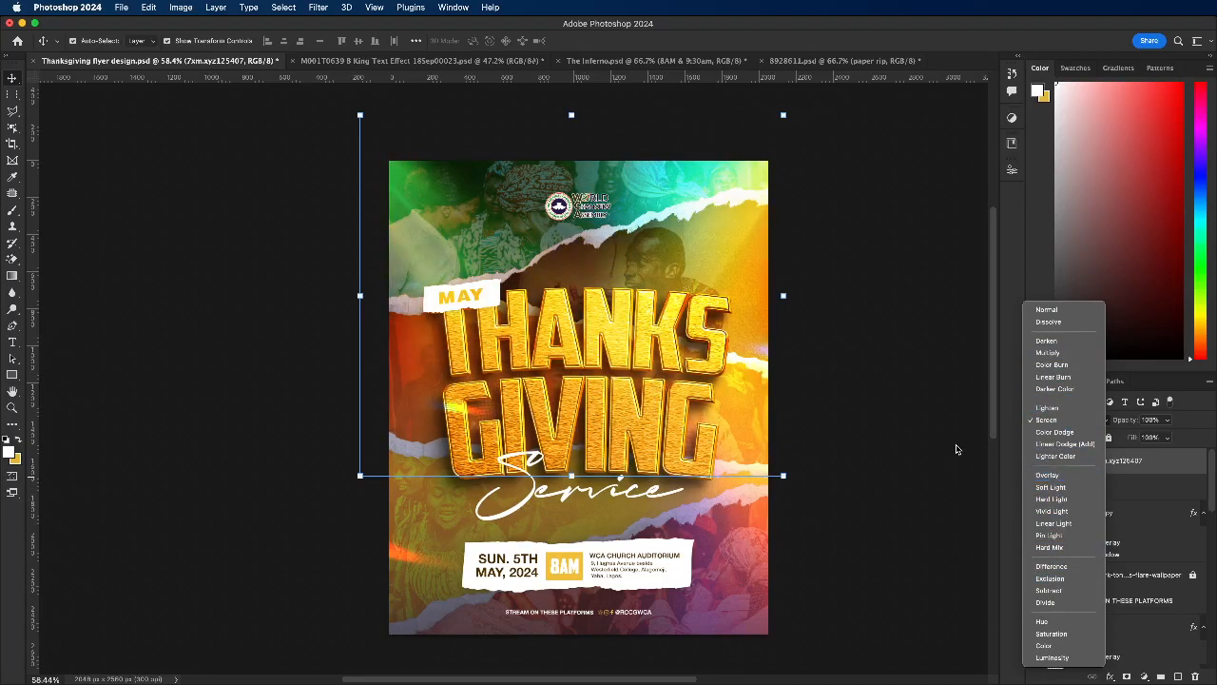
click(958, 449)
click(1168, 419)
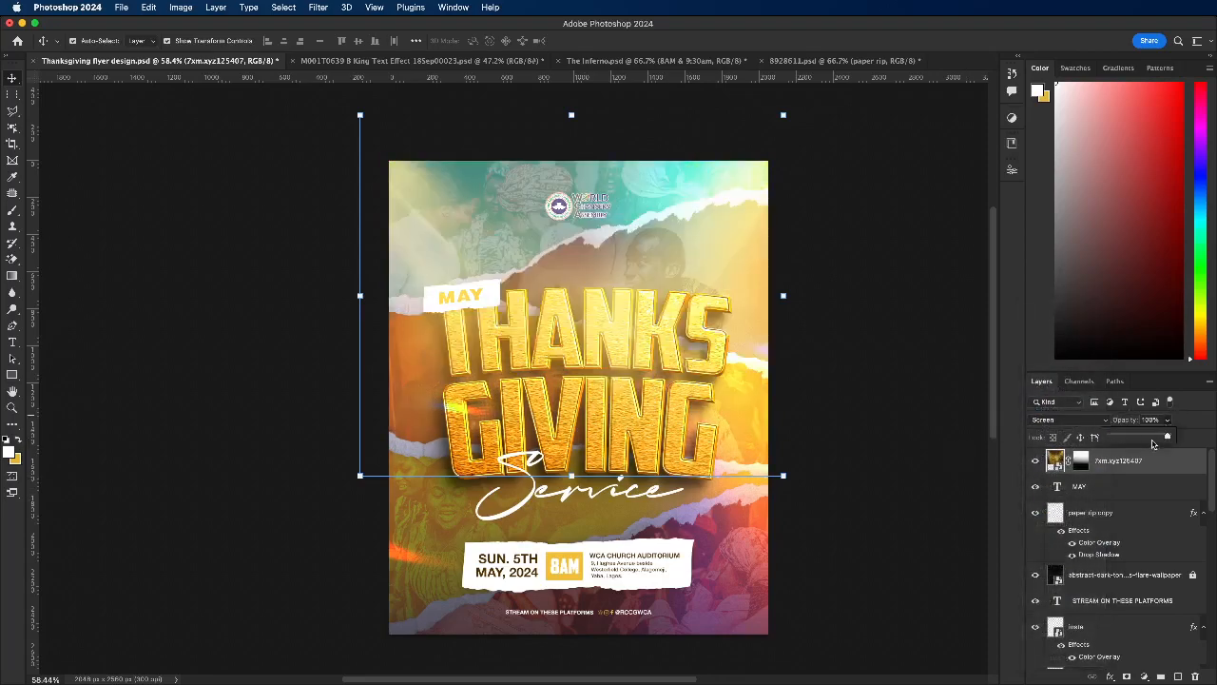
drag(1143, 440, 1153, 437)
click(879, 395)
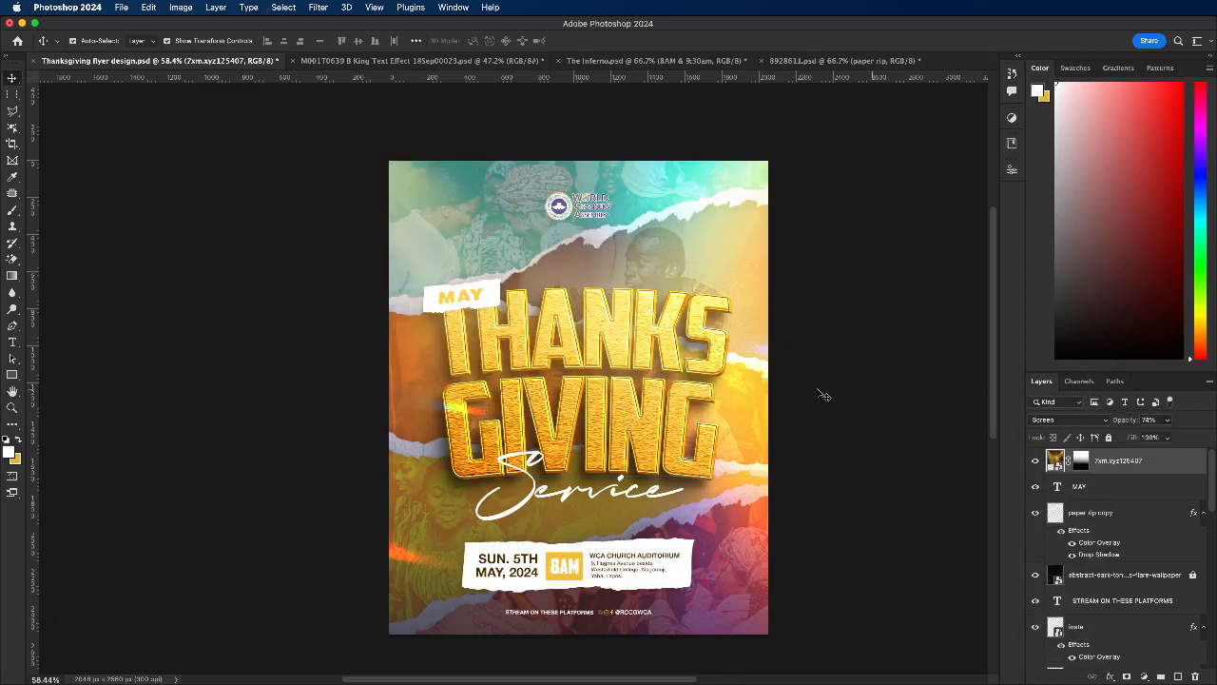
scroll(494, 347, down, 5)
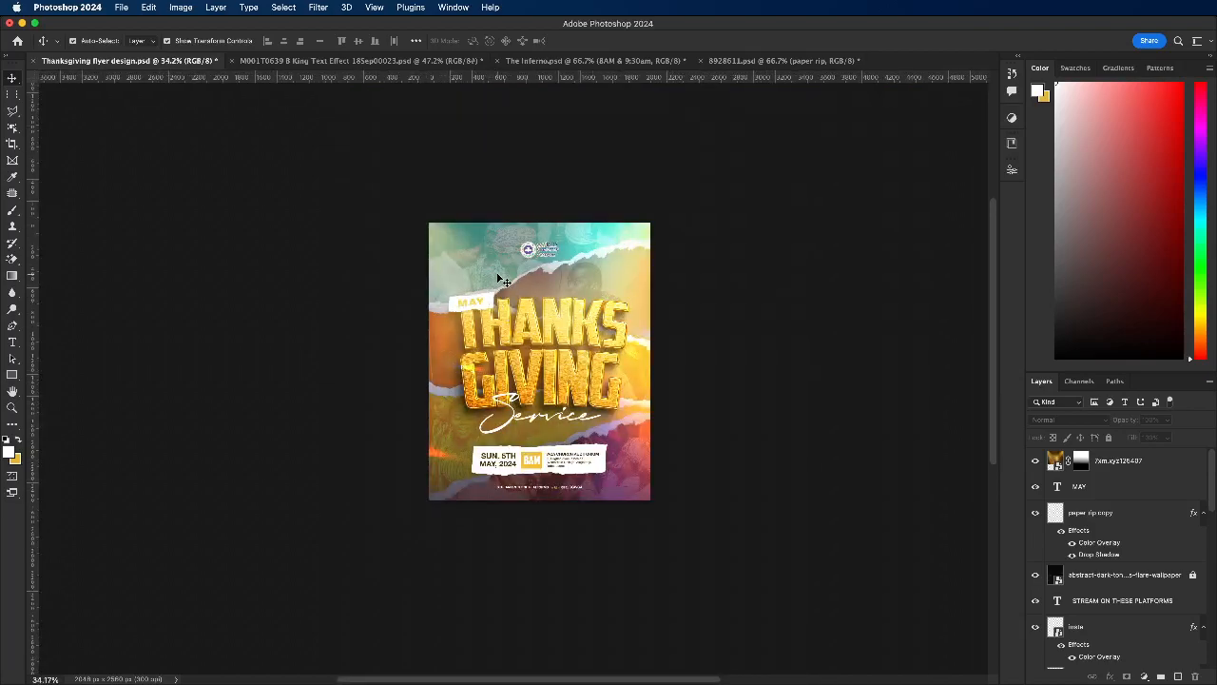
scroll(501, 279, down, 1)
click(501, 268)
click(785, 321)
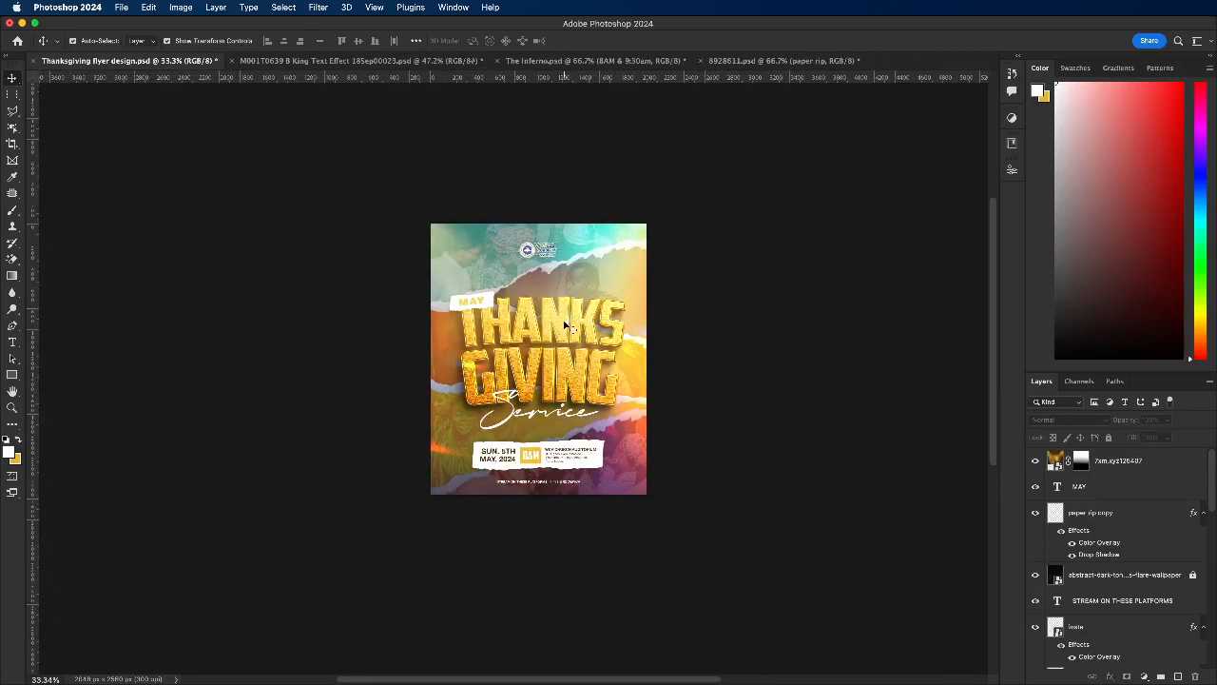
scroll(556, 321, up, 1)
scroll(1119, 520, down, 1)
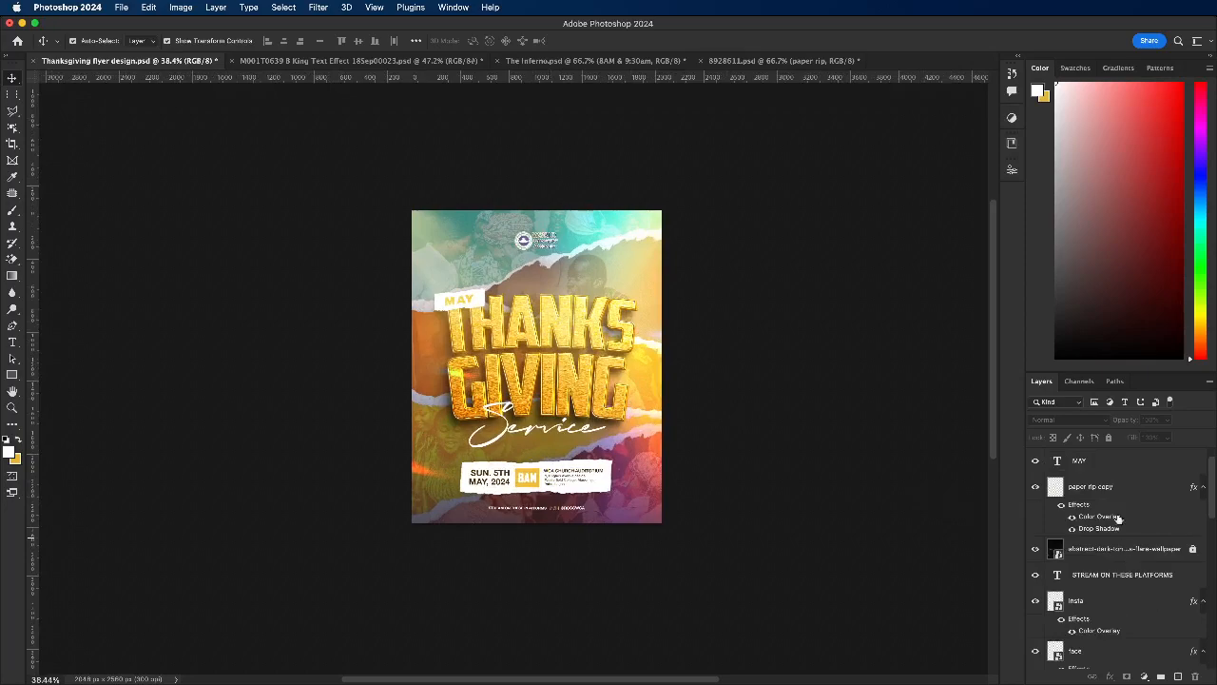
scroll(1147, 481, up, 1)
click(1160, 463)
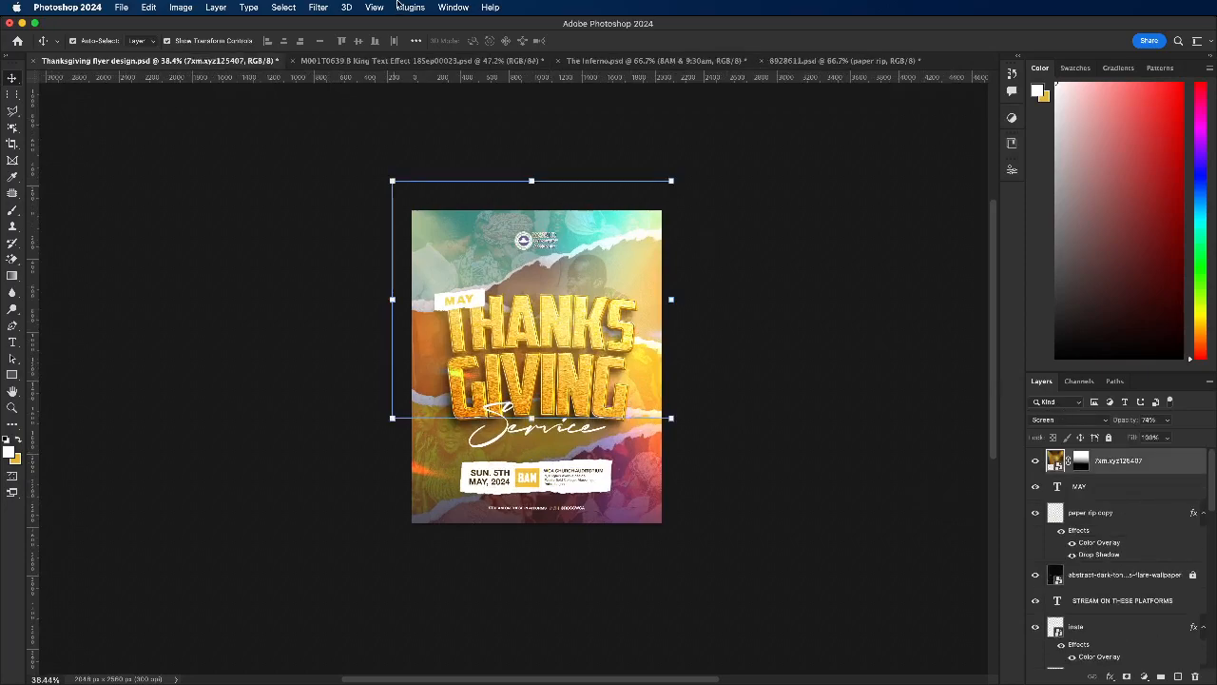
click(347, 6)
right_click(1135, 459)
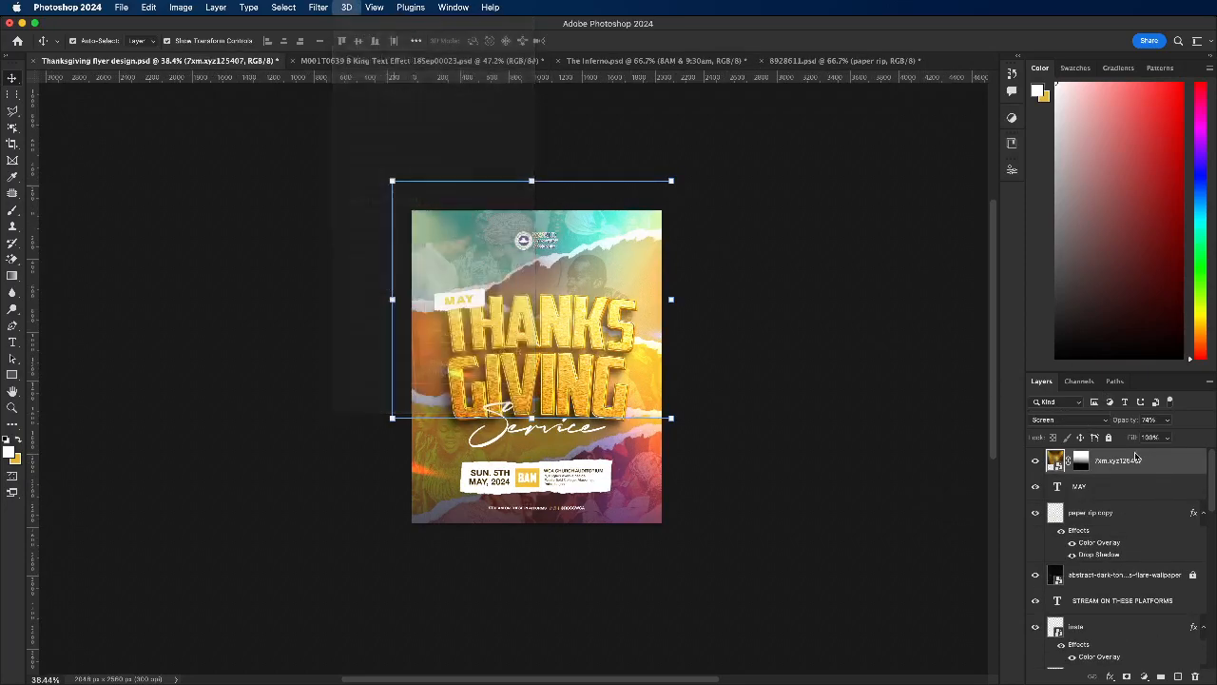
mouse_move(1077, 675)
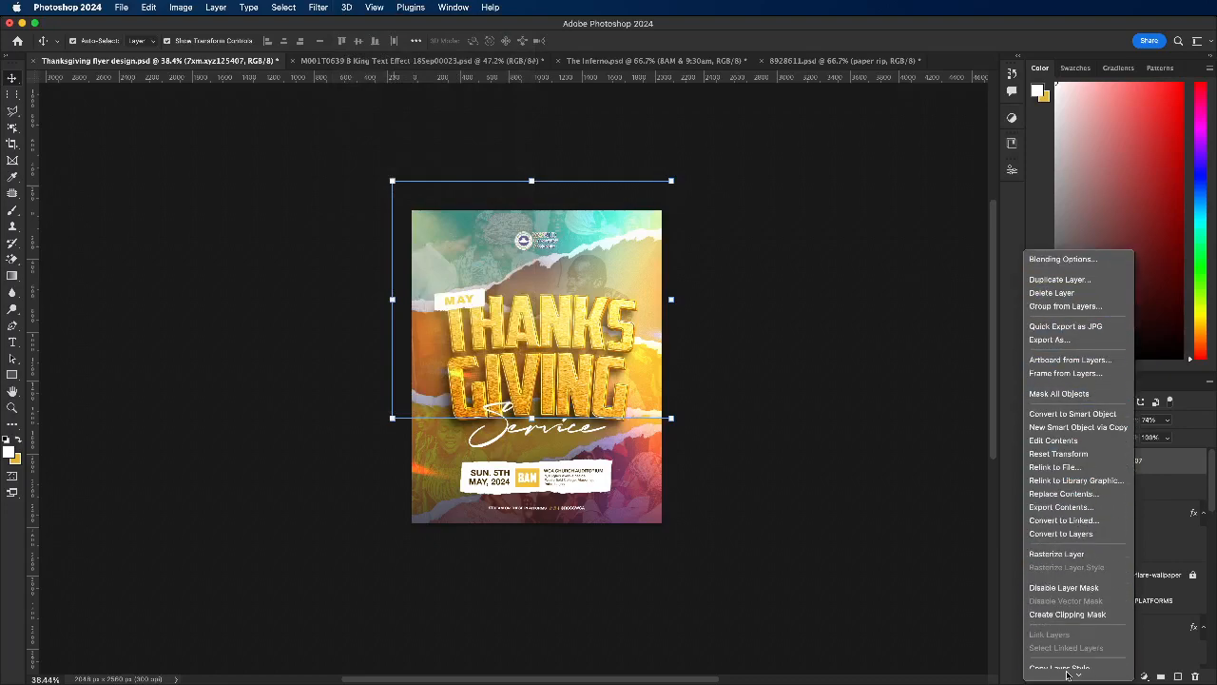
click(1057, 528)
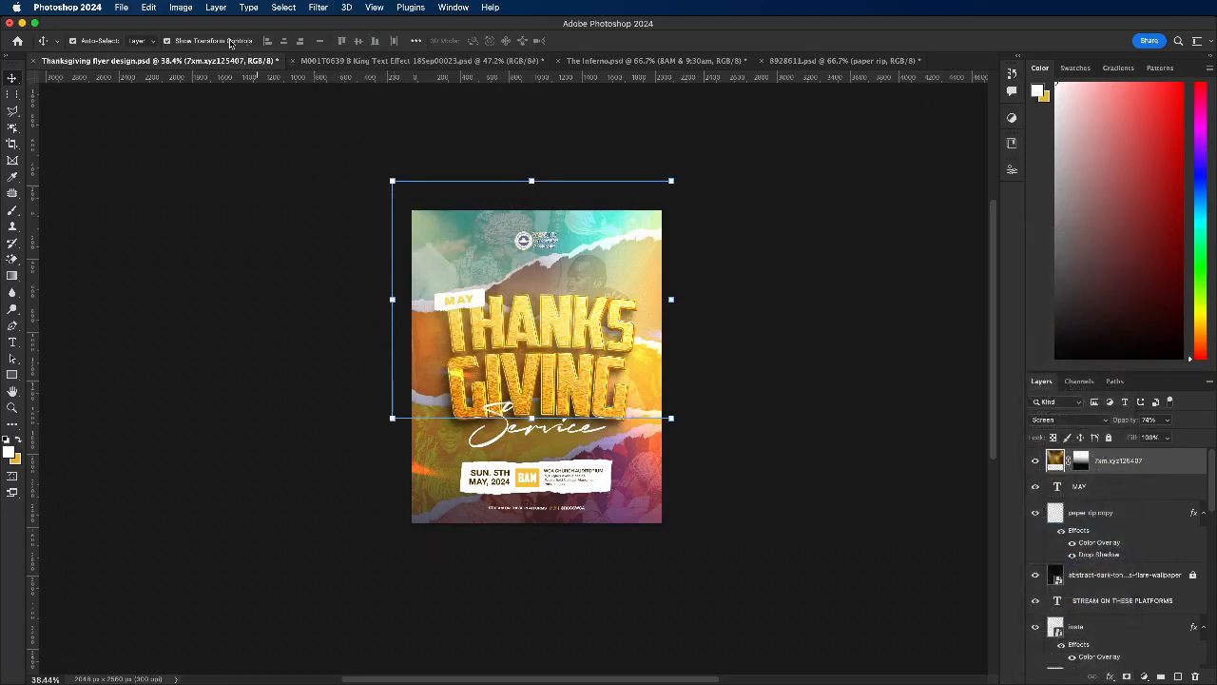
Step: Unlock the bkg copy layer and apply Add Noise to its image with a 16.57% amount and Uniform distribution
scroll(1147, 584, down, 5)
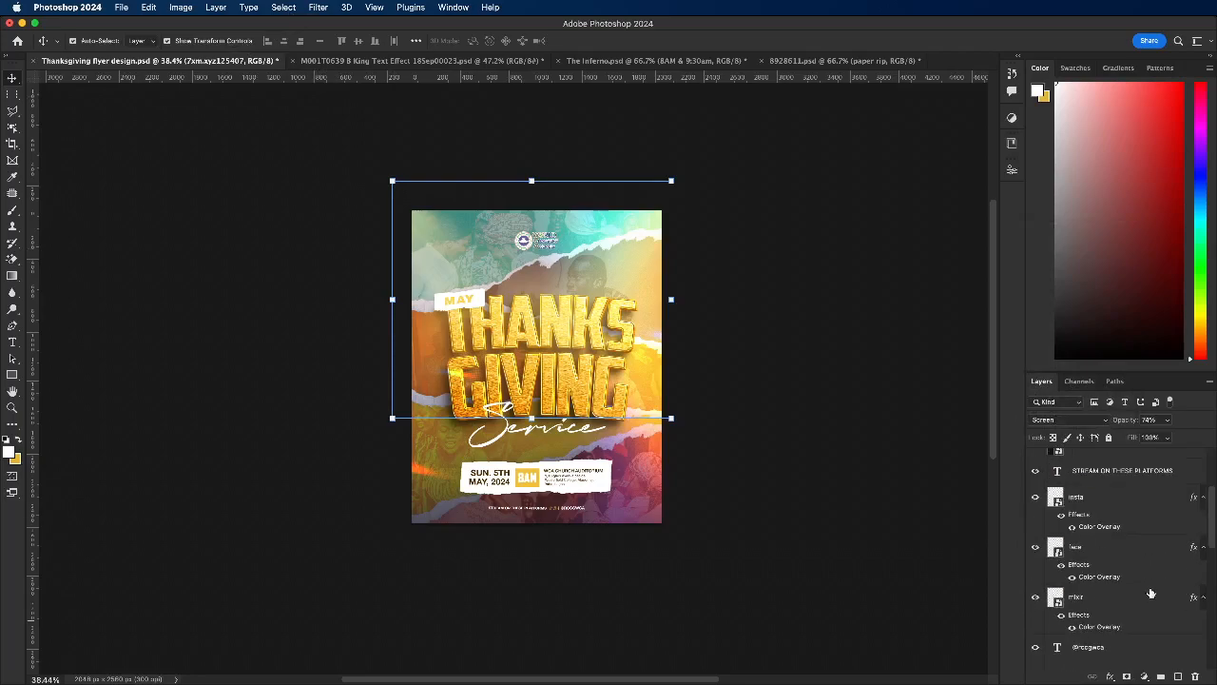
scroll(1208, 616, down, 3)
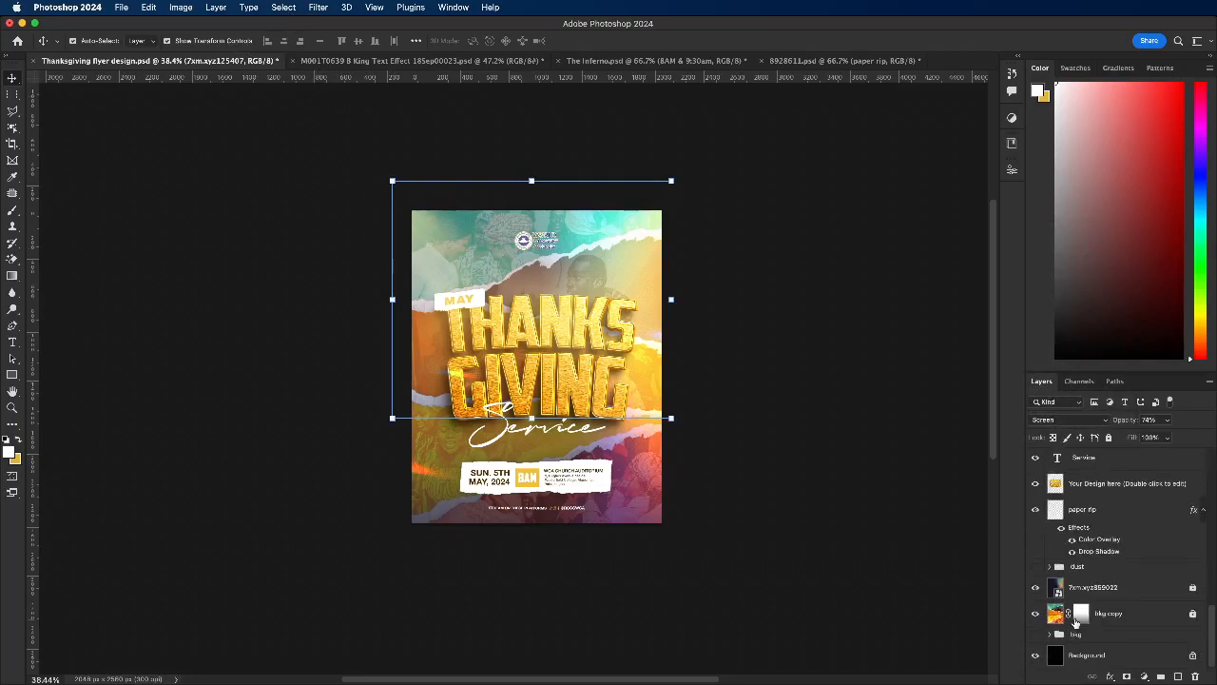
click(1076, 616)
click(1056, 614)
click(318, 6)
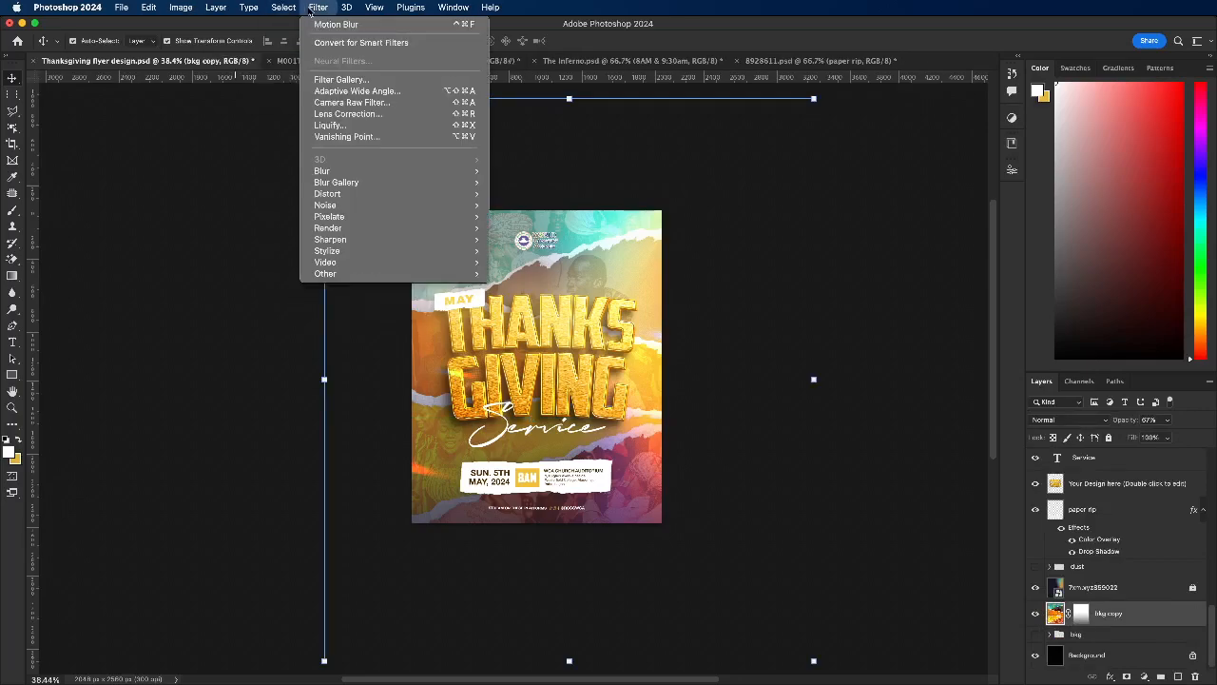
mouse_move(380, 200)
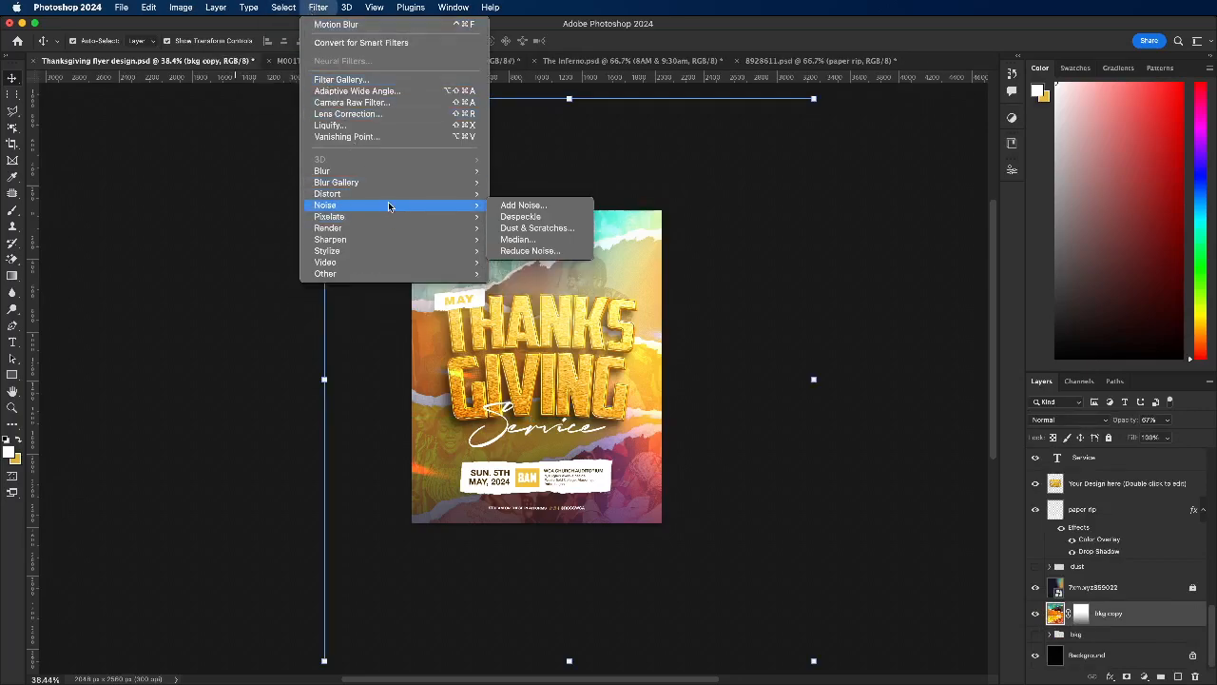
click(523, 205)
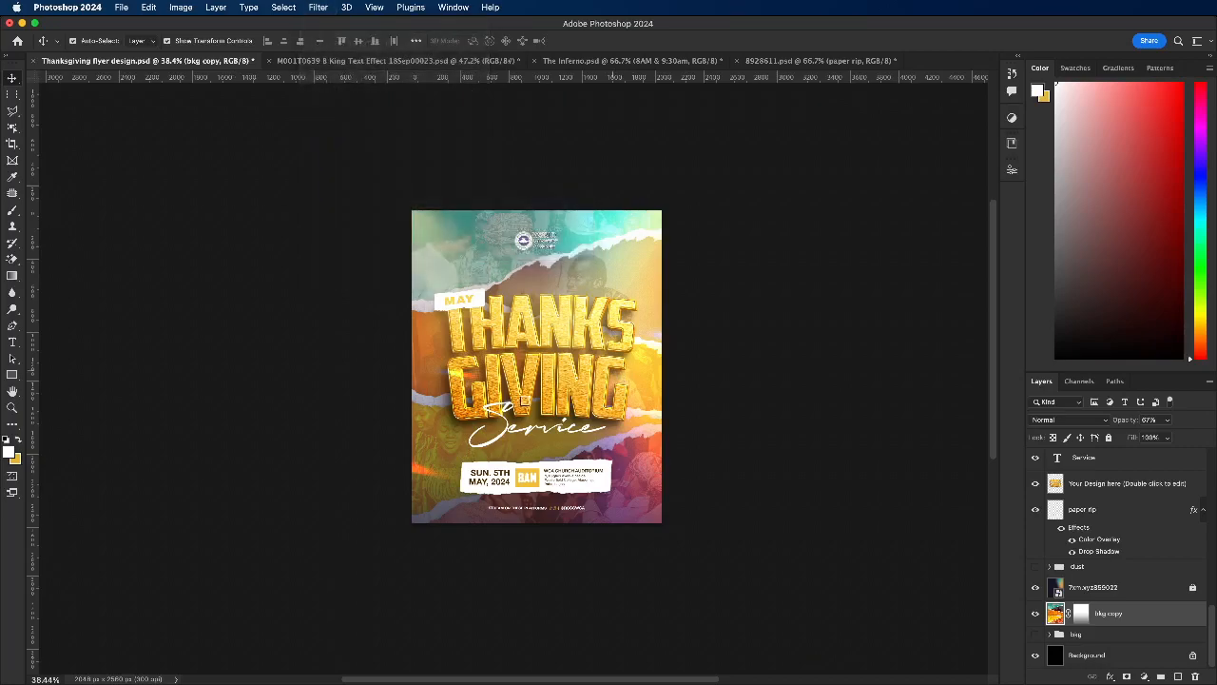
drag(556, 144, 684, 148)
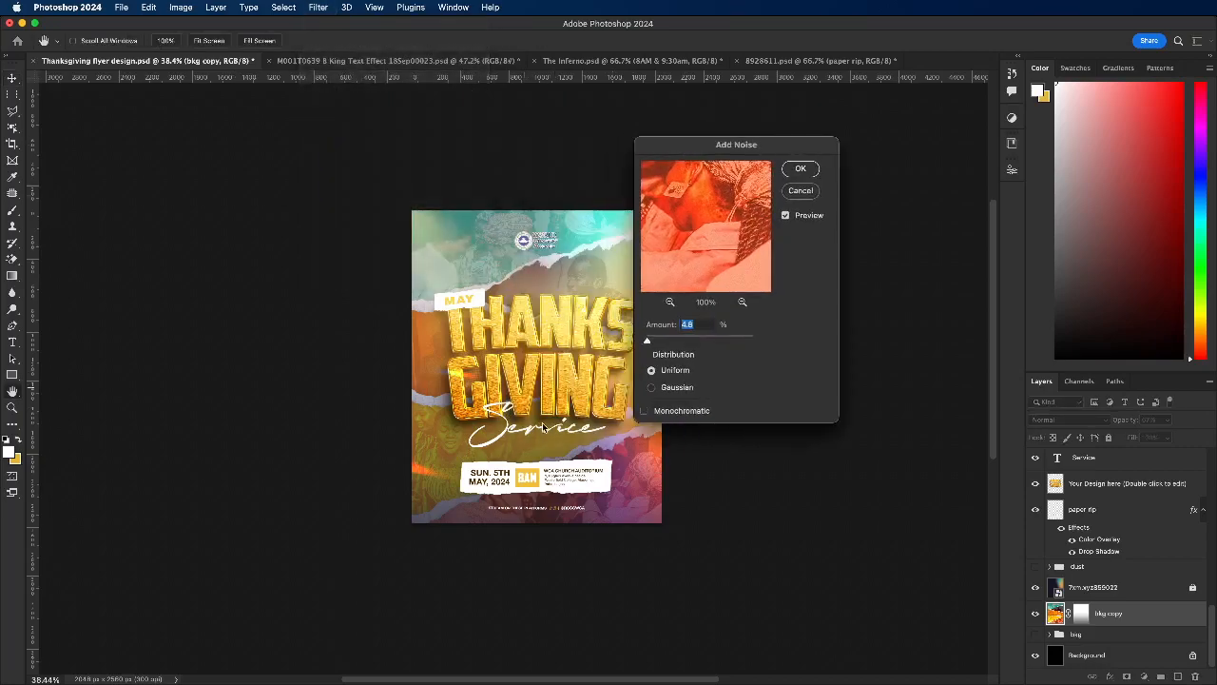
scroll(545, 428, up, 3)
drag(647, 341, 652, 341)
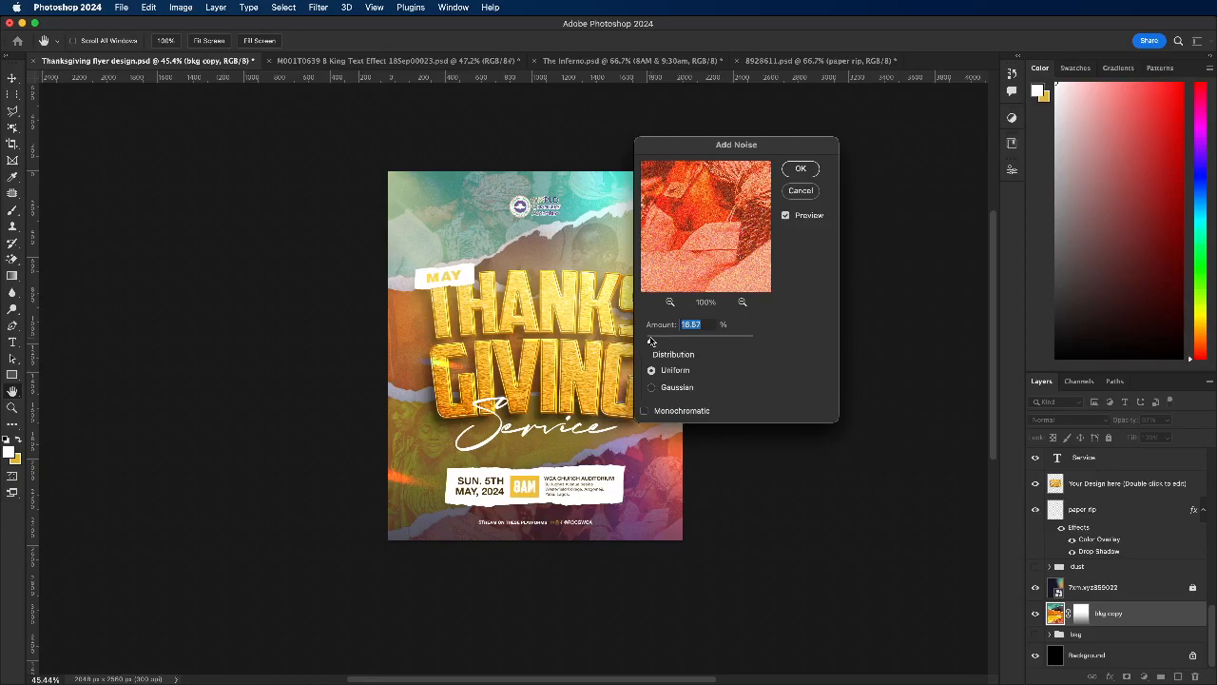
click(794, 171)
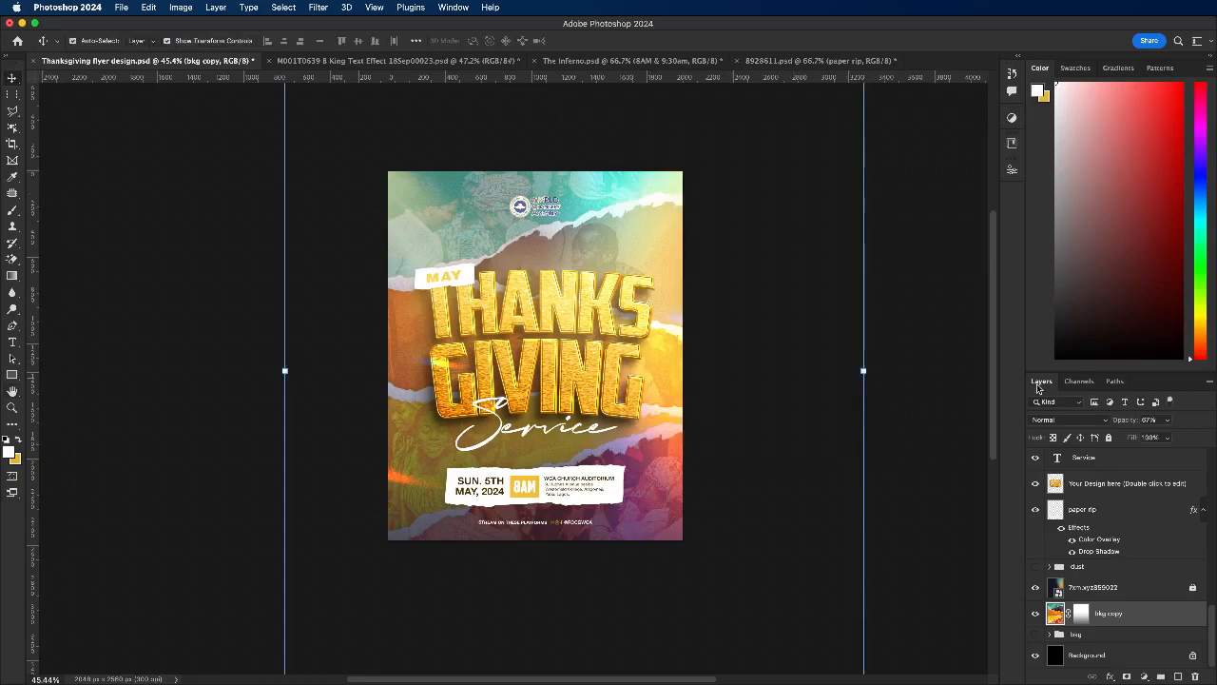
Step: Lock the bkg copy layer again and lock the golden light-beam layer 7xm.xyz125407
key(super+semicolon)
click(1109, 438)
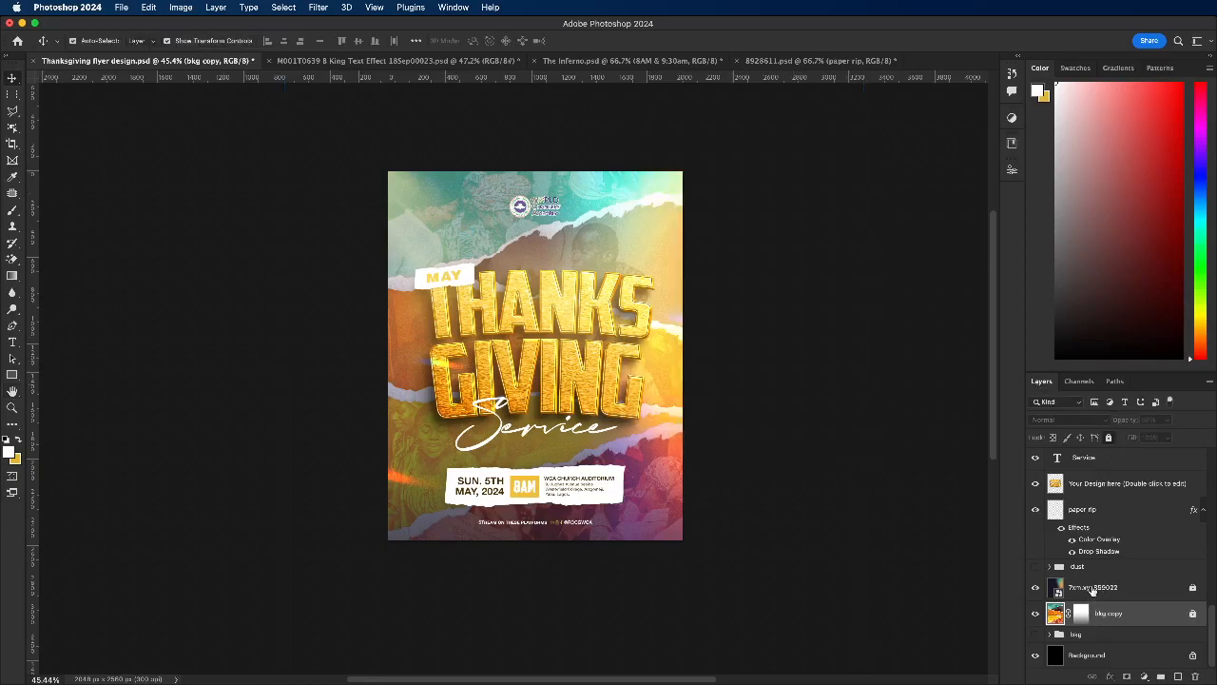
click(1092, 590)
drag(1213, 616, 1213, 463)
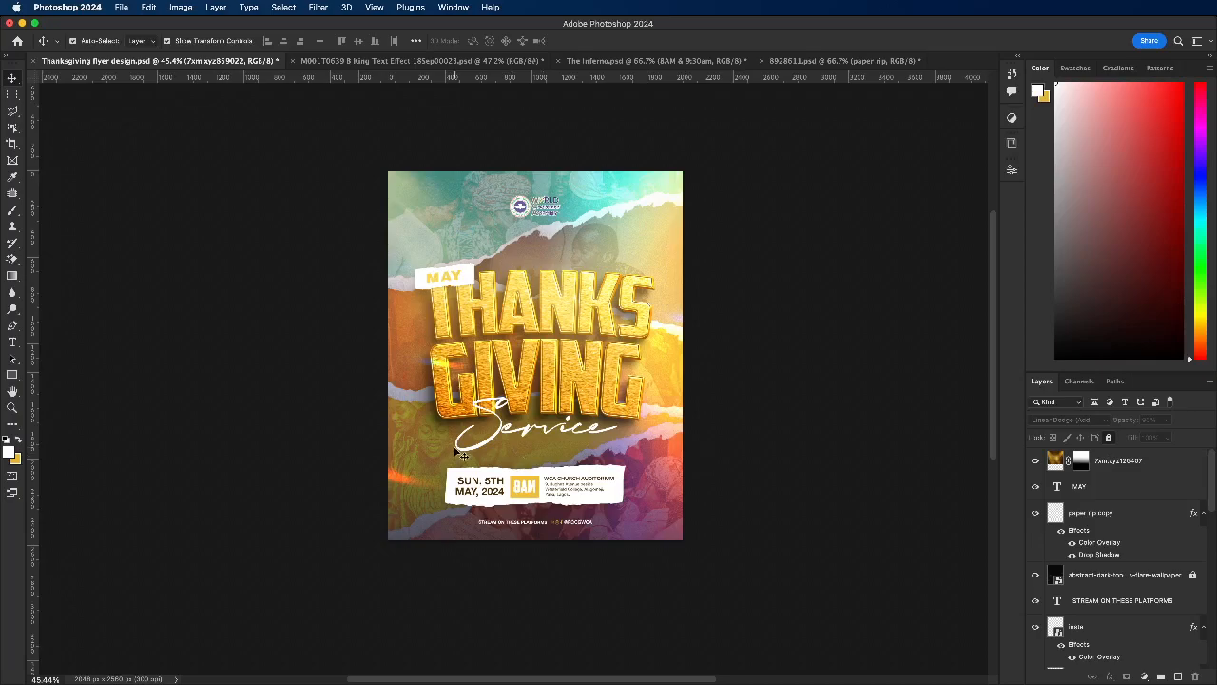
click(506, 377)
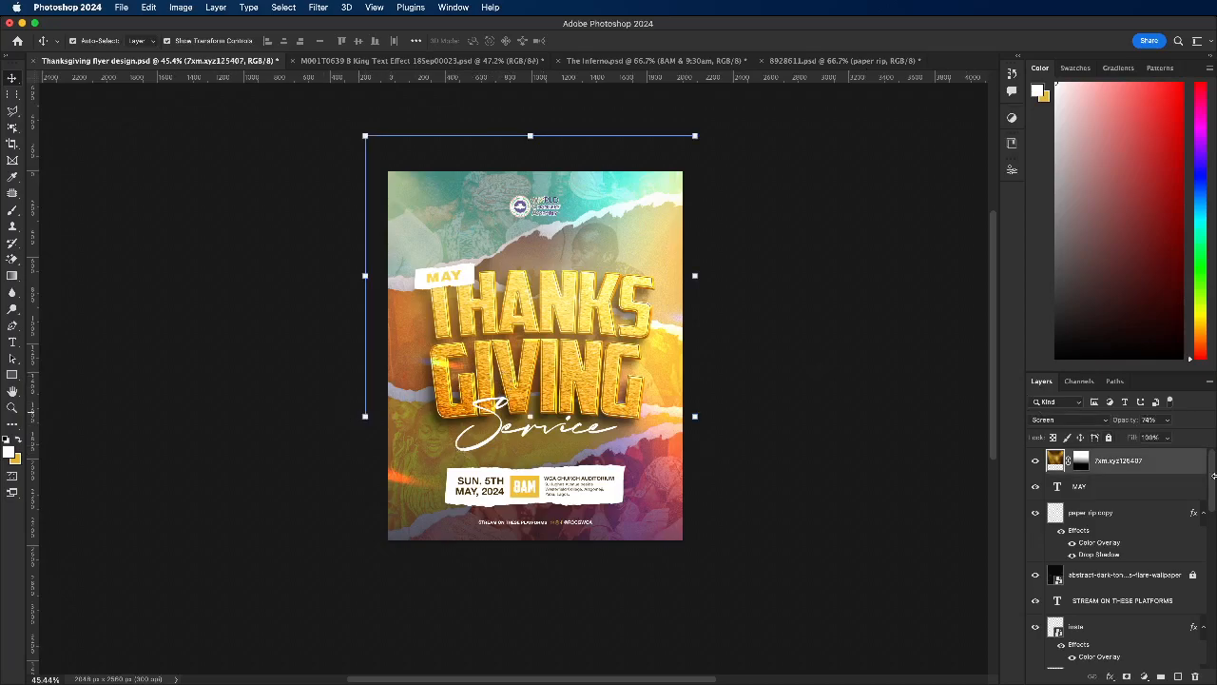
click(1106, 437)
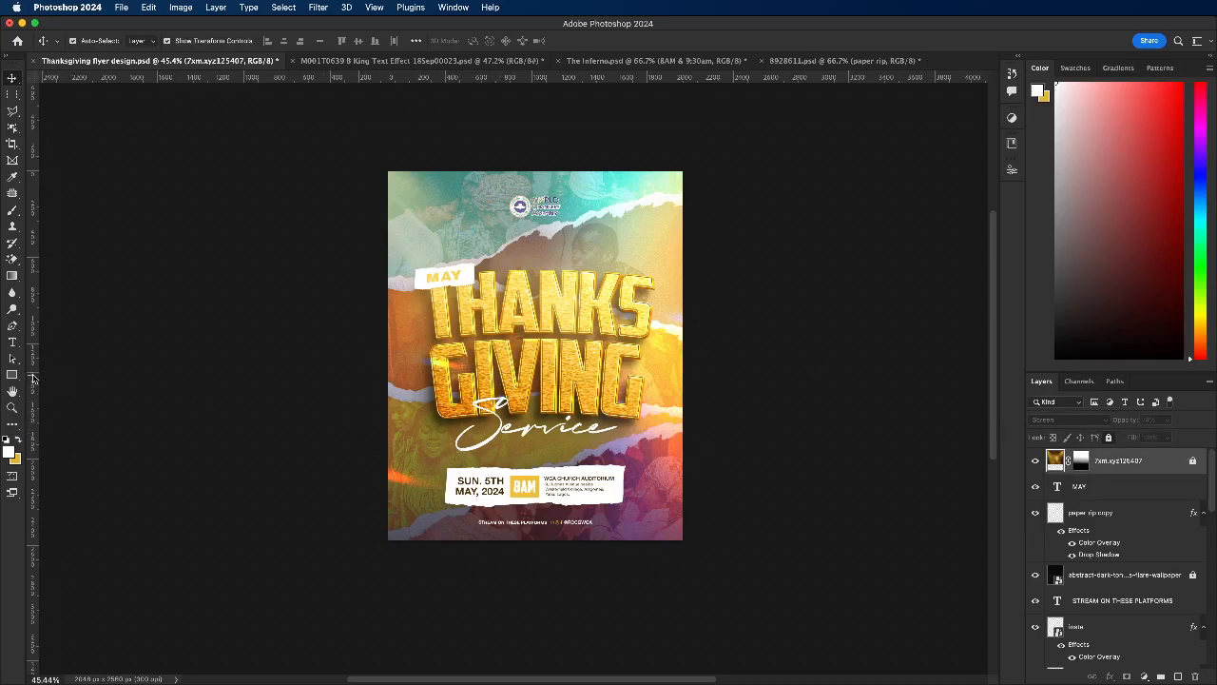
Step: Choose the Brush tool with gold as the foreground colour and add an empty layer above the light-beam layer
click(12, 225)
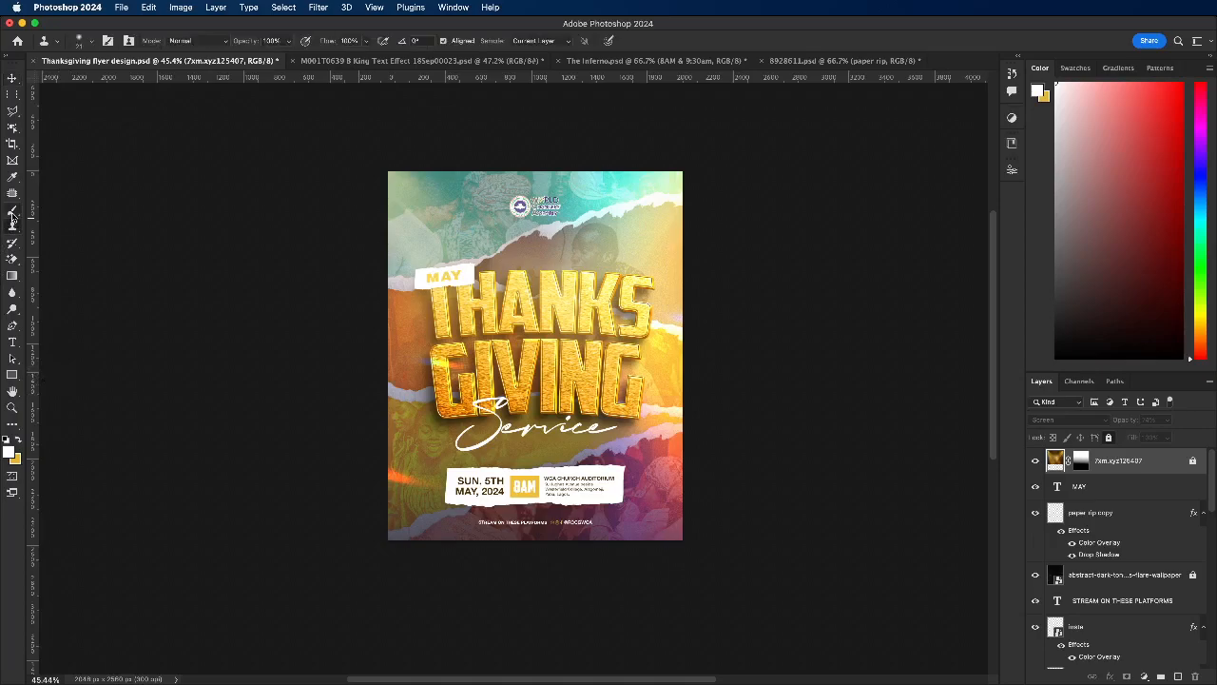
click(13, 210)
click(19, 440)
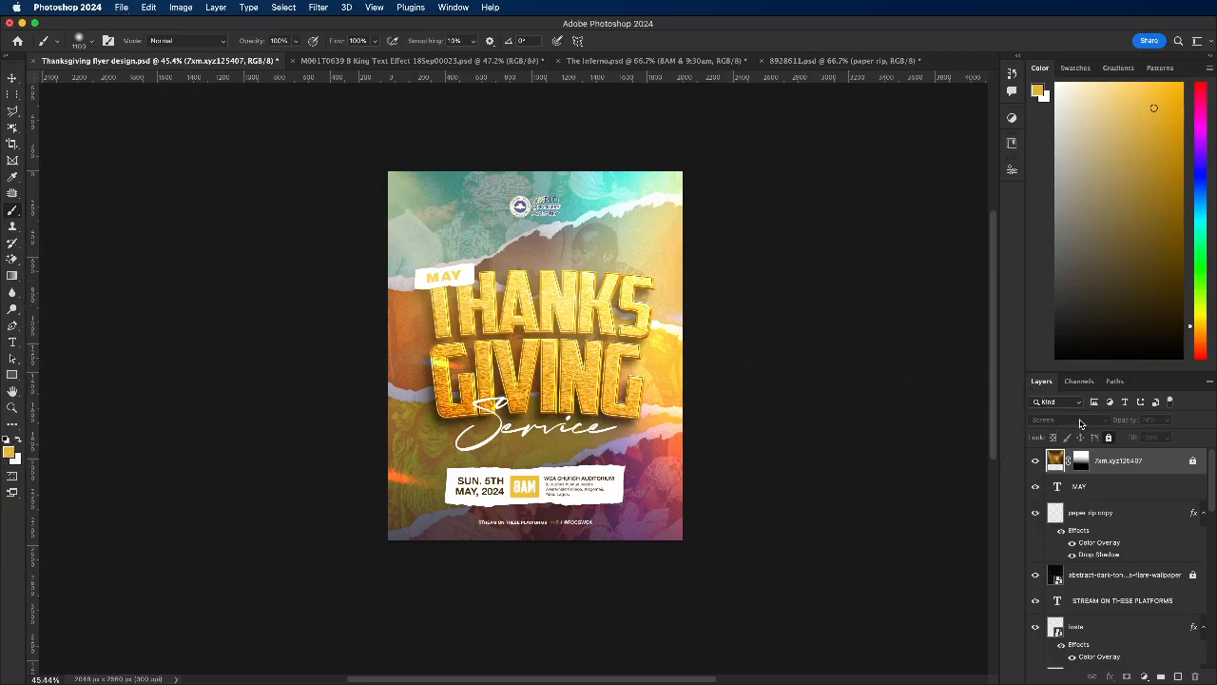
click(1178, 676)
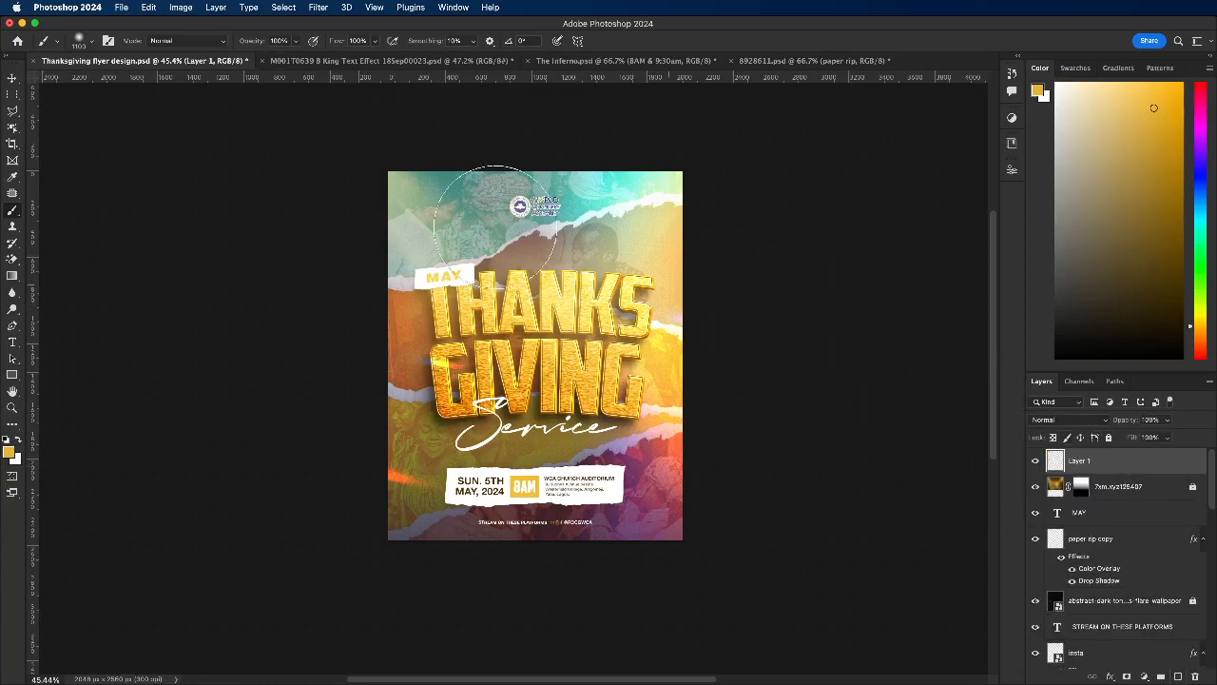
Step: Set the new layer's blend mode to Screen and dab a soft gold glow over the right end of the THANKSGIVING title
click(603, 339)
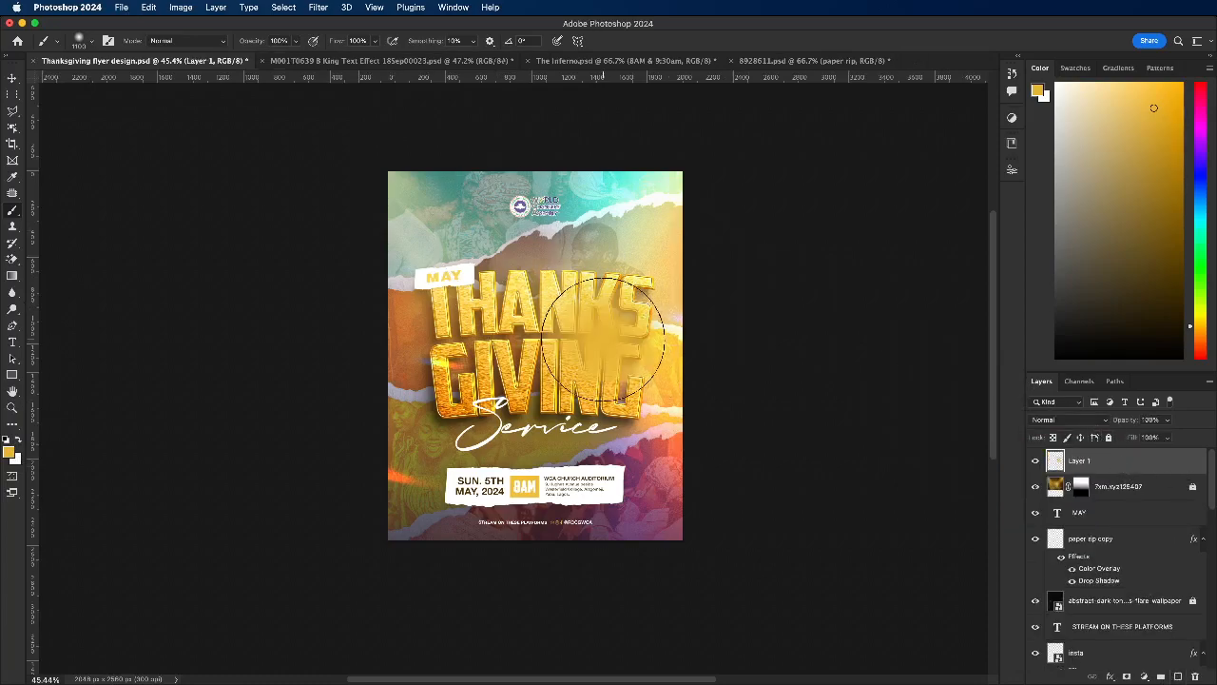
key(super+z)
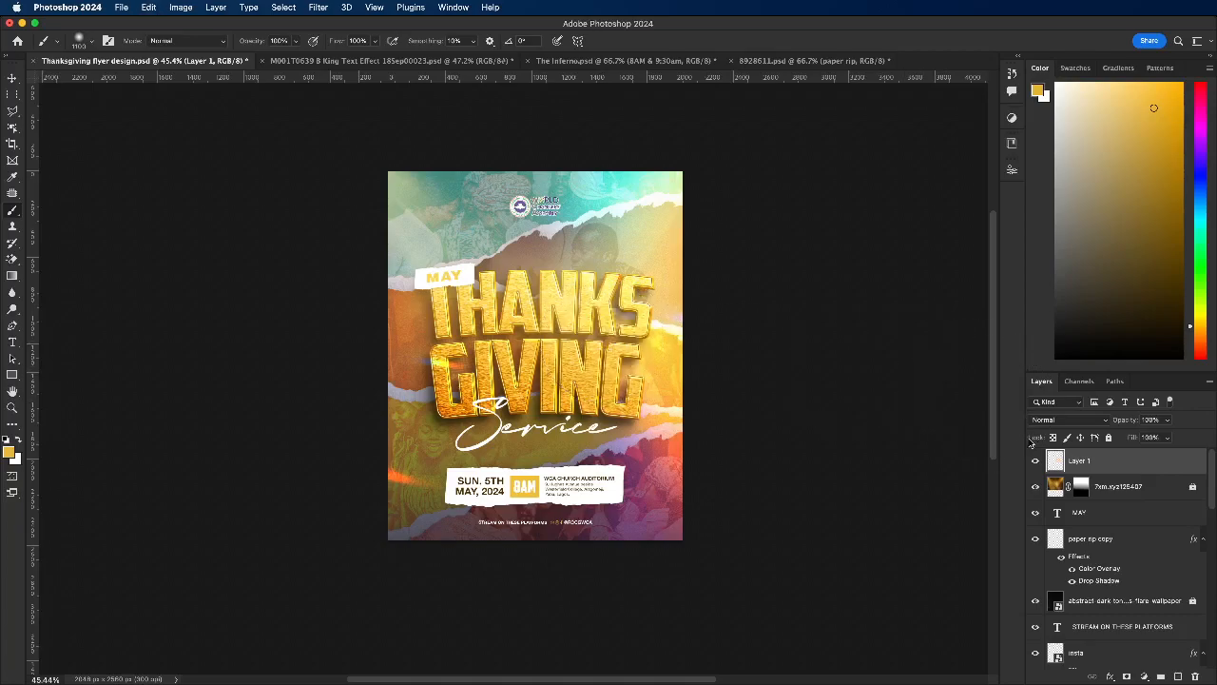
click(1066, 422)
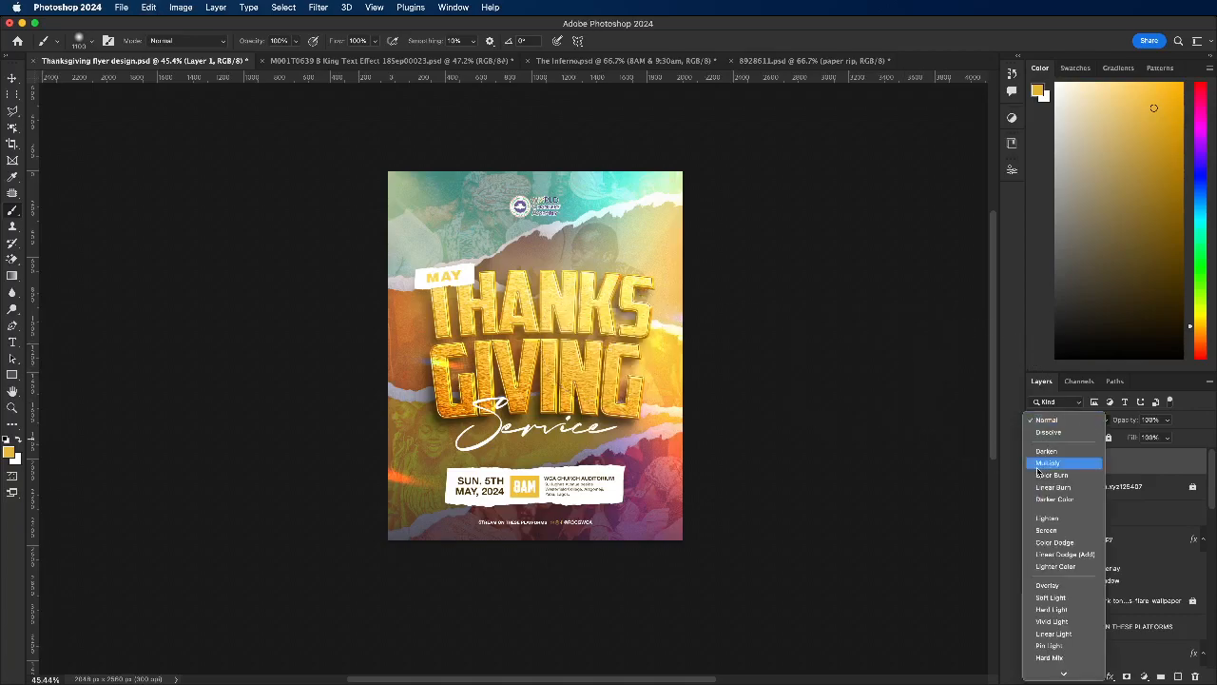
click(1077, 532)
click(609, 343)
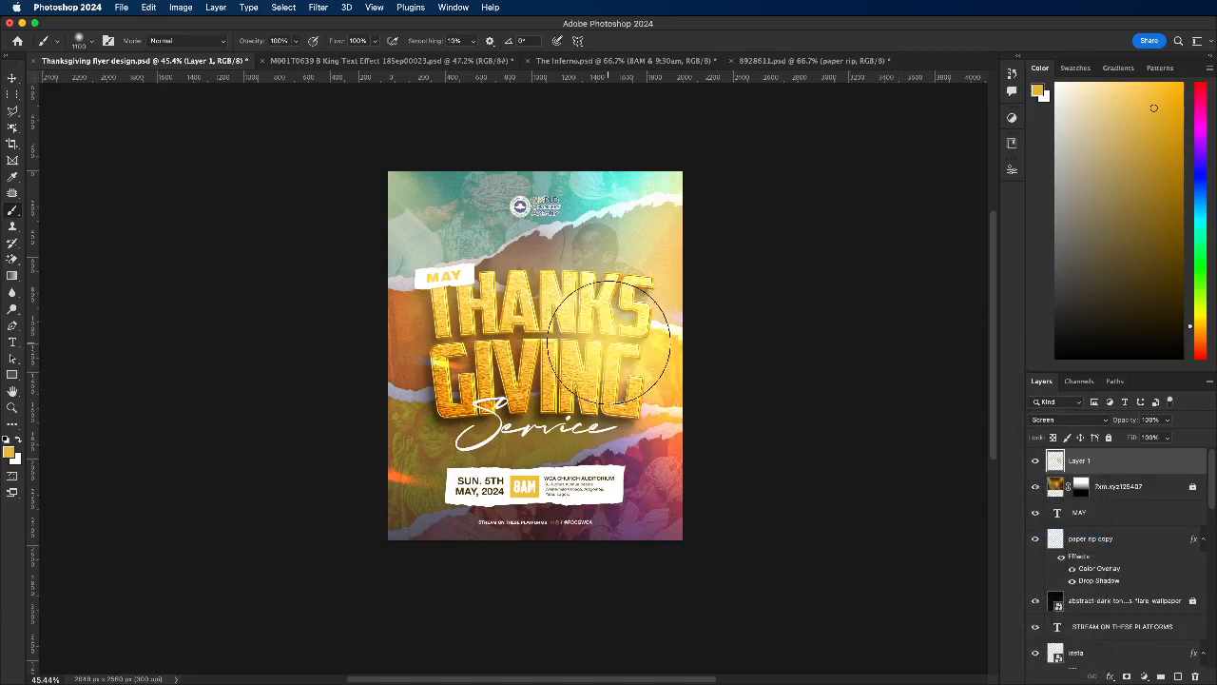
Step: Undo the last gold dab and set the brush's foreground colour to bright yellow ffd200
key(super+z)
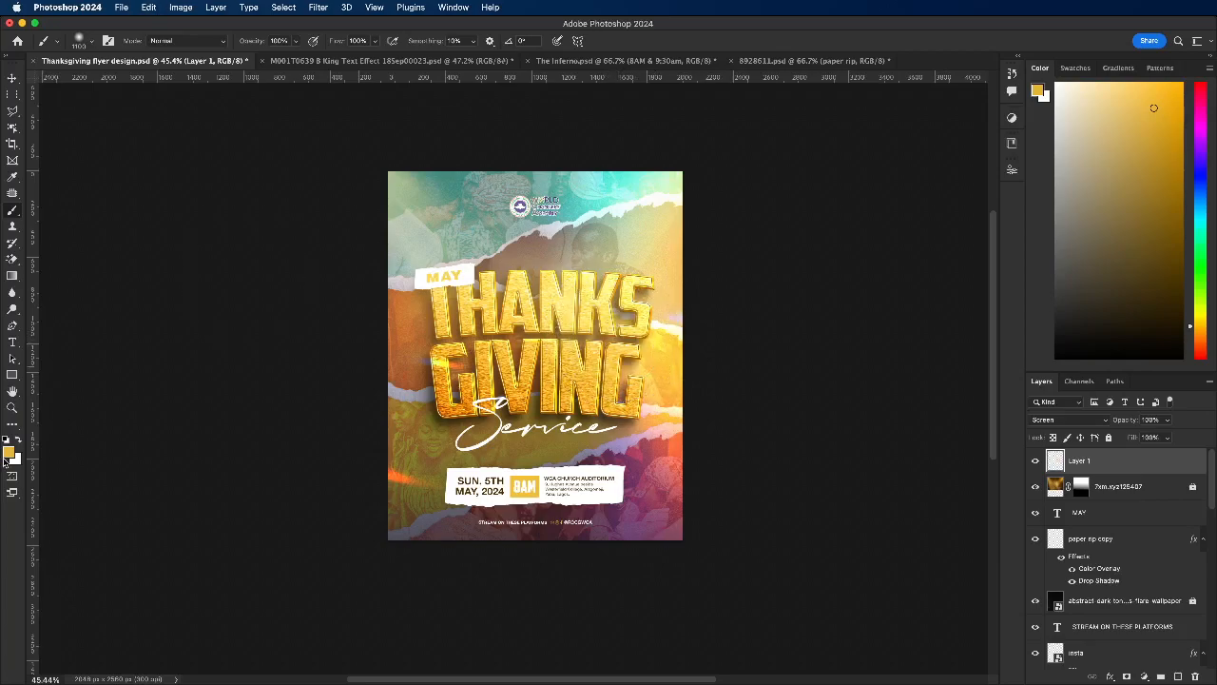
click(7, 453)
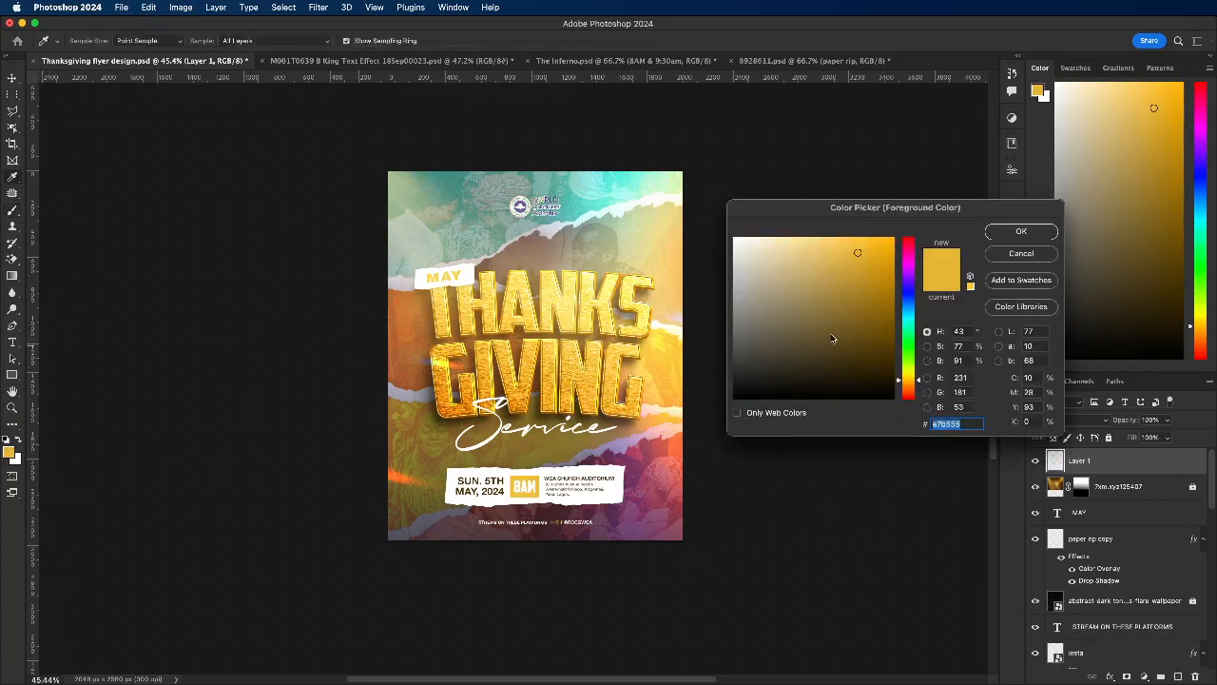
drag(933, 208, 936, 206)
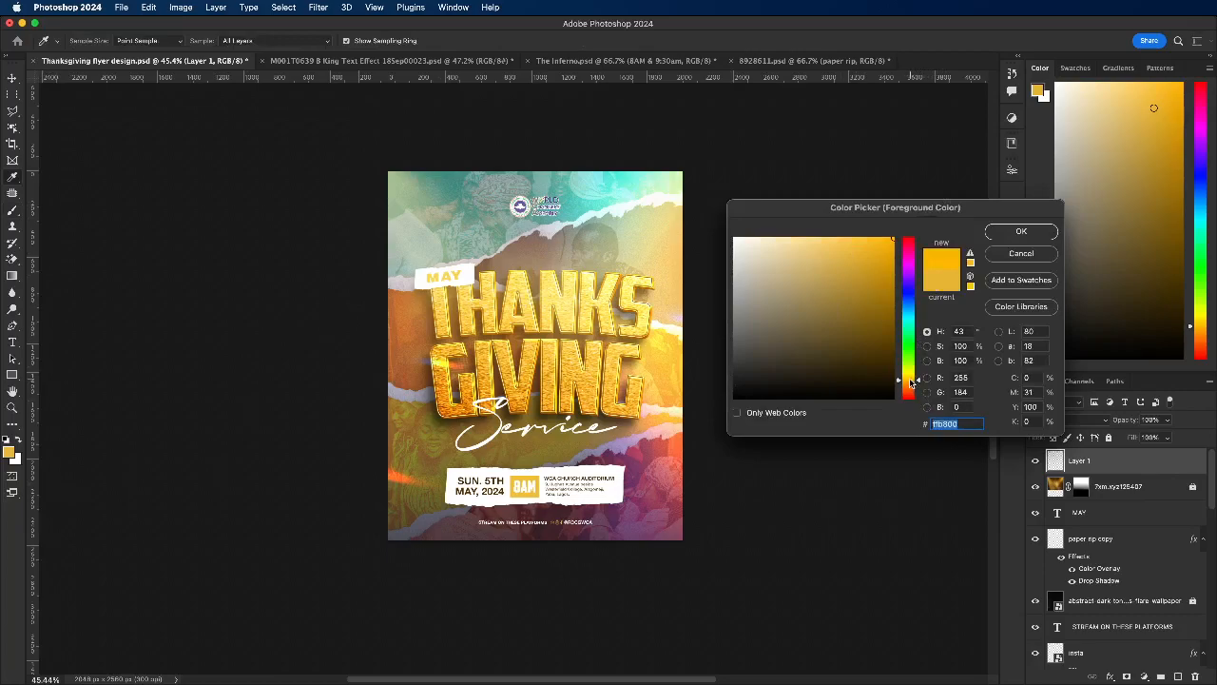
drag(911, 383, 913, 380)
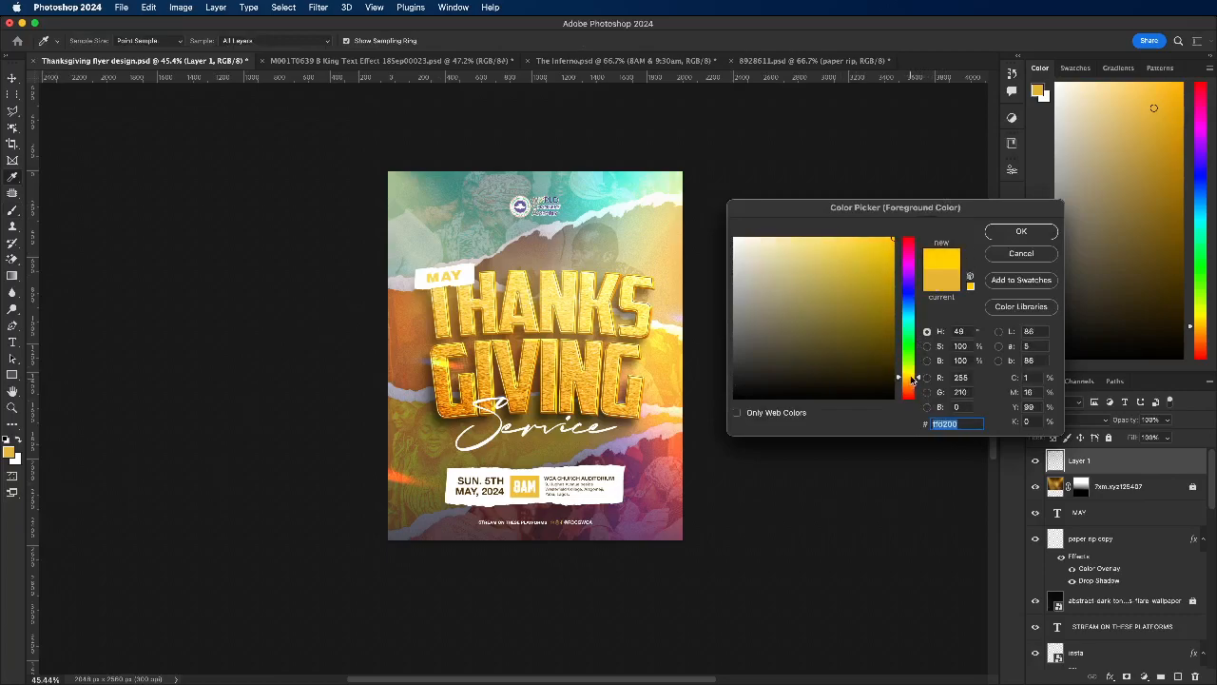
click(1022, 233)
key(b)
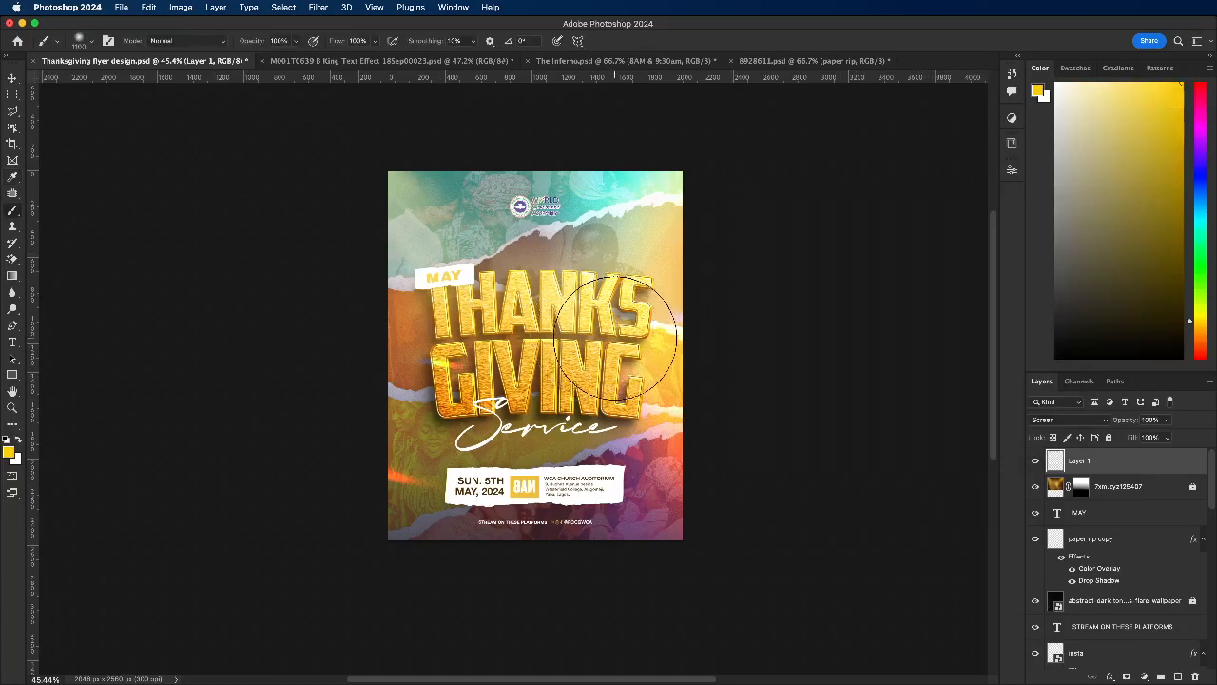
Step: Try soft bright-yellow glow dabs over the middle and left side of the title, and undo both
click(570, 350)
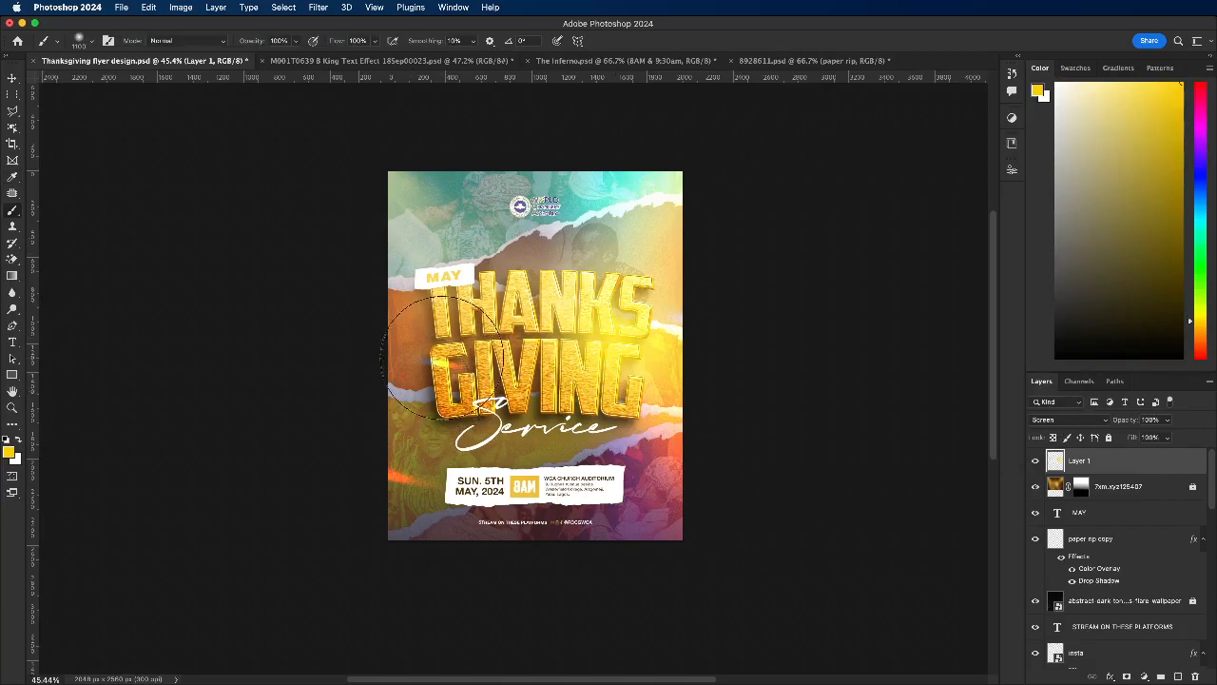
click(460, 355)
key(super+z)
key(super+z)
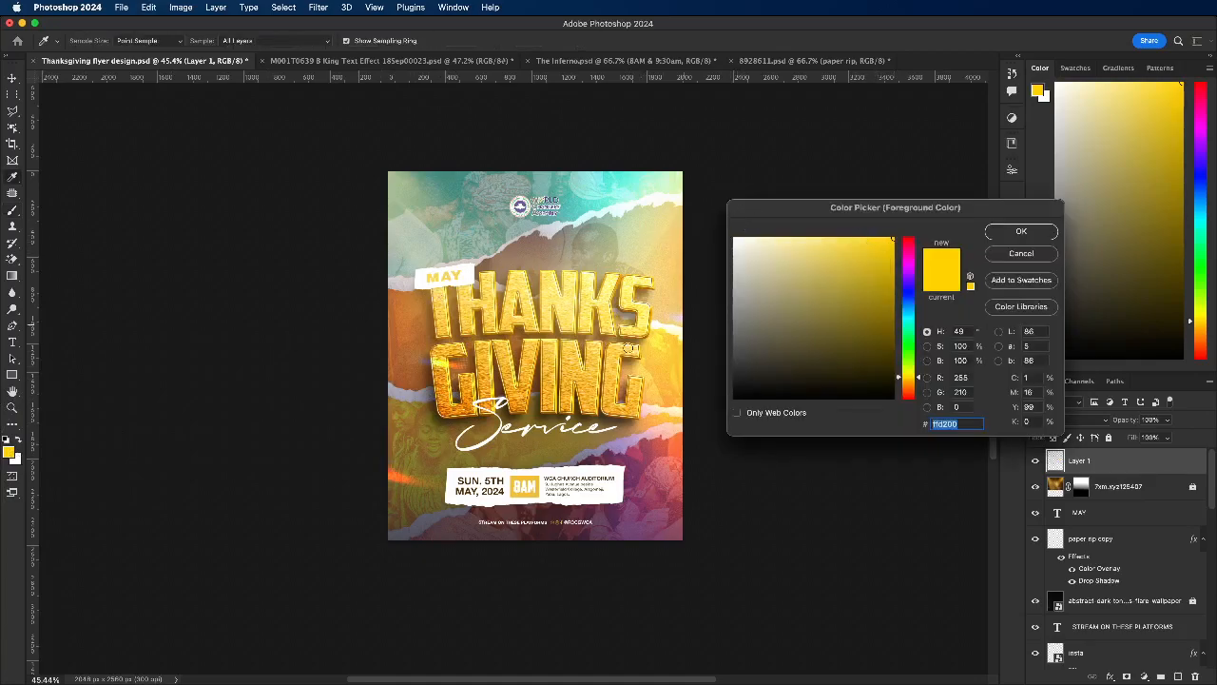
Step: Set the brush's foreground colour to a paler golden yellow
click(643, 342)
drag(879, 247, 838, 235)
click(1022, 233)
key(b)
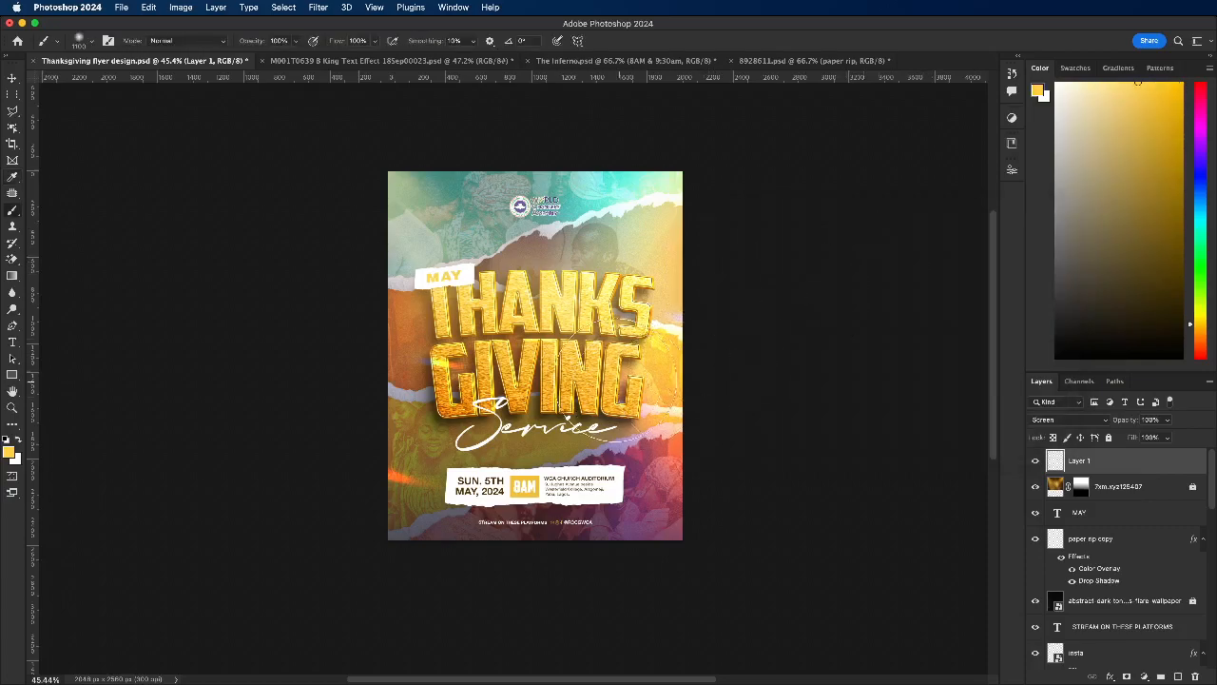
Step: Dab a soft pale-gold glow over the right end of THANKS on Layer 1, replacing a first dab placed higher
click(630, 275)
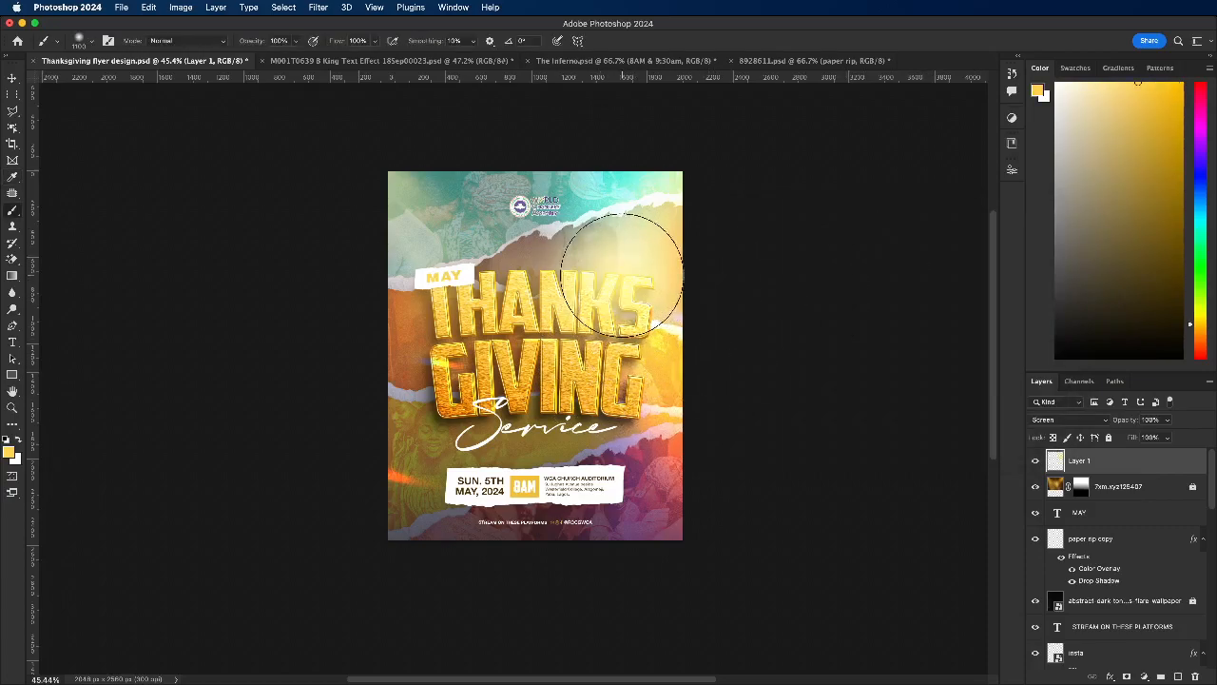
key(super+z)
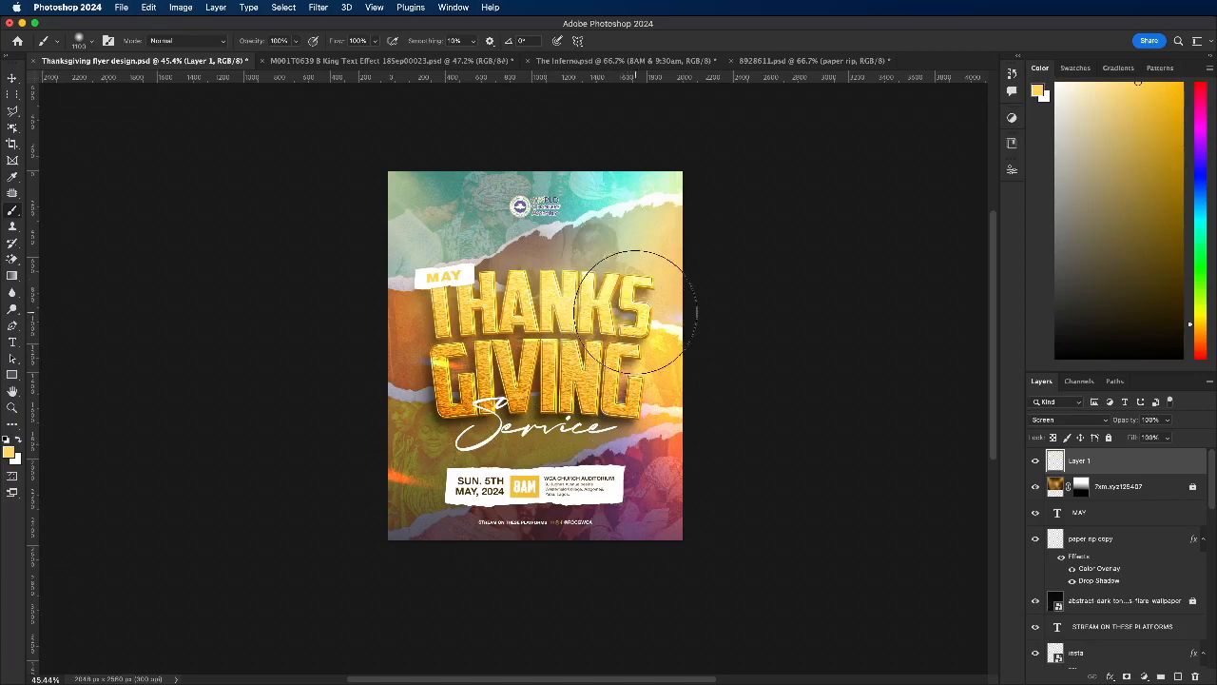
click(633, 302)
Step: Try glow dabs at several spots on the title's left side with different brush sizes, undoing each one
click(459, 369)
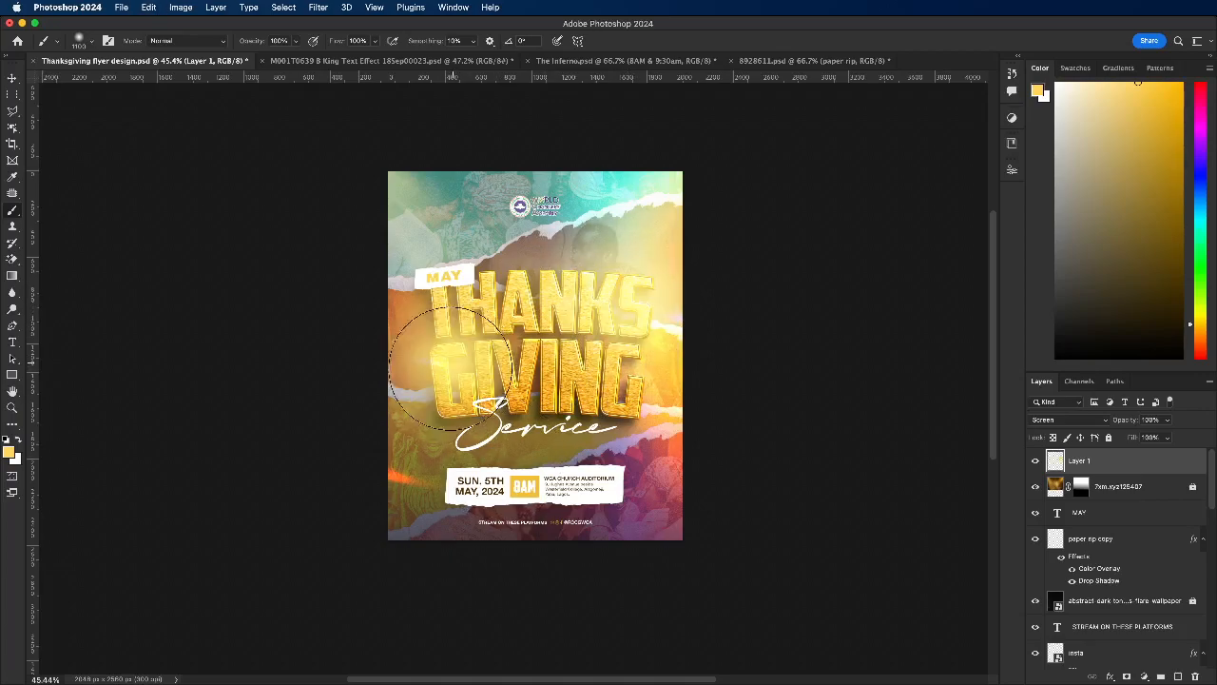
key(super+z)
click(451, 271)
key(super+z)
key(bracketright)
key(bracketright)
key(bracketright)
key(bracketright)
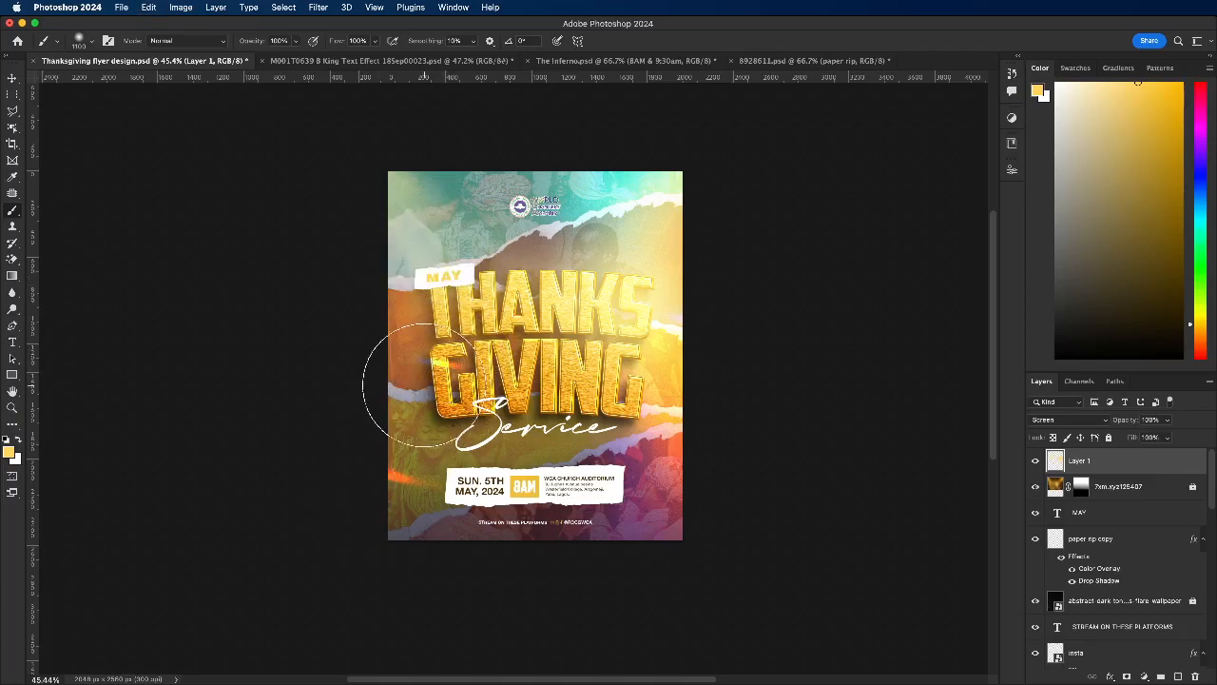
click(395, 380)
key(super+z)
Step: Adjust the brush size and dab a soft pale-gold glow over the left end of GIVING
key(bracketleft)
key(bracketleft)
key(bracketleft)
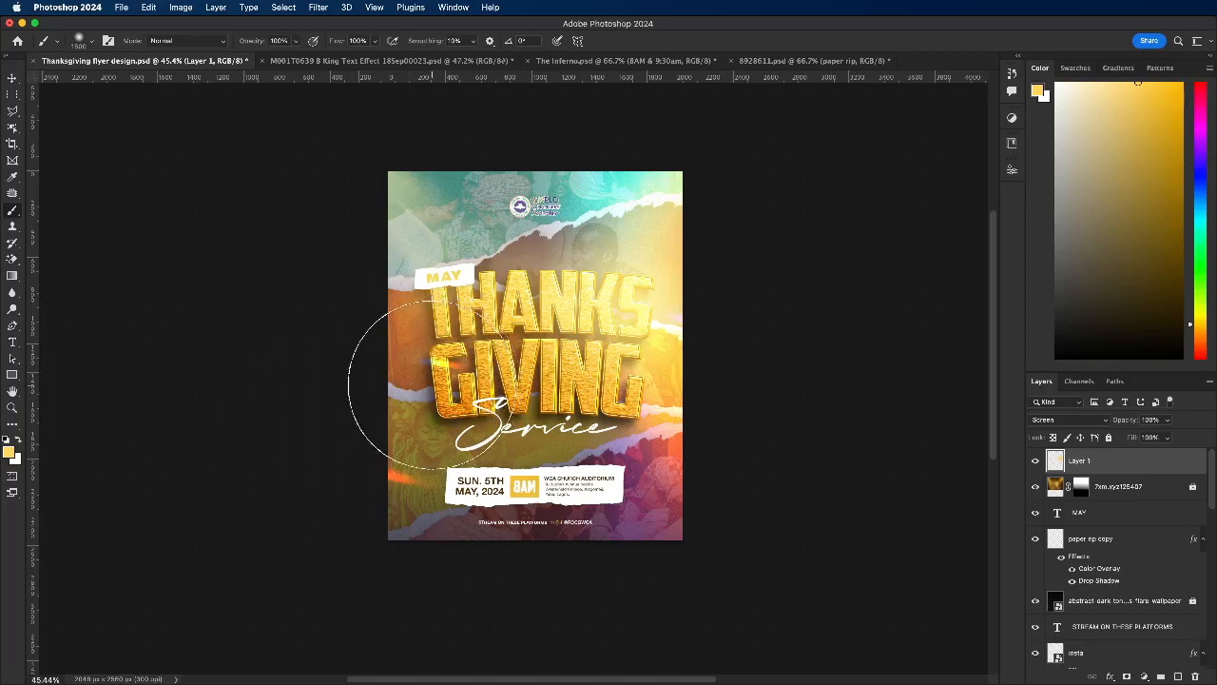
click(431, 382)
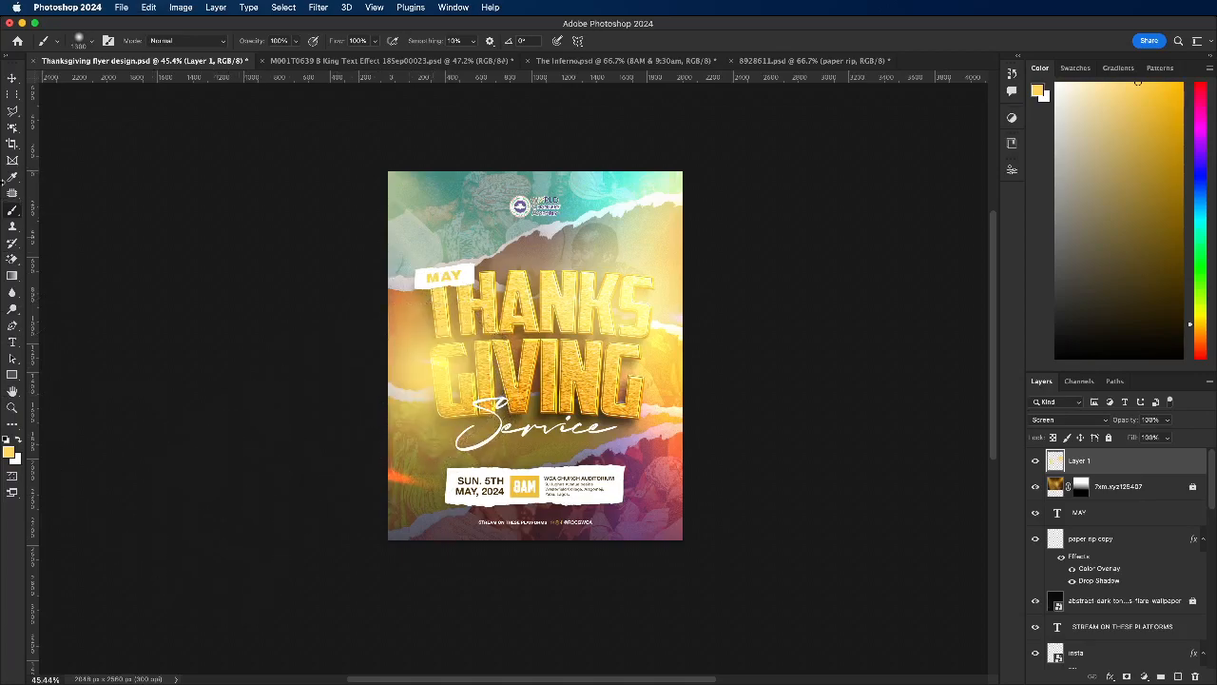
Step: Keep Layer 1 on Screen, reduce its opacity to 74%, and compare the flyer with and without the light-beam layer
click(13, 78)
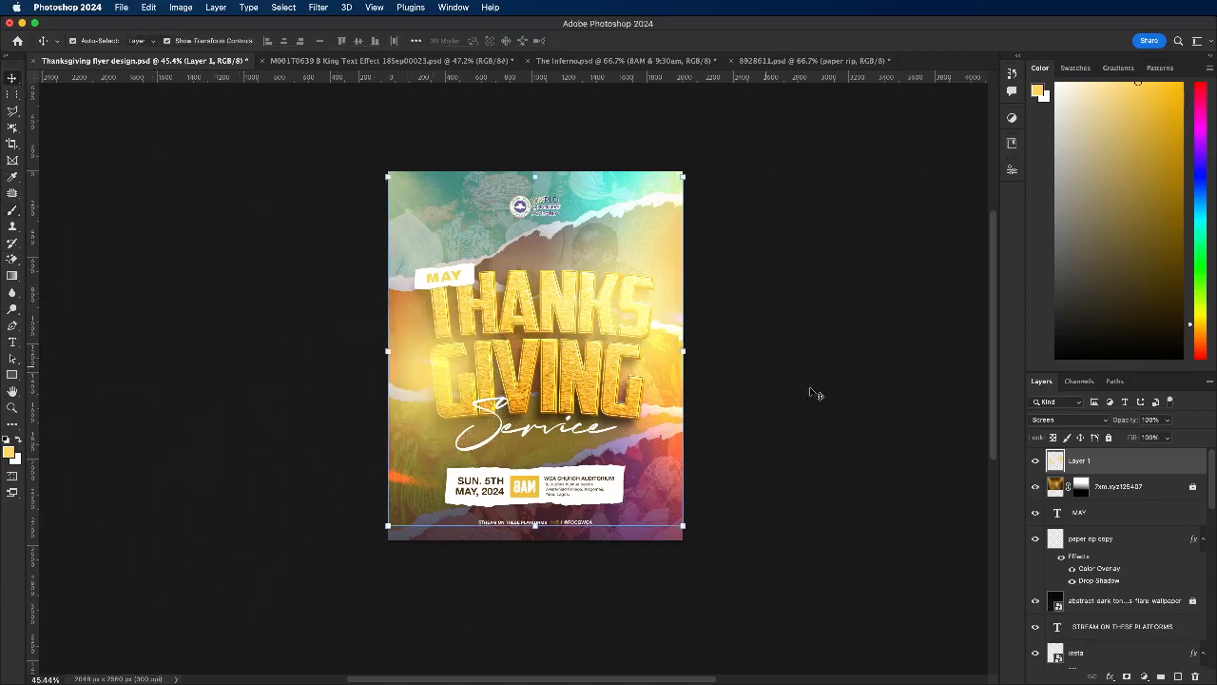
click(1087, 420)
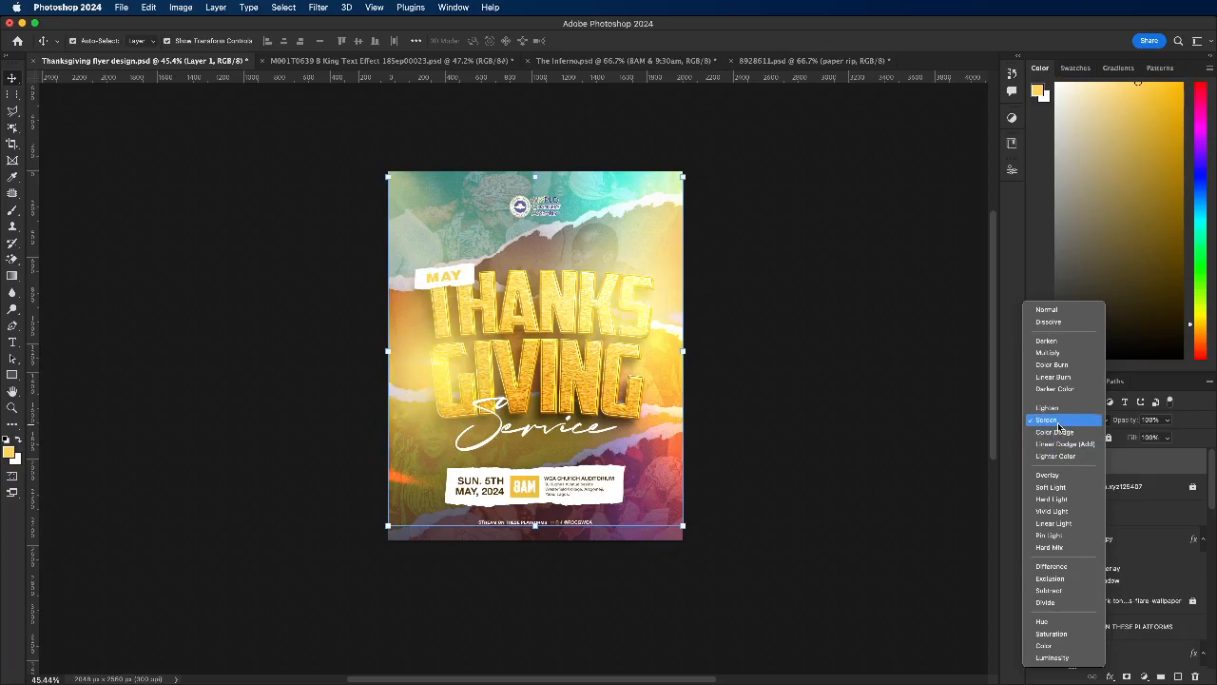
click(1059, 424)
click(1169, 421)
click(1153, 437)
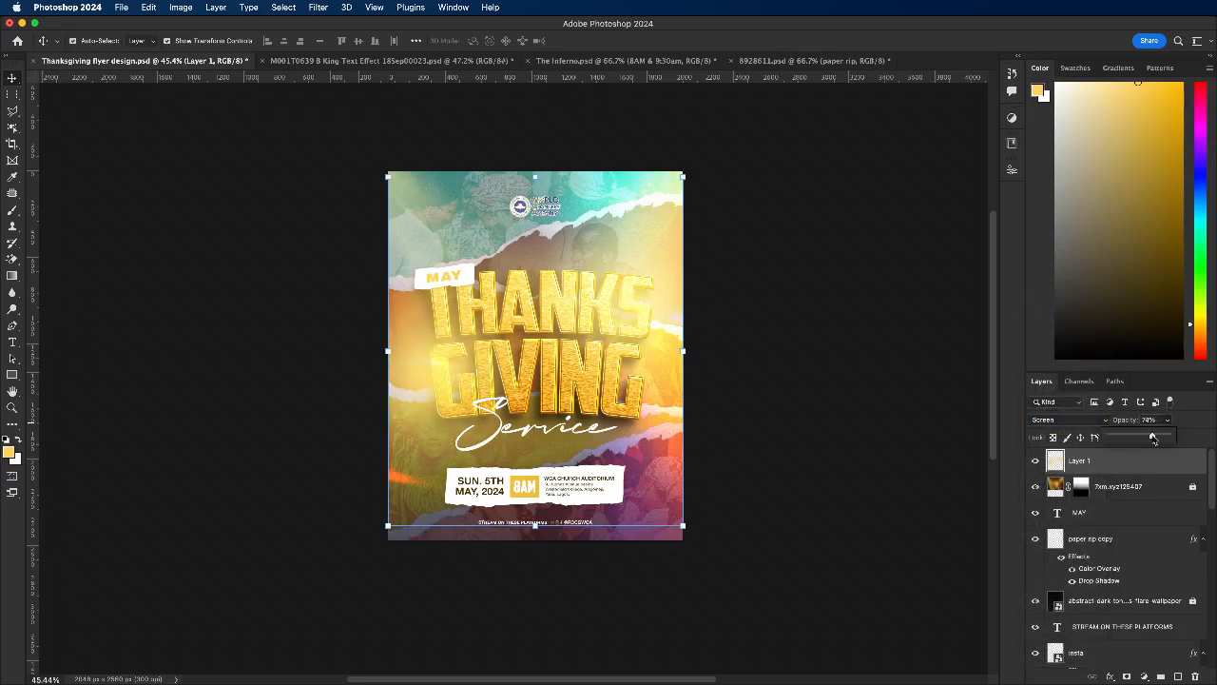
click(1034, 490)
click(1033, 490)
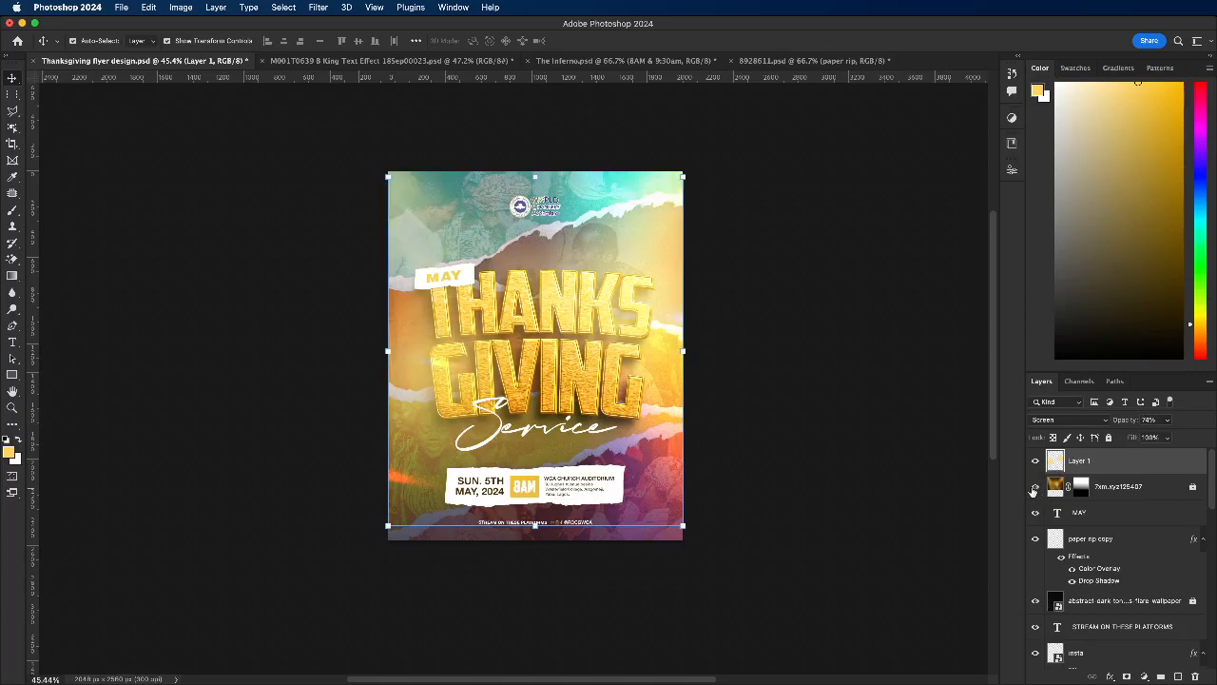
click(835, 420)
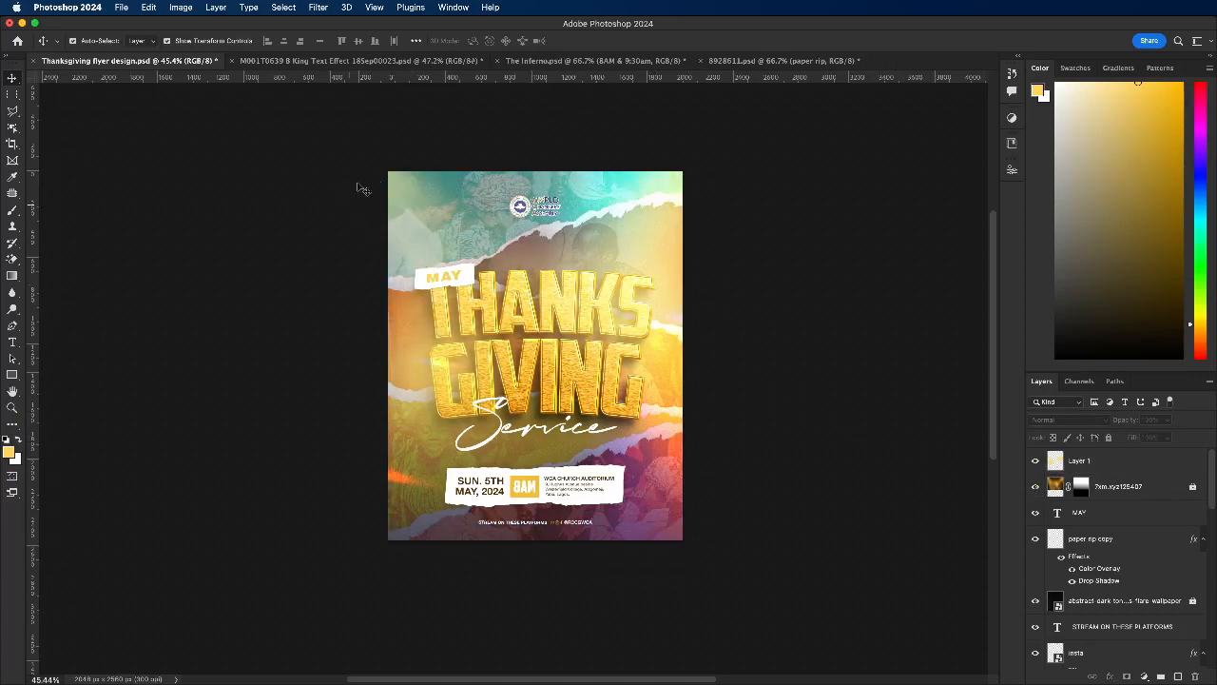
Step: Unlock the light-beam layer 7xm.xyz125407, enlarge it further past the flyer's upper edge, and hide it
click(1174, 491)
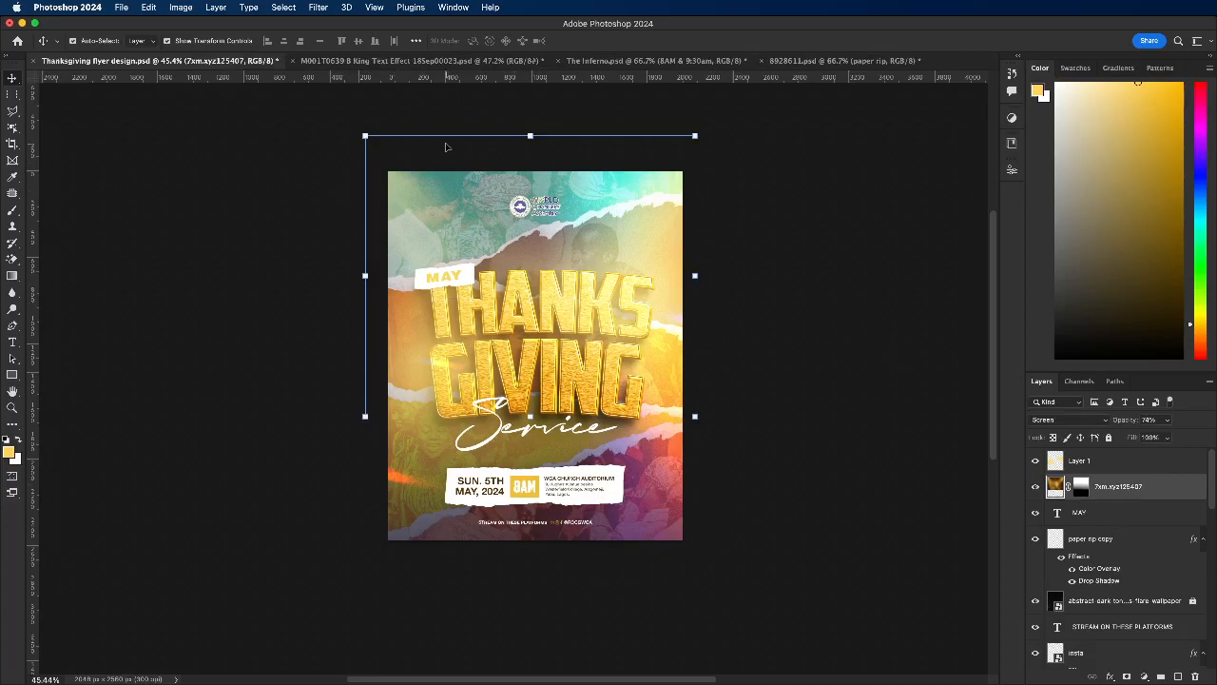
drag(530, 136, 530, 105)
key(Return)
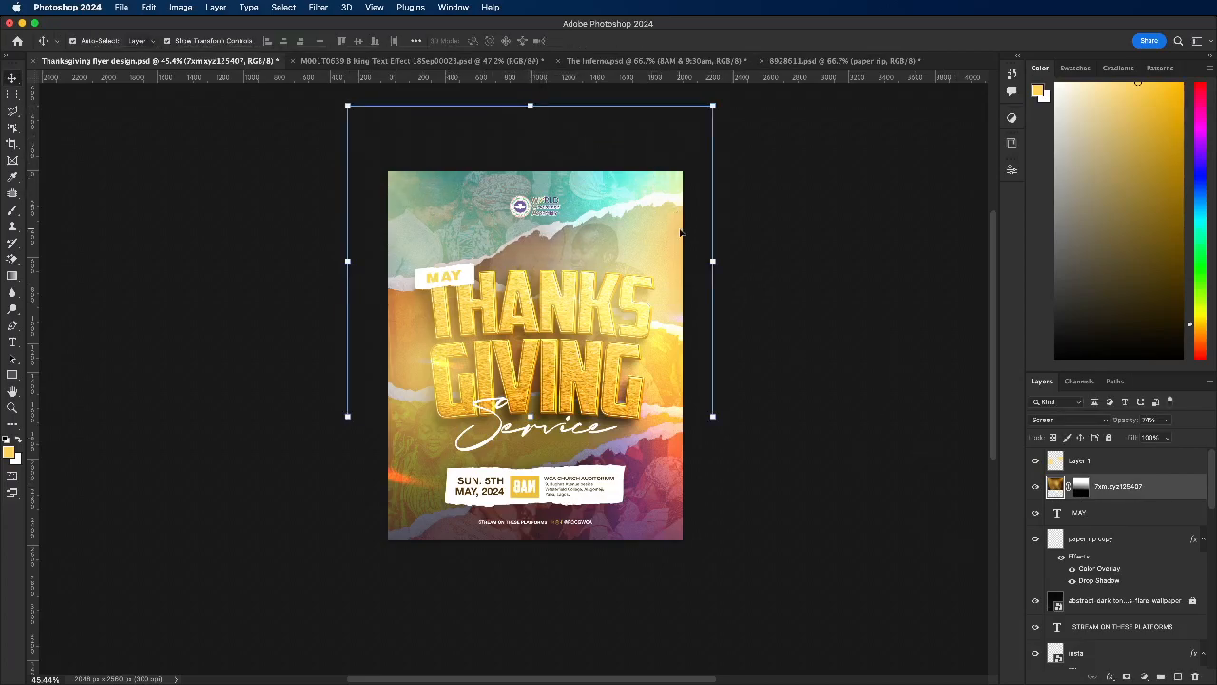
click(1036, 487)
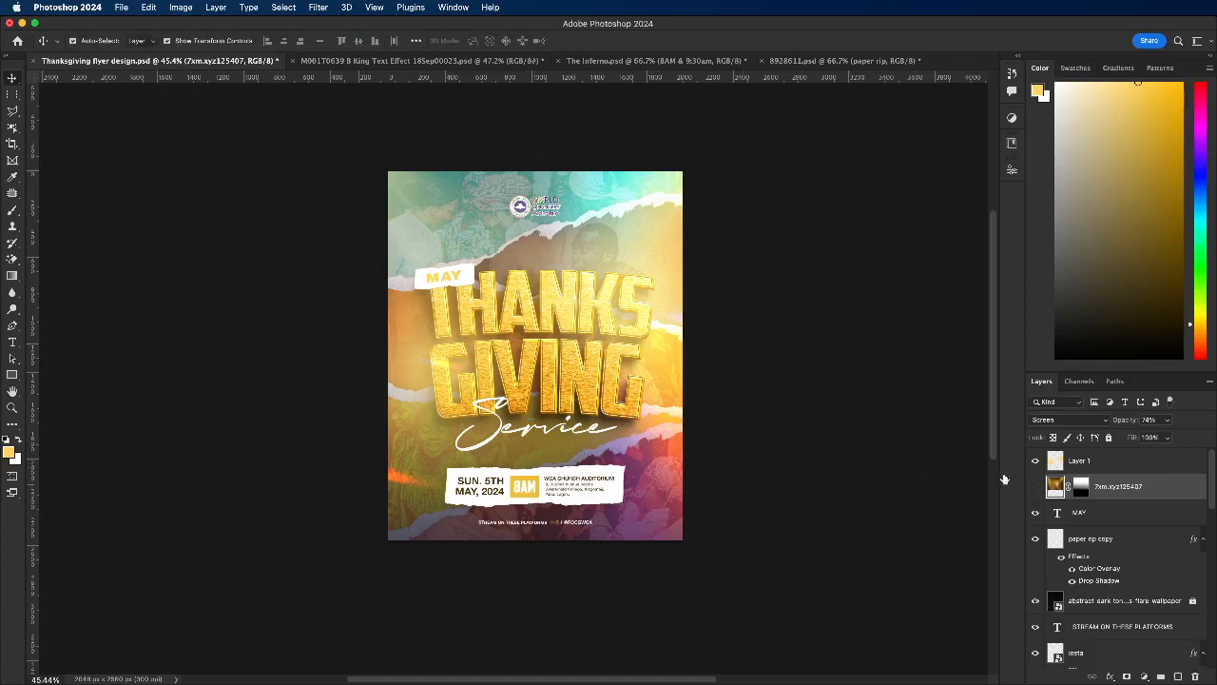
click(850, 315)
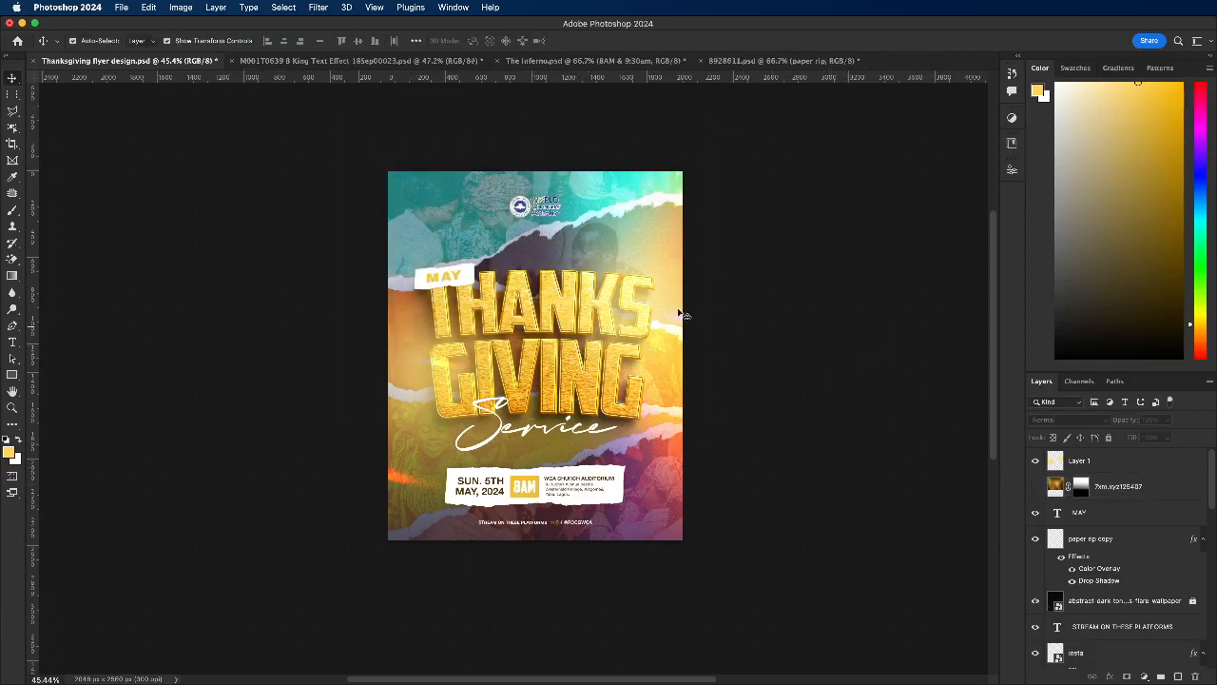
Step: Set Layer 1's opacity to 100% and delete the hidden light-beam layer 7xm.xyz125407
click(1140, 460)
click(1169, 421)
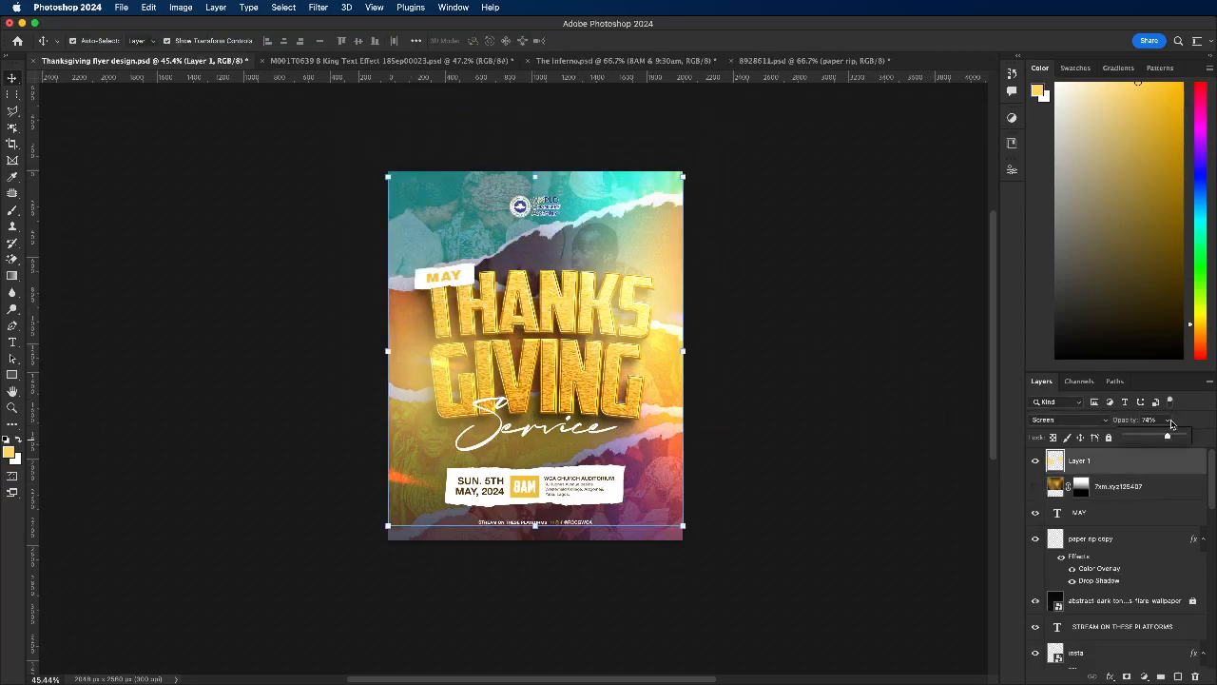
drag(1176, 436, 1195, 438)
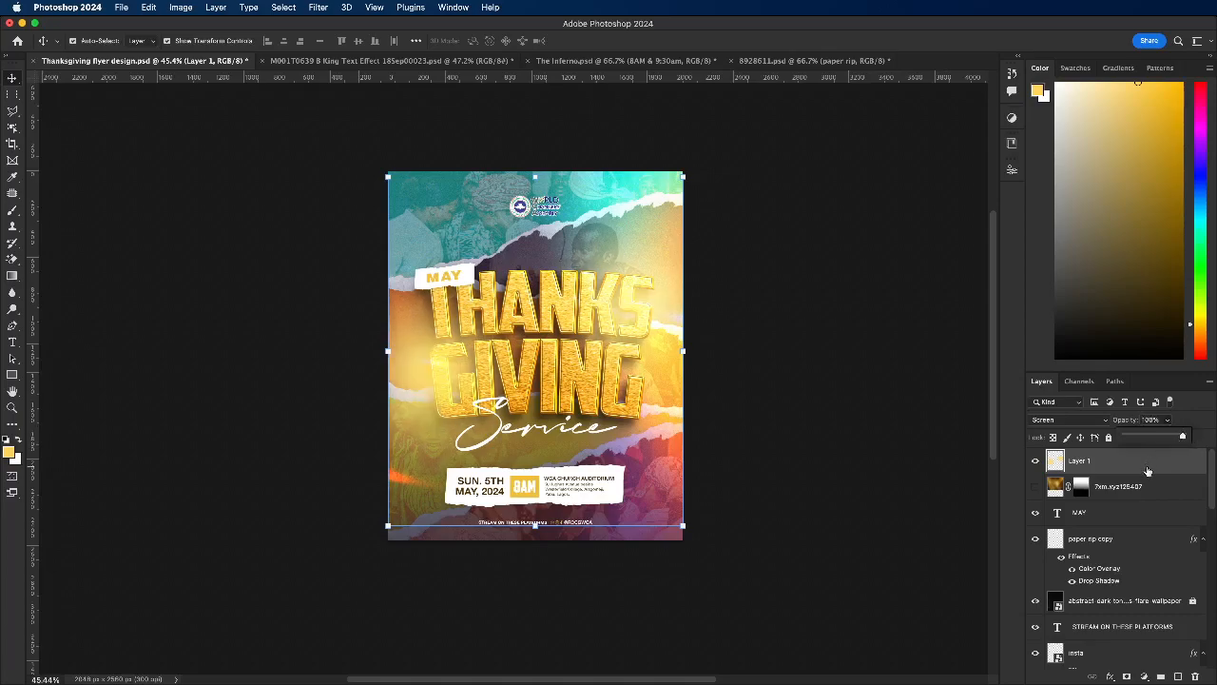
click(1138, 489)
key(BackSpace)
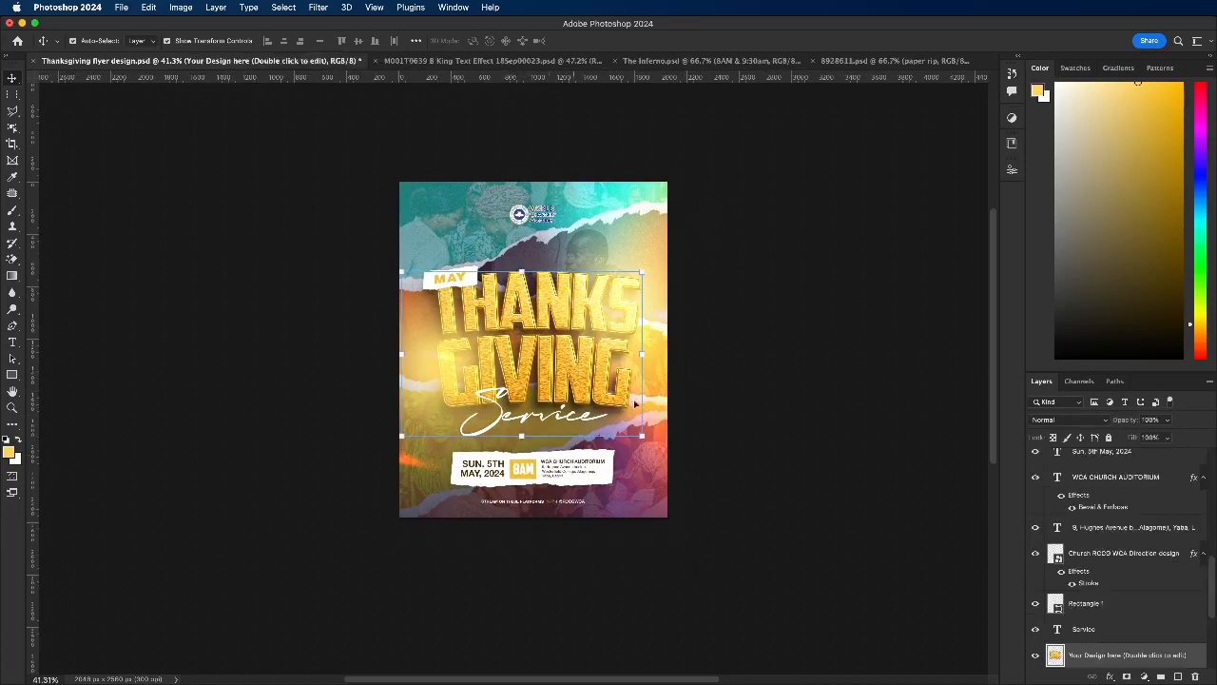
click(1109, 677)
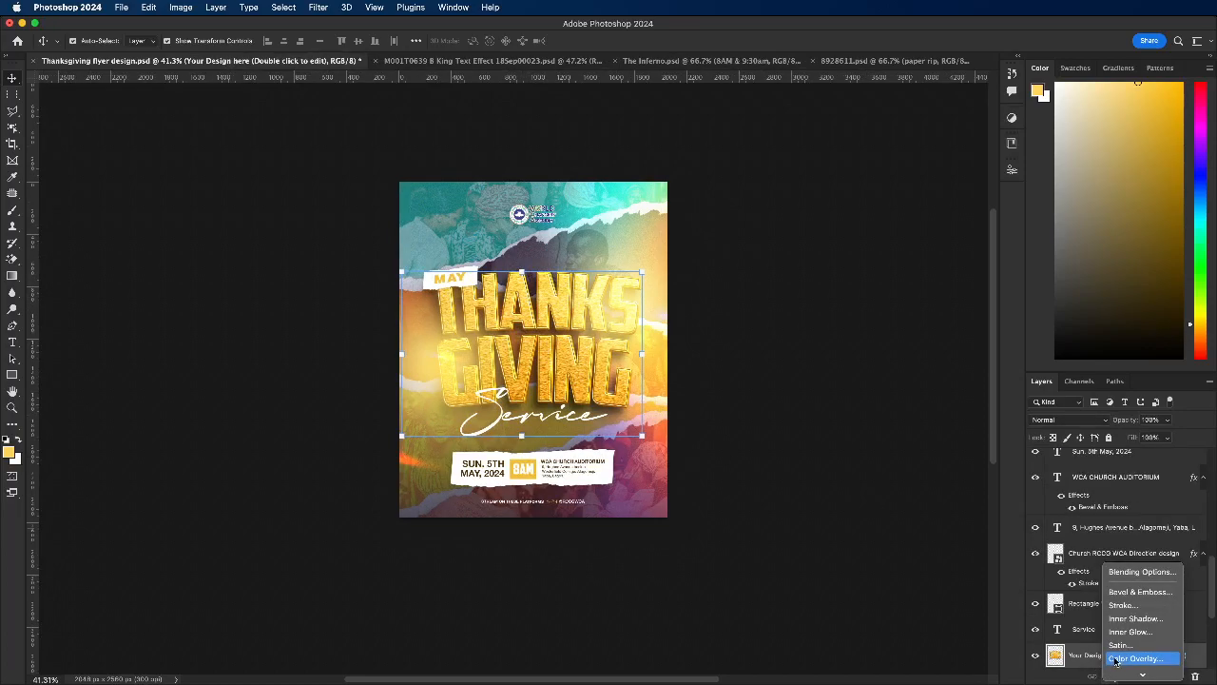
click(1120, 565)
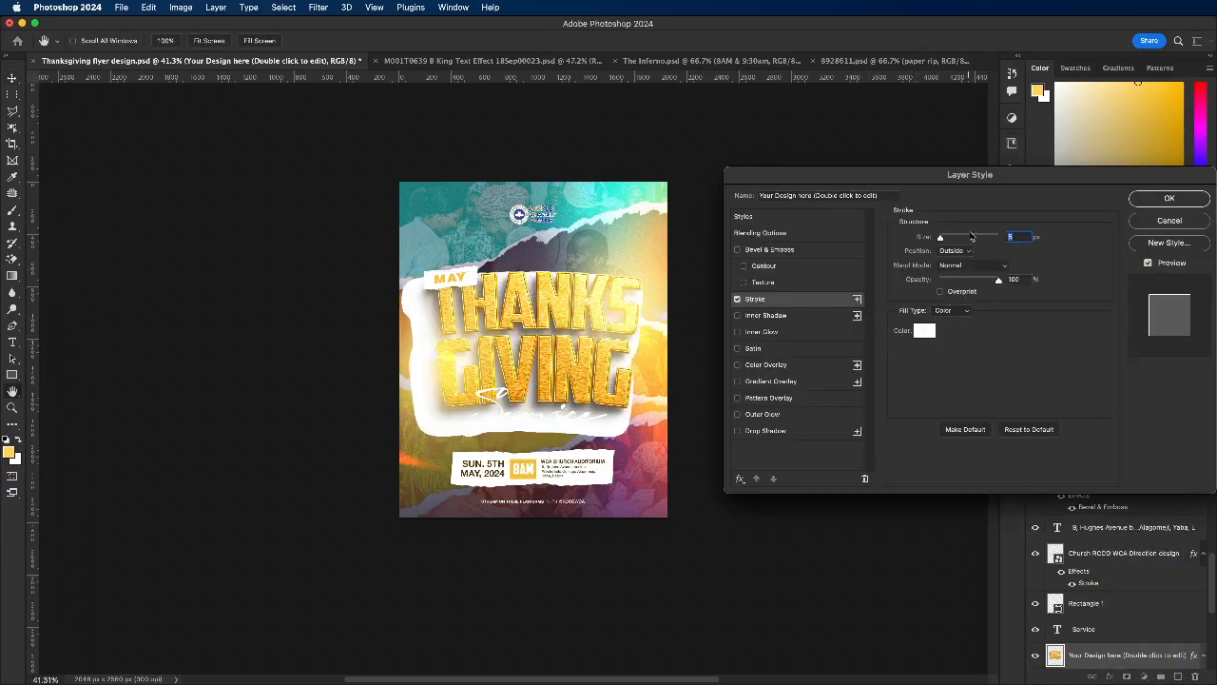
click(1170, 221)
Step: Save the flyer document and review the whole design
key(super+s)
scroll(565, 486, up, 2)
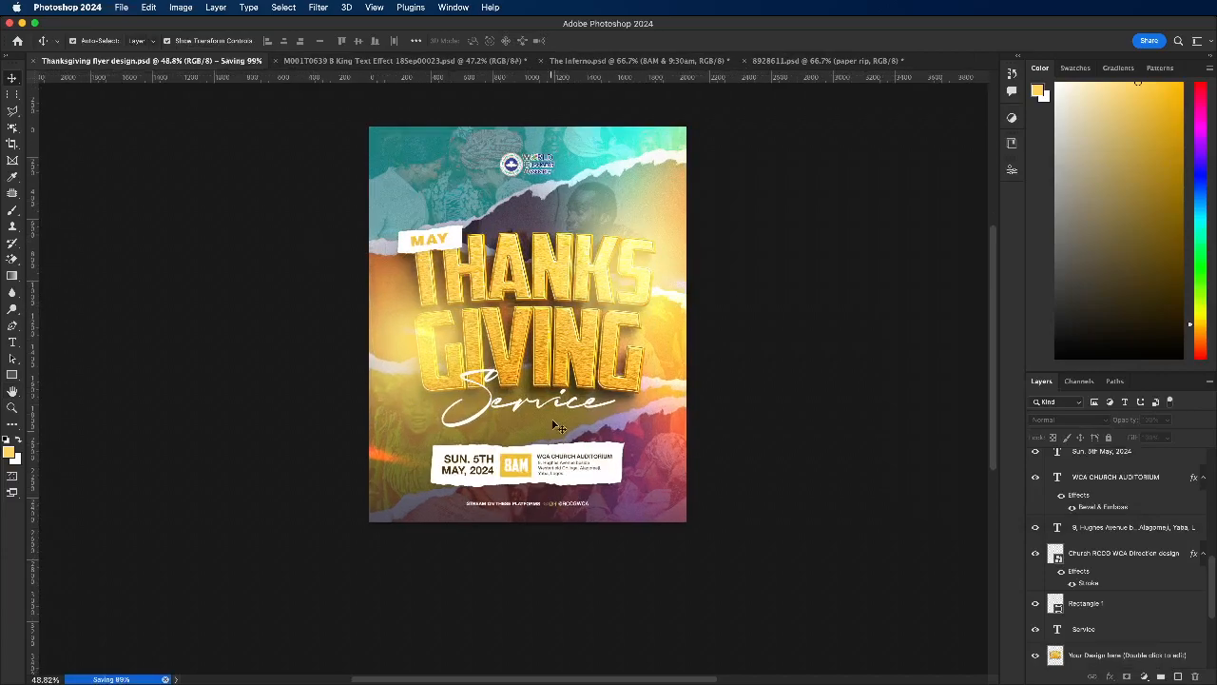
scroll(558, 416, down, 2)
scroll(559, 415, up, 1)
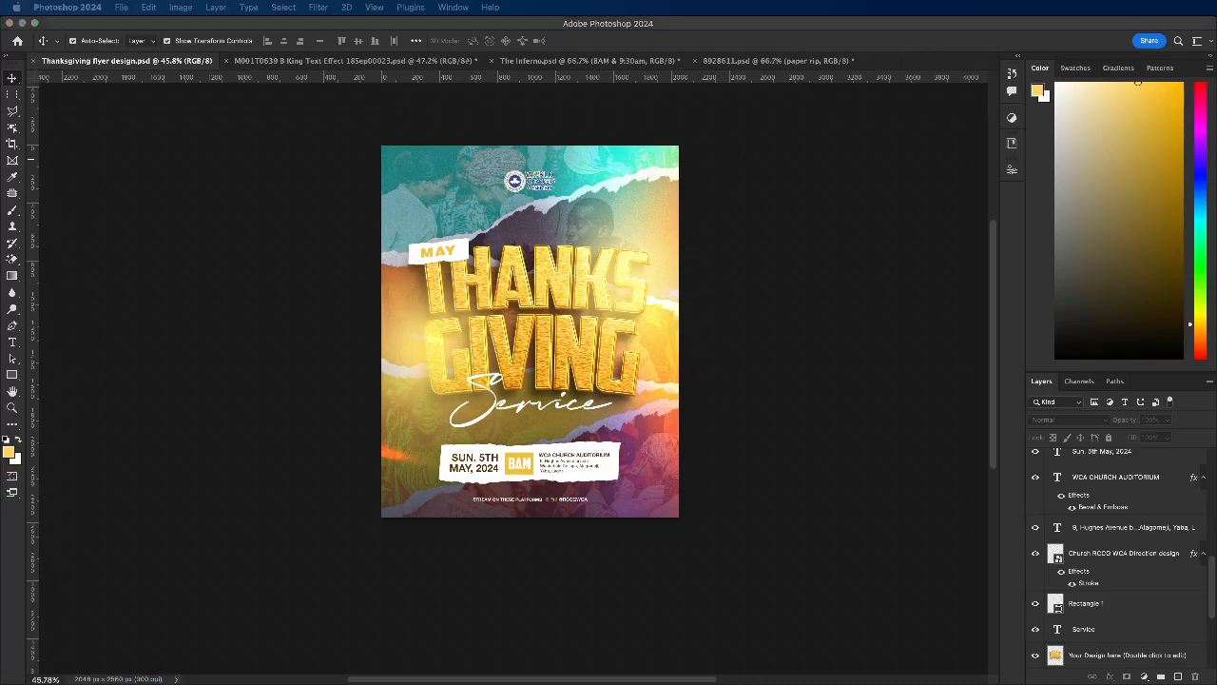
Step: Move the abstract-dark-tone-lens-flare-wallpaper layer to the top of the layer stack, above Layer 1
scroll(1127, 554, down, 5)
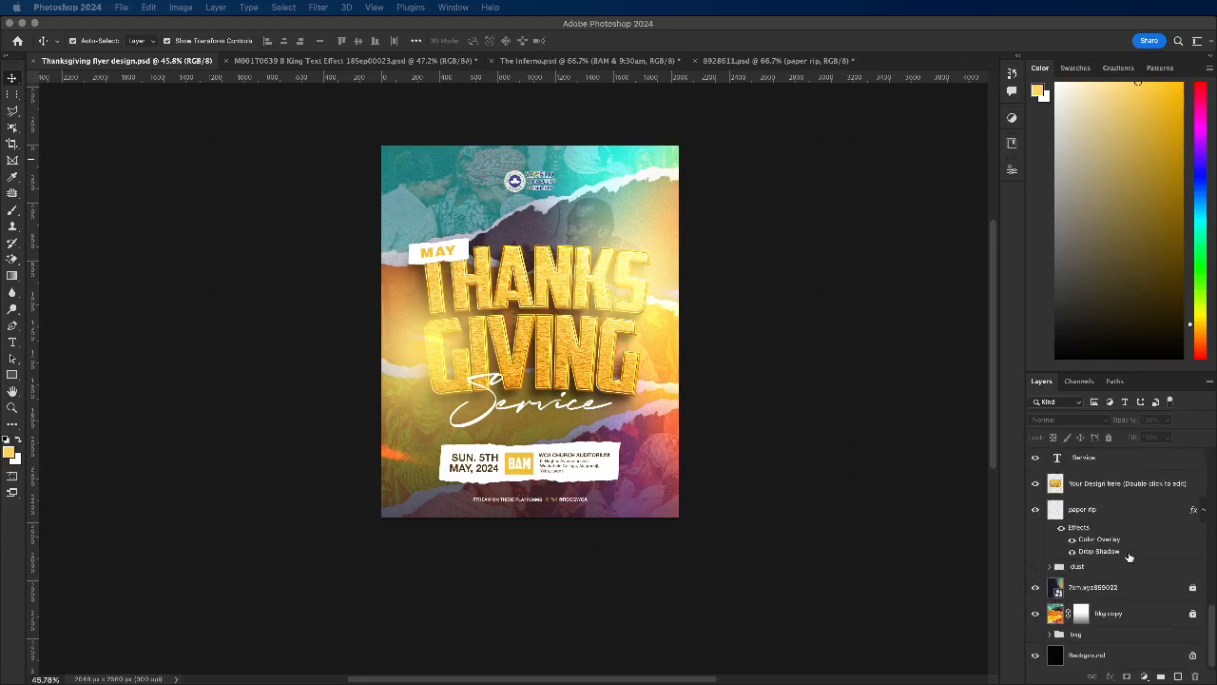
scroll(1129, 557, up, 10)
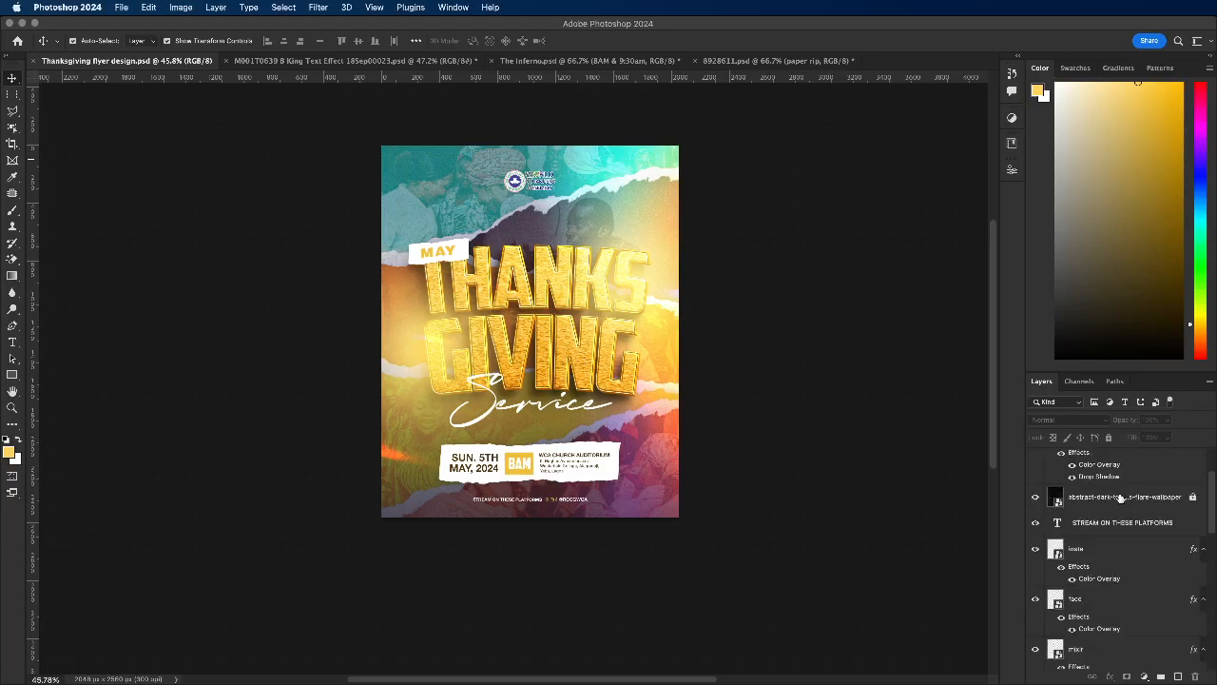
scroll(1128, 504, up, 3)
mouse_move(1128, 576)
mouse_down()
mouse_move(1151, 581)
mouse_move(1133, 461)
mouse_up()
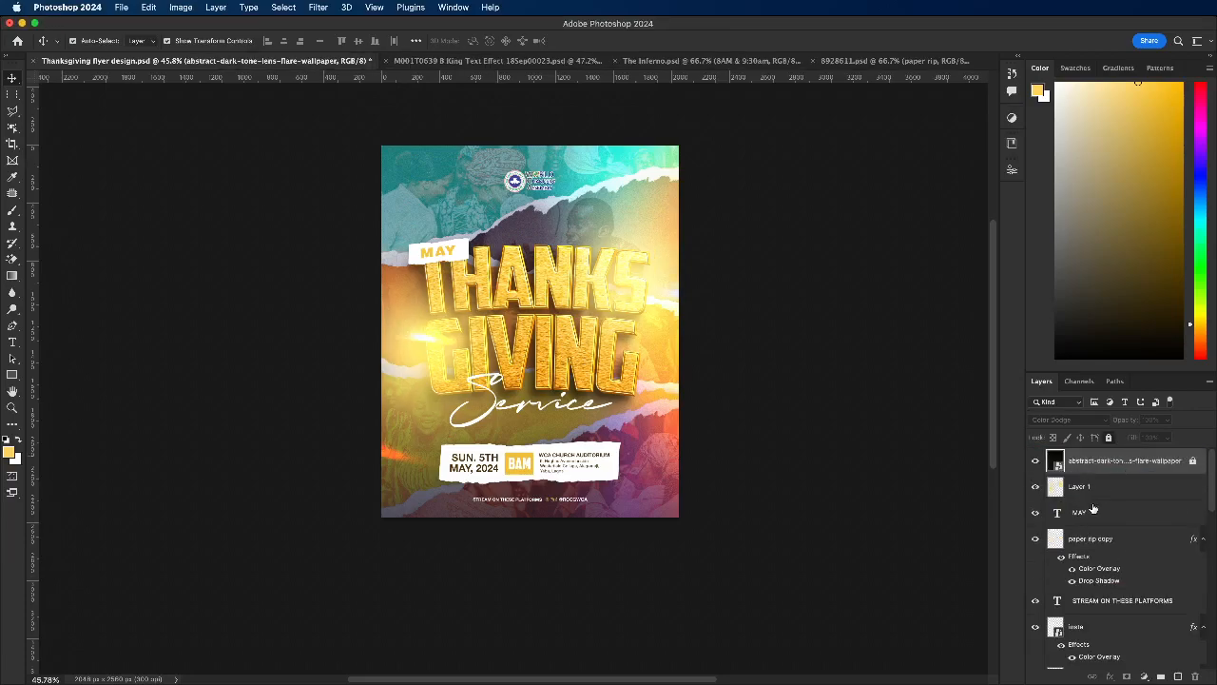
Step: Unlock the abstract-dark-tone-lens-flare-wallpaper layer, preview other blend modes, keep Color Dodge at 100% opacity, and lock the layer again
click(1195, 463)
click(1078, 422)
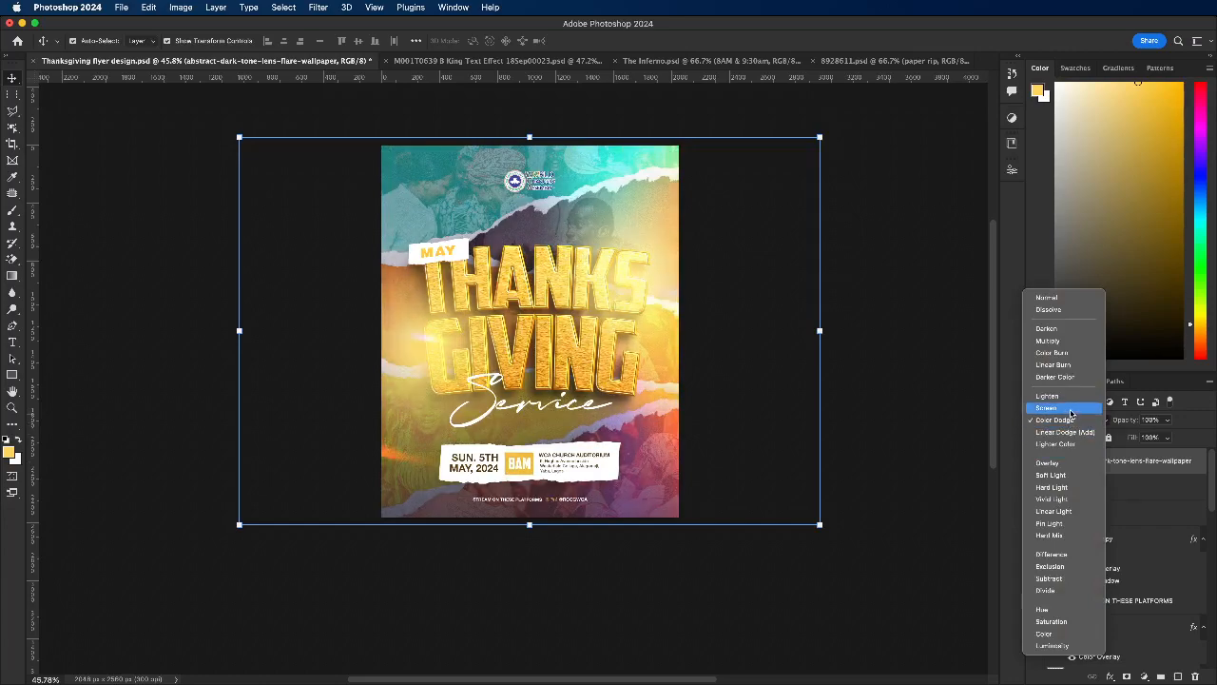
click(1063, 420)
click(1167, 421)
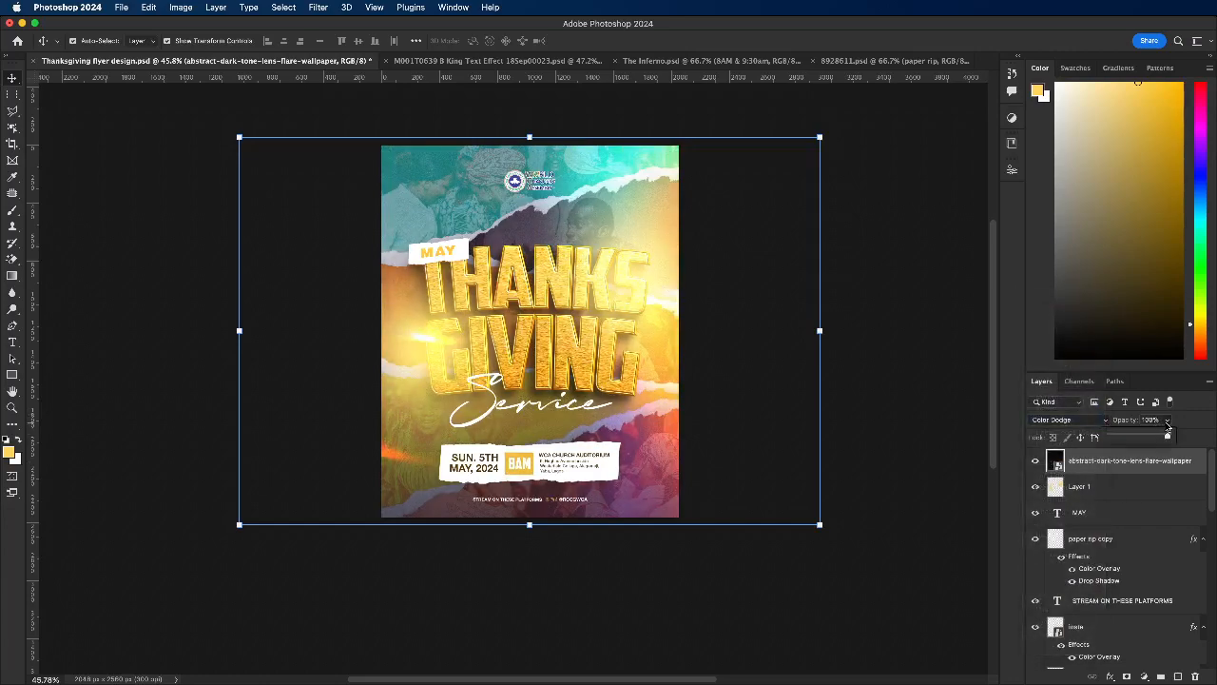
drag(1166, 437, 1201, 437)
click(1208, 421)
click(1110, 437)
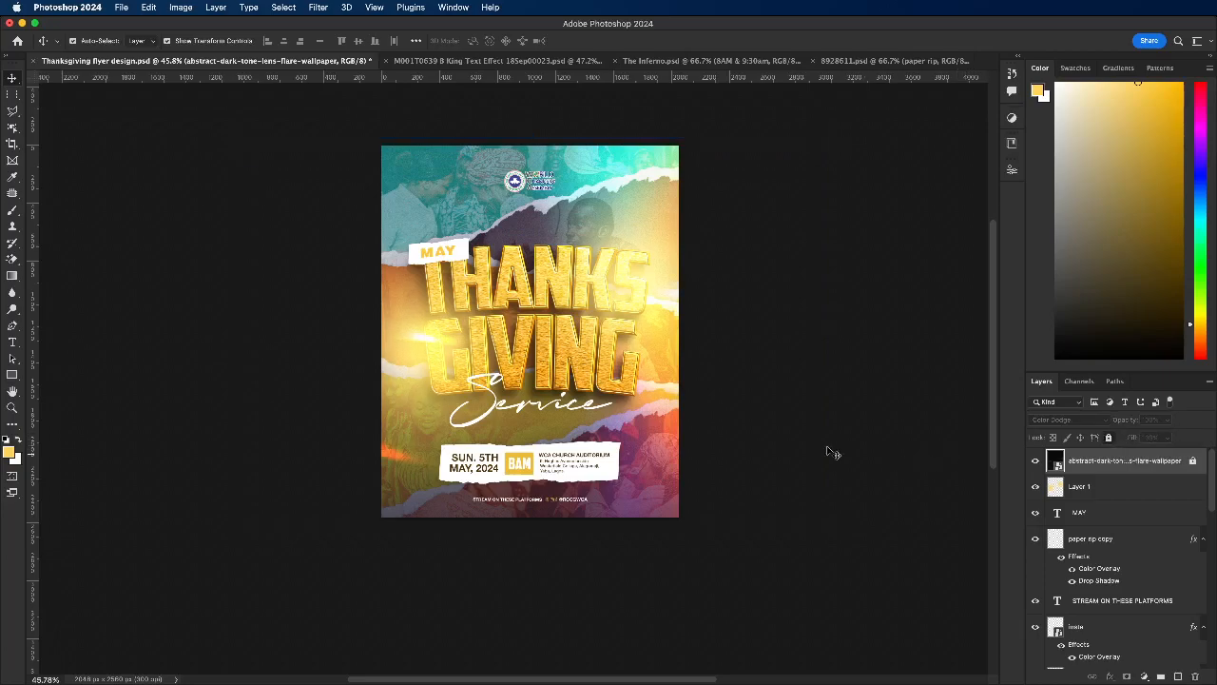
Step: Inspect the flyer's title and details, and save the flyer document
scroll(501, 419, up, 1)
scroll(501, 418, up, 3)
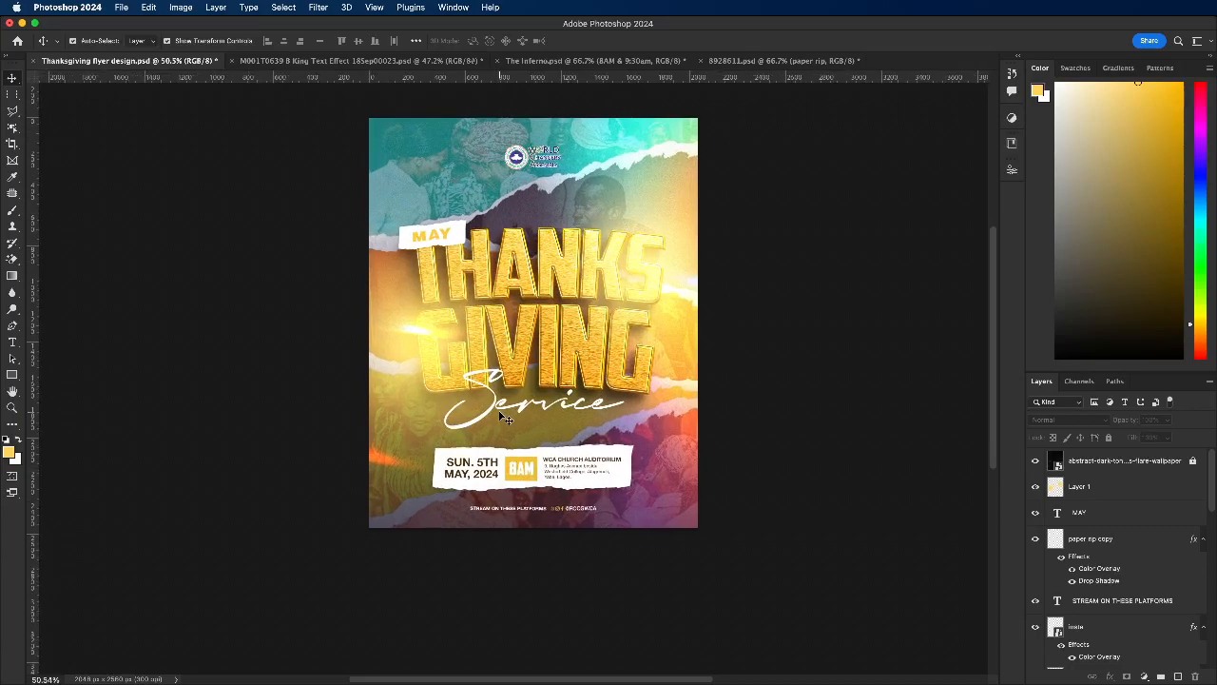
scroll(500, 414, up, 1)
scroll(559, 377, down, 2)
key(super+s)
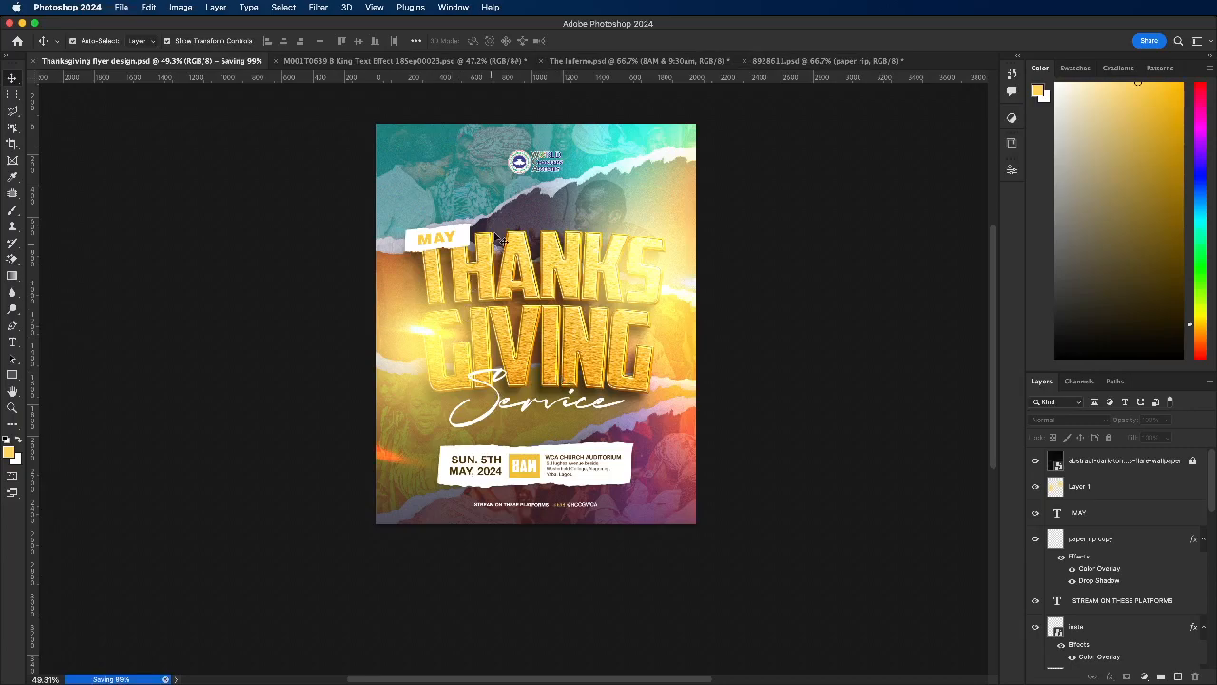
scroll(547, 264, down, 3)
scroll(550, 268, up, 3)
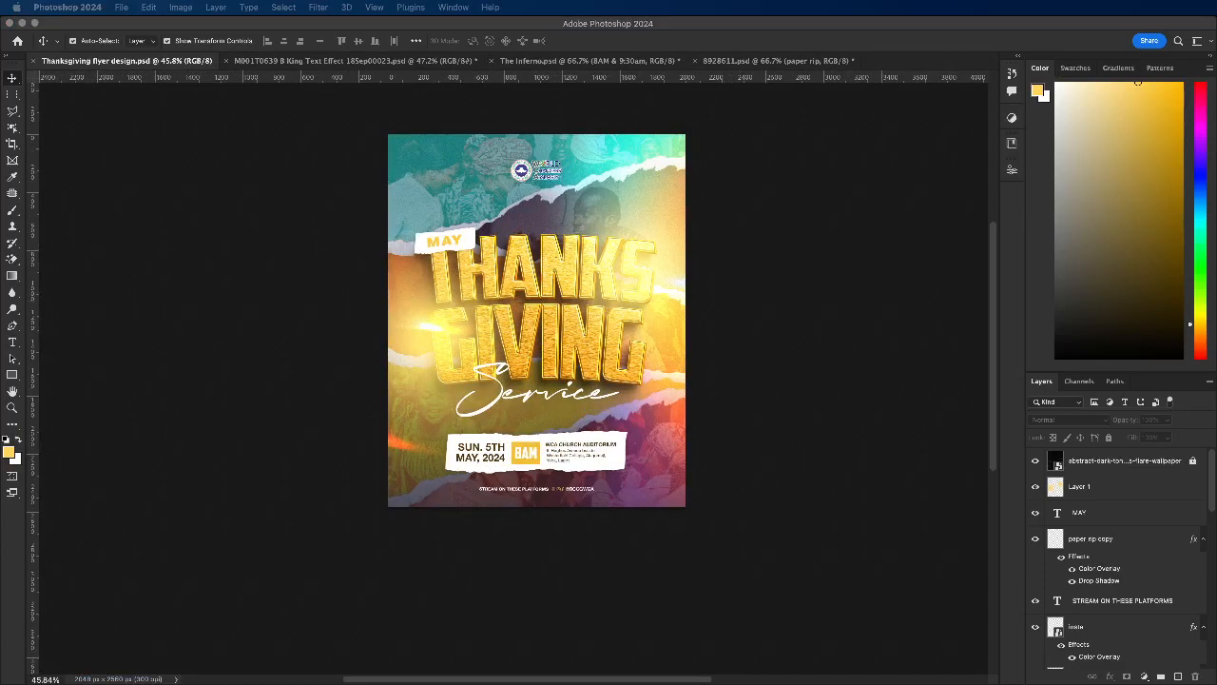
Step: Place the 7xm.xyz708430 stage-lights image above all layers, move it over the flyer's upper half, and enlarge it past both sides
scroll(1110, 574, down, 10)
scroll(1127, 563, down, 10)
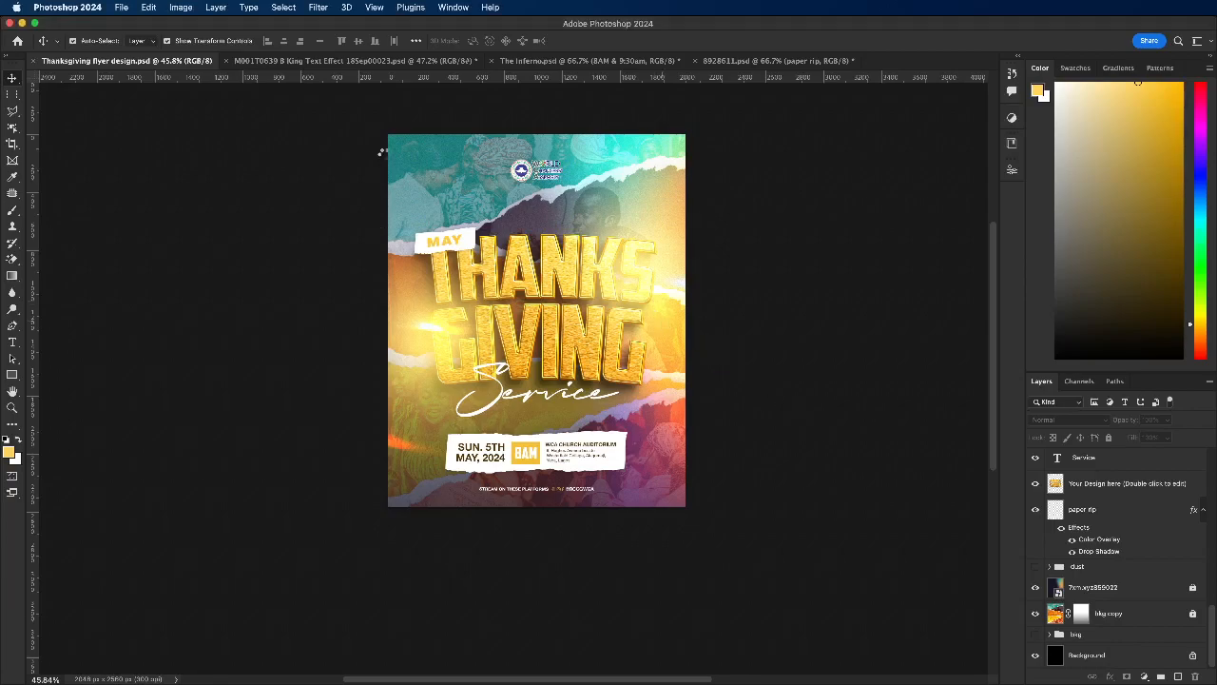
key(super+t)
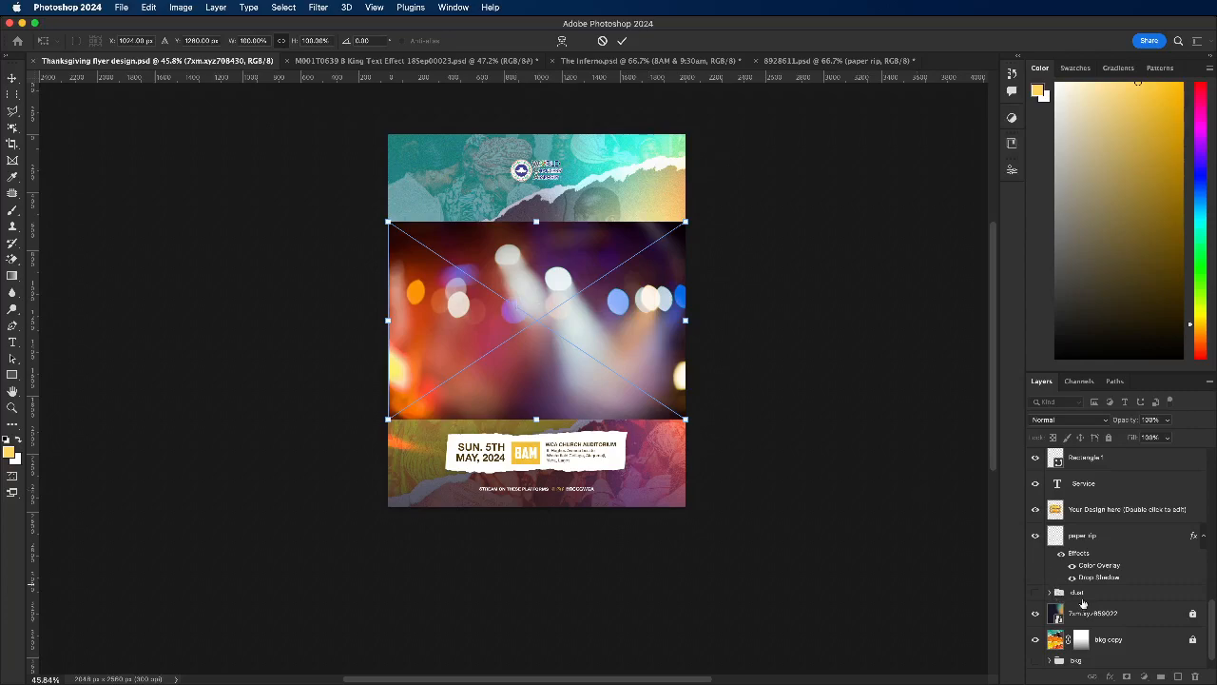
scroll(1103, 575, up, 5)
scroll(1103, 569, up, 5)
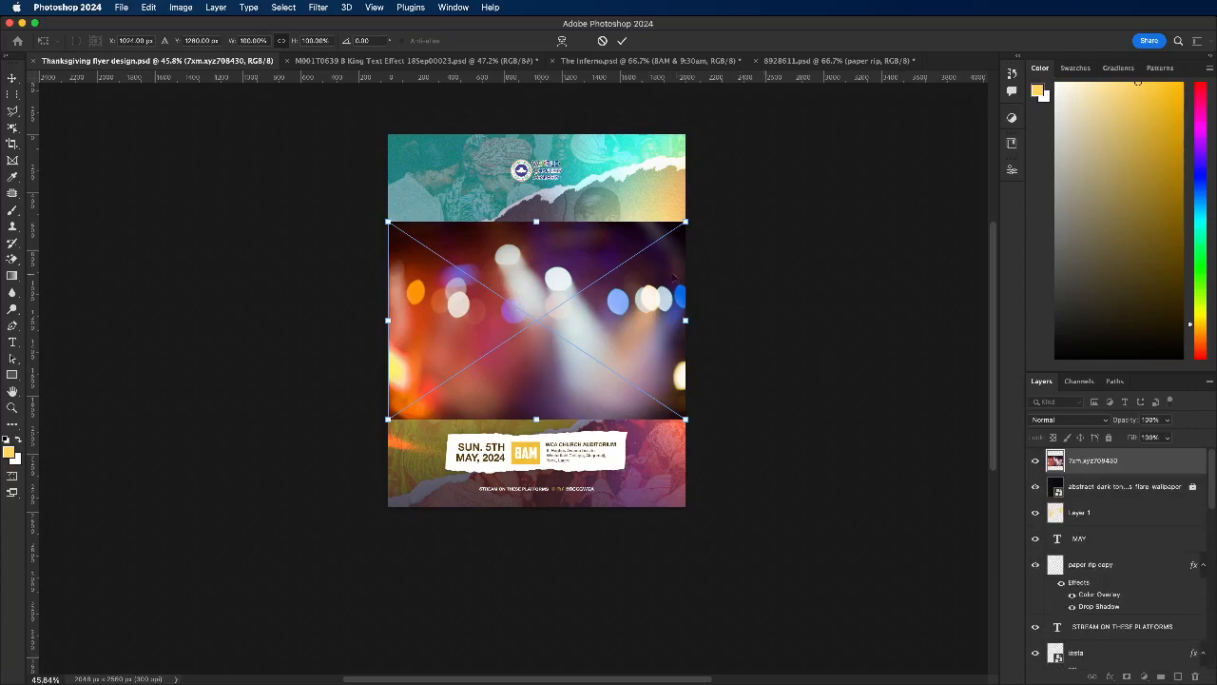
drag(640, 221, 628, 121)
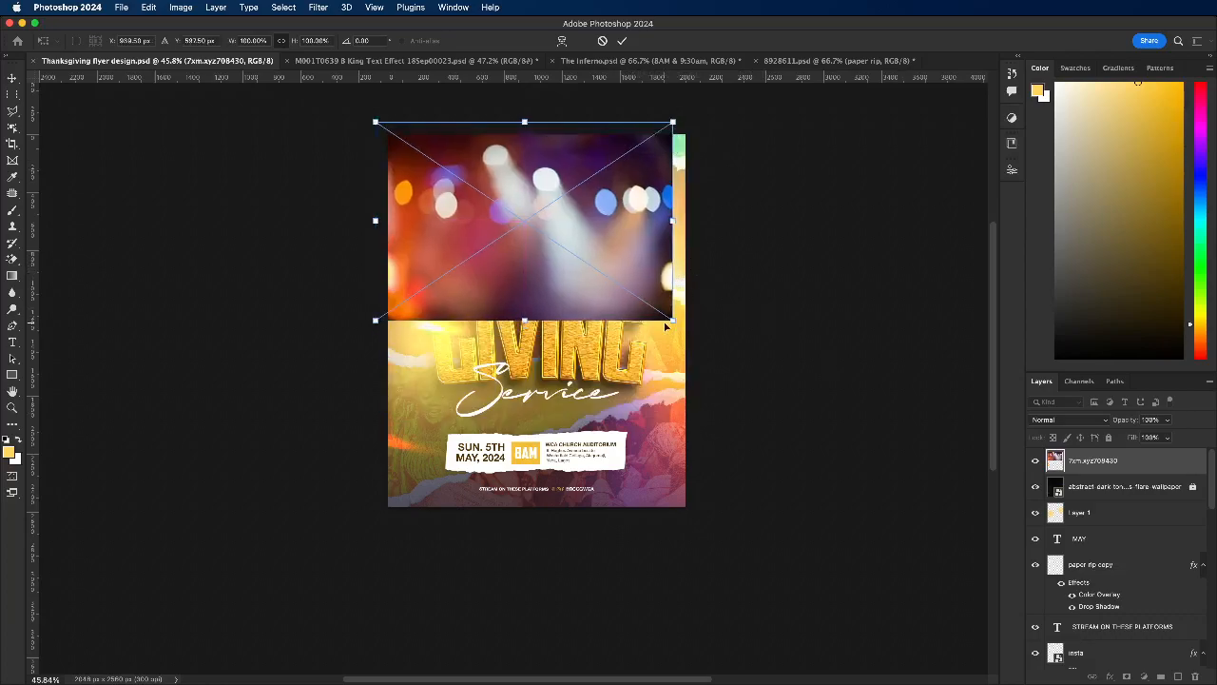
drag(673, 320, 721, 329)
click(623, 42)
Step: Blend the 7xm.xyz708430 image in Soft Light, and move and enlarge it further beyond the flyer's upper edge
click(1072, 419)
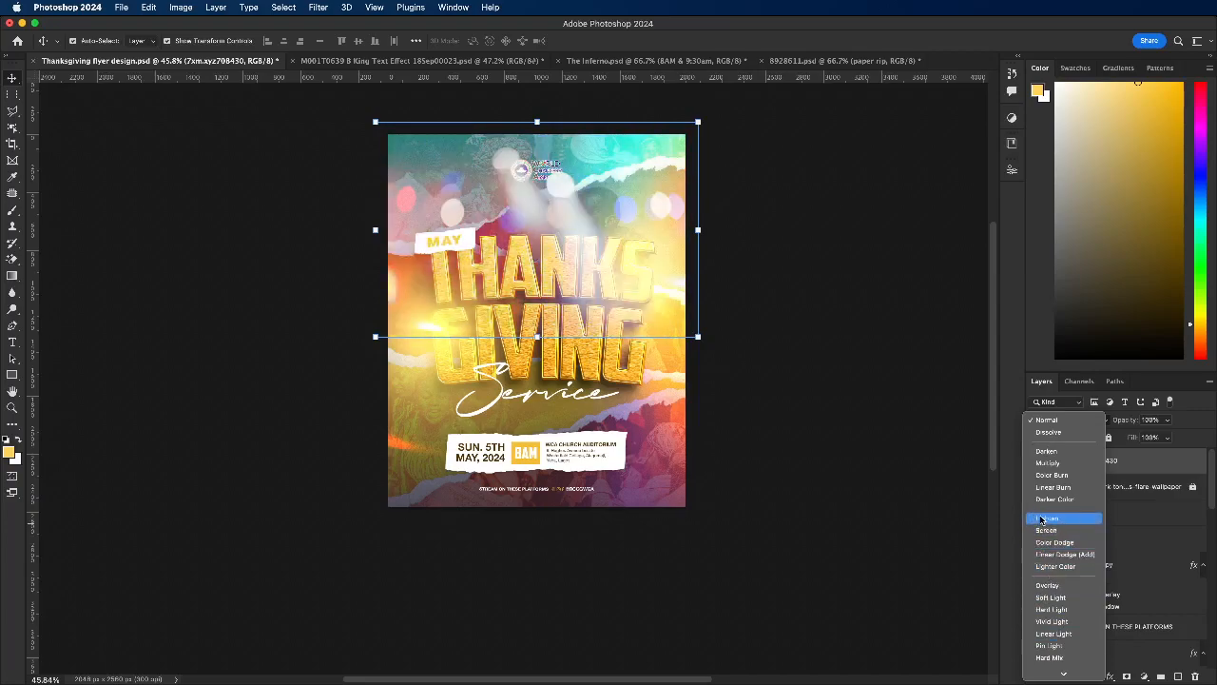
click(1043, 599)
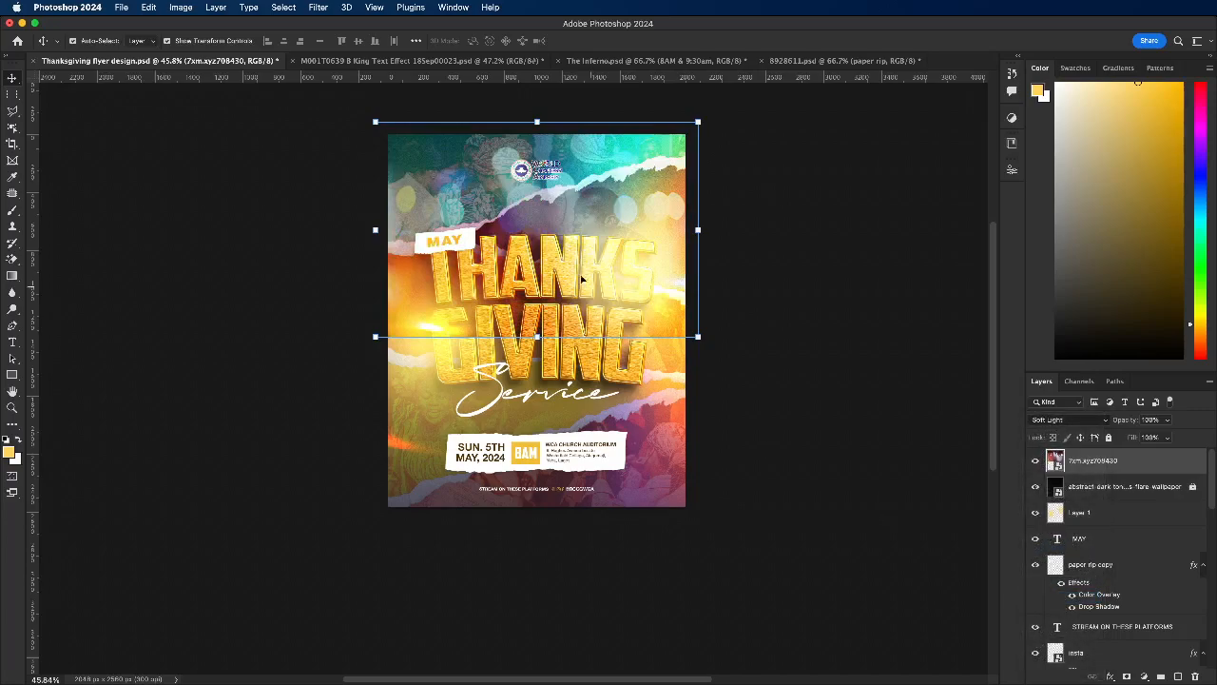
drag(430, 207, 435, 197)
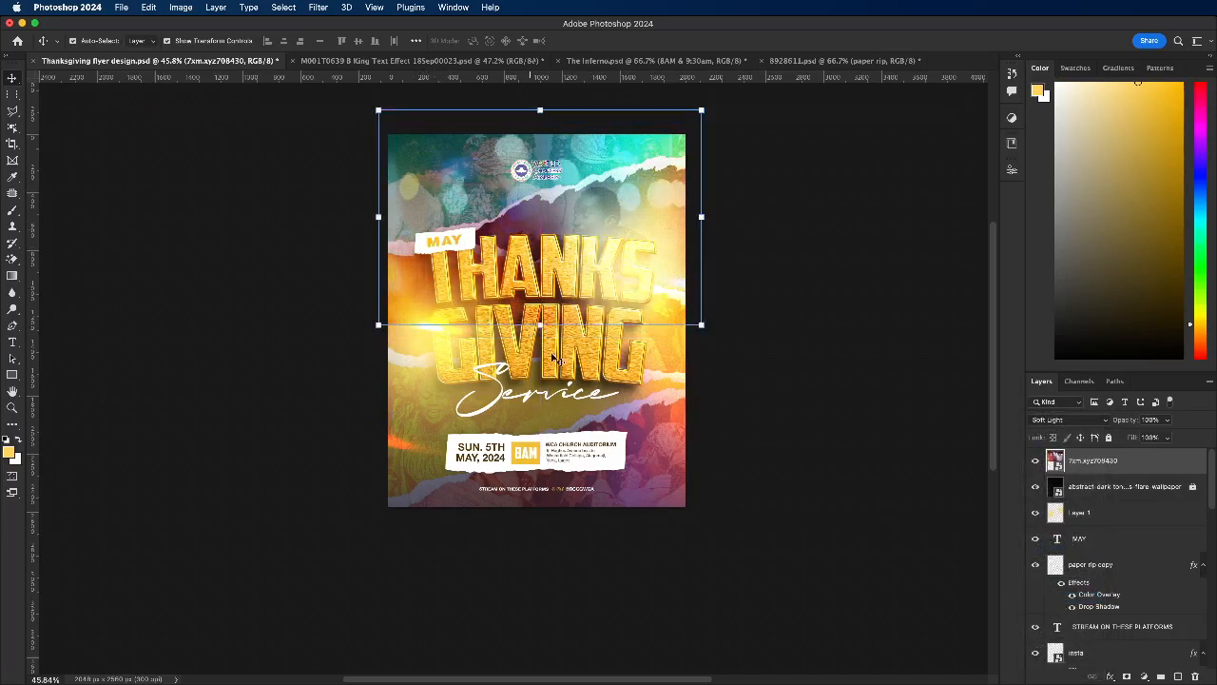
drag(539, 324, 539, 346)
drag(508, 202, 503, 187)
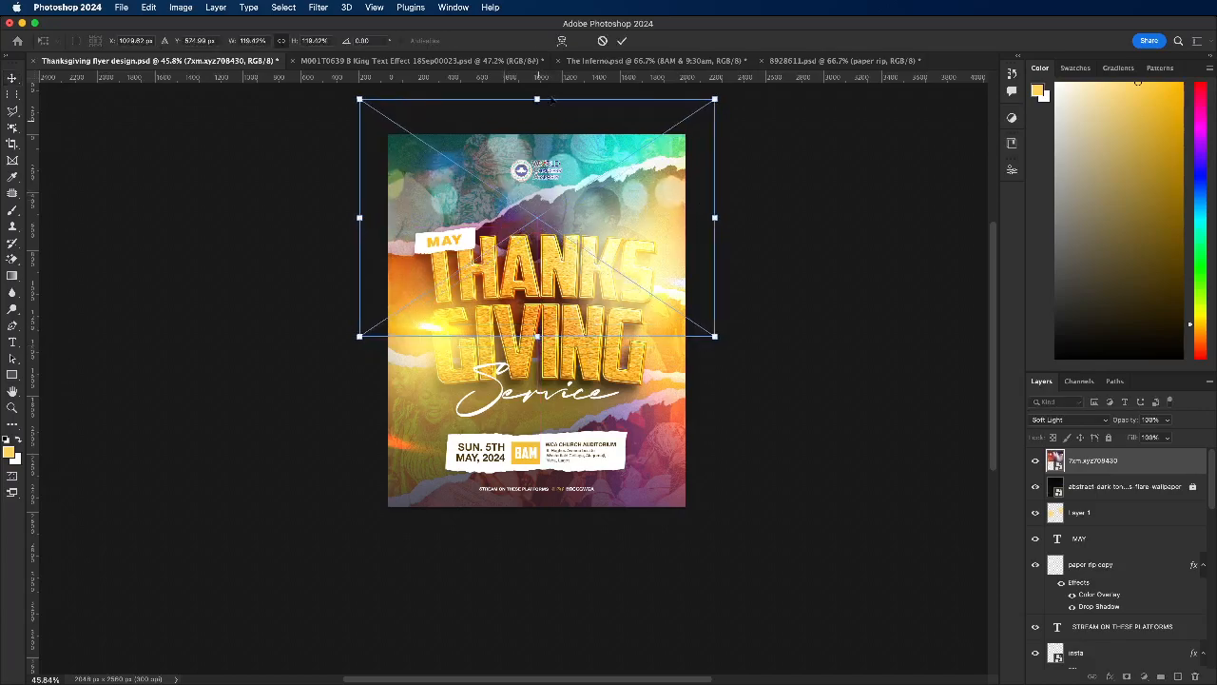
mouse_move(537, 106)
mouse_down()
mouse_move(538, 120)
mouse_move(537, 100)
mouse_up()
click(620, 39)
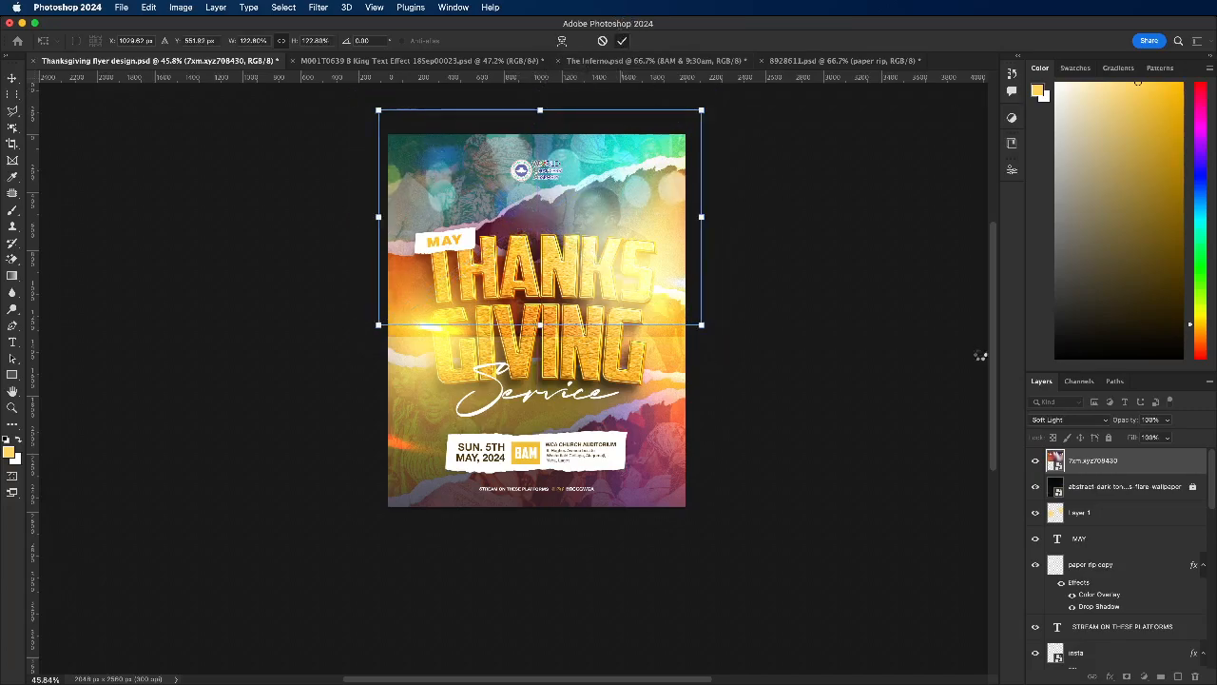
Step: Add a layer mask to 7xm.xyz708430 and fade out its lower part with a vertical white-to-black gradient
click(1127, 676)
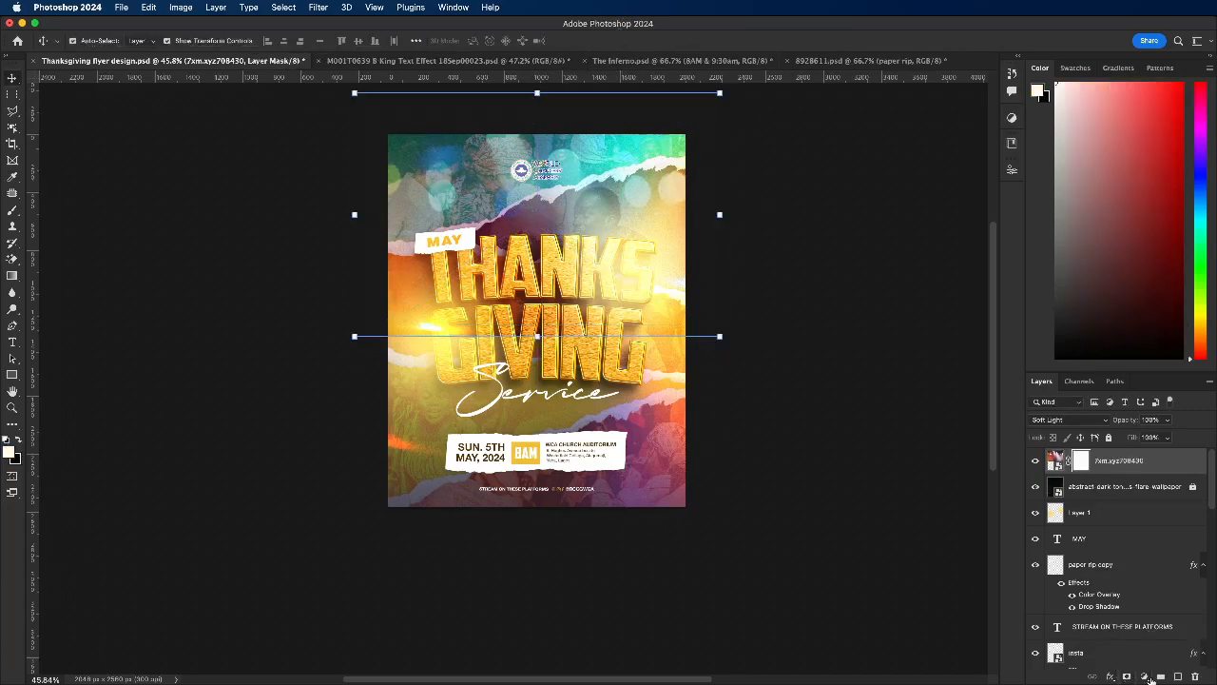
click(12, 276)
drag(519, 231, 523, 349)
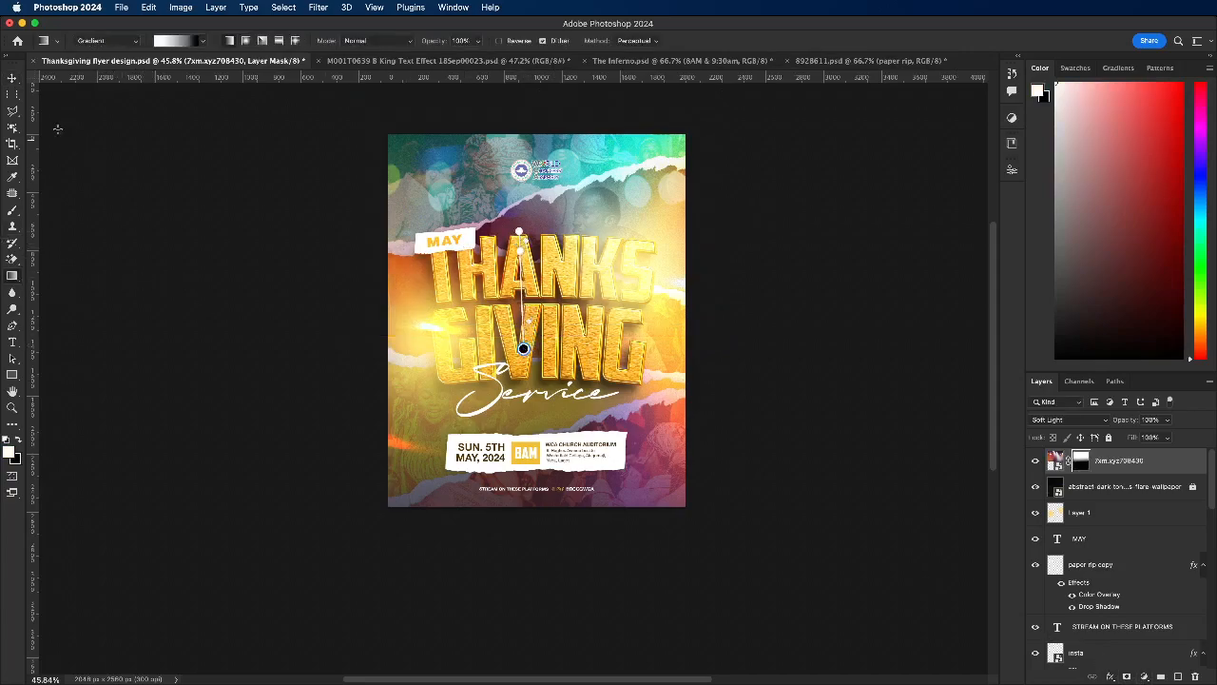
click(12, 78)
Step: Move 7xm.xyz708430 between the dust group and layer 7xm.xyz859022, save the flyer, and toggle the layer's visibility to compare
drag(1124, 461, 1115, 568)
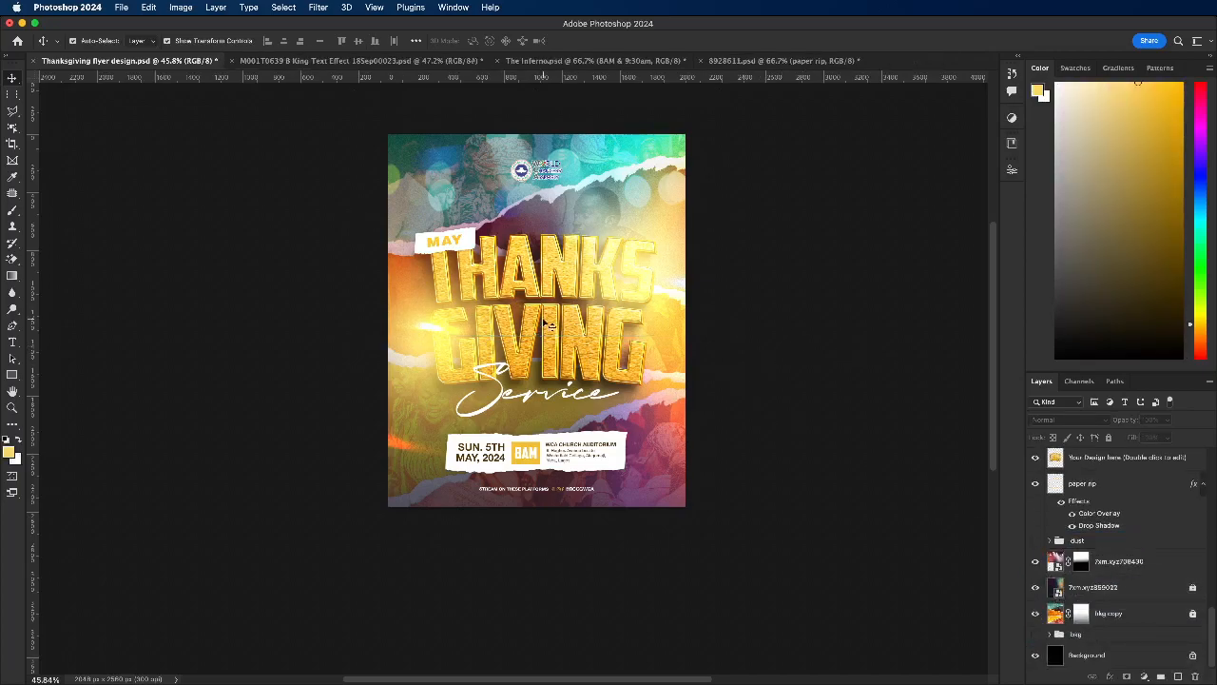
key(super+s)
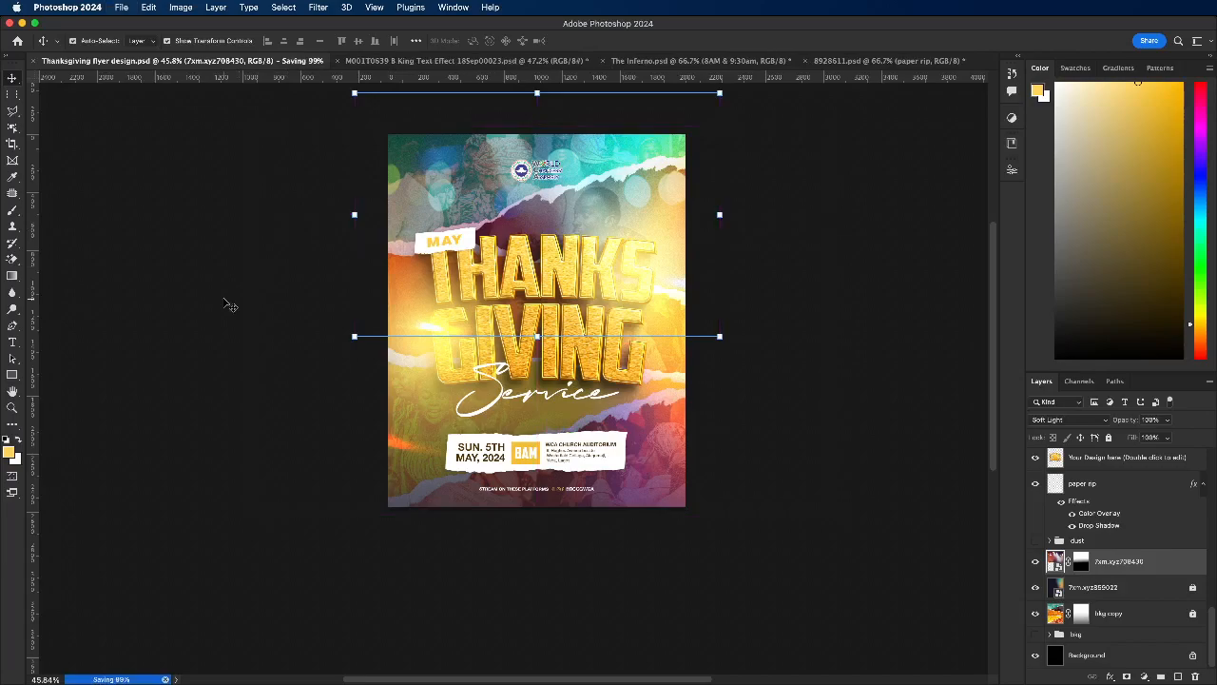
click(225, 300)
click(419, 204)
click(1036, 565)
click(1035, 565)
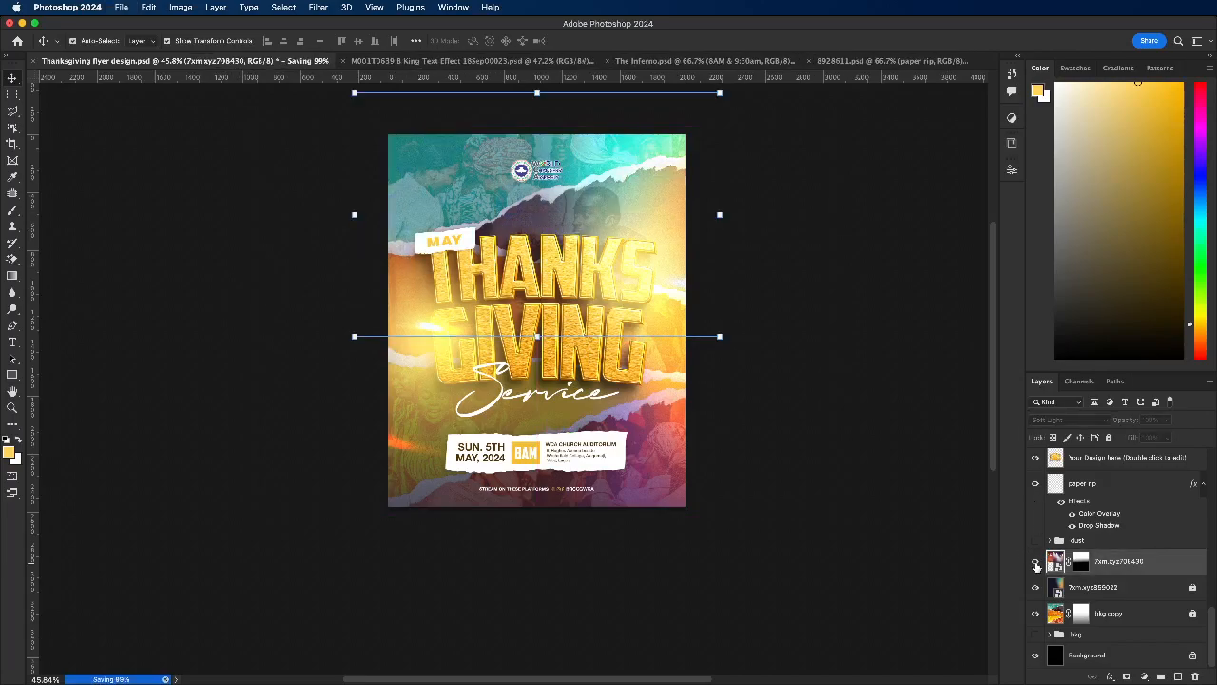
Step: Shrink the 7xm.xyz708430 image to slightly wider than the flyer, set its opacity to 64%, and lock the layer
drag(533, 337, 520, 298)
click(643, 41)
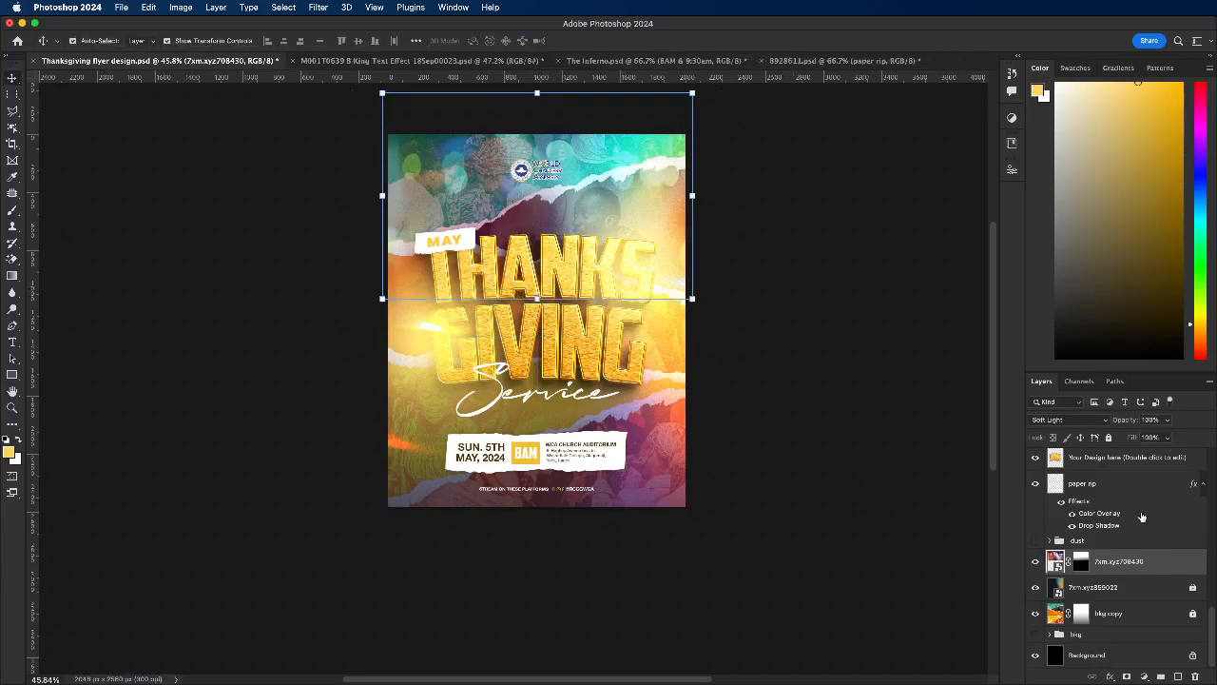
click(1167, 419)
drag(1168, 436, 1146, 437)
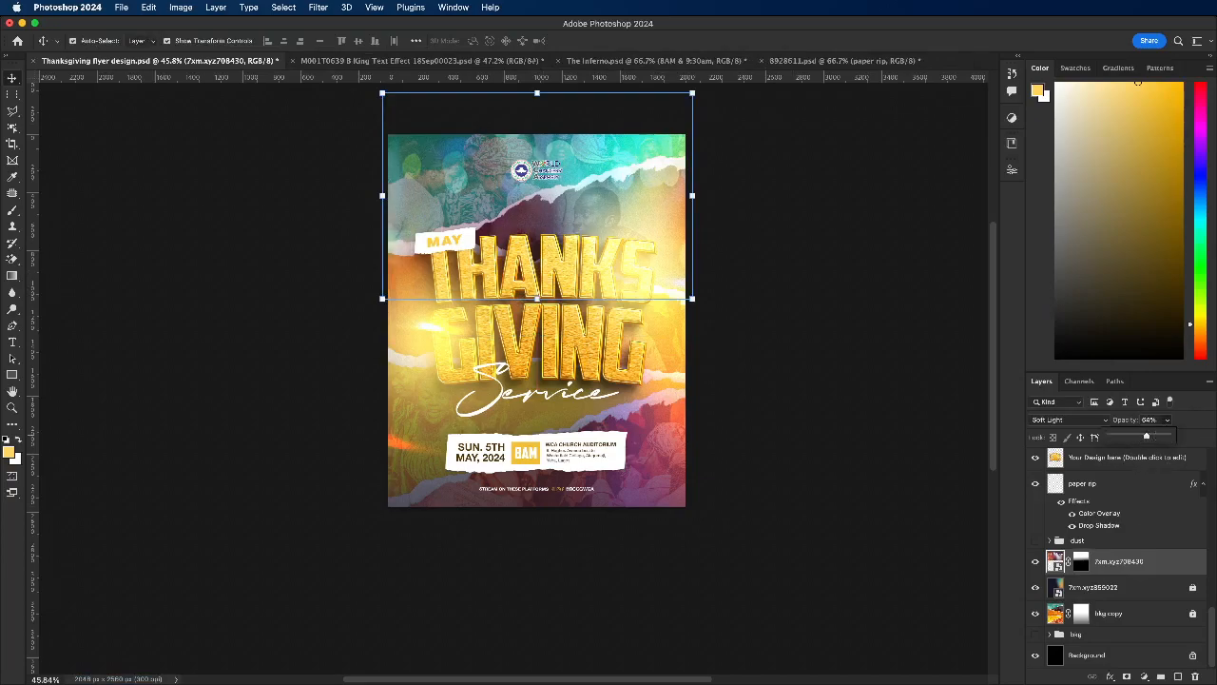
click(1187, 409)
click(1111, 439)
Step: Save the flyer document and deselect the stage-lights layer
scroll(490, 276, up, 1)
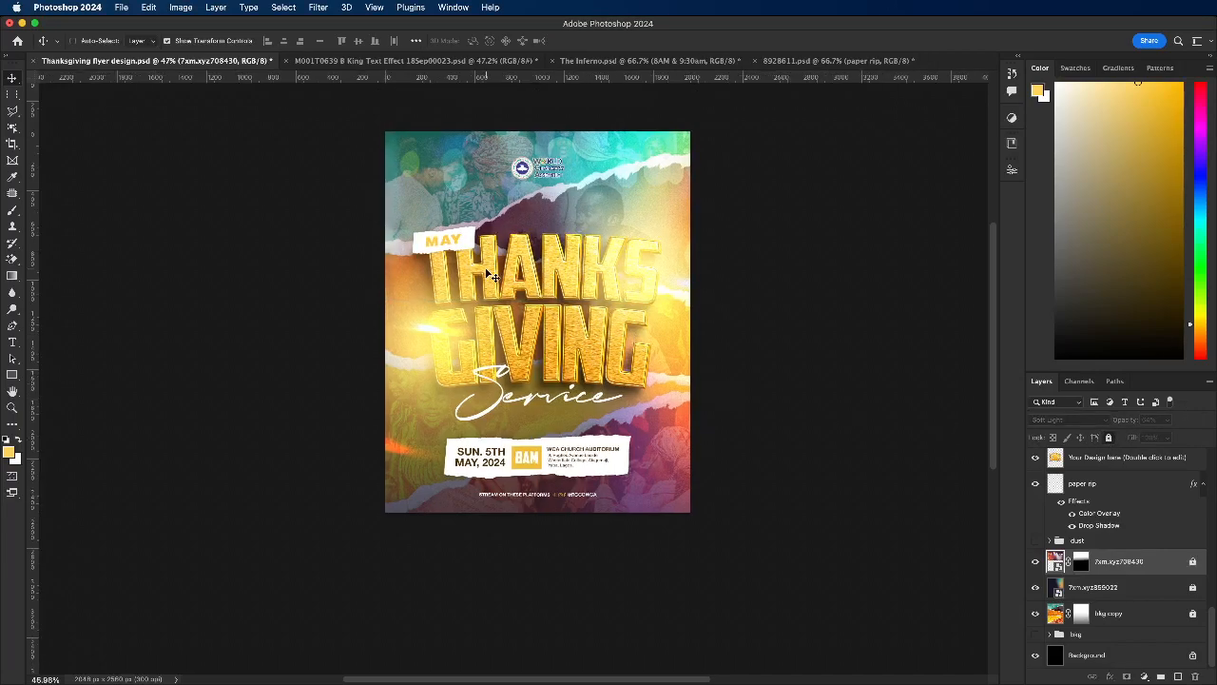
key(super+s)
scroll(547, 416, up, 1)
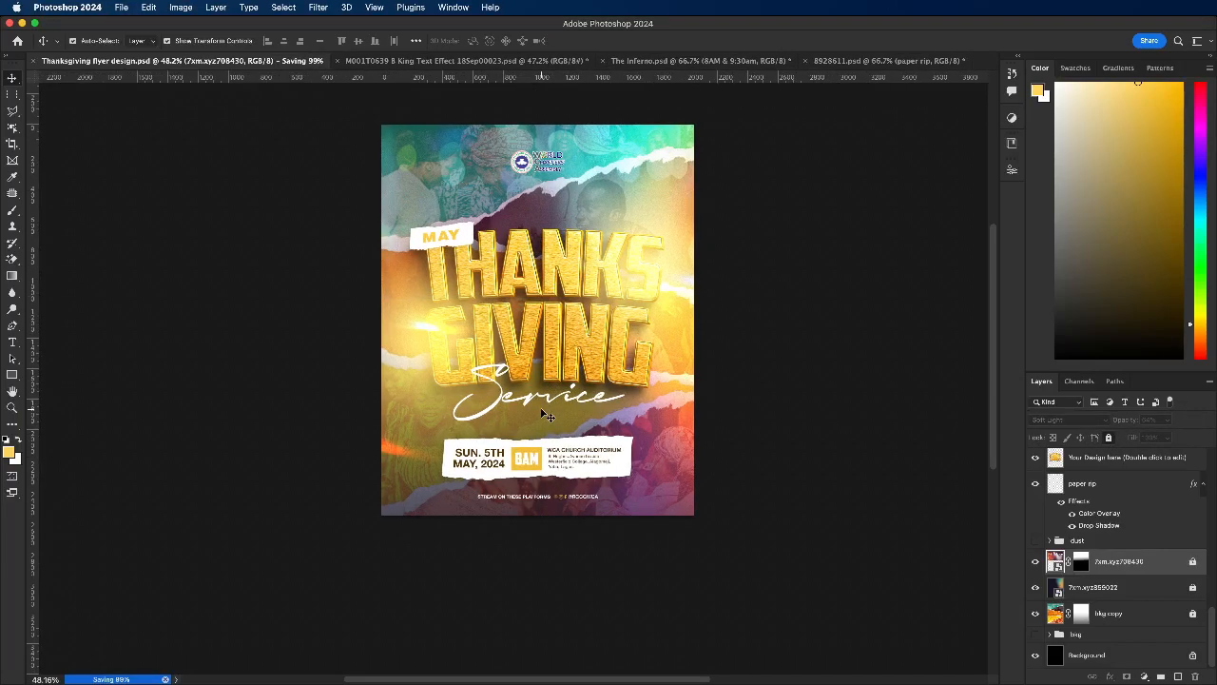
click(315, 386)
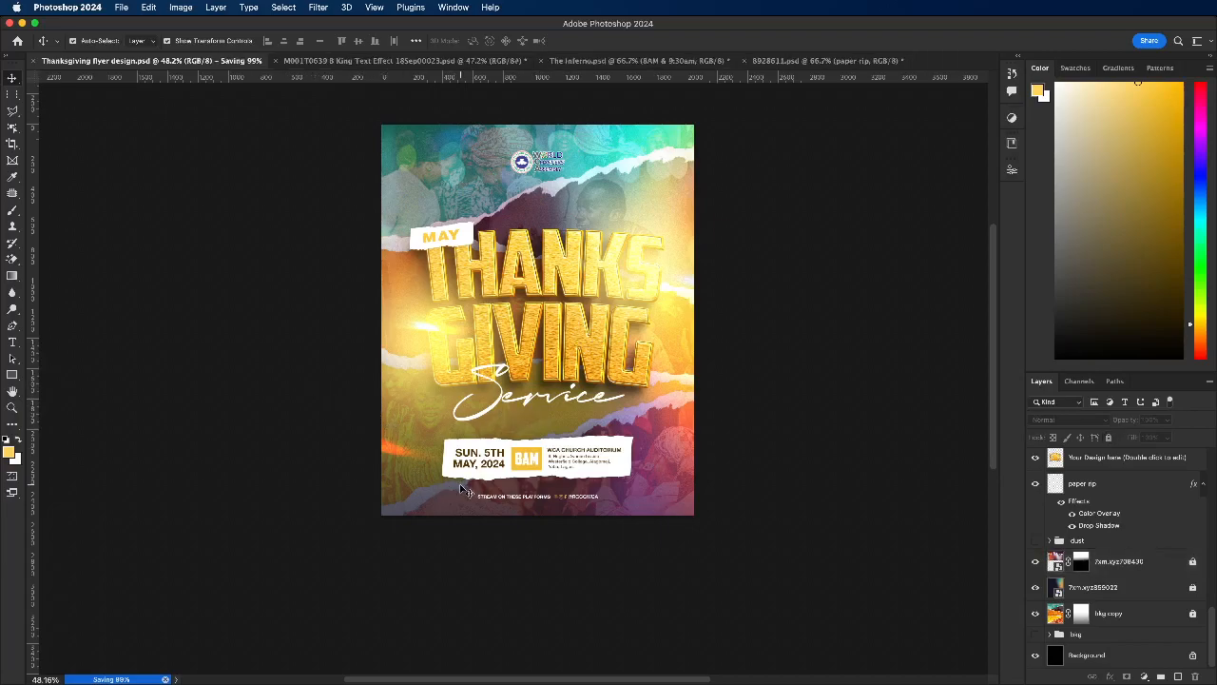
Step: Lock Layer 1, the painted glow over the design, and save the flyer document again
drag(469, 493, 616, 521)
click(744, 569)
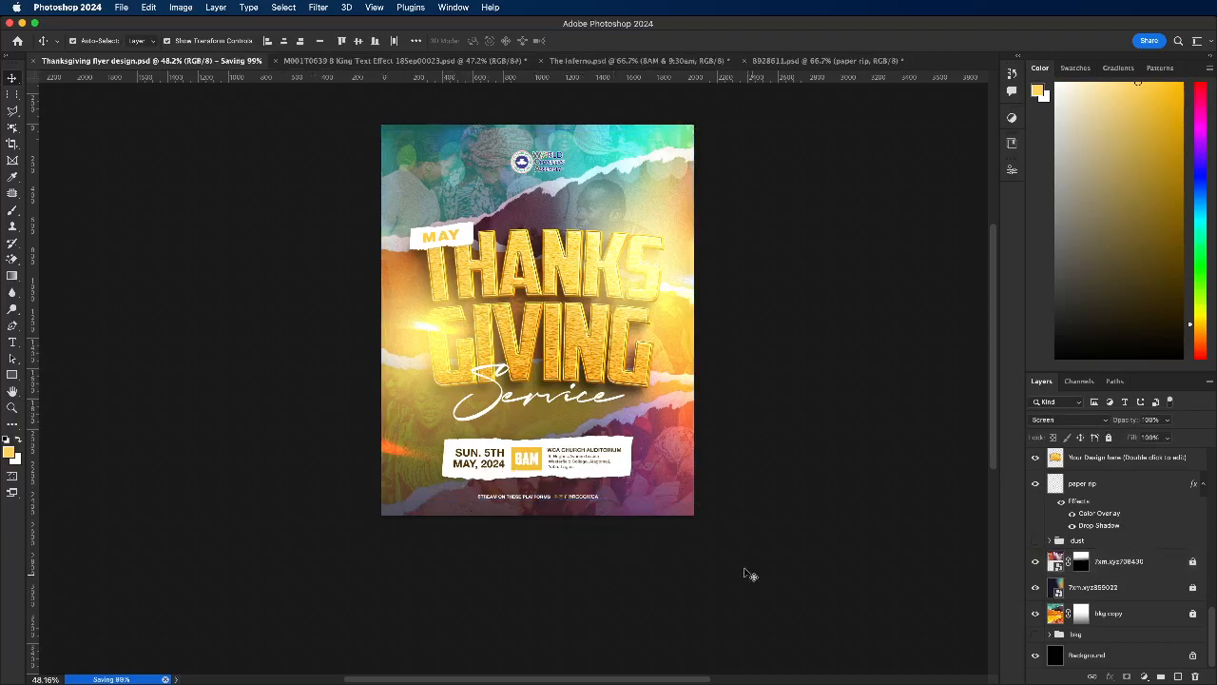
drag(721, 446, 688, 436)
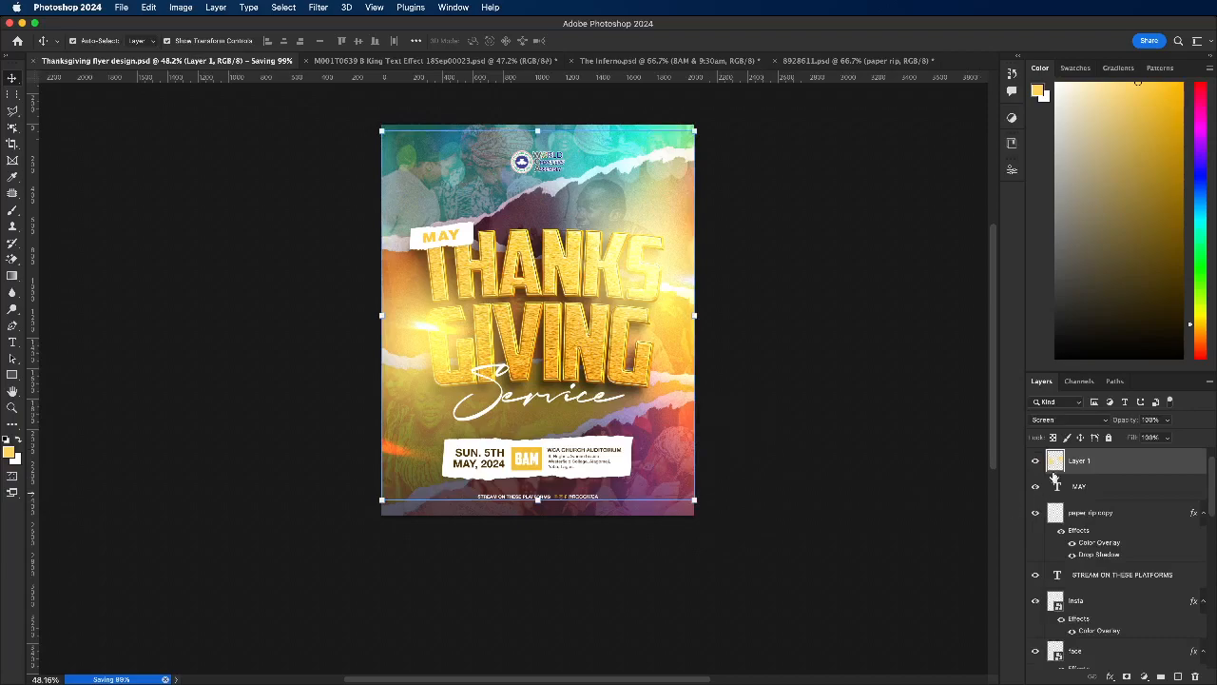
click(1109, 437)
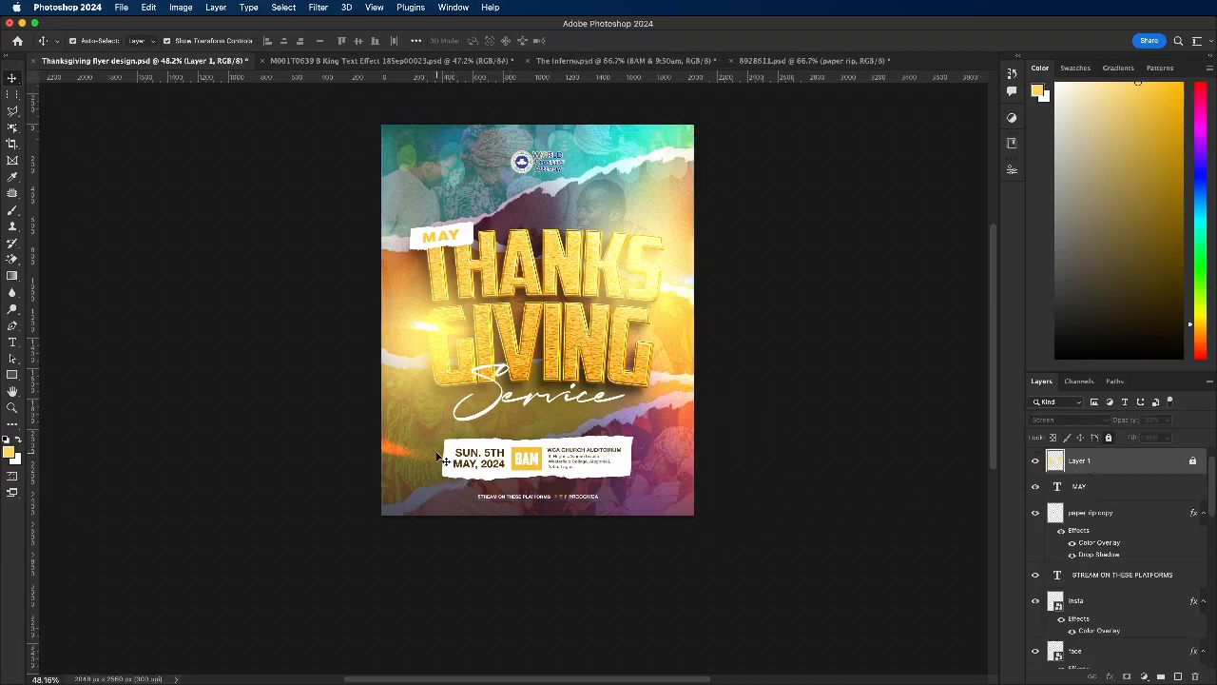
click(446, 508)
key(super+s)
Step: Review the finished flyer, including the torn-paper event details strip
click(491, 445)
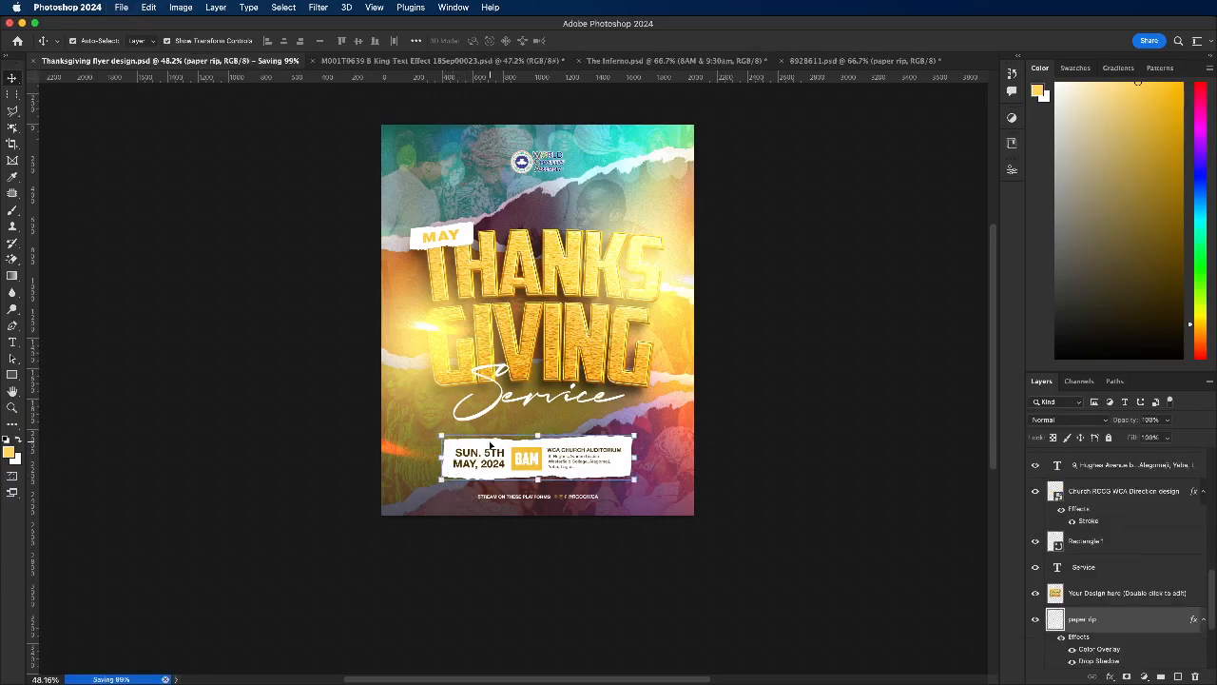
click(676, 520)
scroll(483, 358, down, 1)
scroll(456, 211, up, 3)
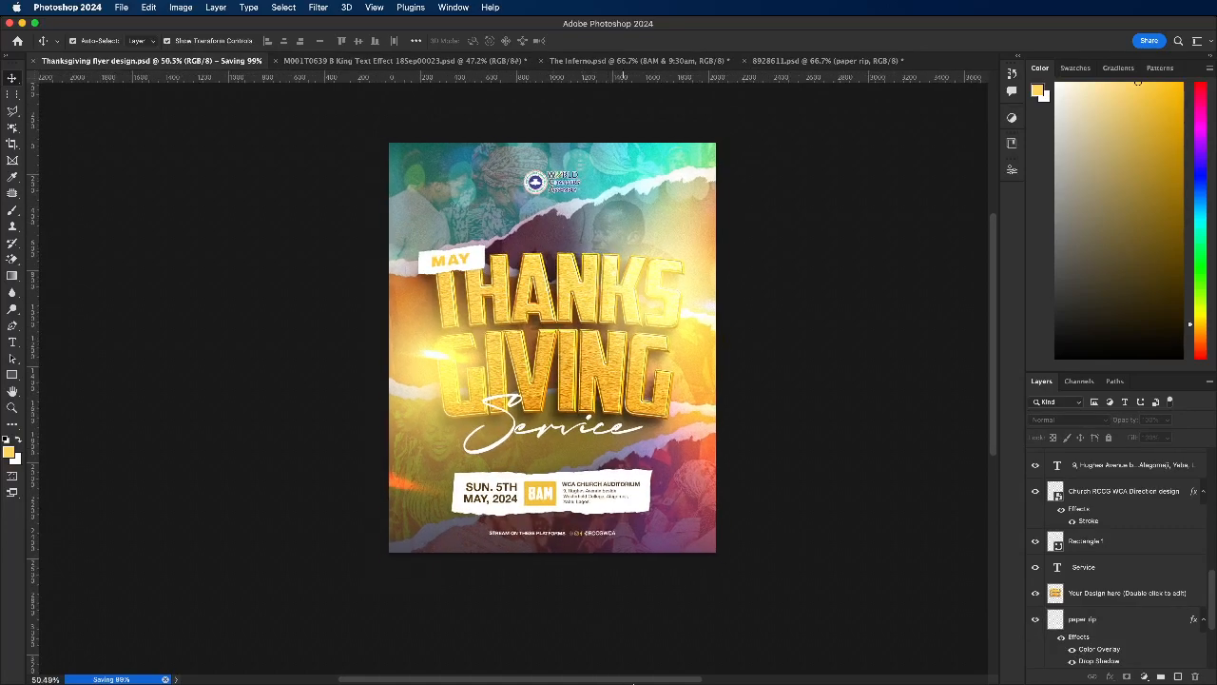
click(694, 669)
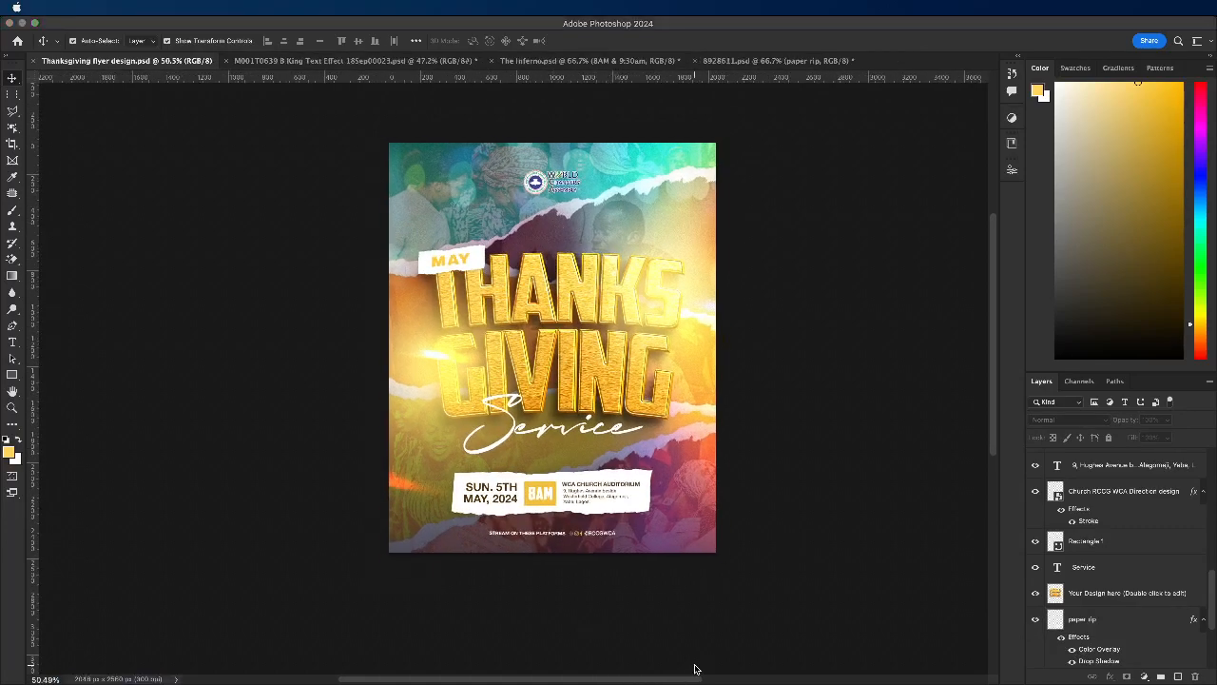